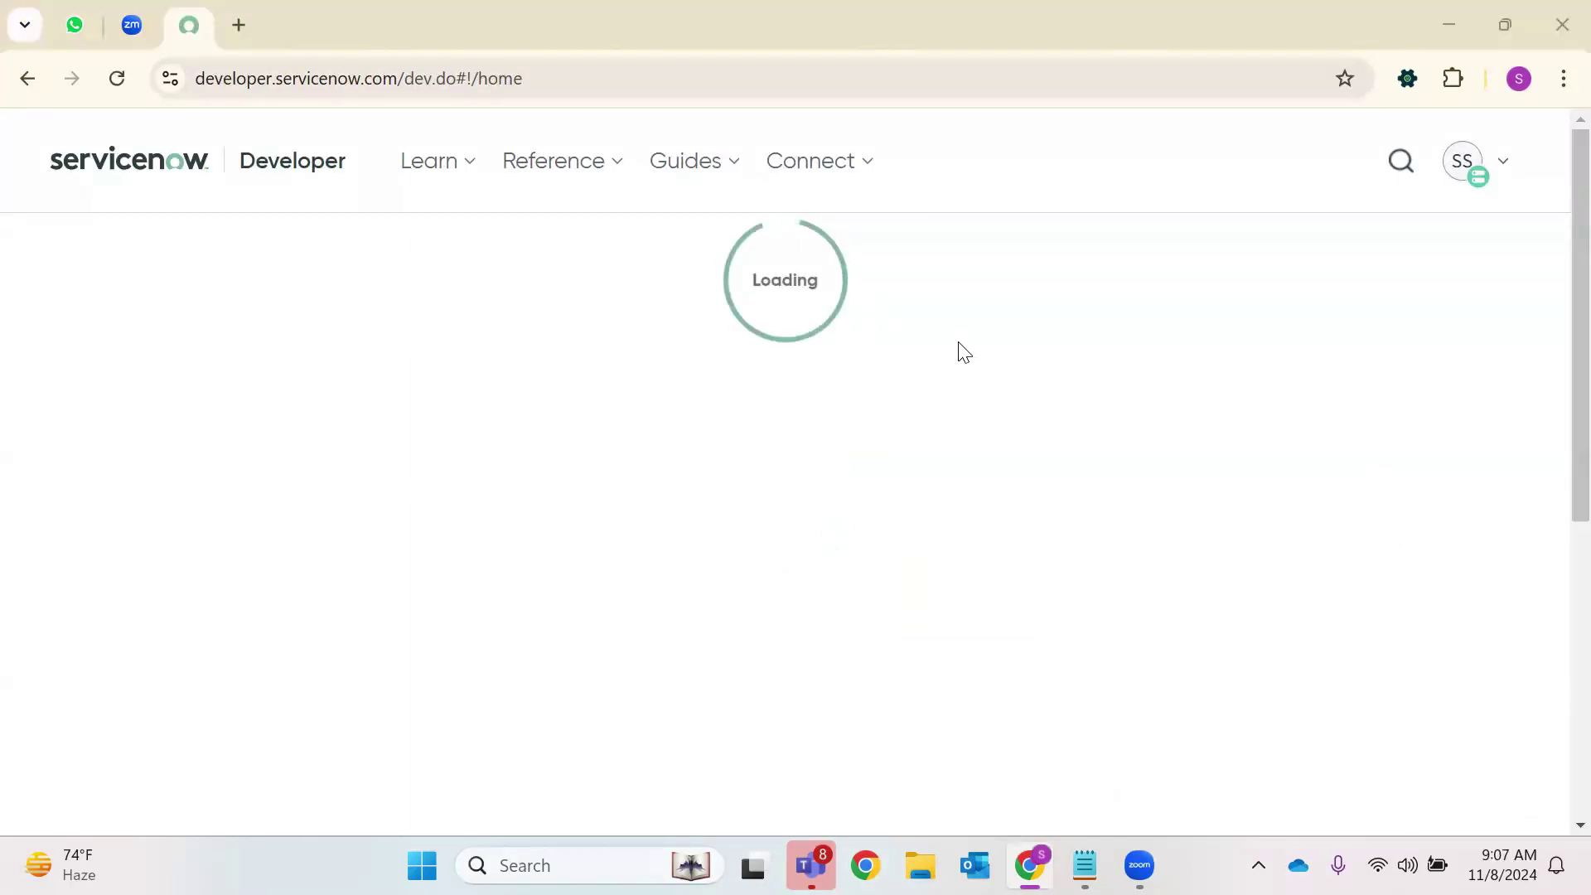
Step: Log in to the developer instance as admin and open the account menu showing name and role
click(303, 681)
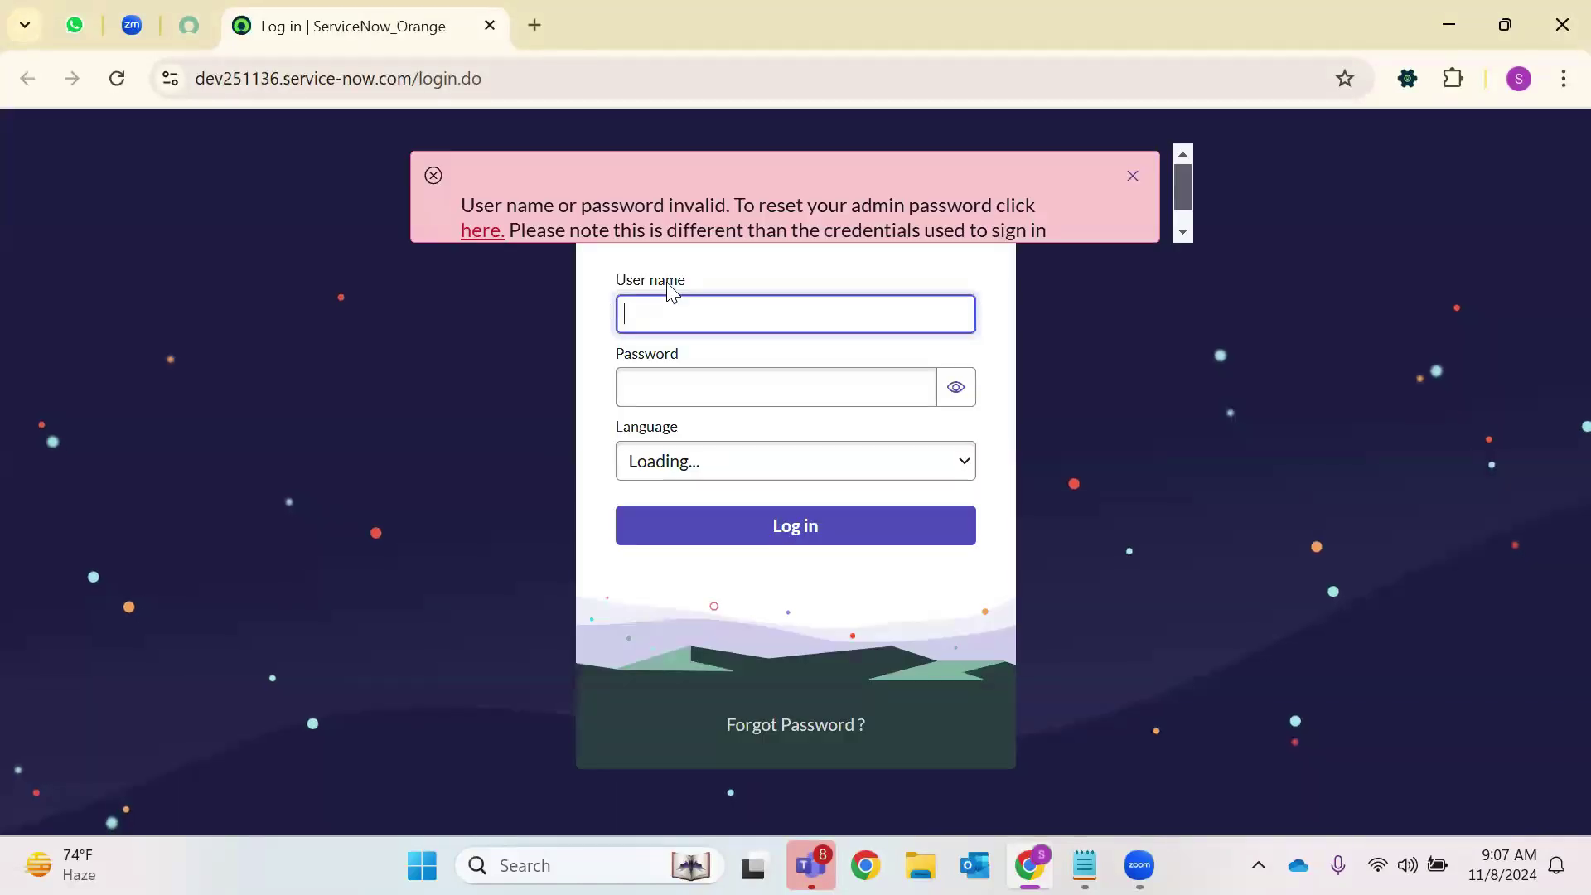
text(admin)
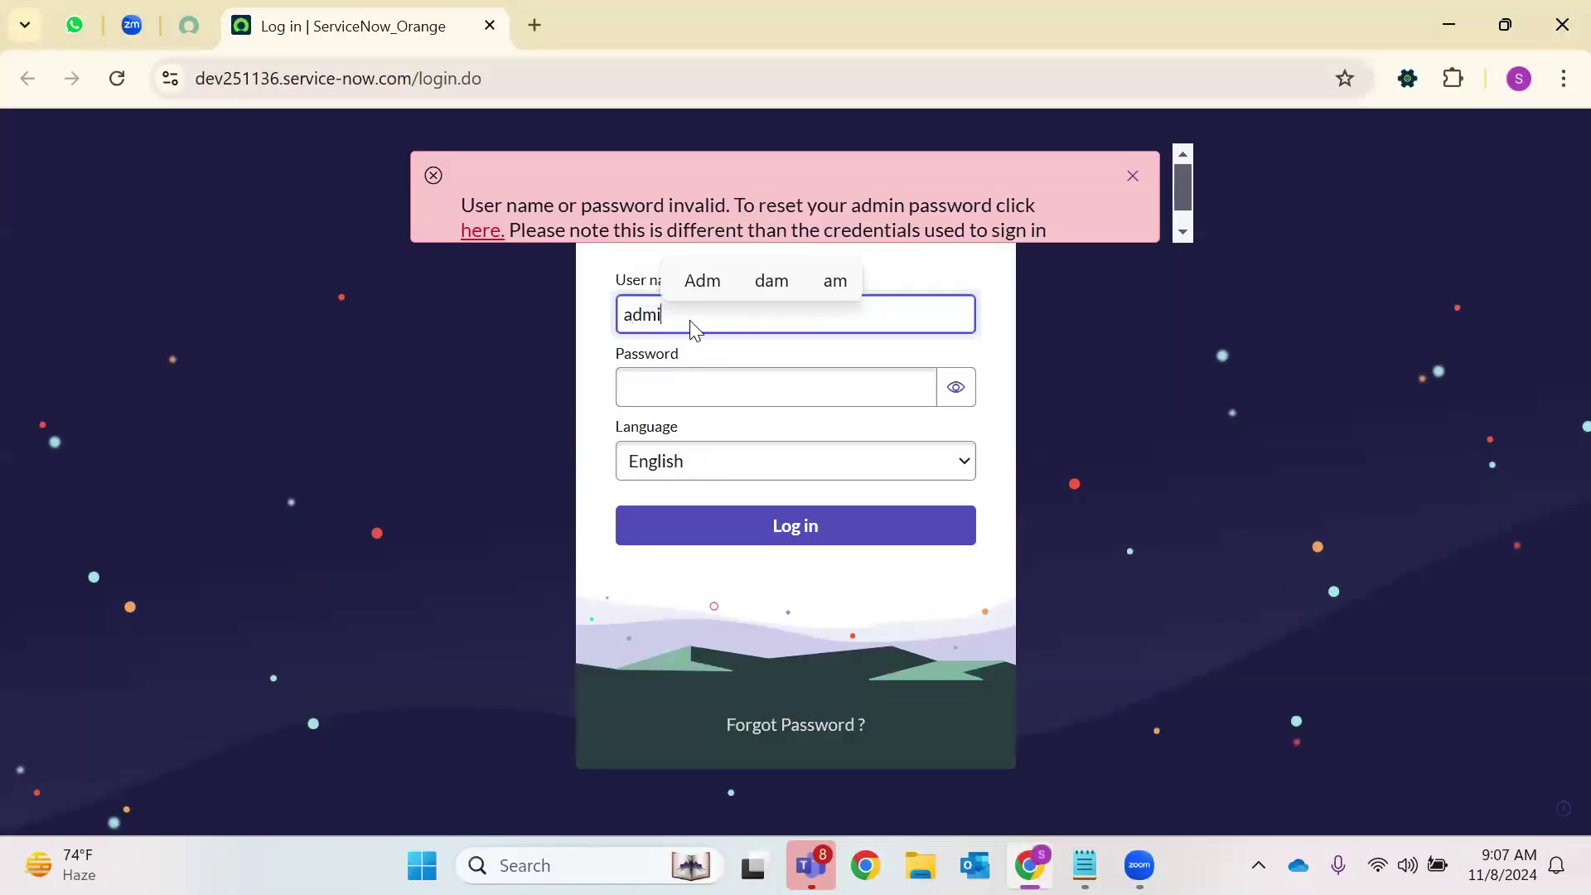
click(702, 380)
text(••)
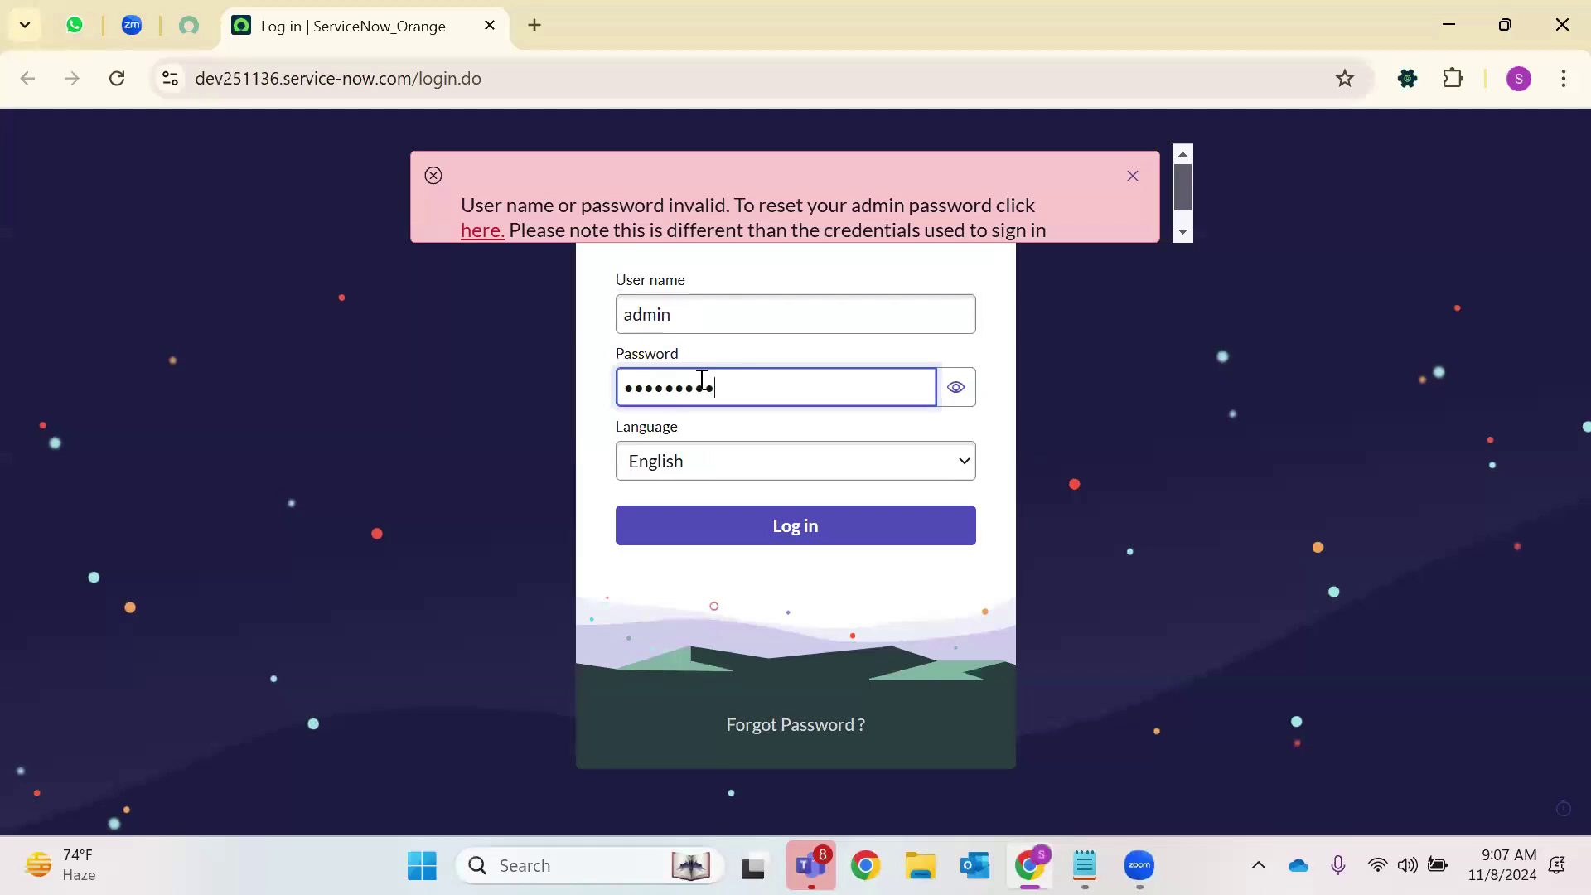
click(763, 526)
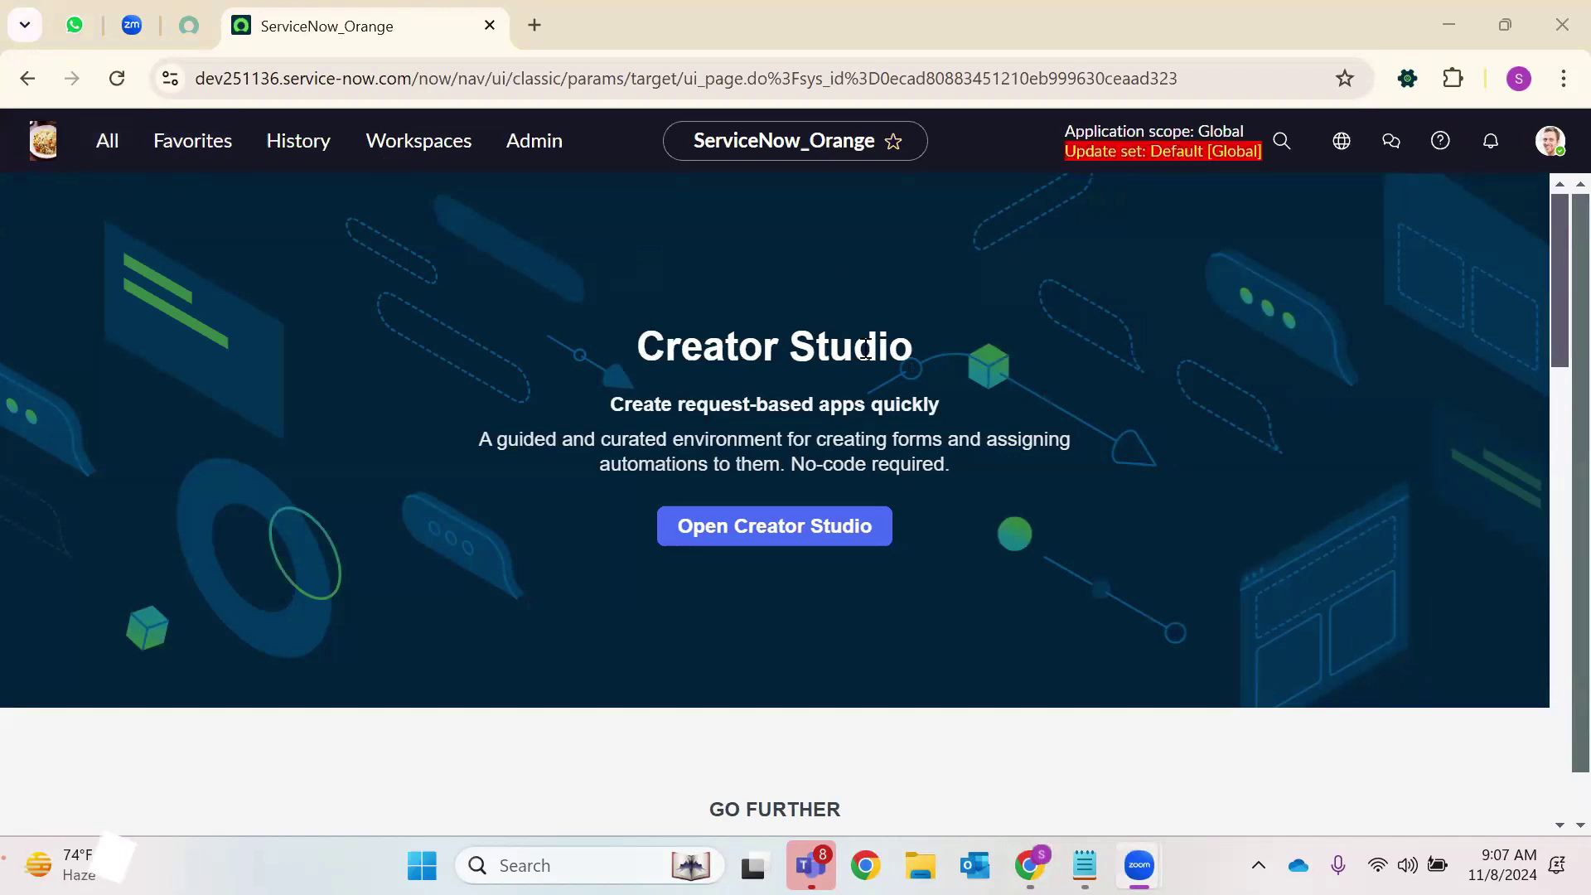
click(1549, 140)
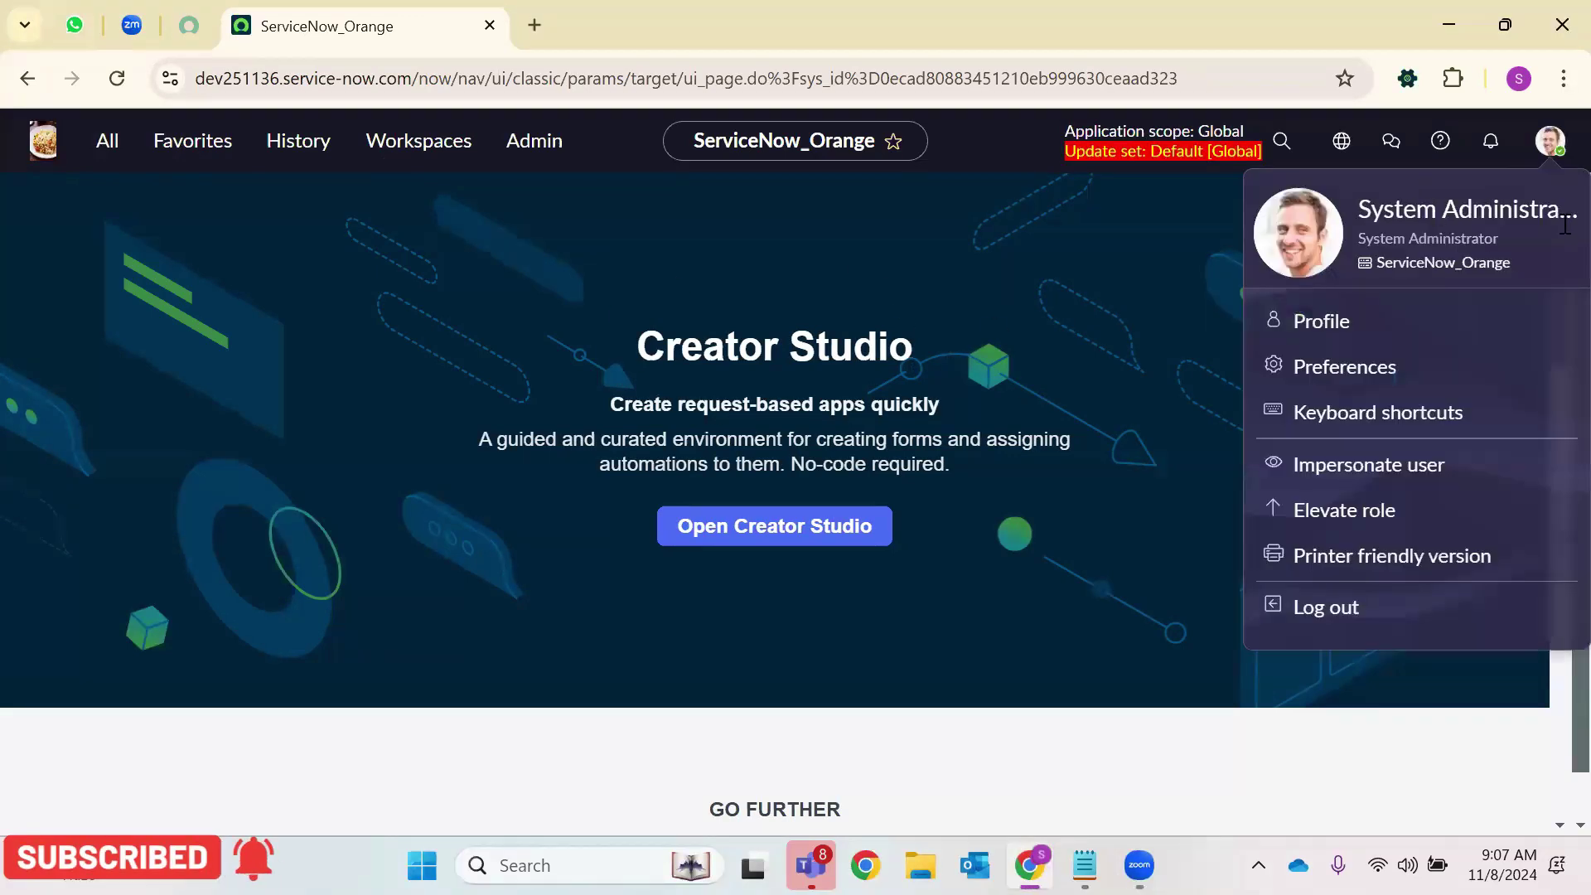
drag(1564, 222, 1363, 244)
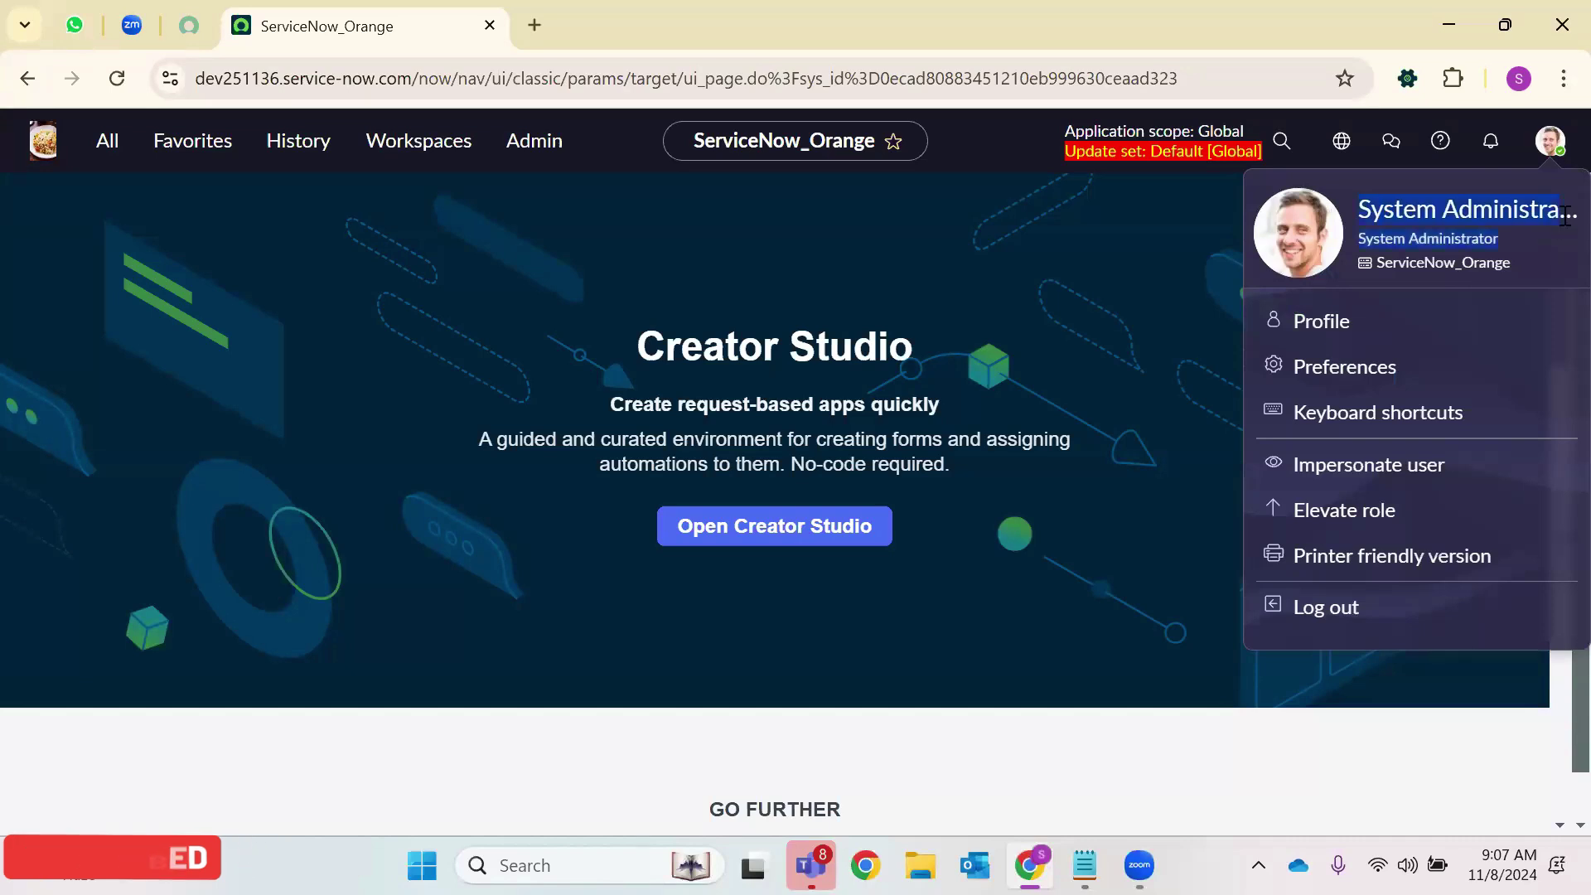
Step: Open the administrator's profile and inspect its First name 'System' and Last name 'Administrator'
click(1336, 321)
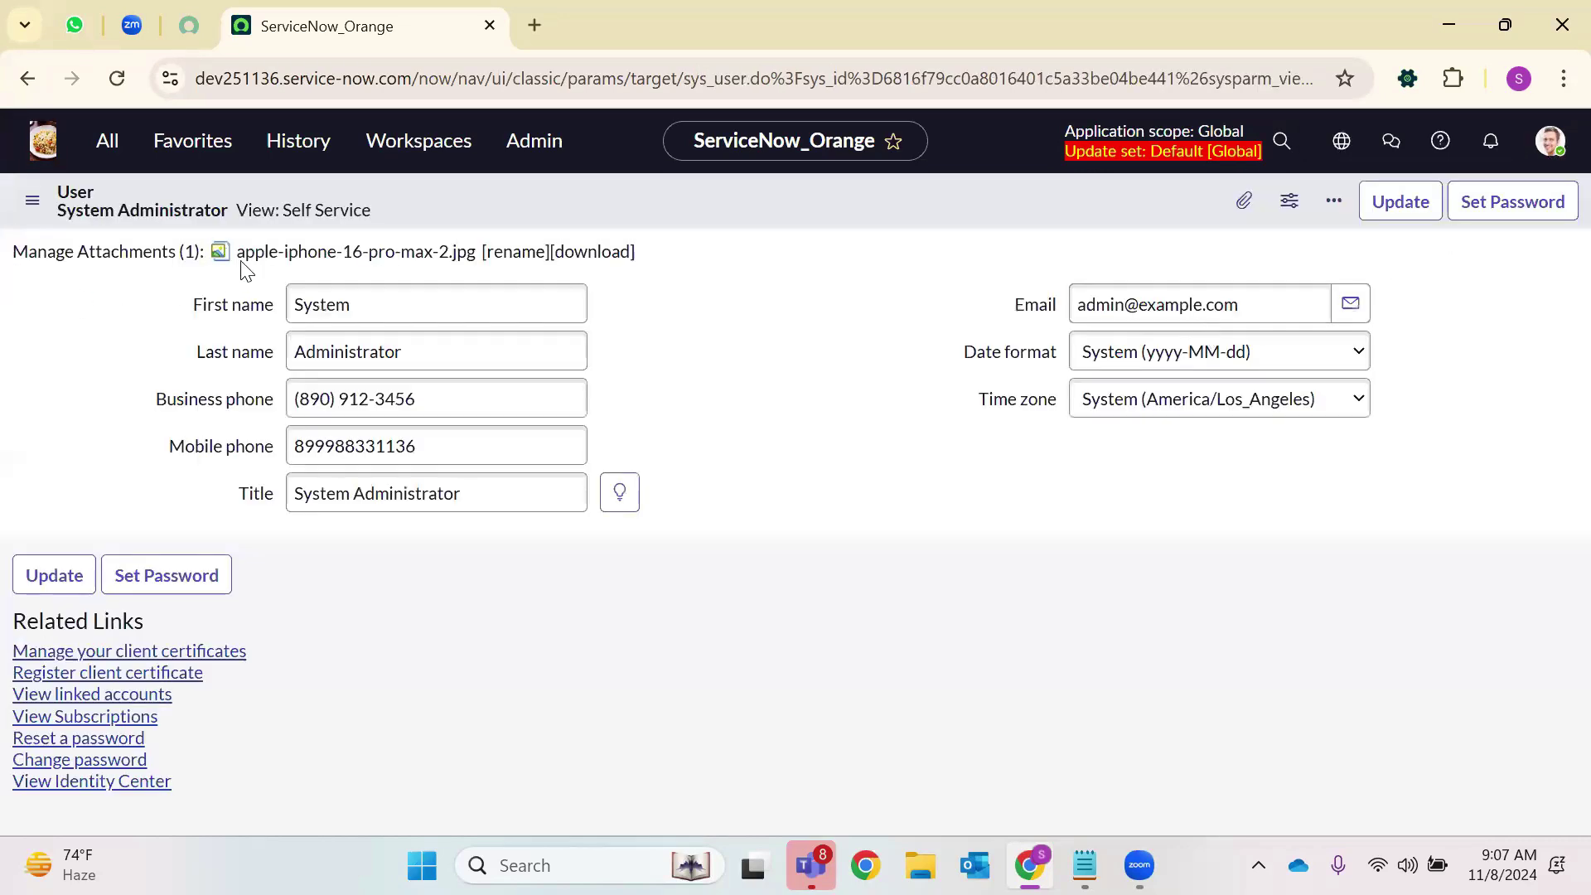
double_click(299, 325)
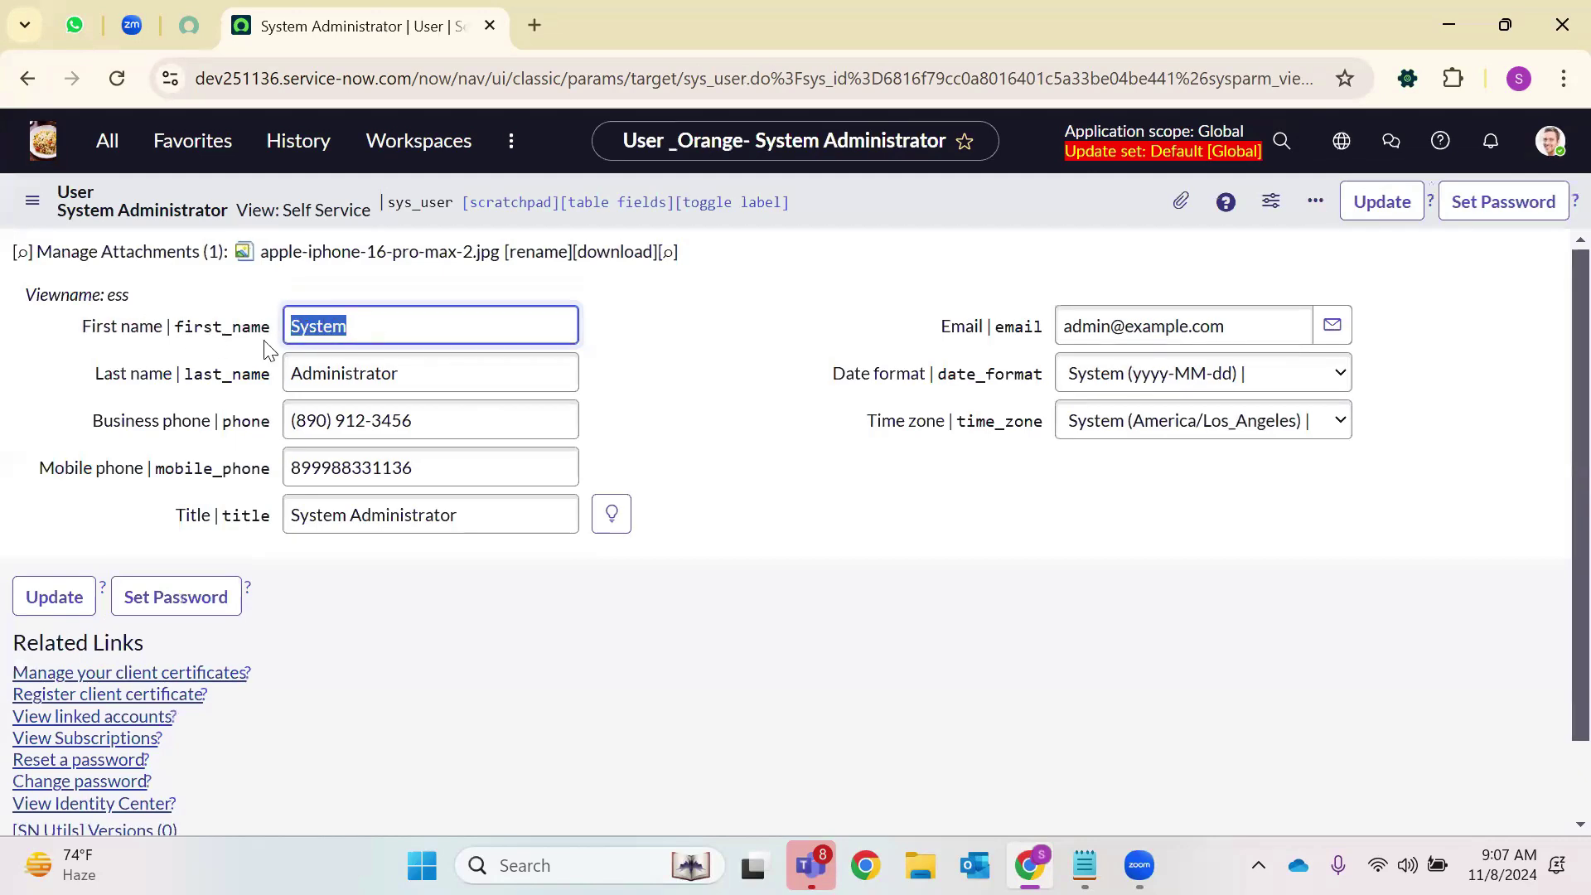
drag(184, 332, 298, 321)
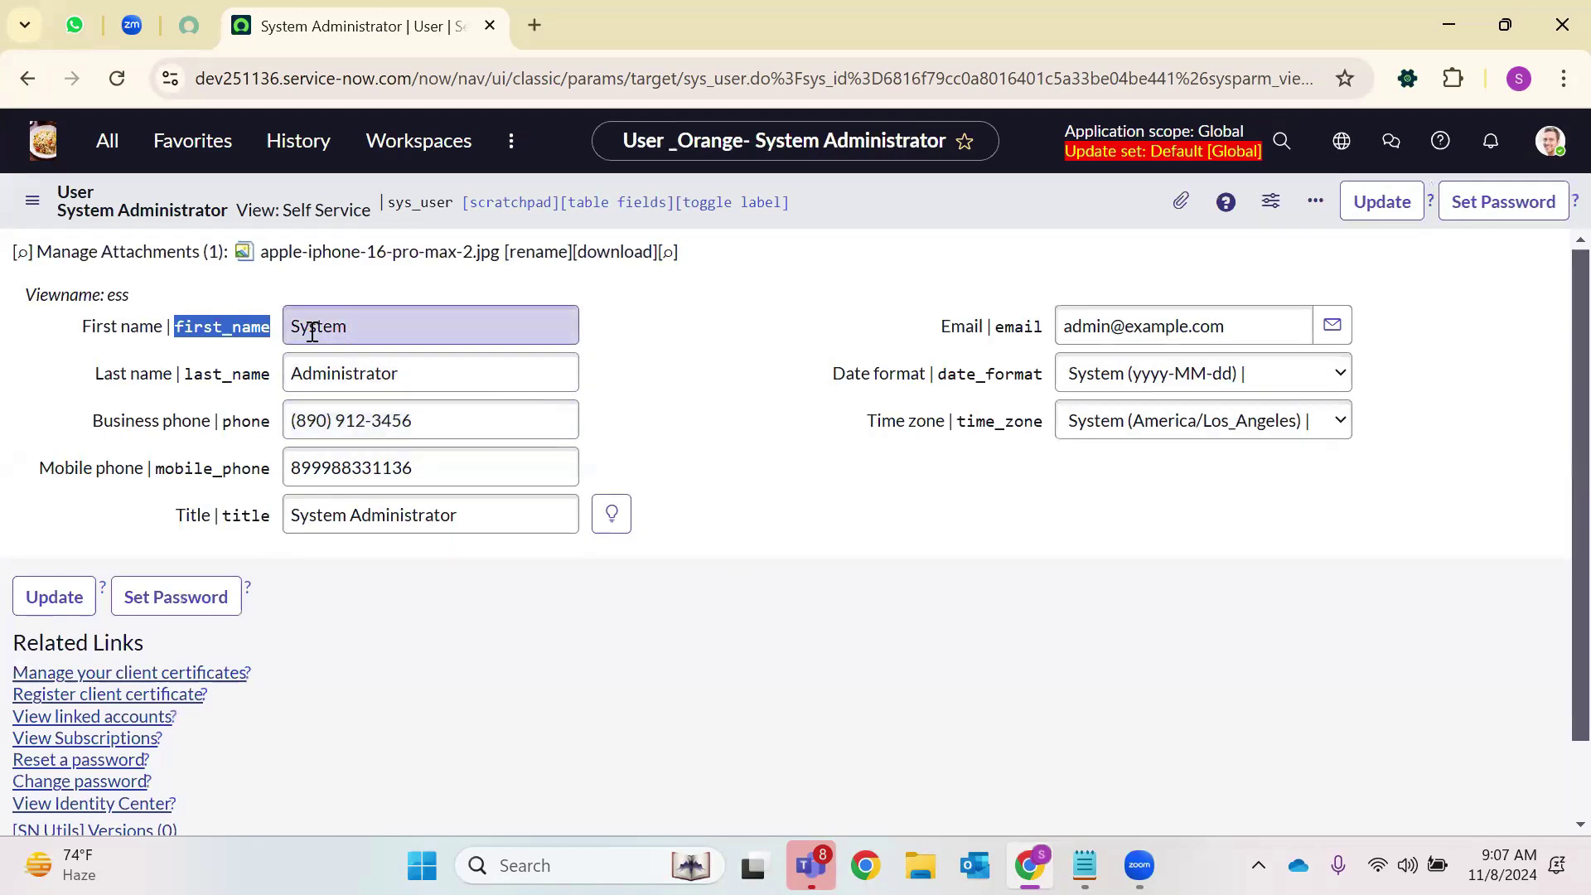
double_click(339, 325)
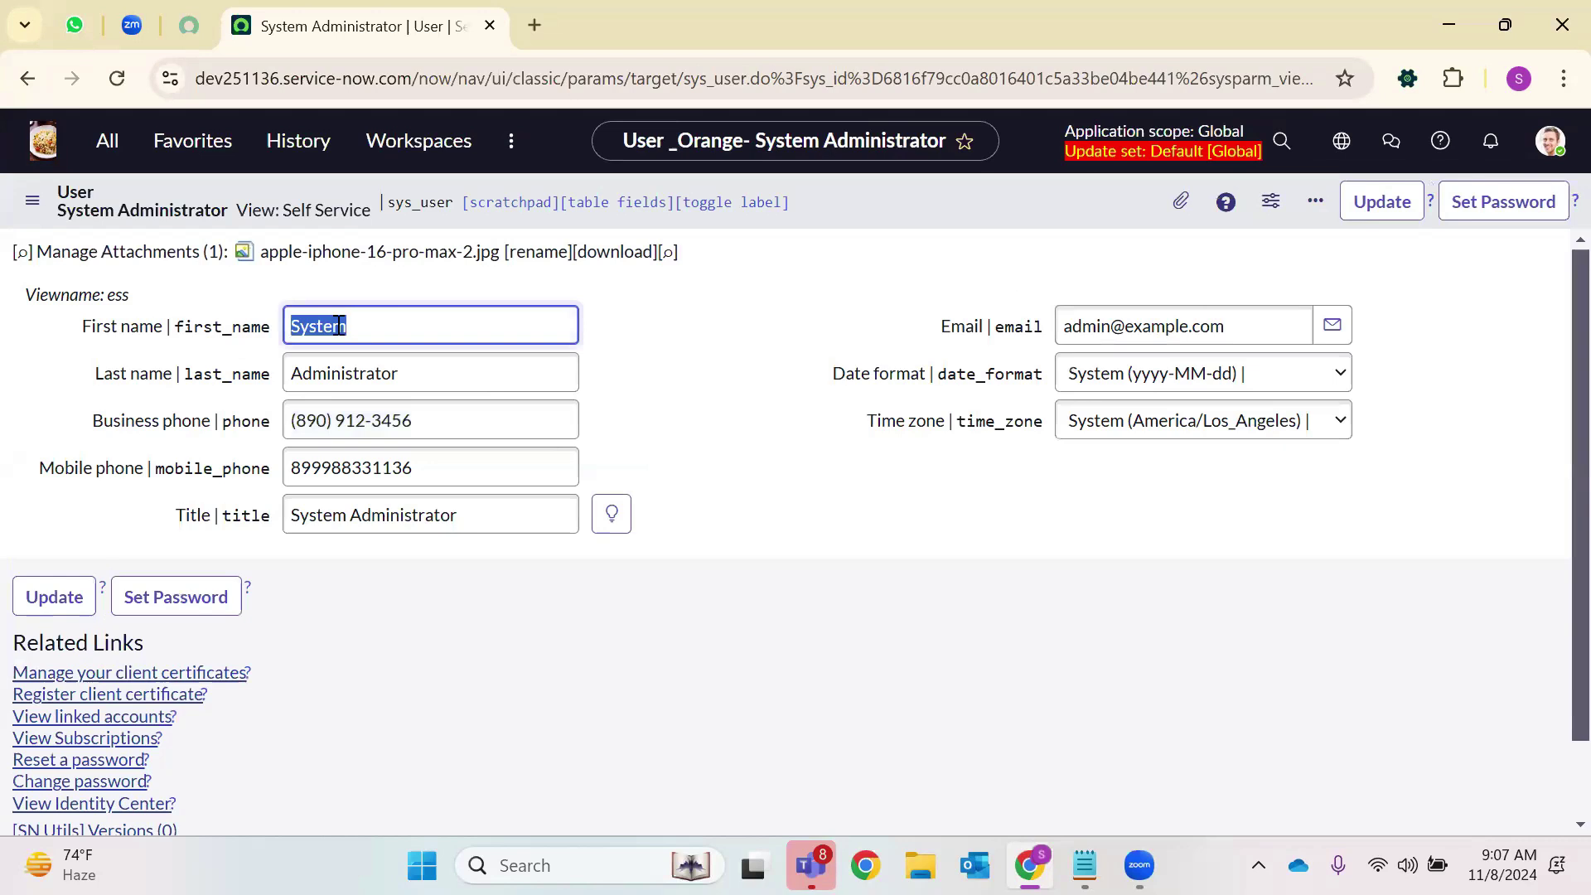
double_click(332, 368)
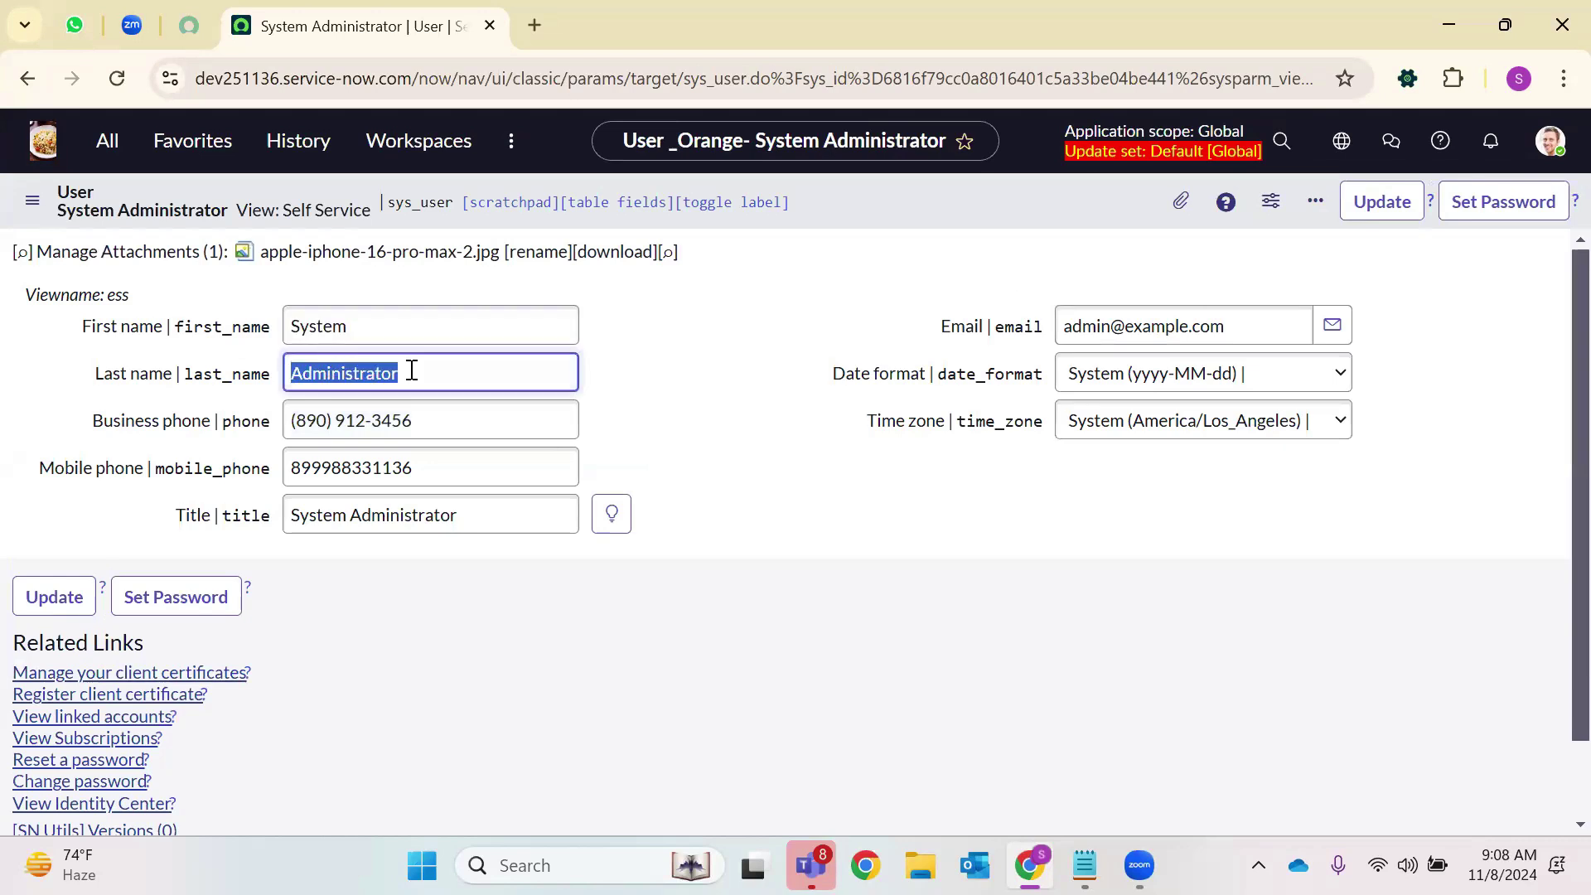
Step: Inspect the profile's Business phone, Mobile phone, Title and Email values
click(361, 415)
triple_click(360, 415)
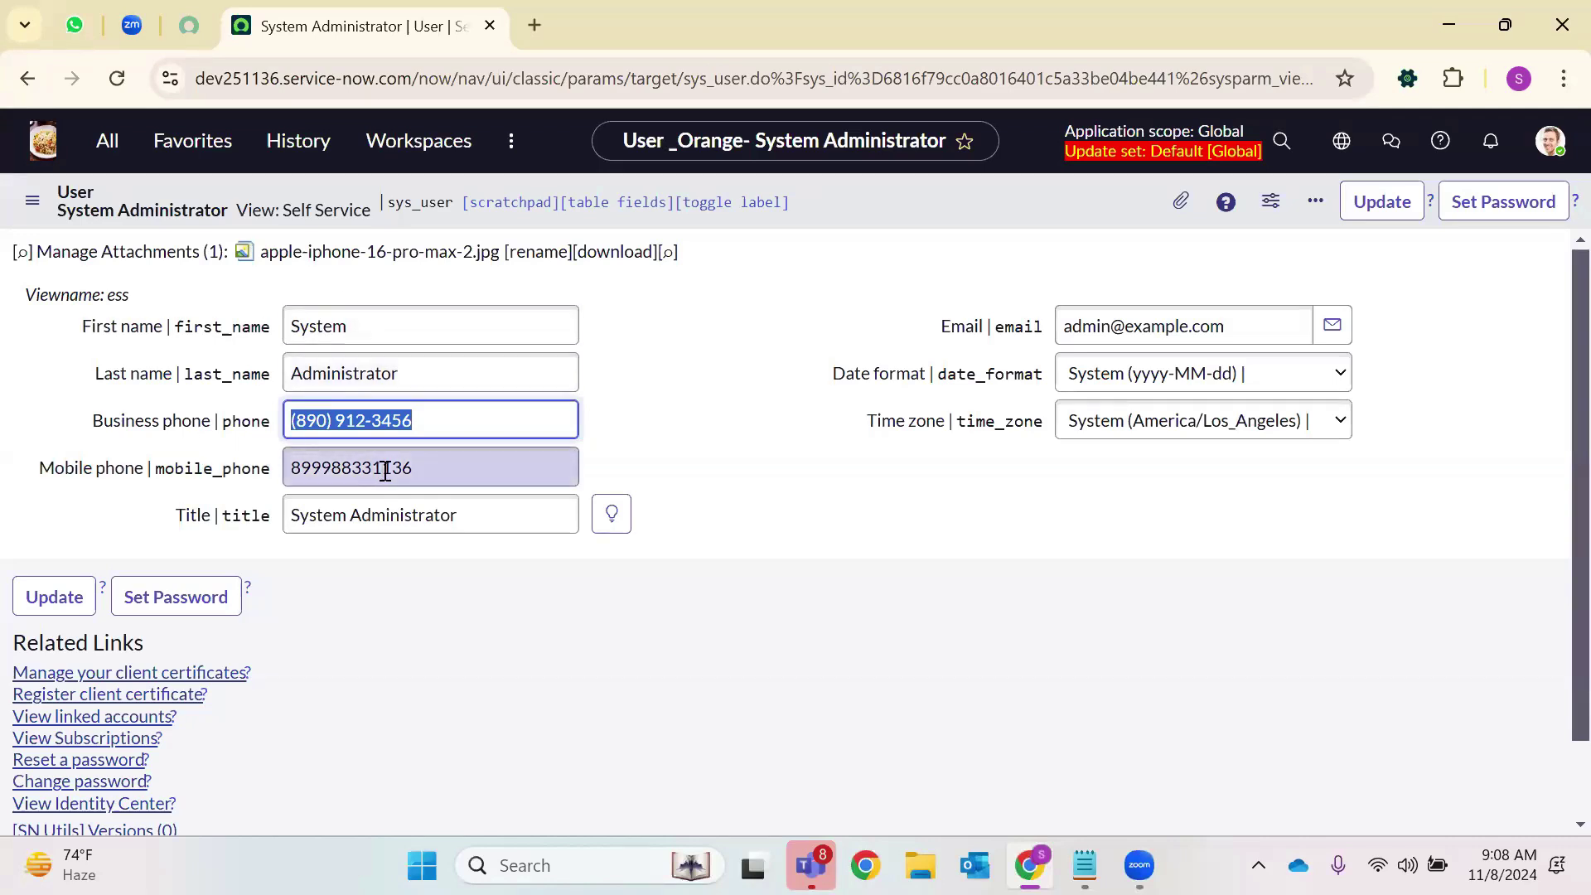
double_click(385, 471)
click(509, 519)
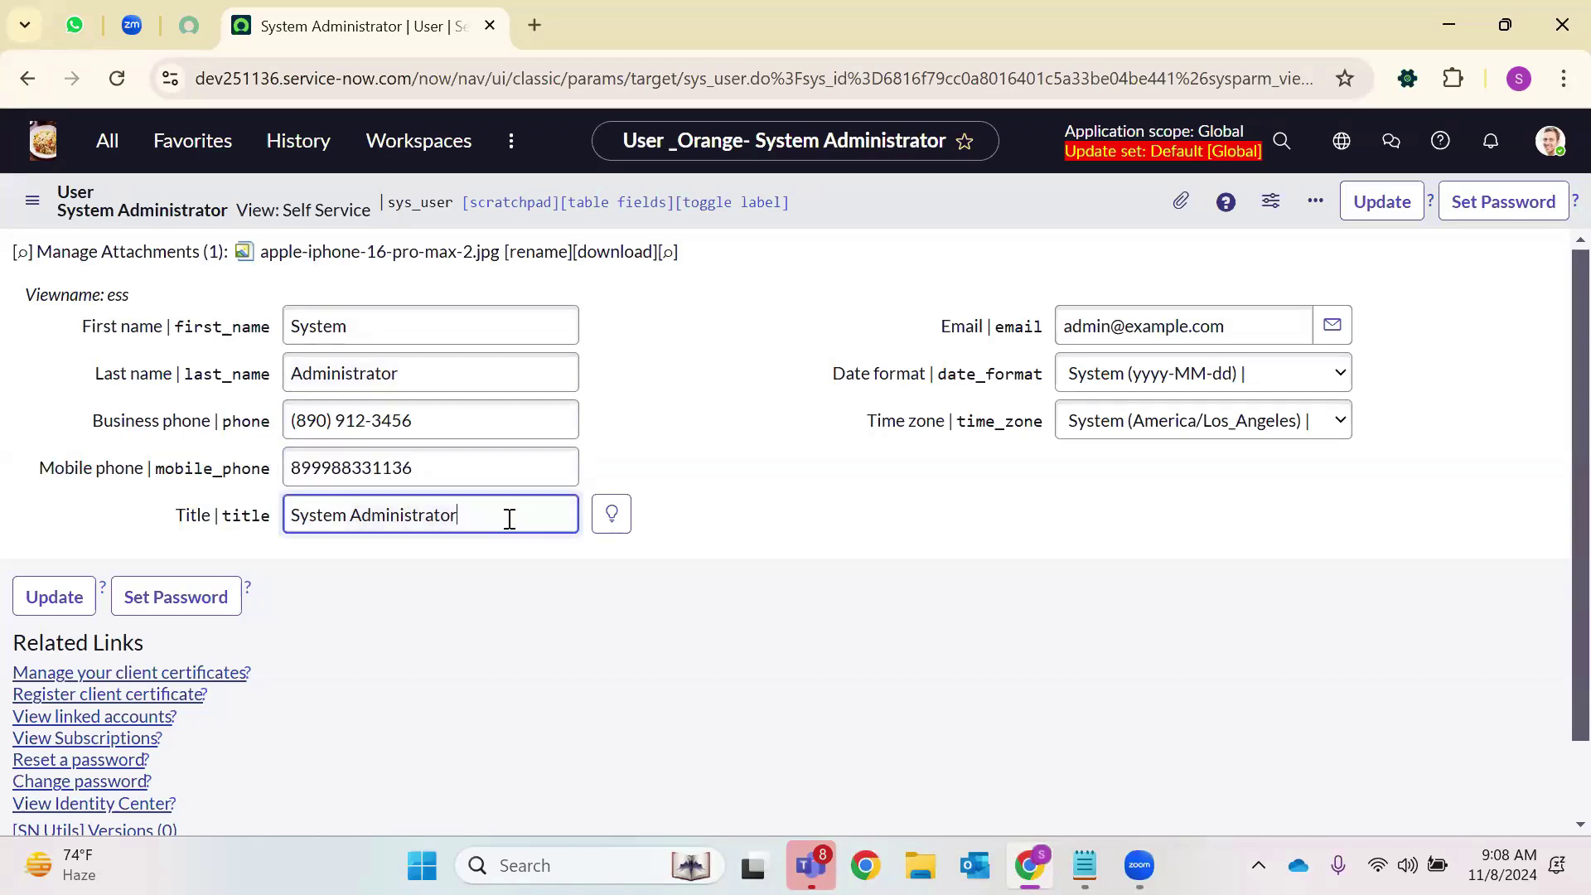
double_click(508, 518)
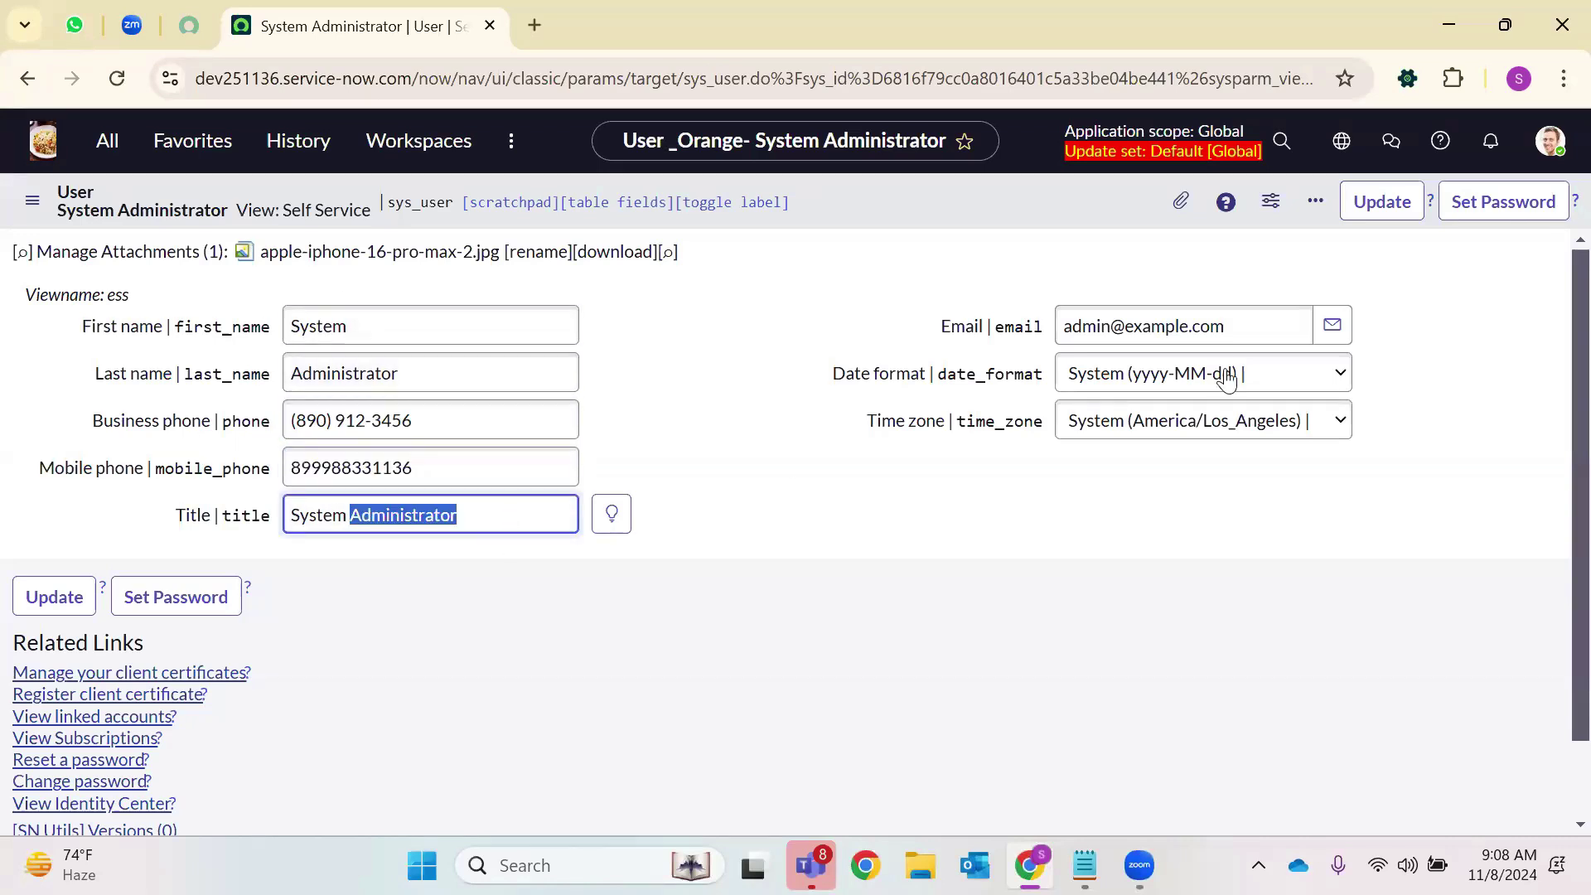
triple_click(1164, 325)
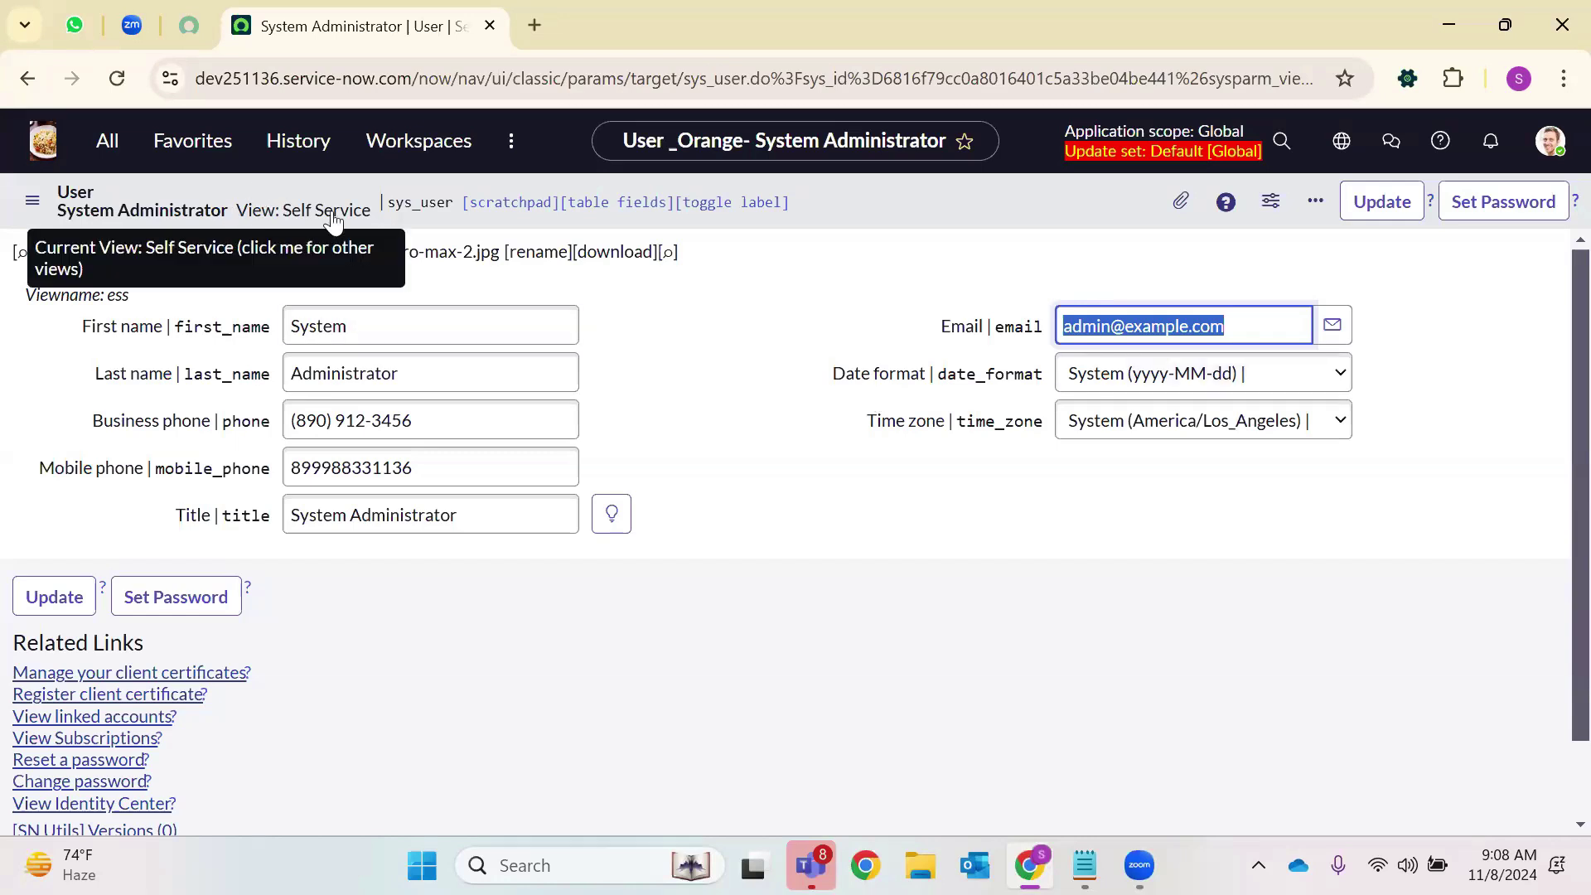
click(380, 210)
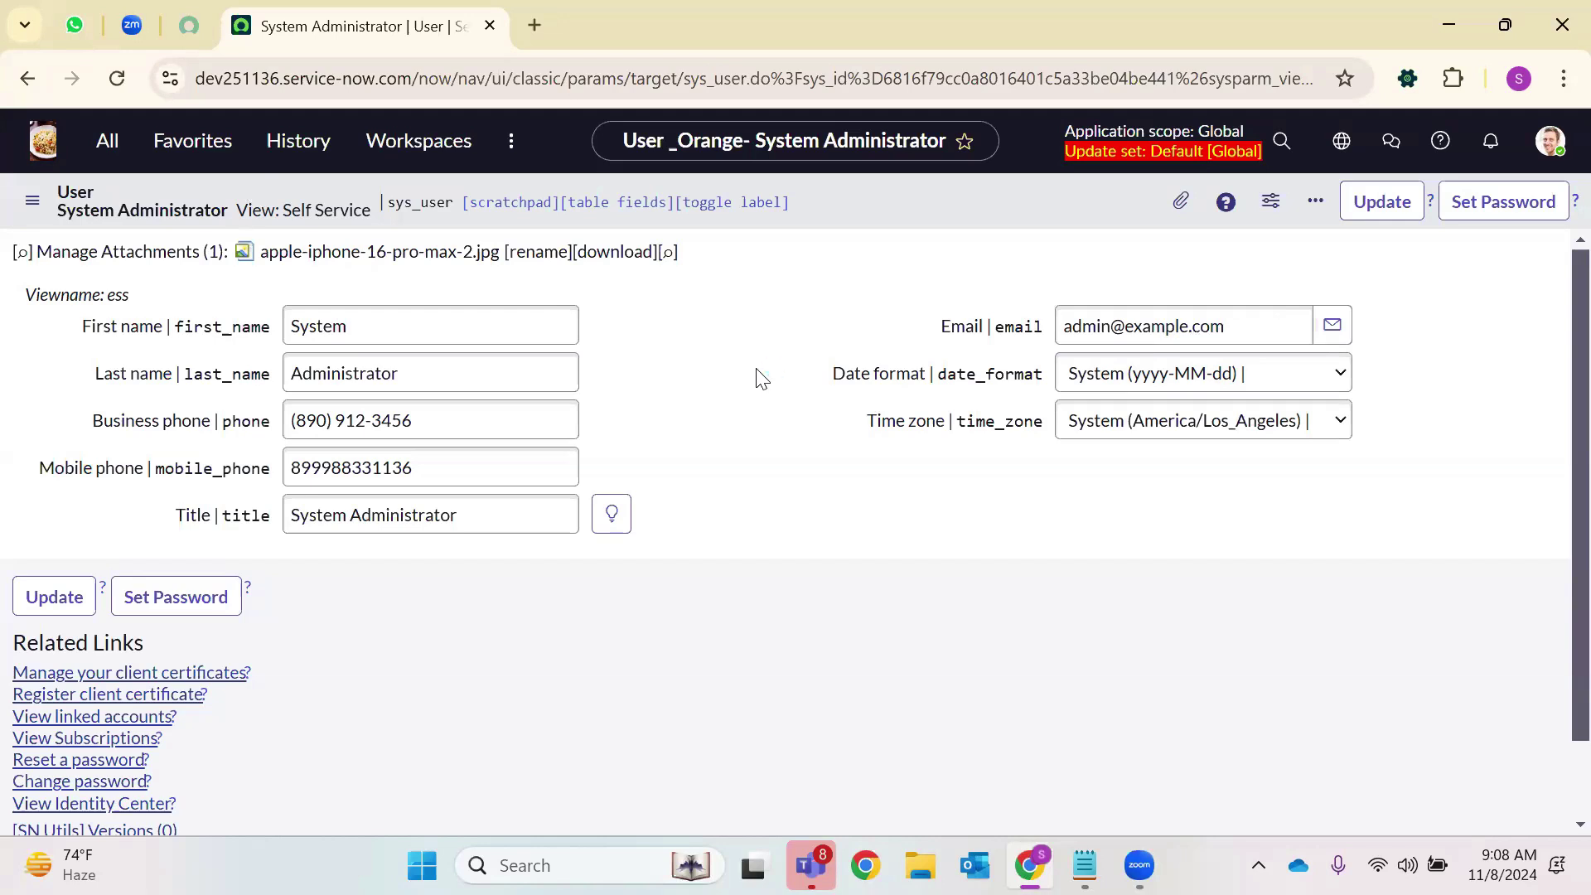
Step: Filter the application navigator for 'Users', then open a blank browser tab
click(116, 153)
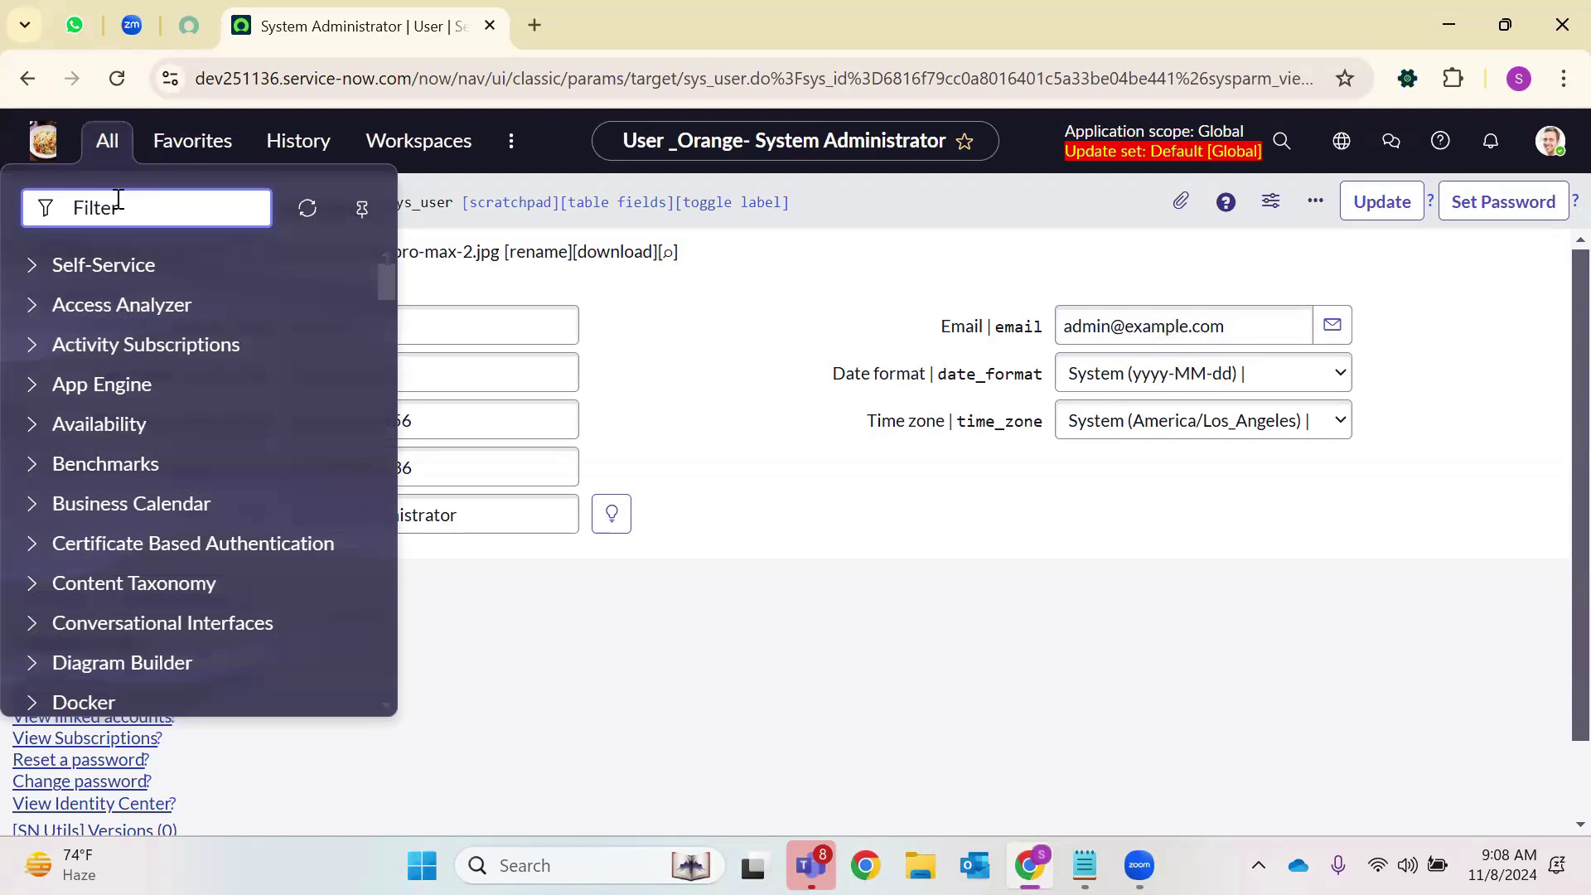
text(Users)
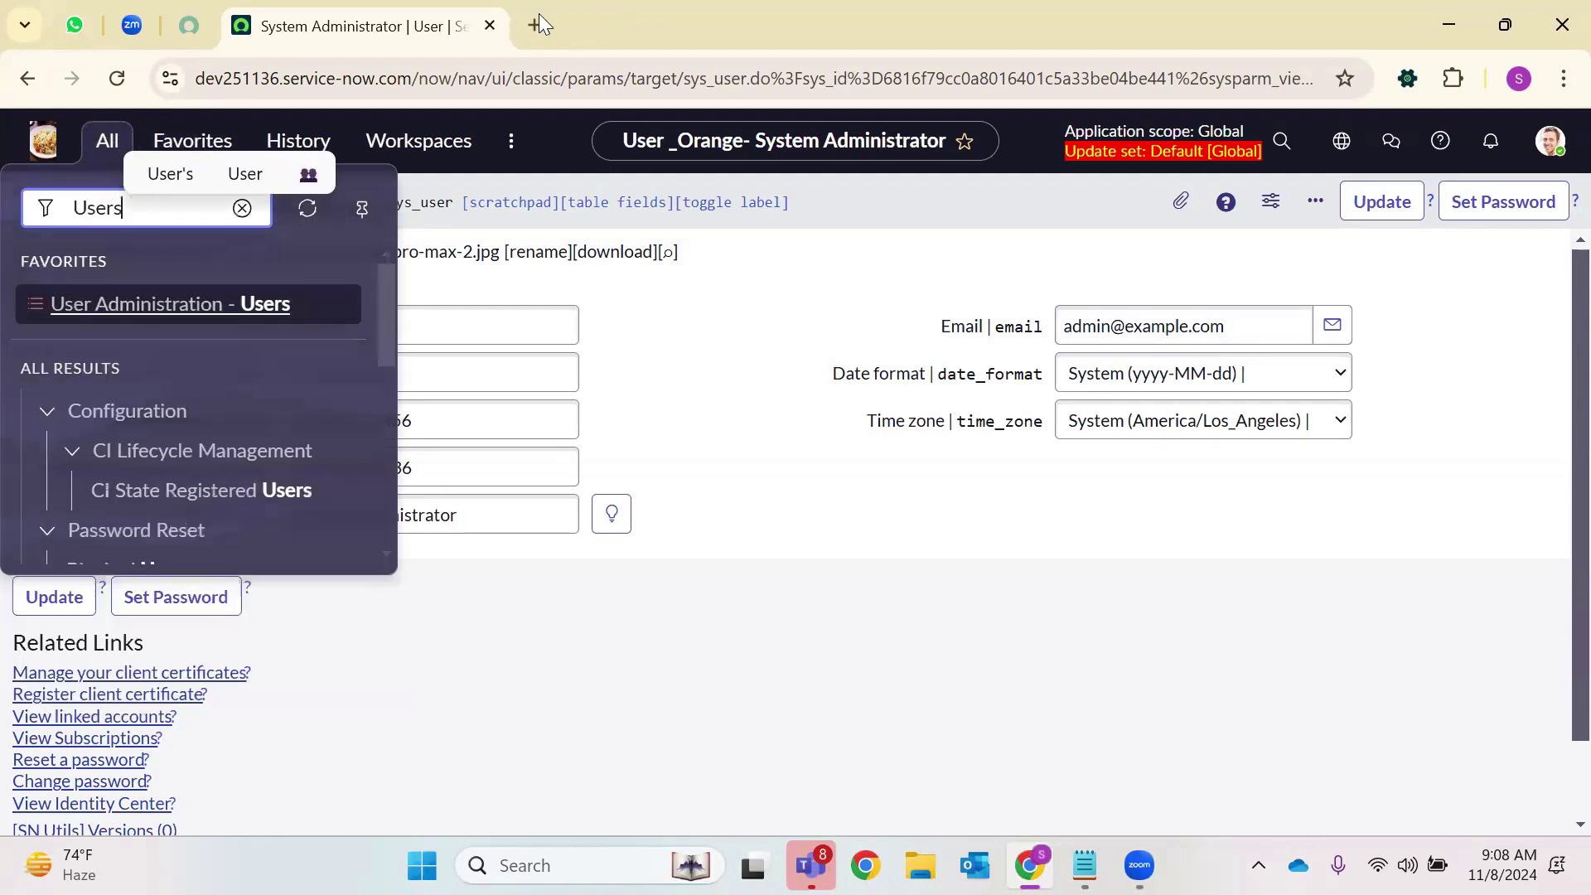
key(ctrl+t)
Step: Search Google for 'Users In servicenow' and scroll through the results
text(U)
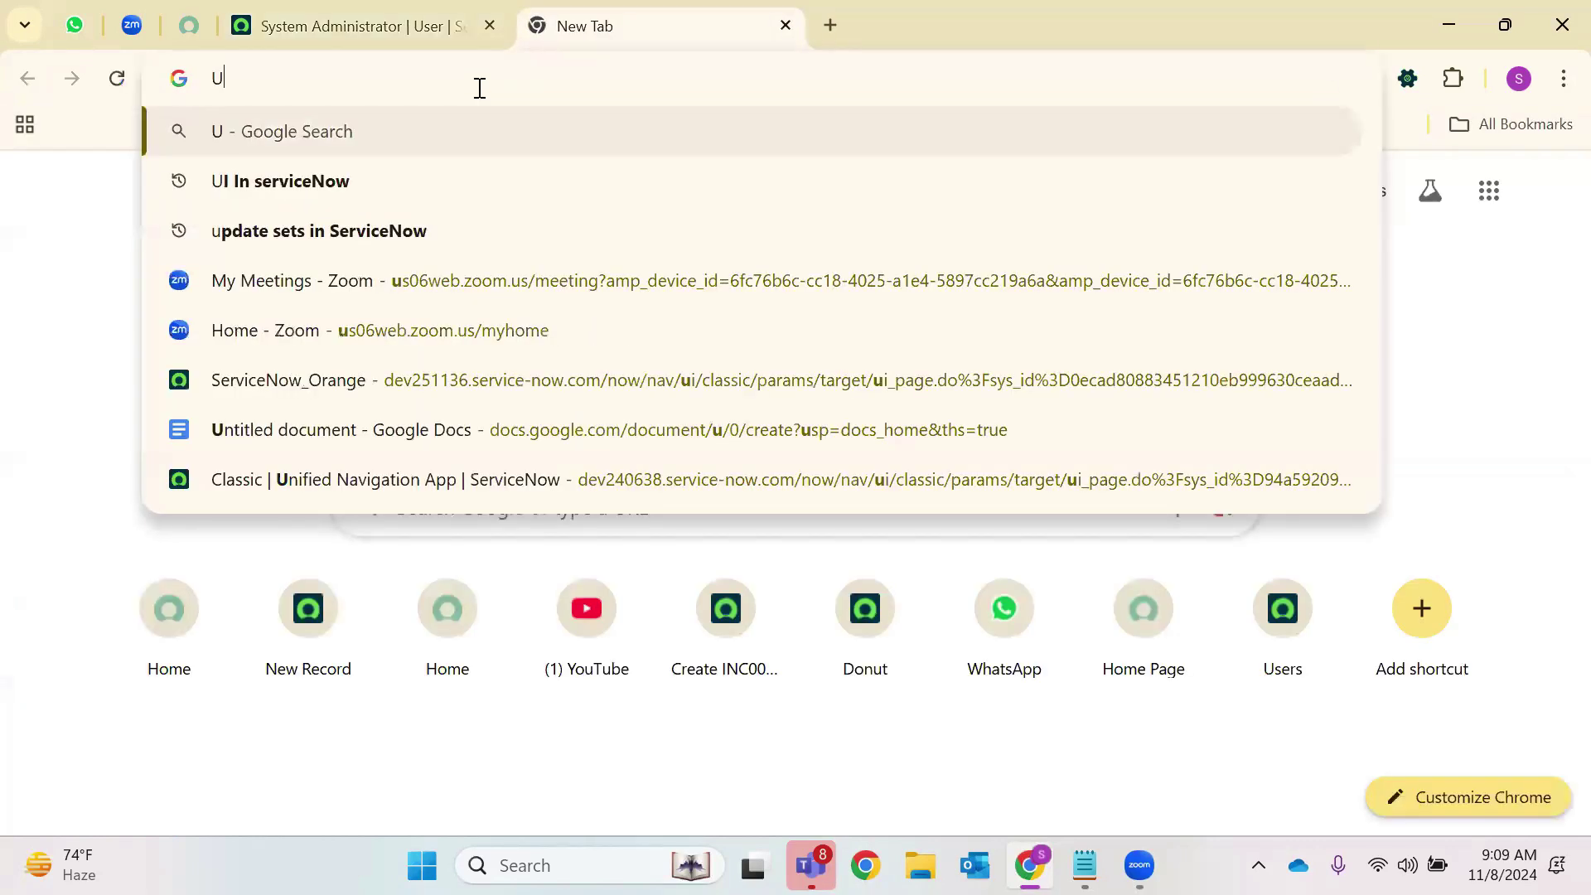
text(sers In s)
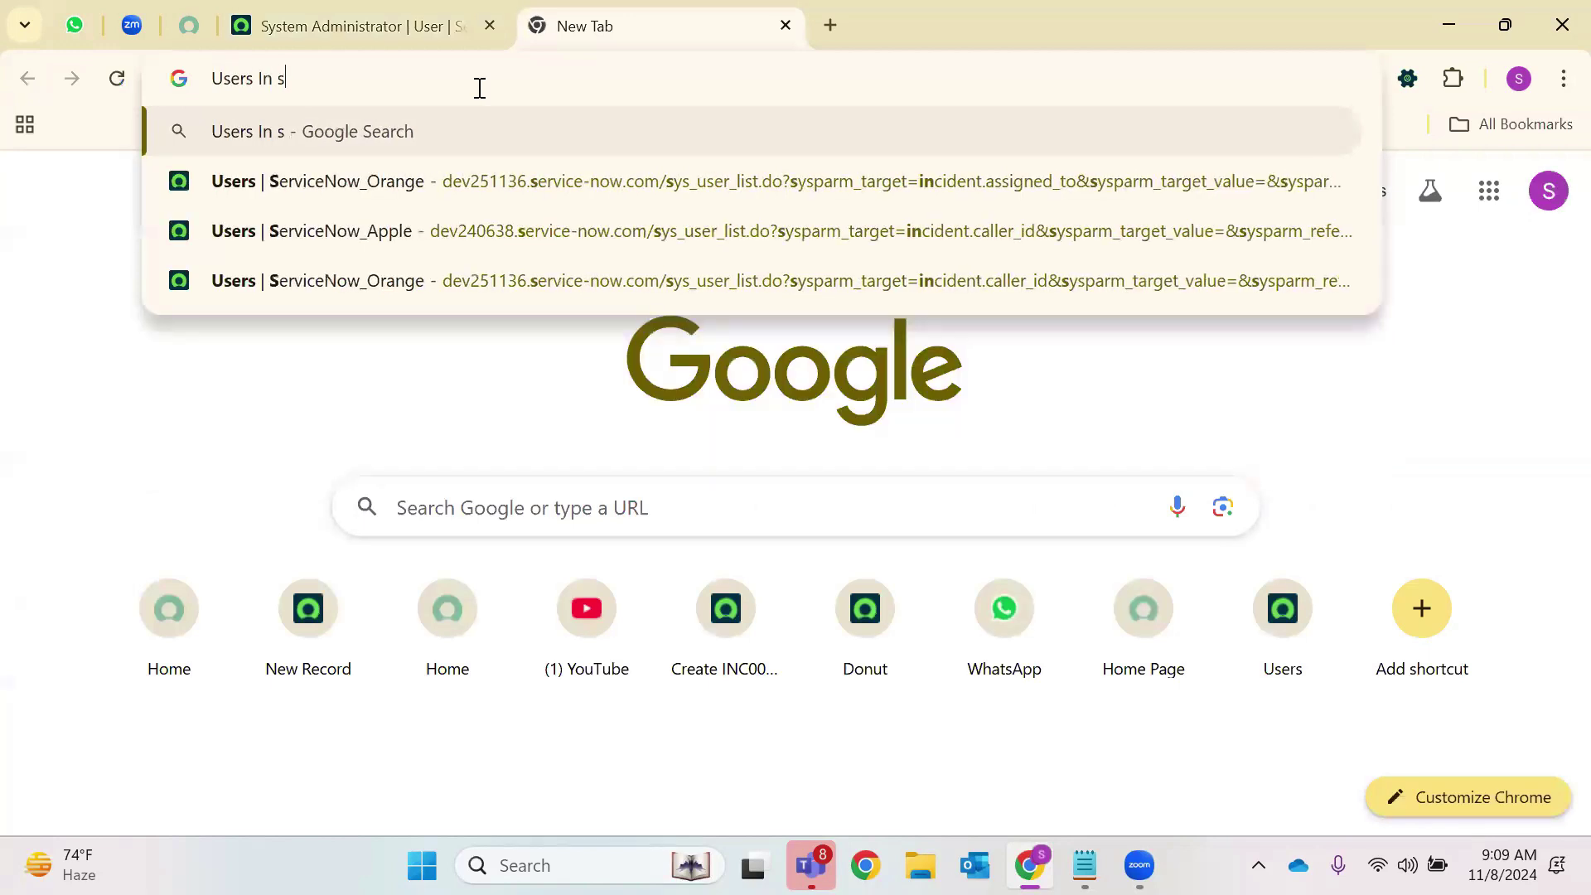
text(ervice)
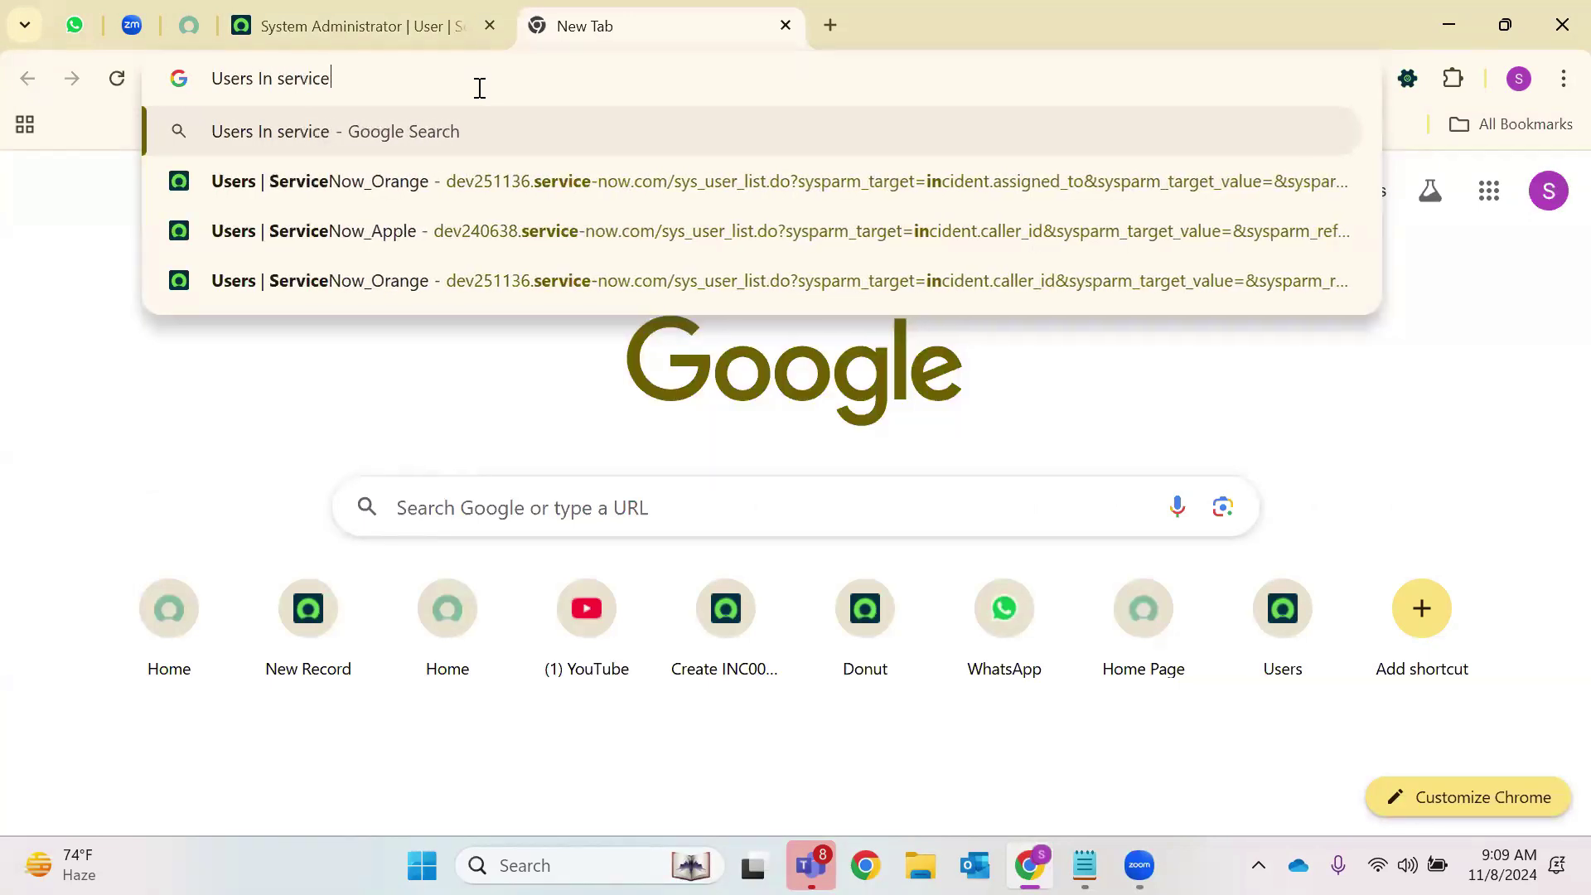
text(now)
key(Return)
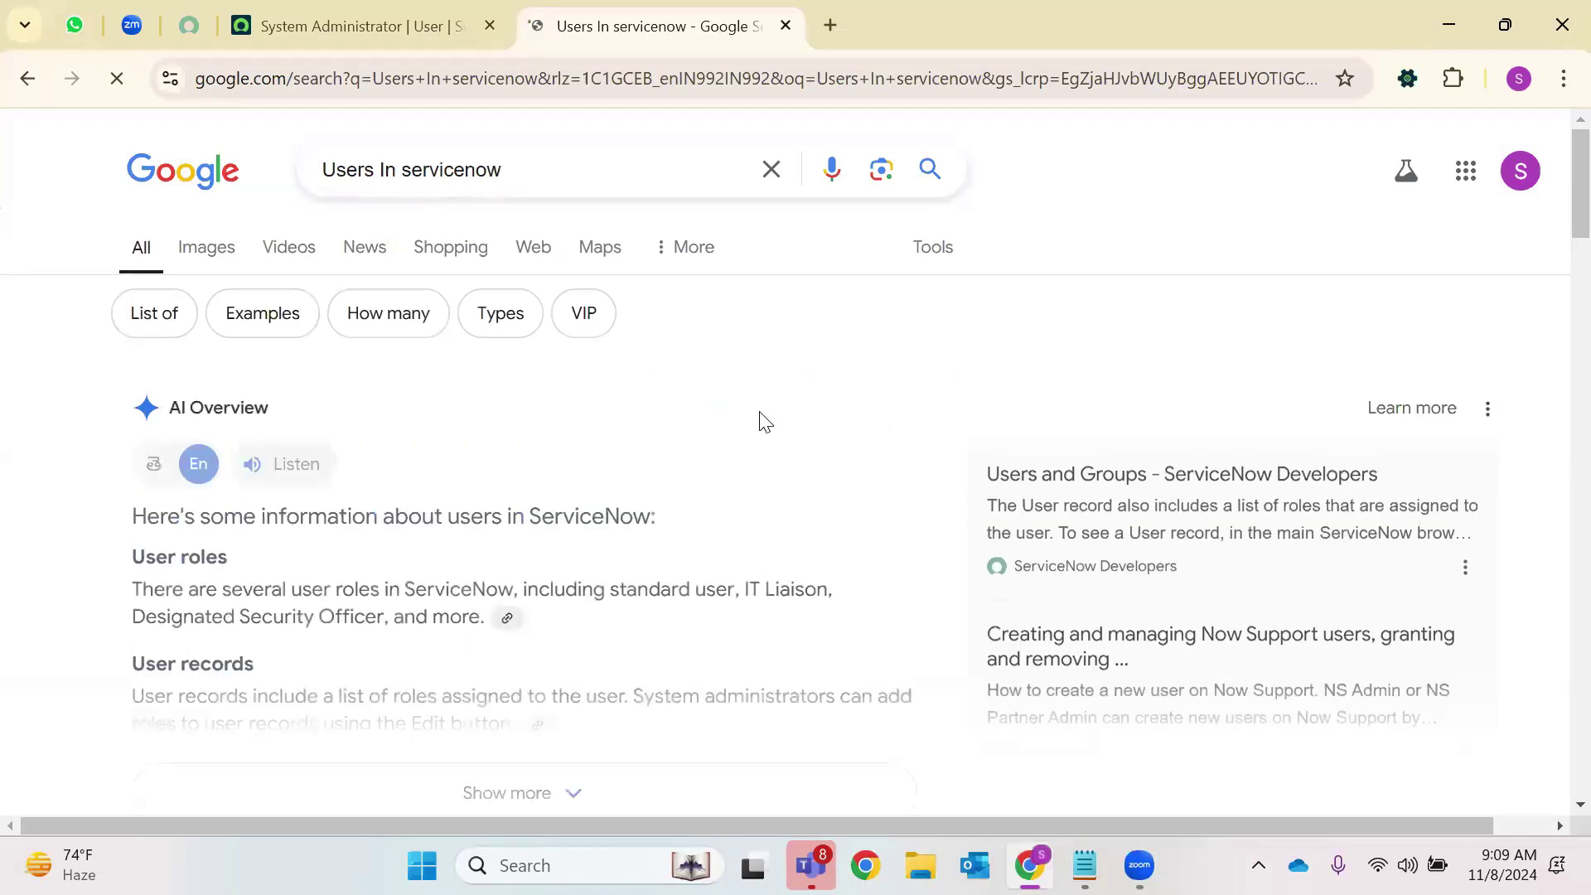
scroll(685, 434, down, 5)
scroll(684, 434, down, 3)
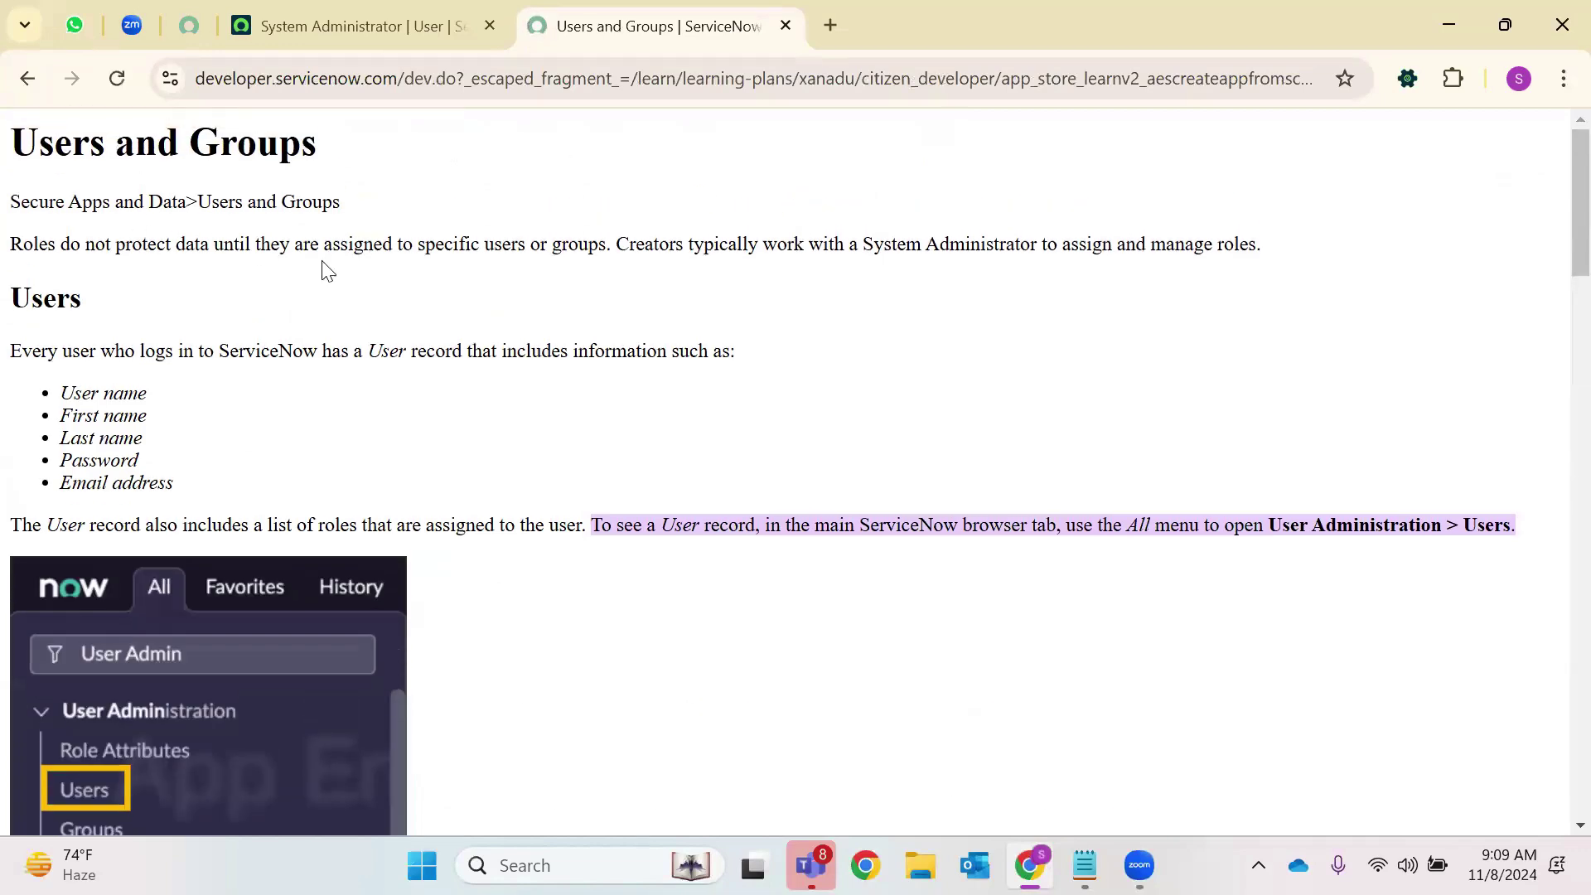
scroll(493, 256, down, 9)
scroll(491, 246, down, 15)
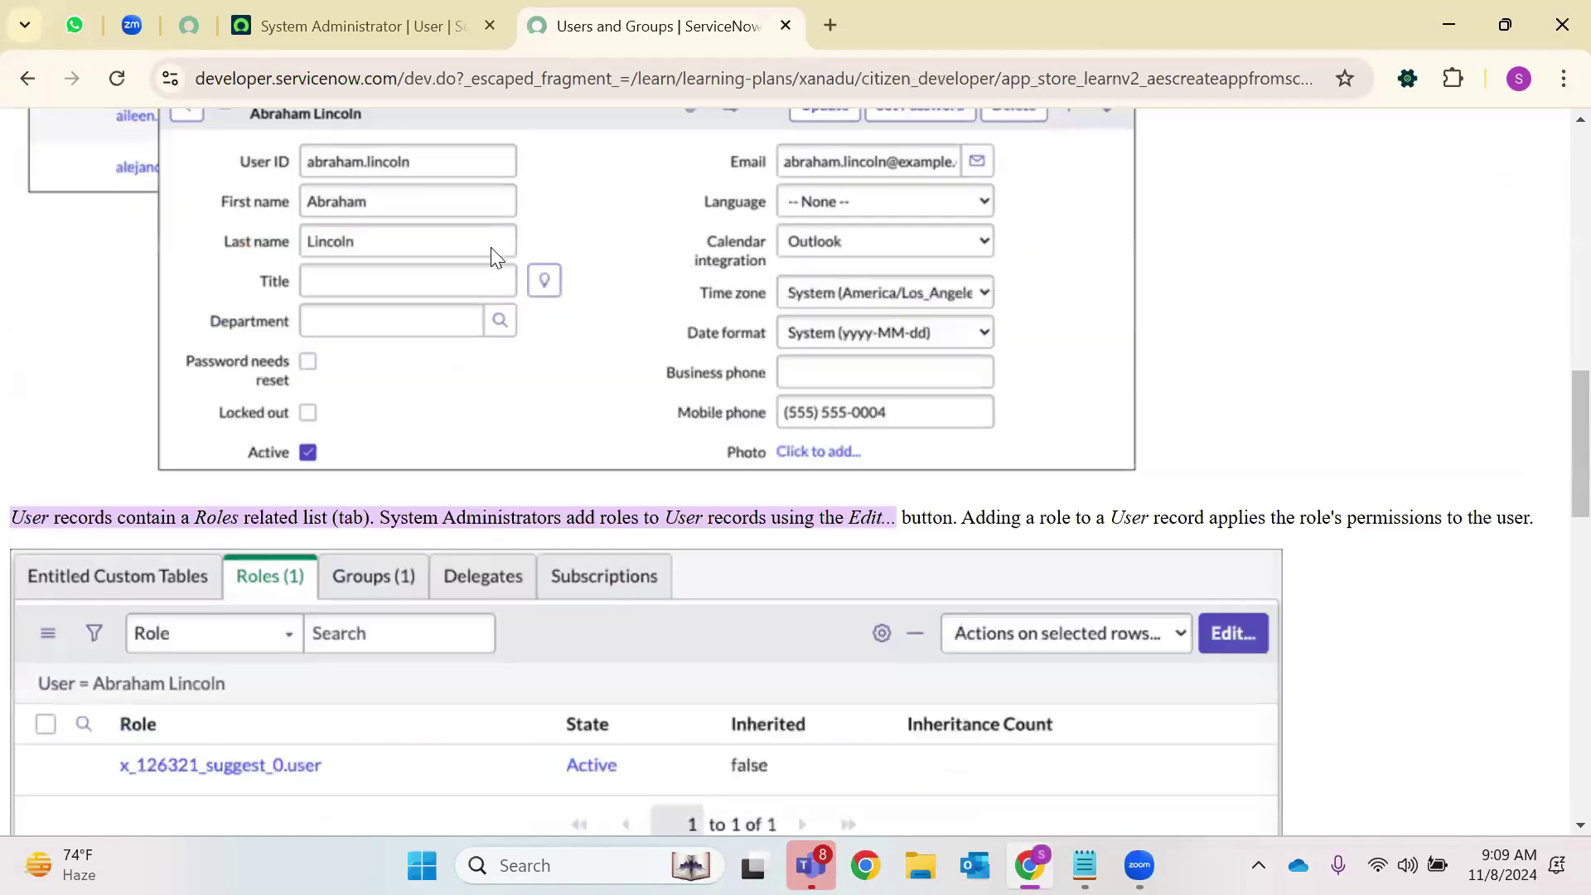
scroll(485, 247, up, 8)
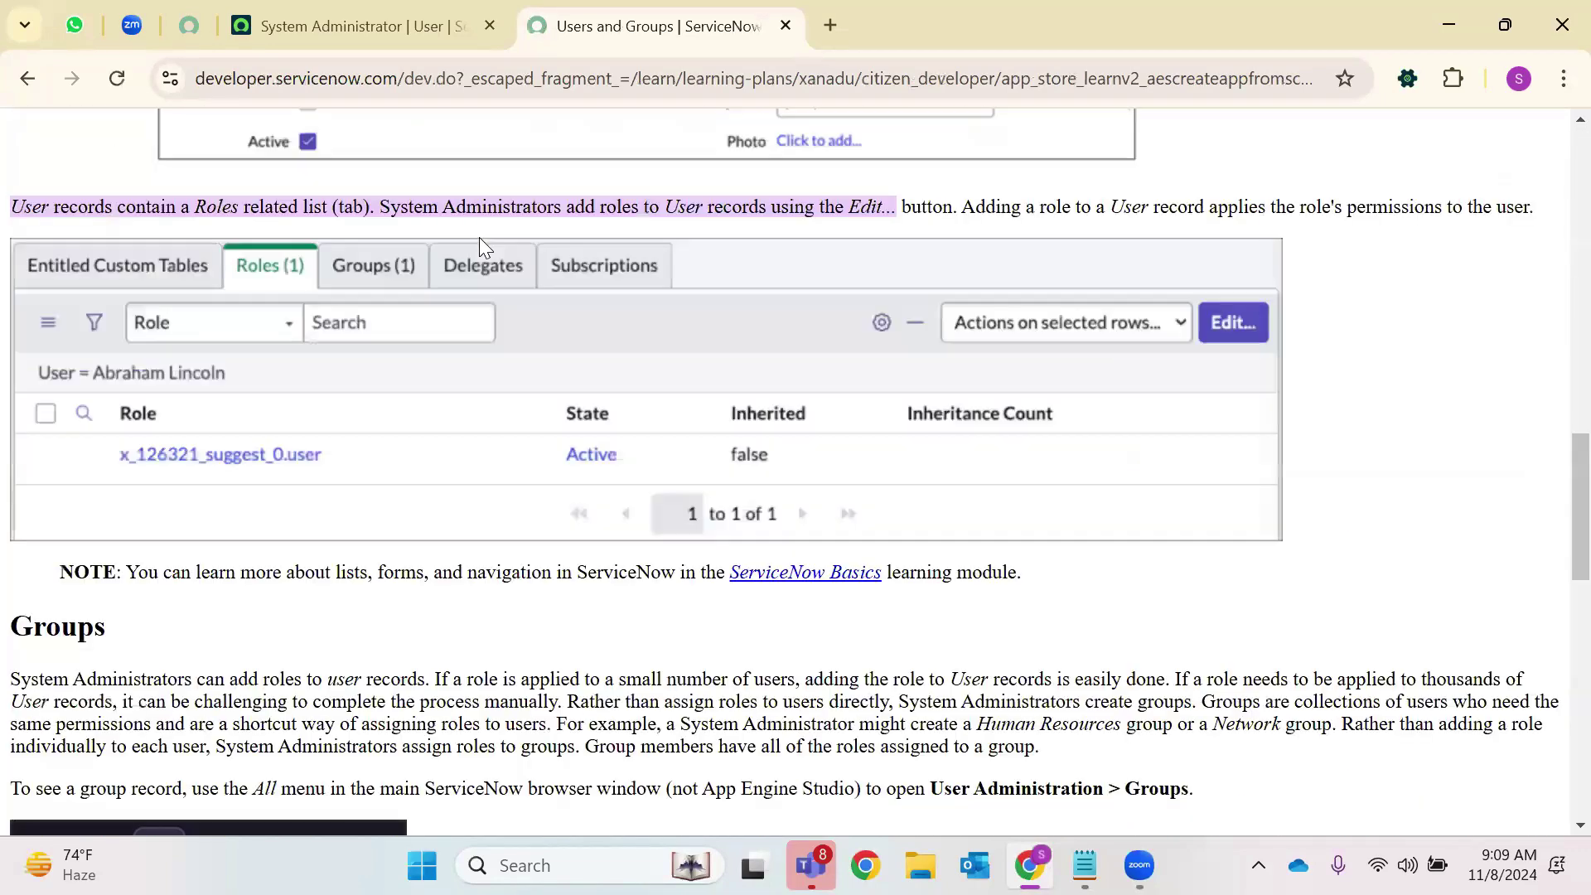
key(Home)
Step: In another new tab, search again for users in ServiceNow and scroll the results
key(ctrl+t)
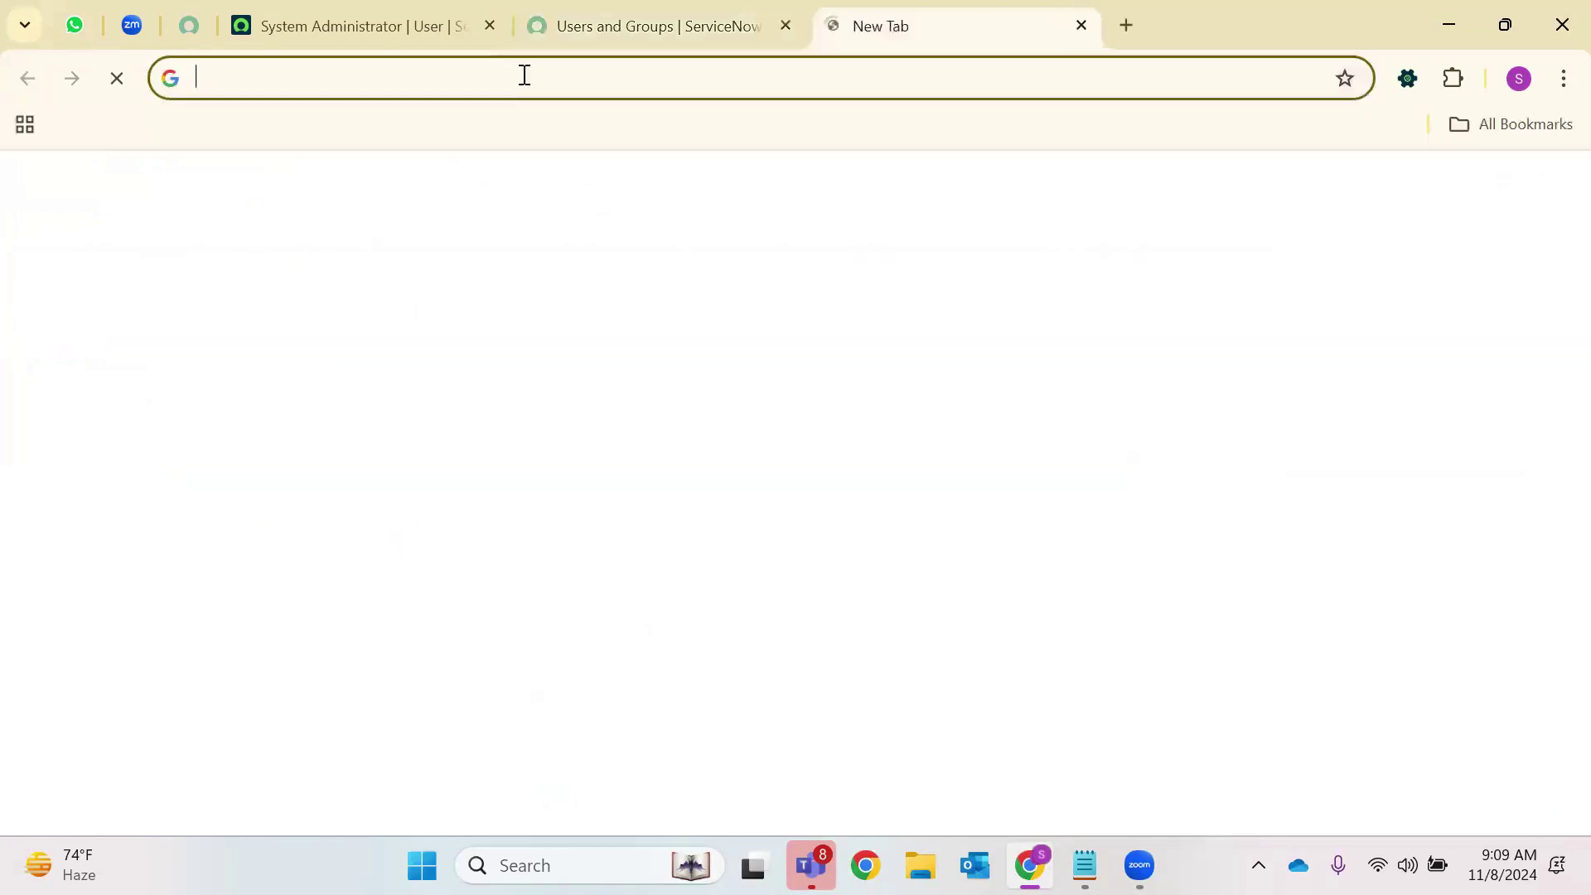
text(Users)
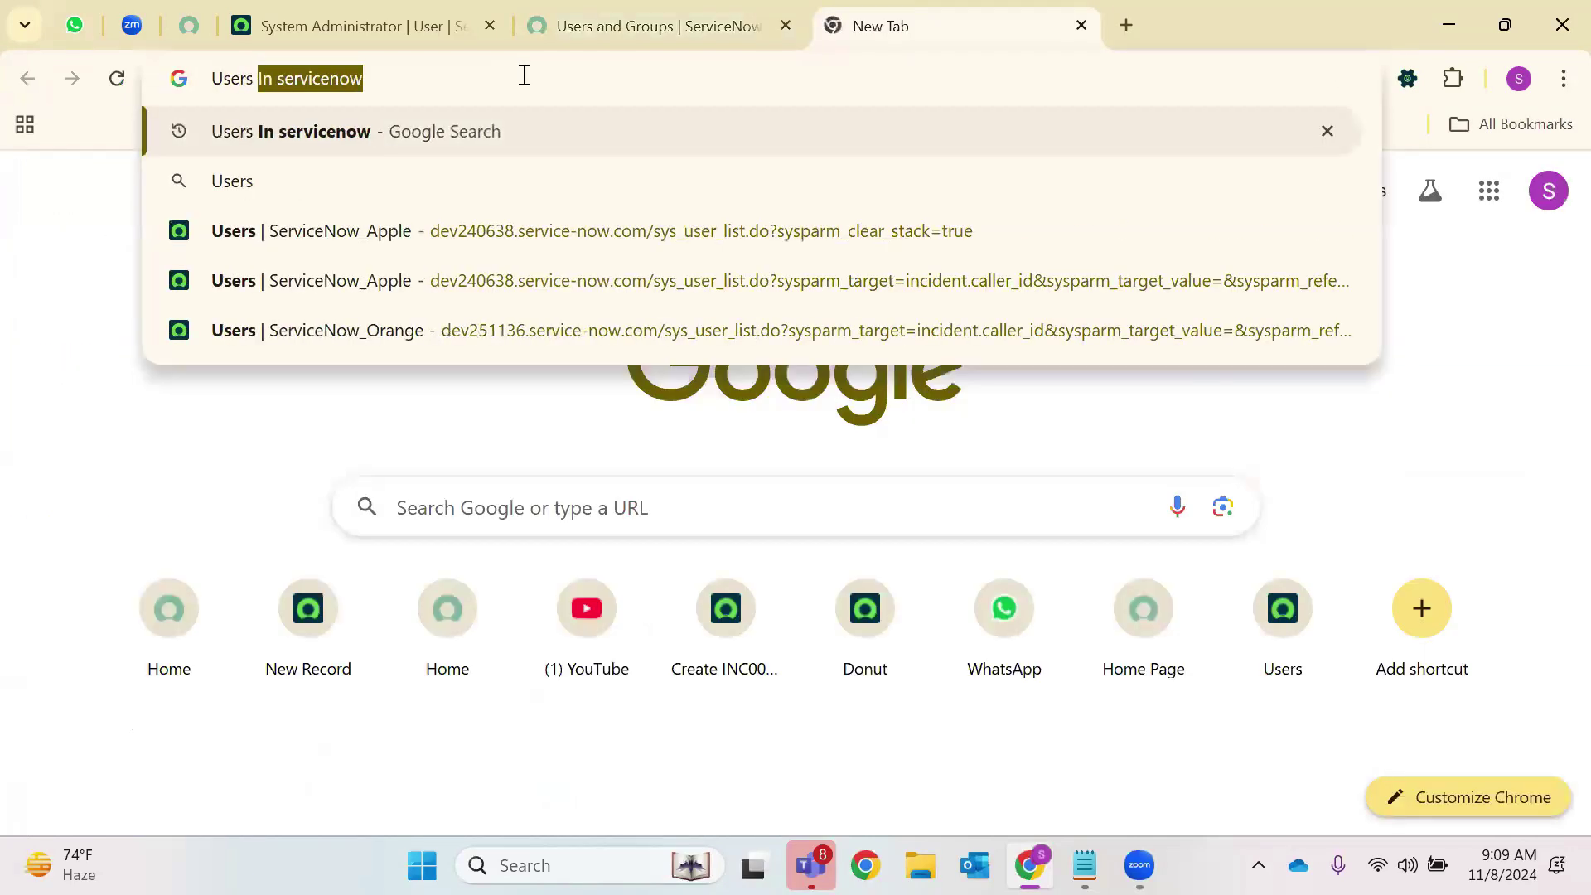
key(BackSpace)
text(in ServiceN)
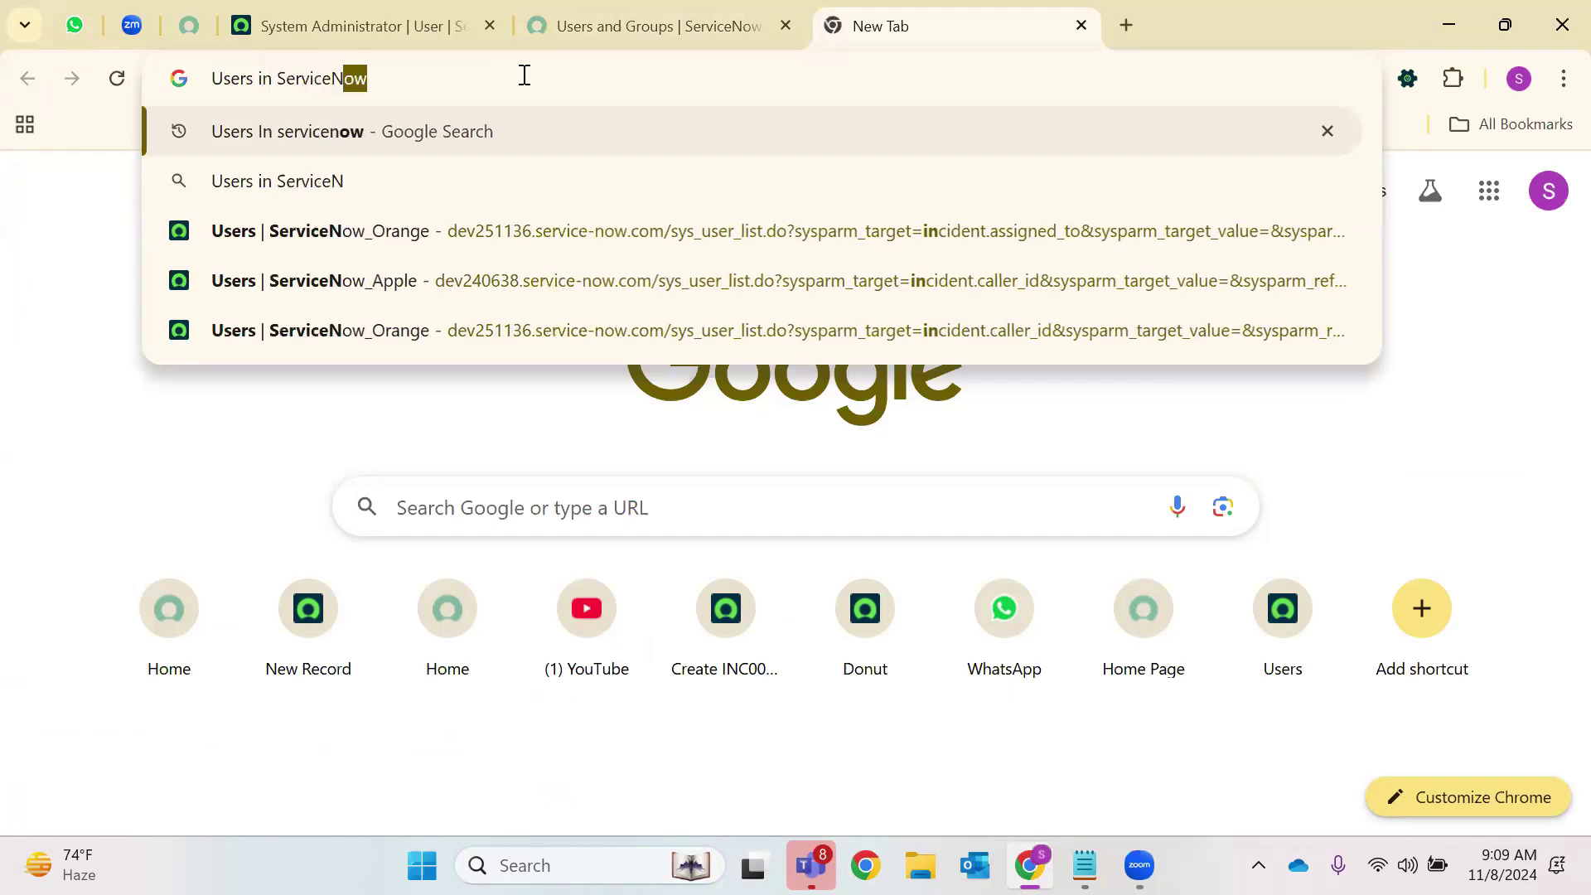
key(Return)
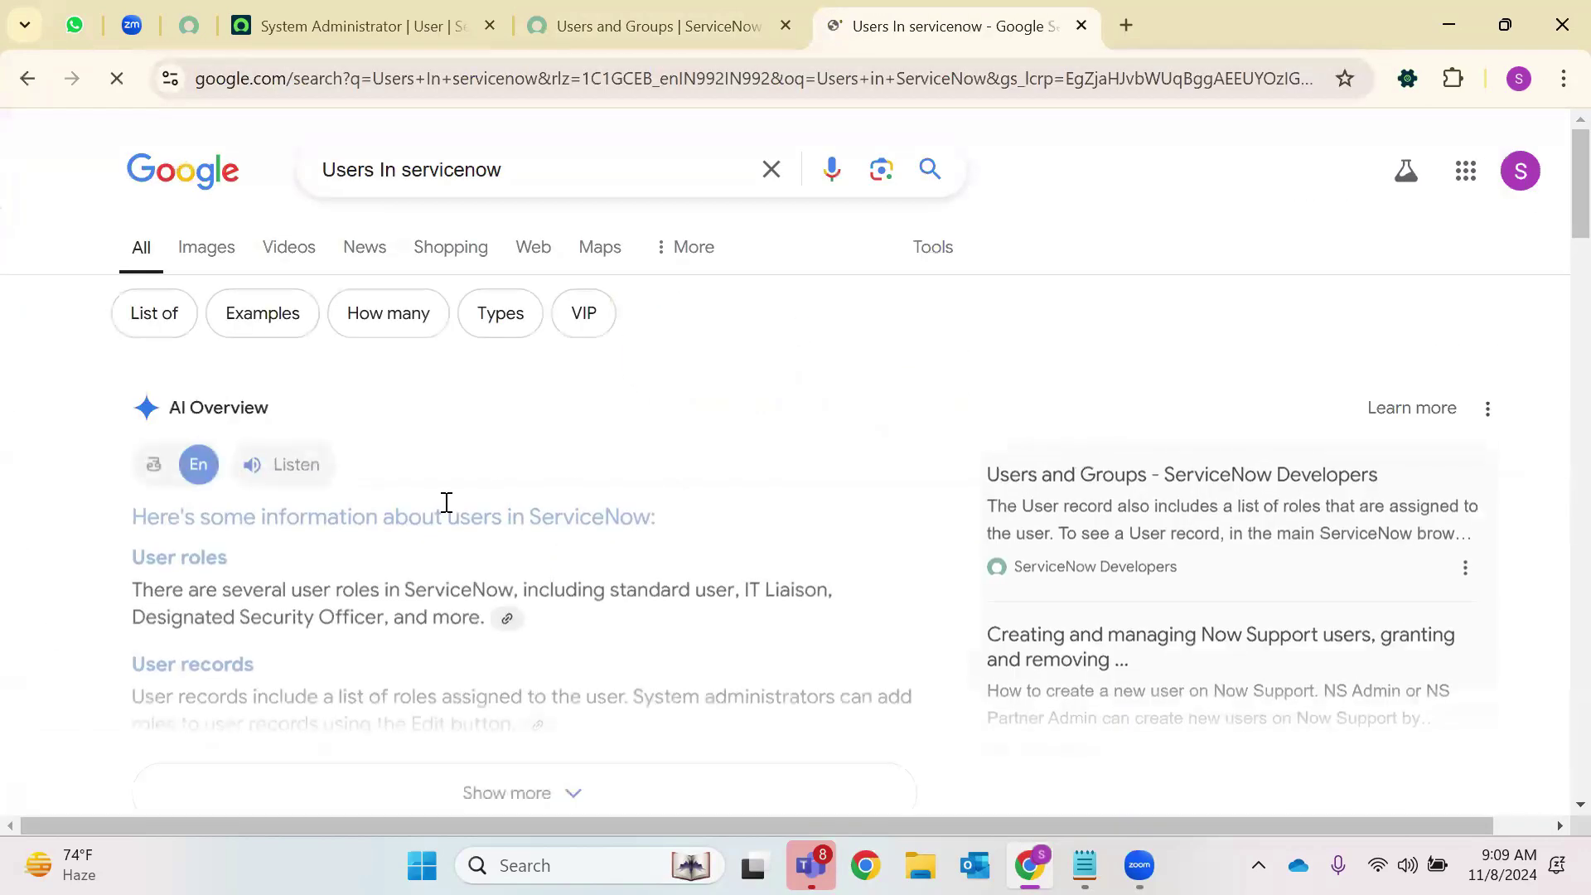
scroll(446, 502, down, 10)
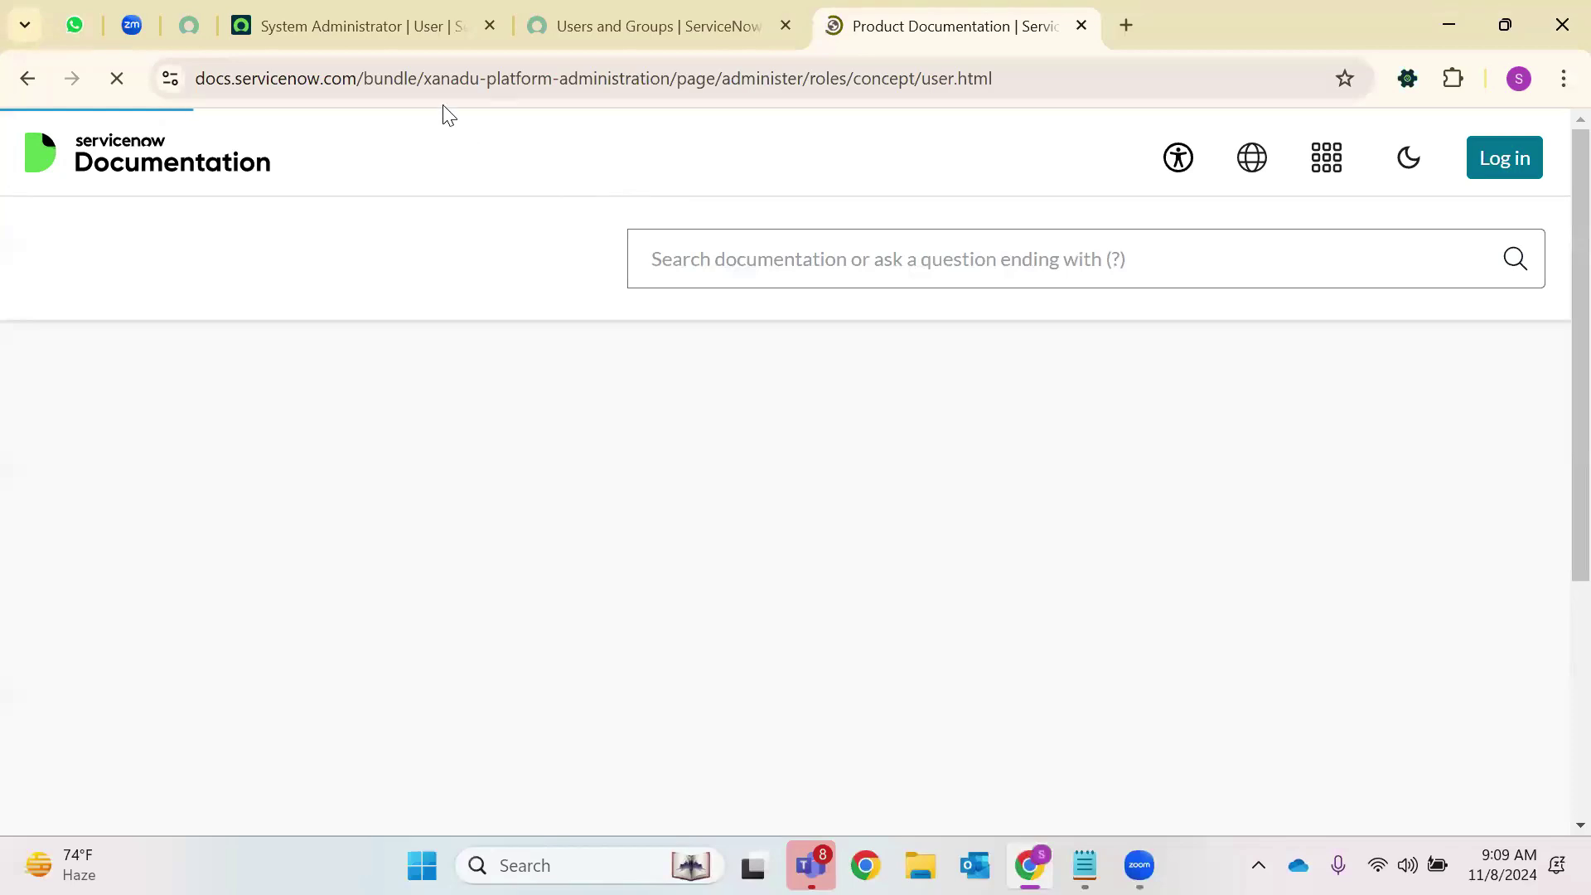
Step: Dismiss the documentation maintenance notice and pin the Users and Groups tab
double_click(462, 74)
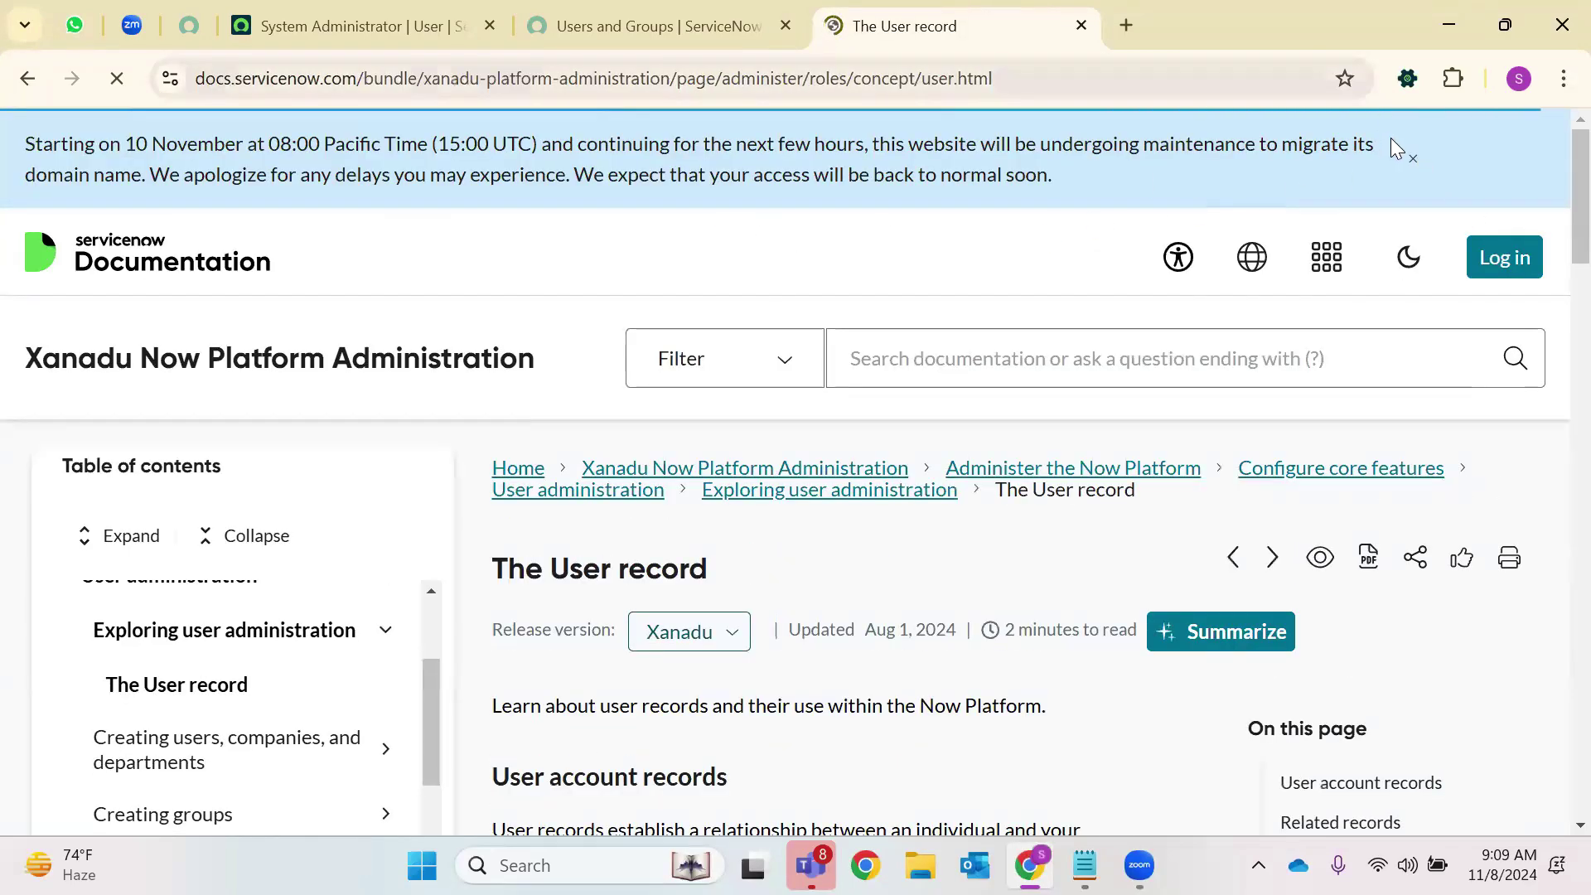
click(1413, 160)
scroll(971, 355, down, 3)
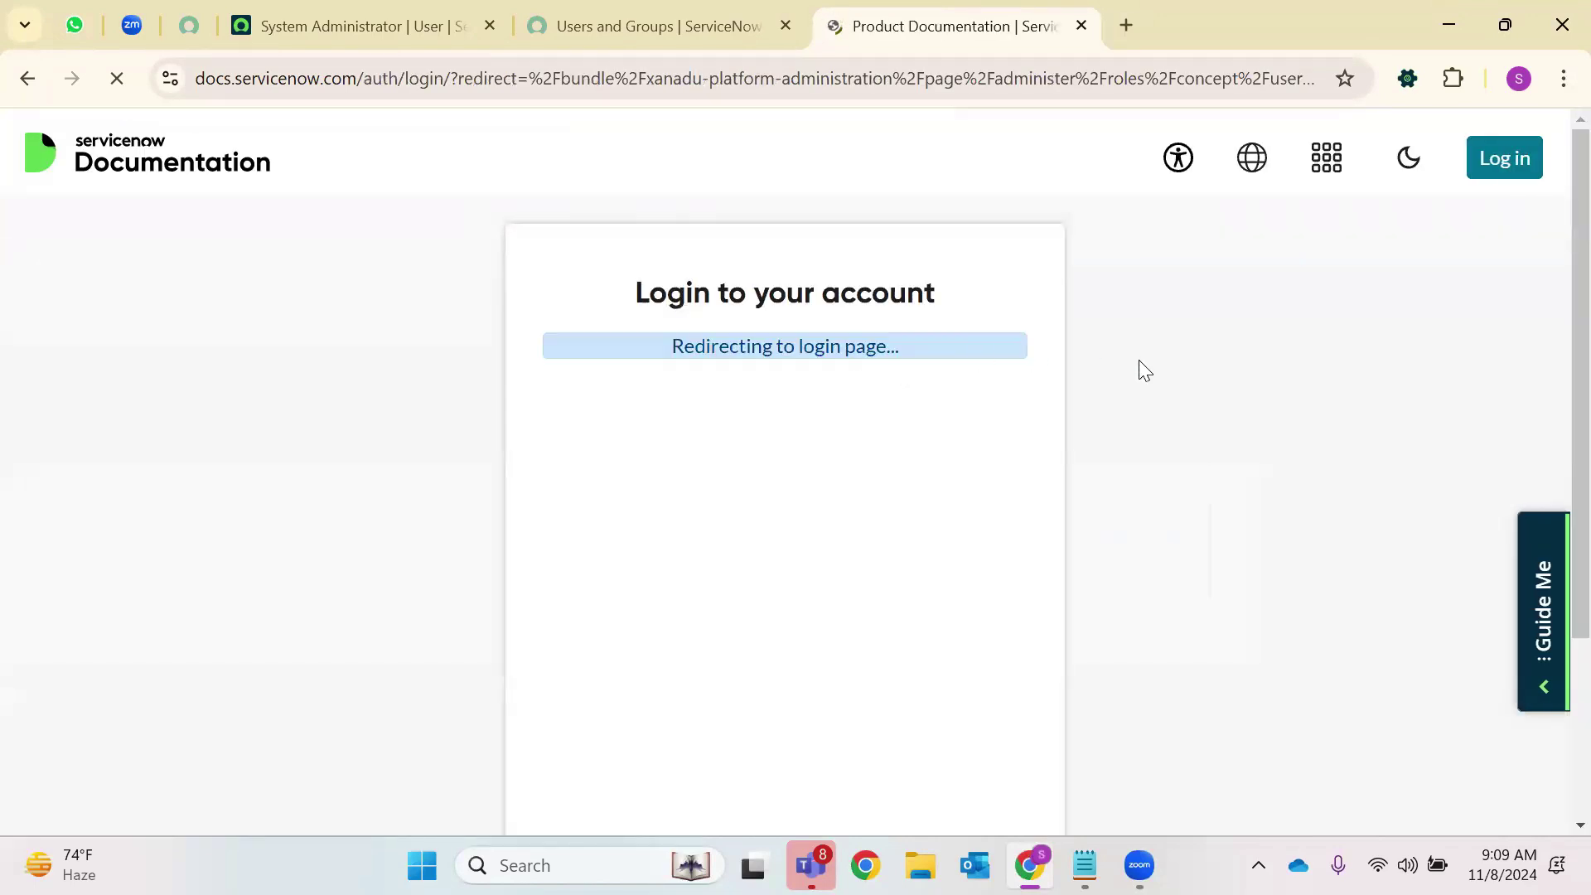
click(661, 17)
right_click(660, 17)
click(743, 271)
click(769, 29)
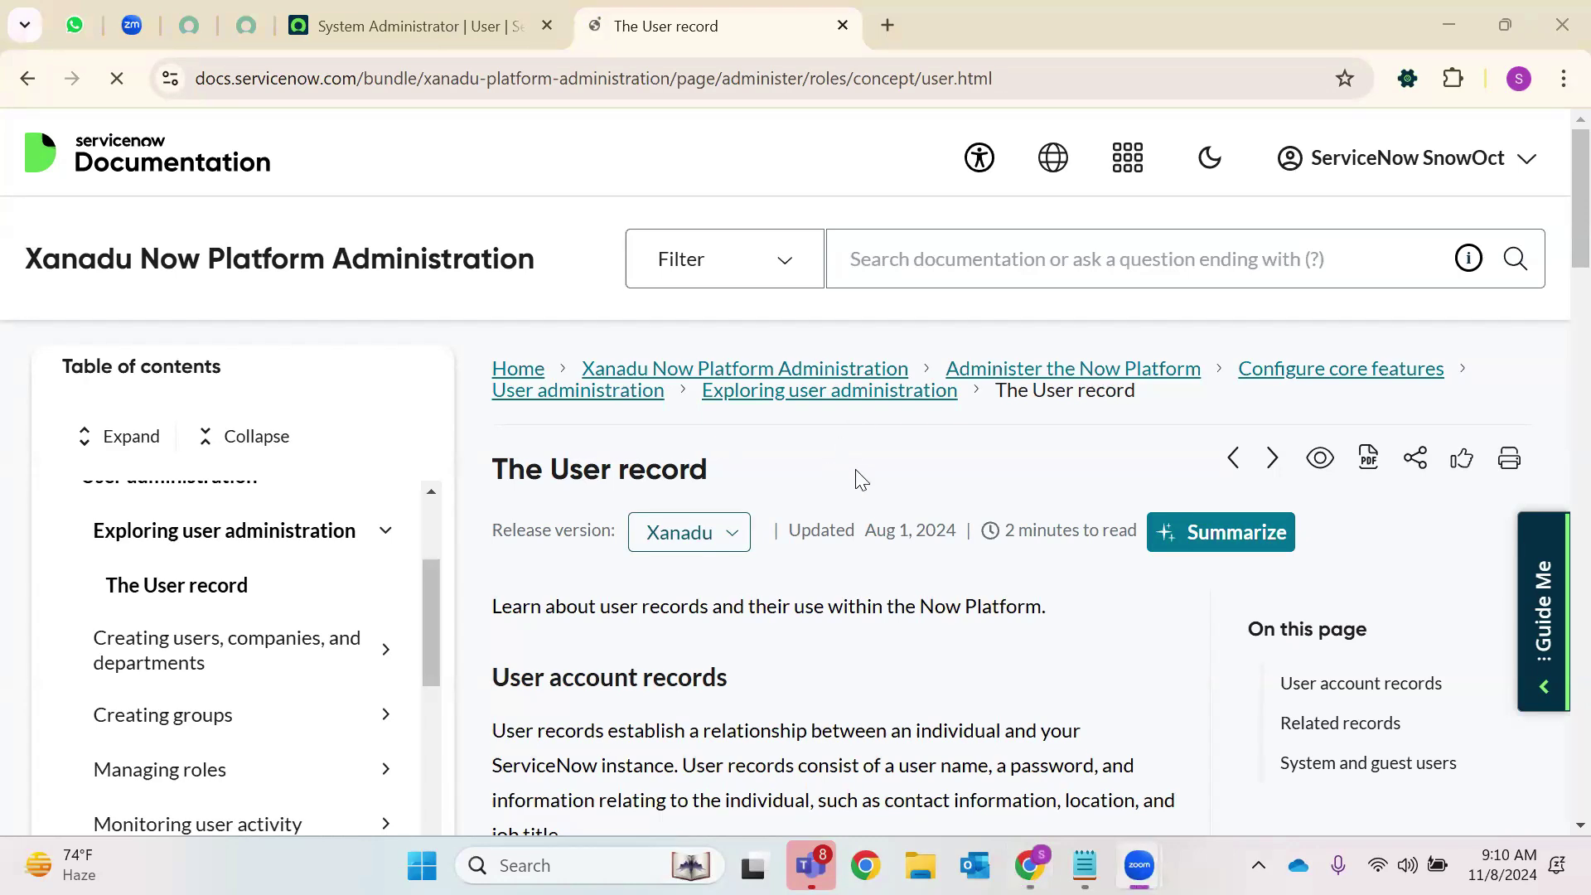
Step: Read The User record article, highlighting the User account records heading and its description
scroll(861, 470, down, 2)
scroll(768, 519, down, 3)
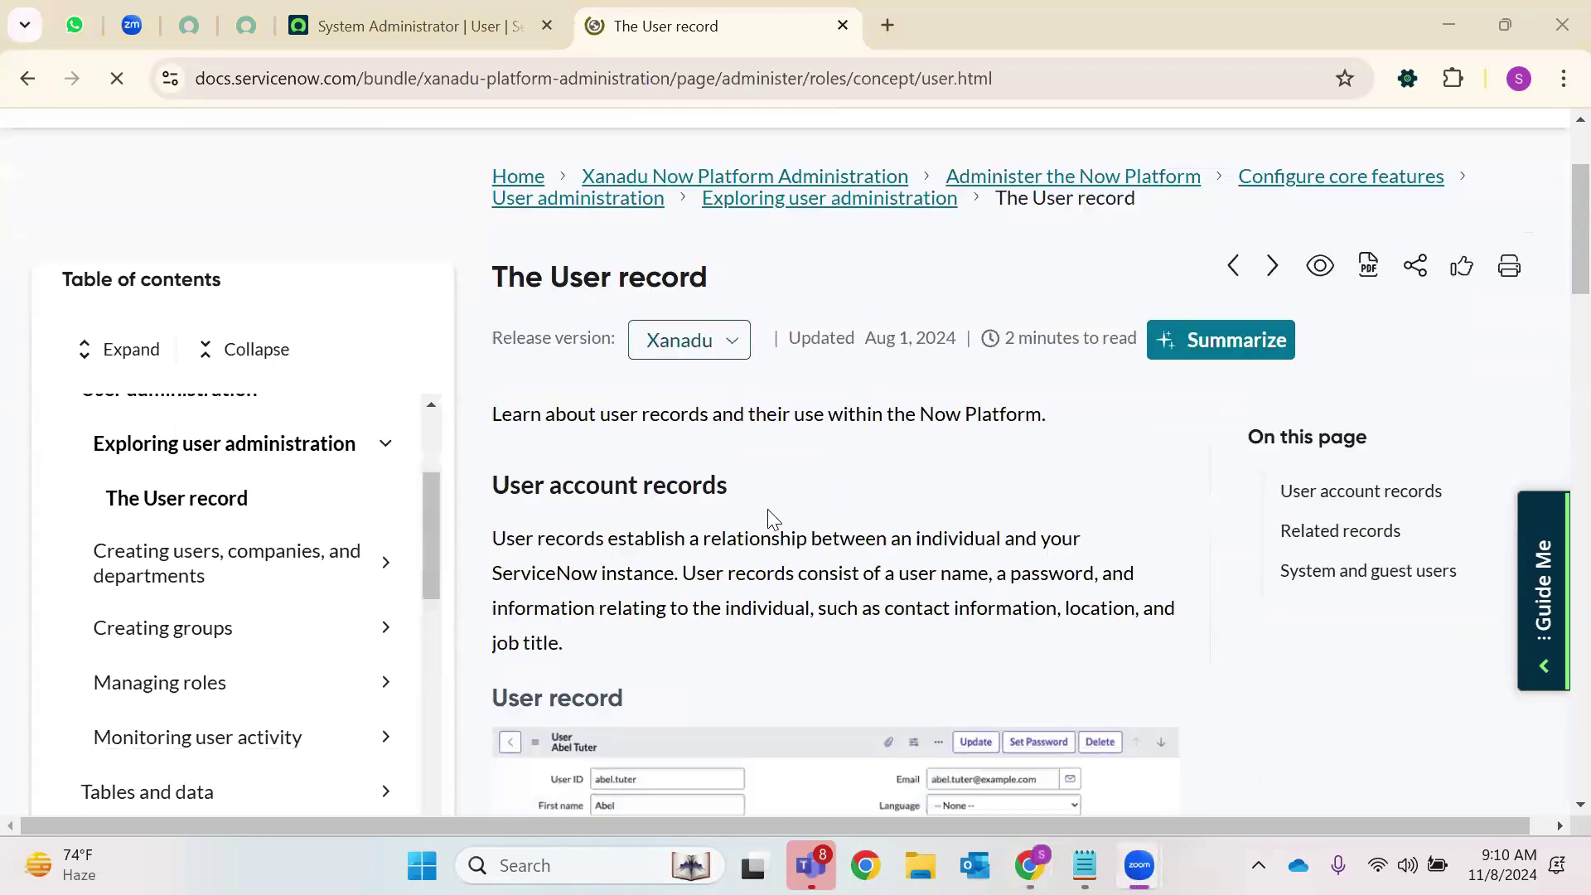
drag(494, 305, 786, 310)
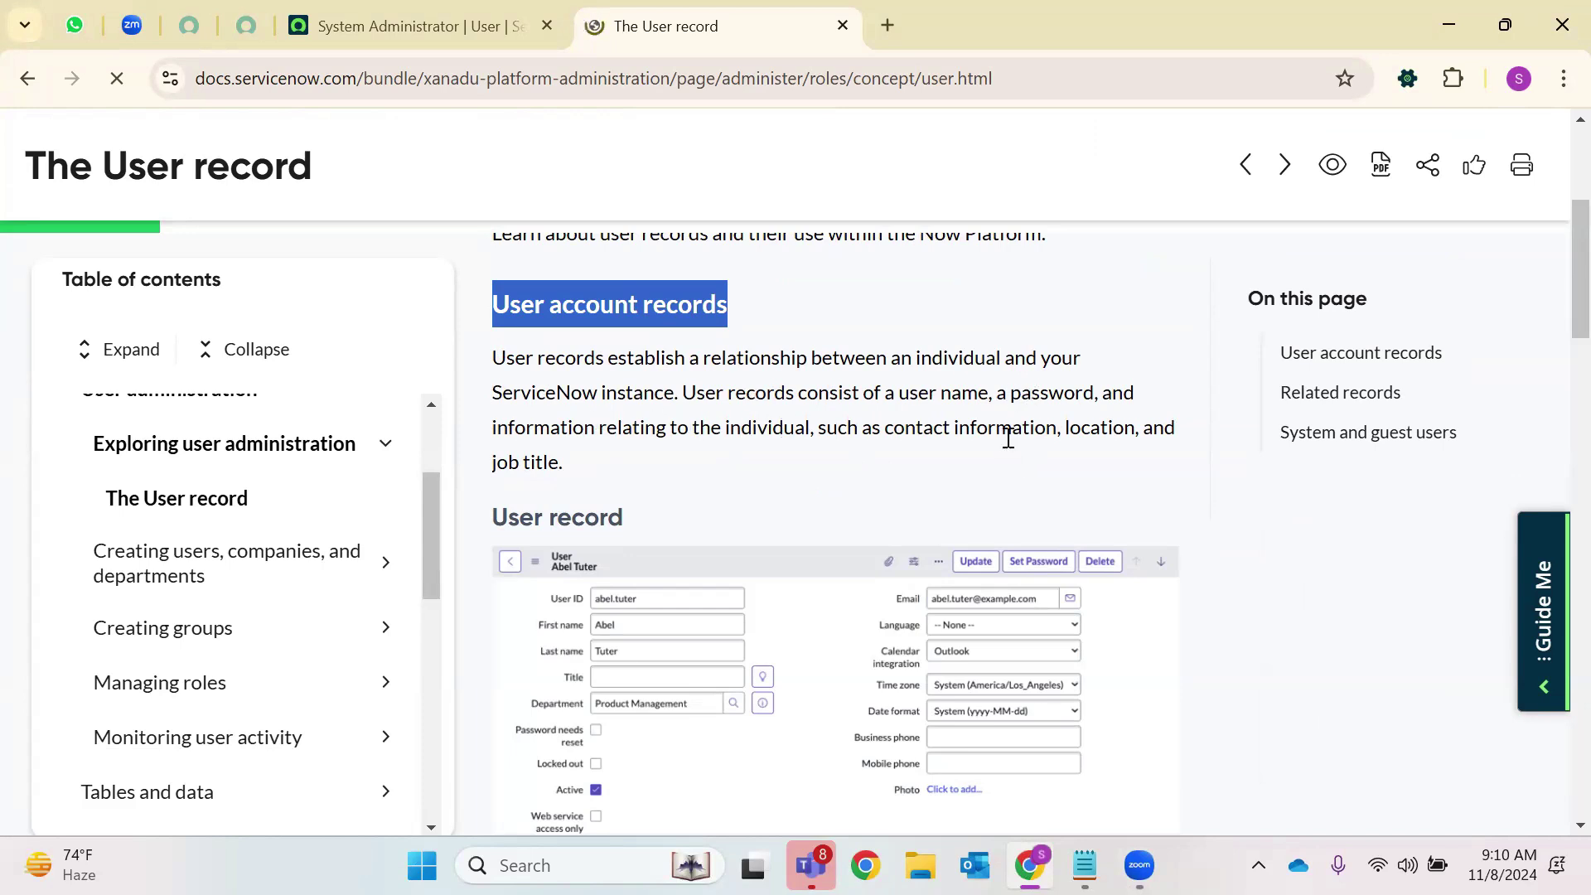
drag(557, 461, 472, 372)
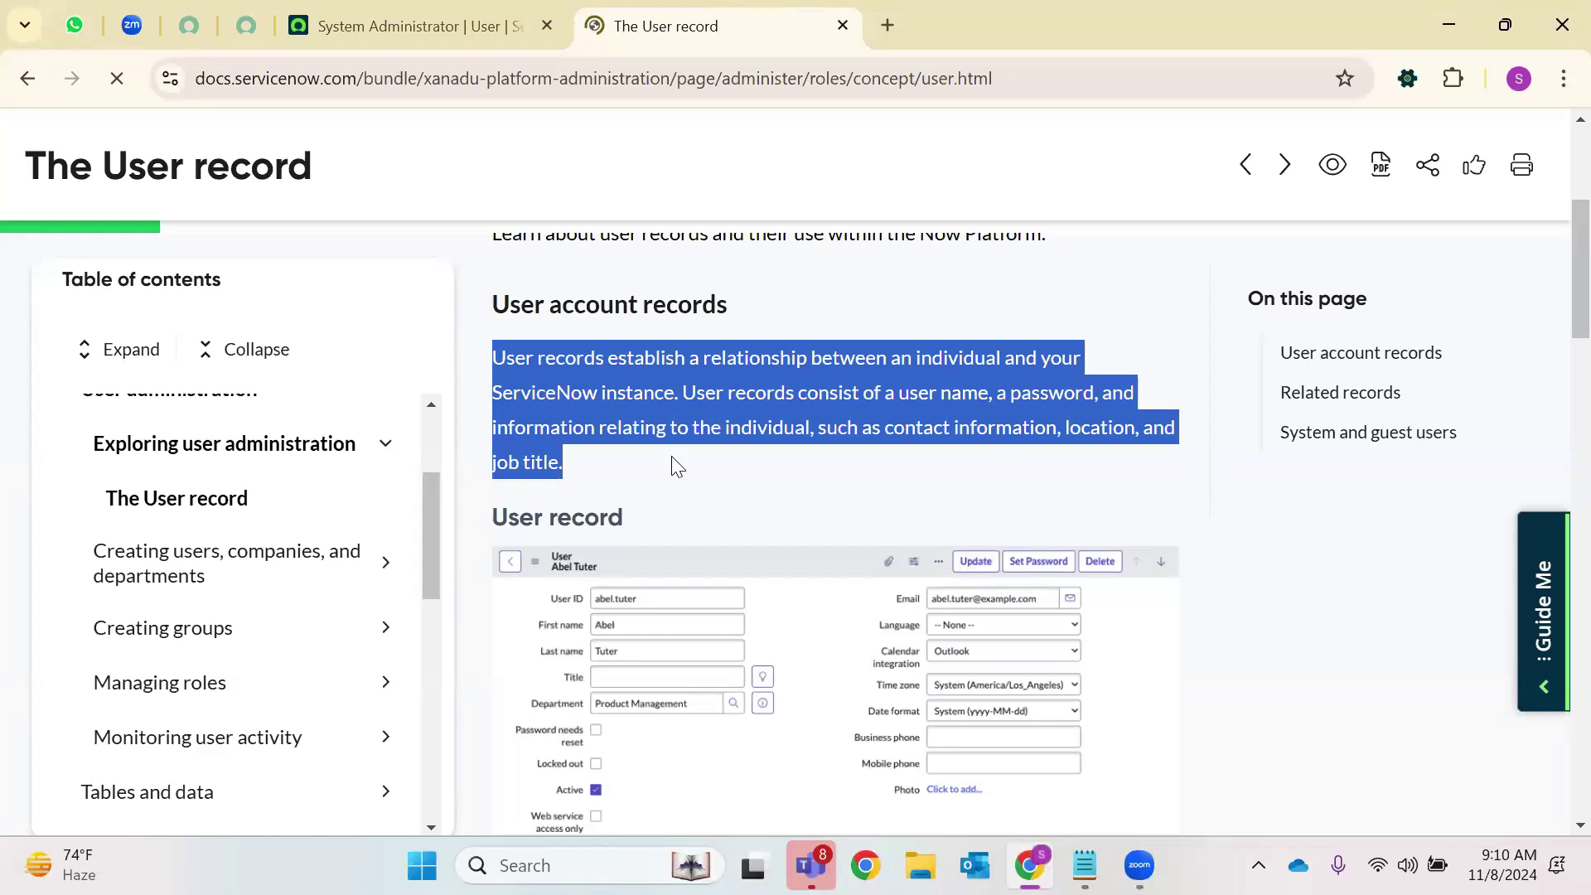
scroll(675, 464, down, 3)
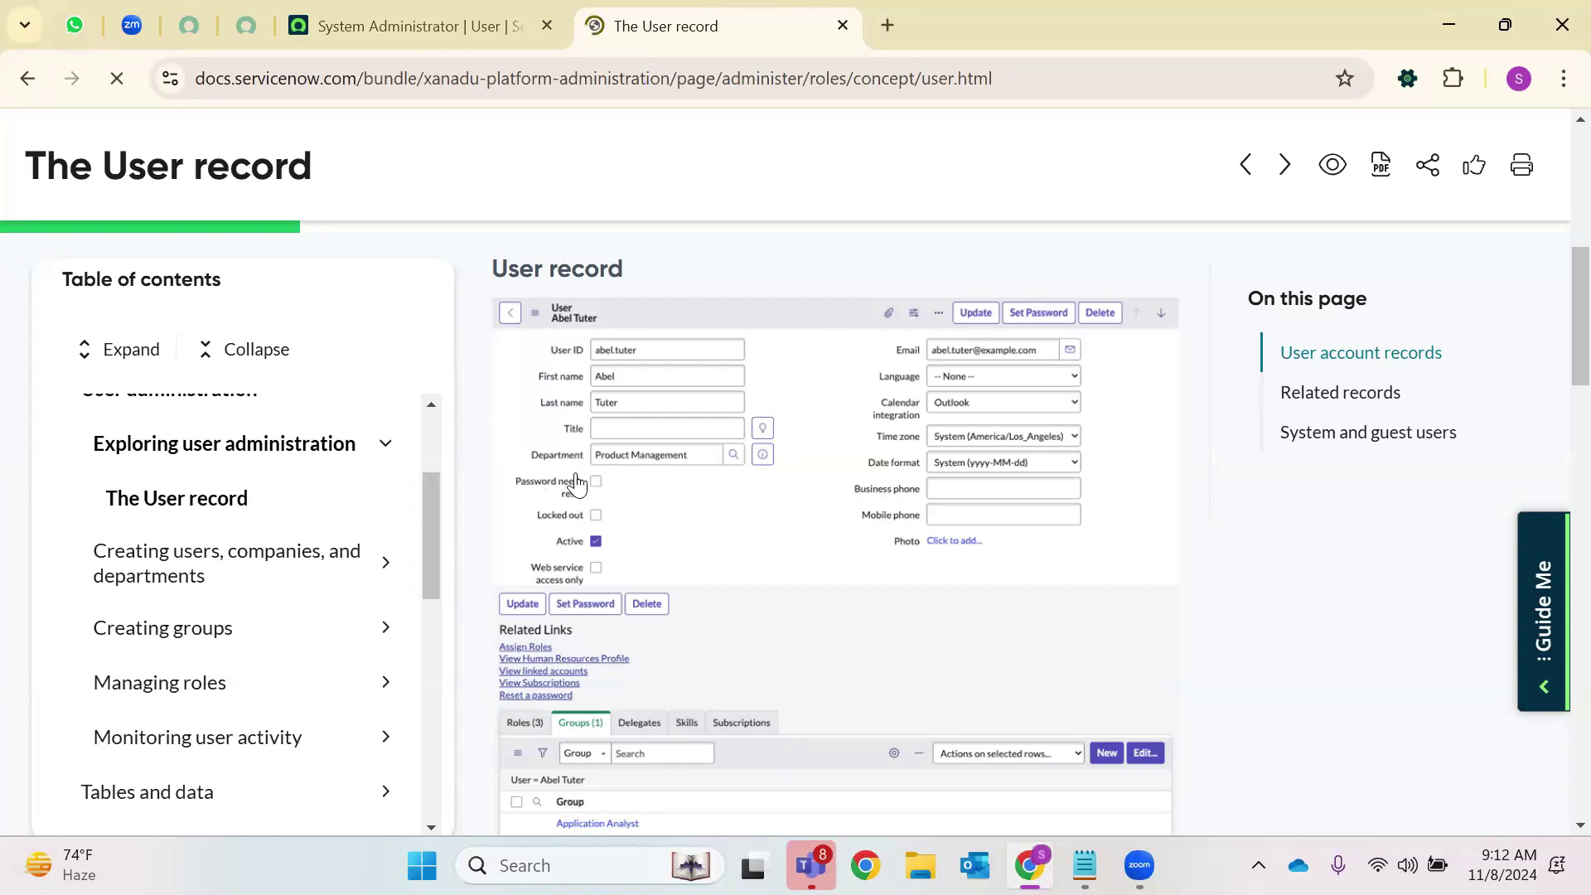
Step: Filter the navigator for 'Users' and open User Administration > Users in a new tab
click(414, 23)
click(126, 154)
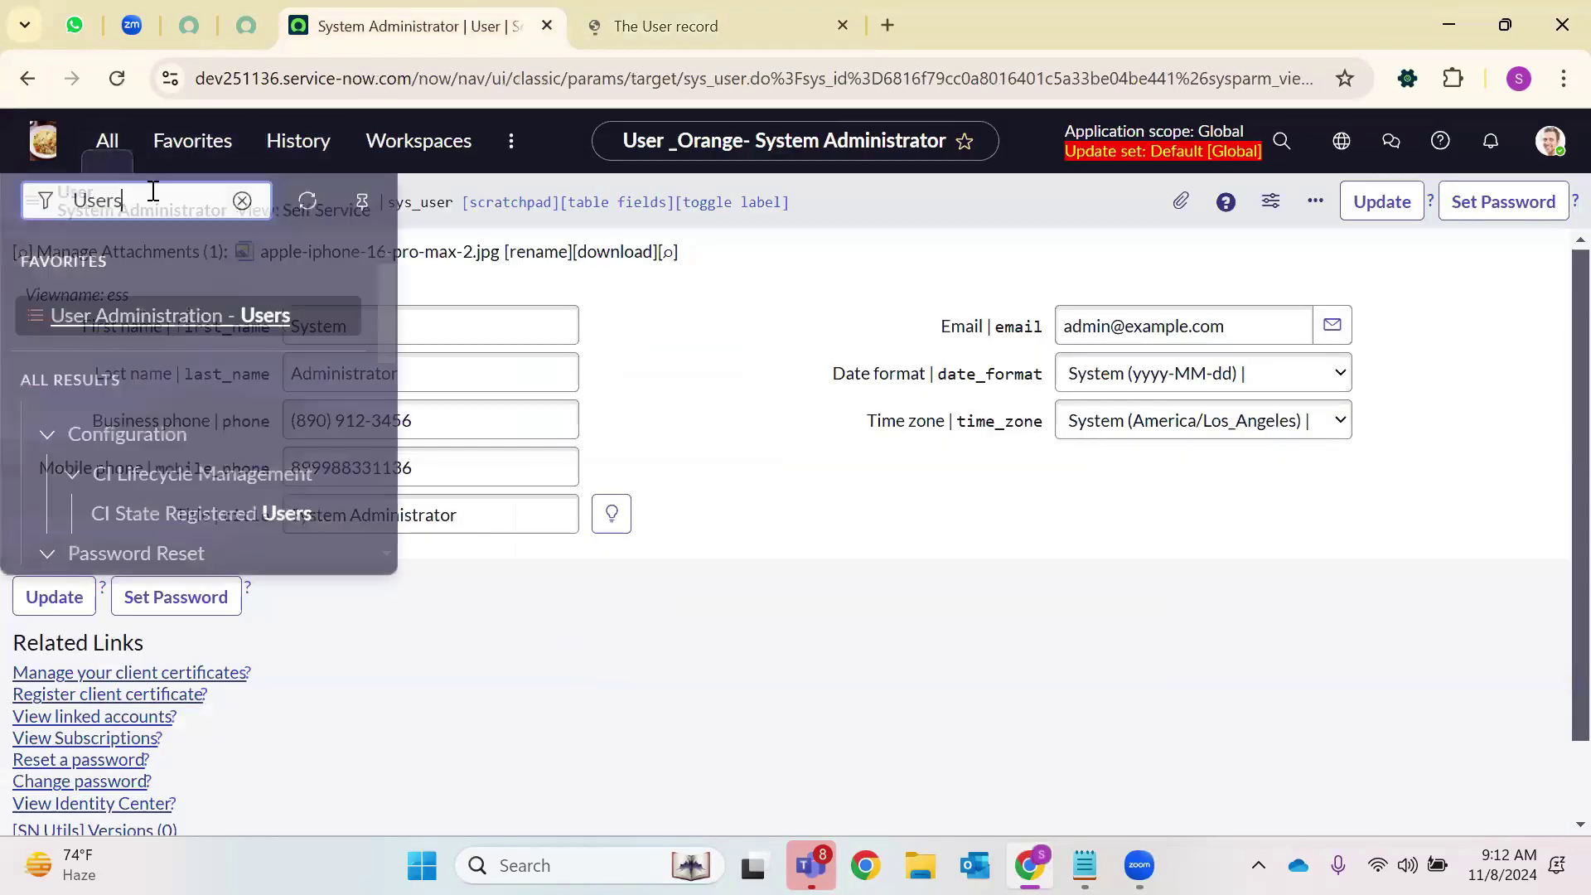
key(BackSpace)
text(S)
key(BackSpace)
text(Users)
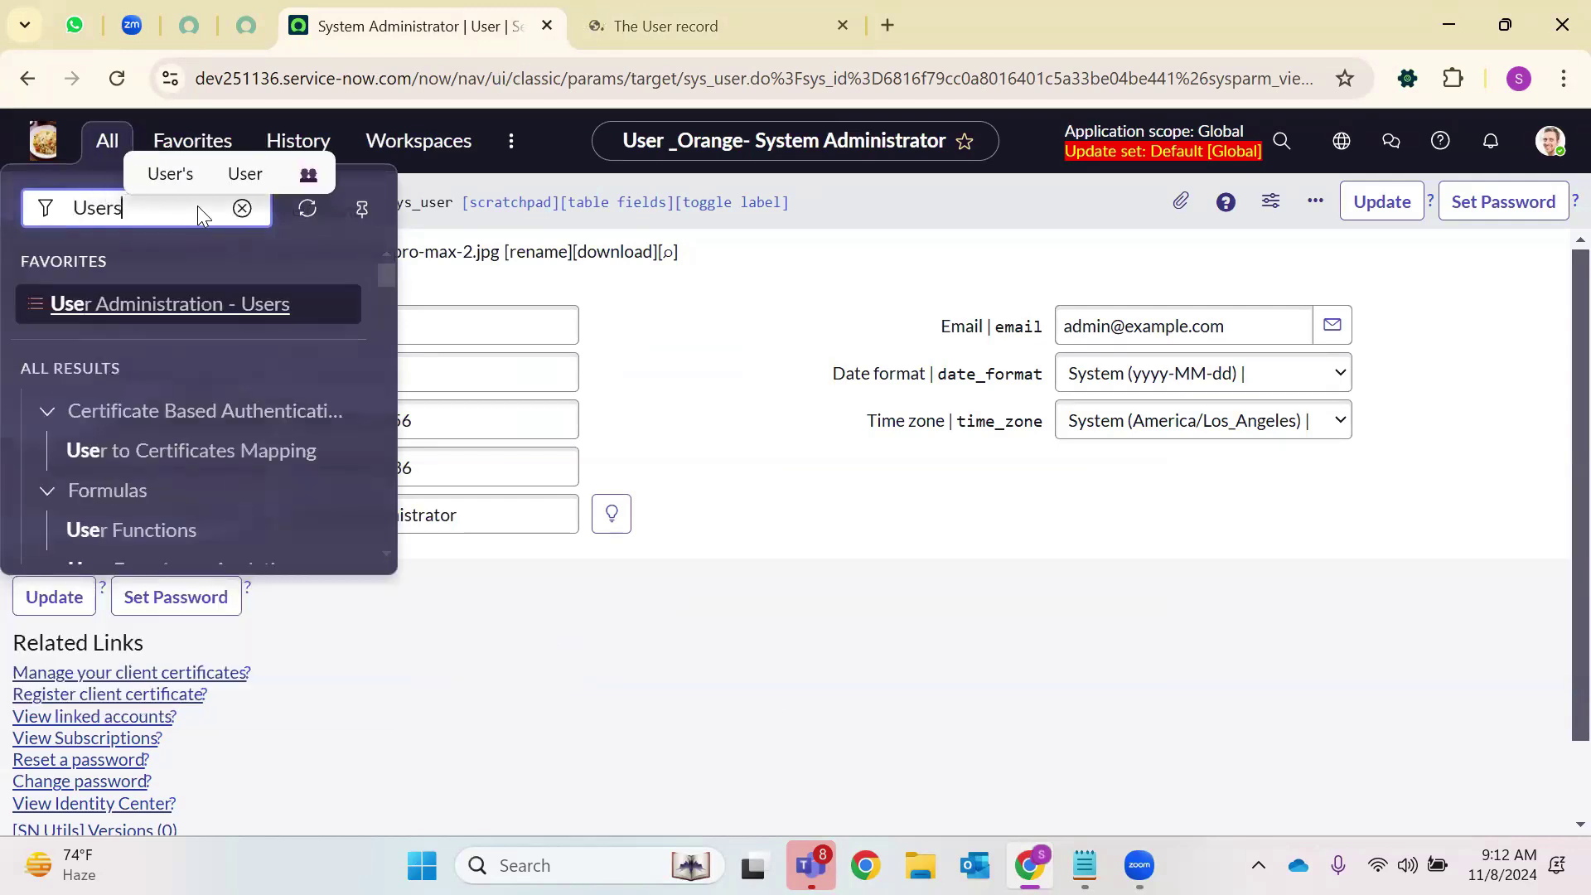
double_click(105, 214)
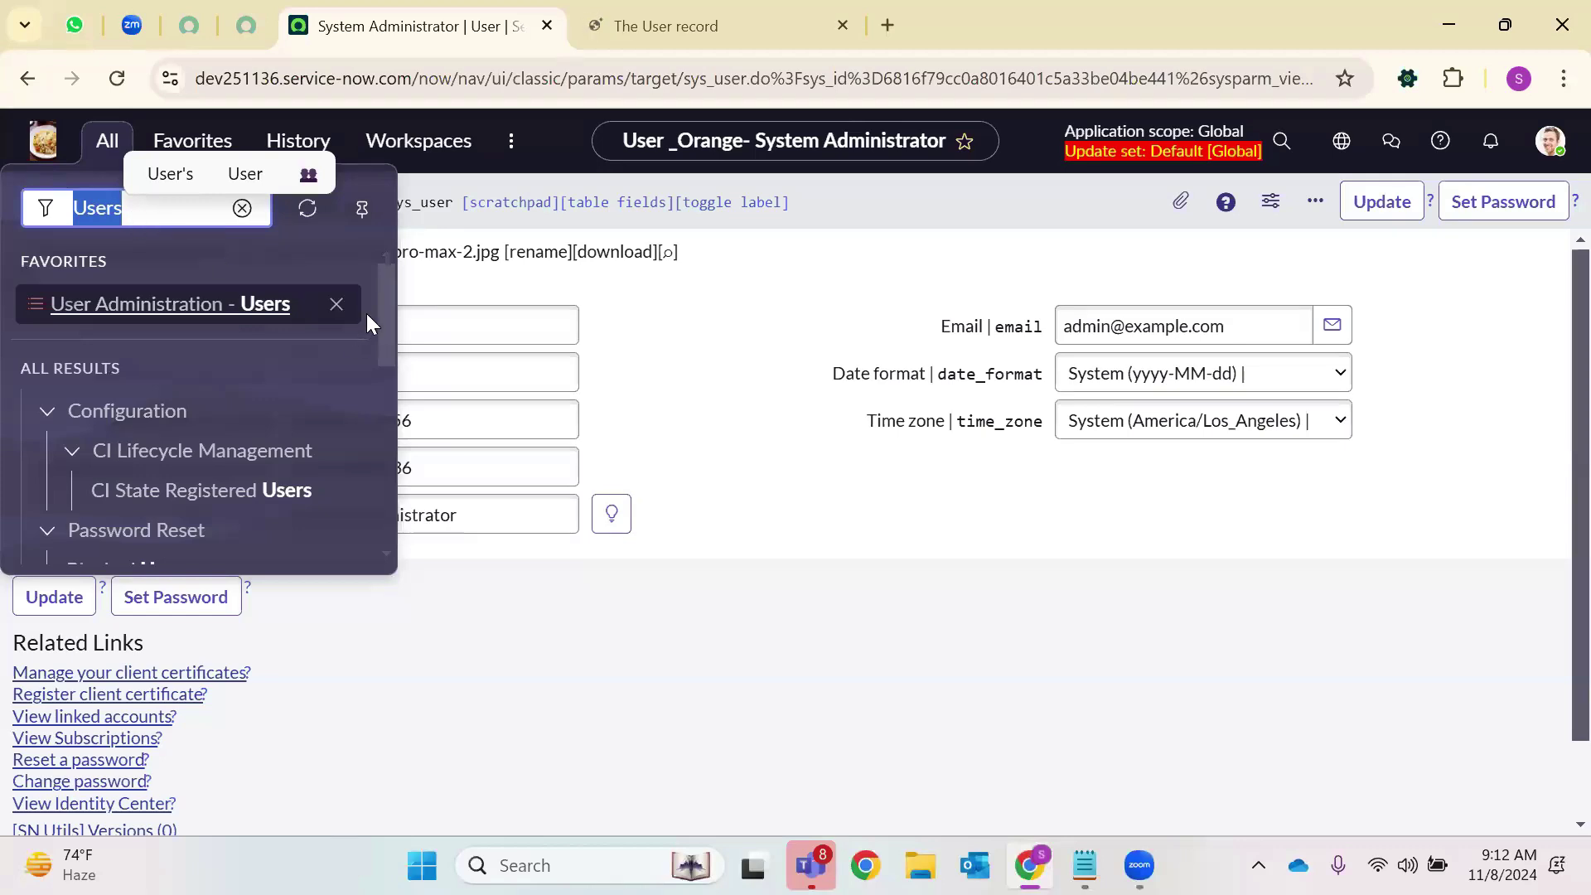
drag(384, 307, 412, 511)
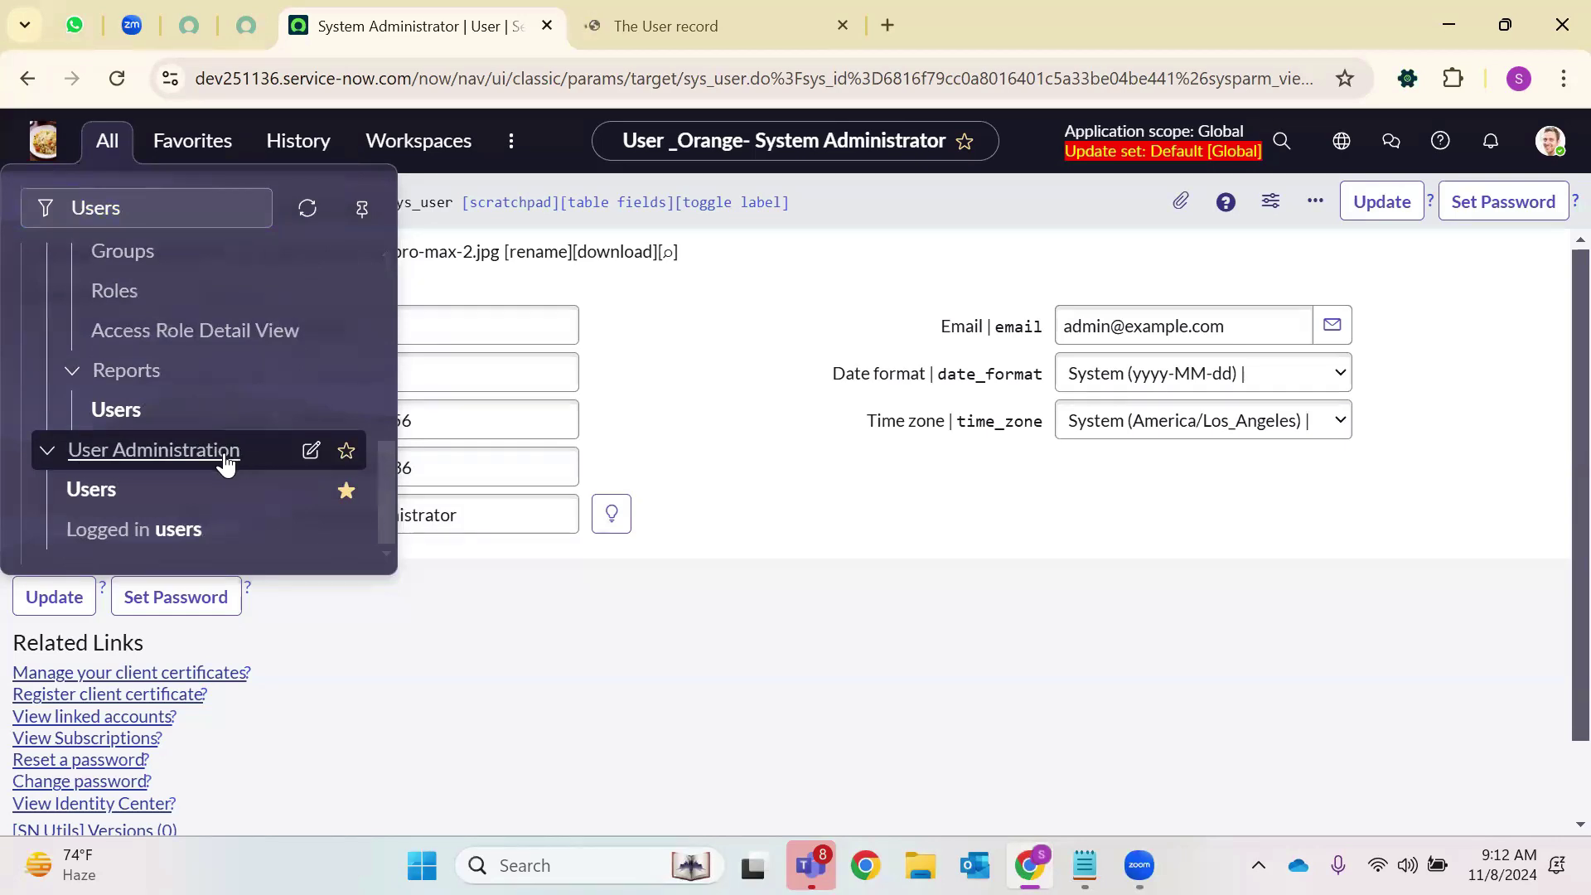
right_click(140, 503)
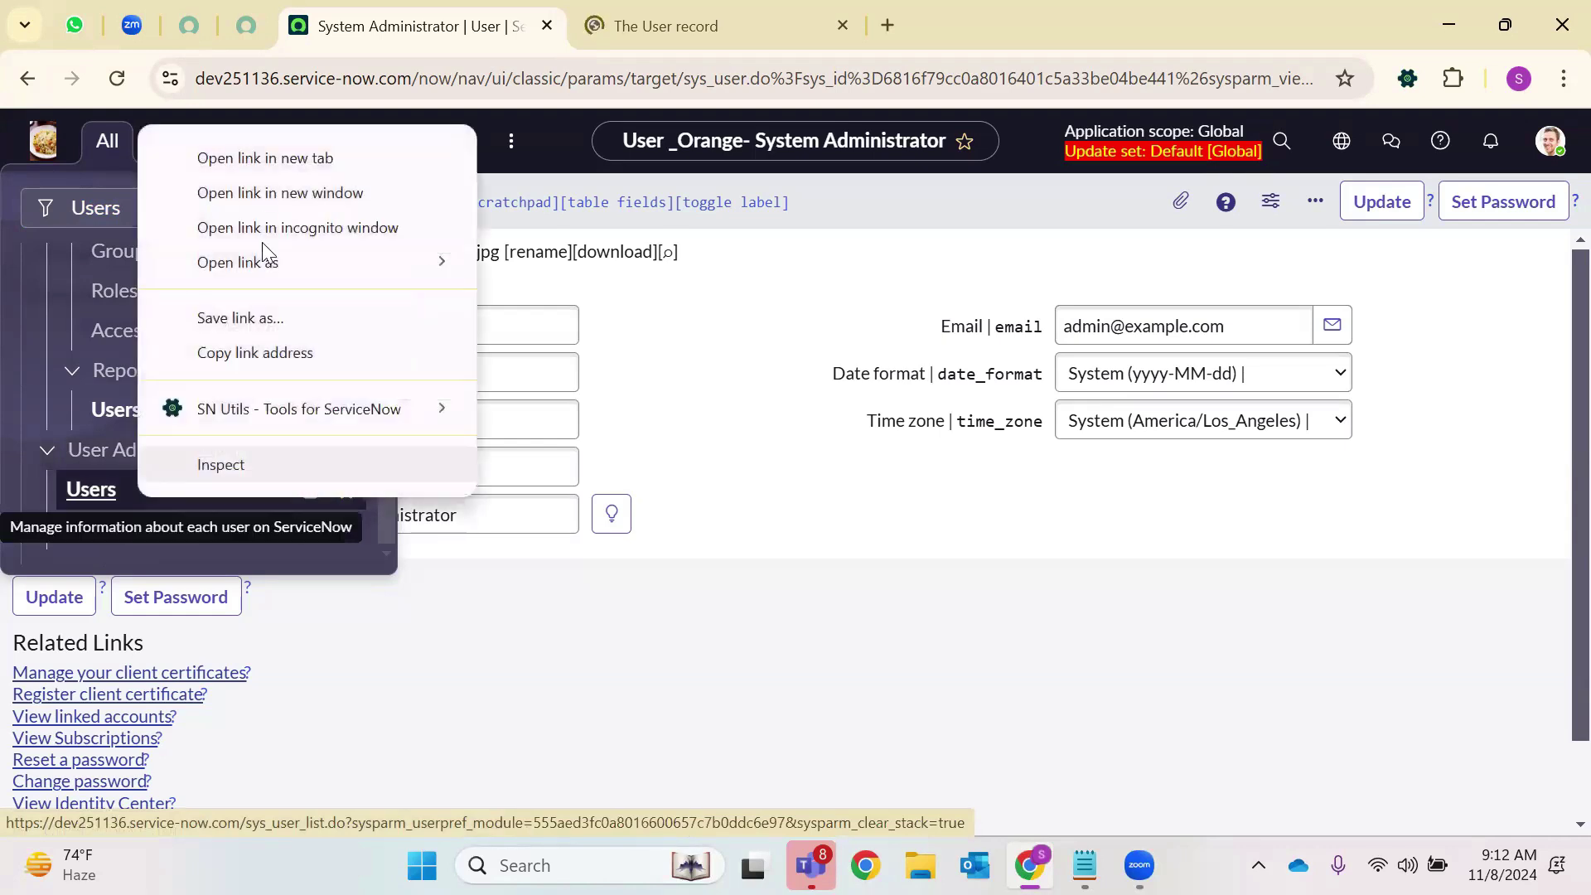
click(264, 164)
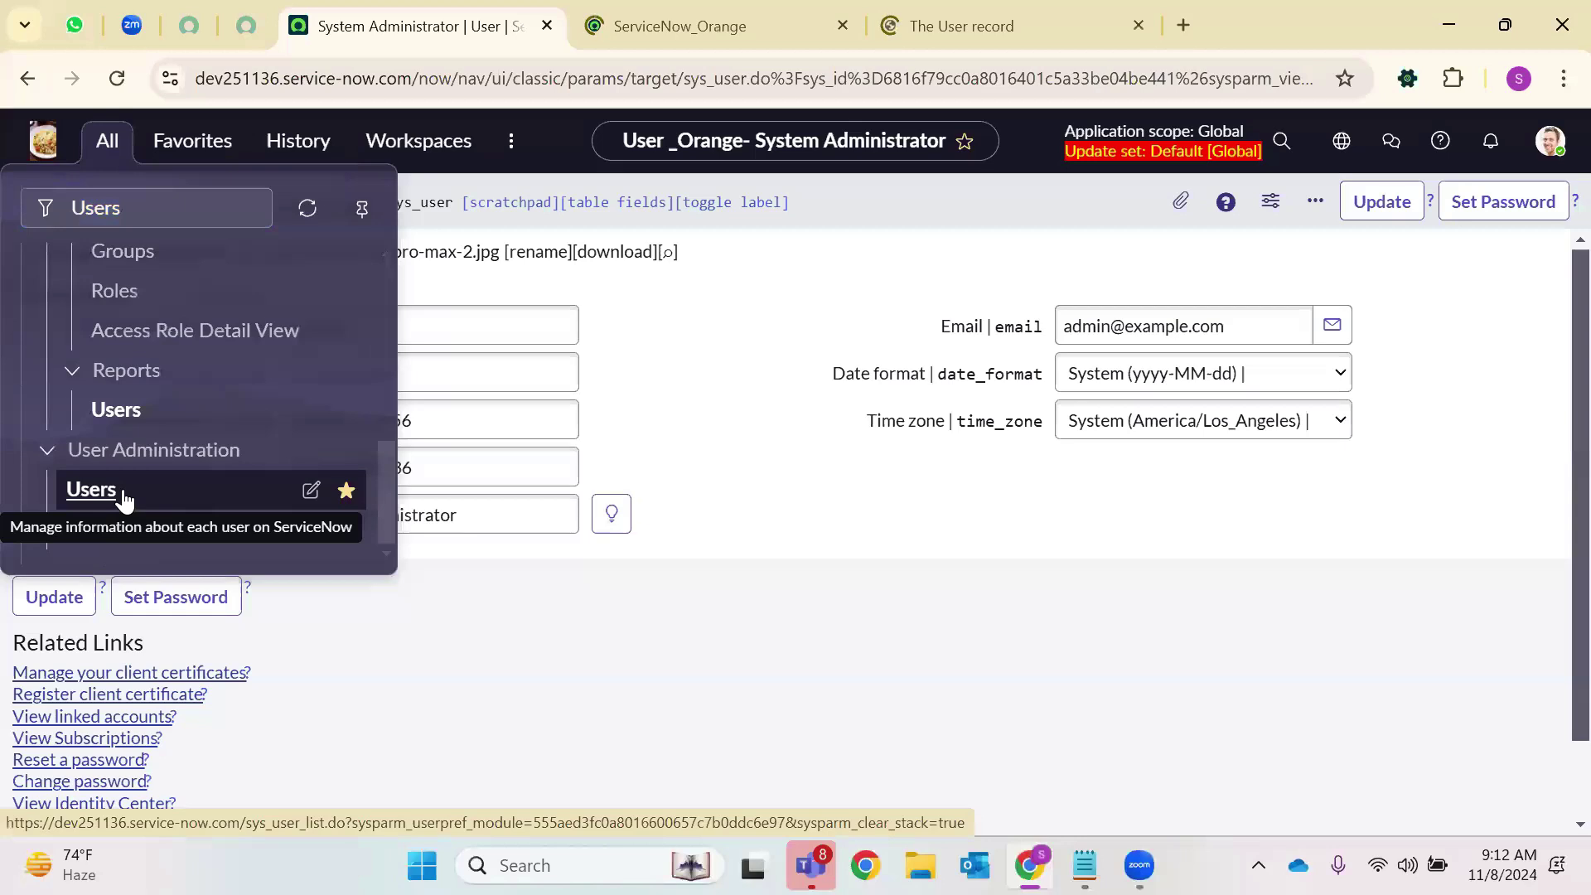
key(ctrl+Tab)
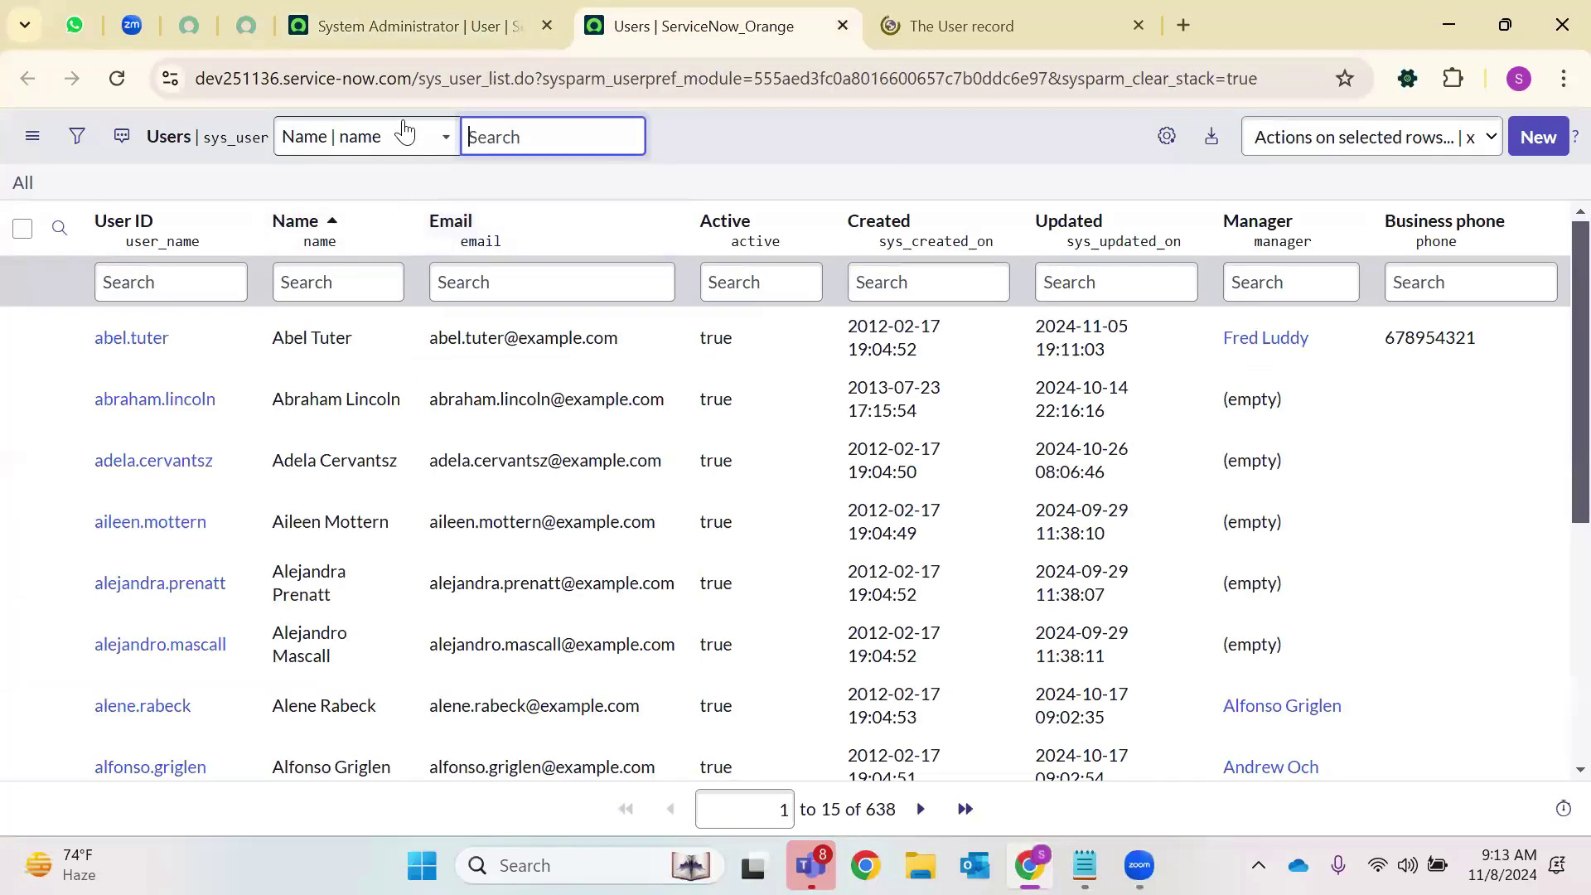
Step: Glance back at the user form and navigator, then return to the Users list tab
click(445, 18)
click(107, 140)
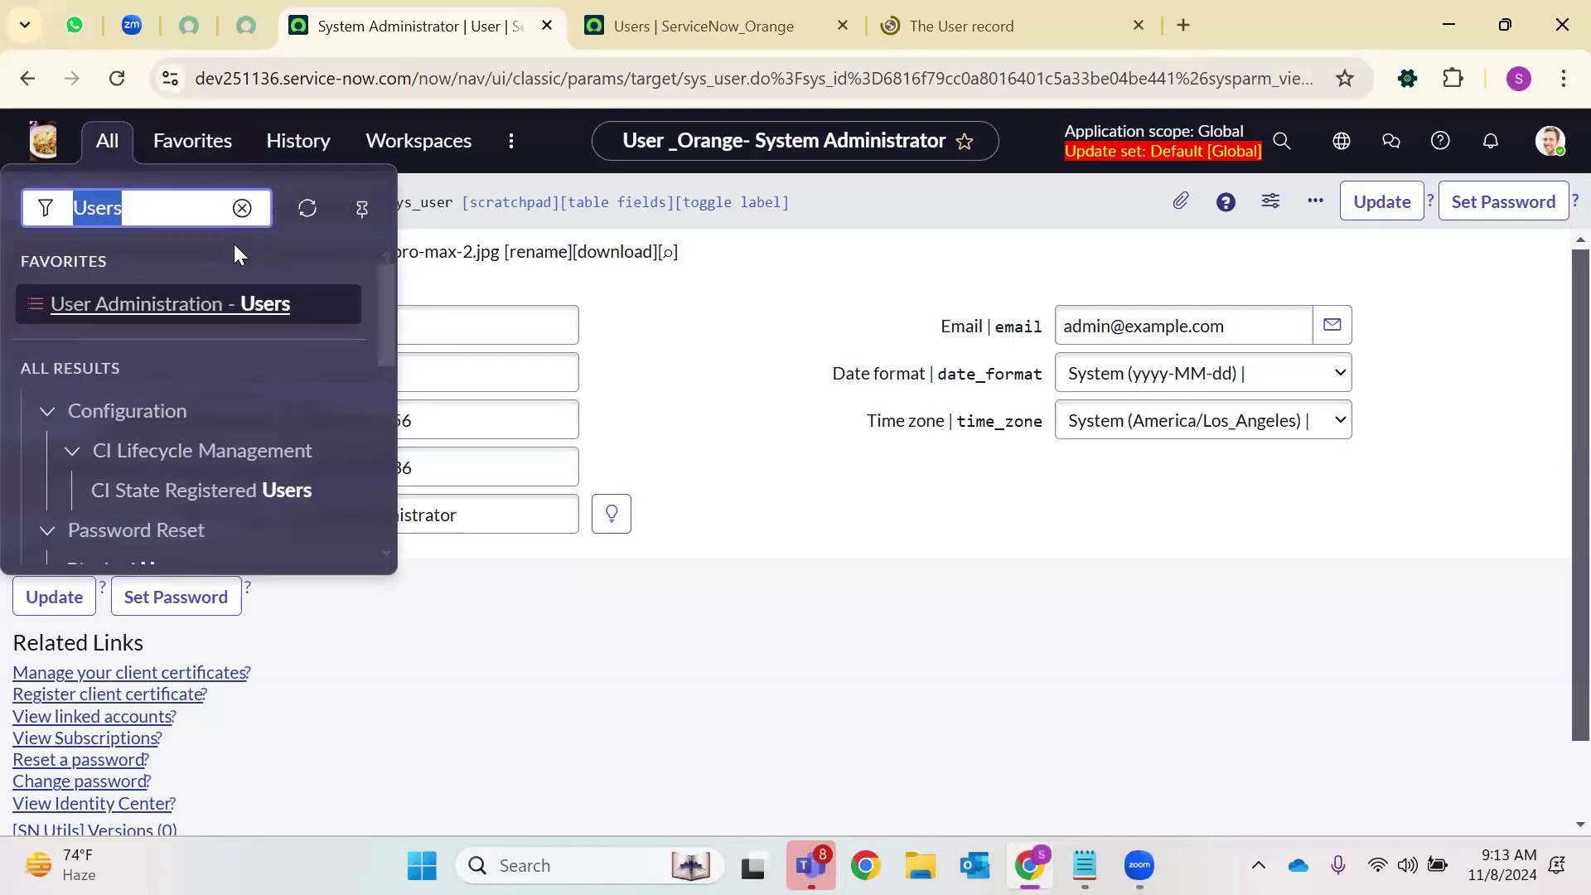
scroll(220, 323, down, 5)
click(704, 26)
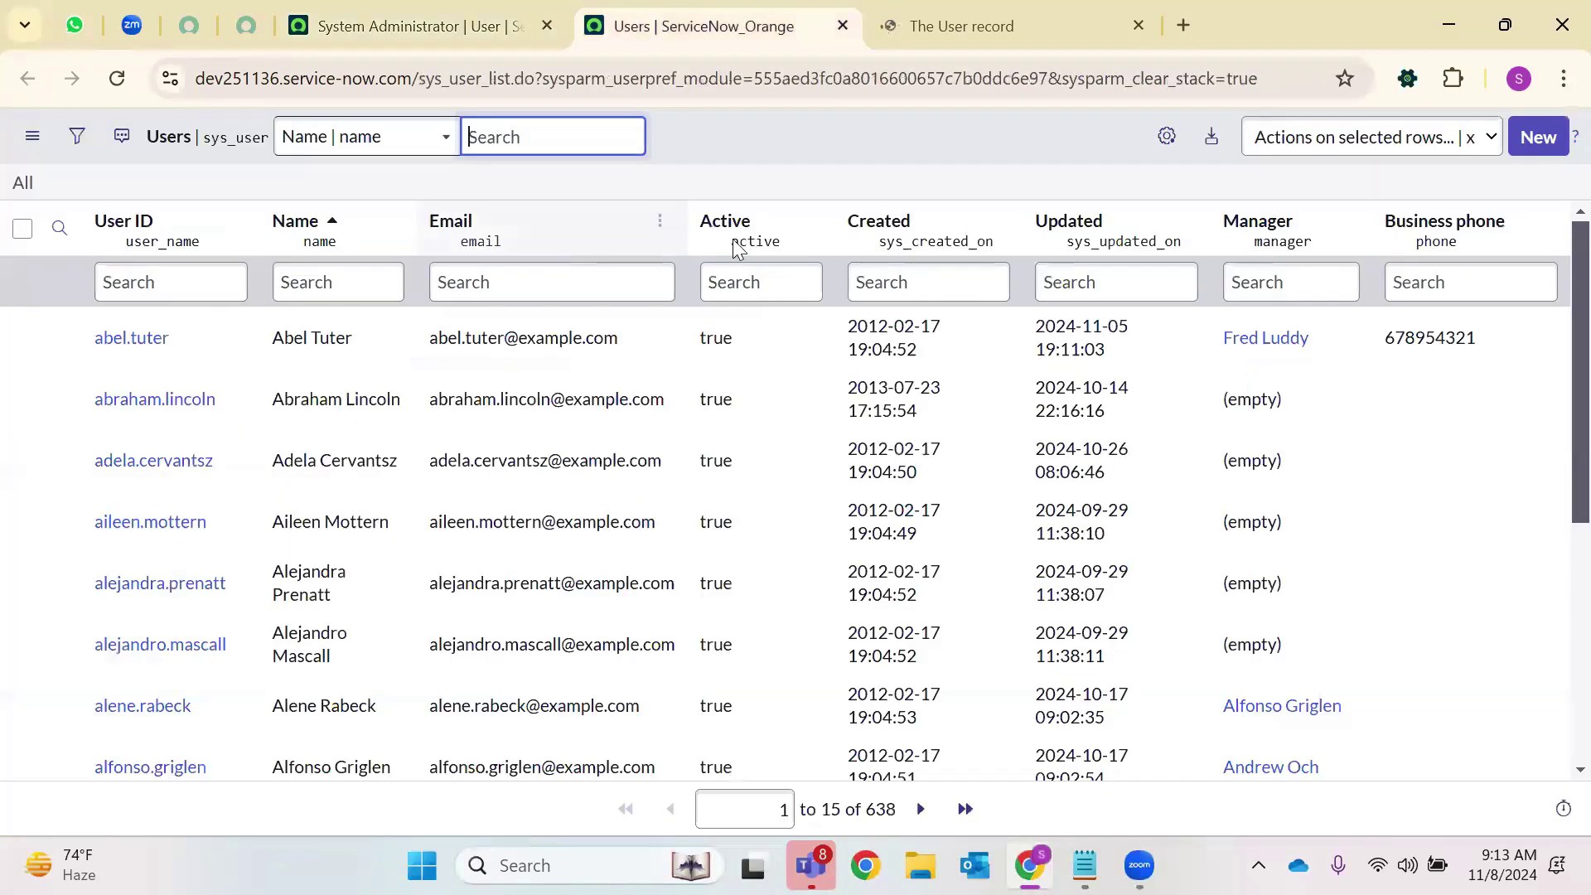
Step: Copy 'sys_user' from the Users list address and go back to the System Administrator form
double_click(226, 137)
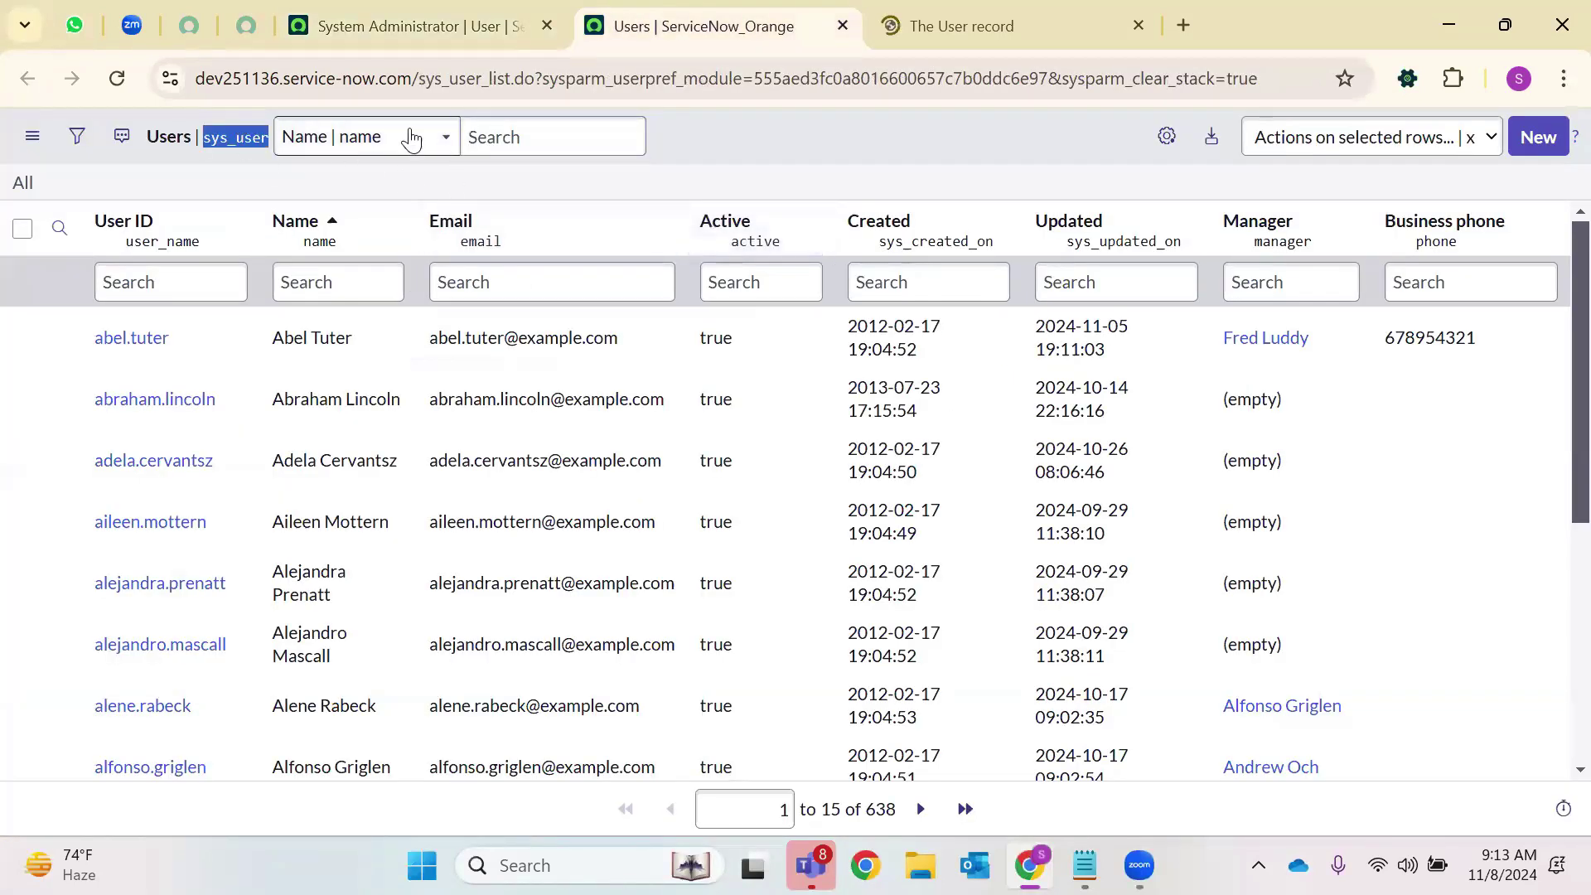
click(454, 78)
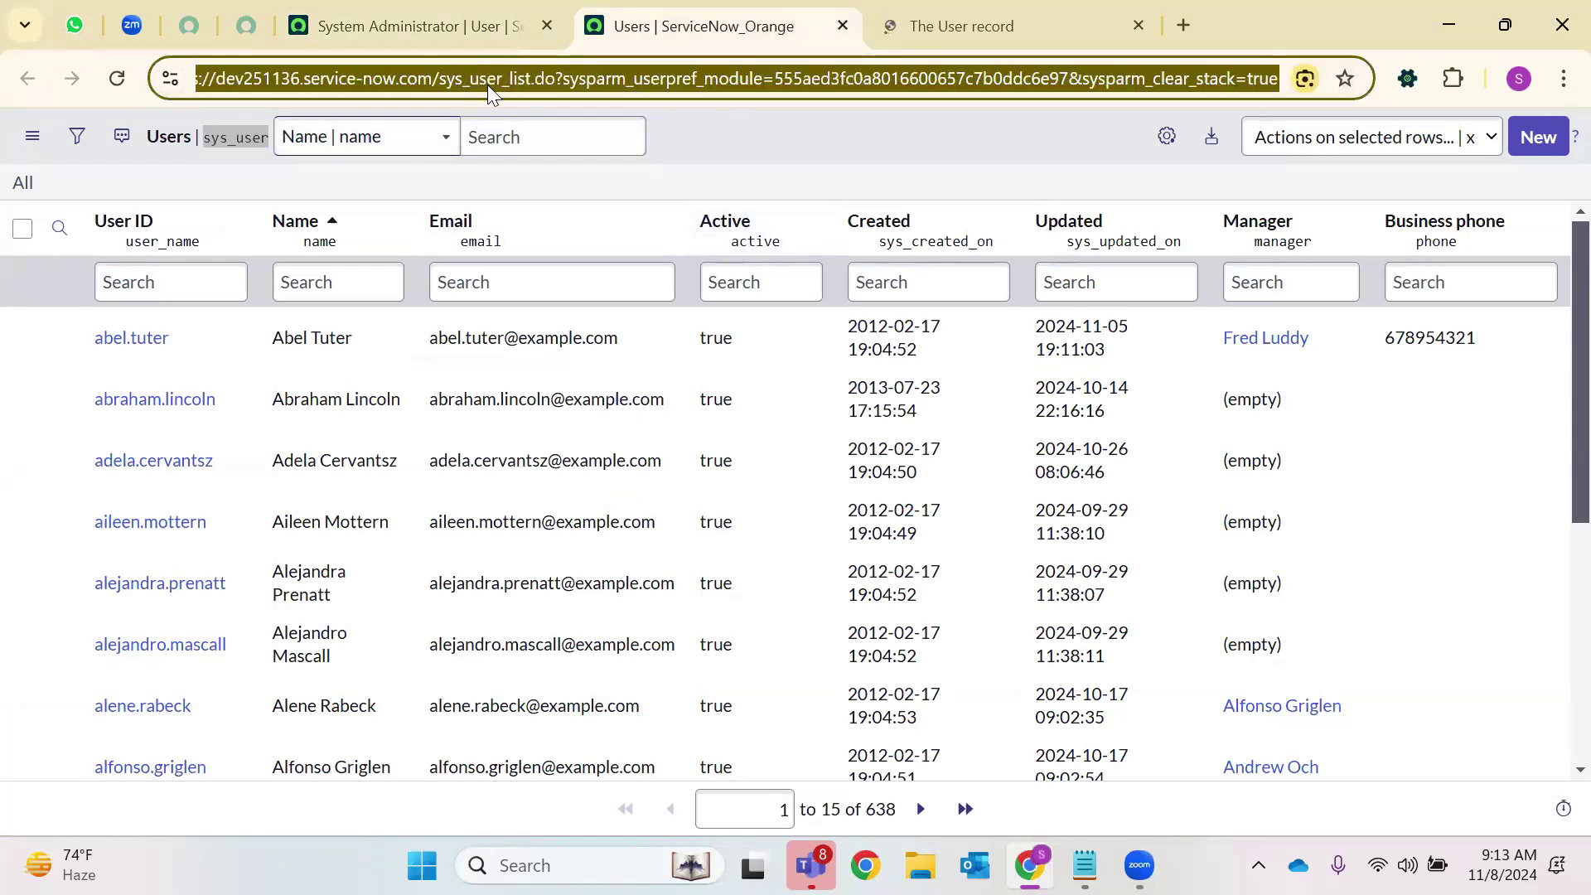
double_click(492, 83)
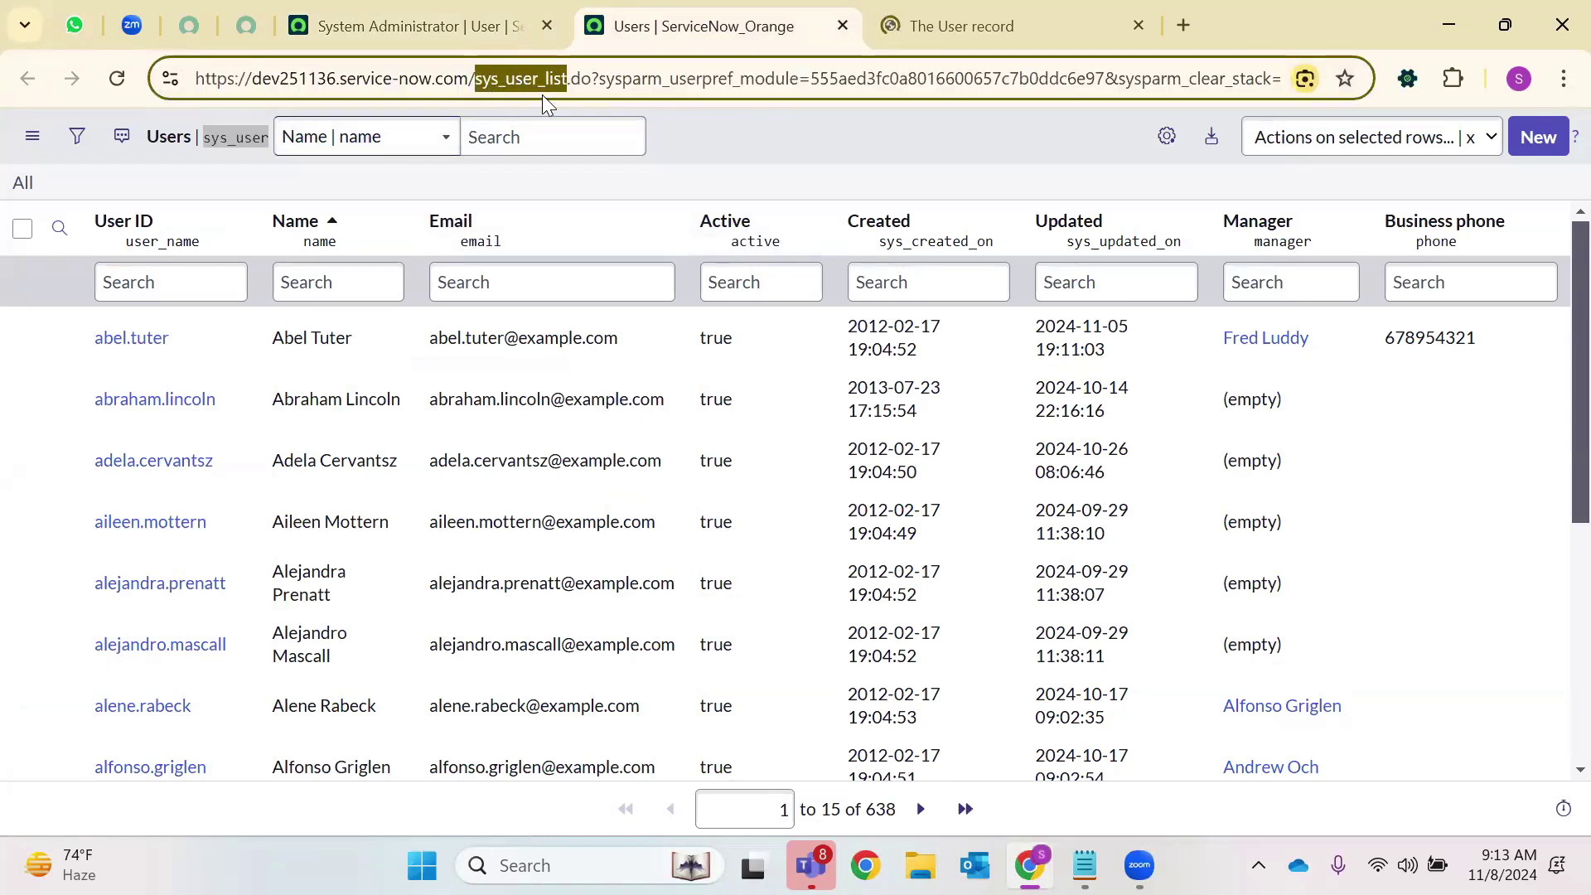
click(746, 126)
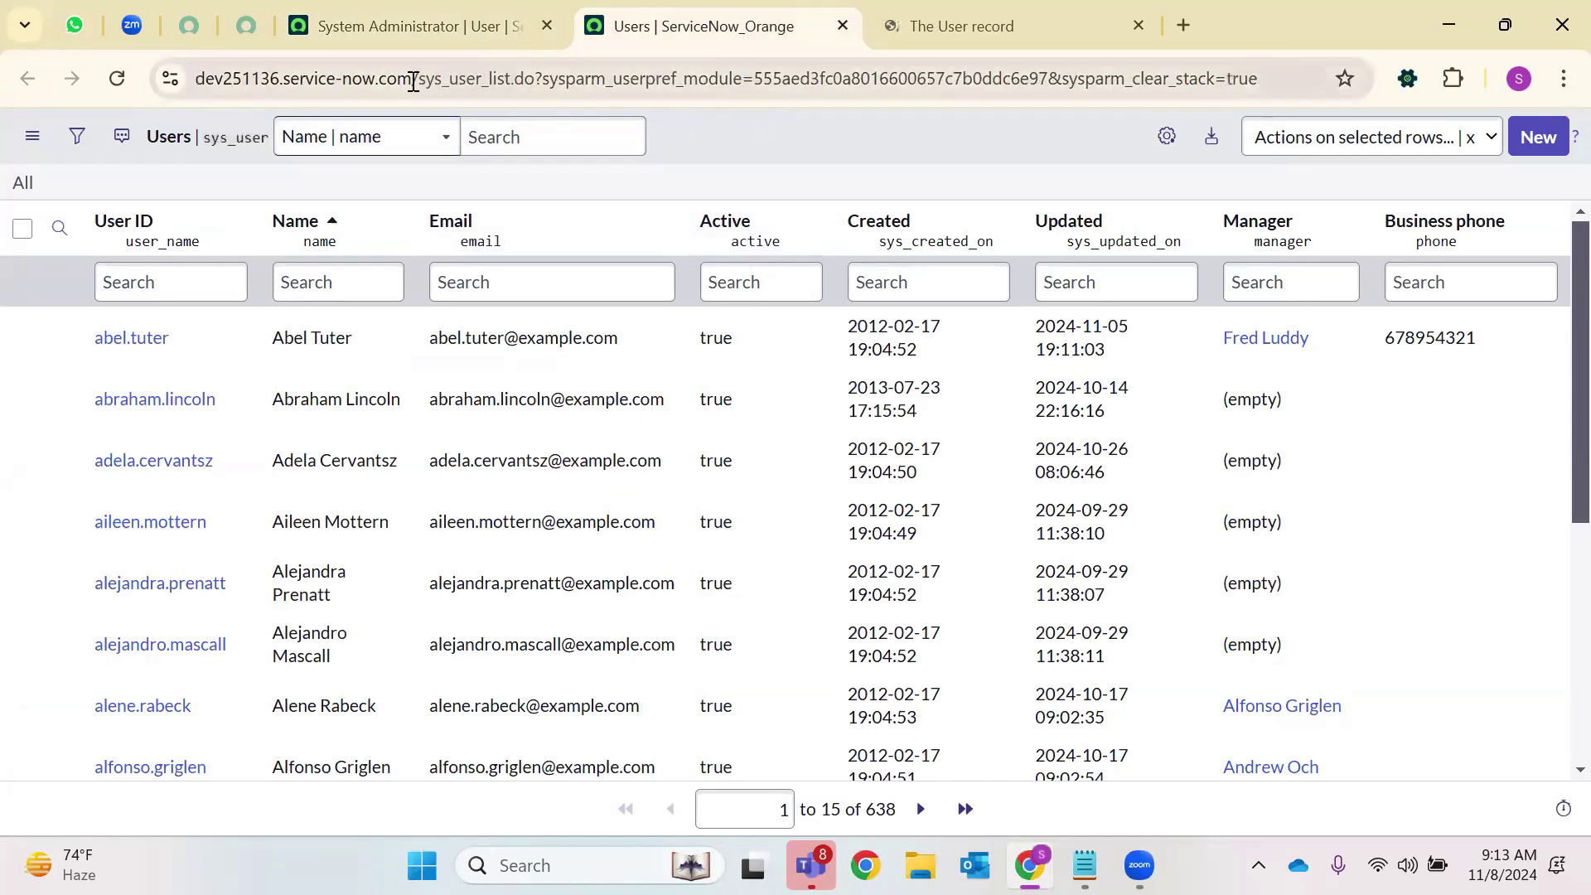
drag(416, 81, 489, 83)
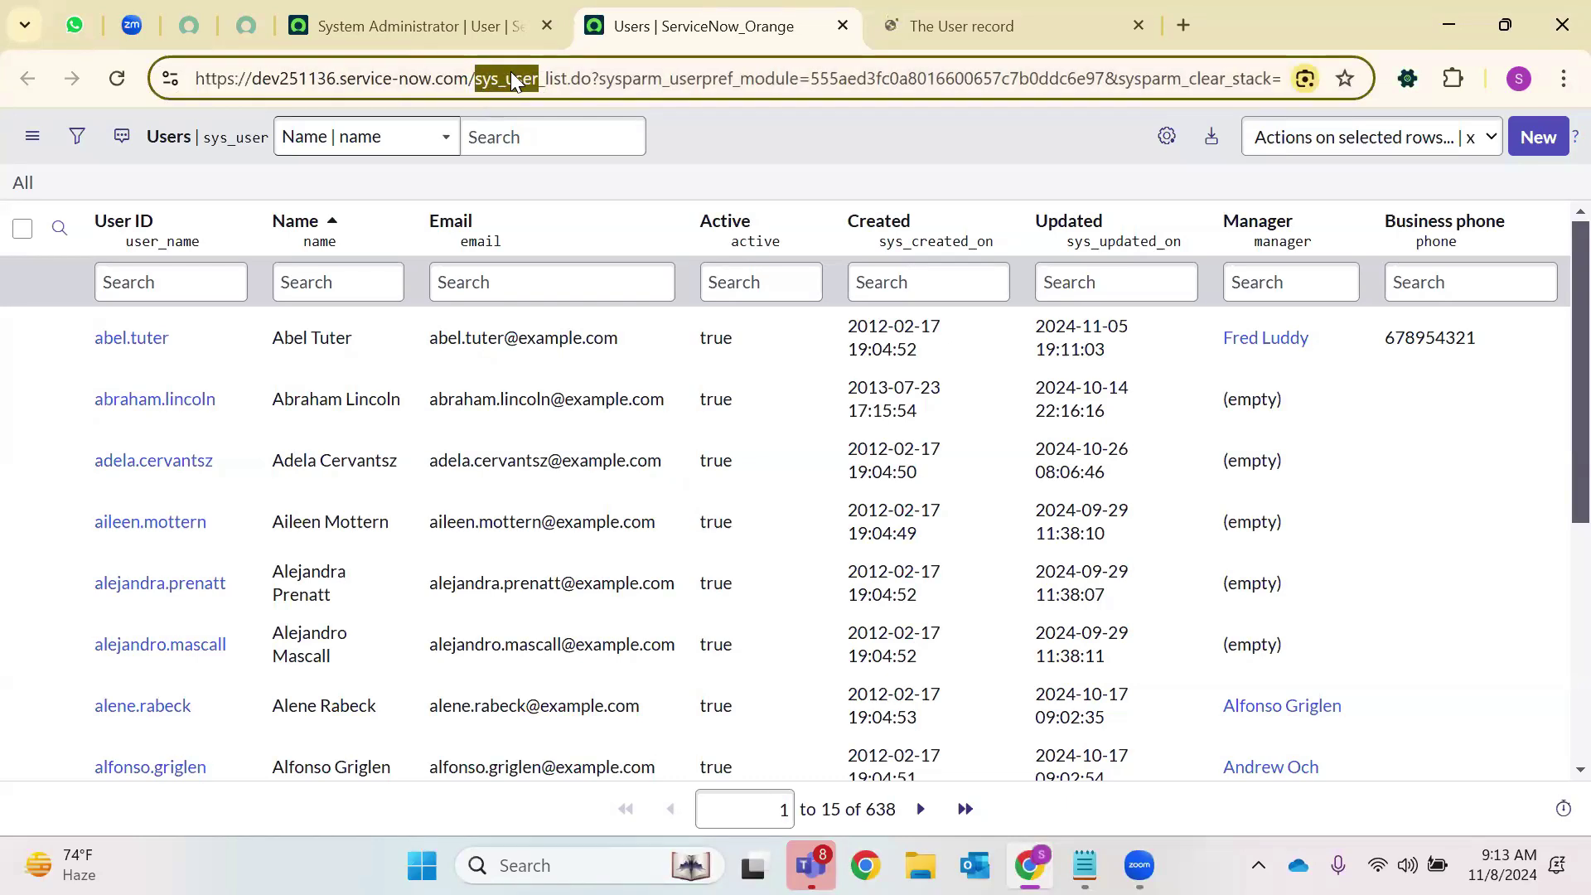
right_click(511, 81)
click(580, 305)
drag(267, 136, 197, 136)
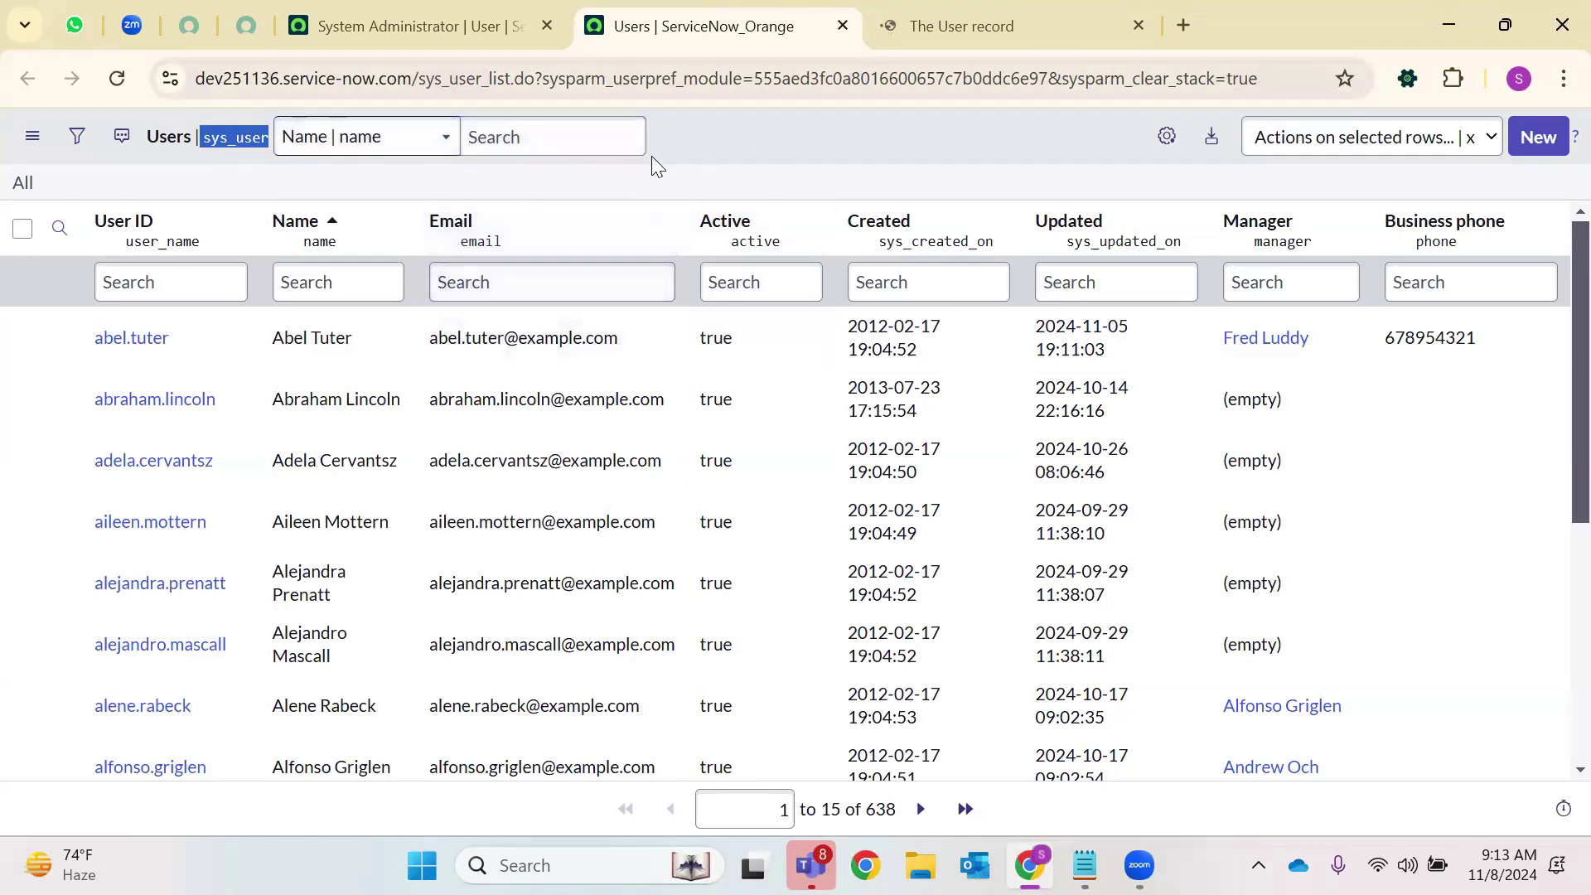
click(479, 10)
Step: Paste sys_user into the navigator filter, add .LIST, and open the 638-record Users list
click(116, 151)
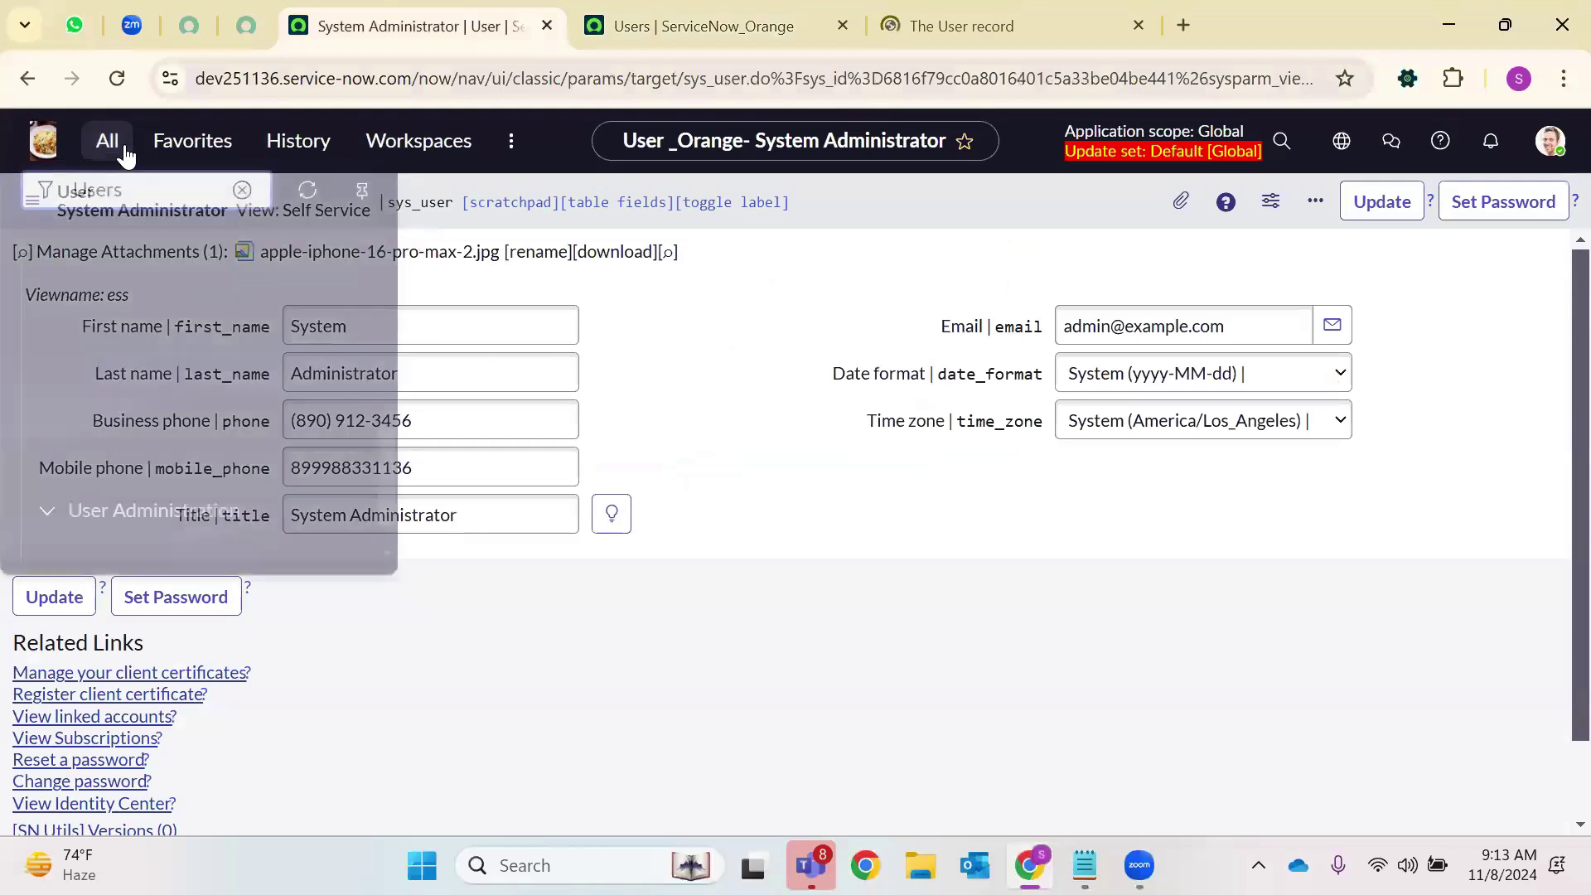
click(243, 209)
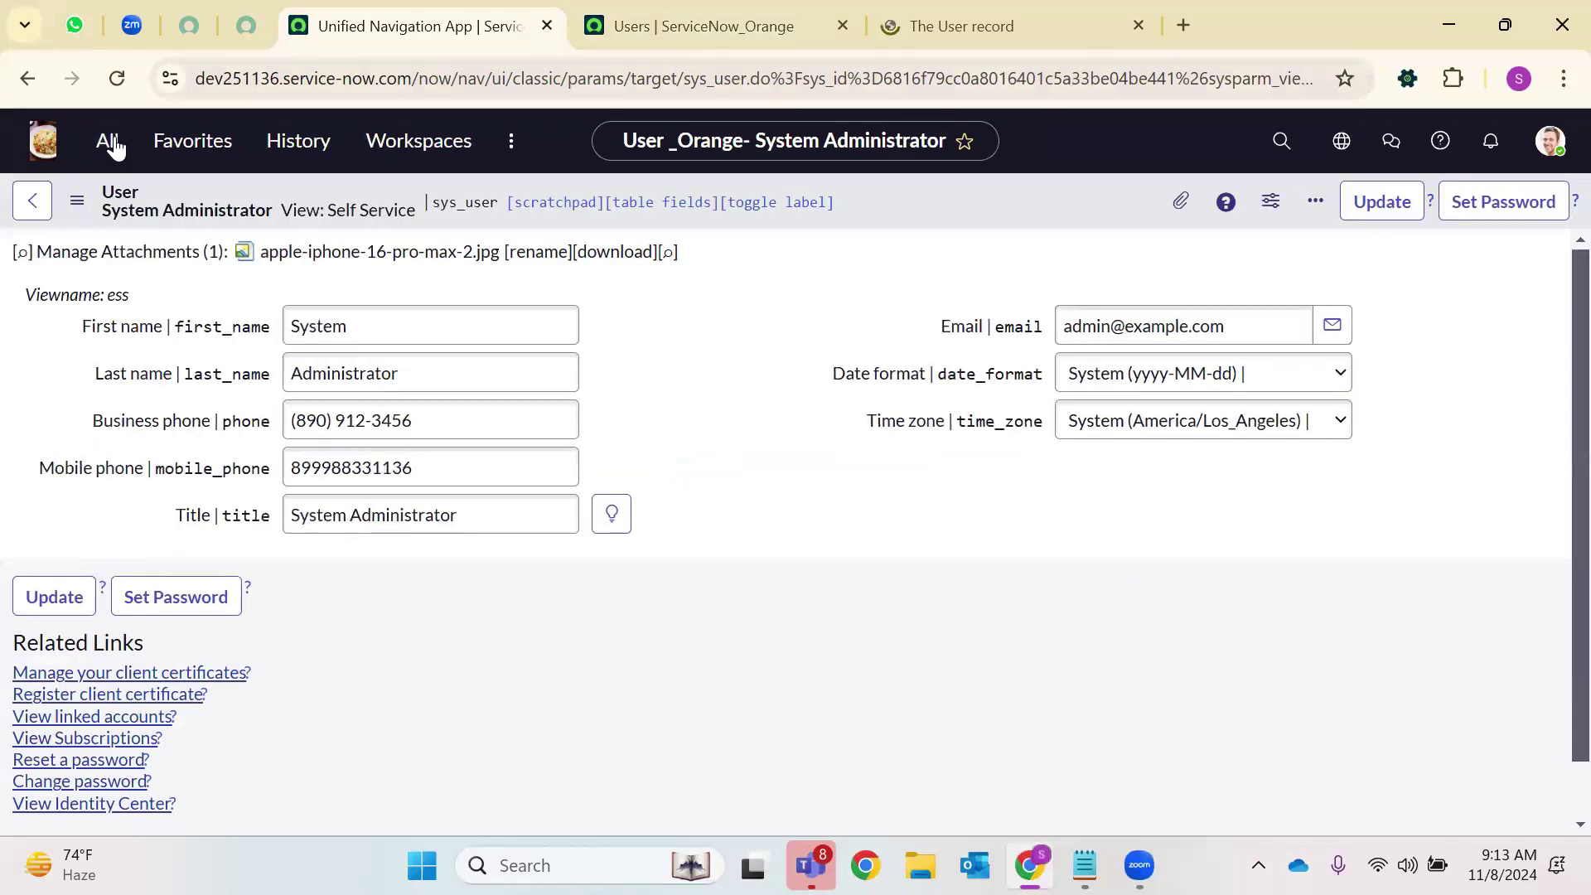
click(109, 146)
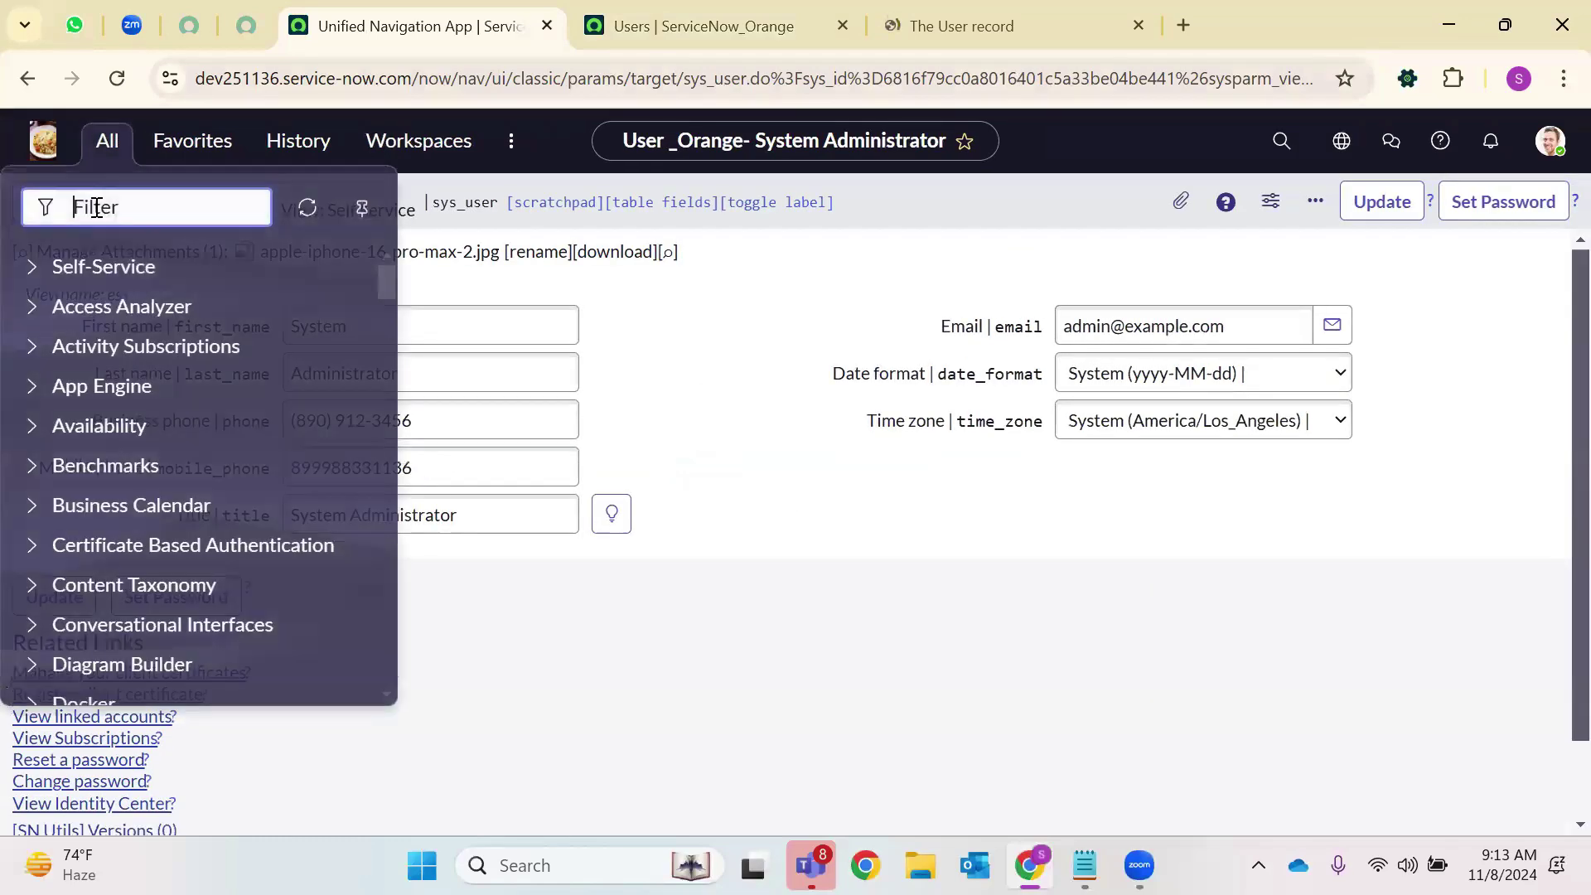
right_click(96, 209)
click(172, 548)
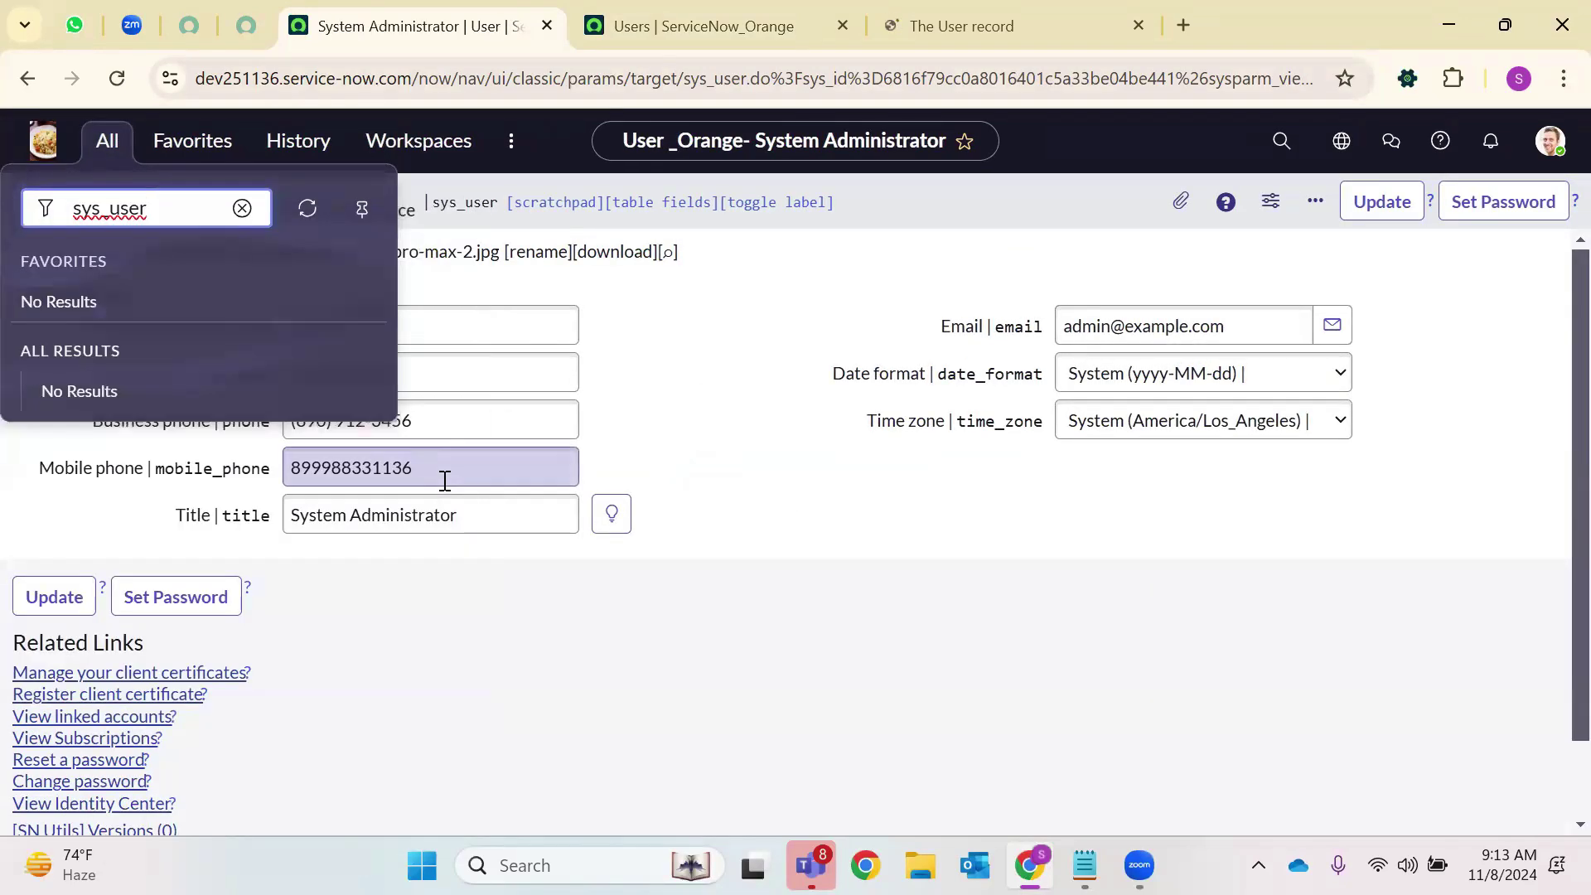
text(.LIST)
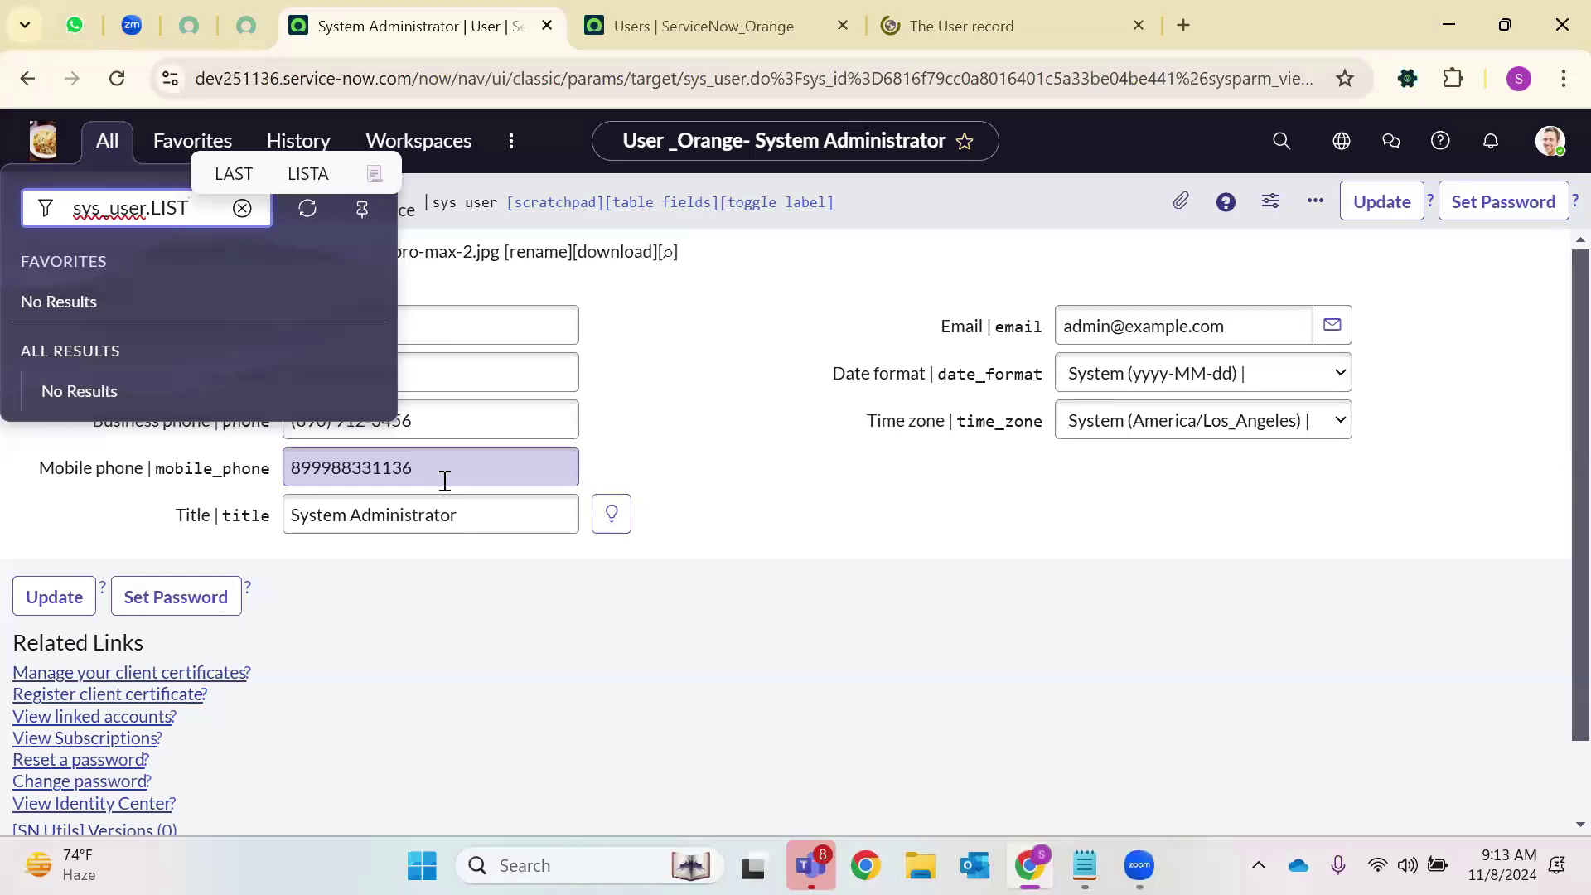
key(Return)
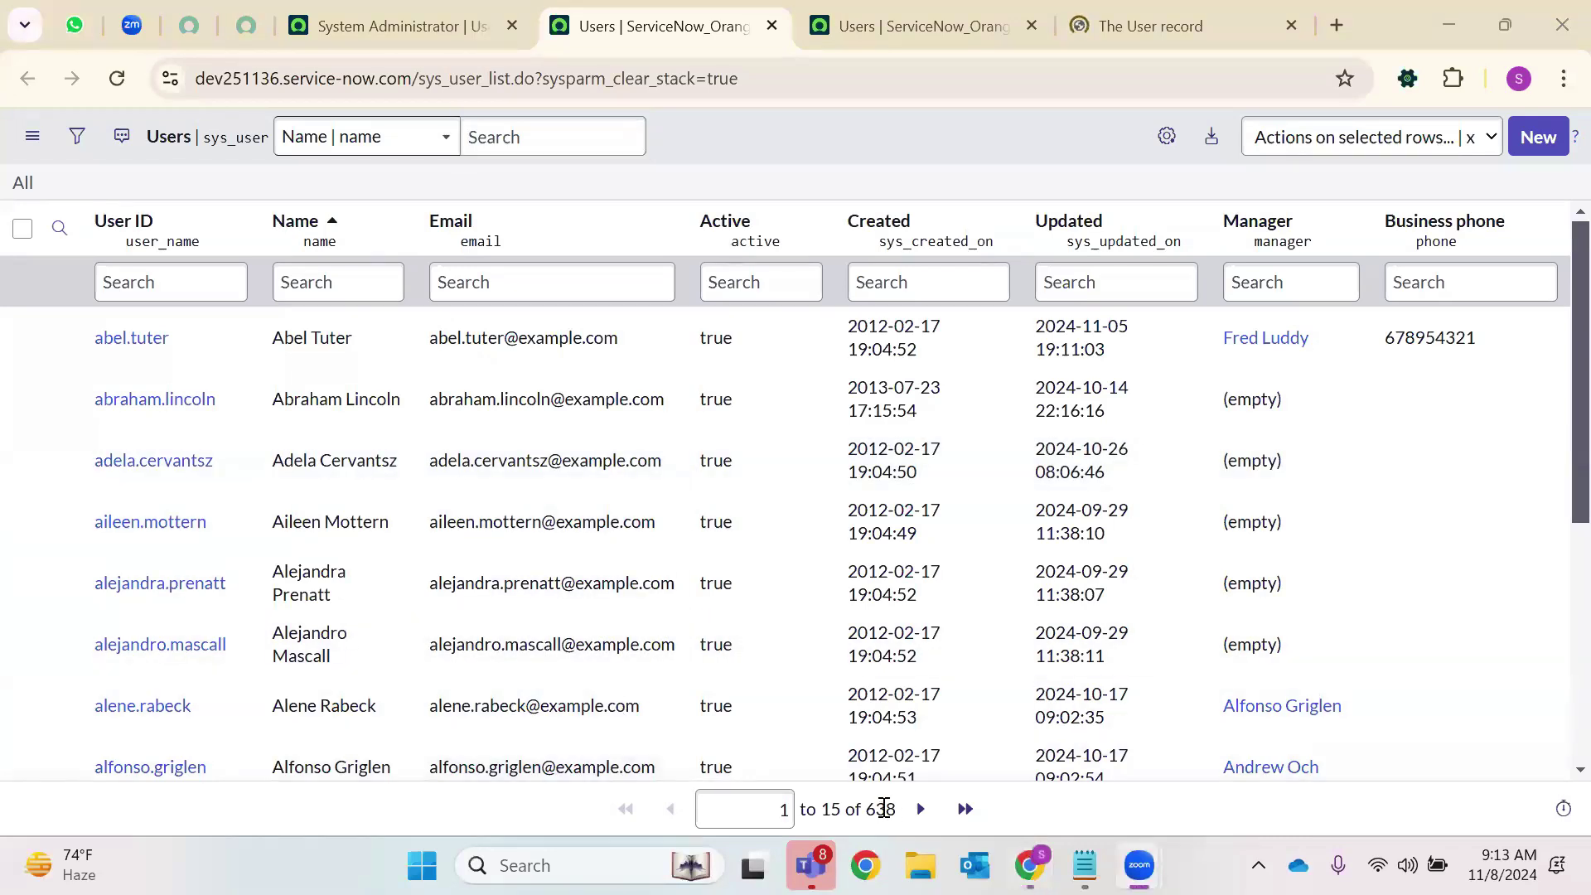
double_click(881, 808)
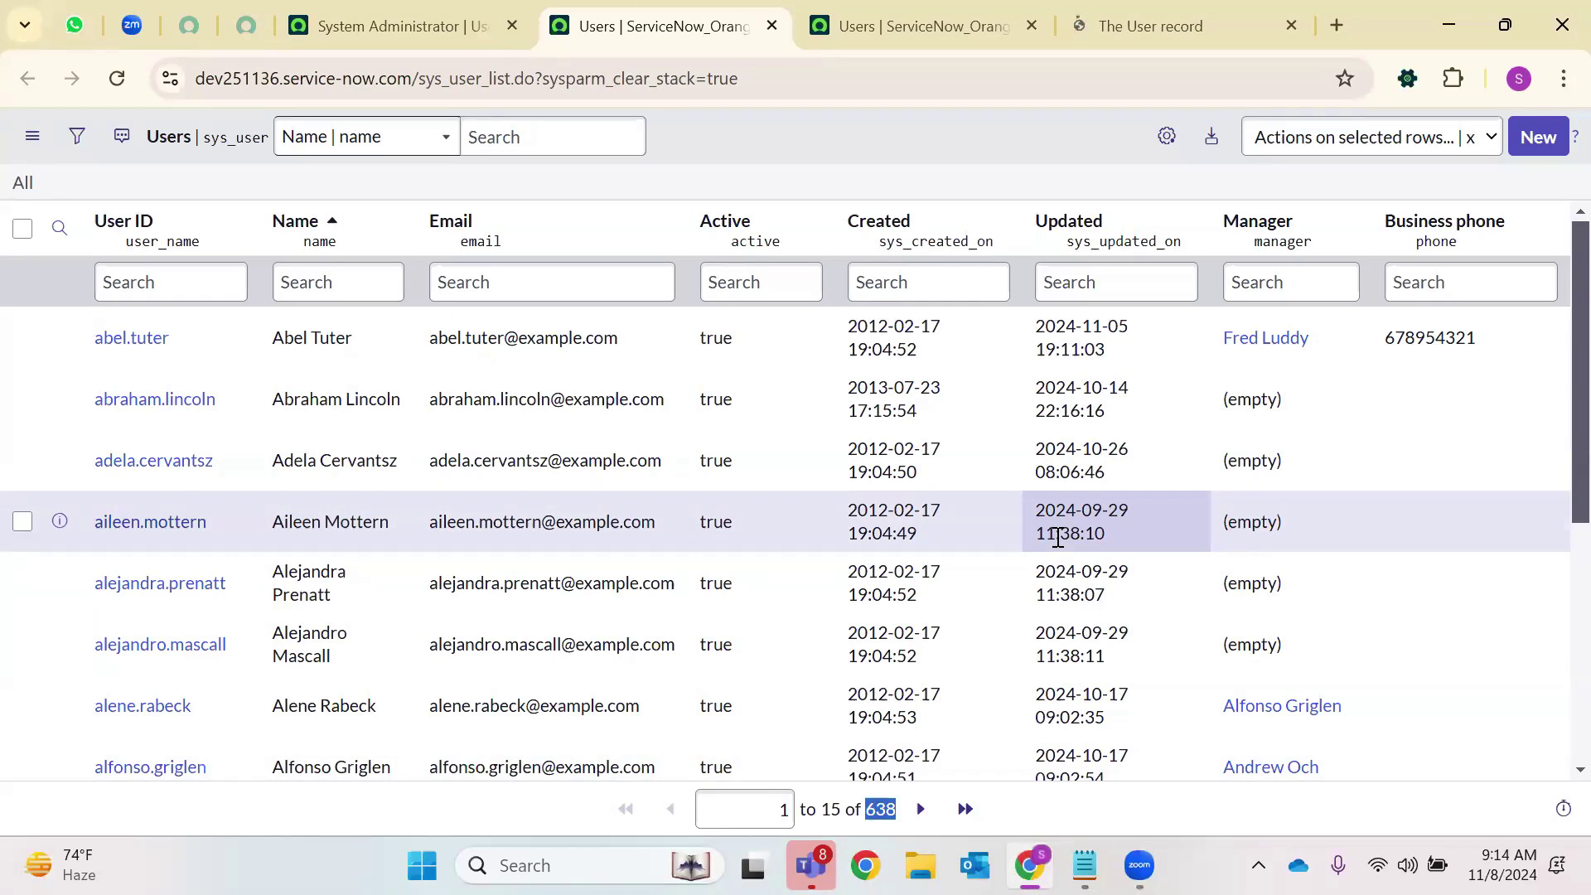
click(895, 23)
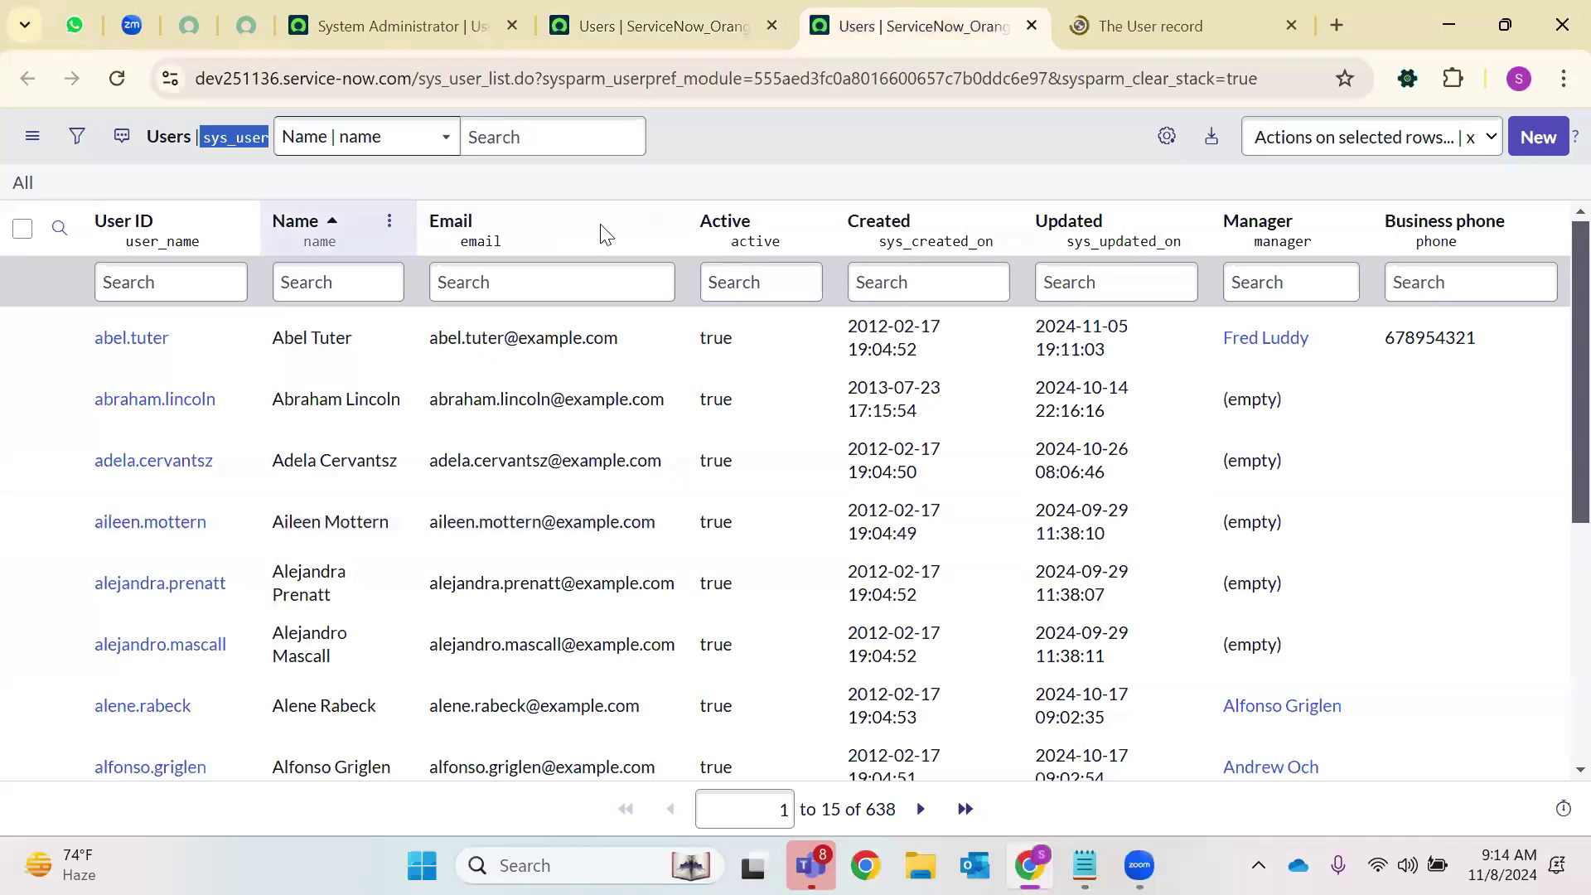
click(1077, 596)
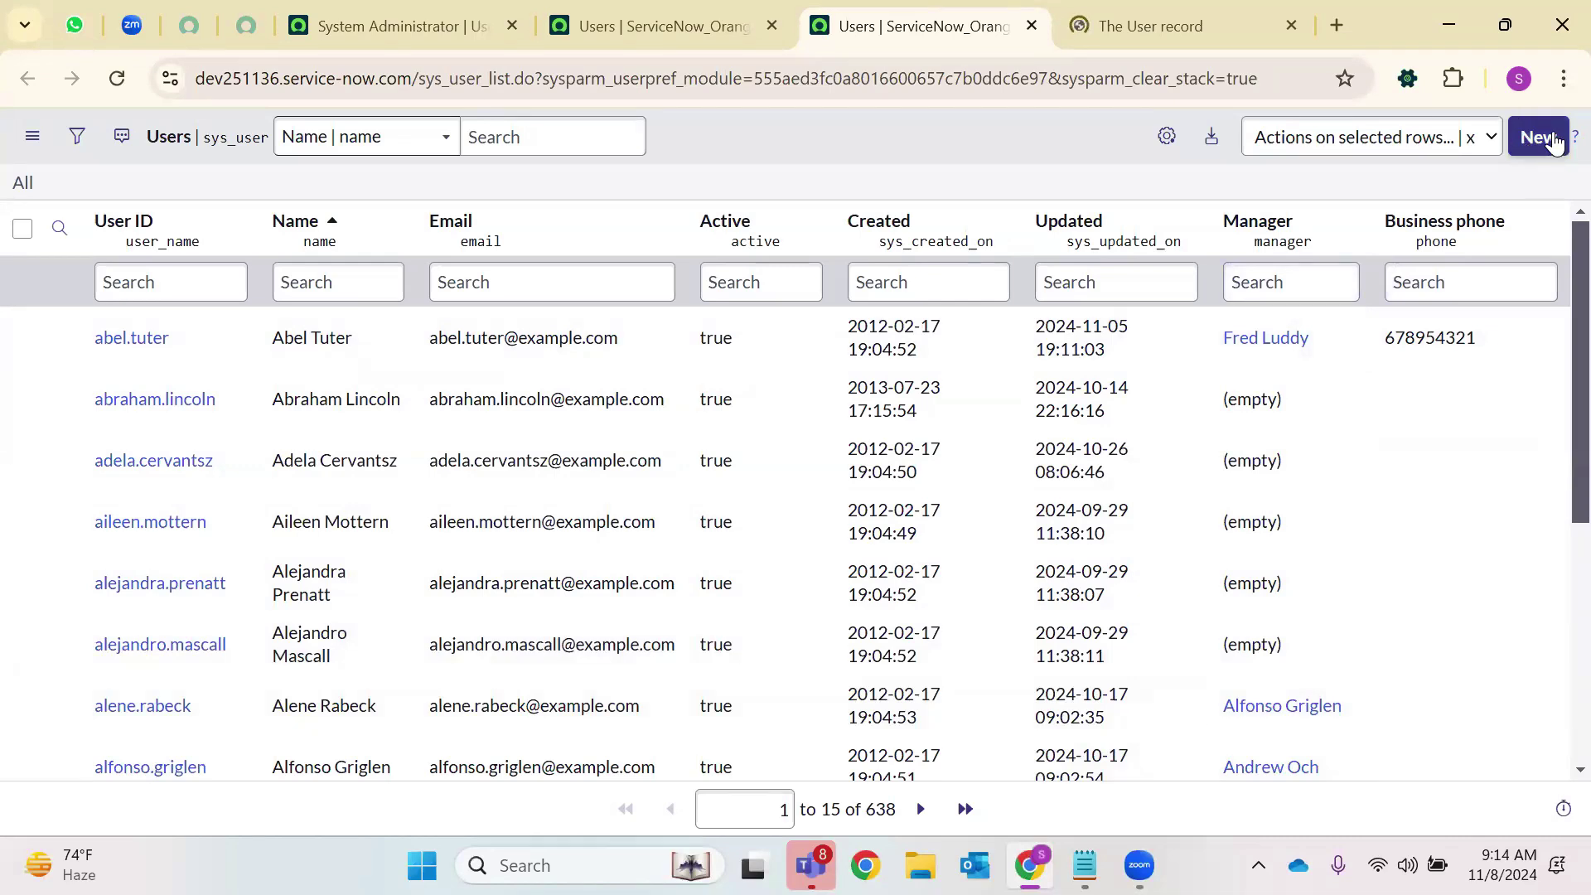
click(1534, 148)
Step: Close the duplicate Users tab and highlight the form's User title, sys_user table and field labels
click(771, 25)
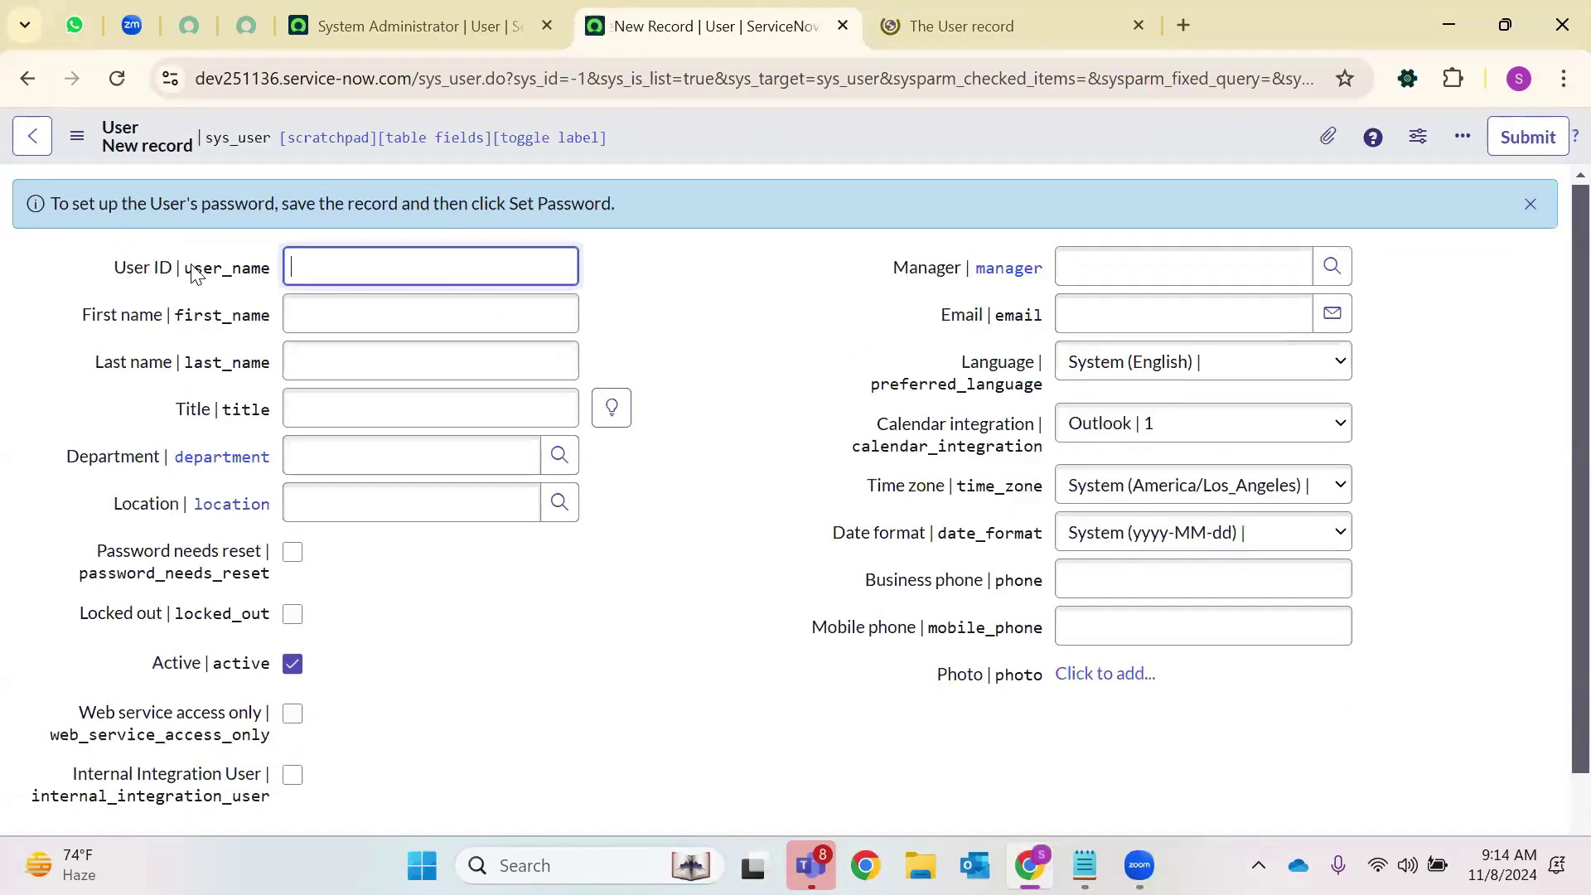
double_click(114, 128)
click(222, 141)
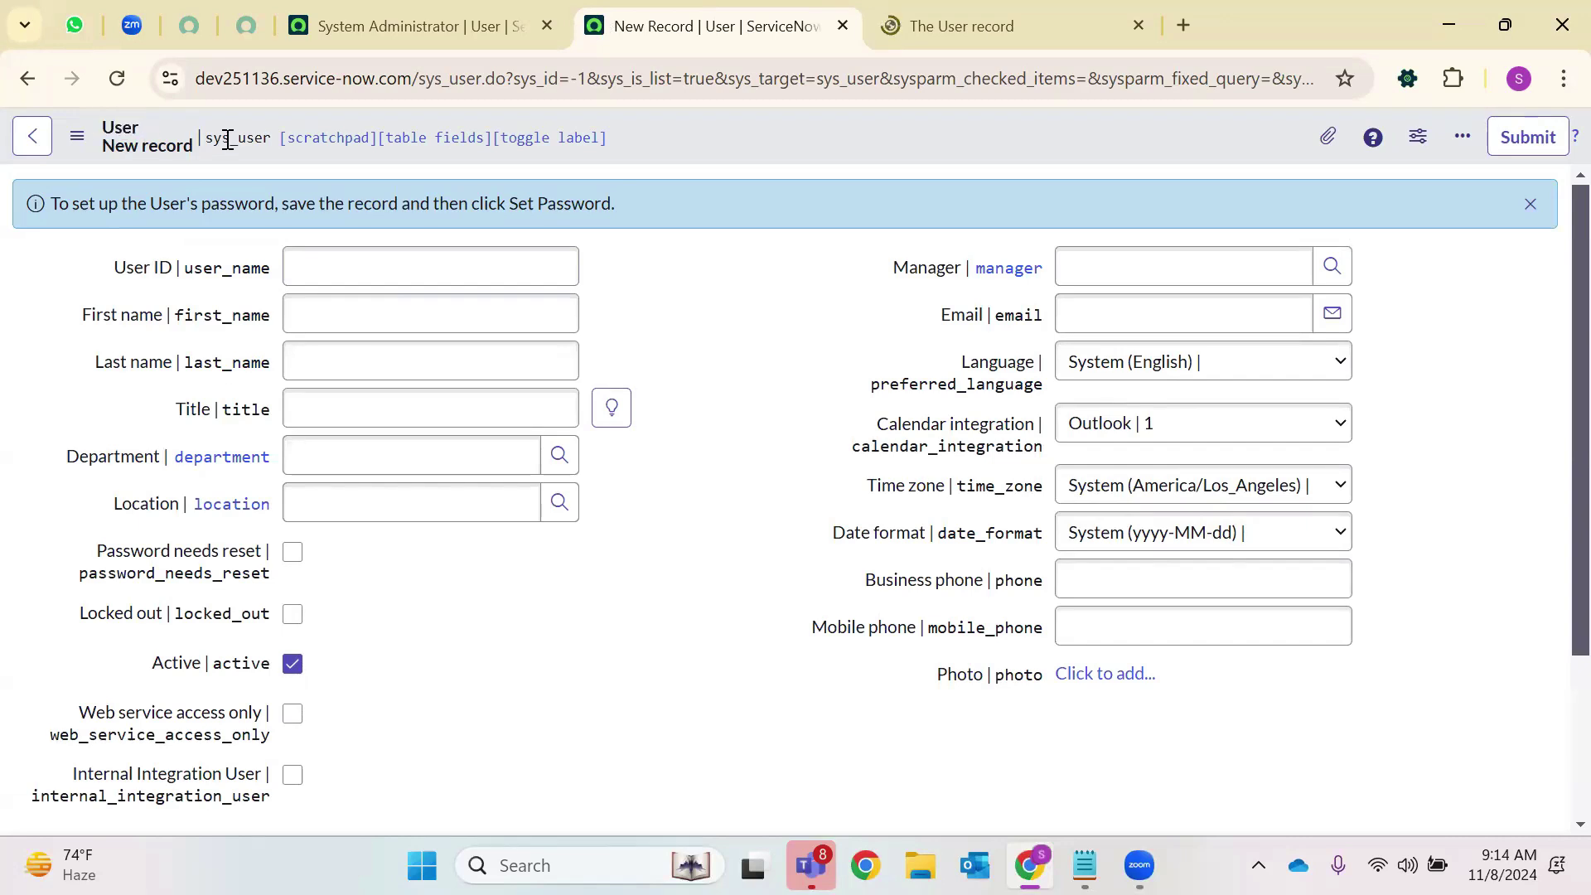
double_click(232, 141)
drag(113, 271, 271, 267)
drag(79, 318, 284, 376)
drag(176, 409, 286, 414)
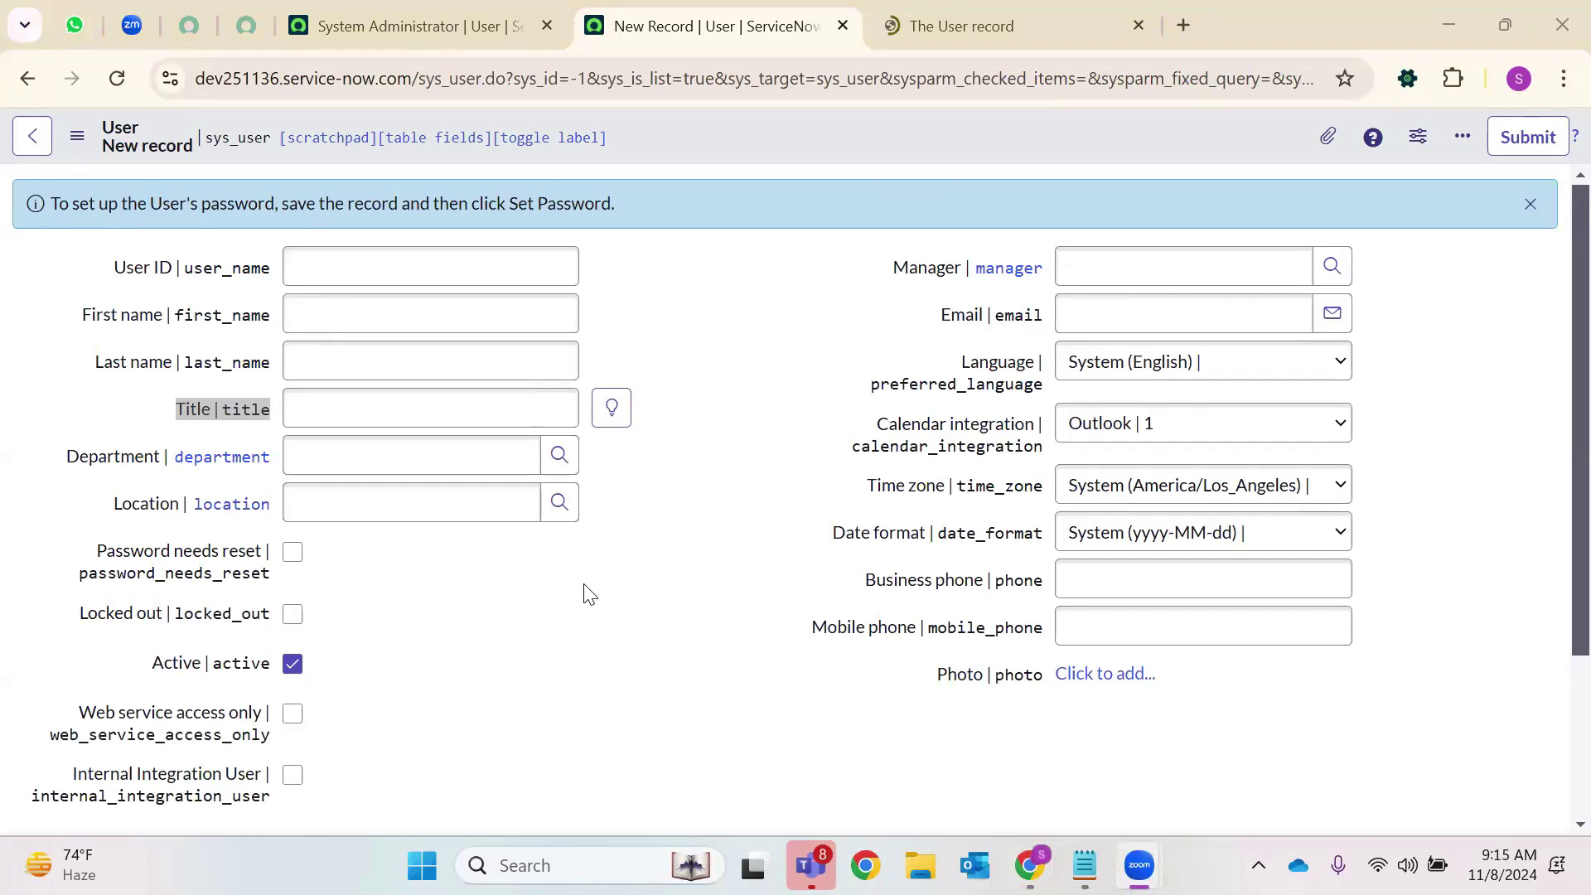
double_click(448, 78)
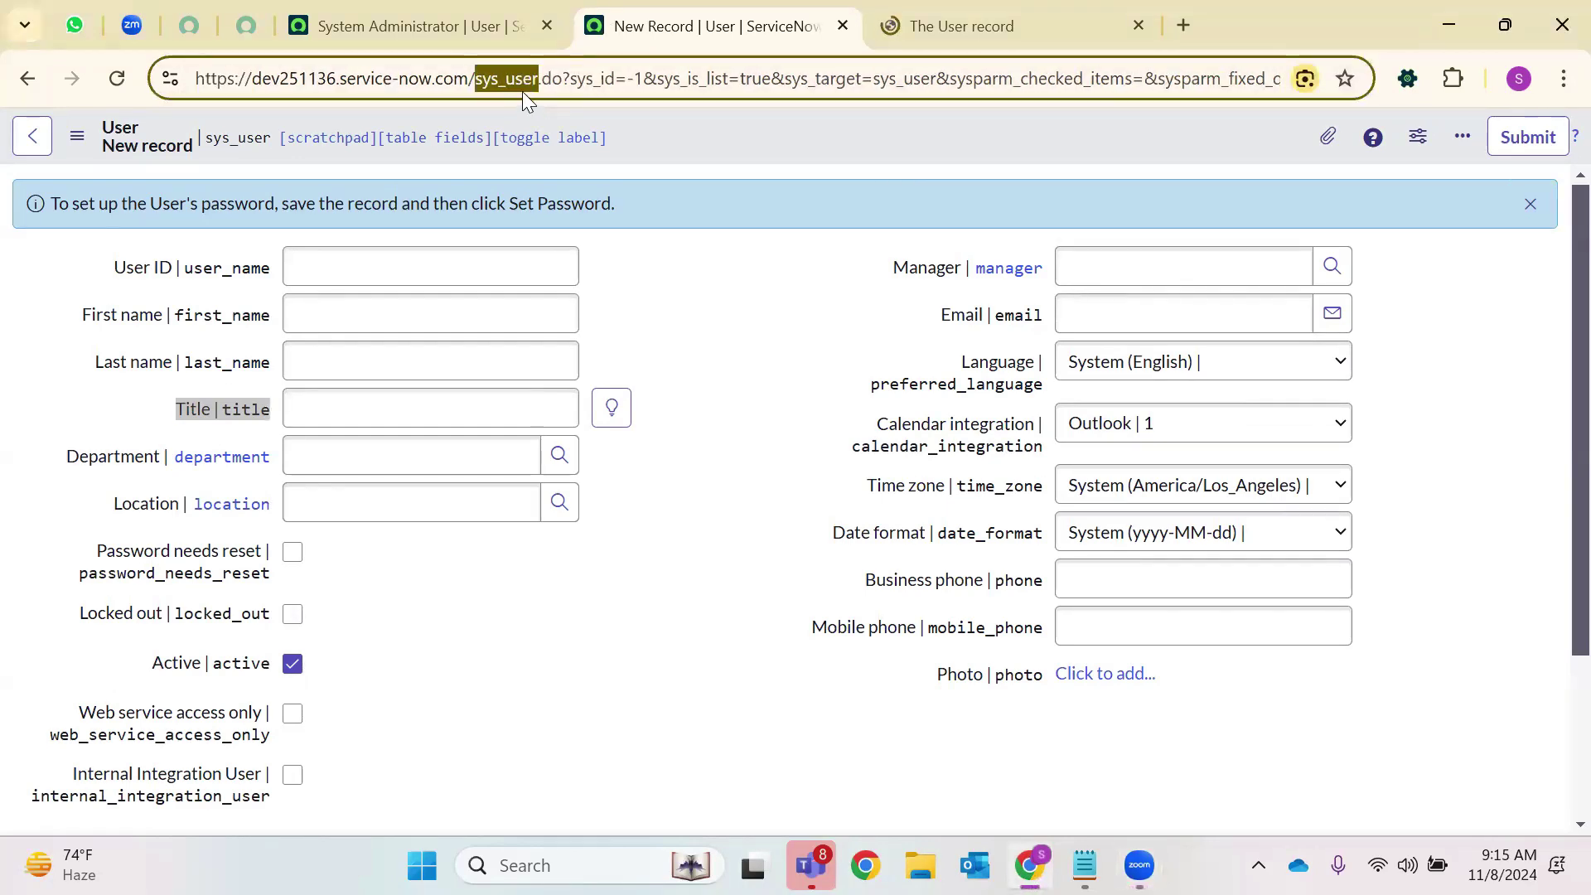
Step: Dismiss the password notice and examine the page address, highlighting dev251136 and sys_user.do
click(1530, 204)
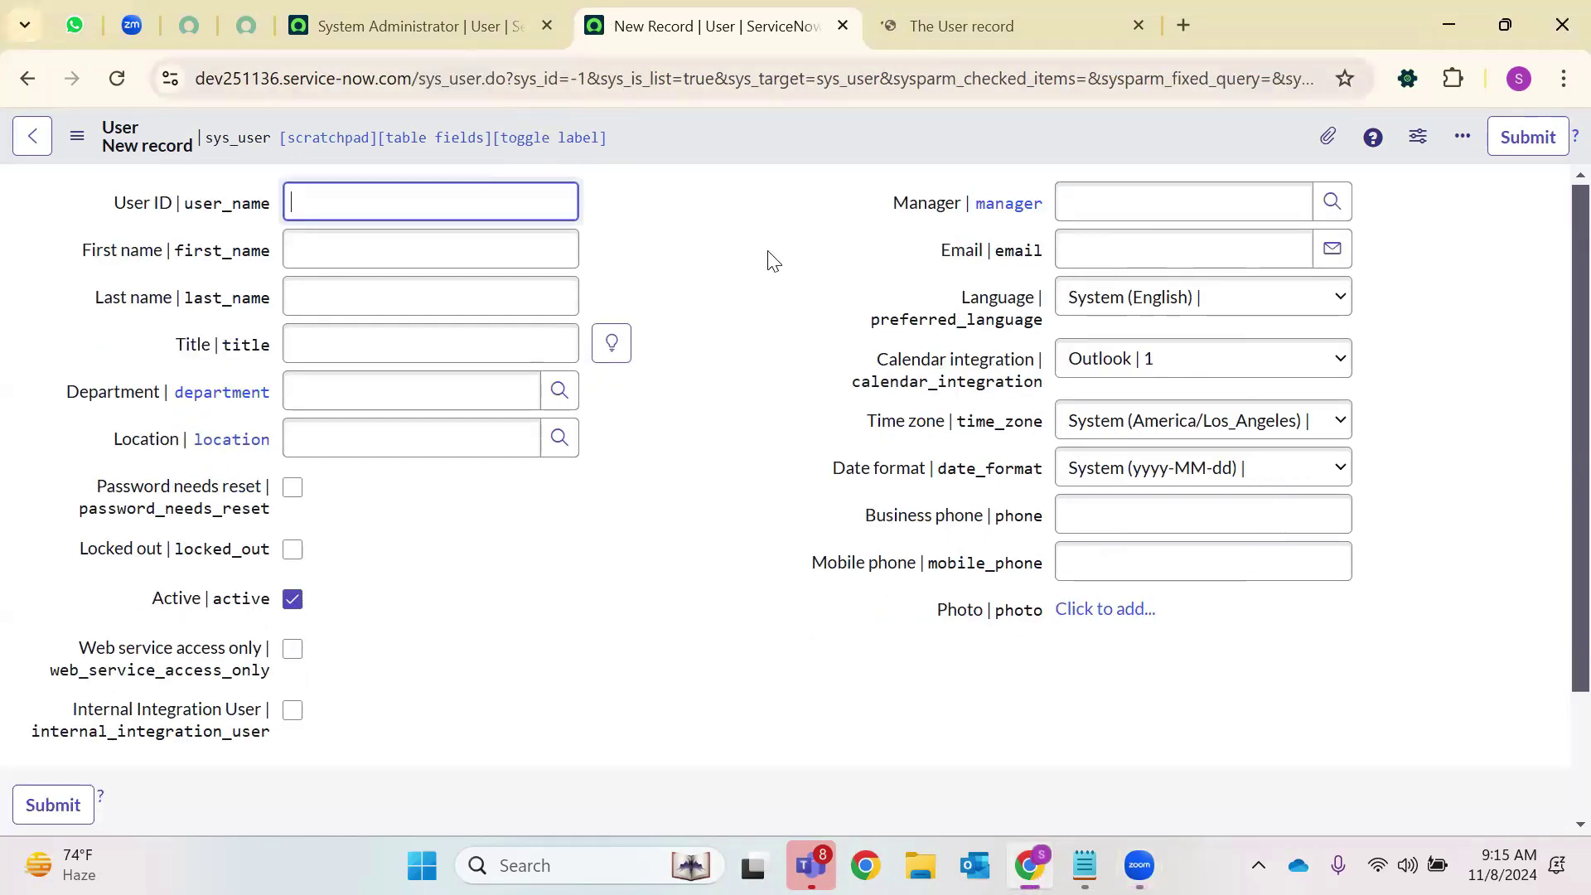
click(476, 87)
double_click(476, 87)
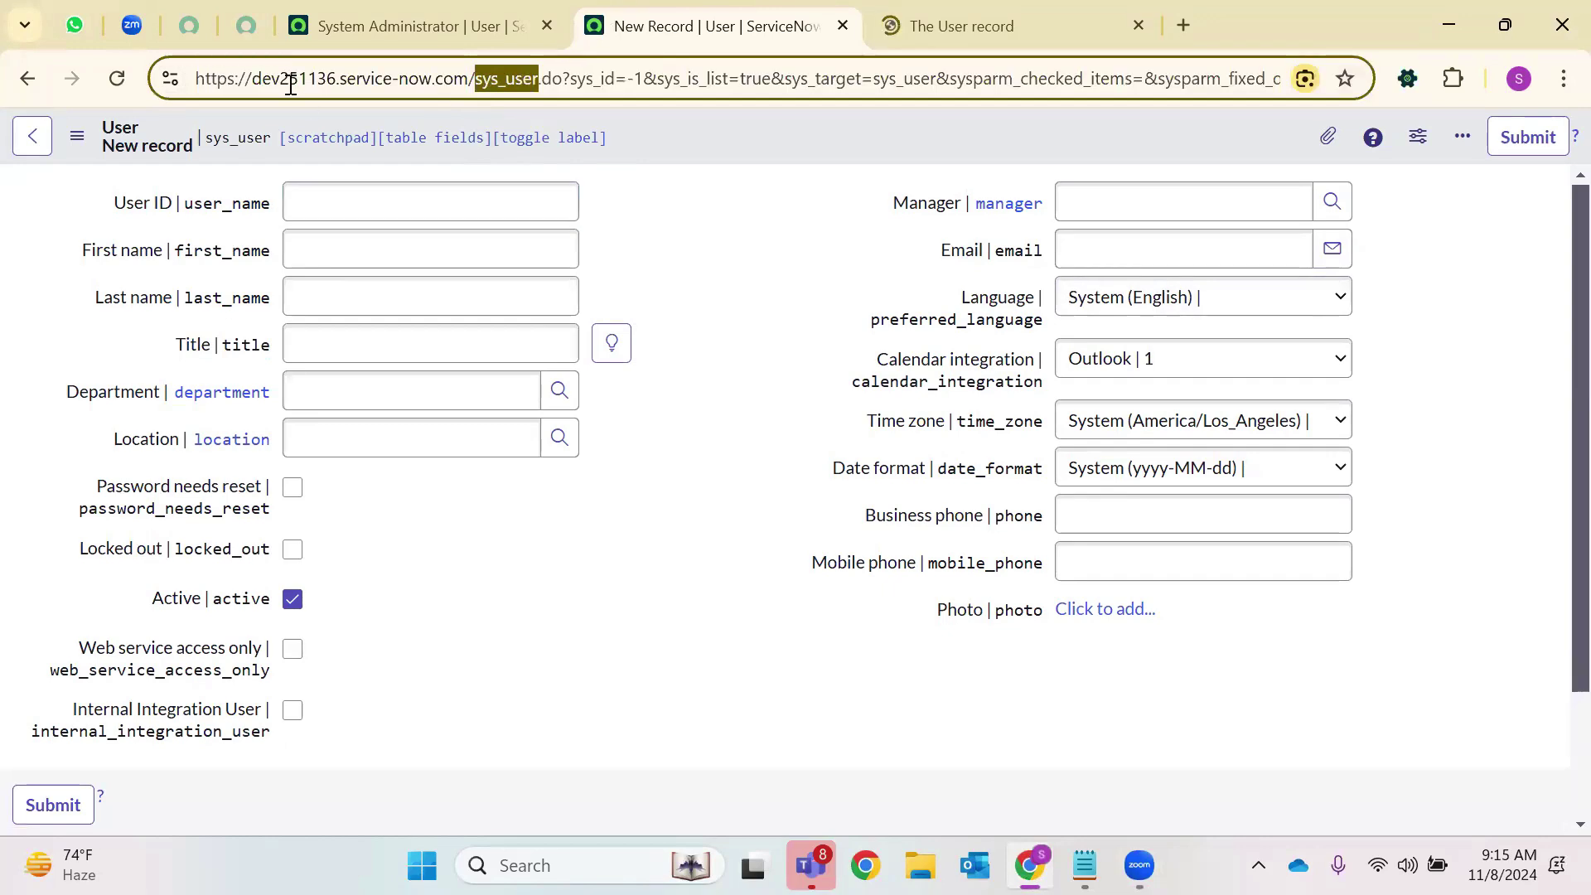
key(End)
click(386, 79)
triple_click(386, 80)
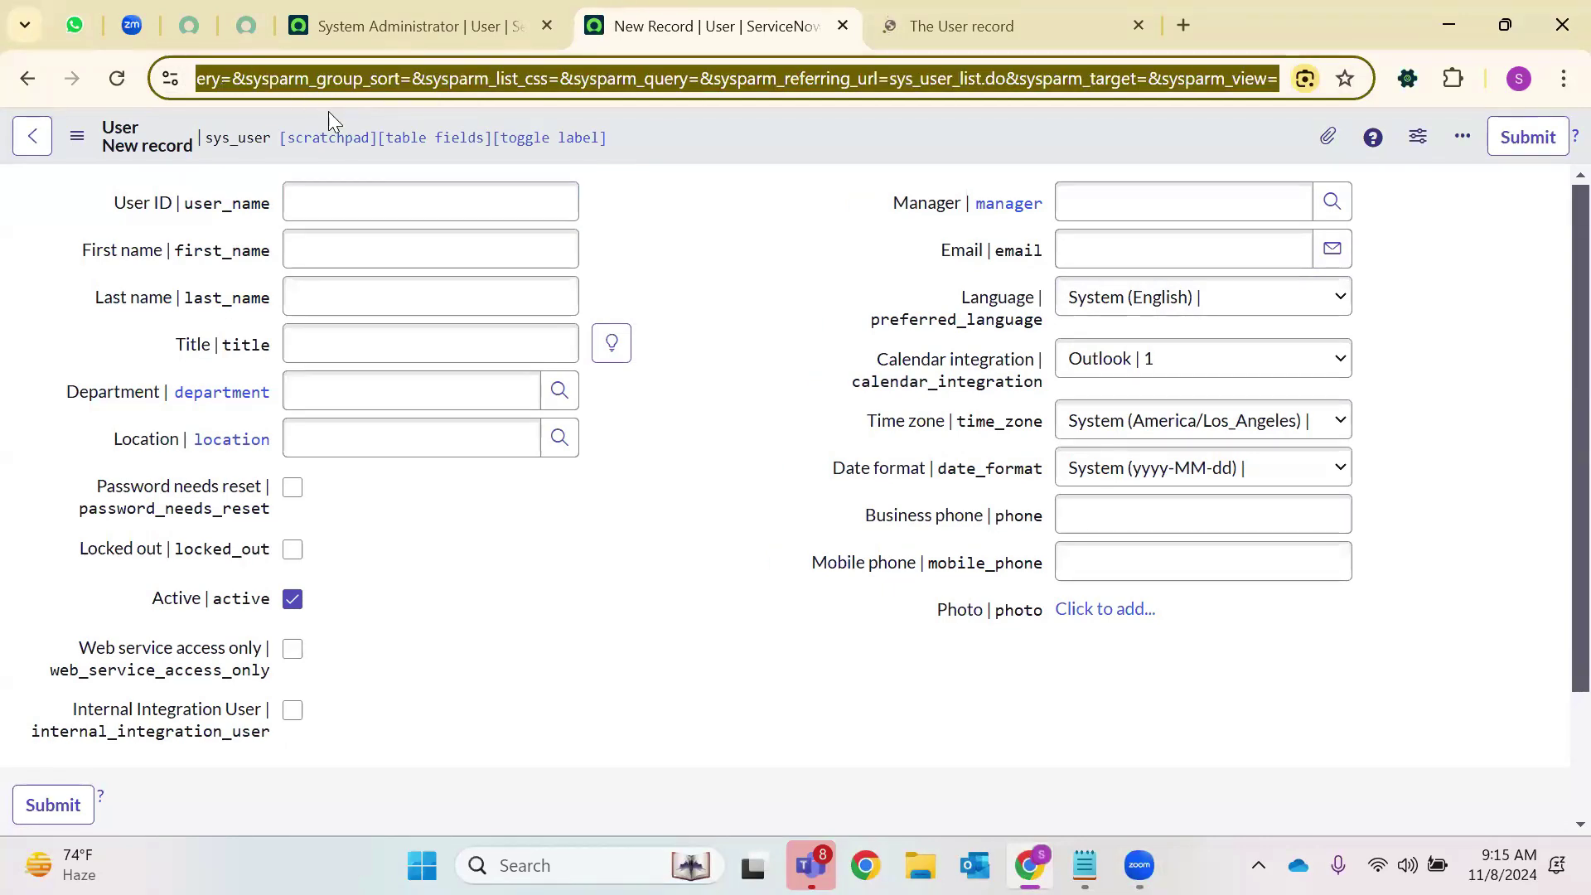
click(644, 172)
triple_click(213, 81)
click(214, 82)
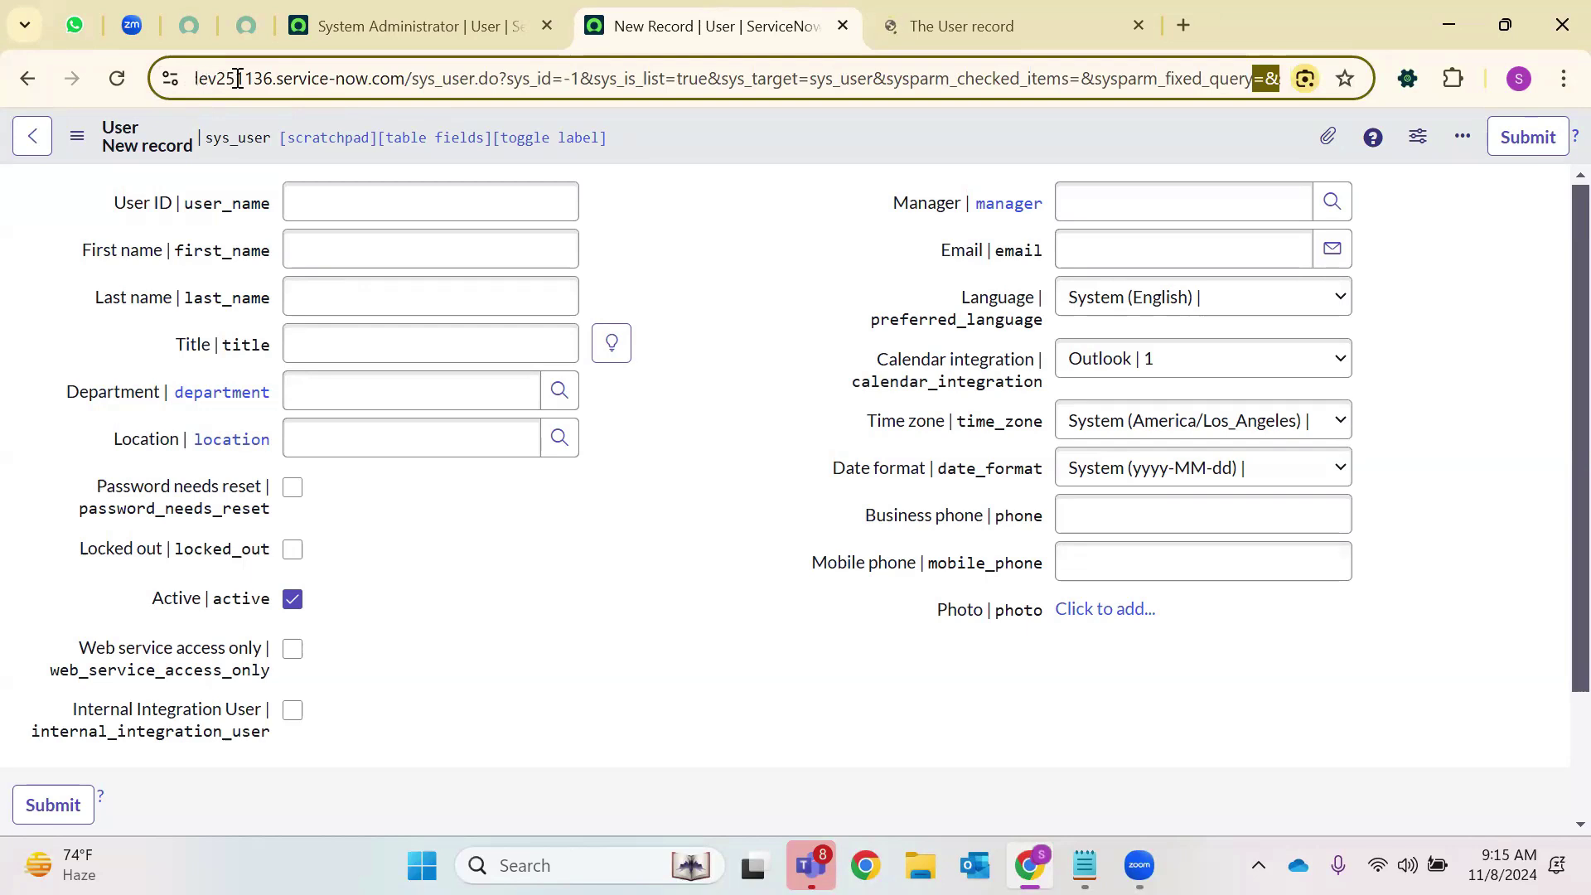
double_click(214, 81)
drag(413, 81, 497, 91)
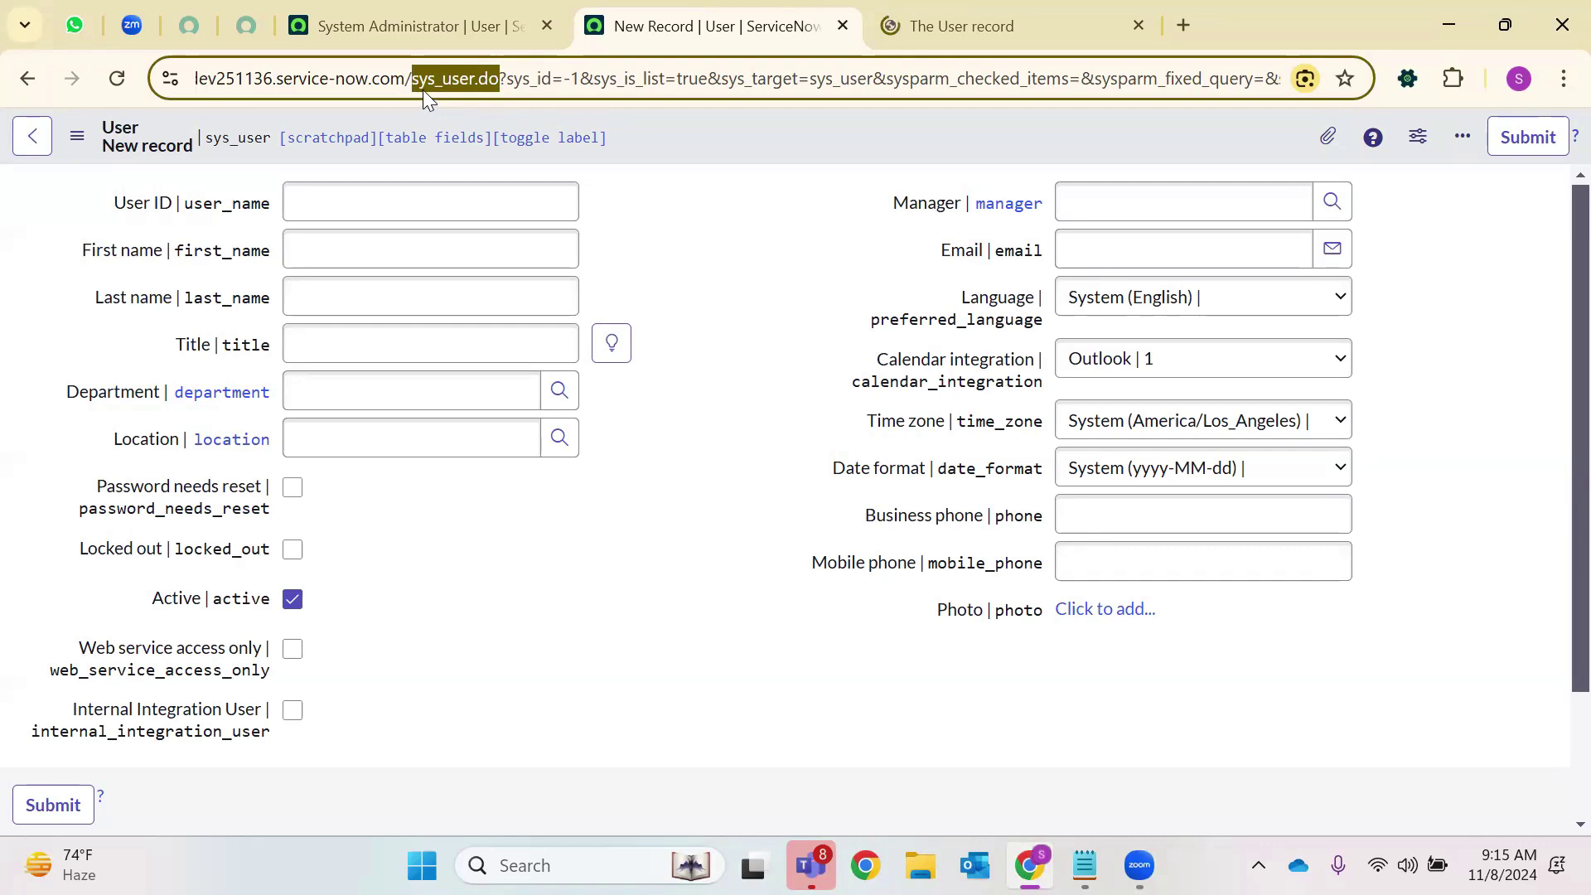
triple_click(271, 80)
click(316, 104)
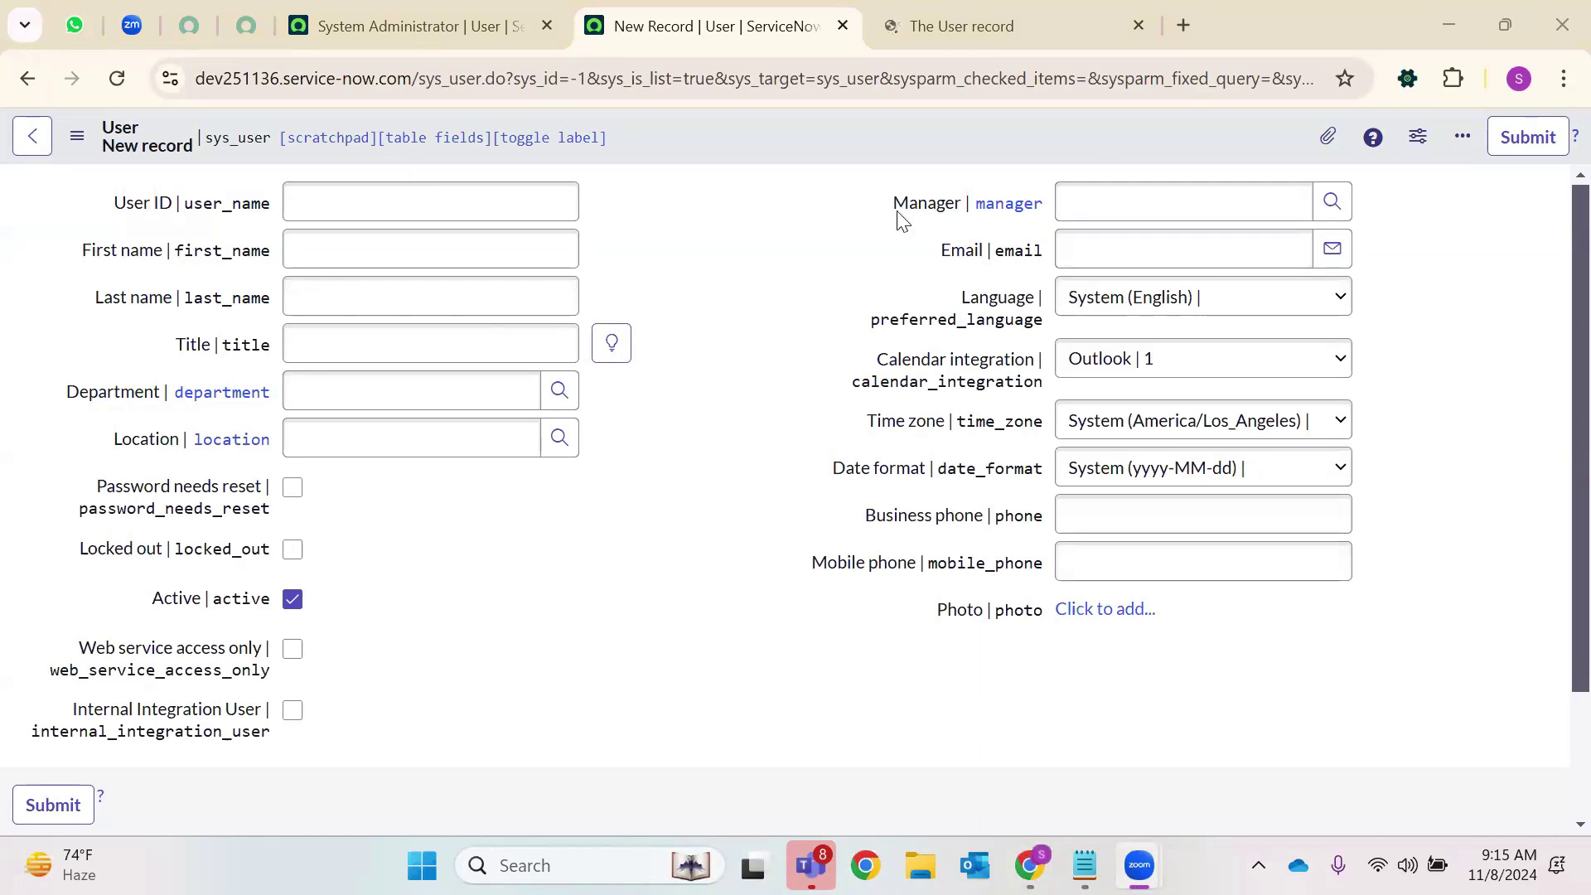
Step: Point out the User ID and Department fields, then bring up the Title suggestions
click(315, 190)
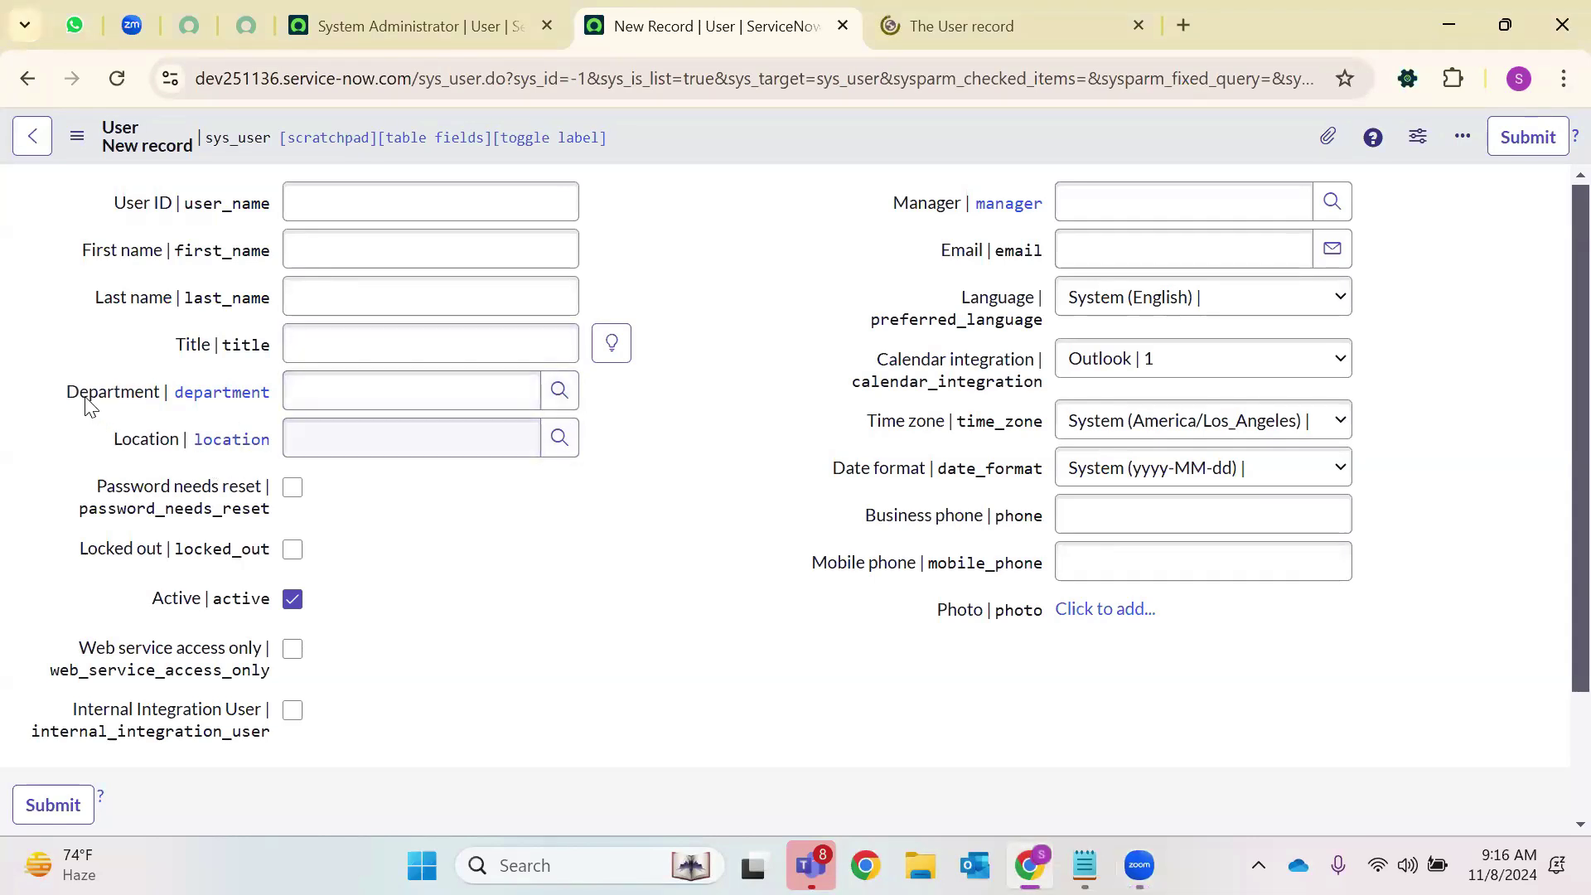
drag(68, 397, 284, 402)
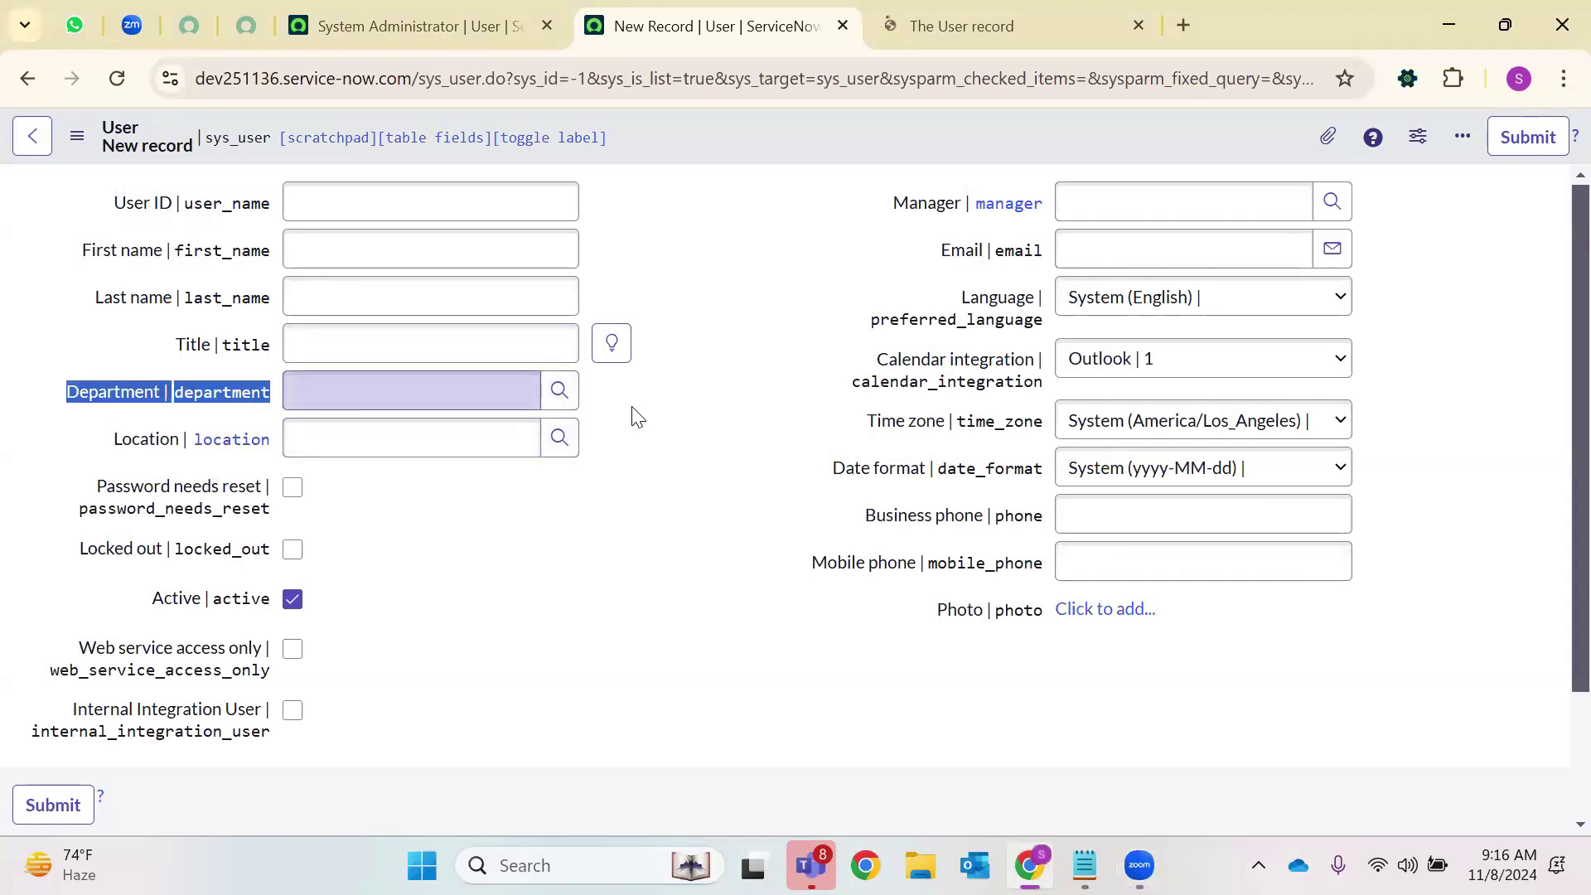
click(614, 345)
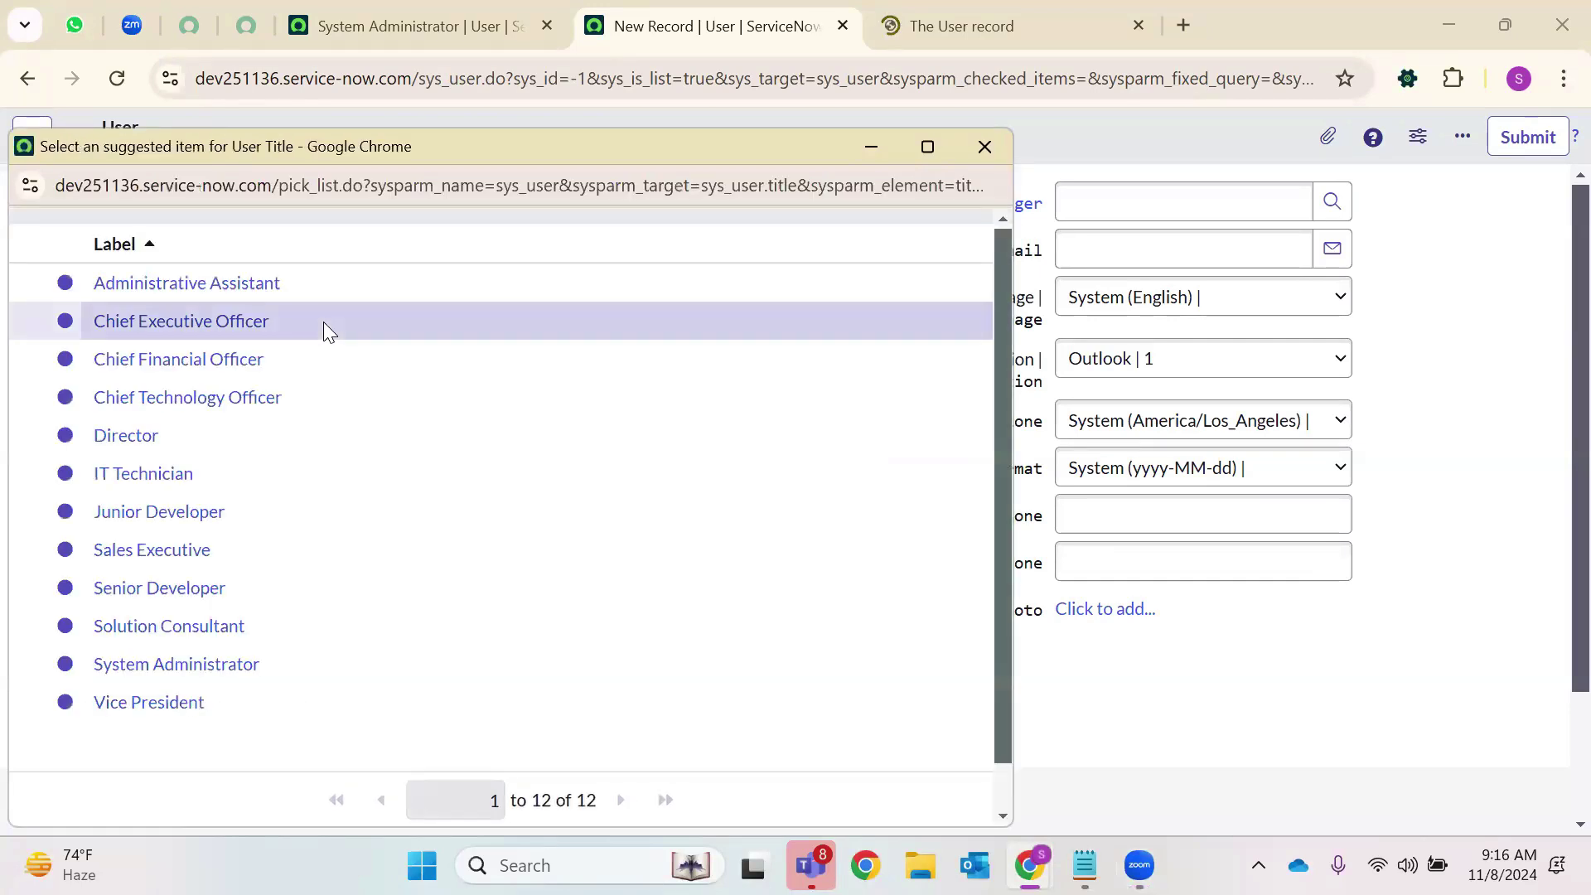
Step: Scroll the 12 suggested titles, note pick_list in the popup address, and close it unchosen
scroll(270, 447, down, 1)
scroll(266, 429, up, 1)
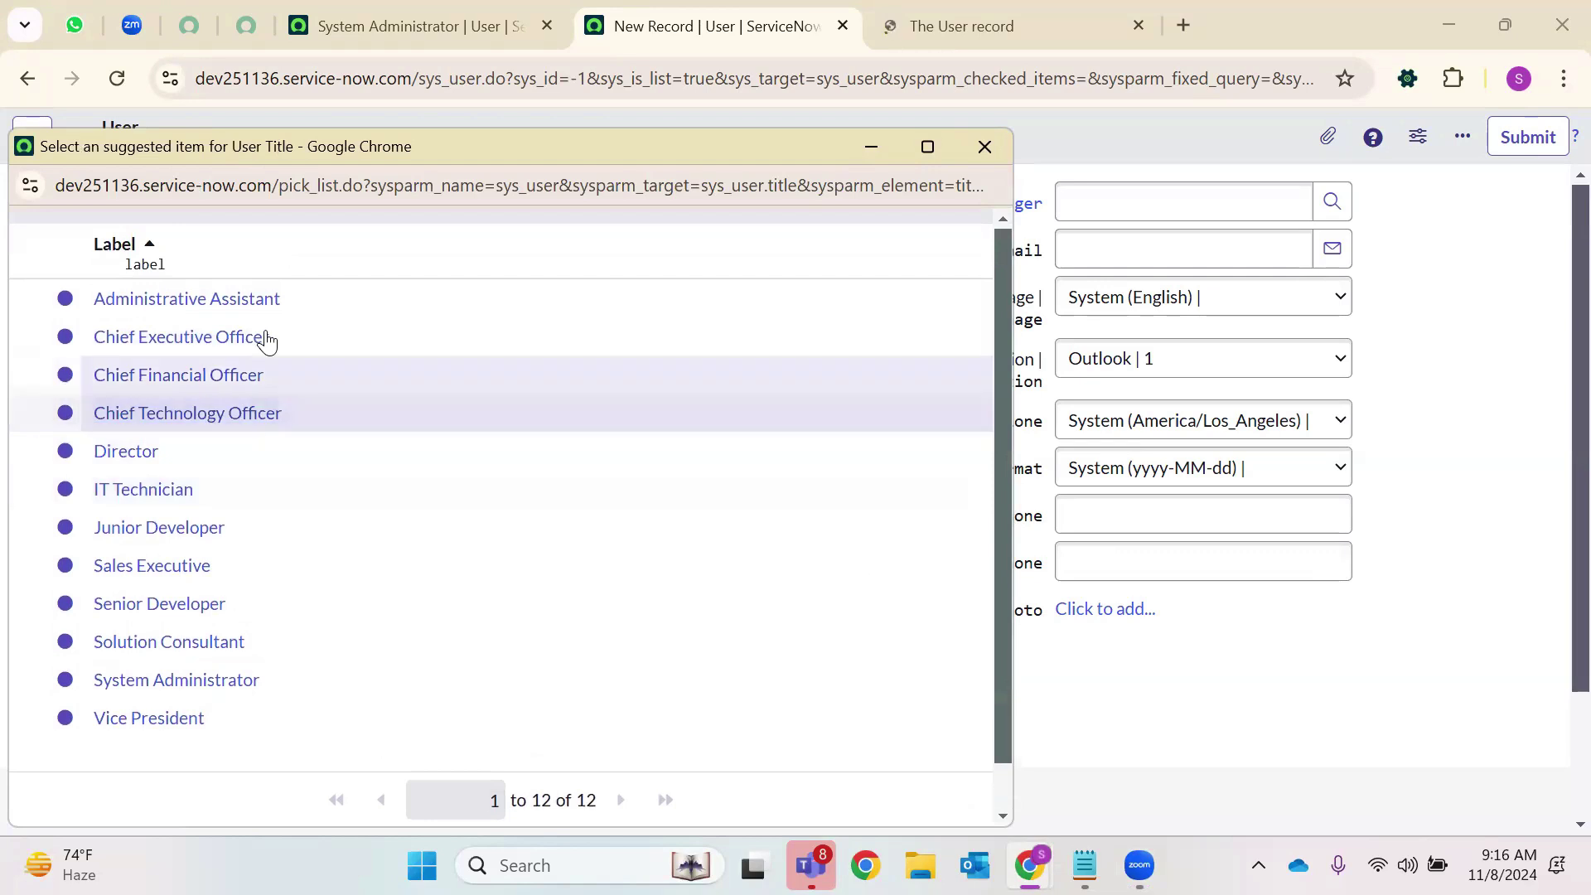
double_click(318, 188)
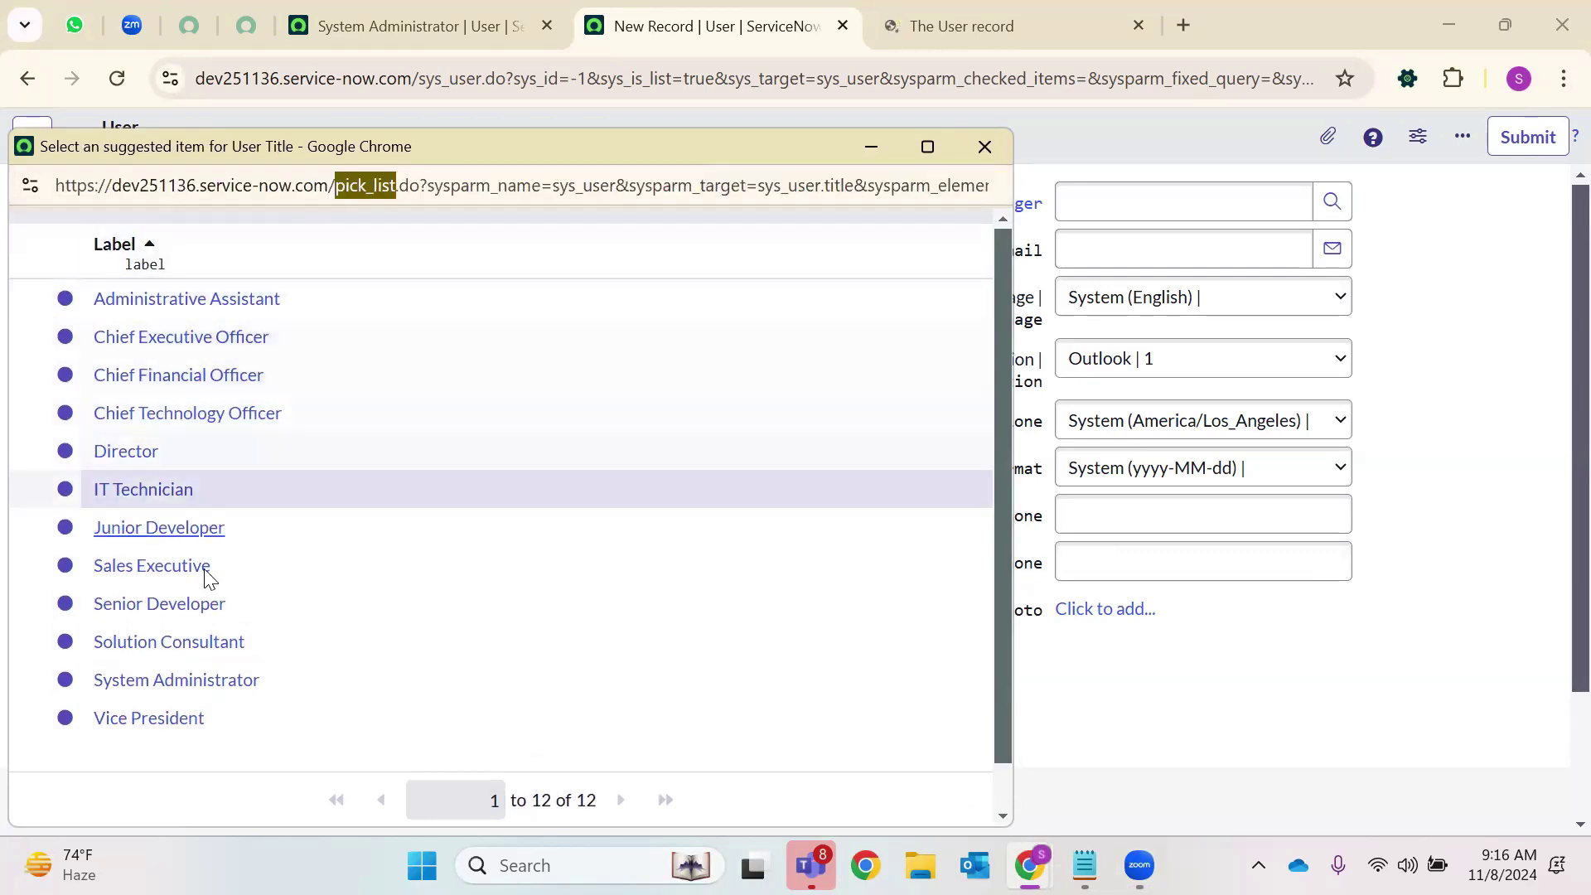
click(980, 159)
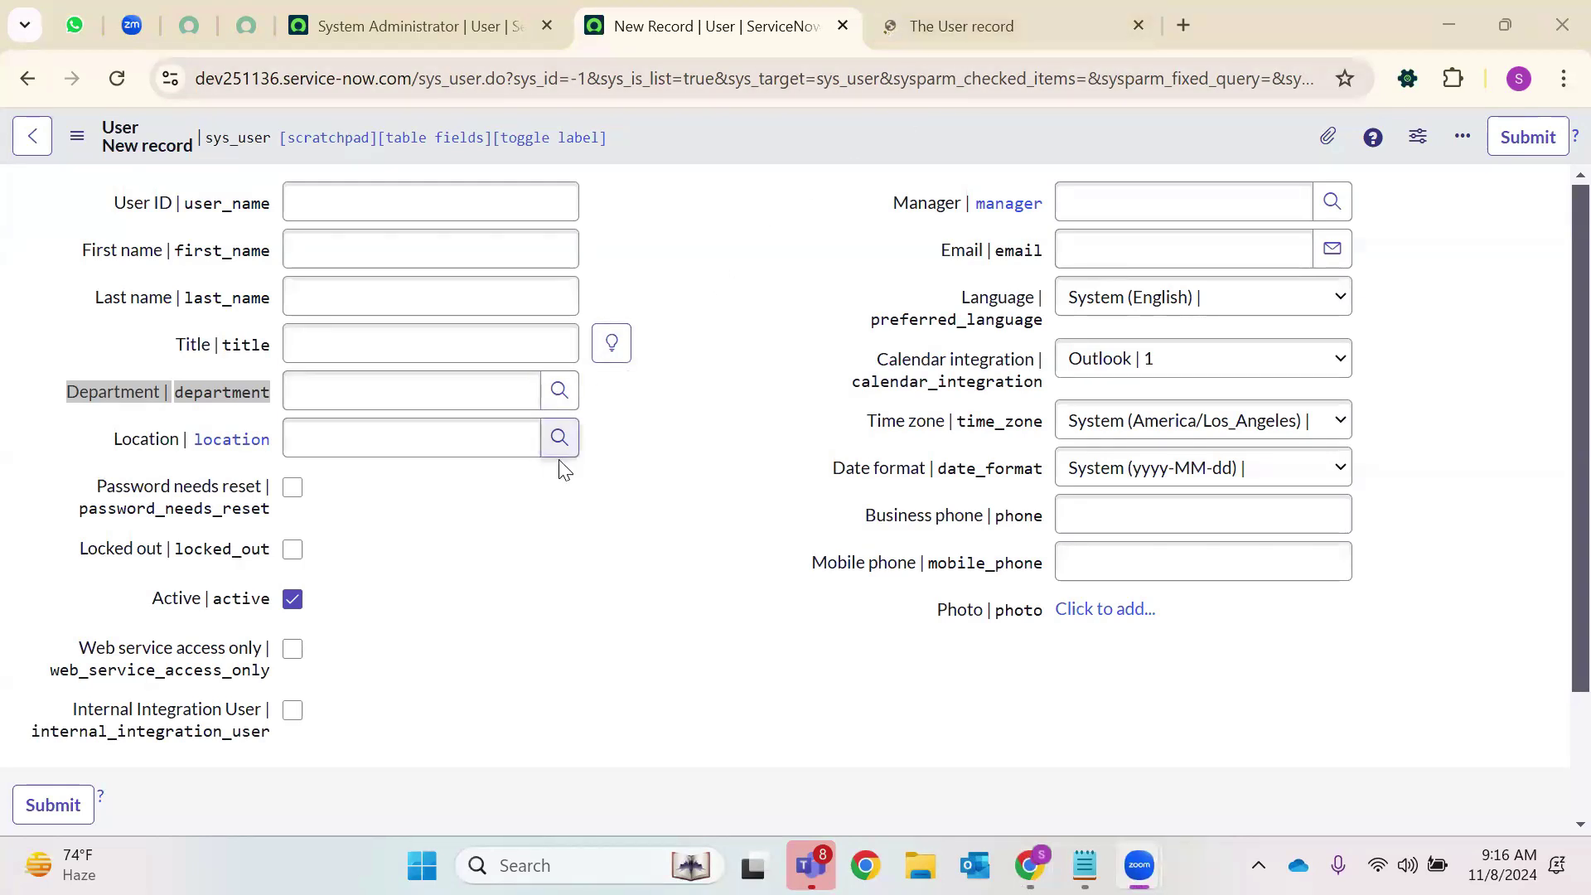
Step: Open the Department lookup popup listing seven departments, Customer Support to Sales, and highlight cmn_department_list in its address
click(567, 388)
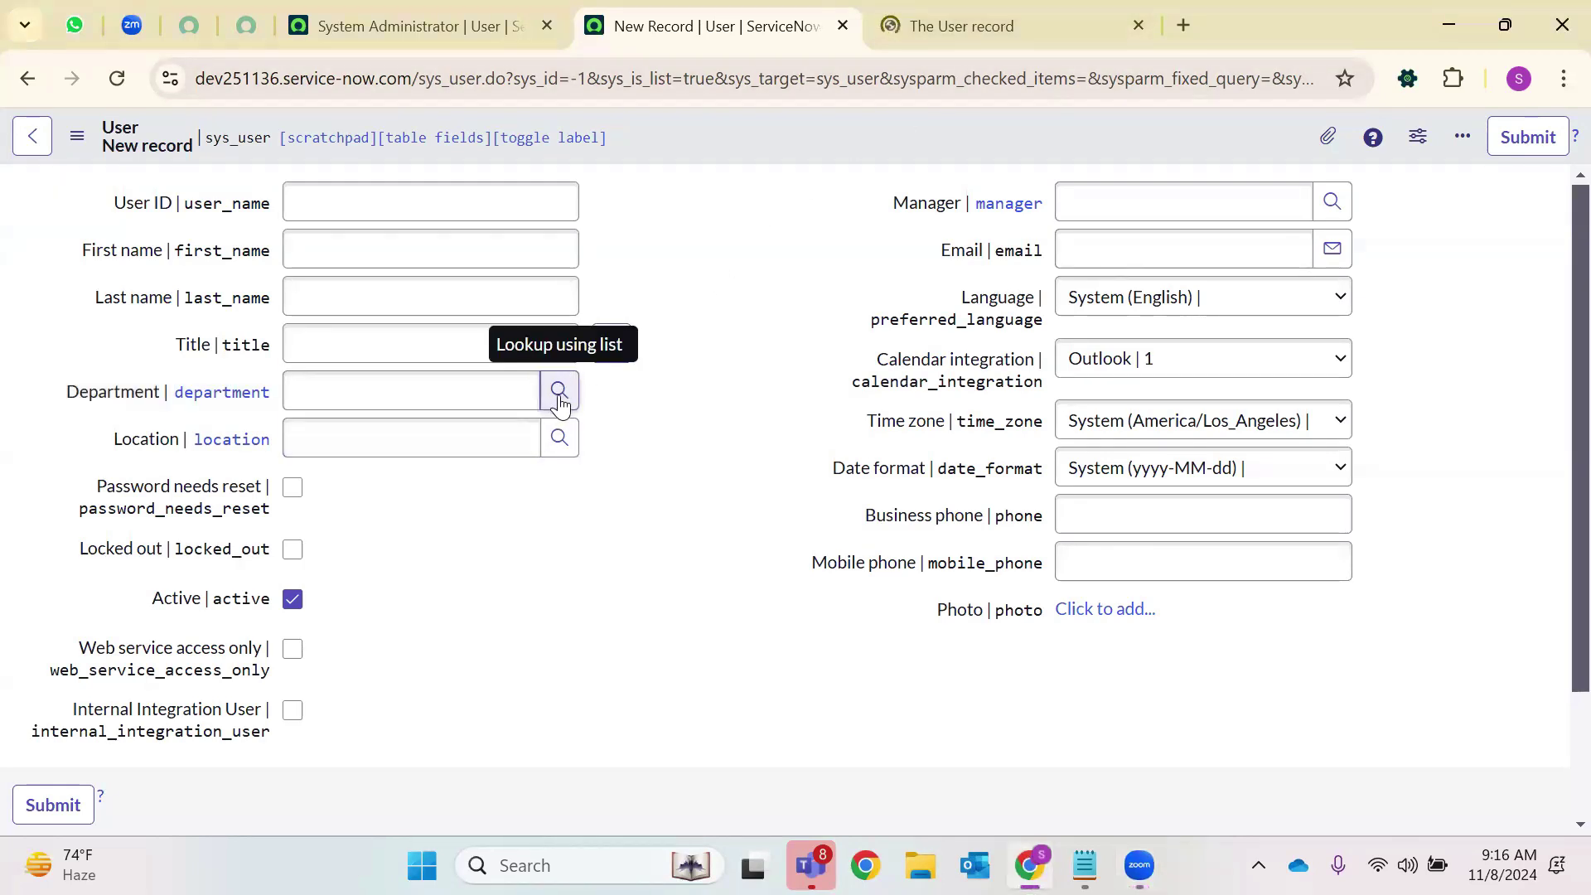
click(572, 403)
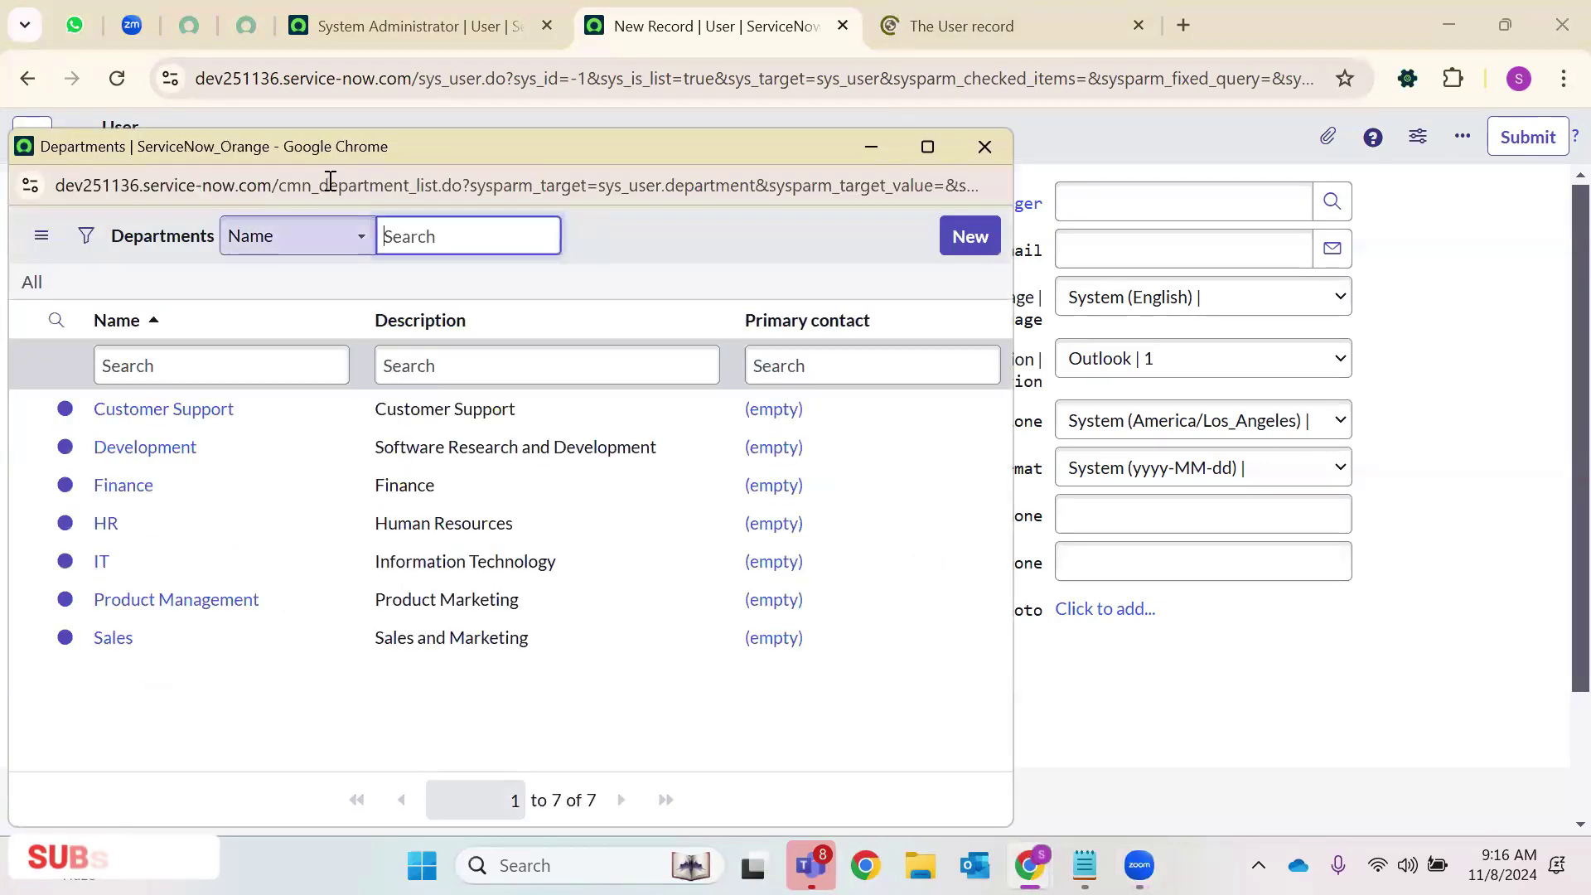
double_click(349, 187)
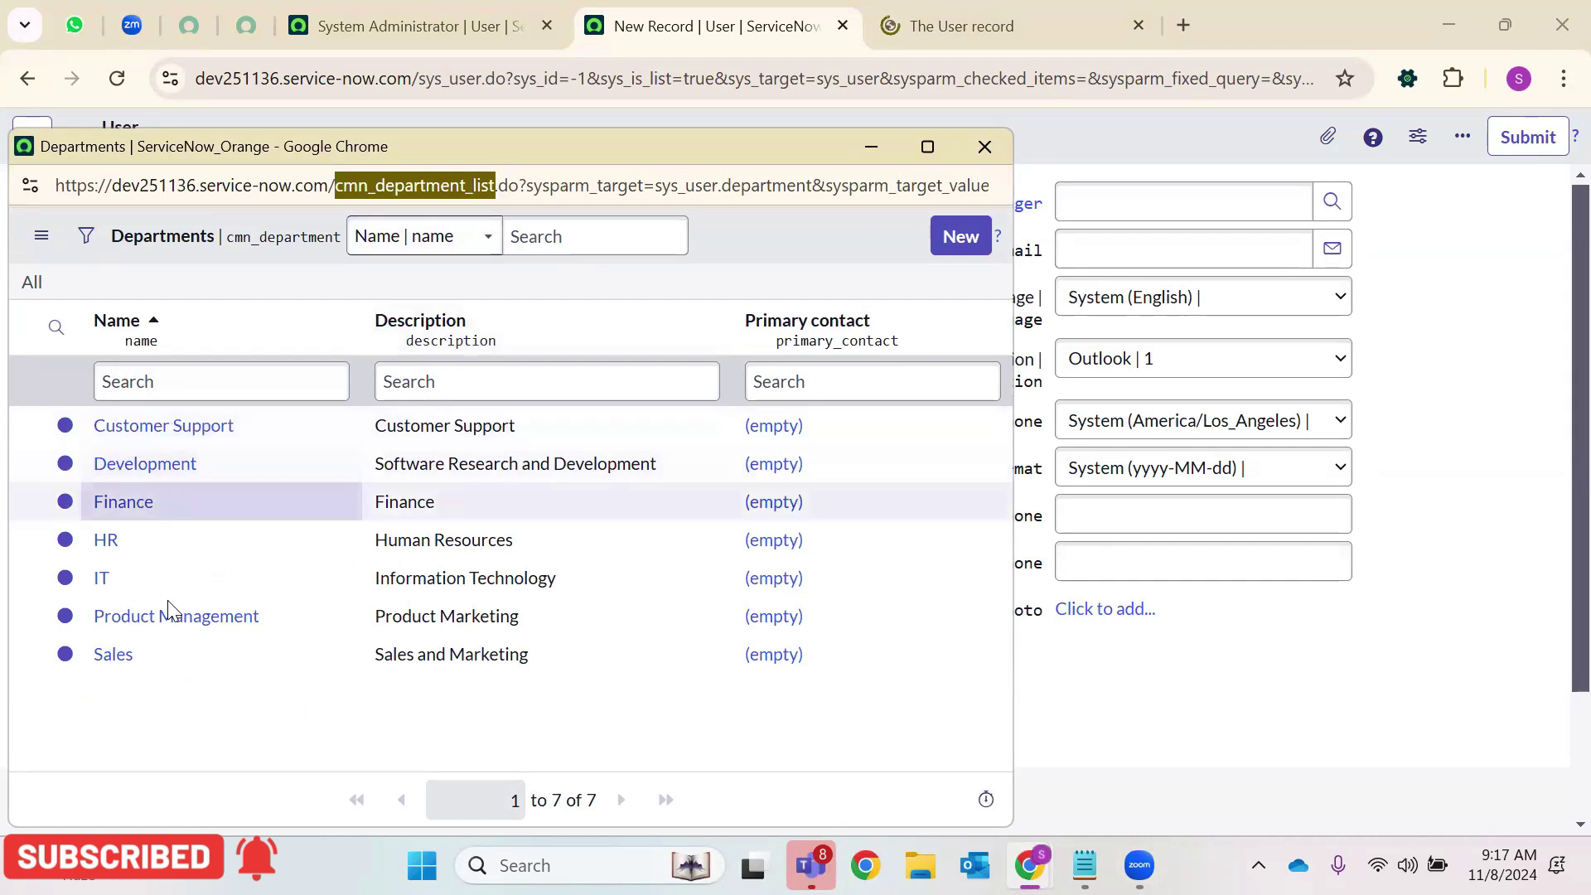
click(99, 580)
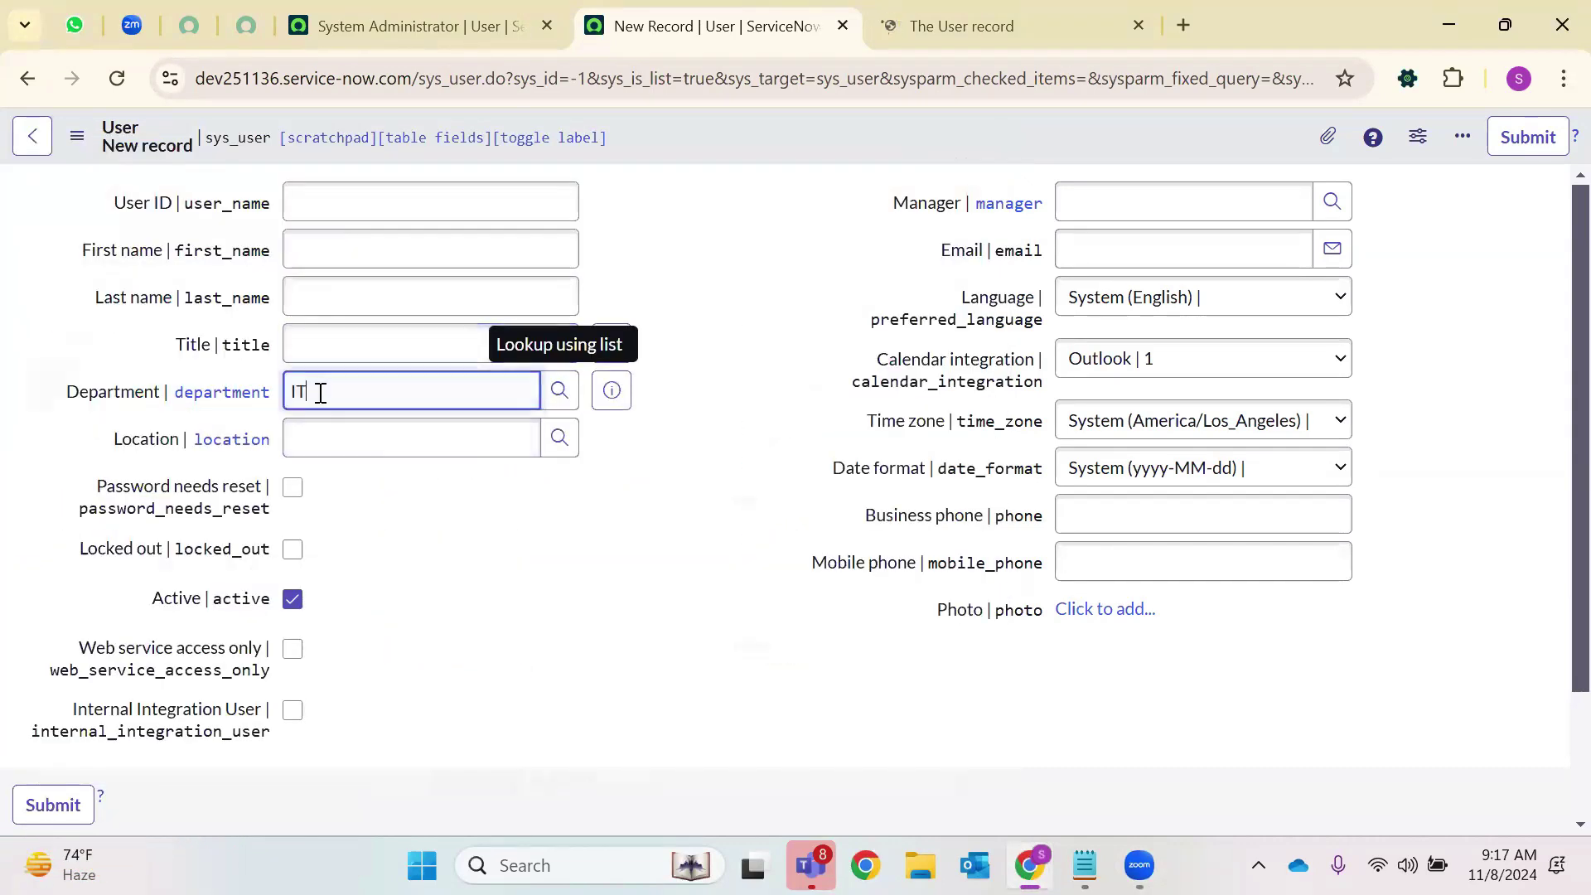
click(610, 393)
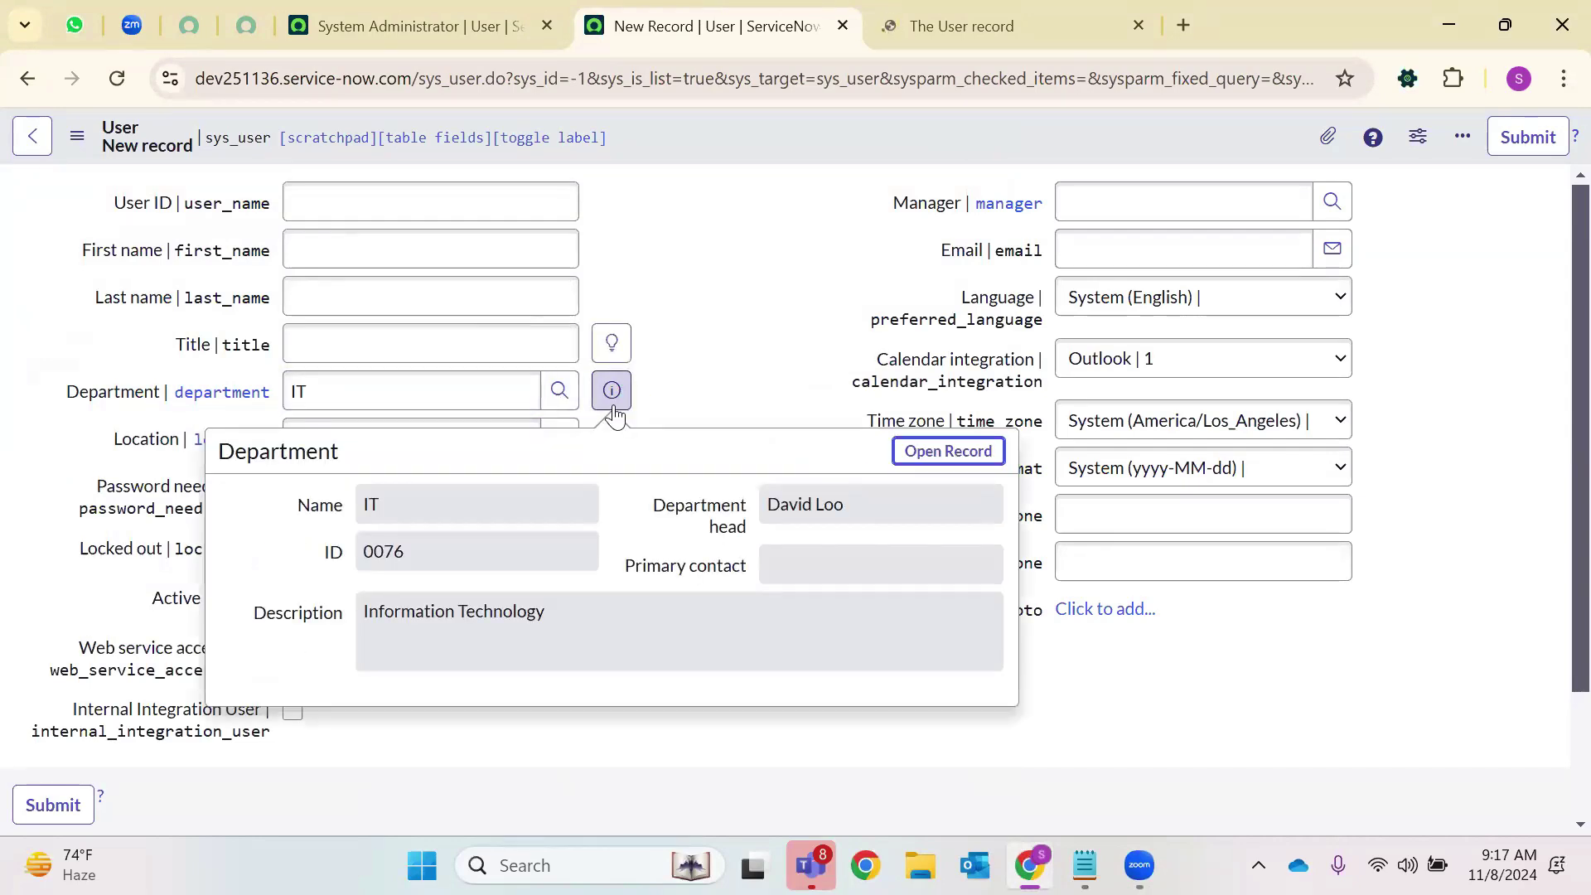
click(411, 496)
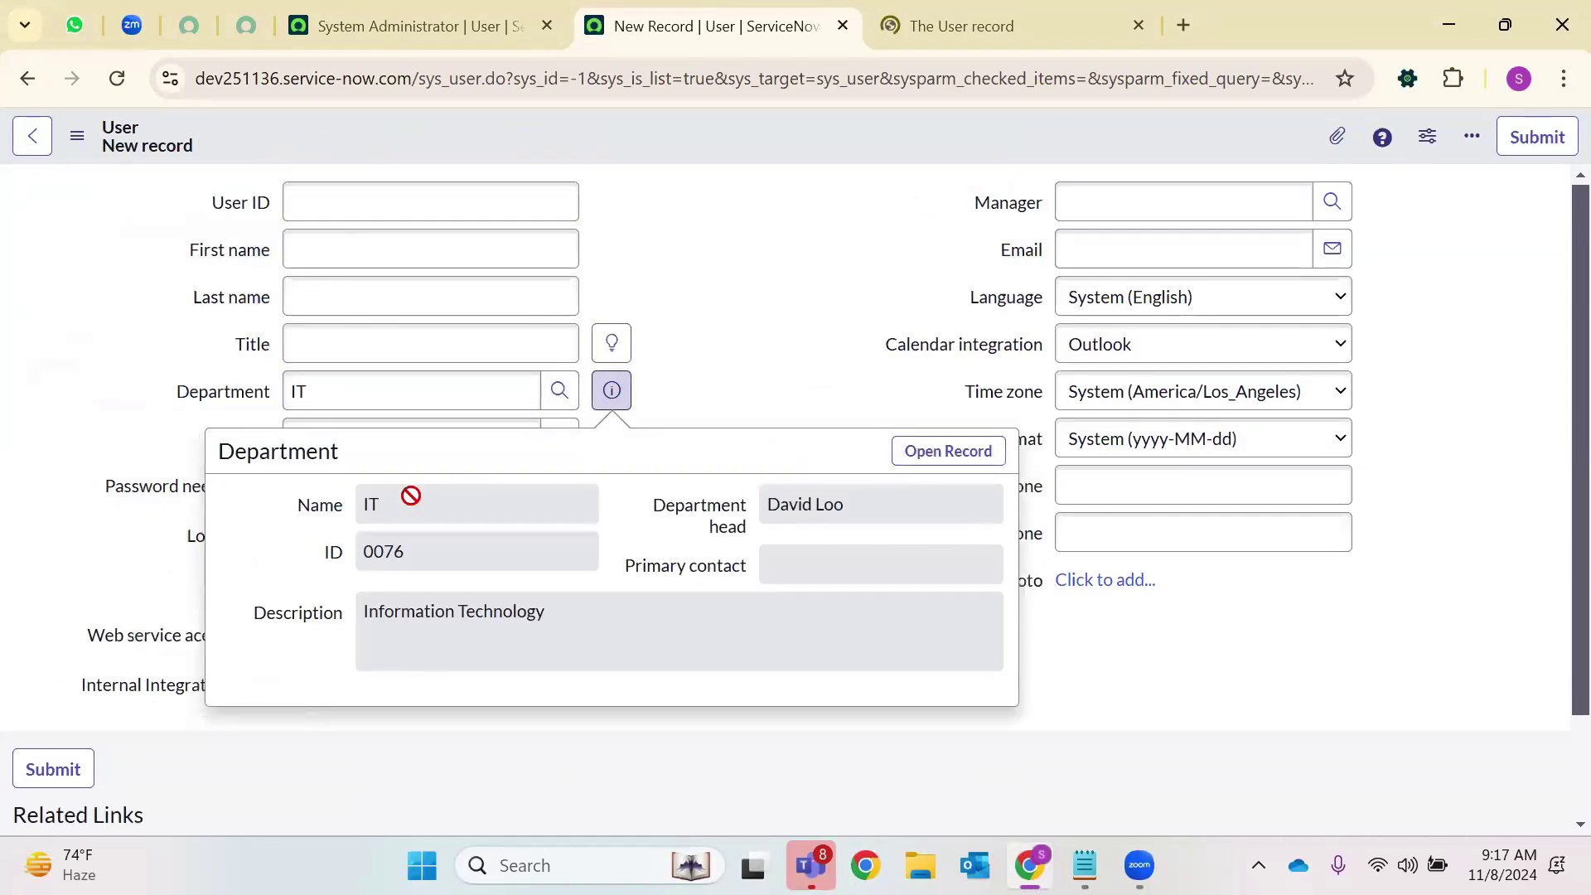
triple_click(828, 507)
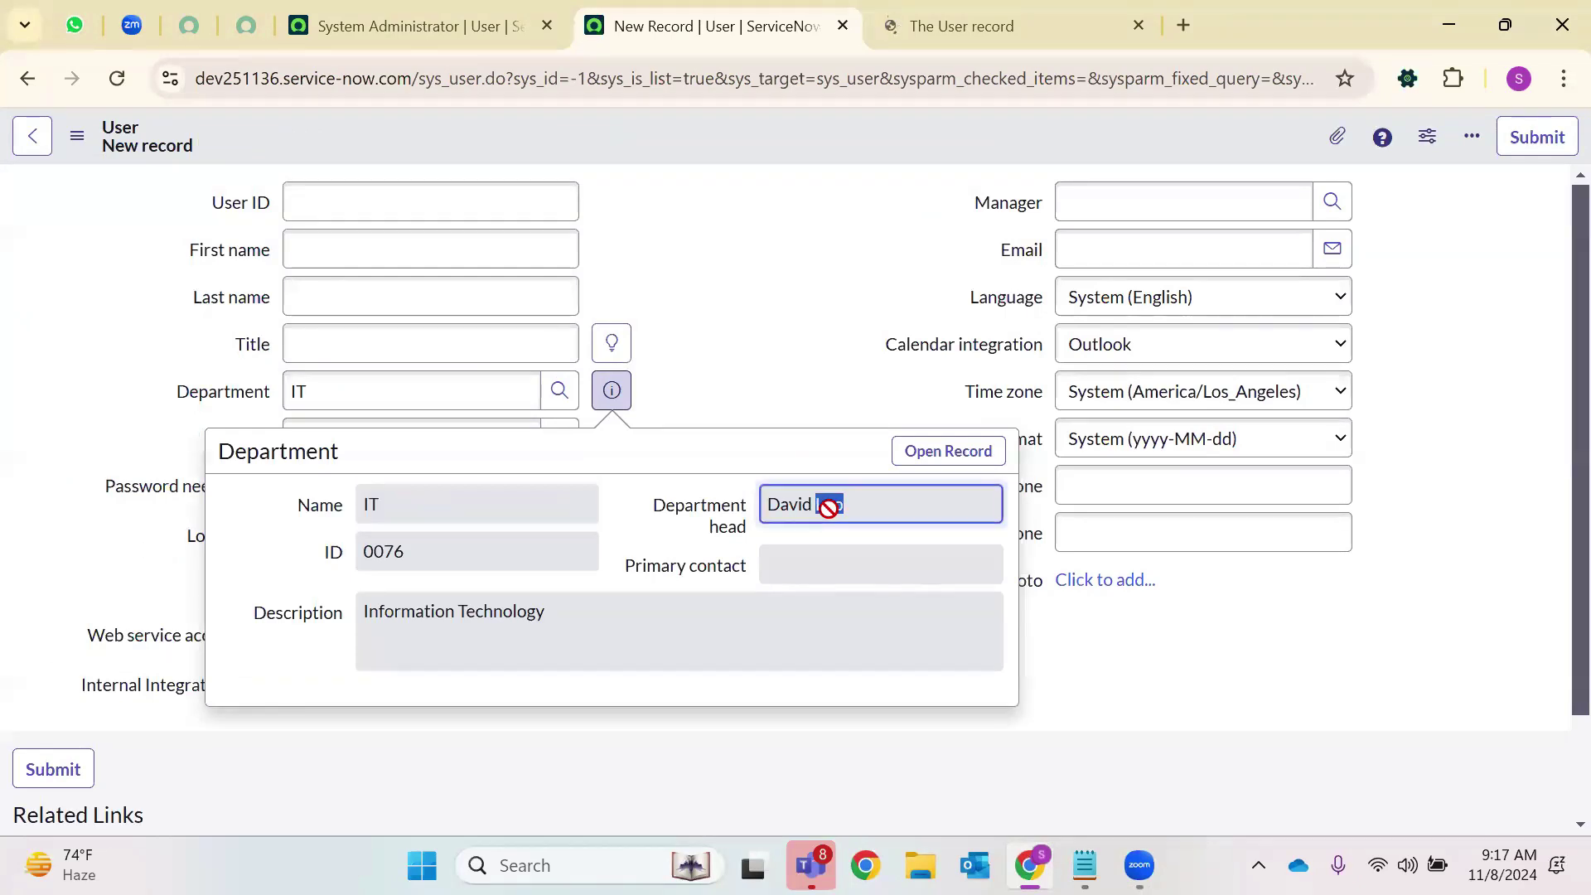
triple_click(401, 553)
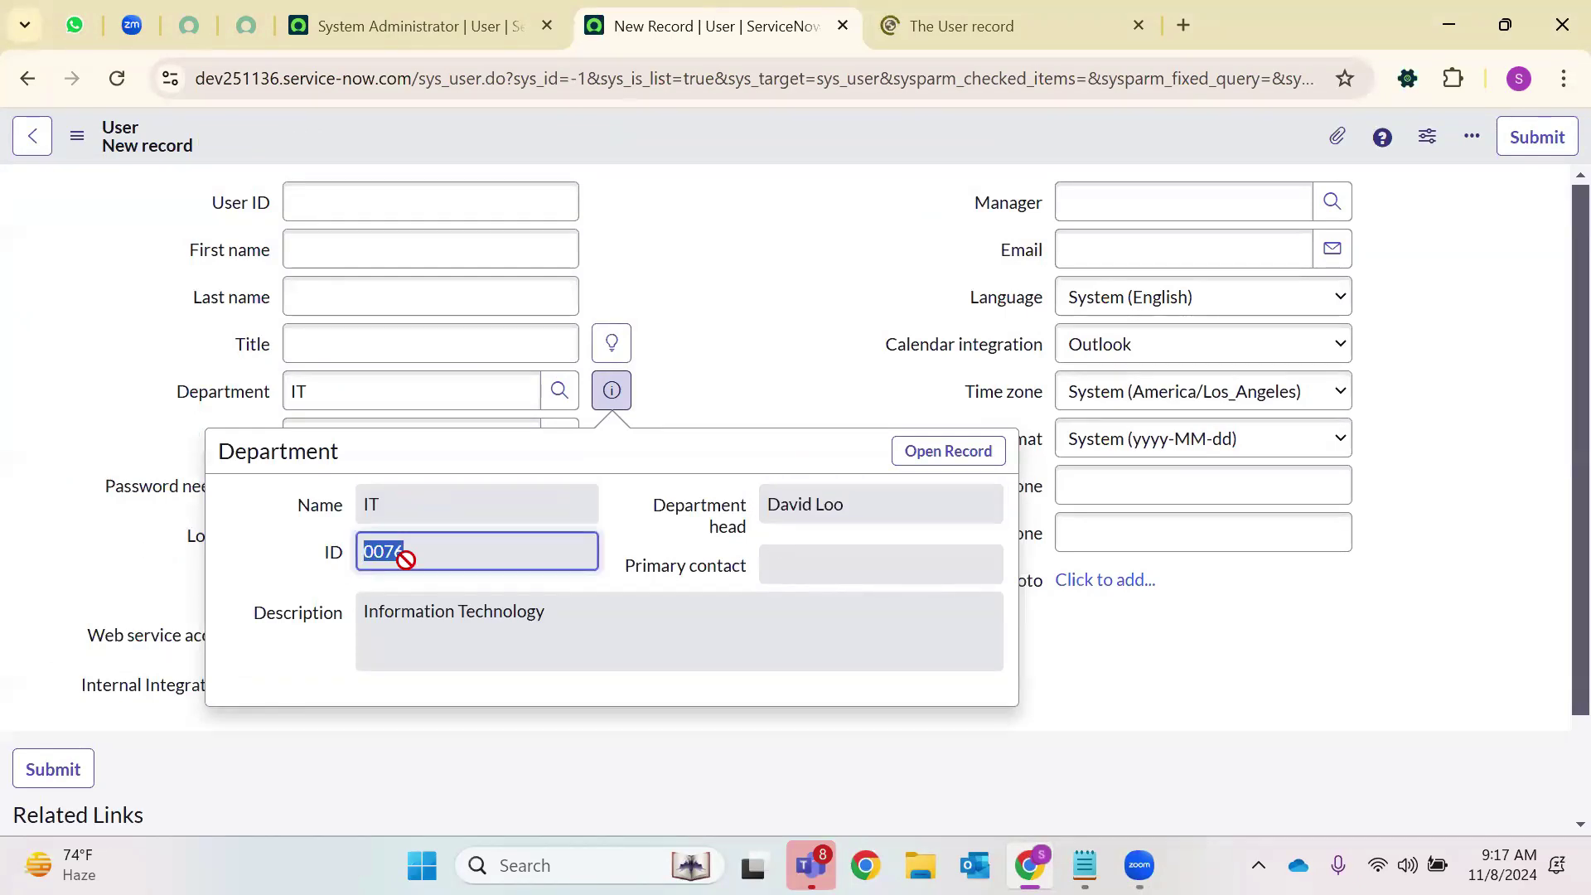
click(796, 568)
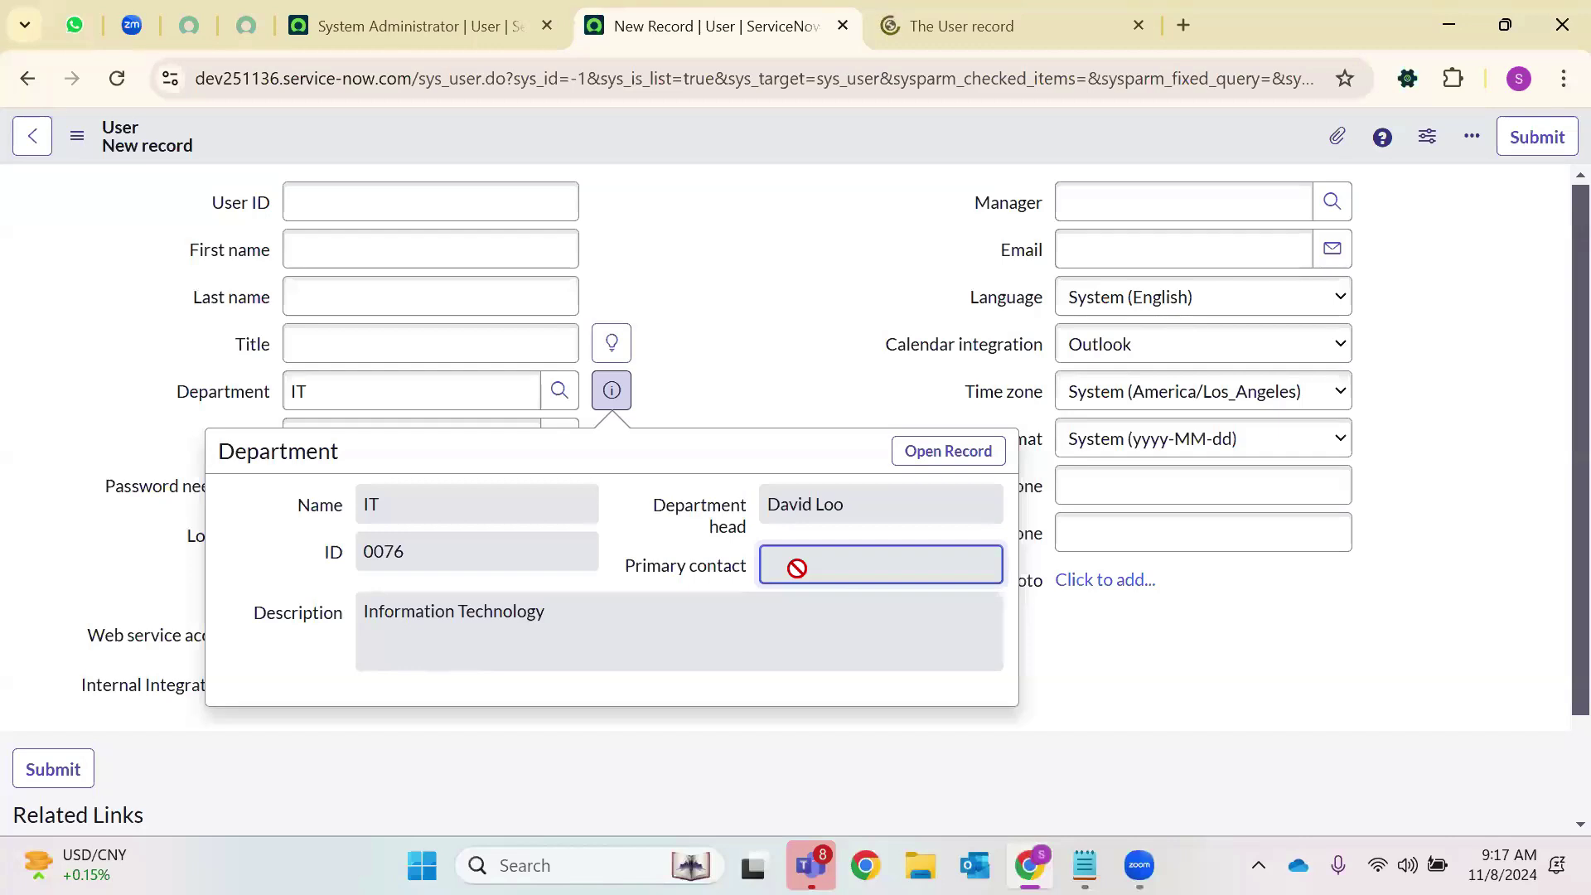
click(448, 630)
double_click(406, 611)
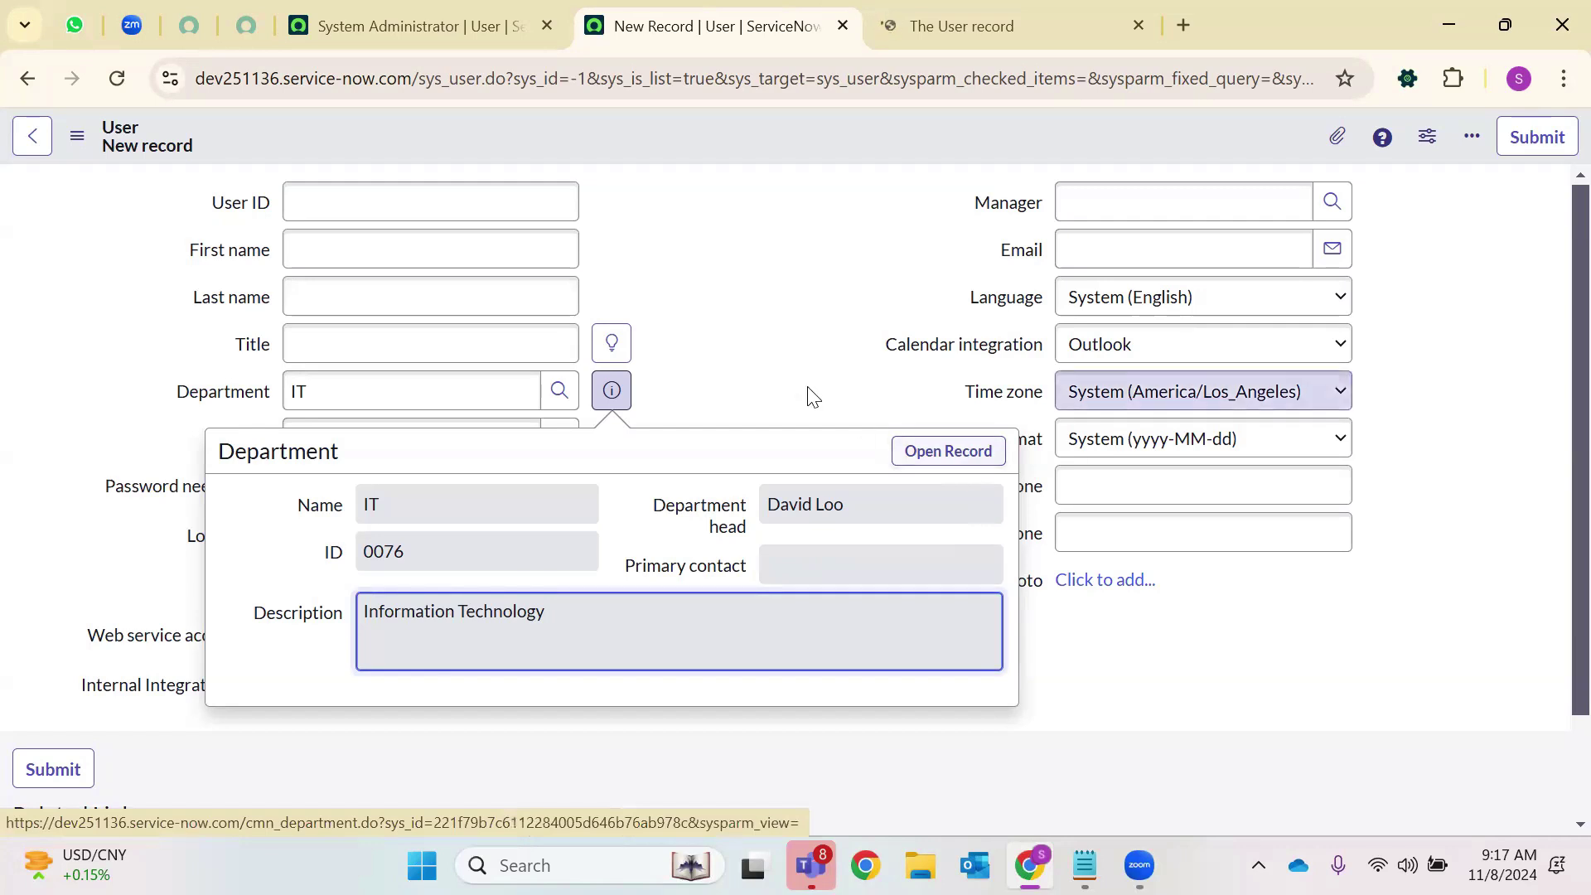
scroll(184, 367, down, 2)
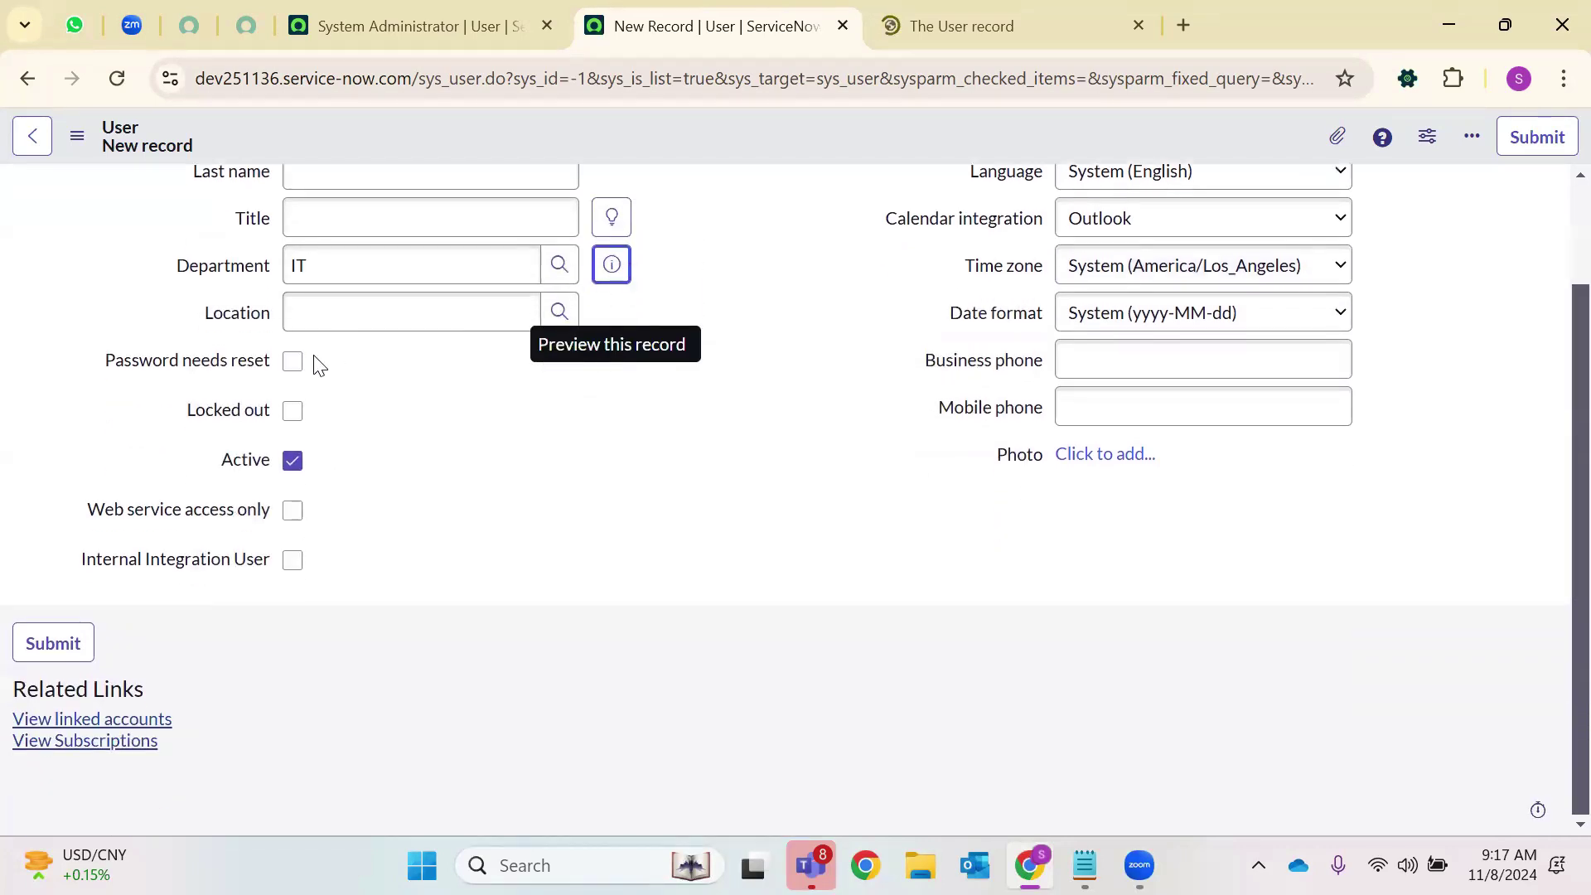
scroll(744, 340, up, 2)
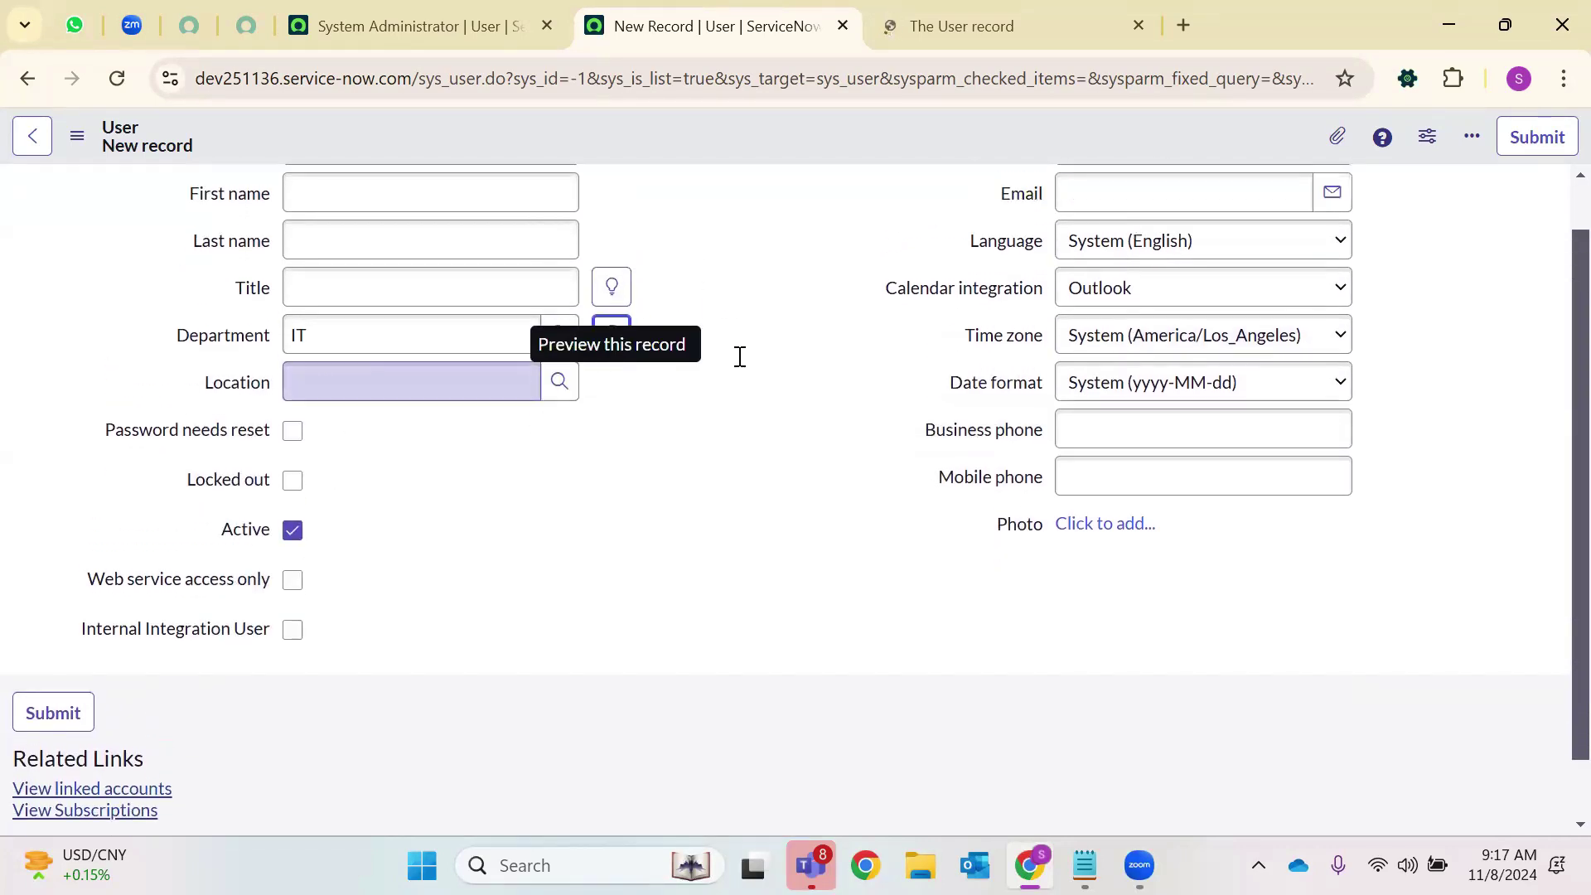
click(564, 435)
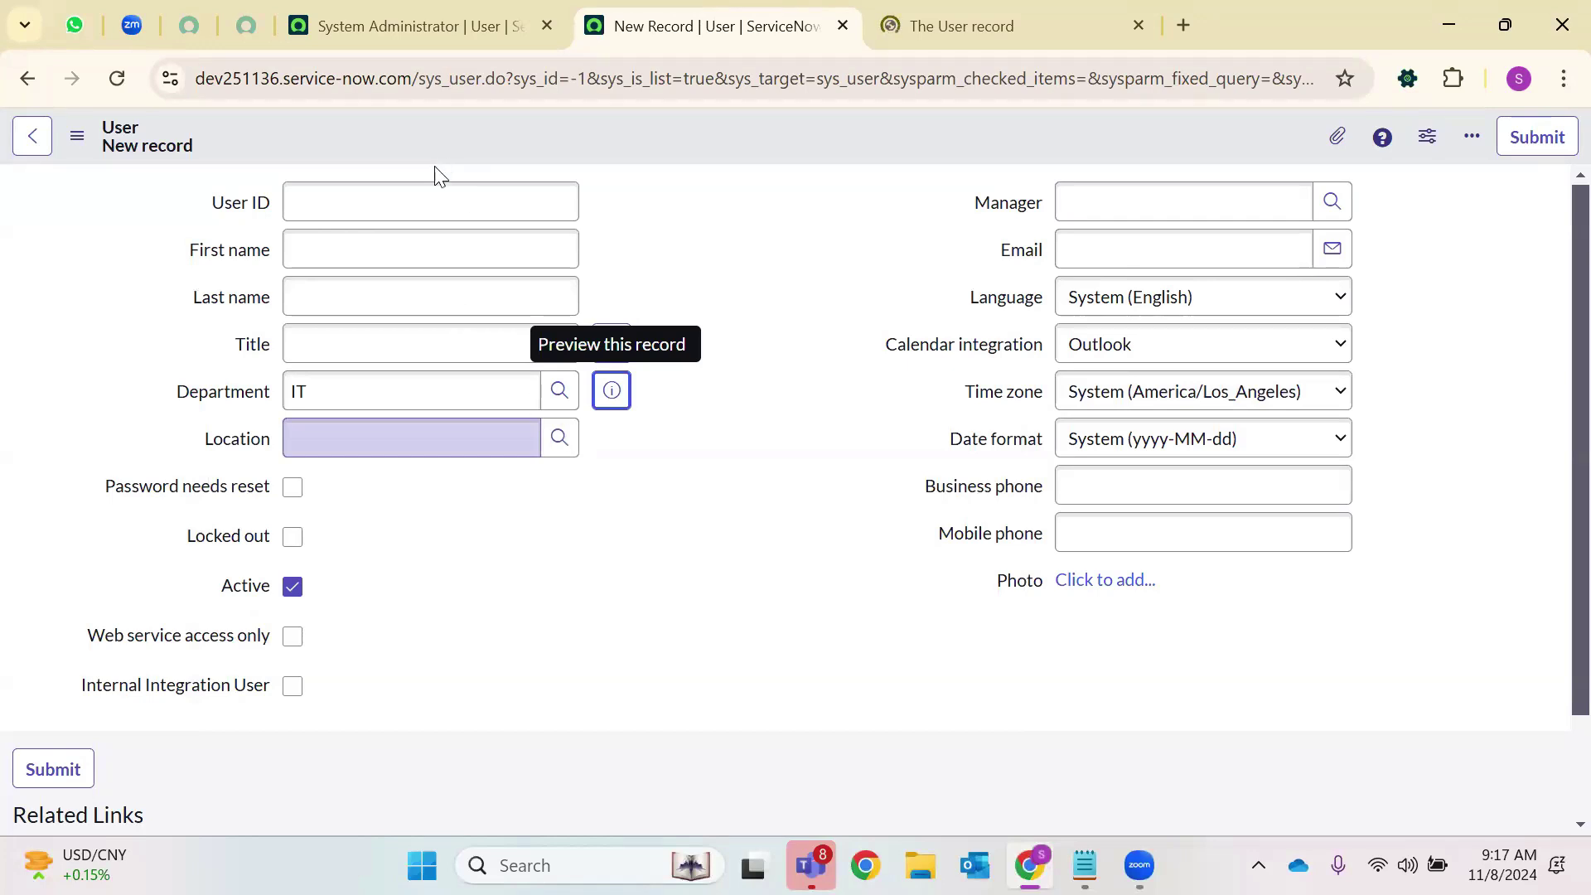
click(558, 440)
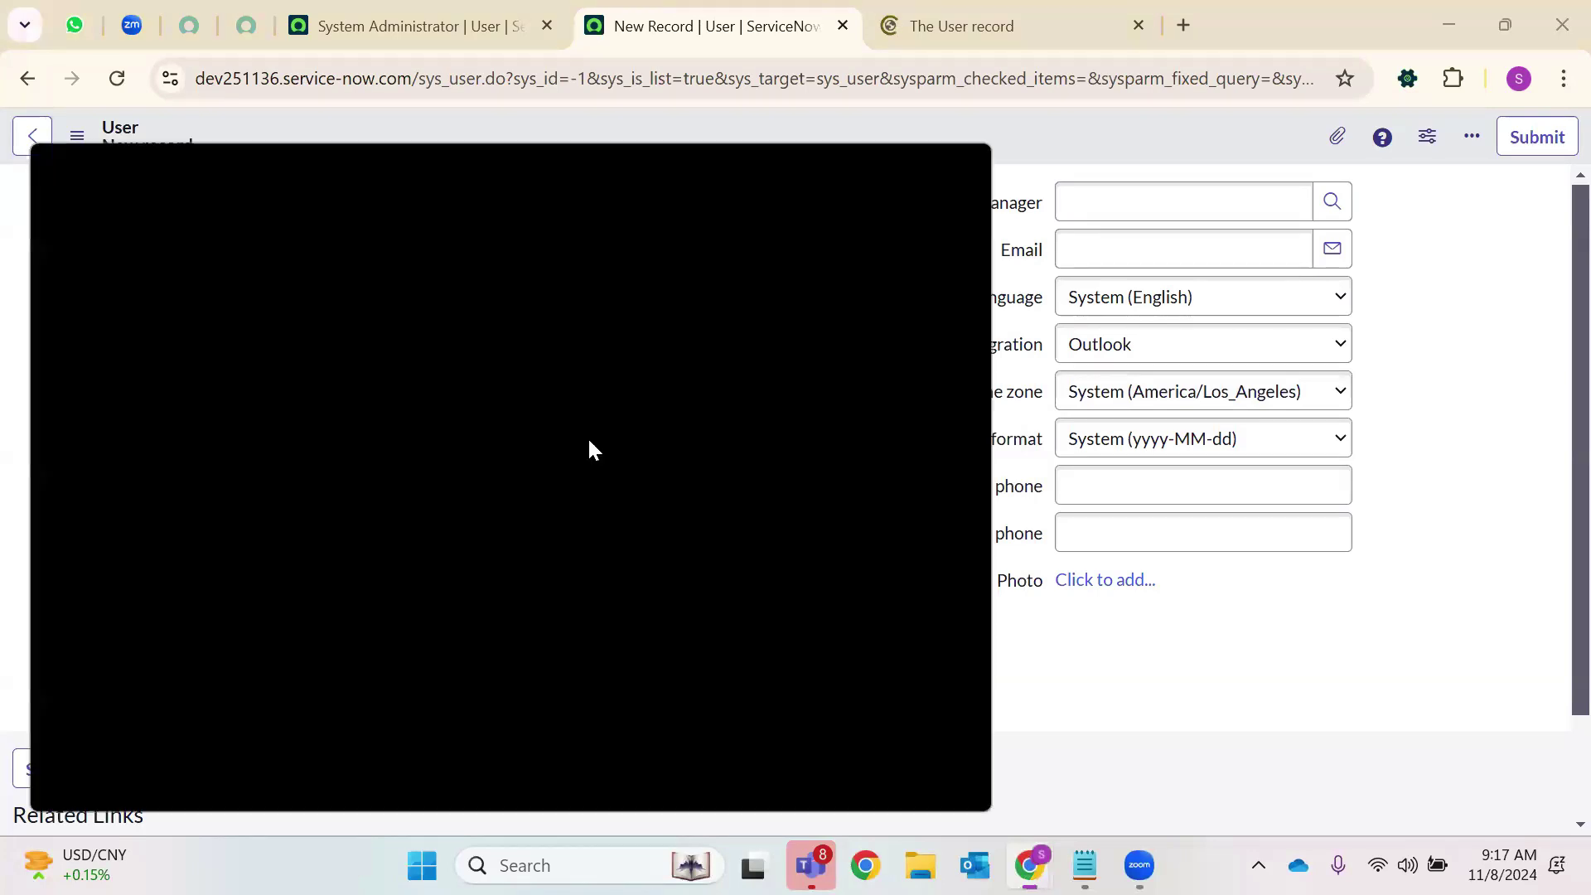
double_click(344, 183)
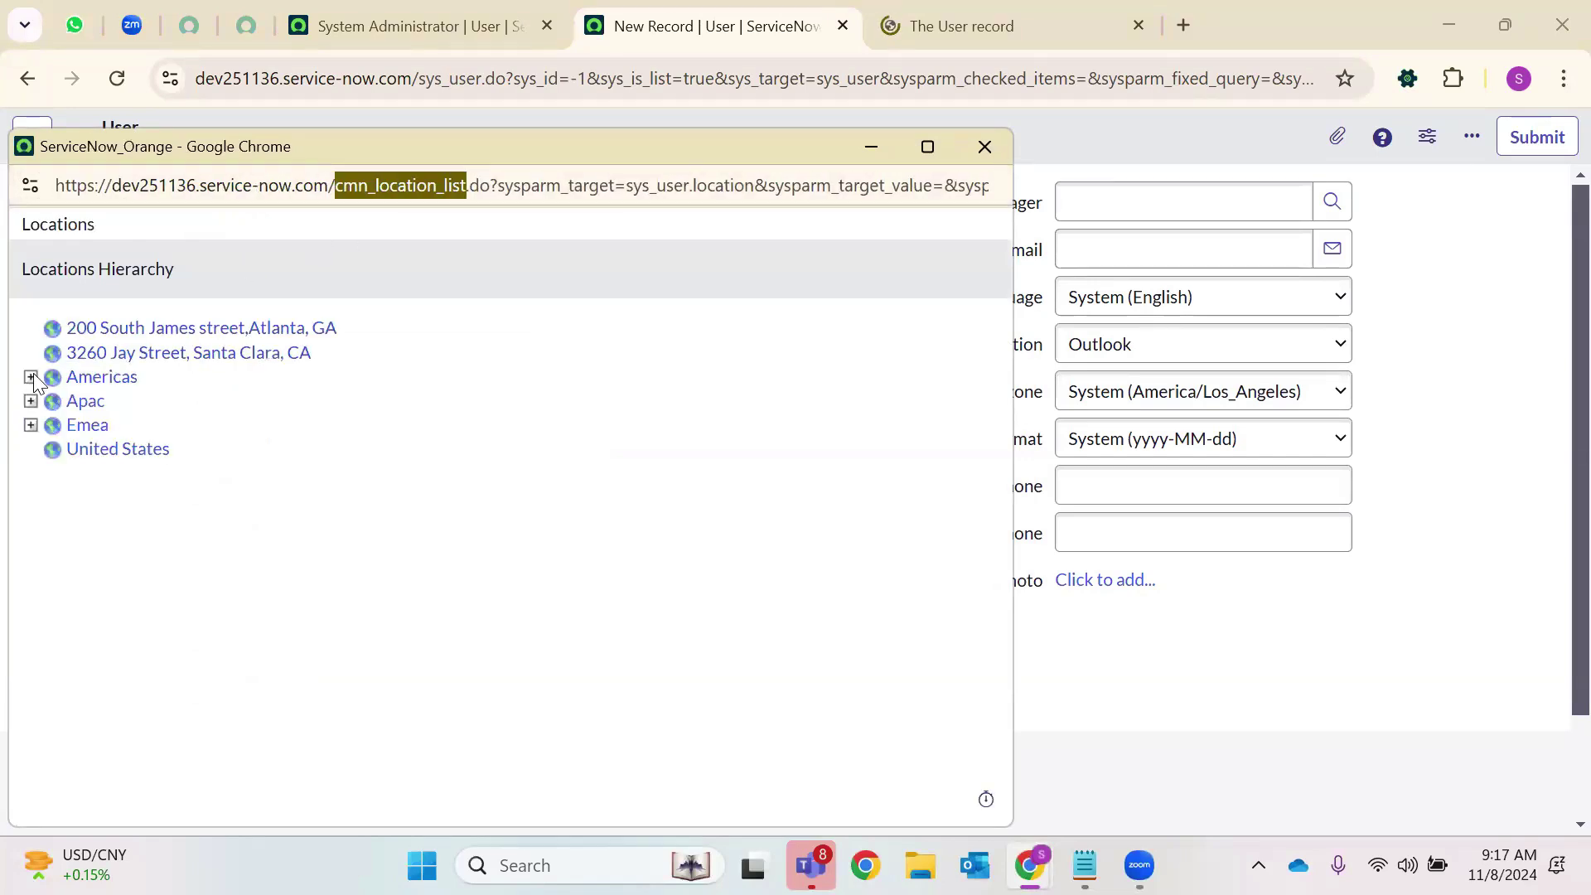
click(40, 401)
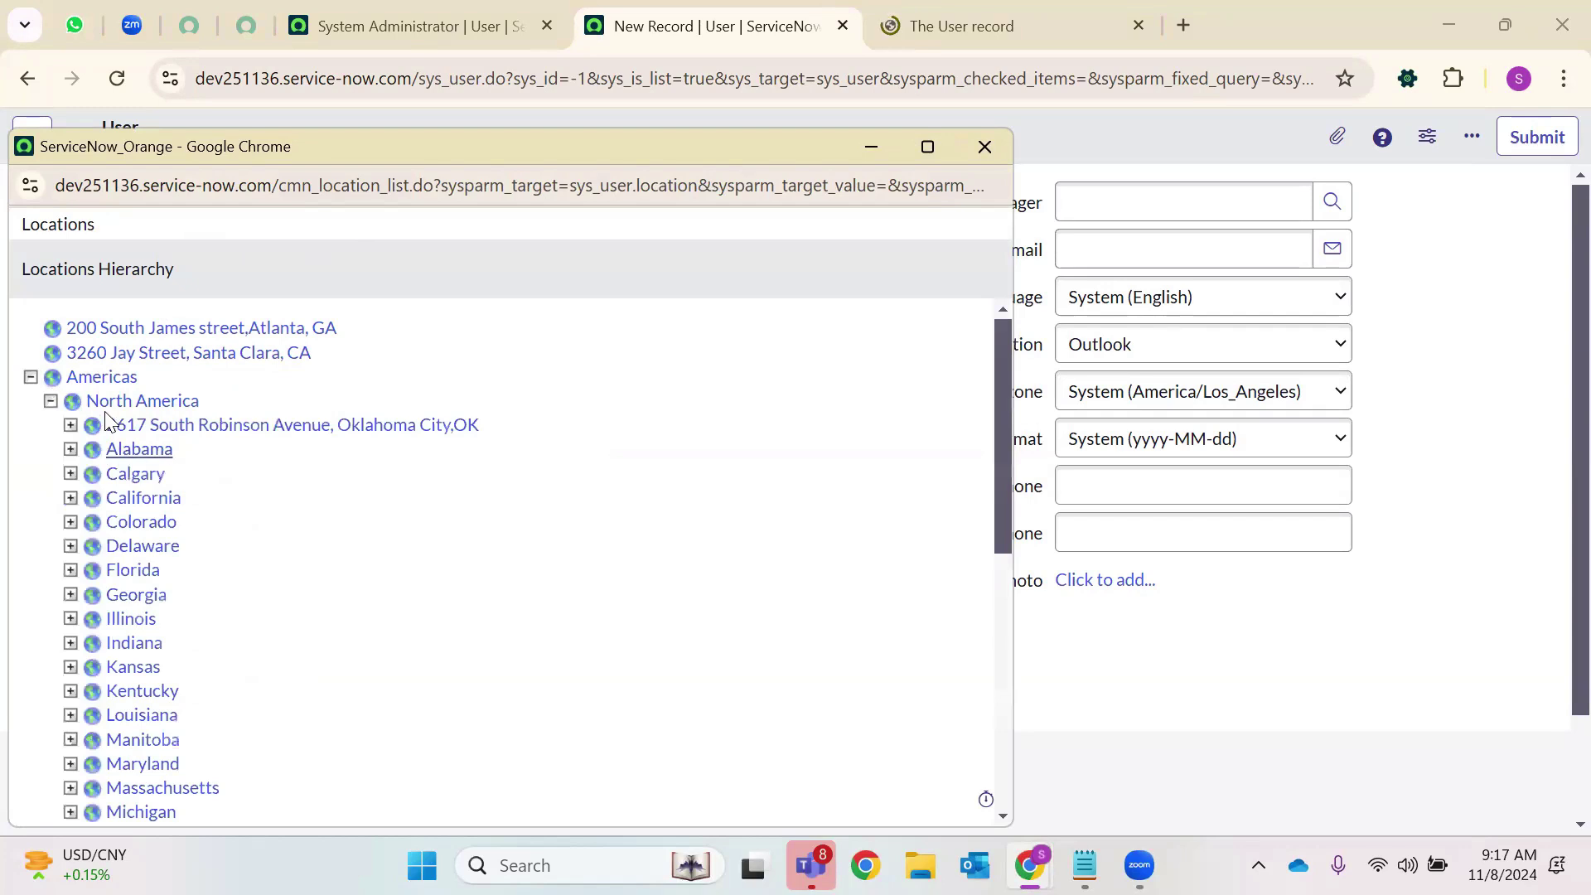
scroll(129, 472, down, 4)
scroll(129, 481, down, 3)
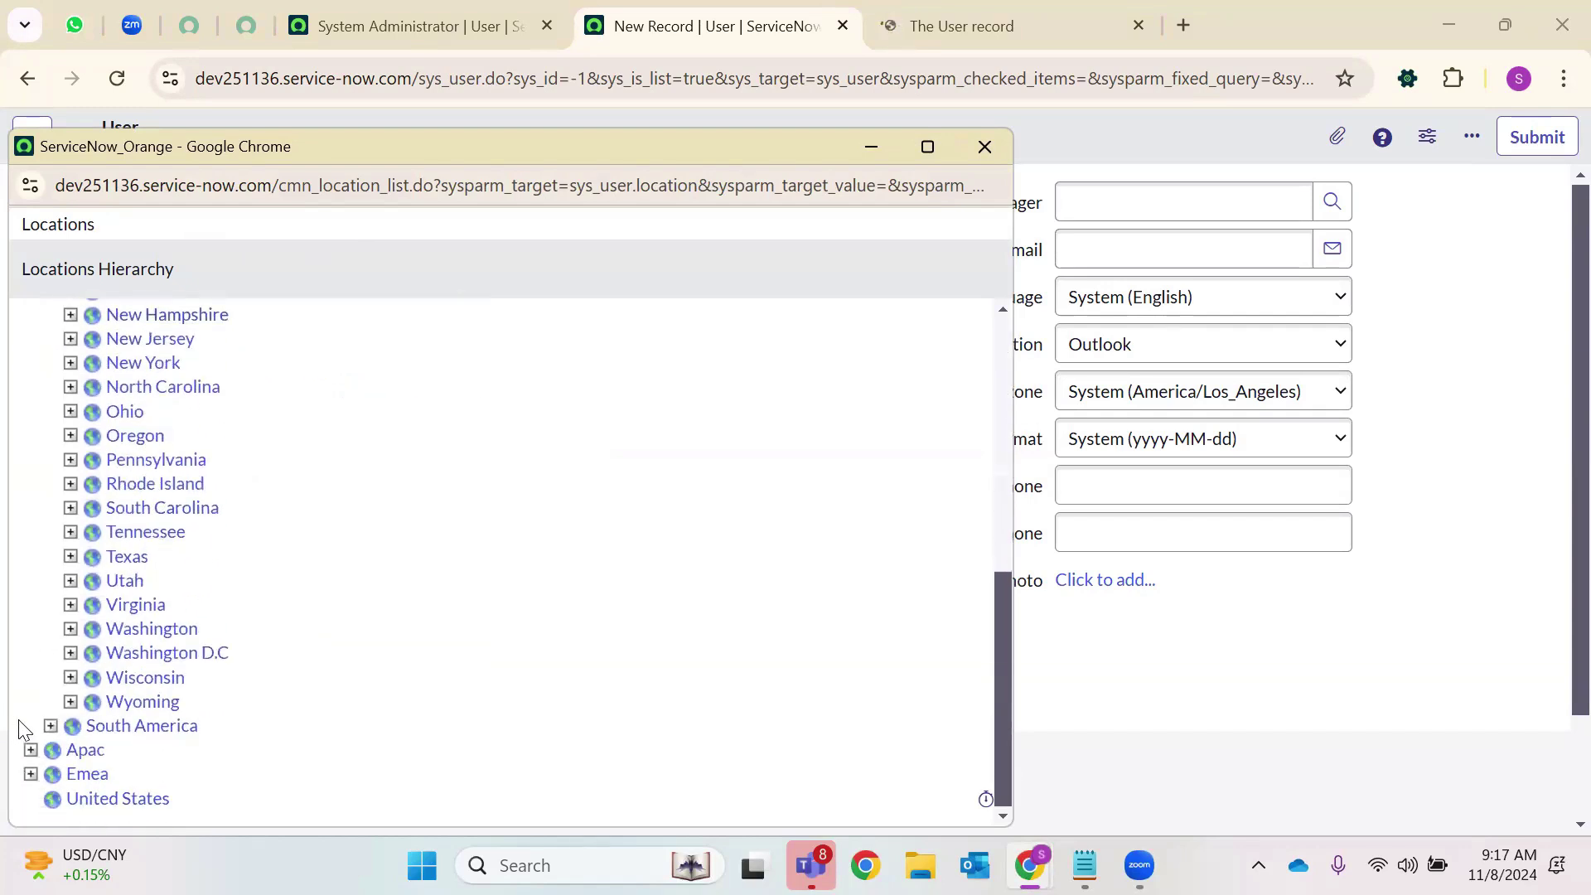
click(50, 726)
scroll(284, 512, down, 1)
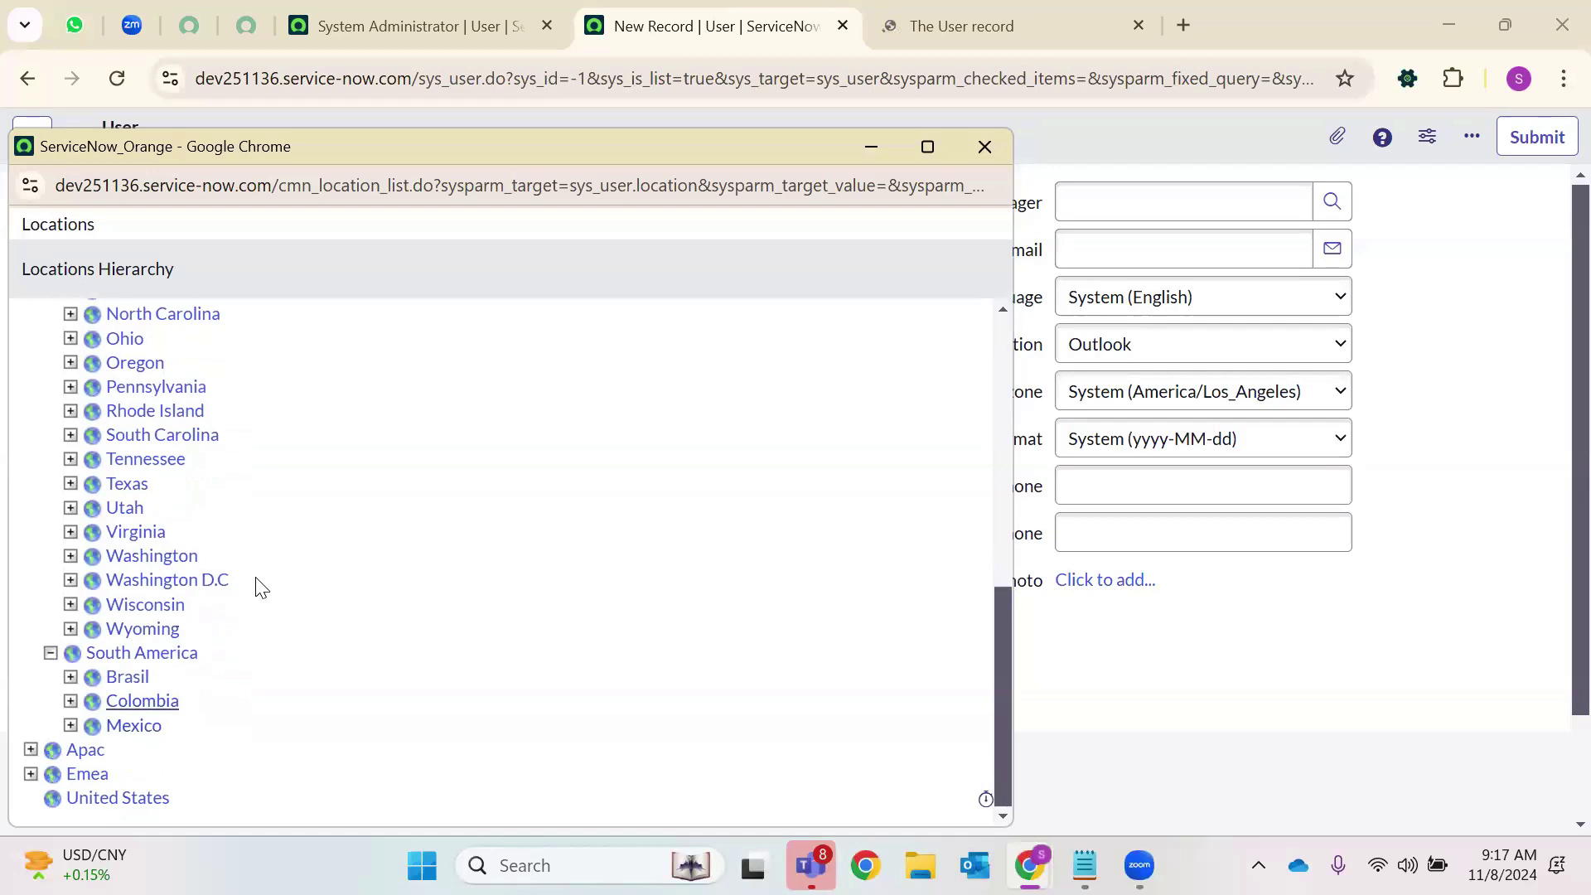
scroll(248, 580, up, 4)
scroll(273, 574, up, 5)
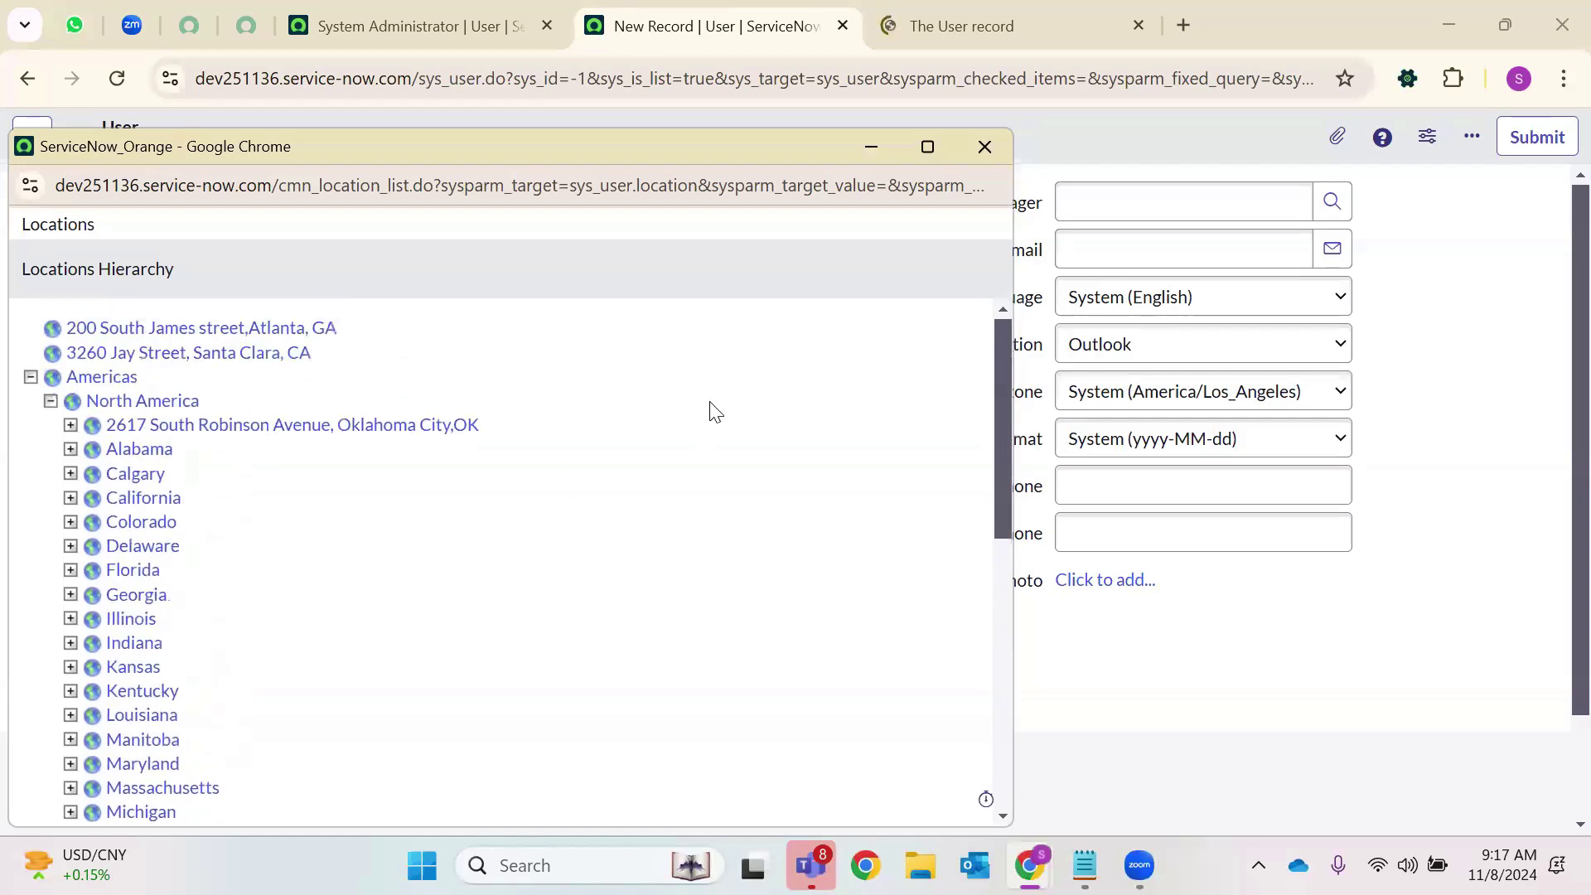
click(981, 156)
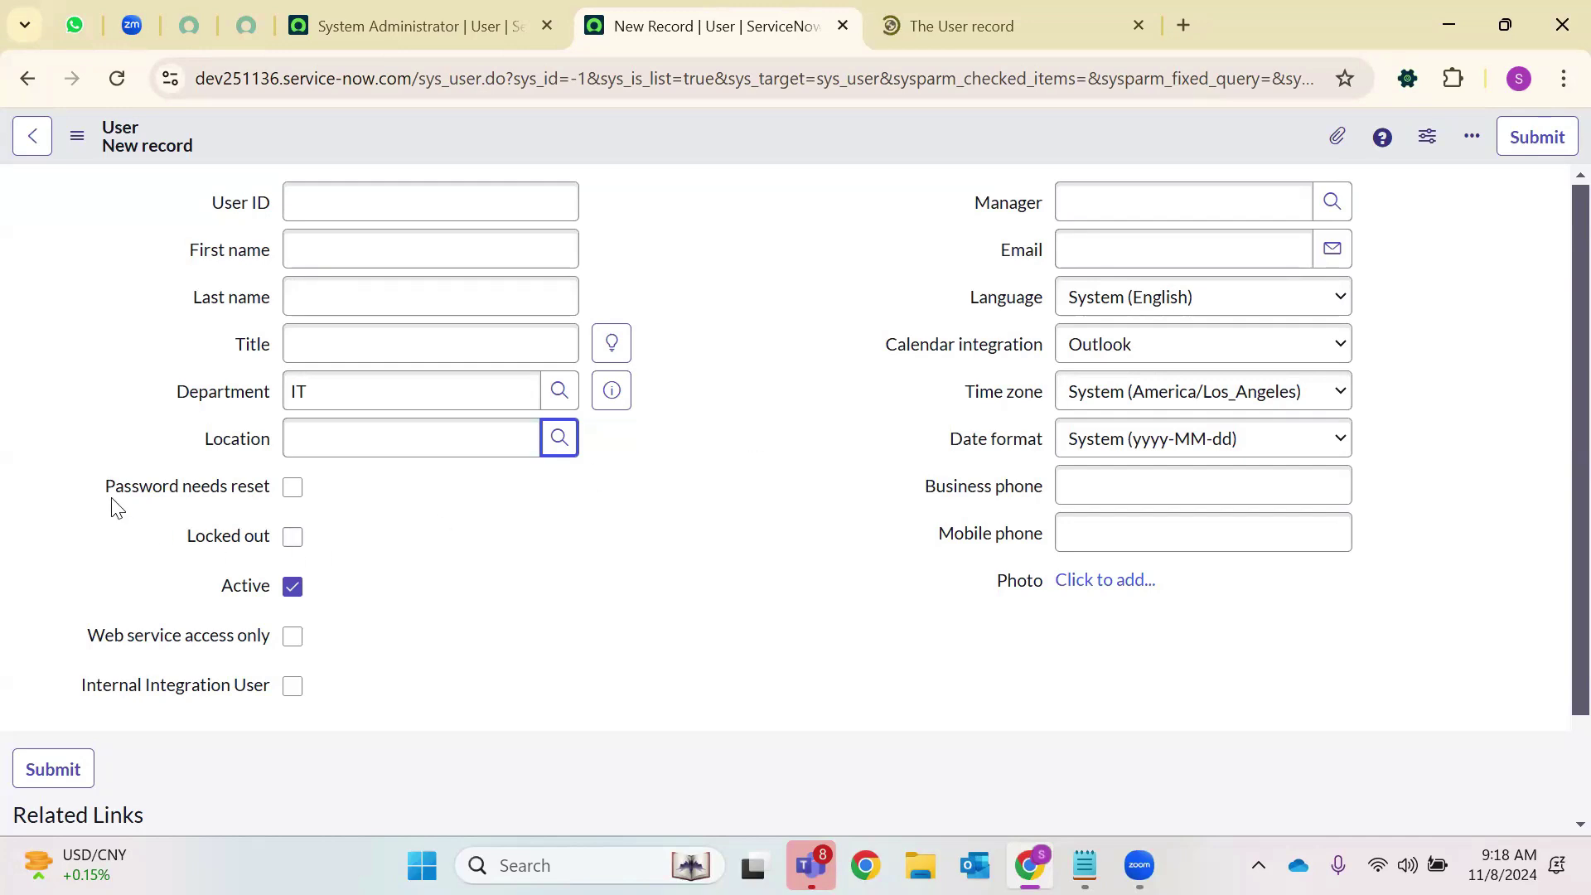
drag(113, 494, 390, 497)
click(390, 497)
click(303, 187)
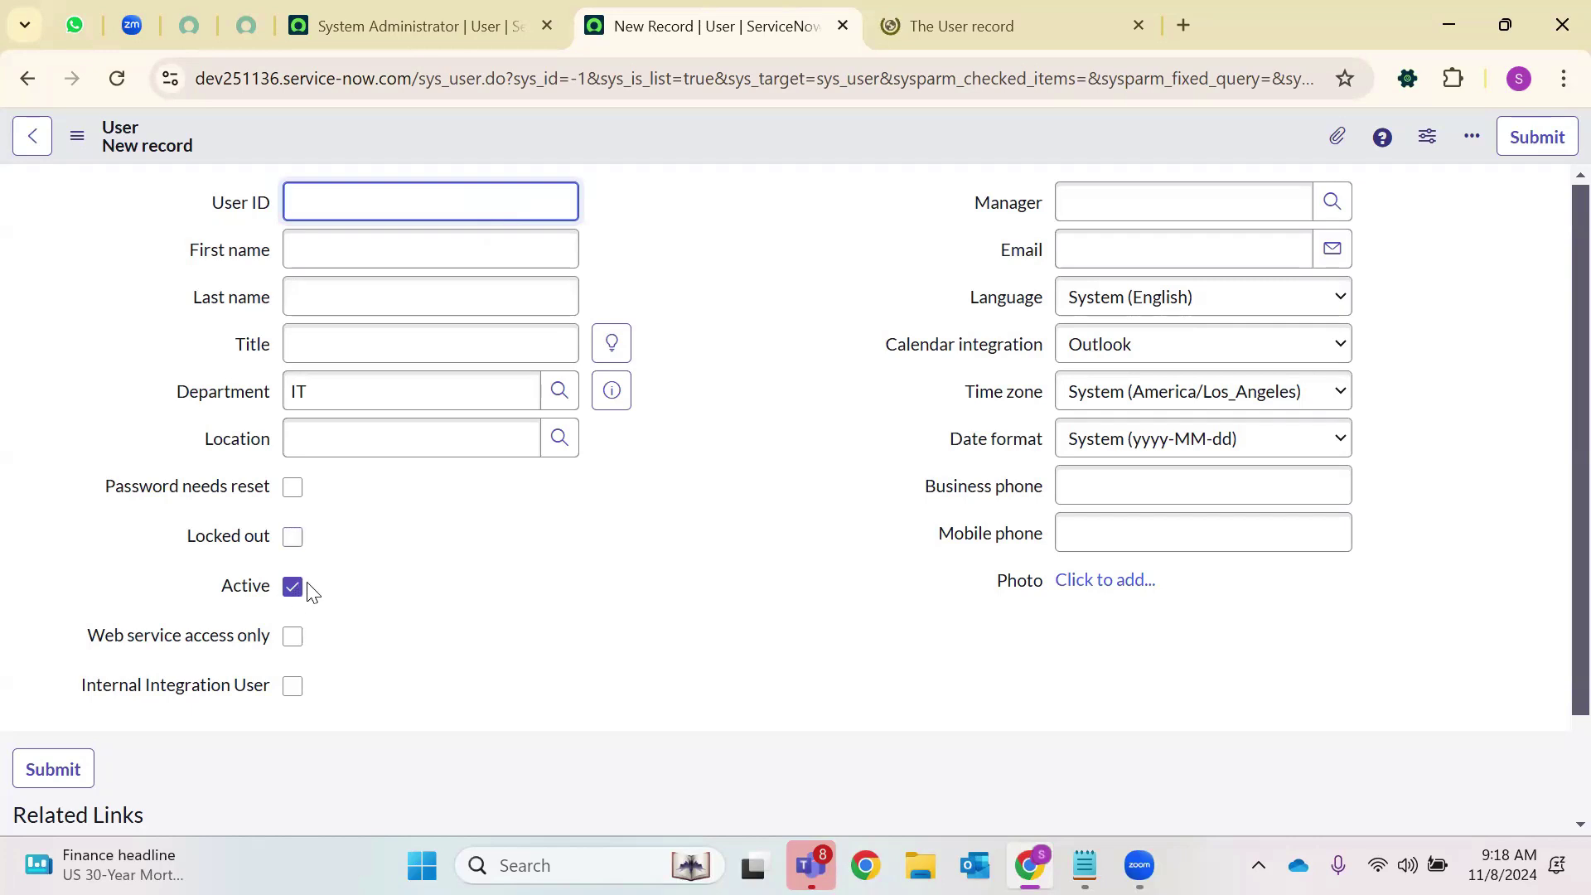
mouse_move(322, 585)
mouse_down()
mouse_move(207, 579)
mouse_move(292, 586)
mouse_up()
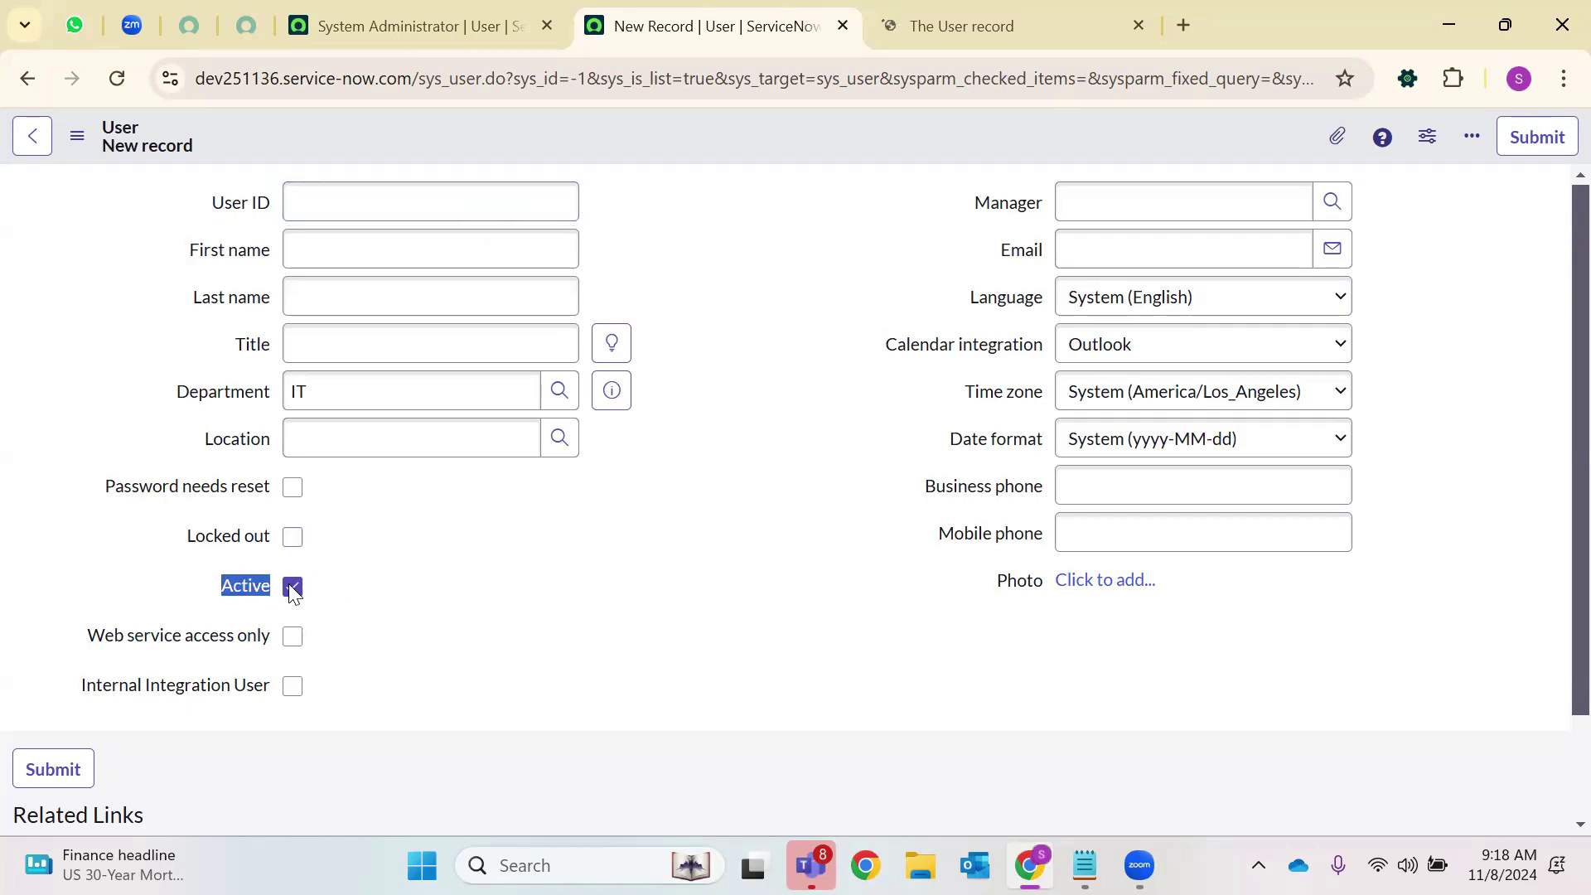
click(375, 602)
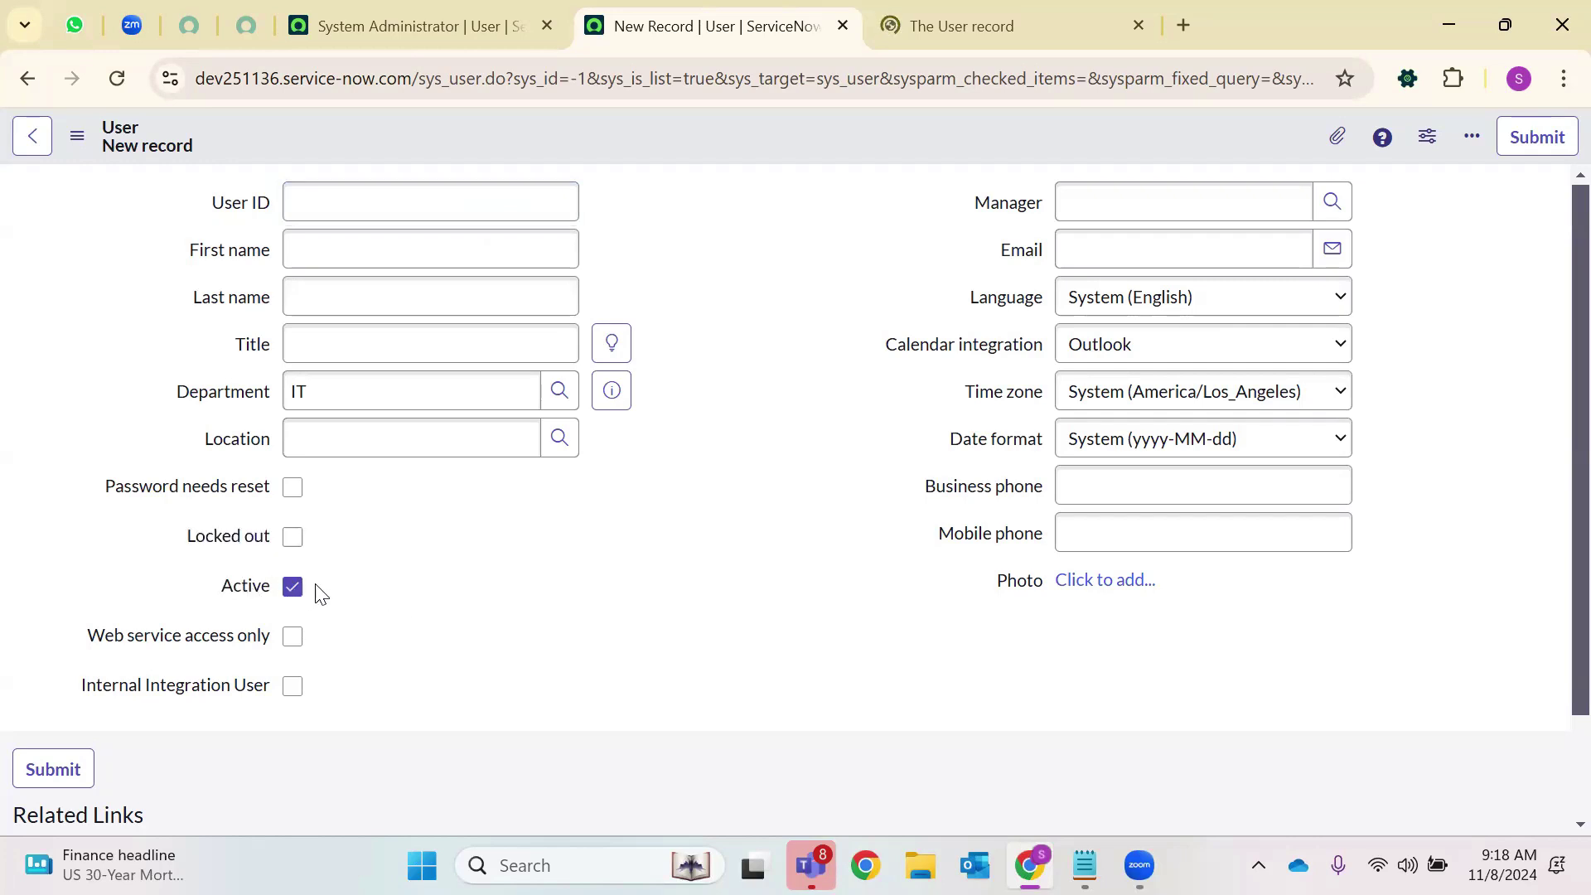
click(294, 589)
click(295, 589)
mouse_move(178, 643)
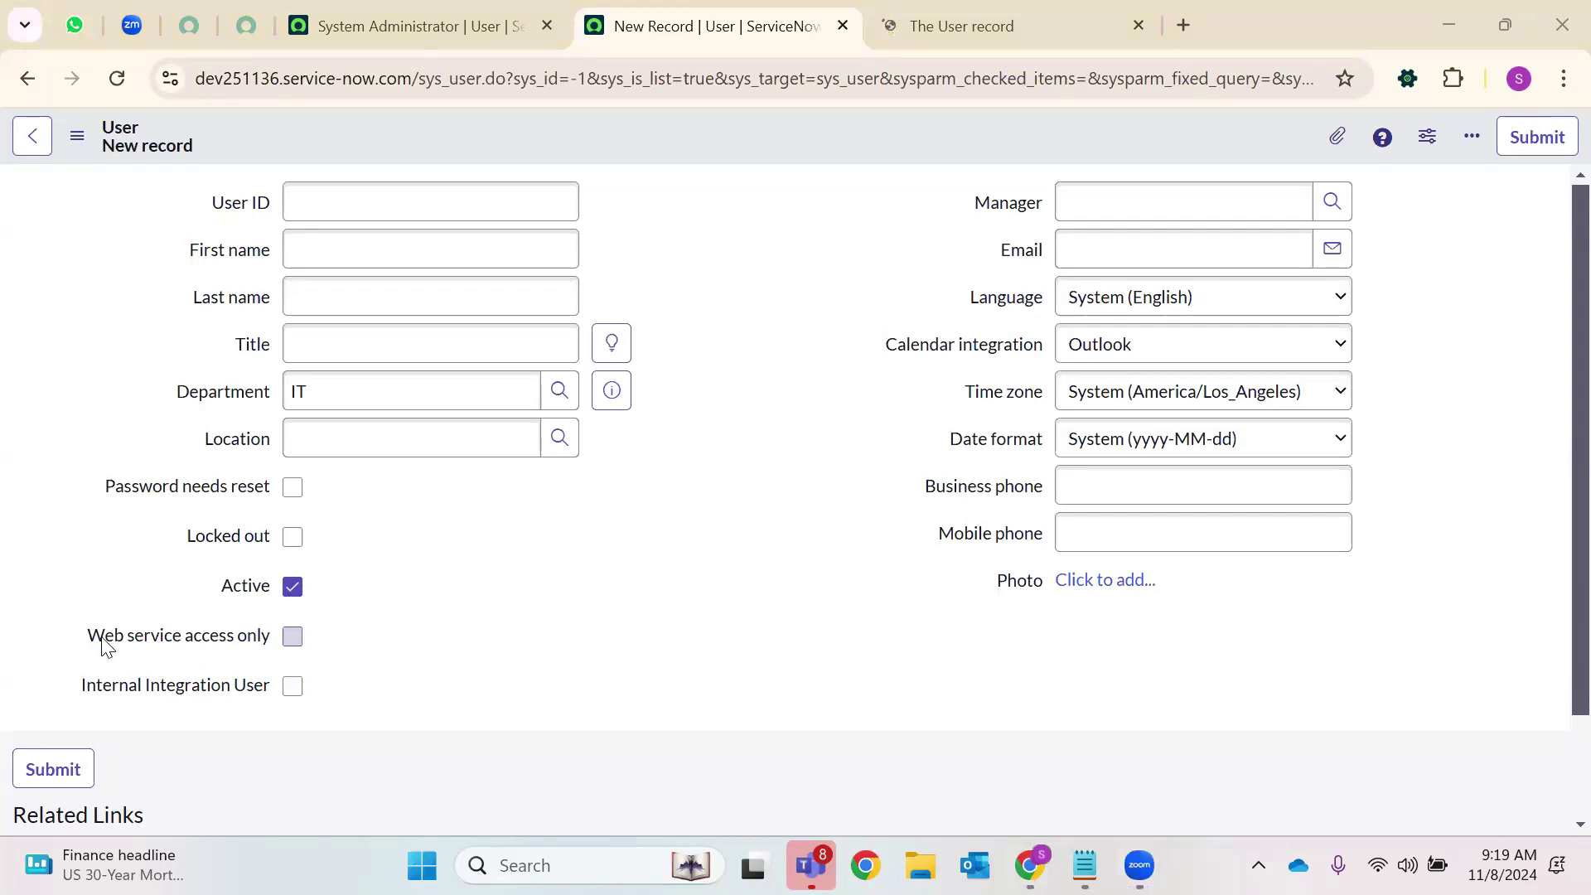
mouse_move(118, 642)
triple_click(192, 647)
click(506, 554)
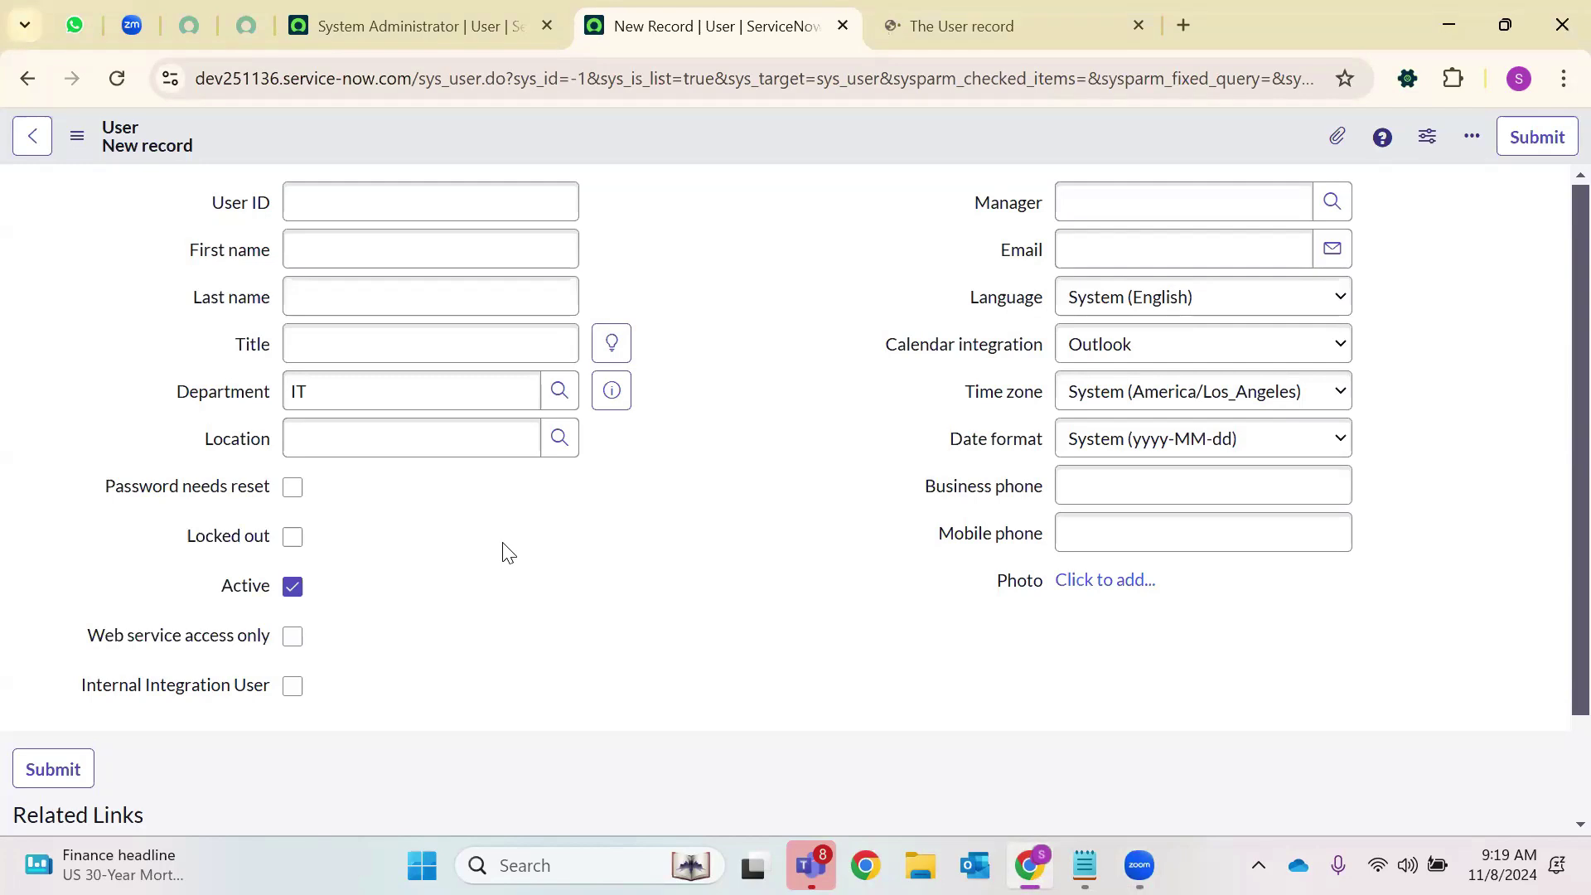
drag(87, 636, 190, 647)
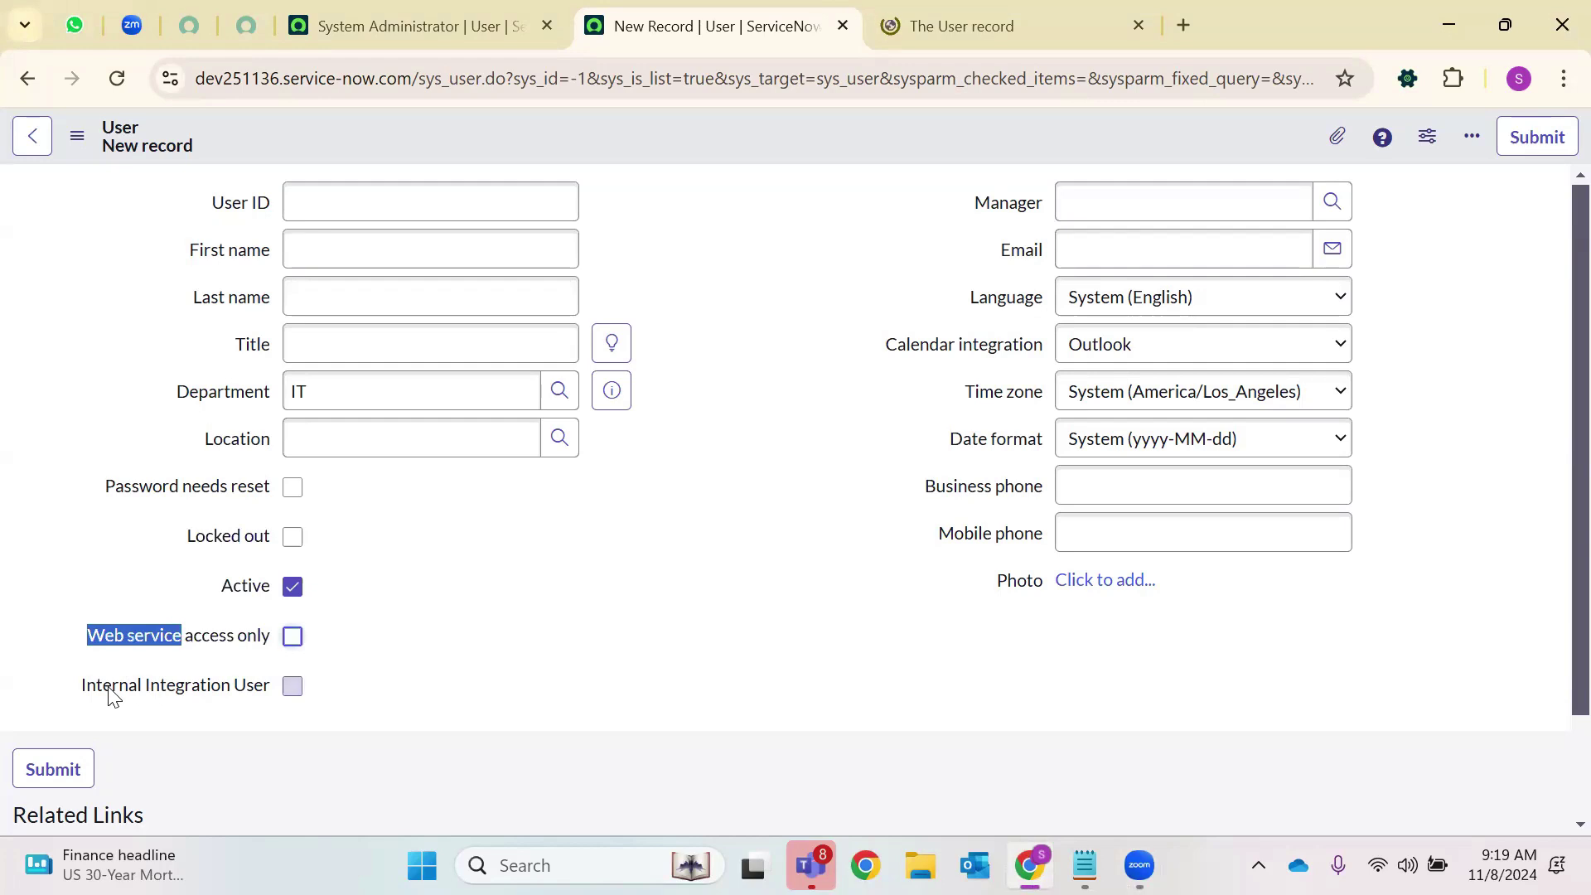
drag(86, 687, 271, 689)
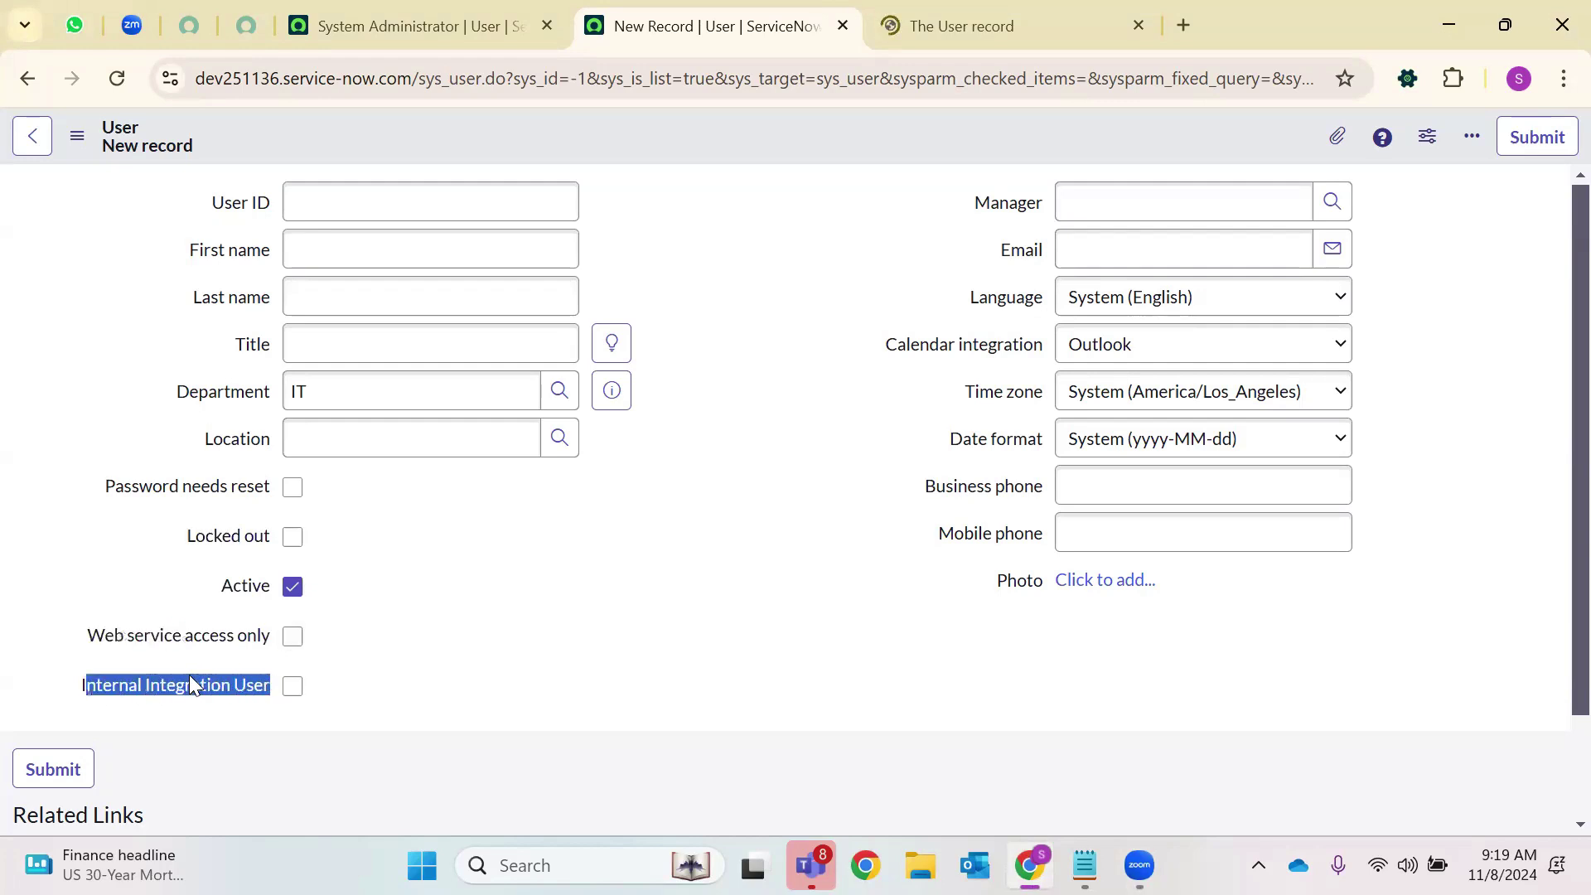
click(469, 606)
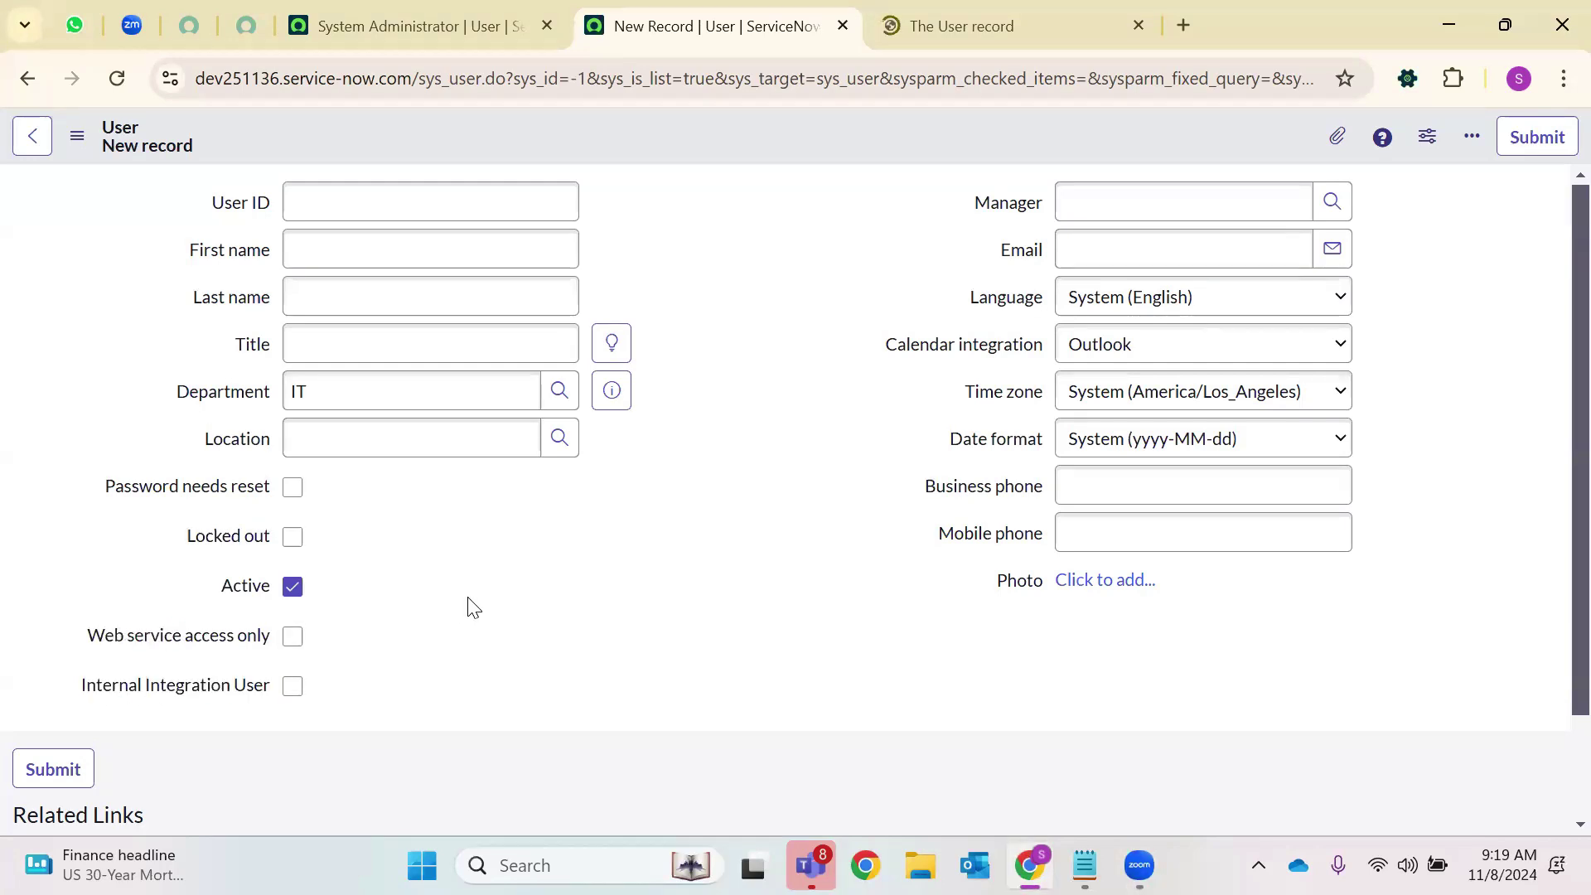
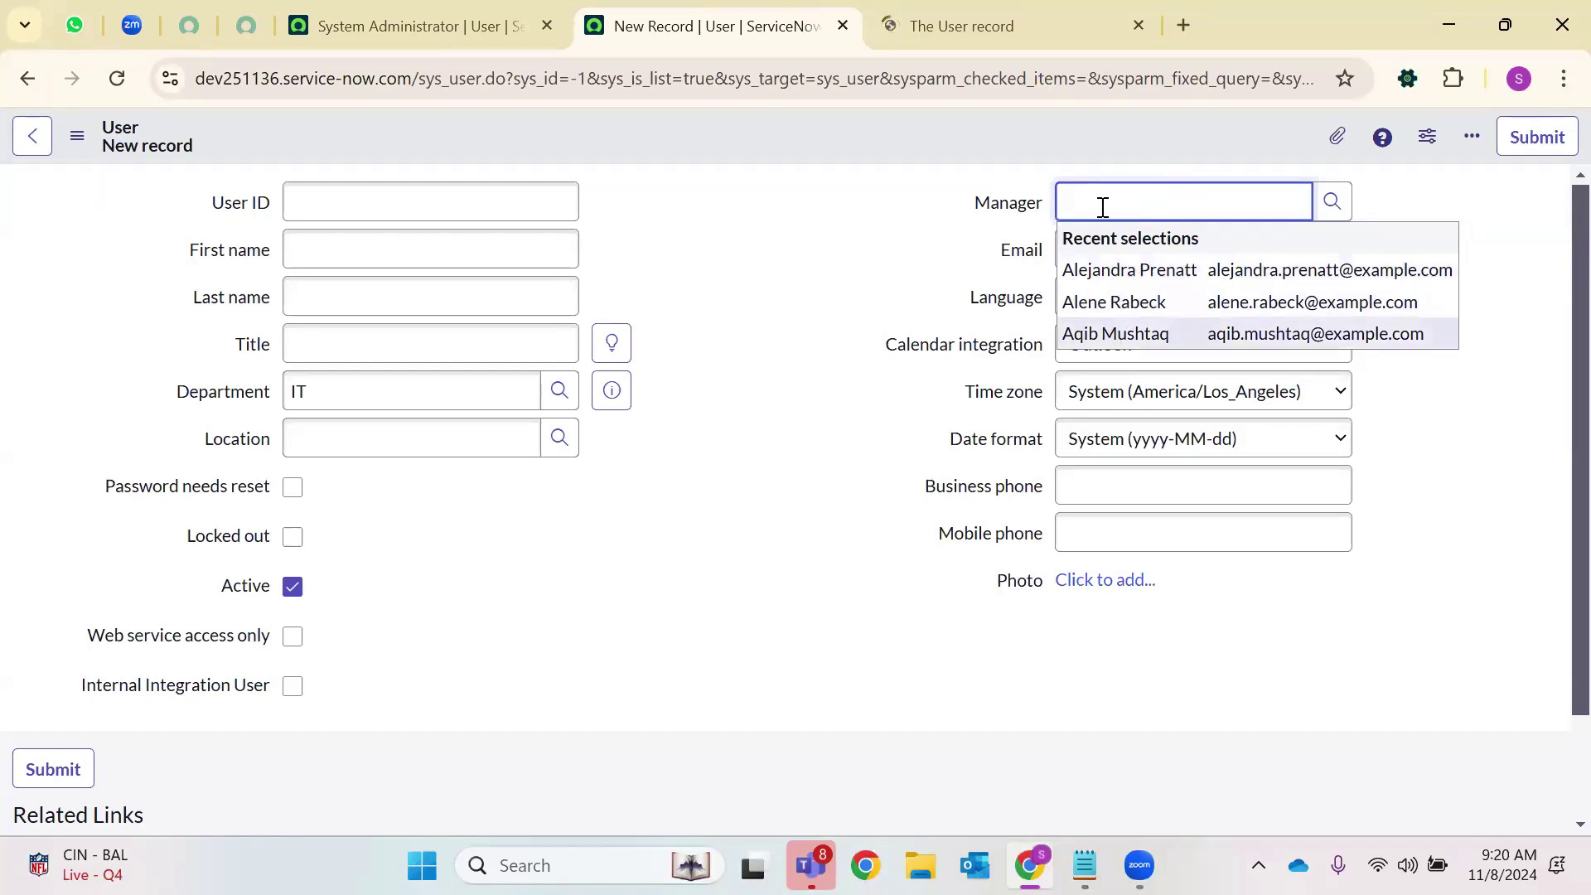
Step: Browse the manager lookup list and close it without choosing a manager
click(1337, 207)
click(1326, 146)
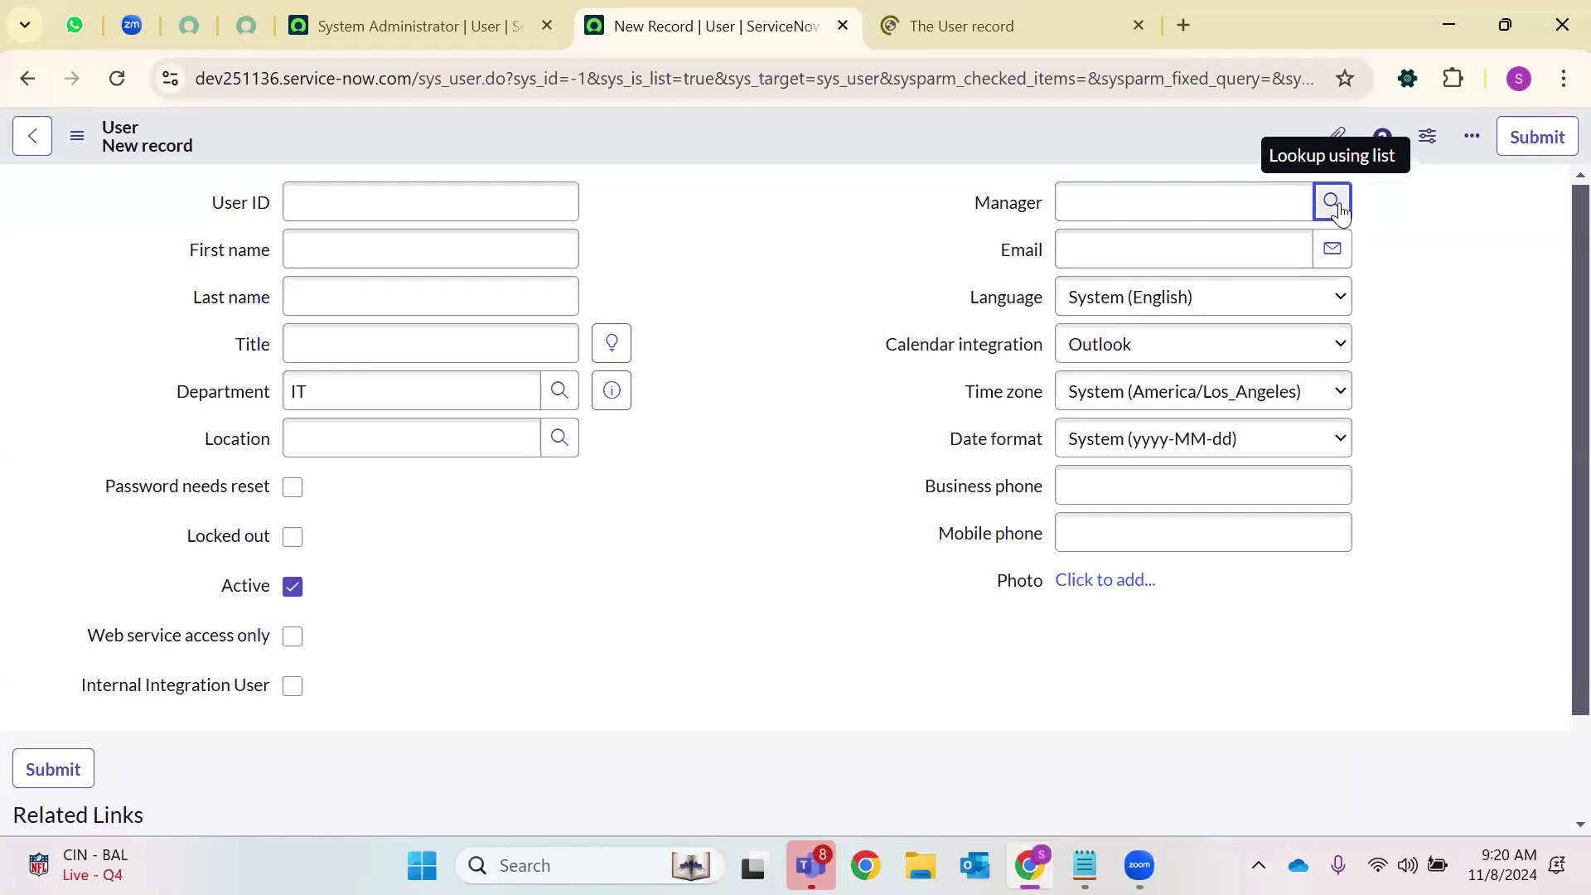
click(1337, 204)
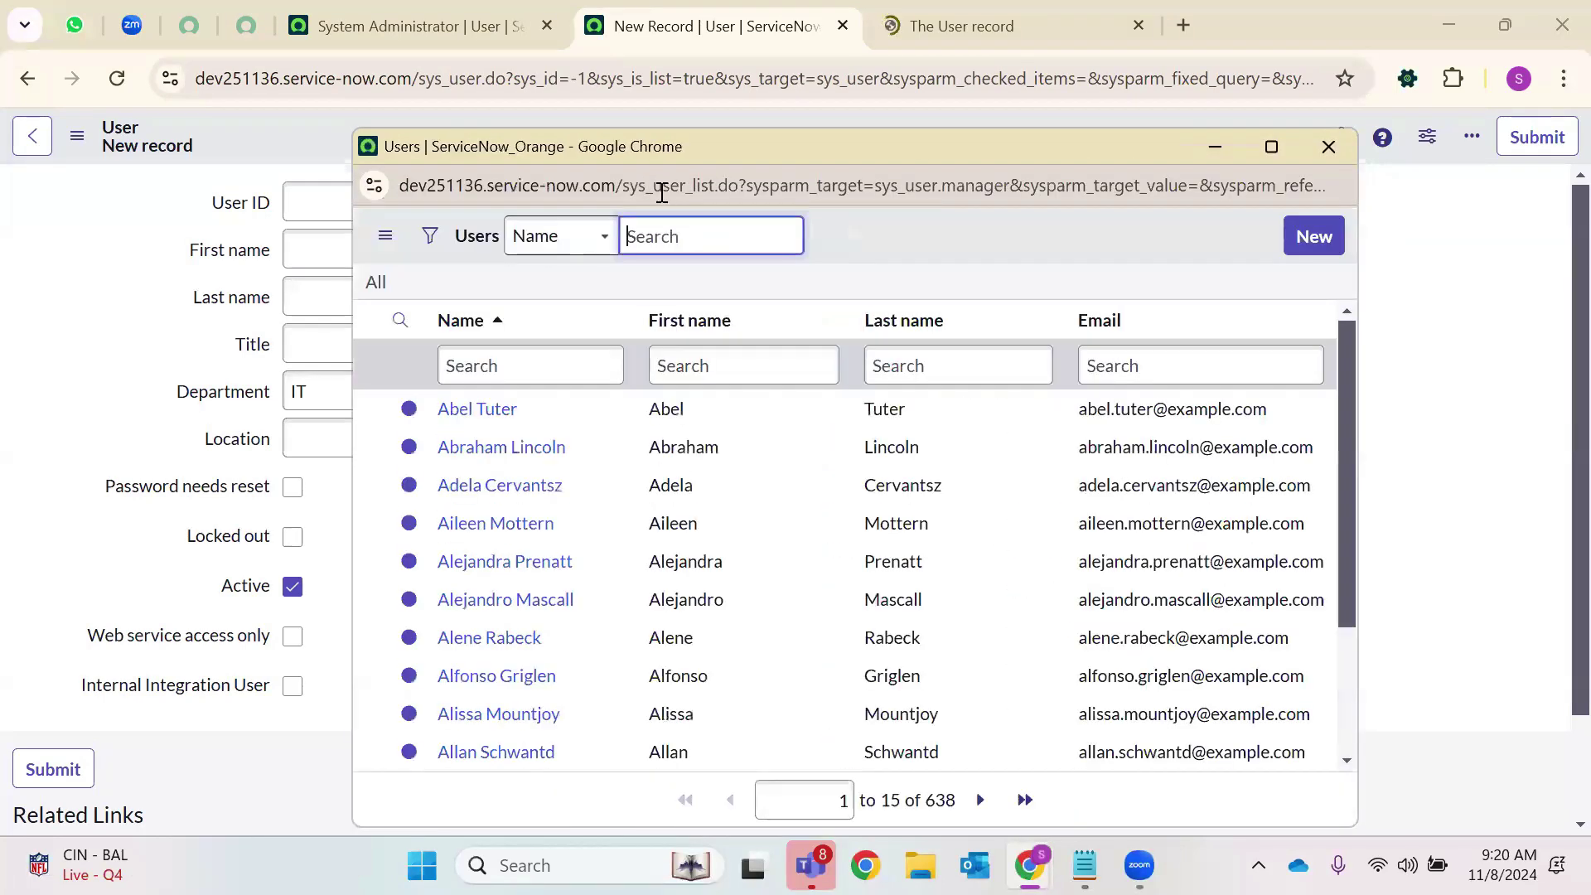
double_click(654, 191)
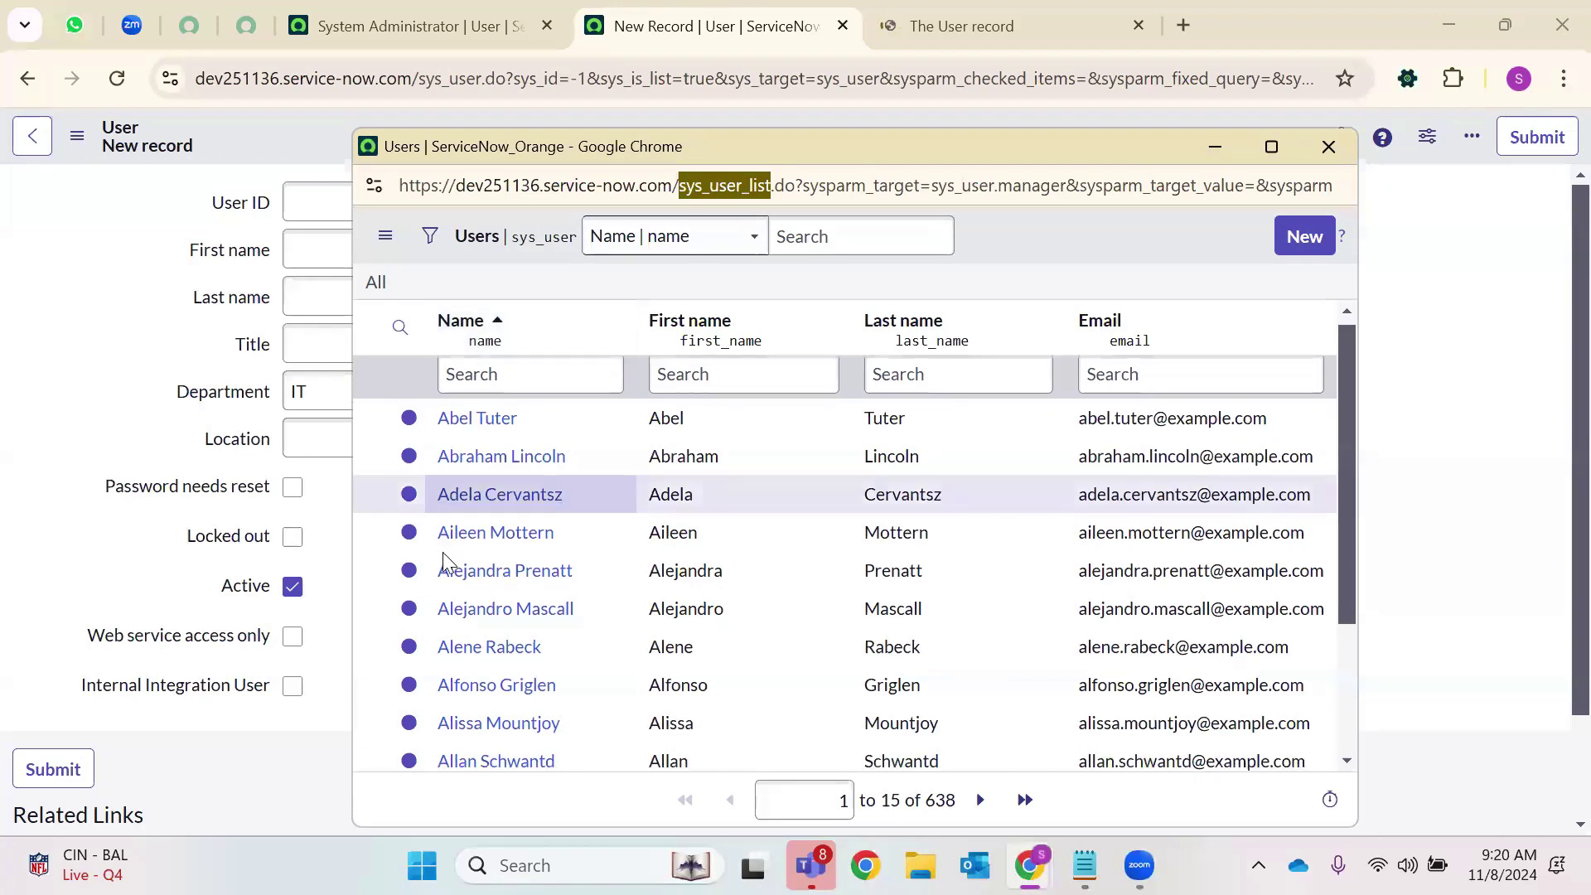
scroll(444, 554, down, 3)
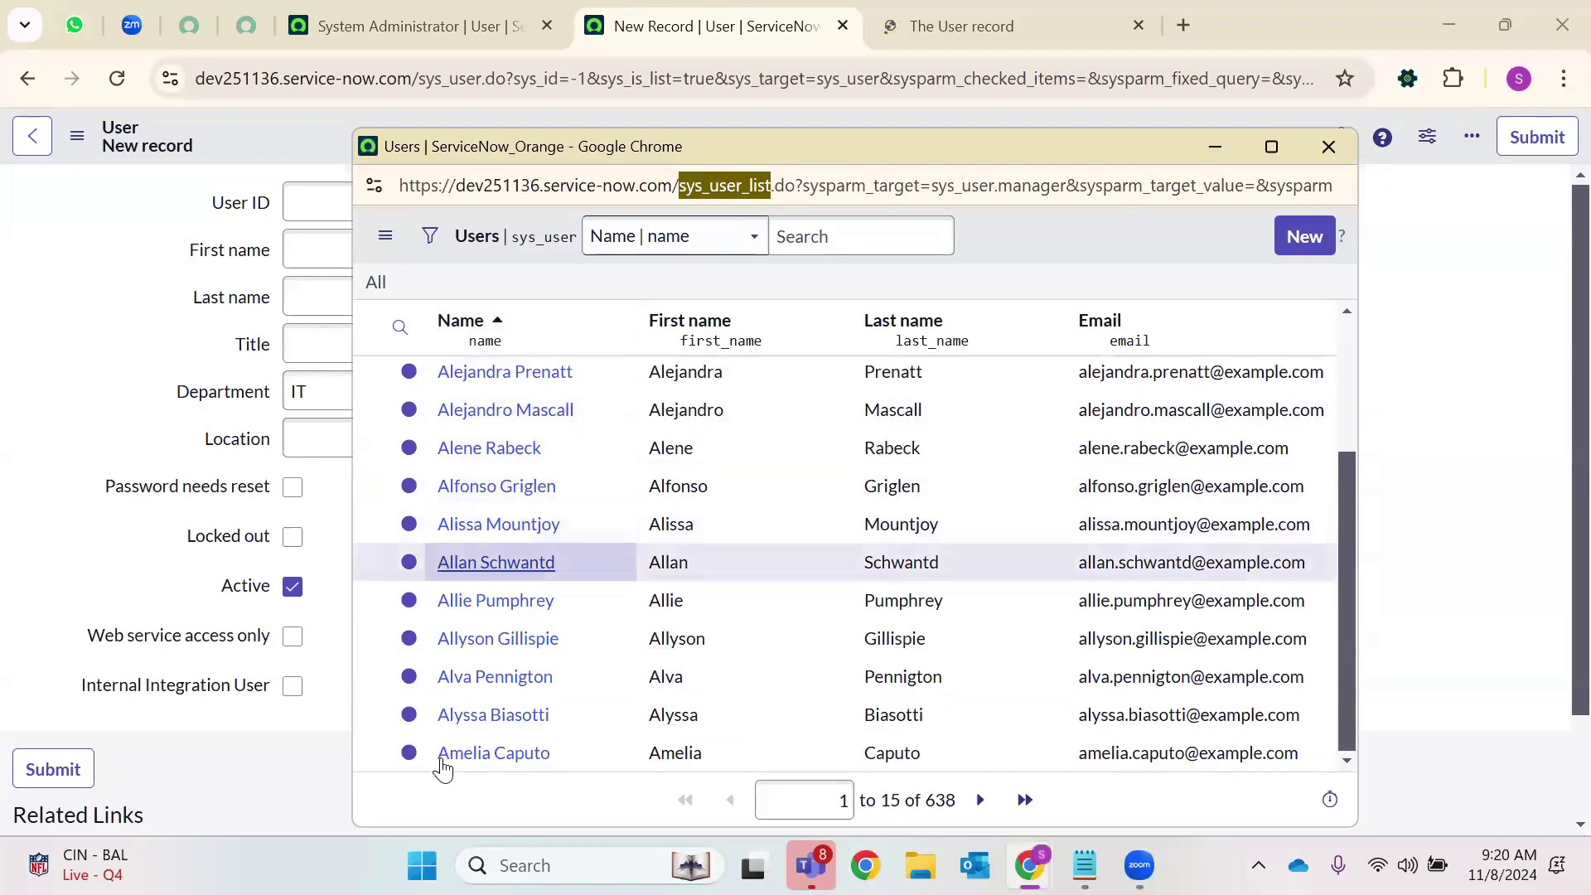
scroll(487, 552, up, 3)
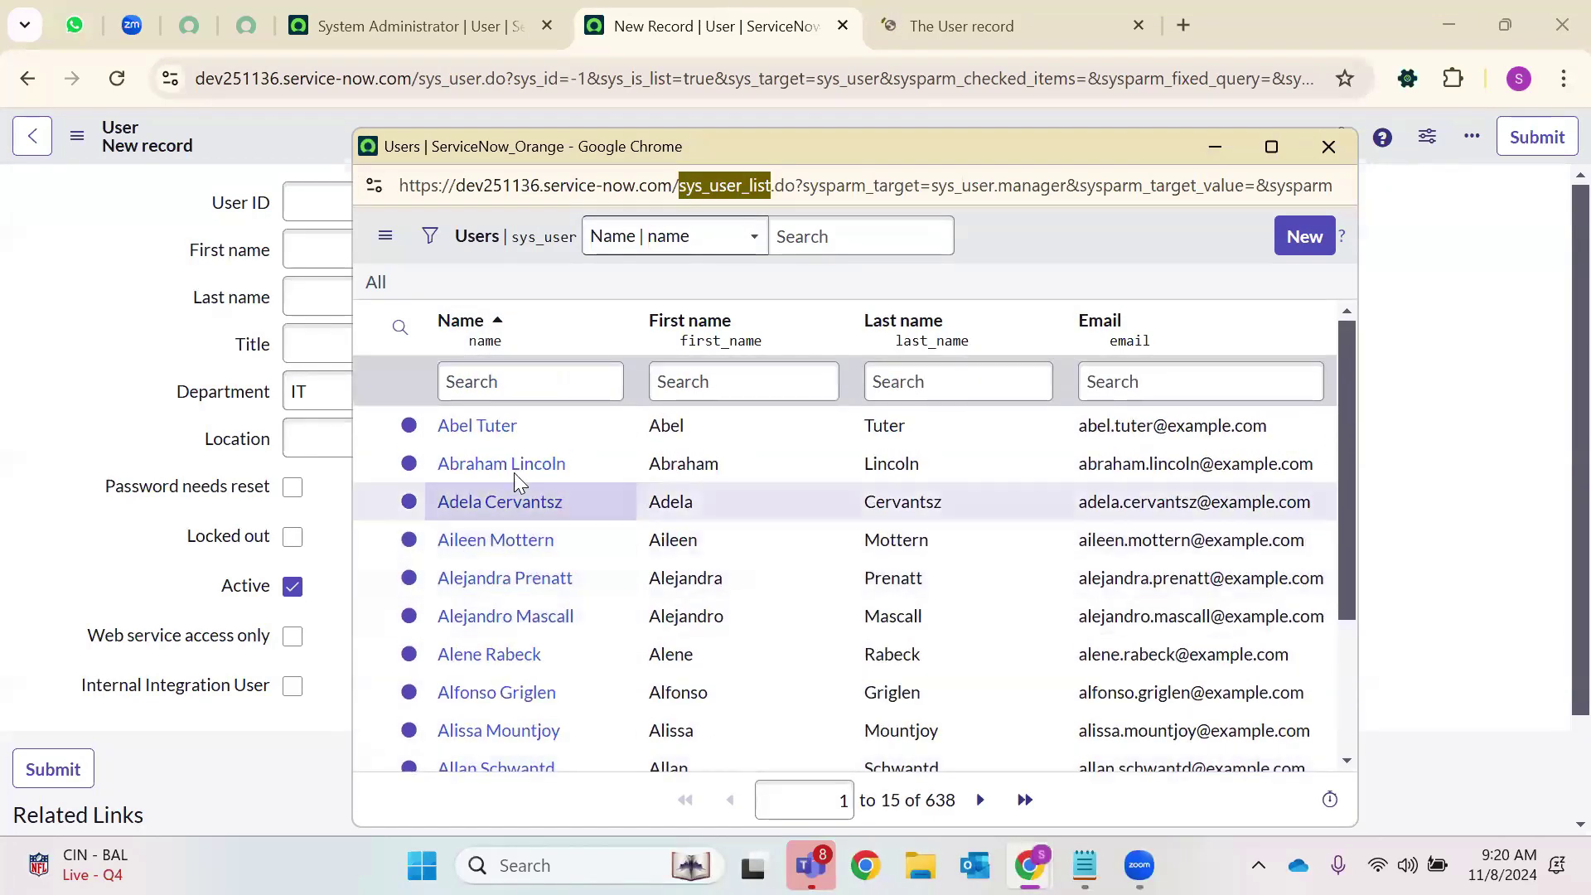
click(1329, 150)
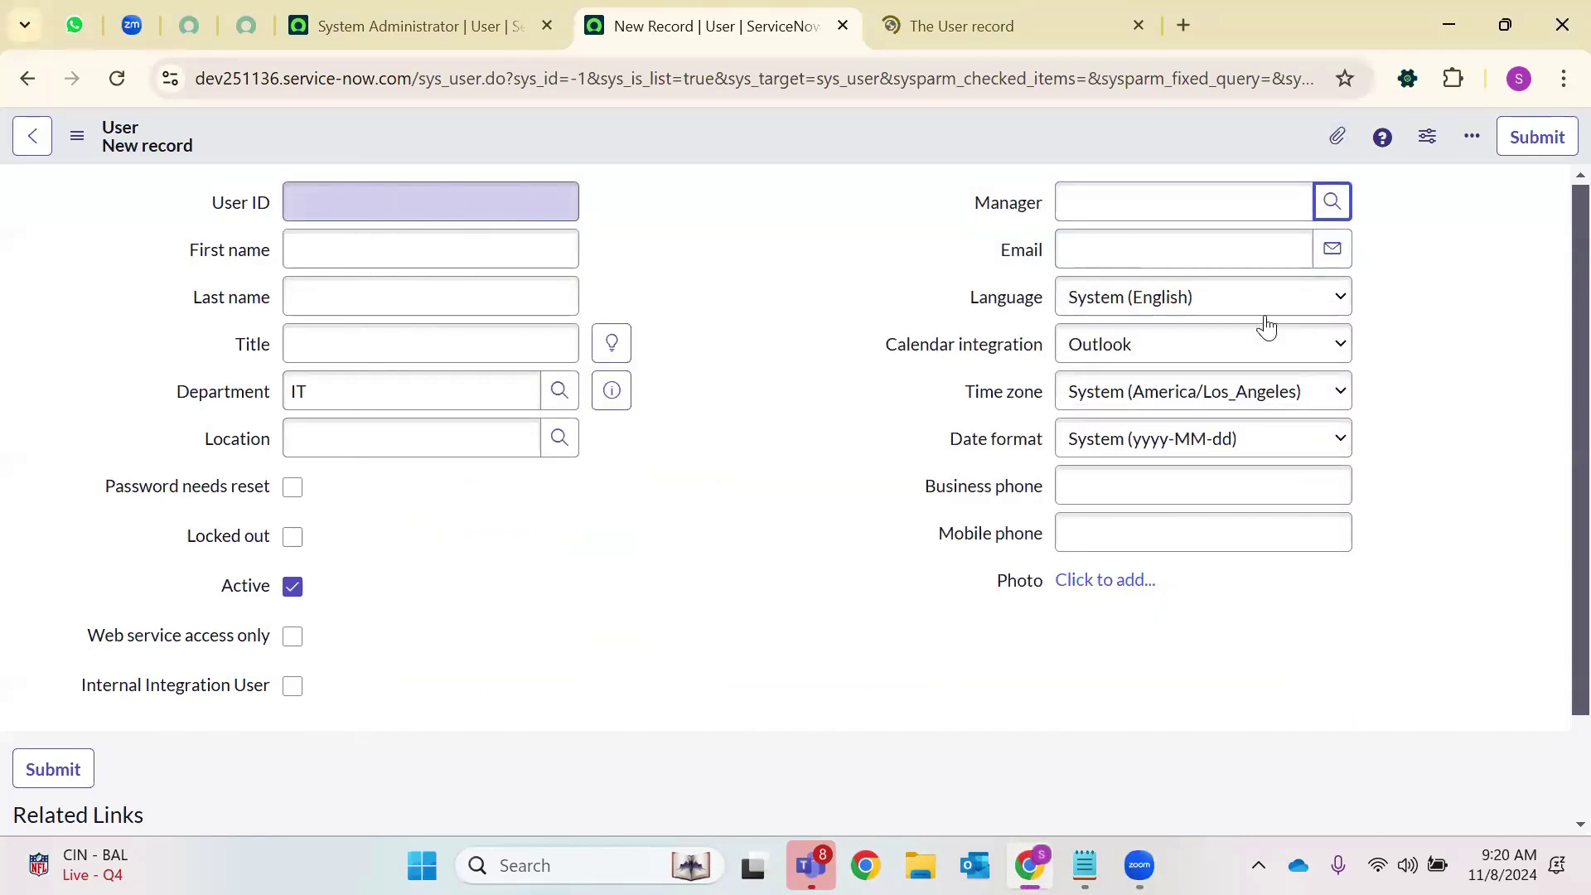
Step: Set the new user's Language to English
click(1208, 246)
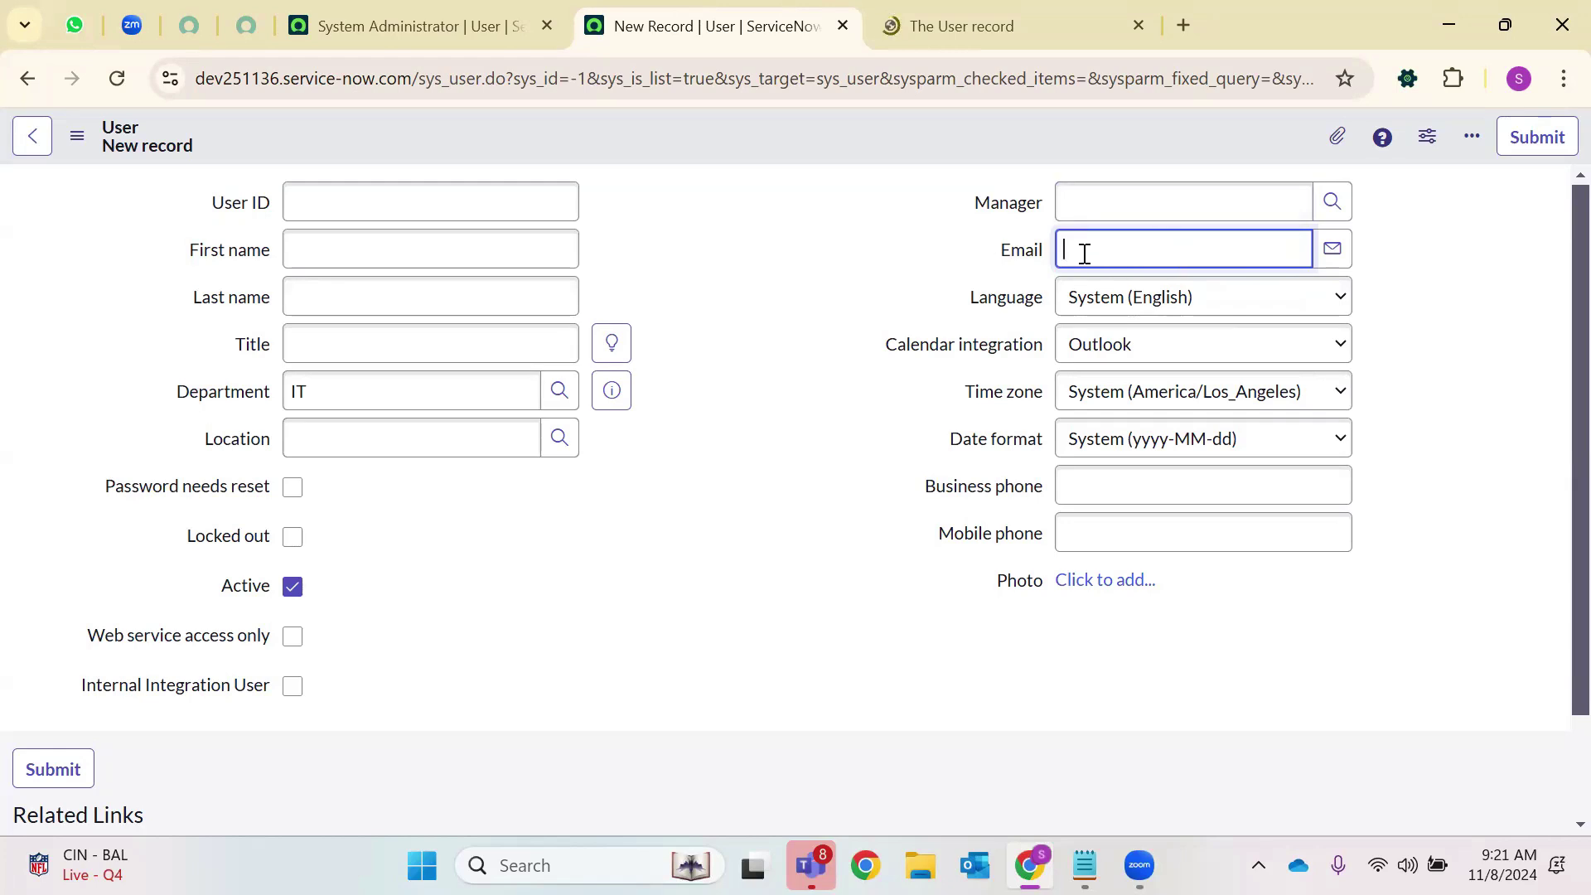
click(1224, 304)
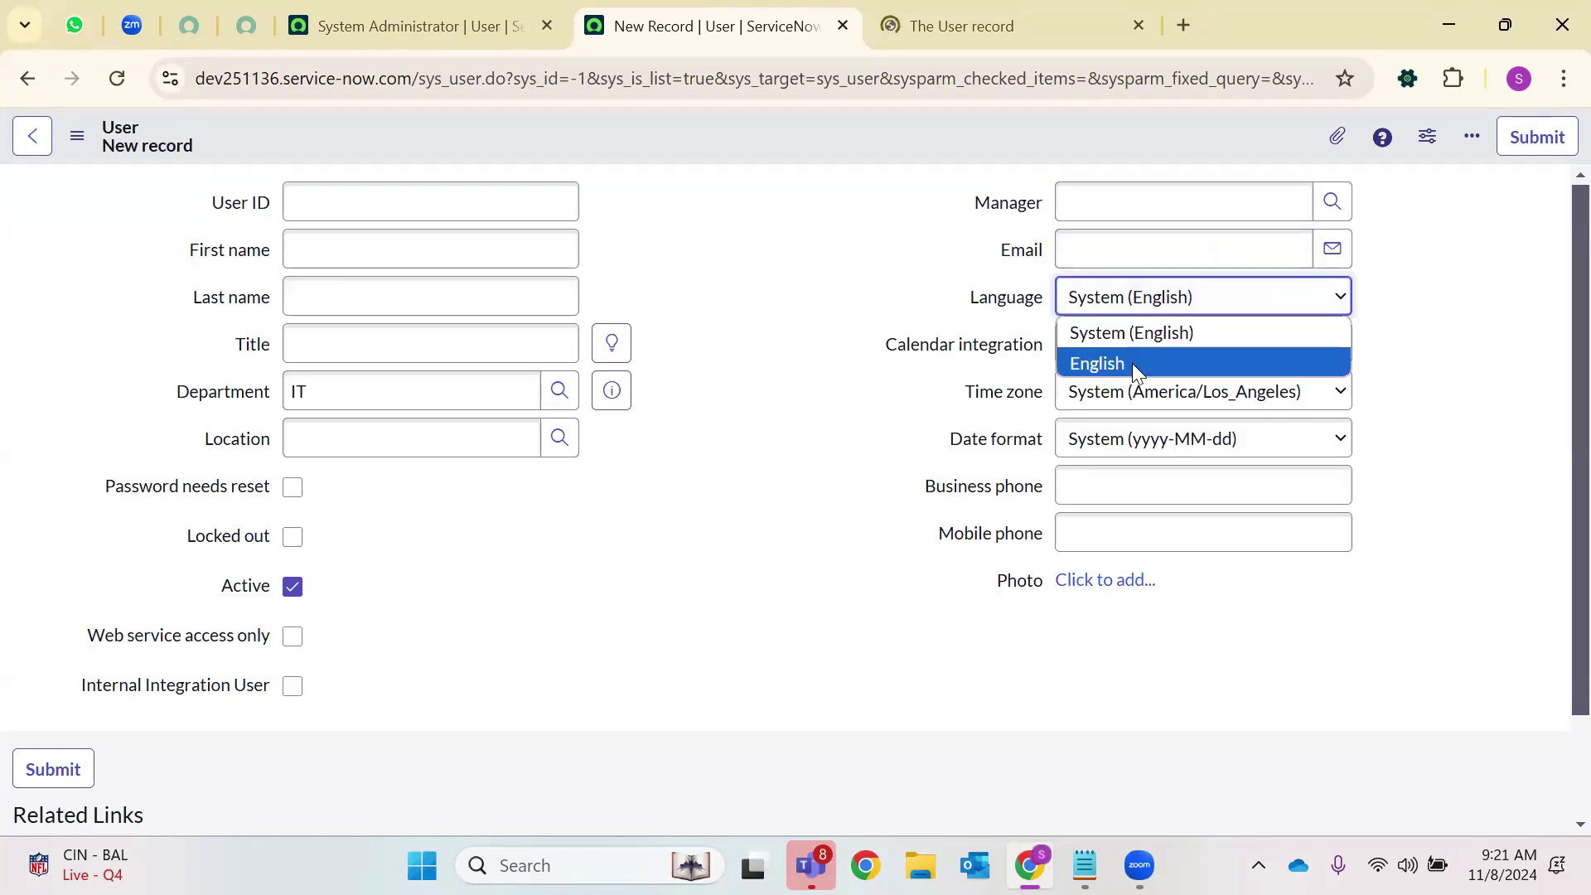
click(1132, 363)
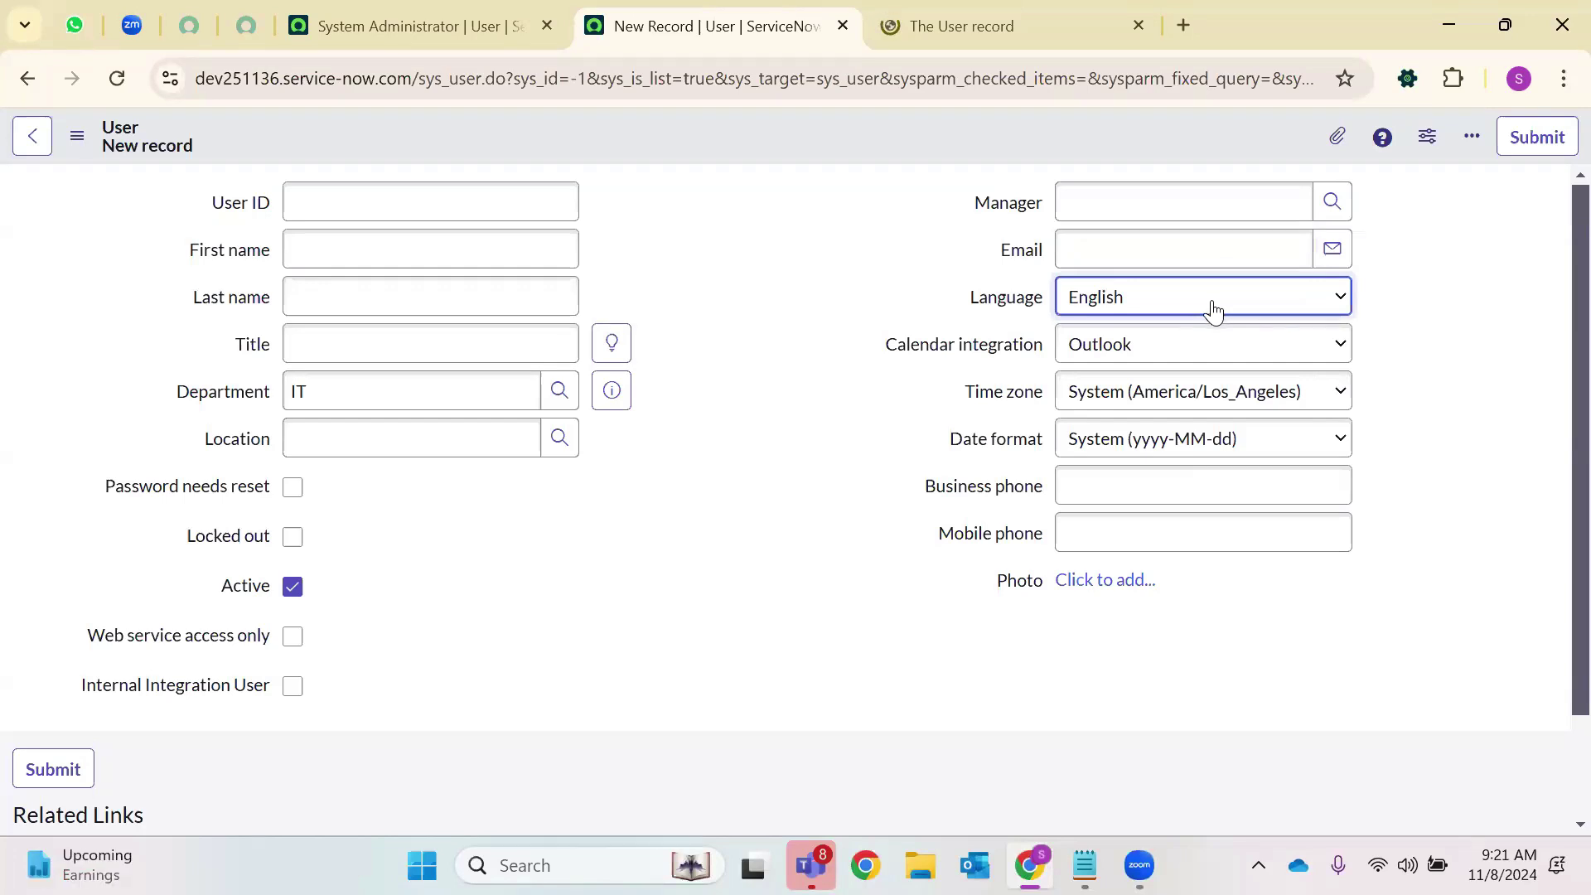
click(1210, 307)
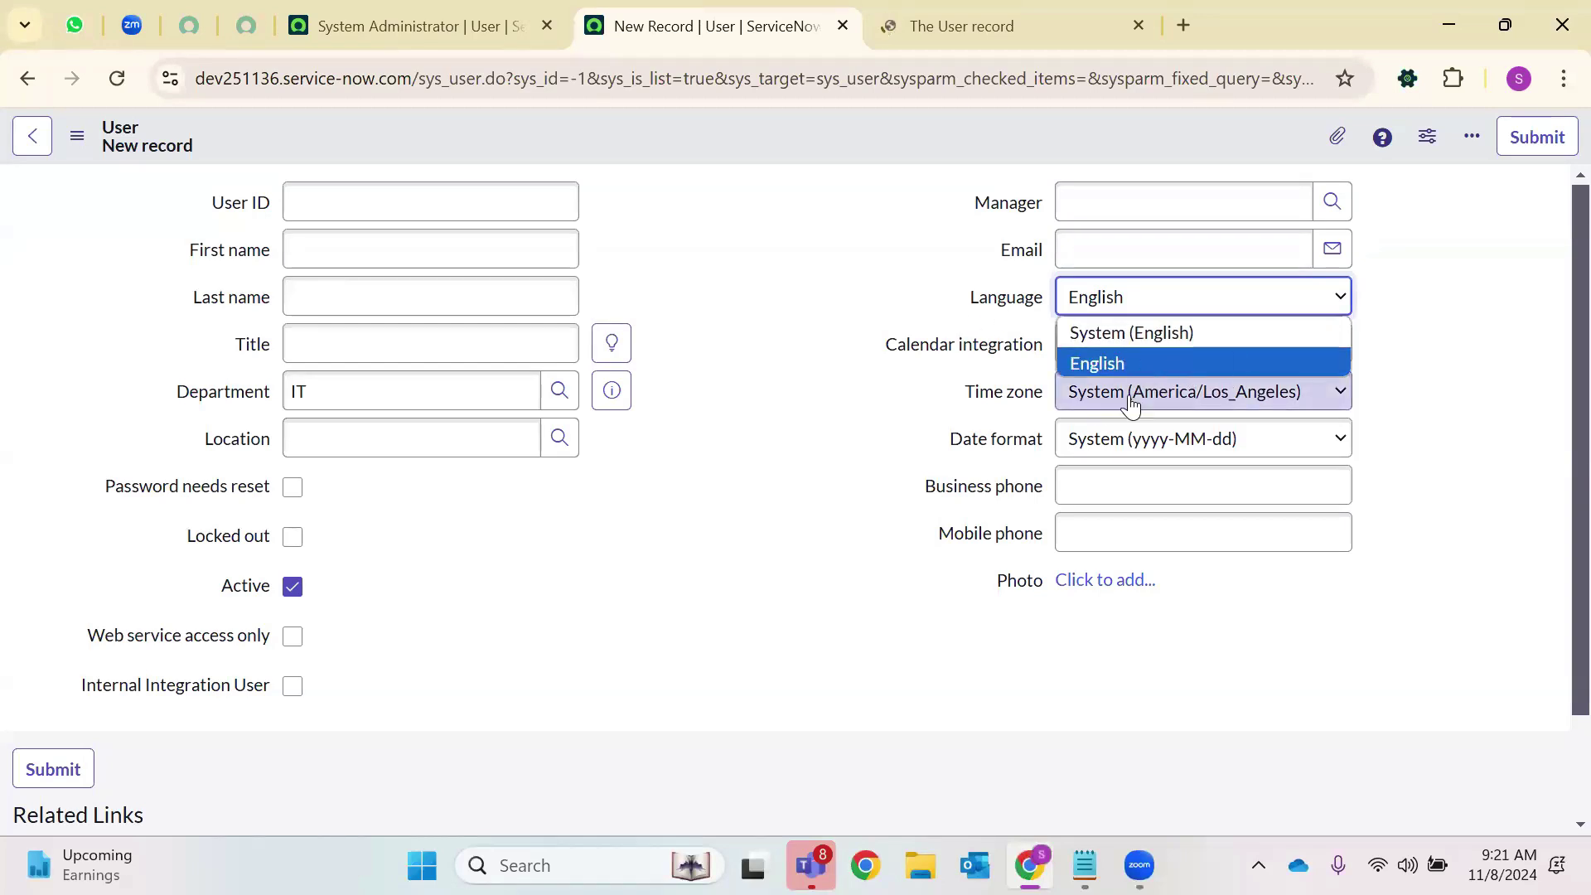
click(1102, 363)
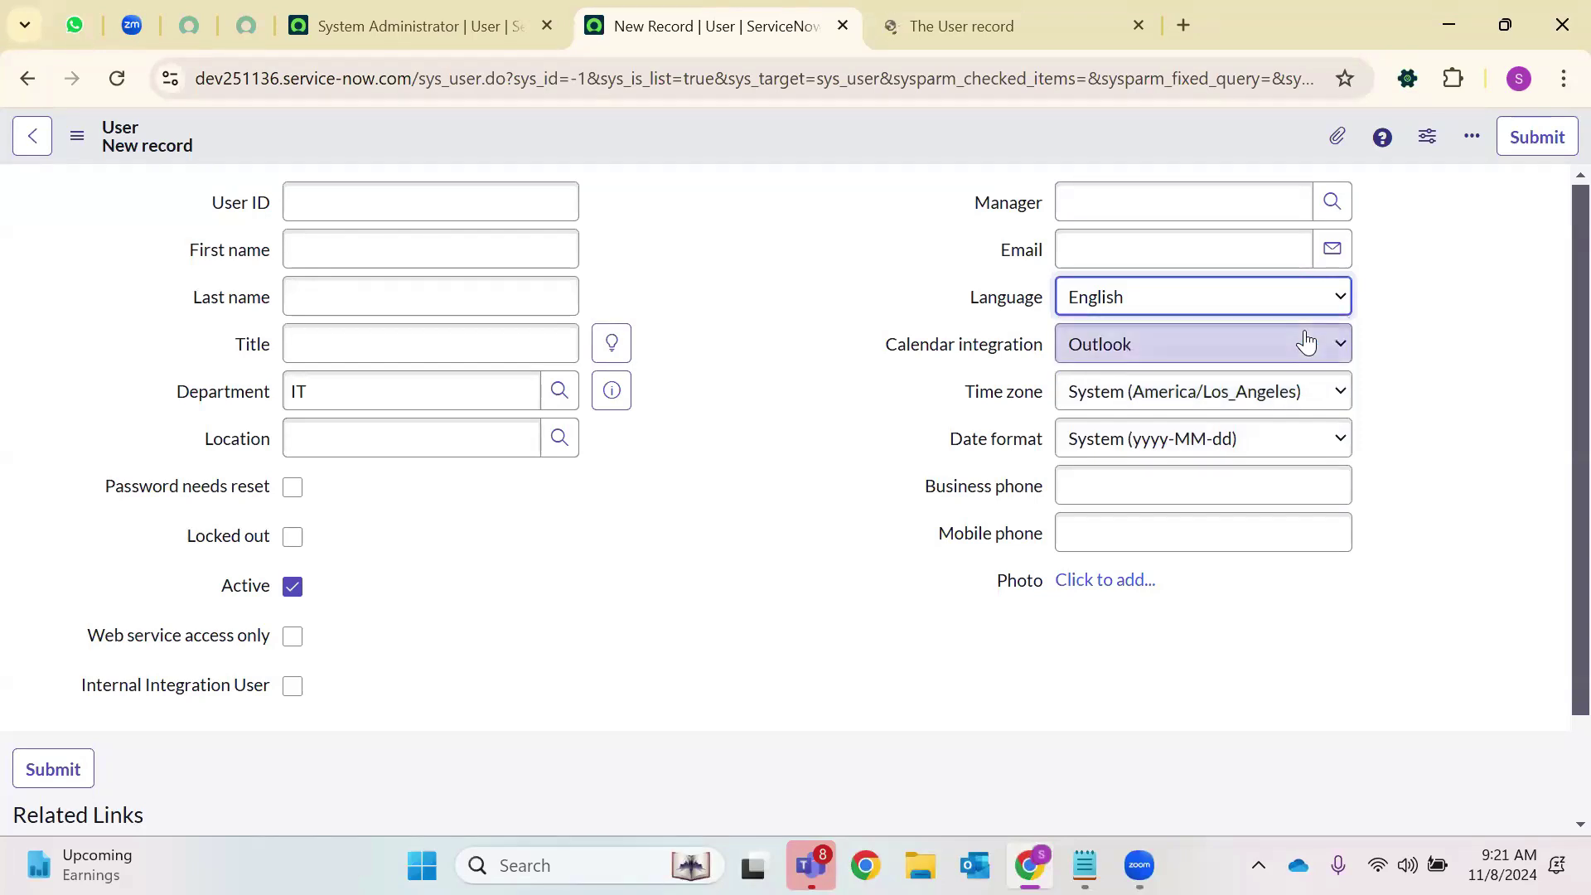
Step: Keep Outlook as the calendar integration and look over the time zone list
click(1209, 349)
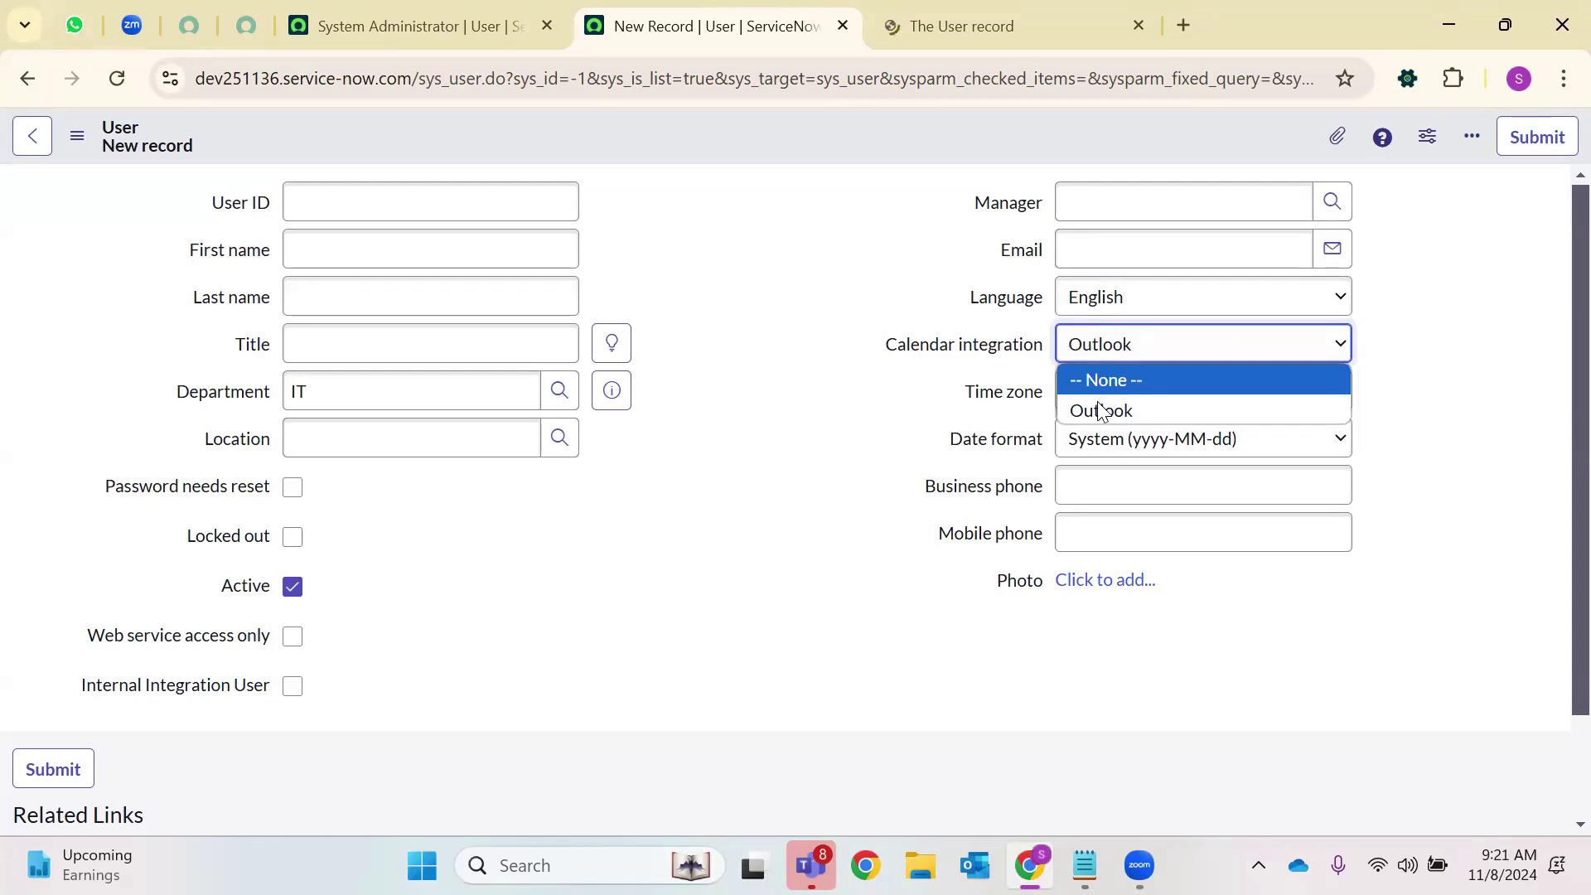
click(1179, 358)
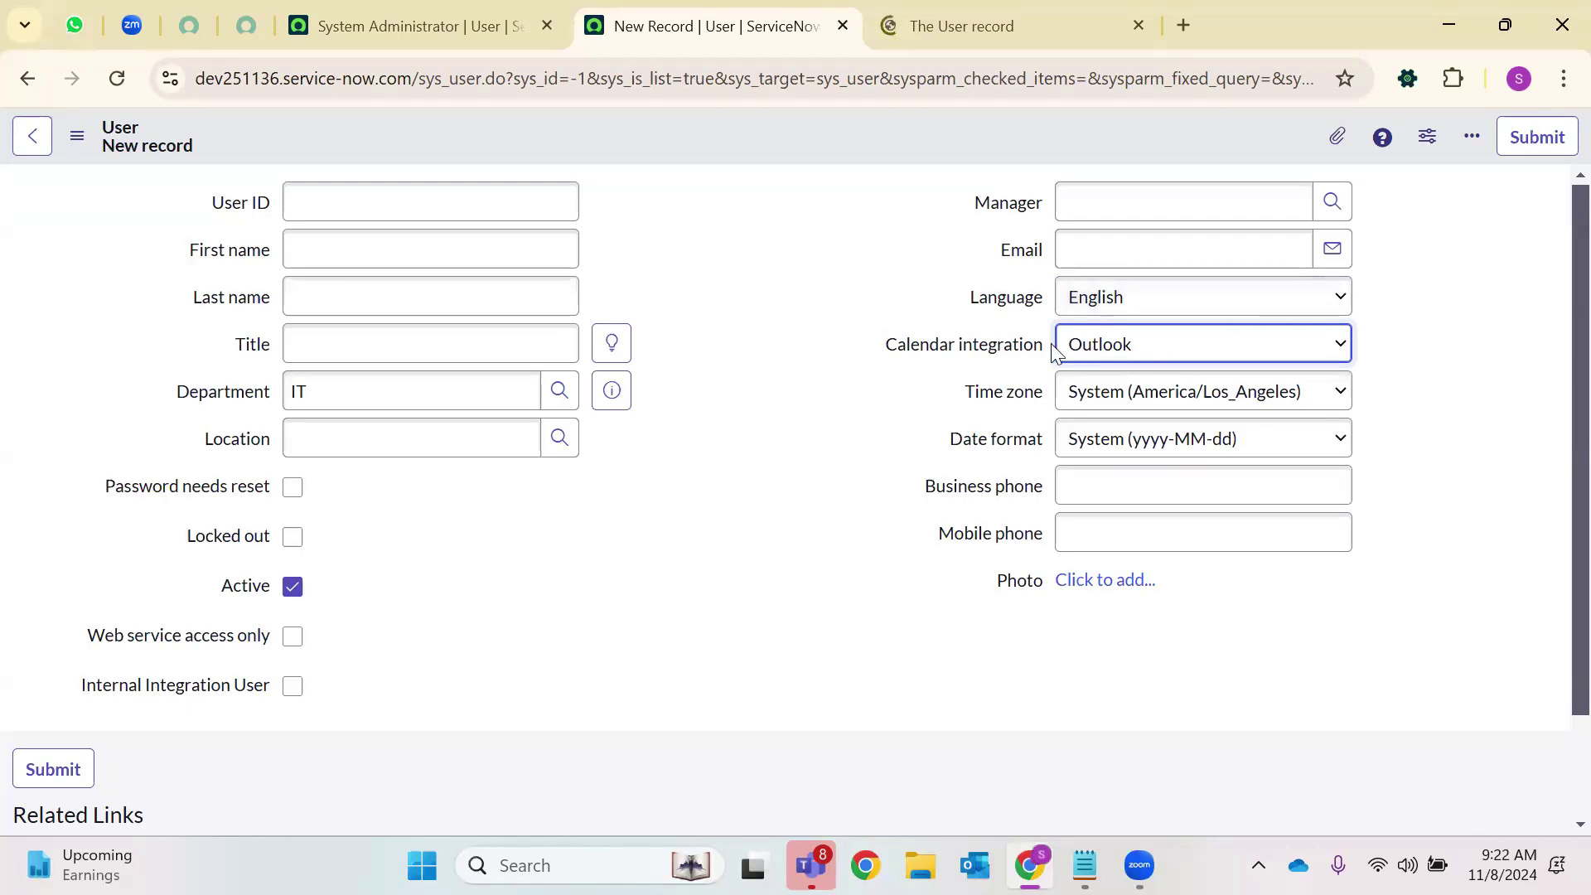
click(1142, 346)
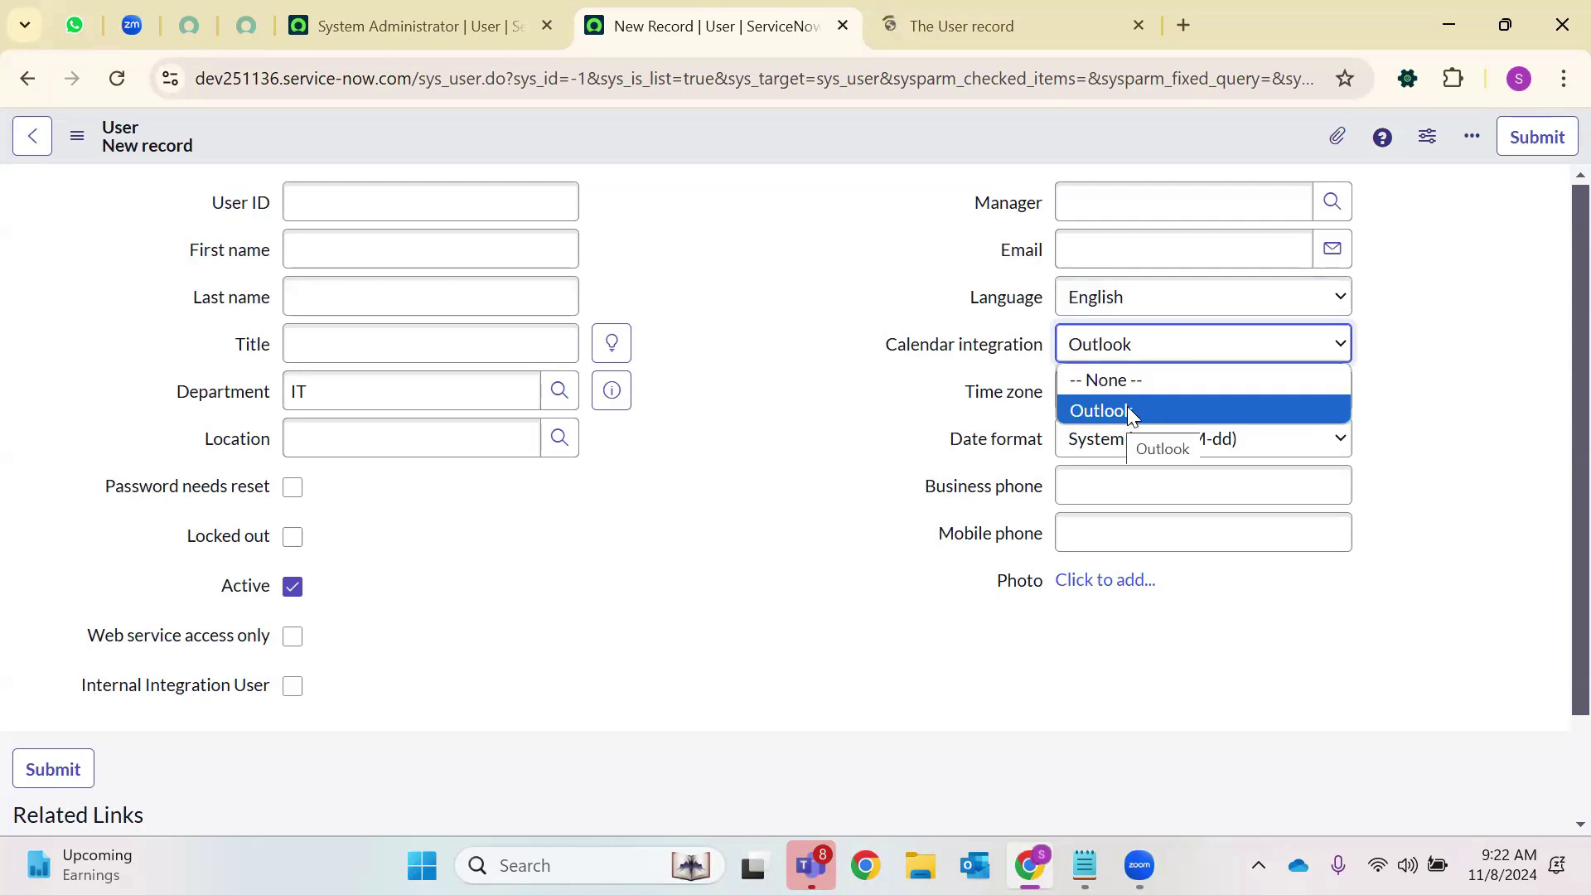
click(1102, 411)
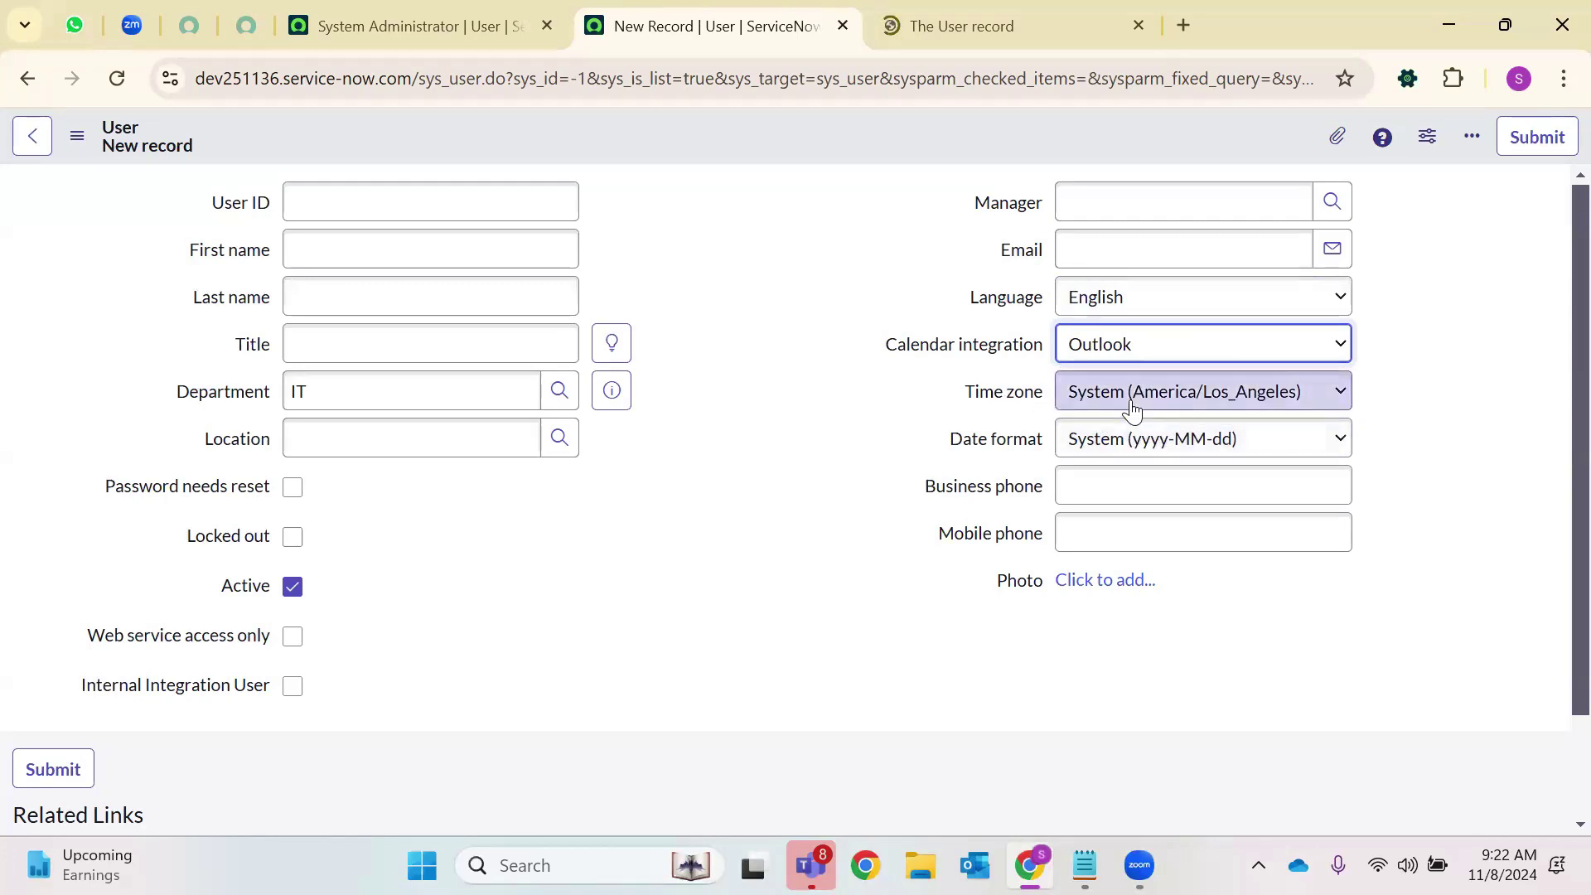
click(1132, 409)
scroll(1168, 530, down, 3)
scroll(1180, 799, up, 4)
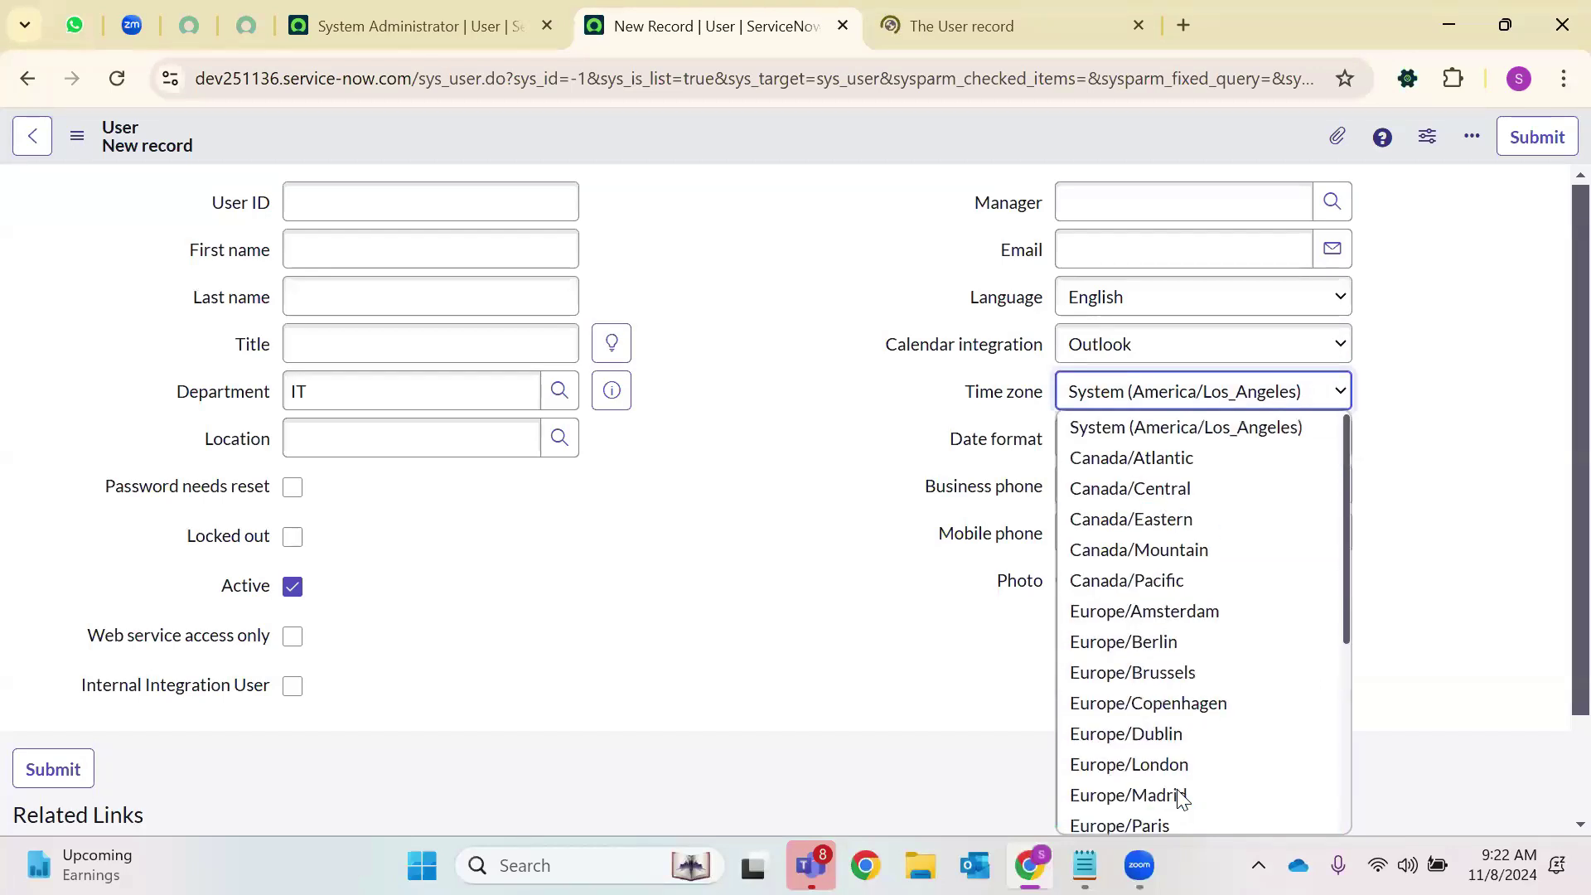
click(891, 466)
click(1128, 448)
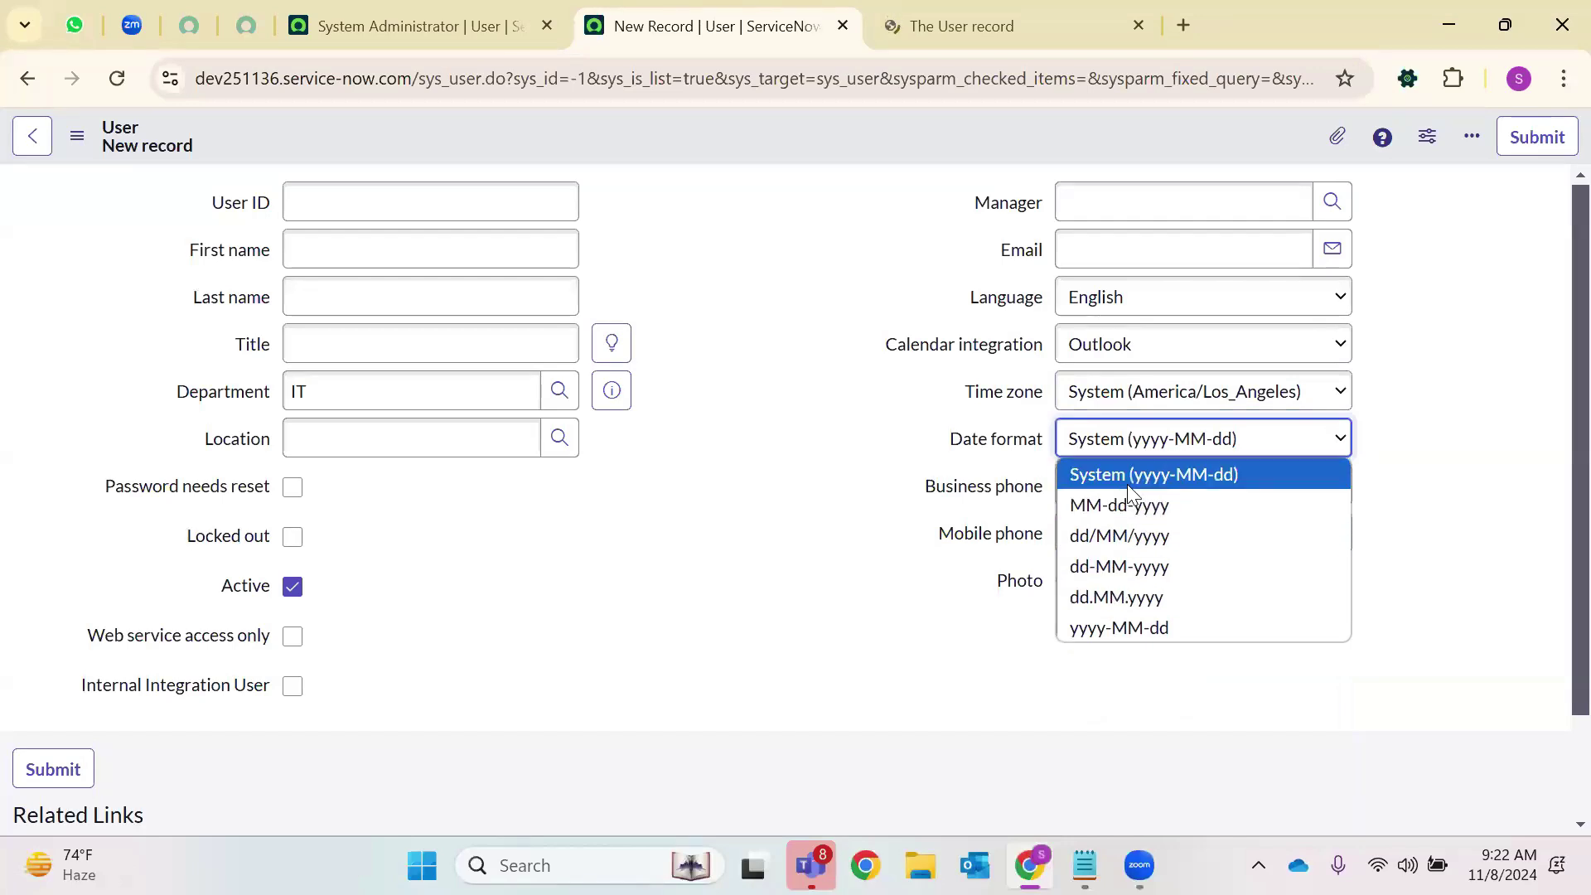
click(1040, 508)
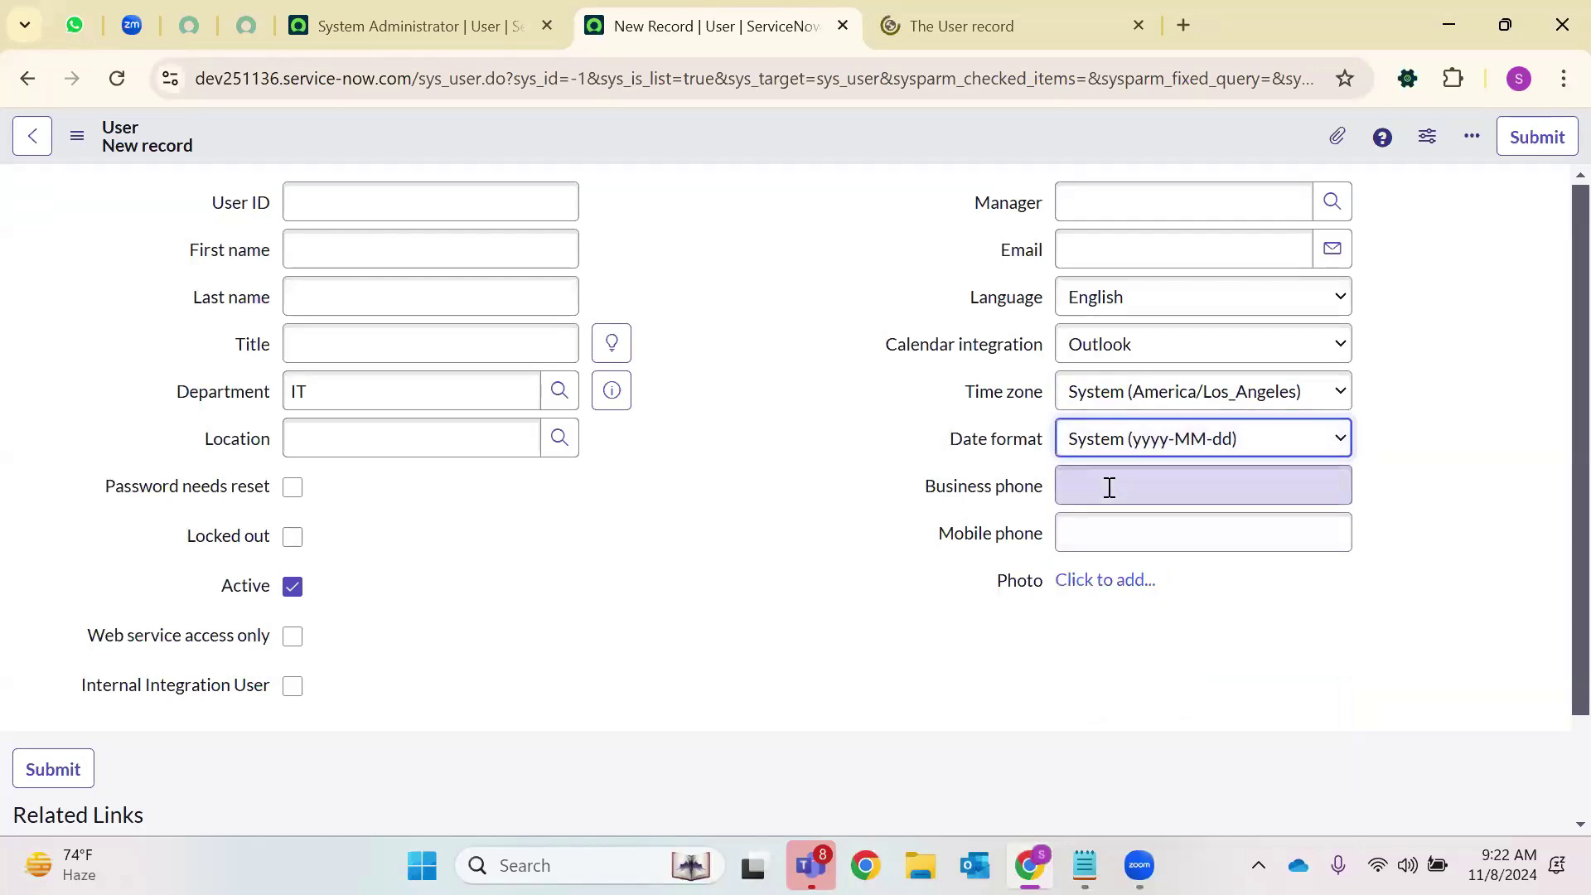
click(1207, 495)
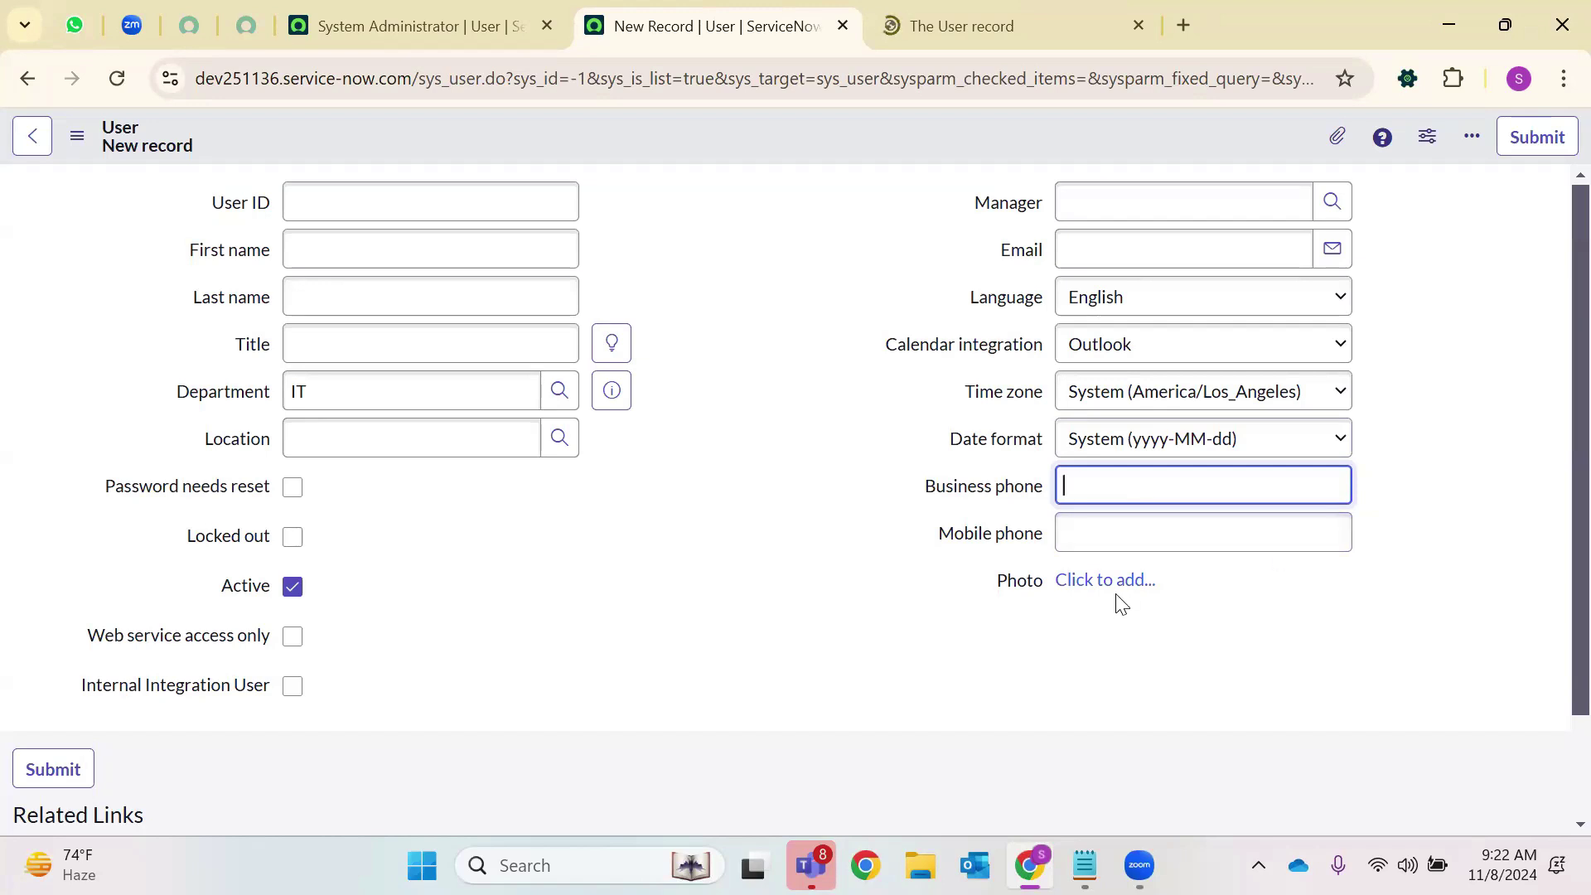
scroll(1115, 598, down, 3)
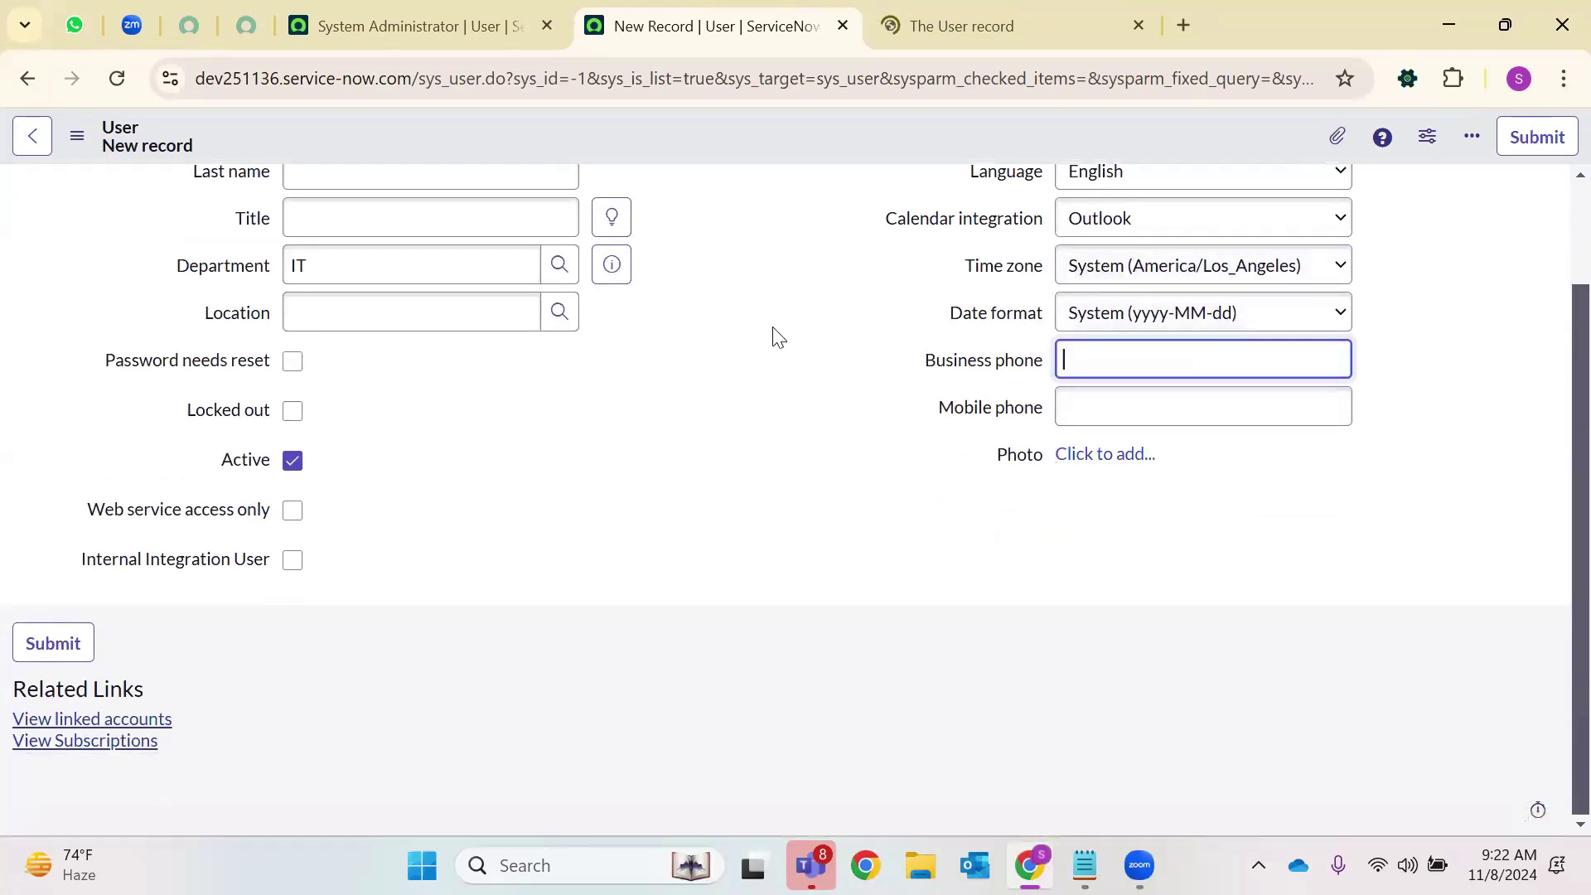
scroll(814, 317, up, 2)
click(989, 27)
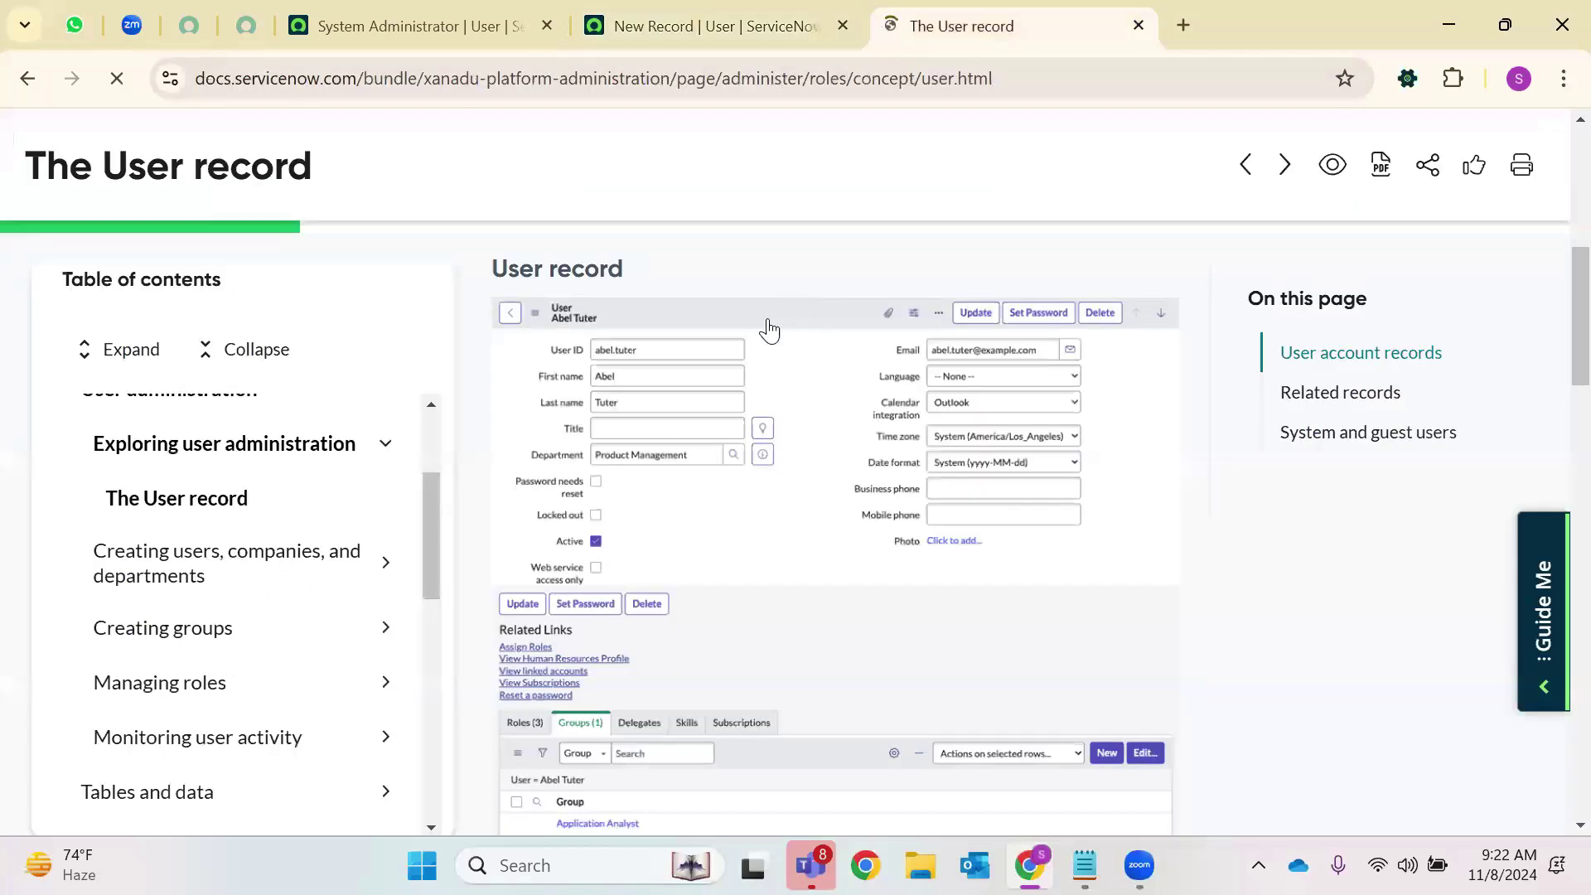
scroll(778, 326, down, 5)
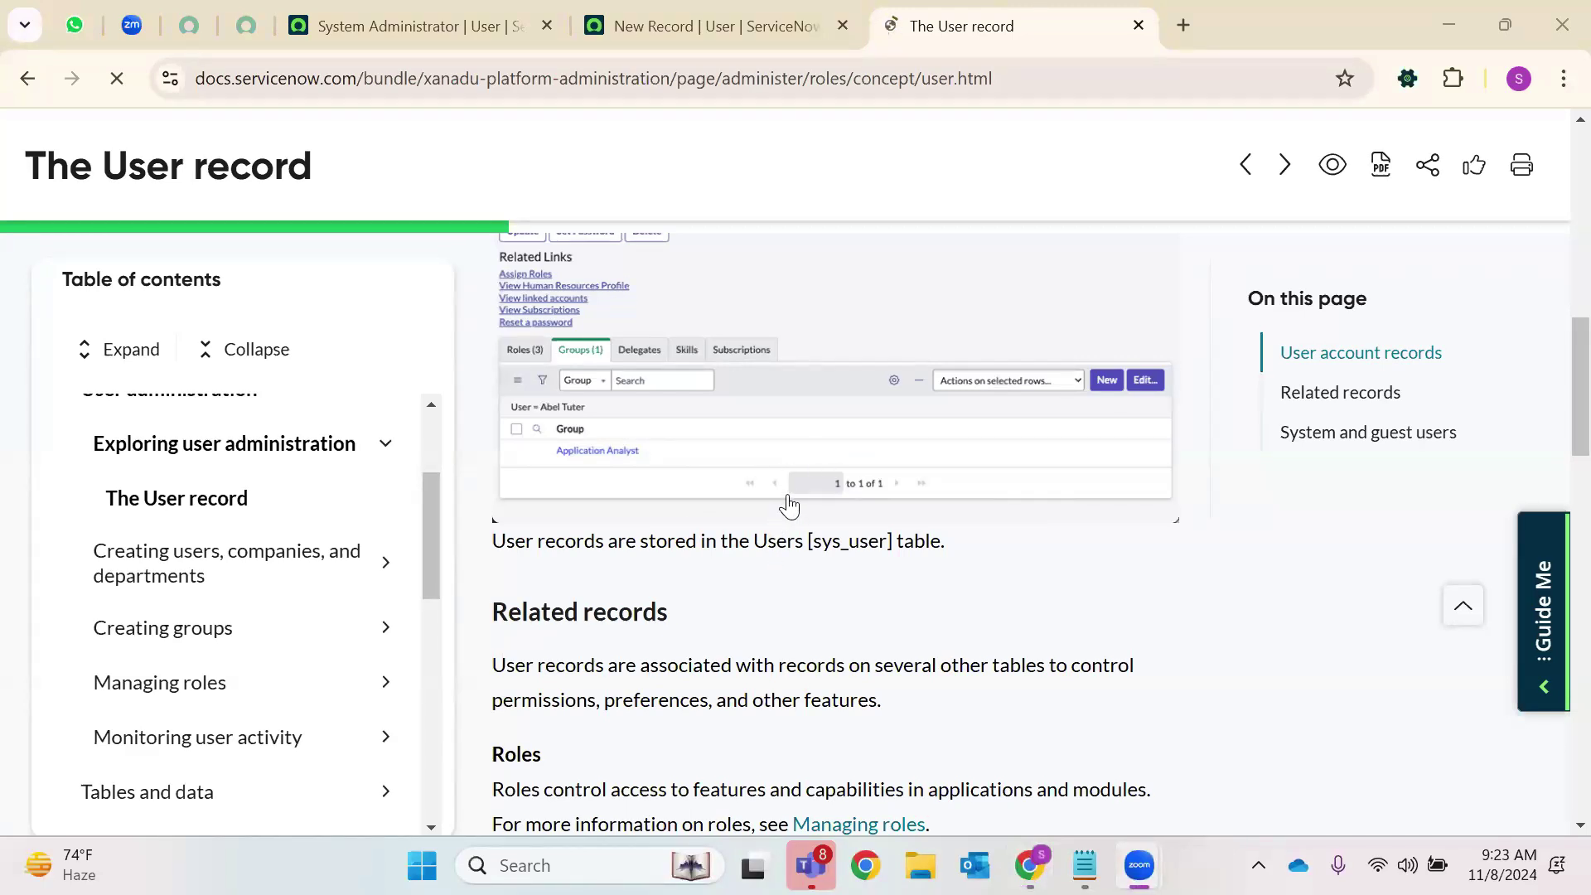
key(ctrl+shift+Tab)
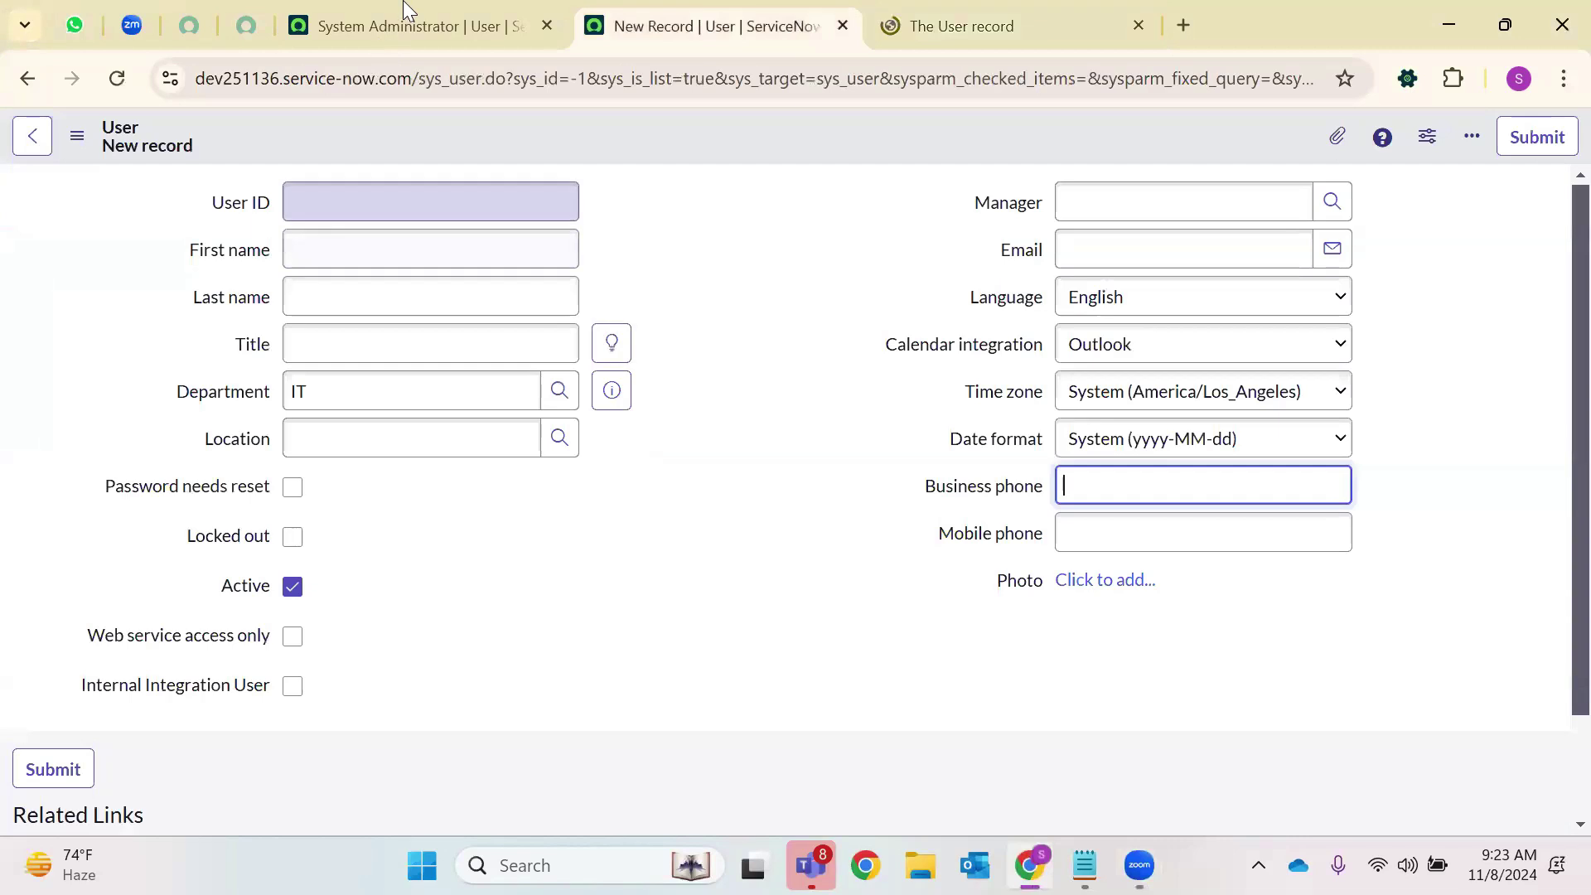
Step: Switch between the administrator and new User tabs, ending on The User record docs at Related records
key(ctrl+shift+Tab)
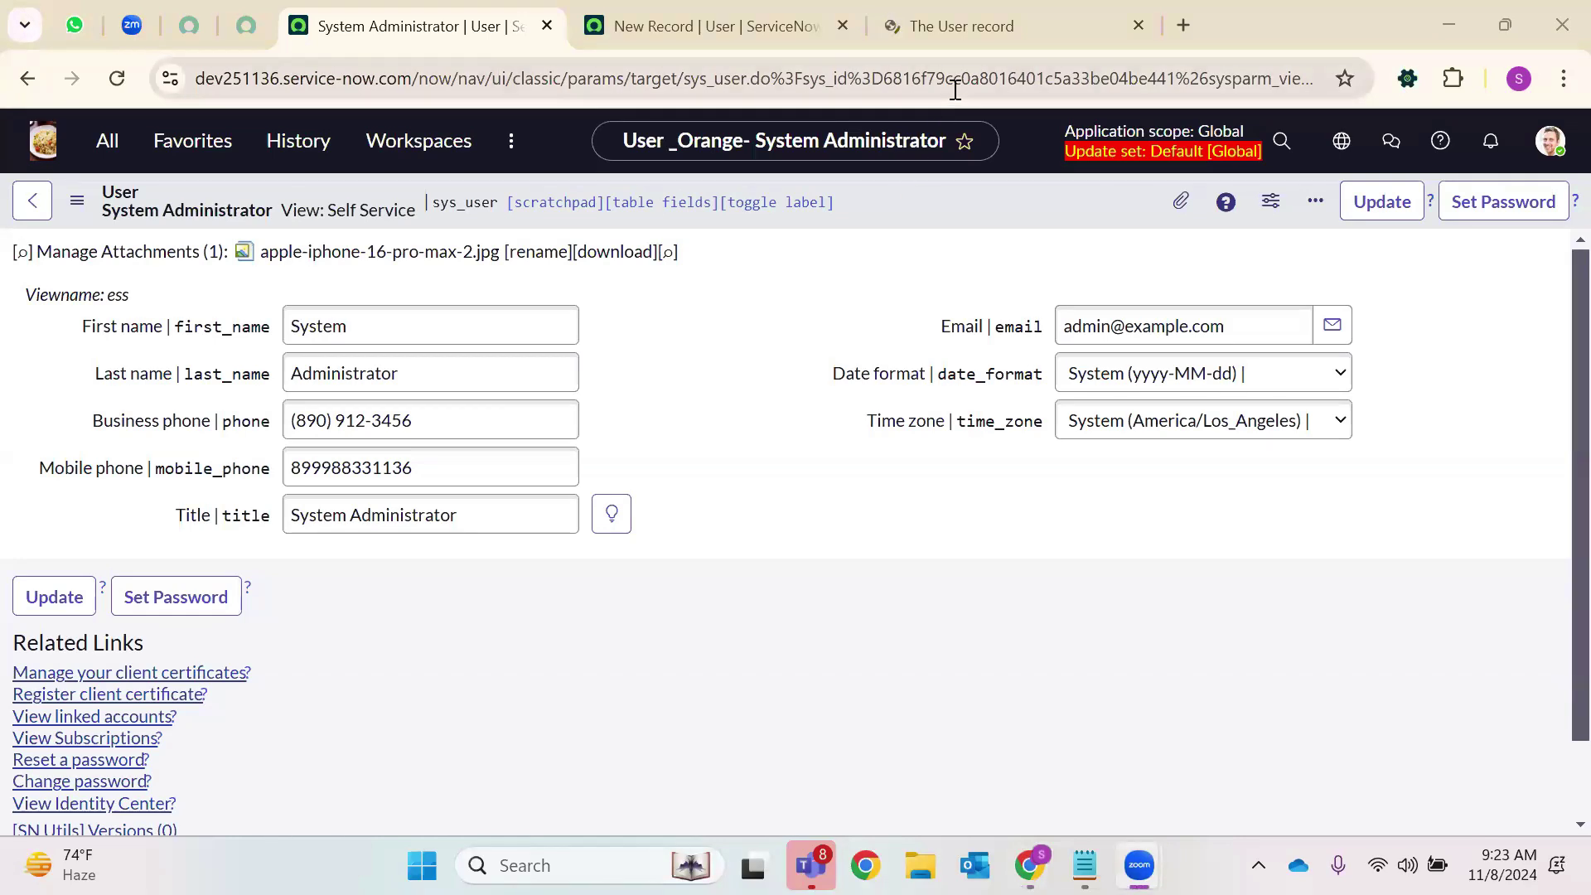
click(787, 7)
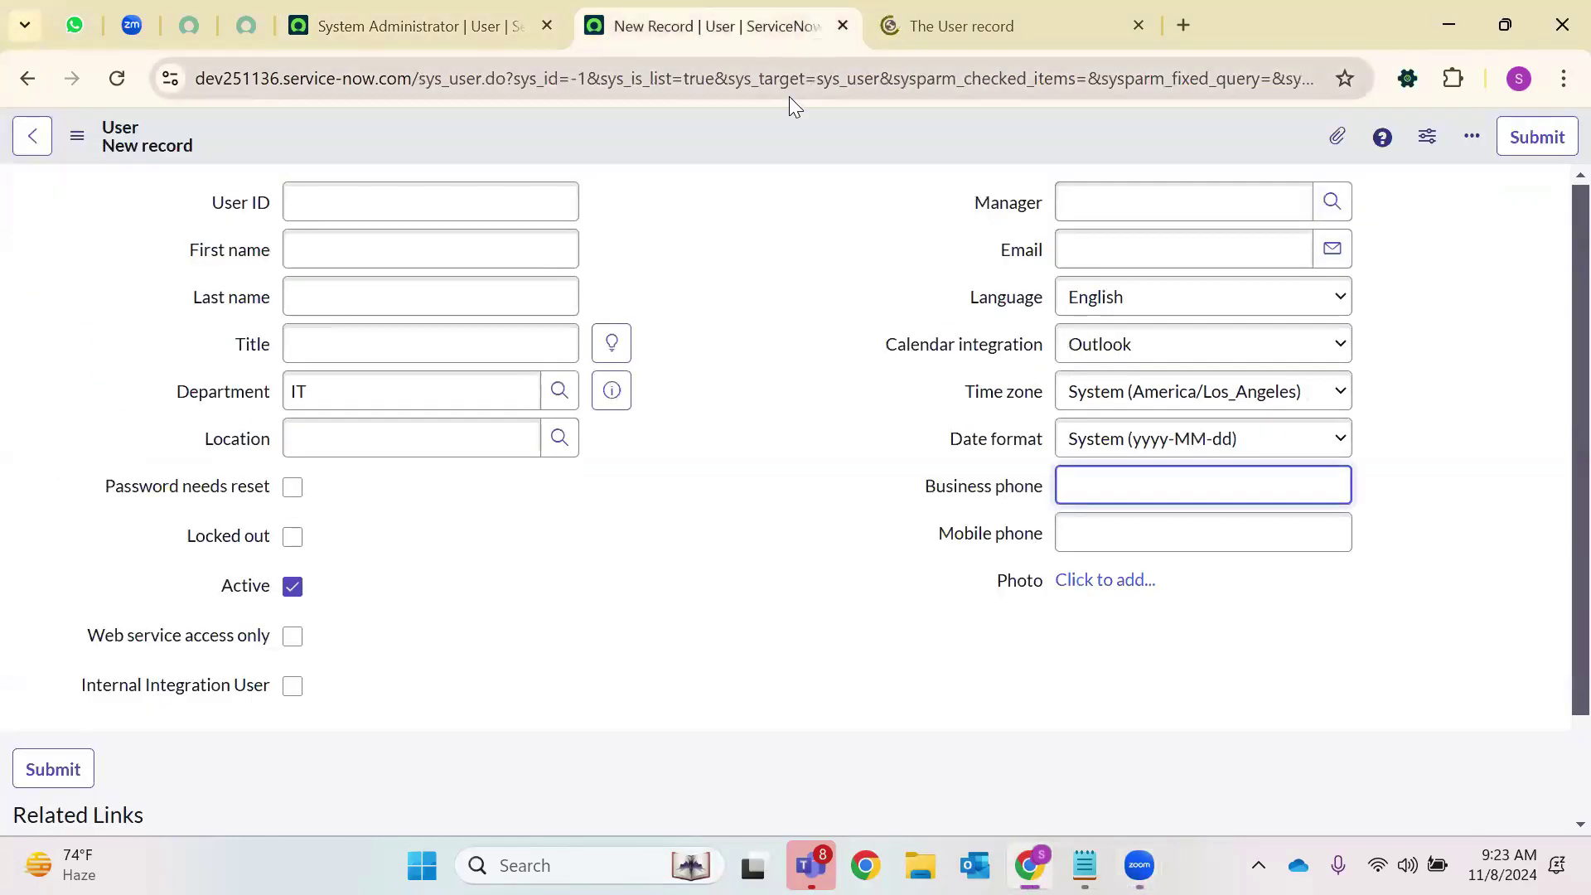
click(926, 25)
click(757, 18)
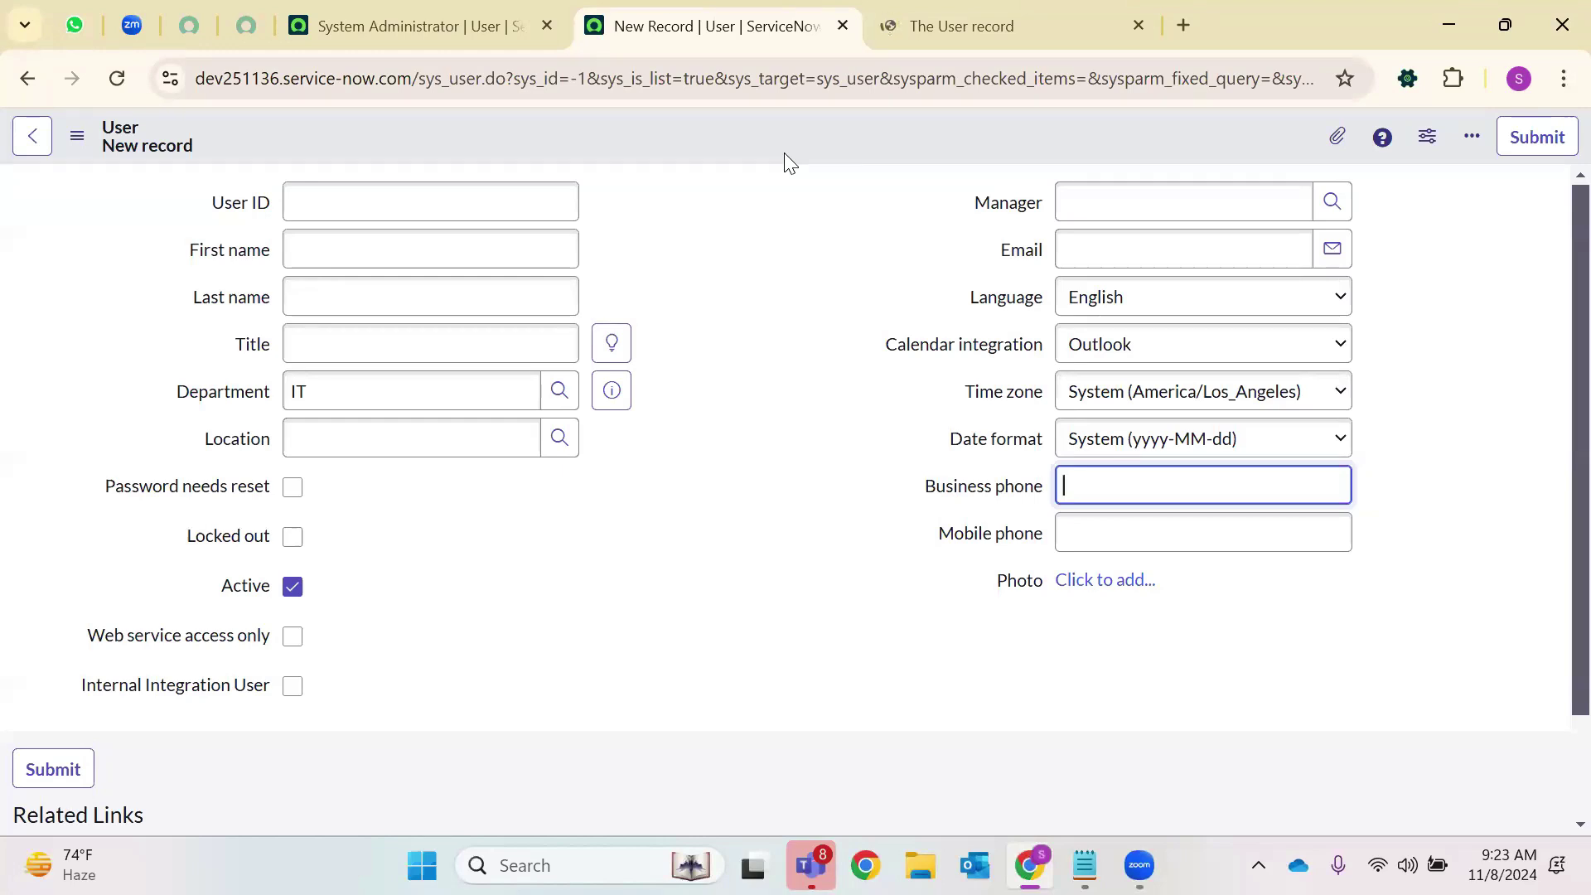
click(956, 41)
scroll(717, 286, down, 3)
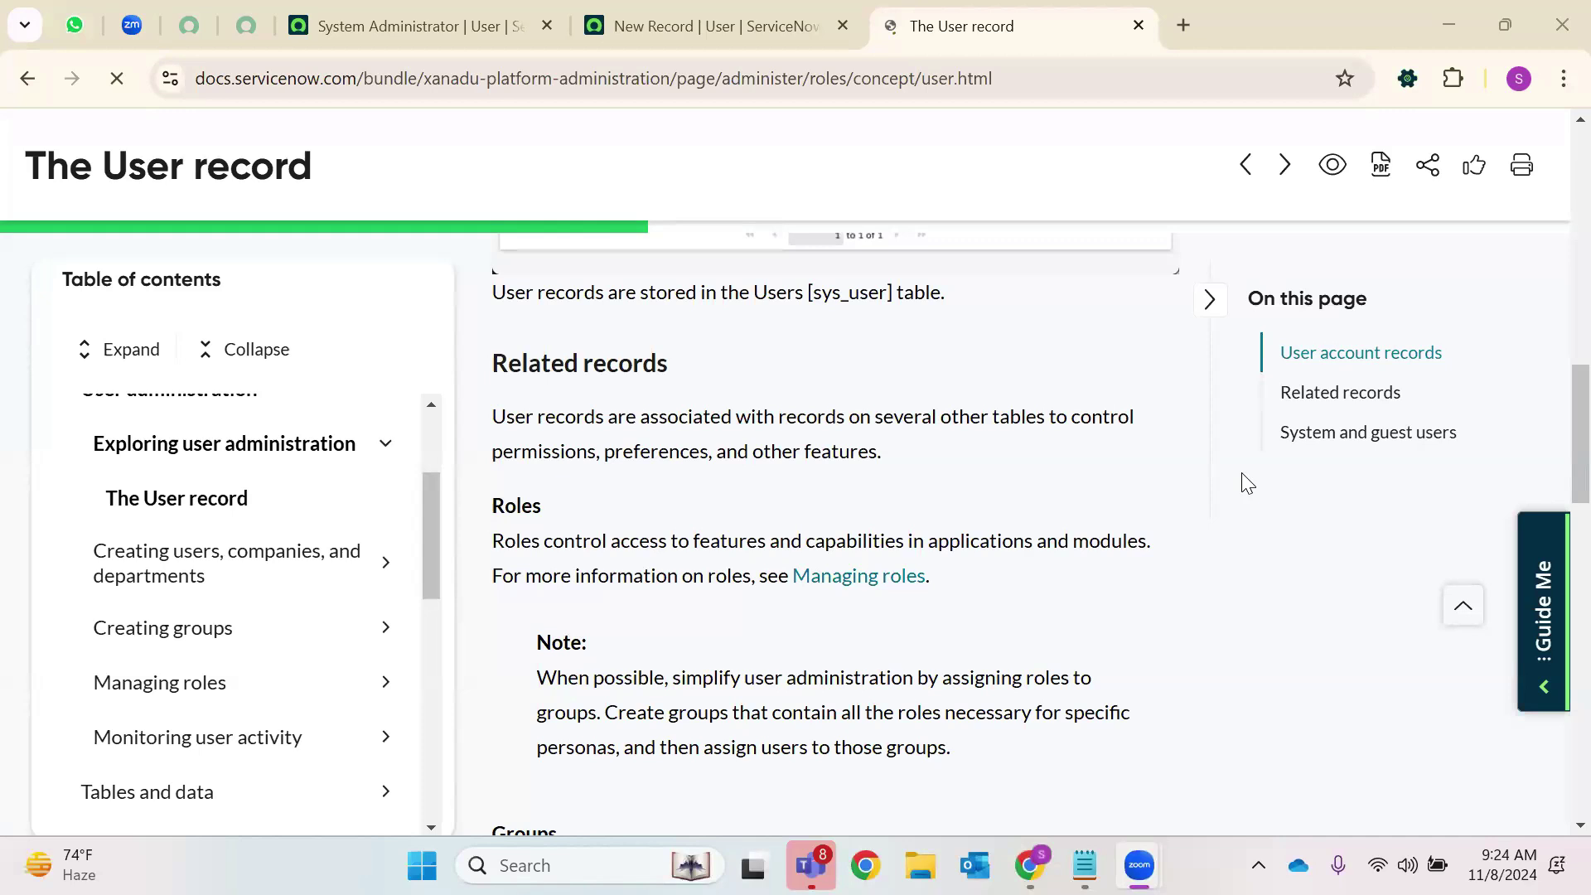
click(686, 22)
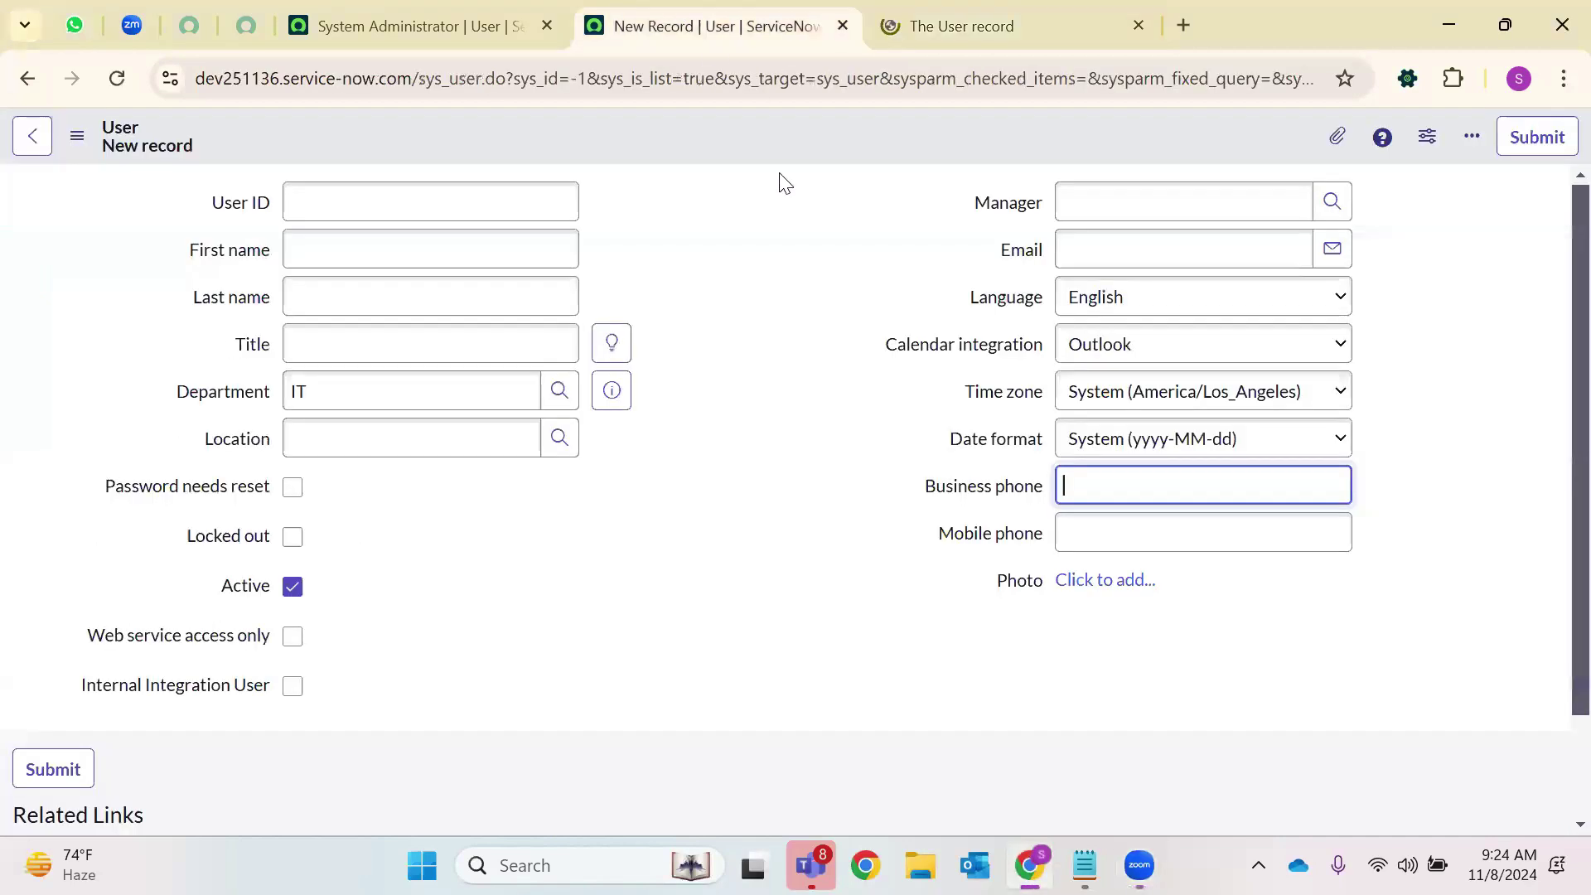
click(923, 33)
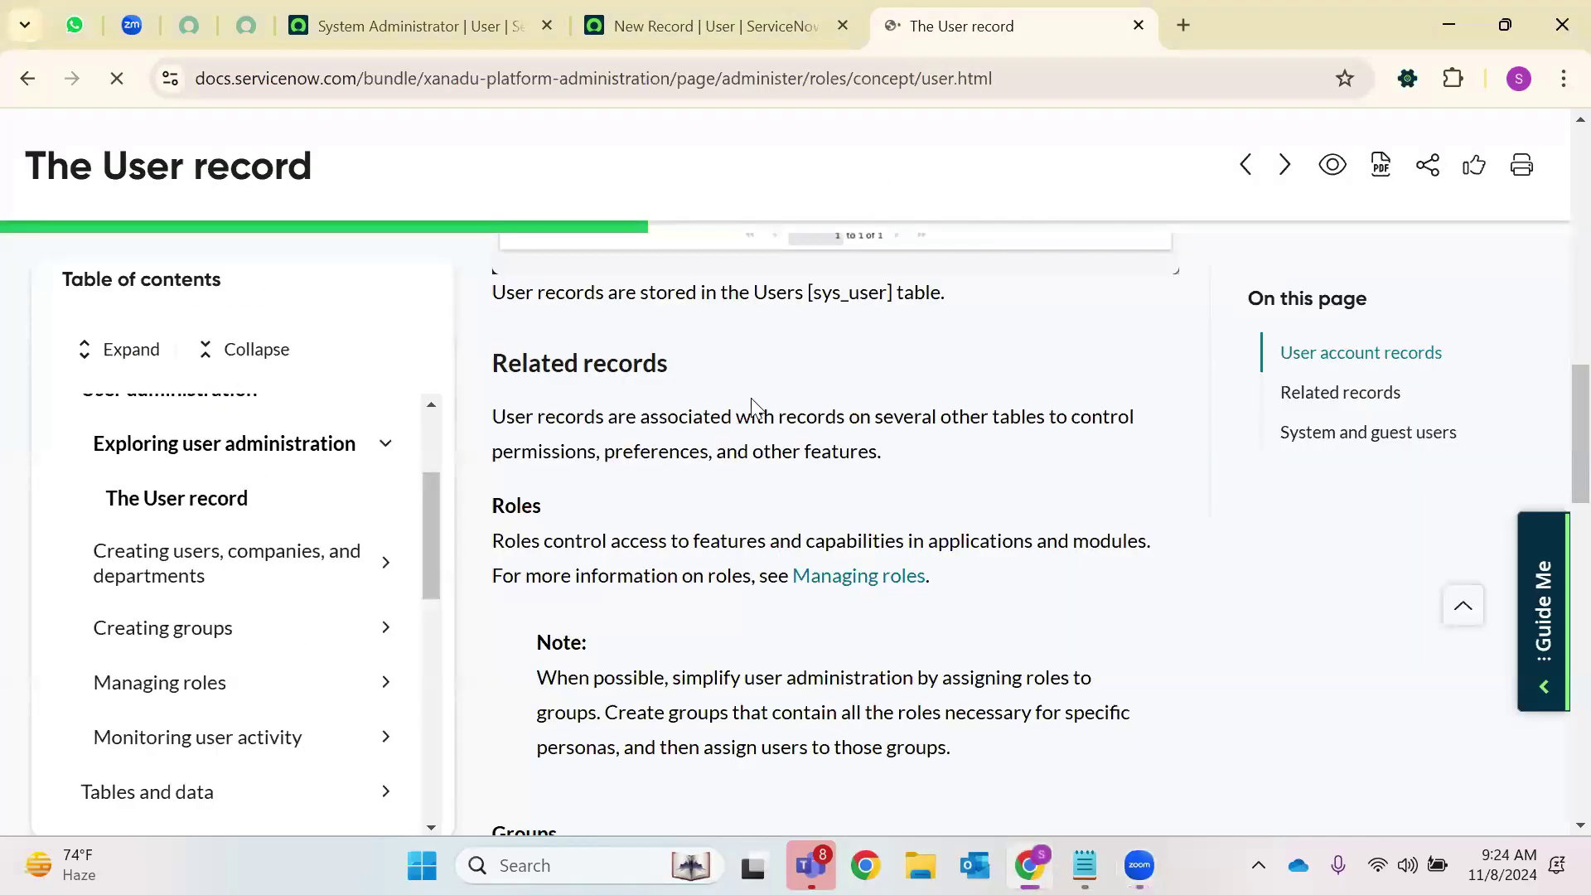
scroll(749, 426, down, 7)
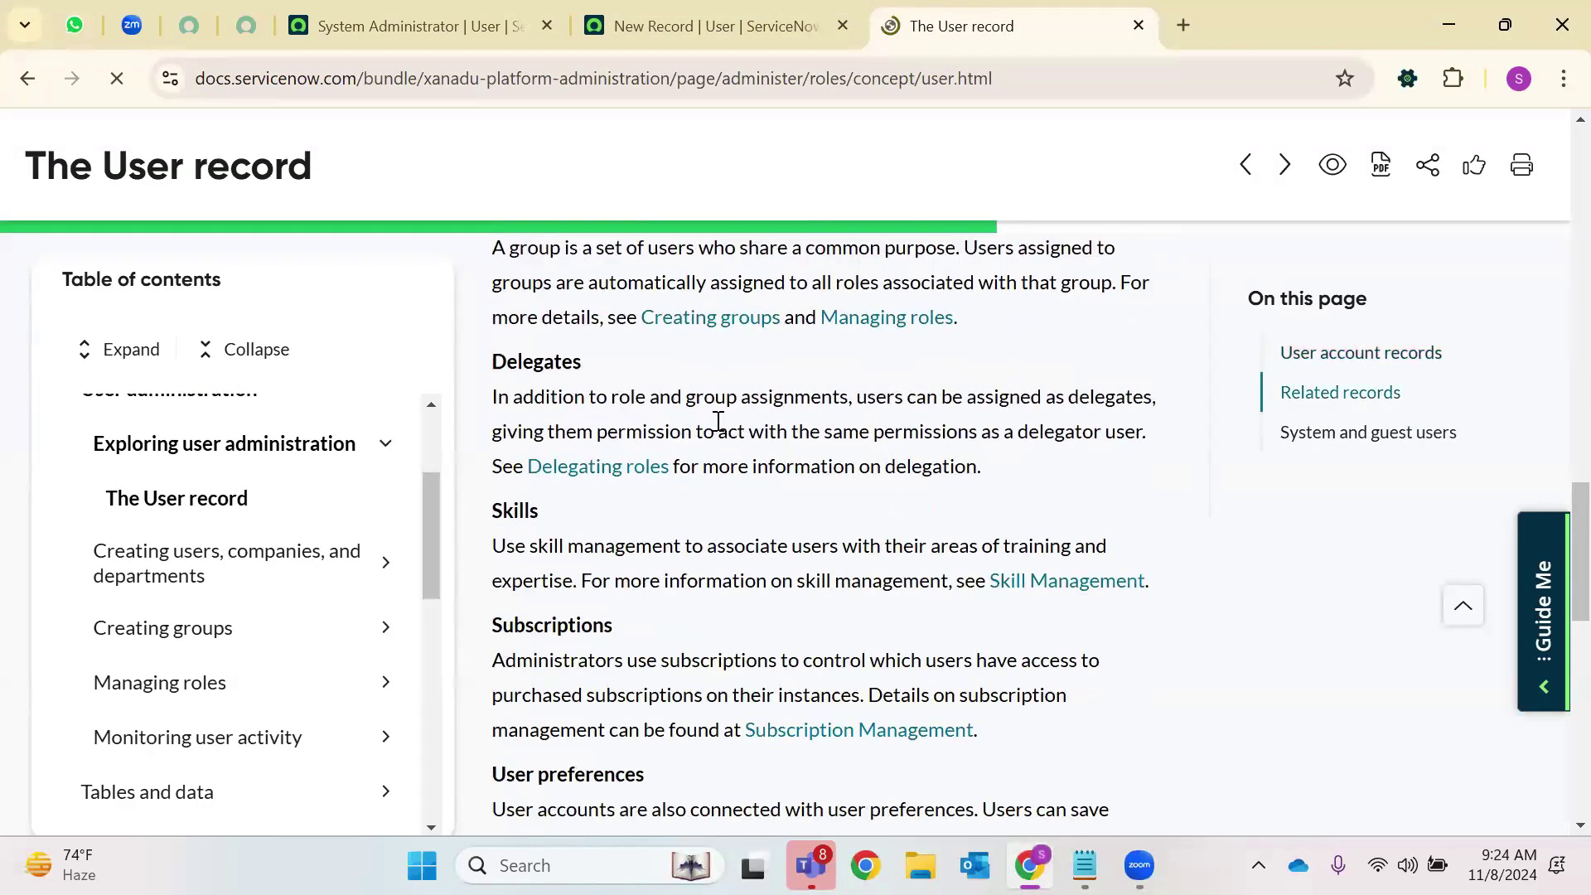
scroll(718, 425, up, 10)
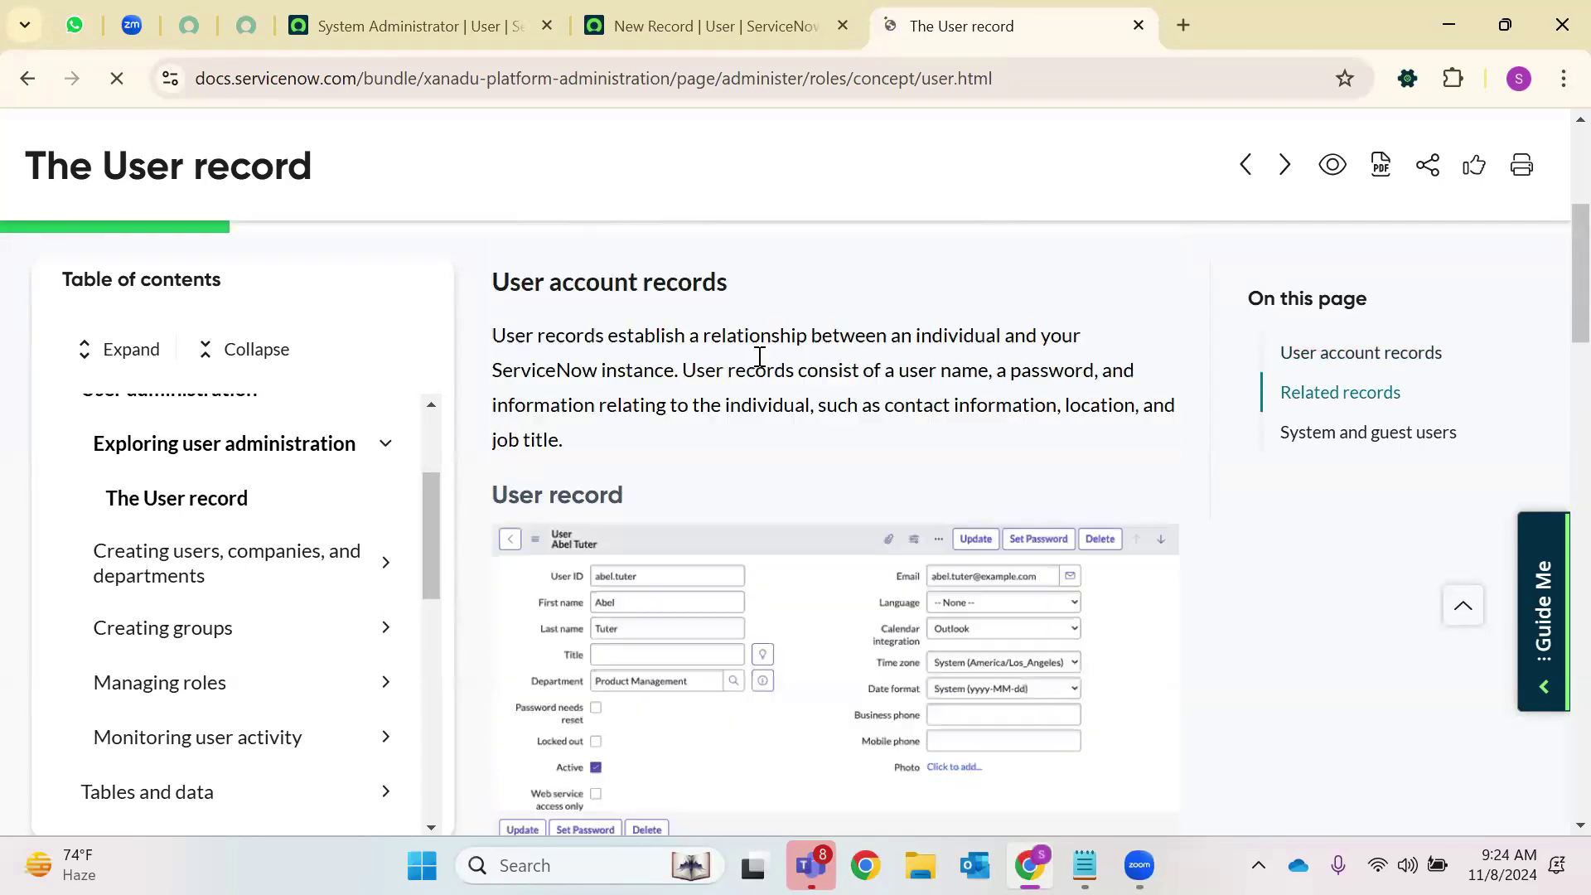
click(679, 12)
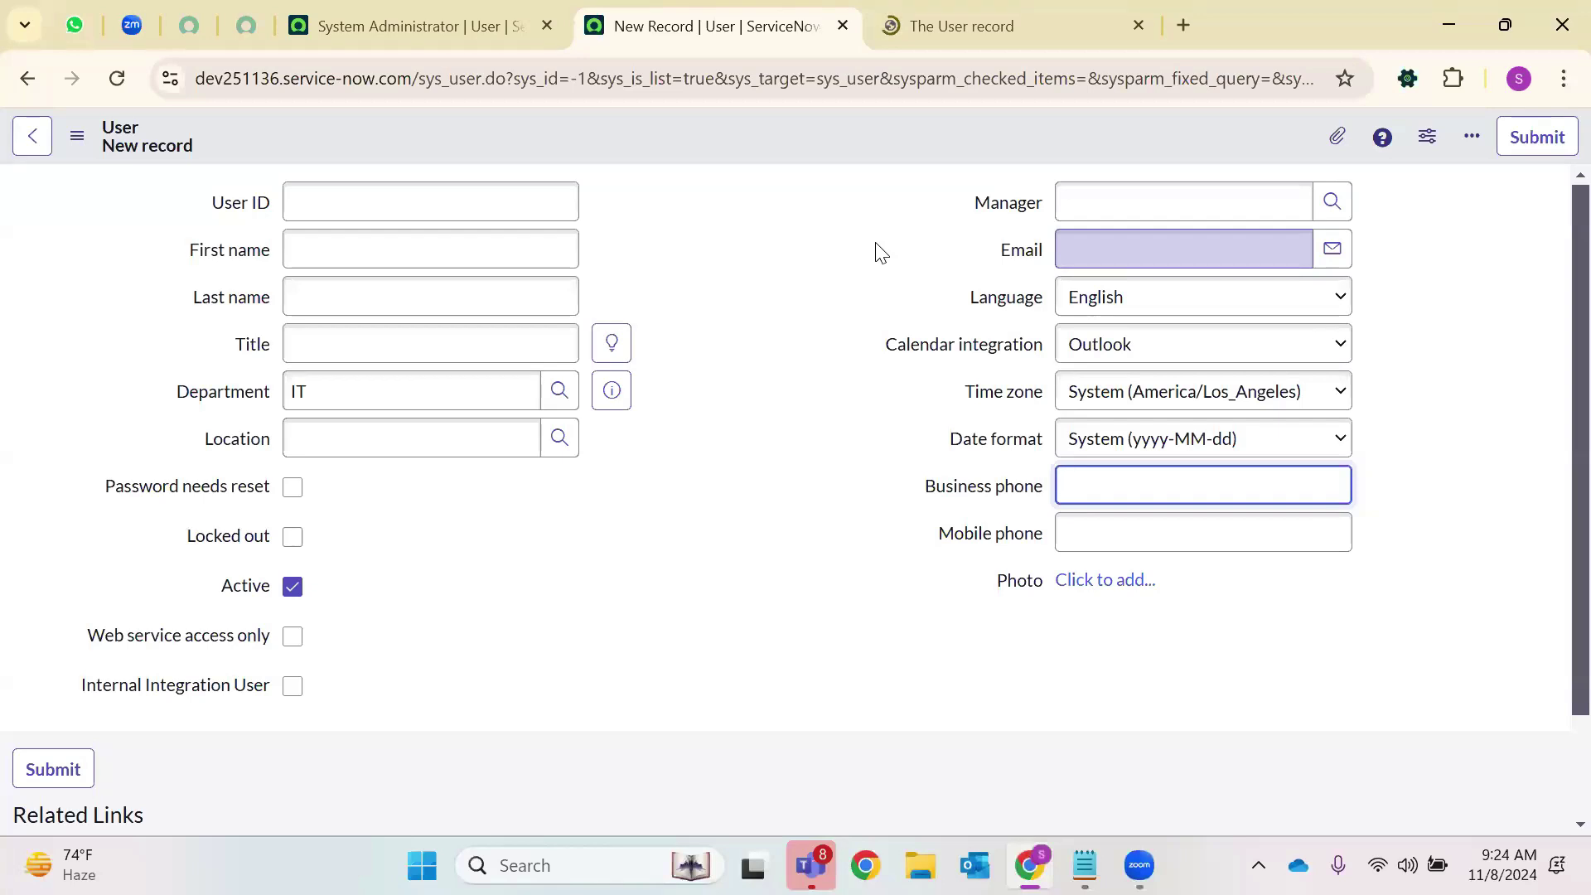
click(980, 10)
scroll(728, 549, down, 5)
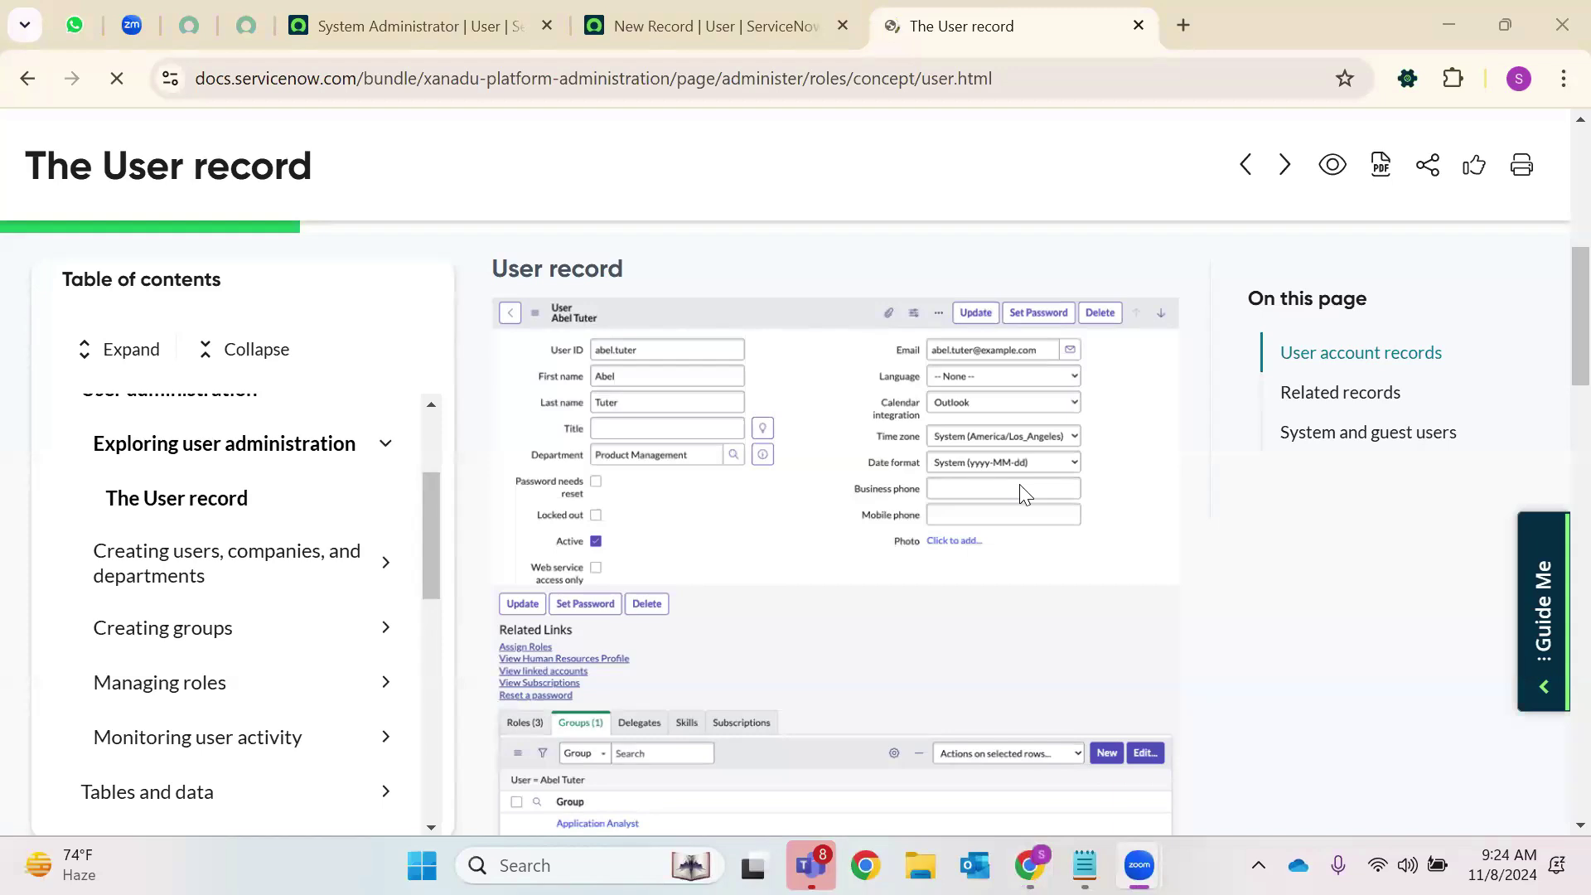
click(804, 21)
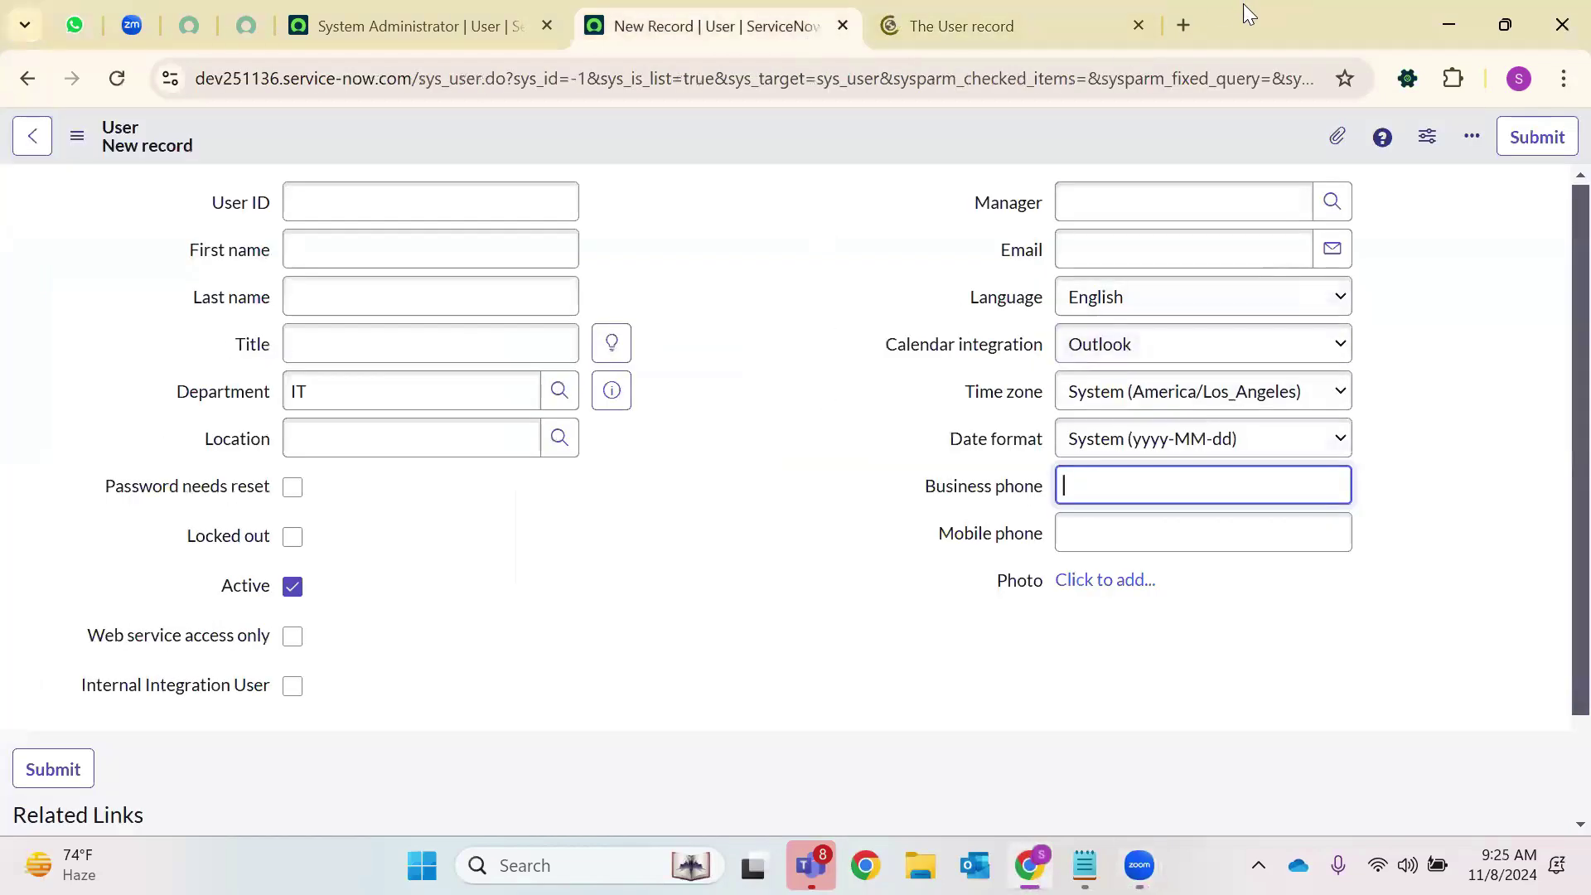
Step: Close the docs page, search 'user' in a new tab, and discard the unsaved new user form
click(1138, 25)
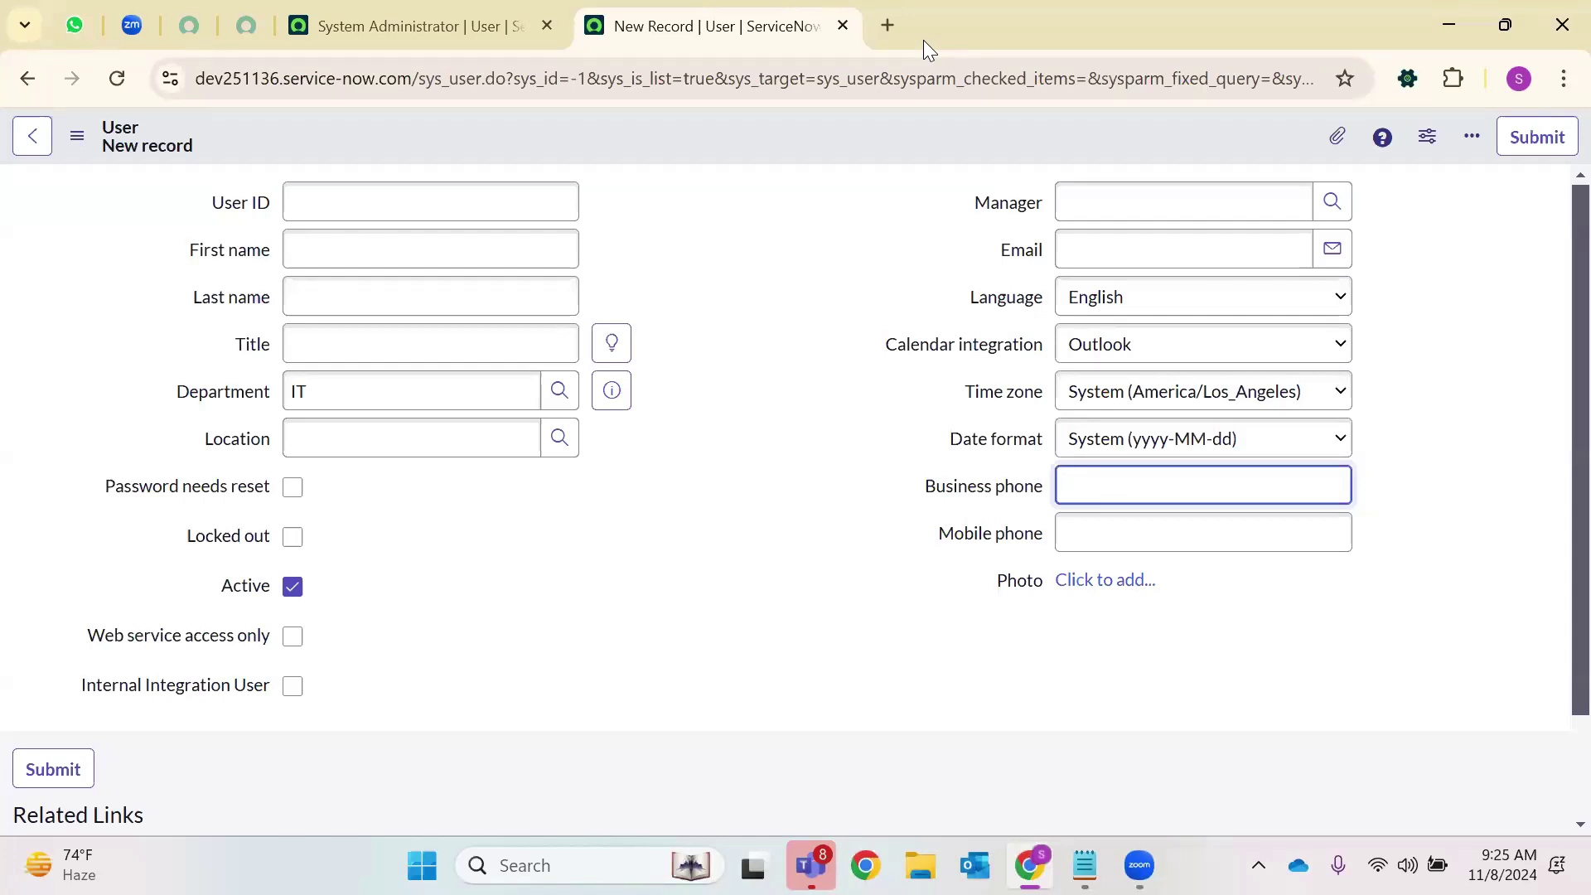
key(ctrl+t)
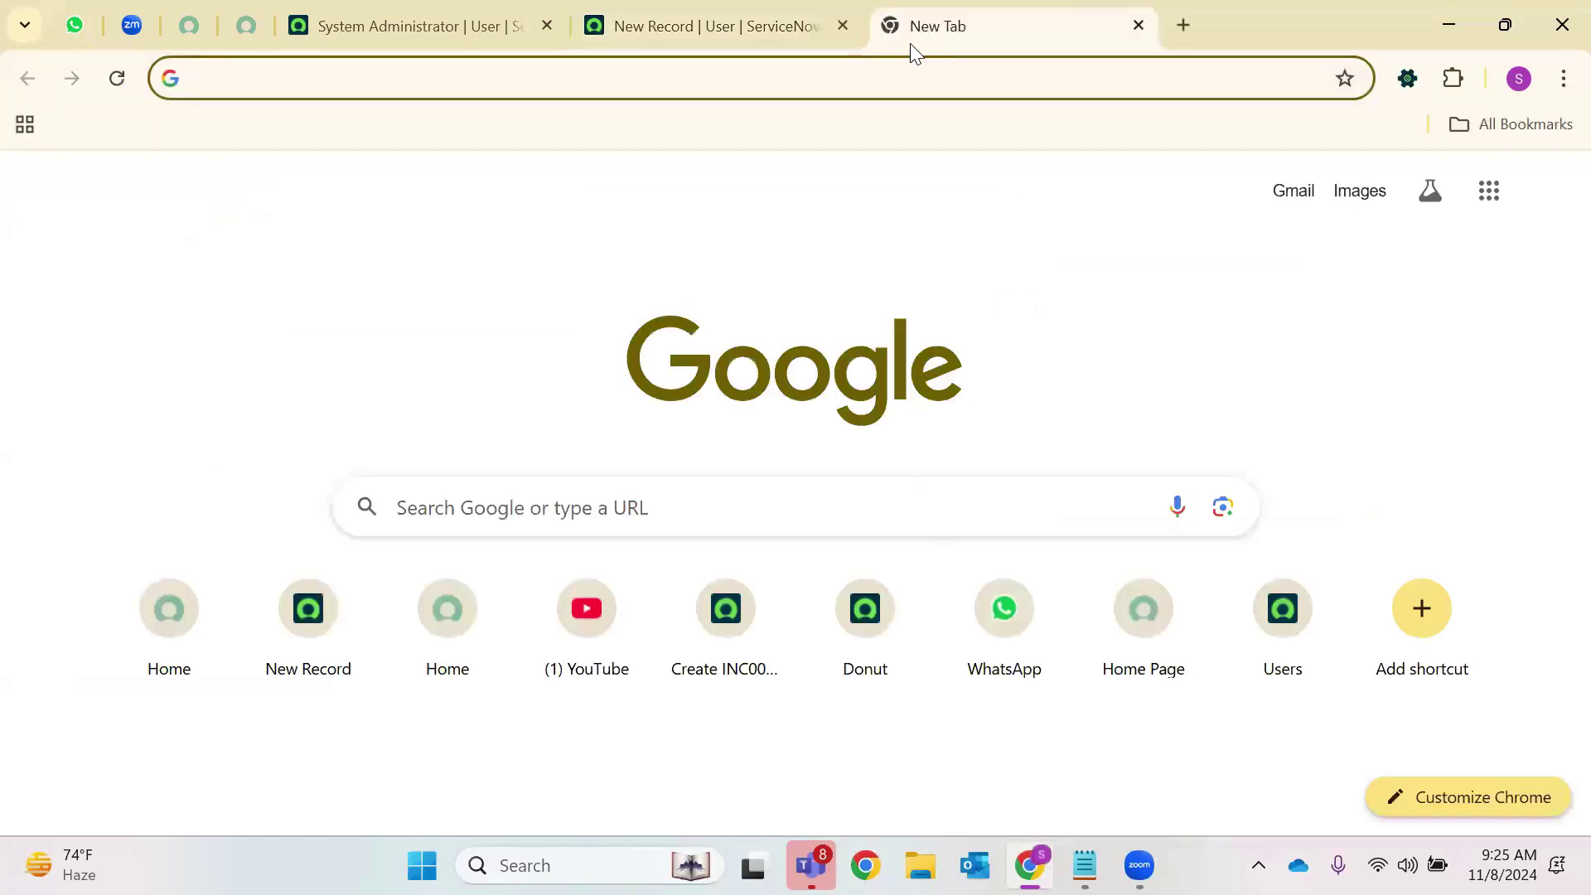
text(user)
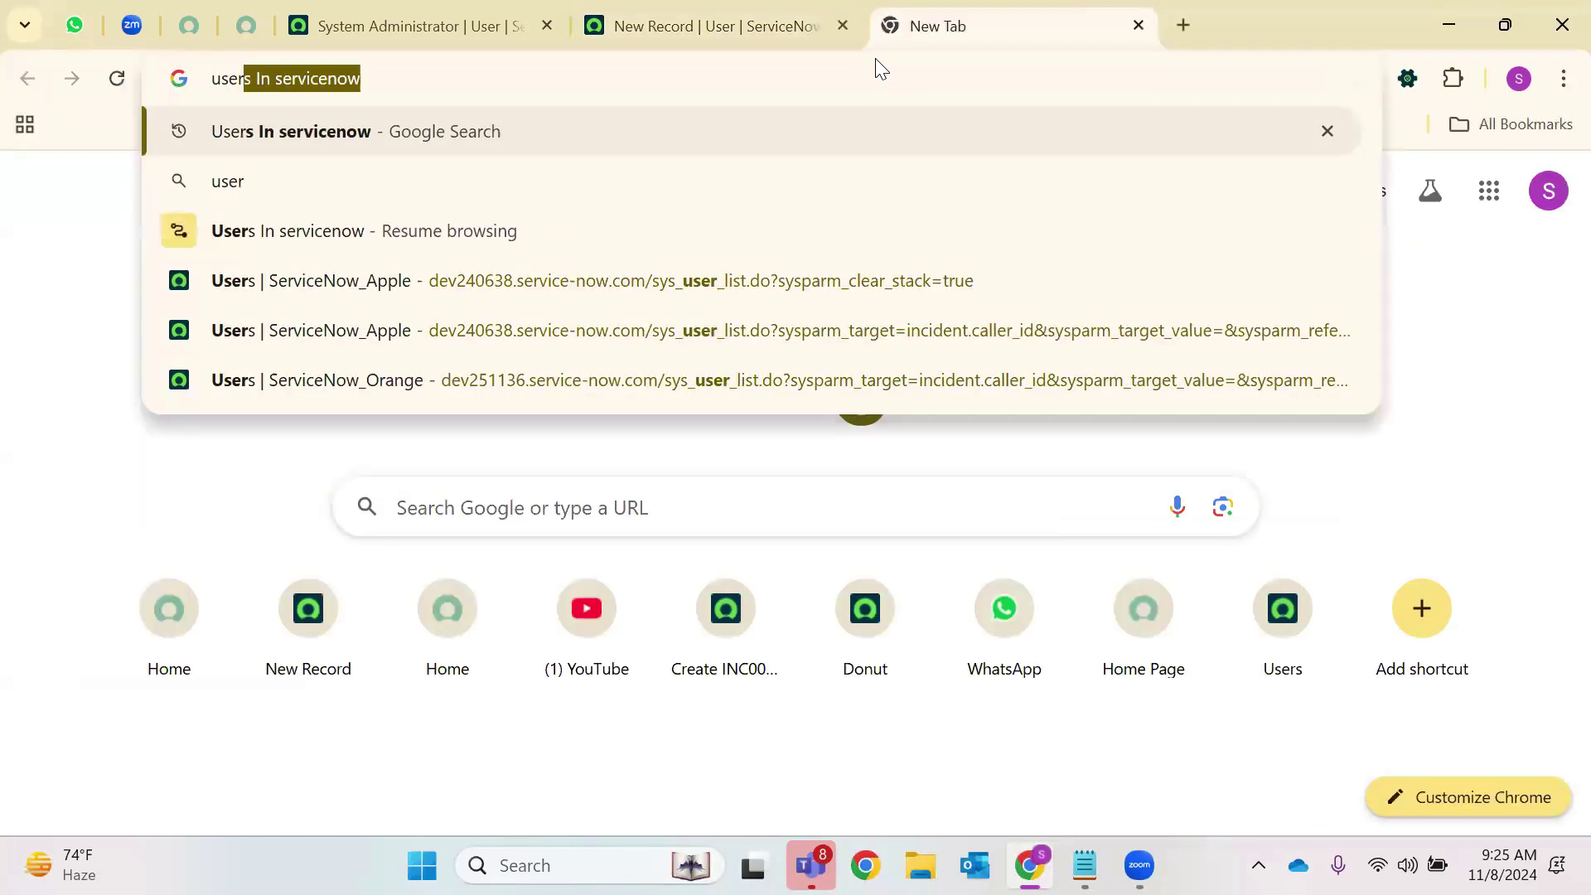
key(Return)
click(795, 20)
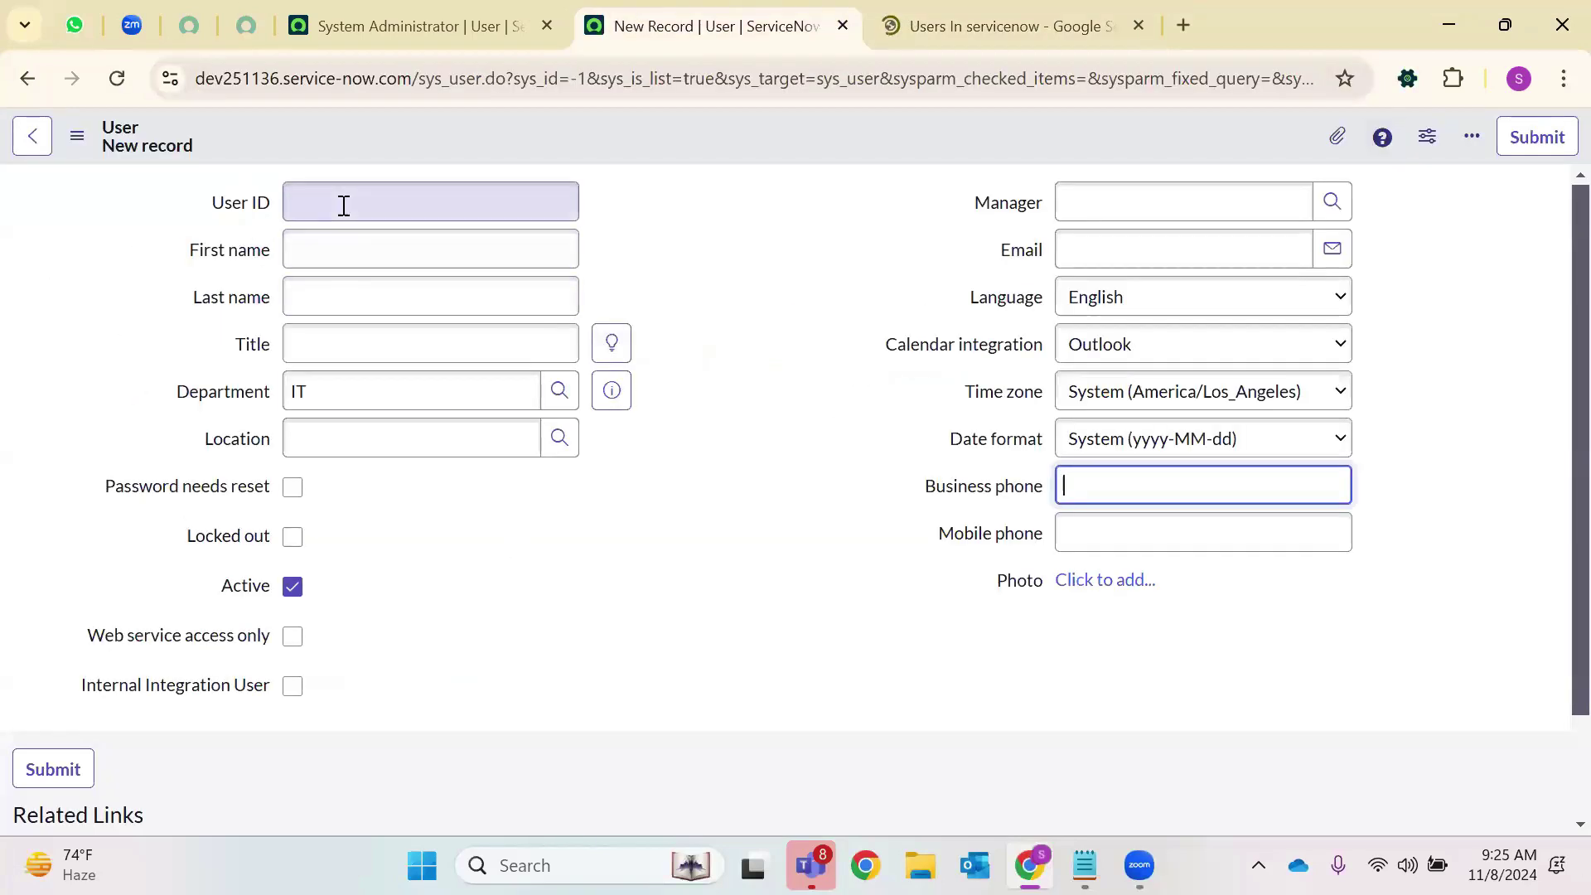
click(843, 27)
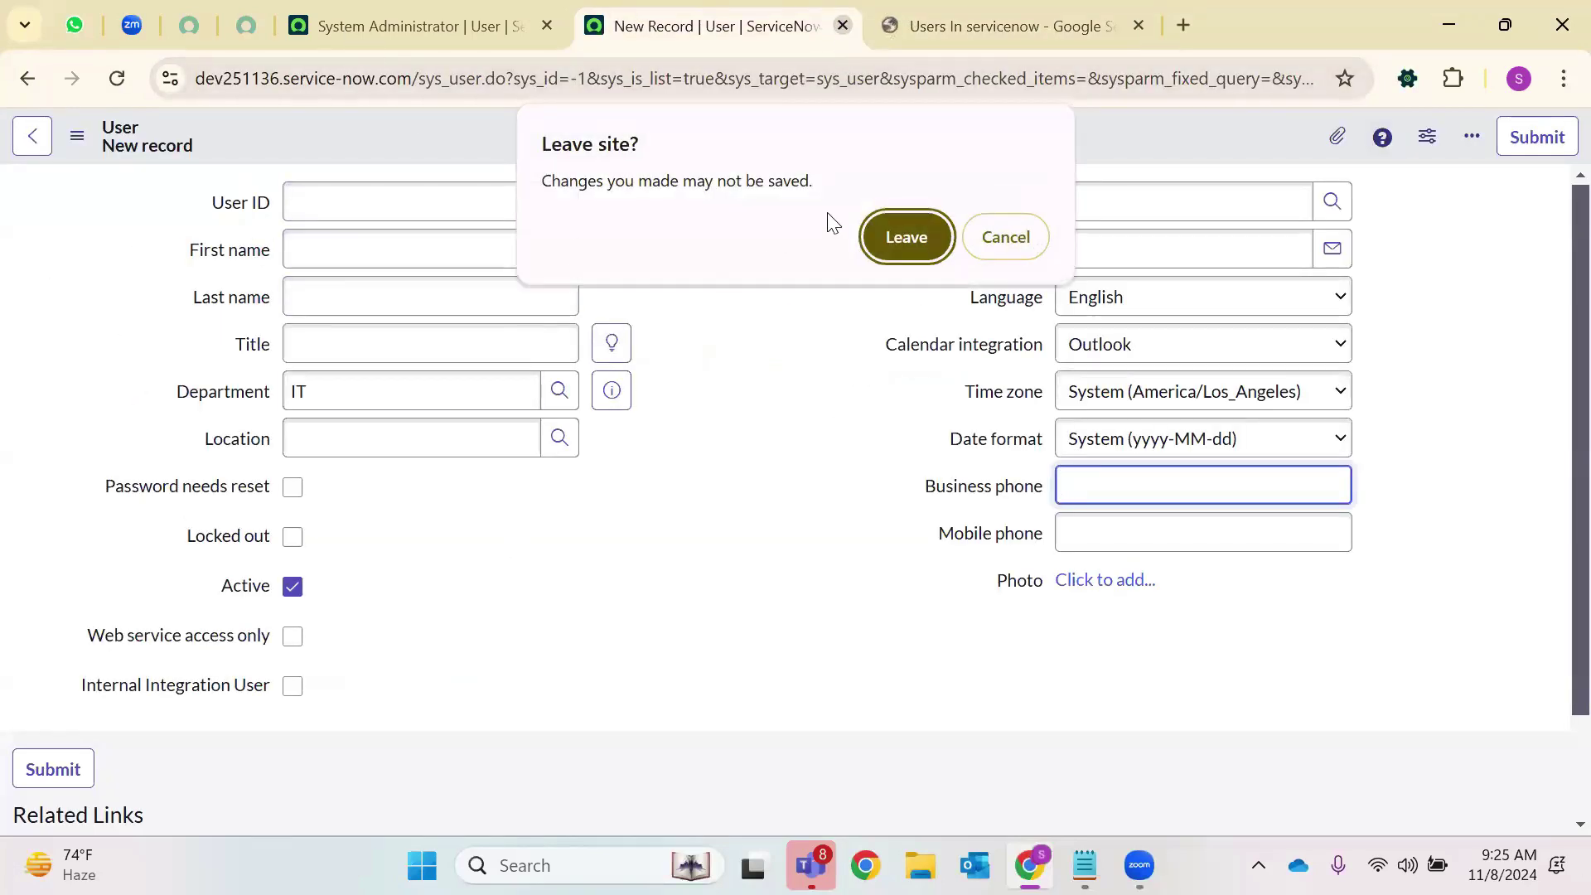
key(Return)
Step: Filter the navigator for 'Users' and open User Administration > Users in a new tab
click(368, 42)
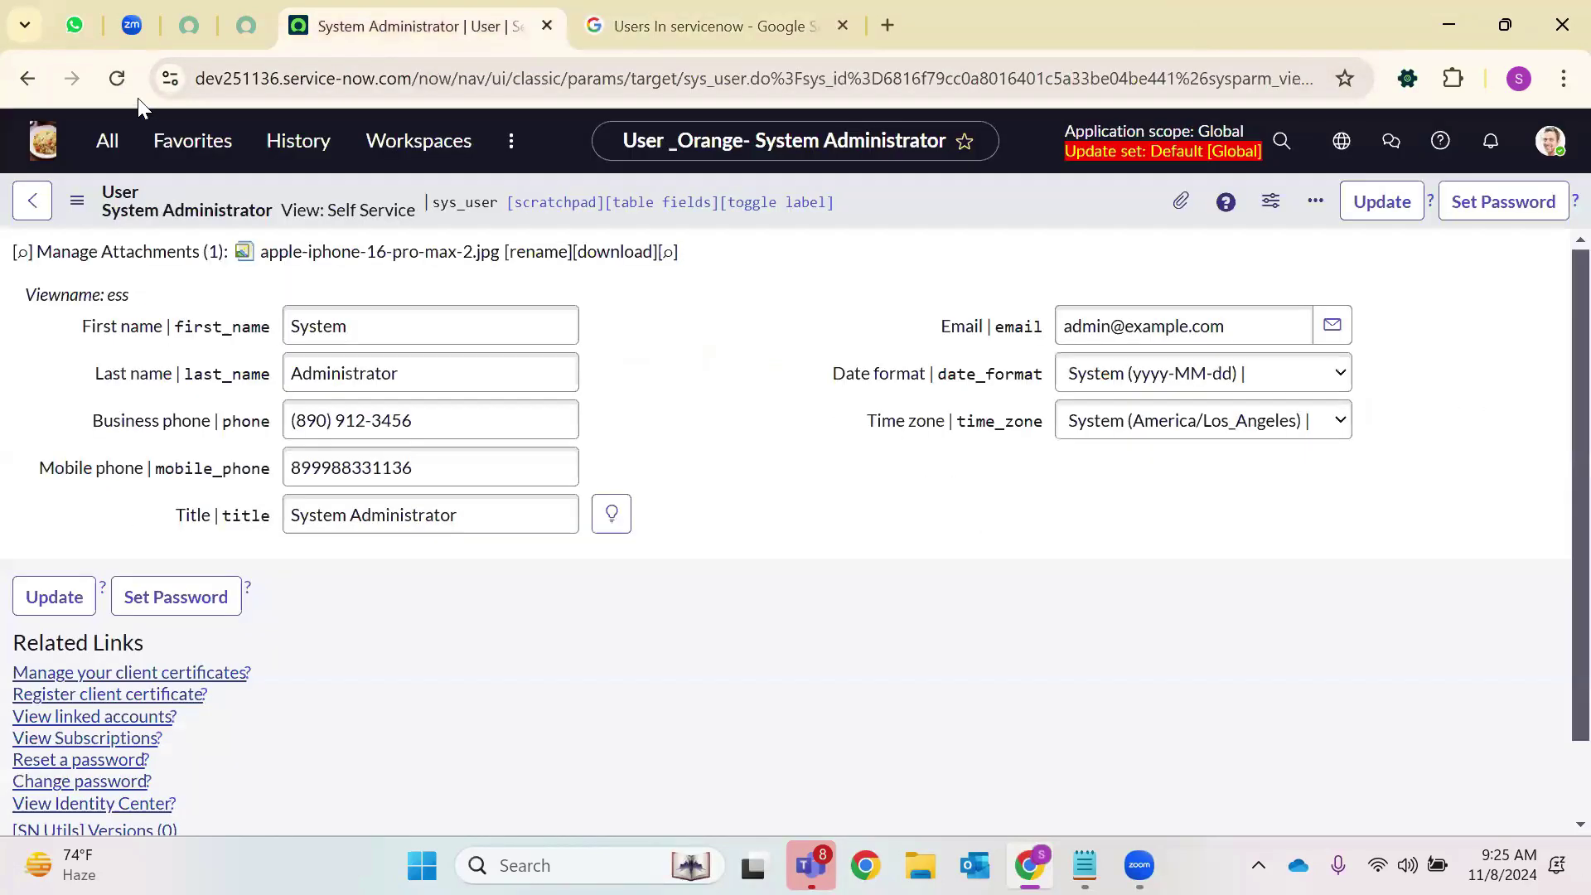
click(108, 143)
text(Users)
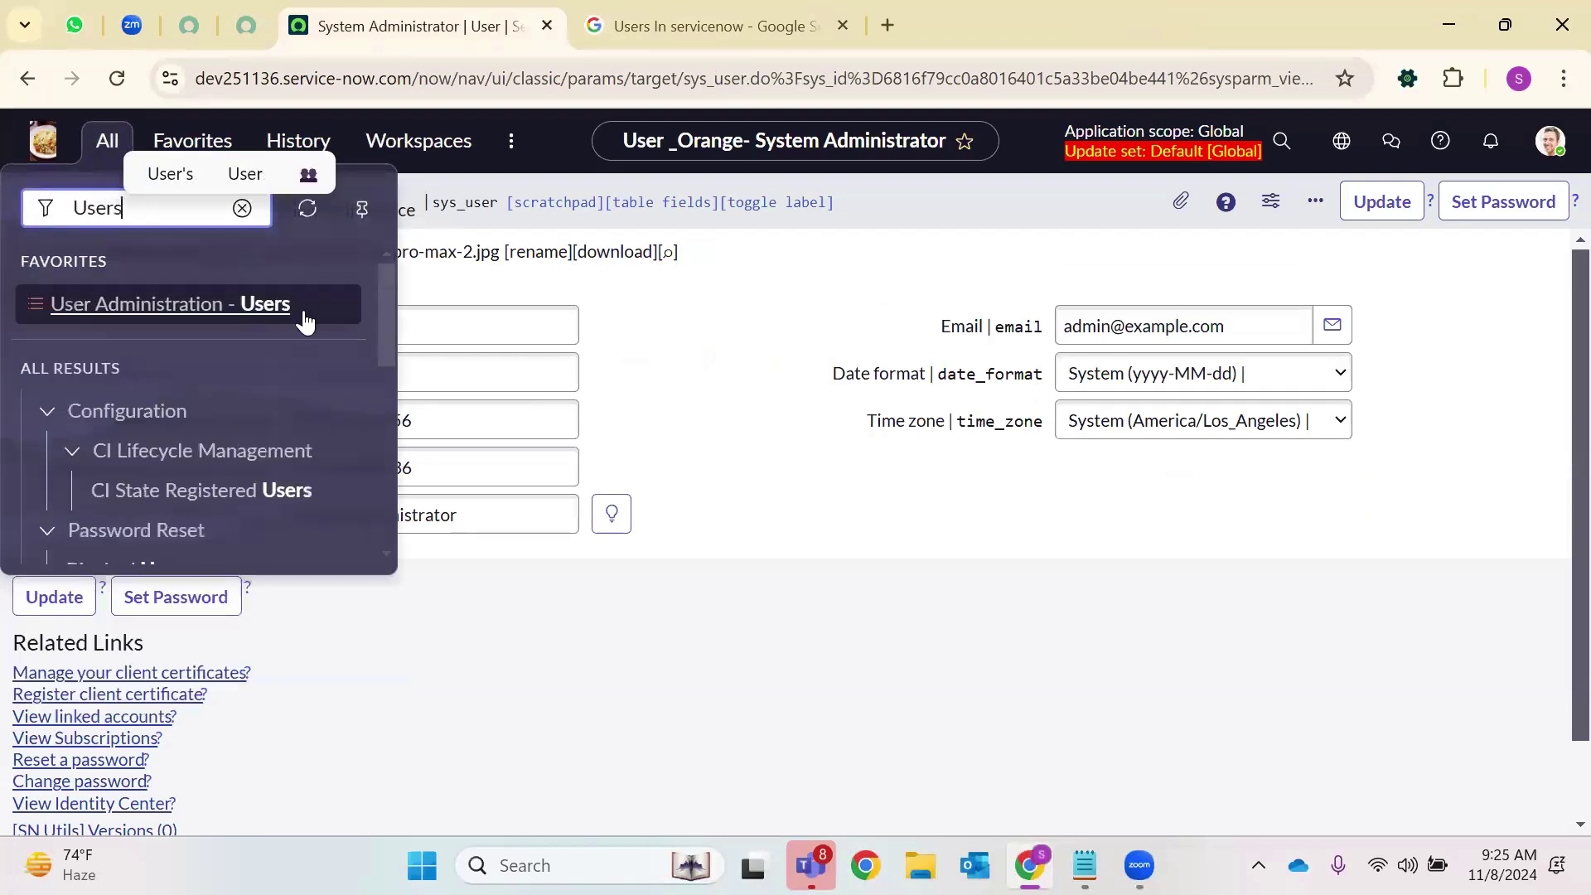
scroll(246, 365, down, 1)
scroll(246, 365, down, 5)
right_click(91, 489)
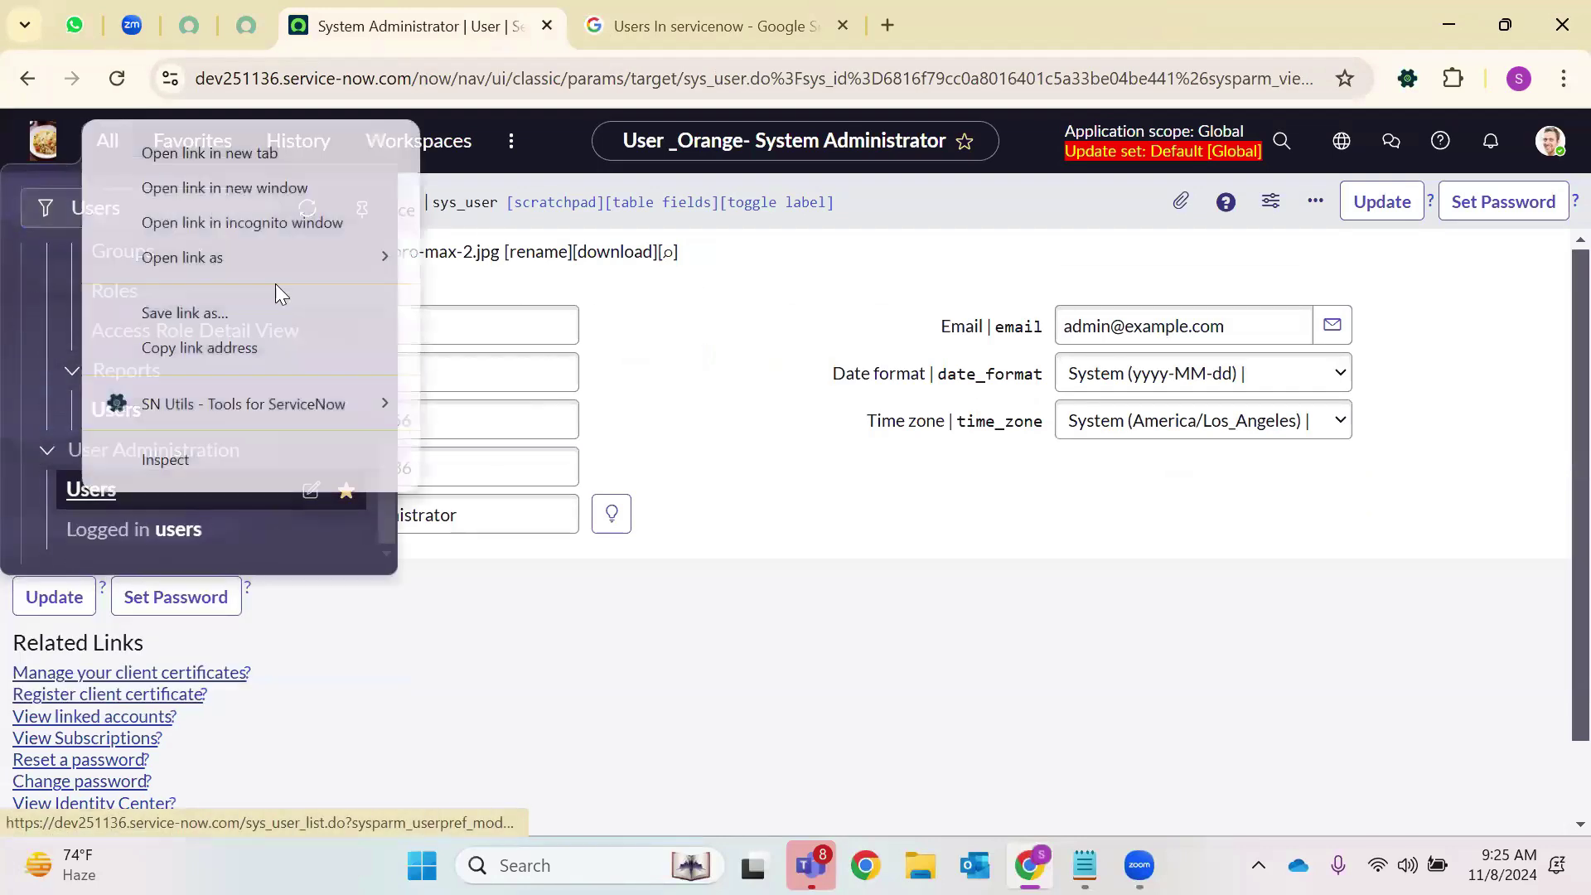
click(292, 157)
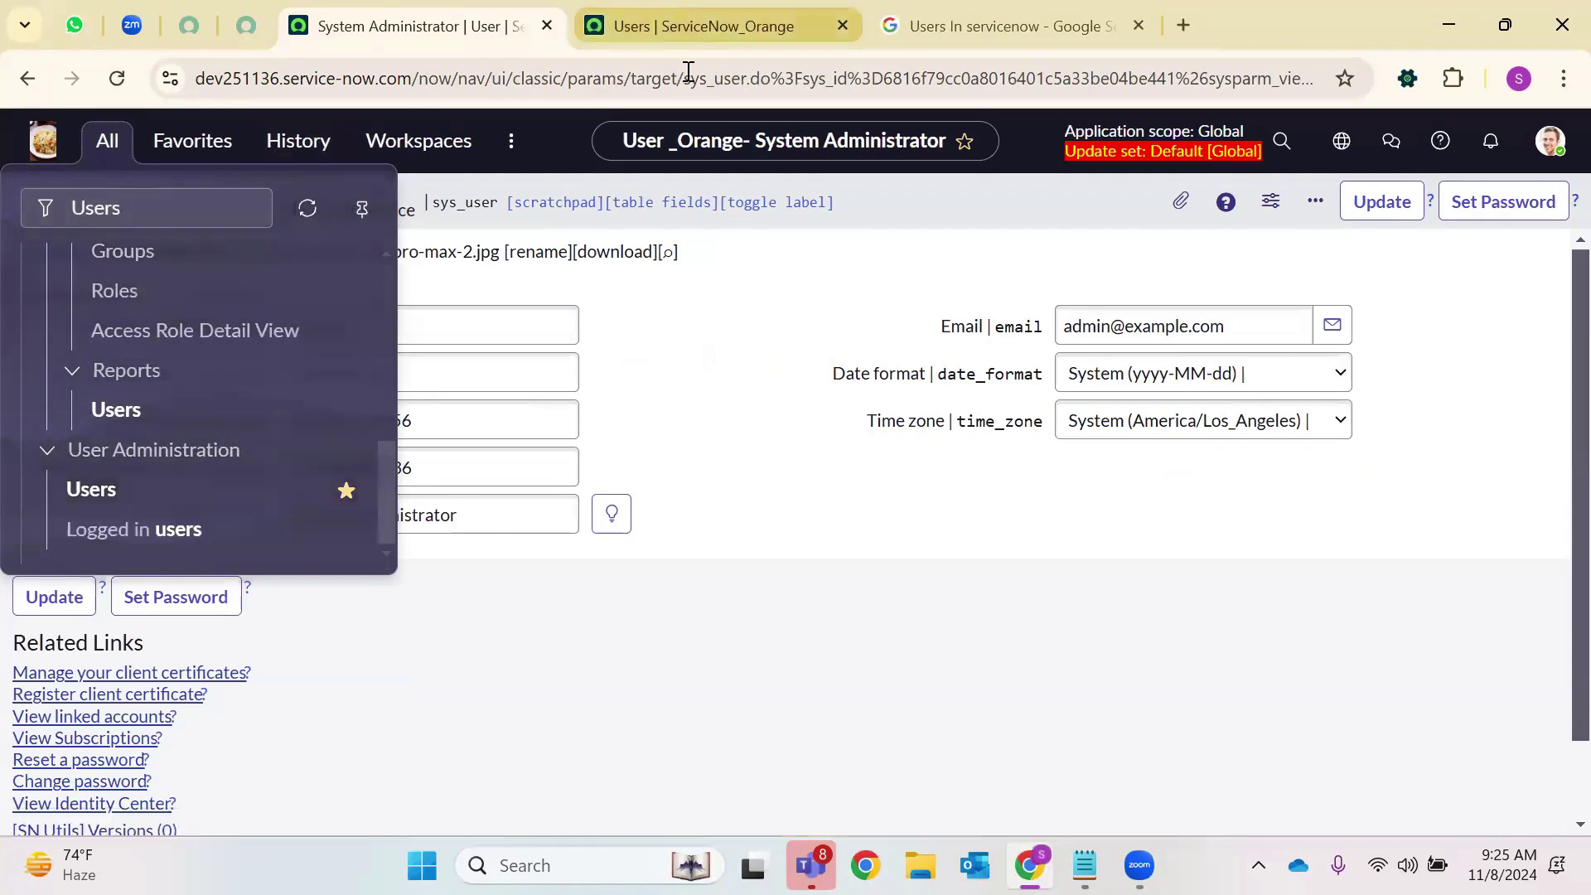
key(ctrl+Tab)
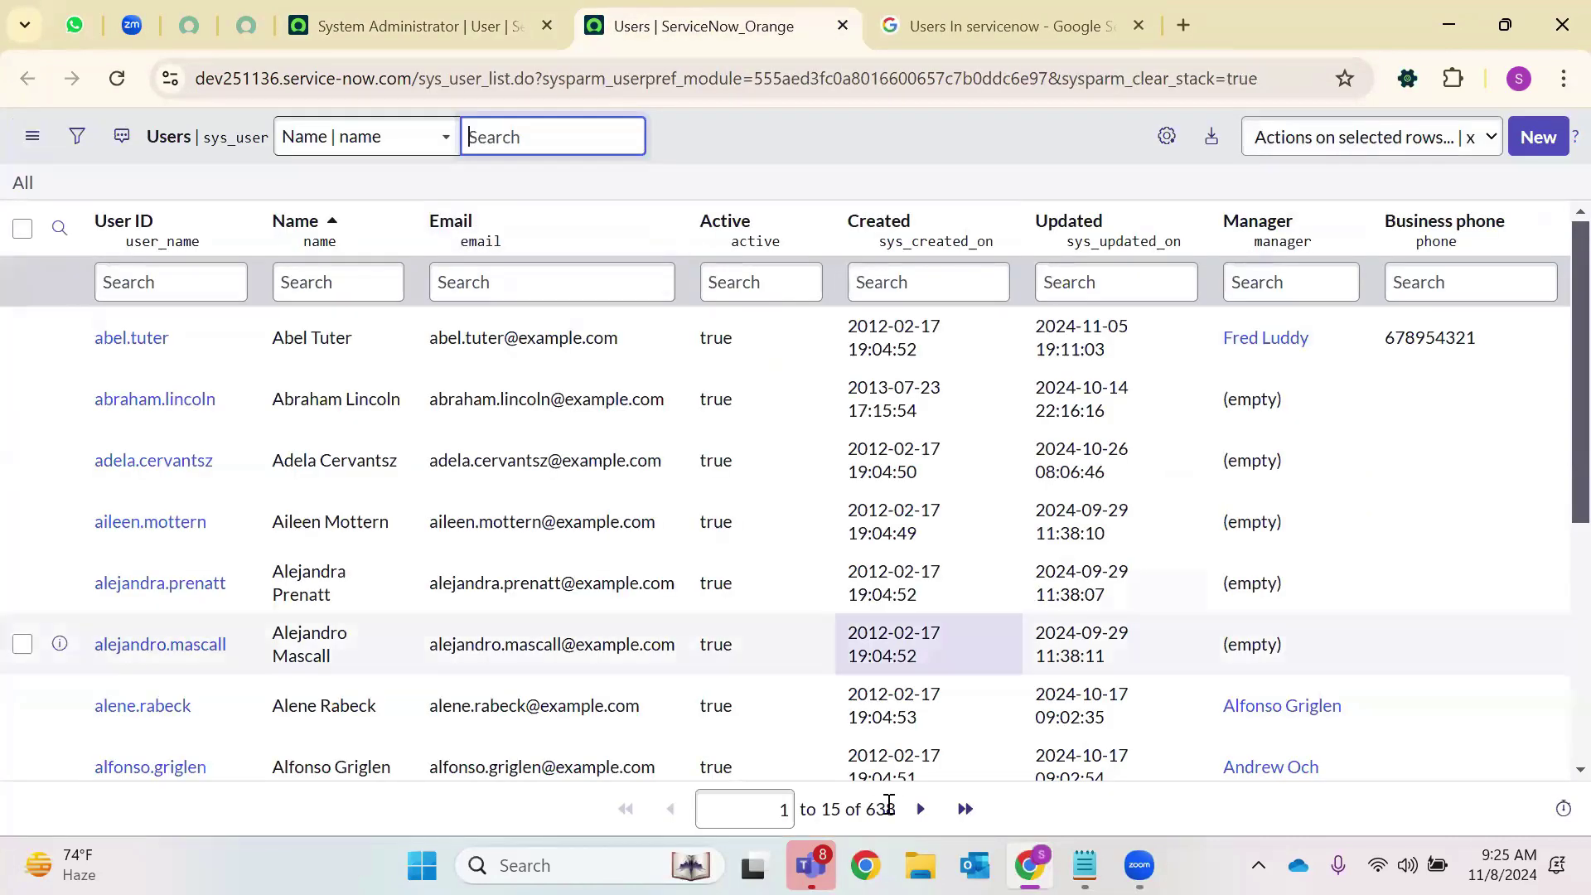
Step: Start a new user with its User ID, first name and last-name initial, then show Title suggestions
click(1538, 137)
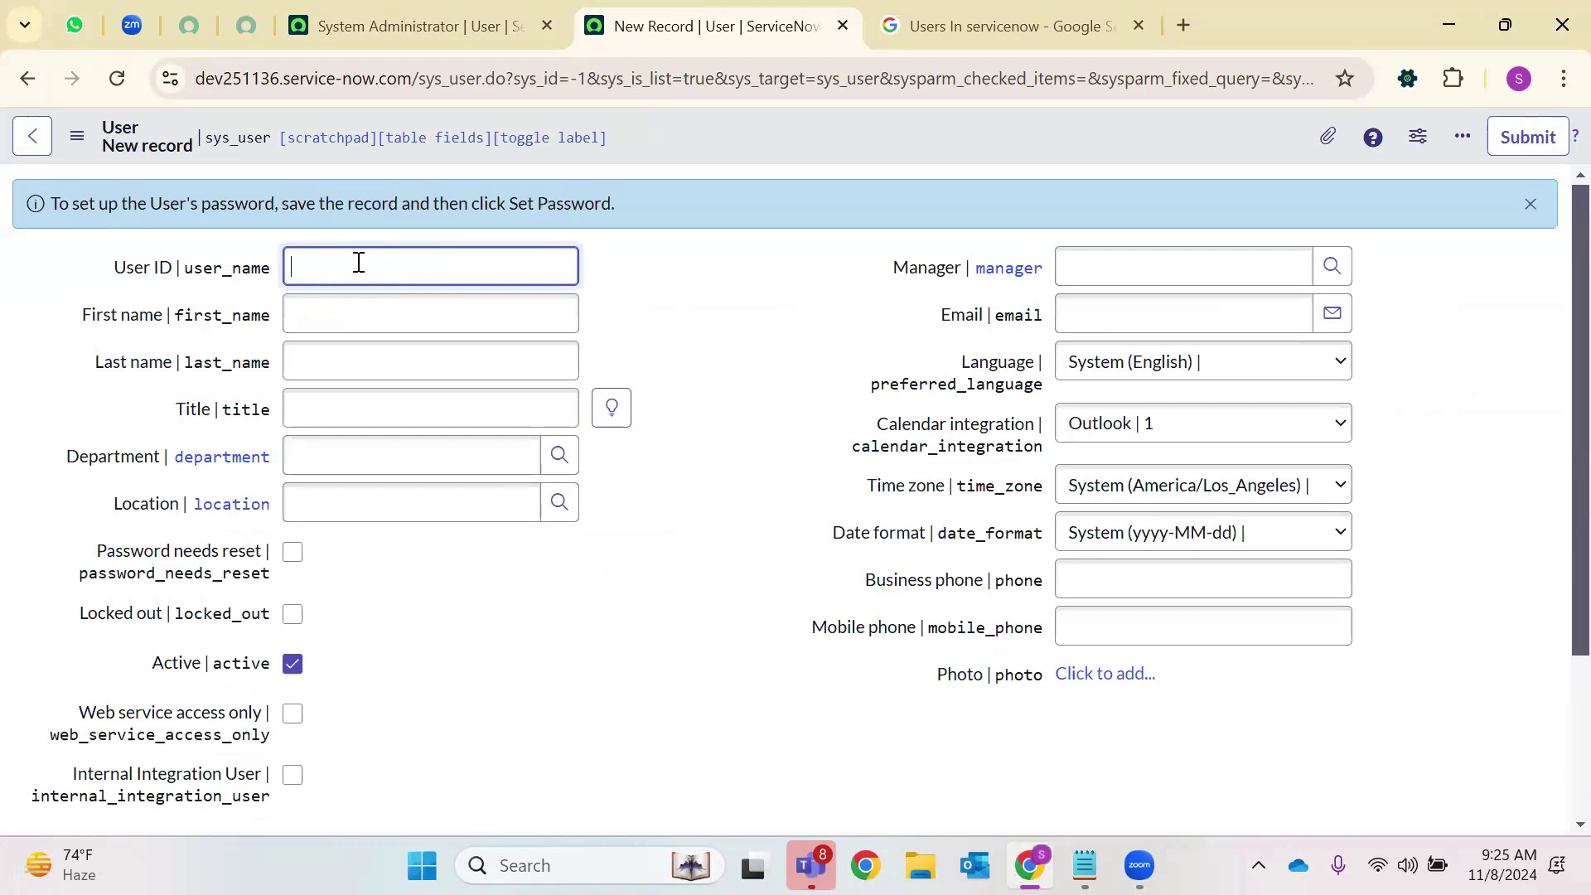
text(shre)
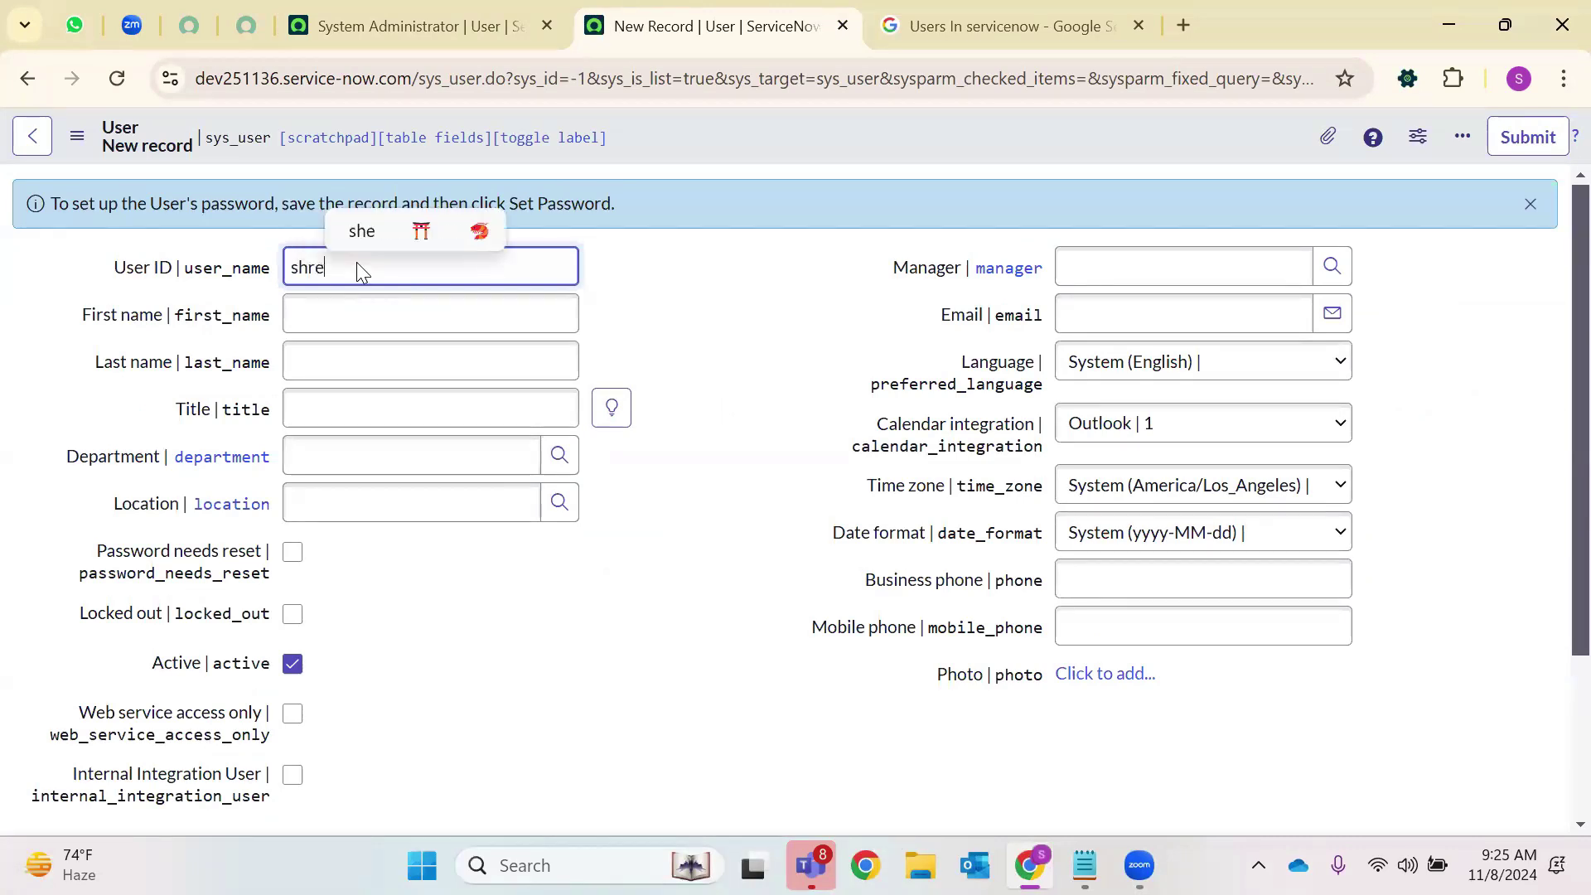
text(yansh.sn)
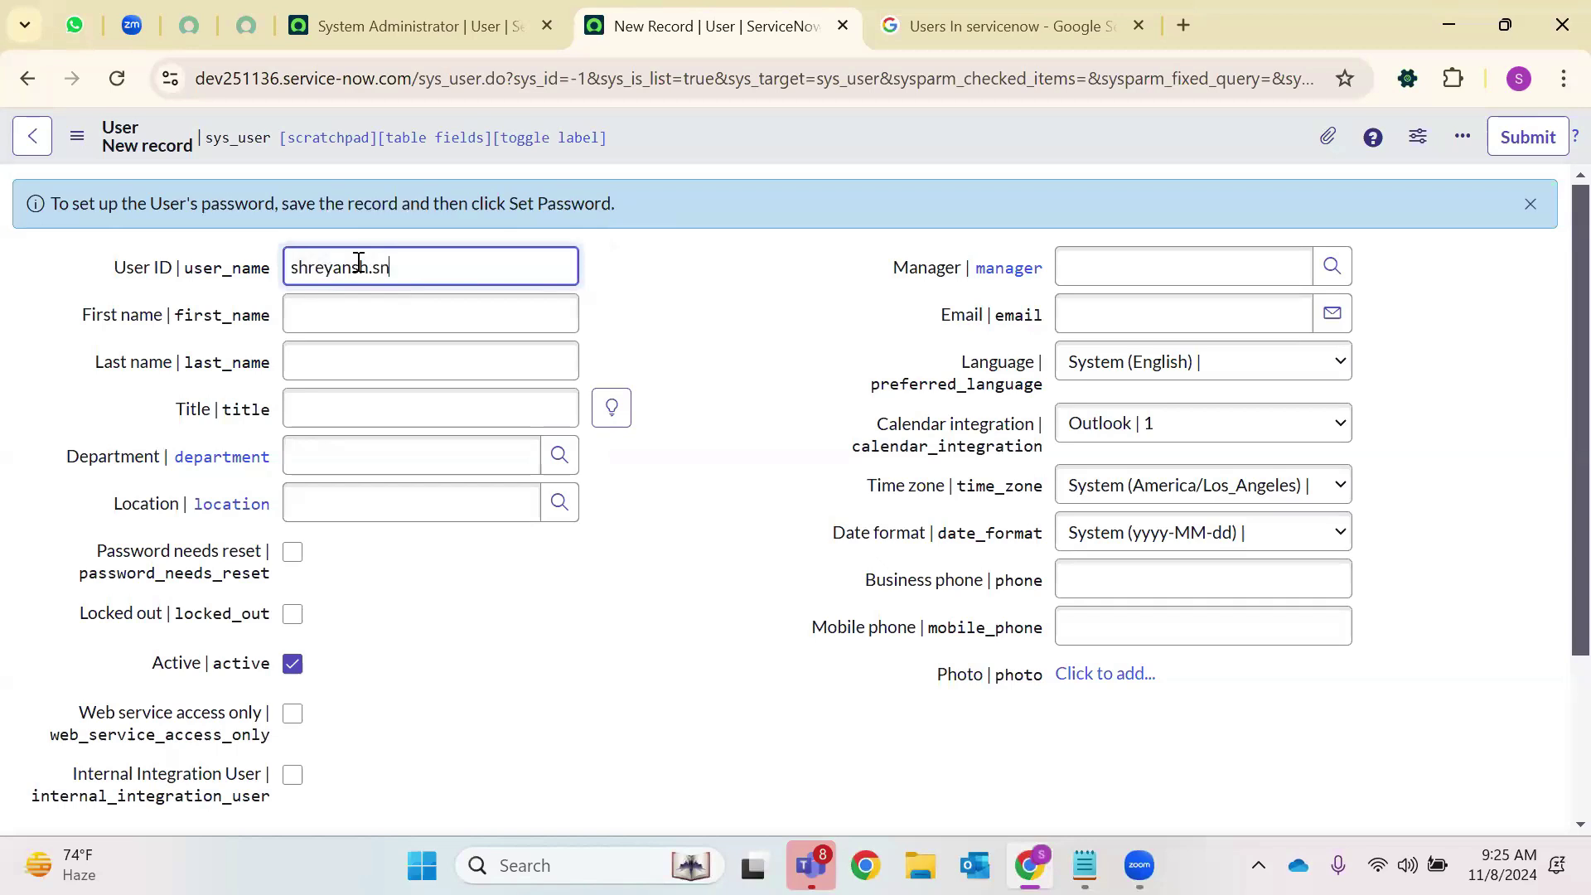
text(ow)
click(348, 309)
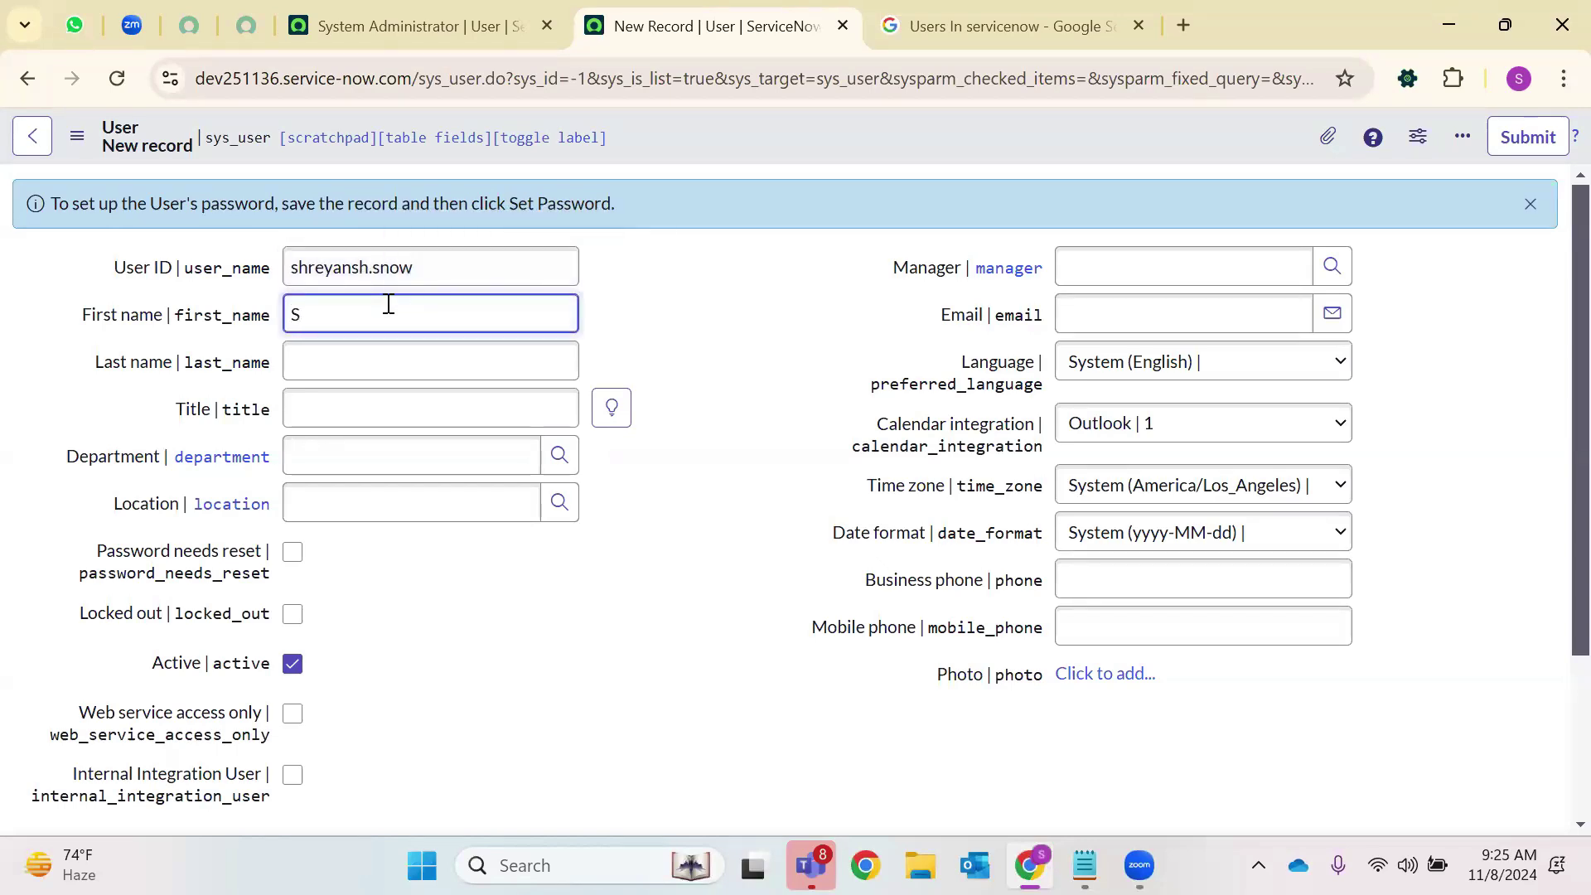
click(366, 352)
text(Se)
key(BackSpace)
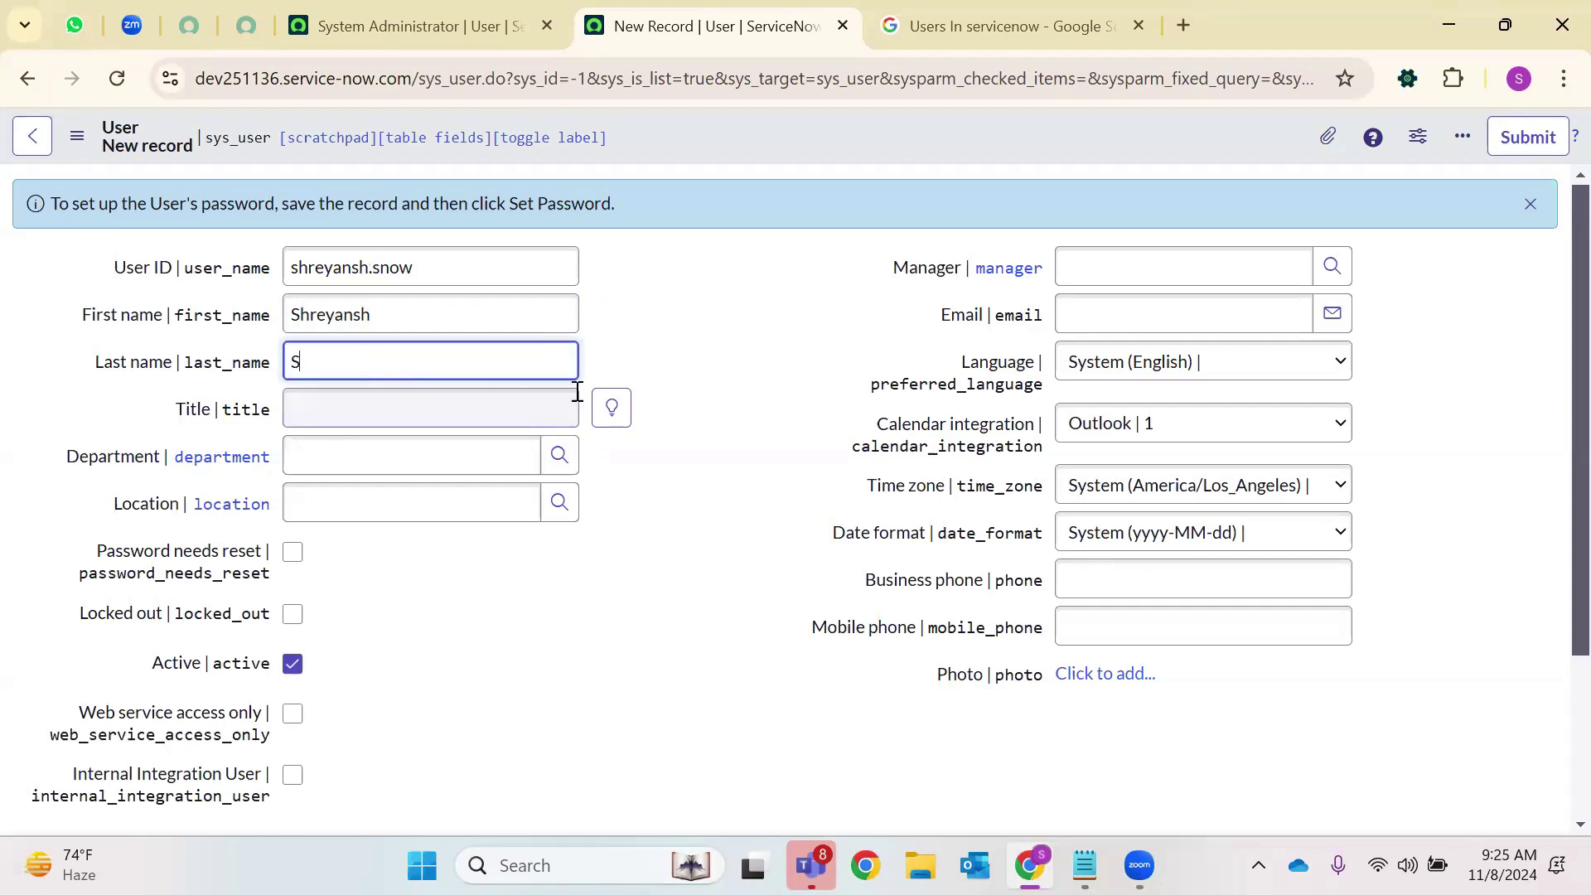
click(612, 412)
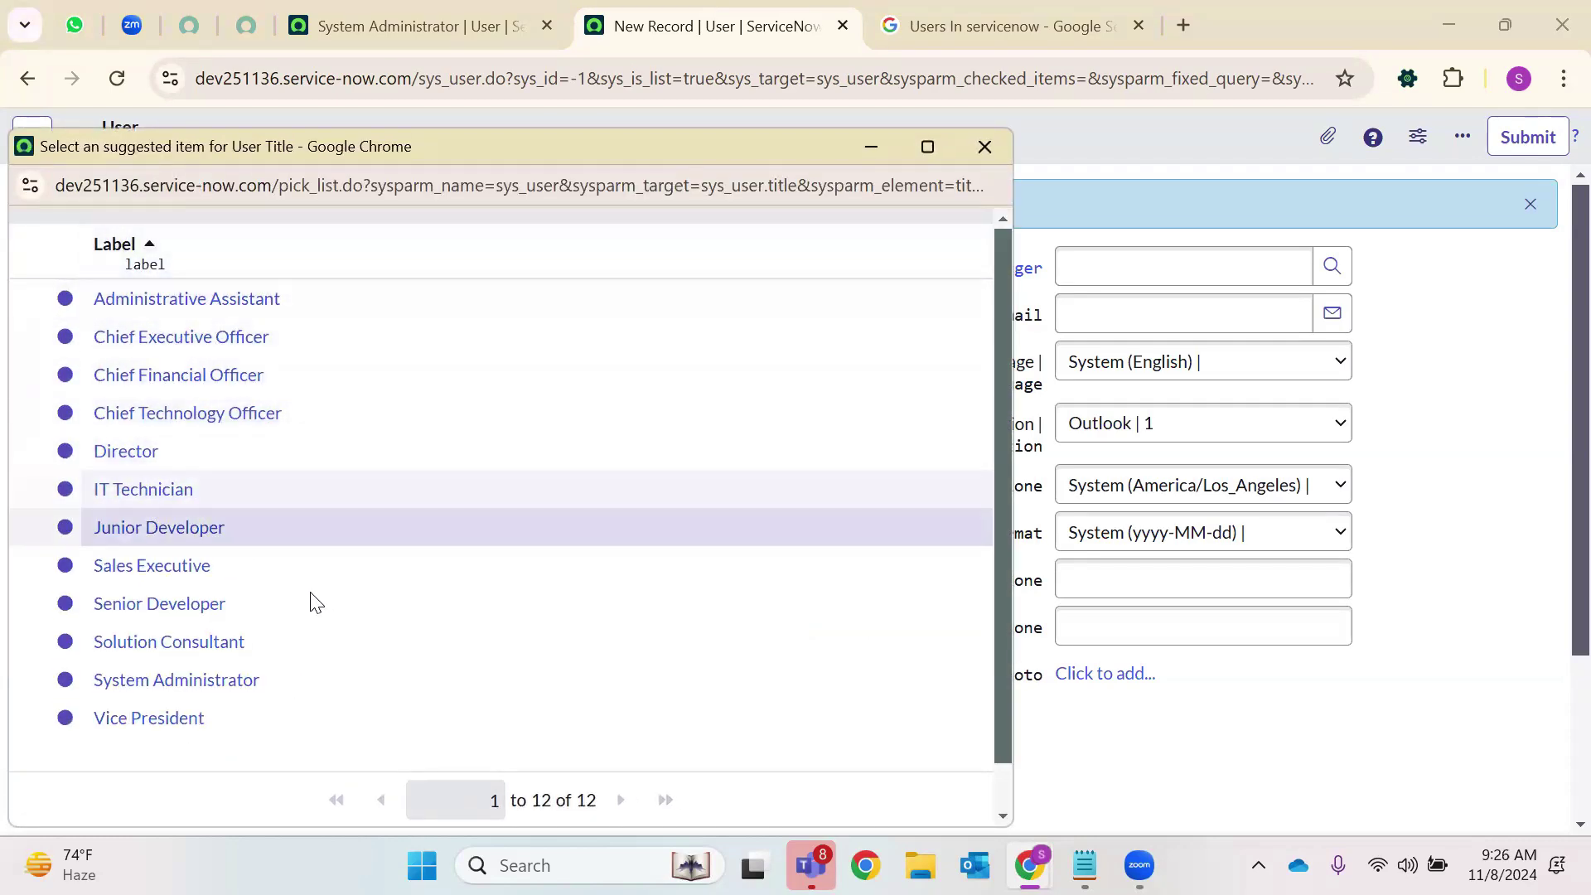
Step: Set the title to IT Technician and the department to IT
triple_click(581, 802)
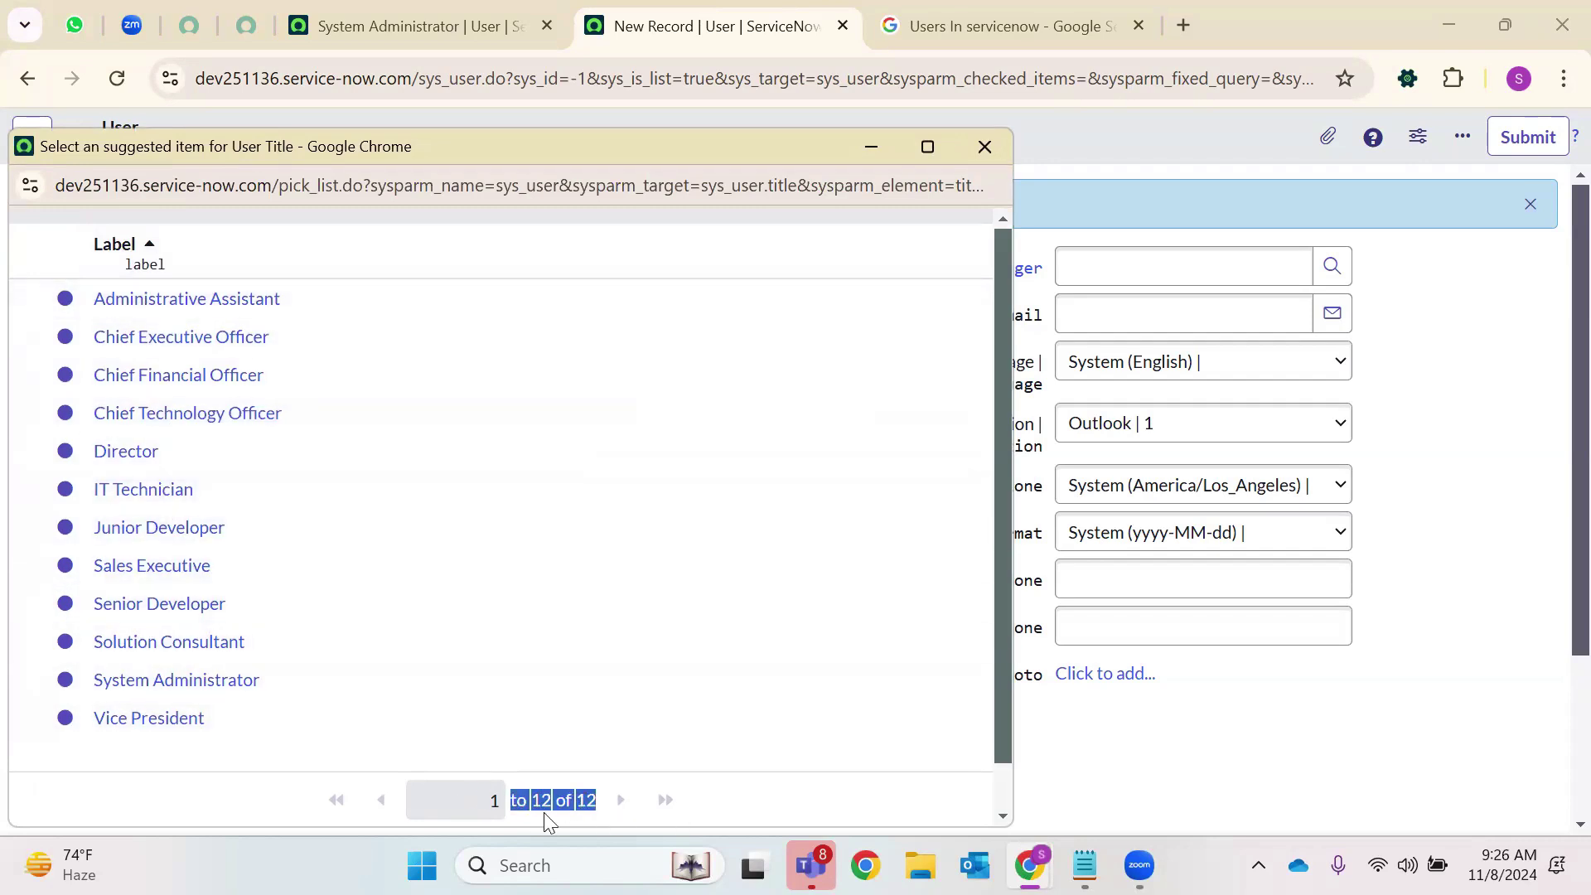
click(121, 501)
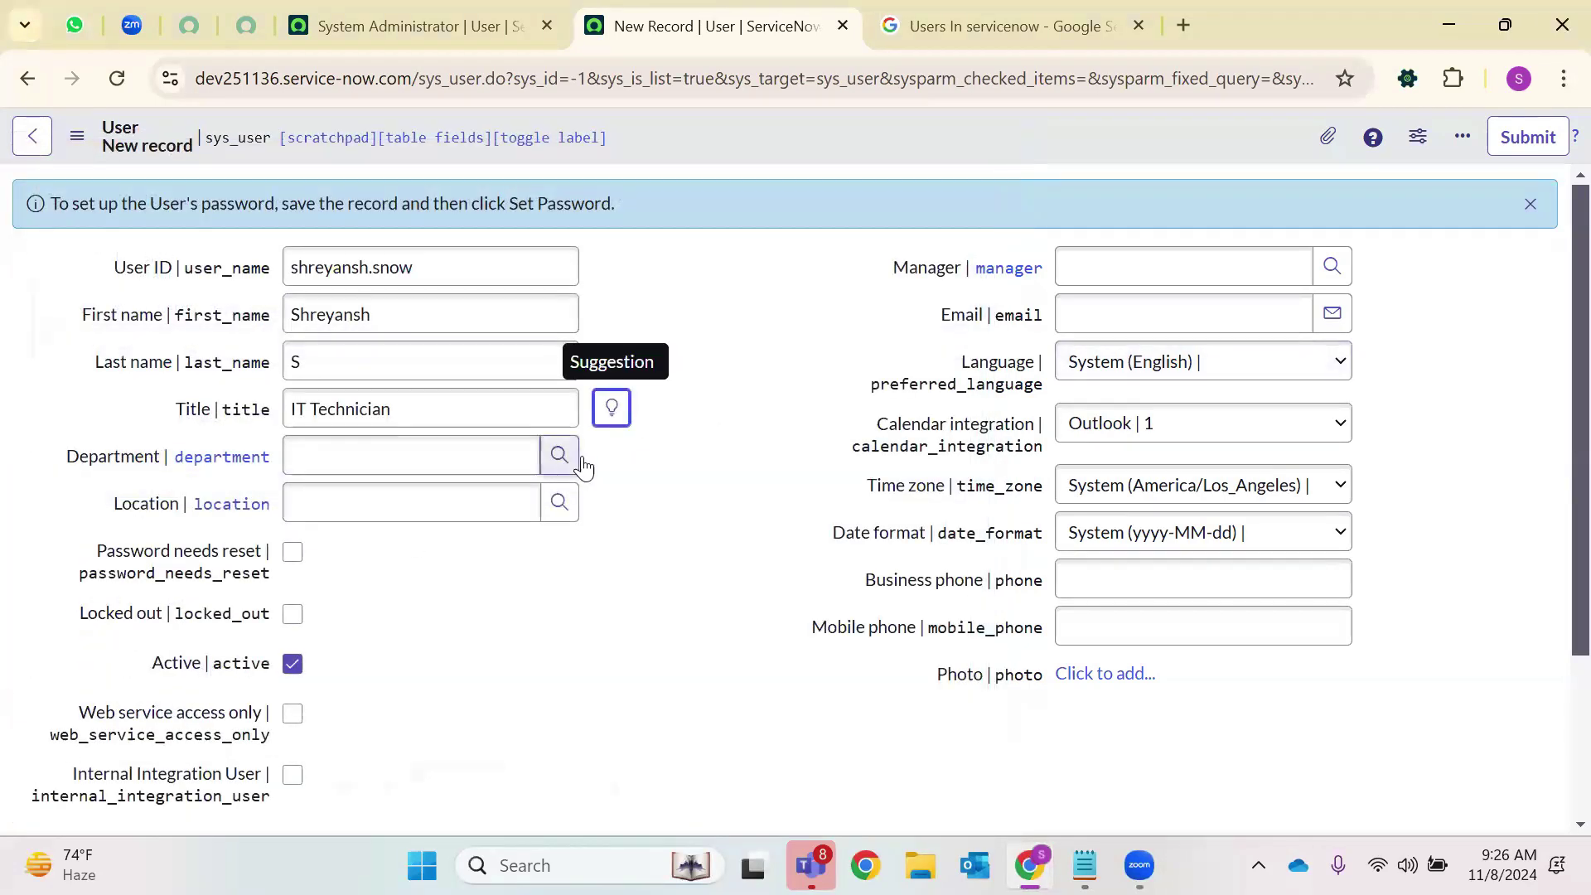
click(553, 457)
click(105, 578)
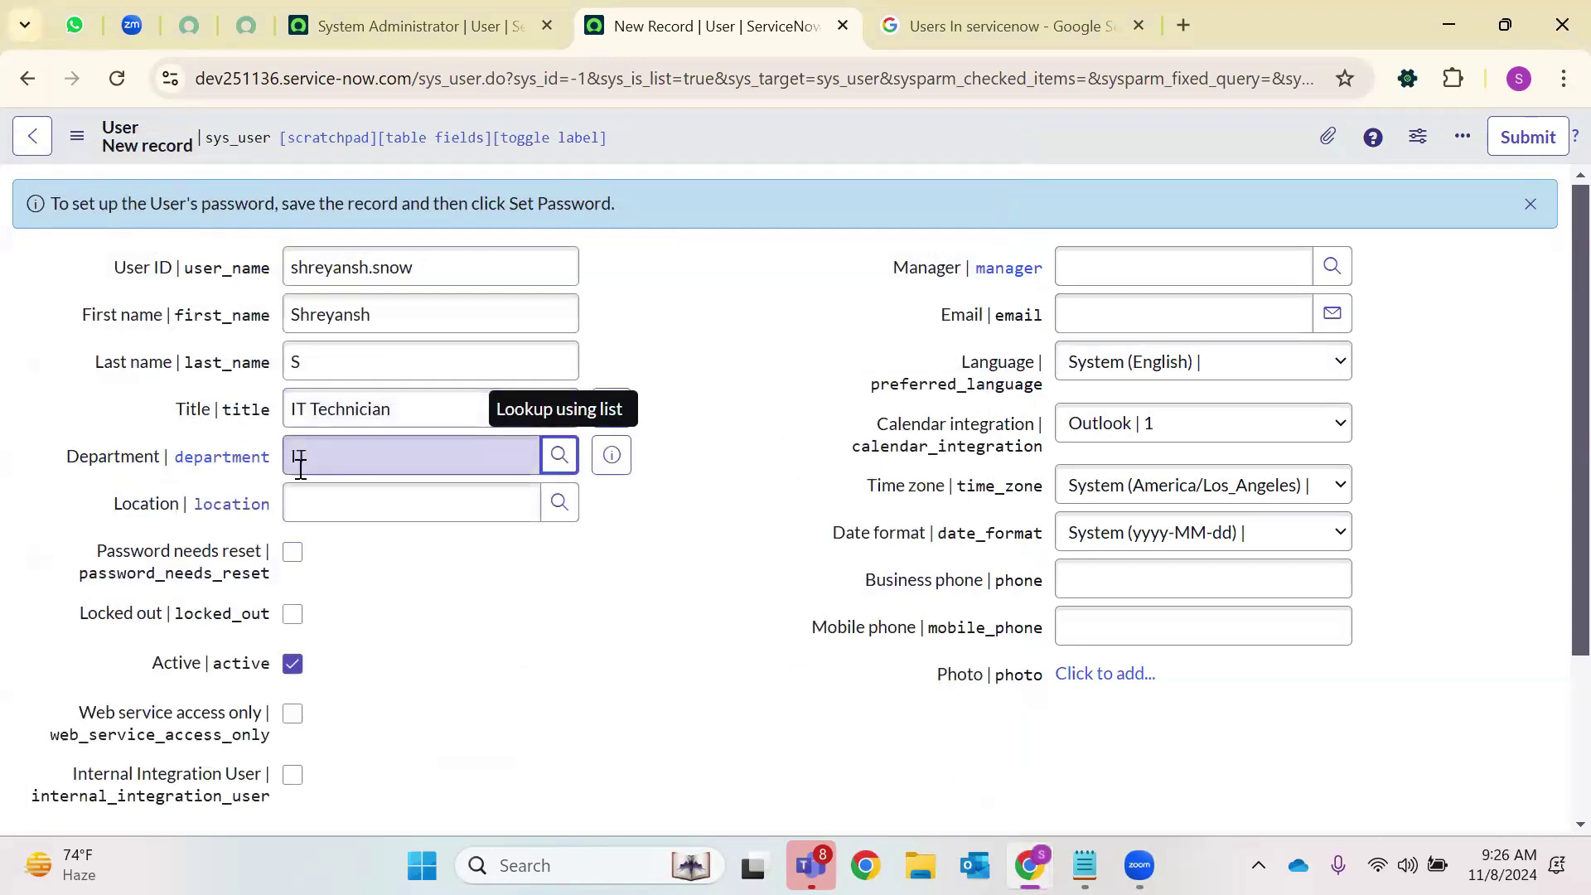
Step: Replace the Americas location with Virginia, found under North America in the Locations lookup
click(559, 502)
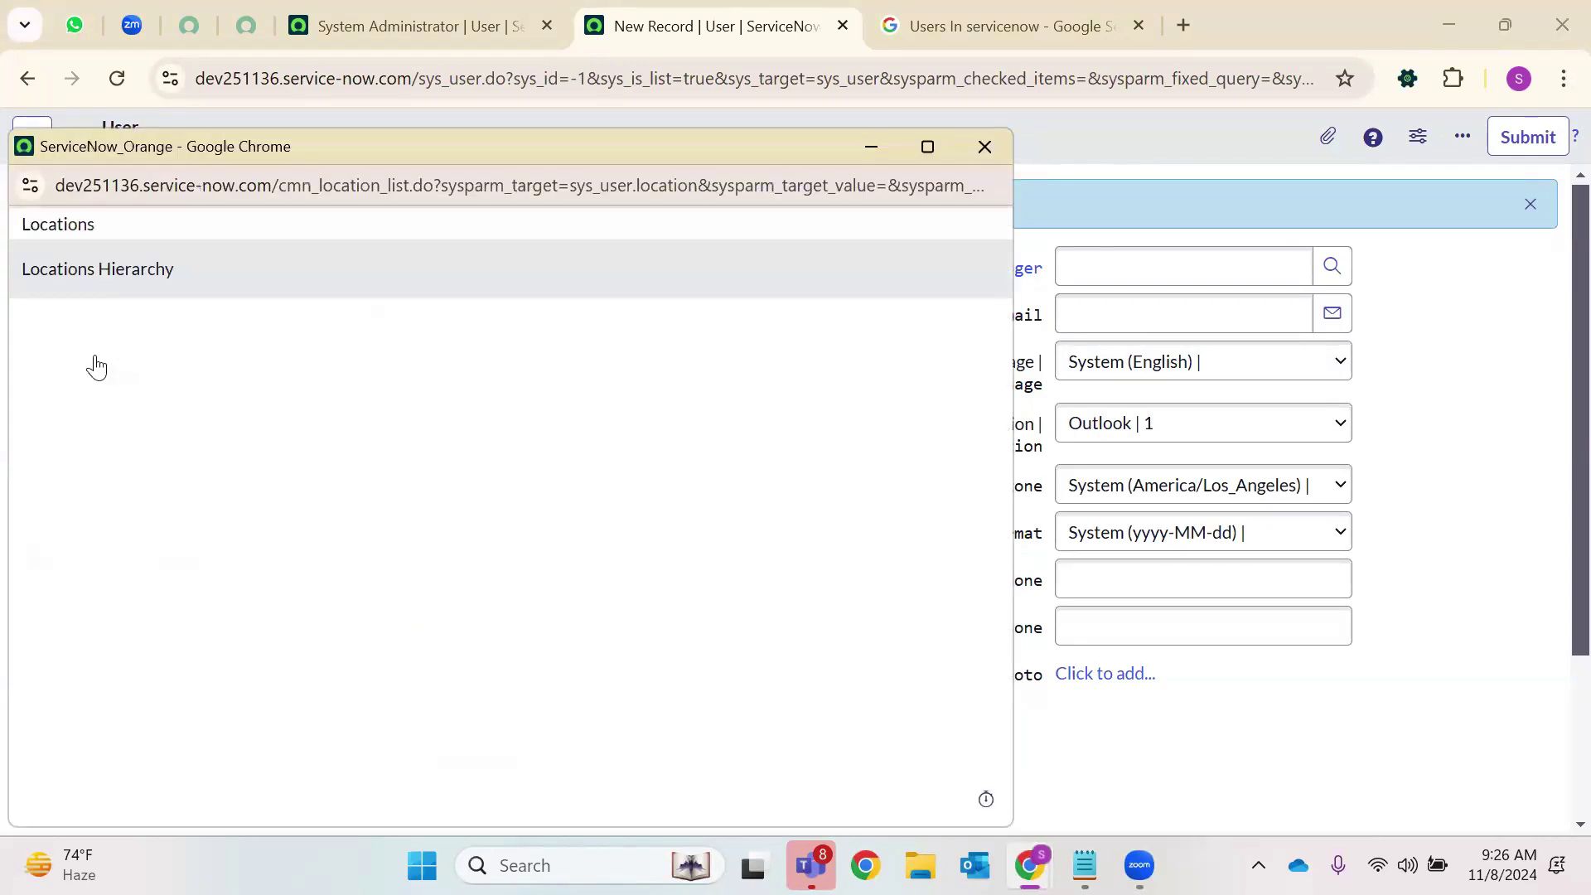
click(91, 378)
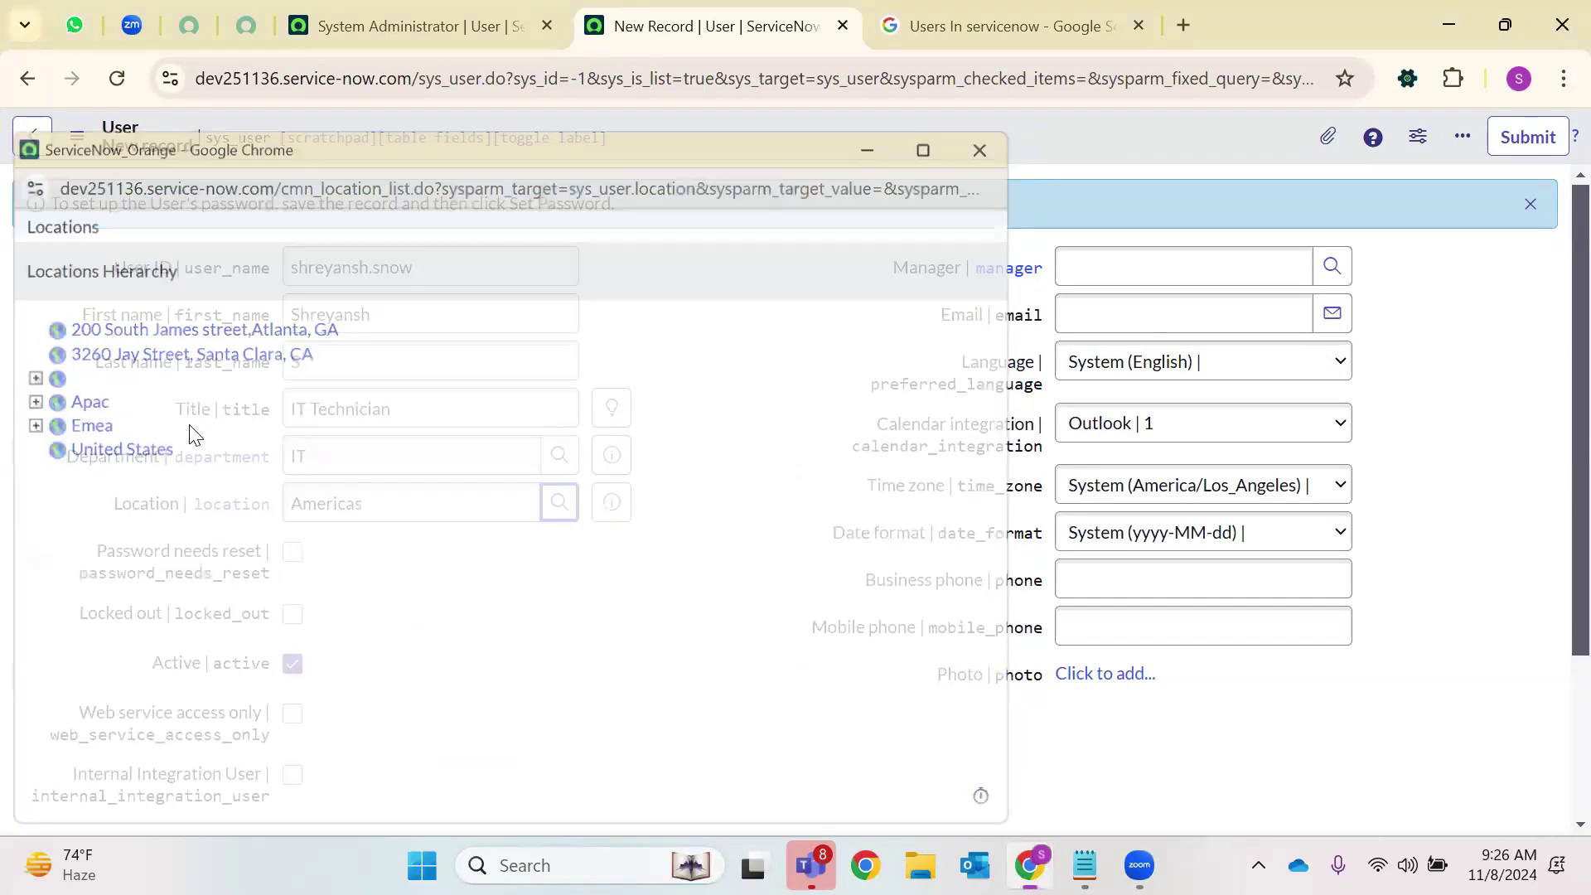
click(362, 507)
double_click(362, 507)
click(559, 502)
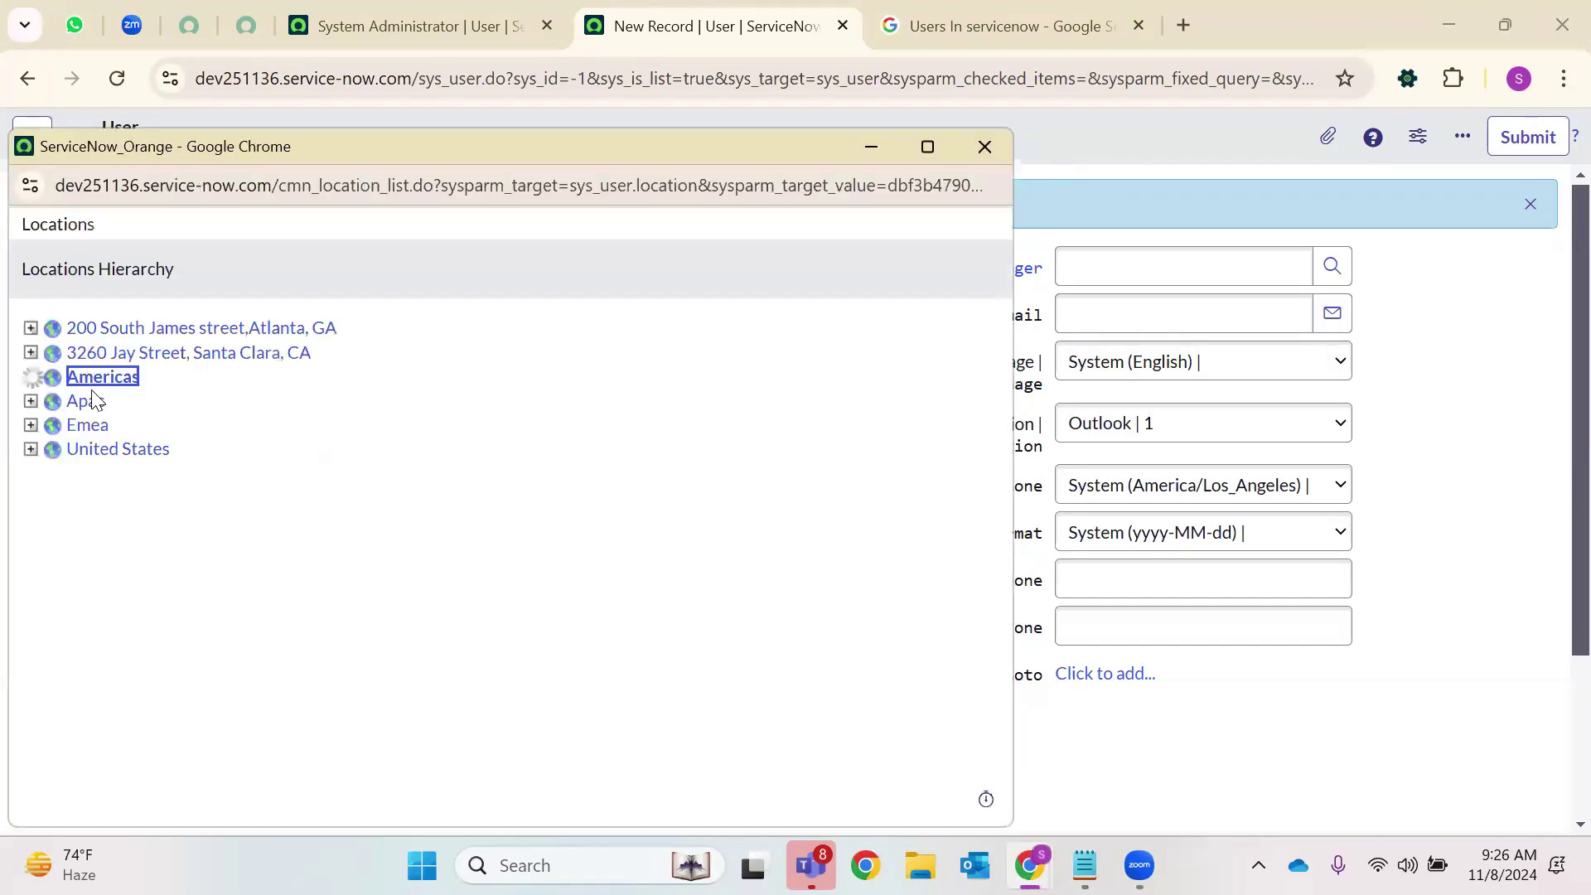
click(46, 402)
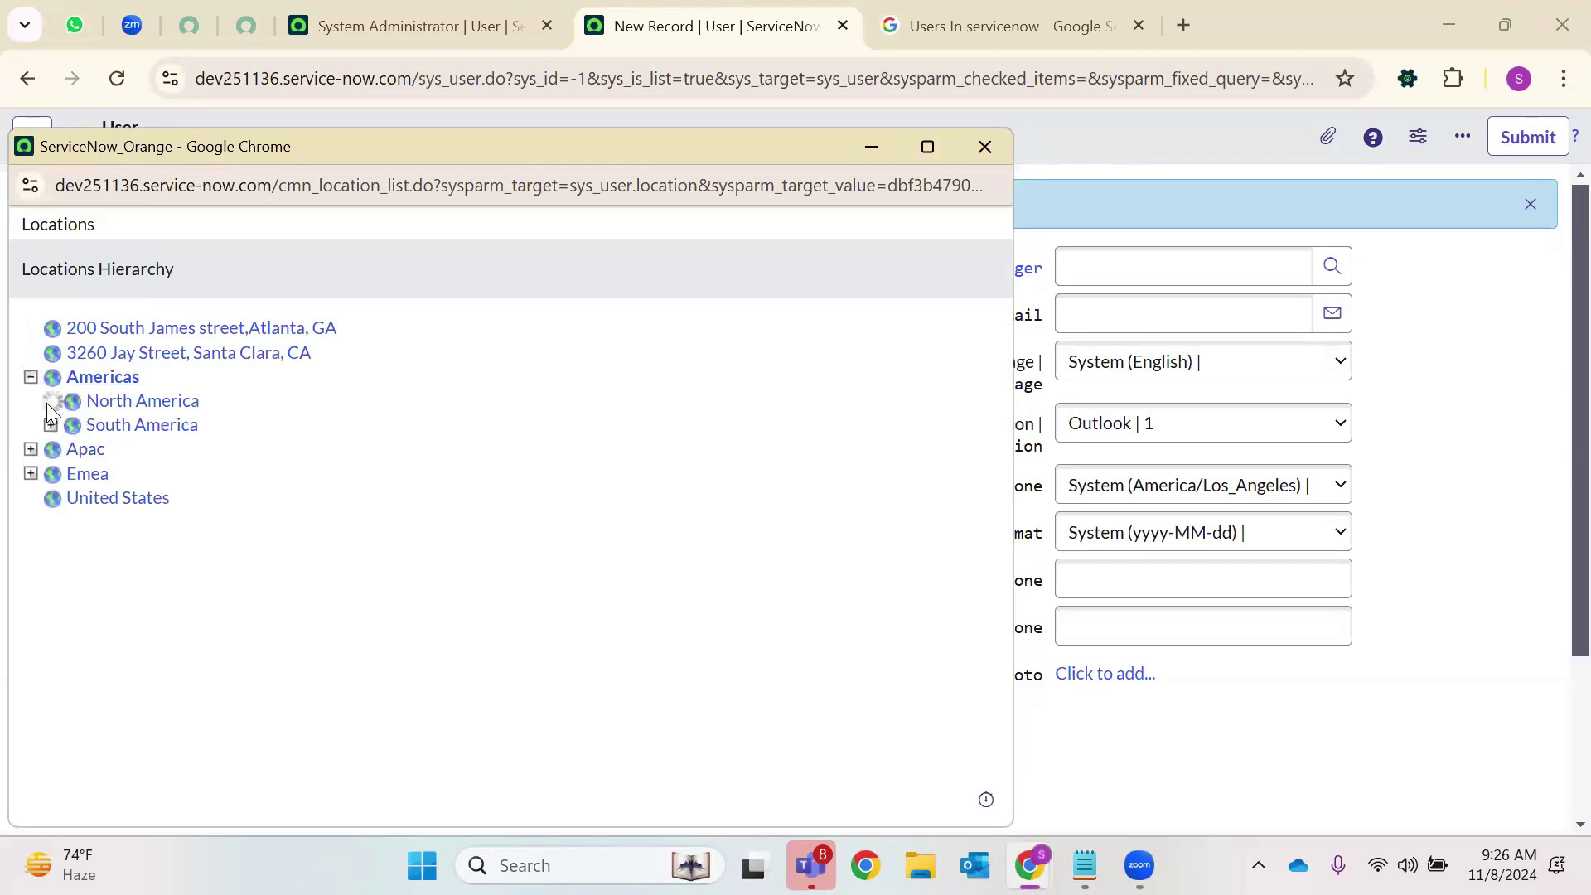
scroll(170, 539, down, 3)
scroll(176, 598, down, 3)
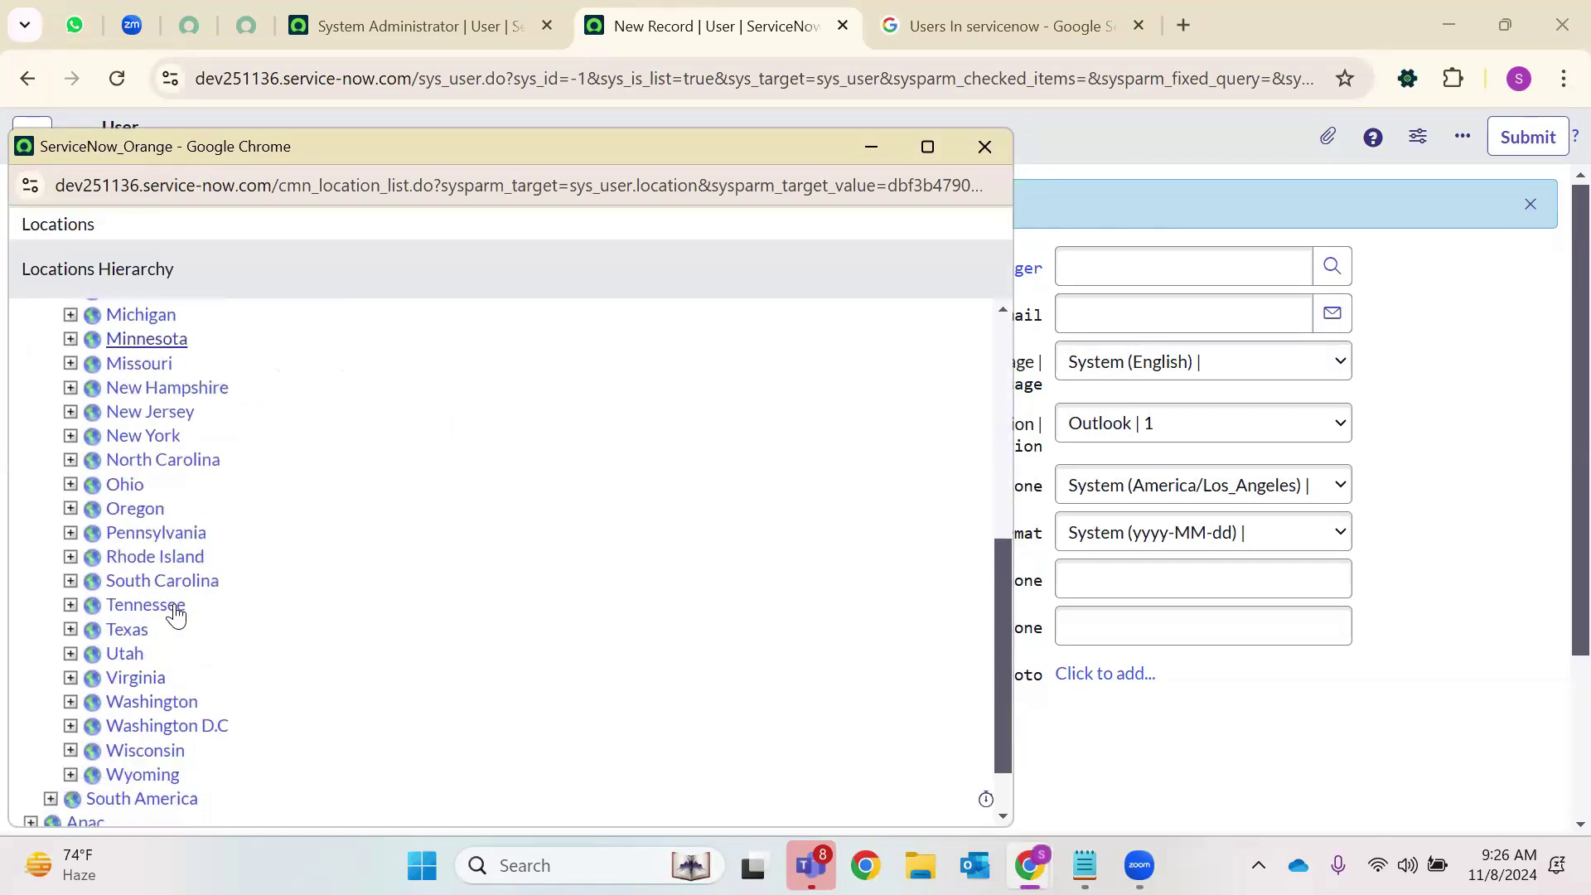
click(161, 678)
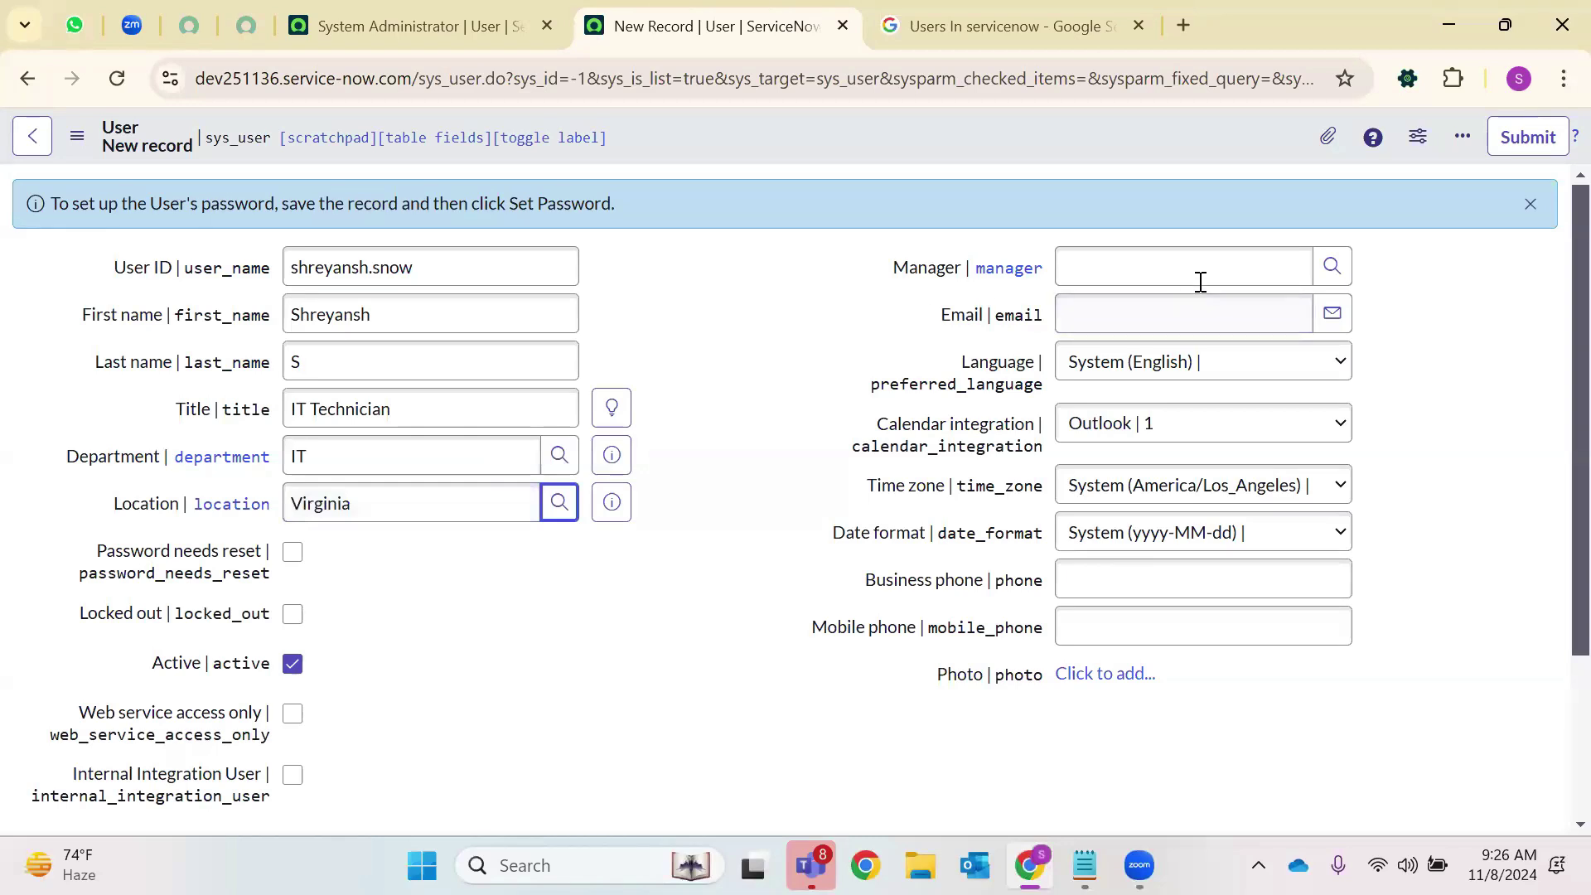
Step: Pick the new user's manager from the user lookup list
click(1331, 270)
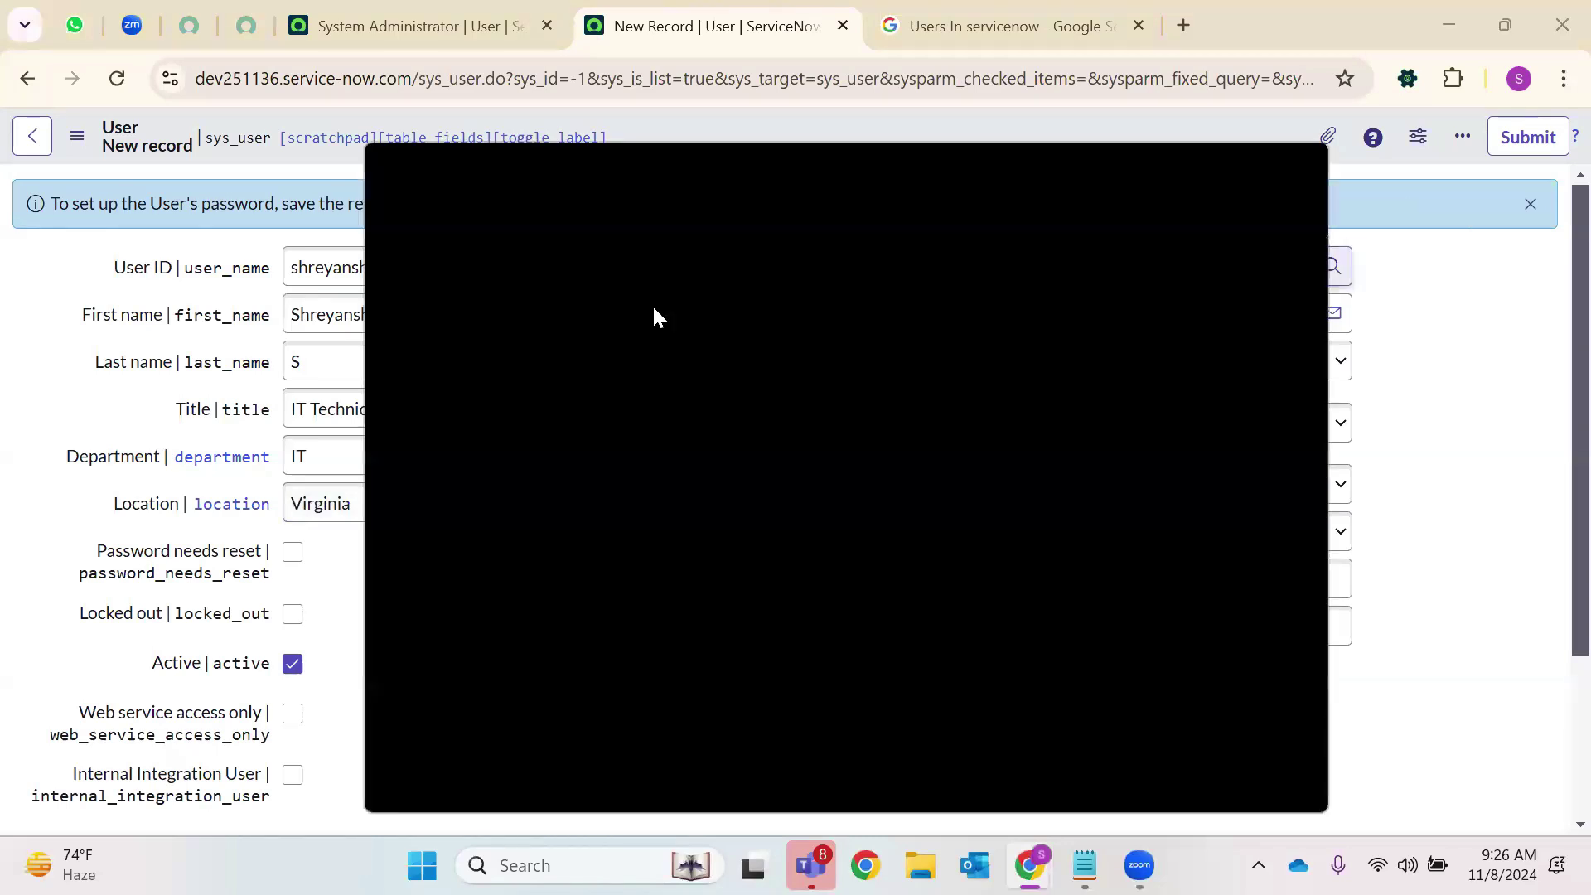
scroll(460, 582, down, 1)
scroll(461, 582, down, 1)
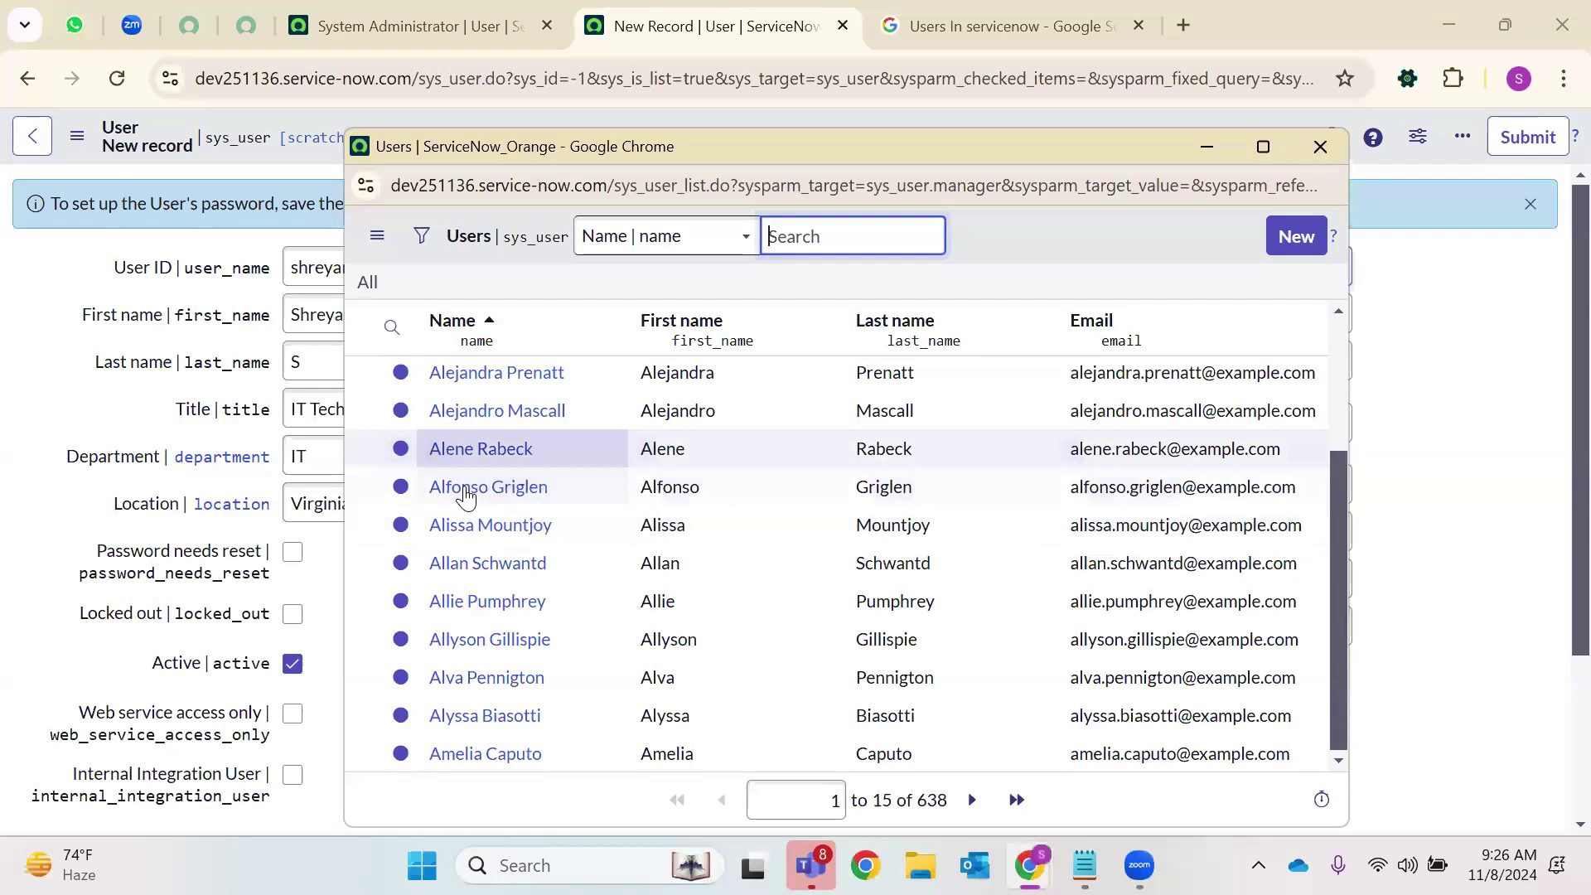
click(518, 487)
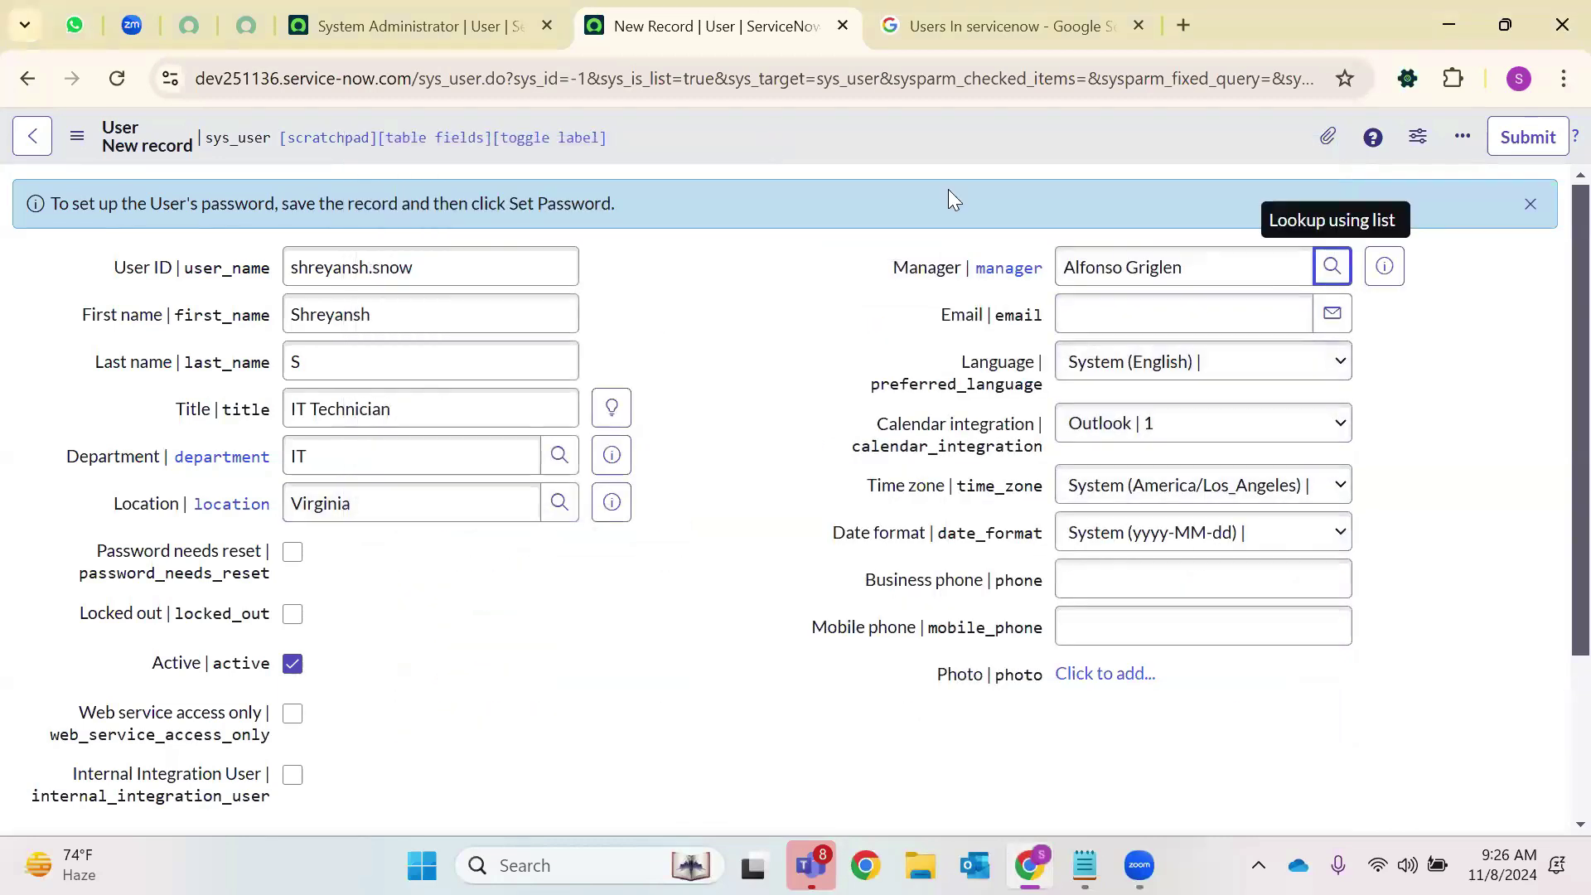
Step: Enter the user's e-mail address, correcting the @ sign, and save the record
click(1168, 314)
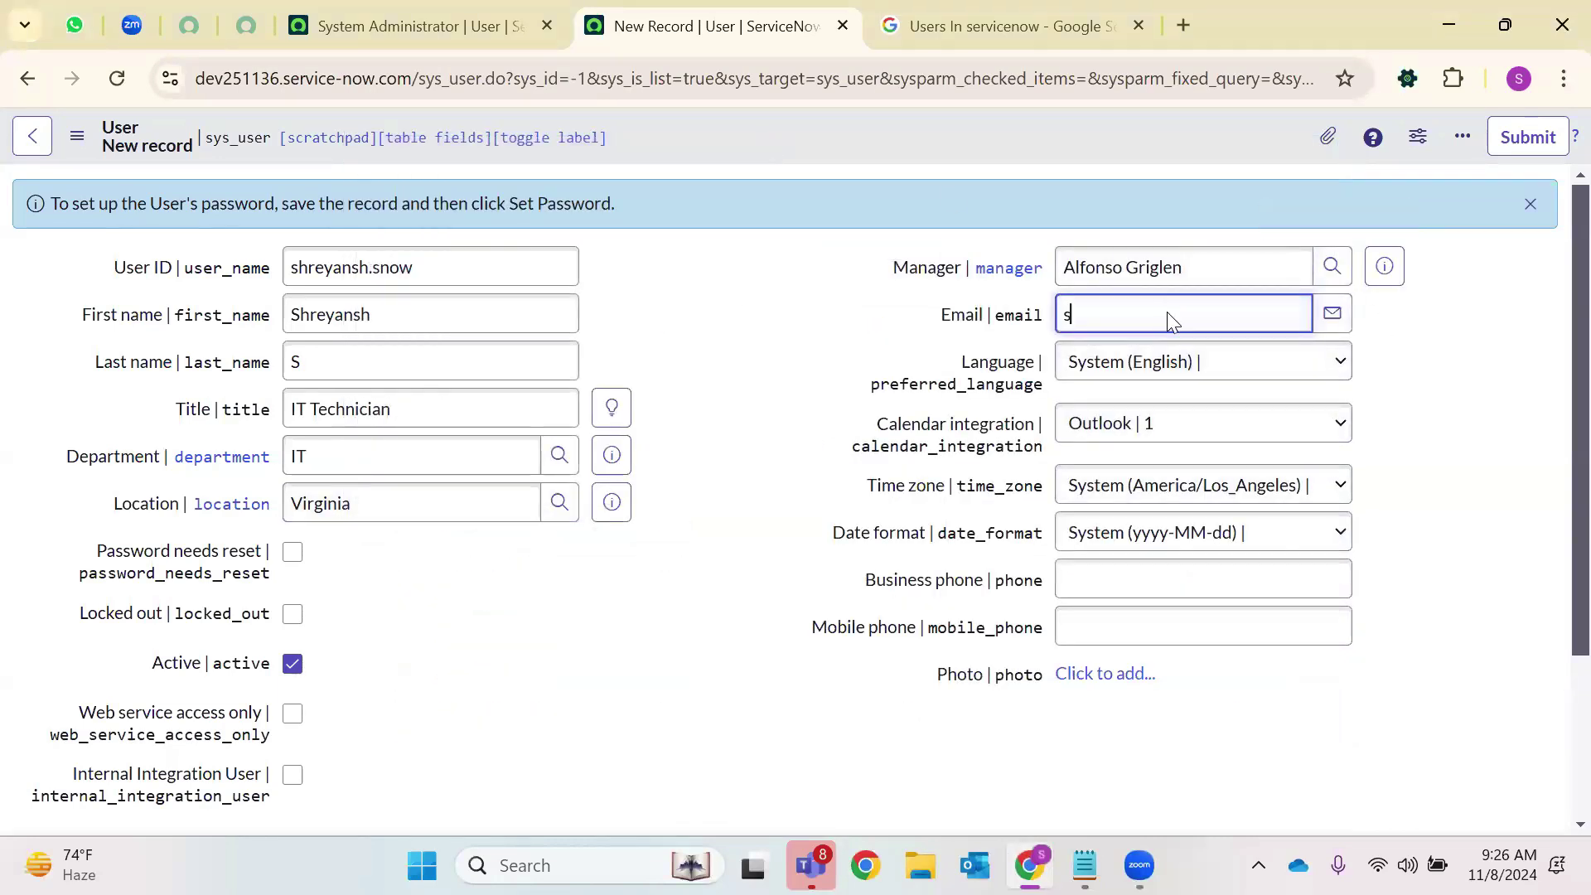
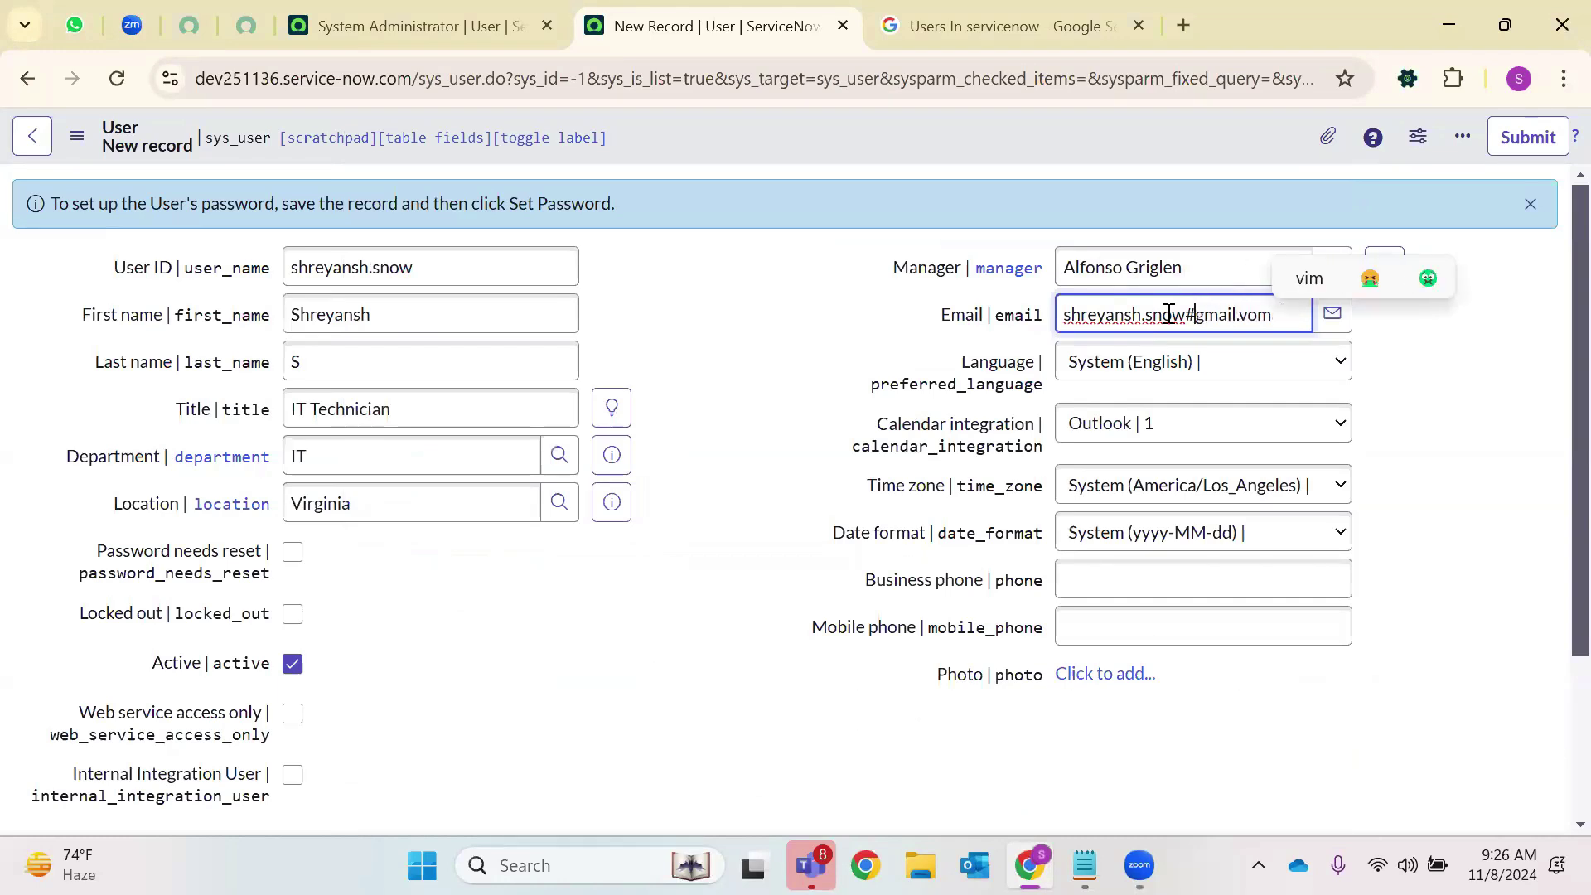
text(@)
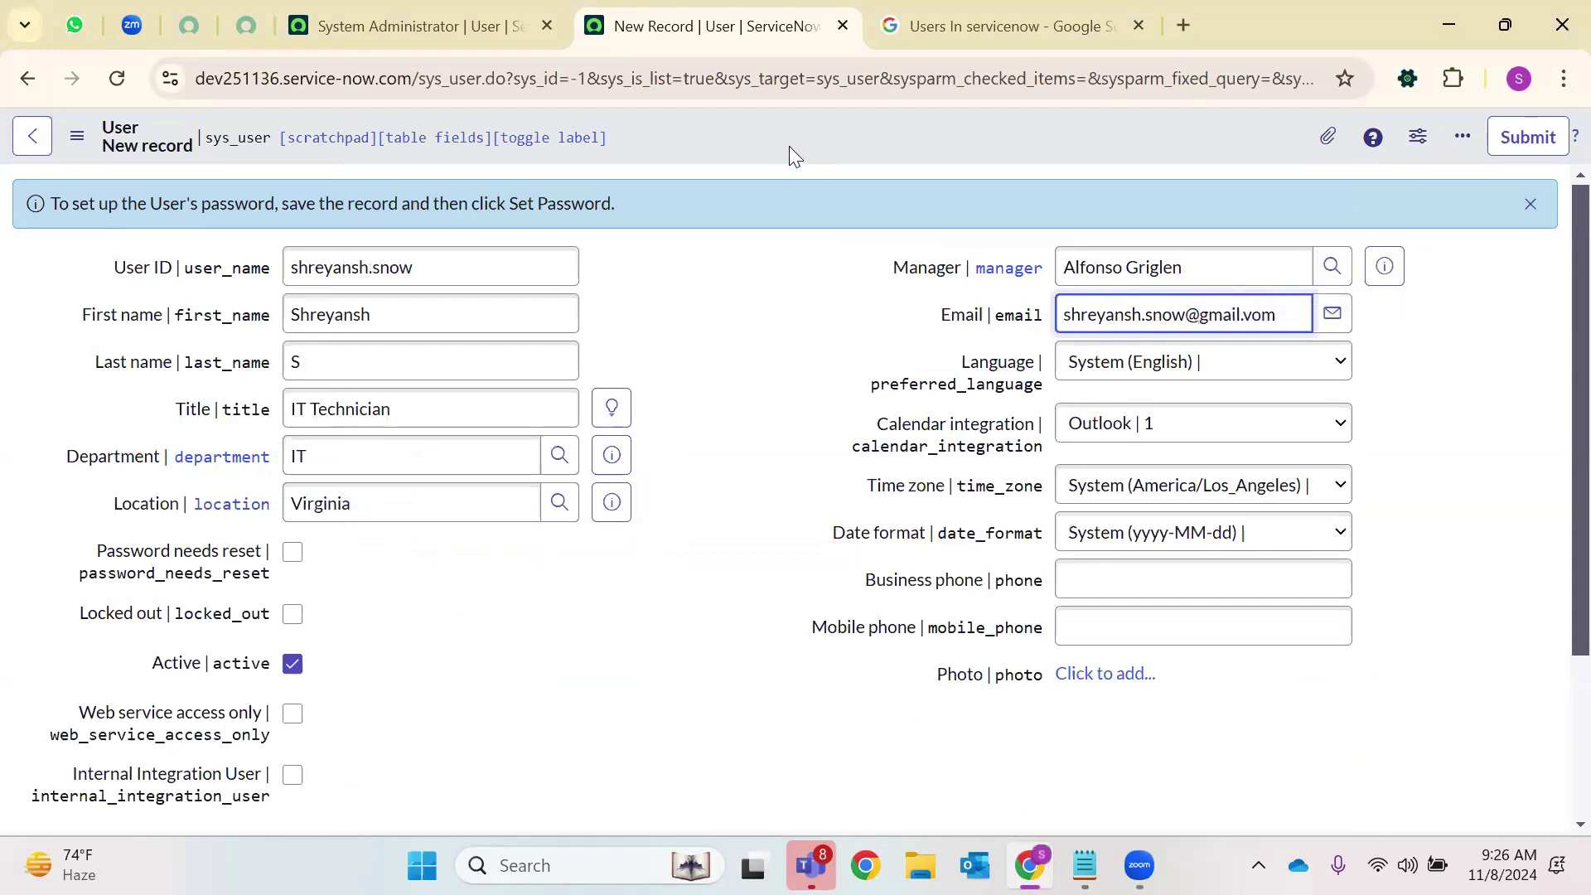
right_click(790, 150)
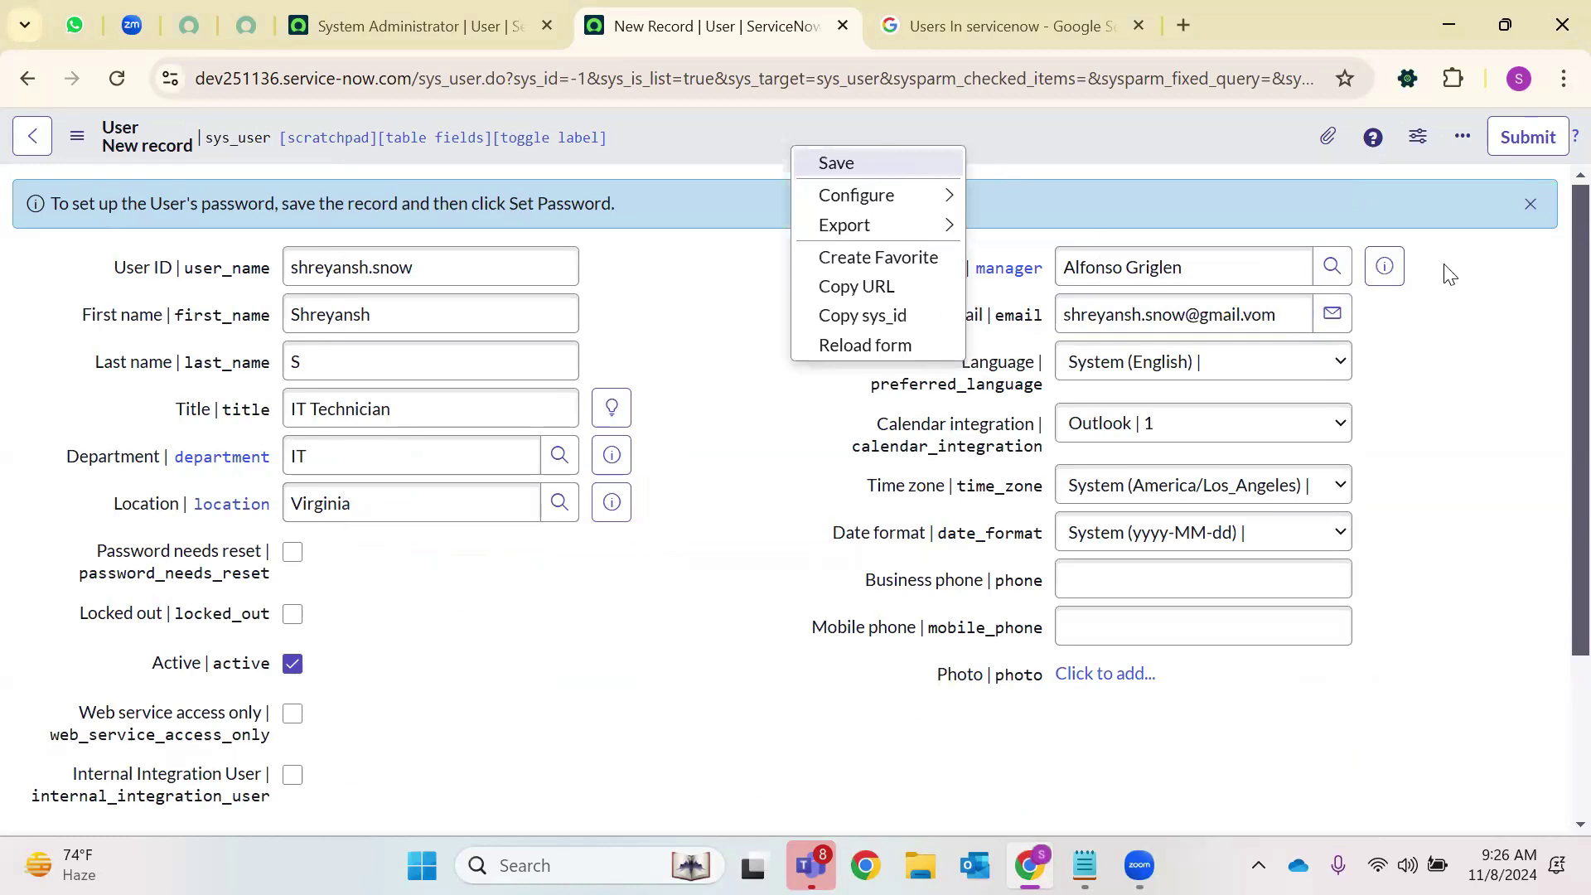
click(836, 162)
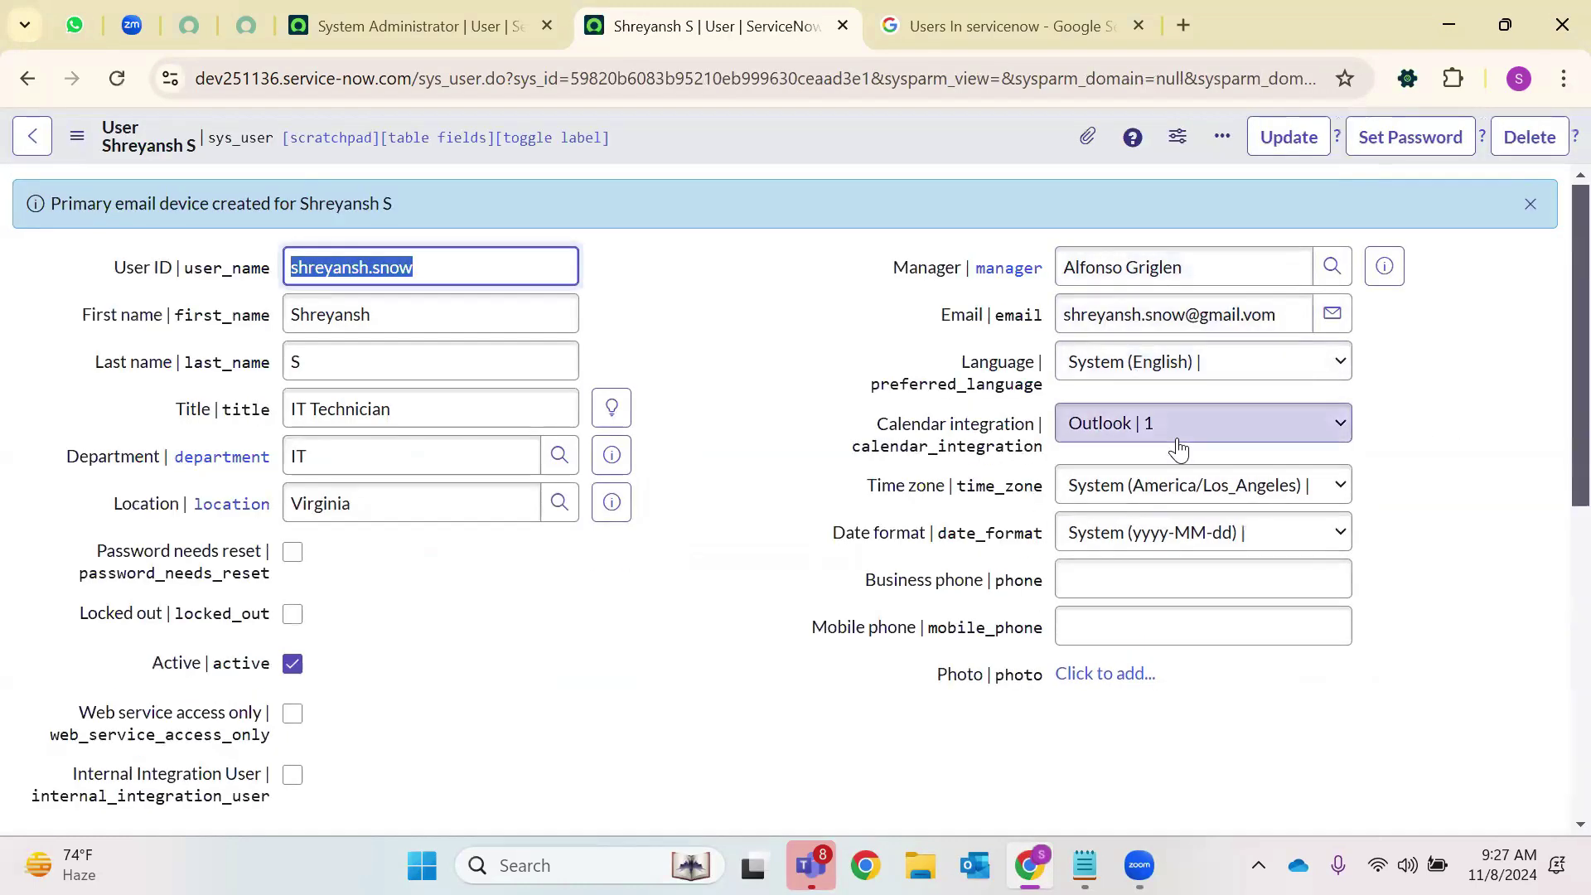
Step: Keep Outlook calendar integration, set time zone US/Eastern and date format dd-MM-yyyy
click(1178, 447)
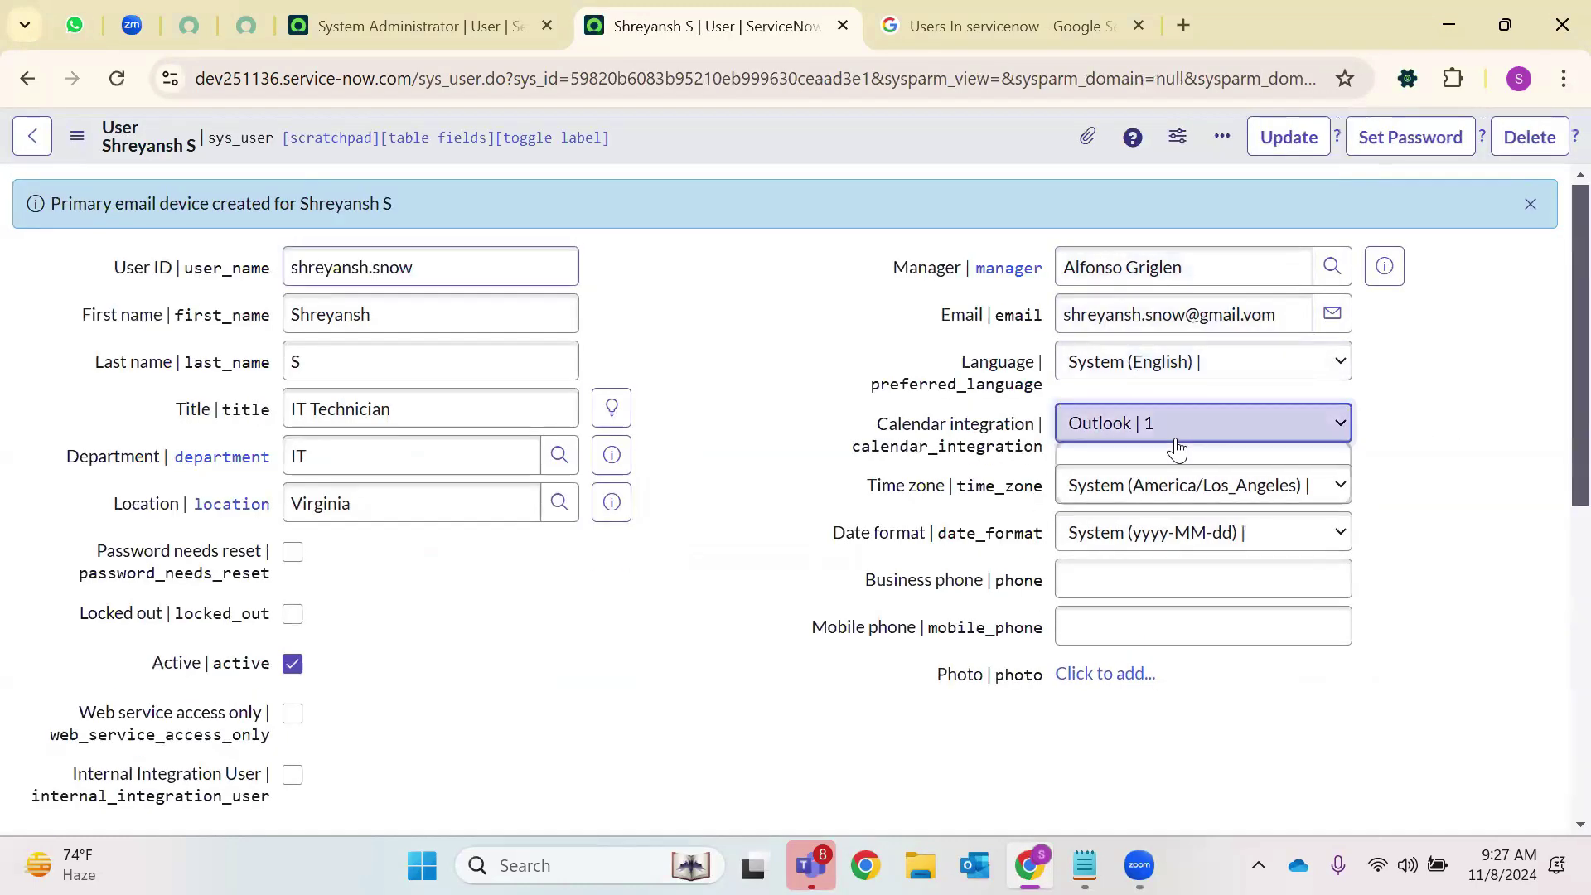
click(1164, 486)
click(1160, 497)
scroll(1164, 355, down, 1)
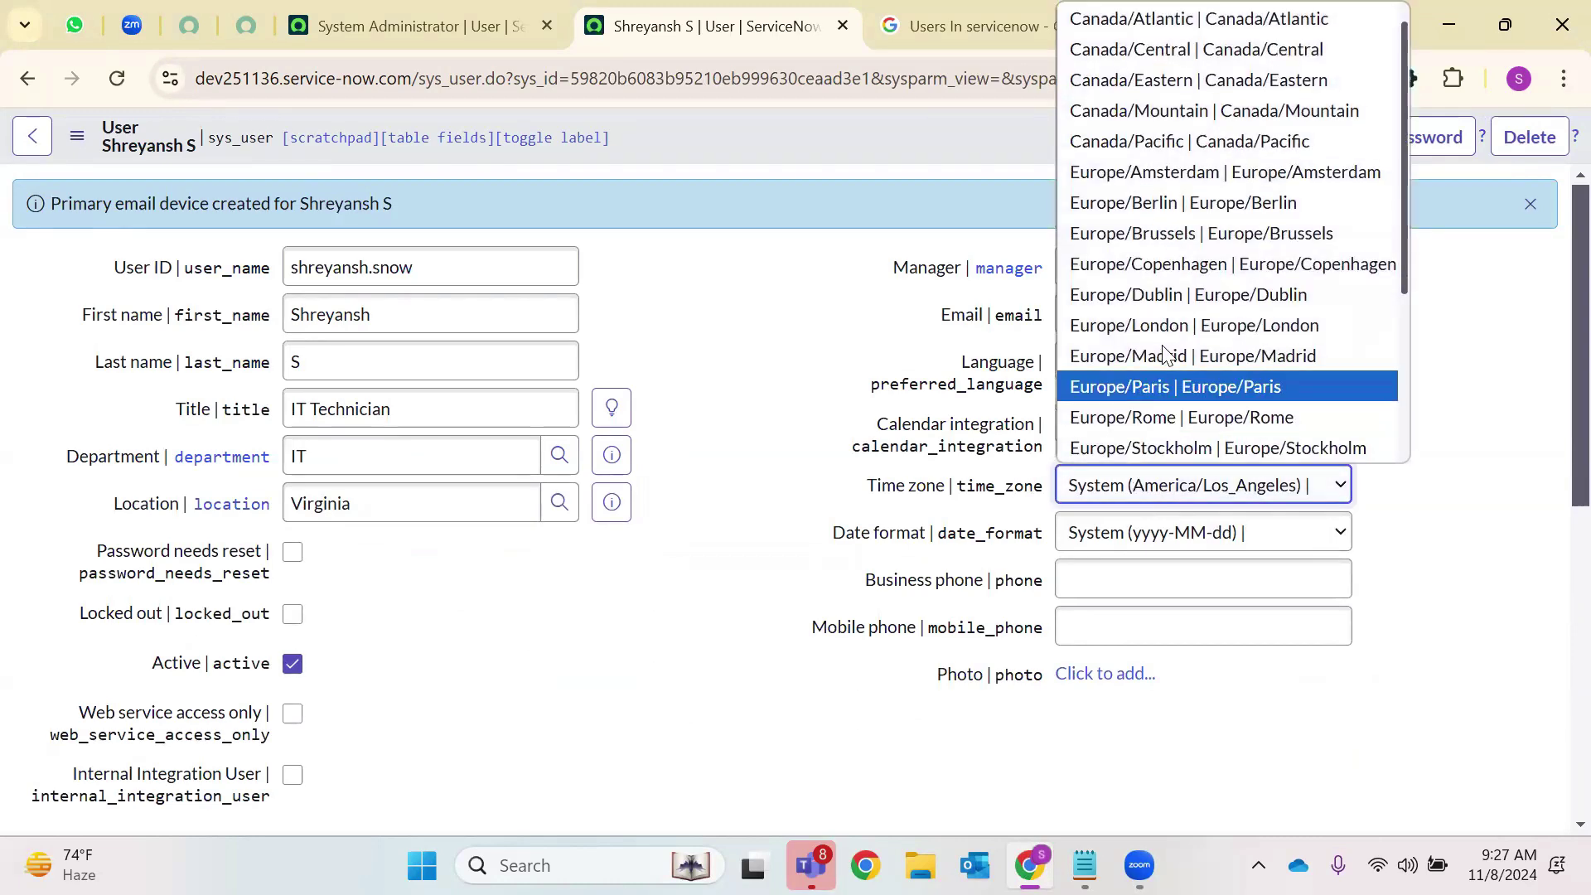
scroll(1164, 354, down, 3)
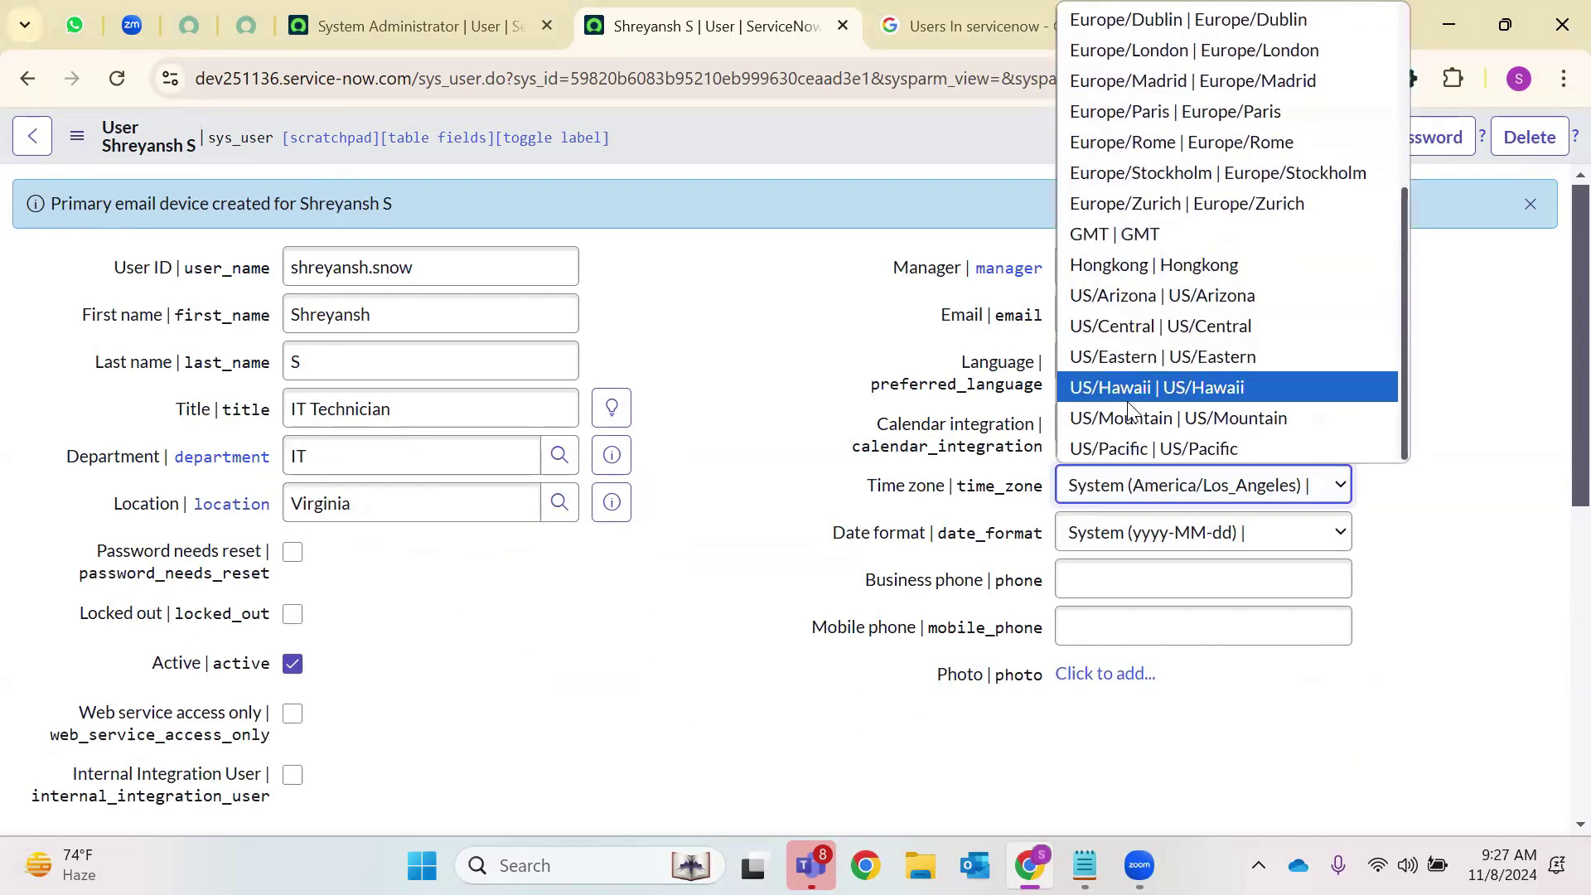
click(1151, 356)
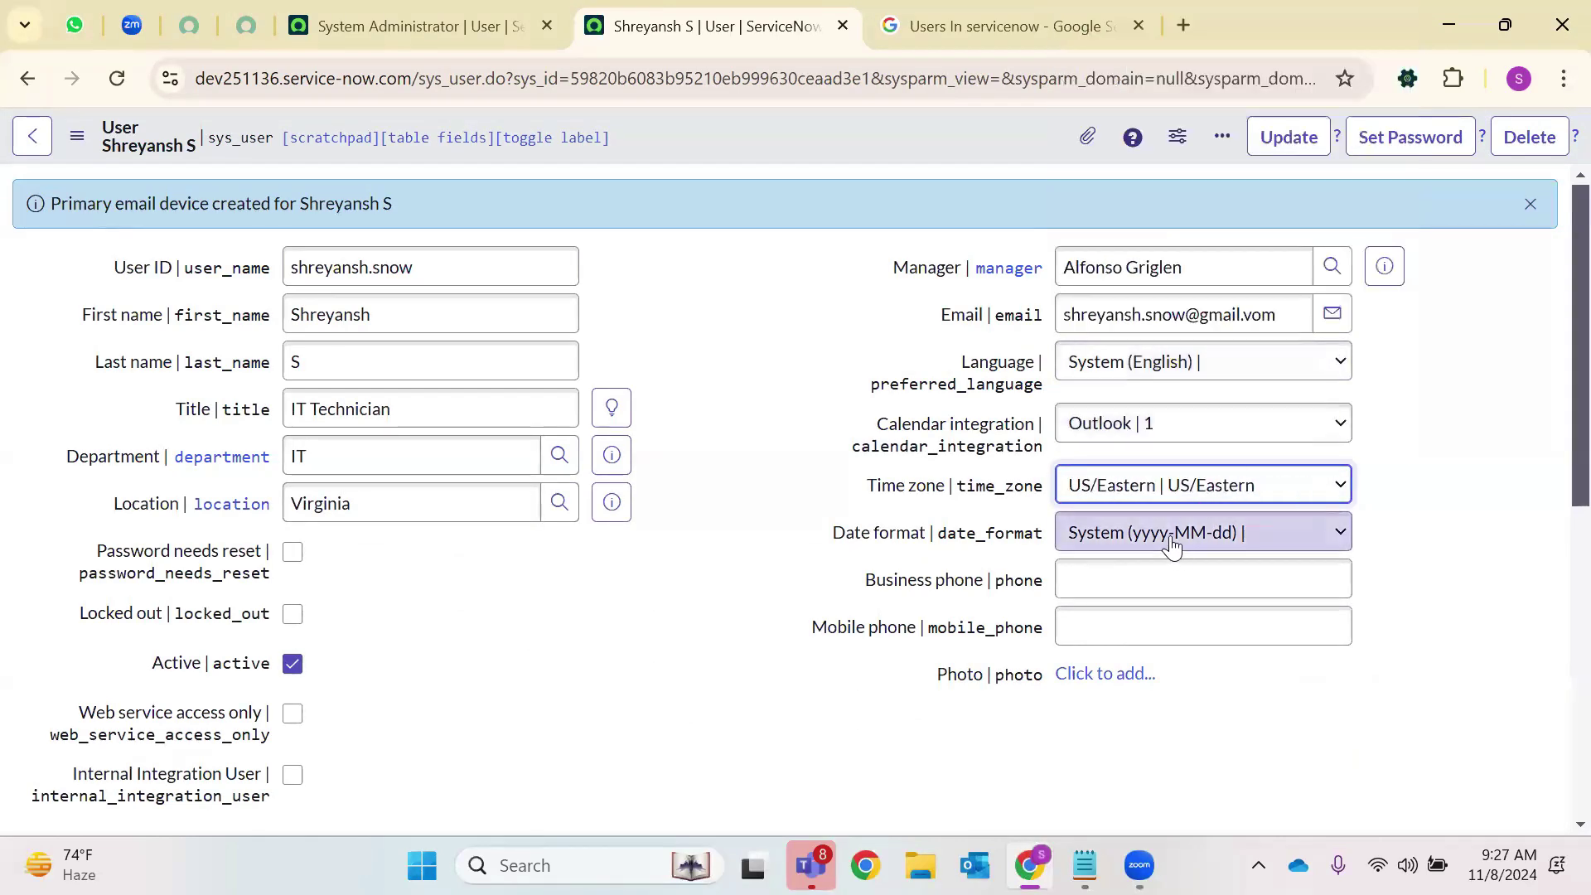
click(1172, 543)
key(Down)
key(Down)
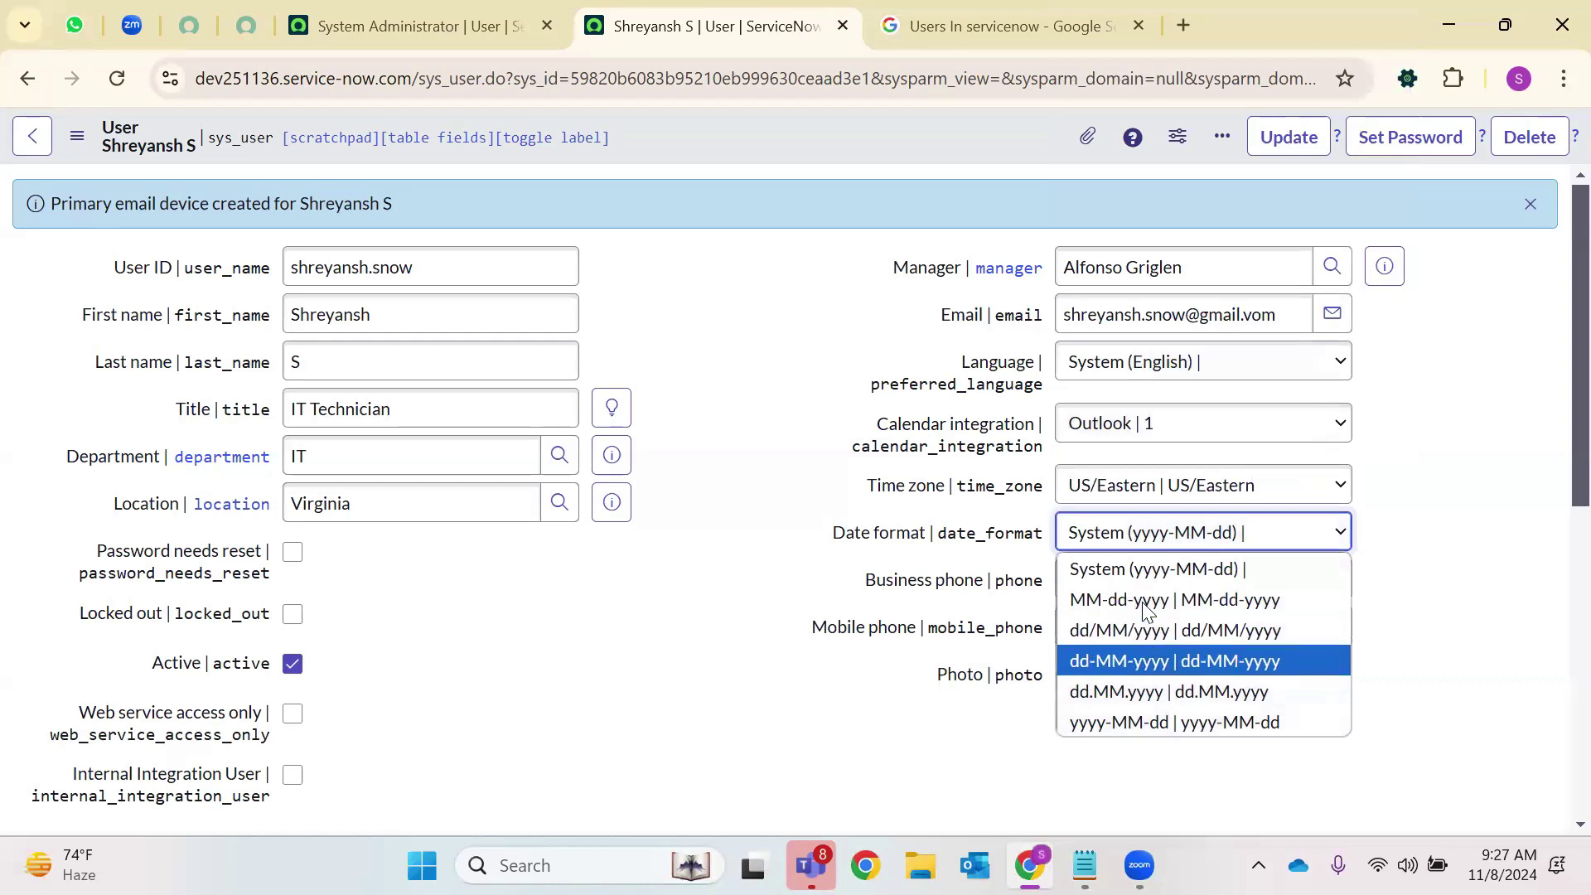
key(Return)
Step: Enter the user's business and mobile phone numbers
click(1143, 583)
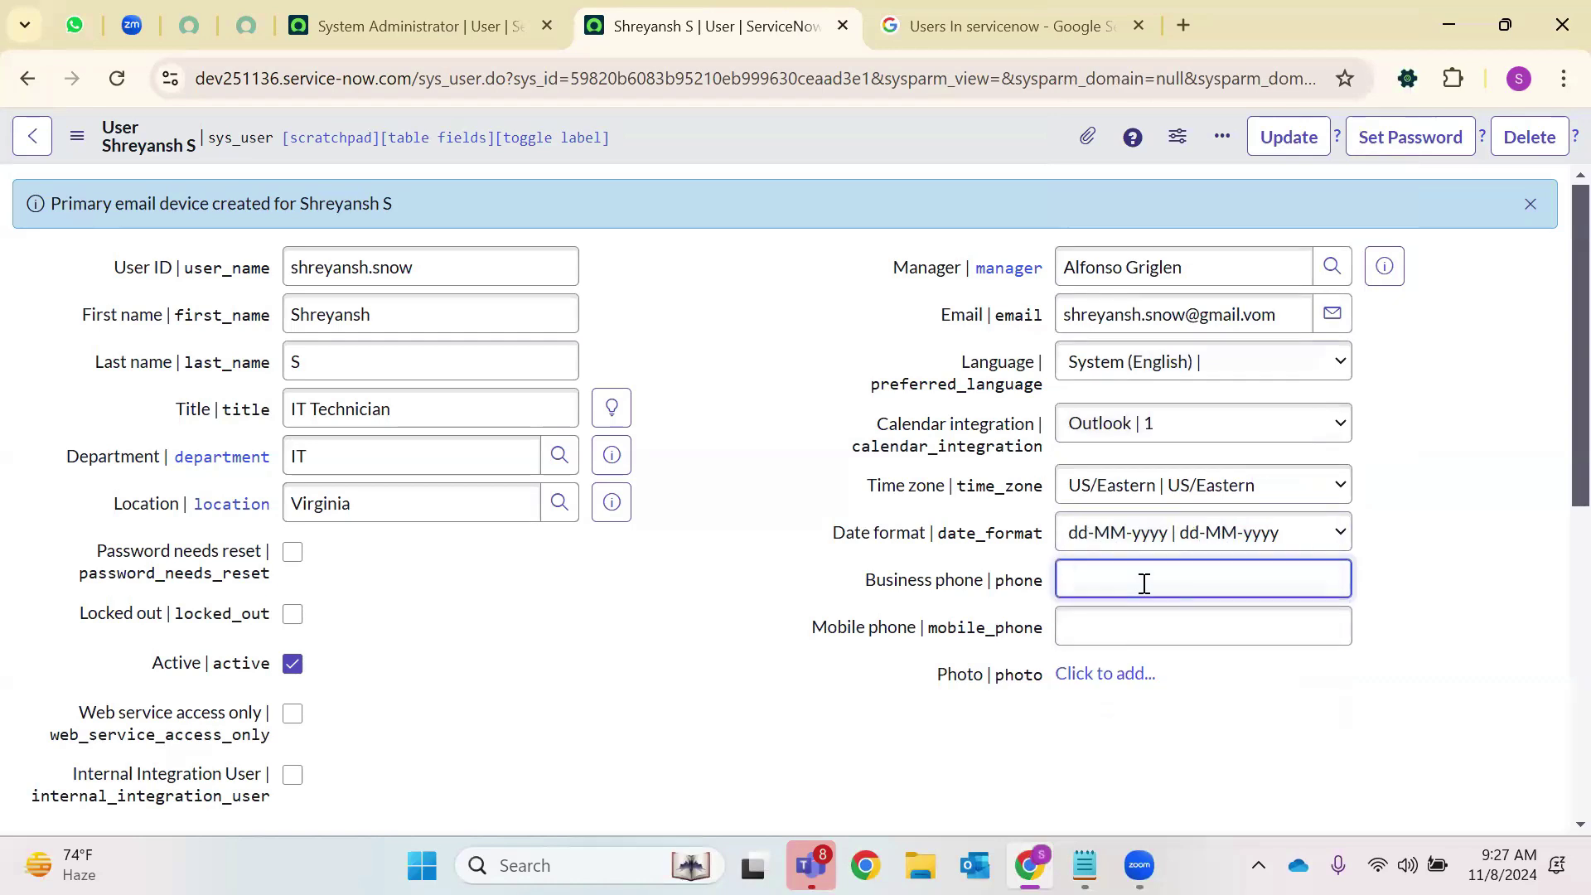
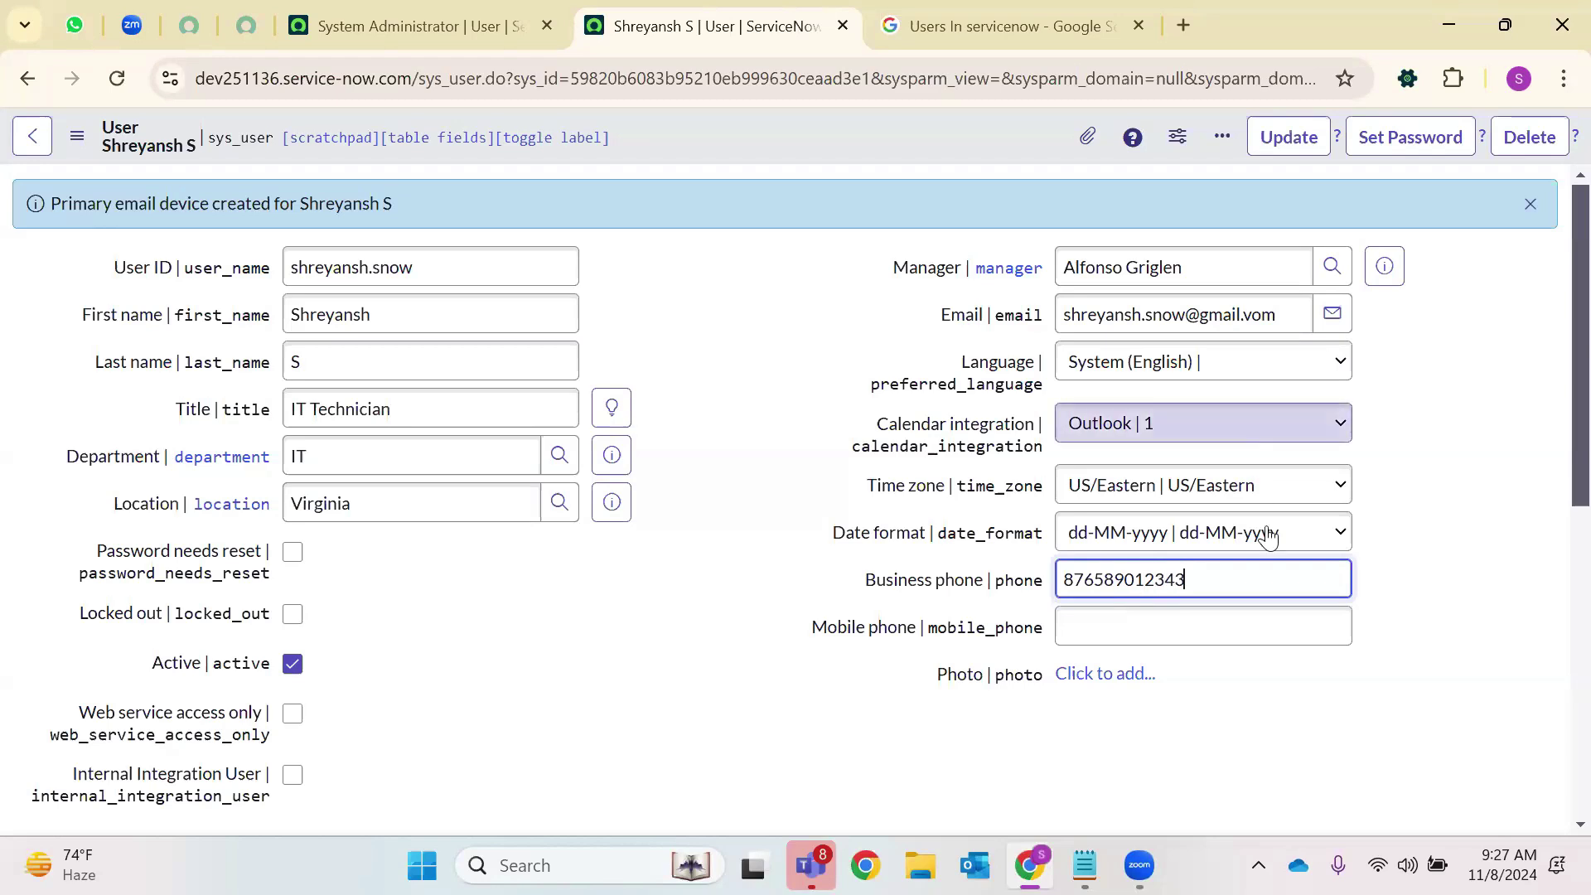
key(Tab)
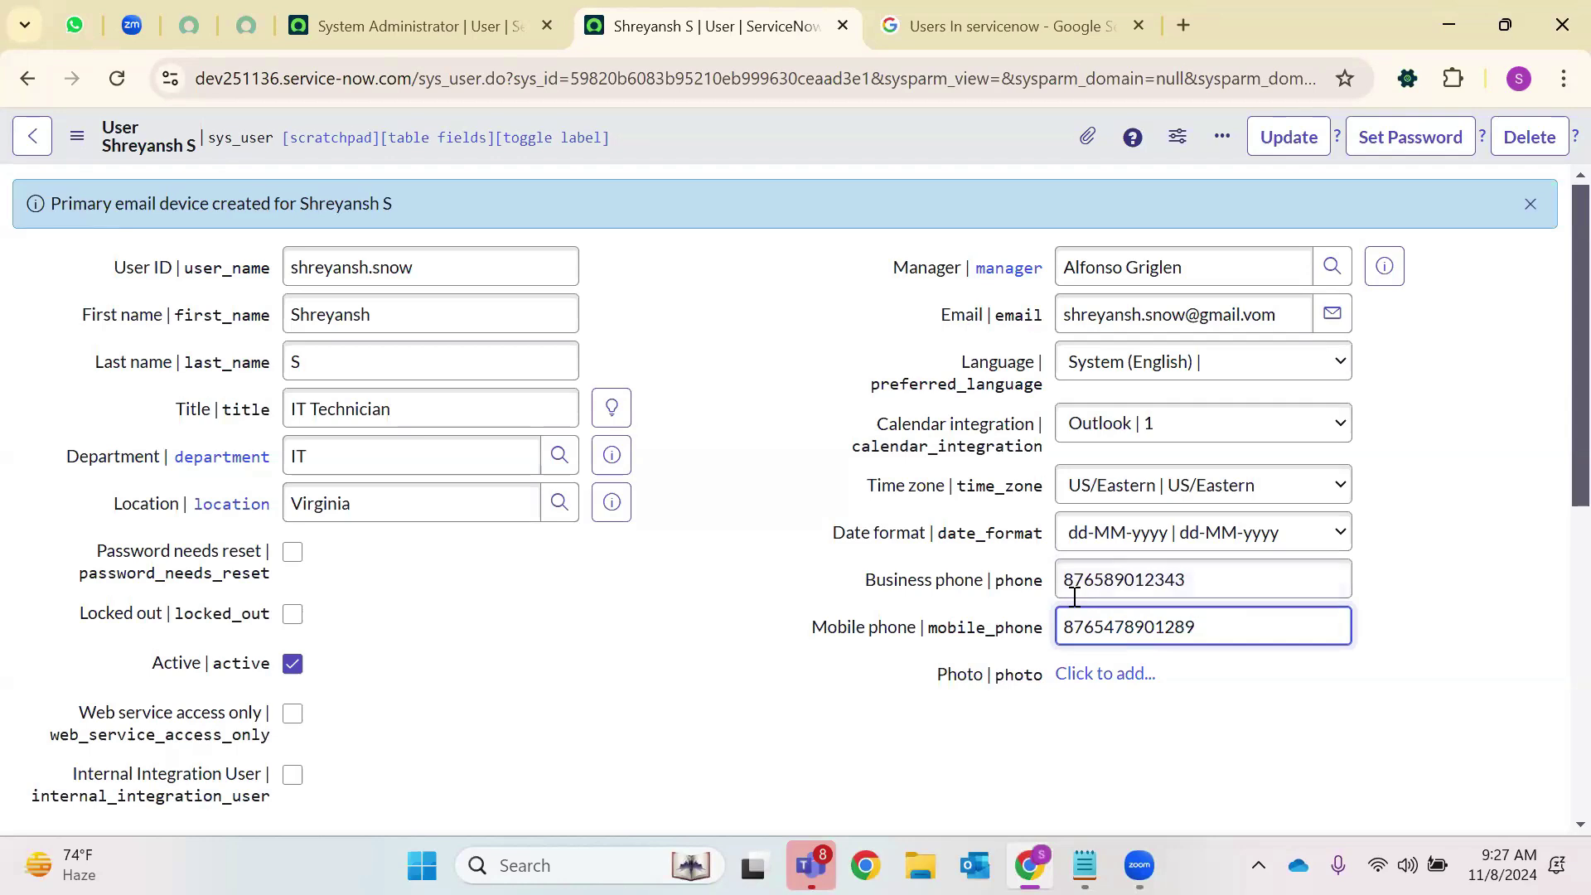
drag(853, 489, 1305, 531)
click(1201, 532)
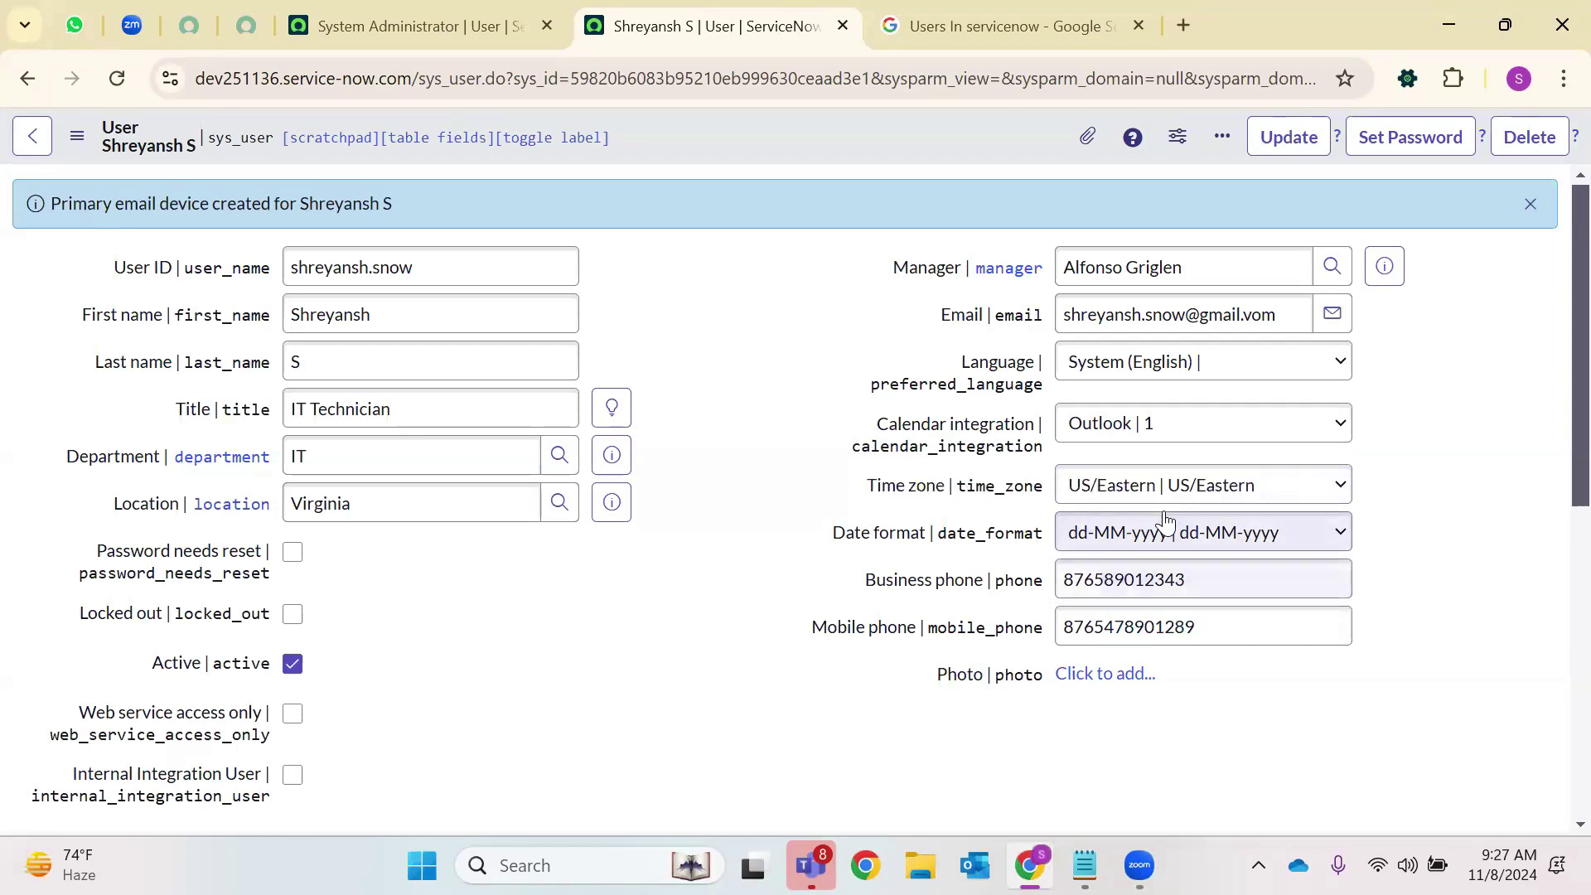
Step: Recheck the date format choices, leaving dd-MM-yyyy unchanged
click(1118, 534)
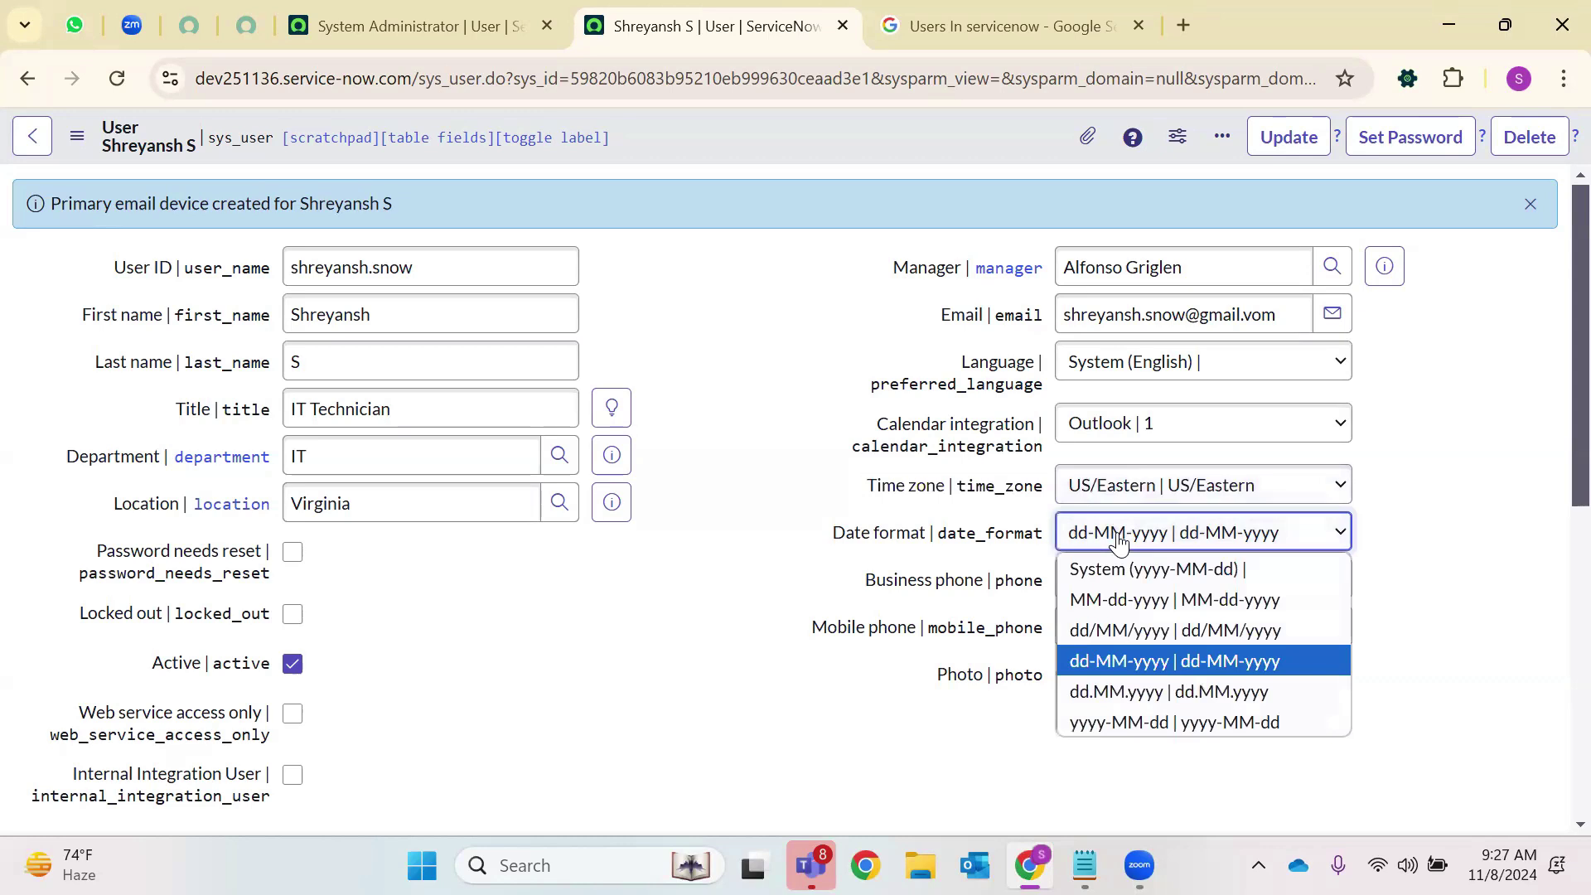
click(1119, 540)
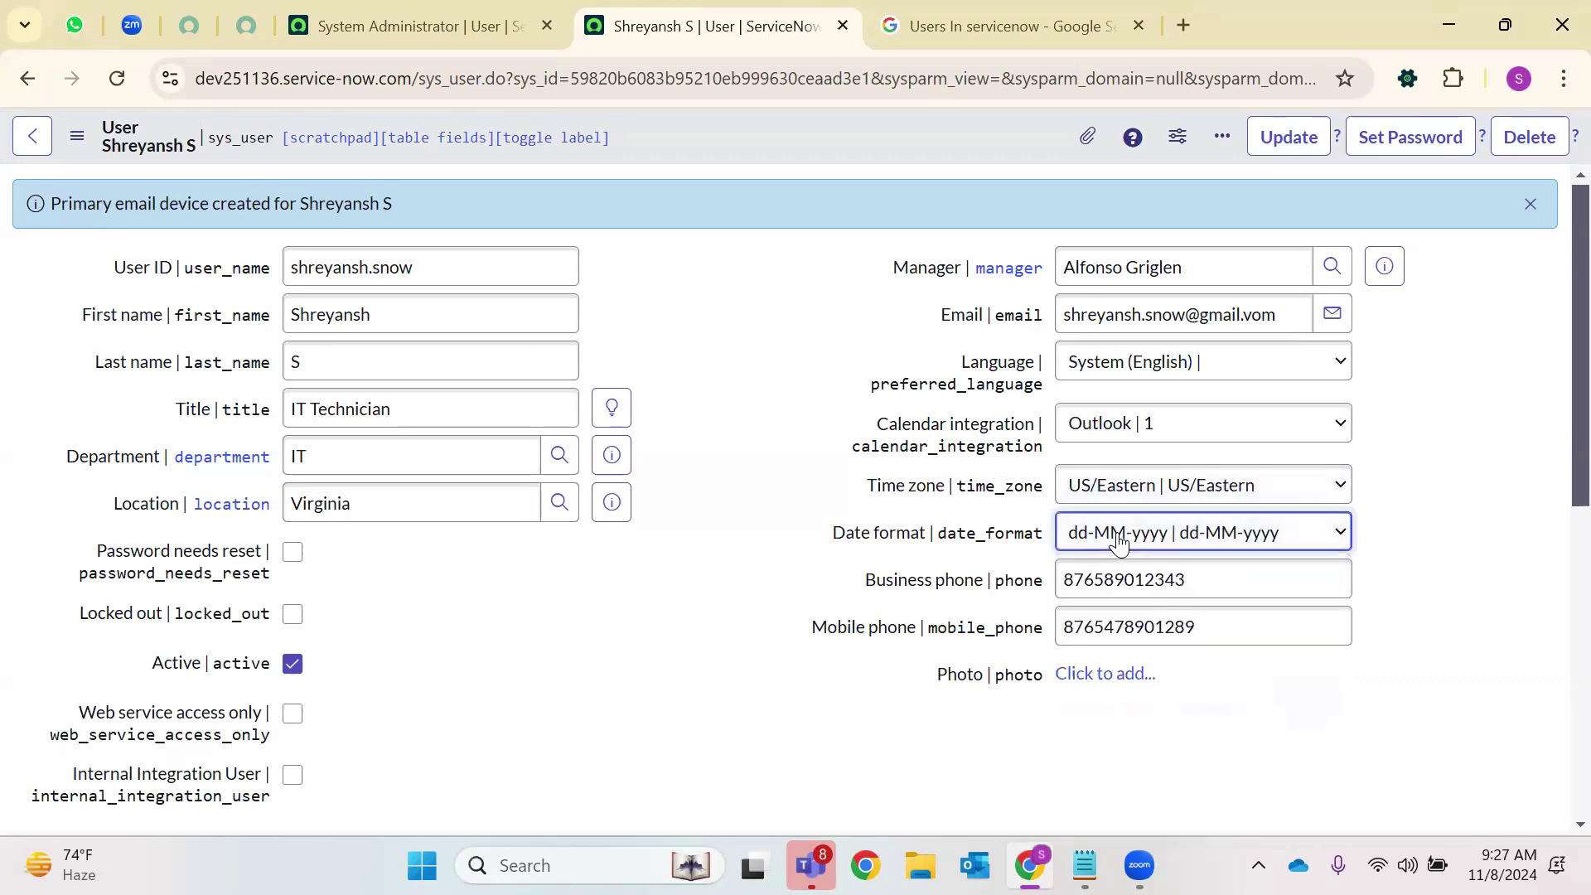
drag(291, 266, 715, 314)
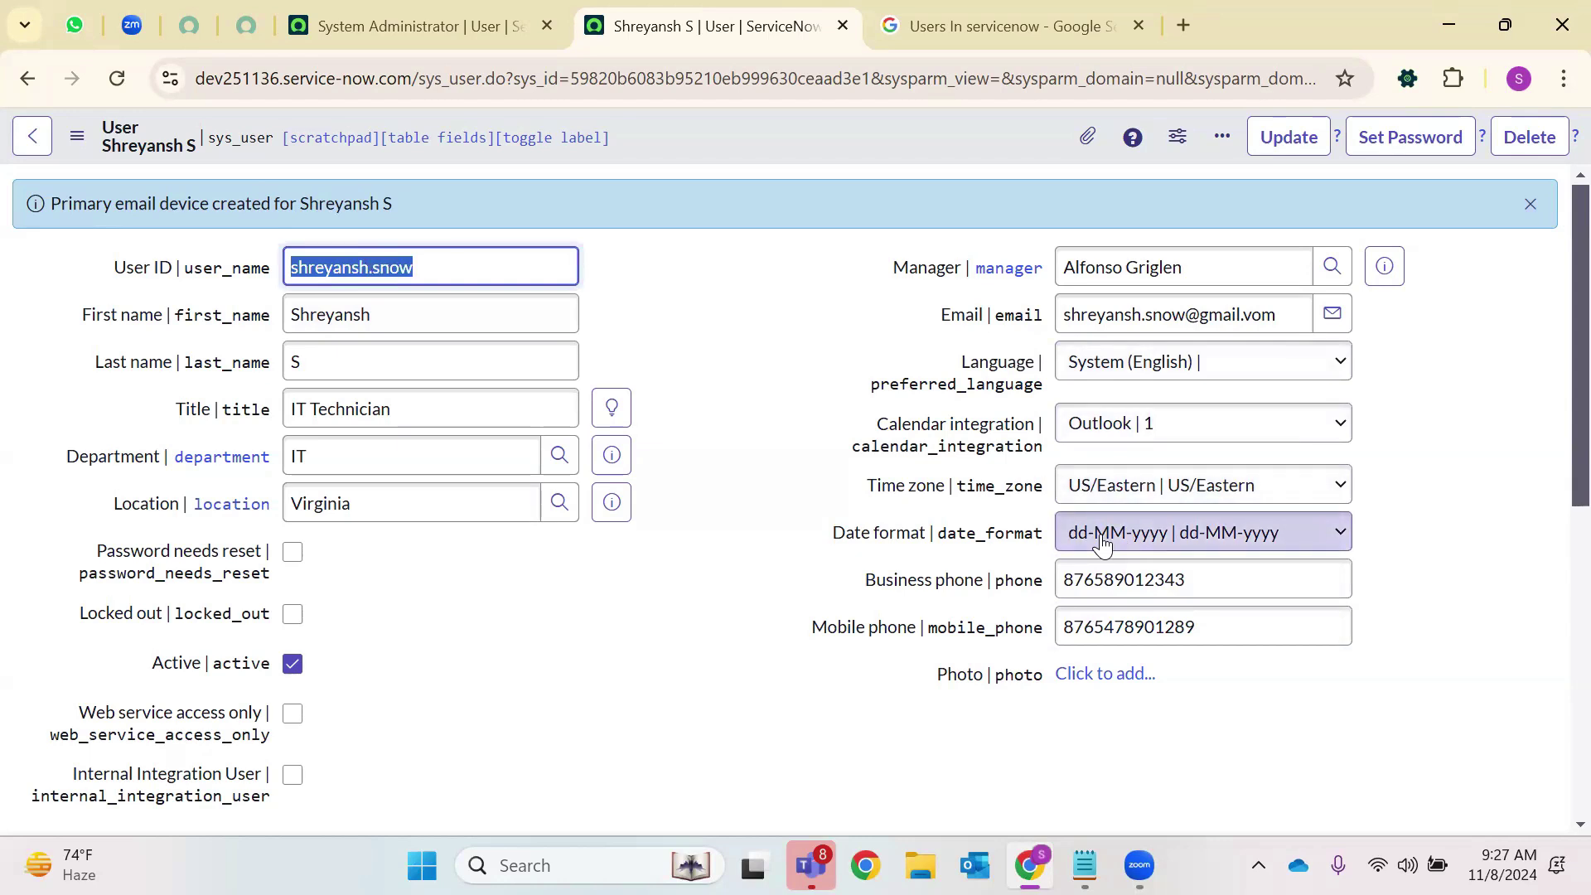
click(1181, 547)
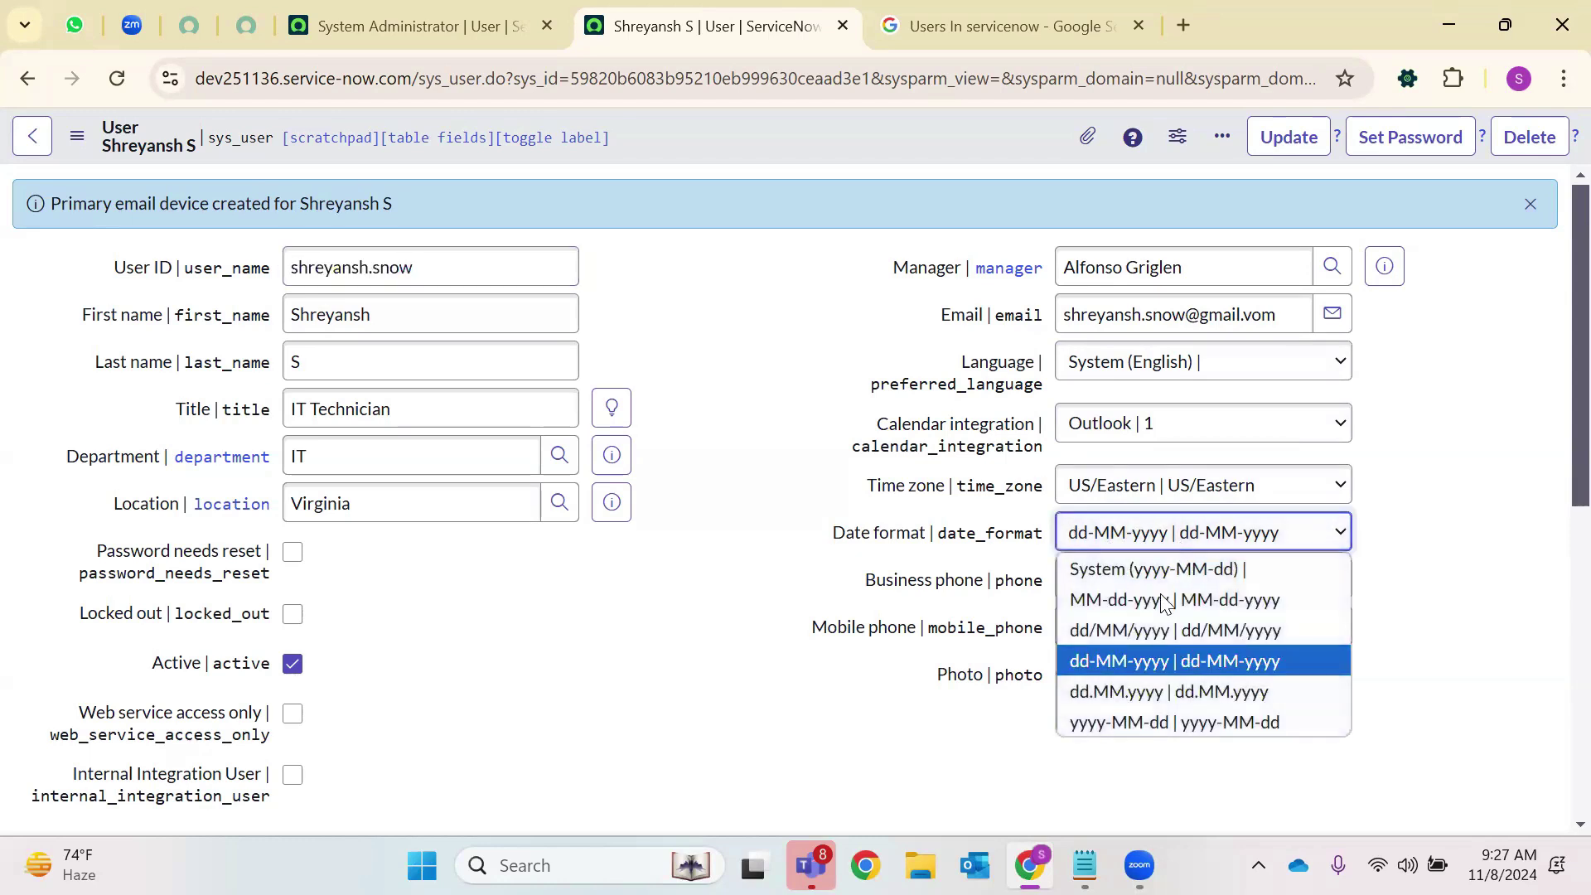
click(1127, 484)
Step: Save the updated user record, then reload the System Administrator tab
click(1127, 485)
click(1118, 502)
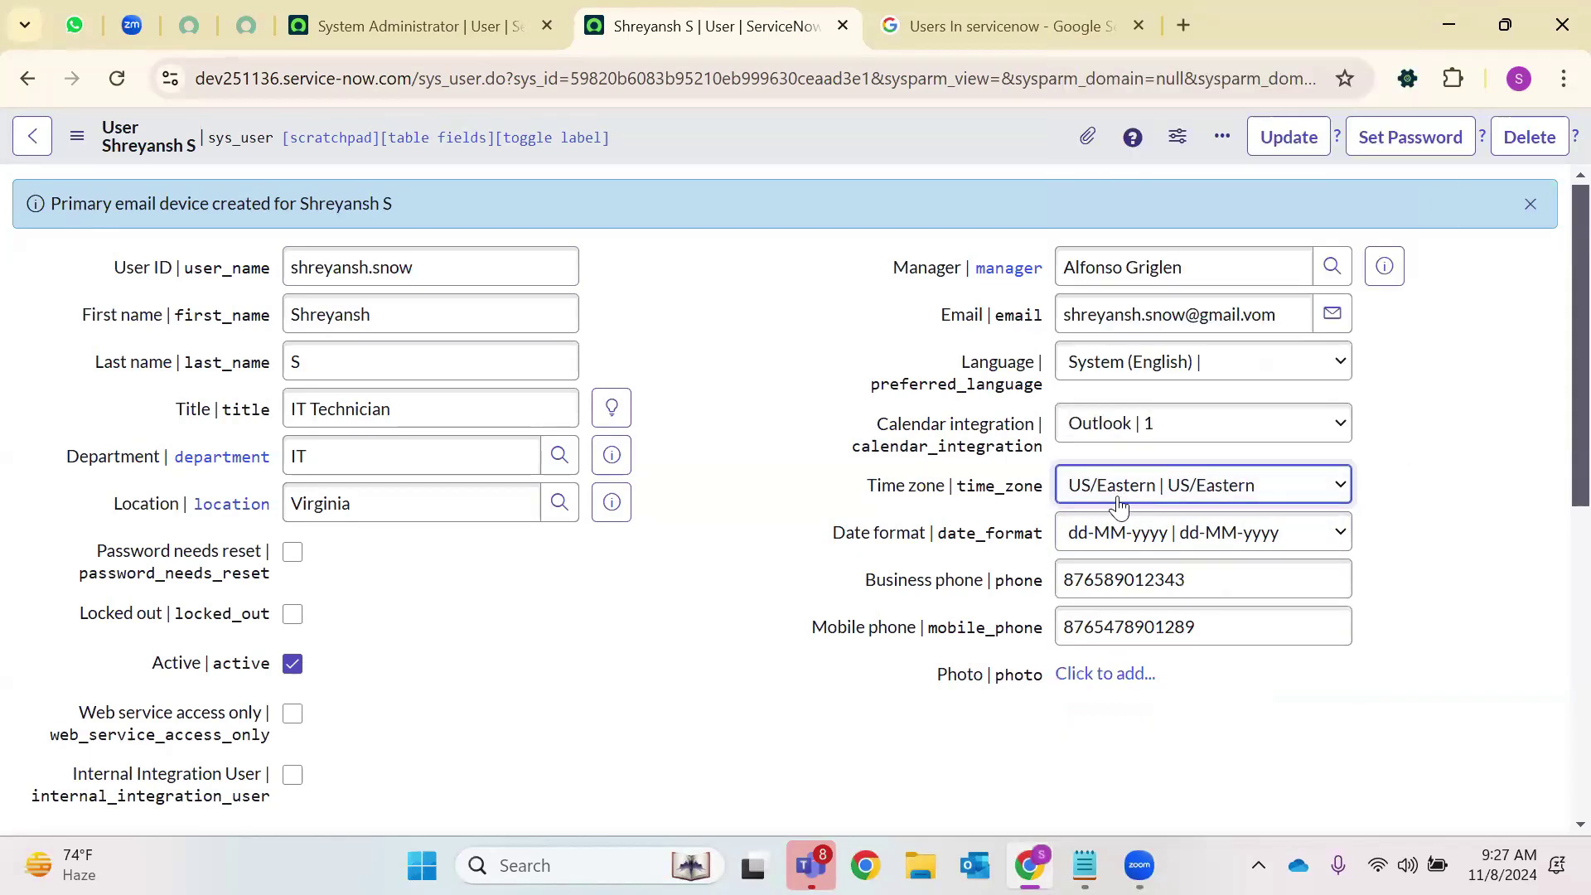
right_click(790, 145)
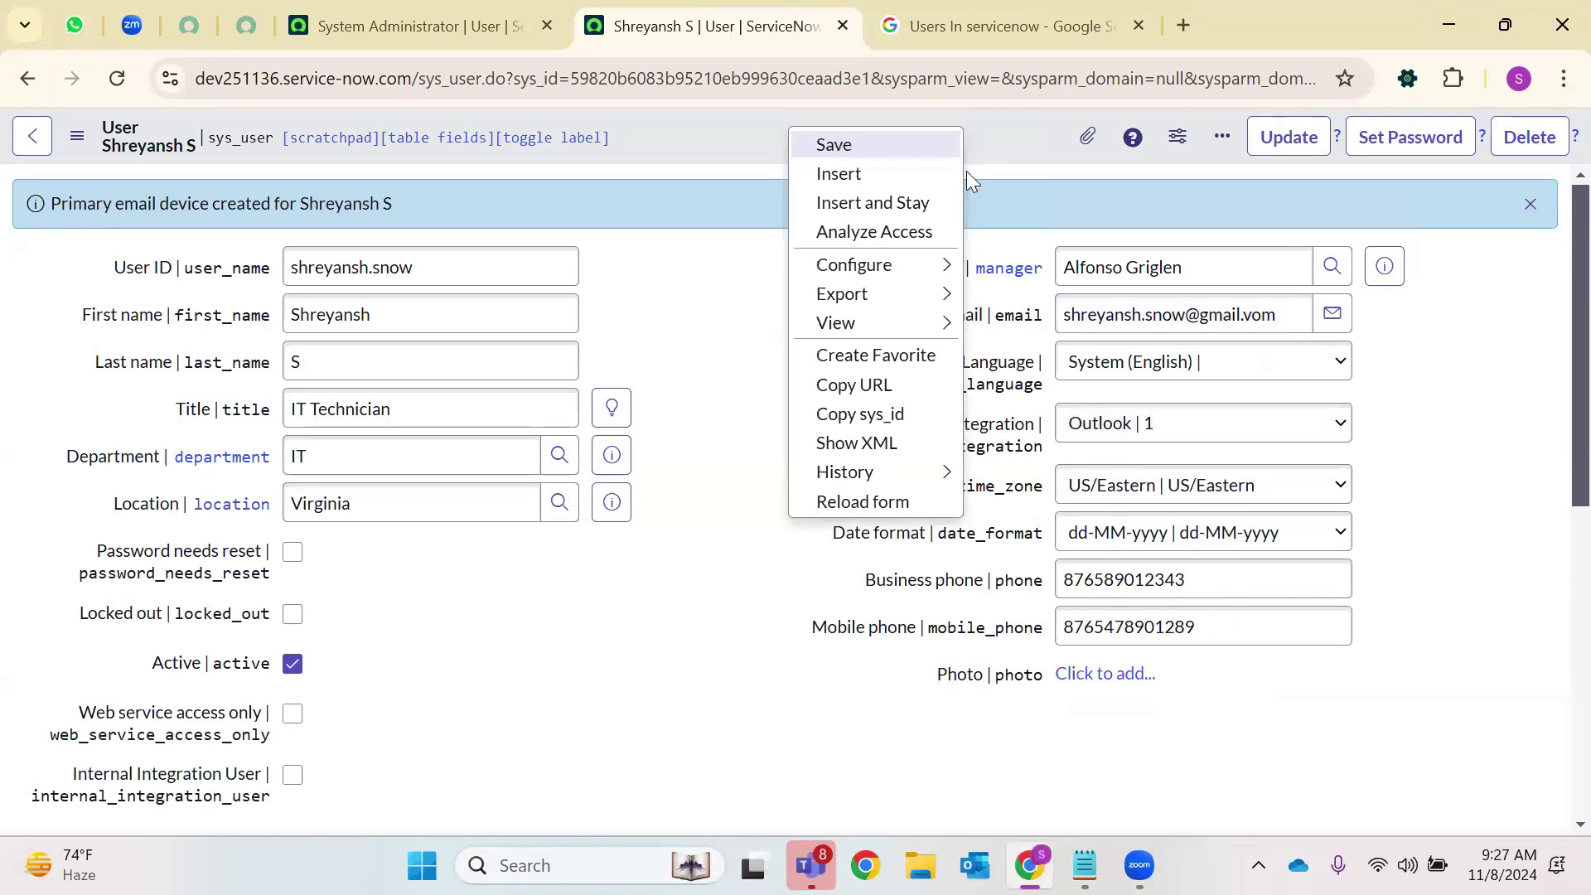
key(Return)
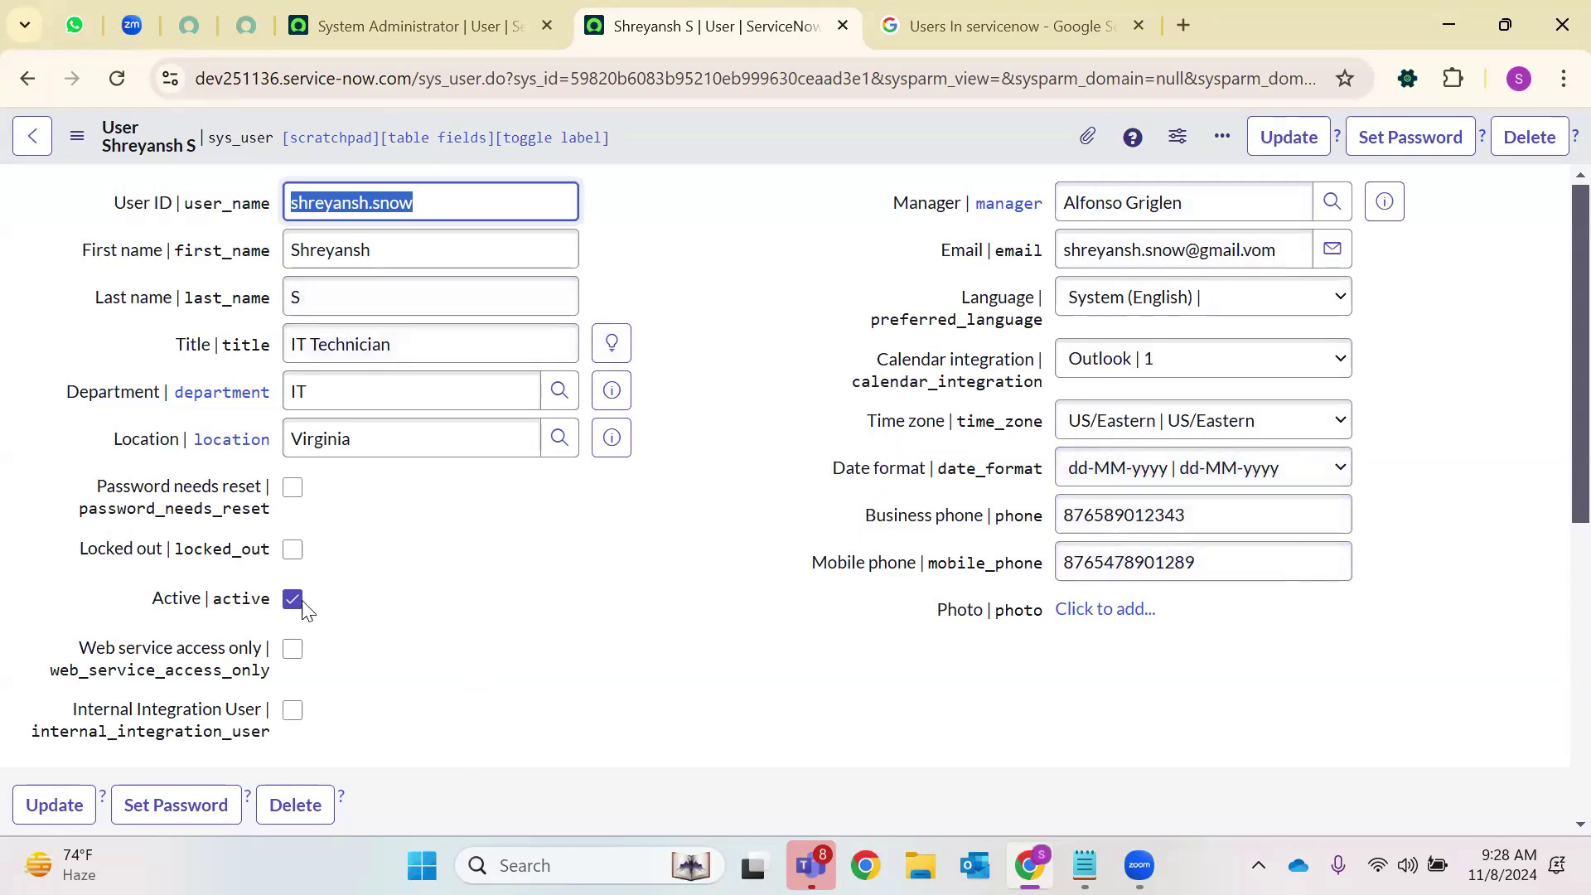
click(351, 20)
click(117, 78)
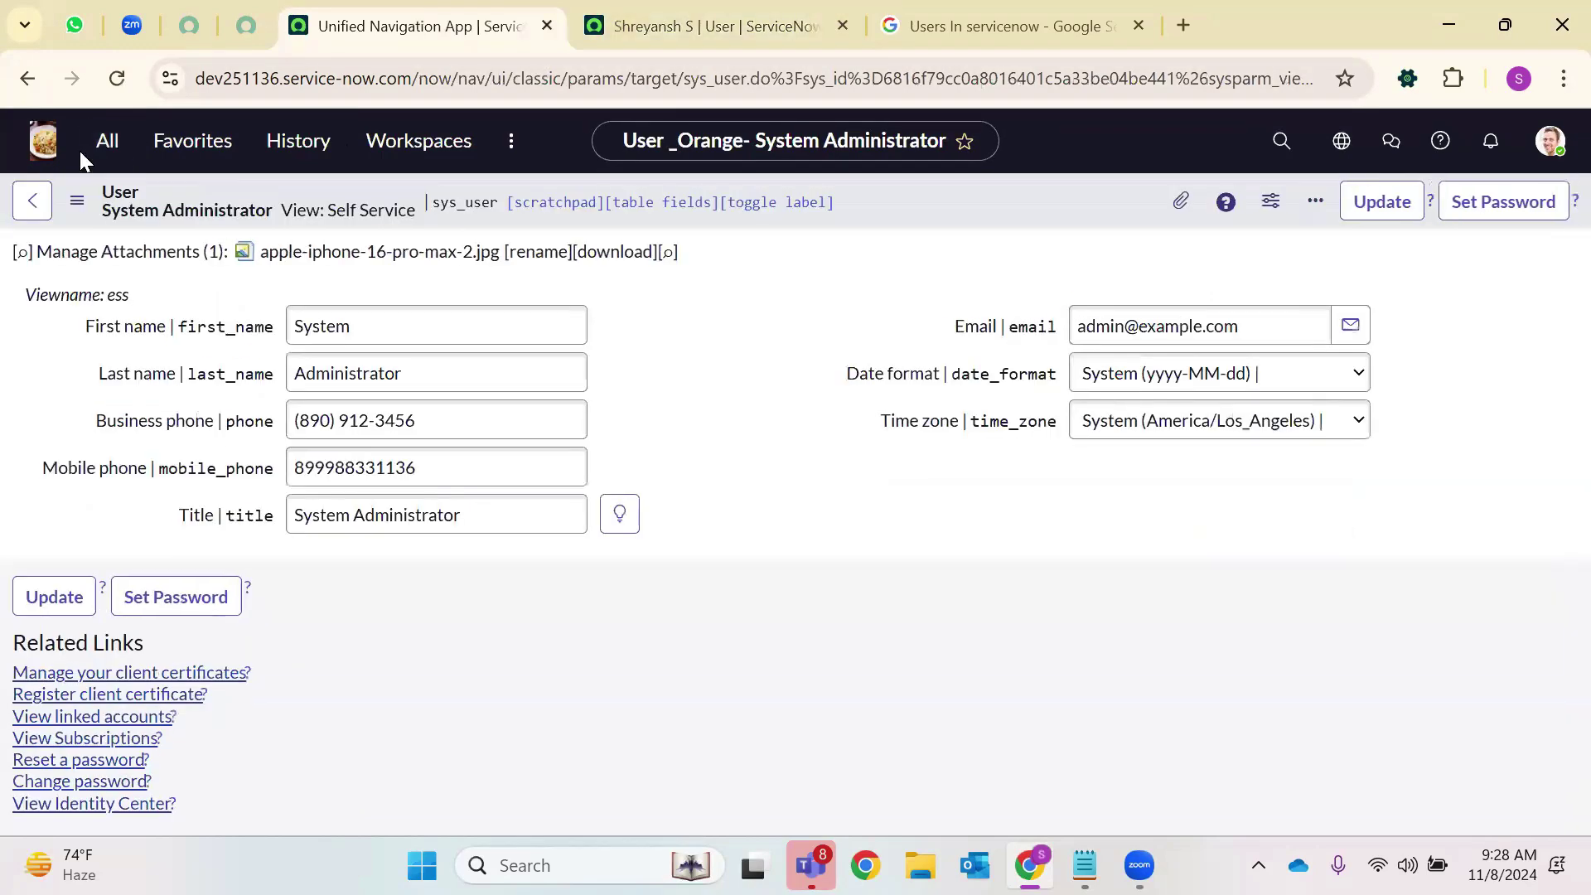
Step: Open the Users table list by entering sys_user.LIST in the All navigator
click(90, 147)
text(s)
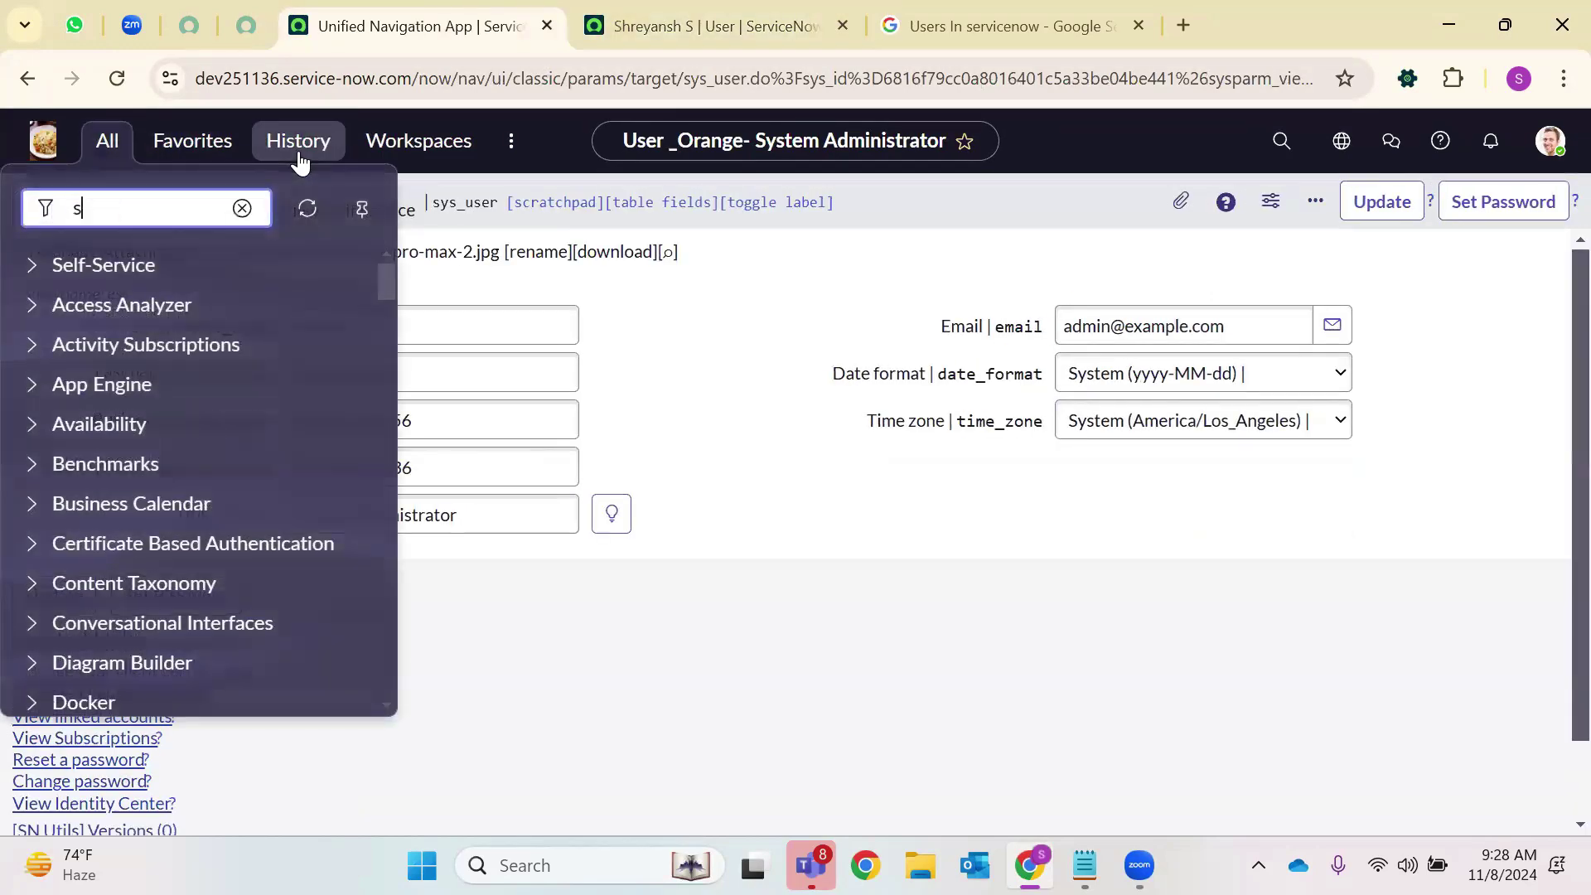
text(ys_user.LIST)
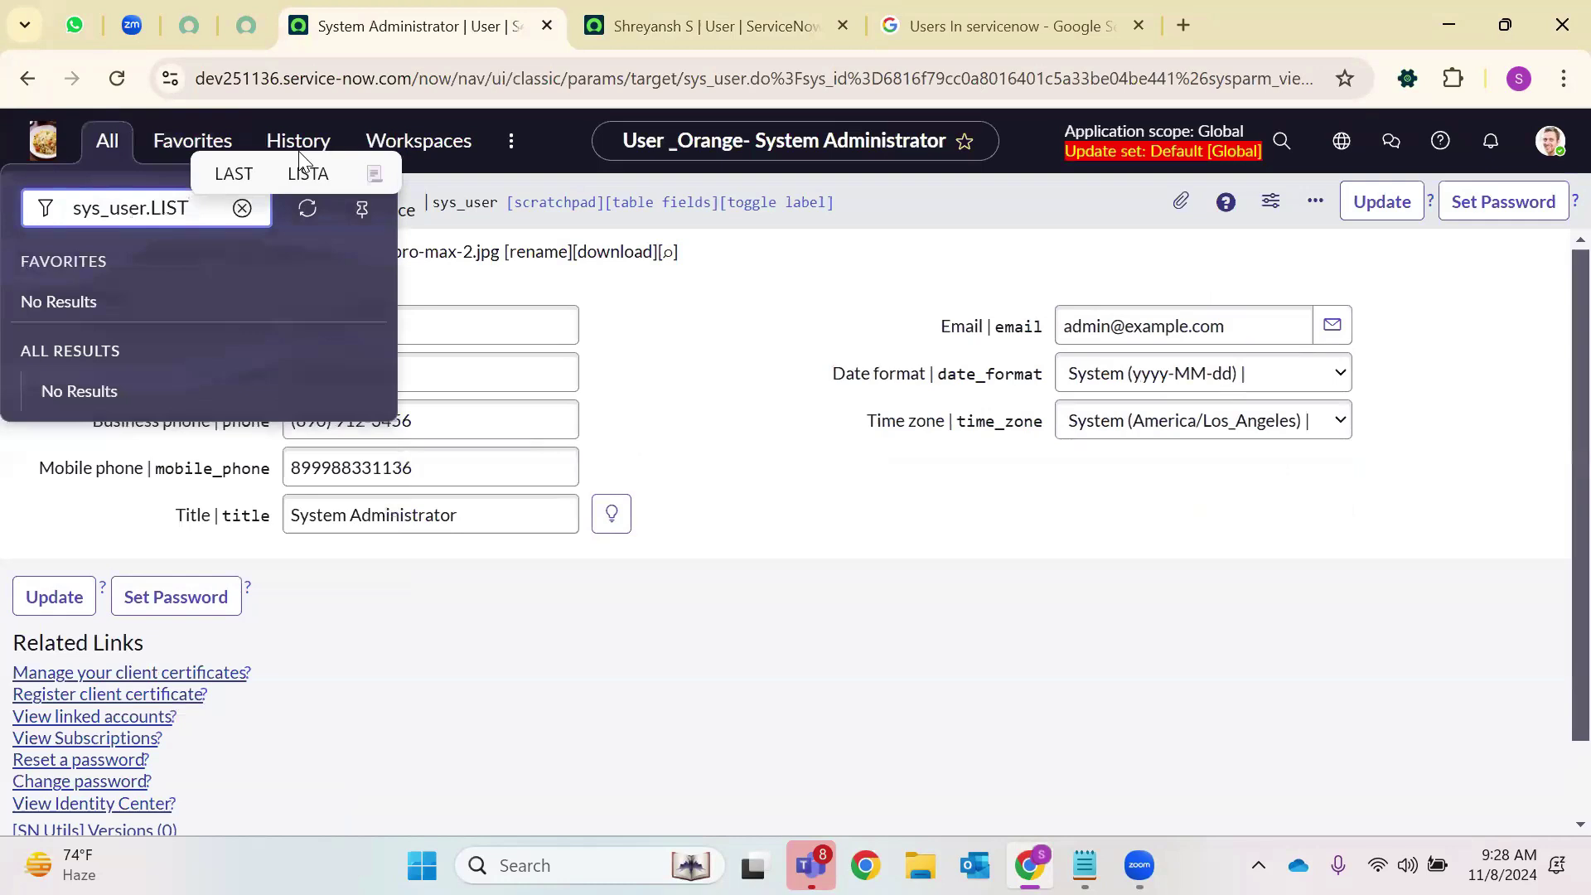
key(Return)
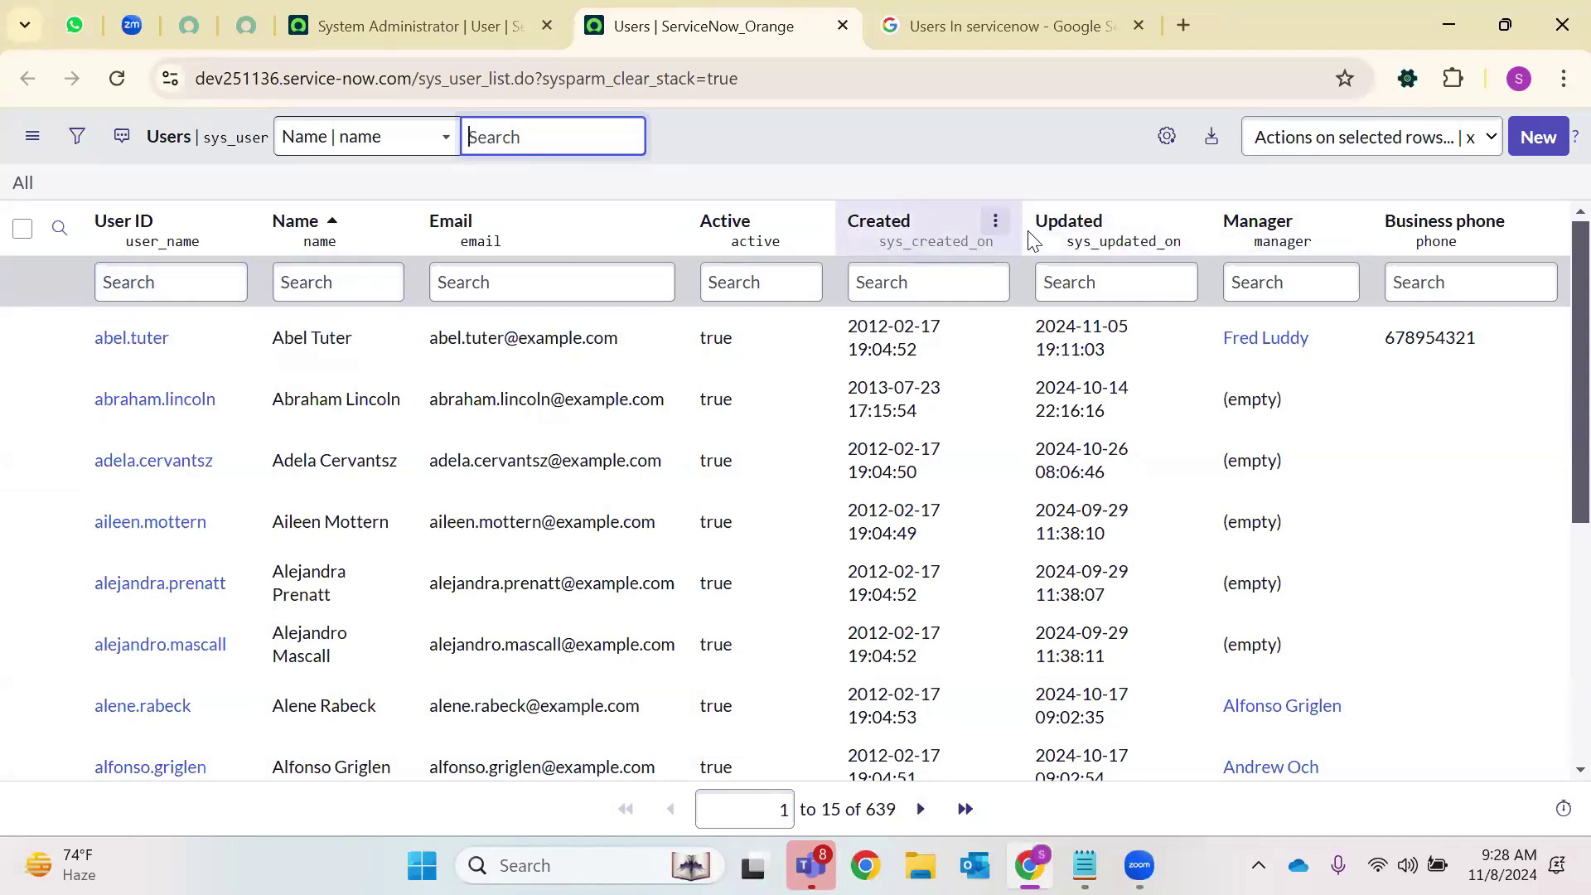
Step: Page forward through the Users list, then jump to the last page showing rows 625-639
click(997, 221)
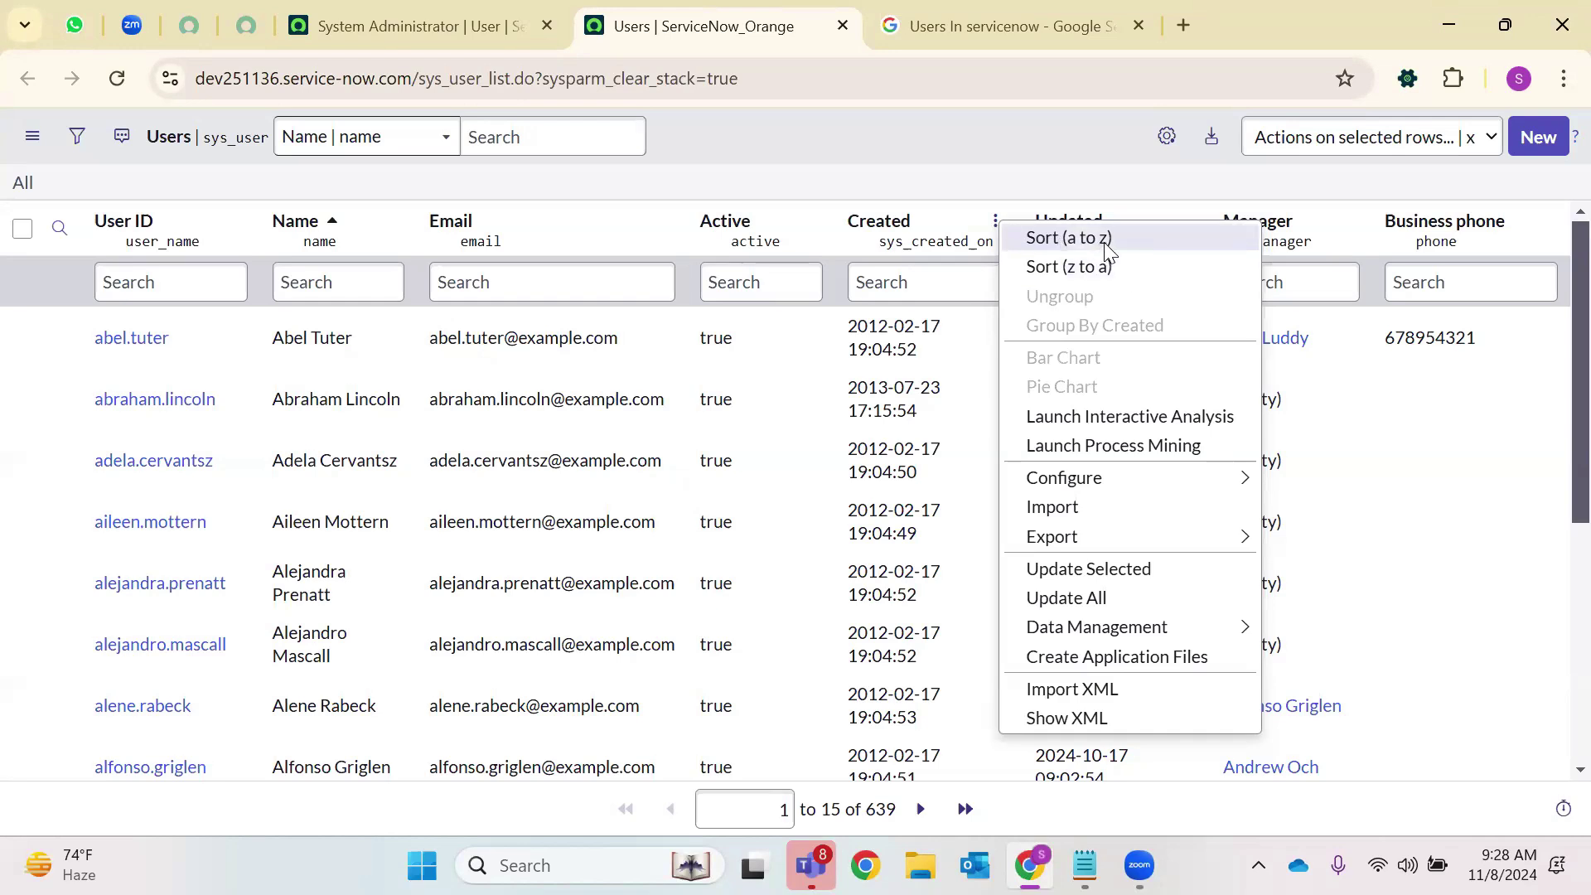
scroll(856, 309, down, 5)
scroll(863, 309, up, 5)
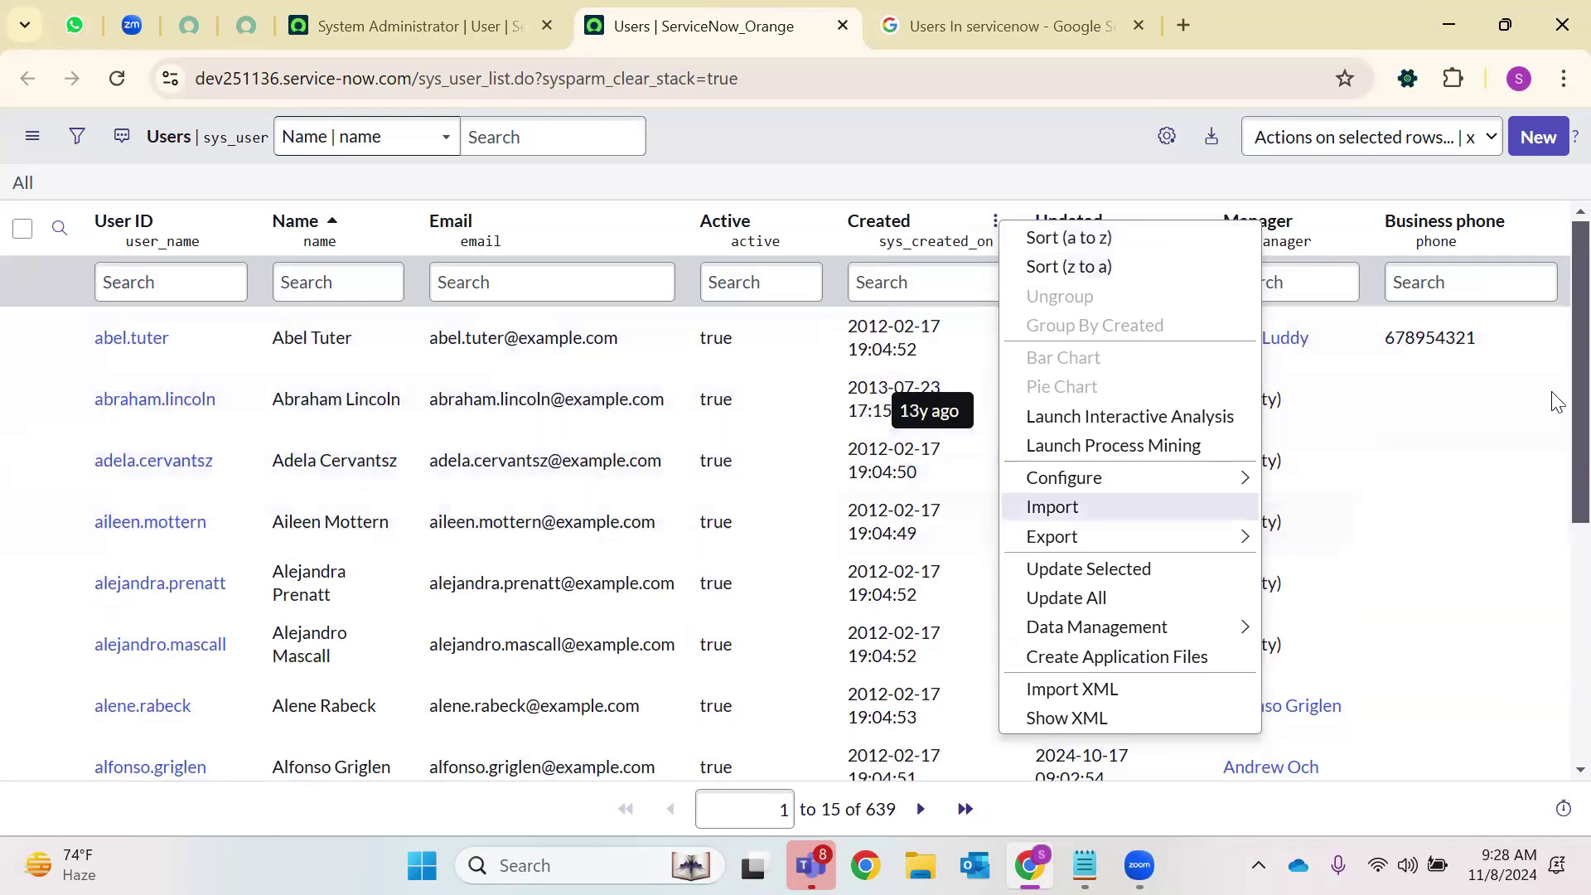
scroll(1552, 530, down, 5)
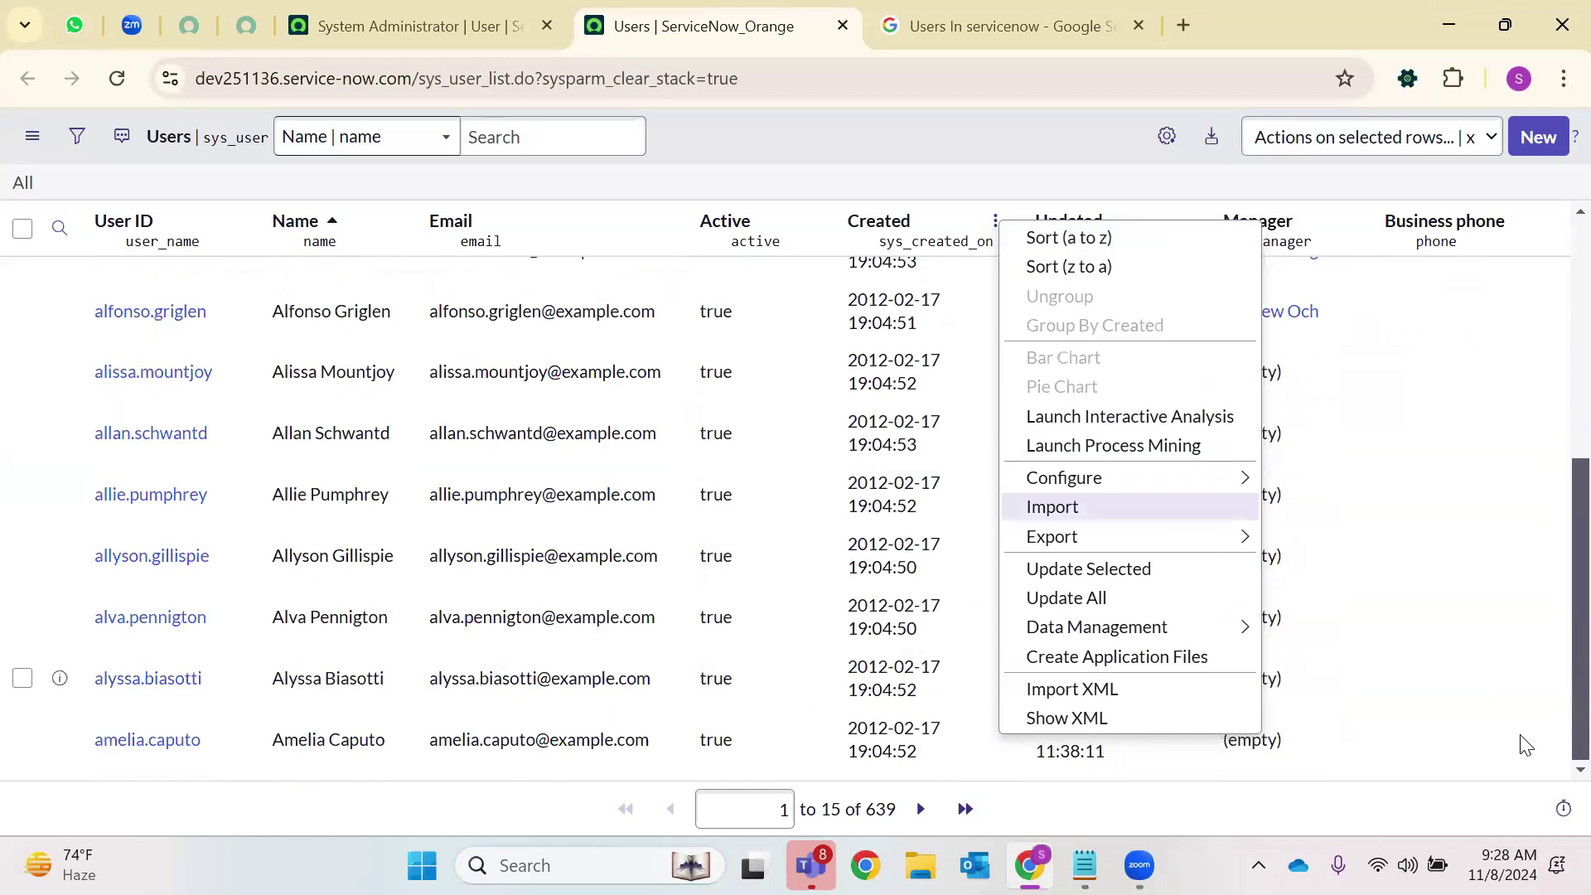
triple_click(849, 816)
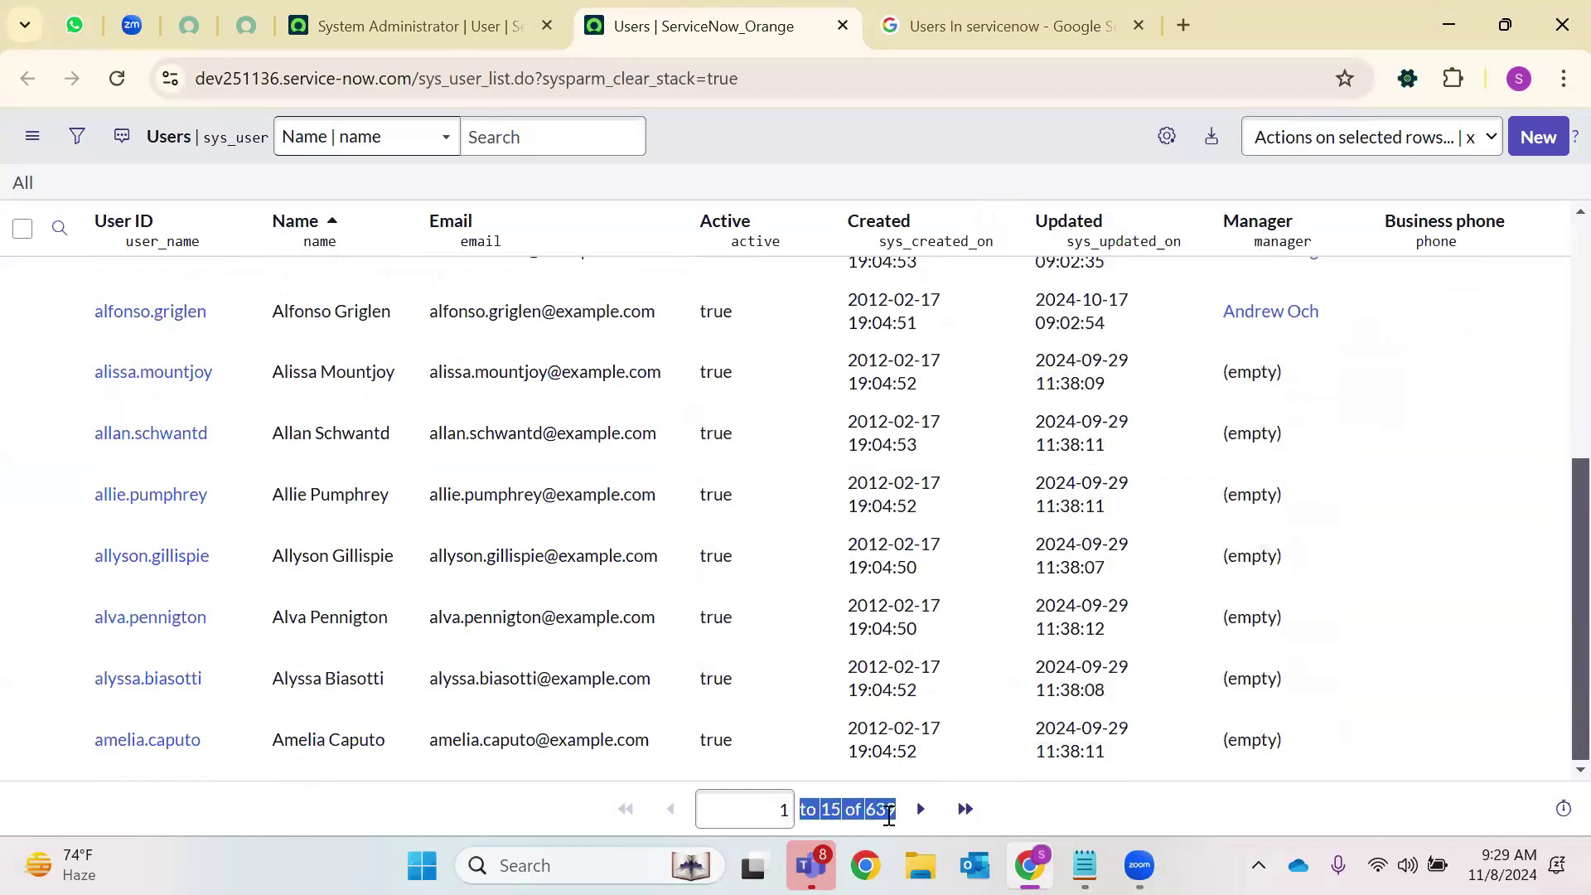
click(923, 820)
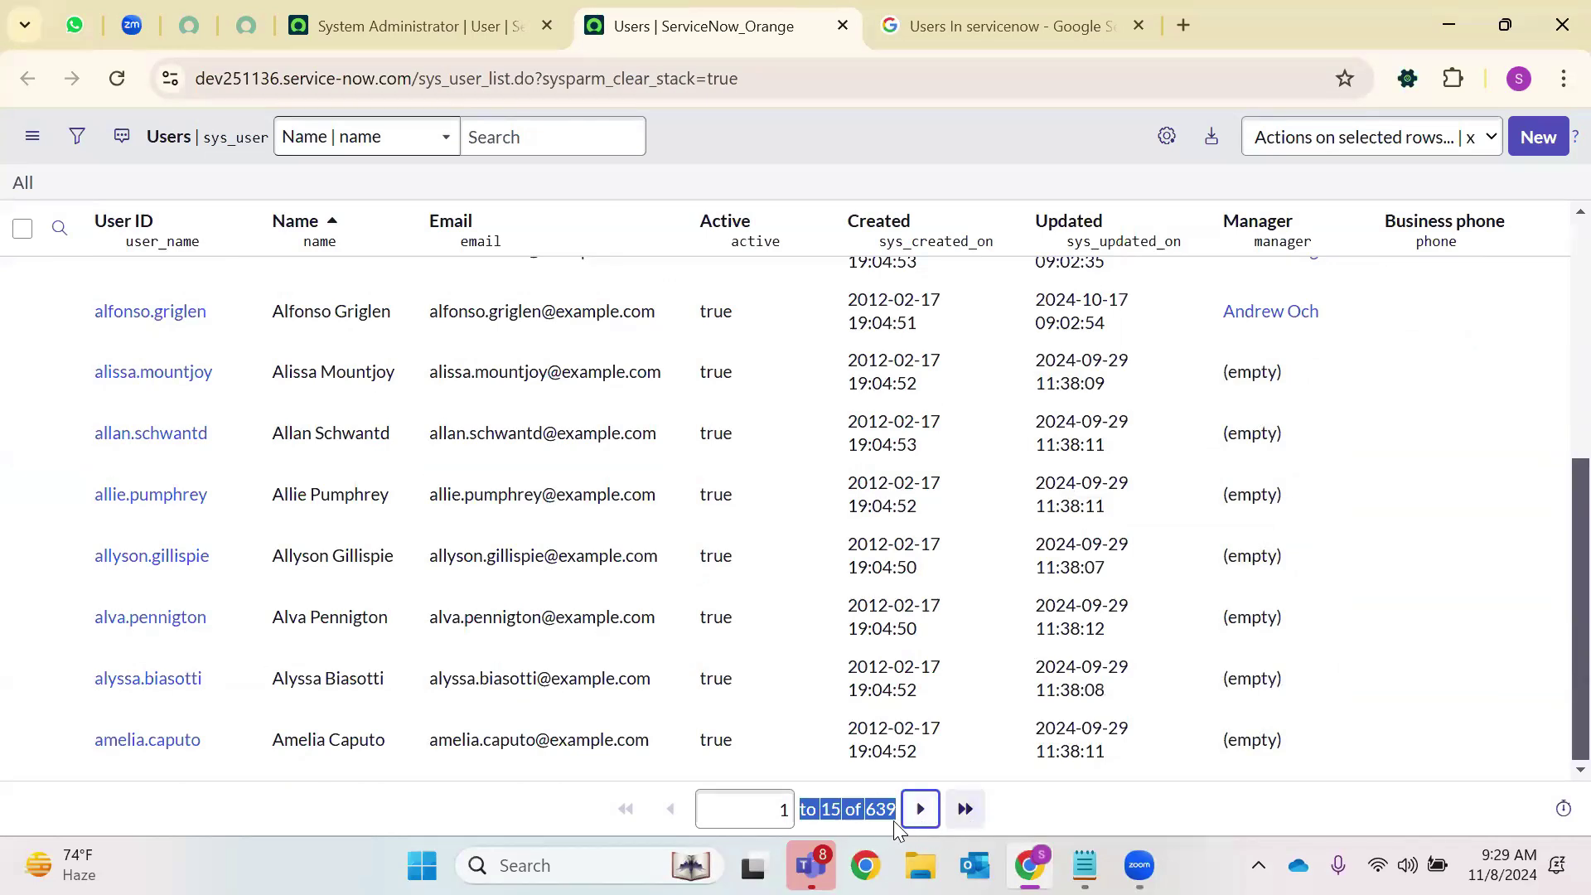
click(920, 810)
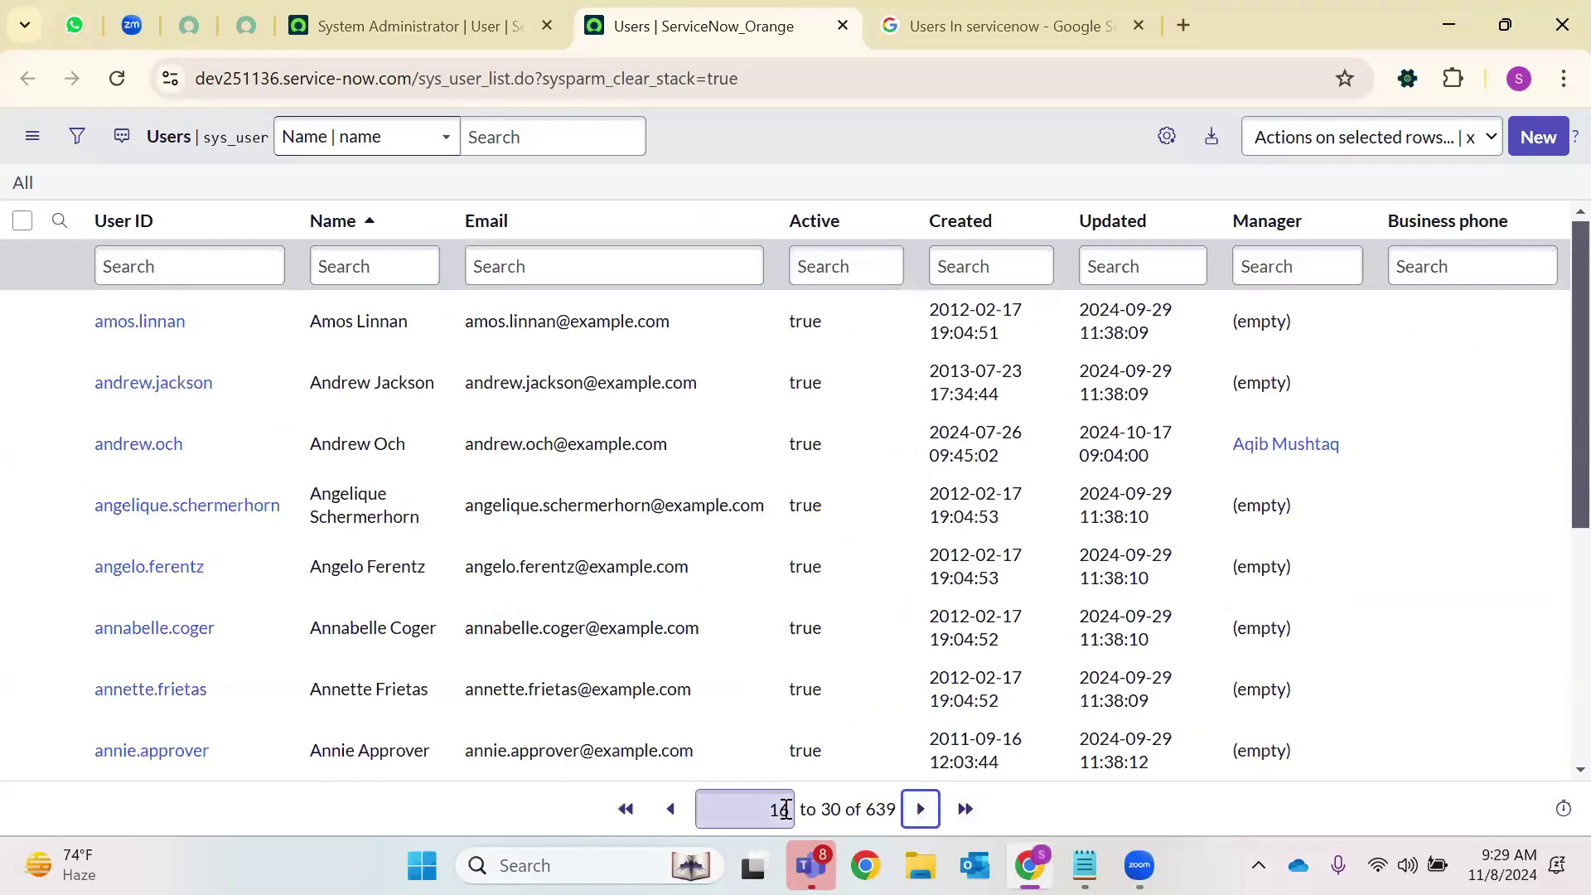
double_click(829, 809)
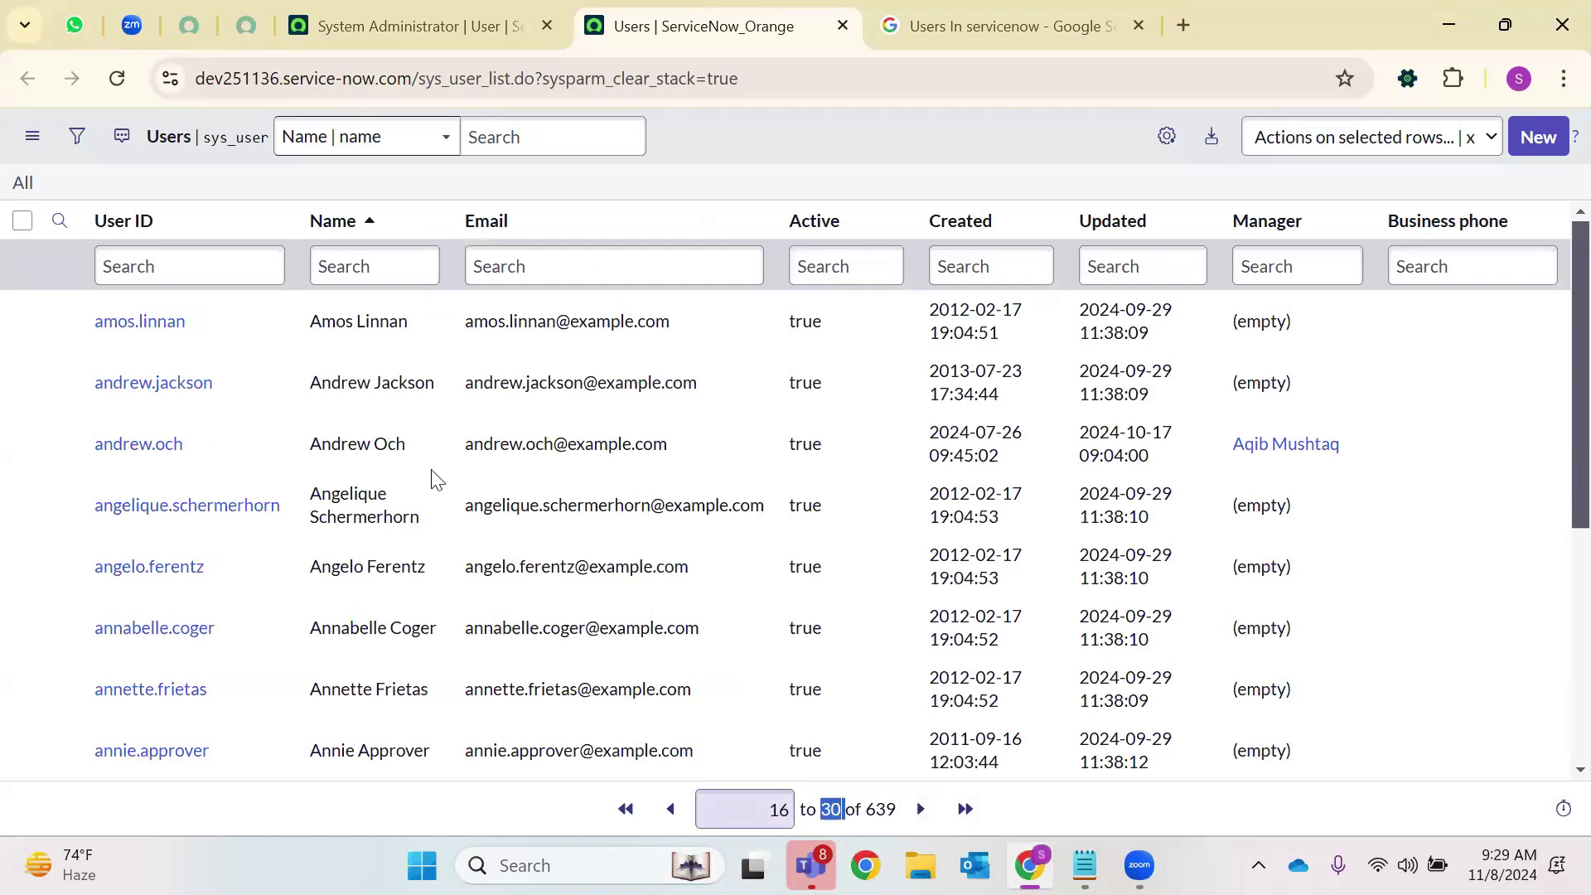
scroll(986, 743, down, 5)
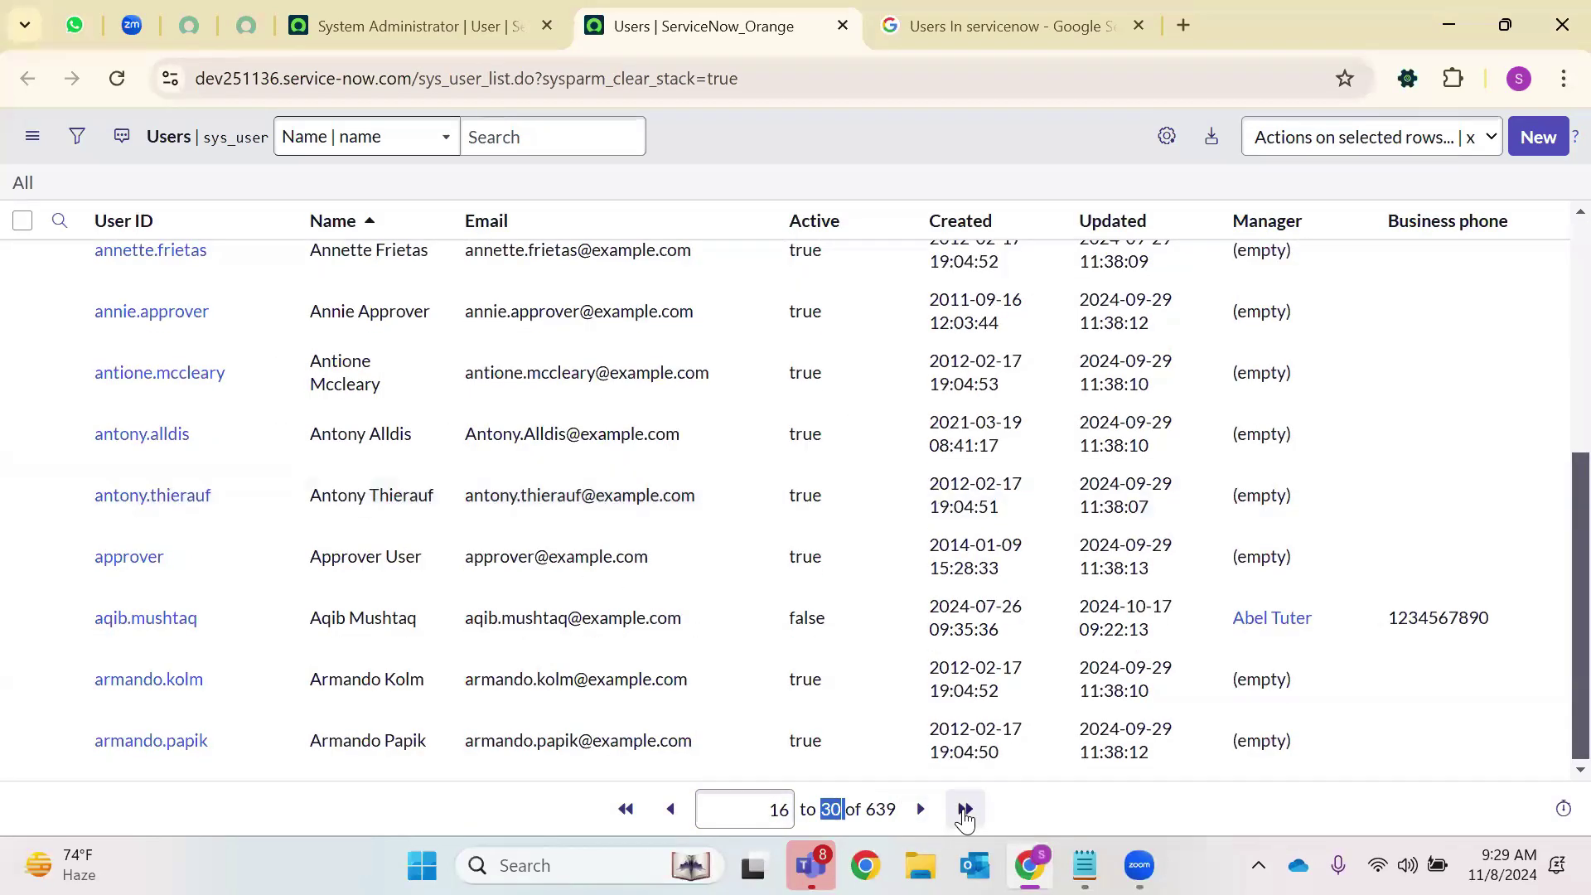
click(966, 812)
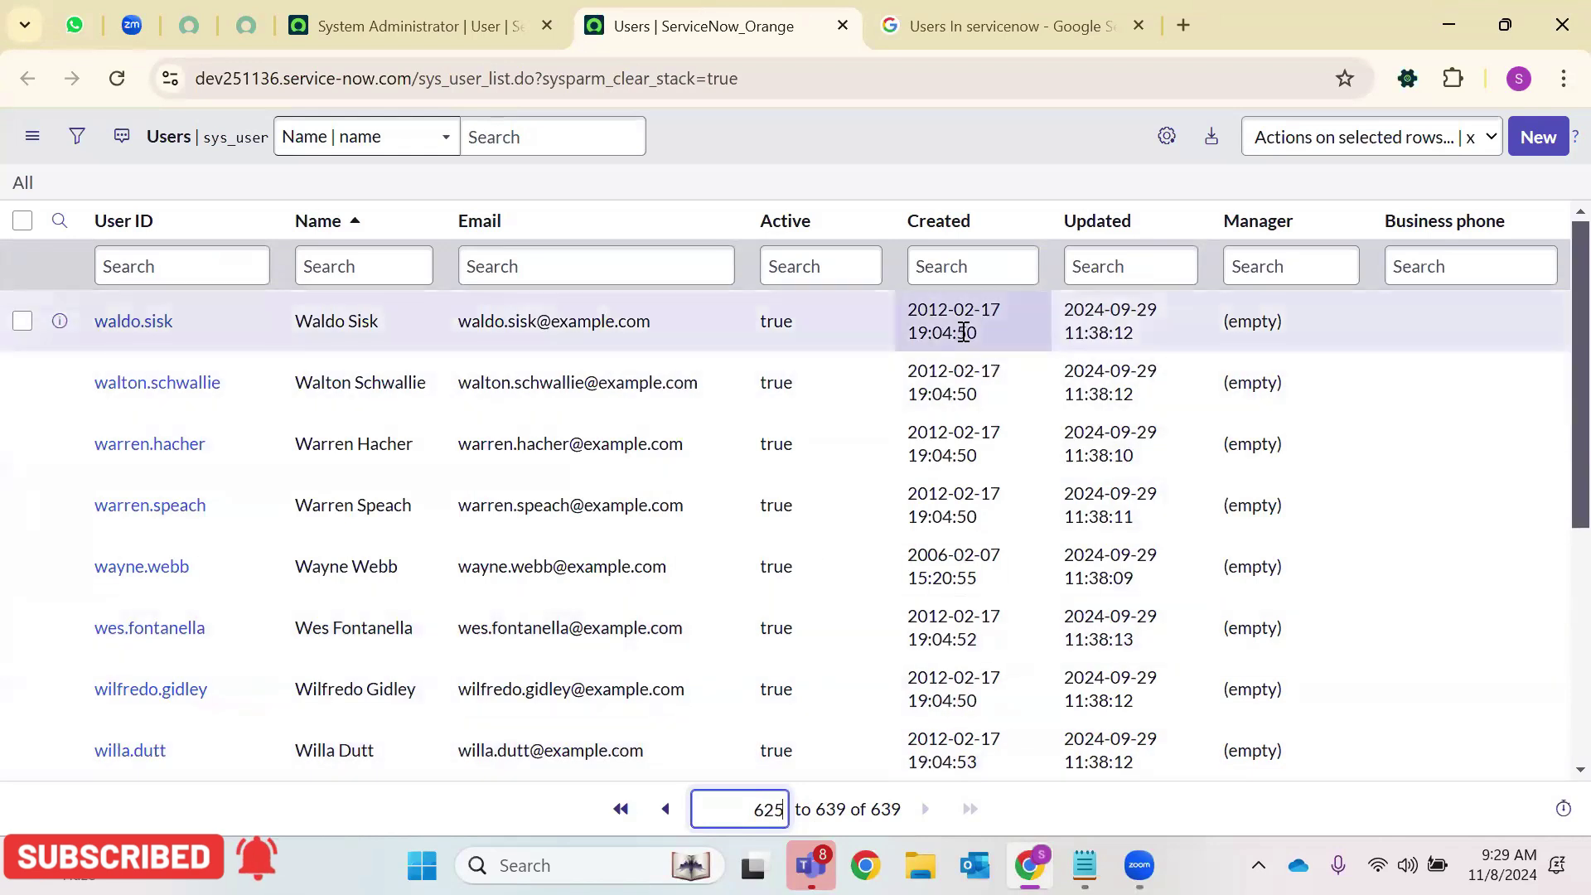
Step: Sort the Users list by Created date, oldest first
click(1024, 220)
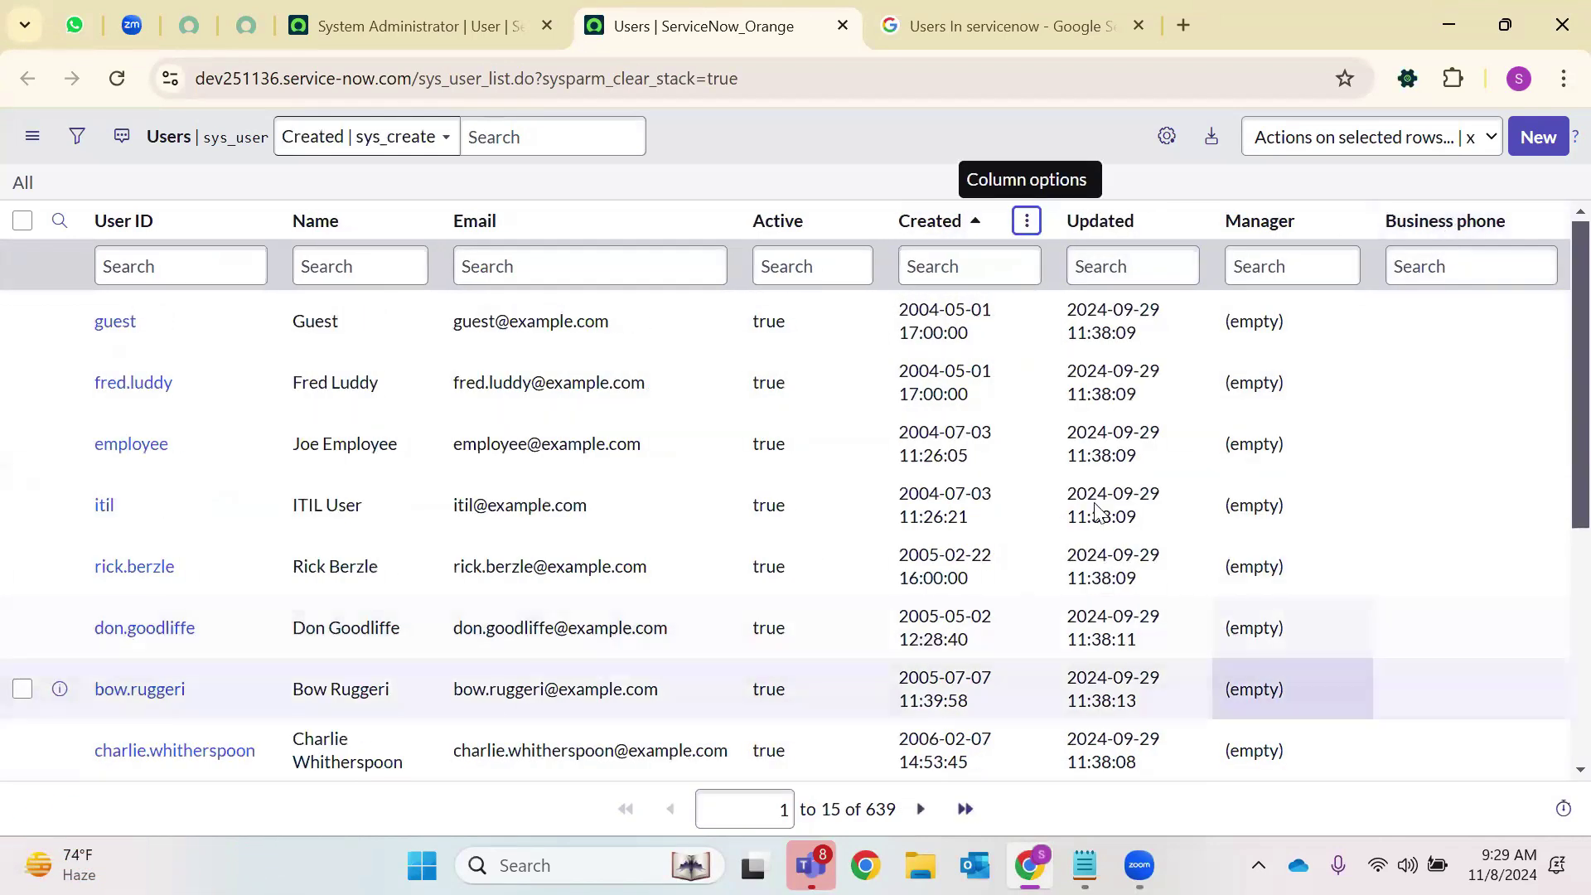
click(1027, 220)
key(Escape)
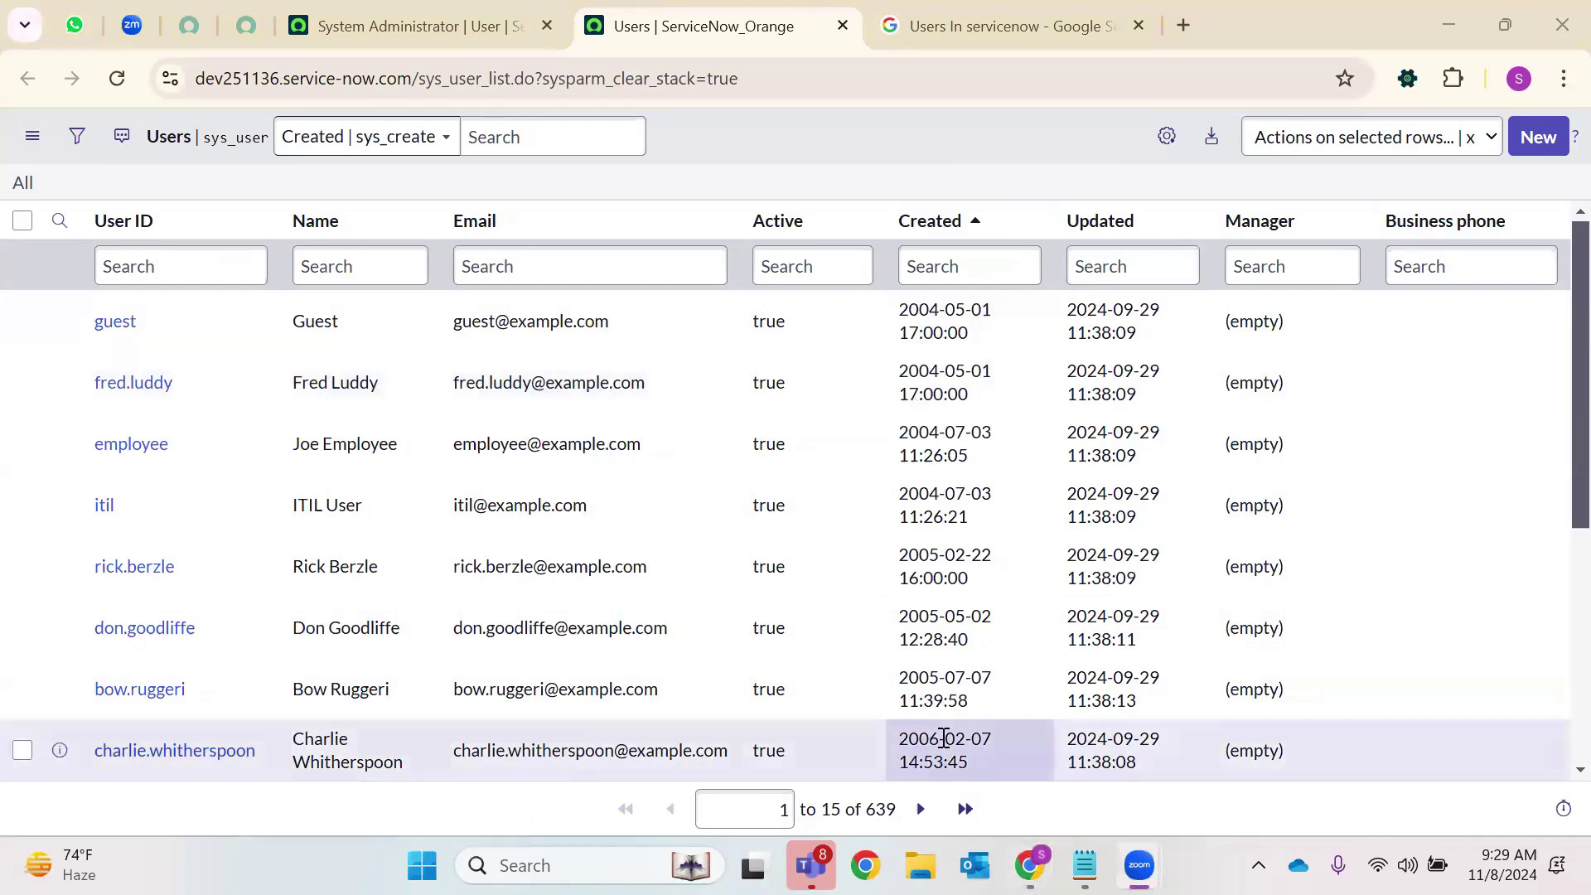
Step: Jump to the last page of users, then step back to rows 610–624 of 639
scroll(237, 663, down, 5)
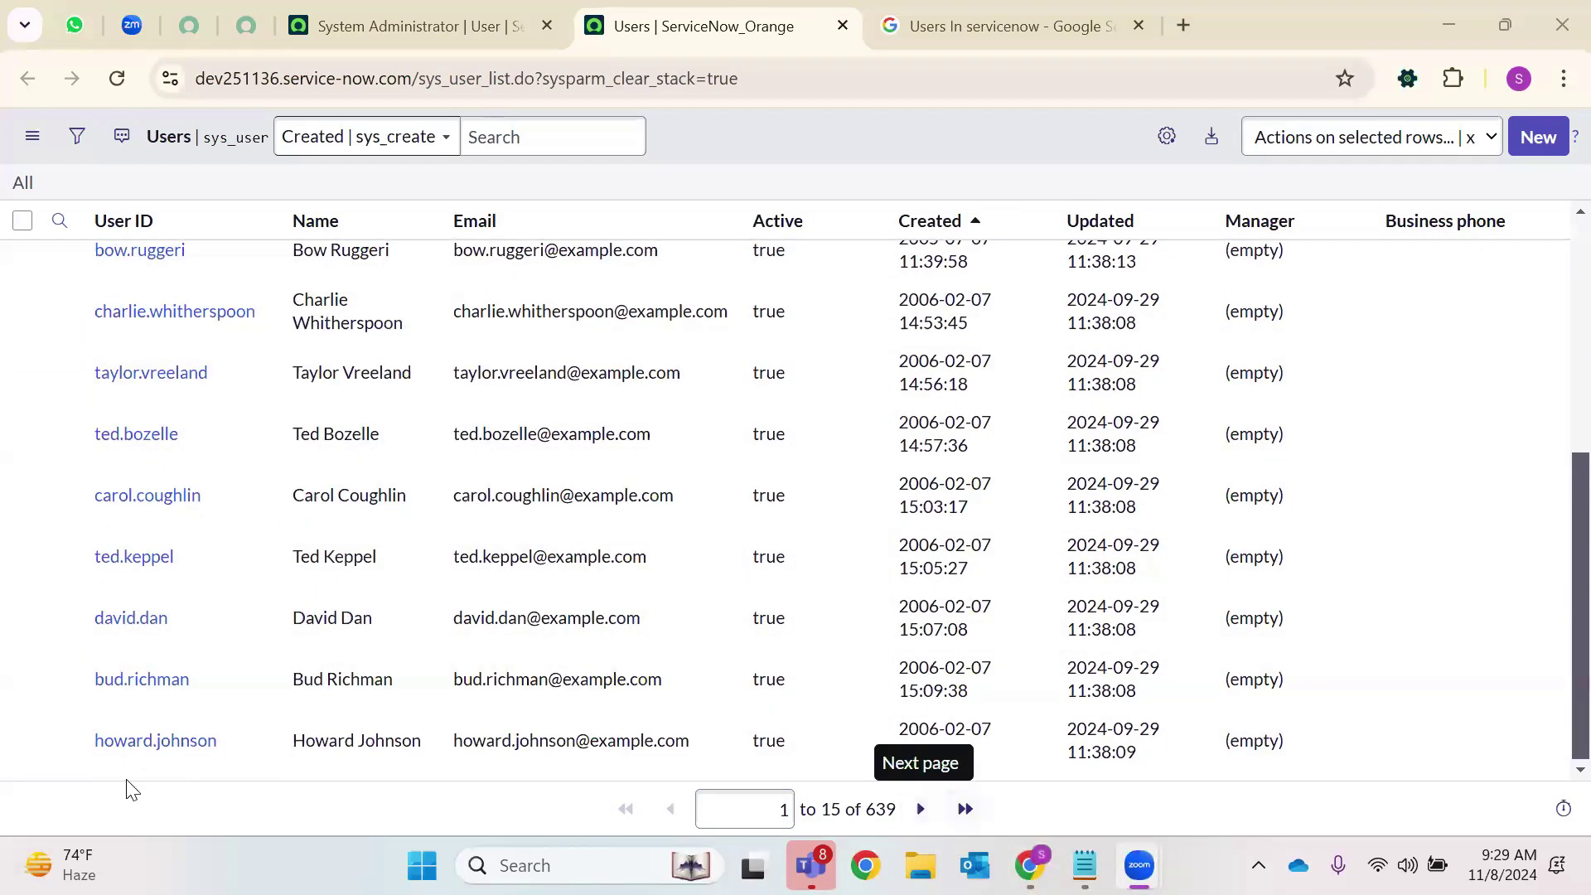
click(965, 809)
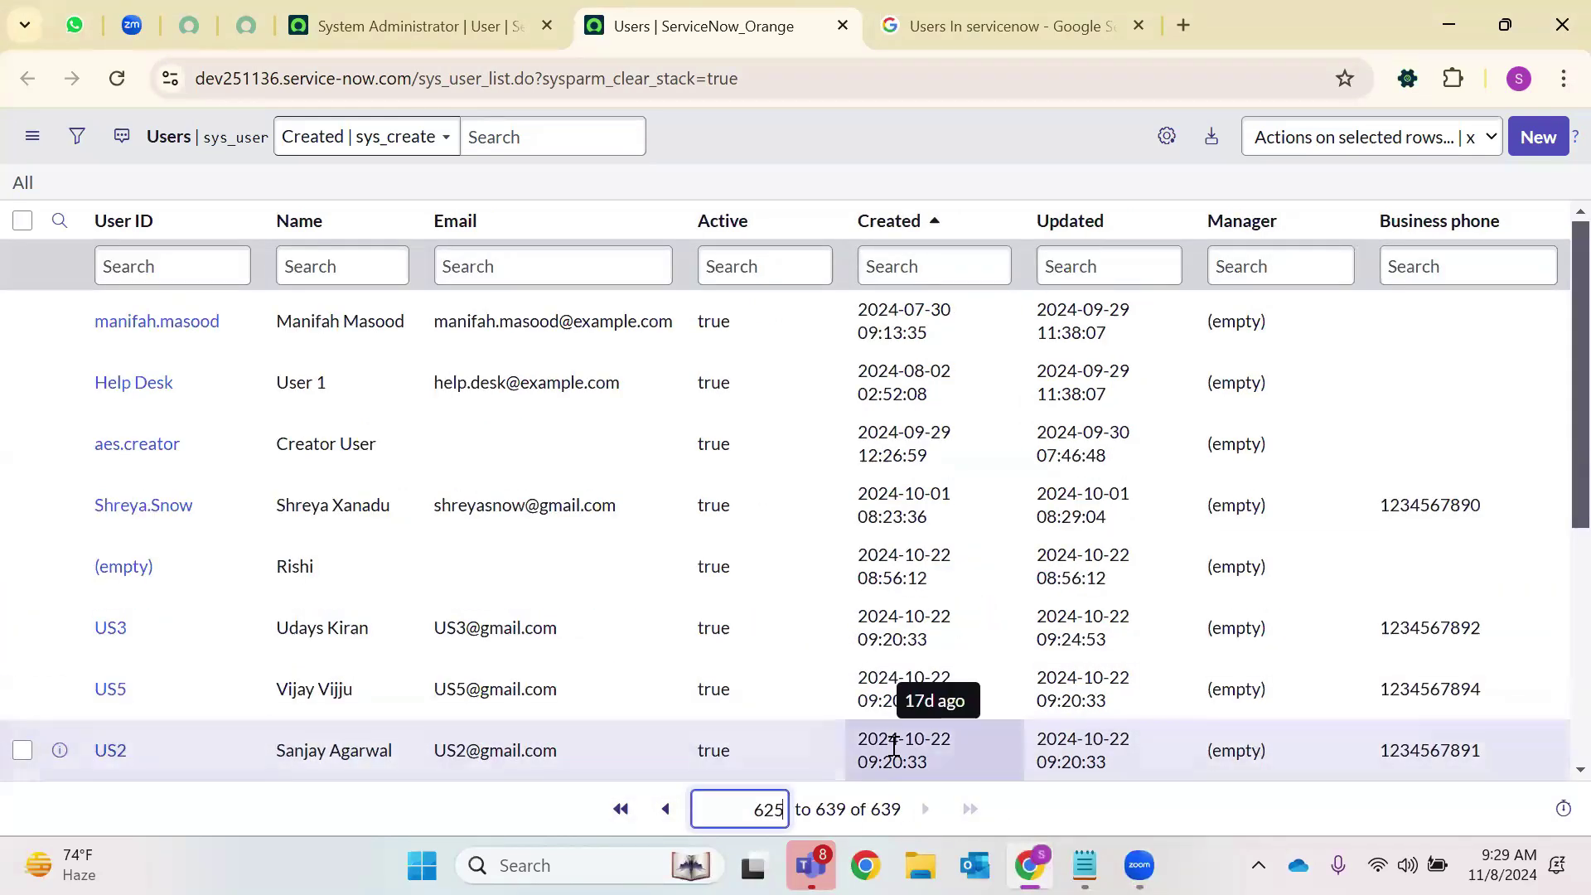
scroll(895, 750, down, 5)
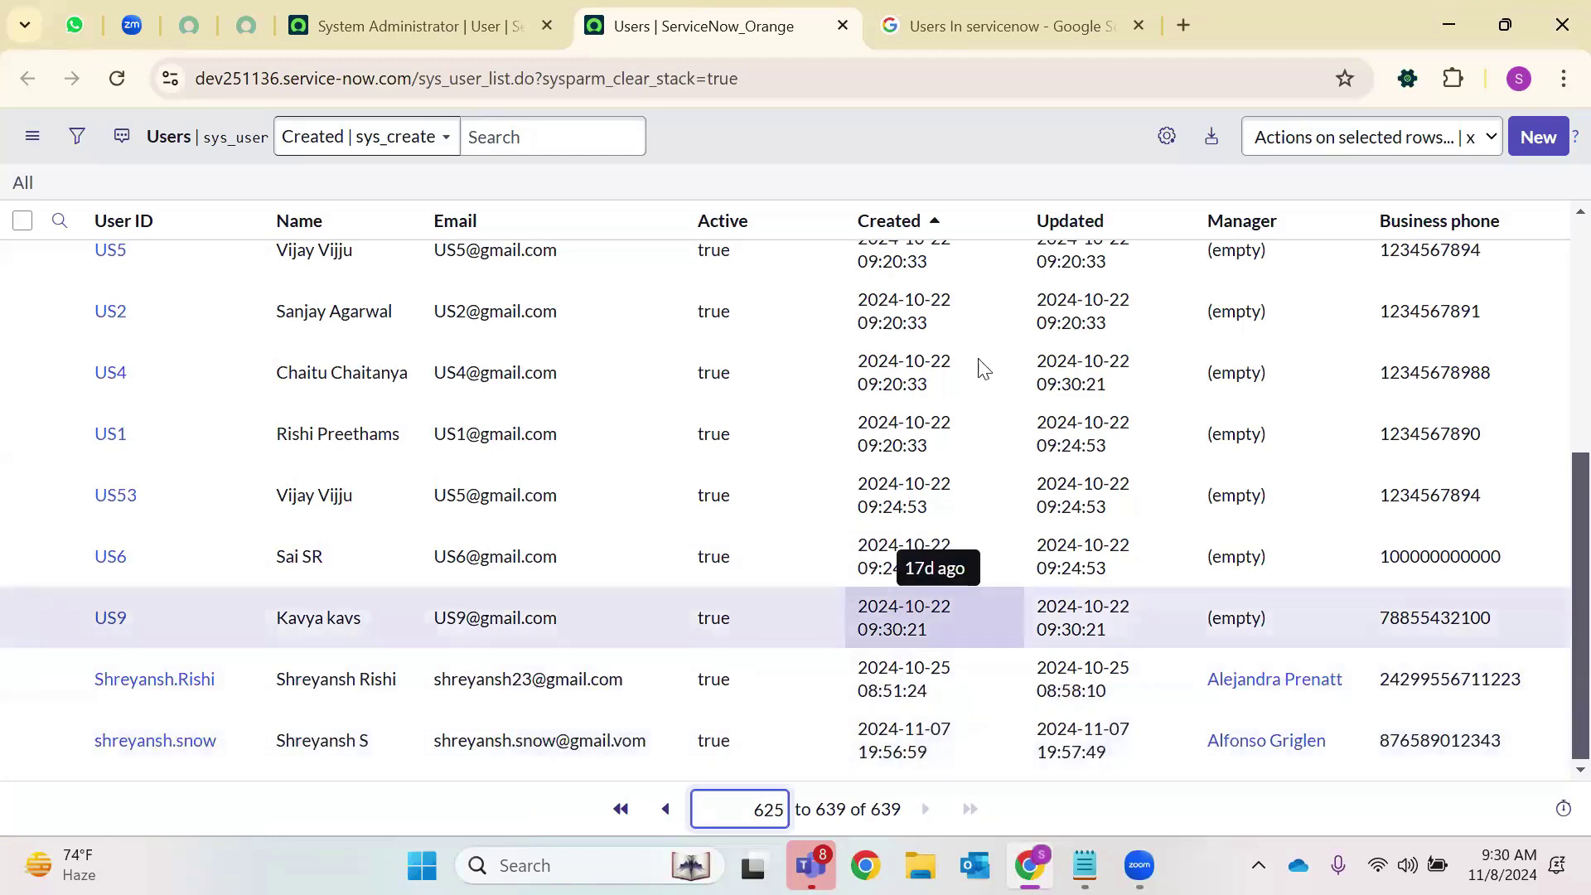
scroll(1134, 355, up, 5)
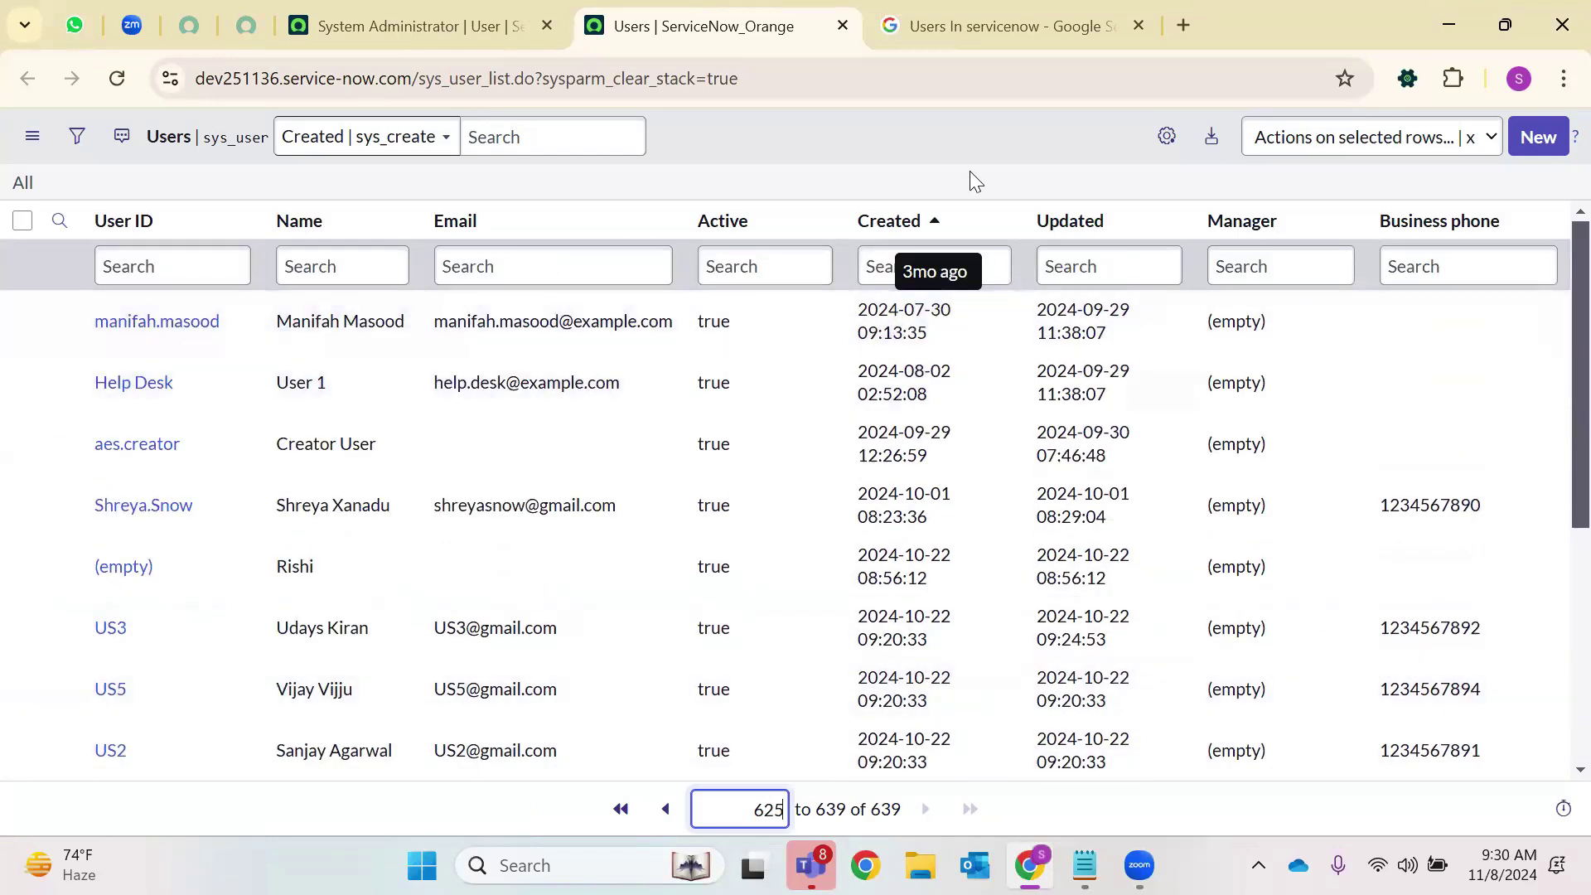
click(658, 820)
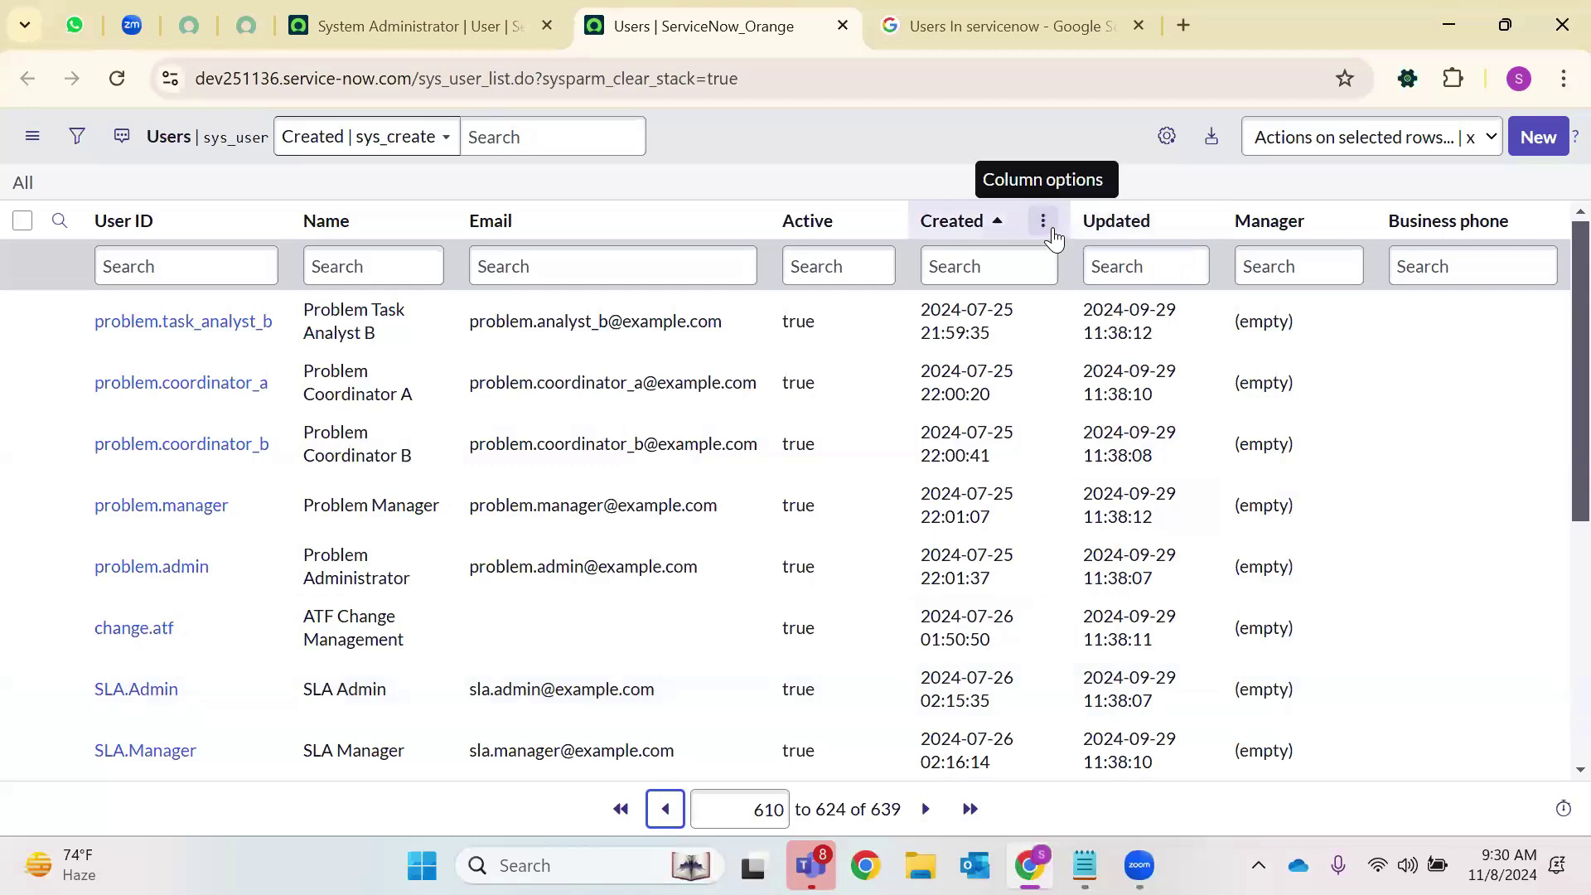
Step: Sort users by Created date newest first (z to a) and open the top user's record
click(1043, 221)
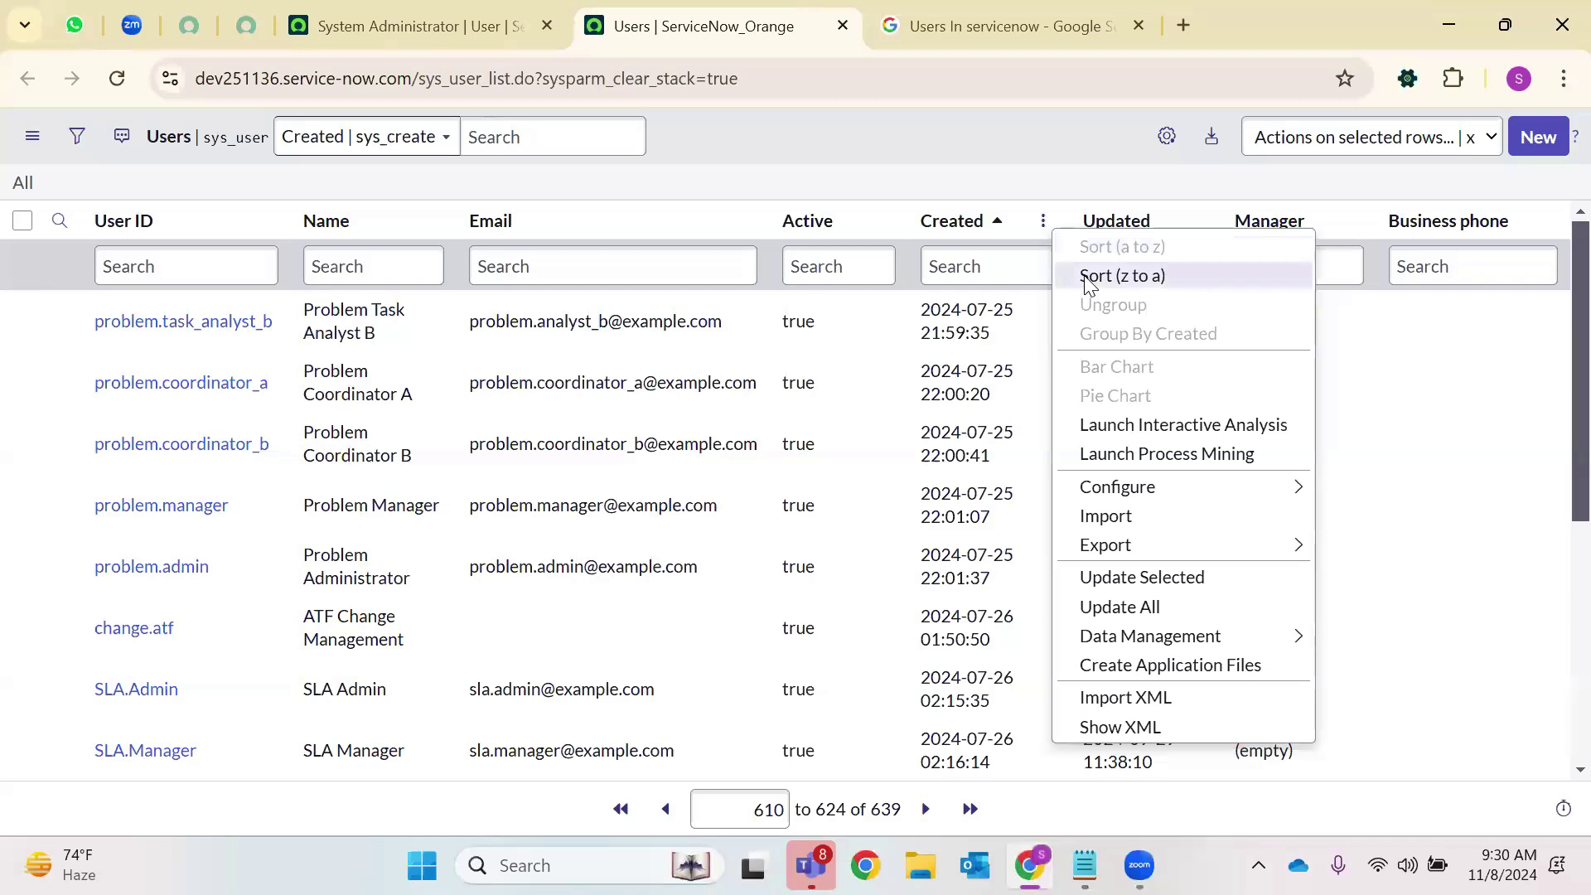
click(1172, 276)
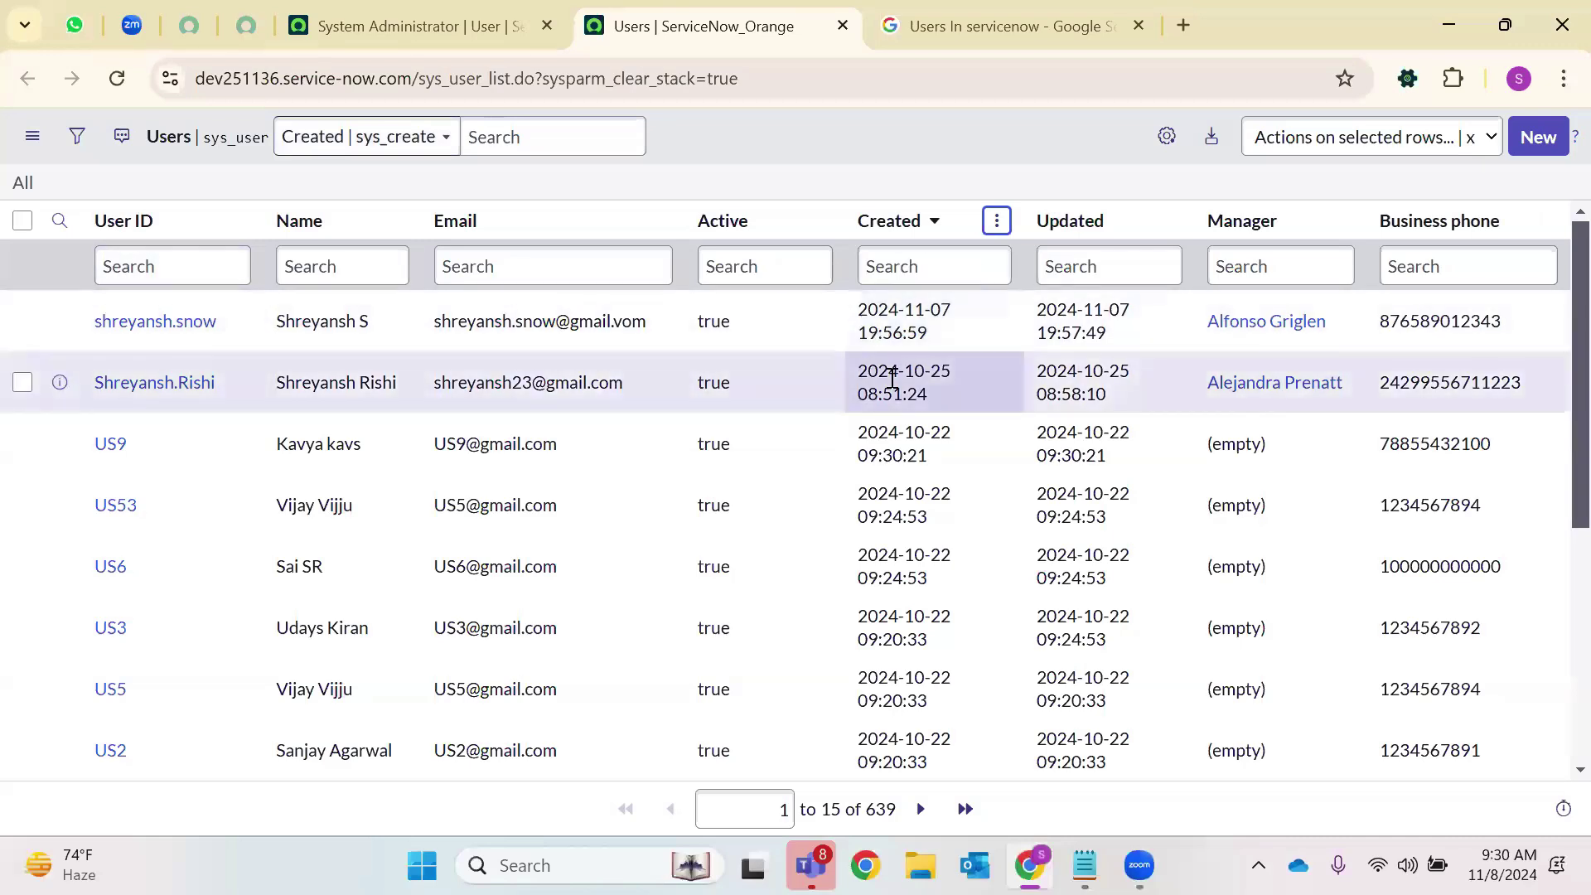
scroll(966, 389, down, 5)
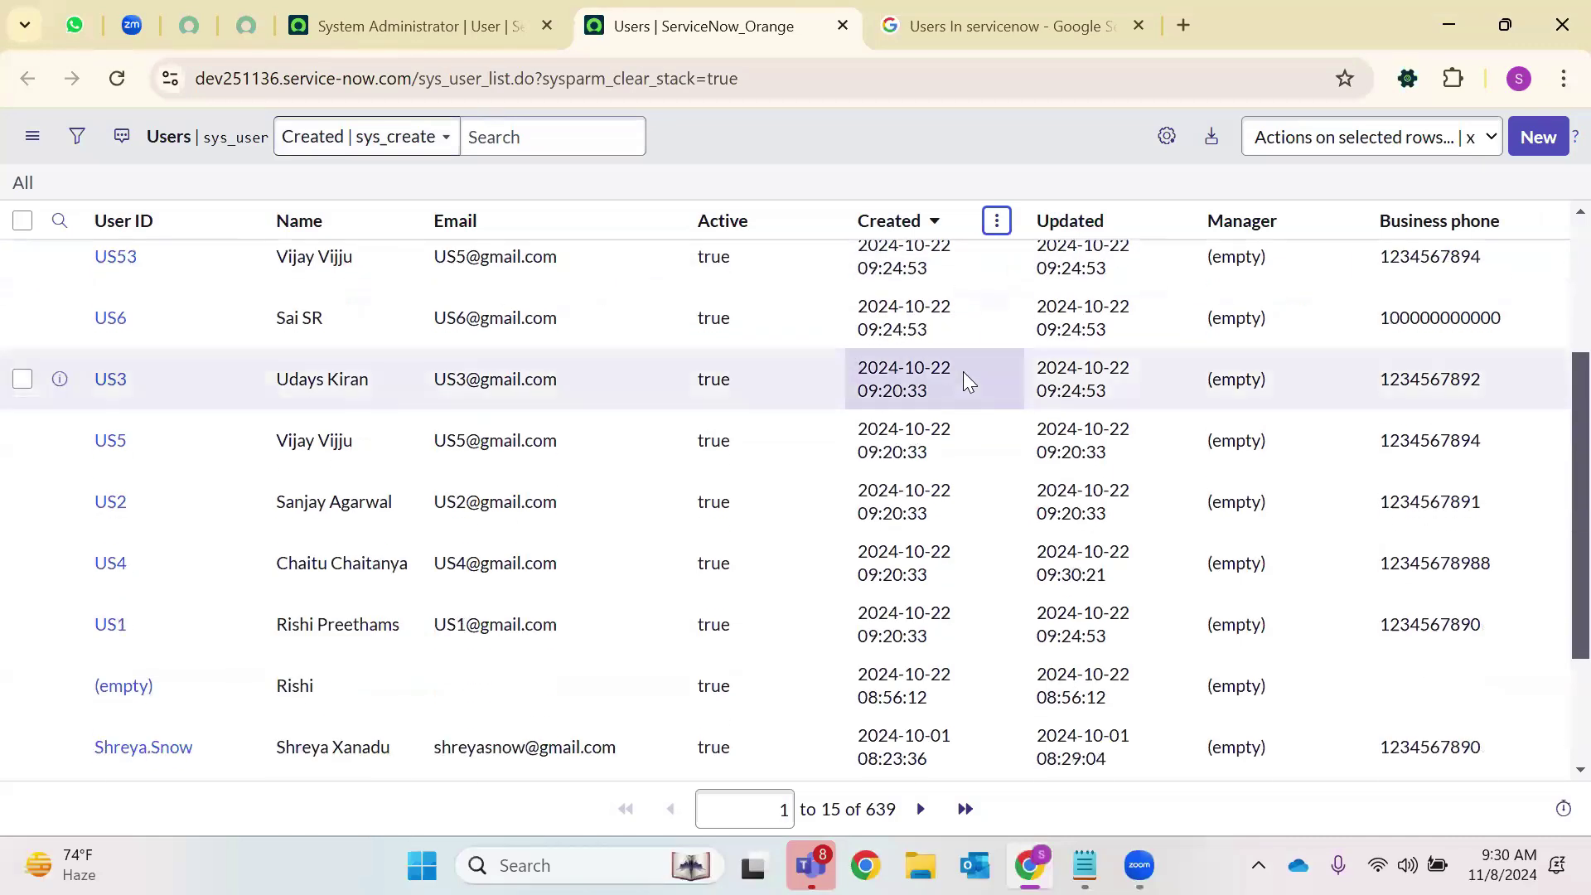
scroll(966, 364, up, 4)
scroll(966, 341, up, 1)
click(131, 321)
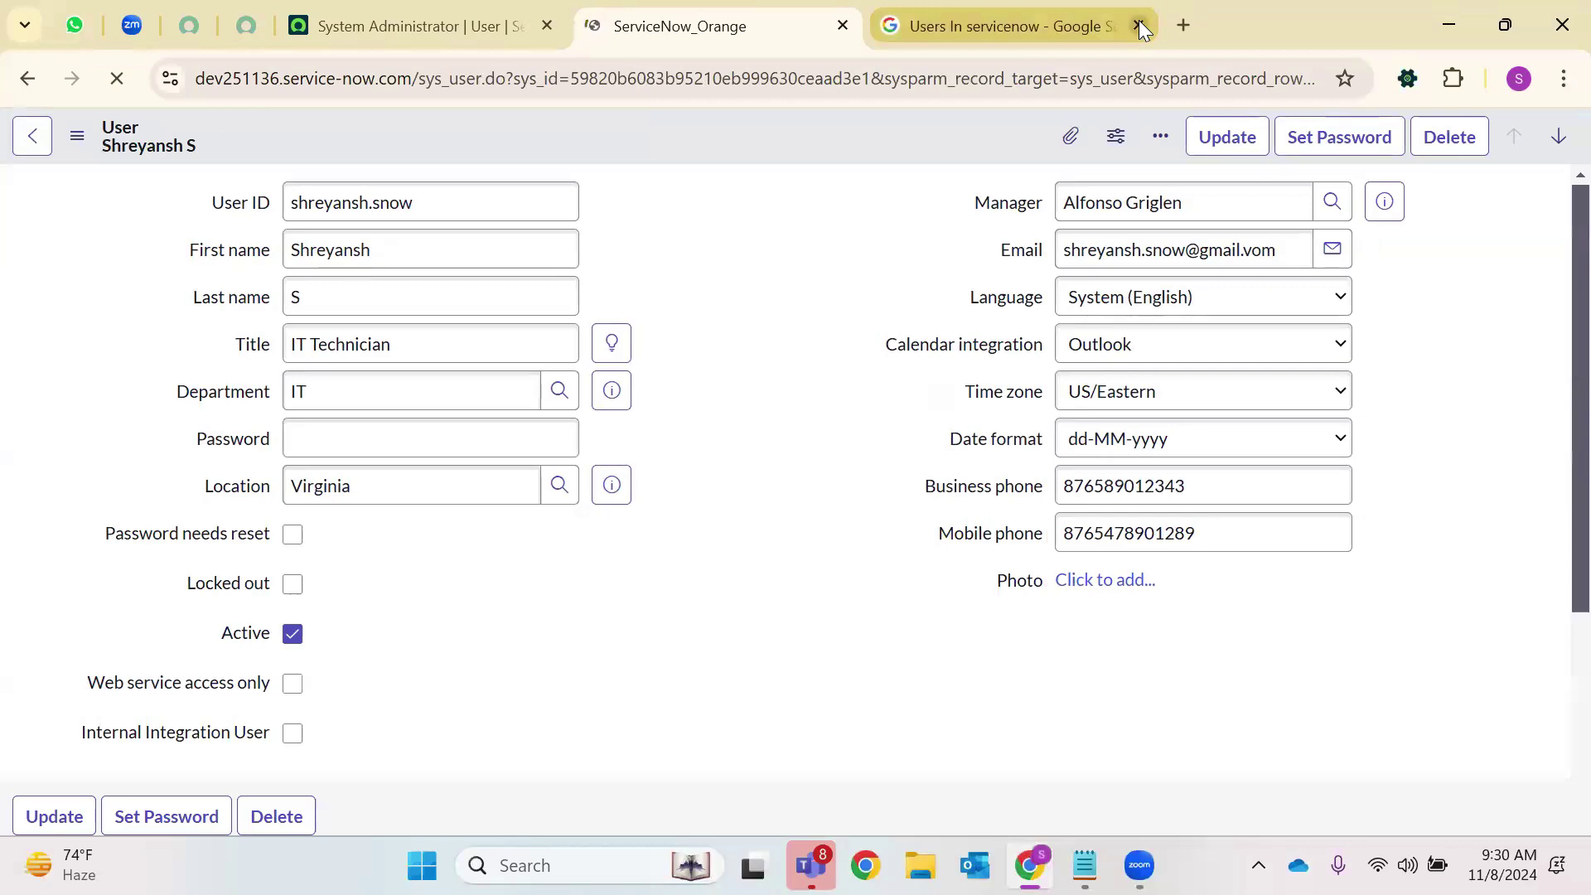
click(1138, 24)
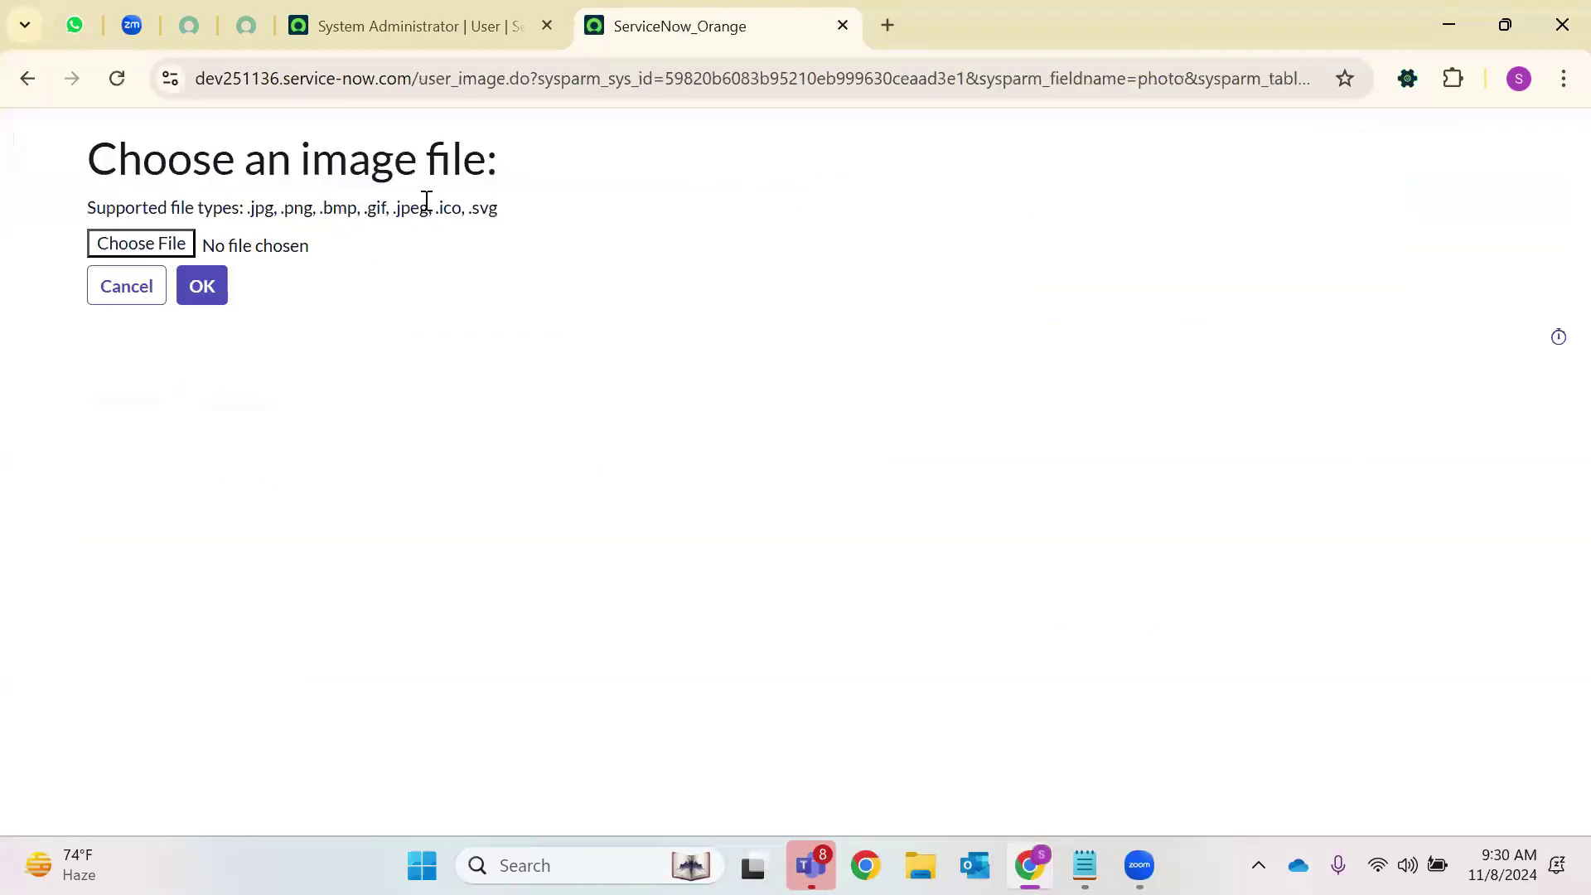
Step: Upload Food3.jpg from the Pictures folder as the user's photo and go back to the user form
drag(87, 207, 719, 222)
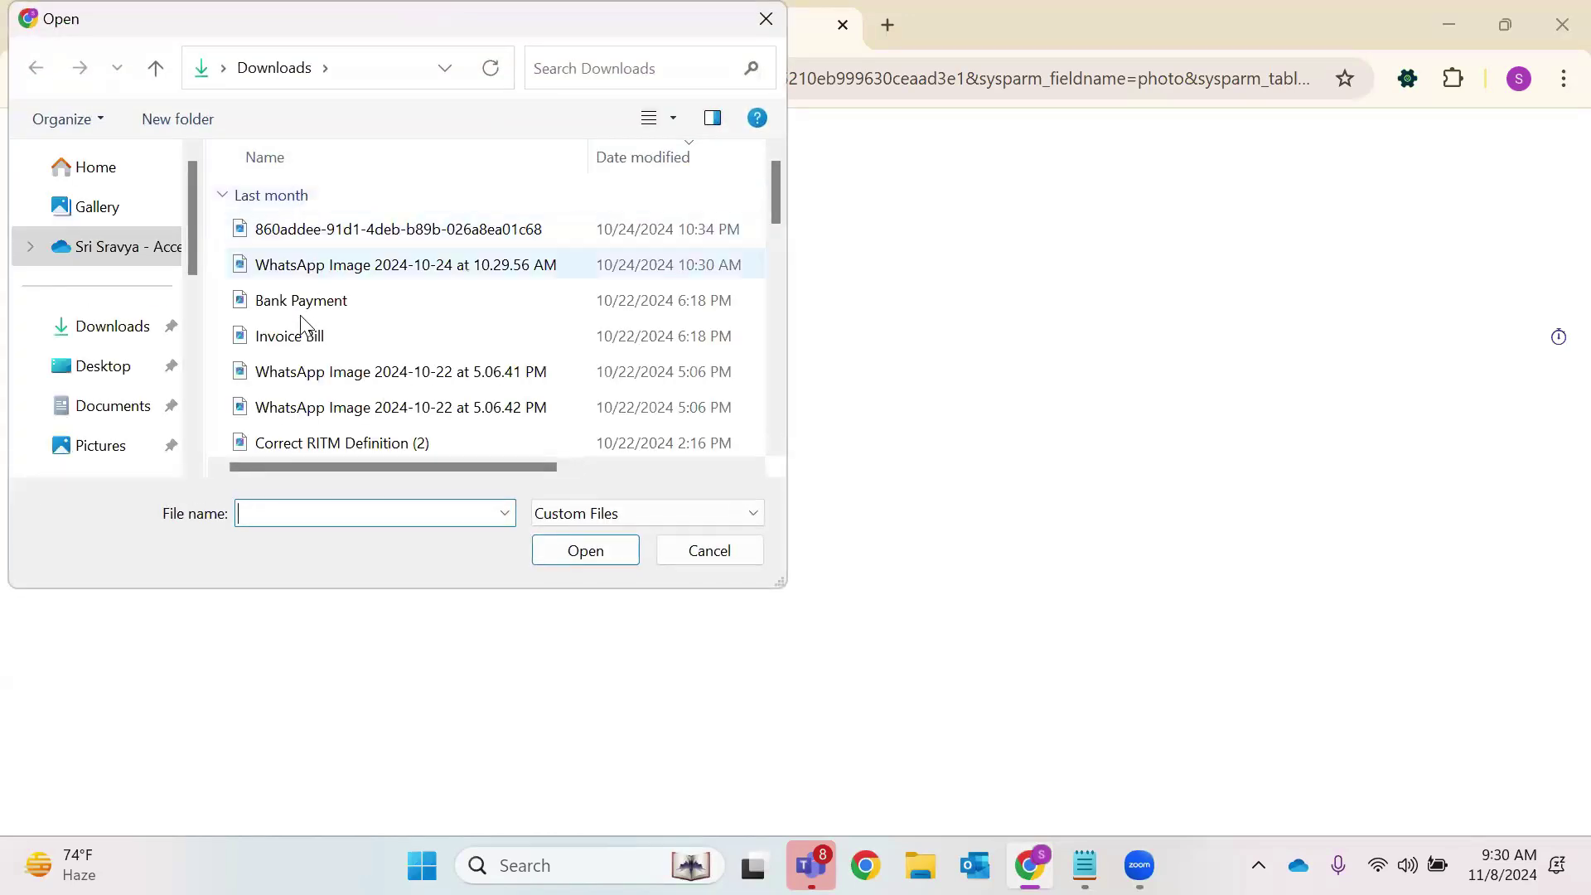
scroll(301, 332, down, 2)
scroll(135, 398, down, 3)
scroll(99, 278, up, 1)
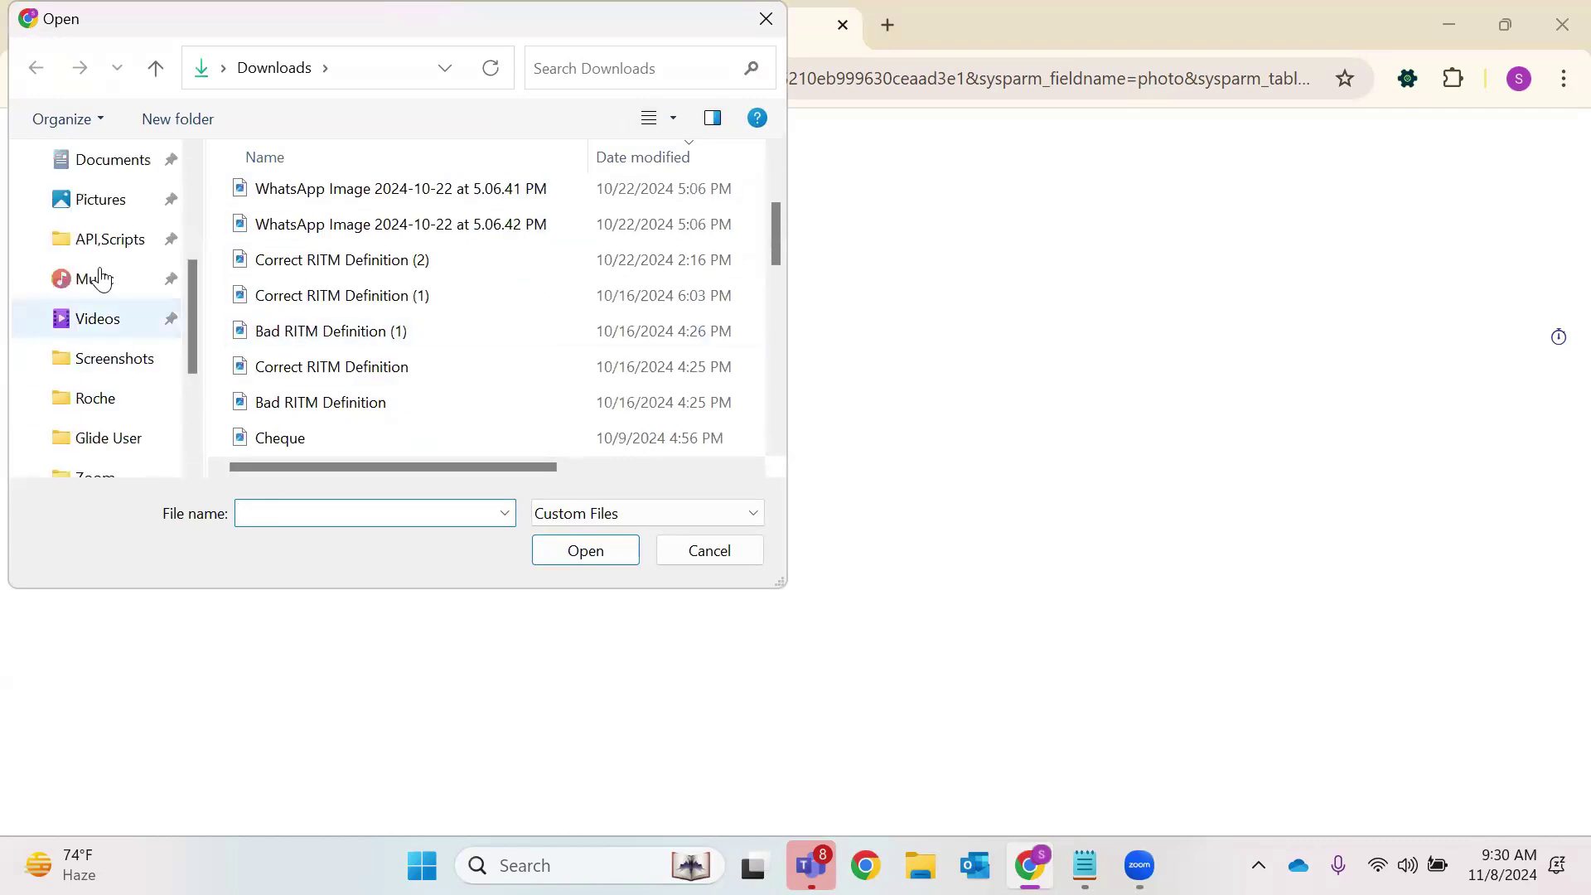
click(99, 200)
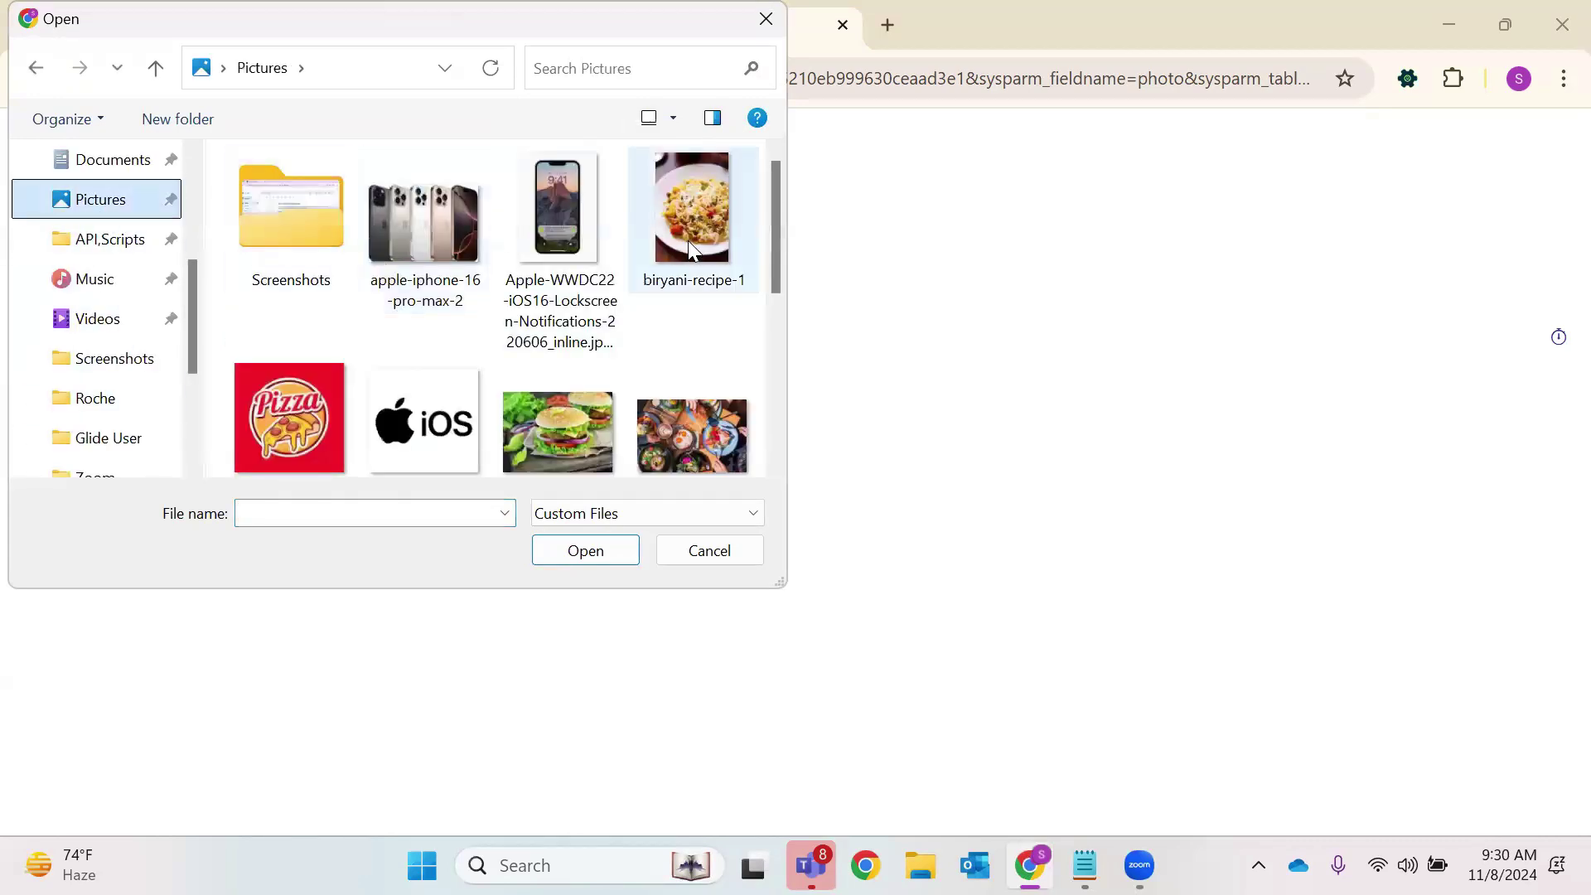
scroll(668, 348, down, 3)
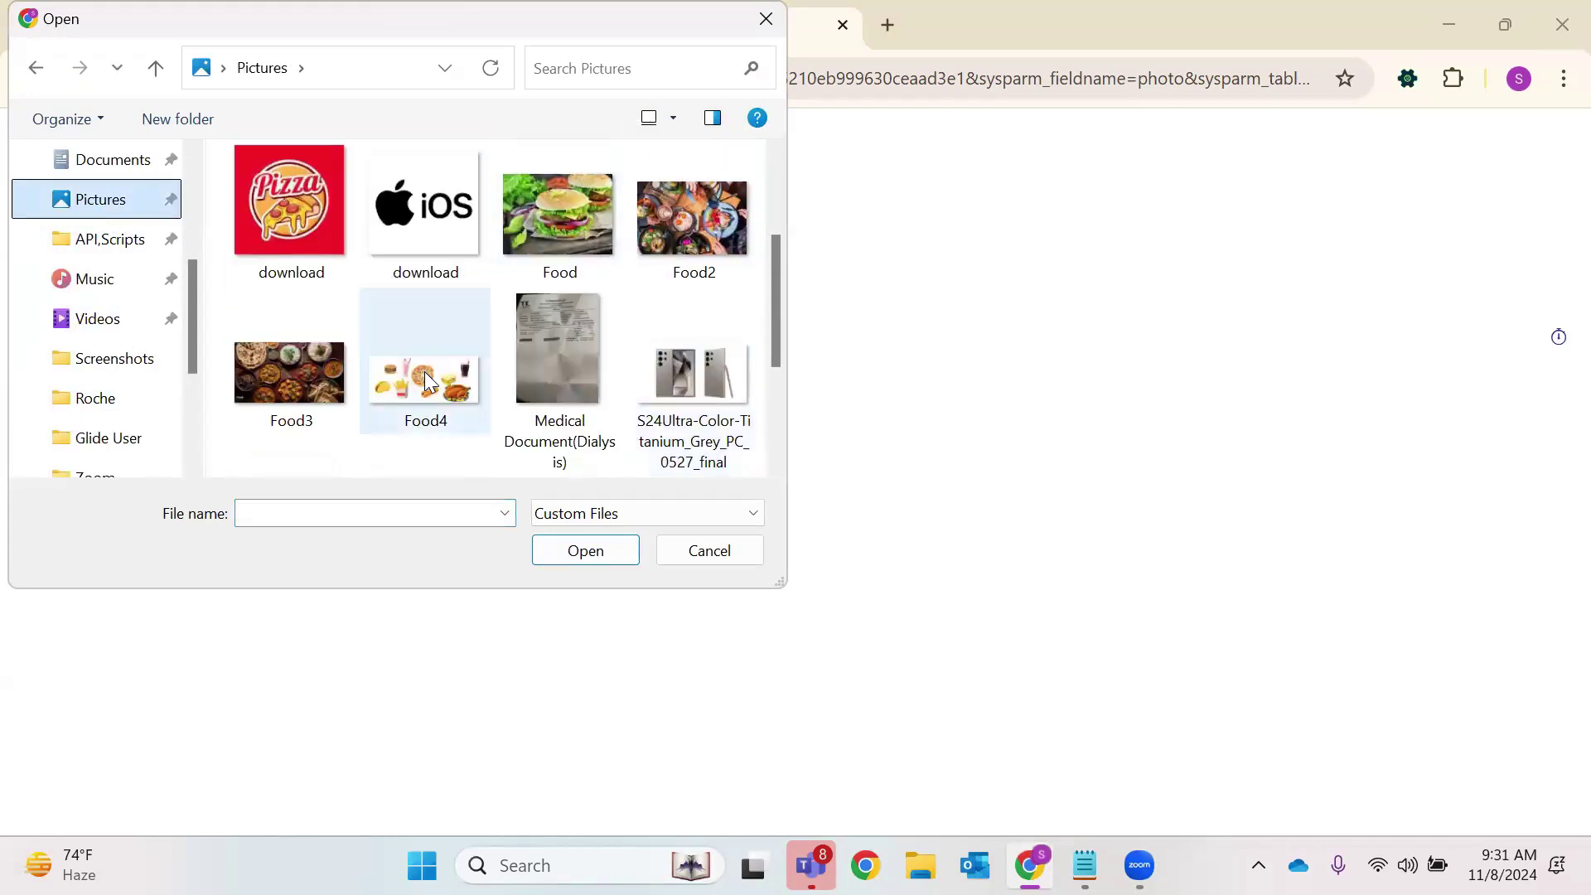
click(328, 401)
click(620, 557)
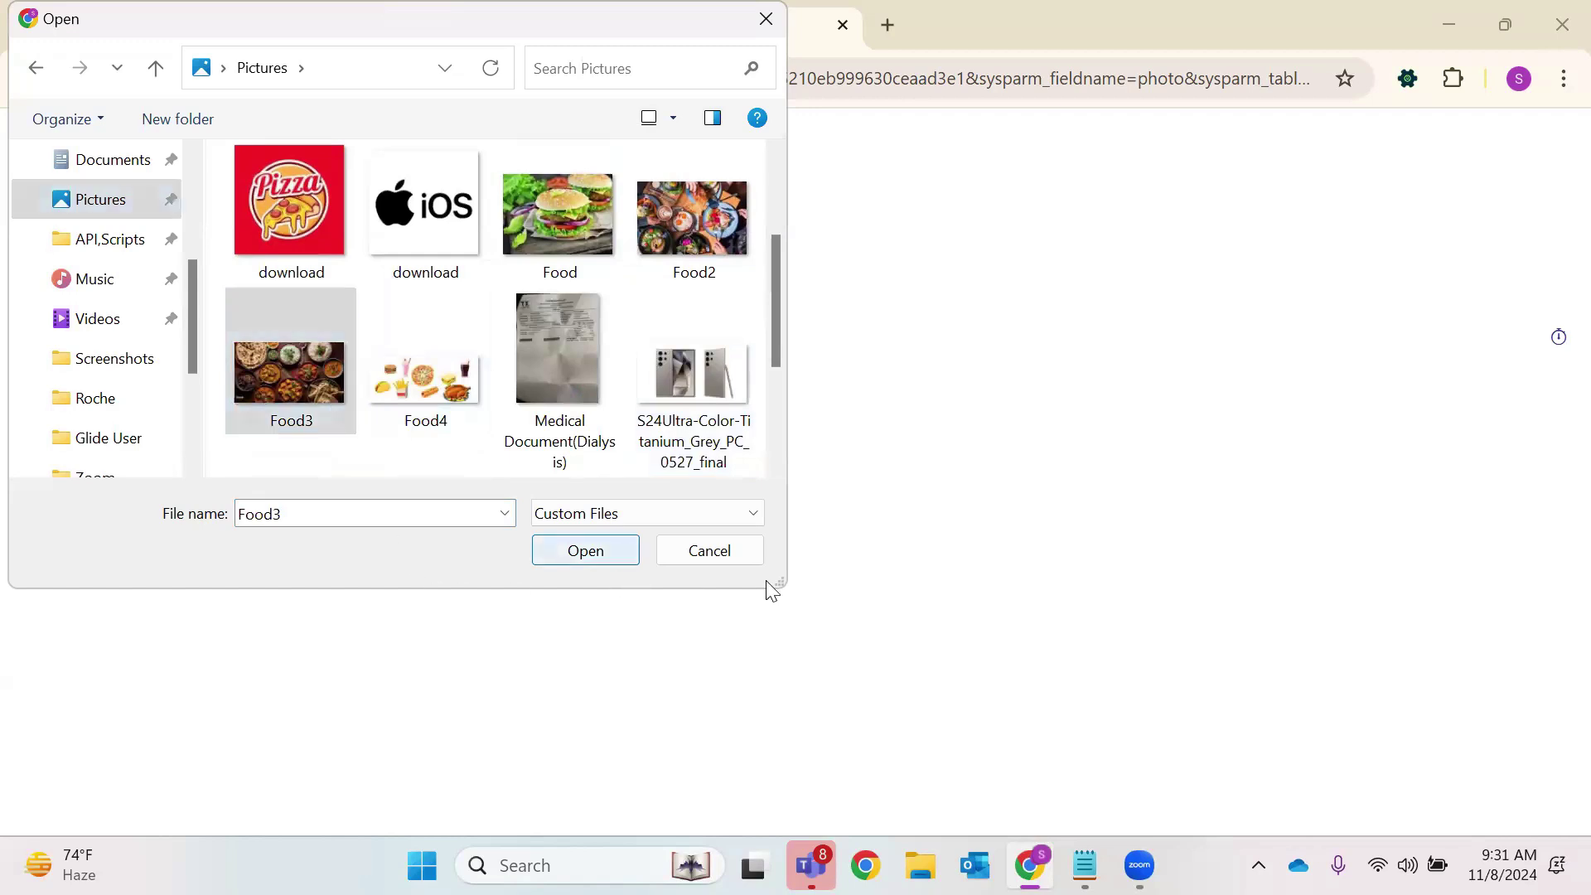
click(202, 286)
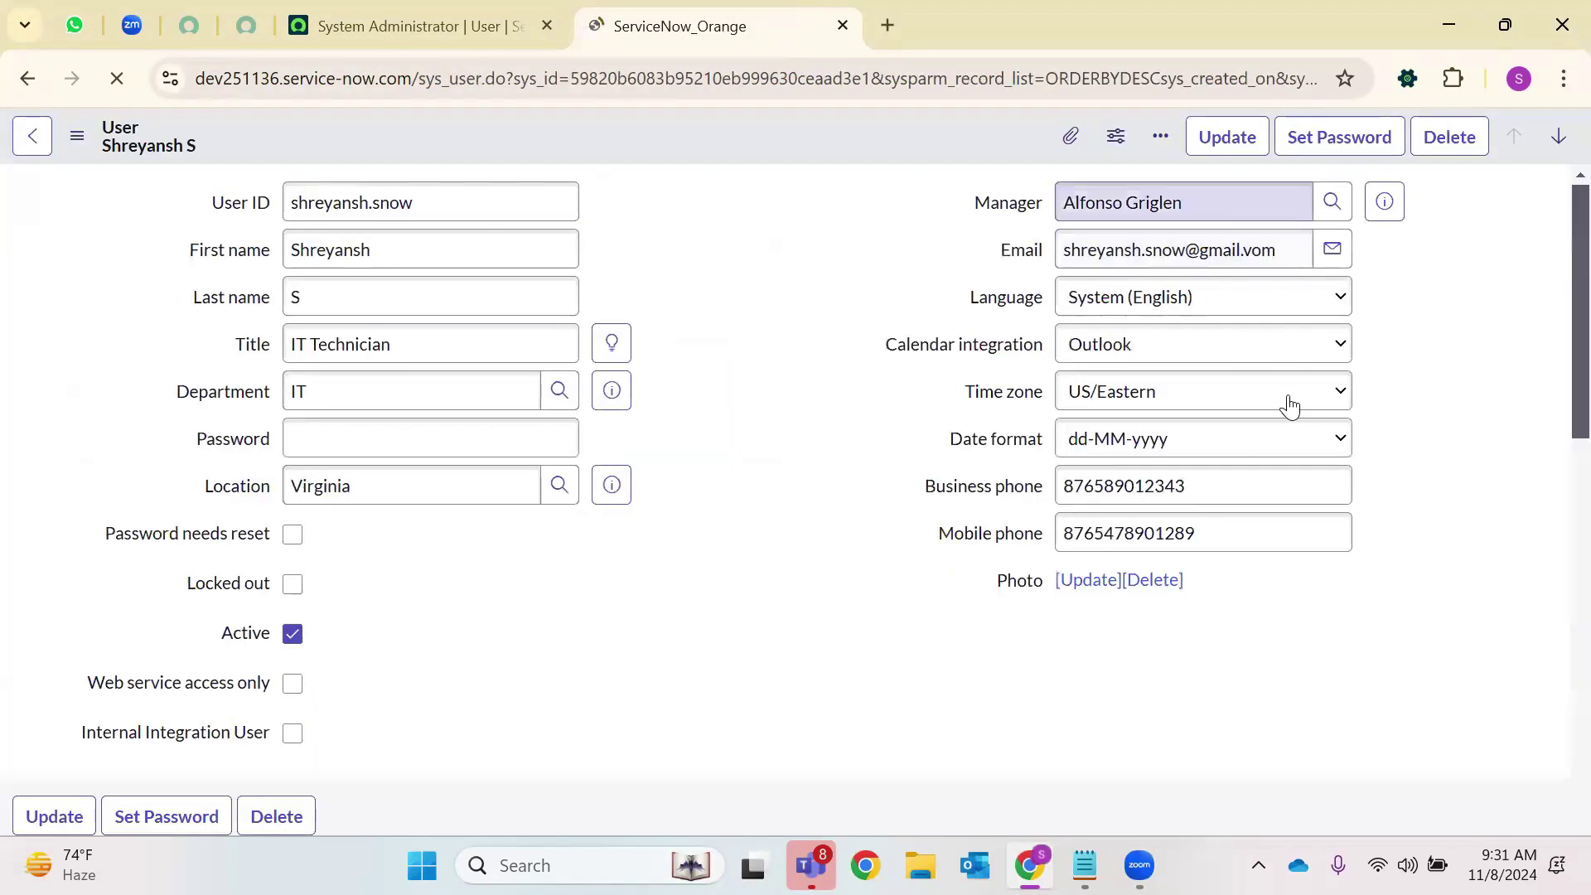
scroll(1171, 547, down, 5)
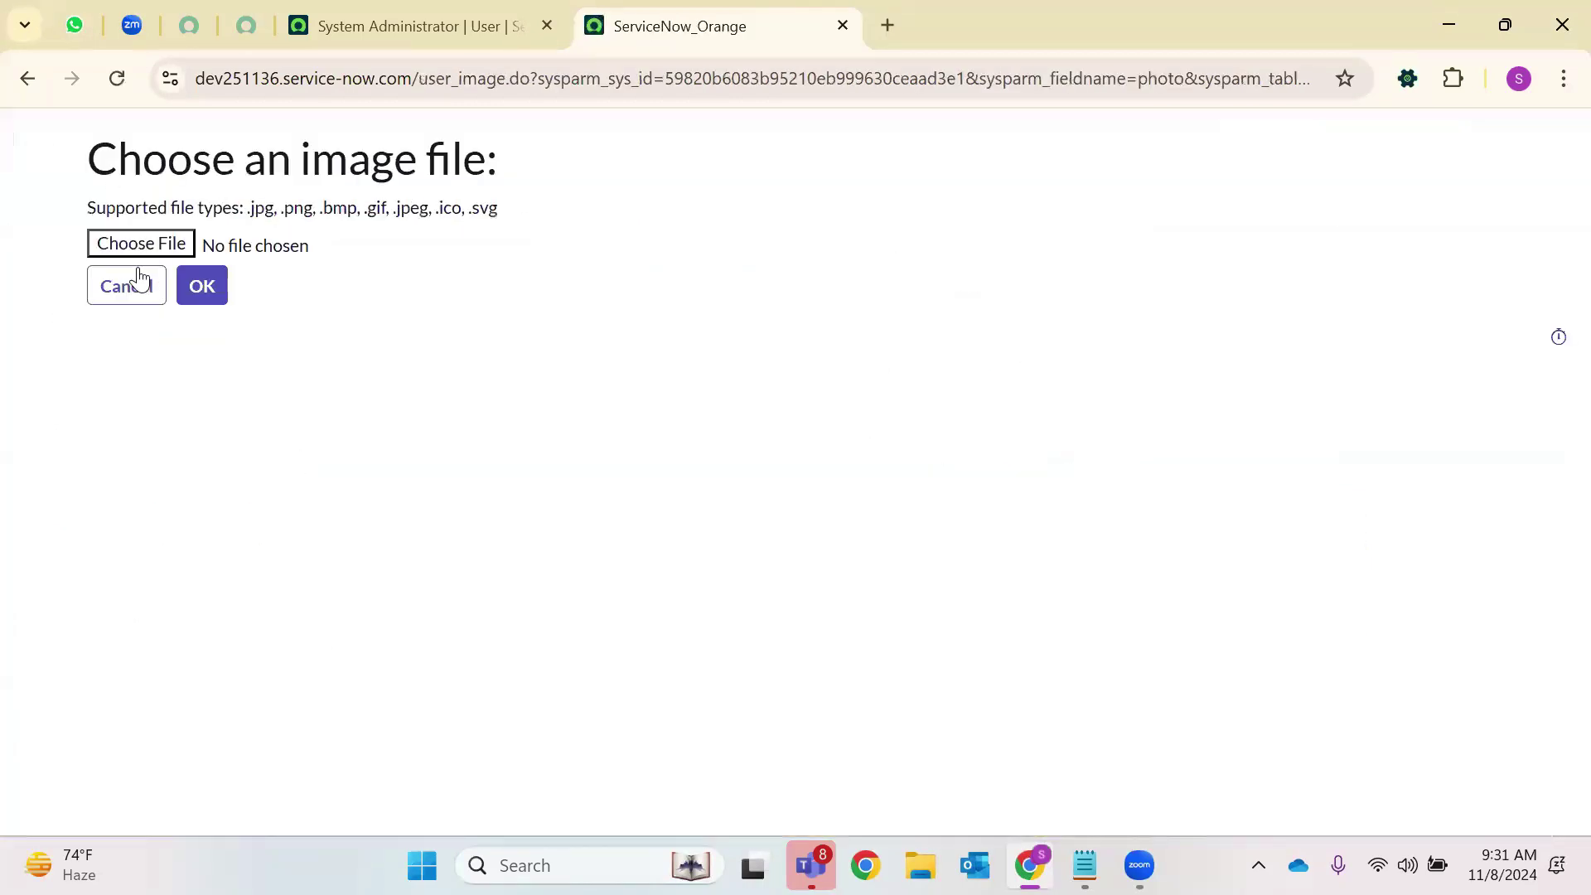
click(17, 82)
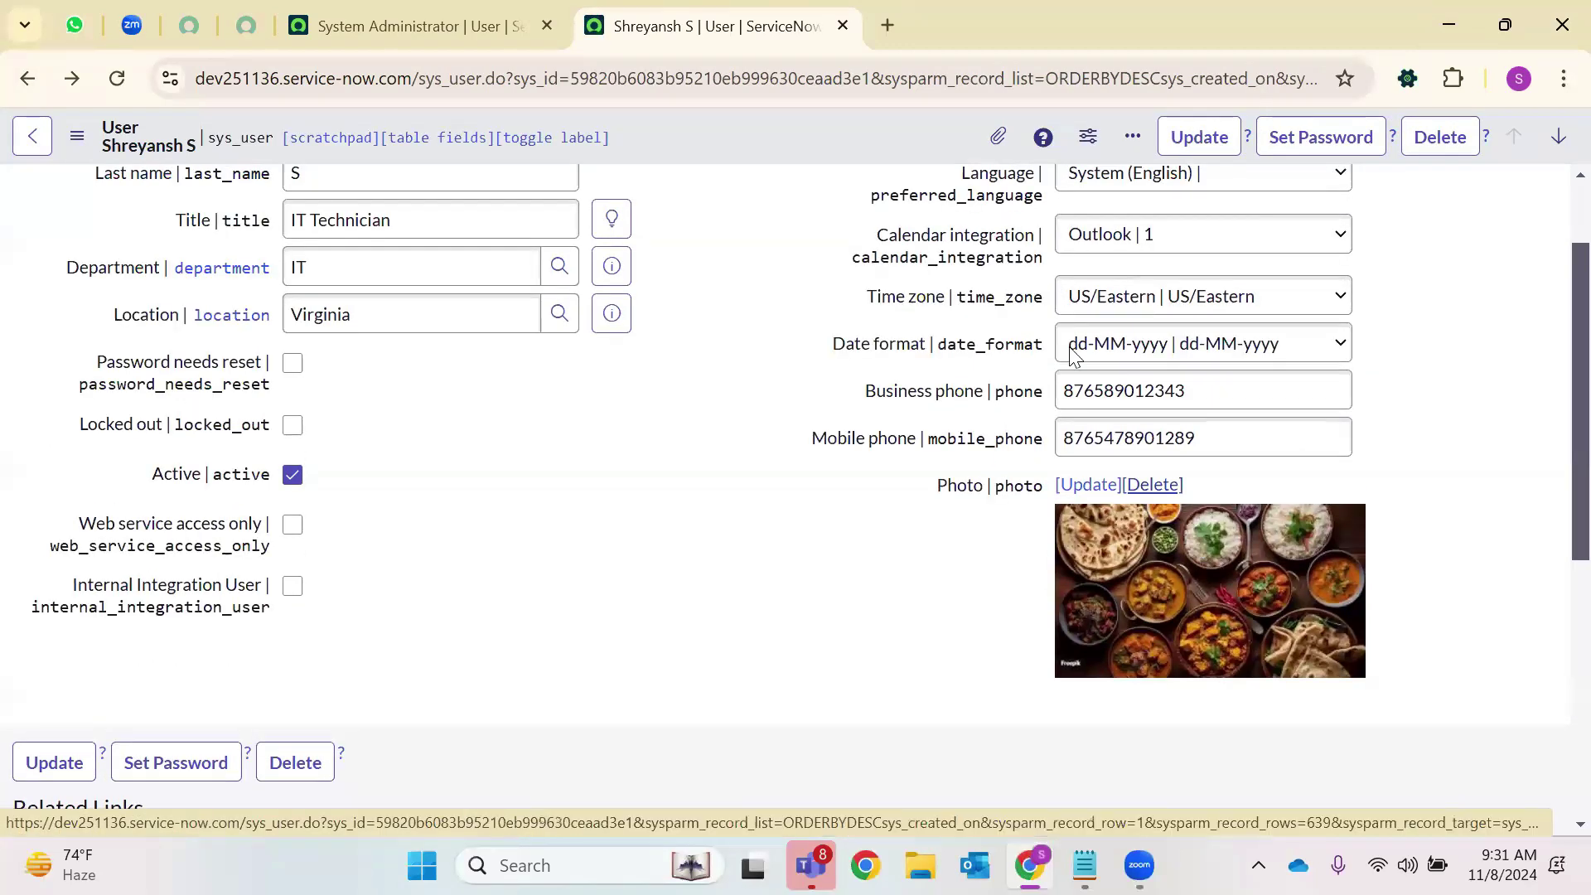
Step: Refresh the user record with F5 and review its Title, Location, time zone and photo
scroll(1044, 326, down, 5)
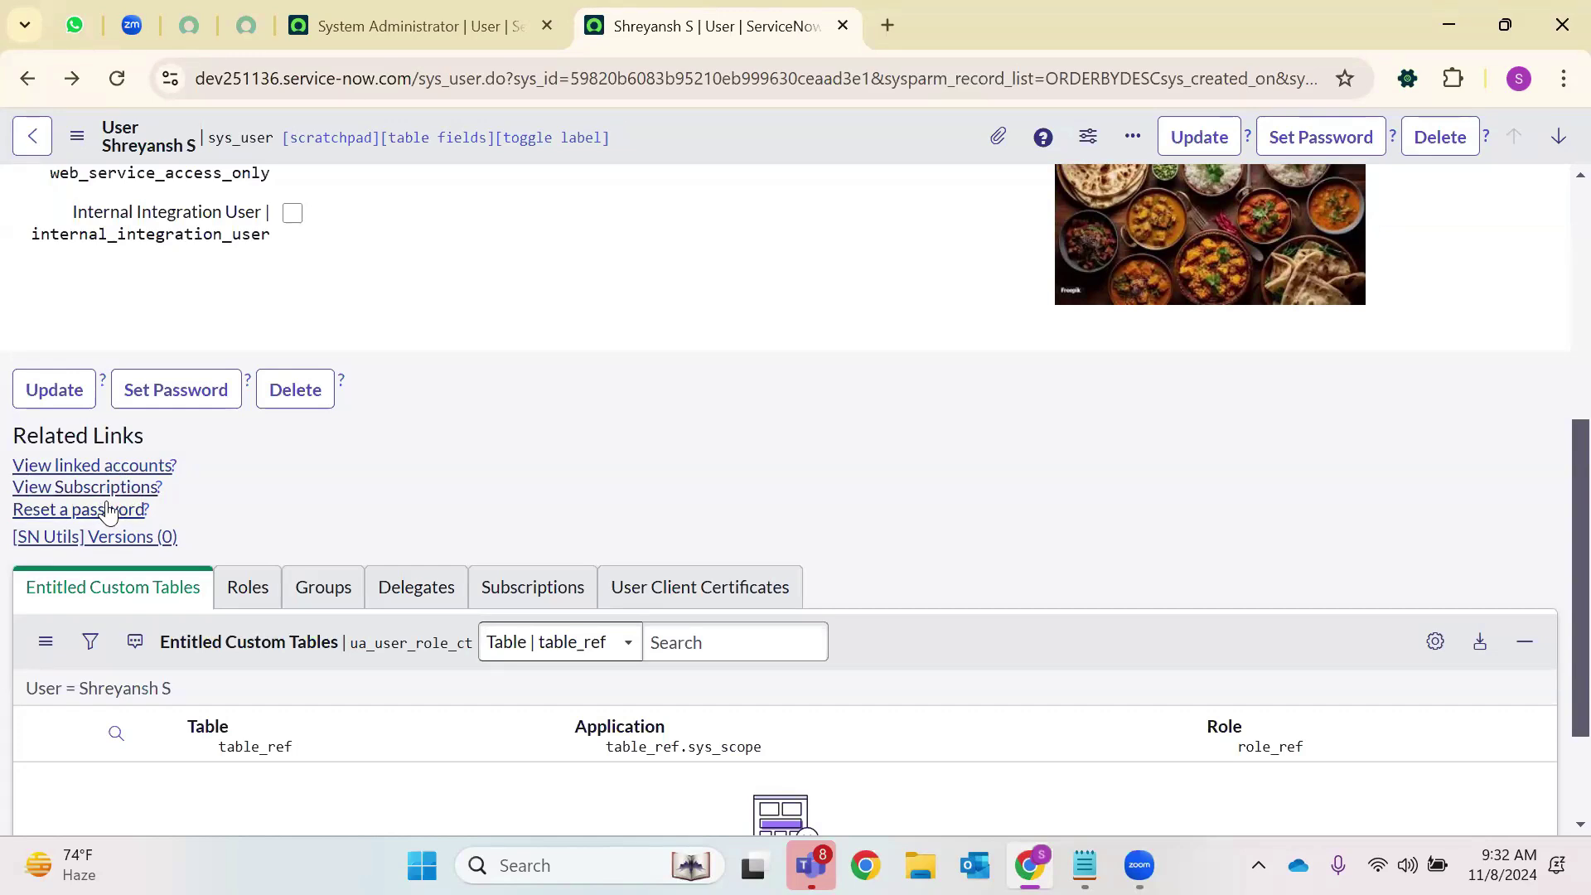
right_click(721, 124)
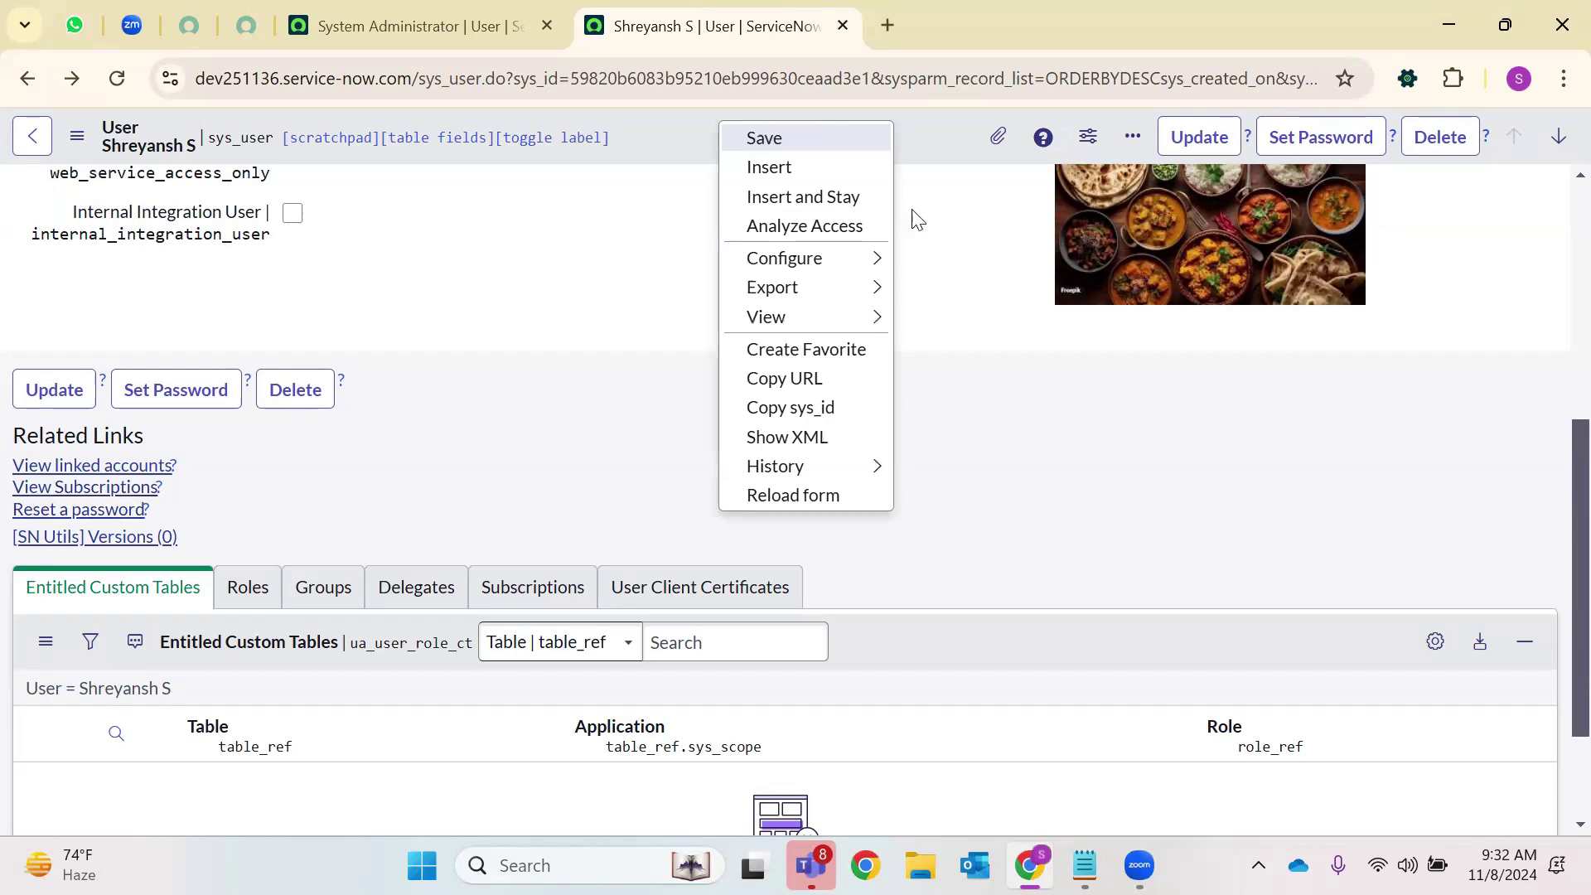
scroll(1016, 309, up, 6)
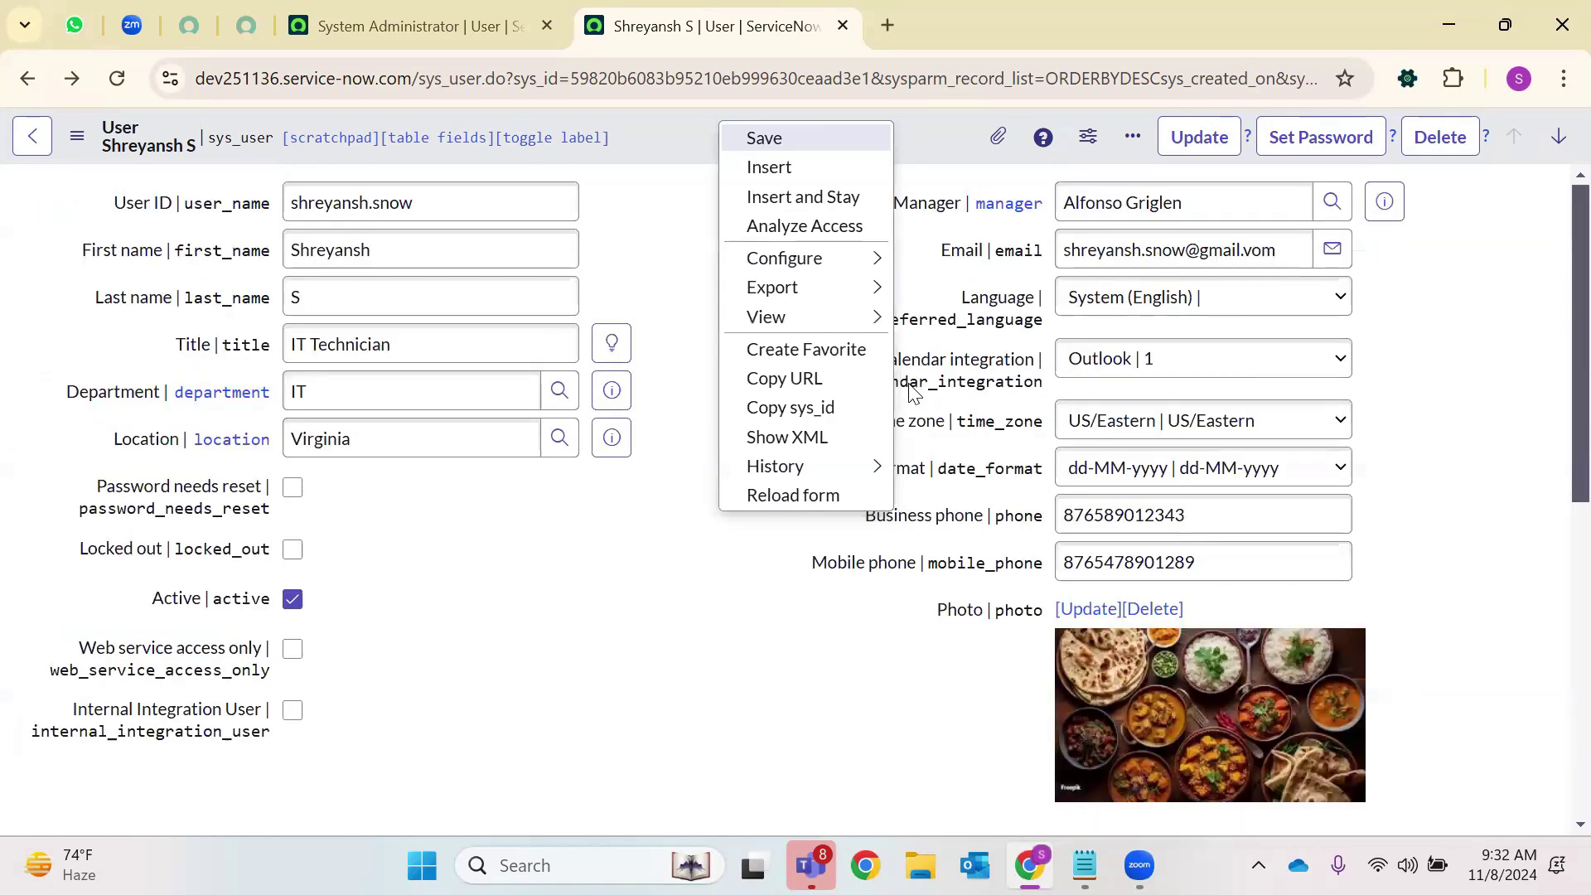
key(F5)
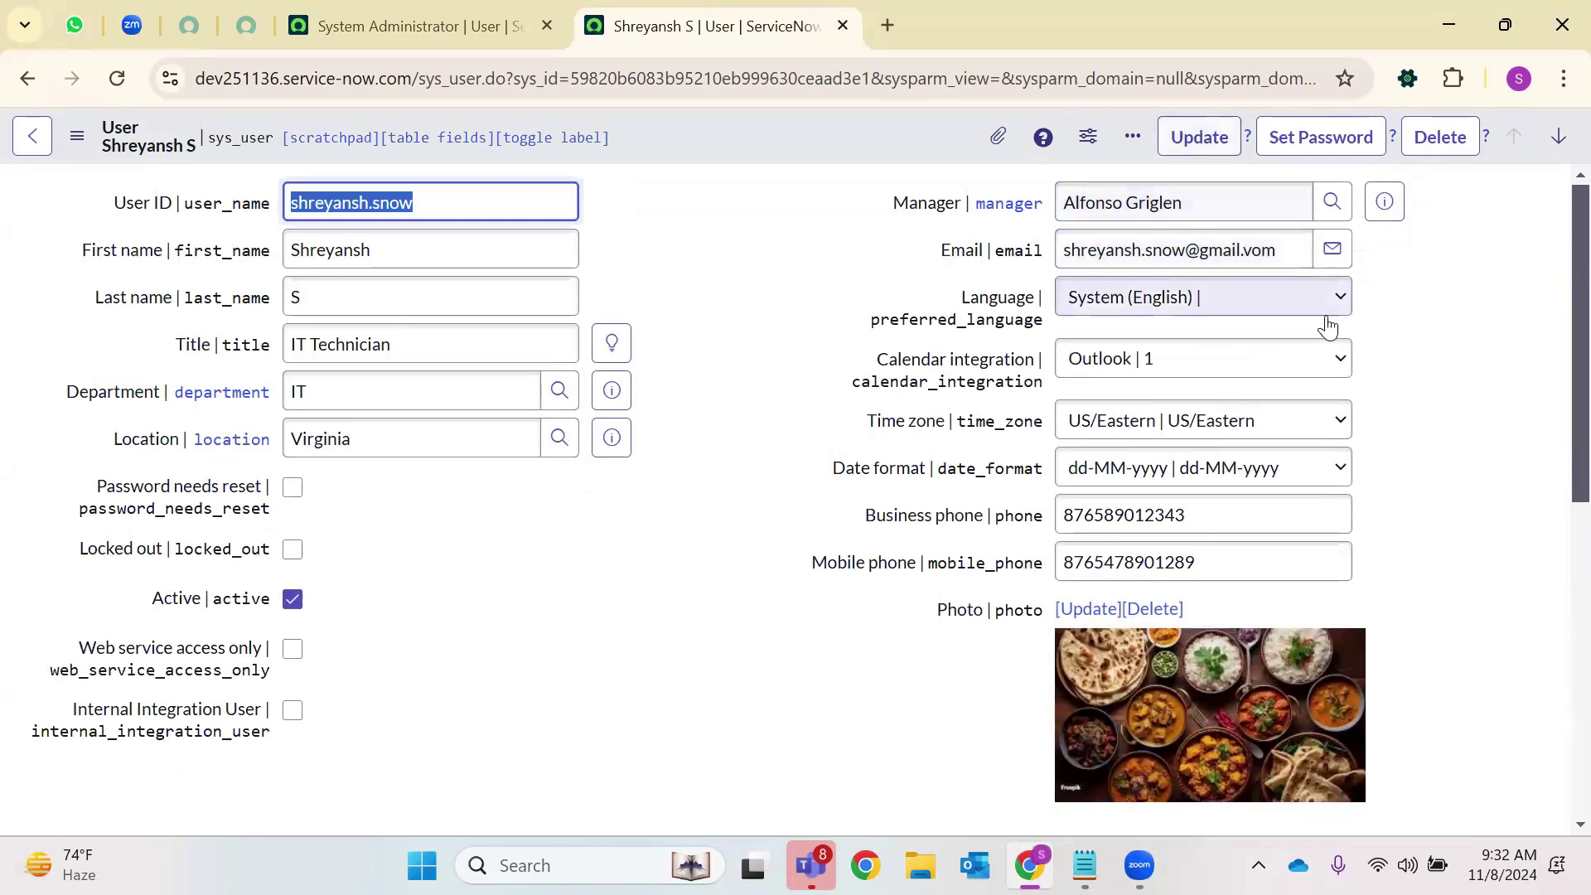
scroll(1207, 348, down, 10)
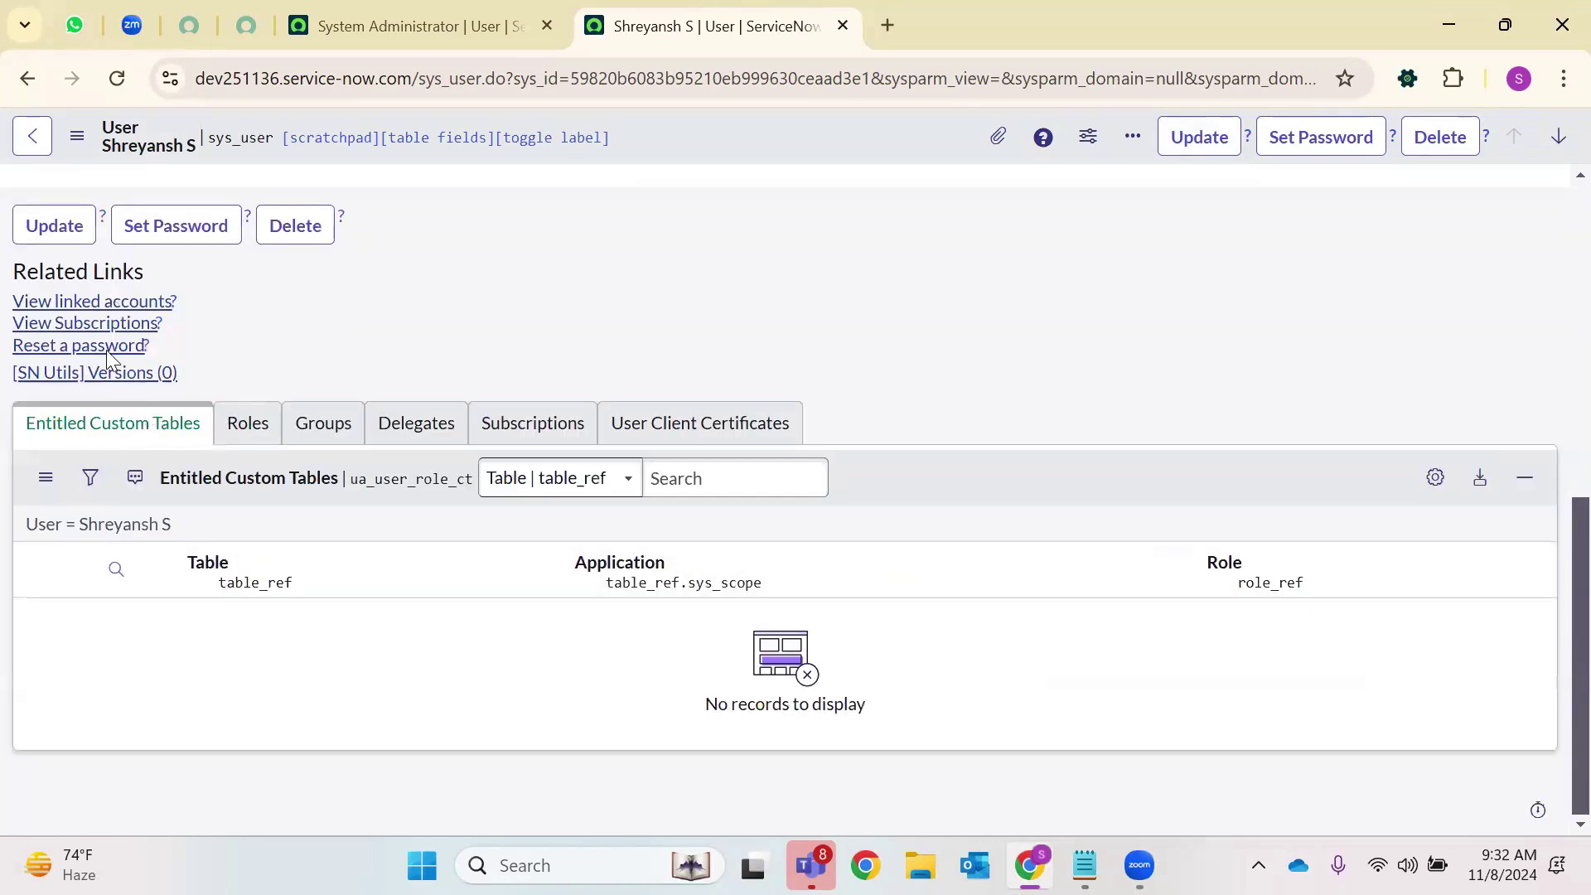
scroll(990, 249, up, 10)
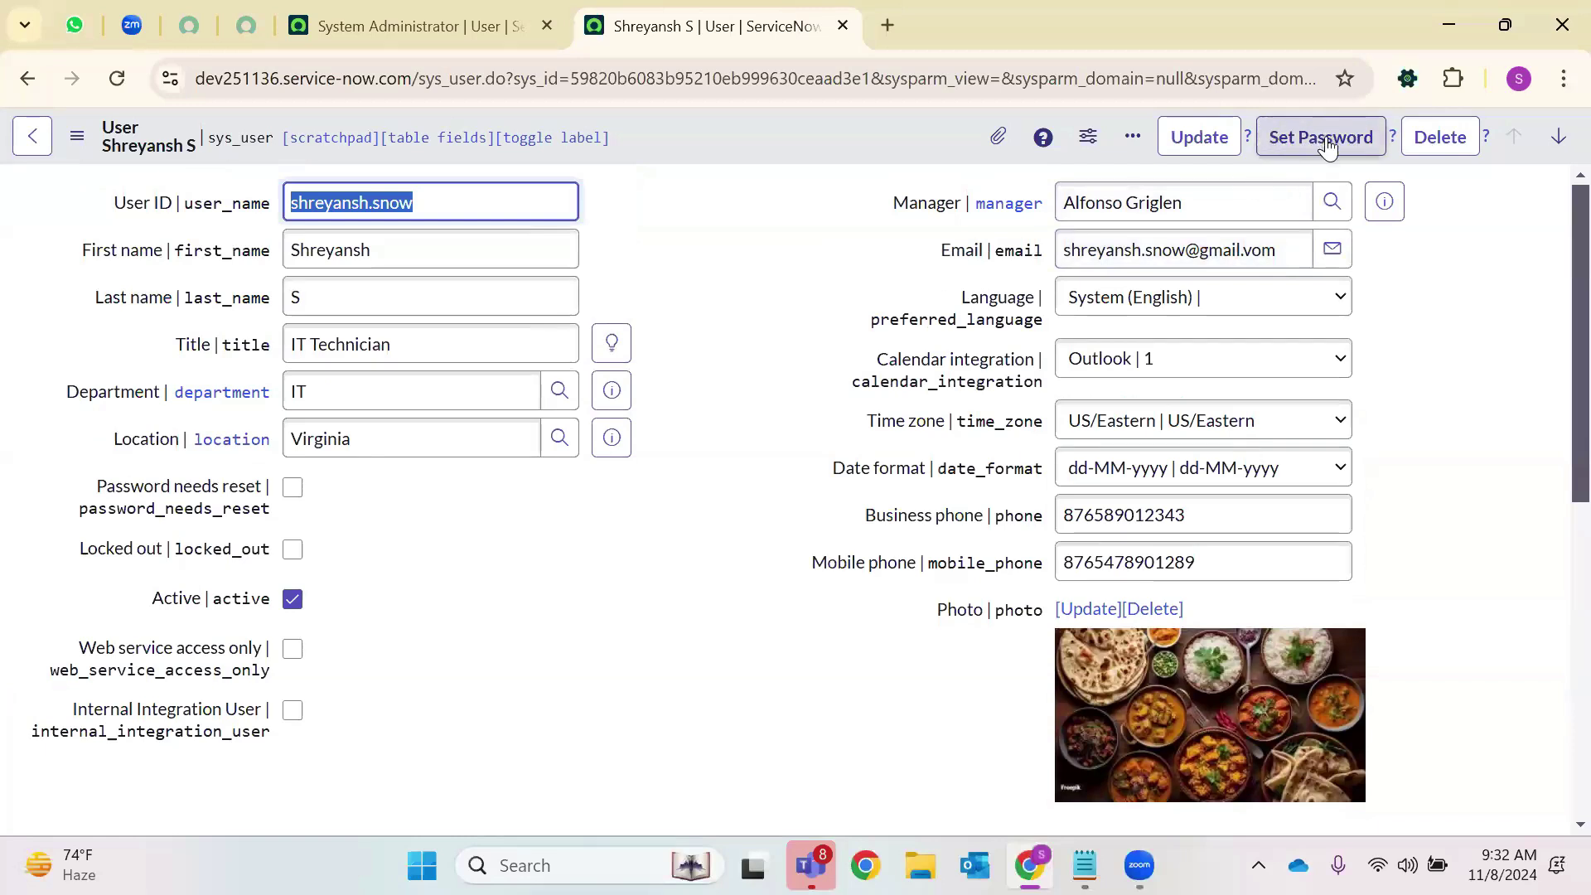
scroll(1289, 239, down, 6)
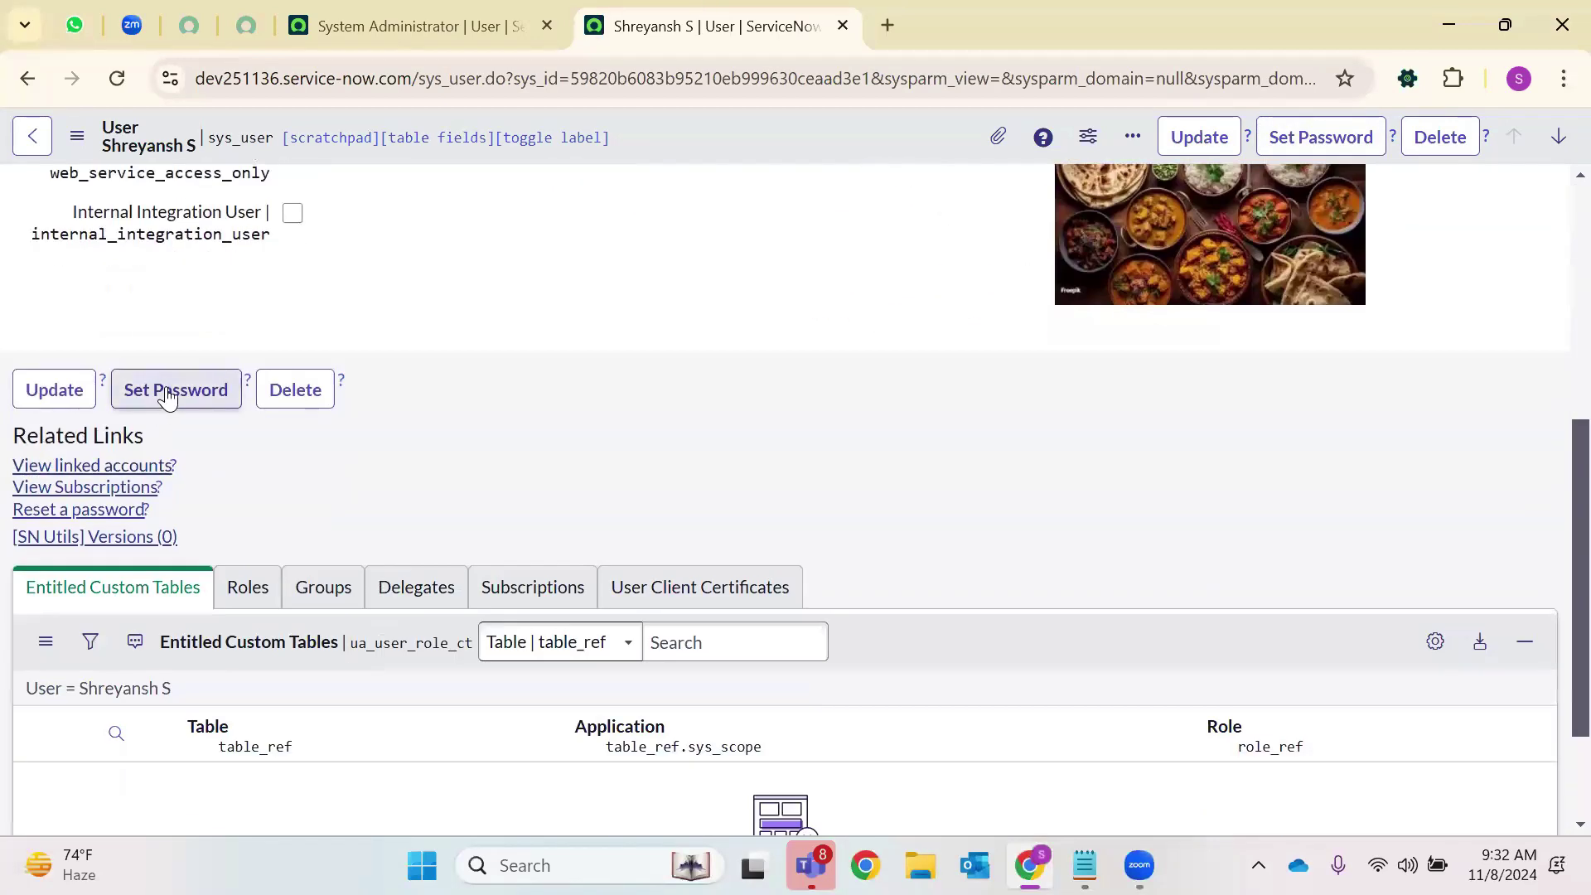
Step: Open the Set Password dialog from the user form header
click(161, 396)
click(1319, 137)
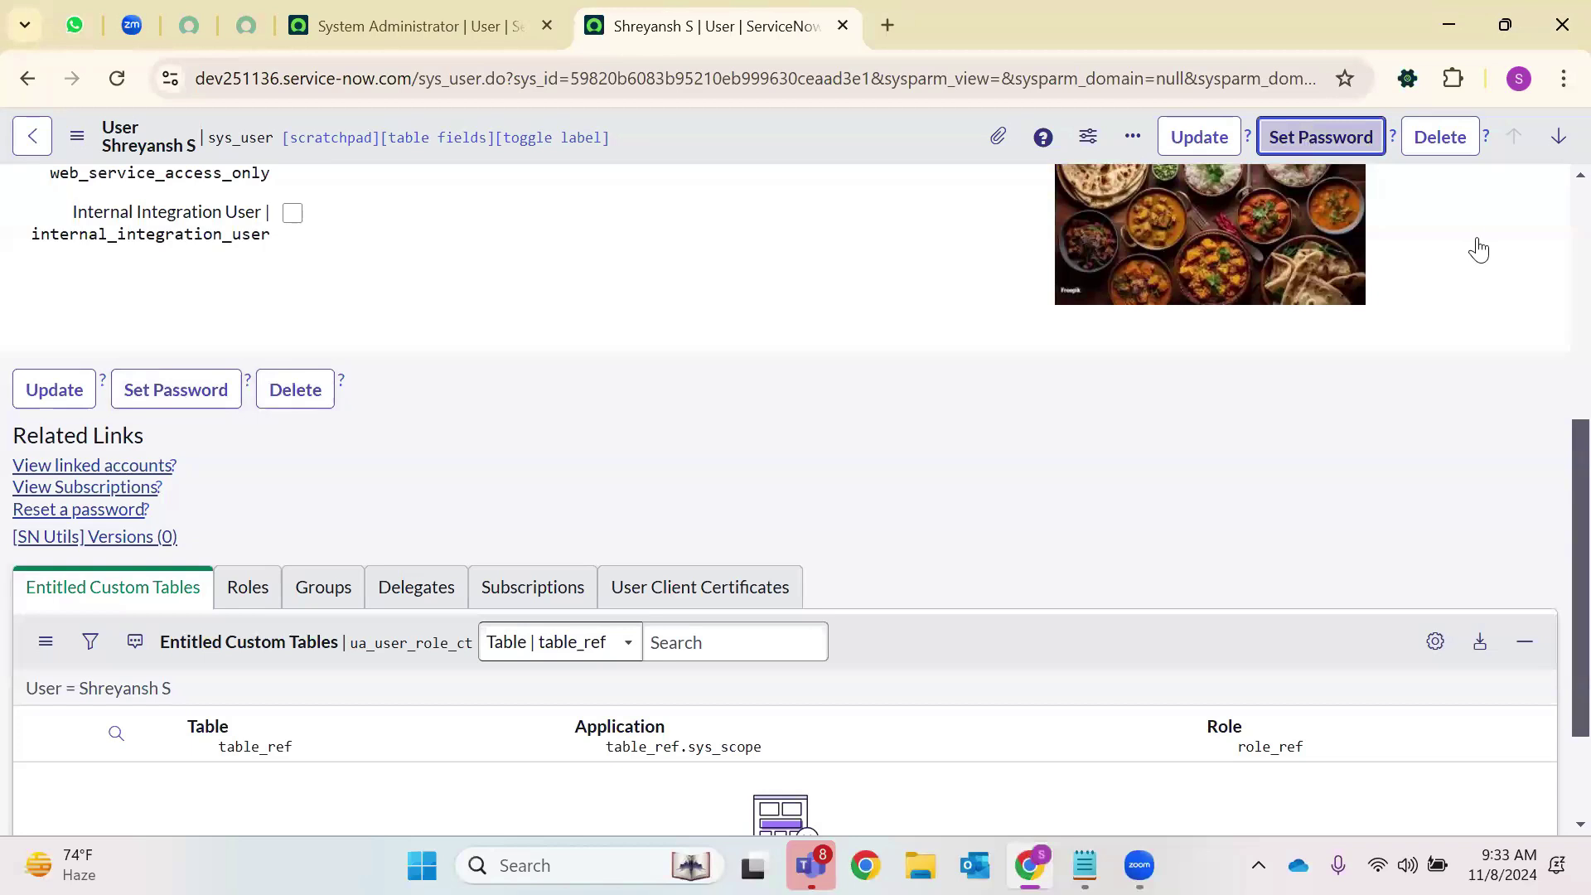
scroll(1476, 239, up, 5)
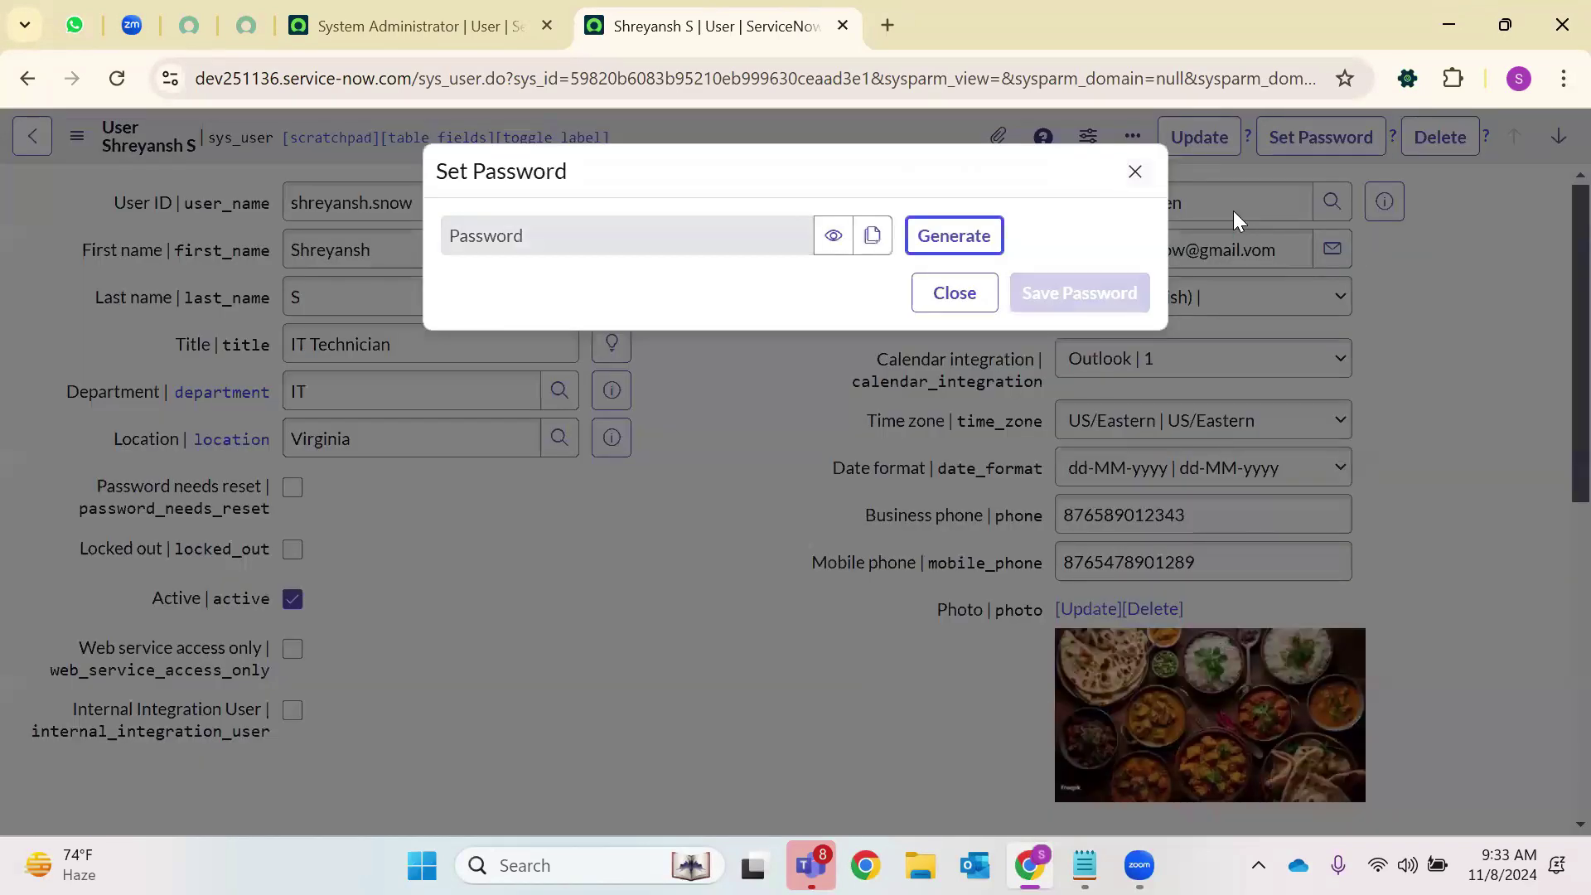
Step: Generate a random password, reveal it, regenerate it, copy it and save it for the user
click(964, 250)
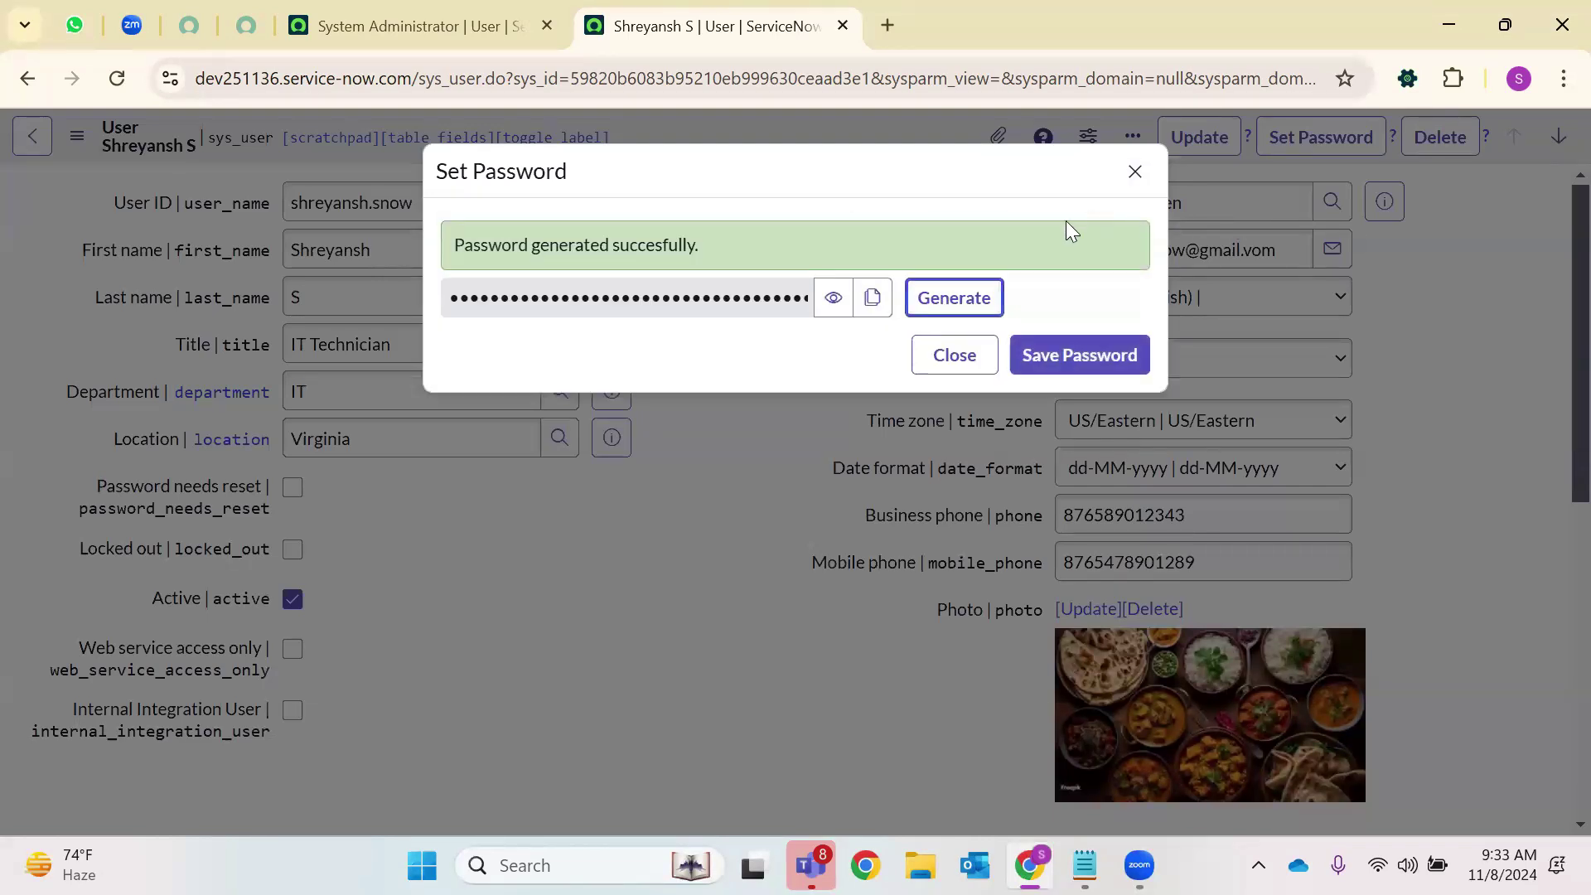
click(834, 300)
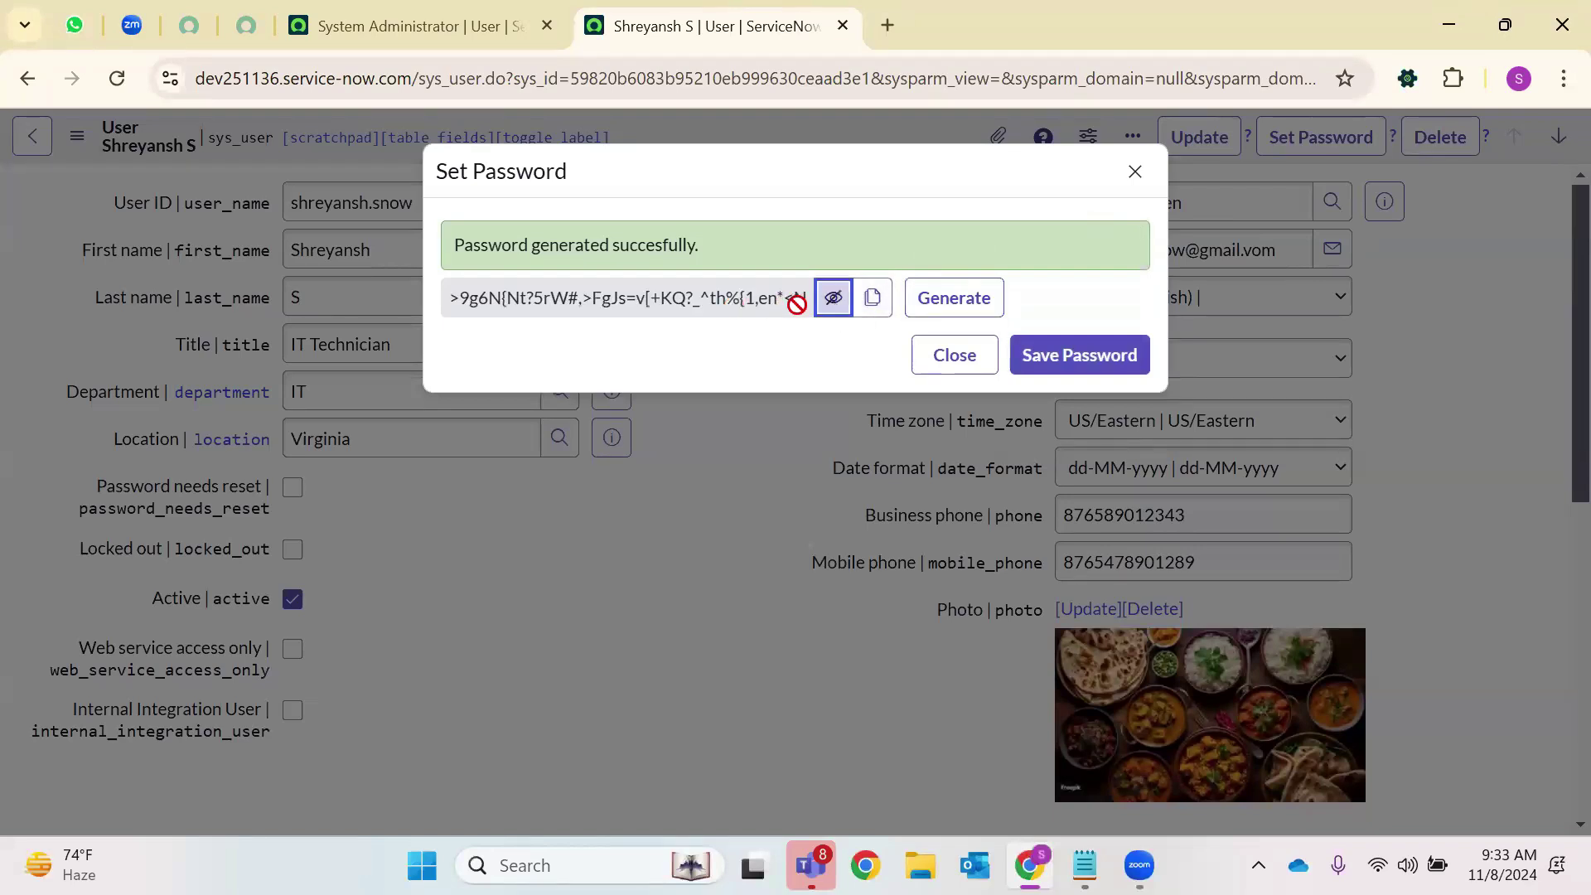
click(952, 305)
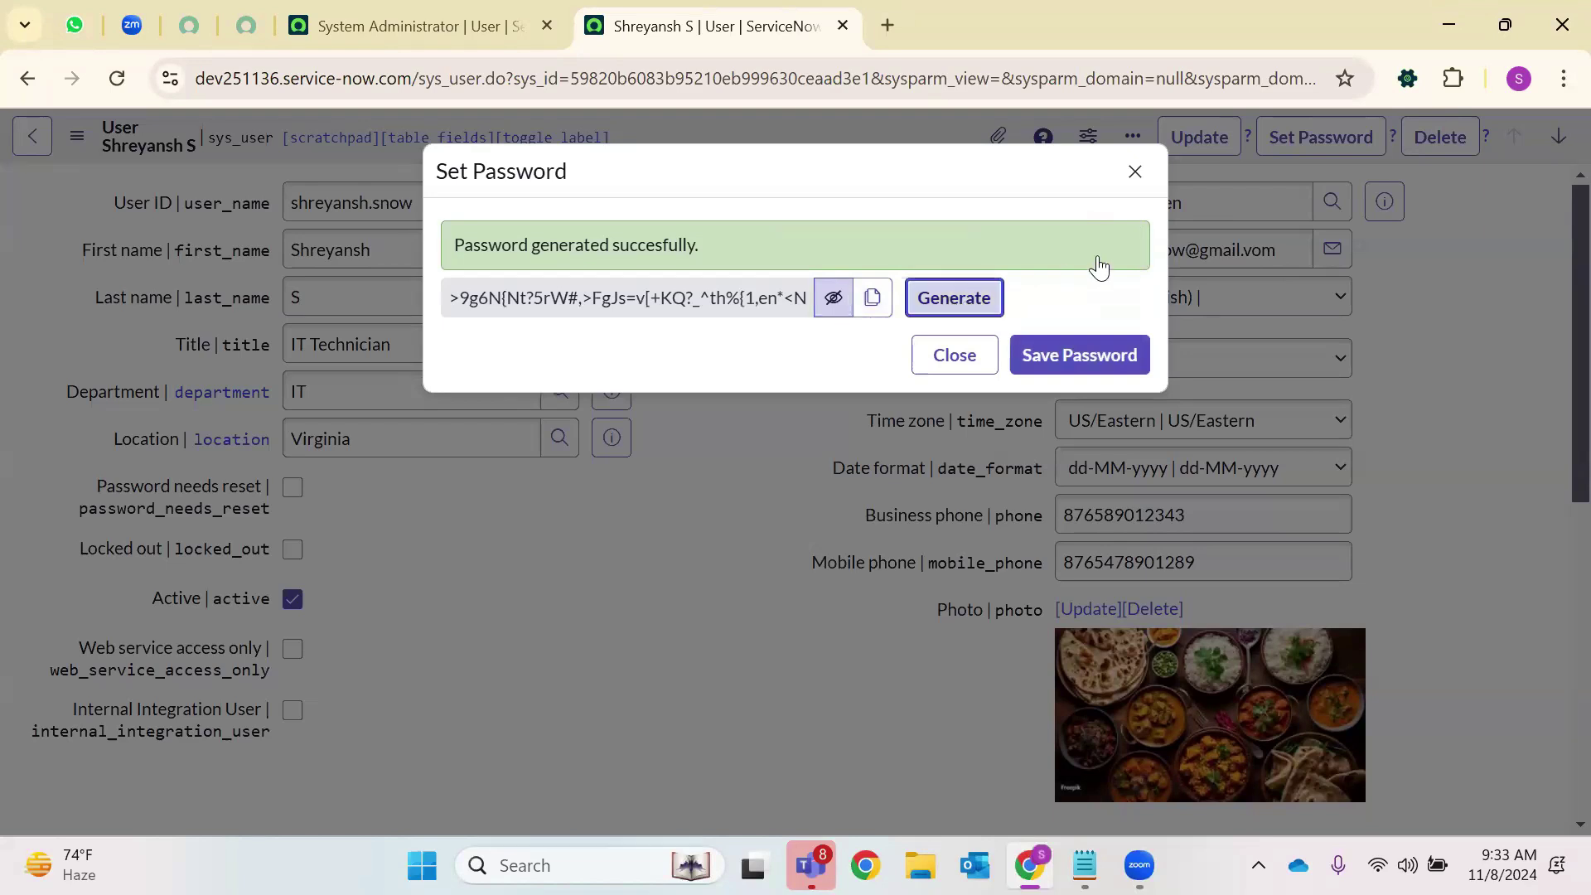
click(970, 305)
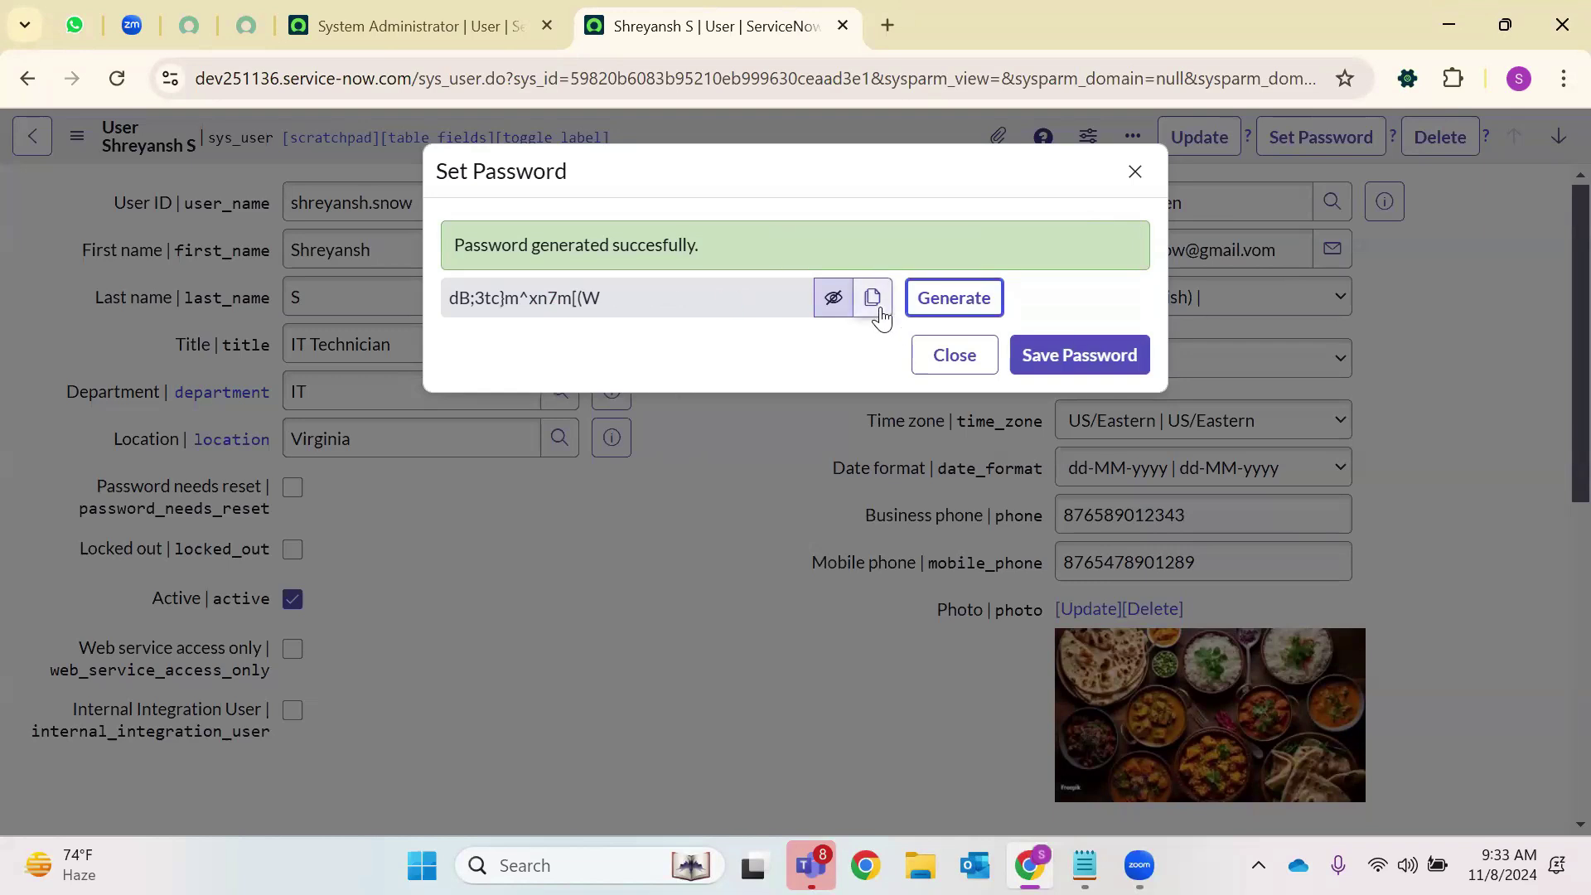
click(871, 297)
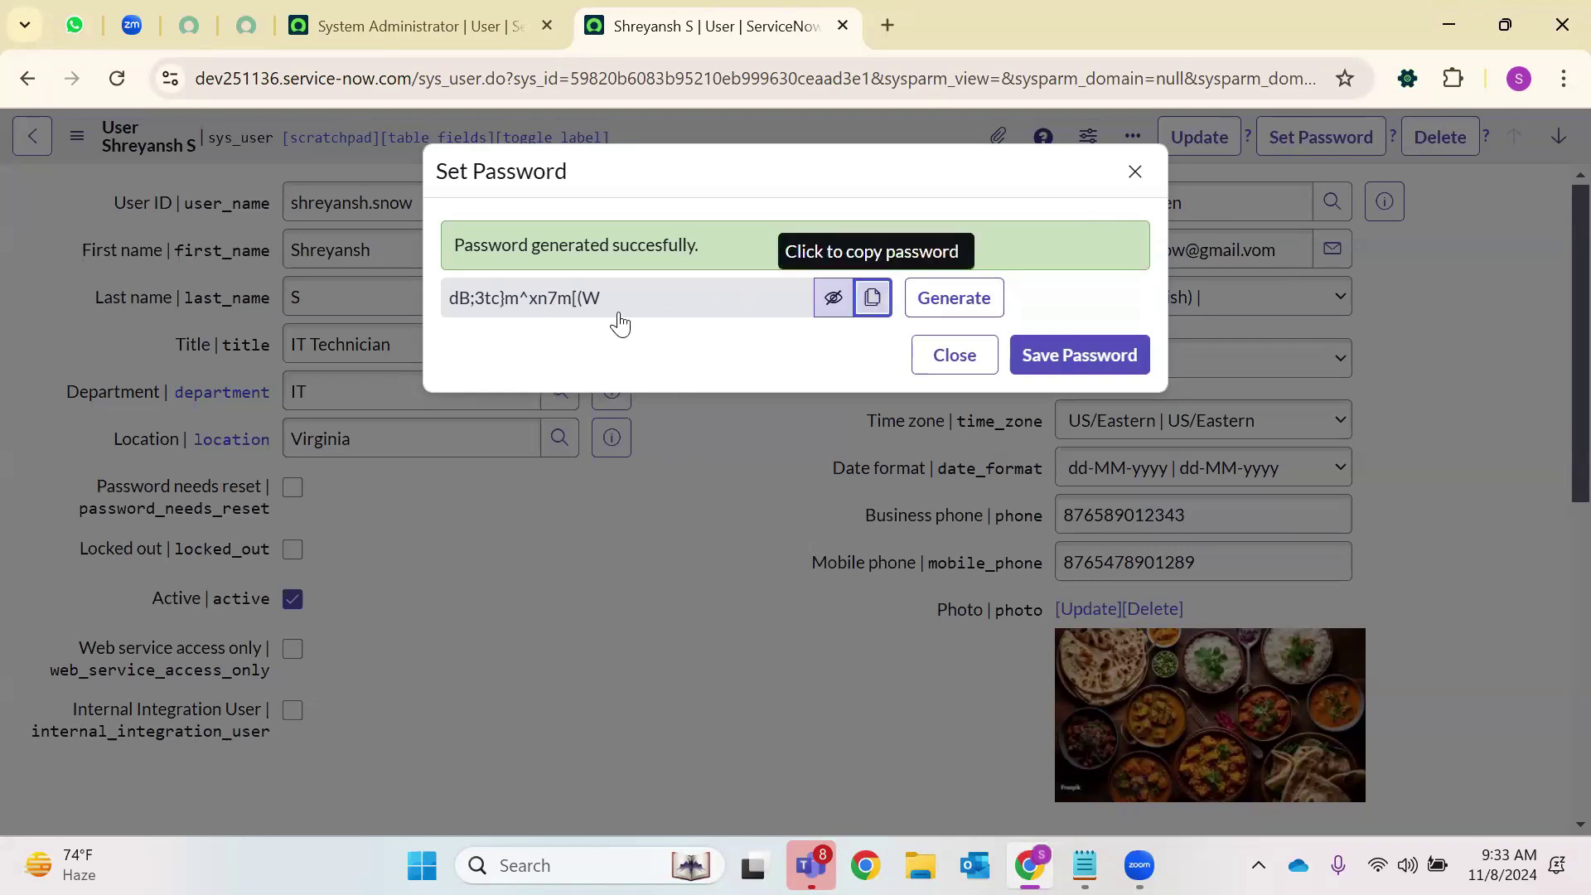
click(1070, 356)
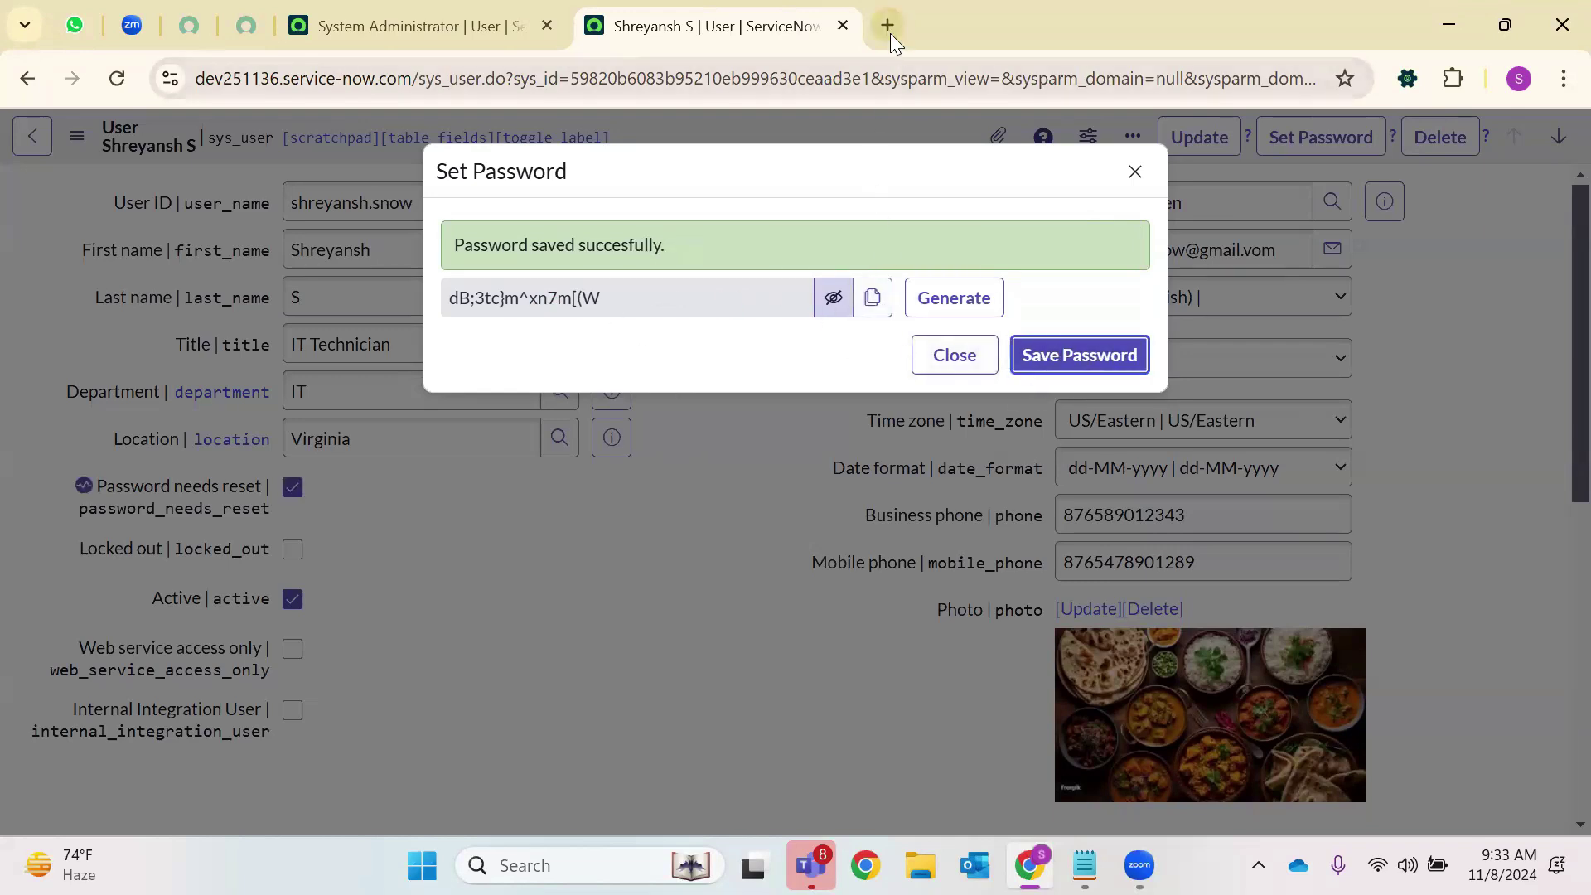
Step: Keep the copied password in a new browser tab, then close the Set Password dialog
click(887, 25)
right_click(737, 73)
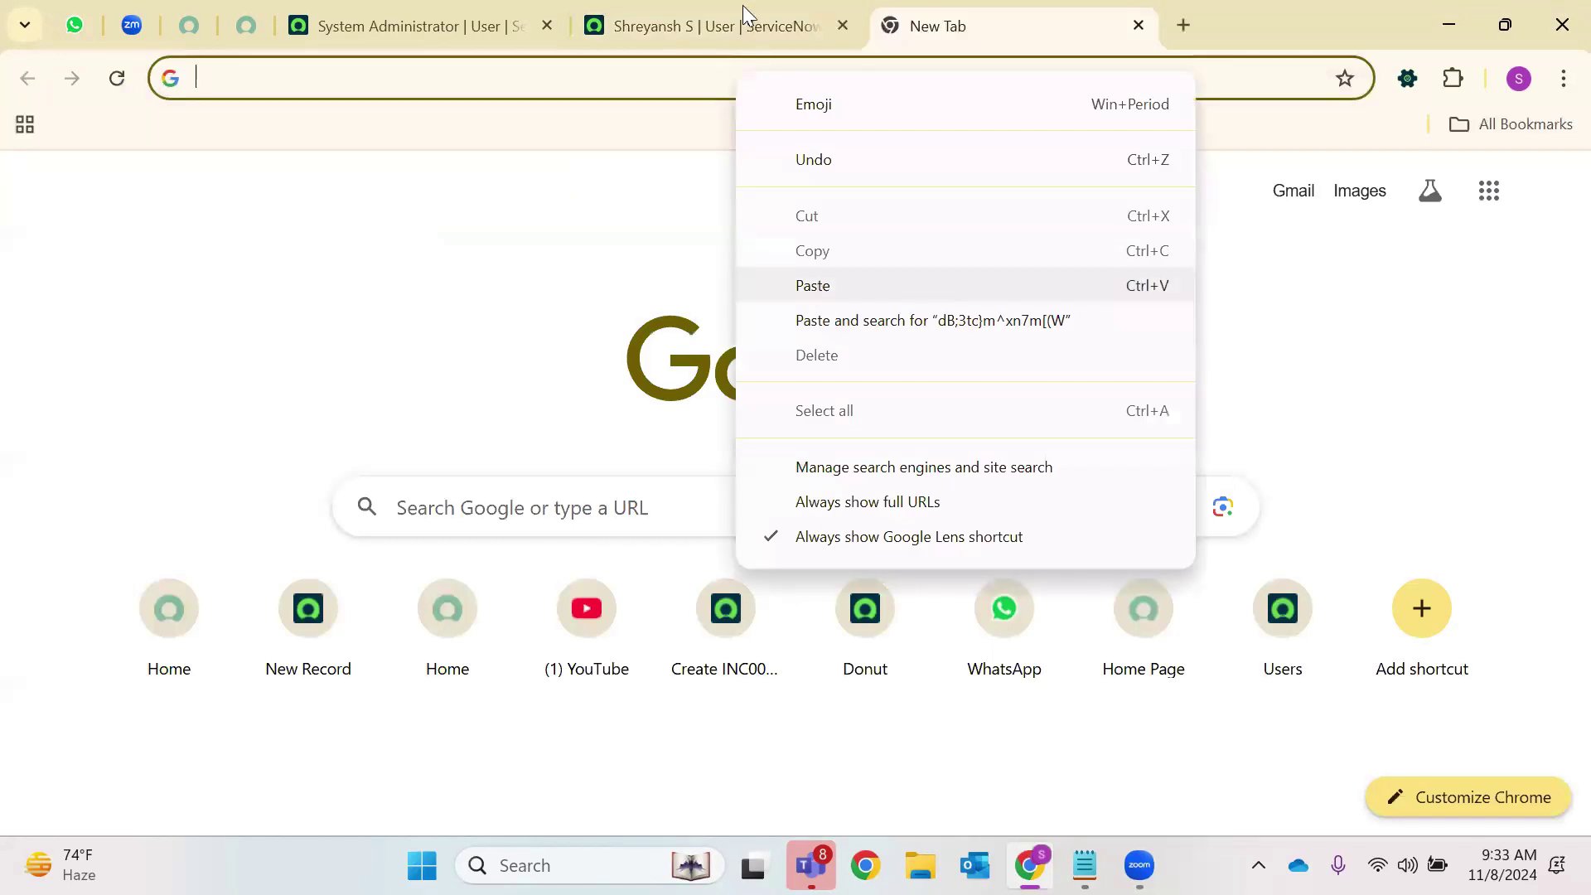
click(745, 19)
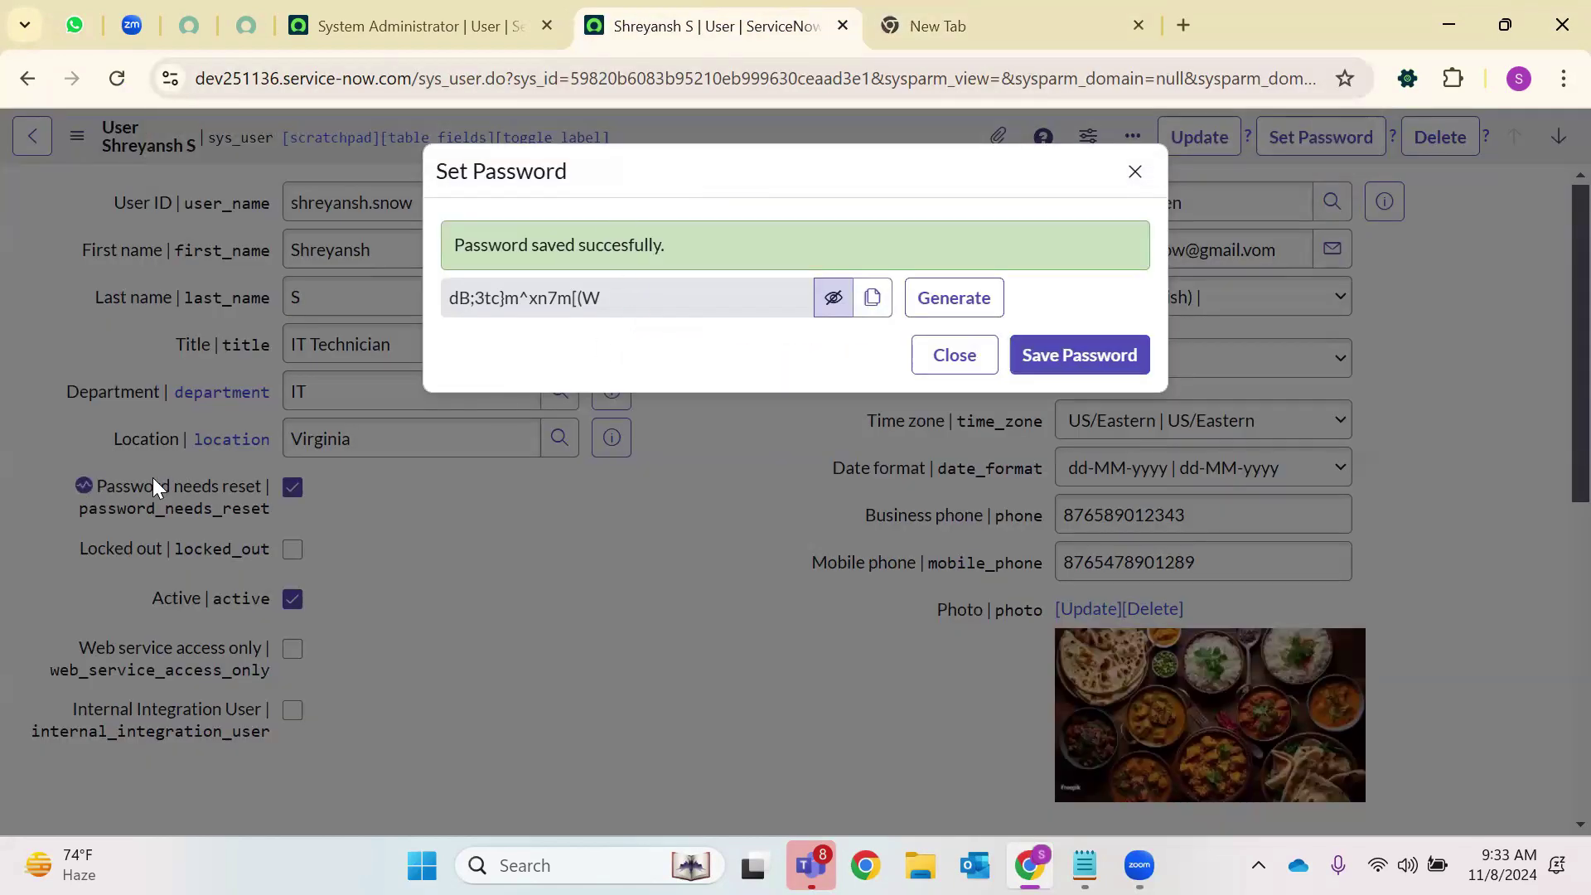
key(Escape)
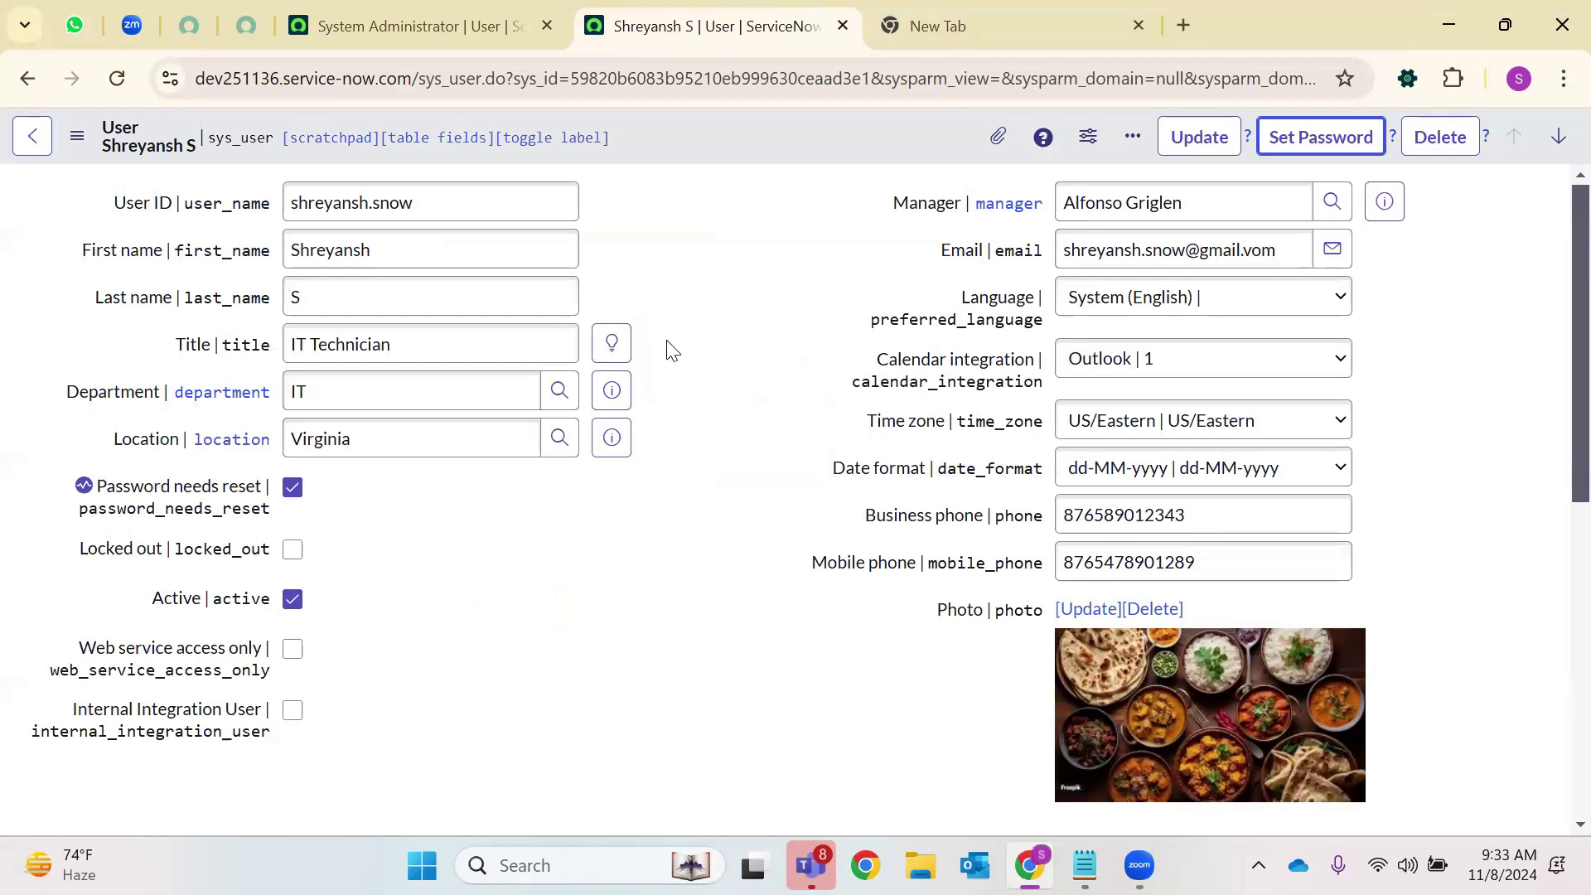
Step: Save the user record and clear the page-specific part of the browser address
click(1199, 136)
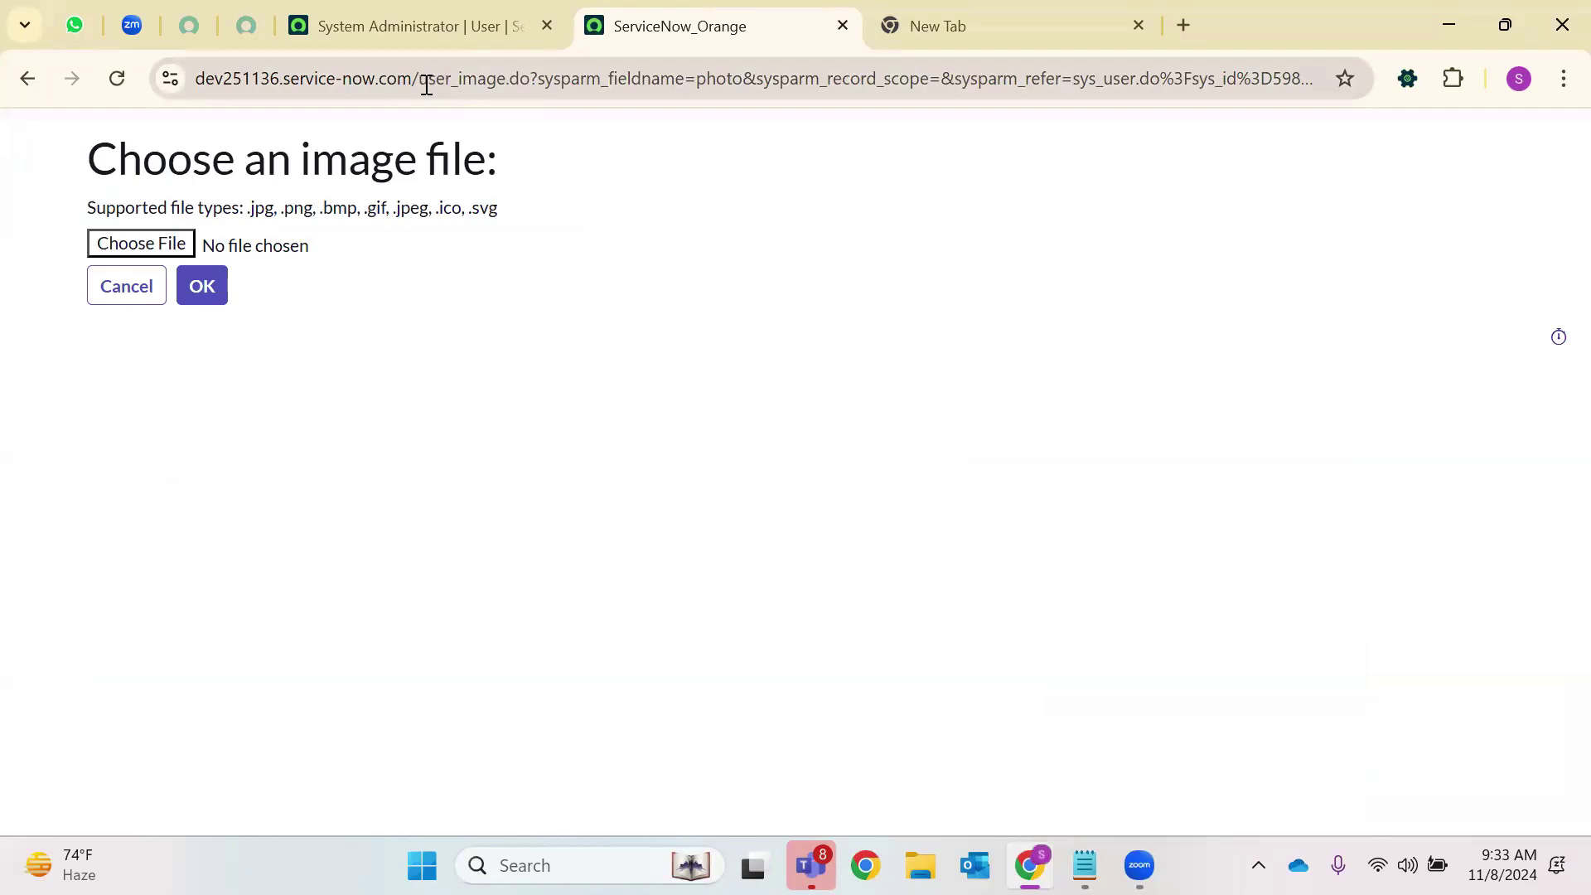
drag(424, 83, 1543, 82)
key(BackSpace)
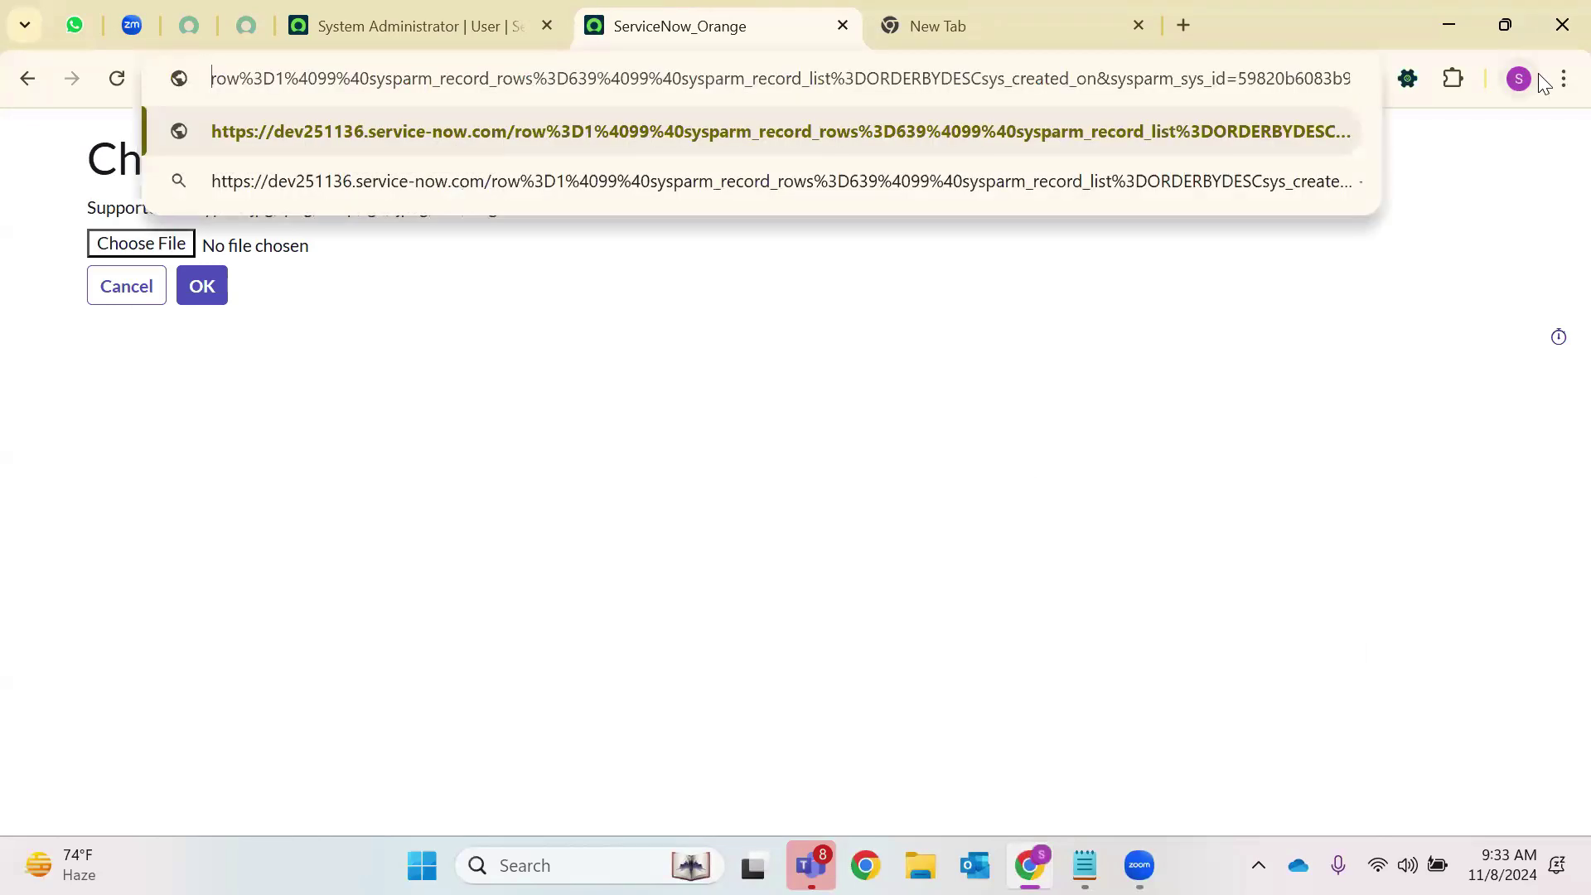
double_click(829, 72)
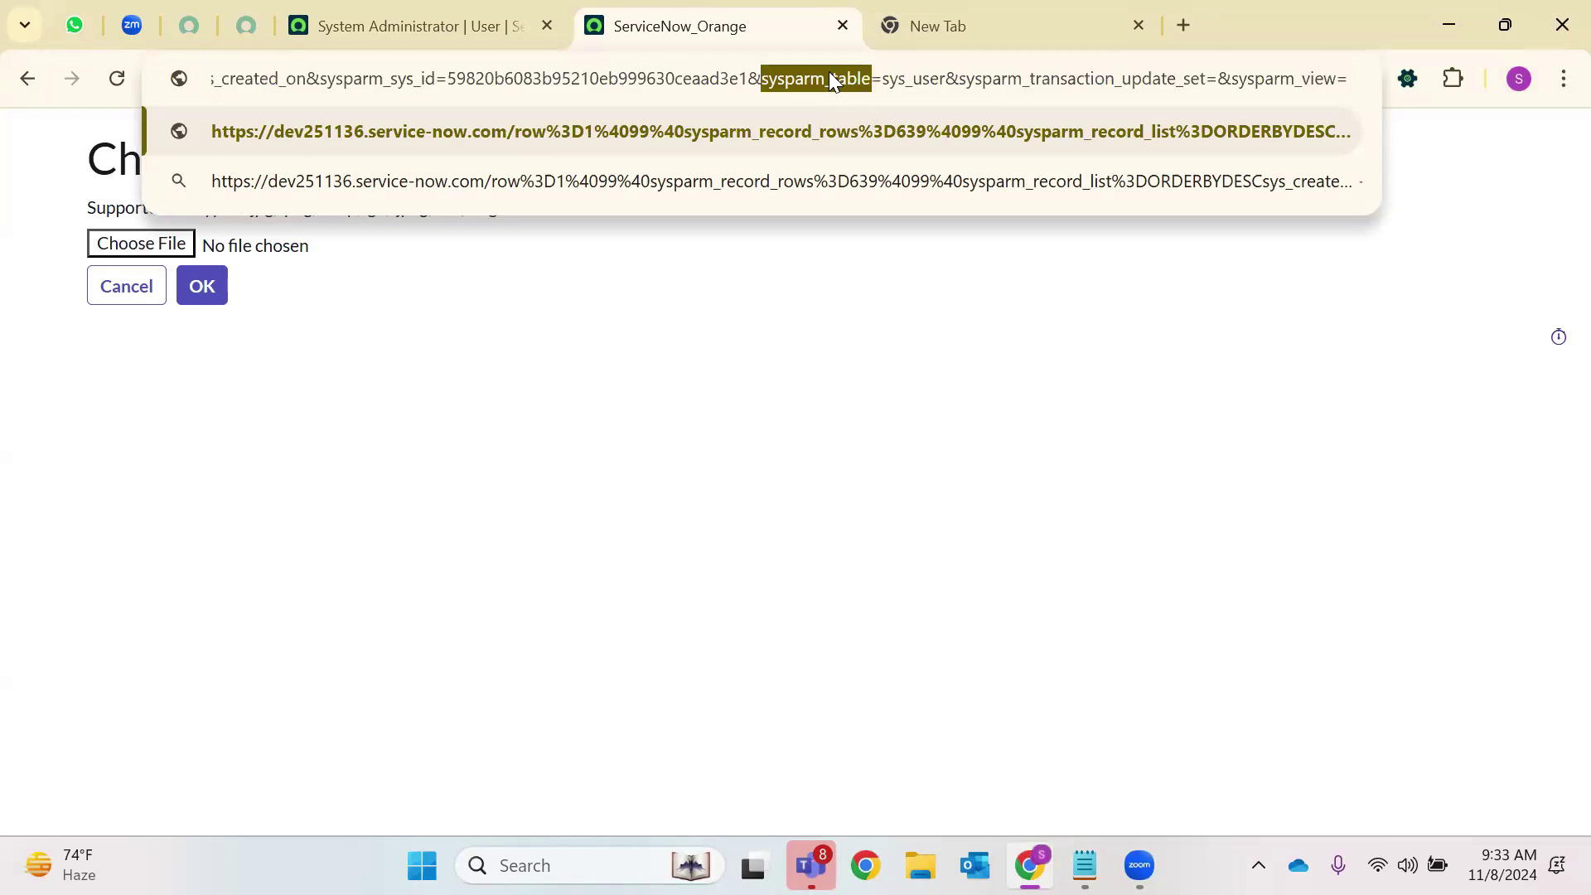
triple_click(526, 71)
click(469, 274)
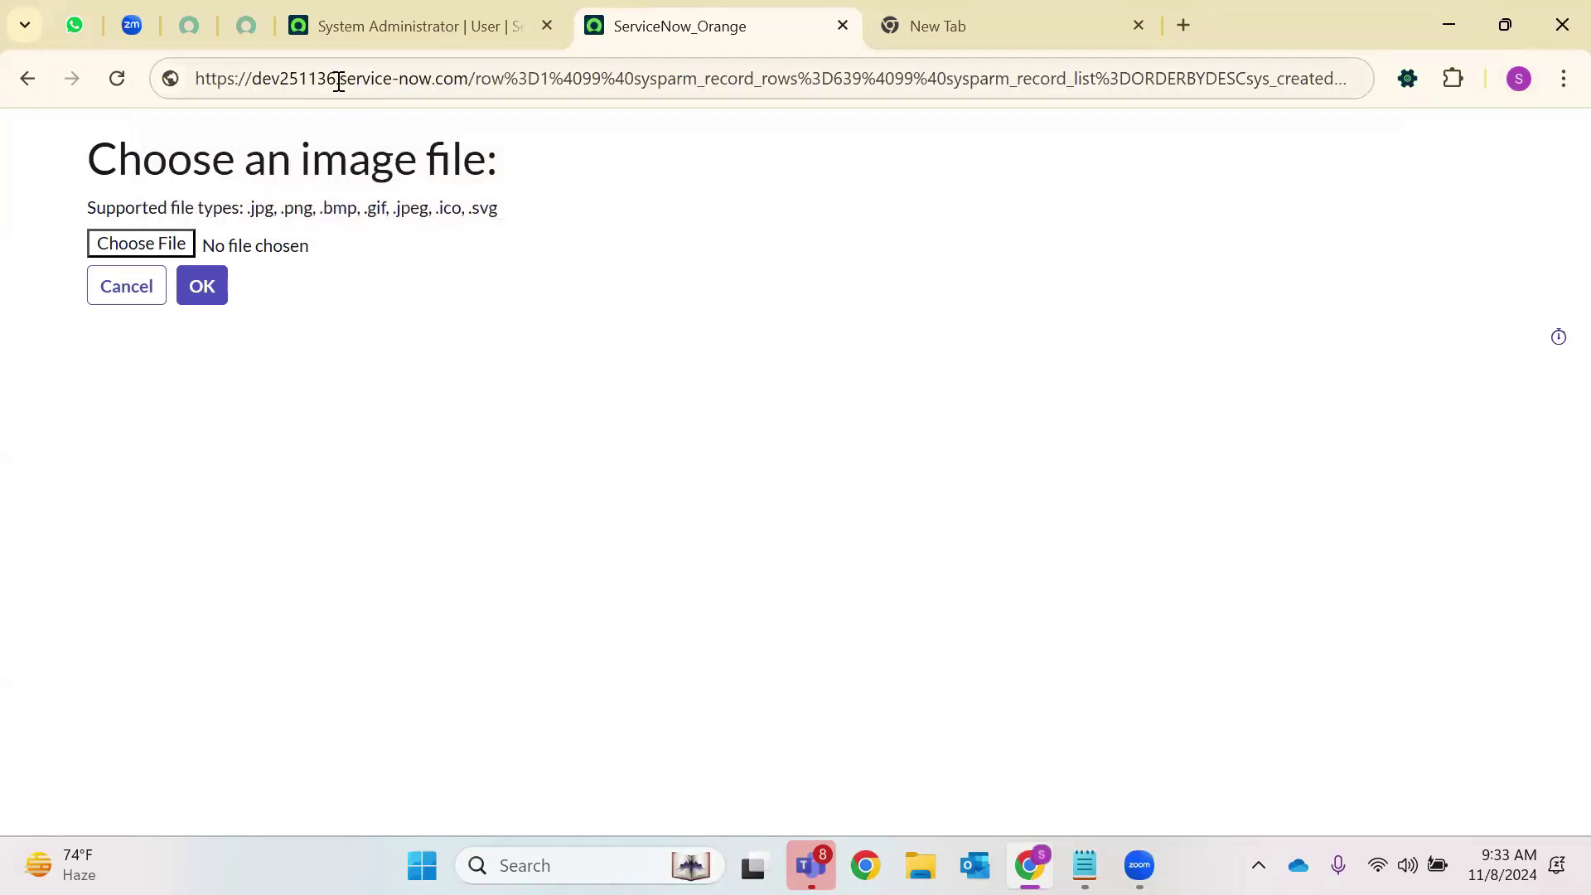
Step: Enter sys_user_list after the site name to load the Users list
drag(477, 83, 1551, 61)
text(\)
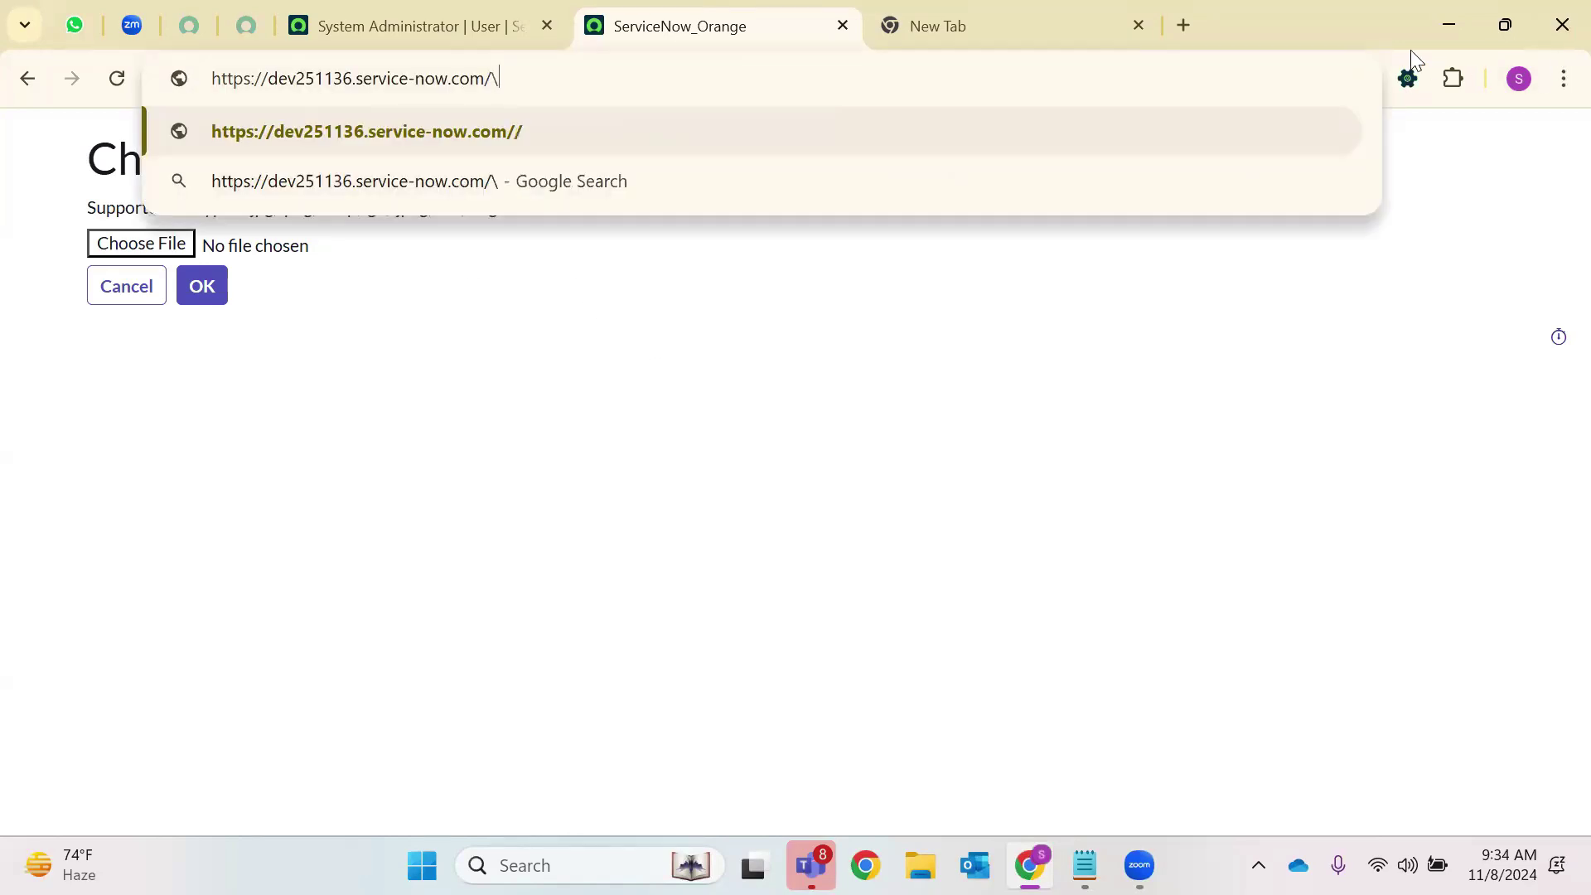
key(BackSpace)
text(su)
key(BackSpace)
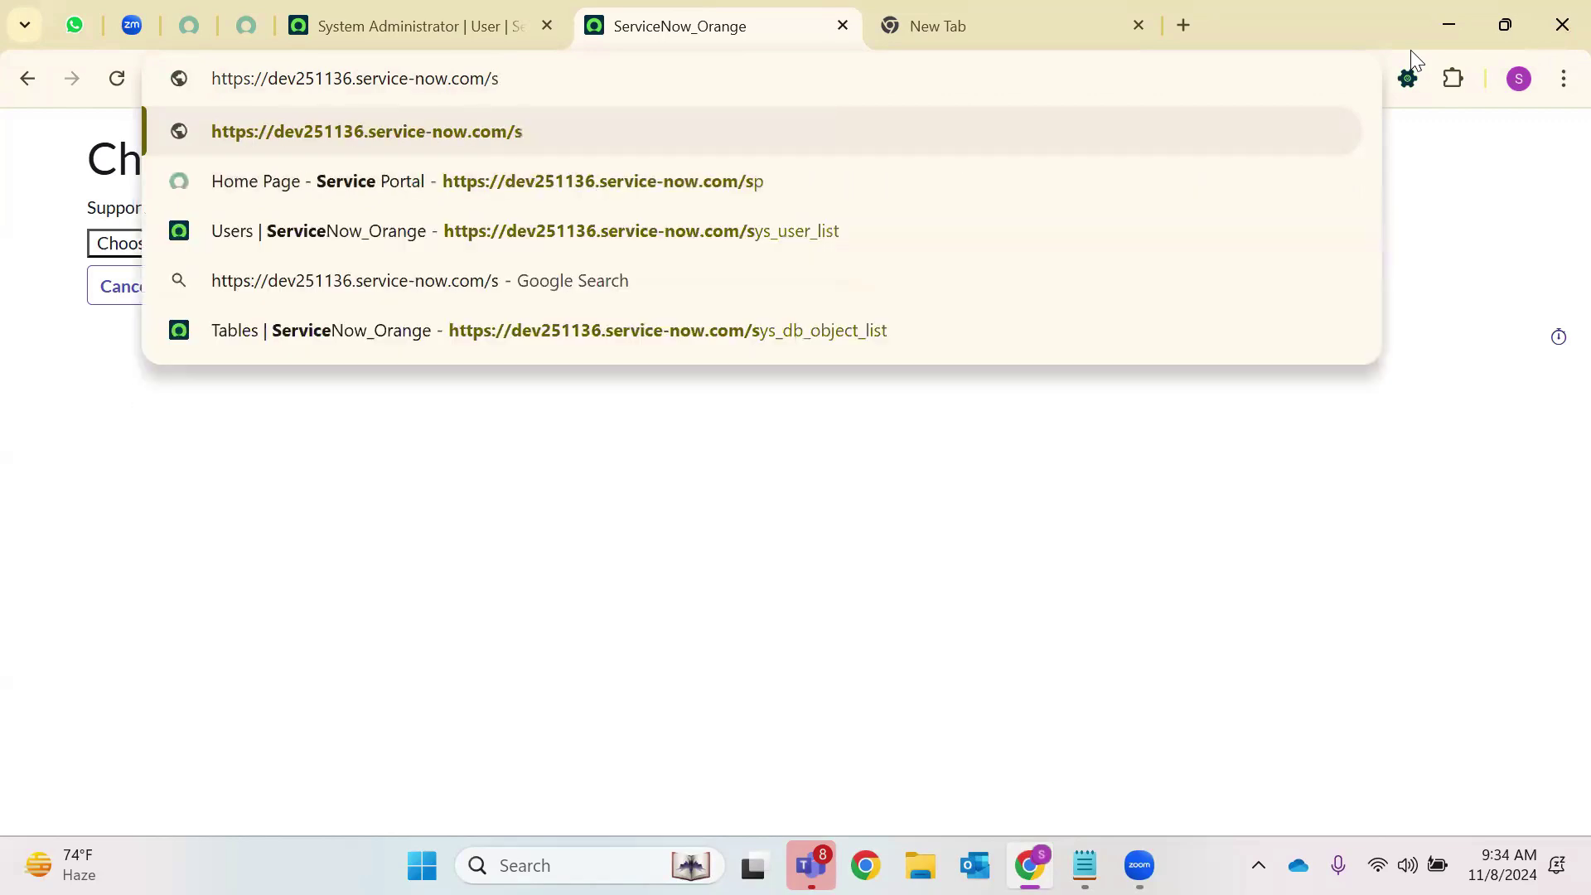
text(ys_)
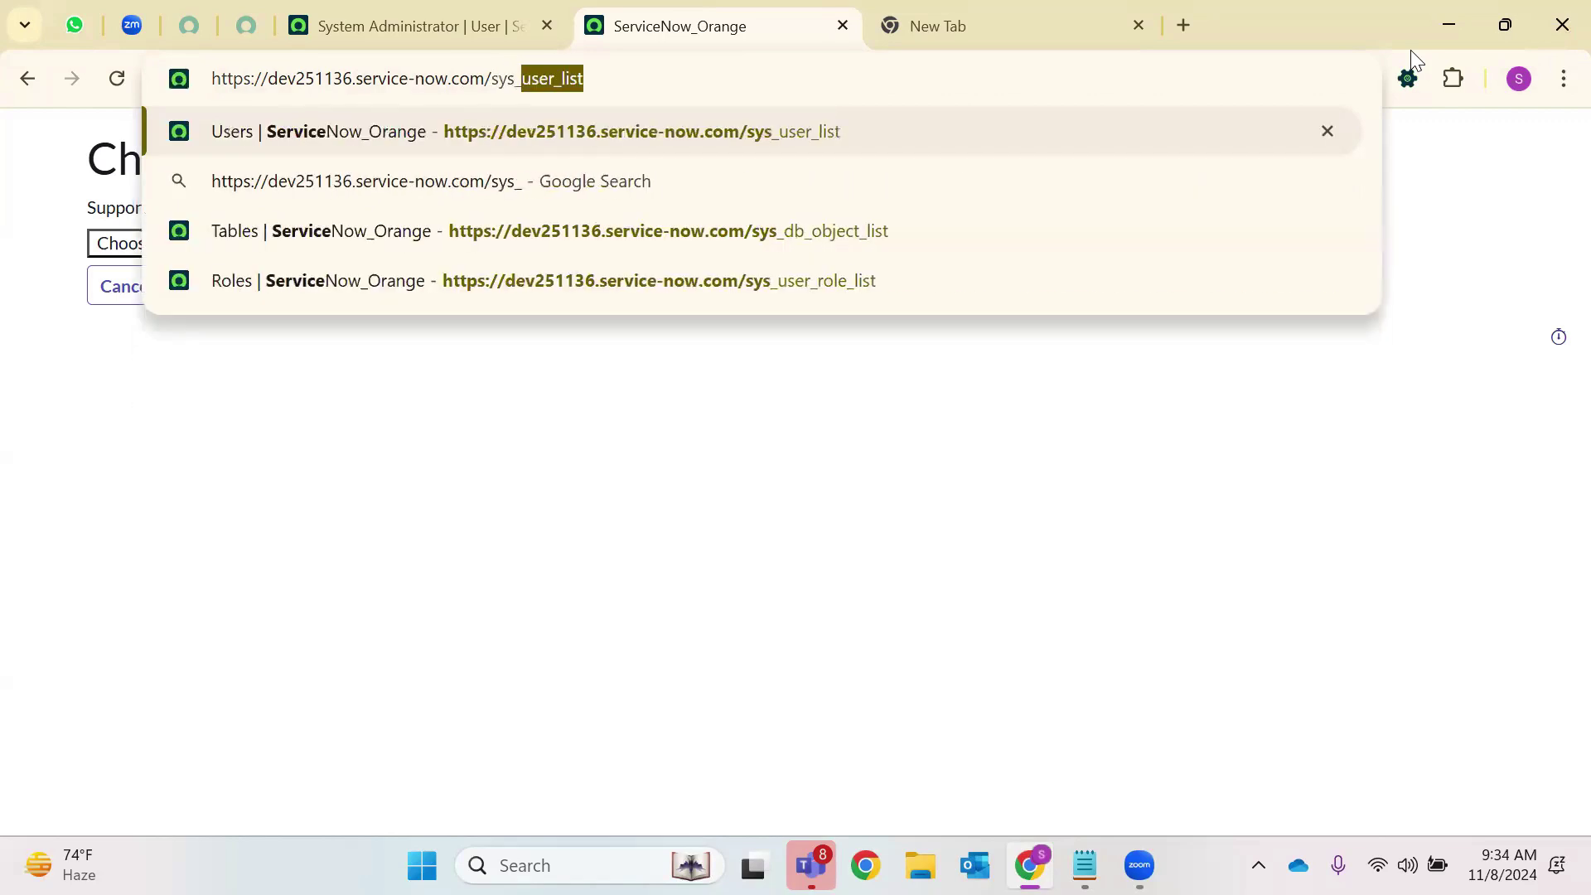
text(user_li)
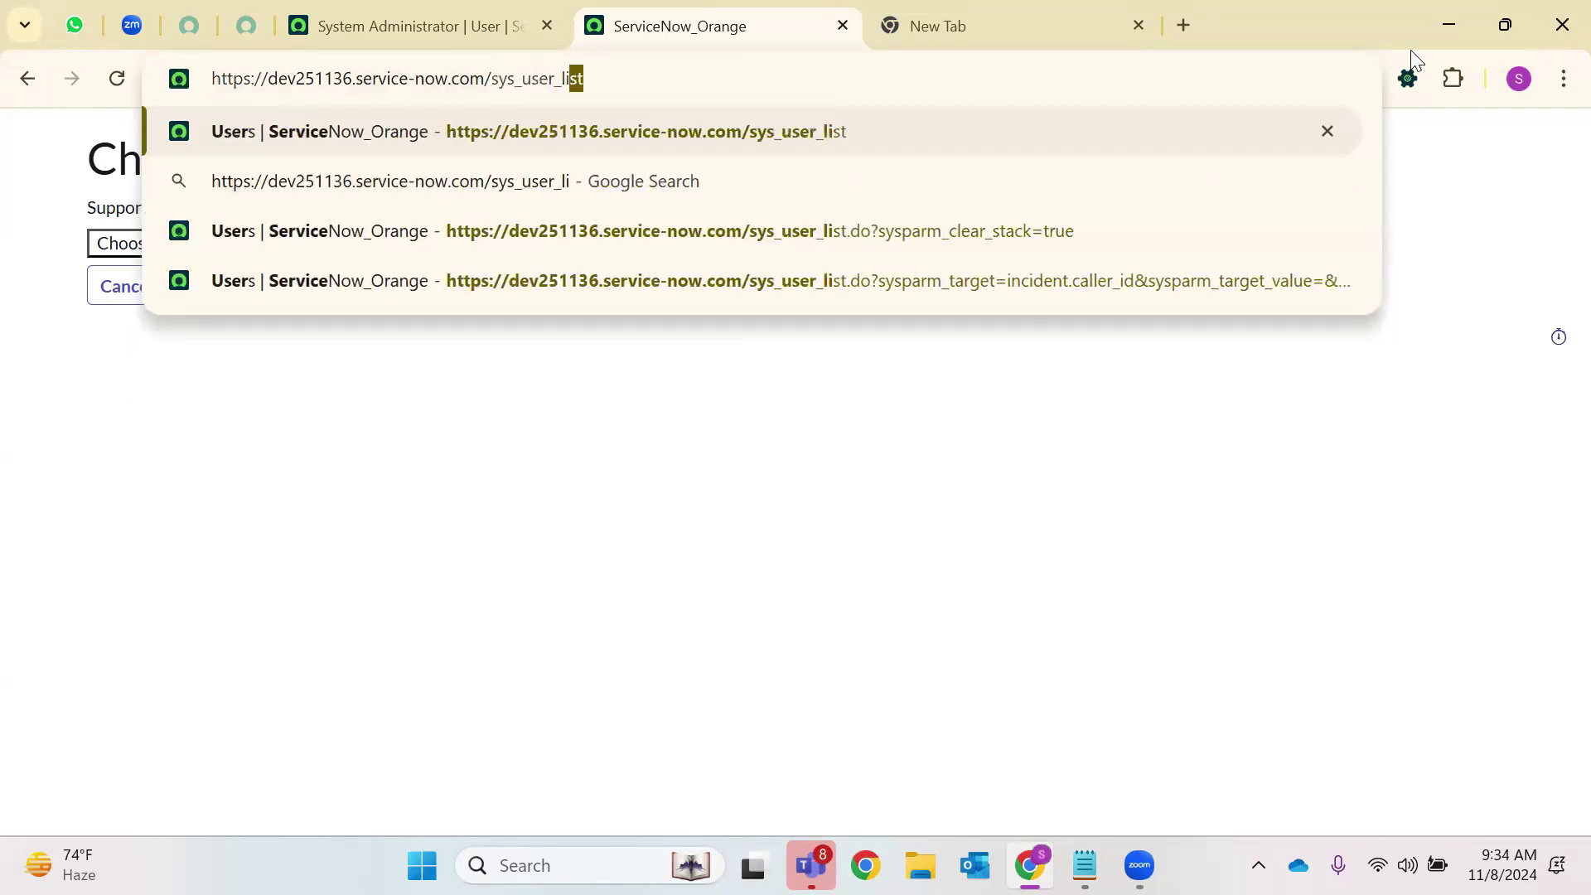
text(st)
key(Return)
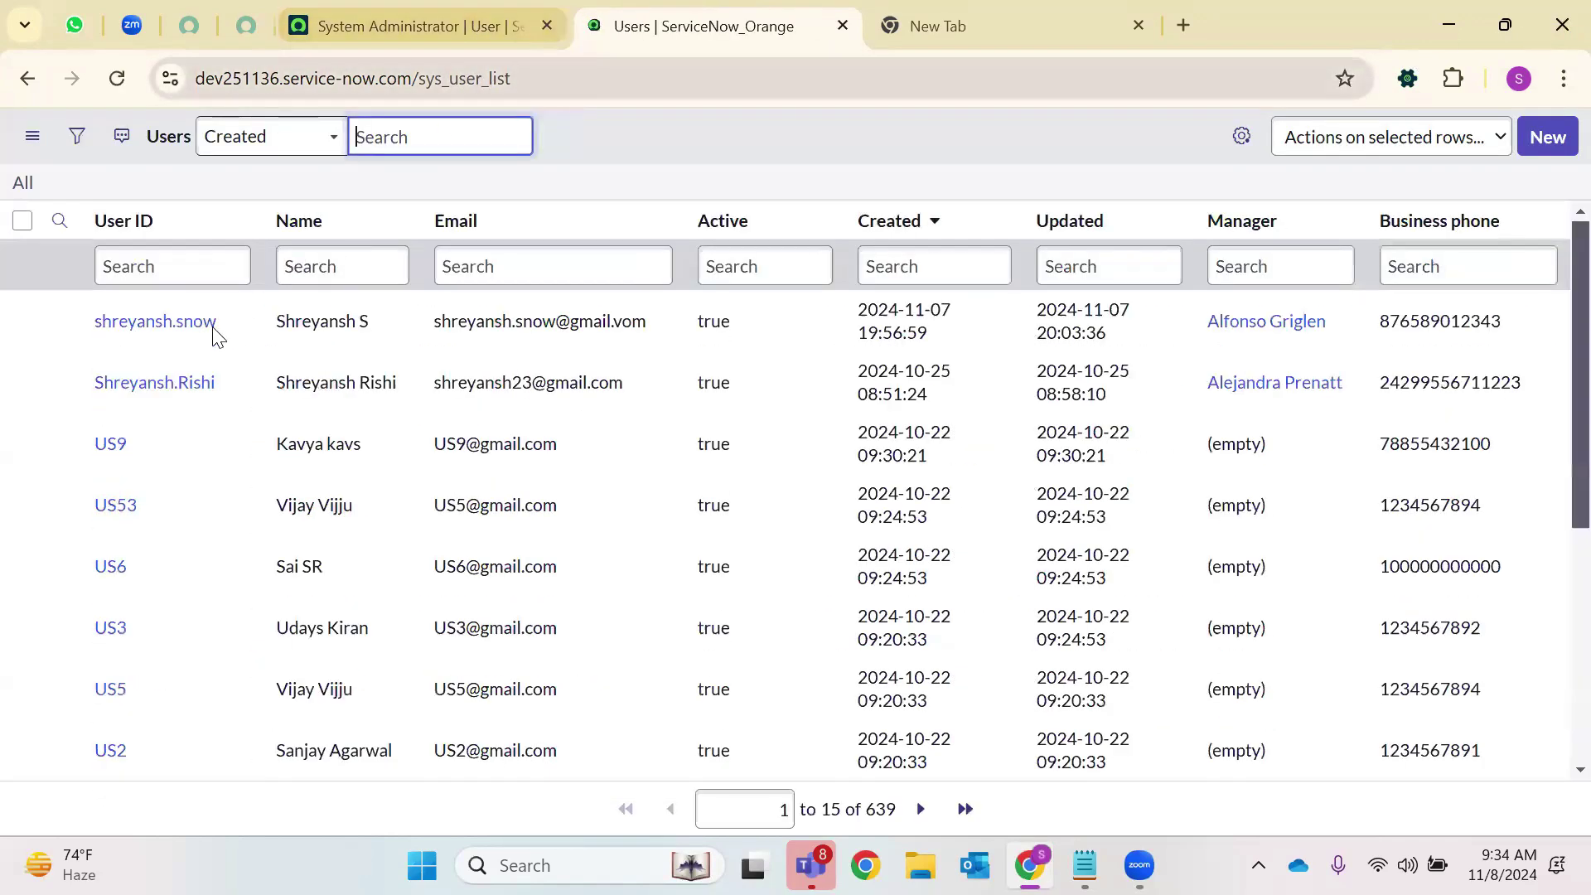
Step: Copy the newest user's ID and paste it into a new tab's address field
double_click(131, 326)
key(ctrl+c)
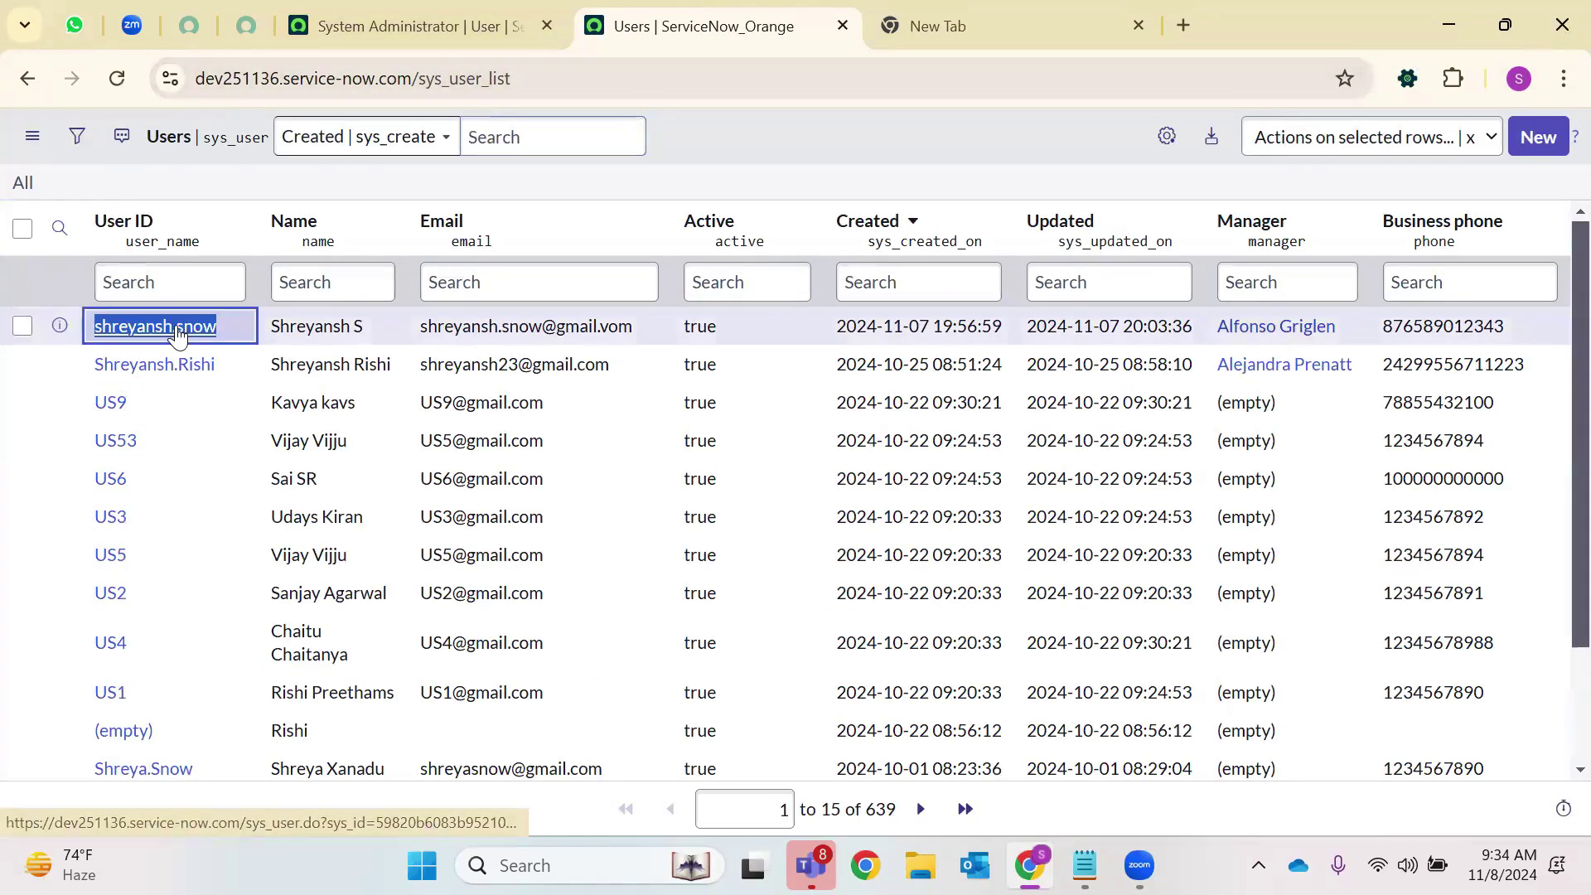
right_click(178, 327)
key(Escape)
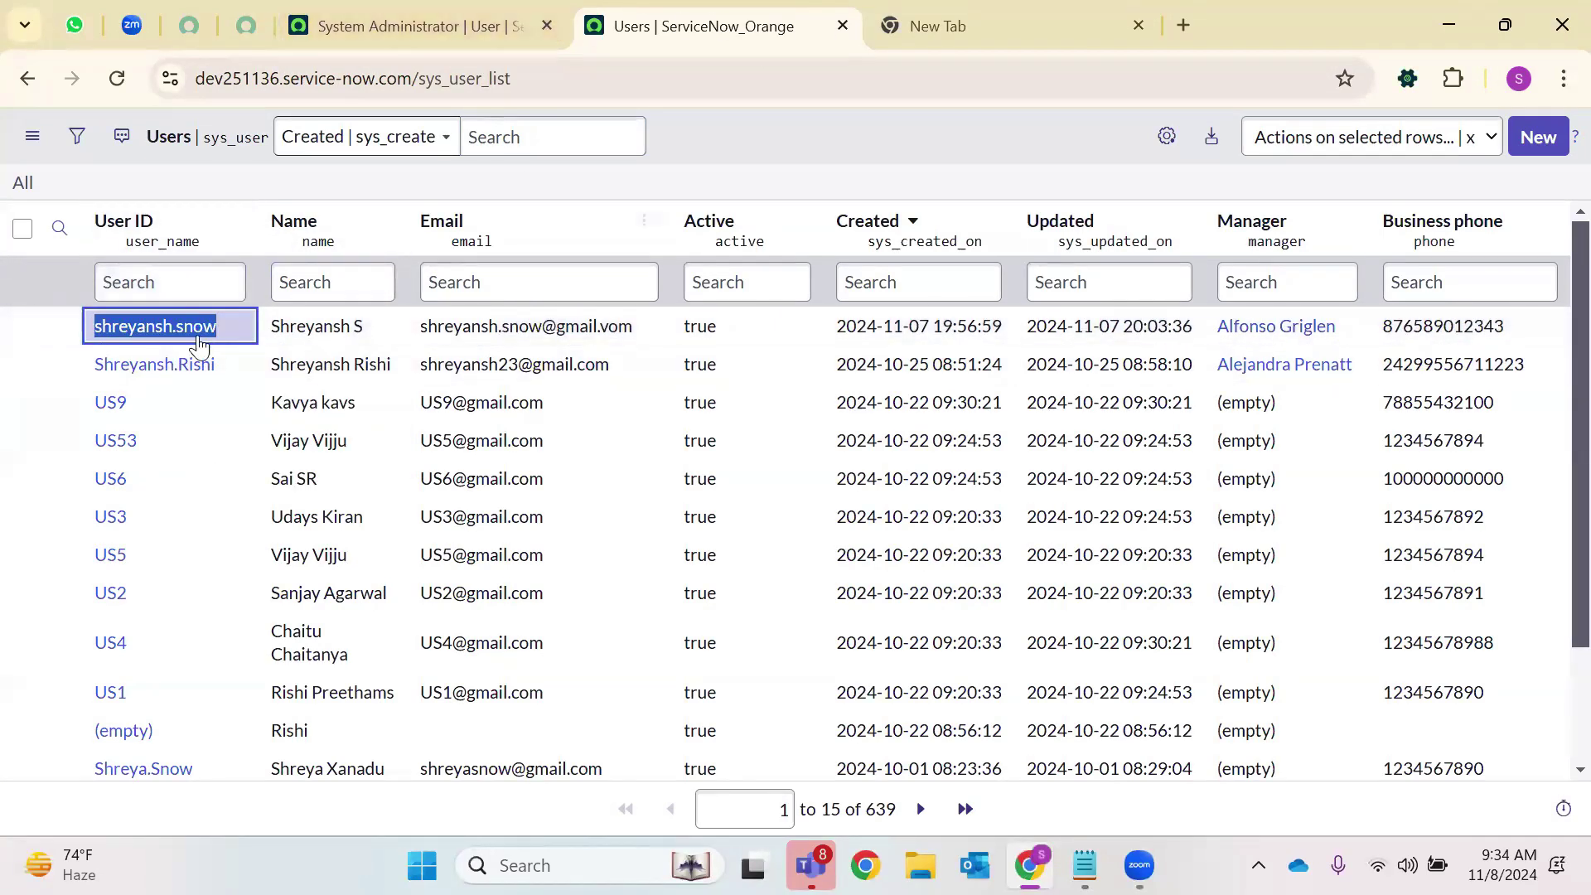
key(ctrl+t)
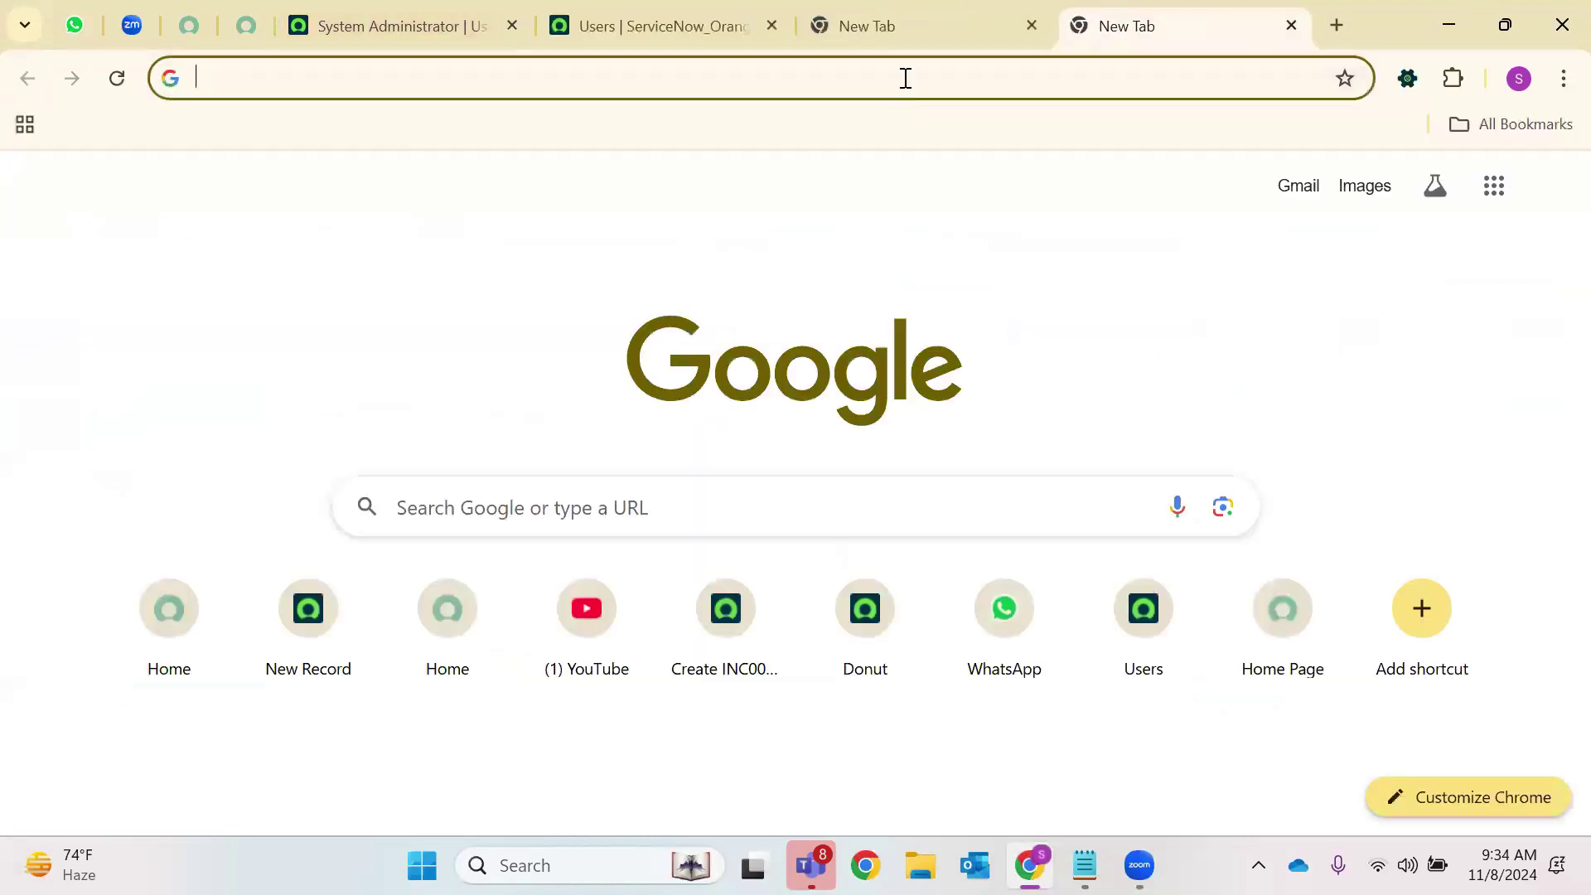
click(906, 78)
key(ctrl+v)
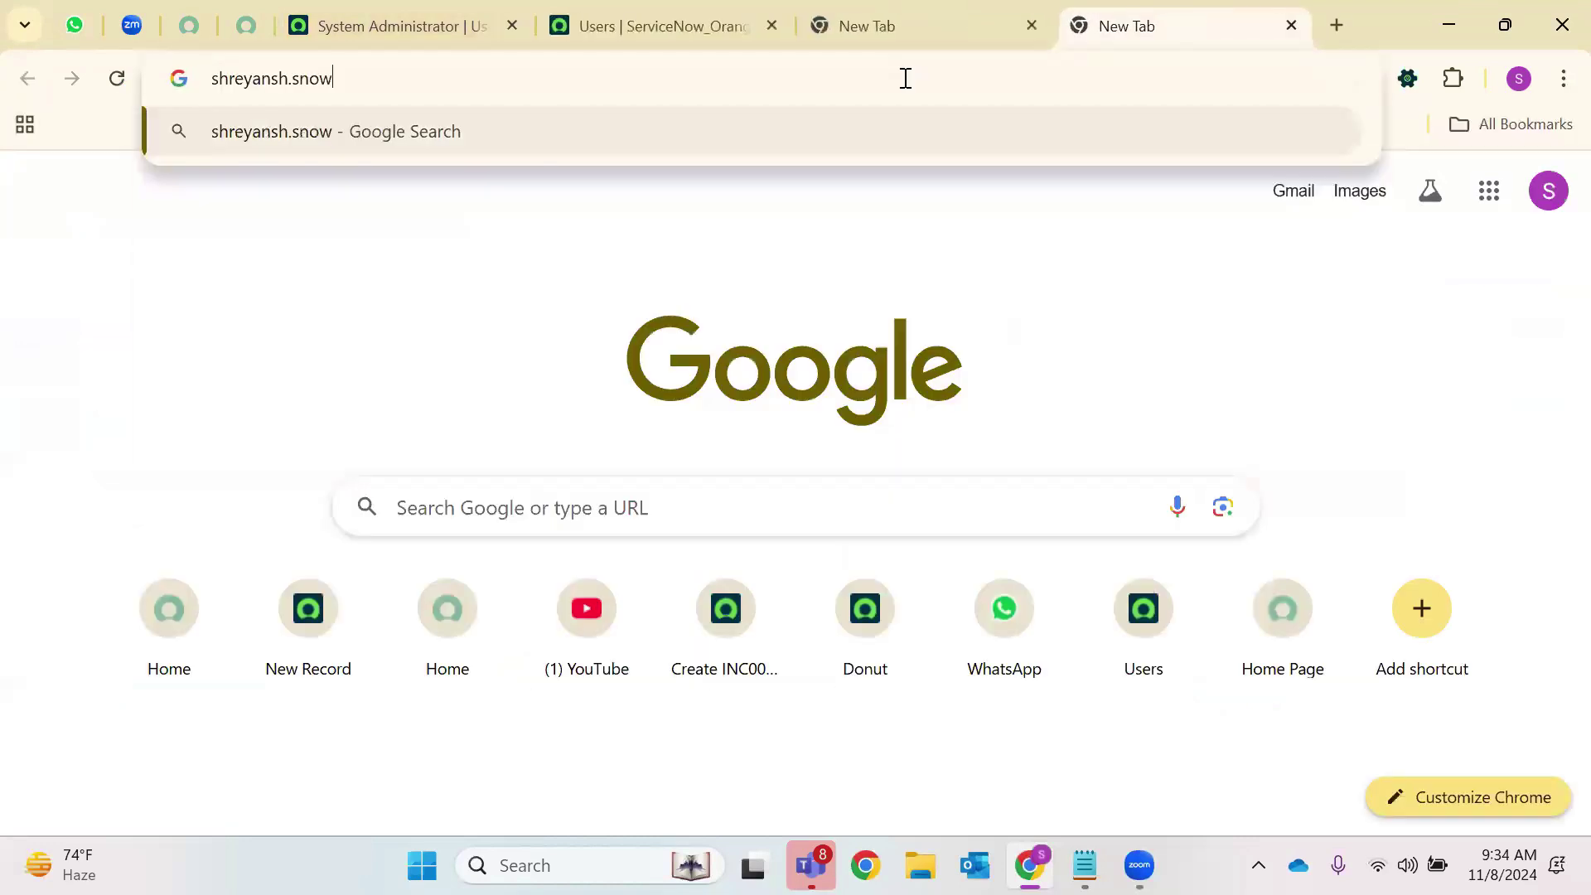
Step: Switch tabs back to the System Administrator user record
click(930, 10)
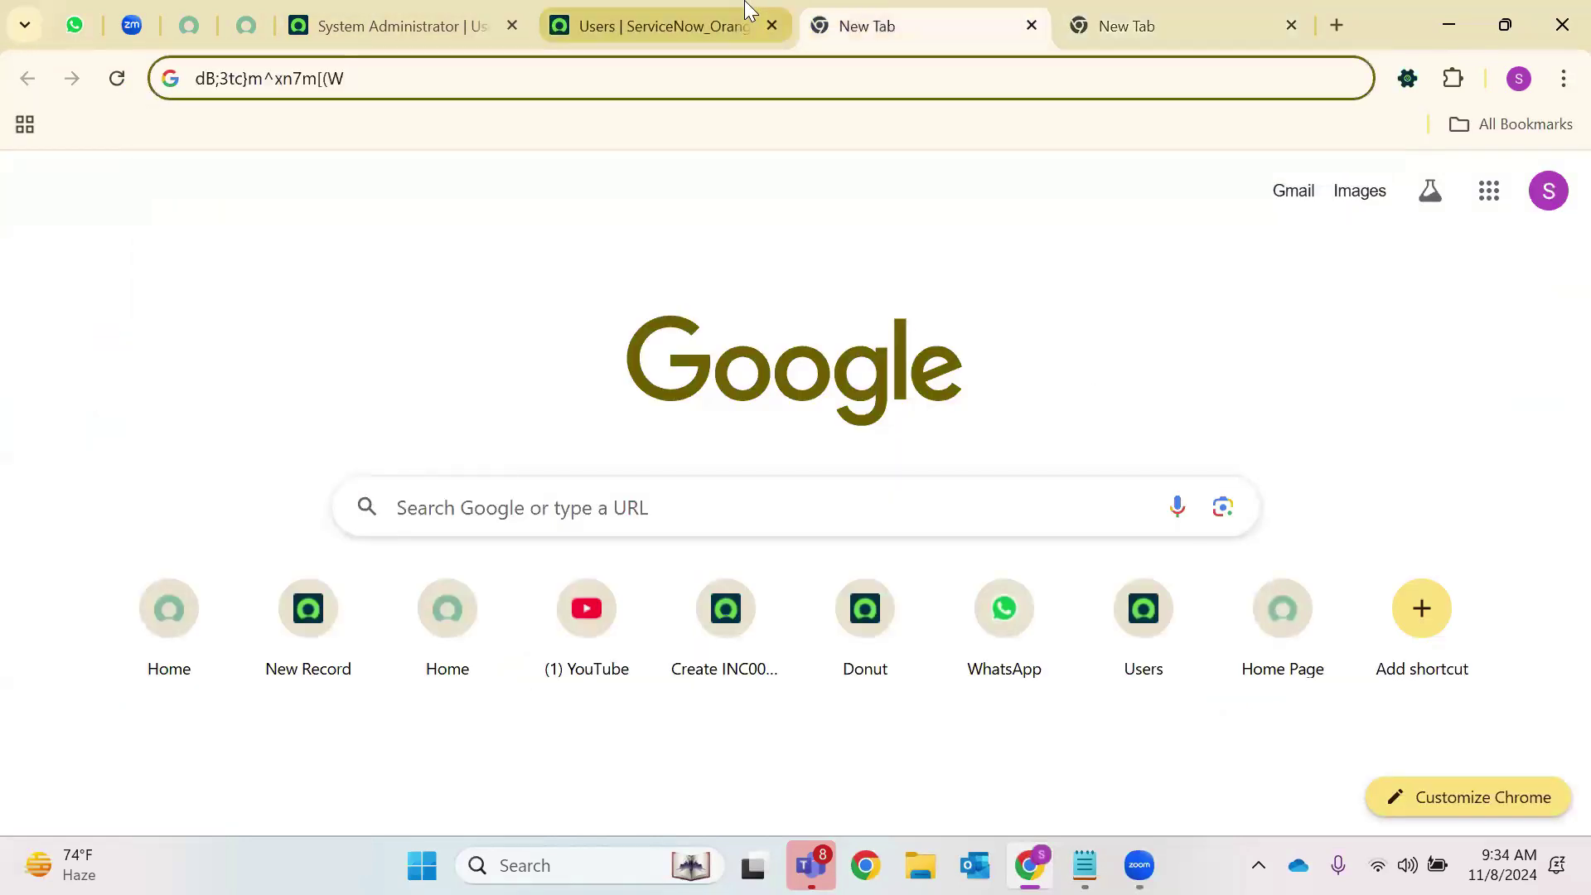
click(646, 26)
click(513, 32)
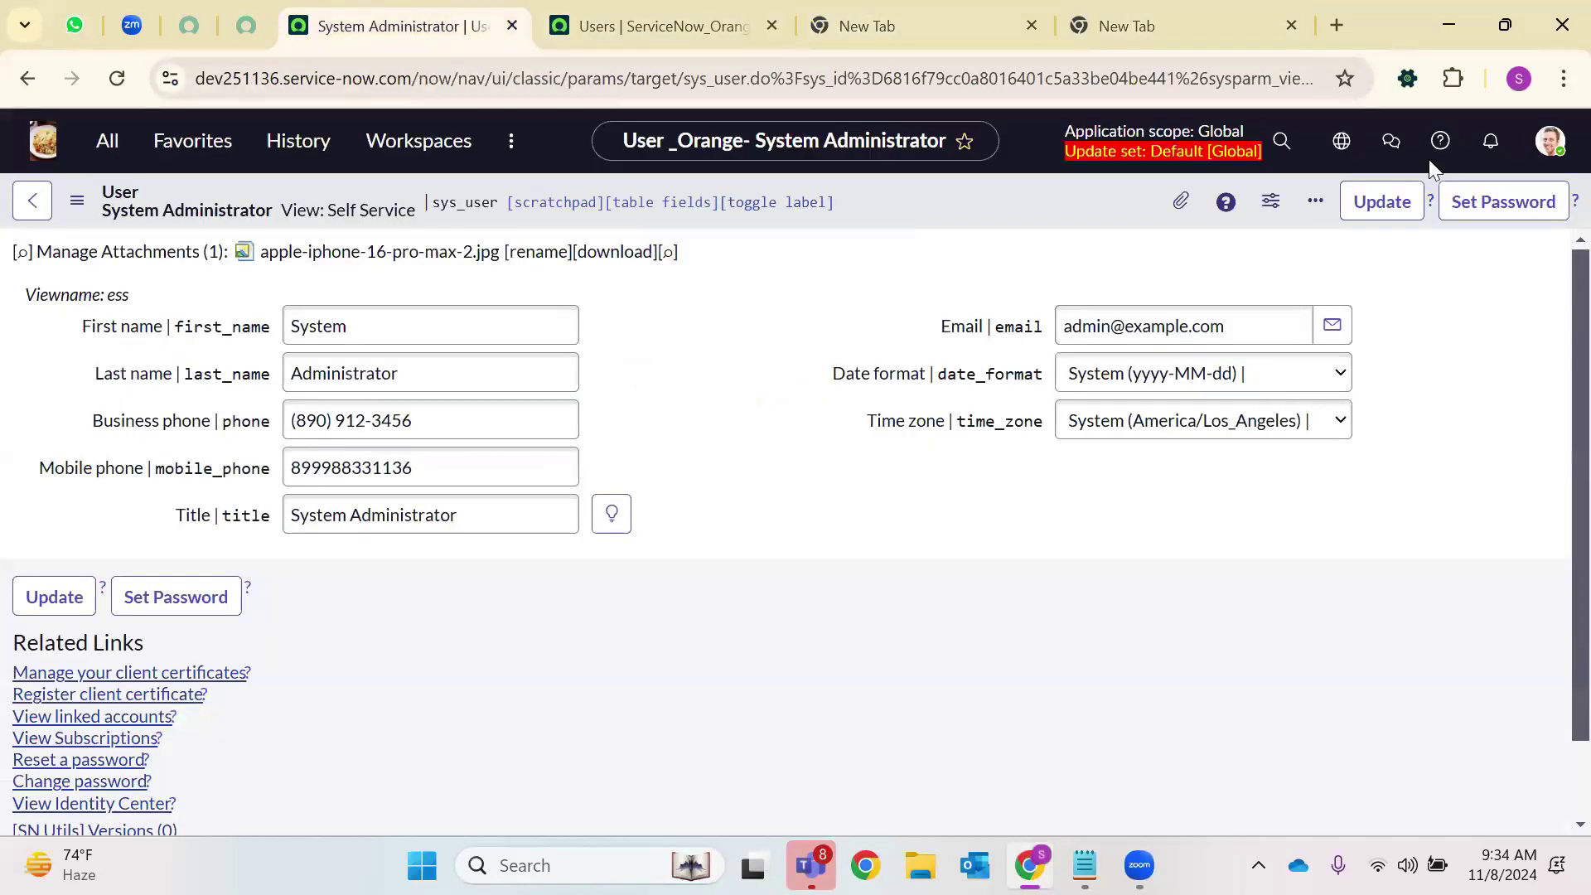
Step: Log out of the administrator account and paste the new user's ID as the user name
click(1549, 141)
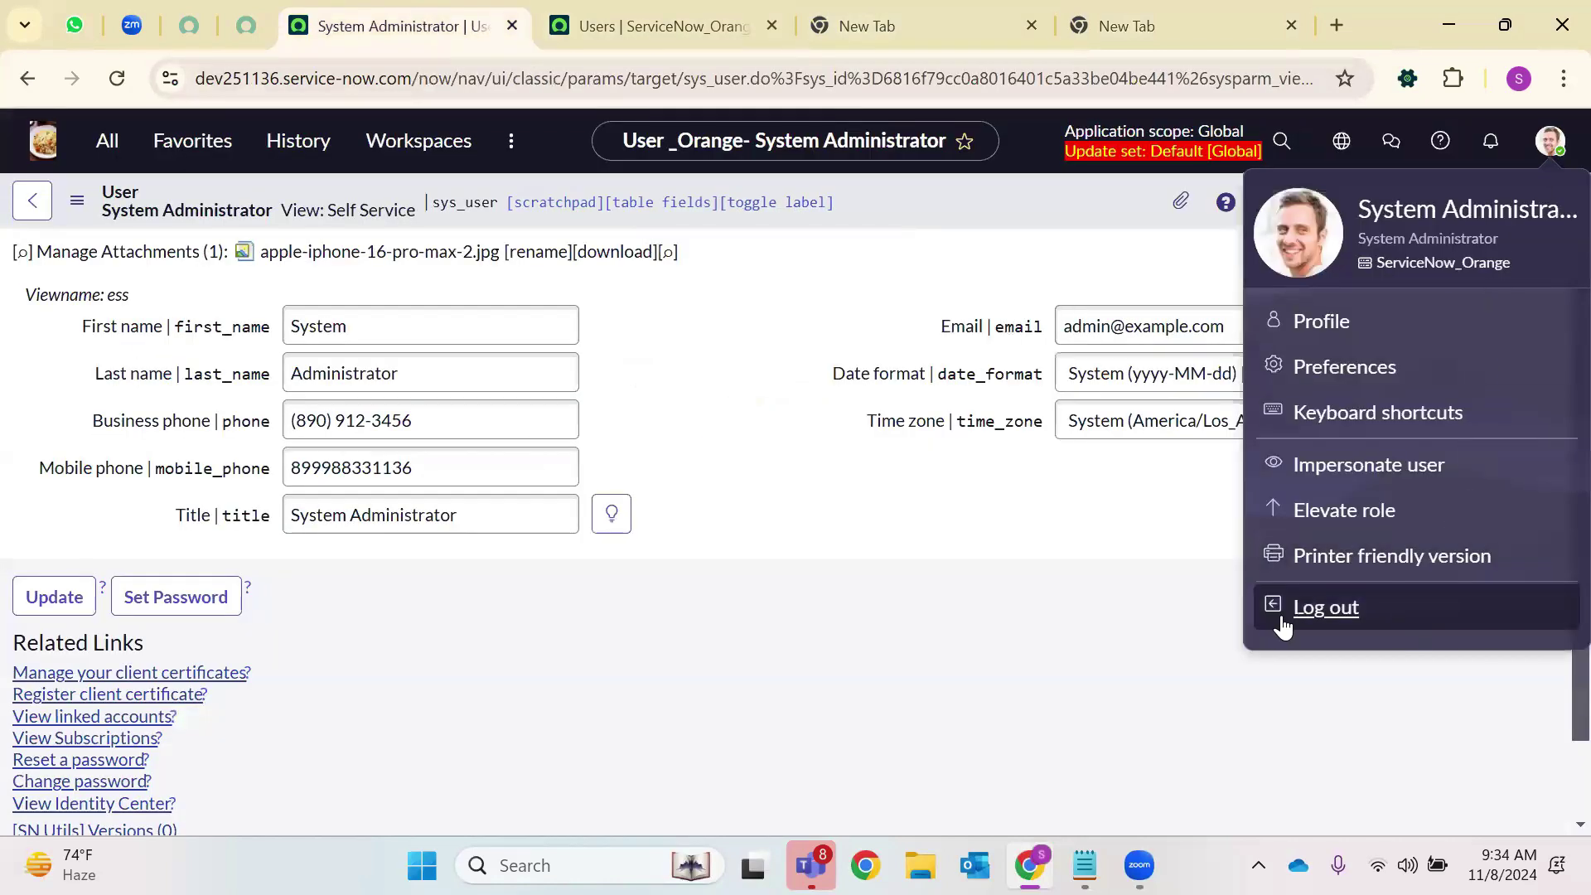
click(1324, 608)
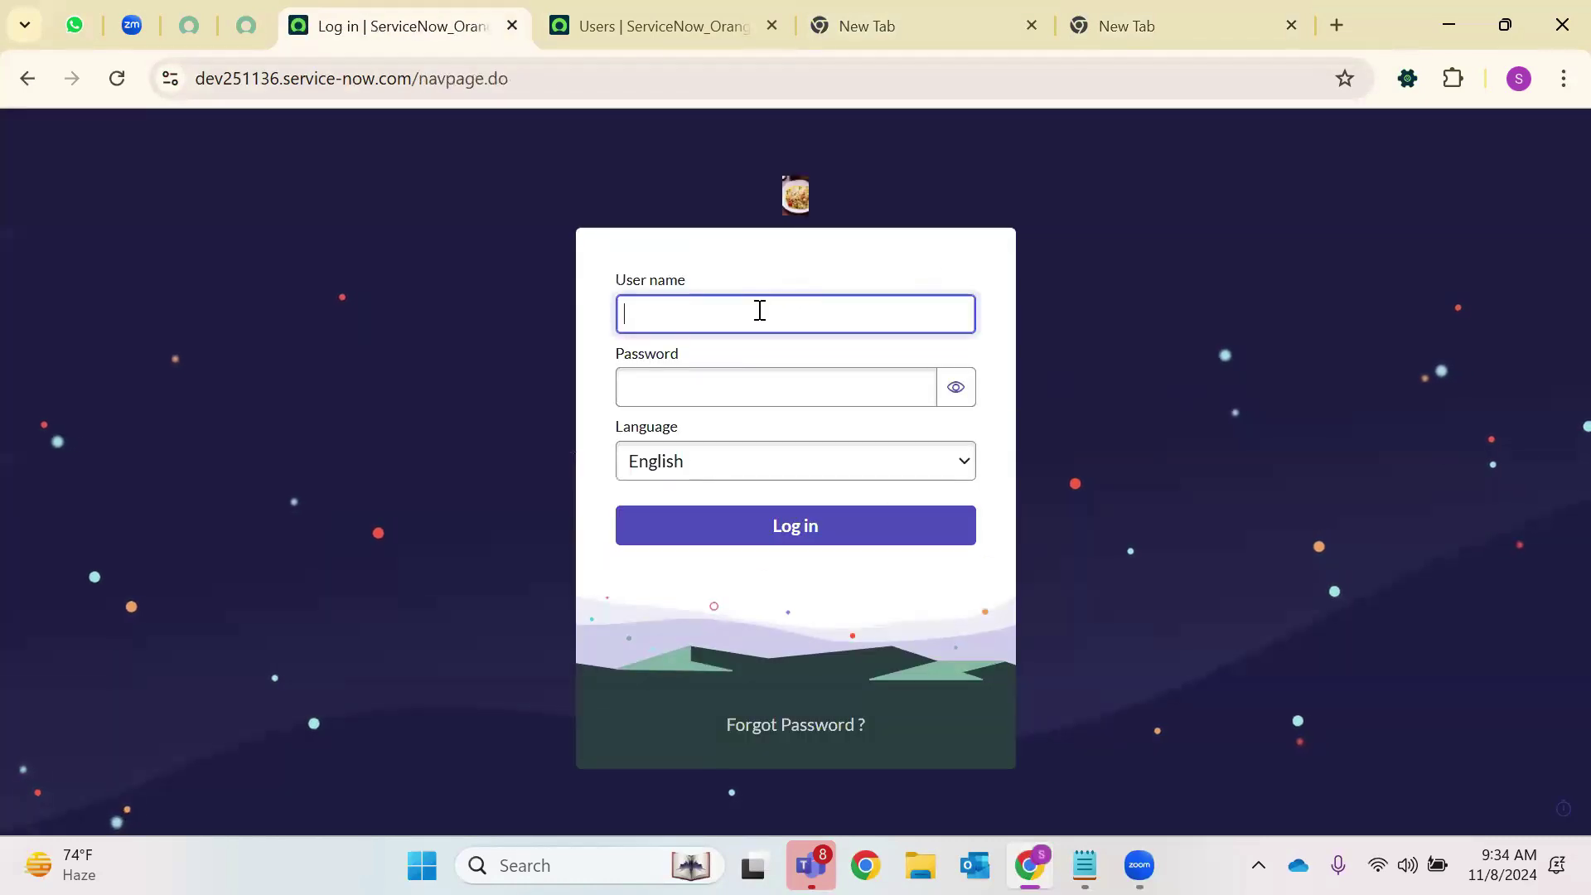
right_click(755, 314)
click(859, 653)
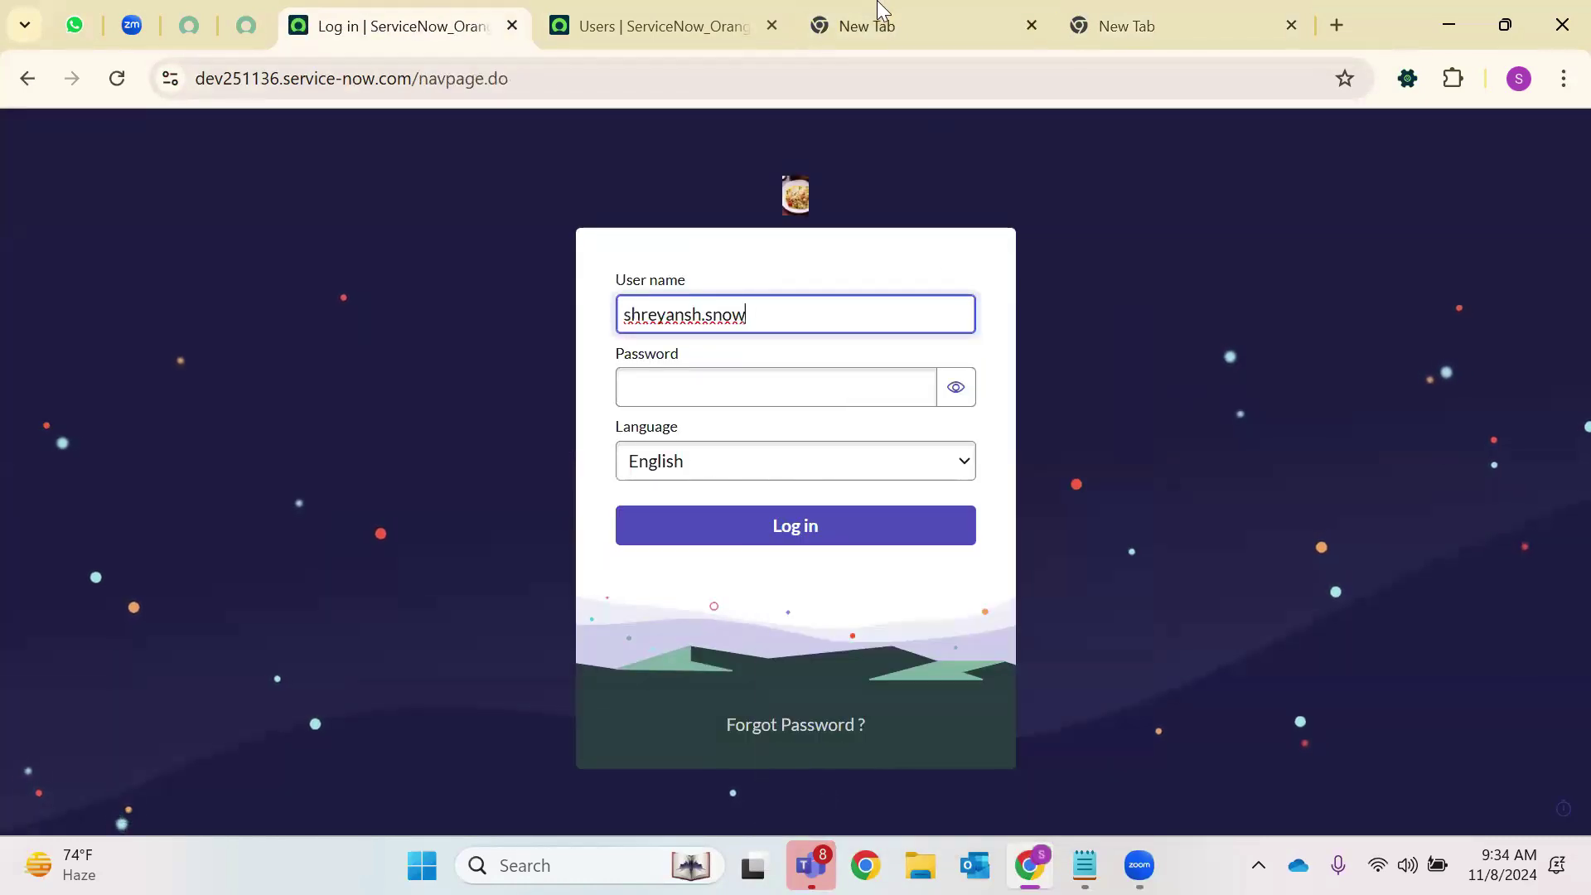
Step: Copy the saved password from the other tab and paste it into the login password field
click(866, 25)
click(281, 91)
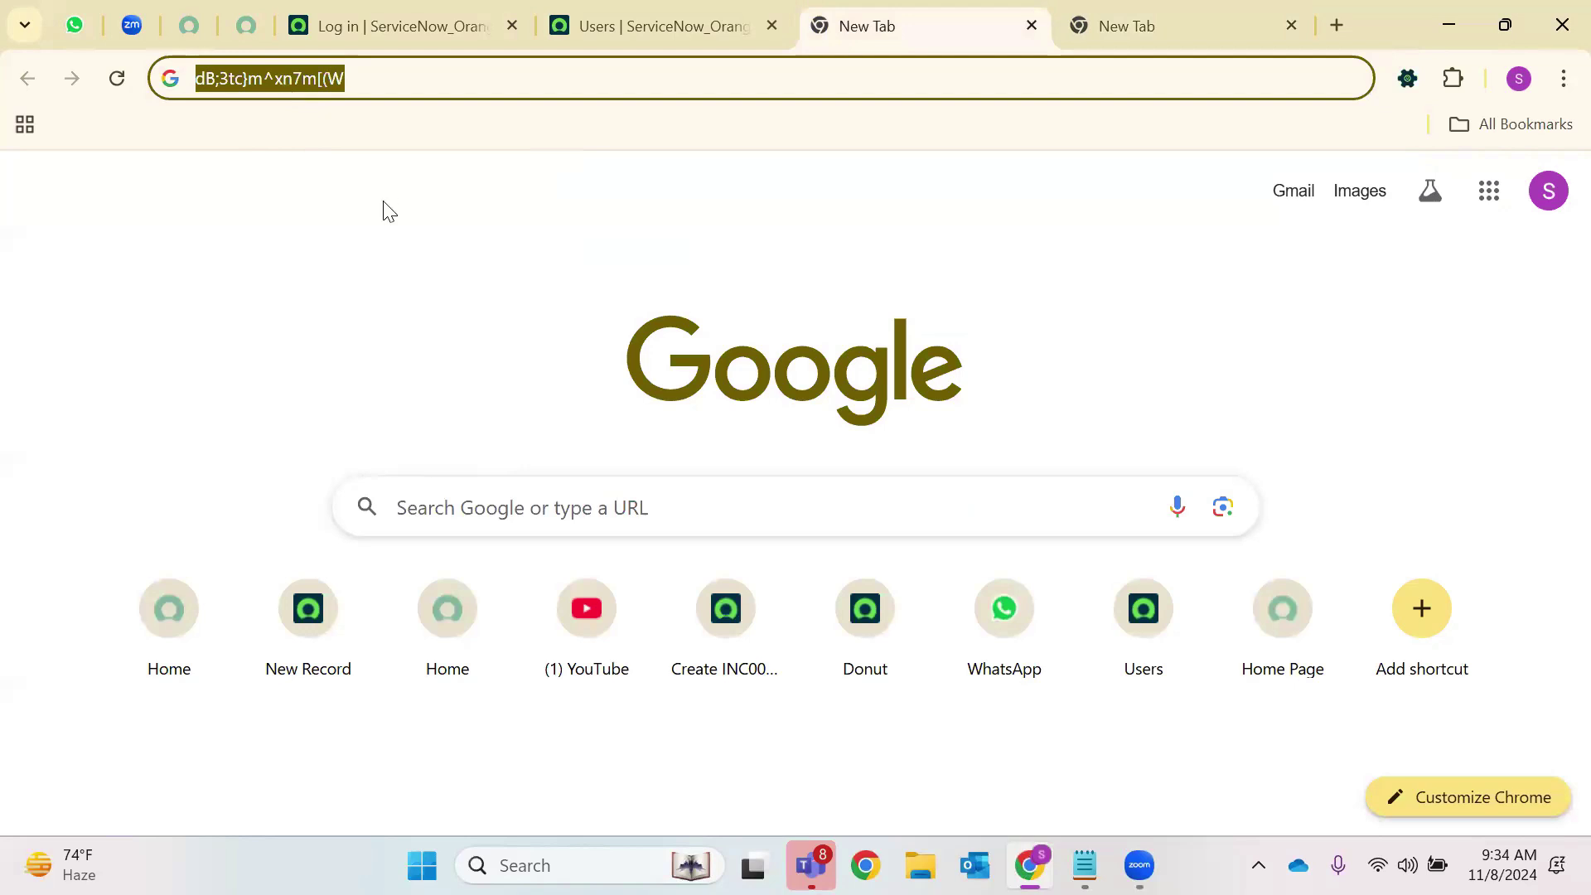
right_click(282, 85)
click(416, 10)
click(707, 379)
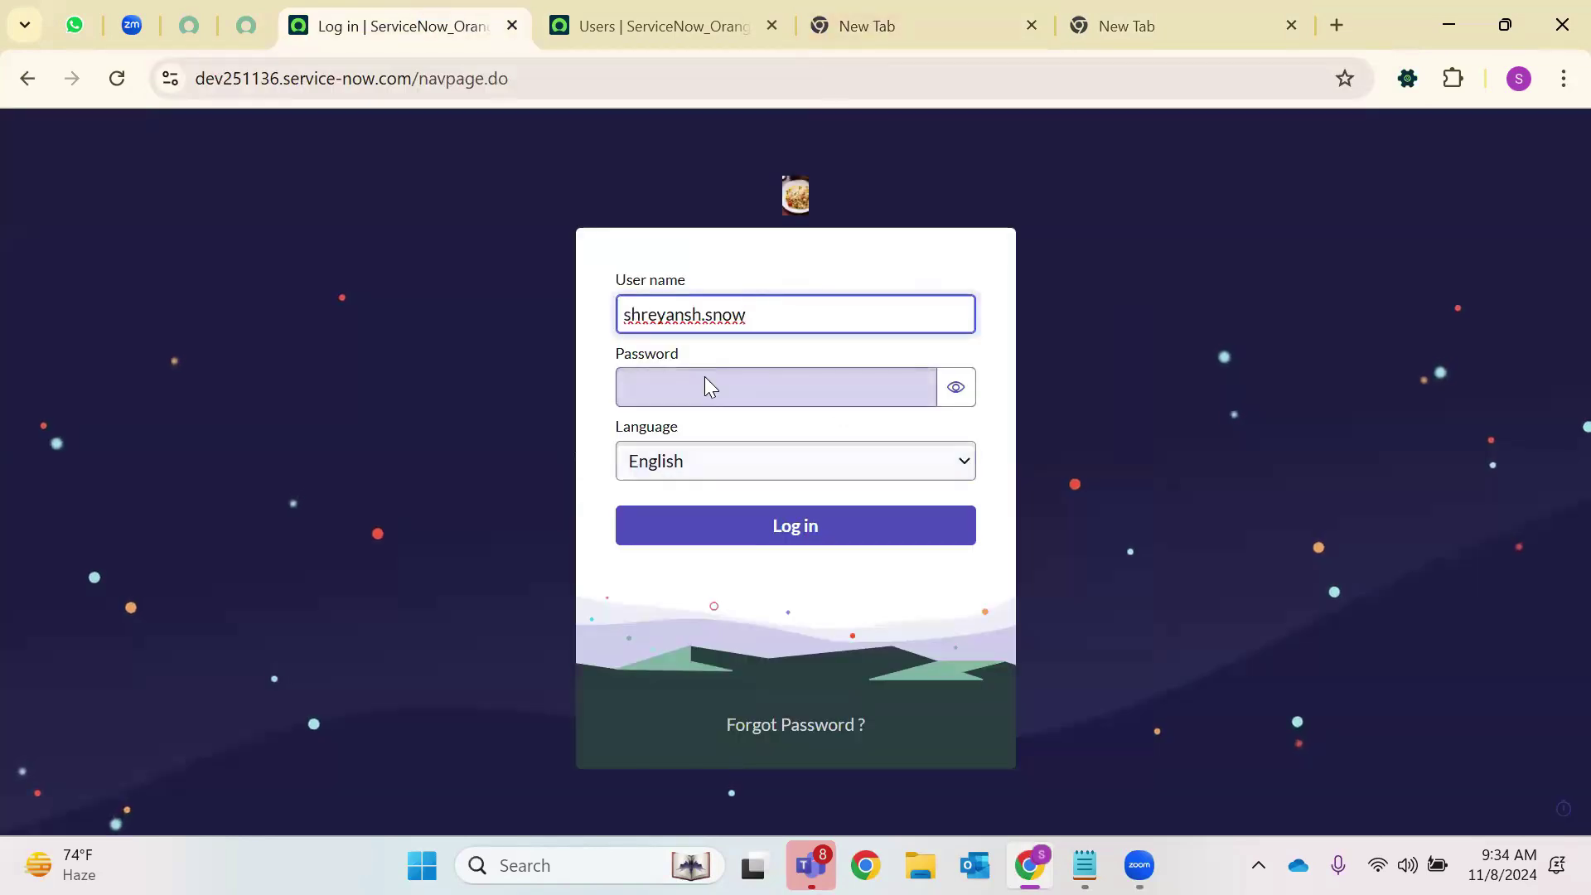
right_click(707, 387)
scroll(851, 743, up, 1)
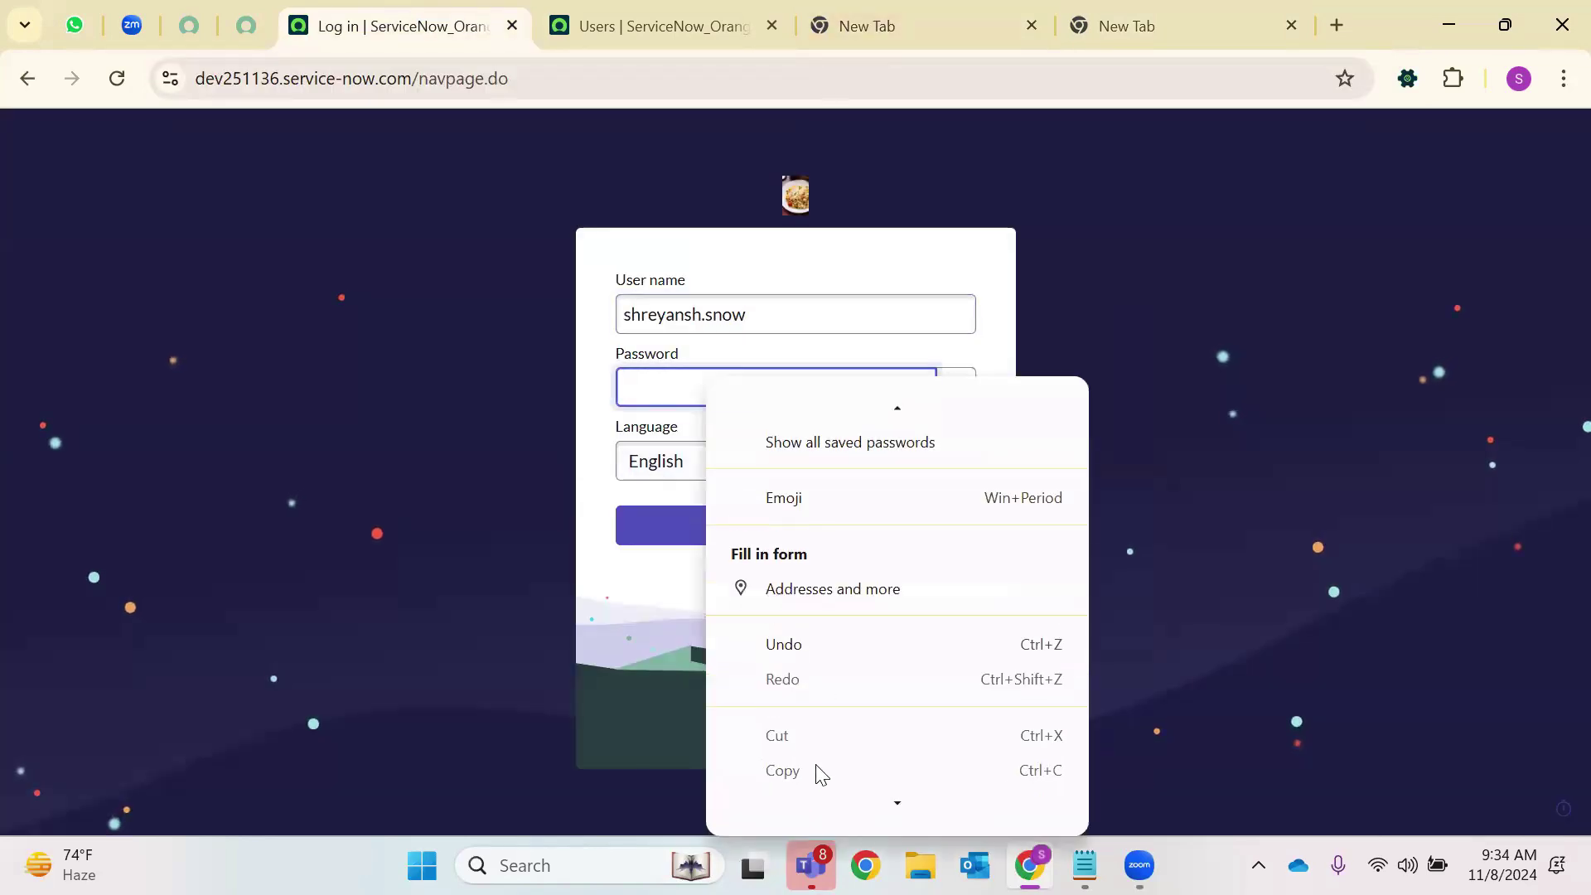
scroll(843, 714, down, 4)
click(812, 663)
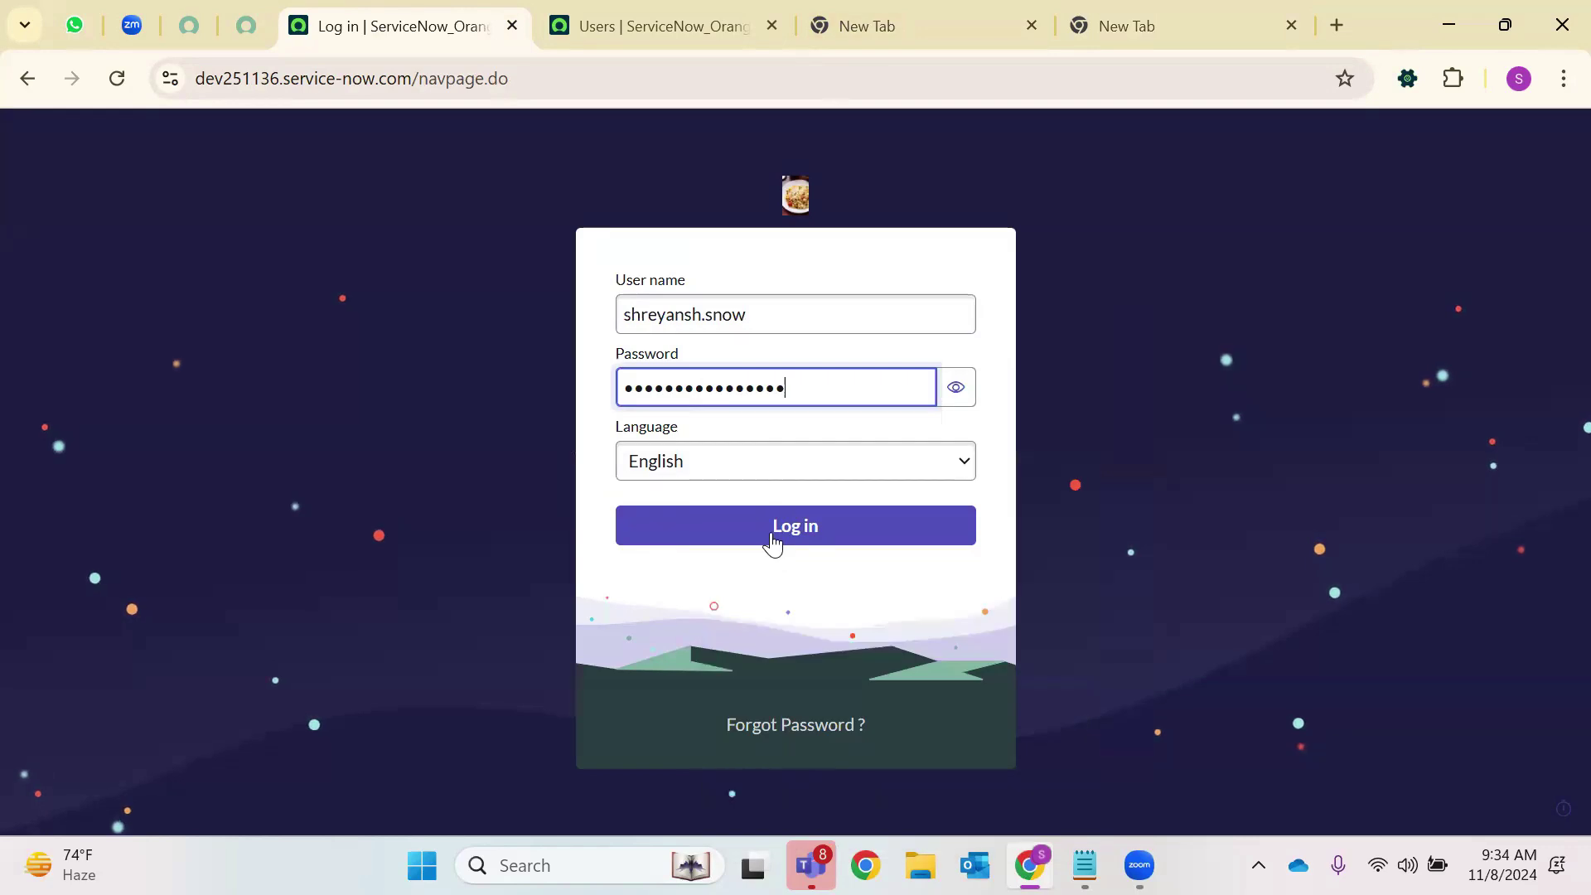
Step: Check the entered password, keep English as the language, and log in
click(957, 389)
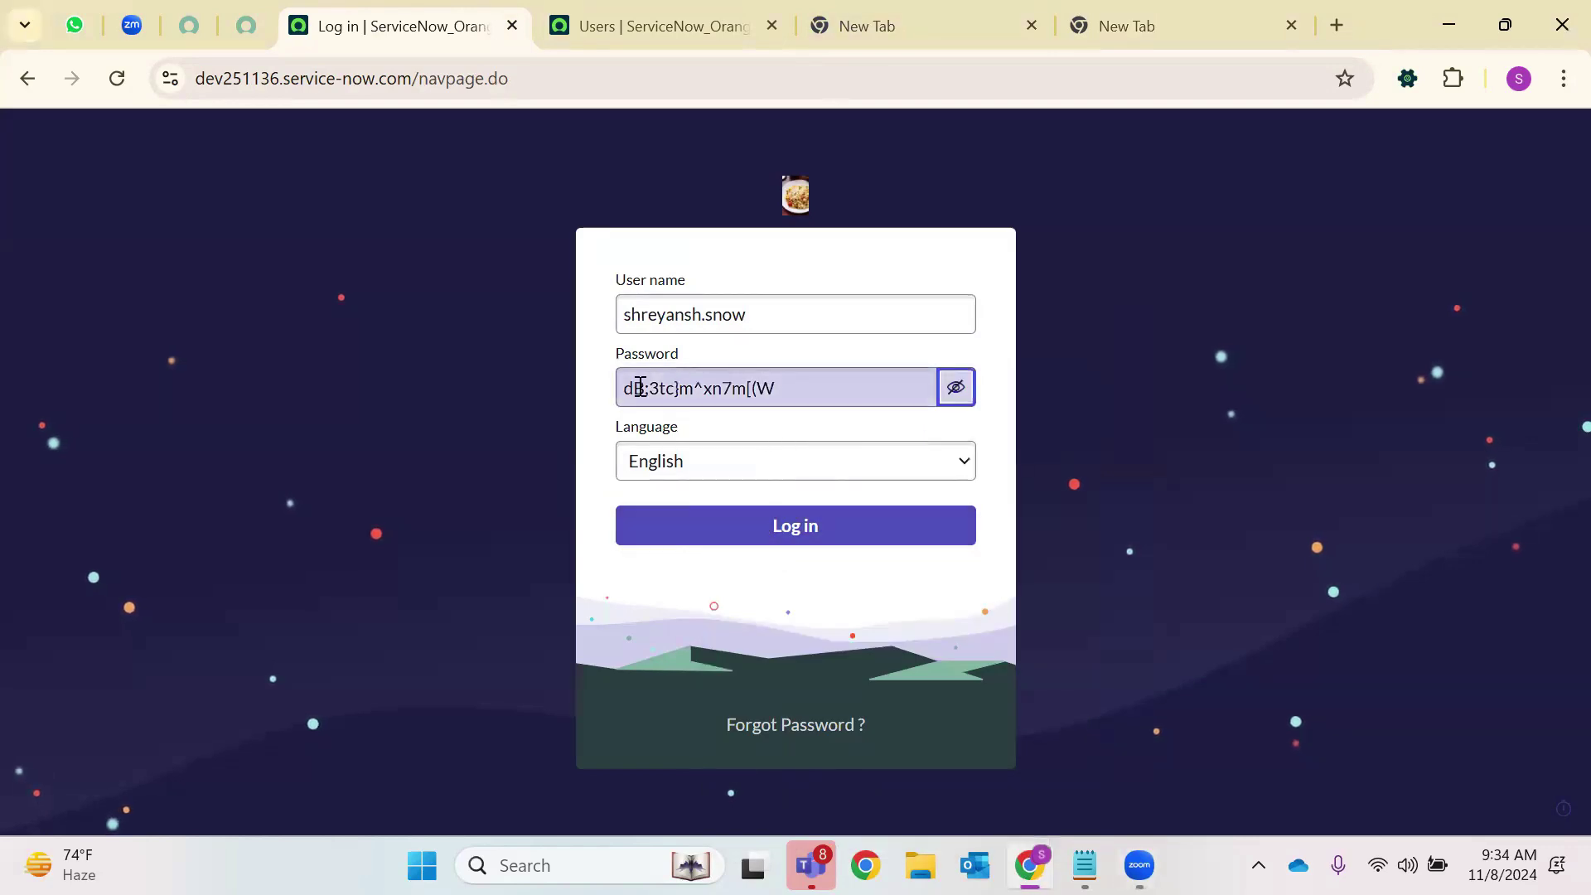
click(663, 476)
click(667, 468)
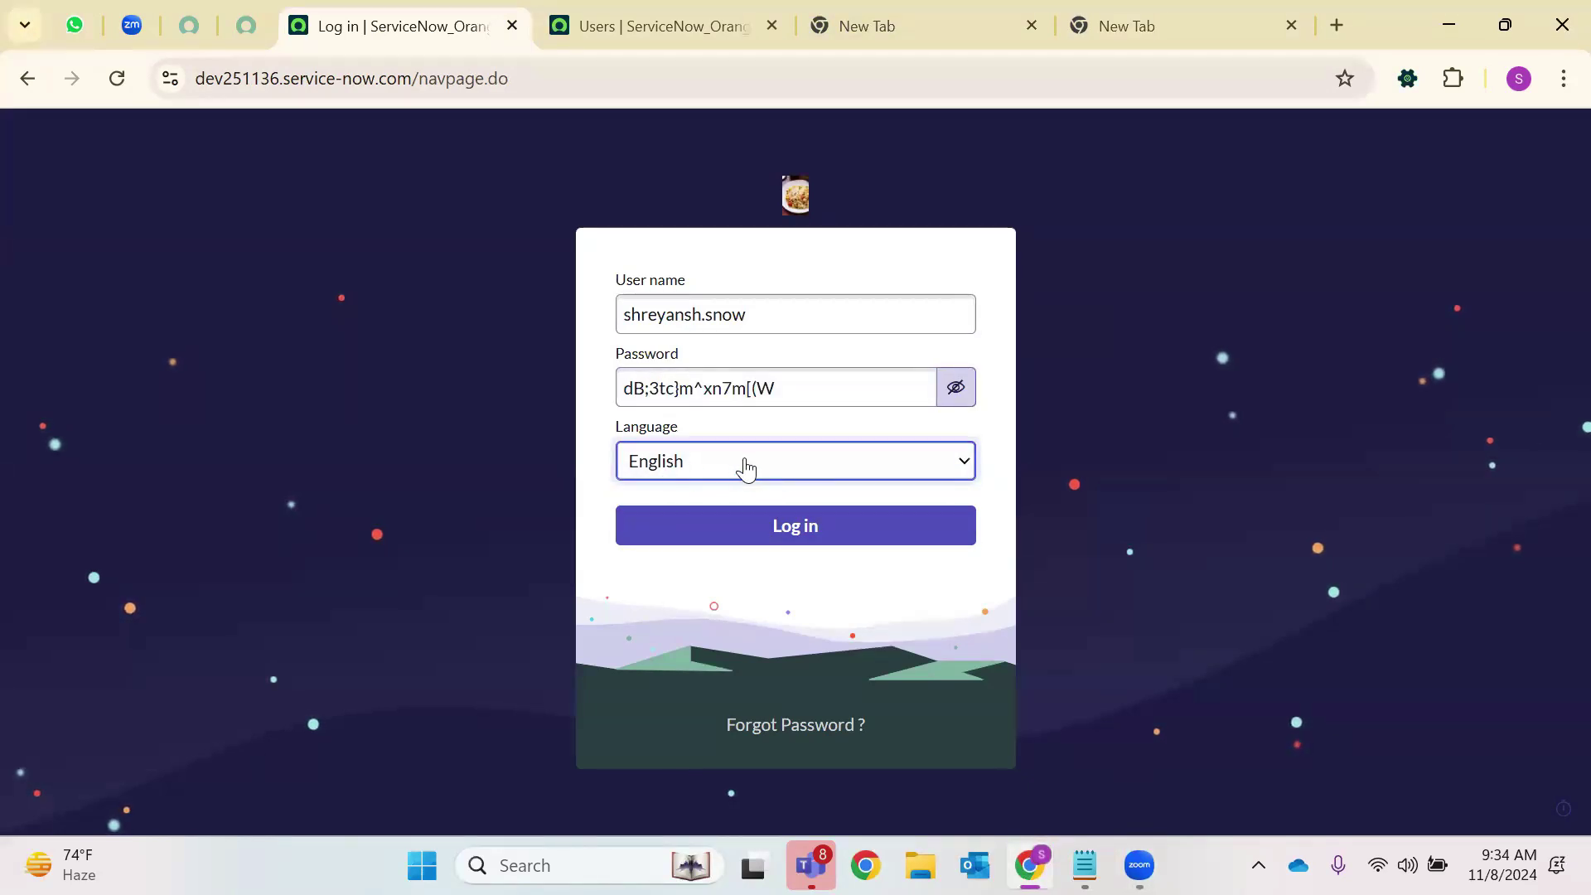
click(807, 527)
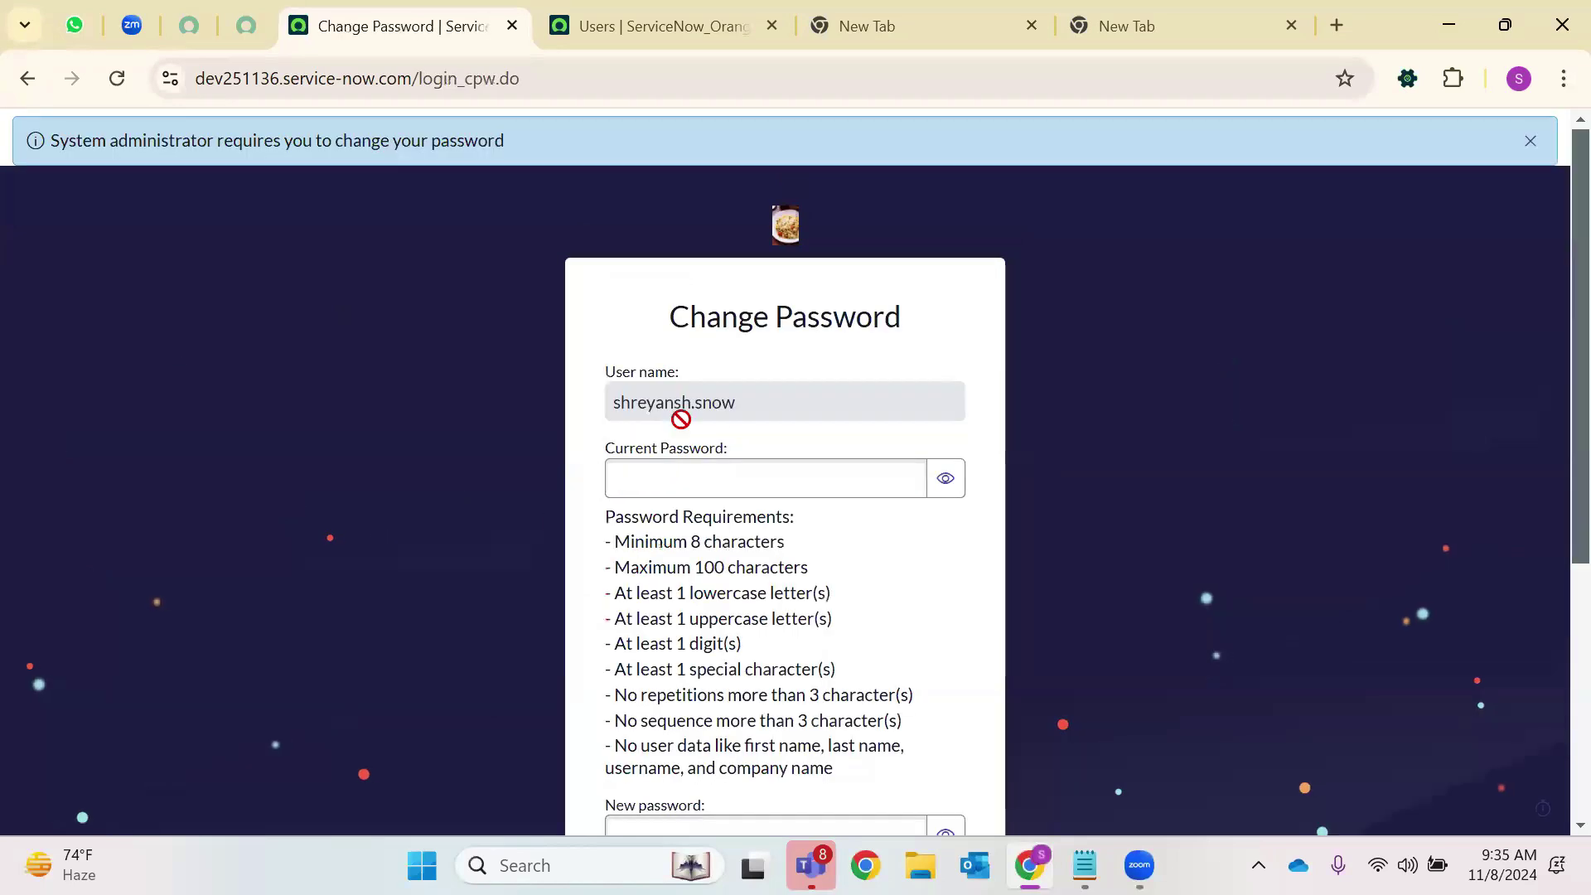
Step: Paste the temporary password into Current password and review the password requirements
scroll(675, 416, down, 1)
click(675, 359)
right_click(675, 359)
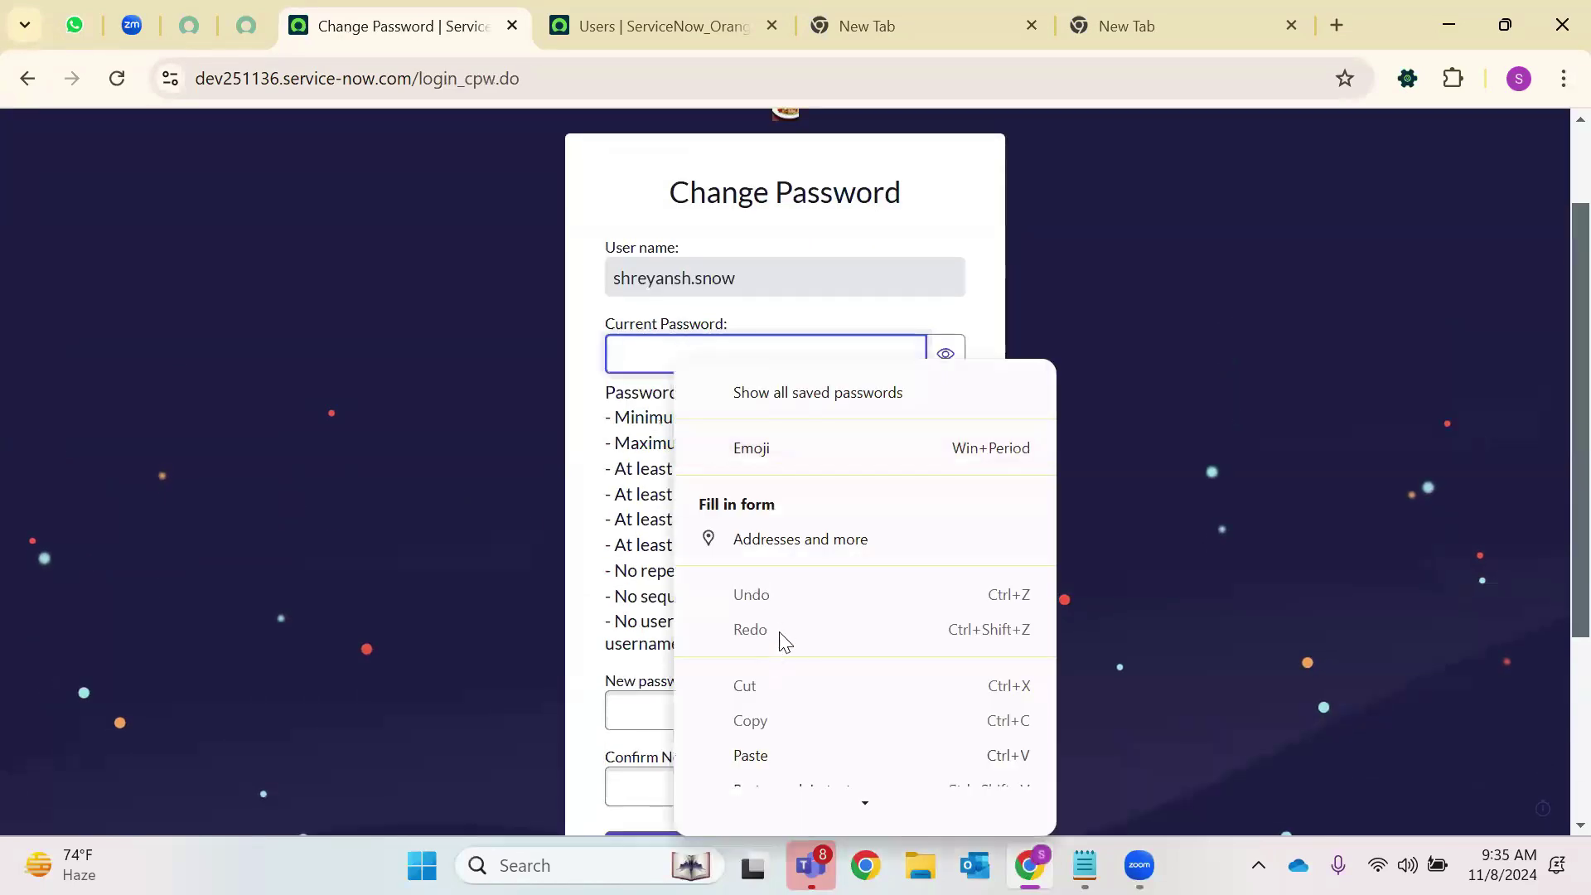
scroll(777, 636, down, 1)
click(756, 680)
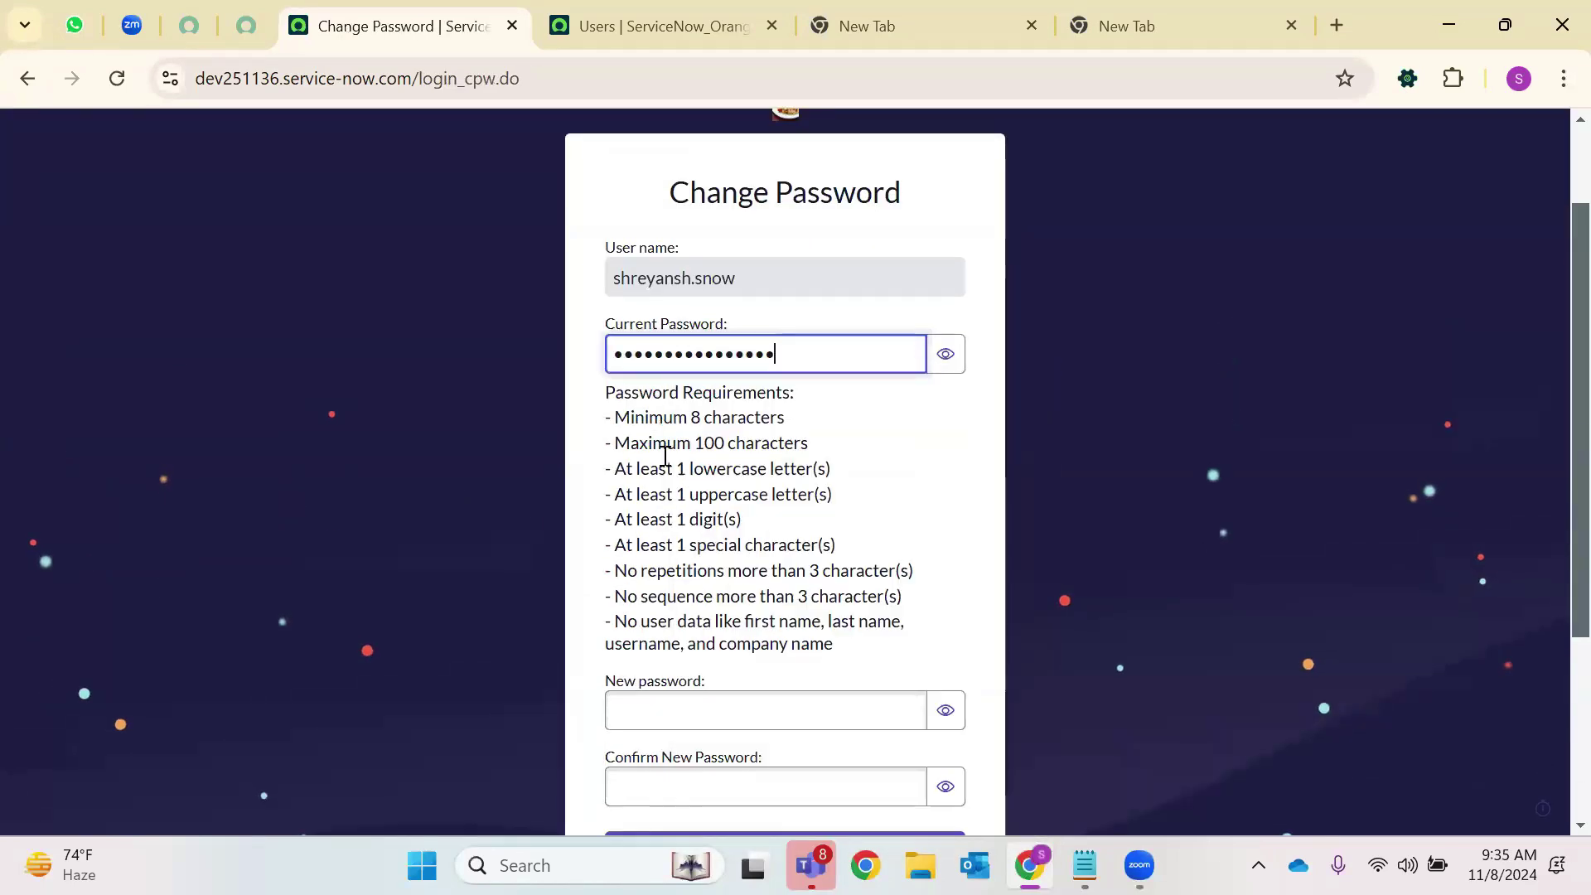
drag(605, 393, 880, 646)
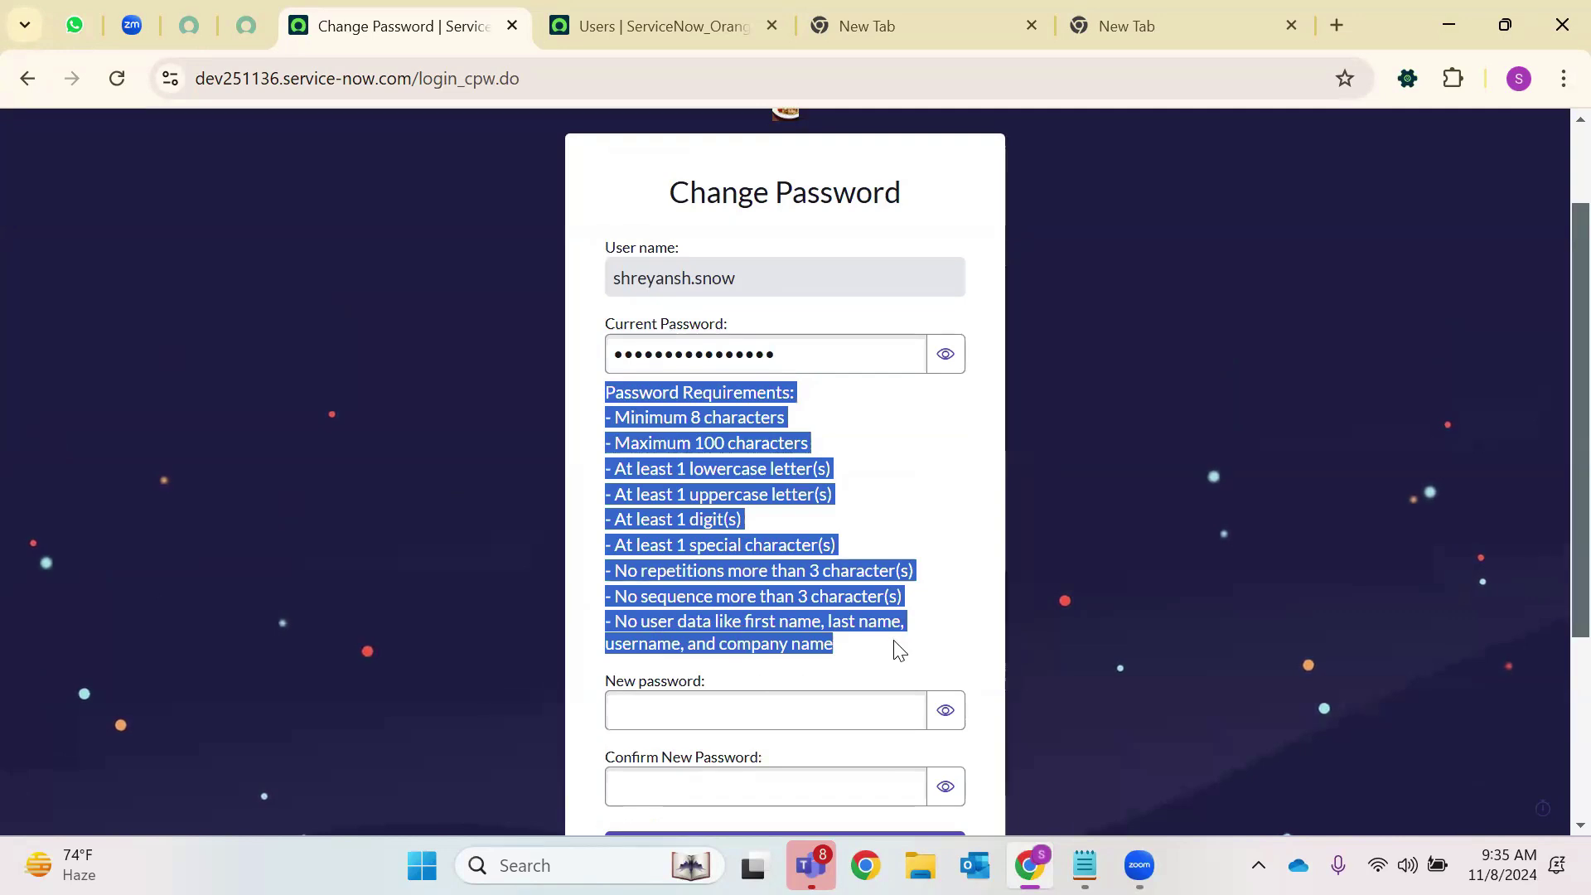
scroll(820, 639, down, 3)
Step: Enter and confirm the new password, verify both entries, and submit the change
click(768, 422)
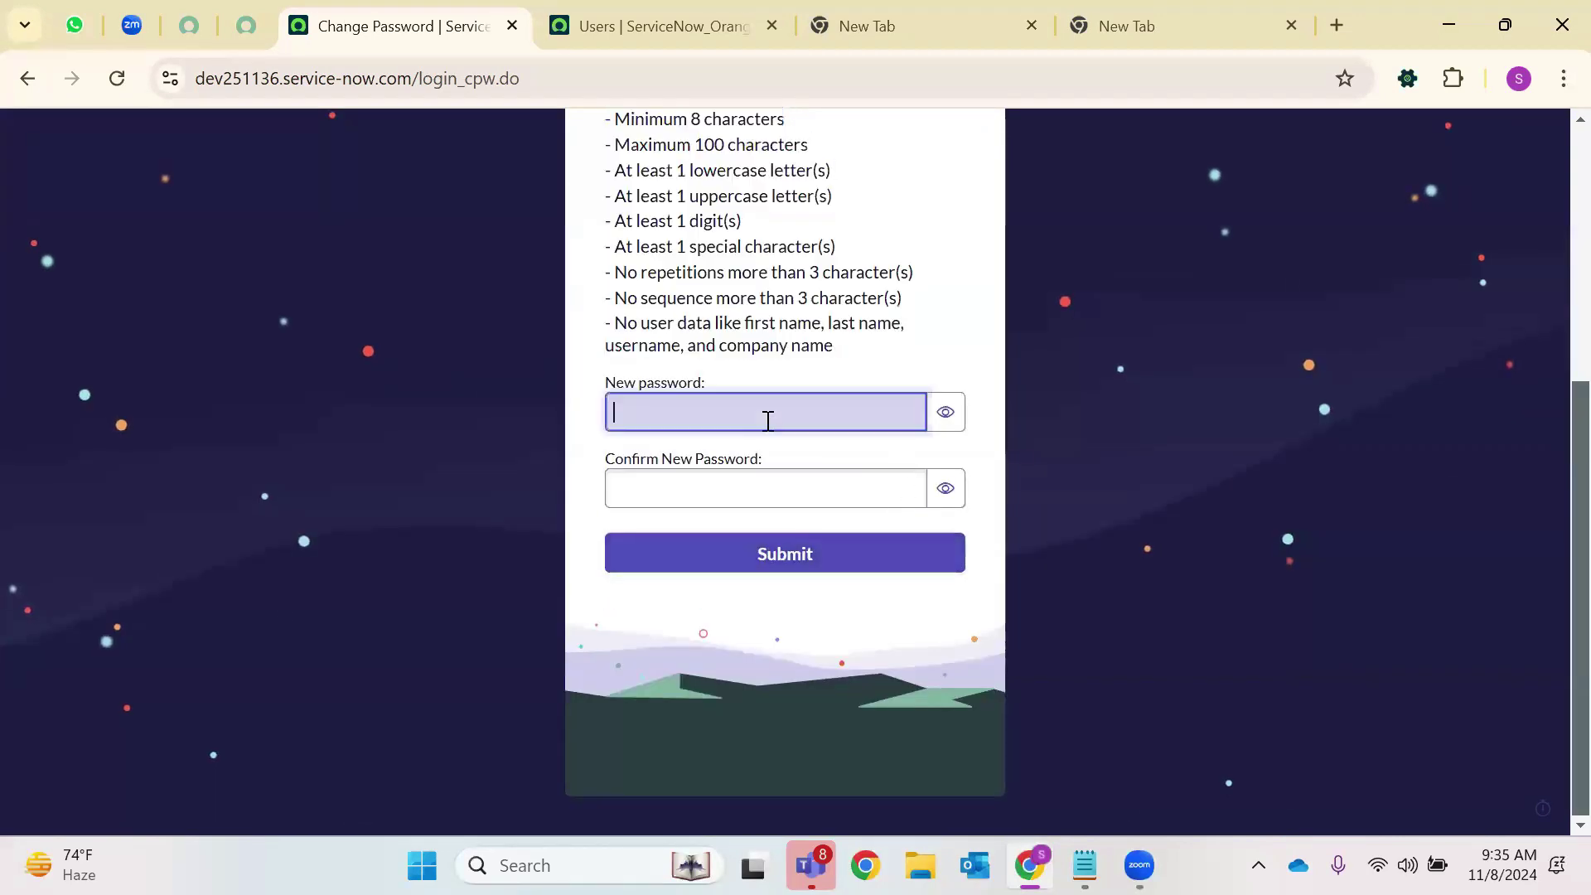
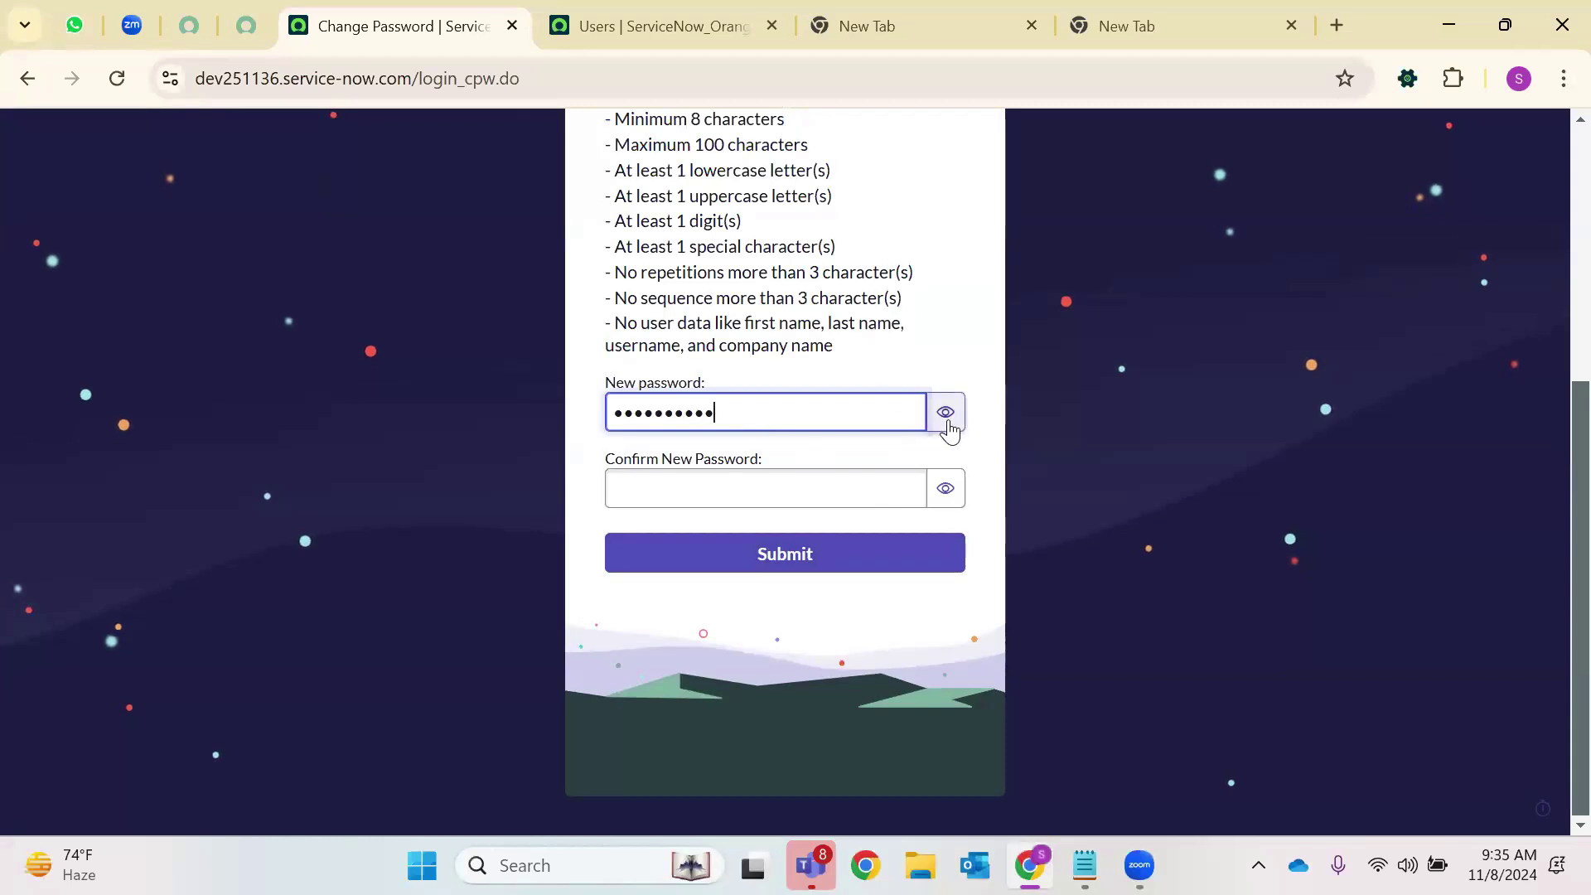
click(945, 412)
double_click(704, 412)
triple_click(706, 413)
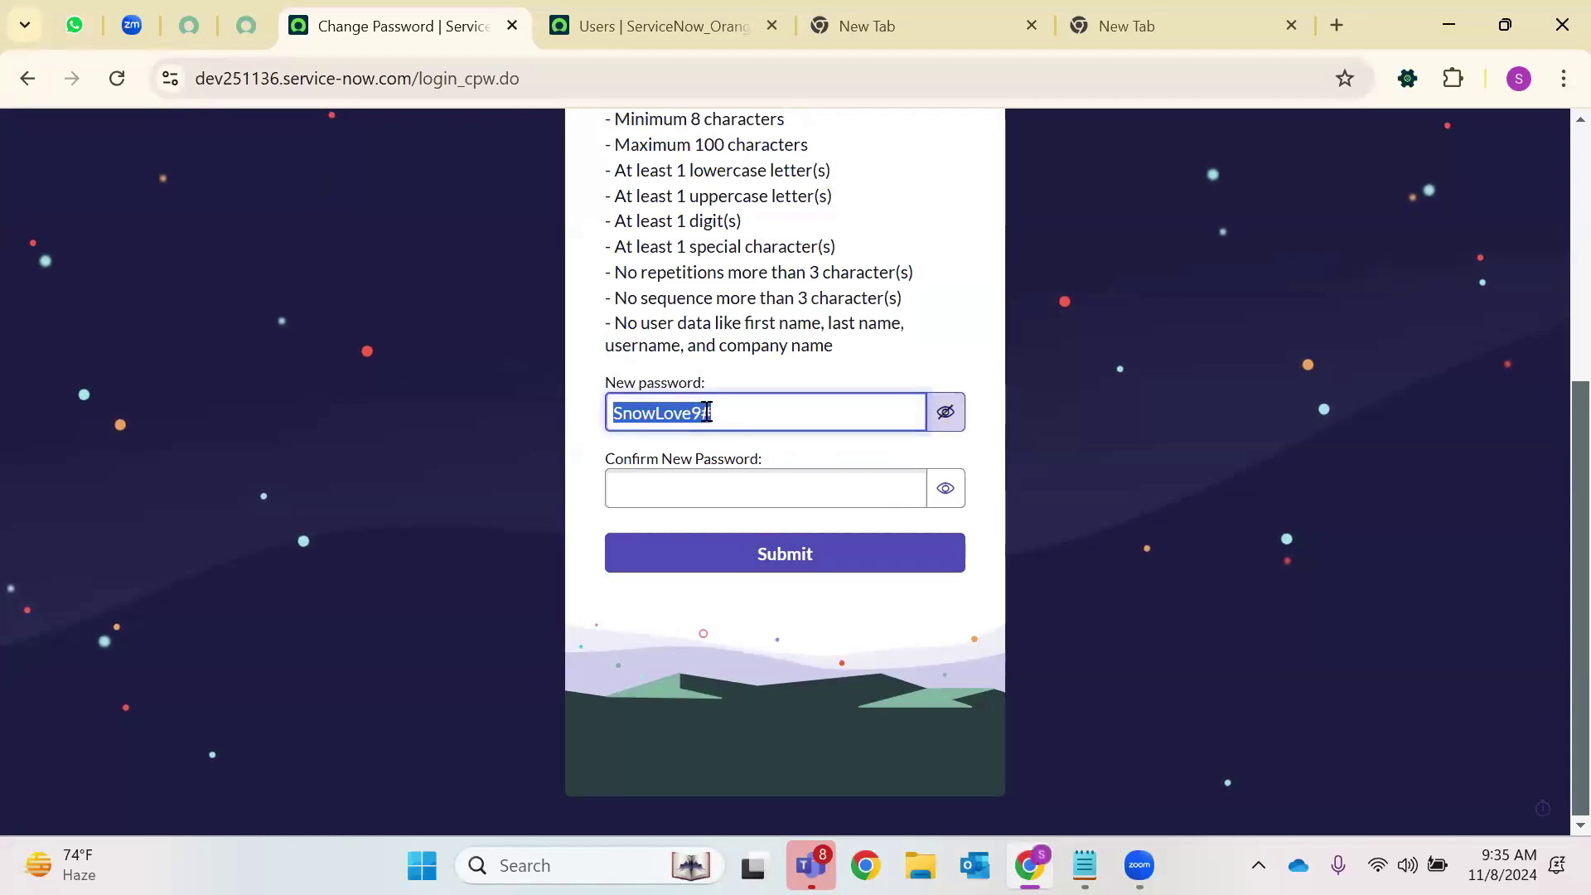
click(651, 479)
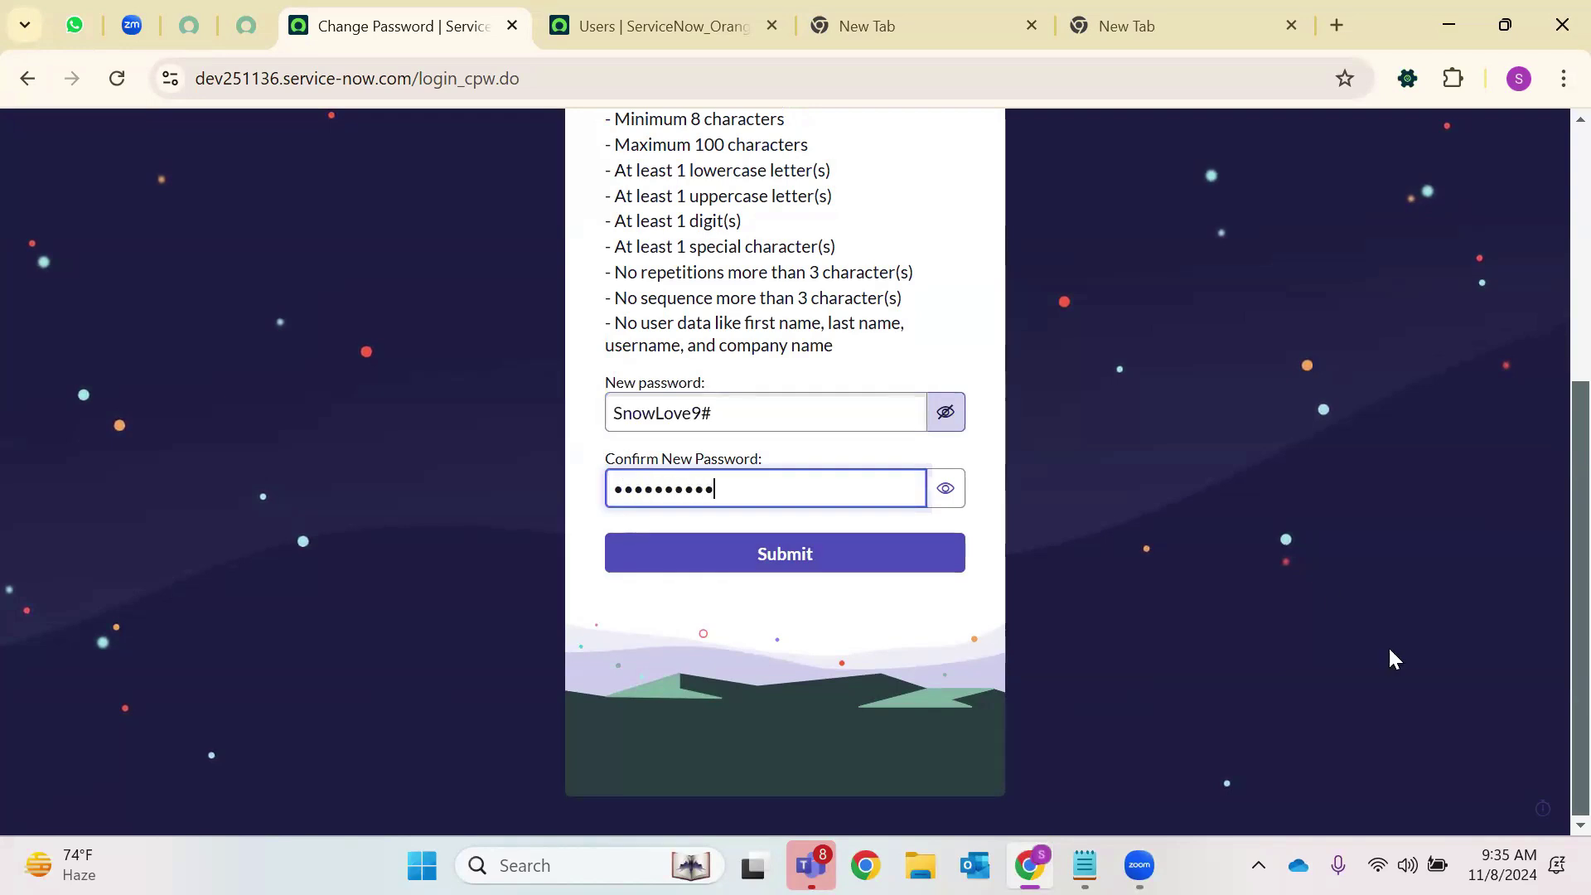
click(945, 488)
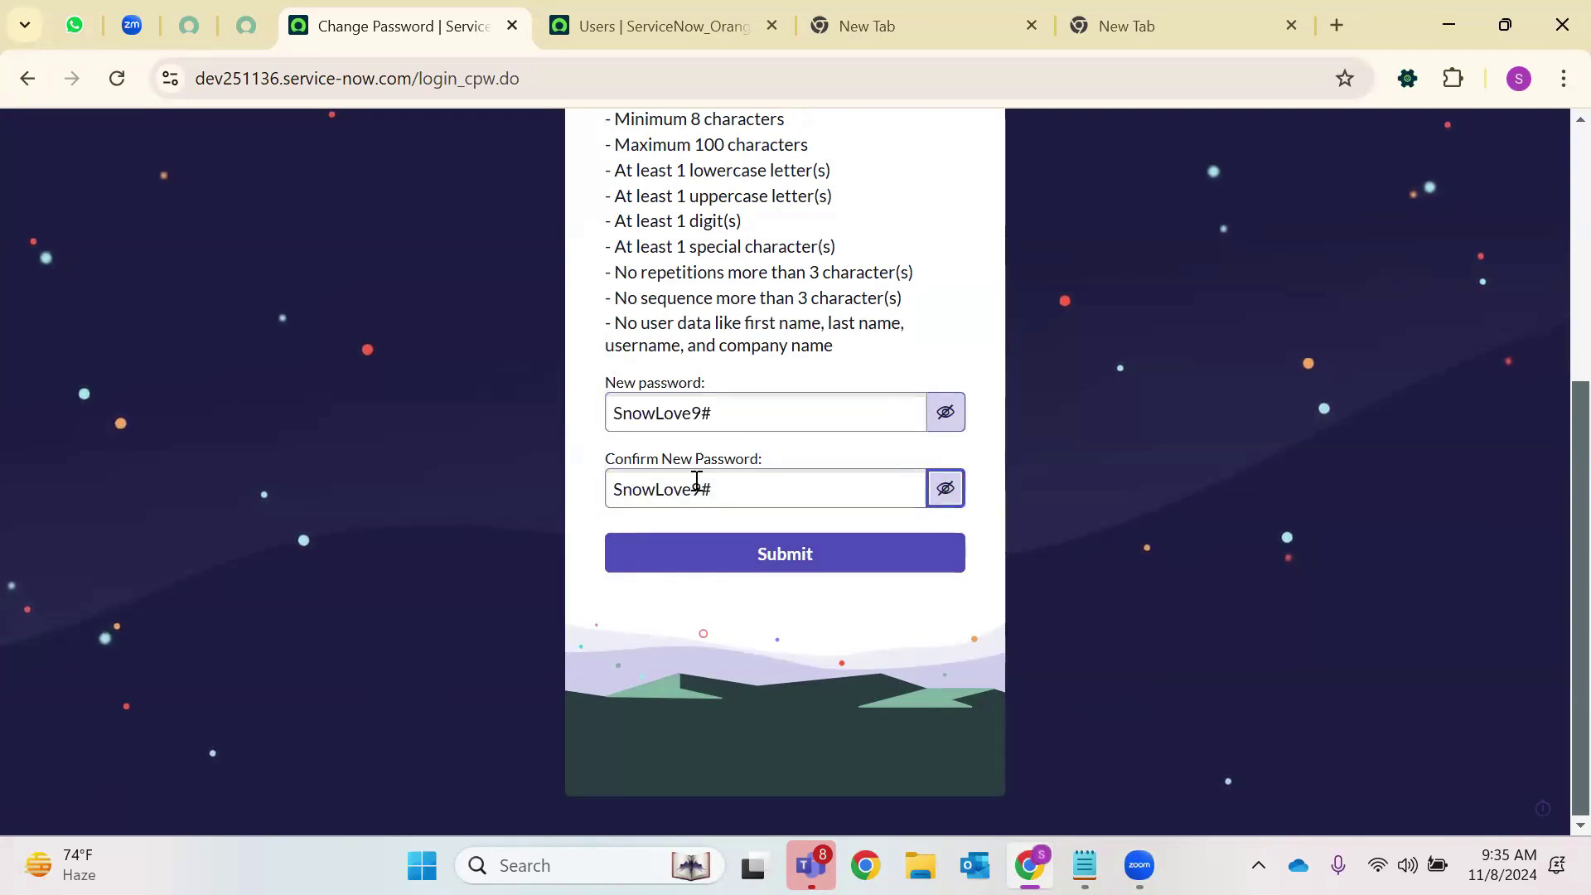
click(686, 552)
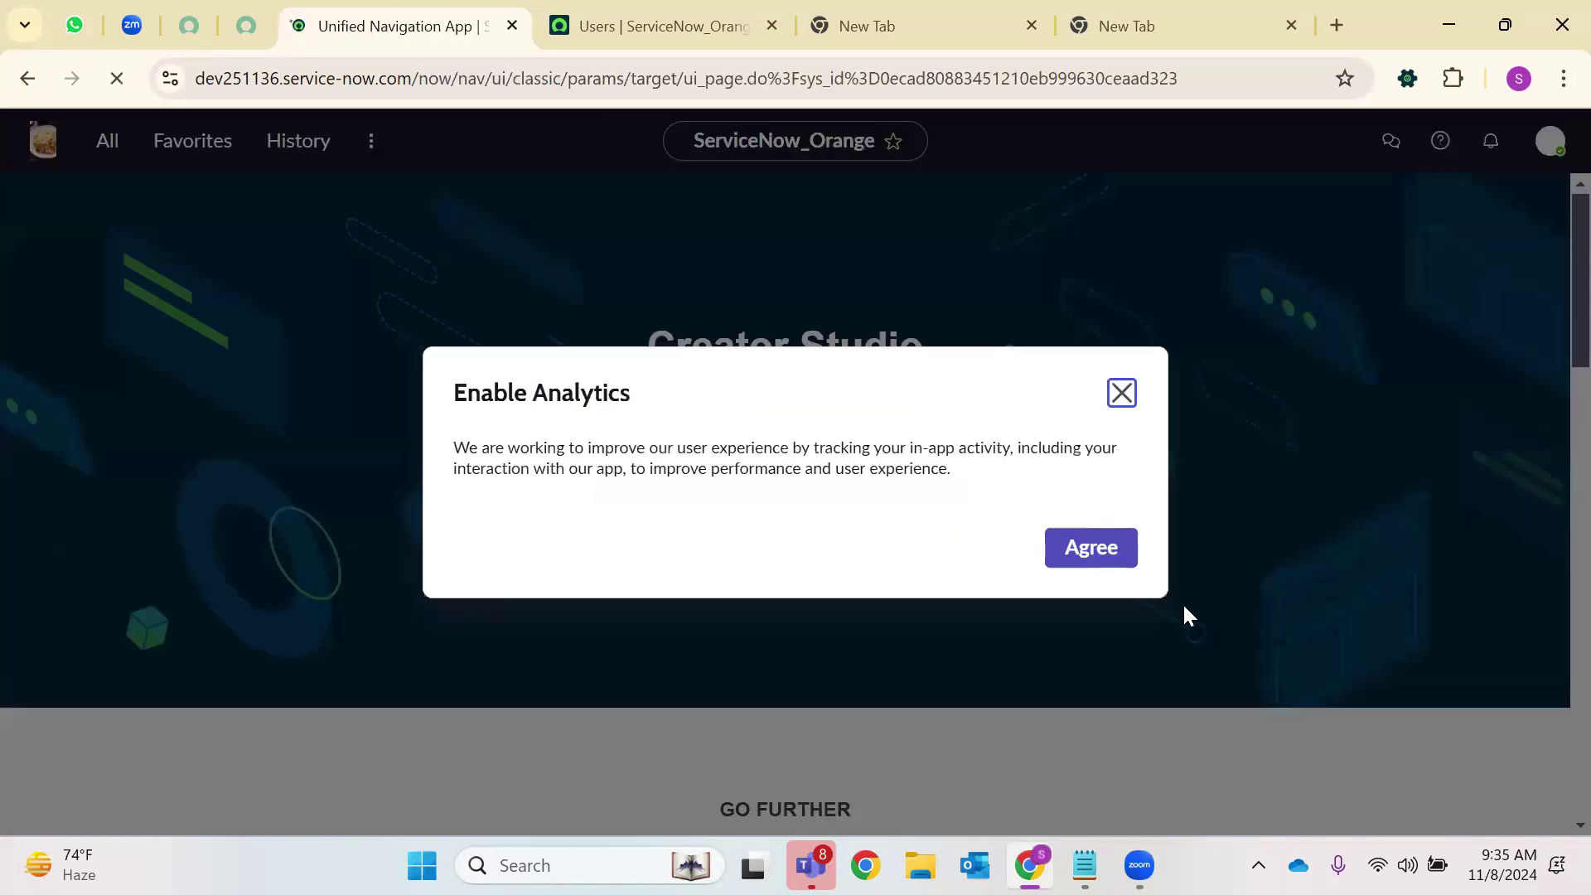
Step: Accept the analytics prompt, open your own user profile, and dismiss the welcome tour
click(1109, 550)
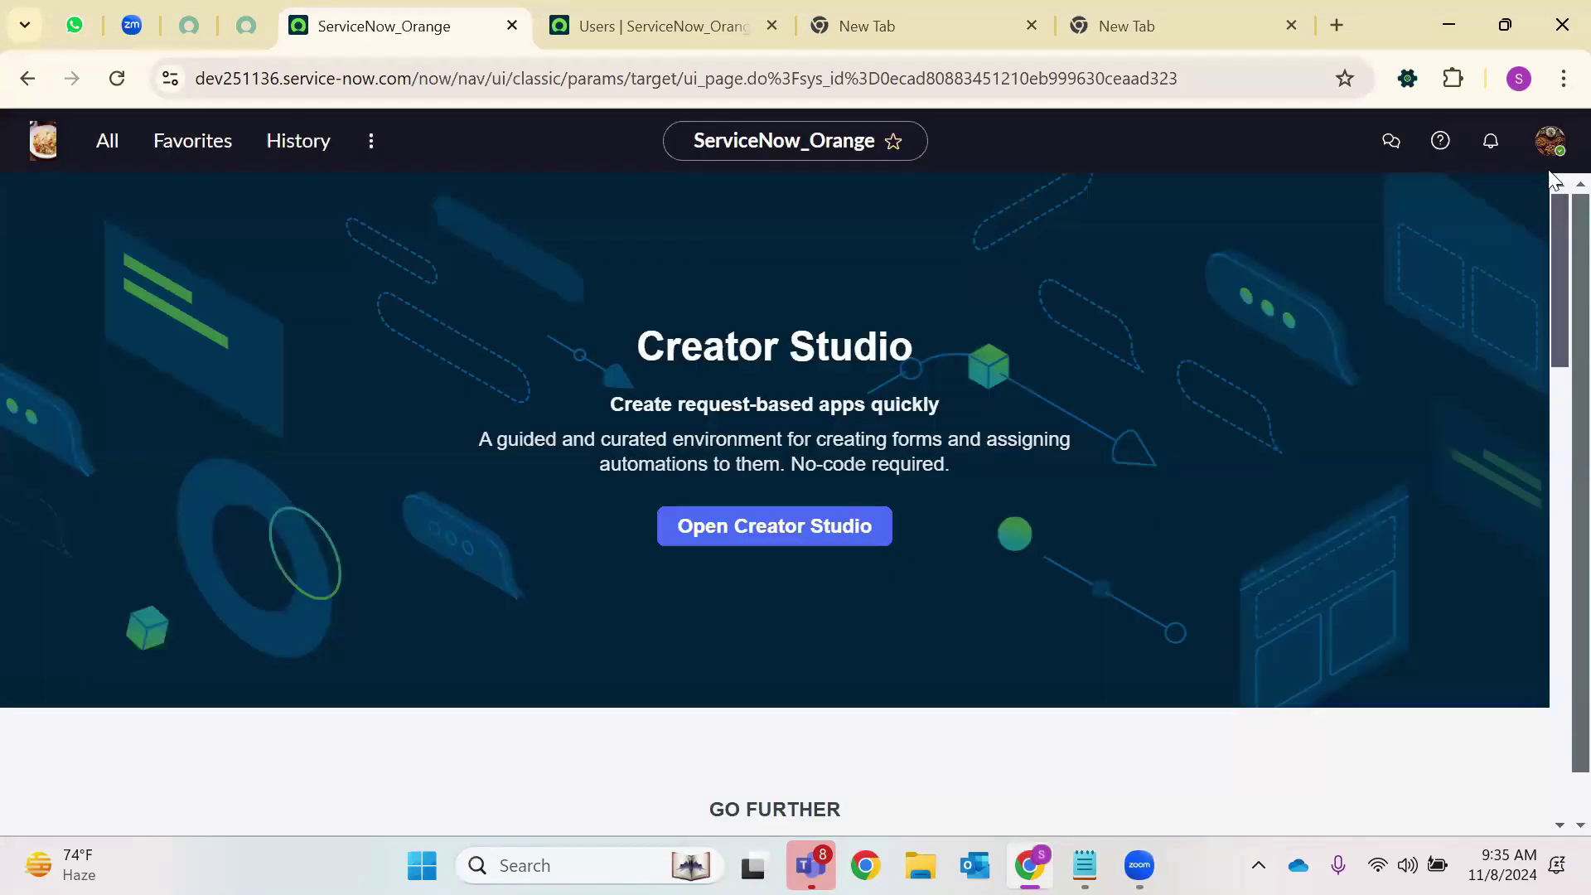
click(1554, 142)
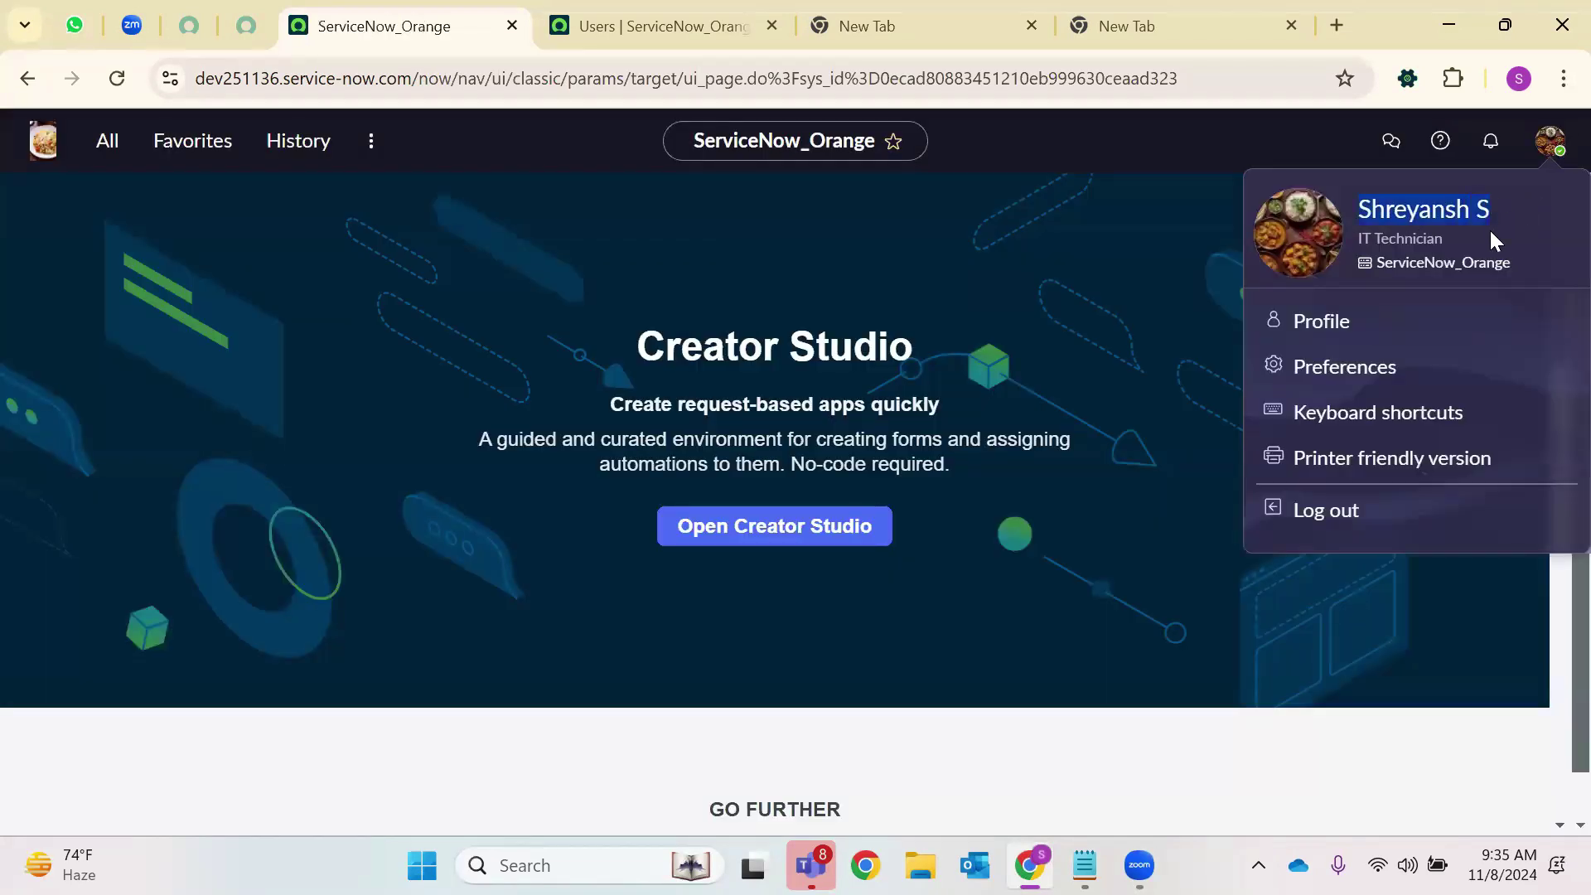
click(1323, 323)
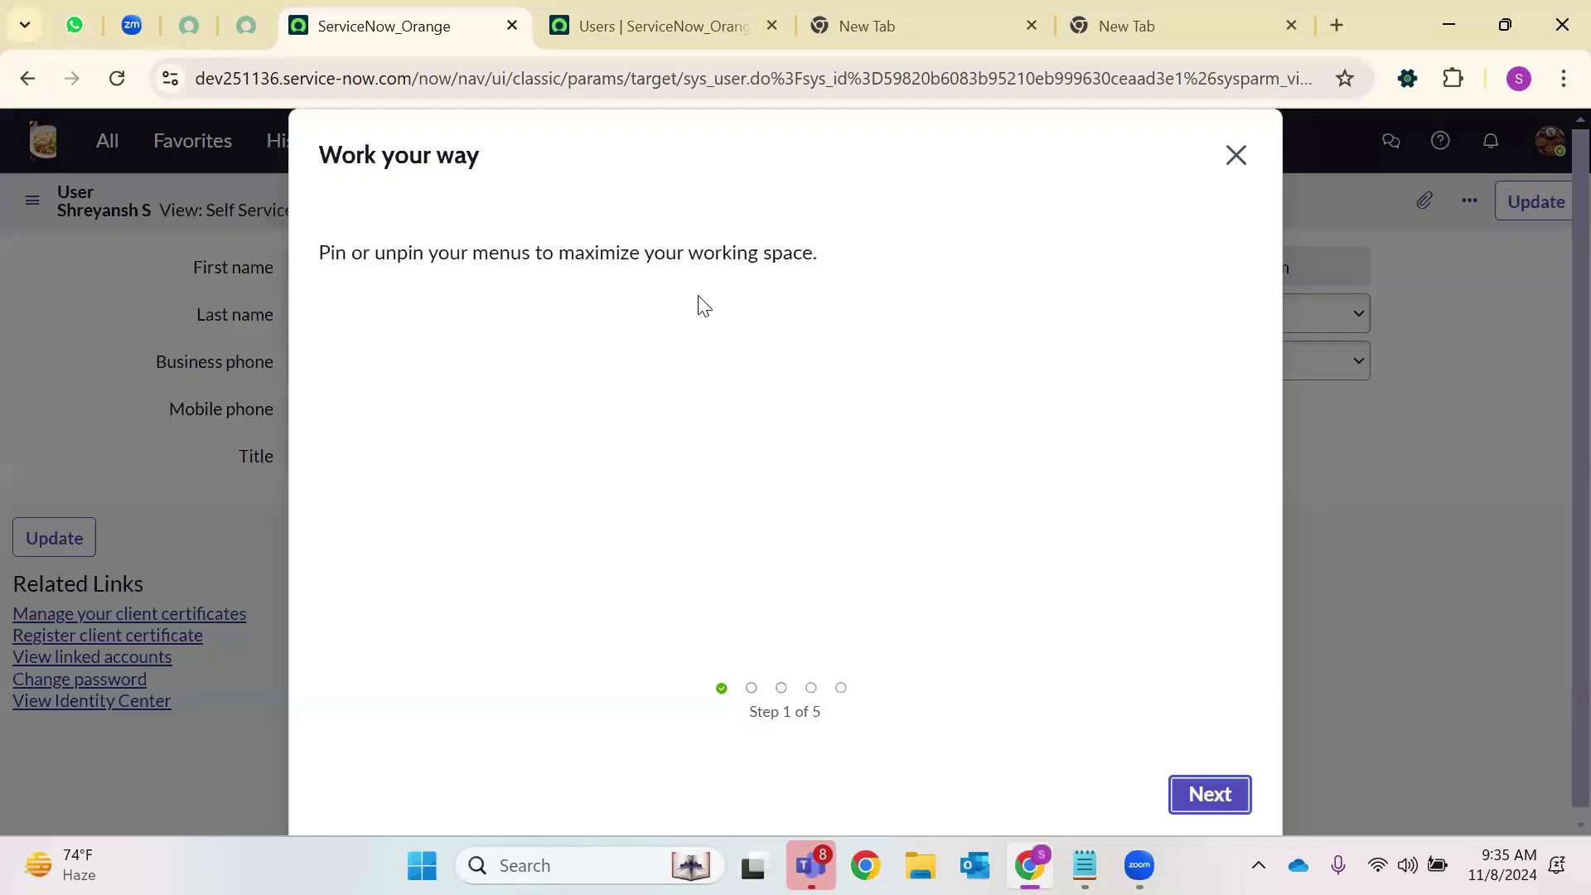
click(1209, 794)
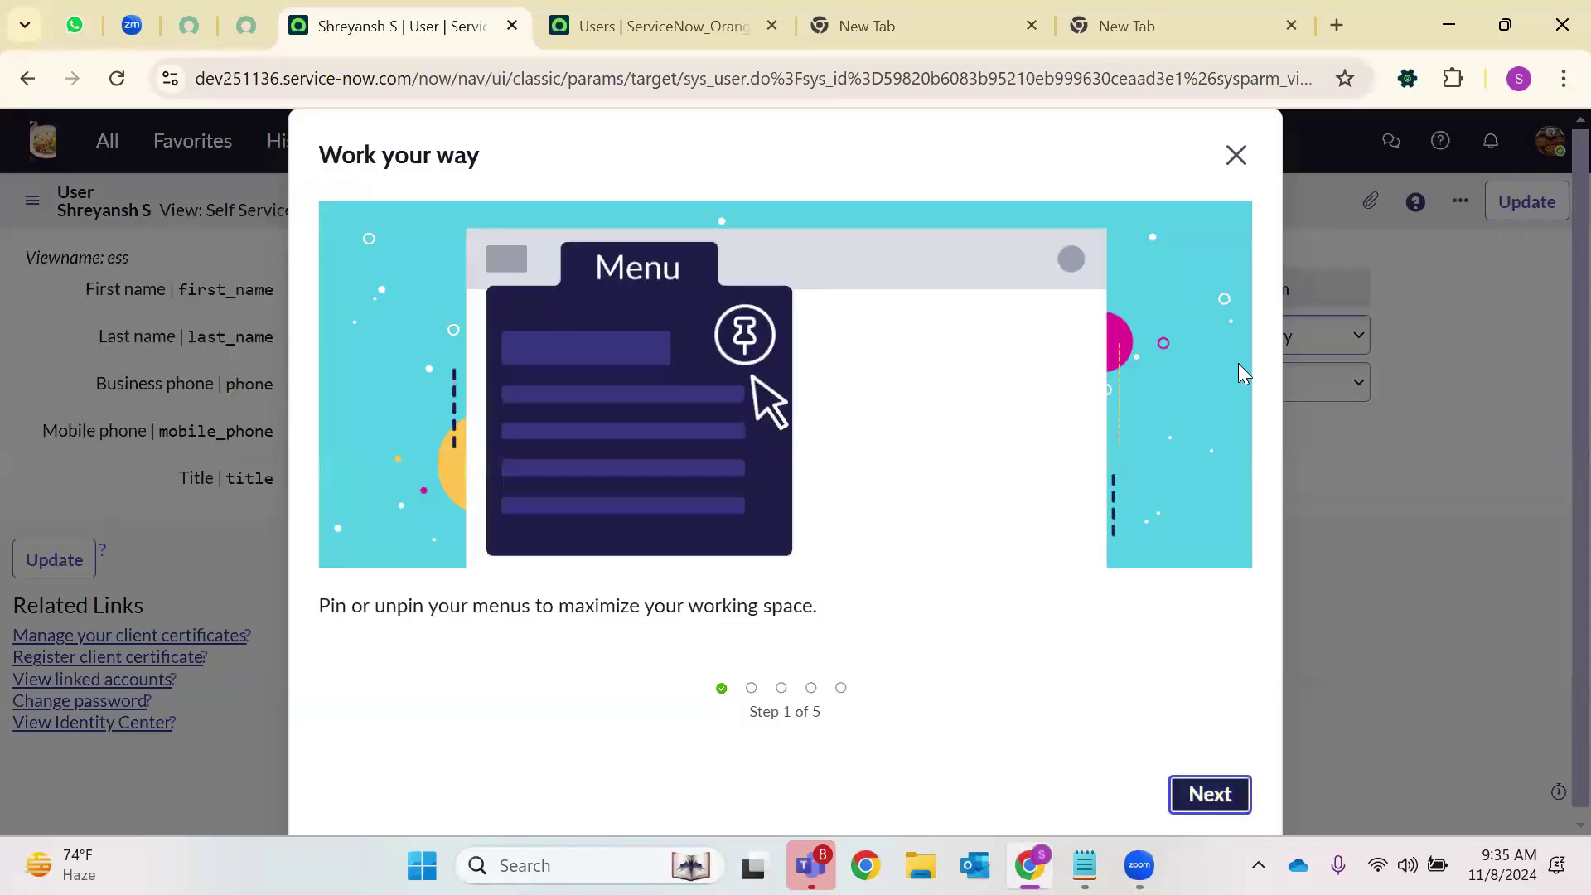
click(207, 288)
Step: Inspect the Date format and Time zone fields, leaving the date format unchanged
double_click(348, 290)
click(1101, 335)
click(831, 408)
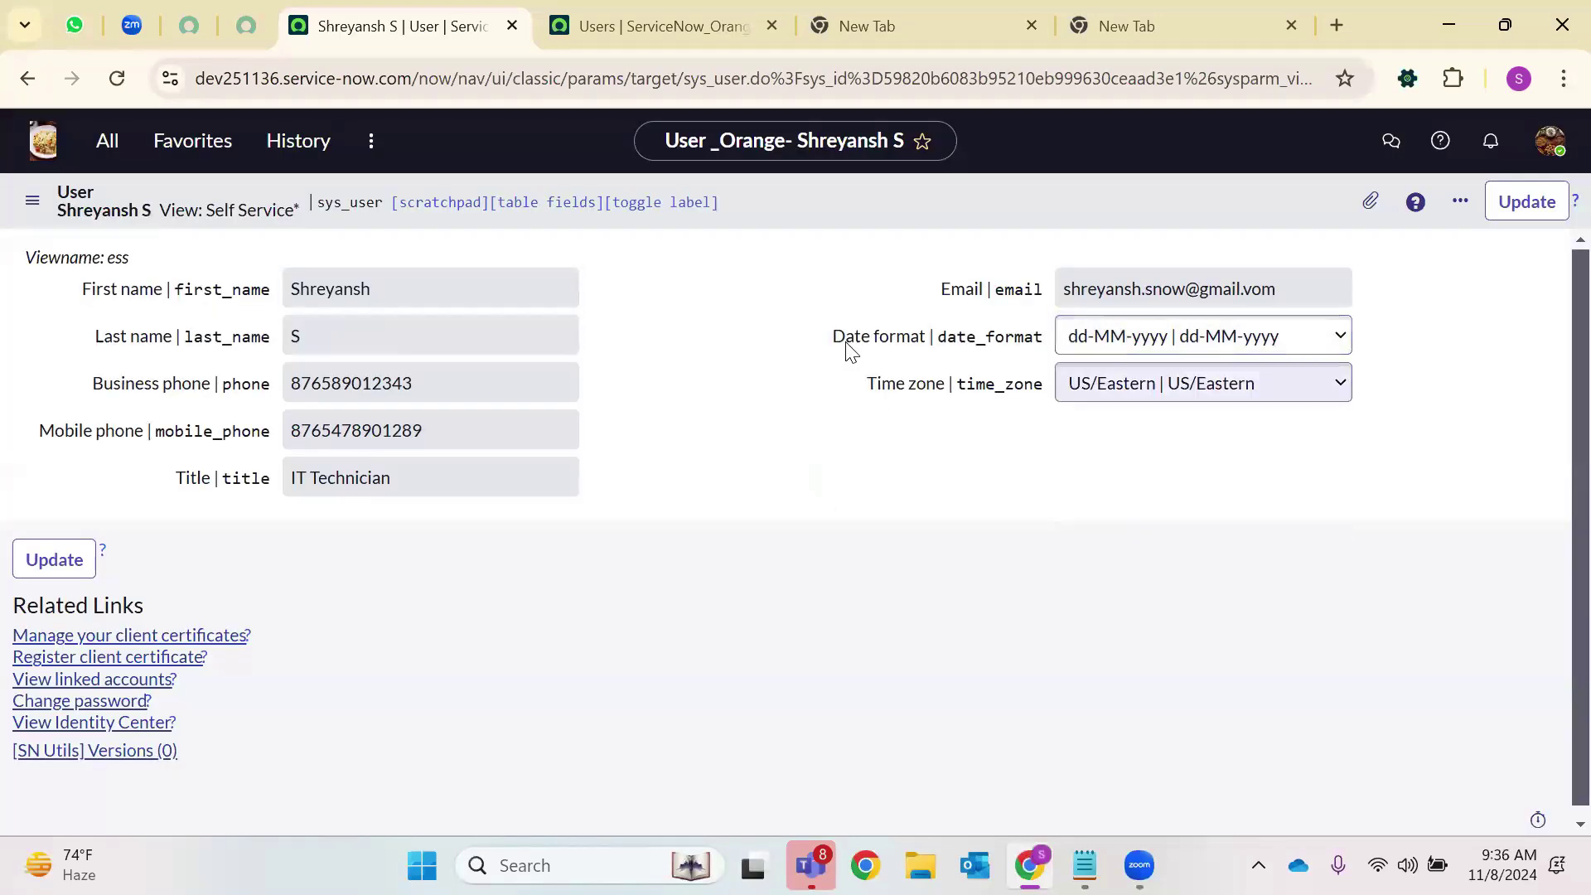
triple_click(1035, 335)
triple_click(874, 388)
click(1177, 352)
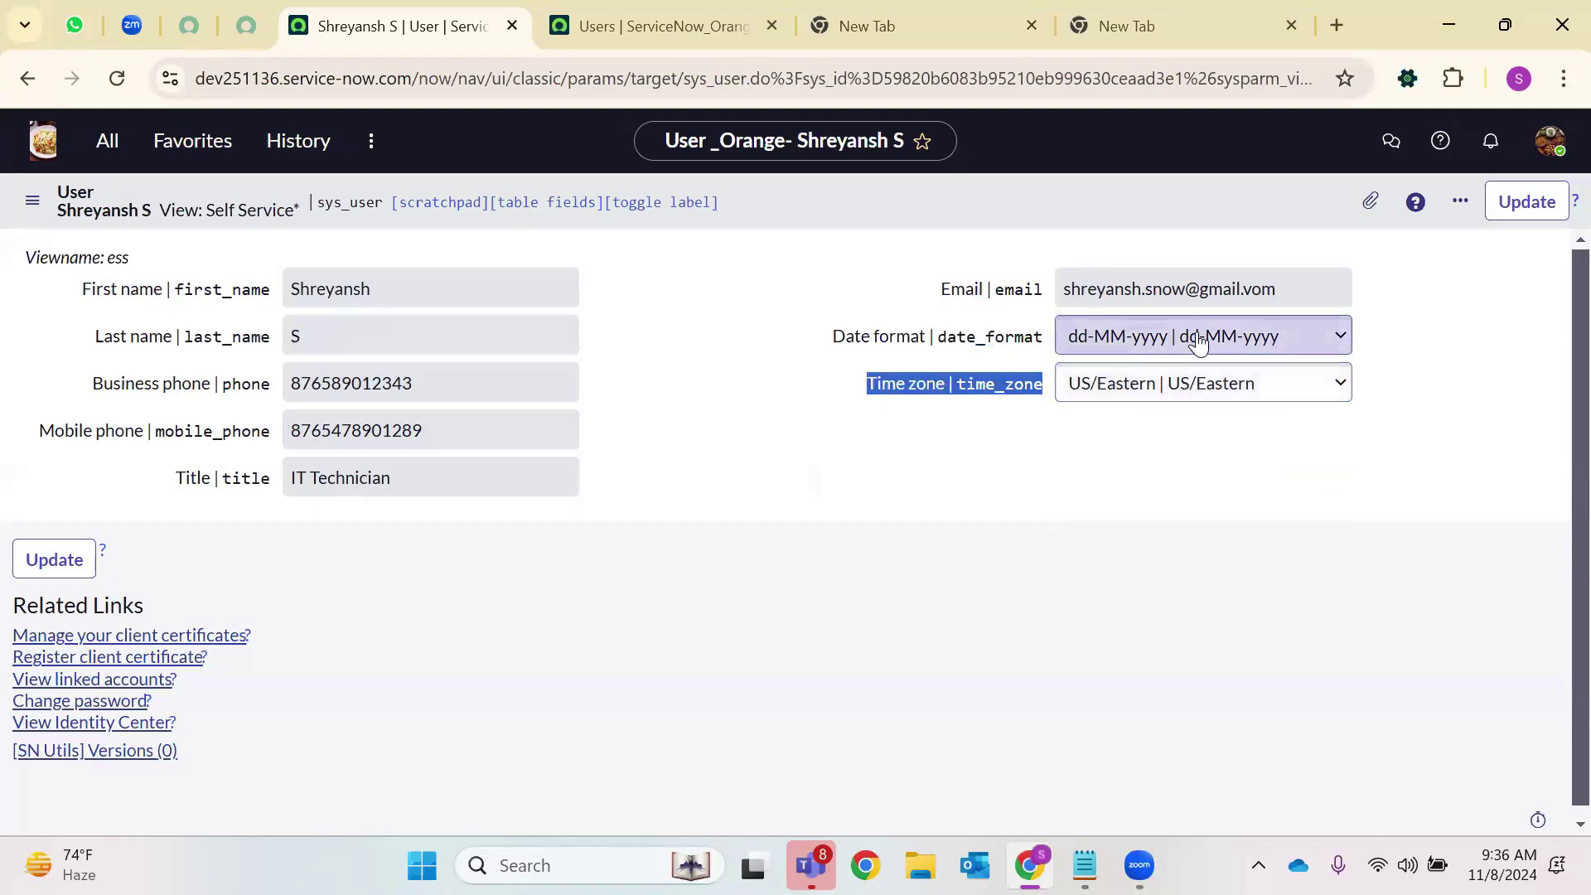
click(1192, 351)
click(1191, 351)
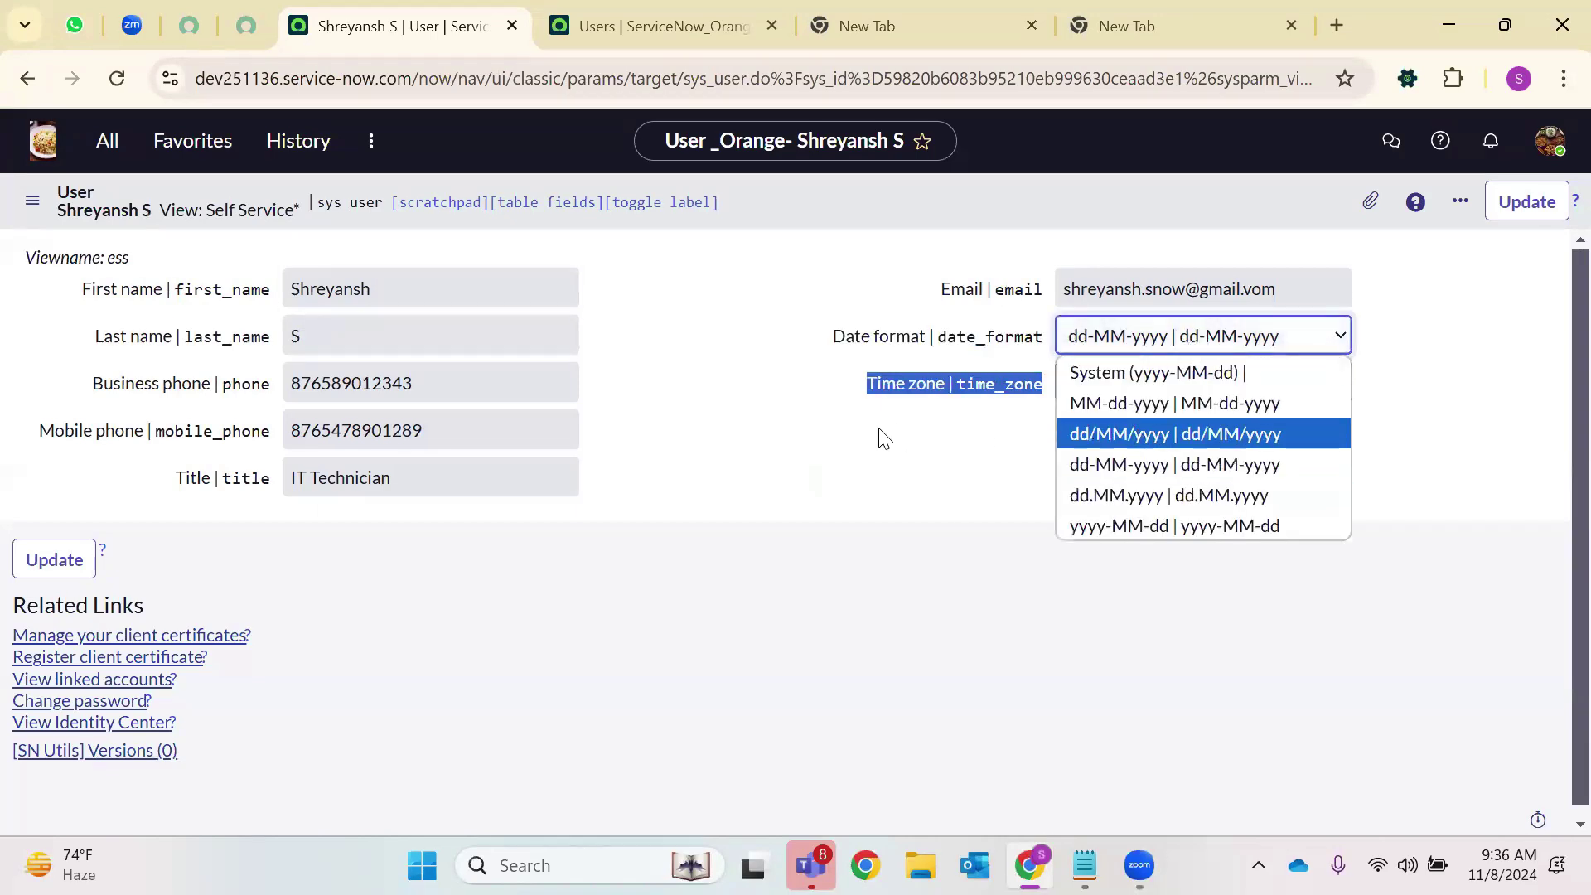
click(864, 448)
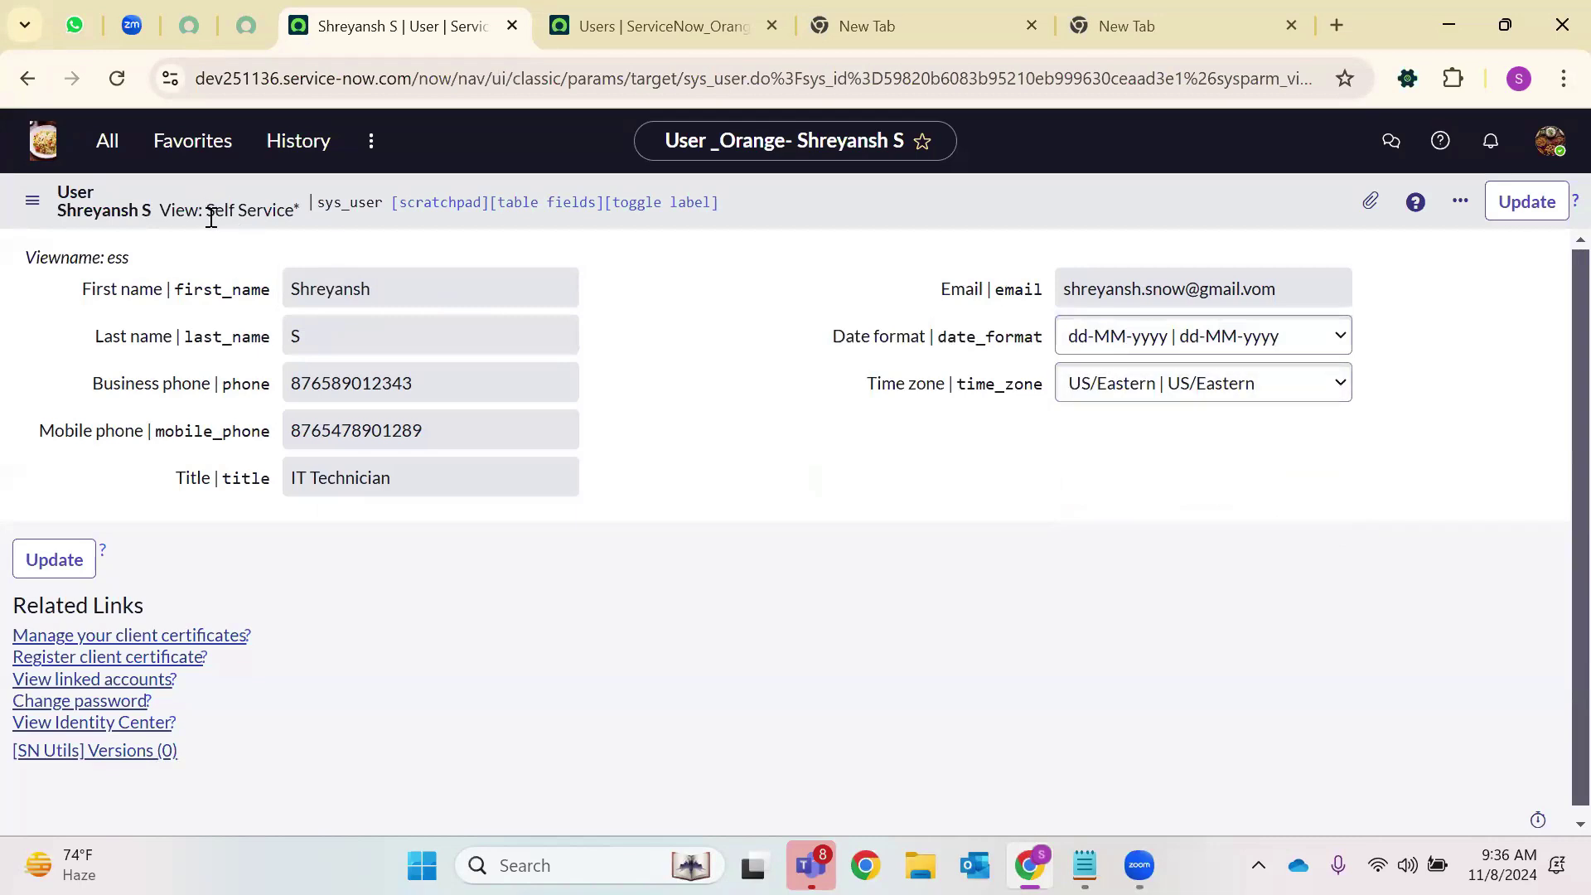
Step: Check the form's action menu, dismiss it, and select the last name value
click(33, 203)
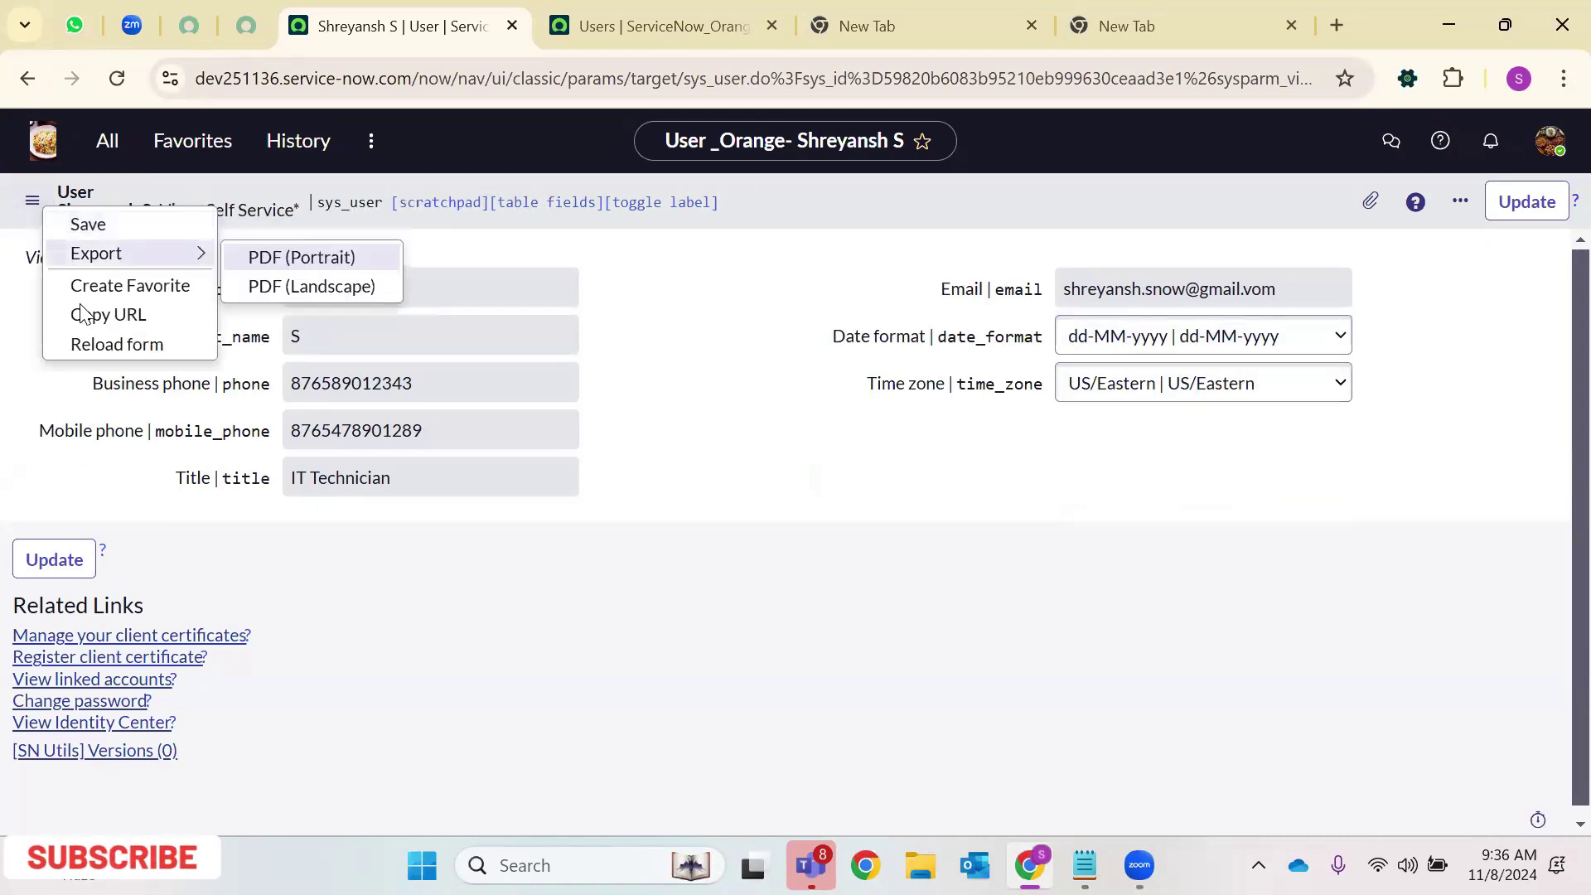
key(Escape)
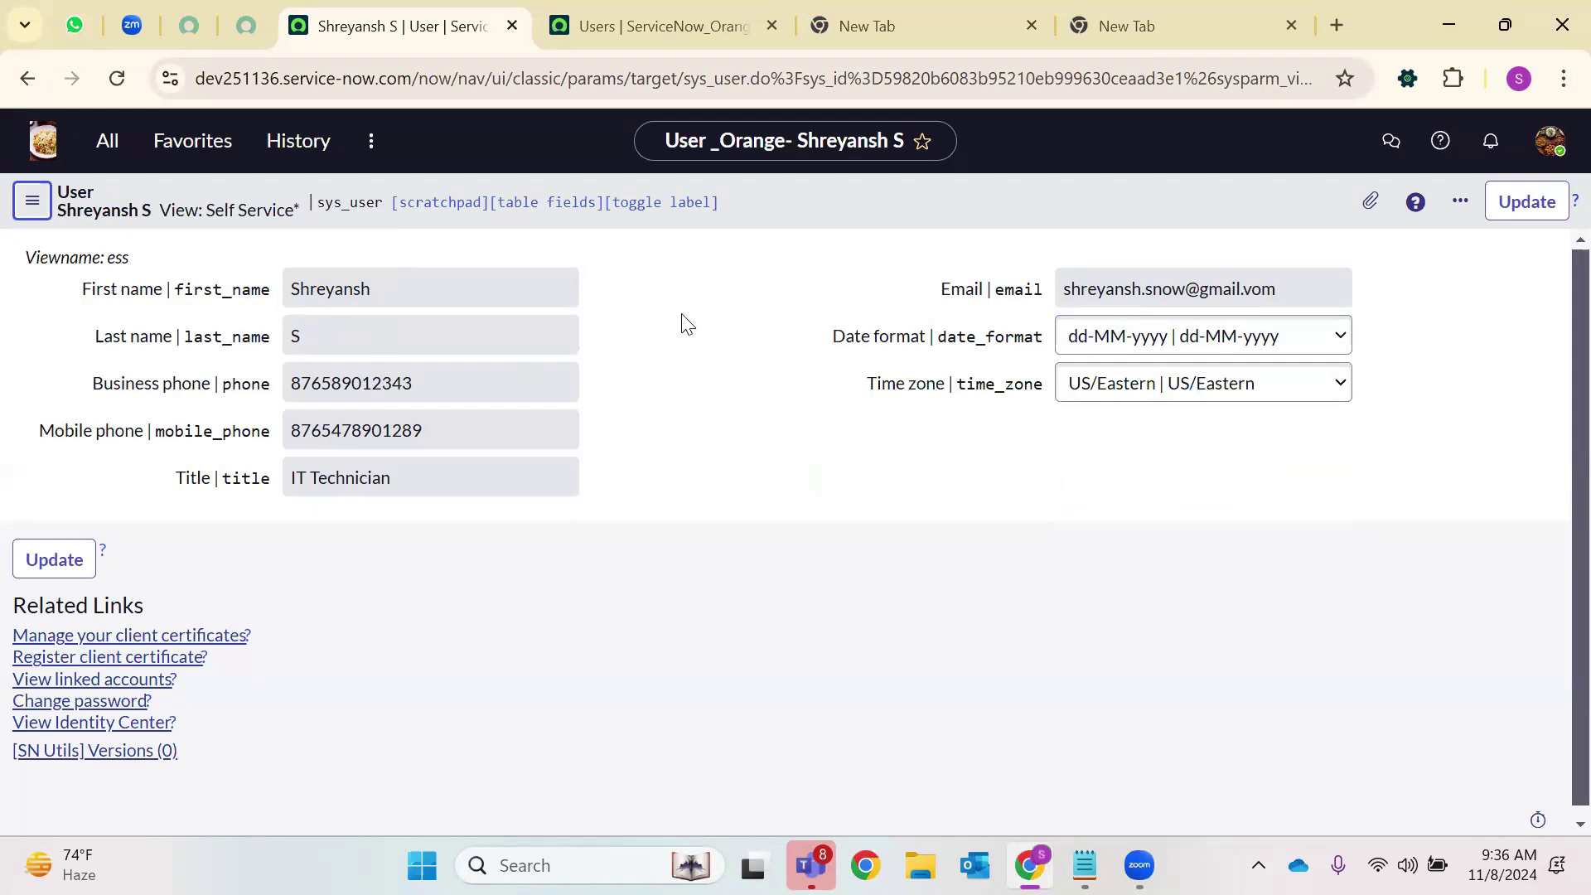
double_click(339, 335)
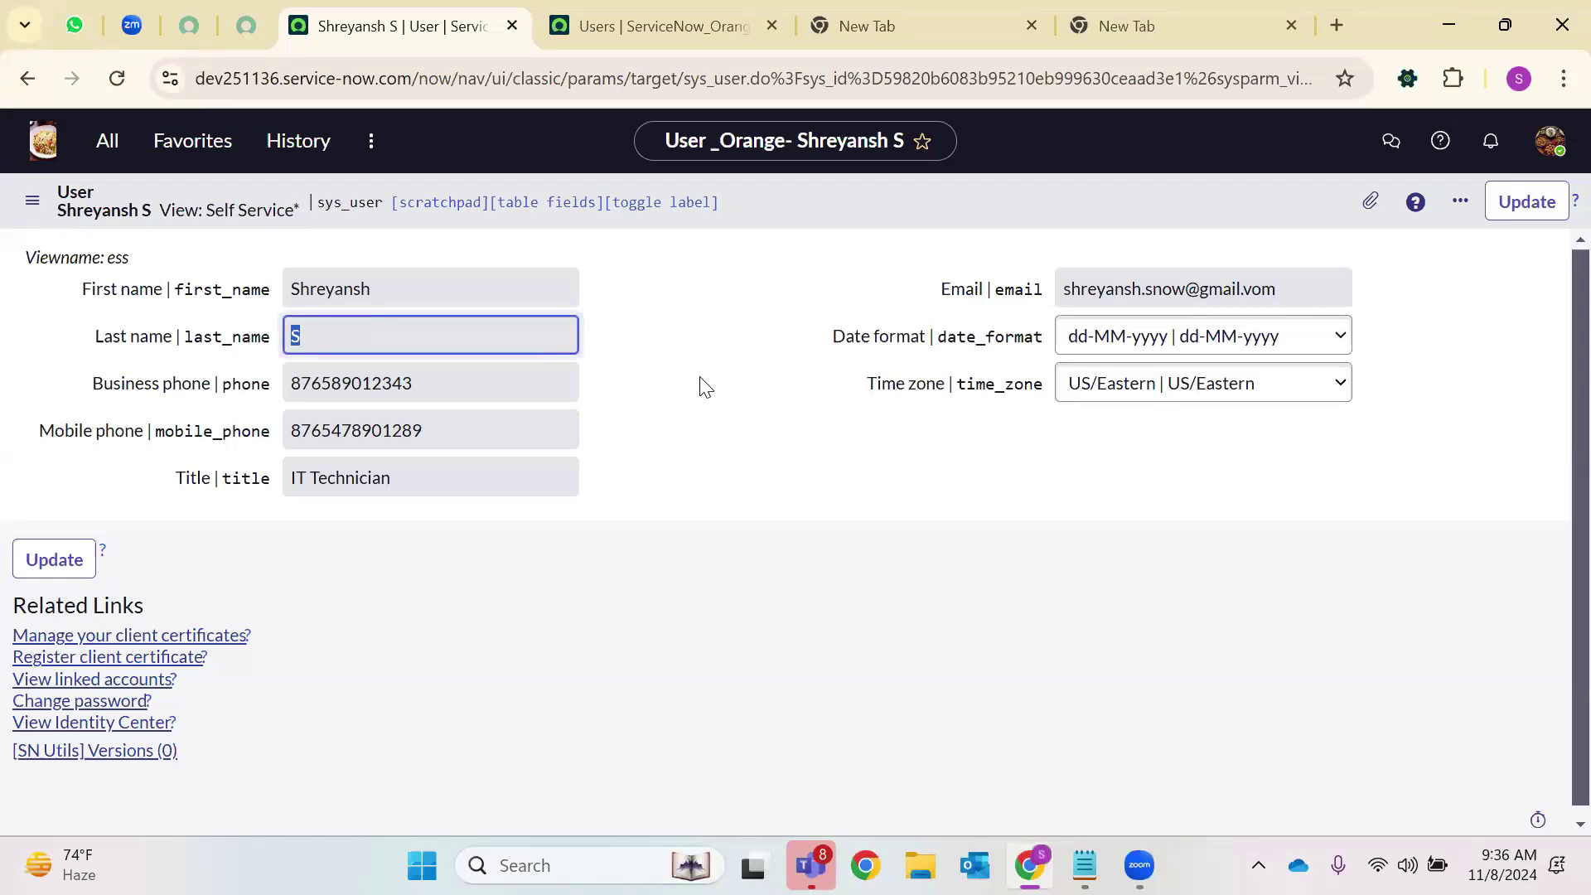
click(106, 139)
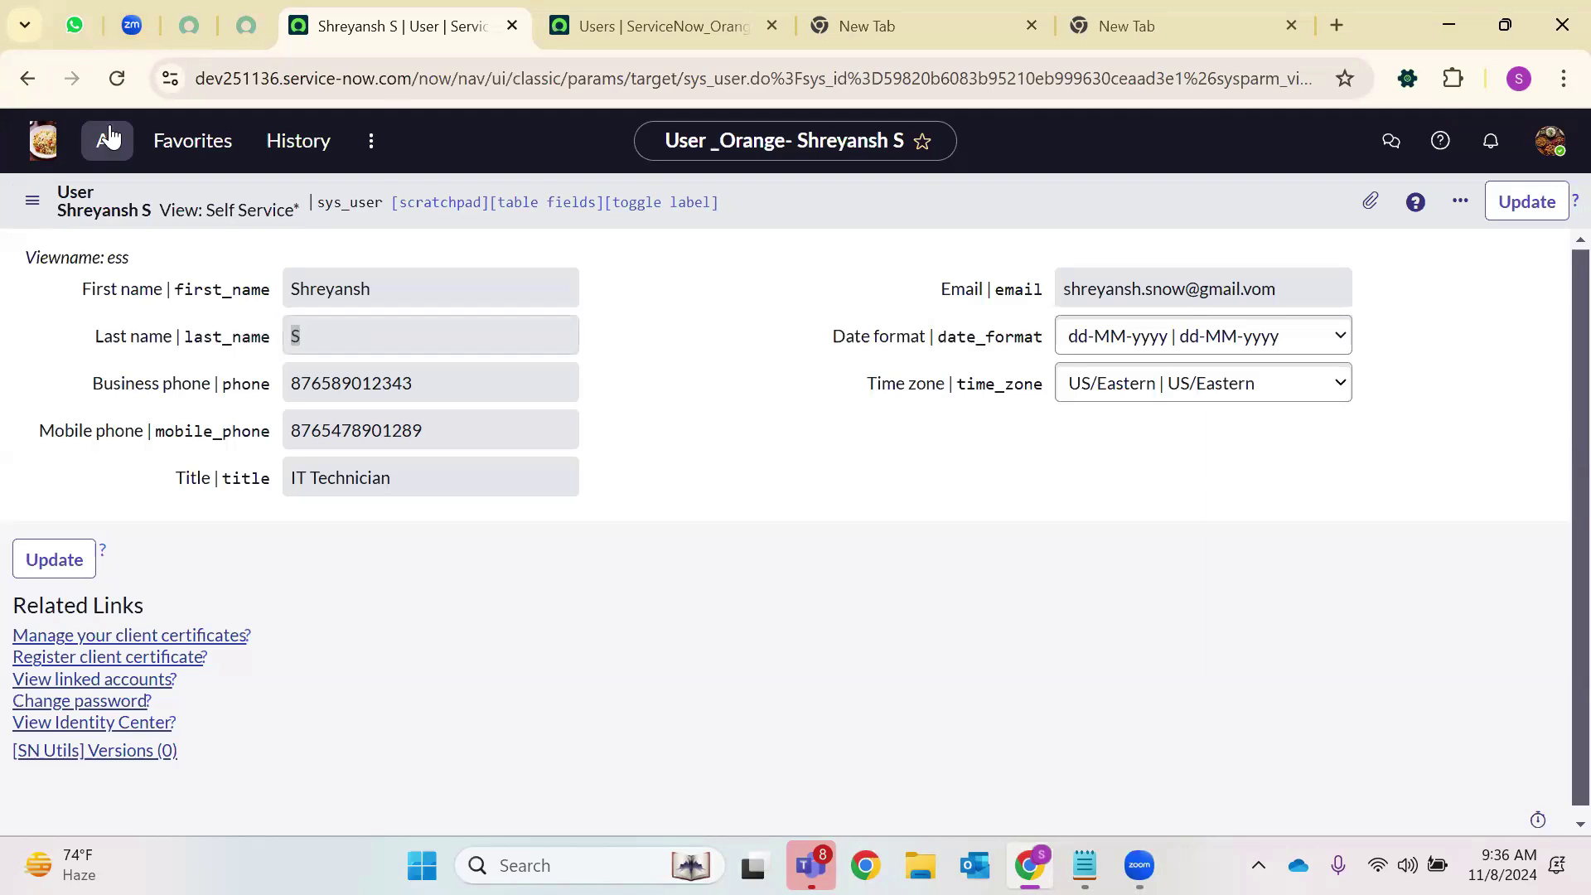
Step: Expand Self-Service in the navigator and open its empty Incidents list
click(28, 267)
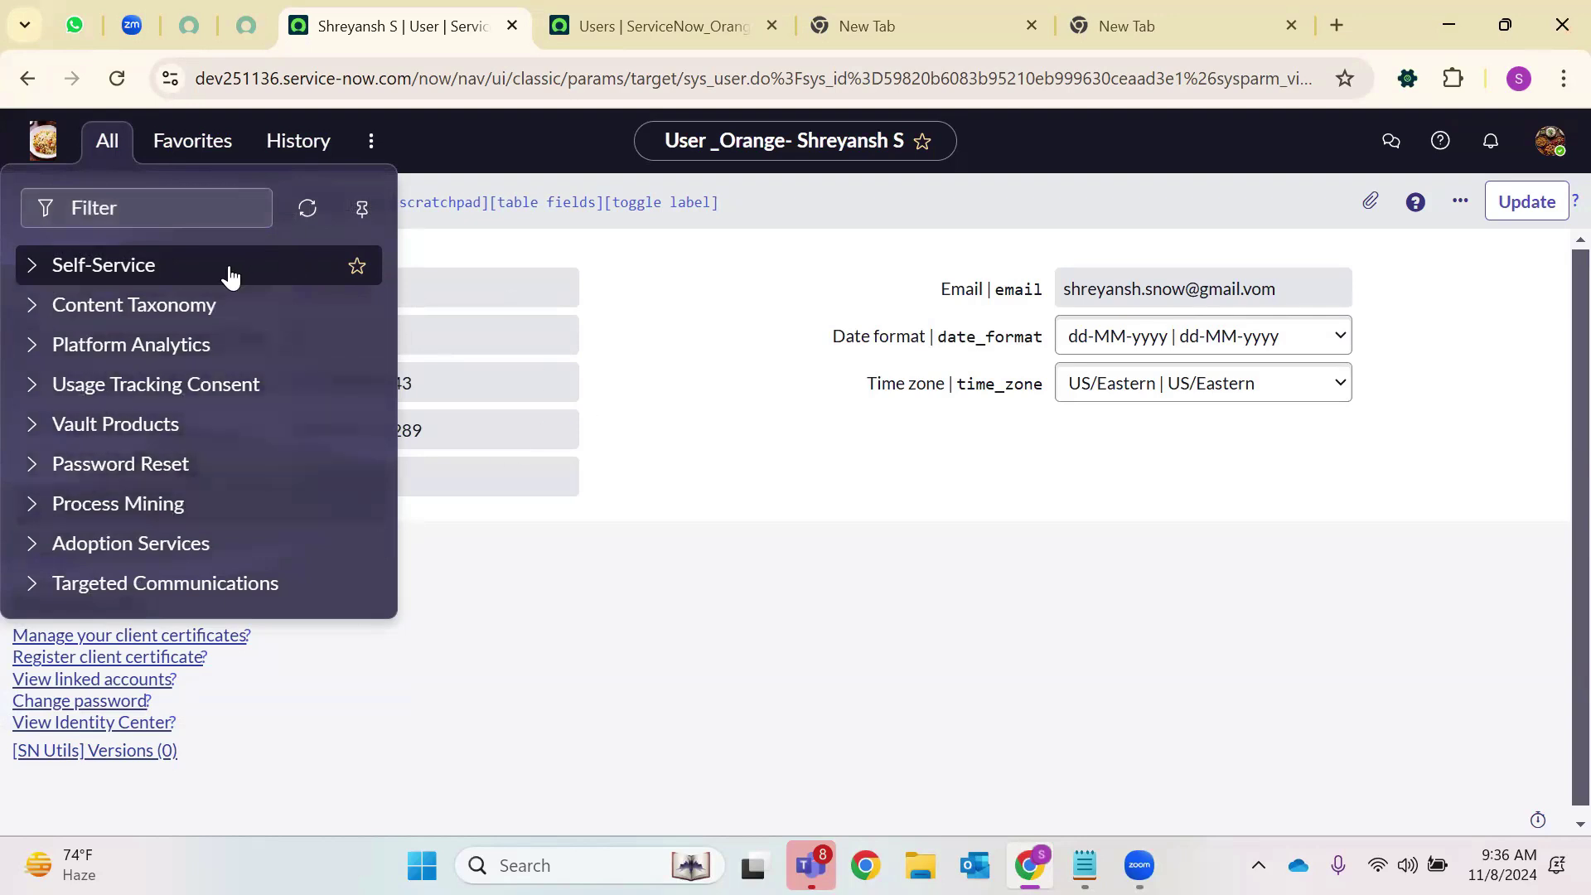
click(31, 265)
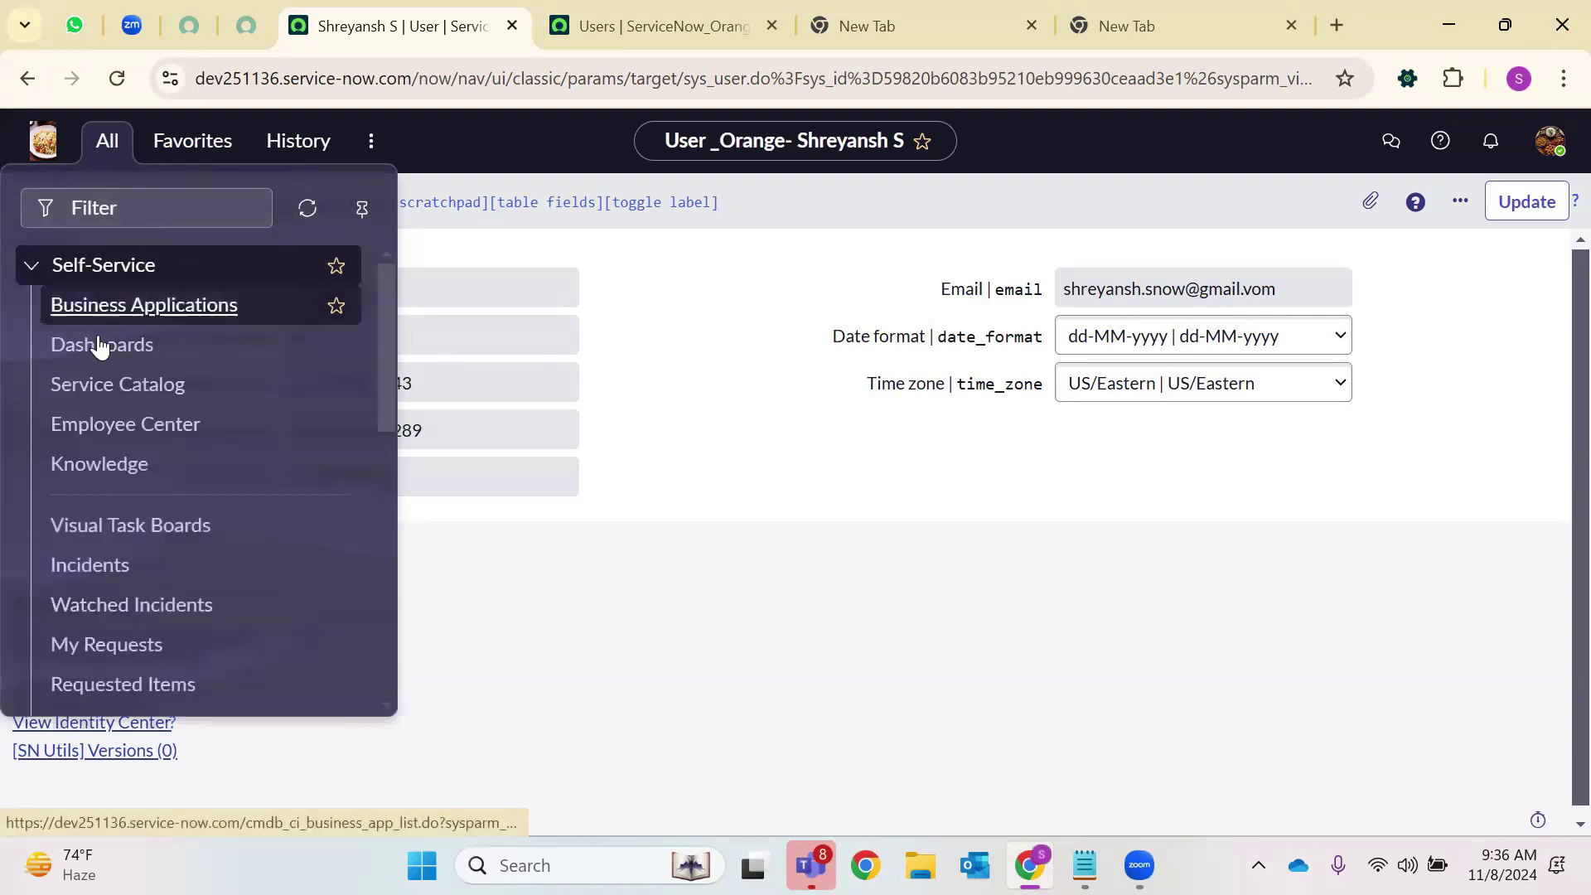
scroll(104, 409, down, 3)
scroll(106, 413, down, 5)
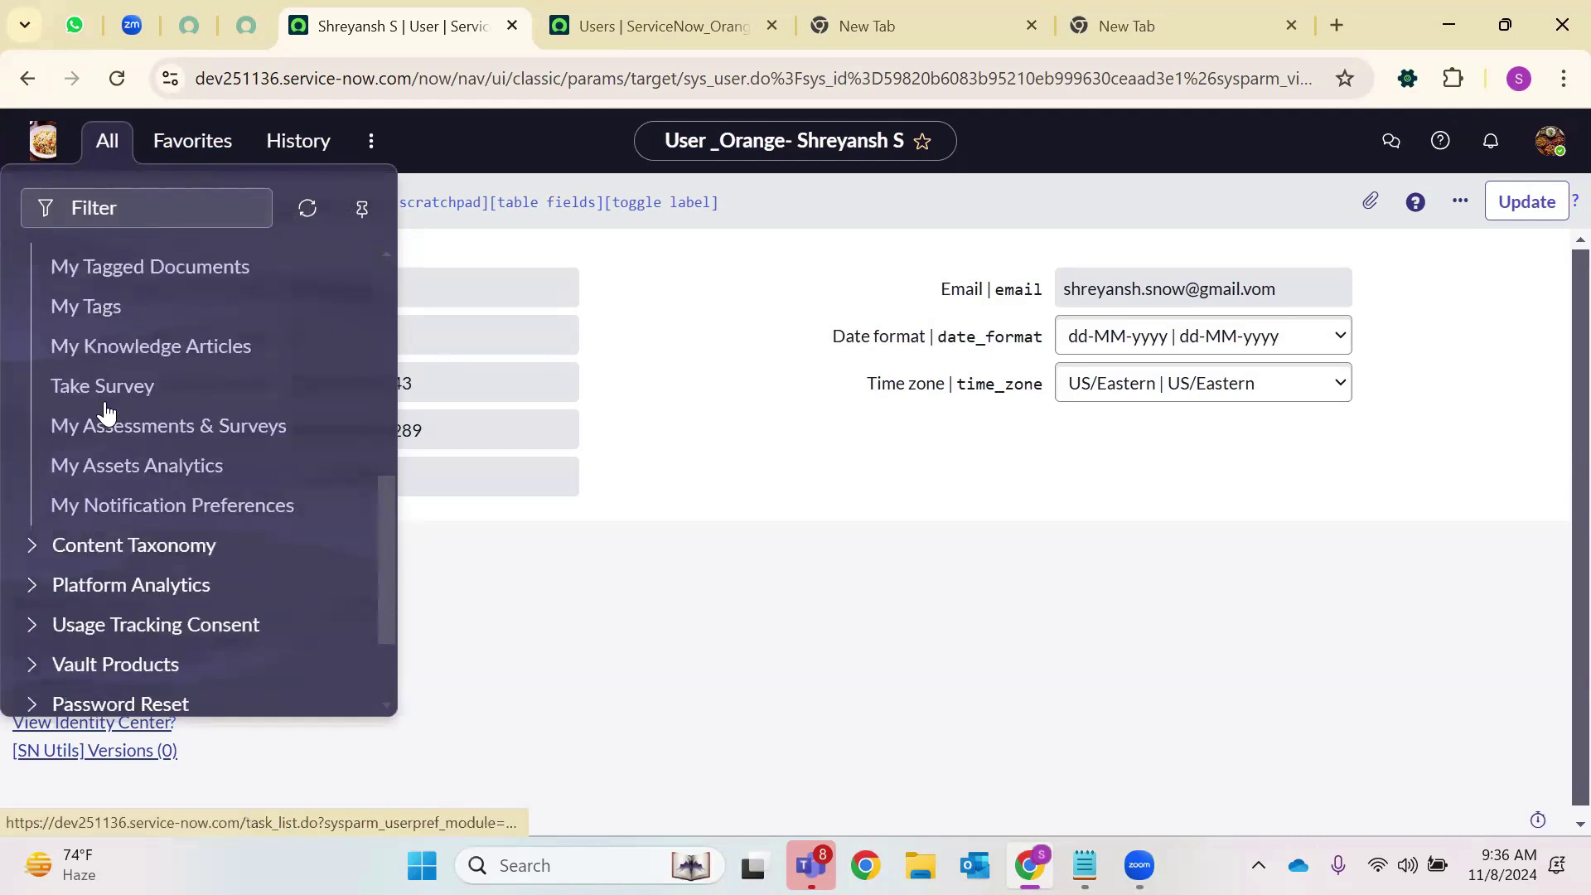
scroll(110, 389, up, 9)
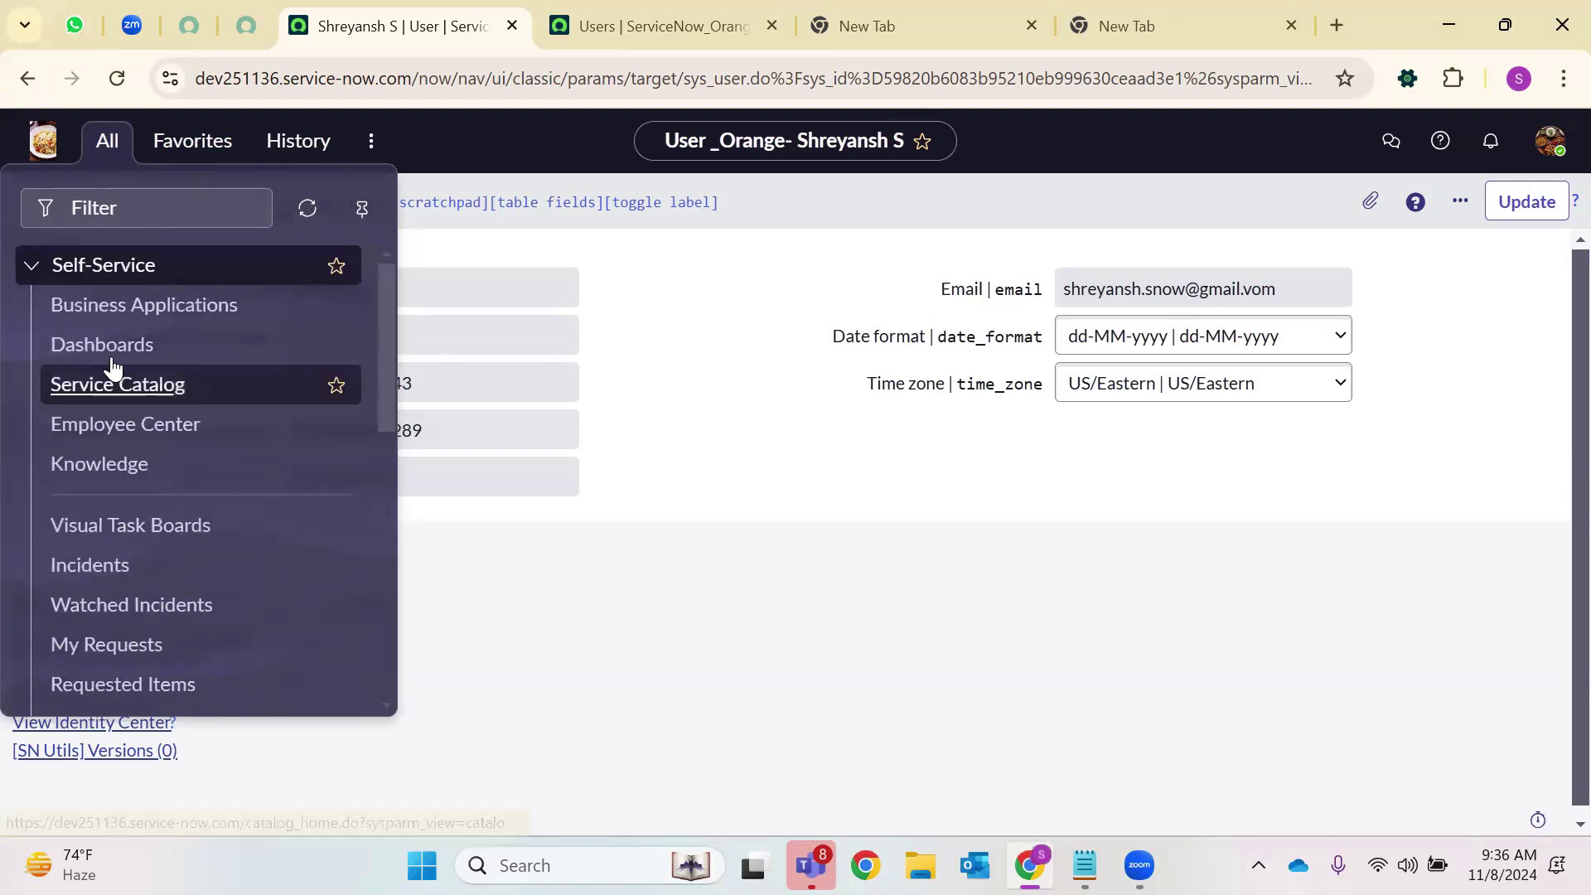
scroll(131, 451, down, 2)
click(116, 454)
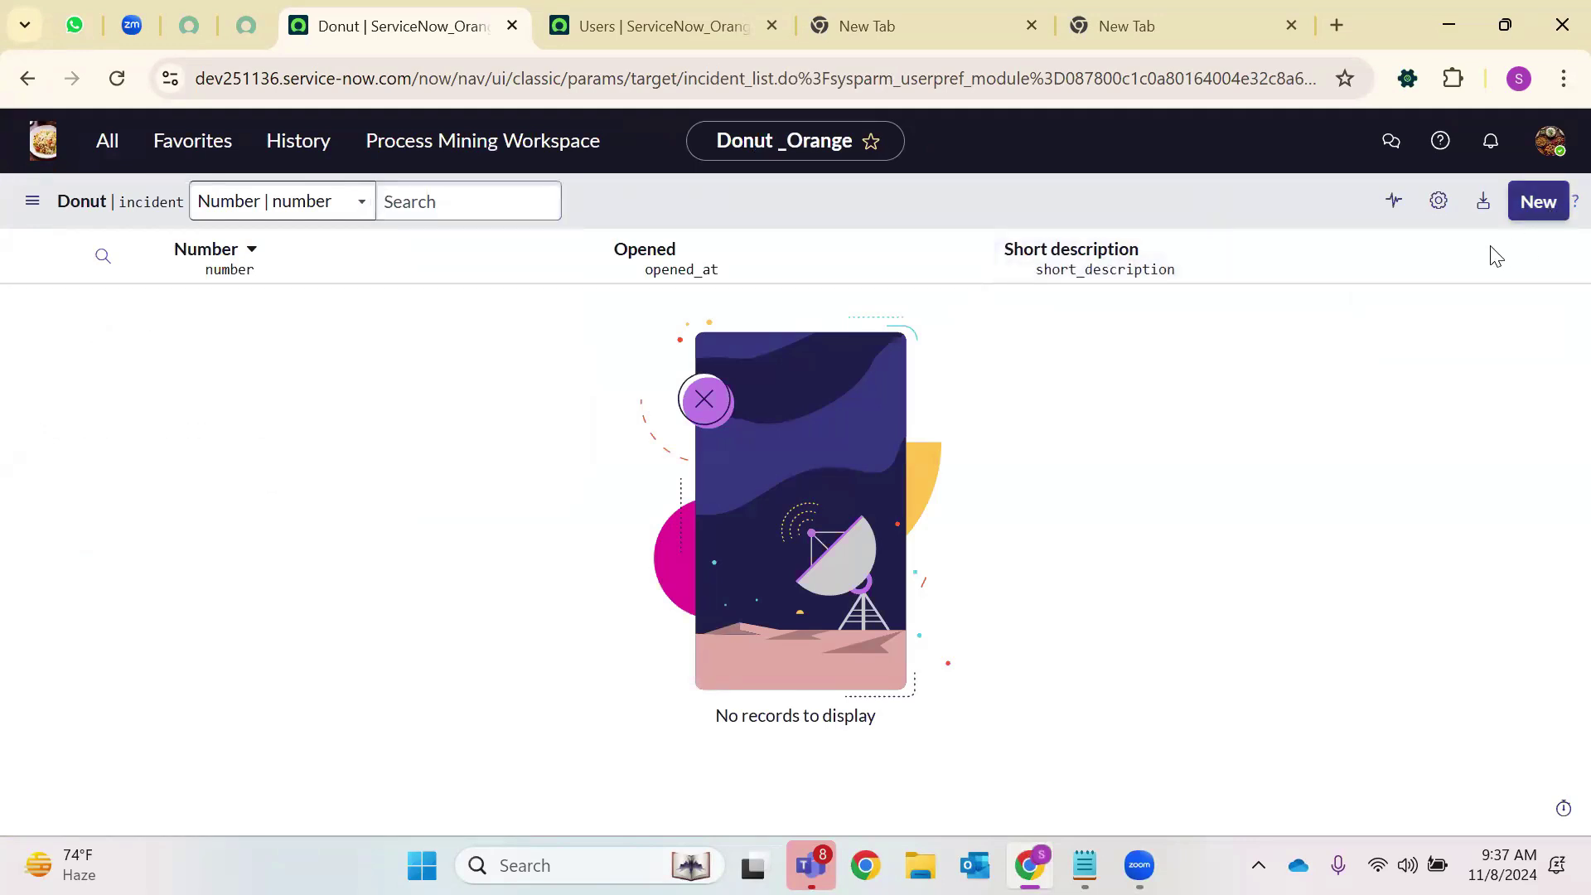
click(1527, 203)
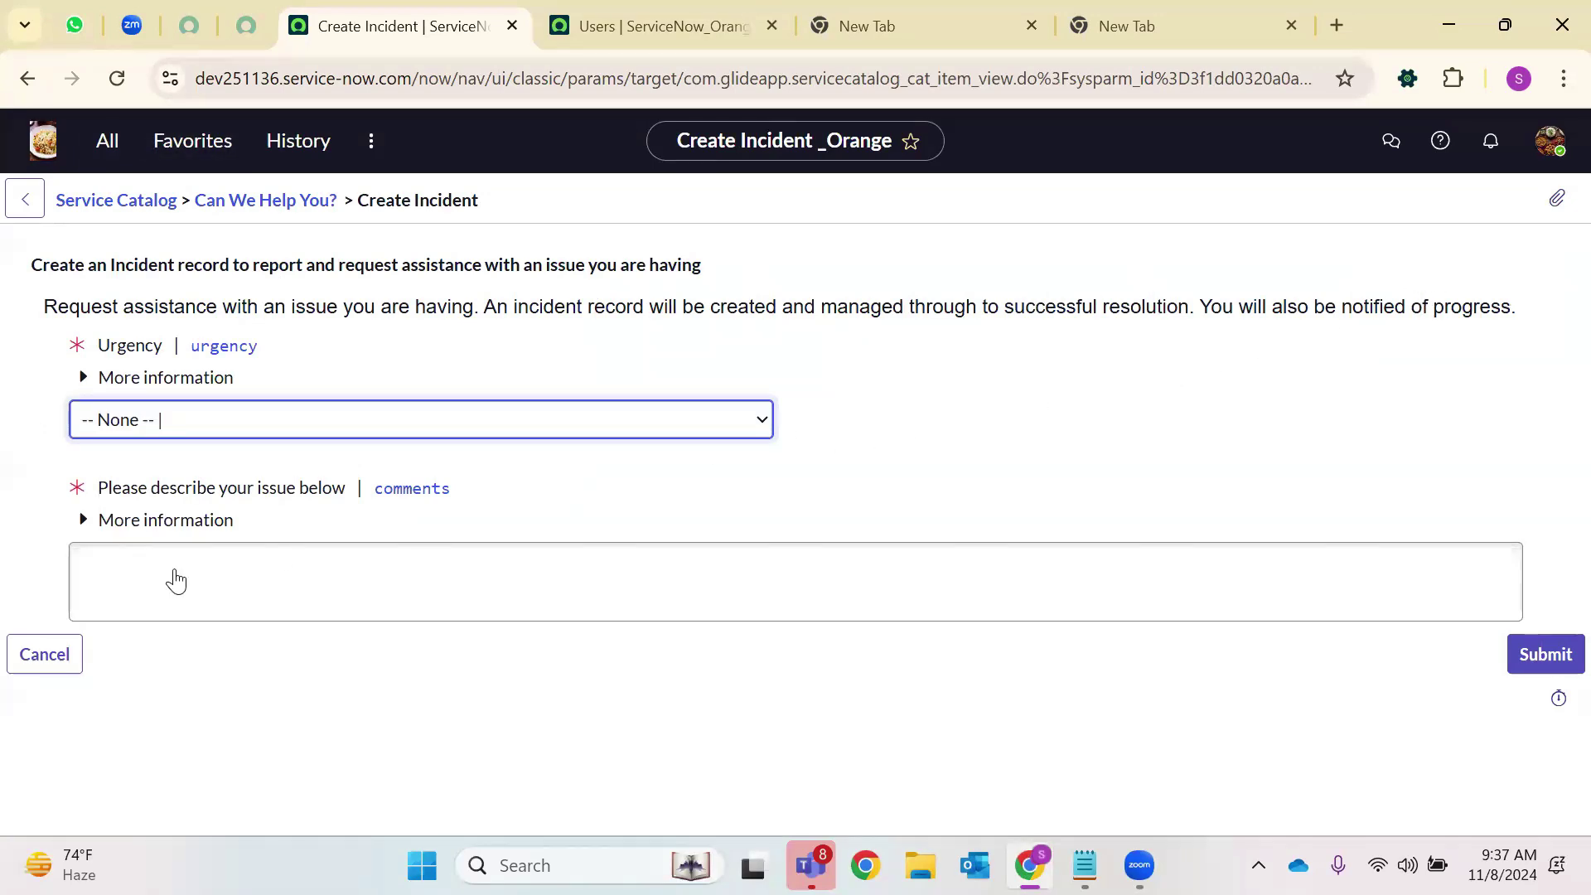
Step: Set urgency to 2 - Medium and try submitting, which raises the mandatory-field warning
click(132, 432)
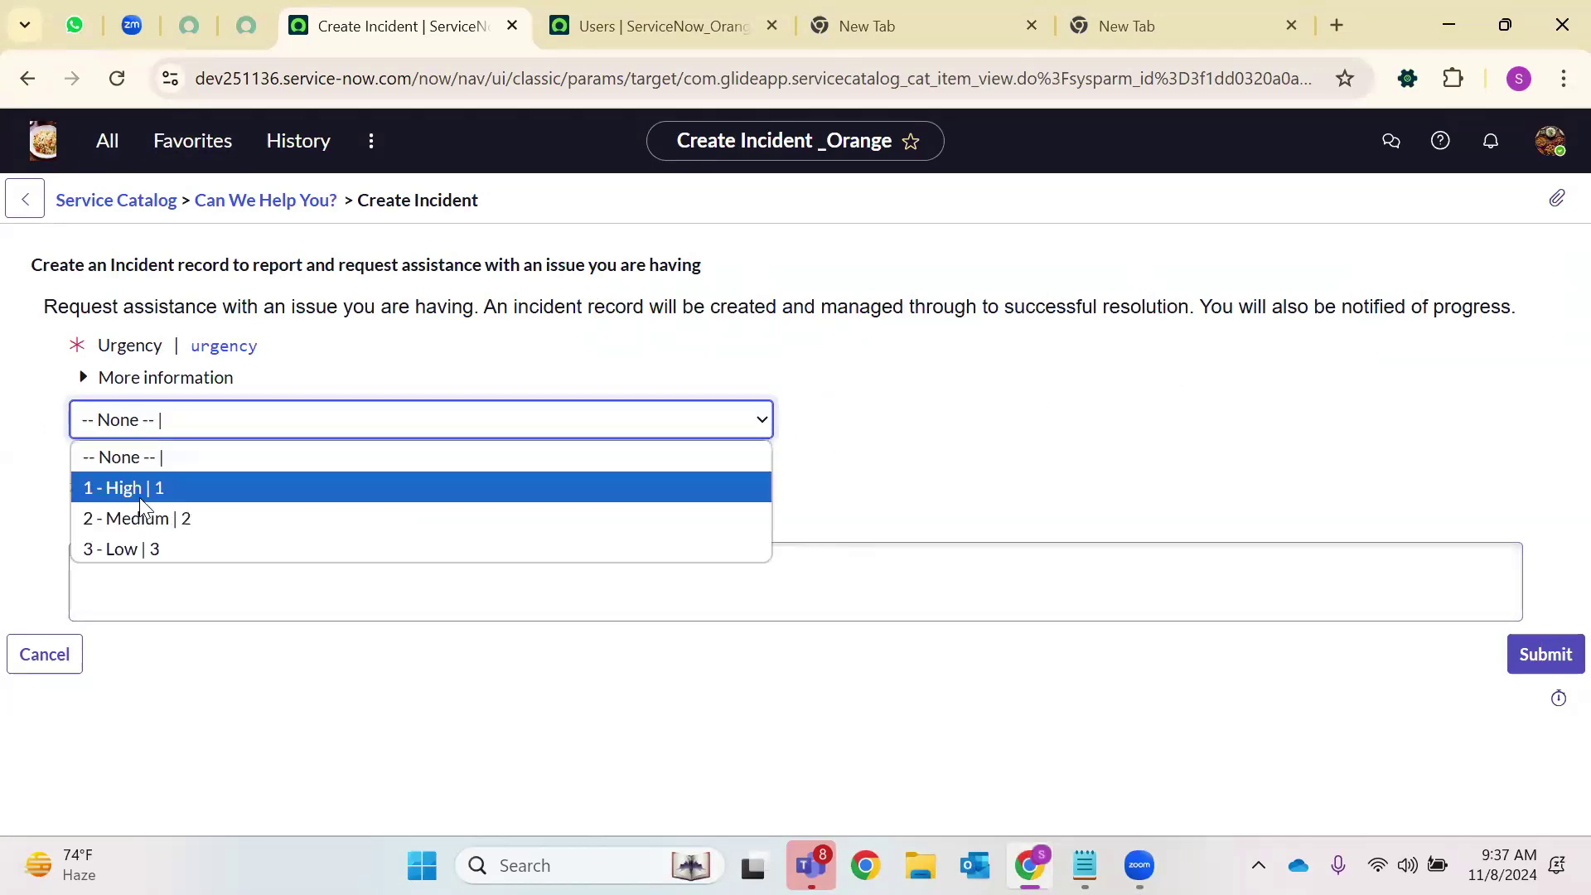
click(130, 520)
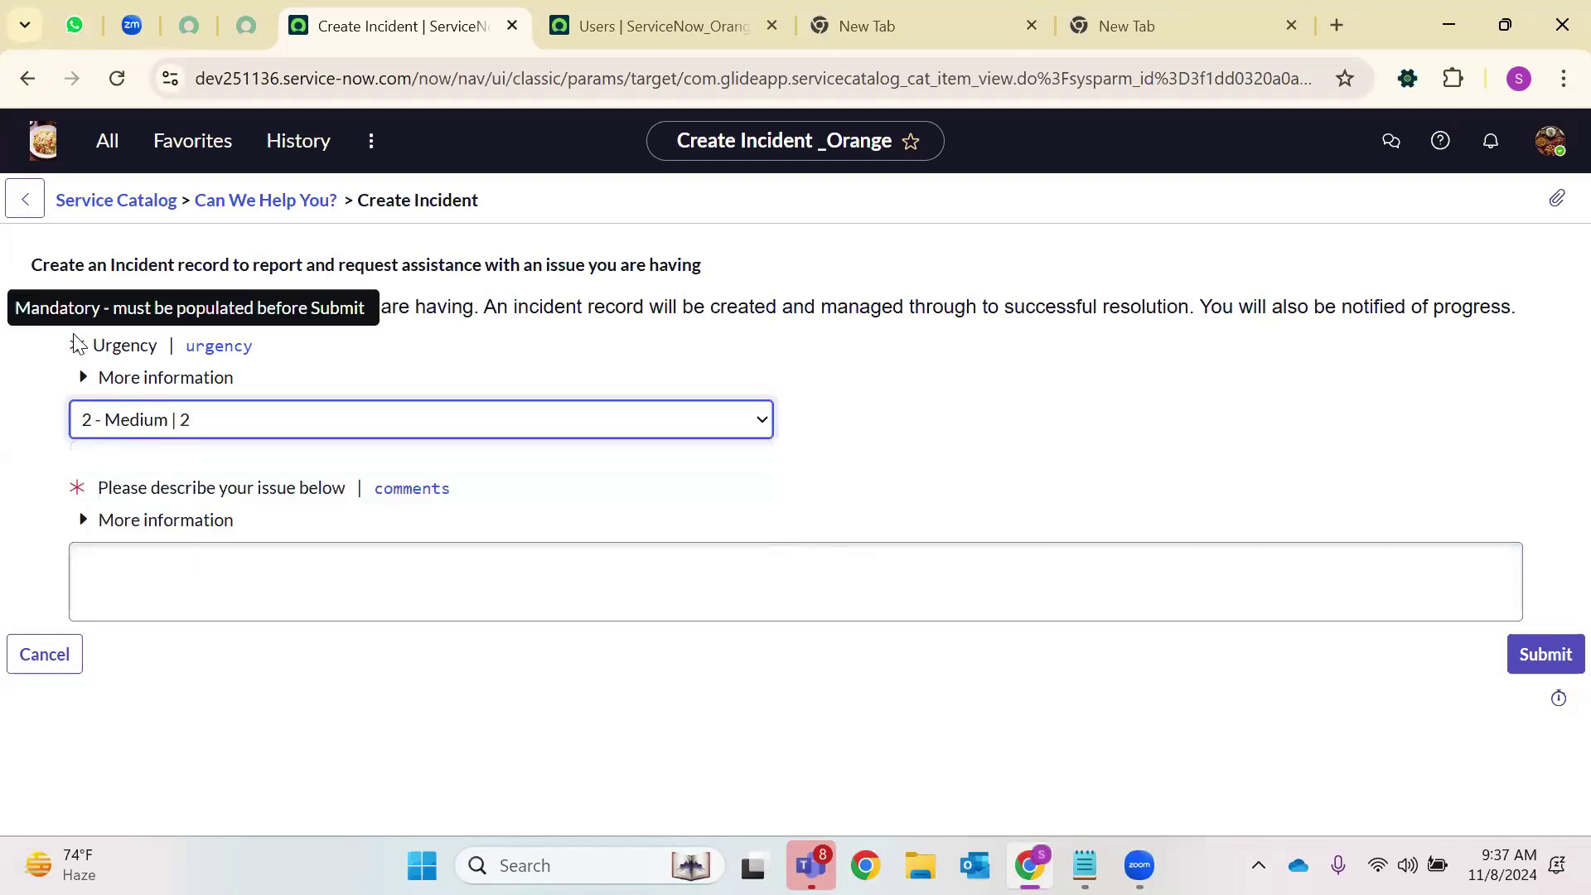
click(106, 556)
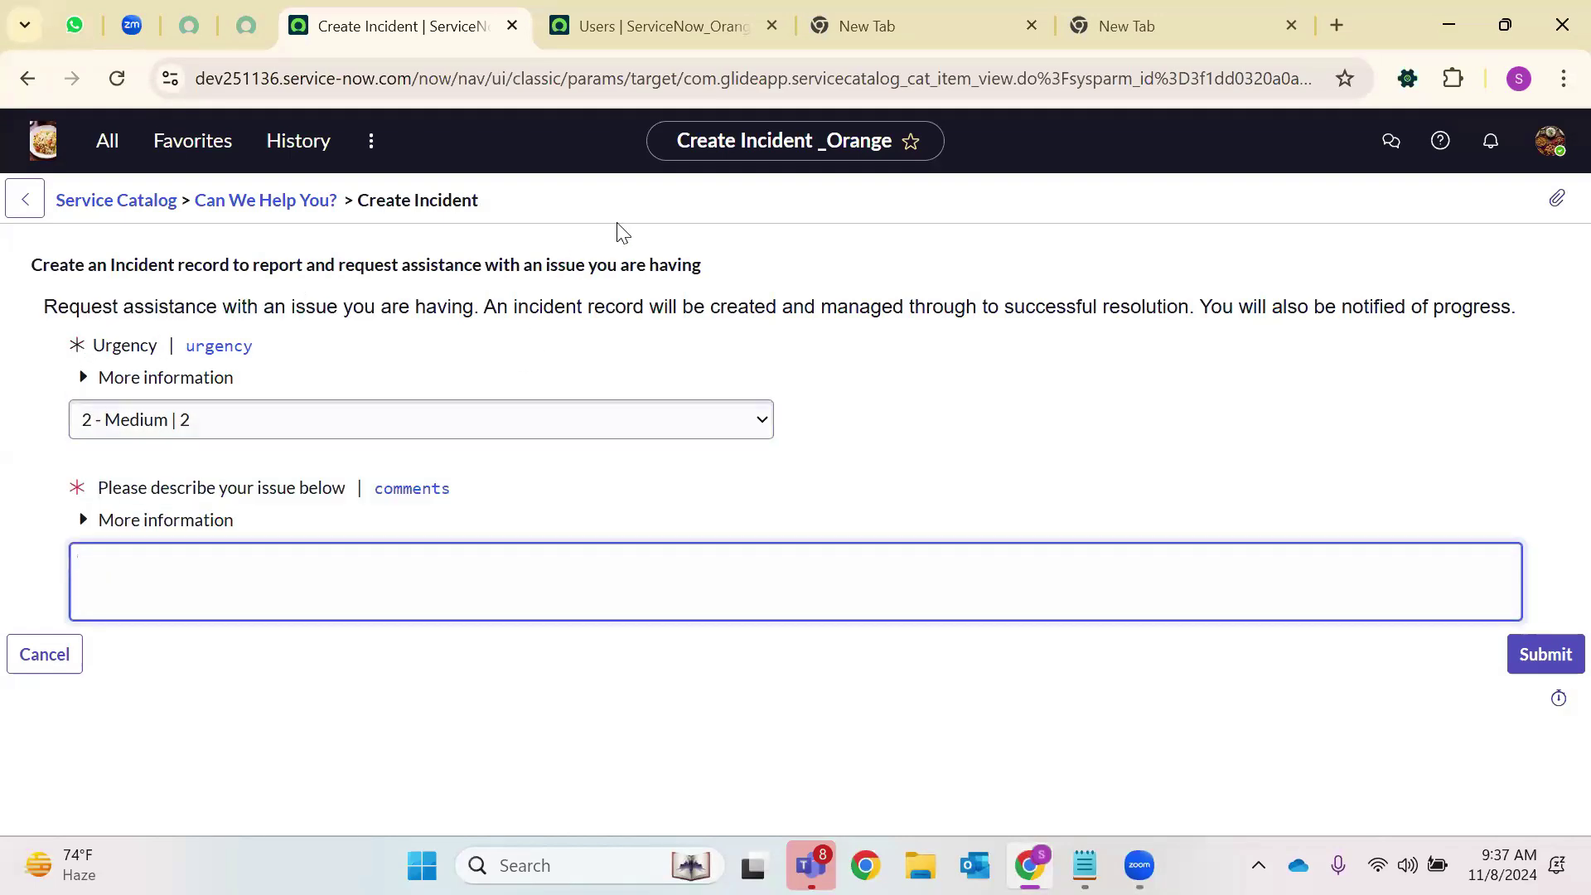
key(Tab)
key(Return)
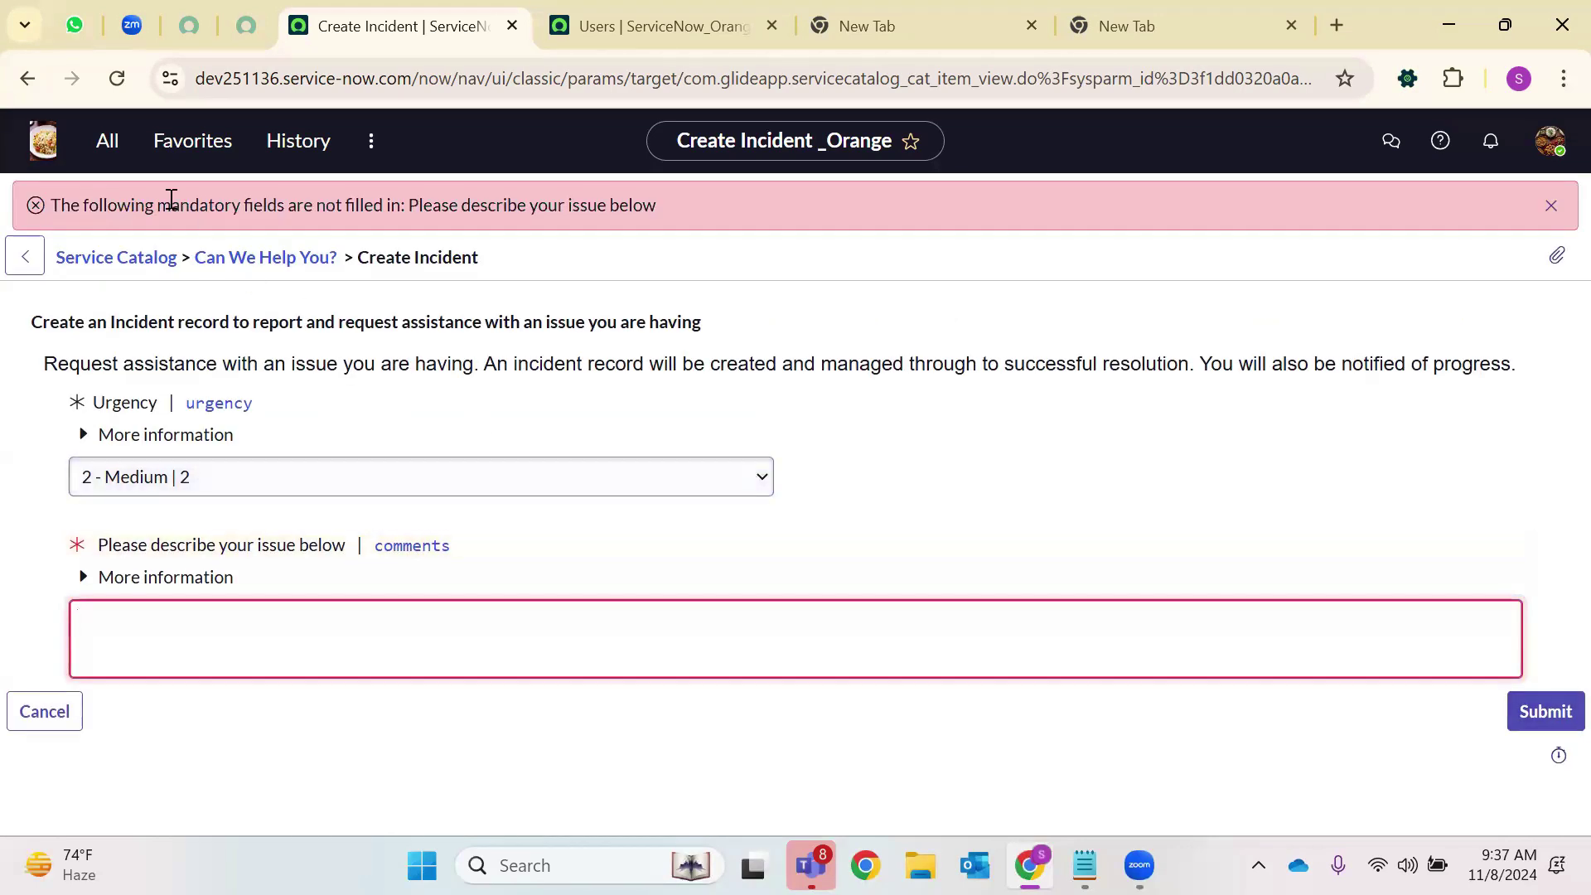
triple_click(170, 202)
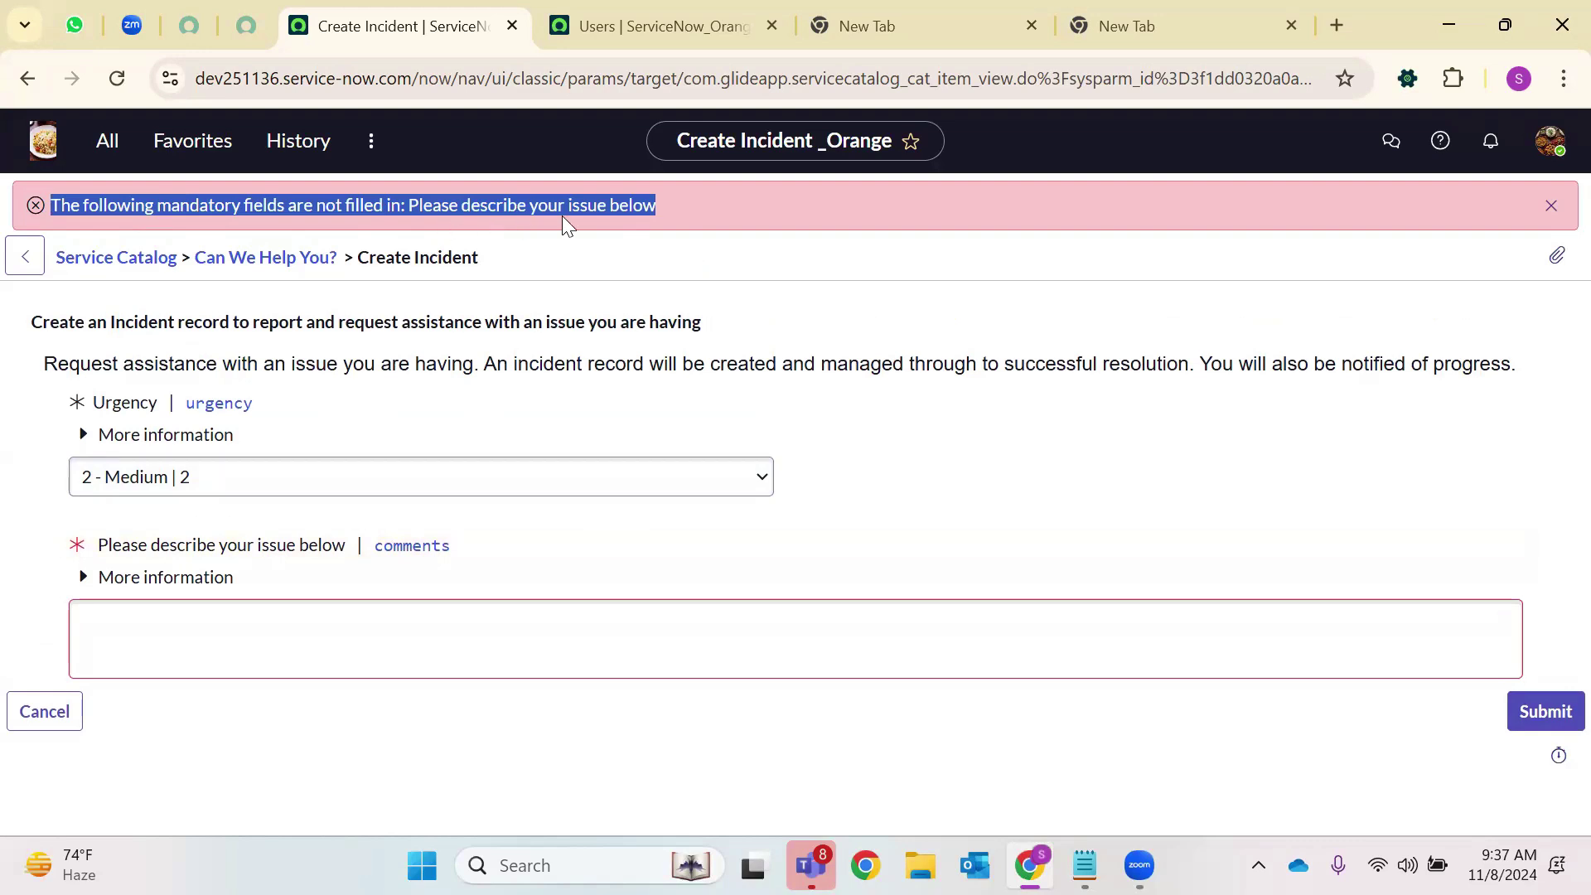
Step: Describe the issue as 'Unable to connect to Office Network' and submit the incident
click(351, 625)
text(Unable to connect to Office Network)
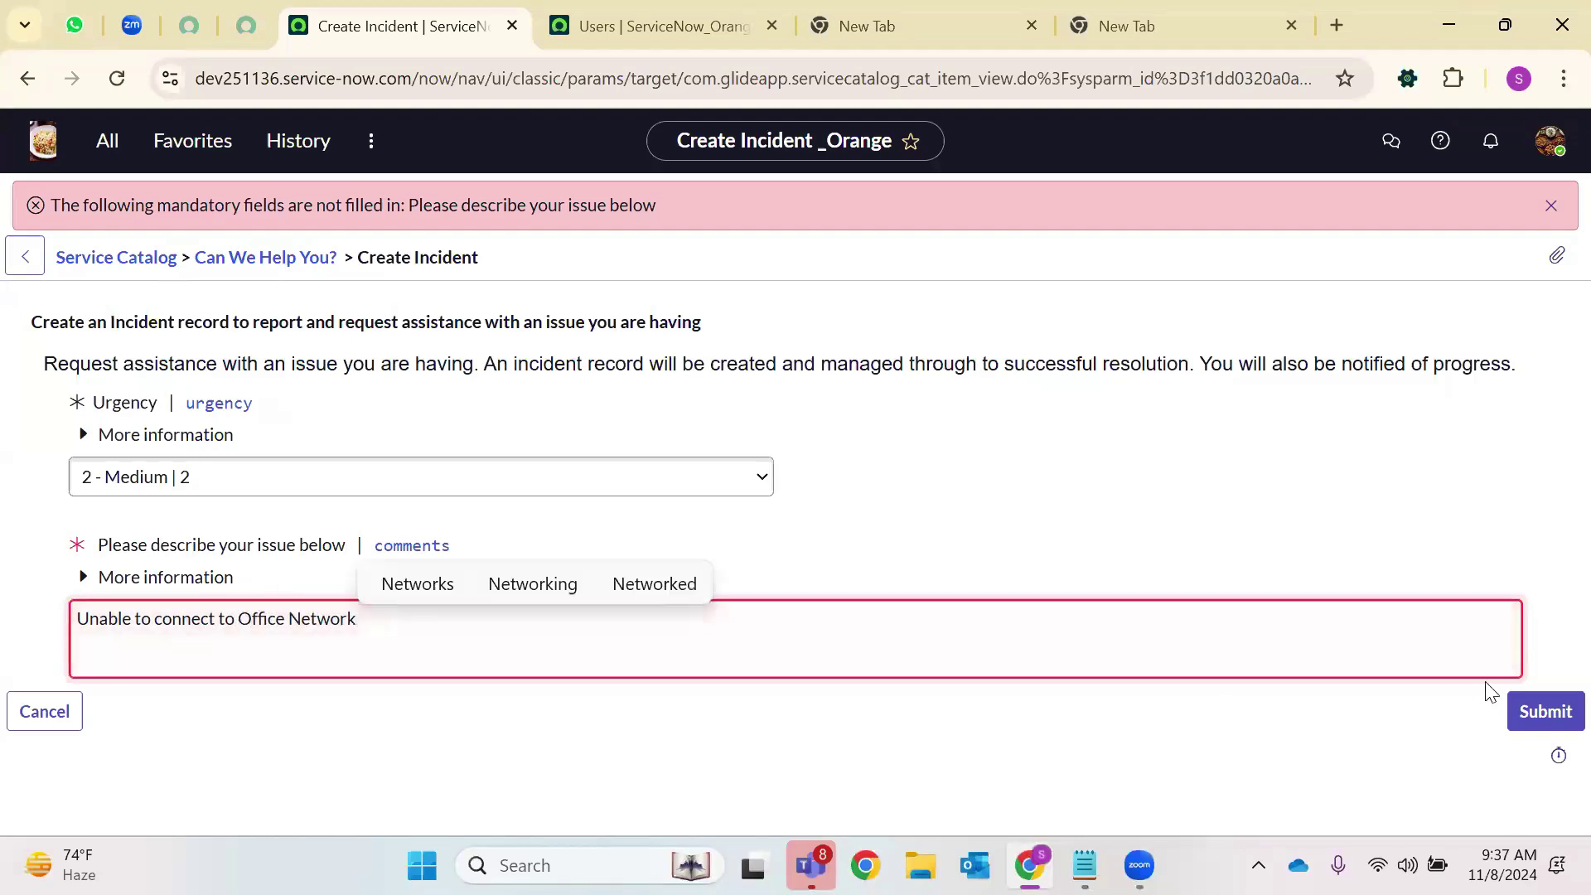
click(1561, 718)
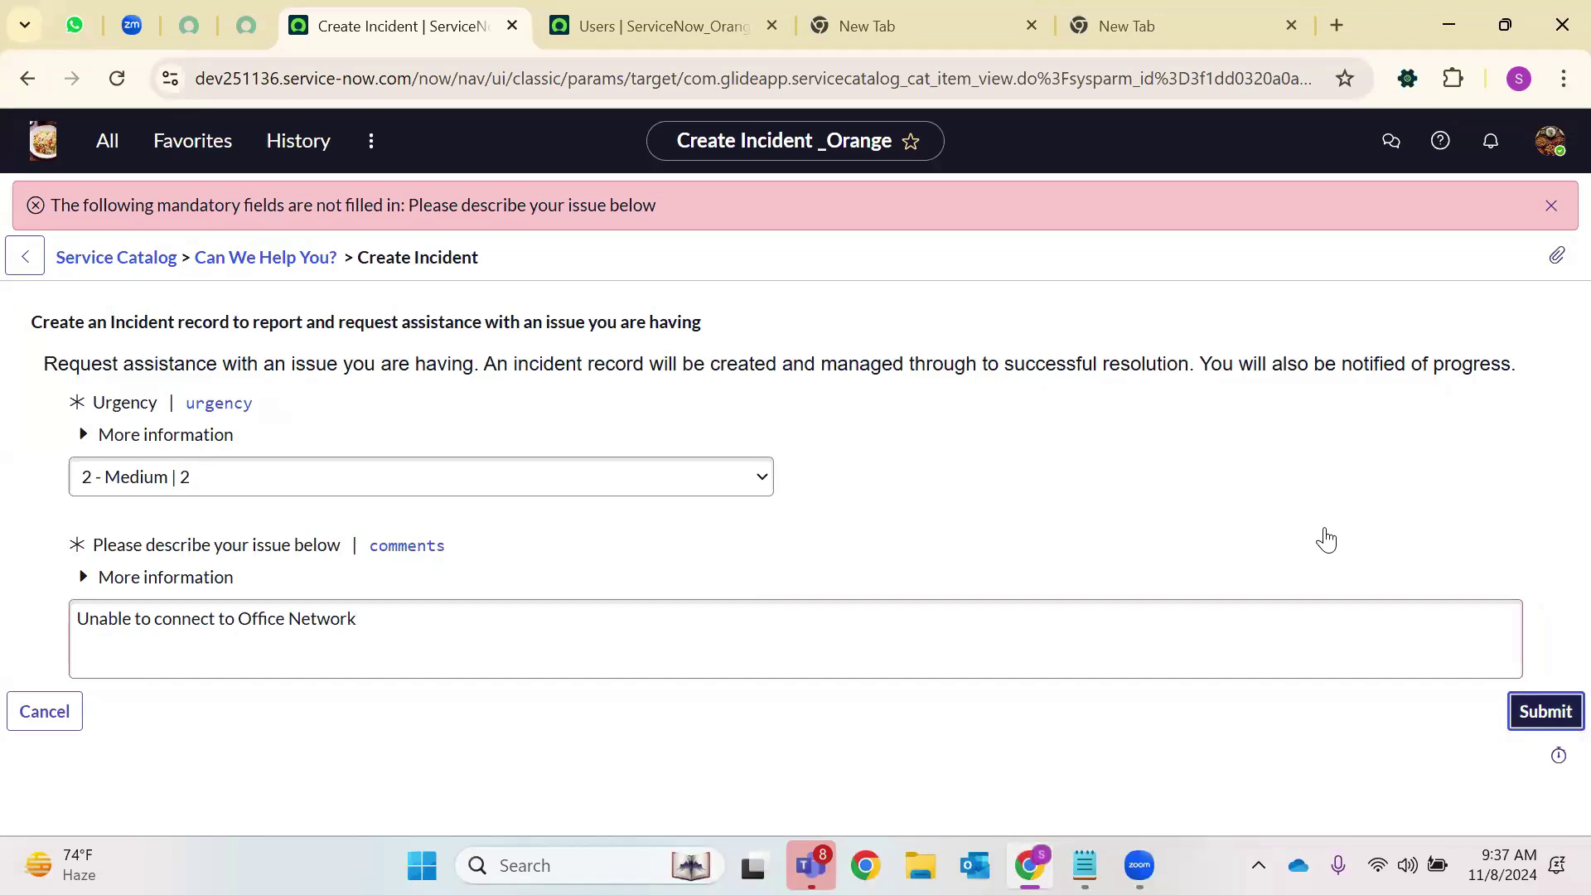
scroll(766, 465, down, 3)
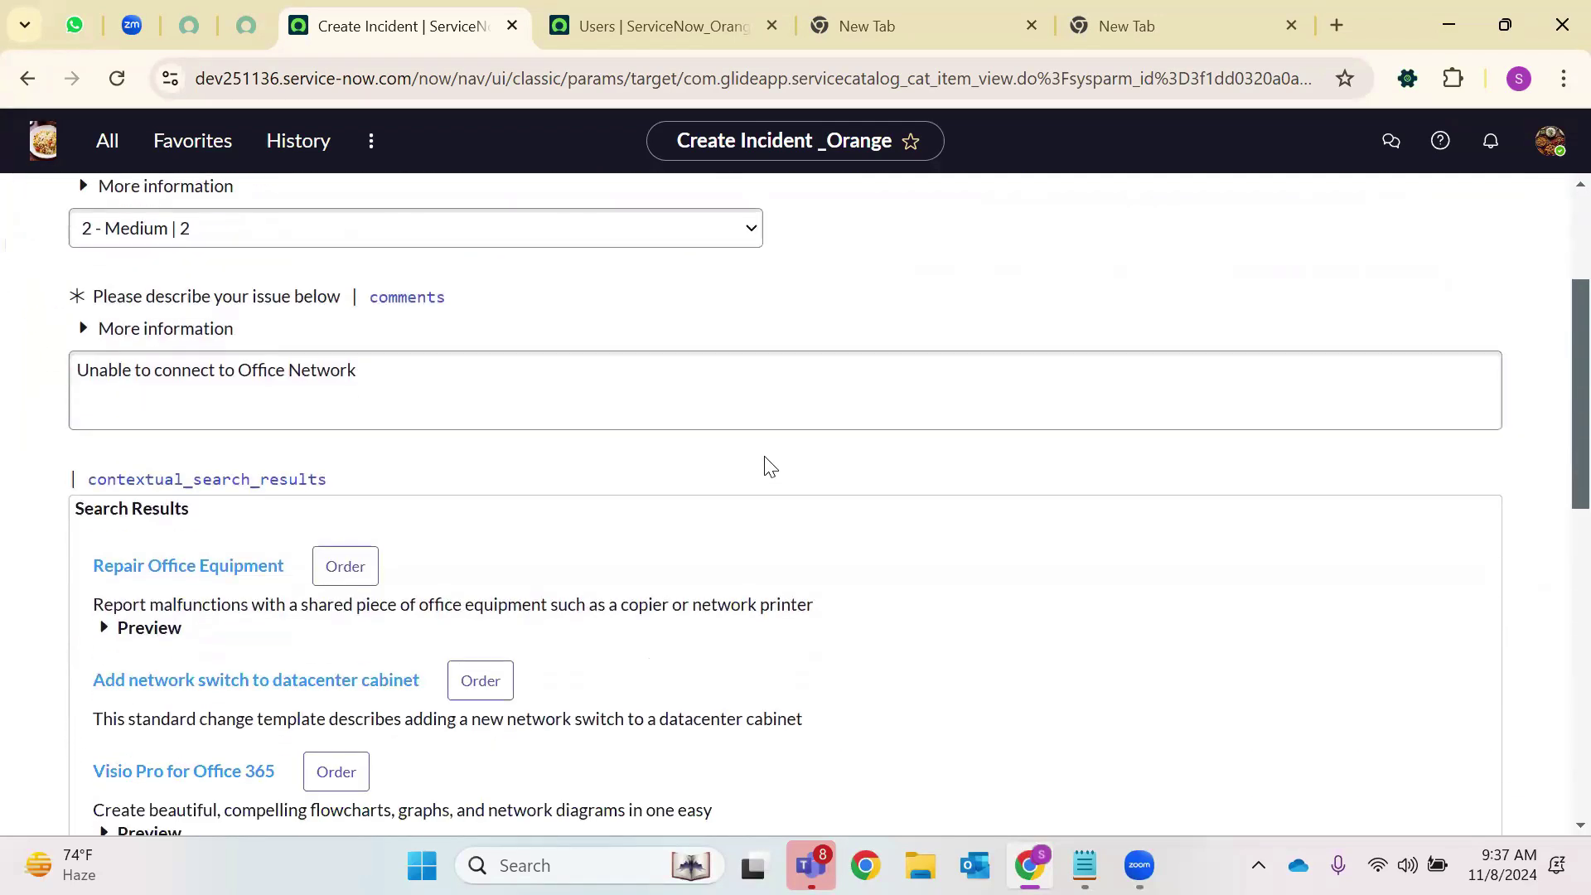
scroll(523, 539, down, 3)
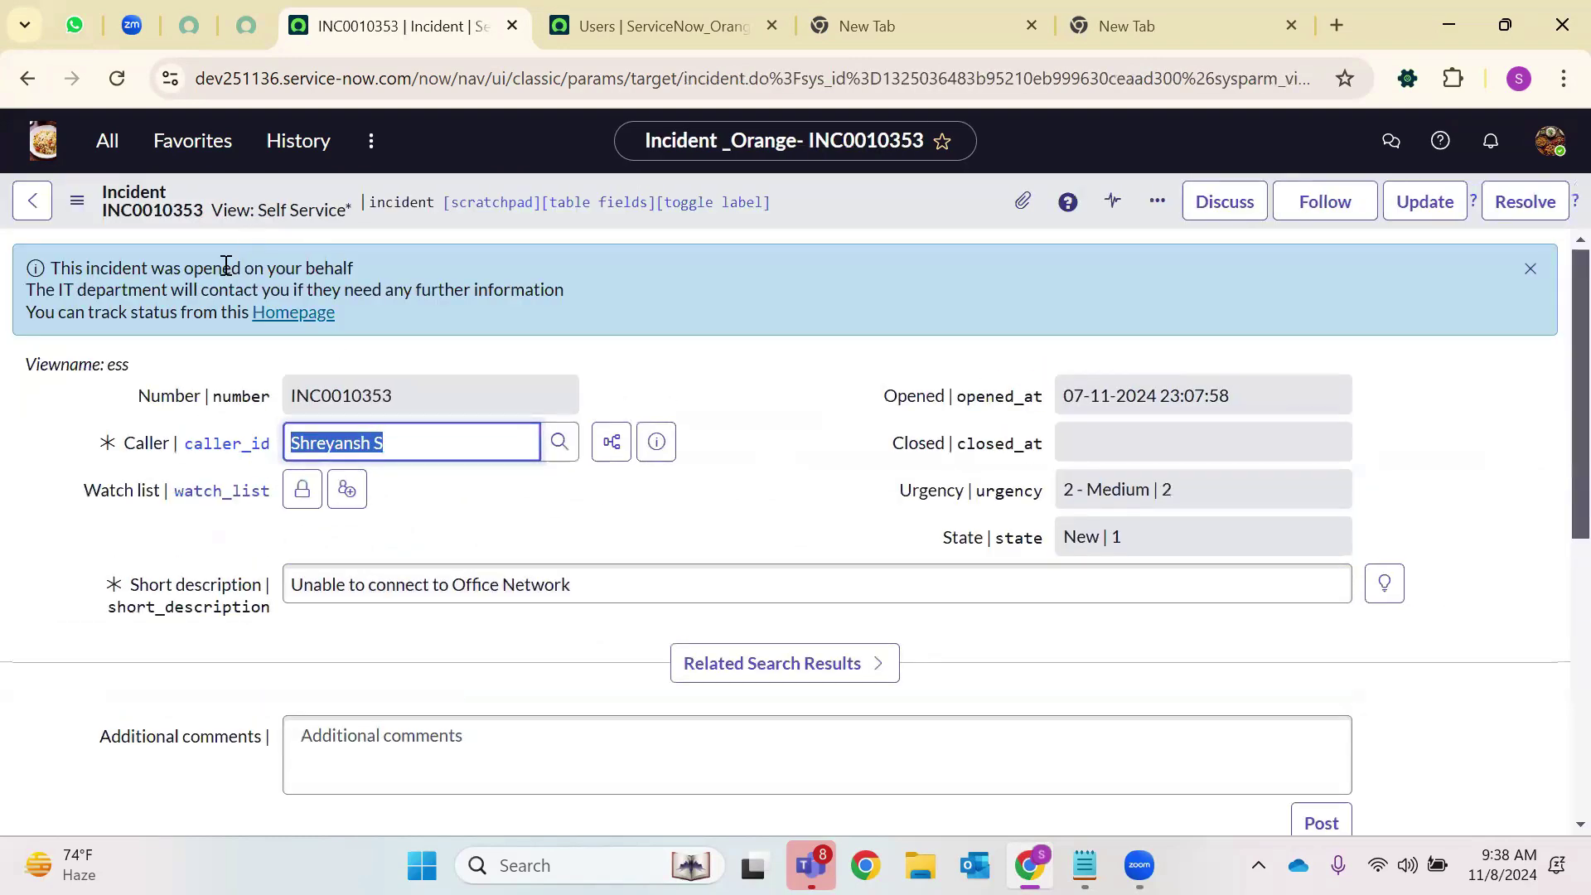
double_click(415, 395)
click(414, 396)
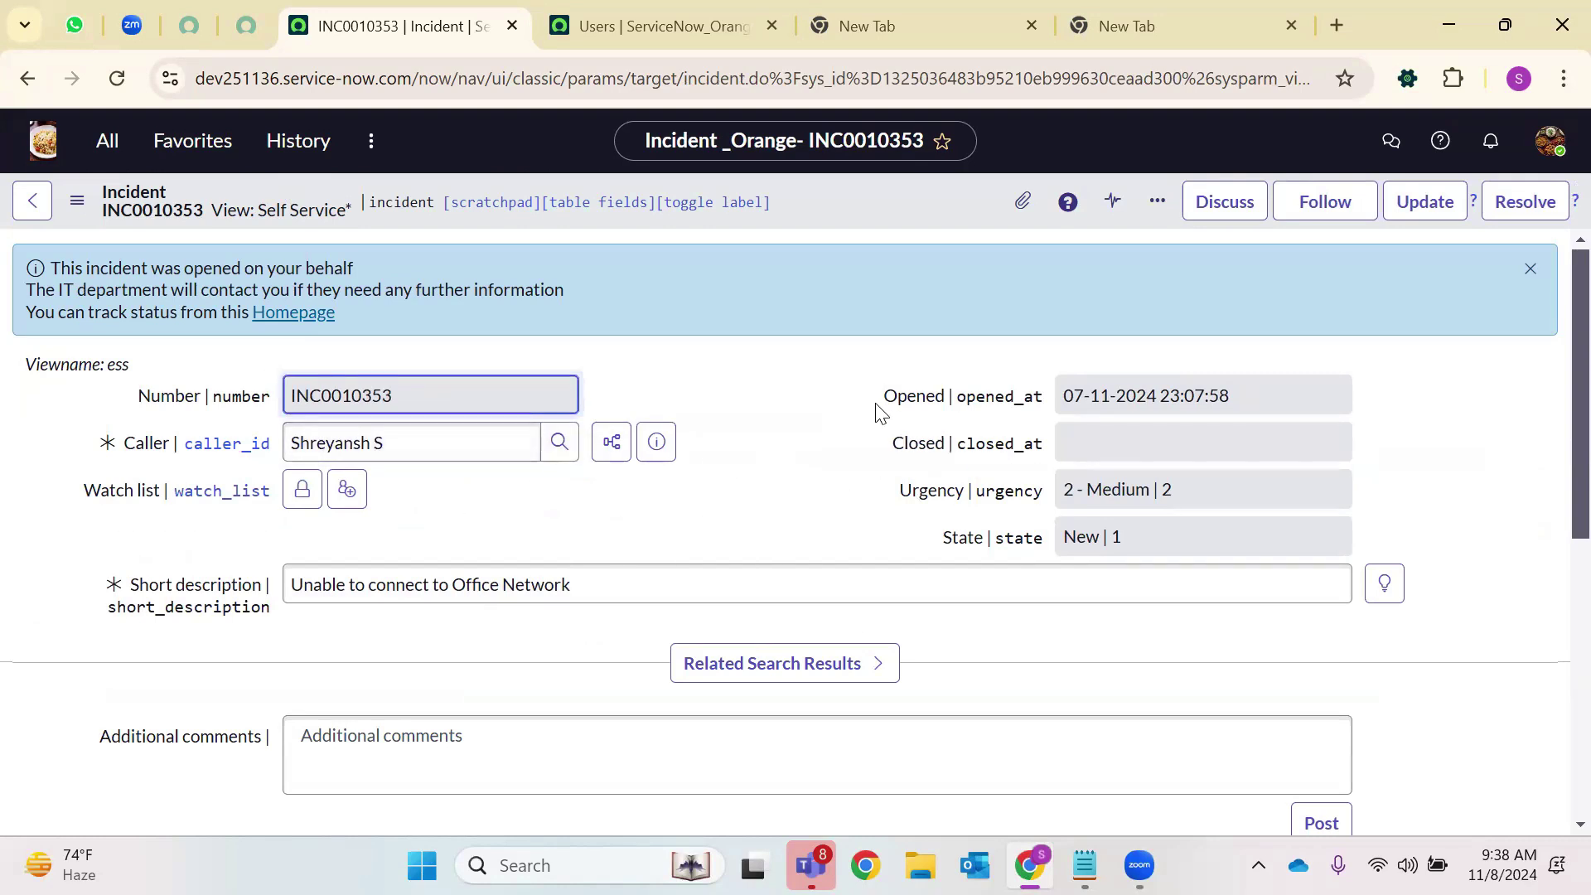
click(1530, 268)
double_click(394, 290)
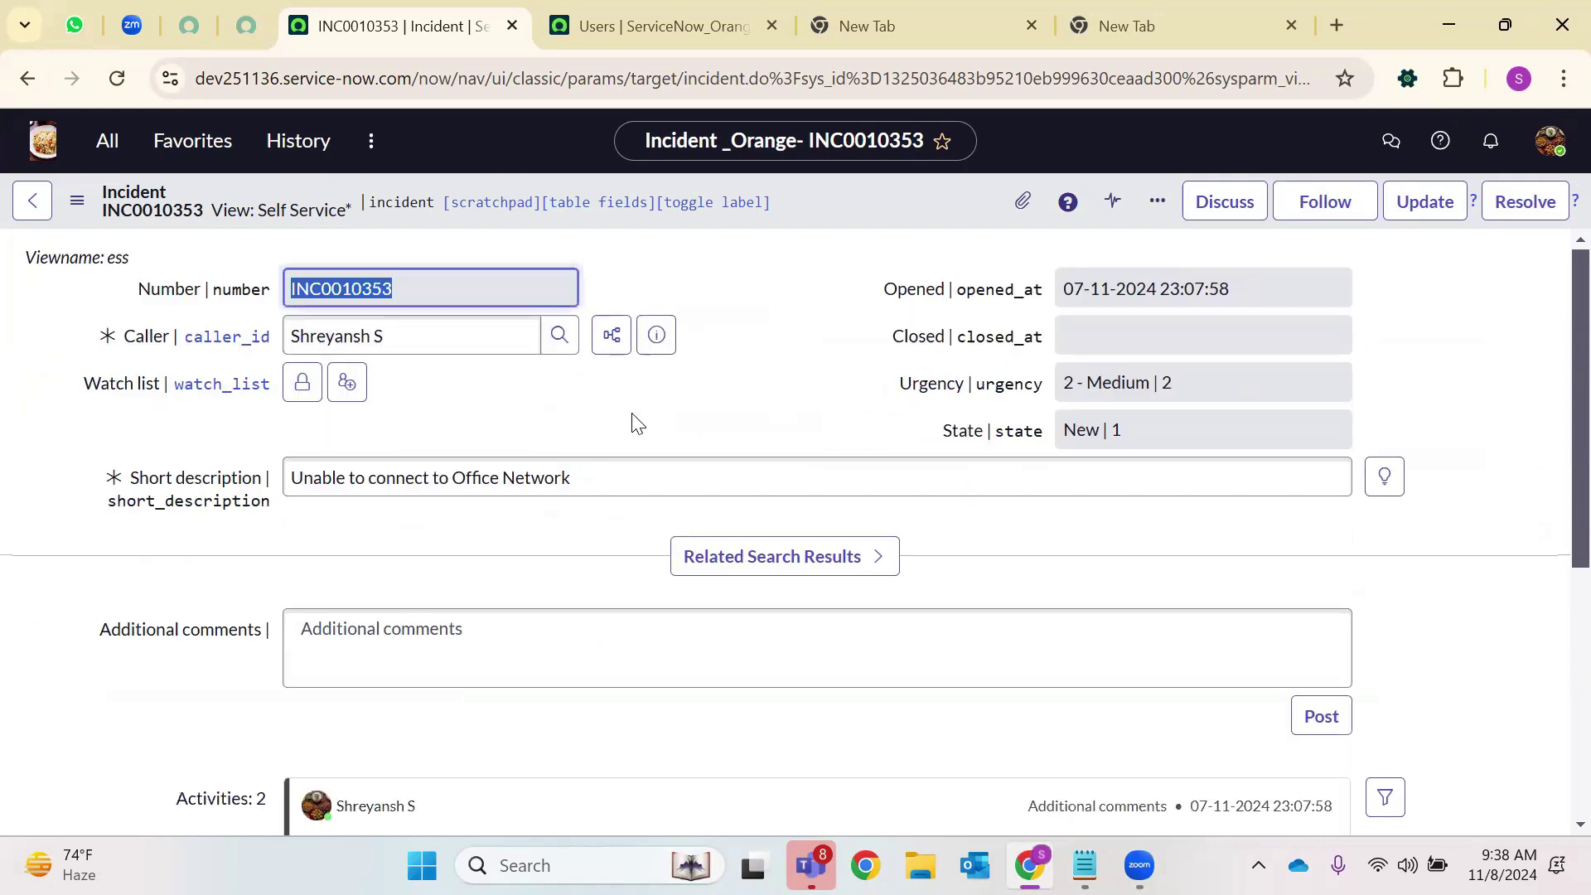
double_click(396, 288)
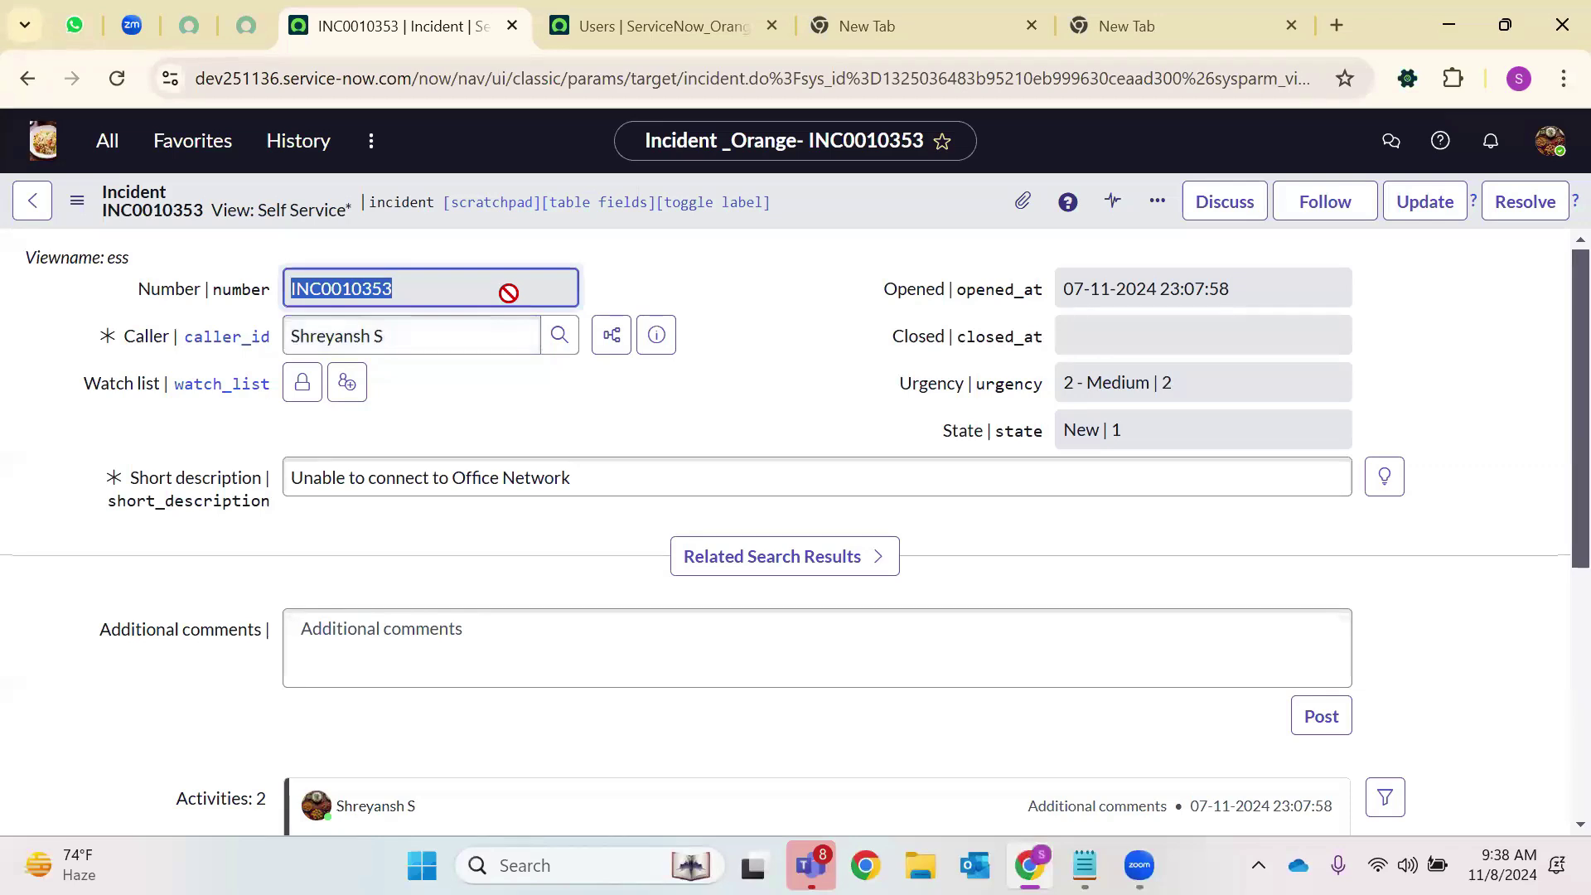
triple_click(1174, 293)
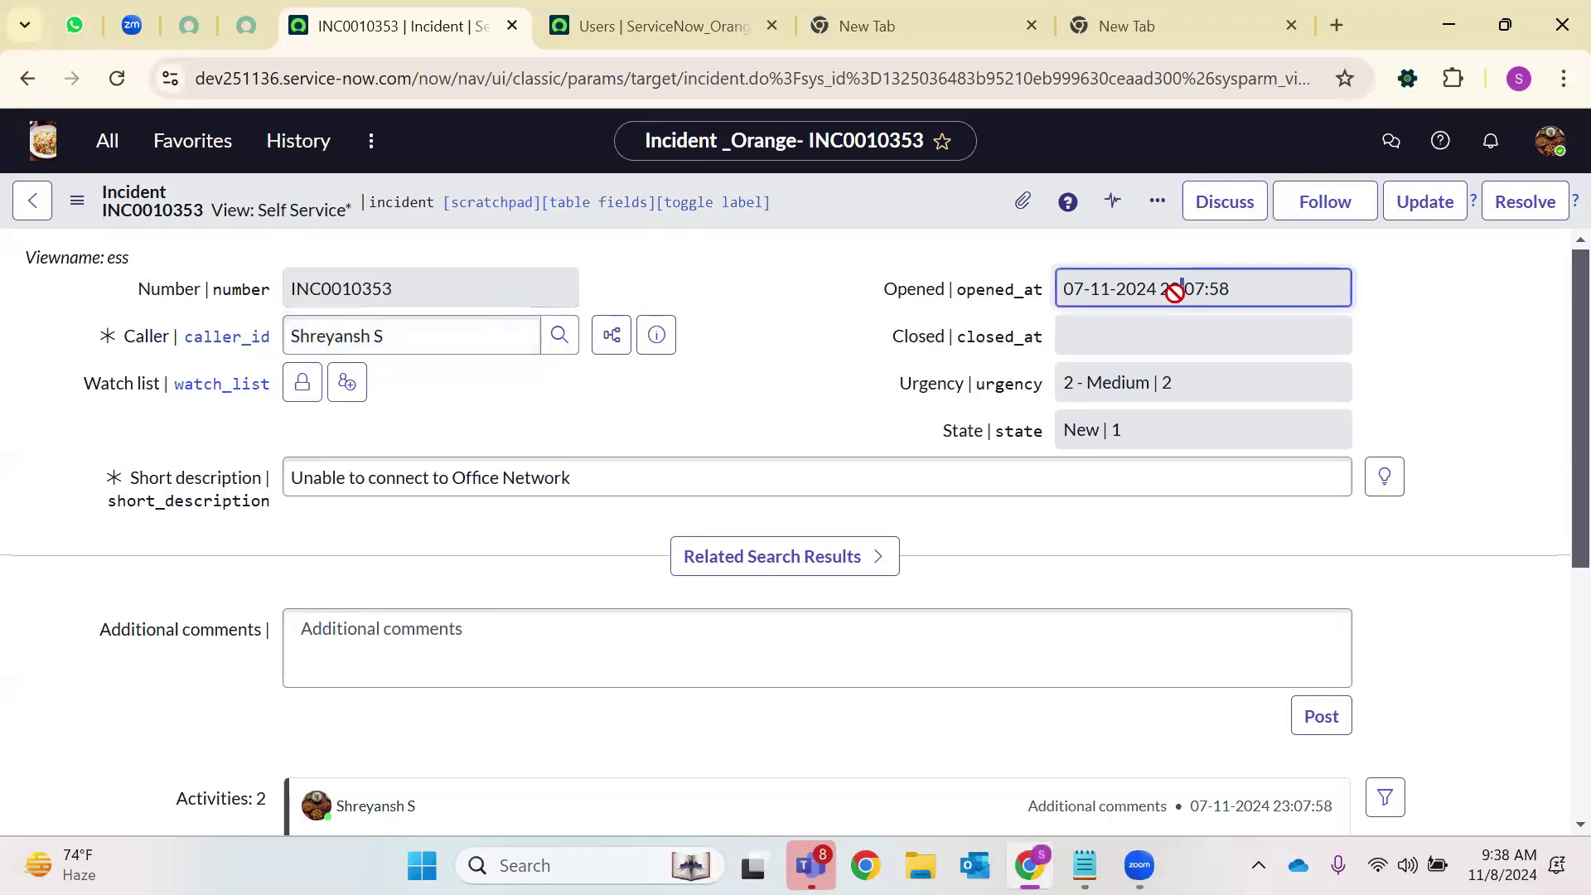
click(1119, 337)
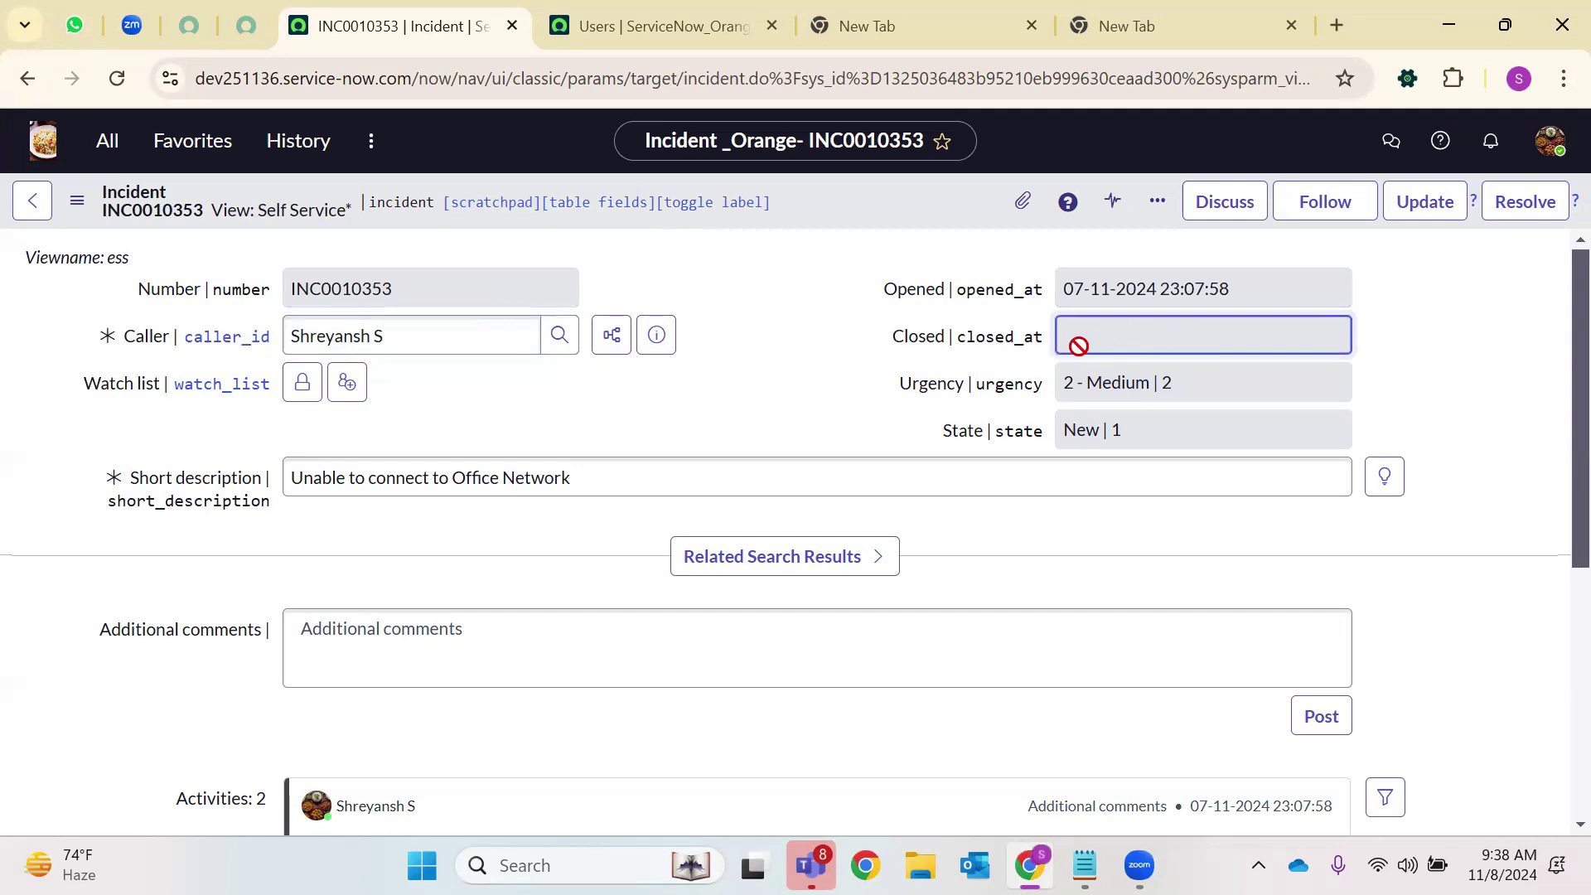
click(1214, 380)
click(1164, 434)
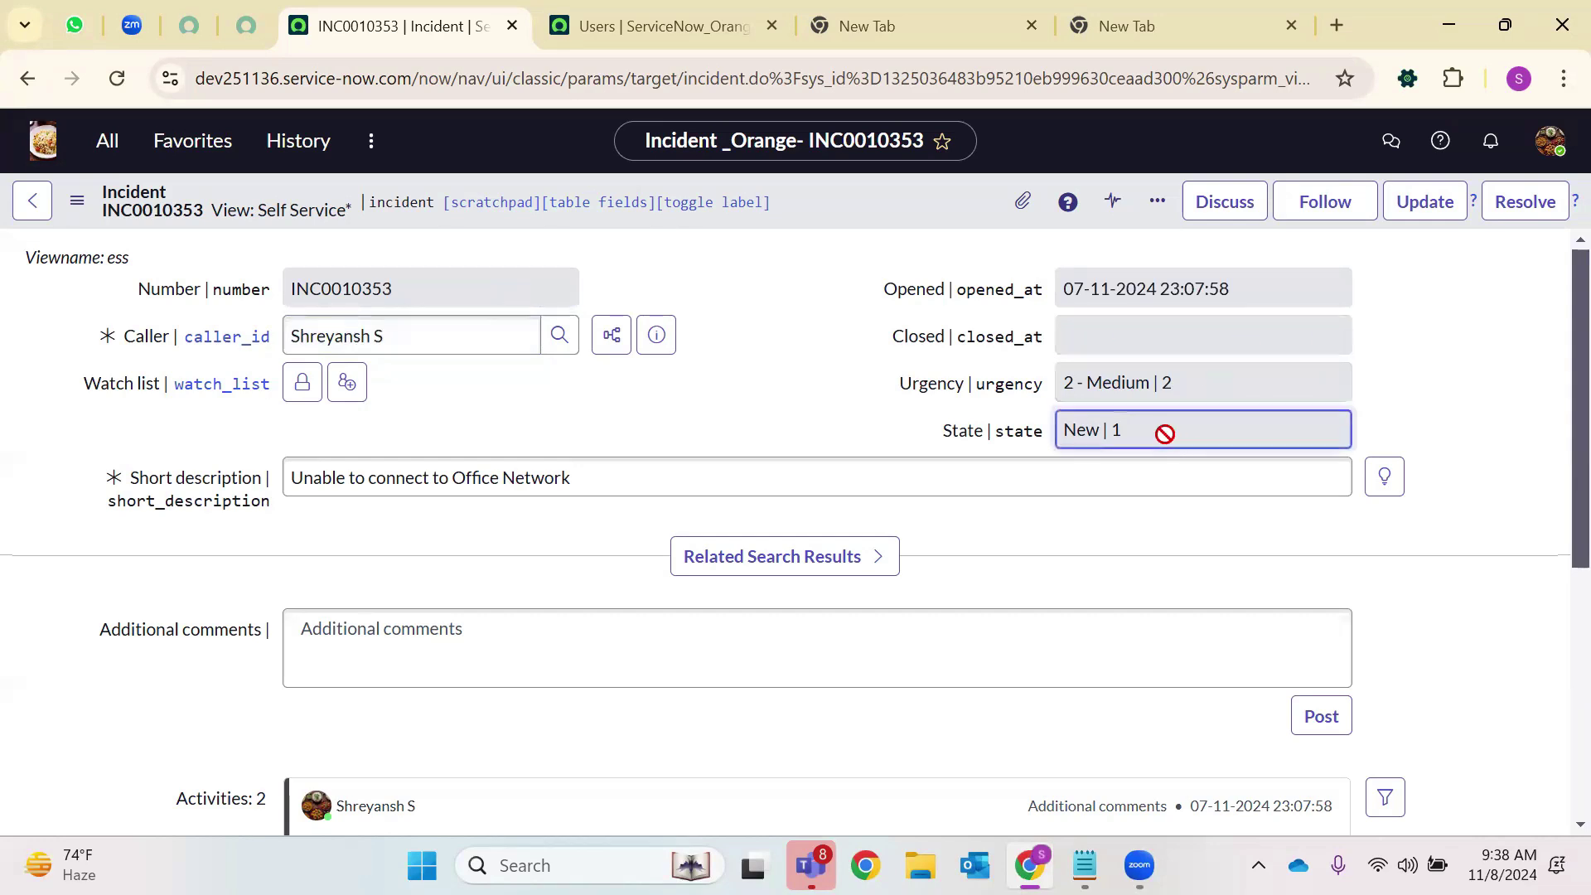
click(530, 472)
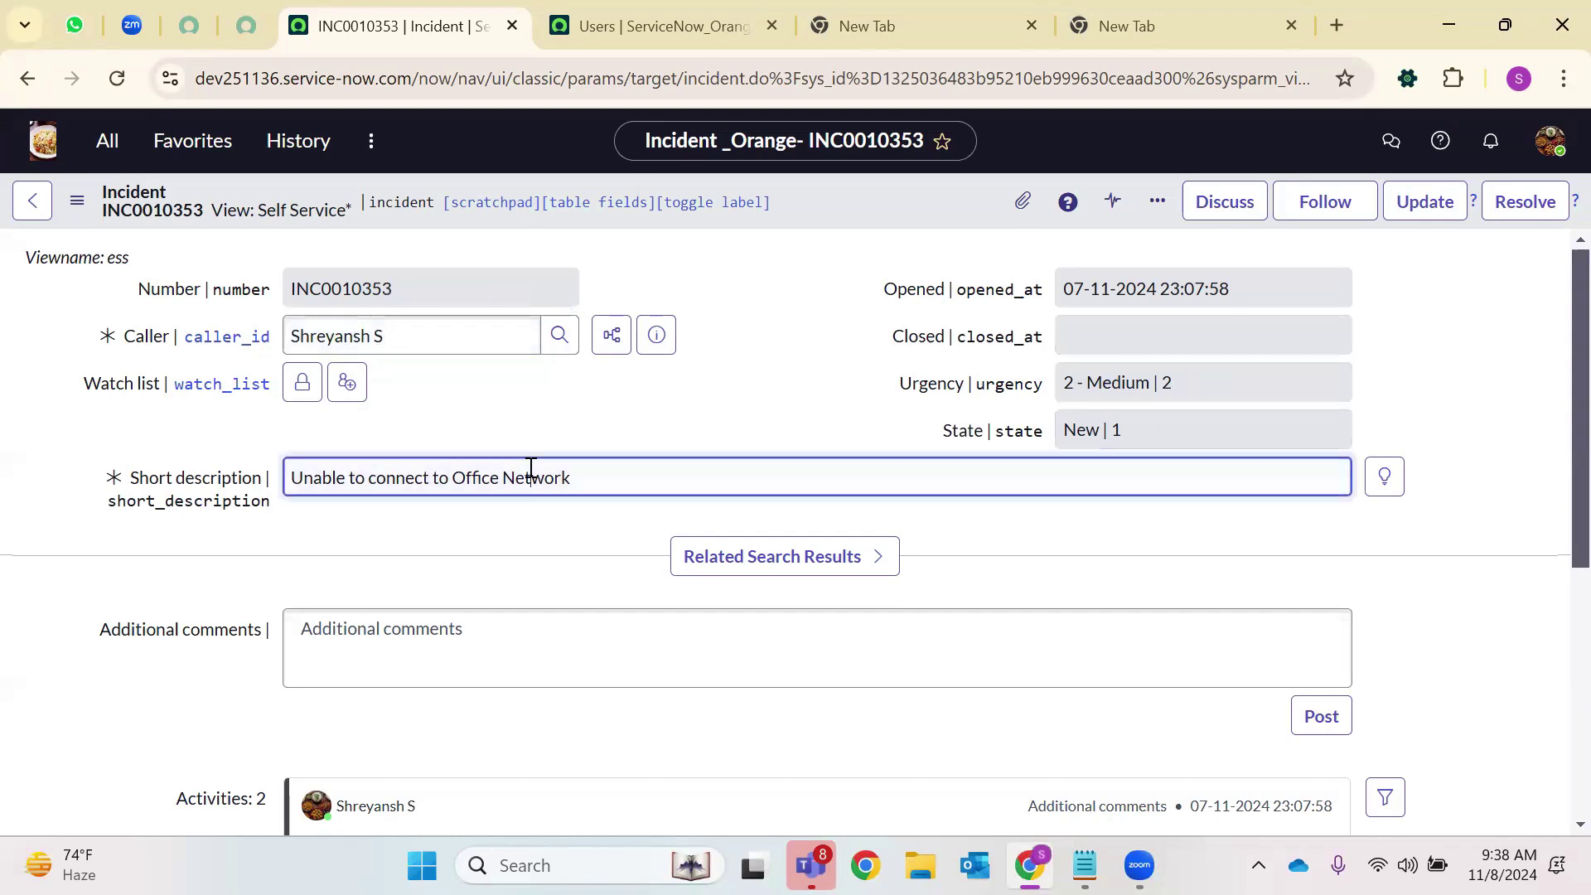
key(ctrl+a)
scroll(525, 469, down, 4)
click(355, 301)
scroll(355, 348, up, 1)
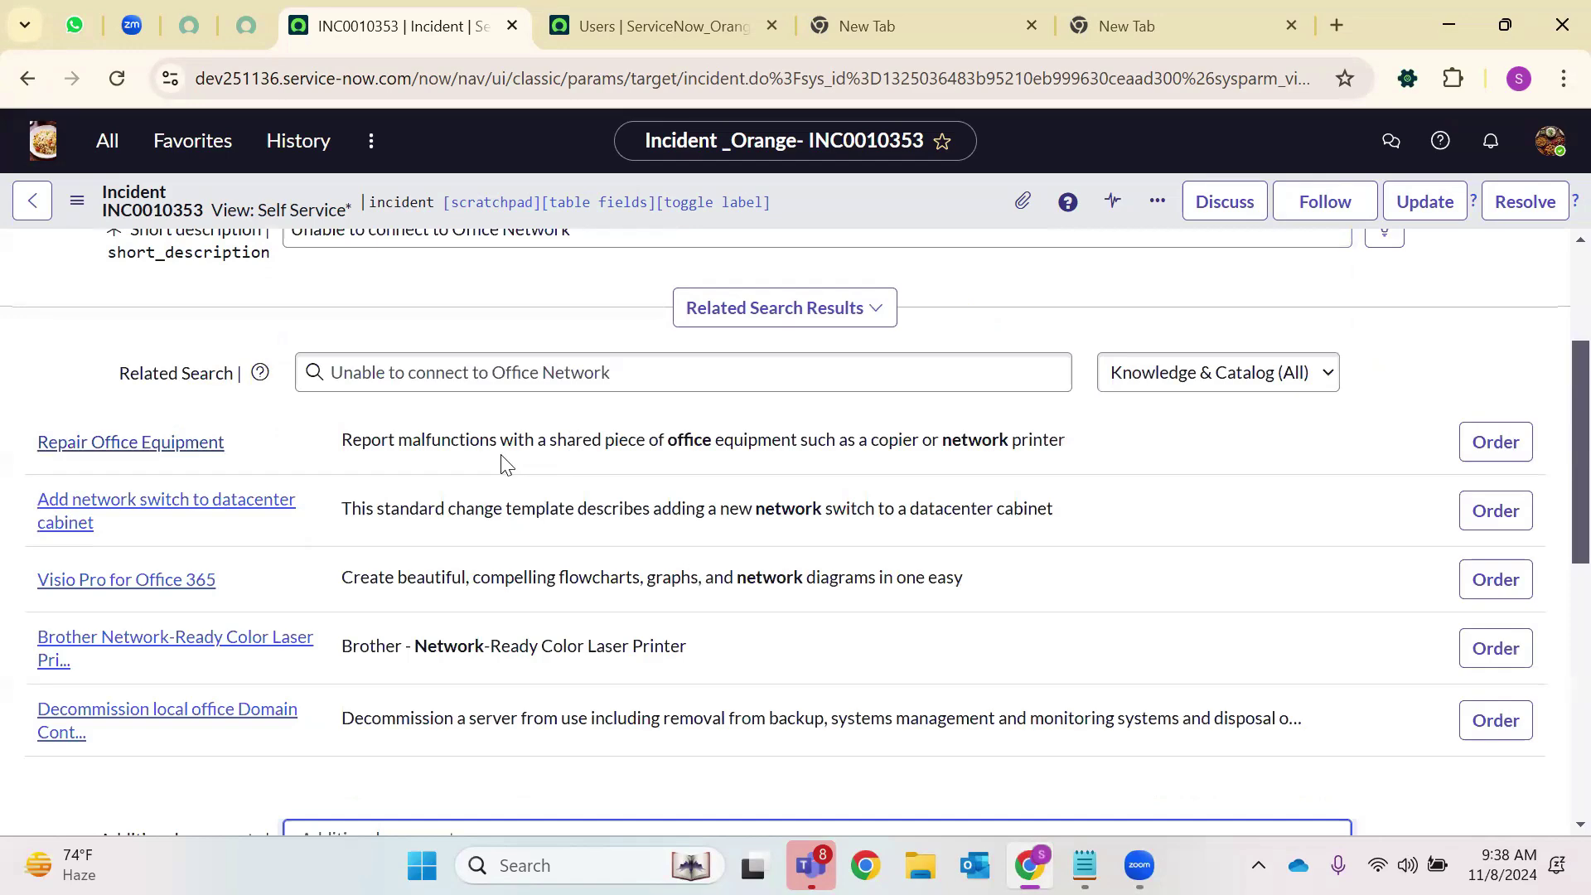
scroll(655, 396, up, 3)
scroll(550, 461, down, 6)
scroll(444, 516, down, 2)
scroll(461, 369, down, 2)
scroll(1427, 340, up, 10)
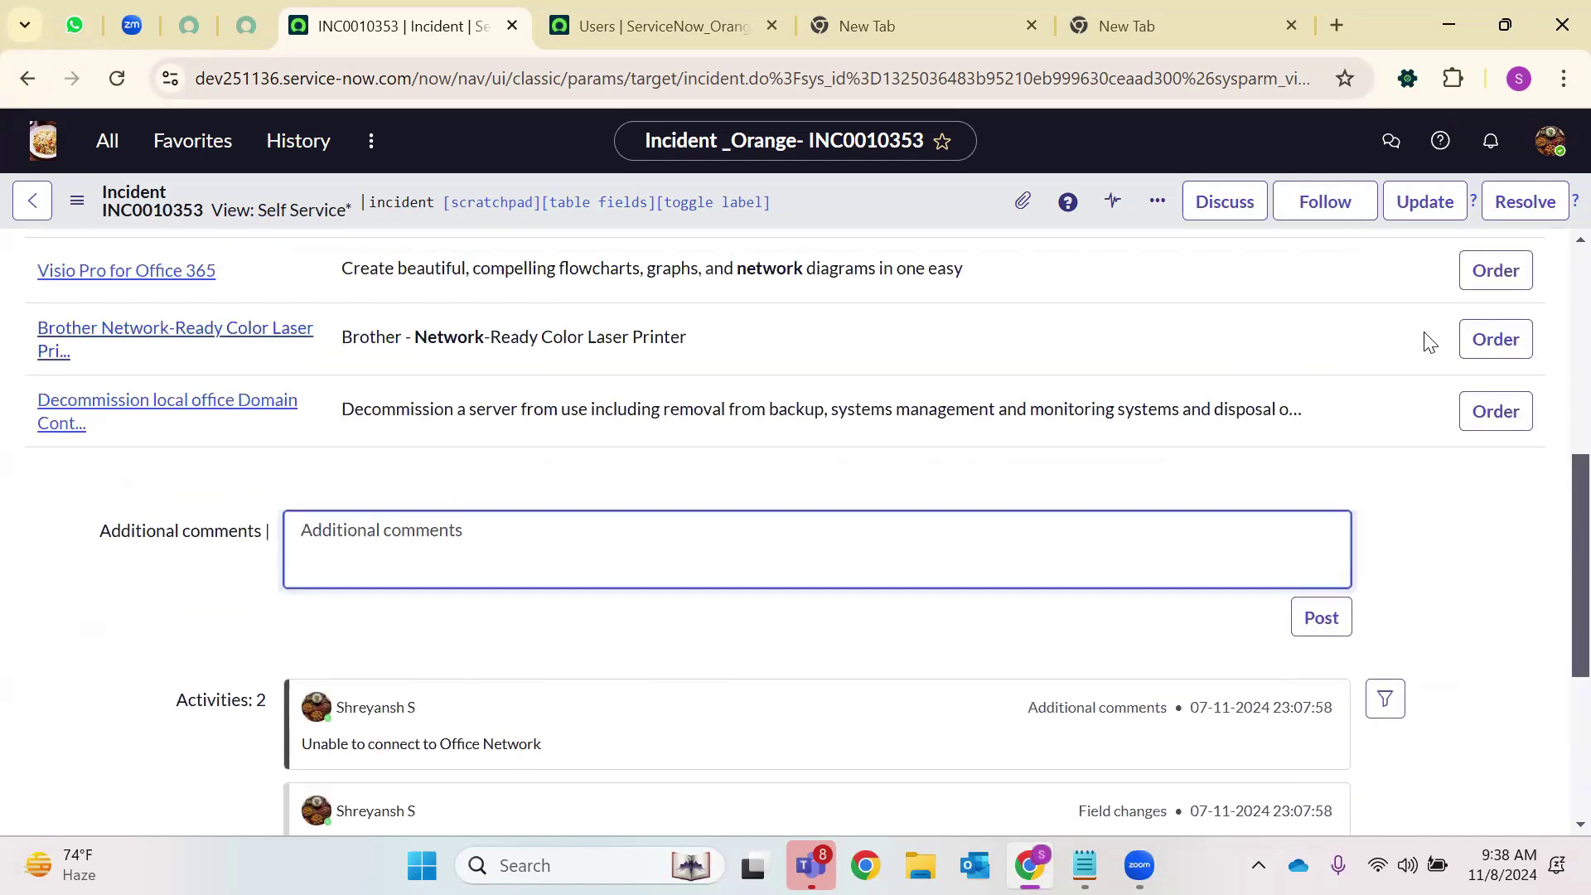
scroll(1081, 439, down, 9)
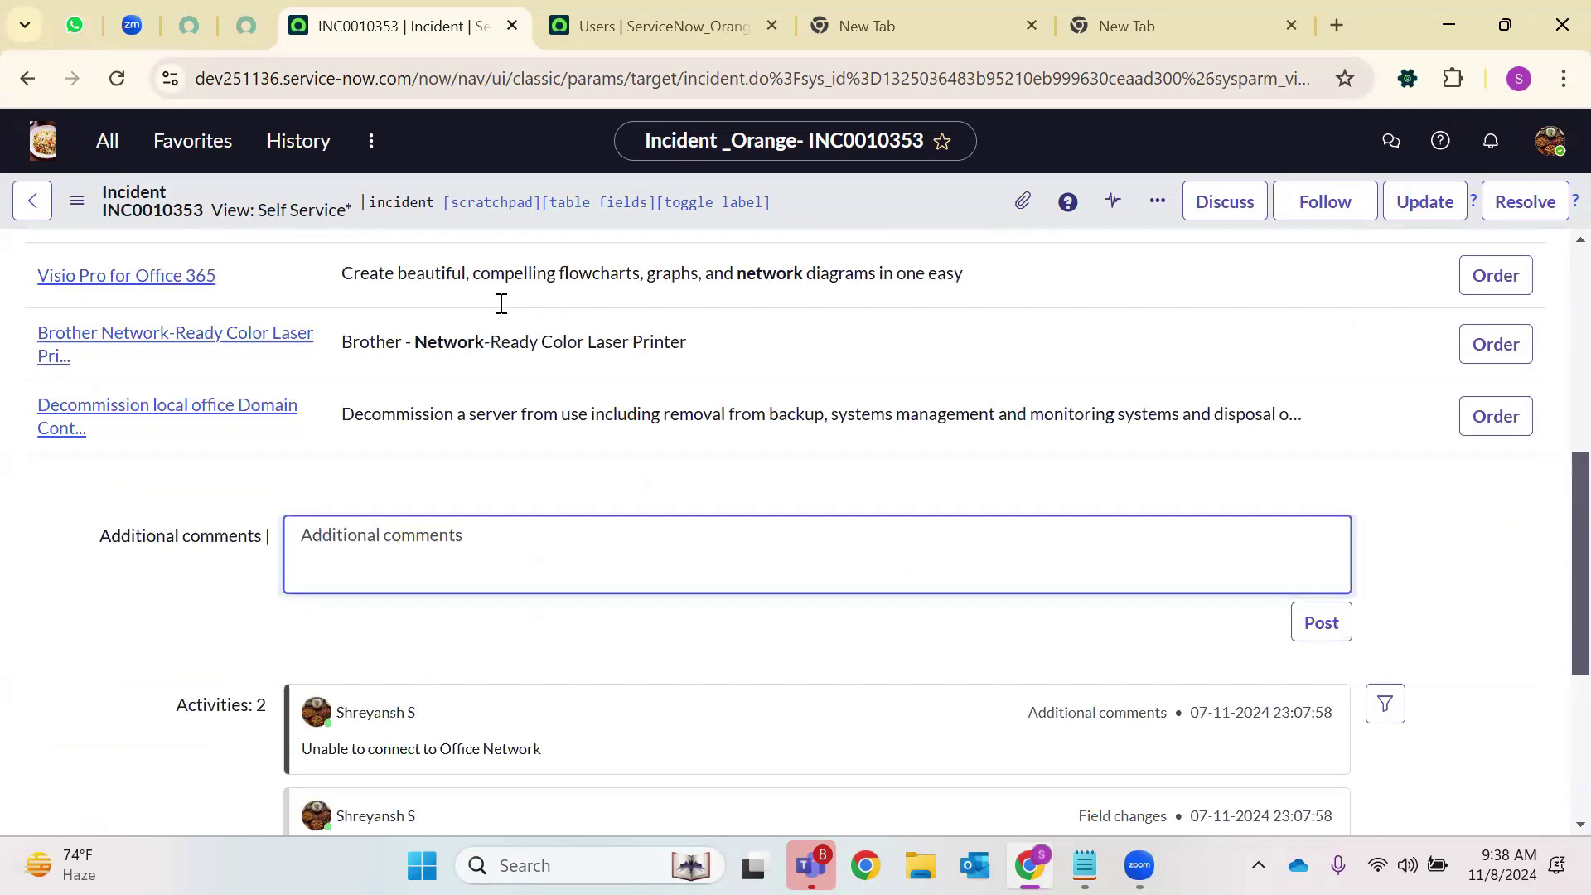
scroll(515, 479, down, 2)
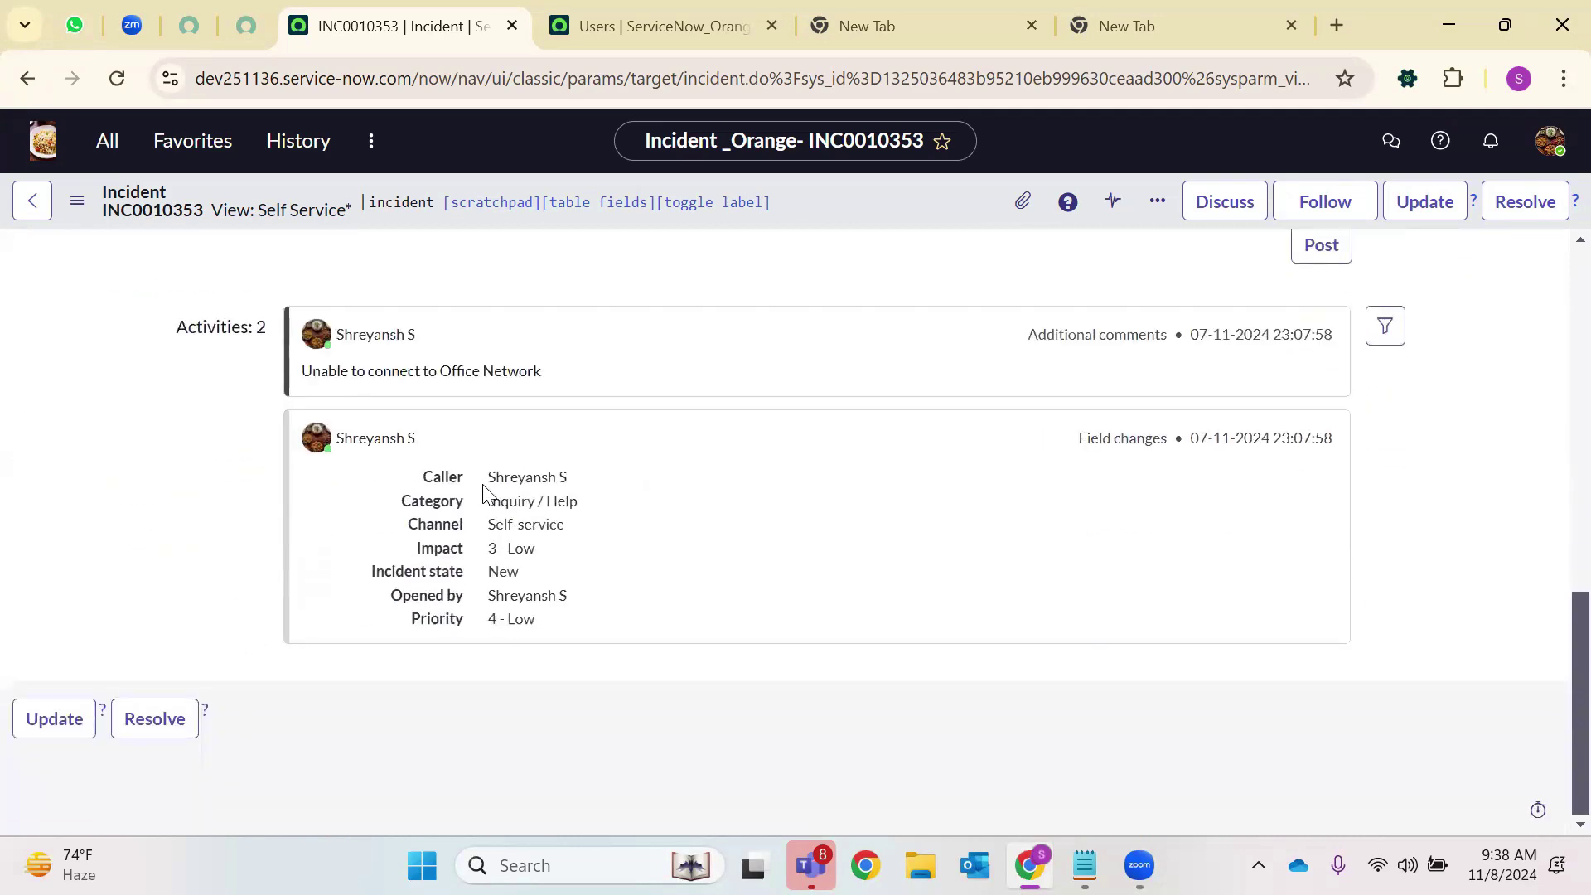
drag(712, 447, 539, 540)
click(499, 534)
click(548, 535)
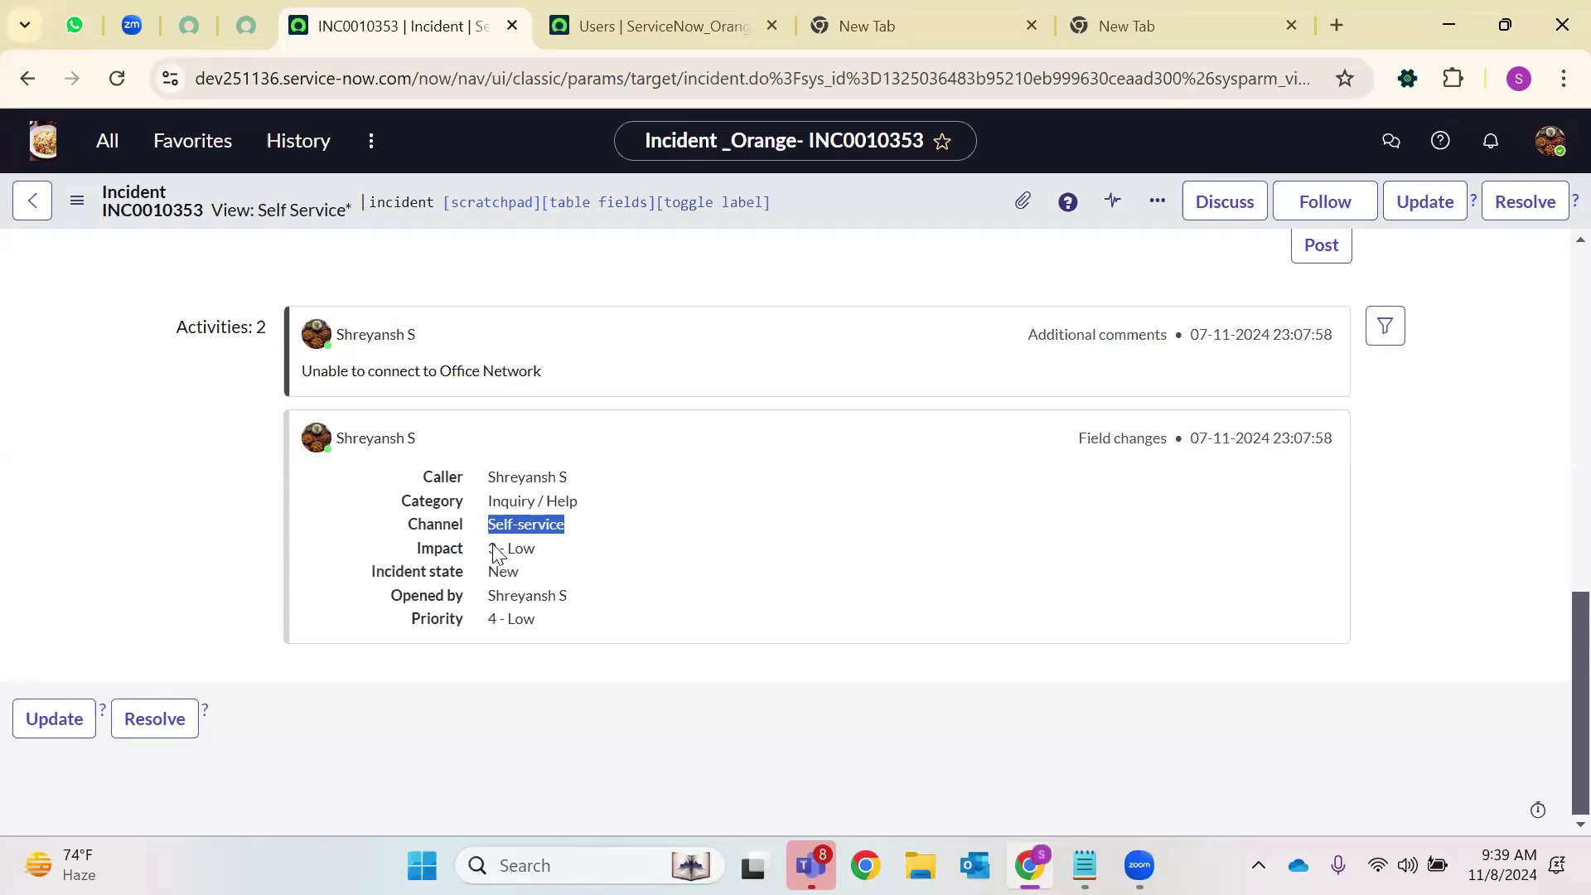
drag(492, 553, 544, 562)
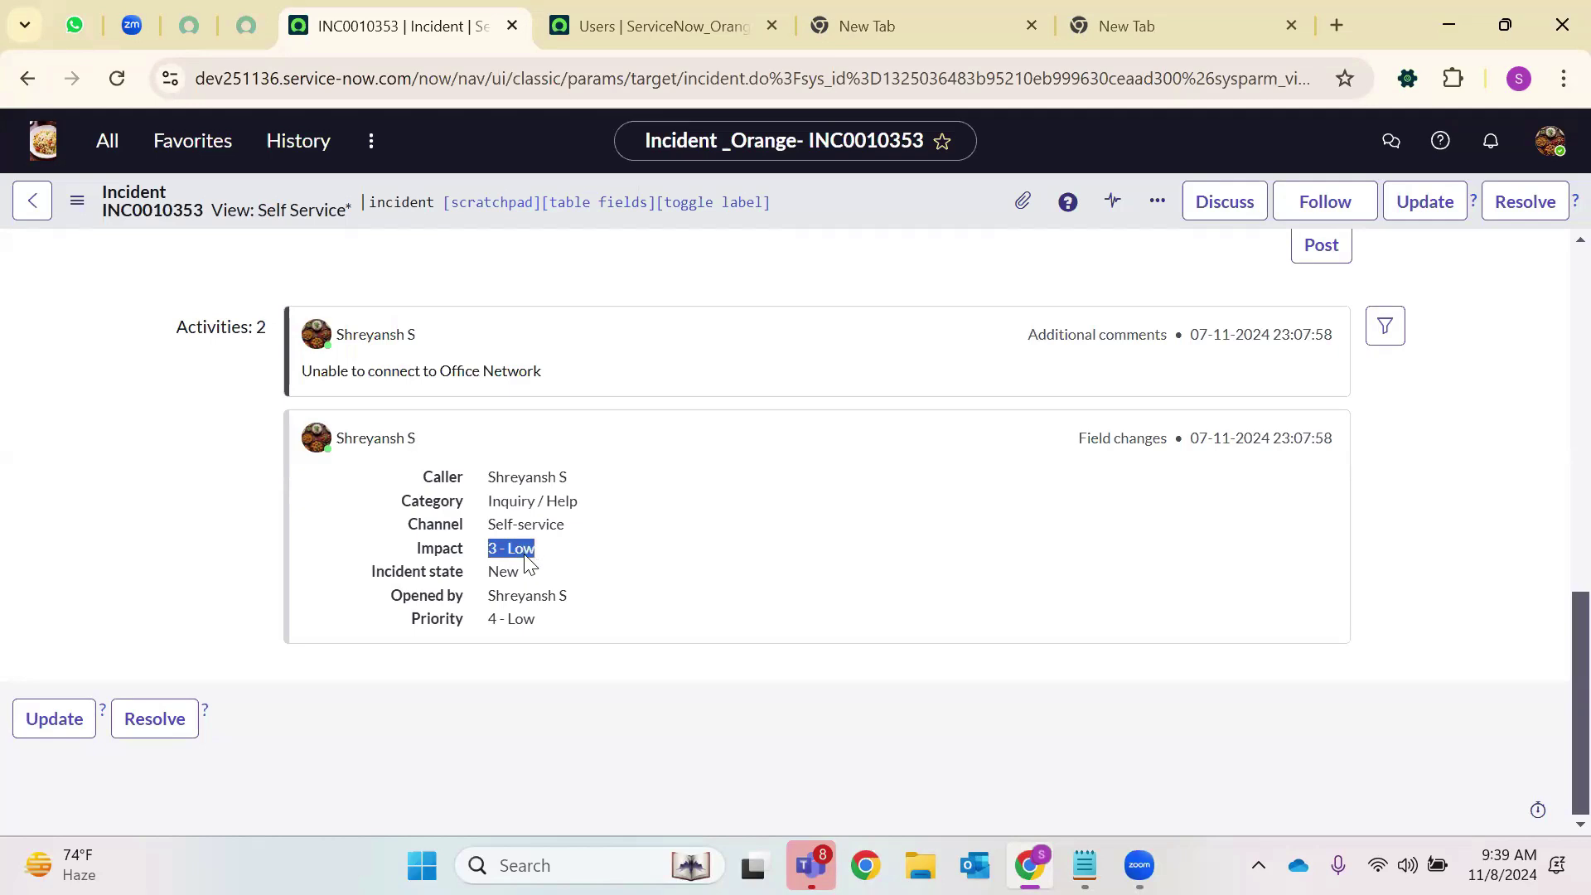
drag(507, 572, 507, 573)
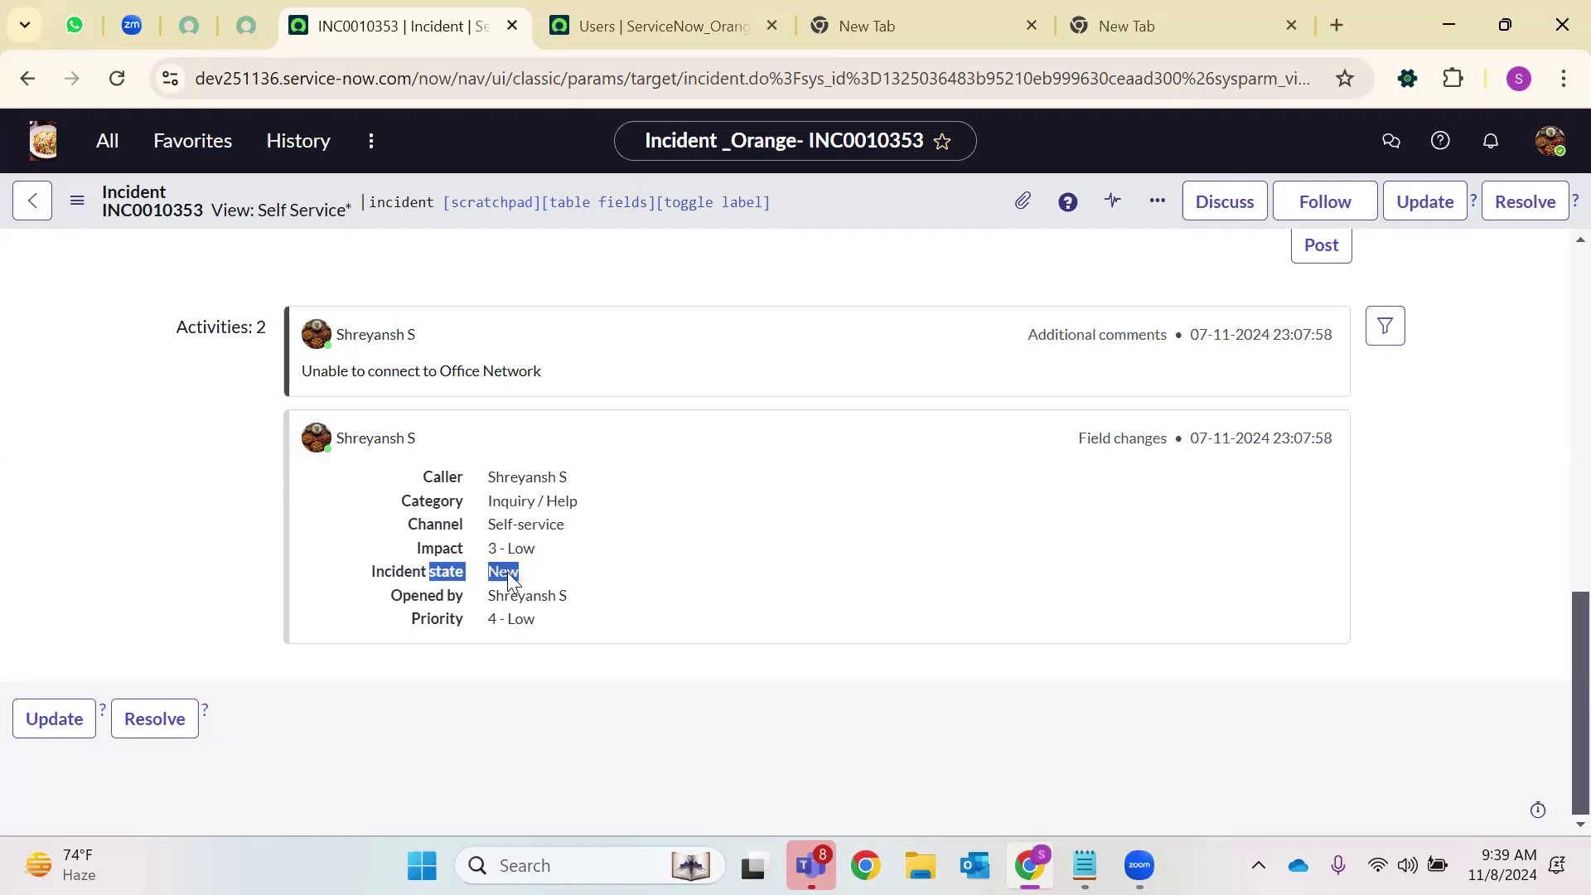
triple_click(568, 597)
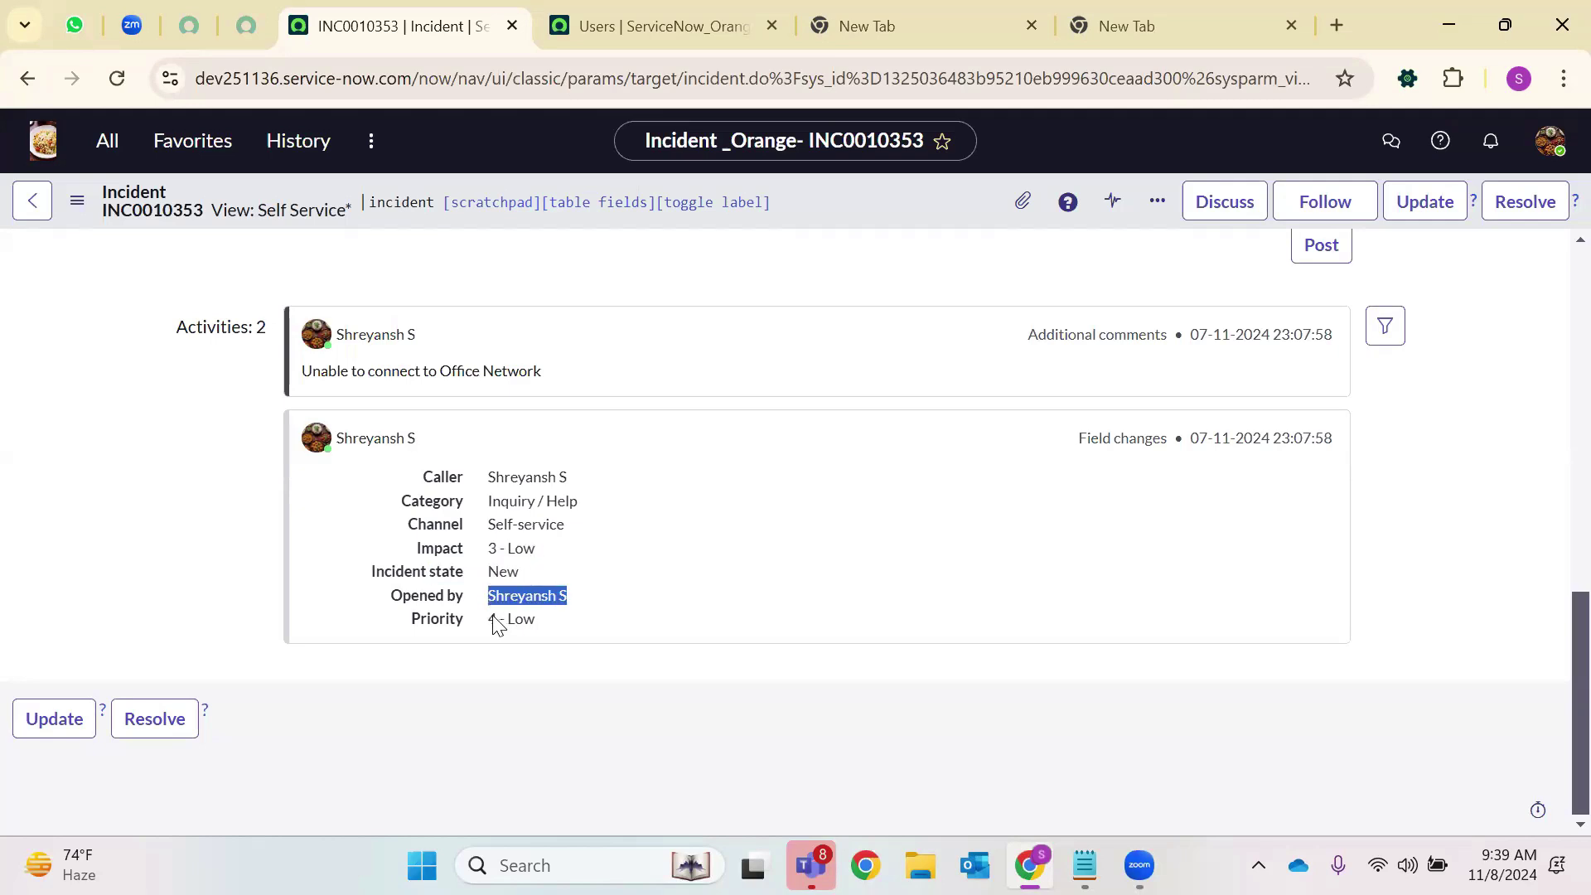
click(516, 627)
triple_click(516, 628)
click(492, 552)
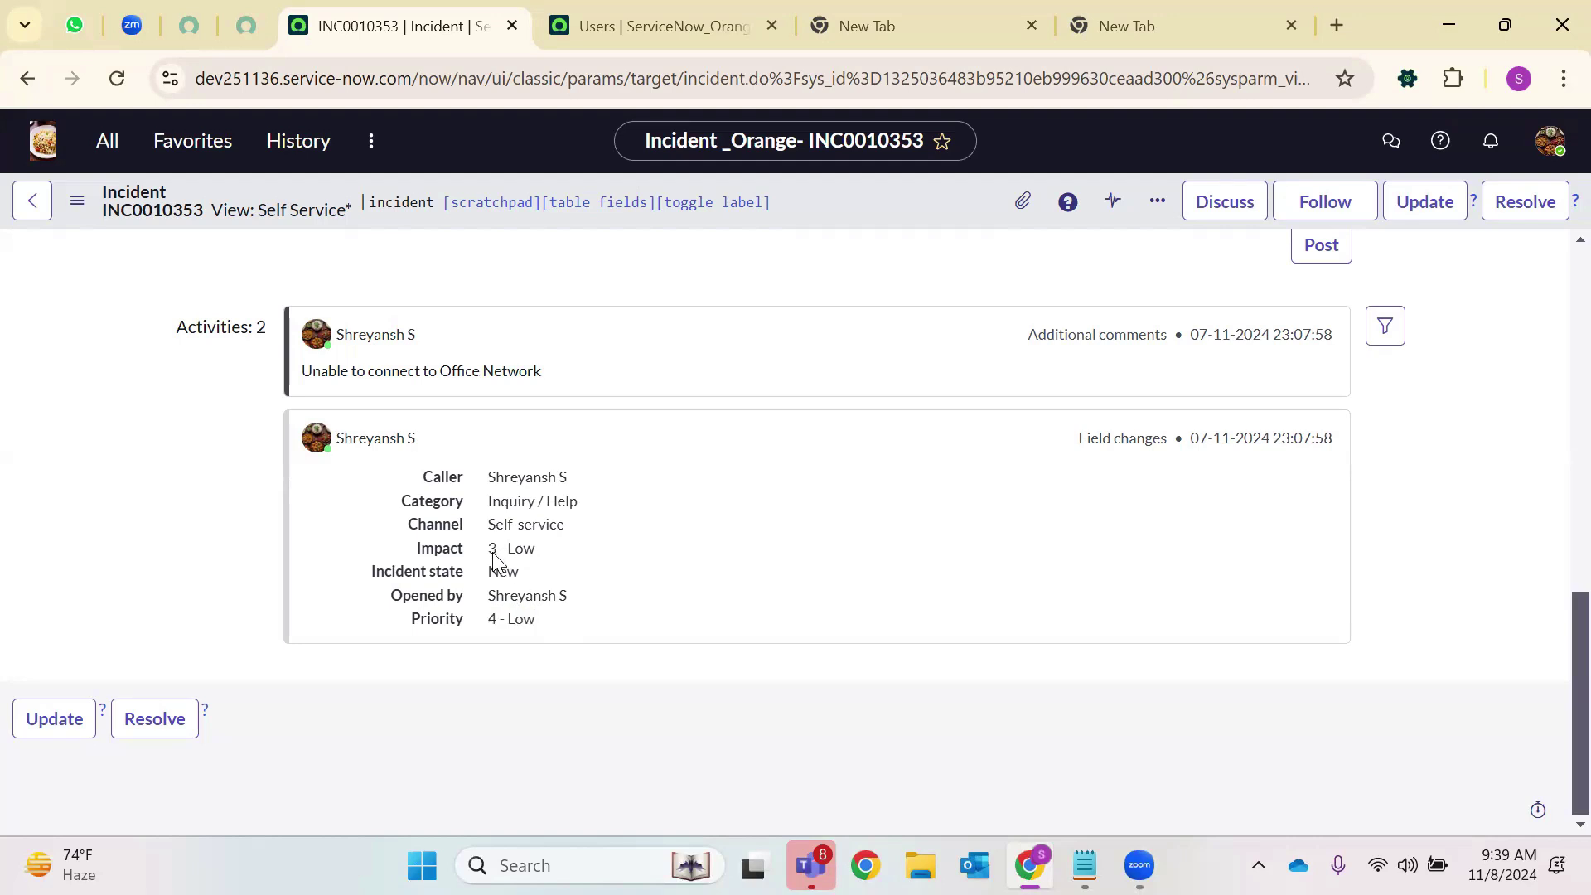
scroll(1121, 458, up, 15)
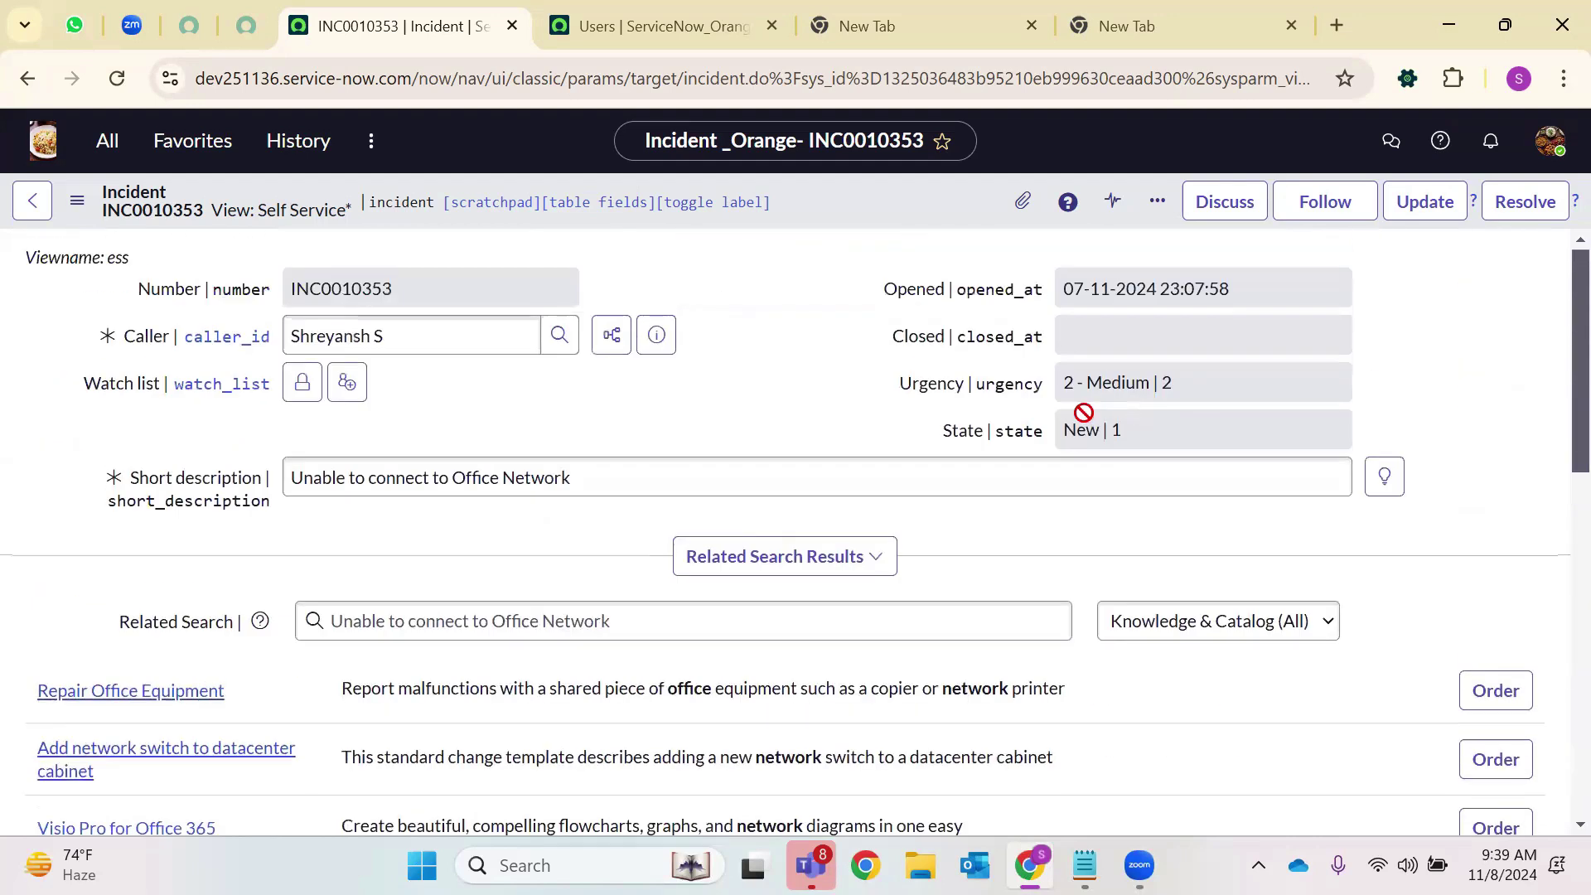
click(1082, 383)
scroll(887, 472, down, 15)
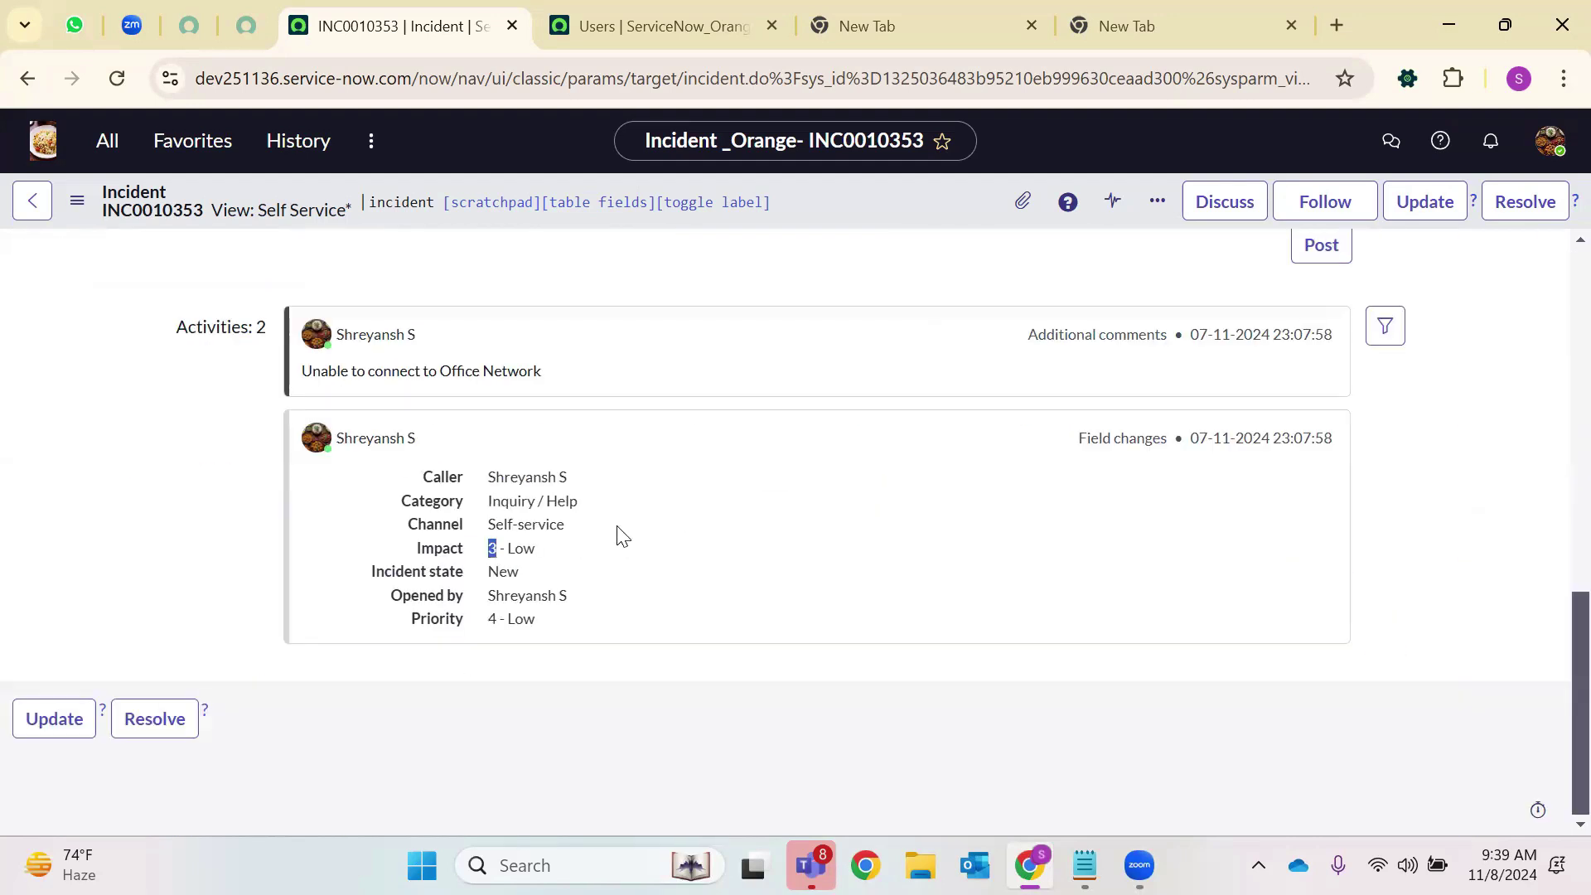
drag(494, 625, 537, 627)
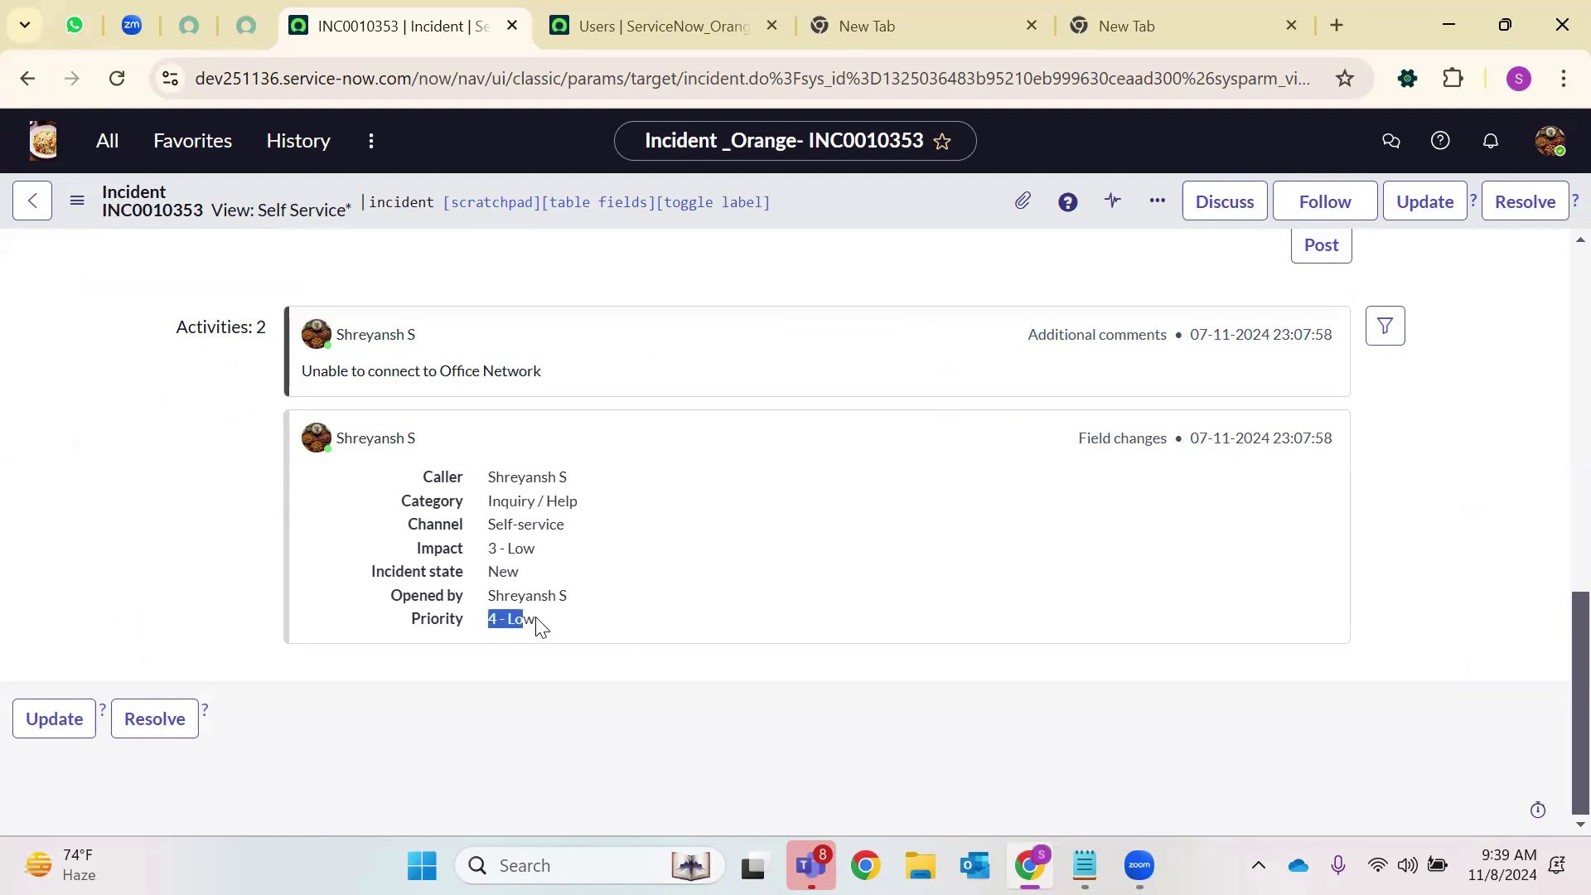
click(835, 570)
Step: Post the comment 'Hi technical Team please fix the issue at the soonest possible.' on INC0010353
scroll(1268, 429, up, 5)
click(476, 521)
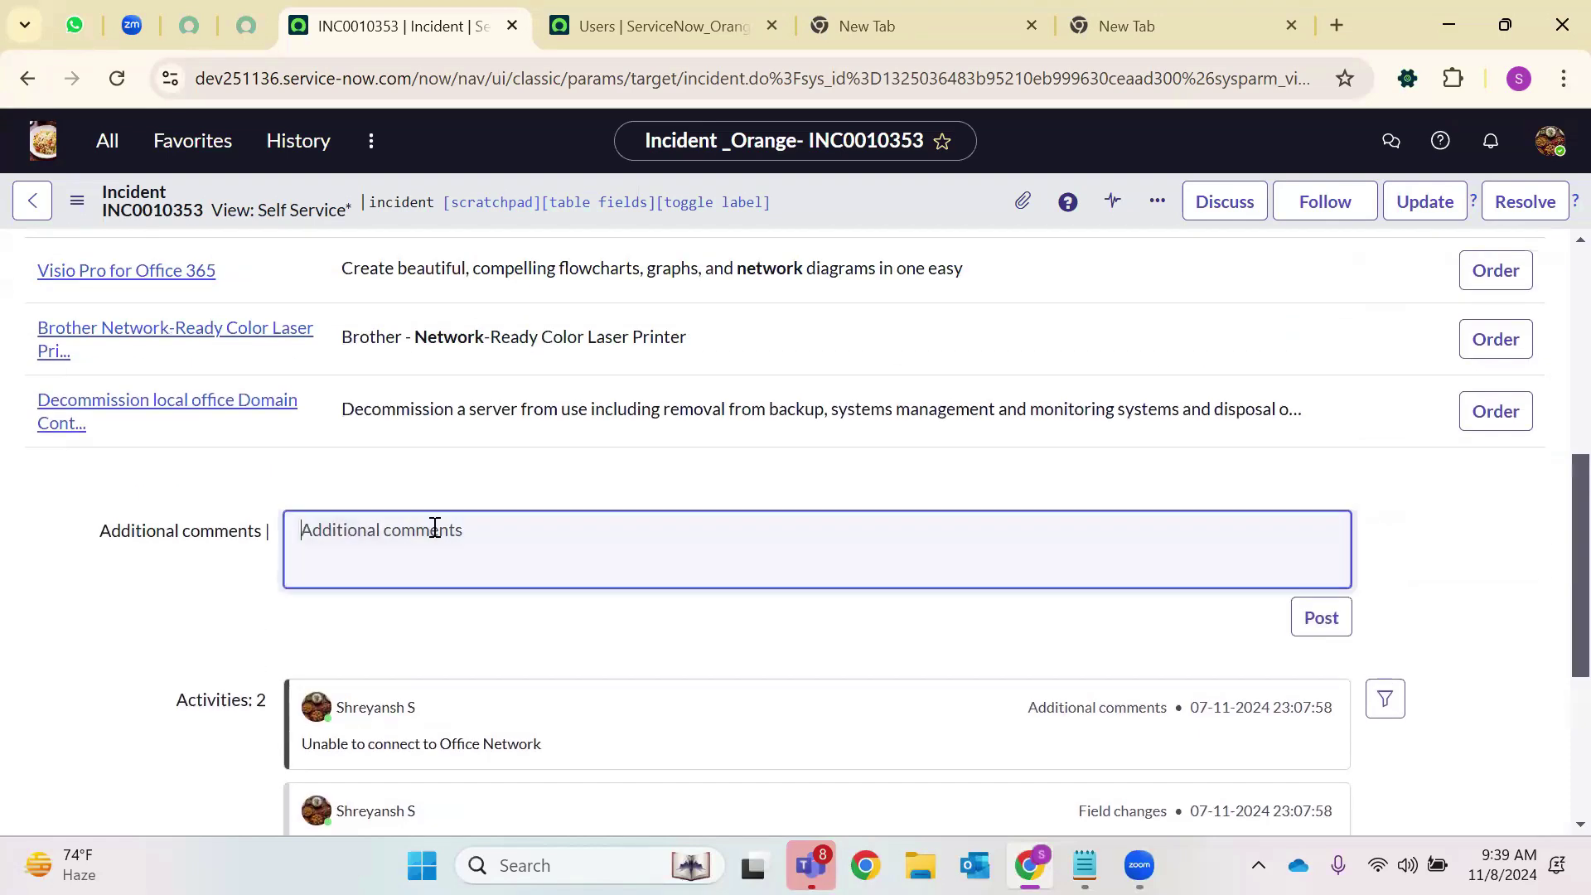
text(Hi)
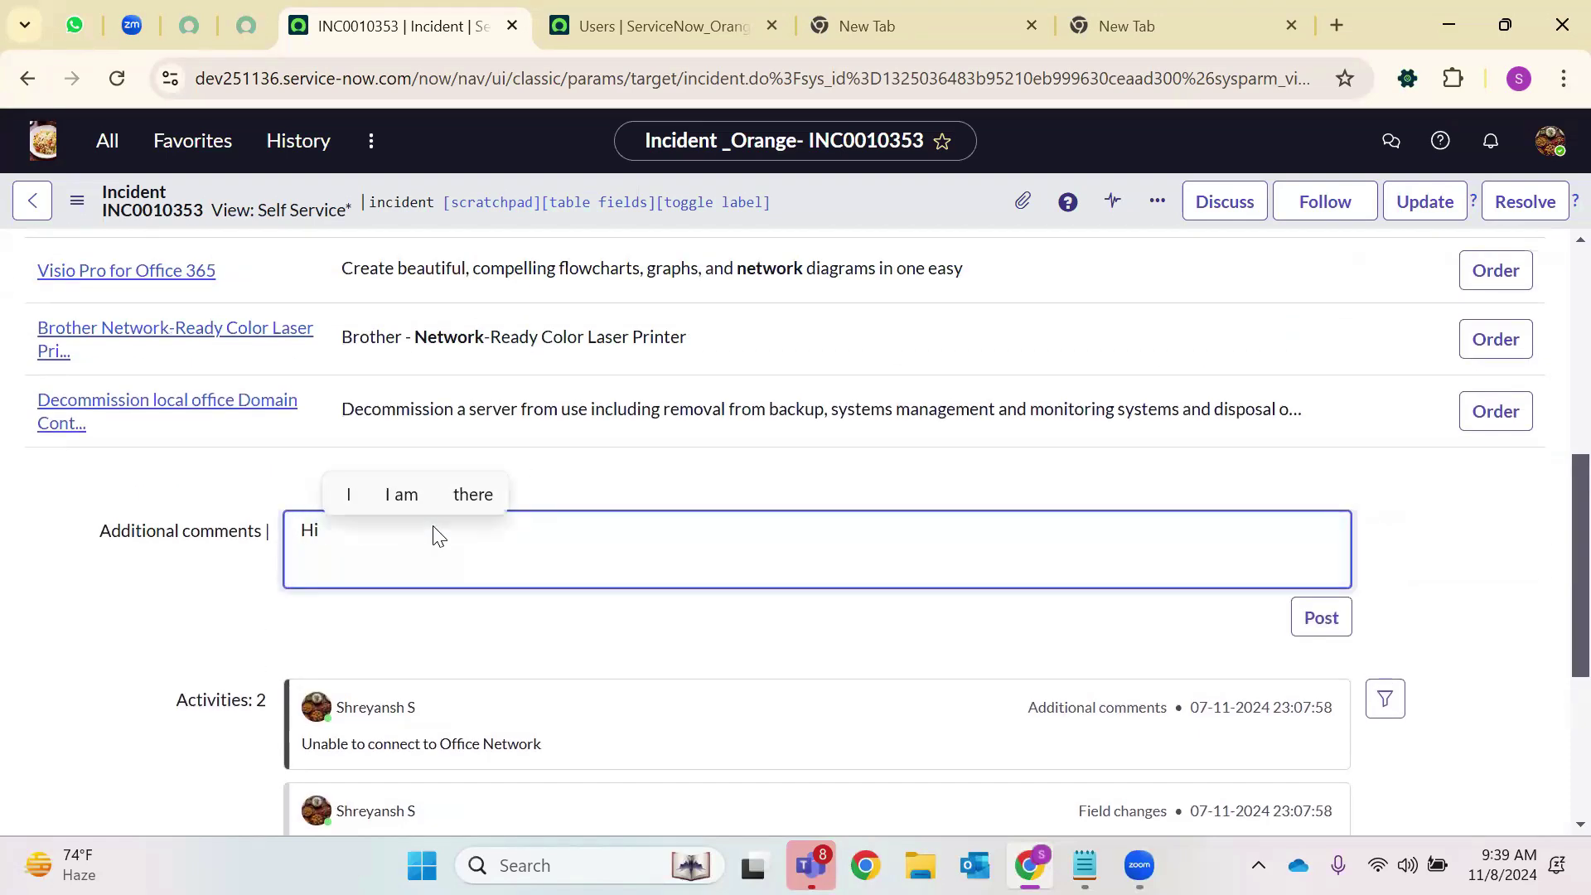
text( technical )
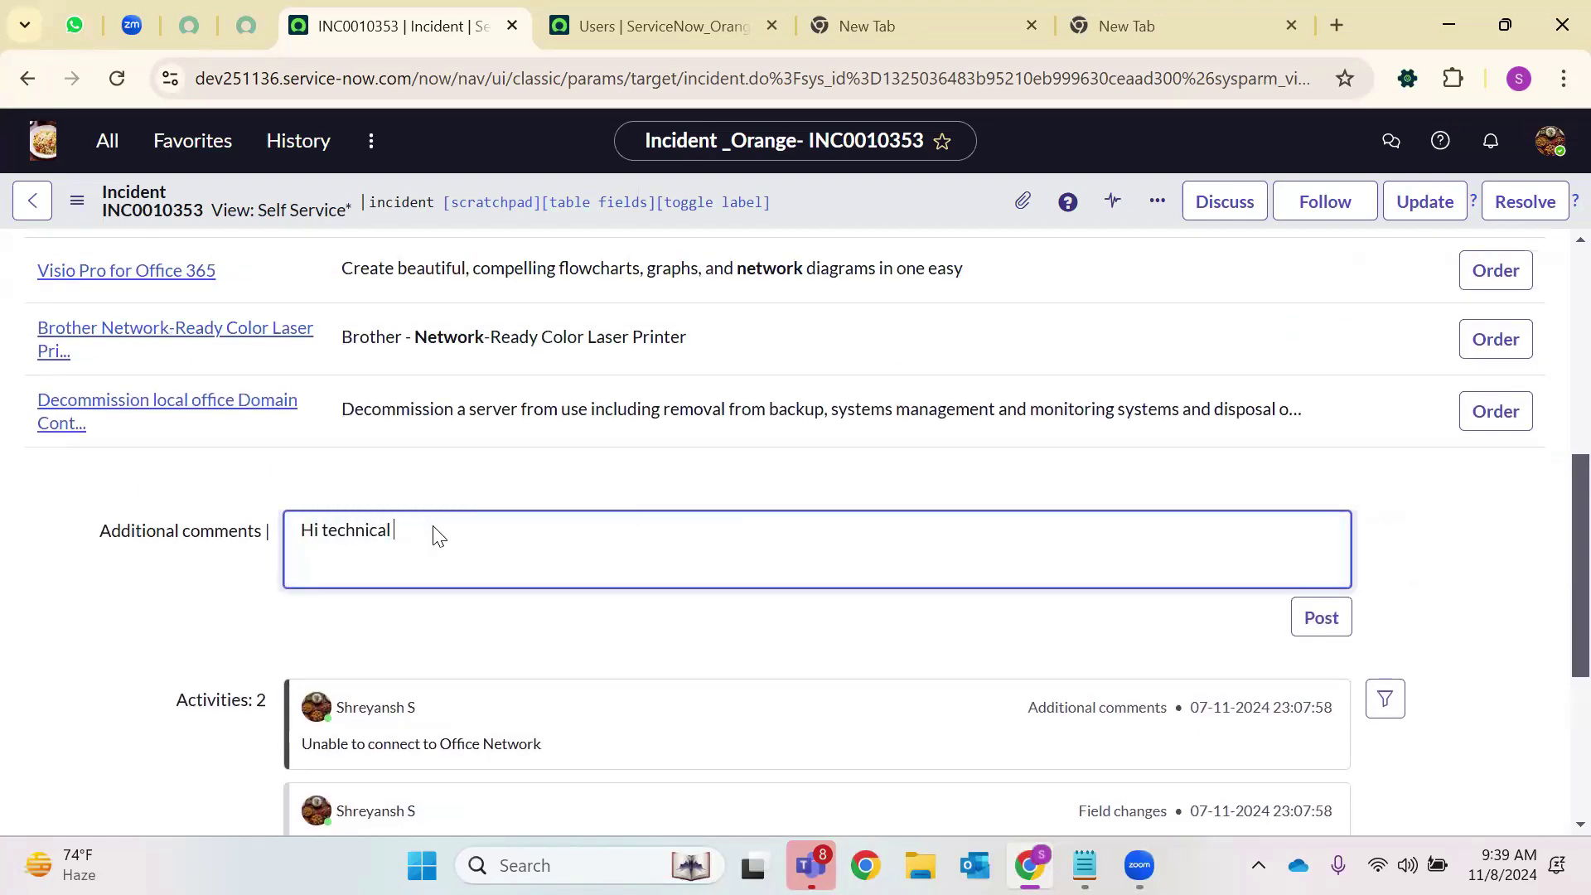
text(Team )
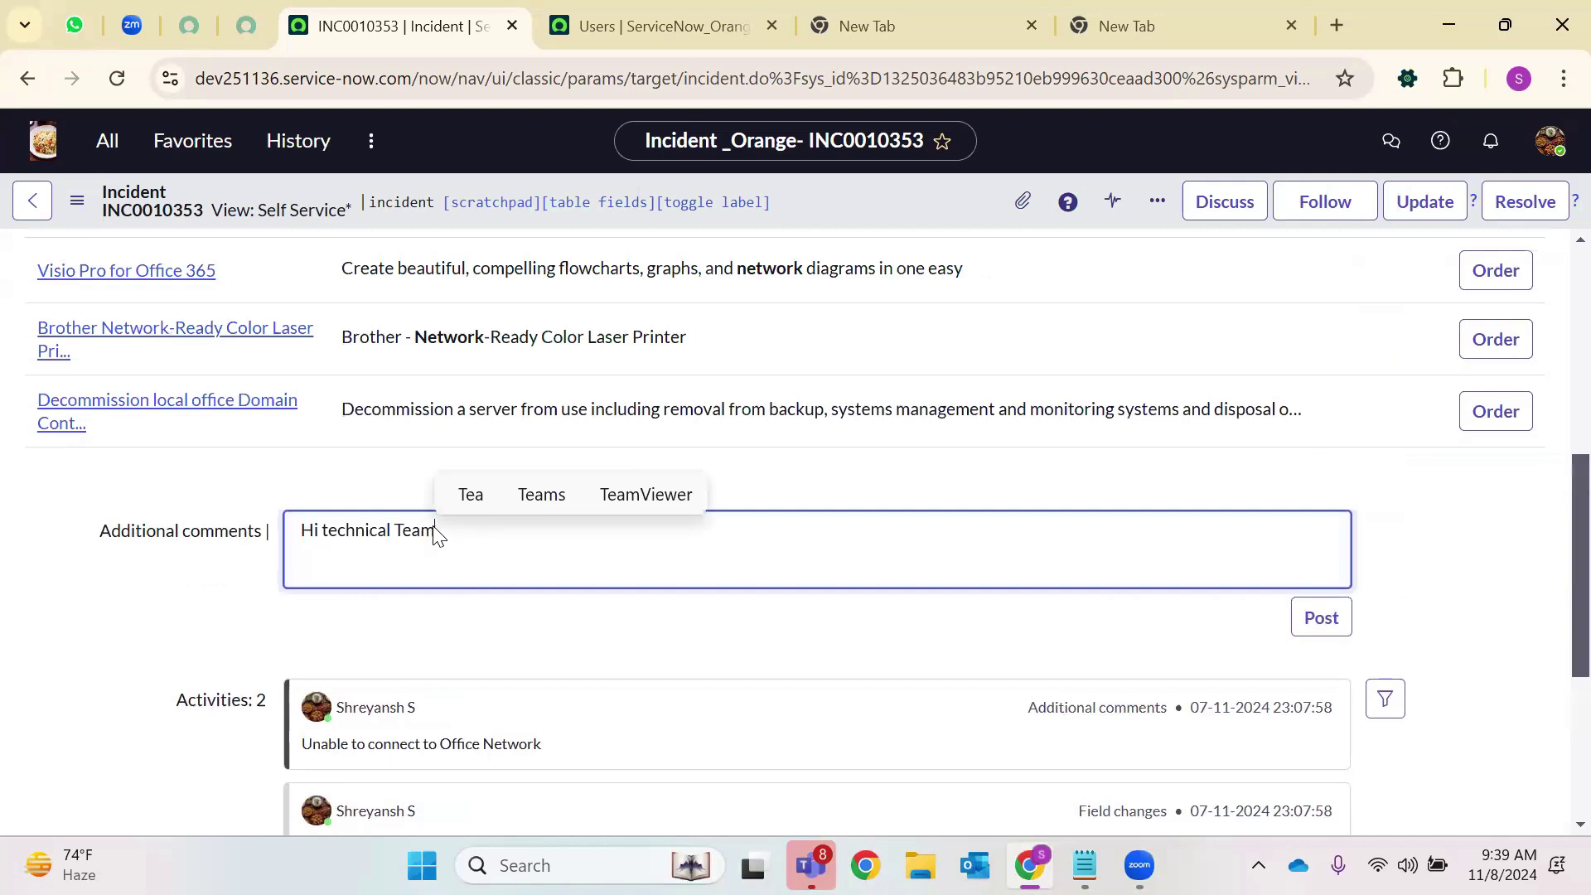
text(please)
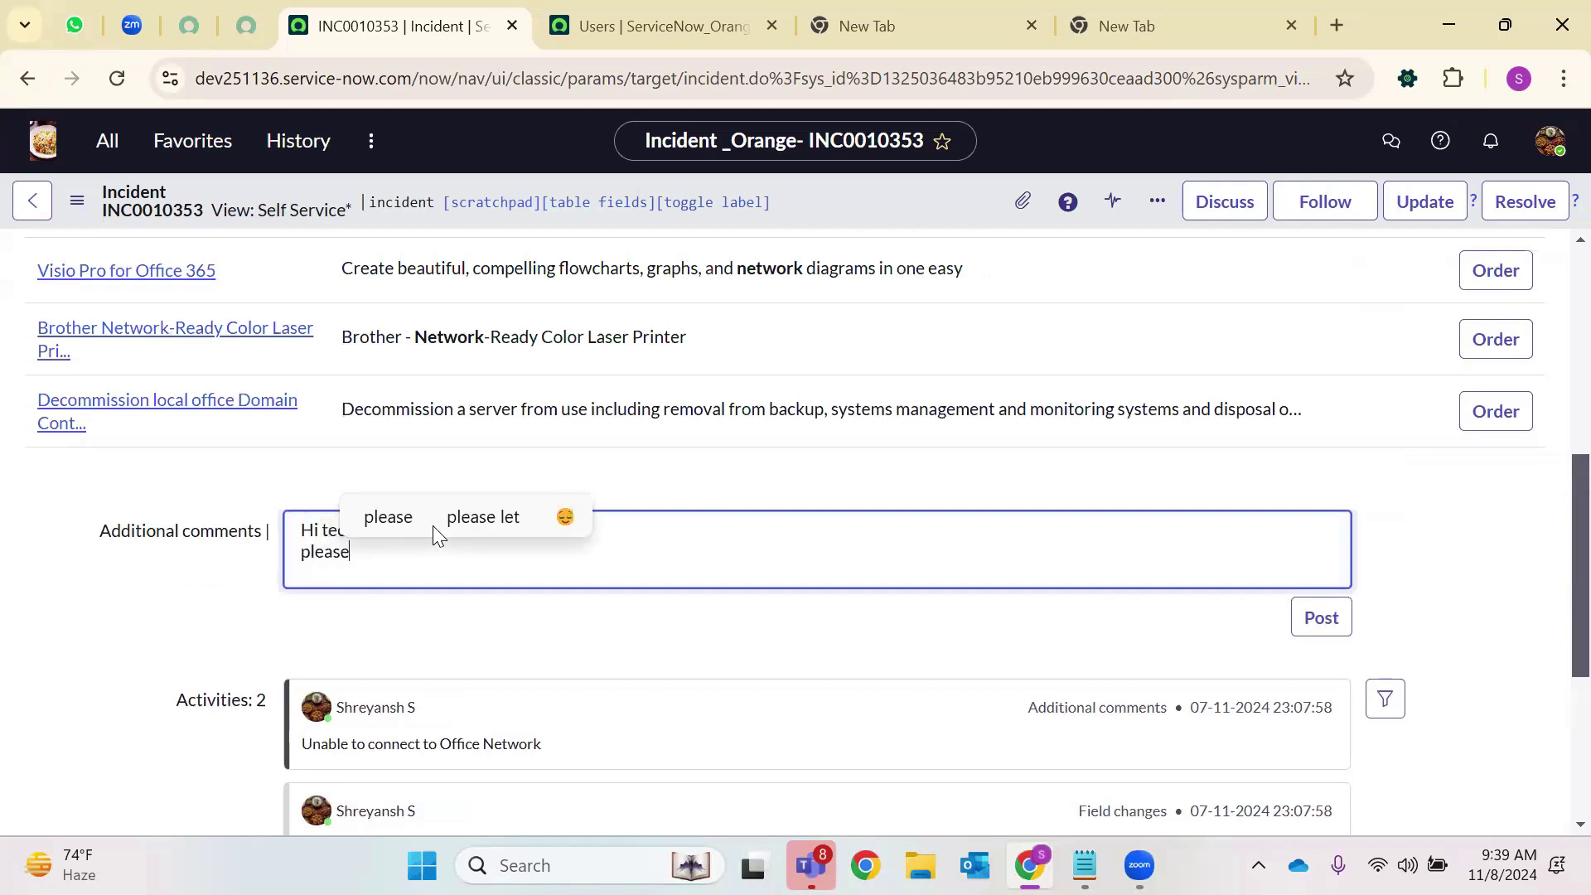
text( fix the )
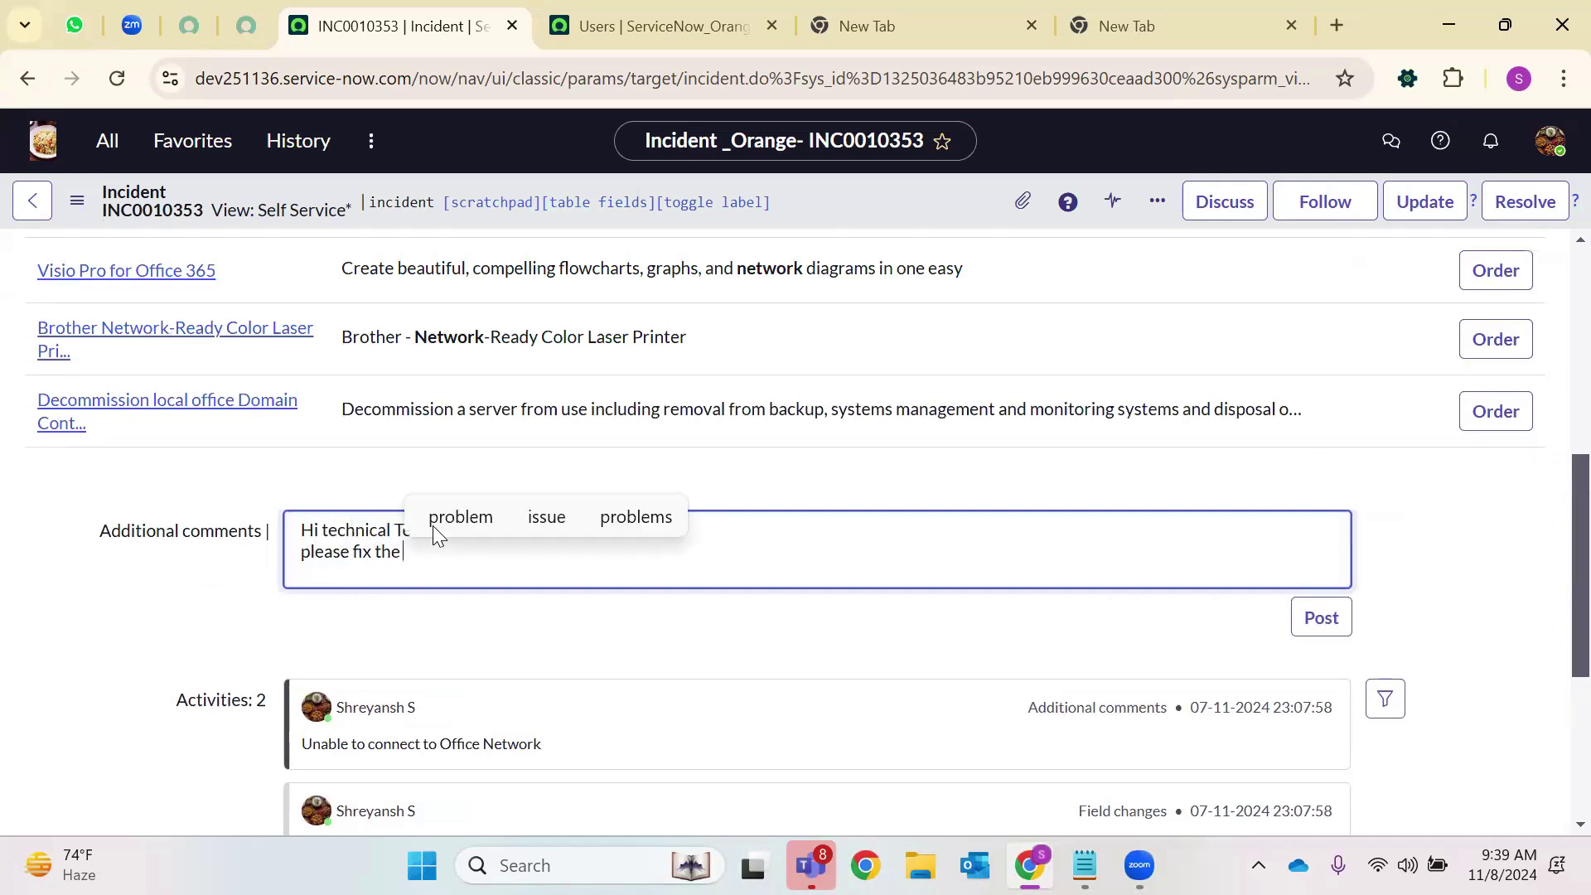
text(issue at the)
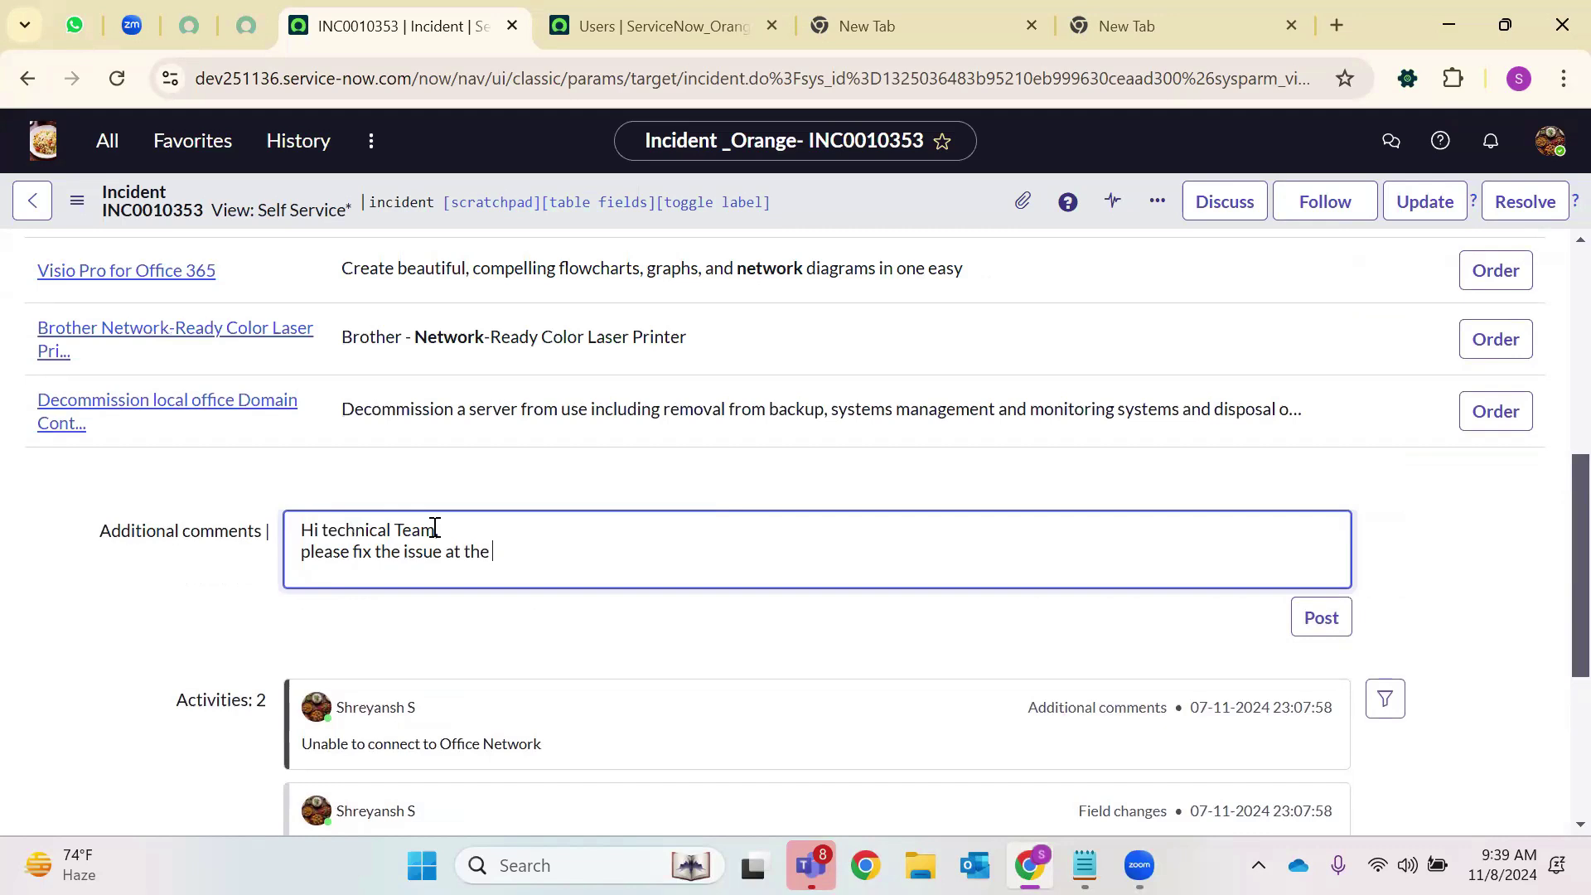
text( soonest possible.)
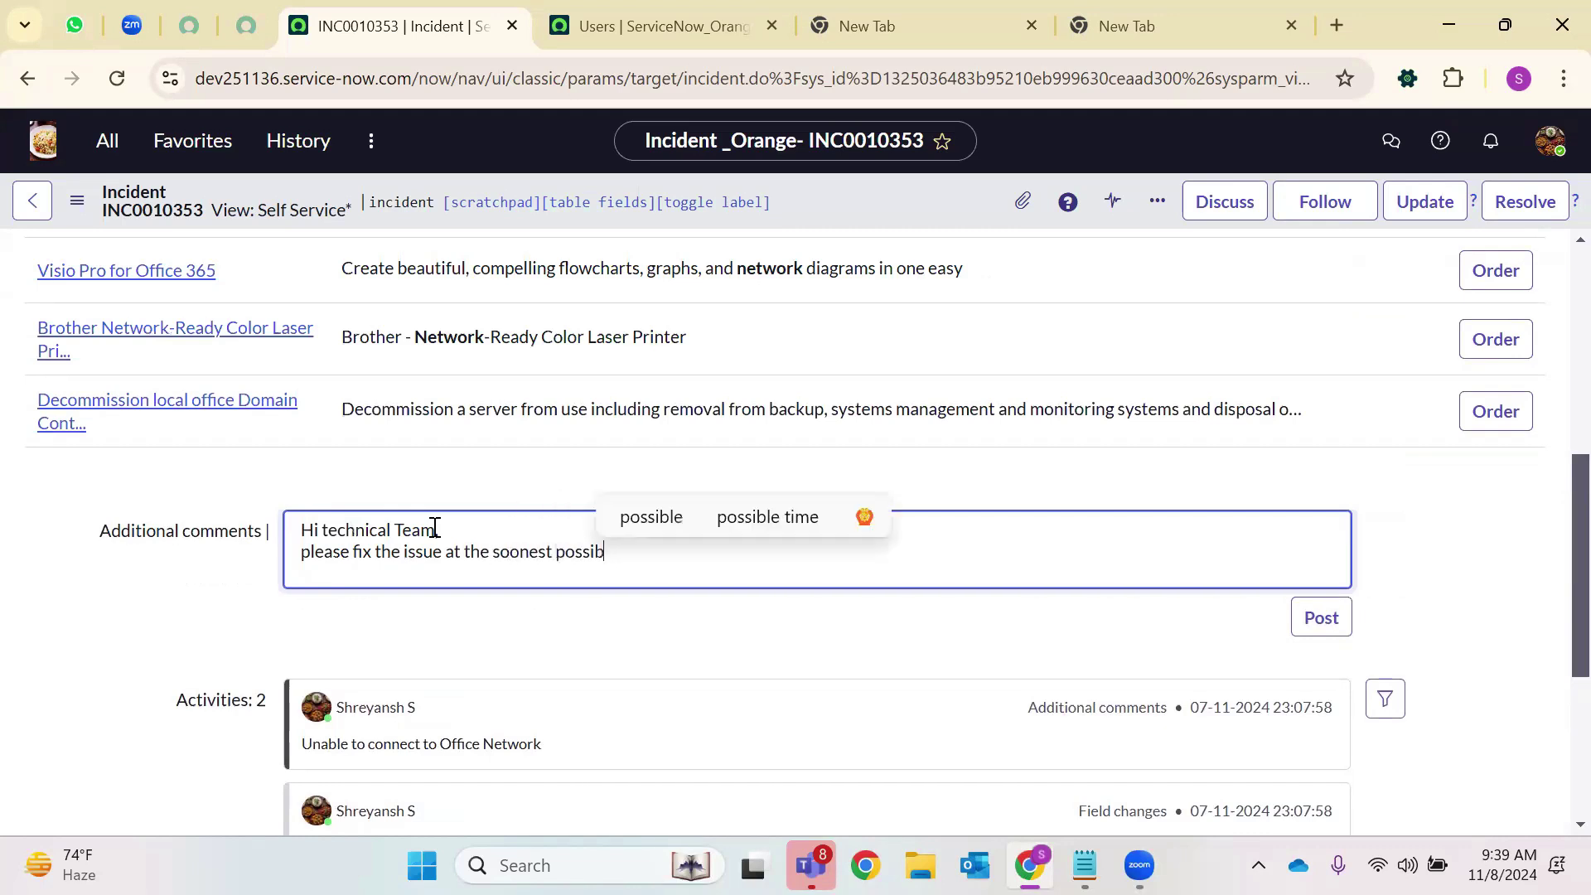
click(1320, 616)
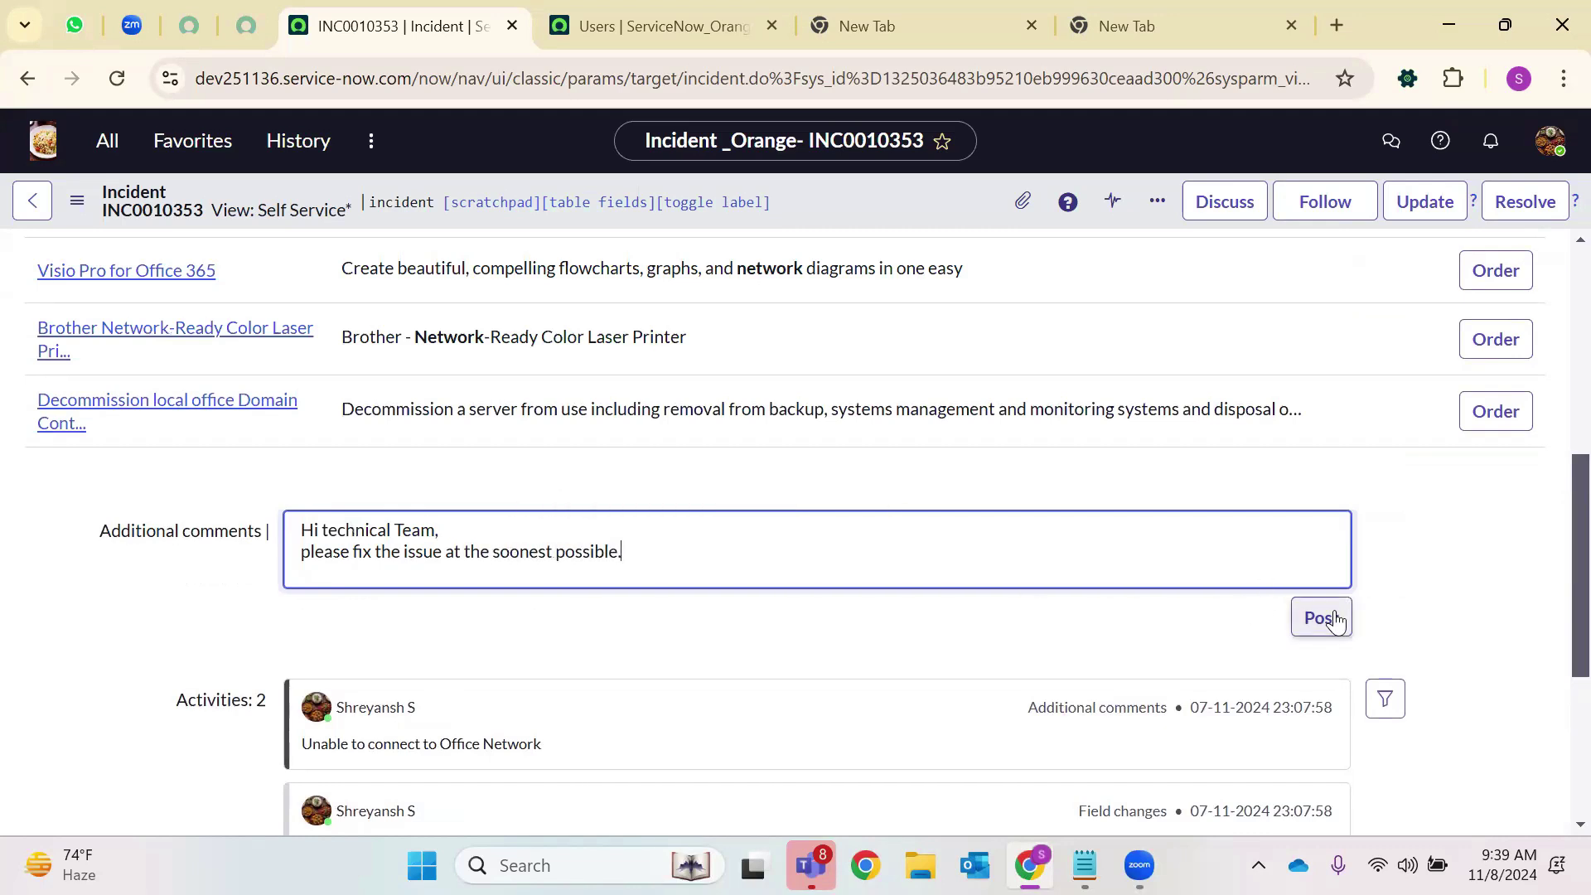
scroll(884, 501, up, 7)
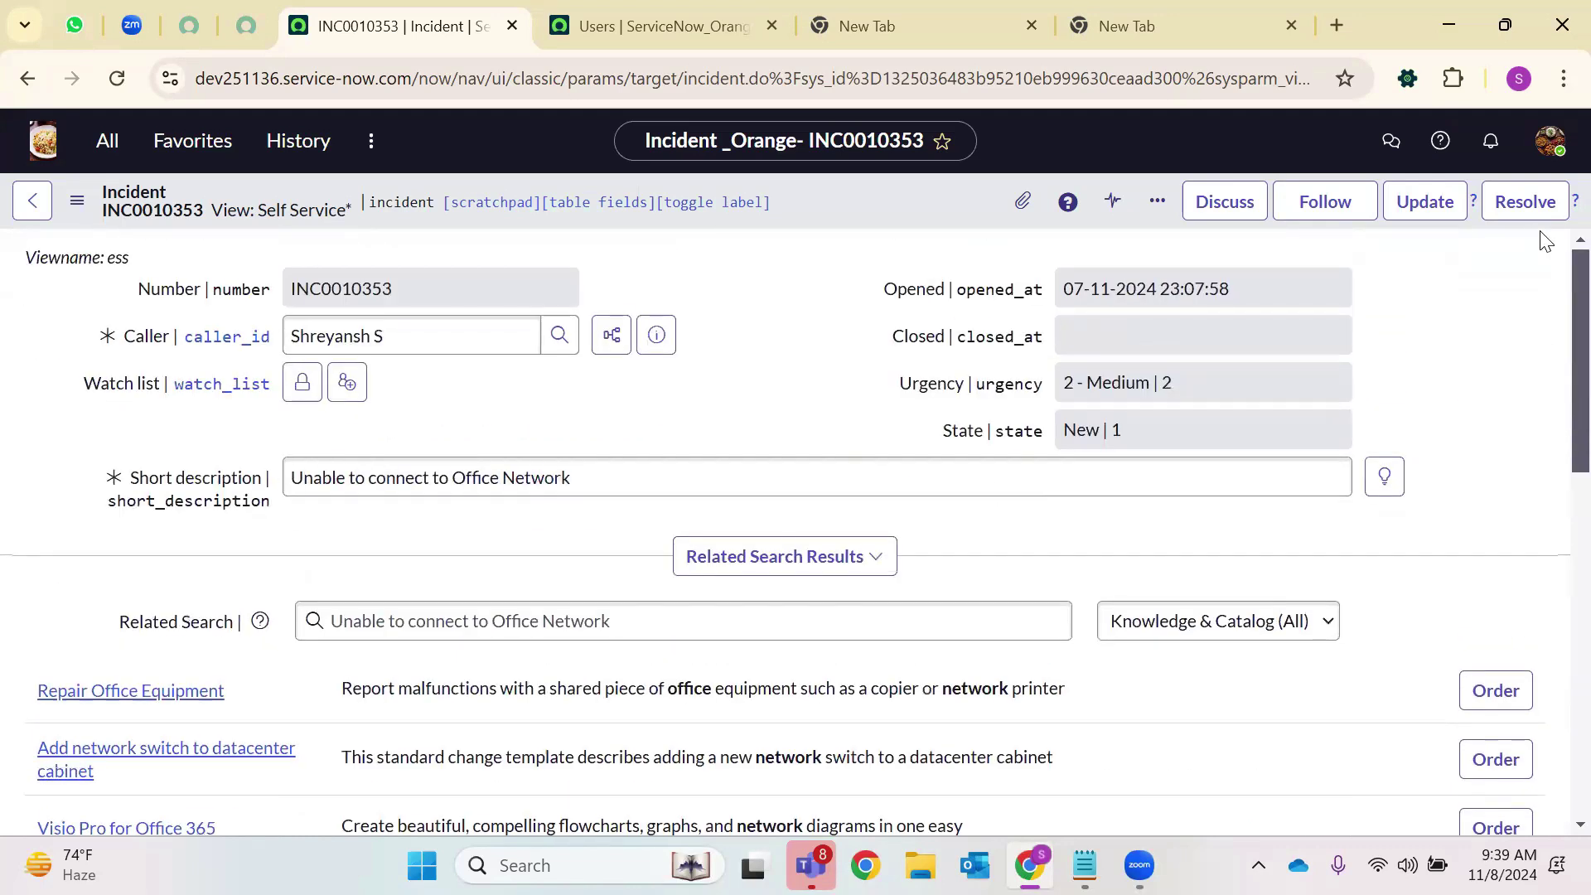
Step: Filter the navigator for 'incident', open Self-Service Incidents in a new tab, and open INC0010353
click(109, 152)
click(38, 146)
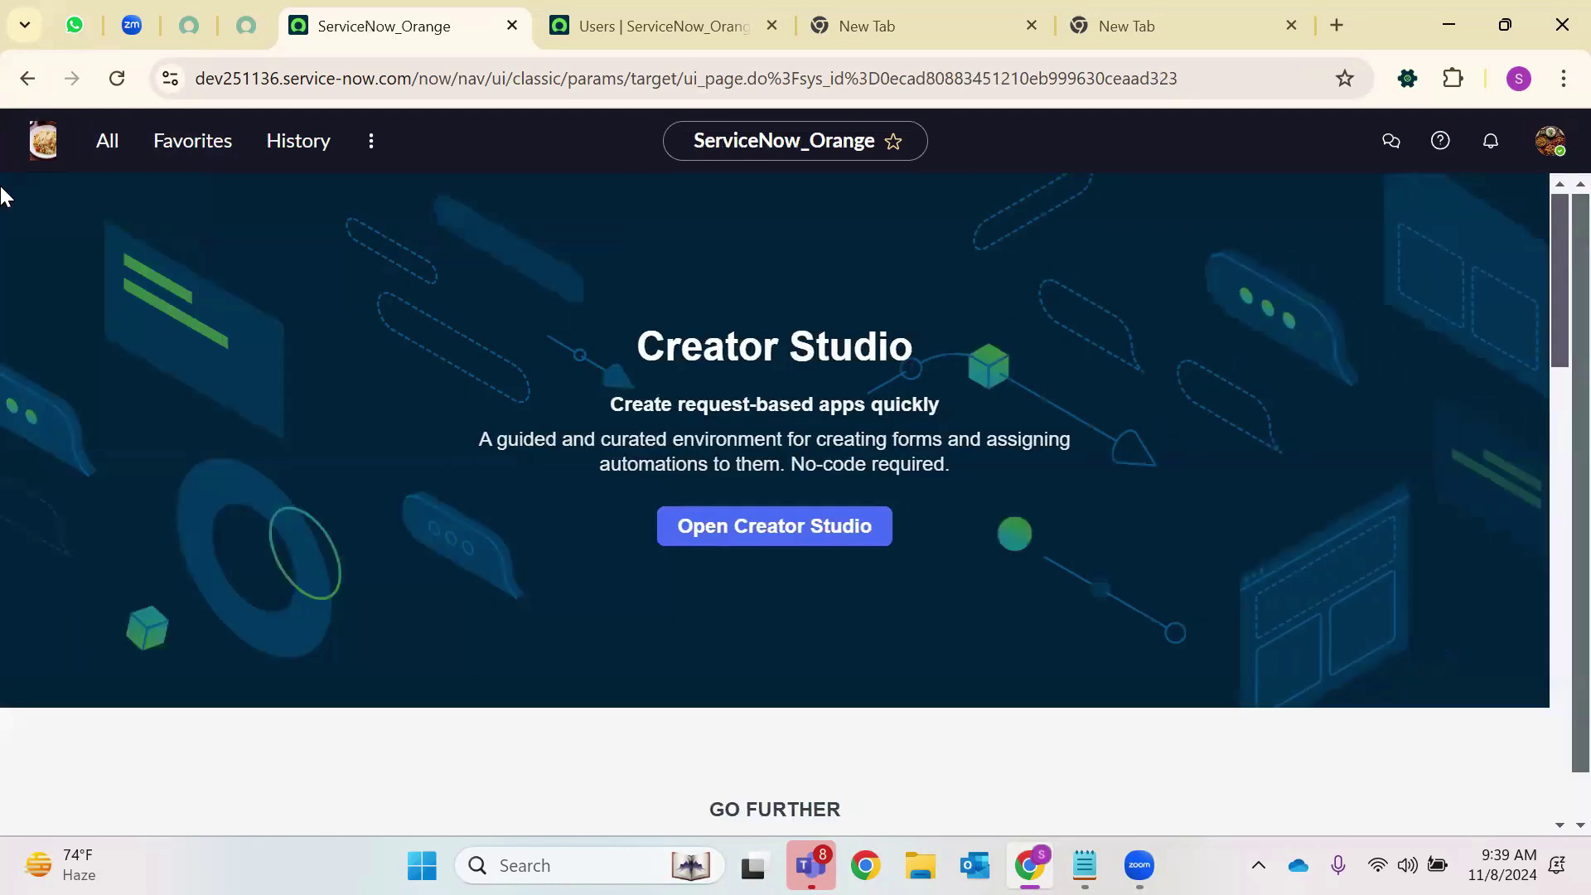
click(101, 150)
text(incident)
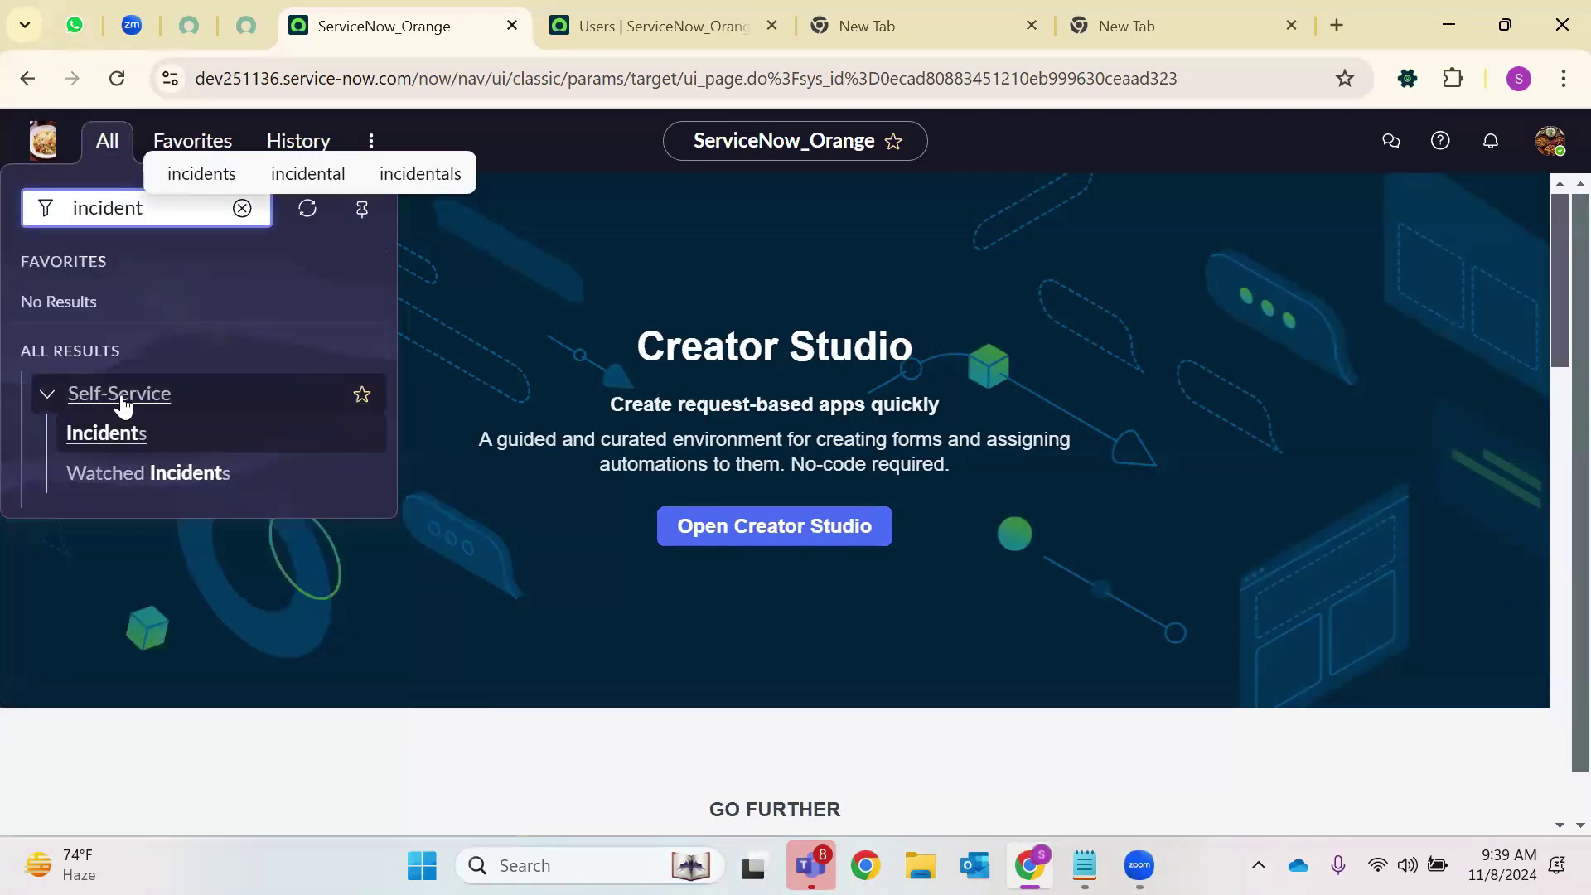
right_click(93, 435)
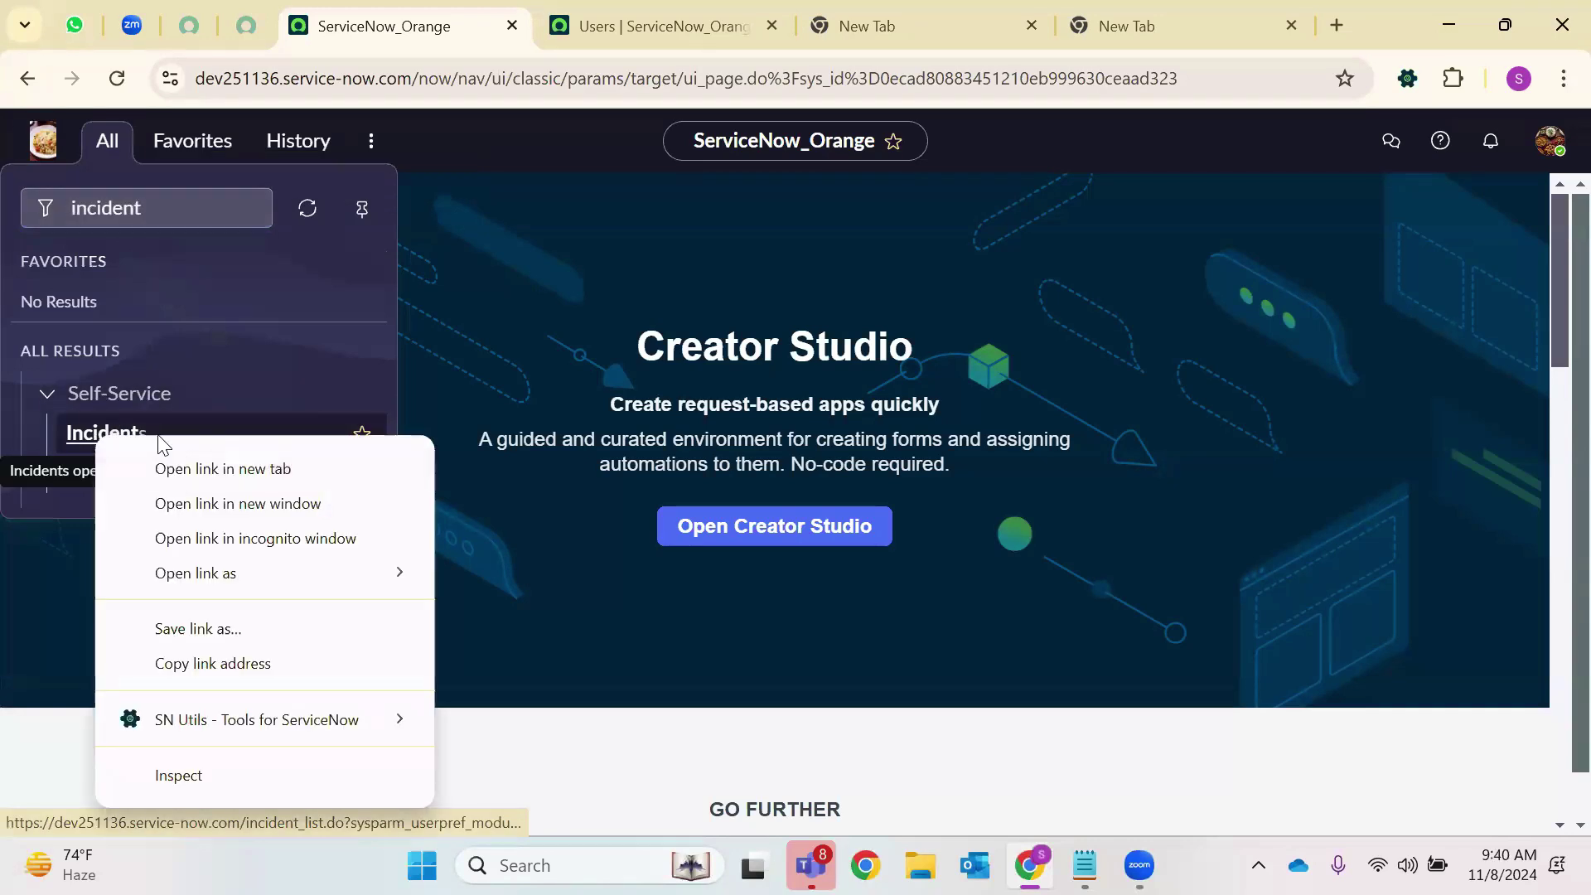
click(152, 468)
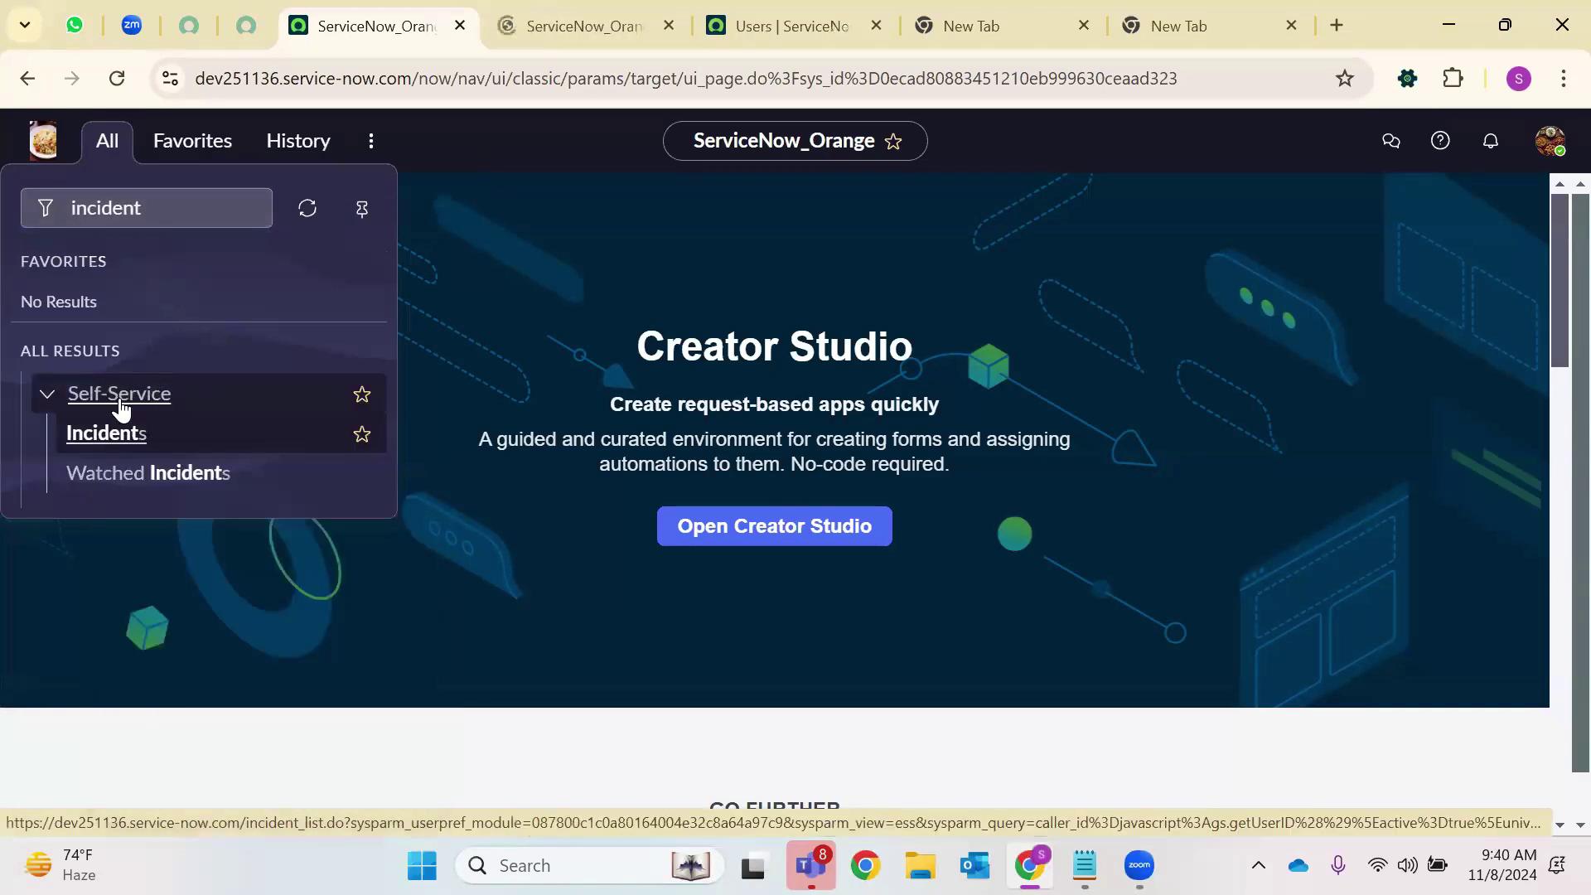
click(511, 31)
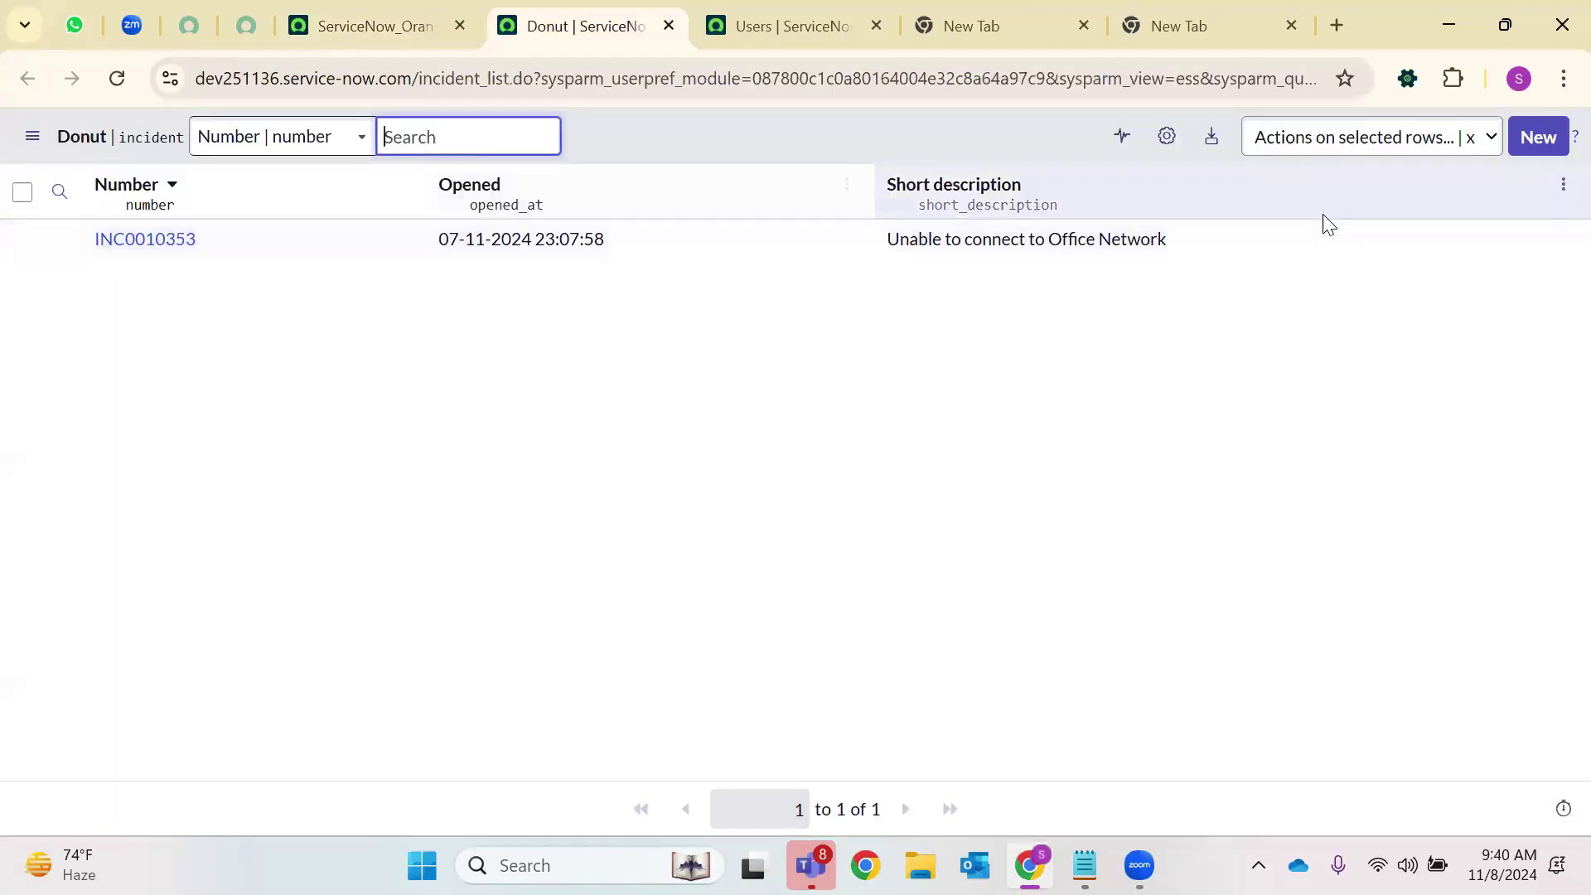
click(145, 238)
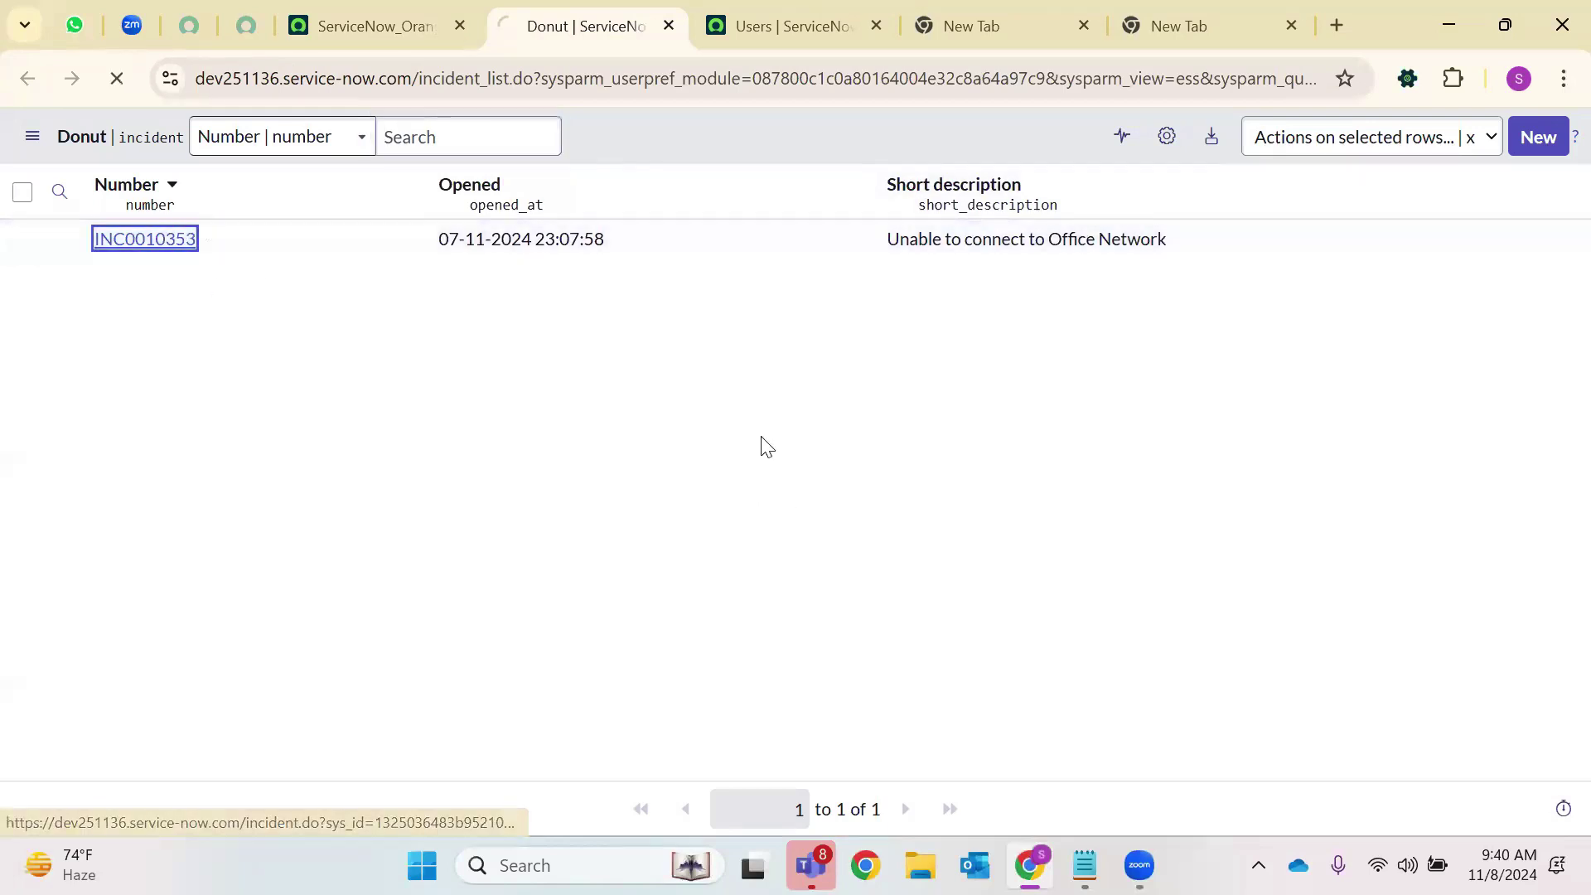
scroll(604, 419, down, 5)
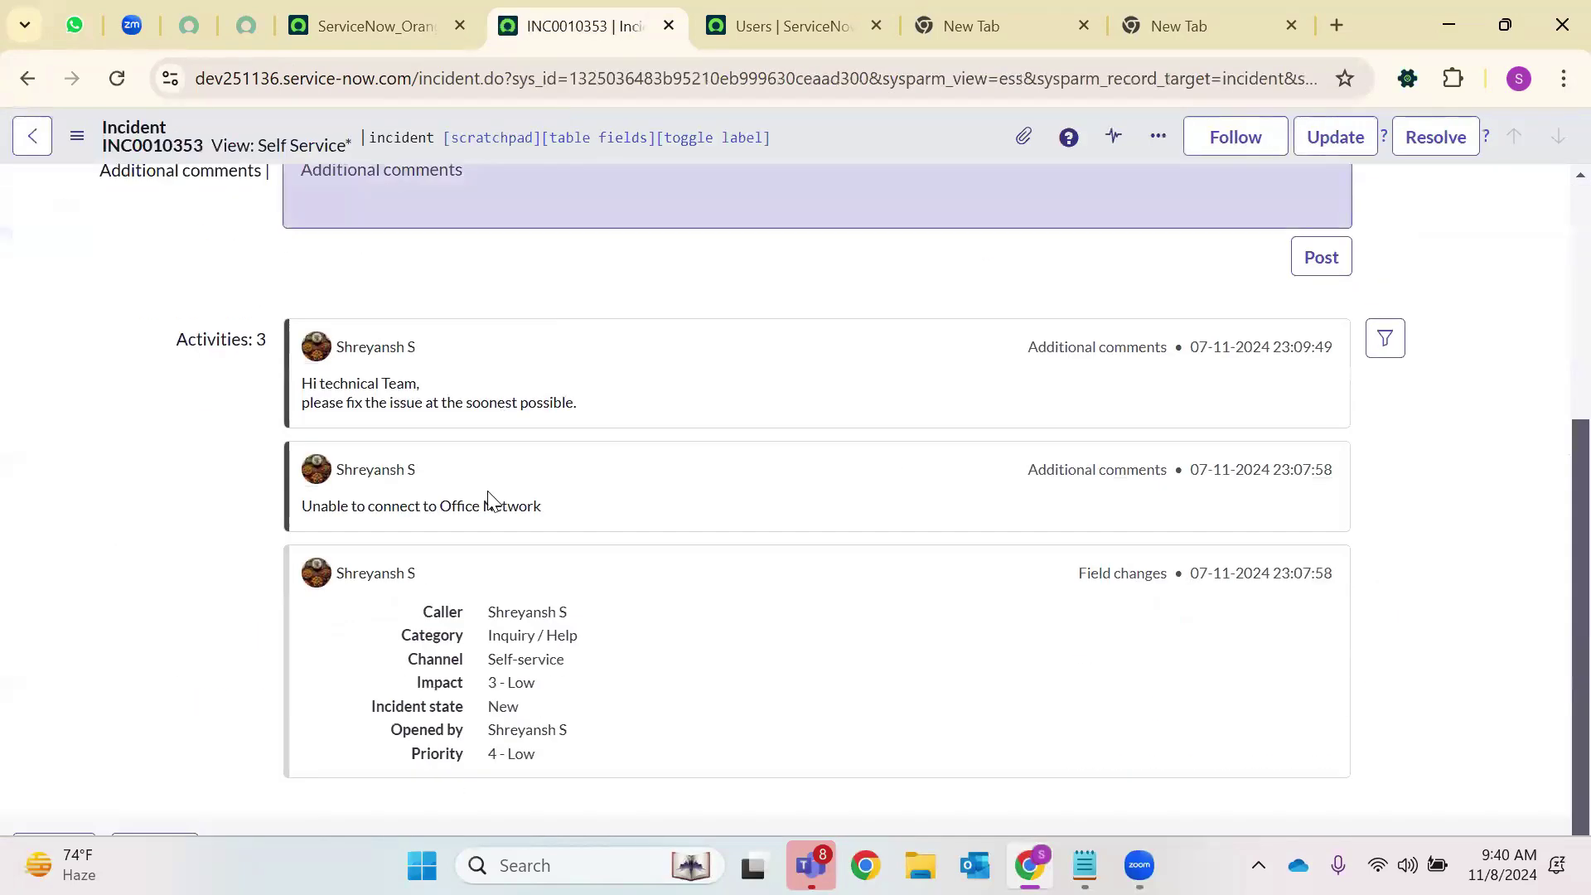
scroll(1058, 451, up, 5)
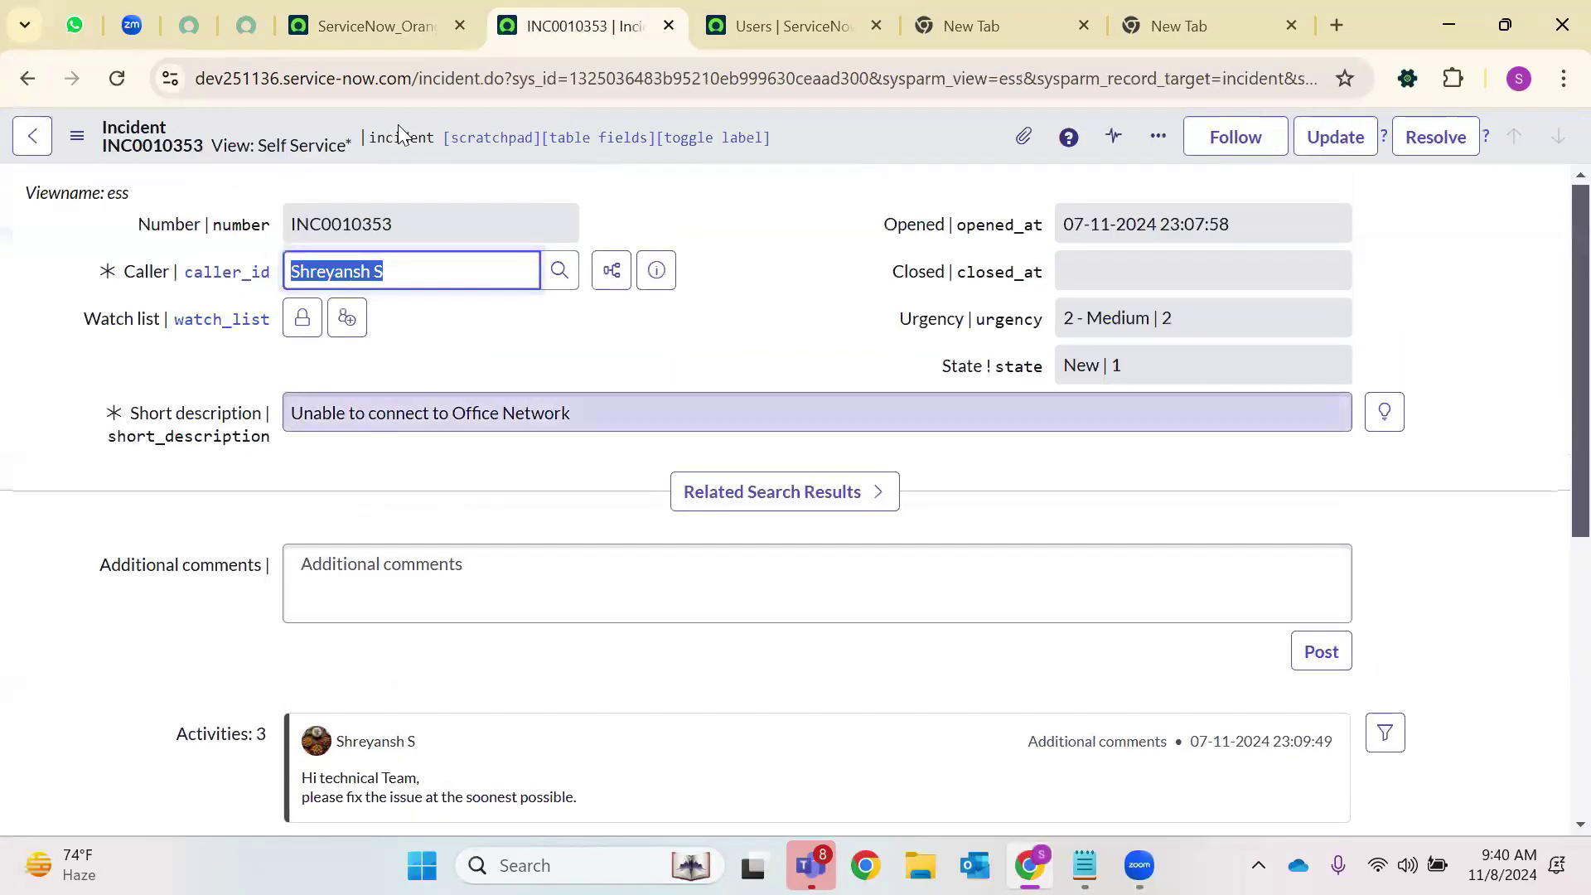
Step: Return to the ServiceNow_Orange tab and open the user's own profile
click(373, 26)
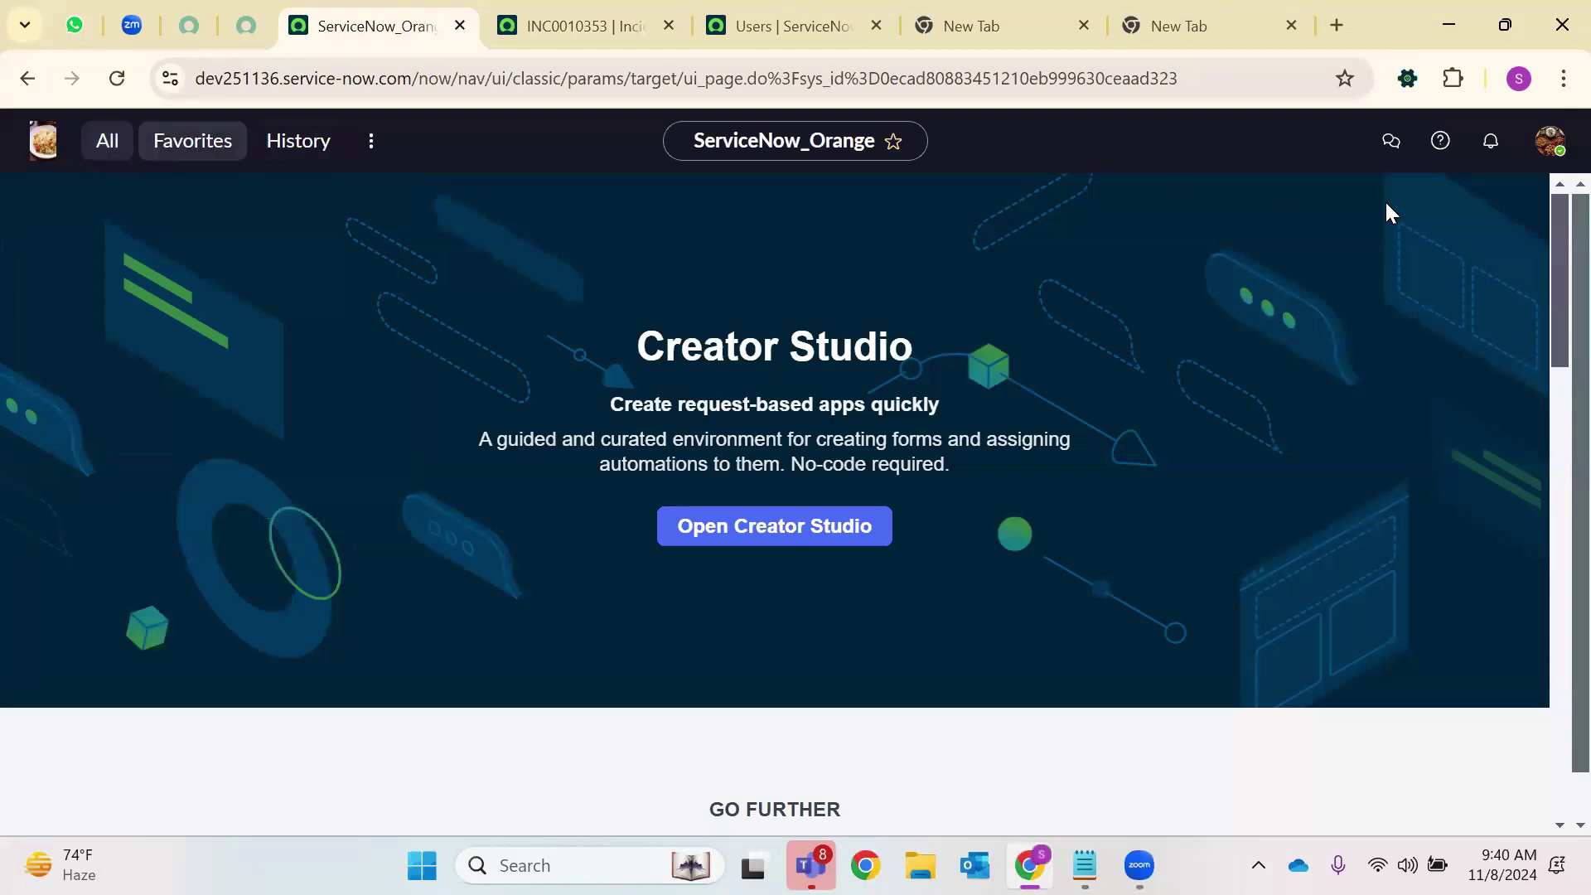
click(1550, 141)
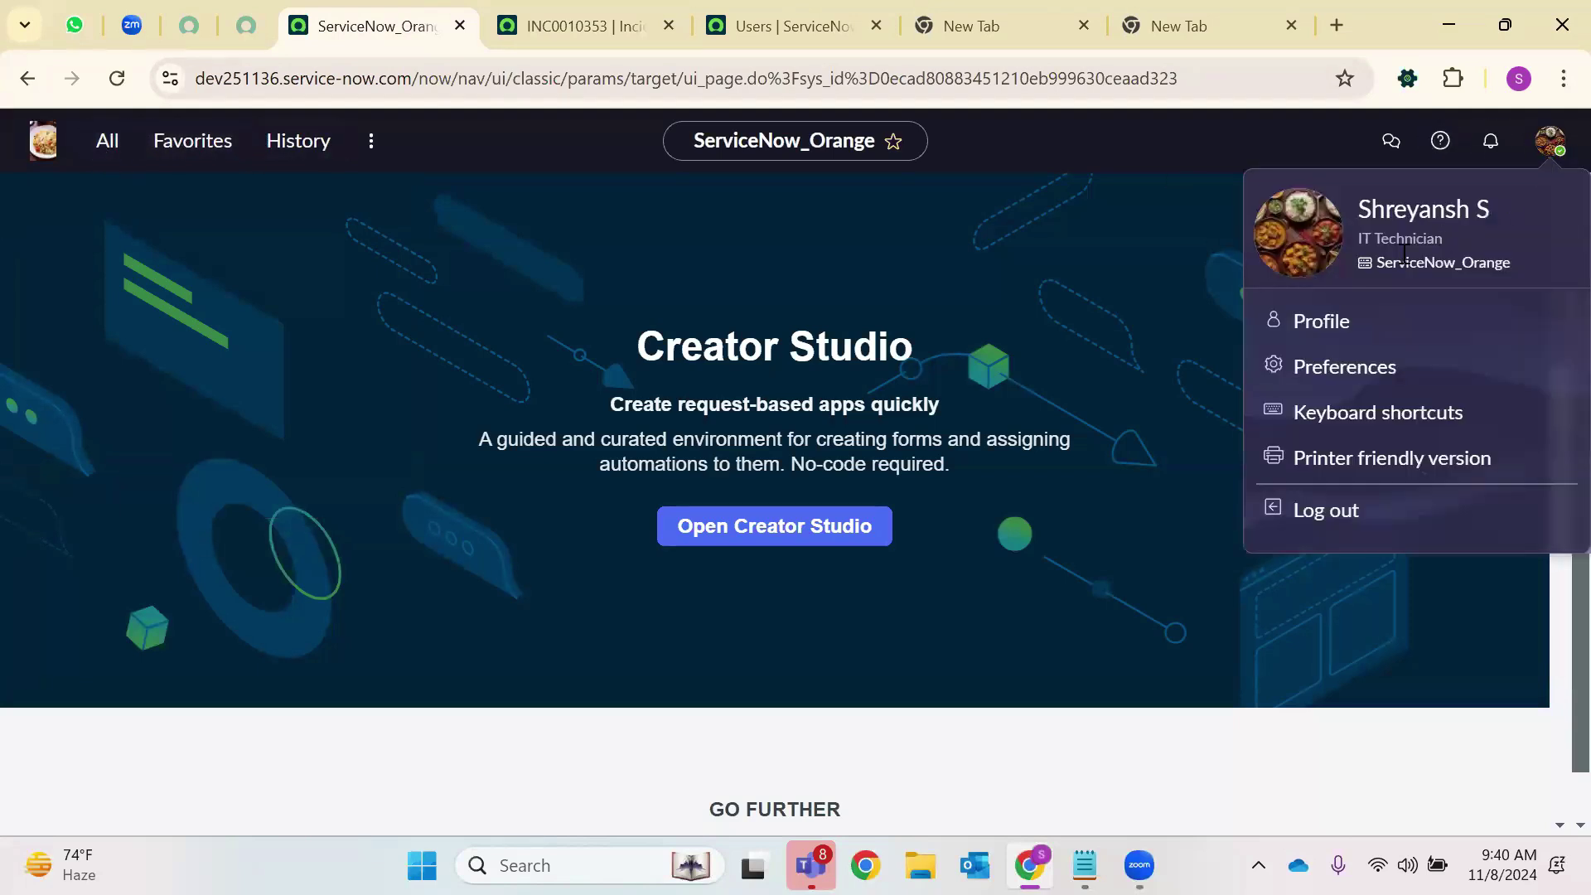
click(1306, 328)
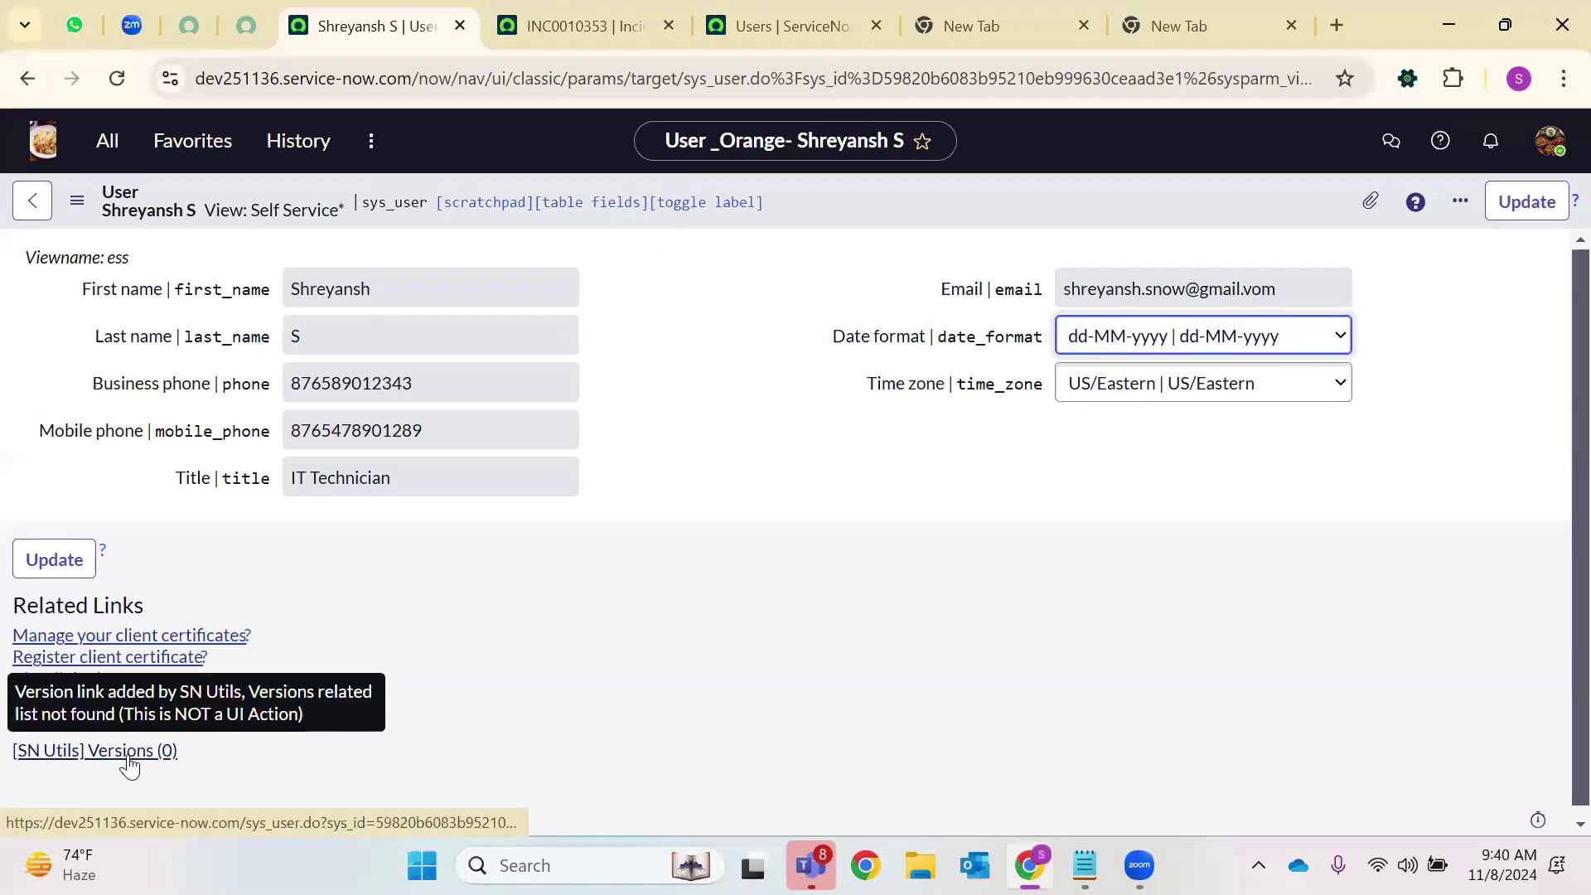
drag(179, 753, 17, 751)
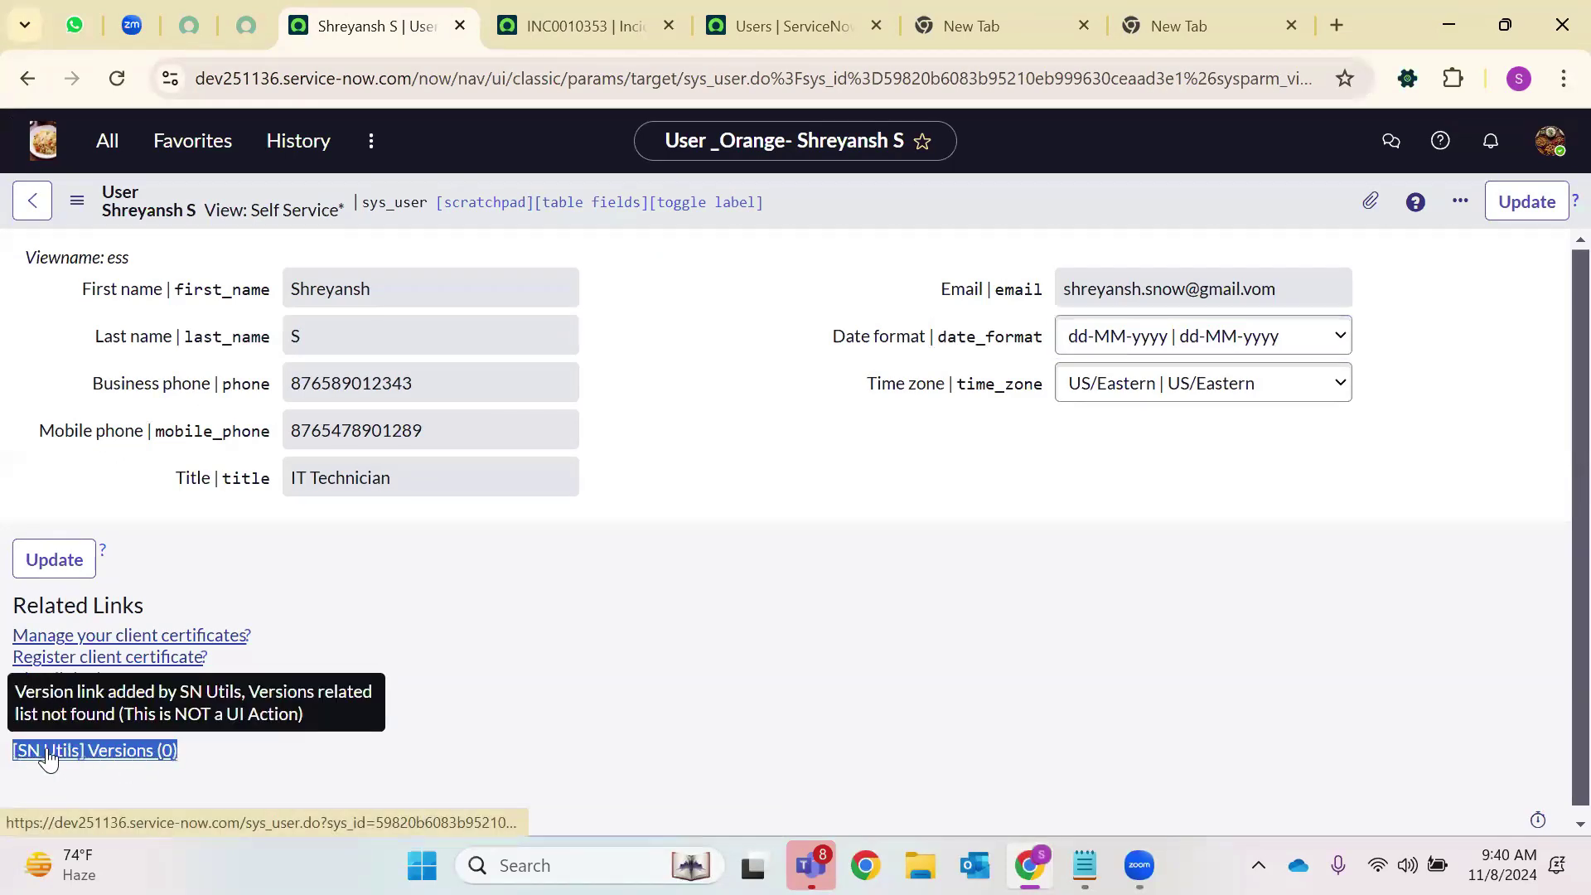
click(89, 759)
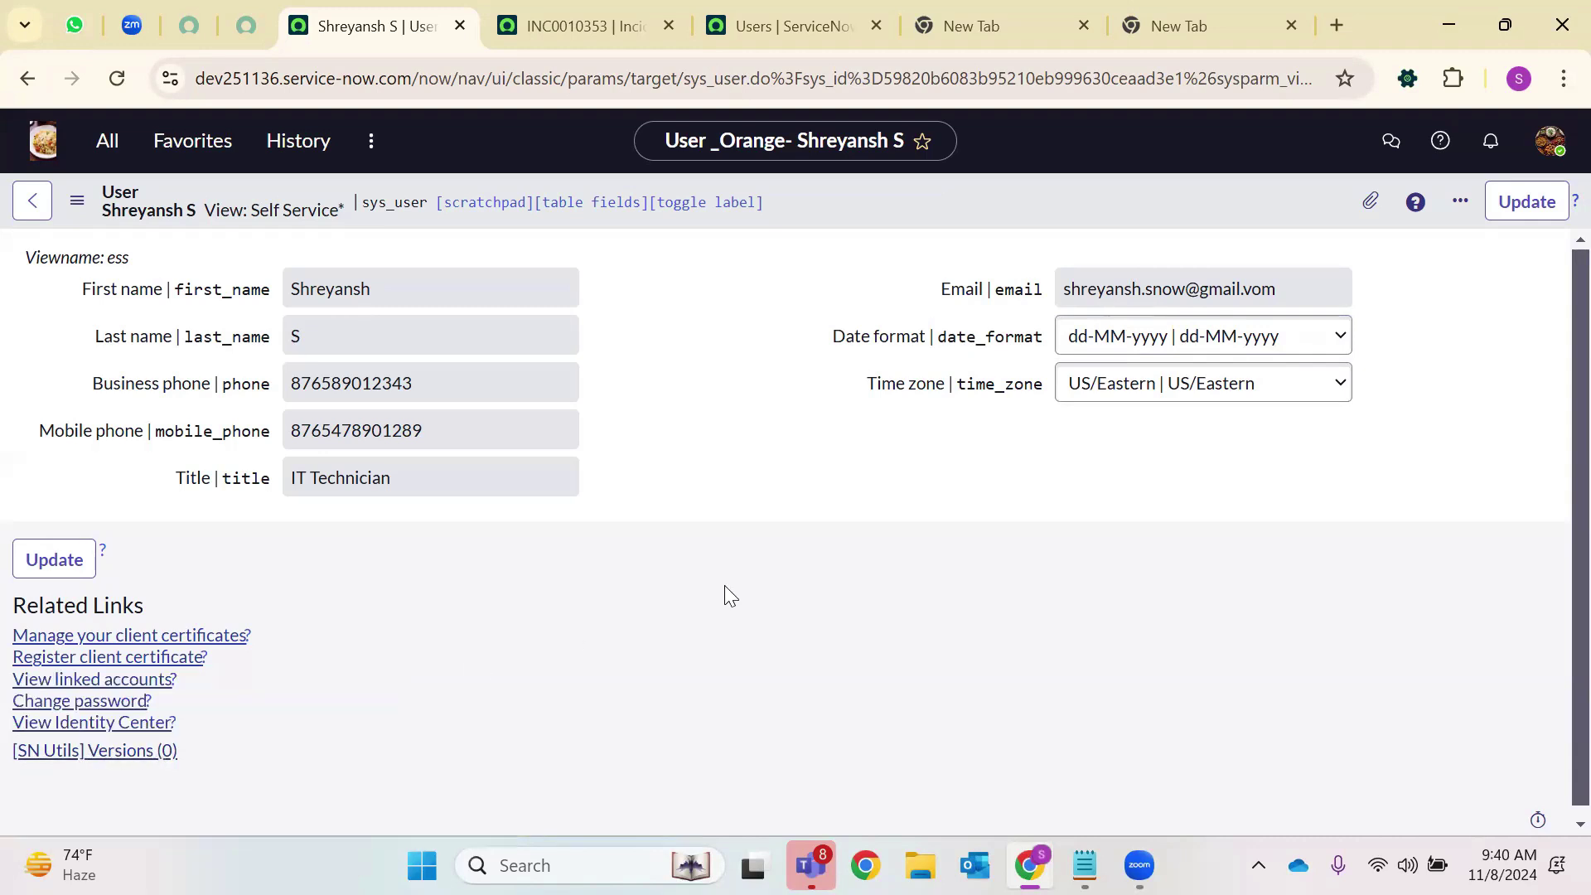
Step: Set Date format to dd.MM.yyyy and Time zone to Europe/Paris, then save
click(1137, 335)
click(1094, 496)
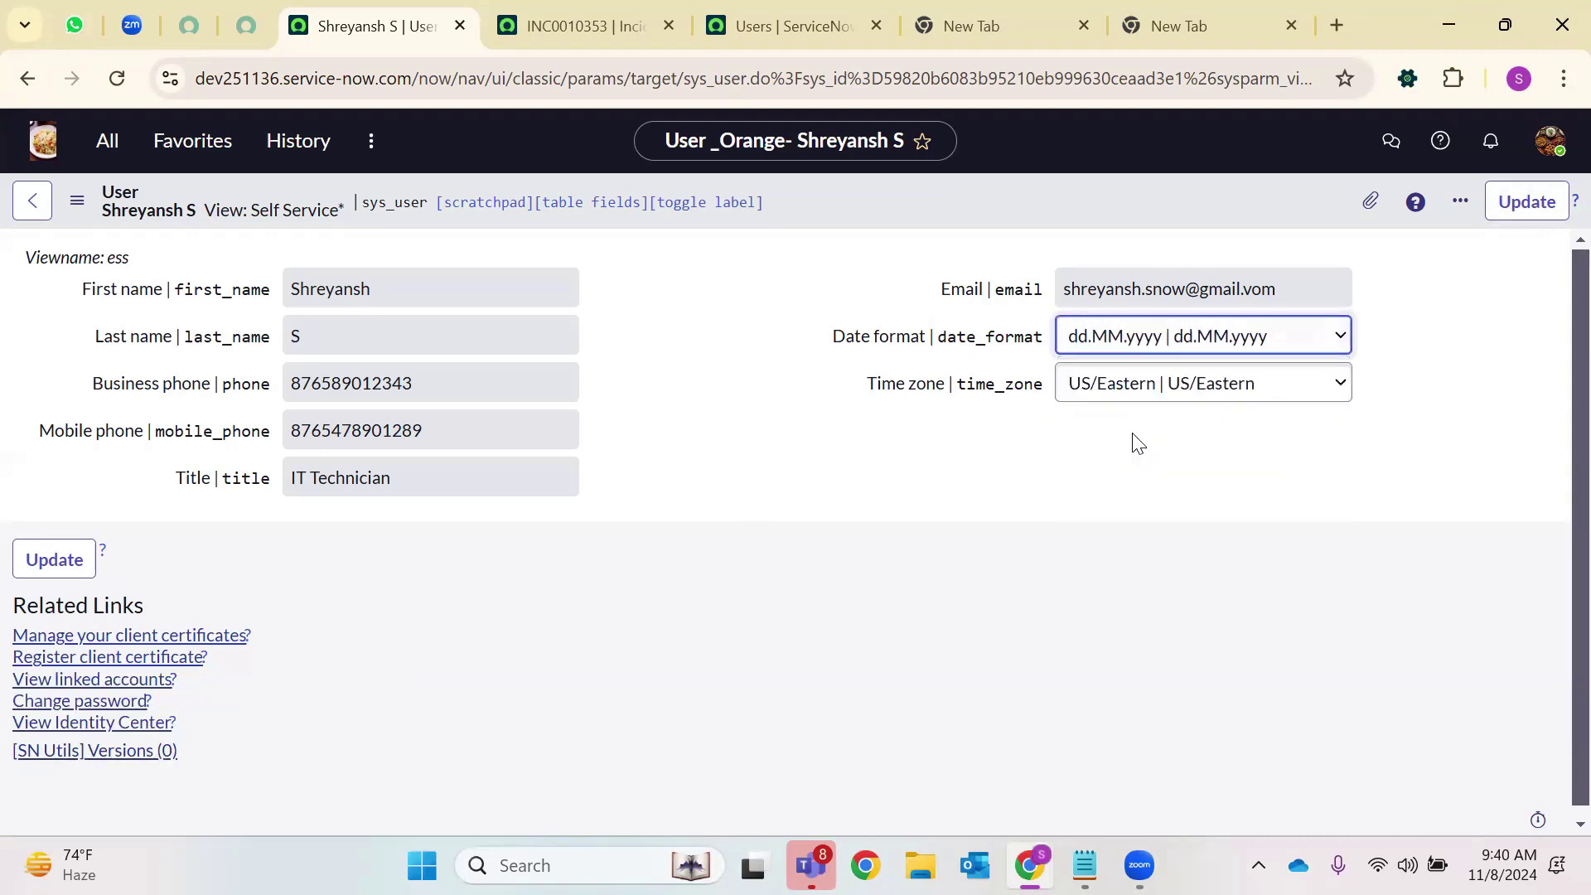
click(1129, 383)
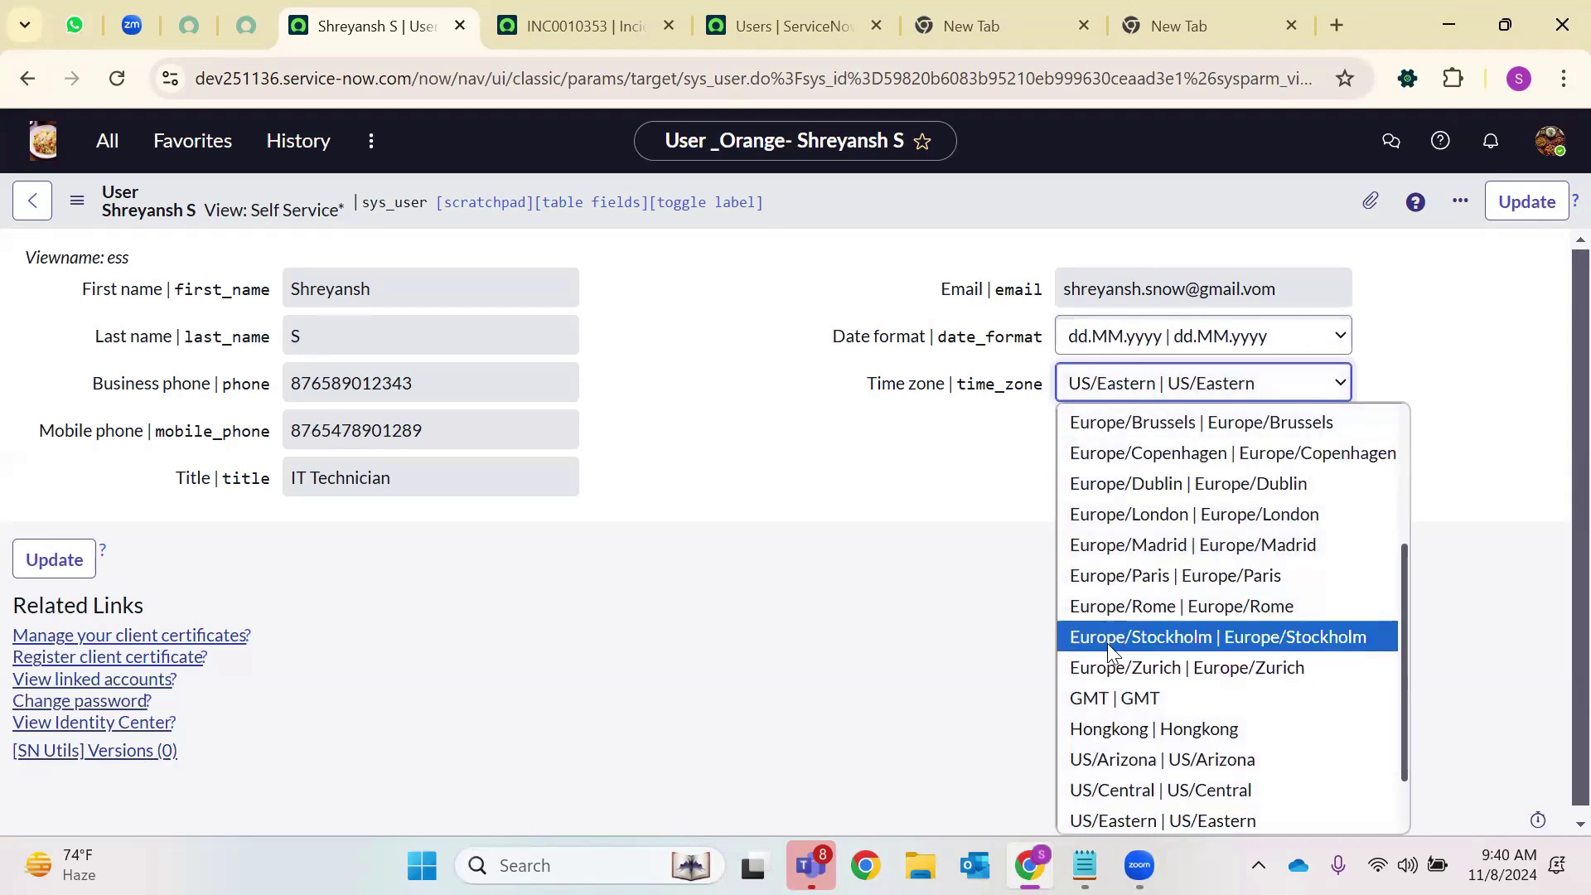
click(1158, 578)
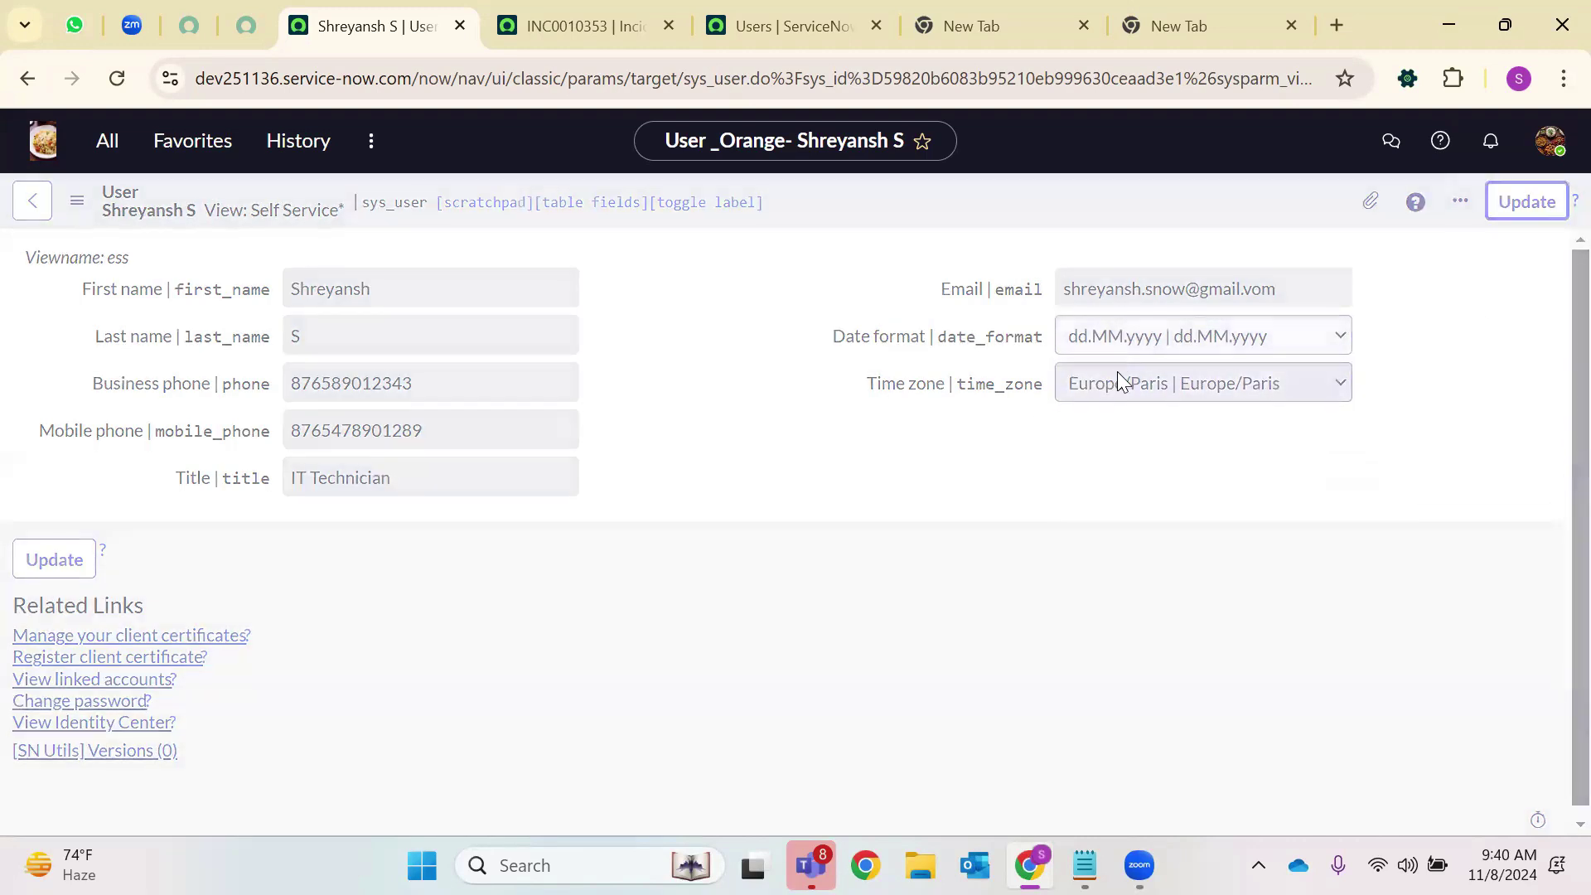
key(Return)
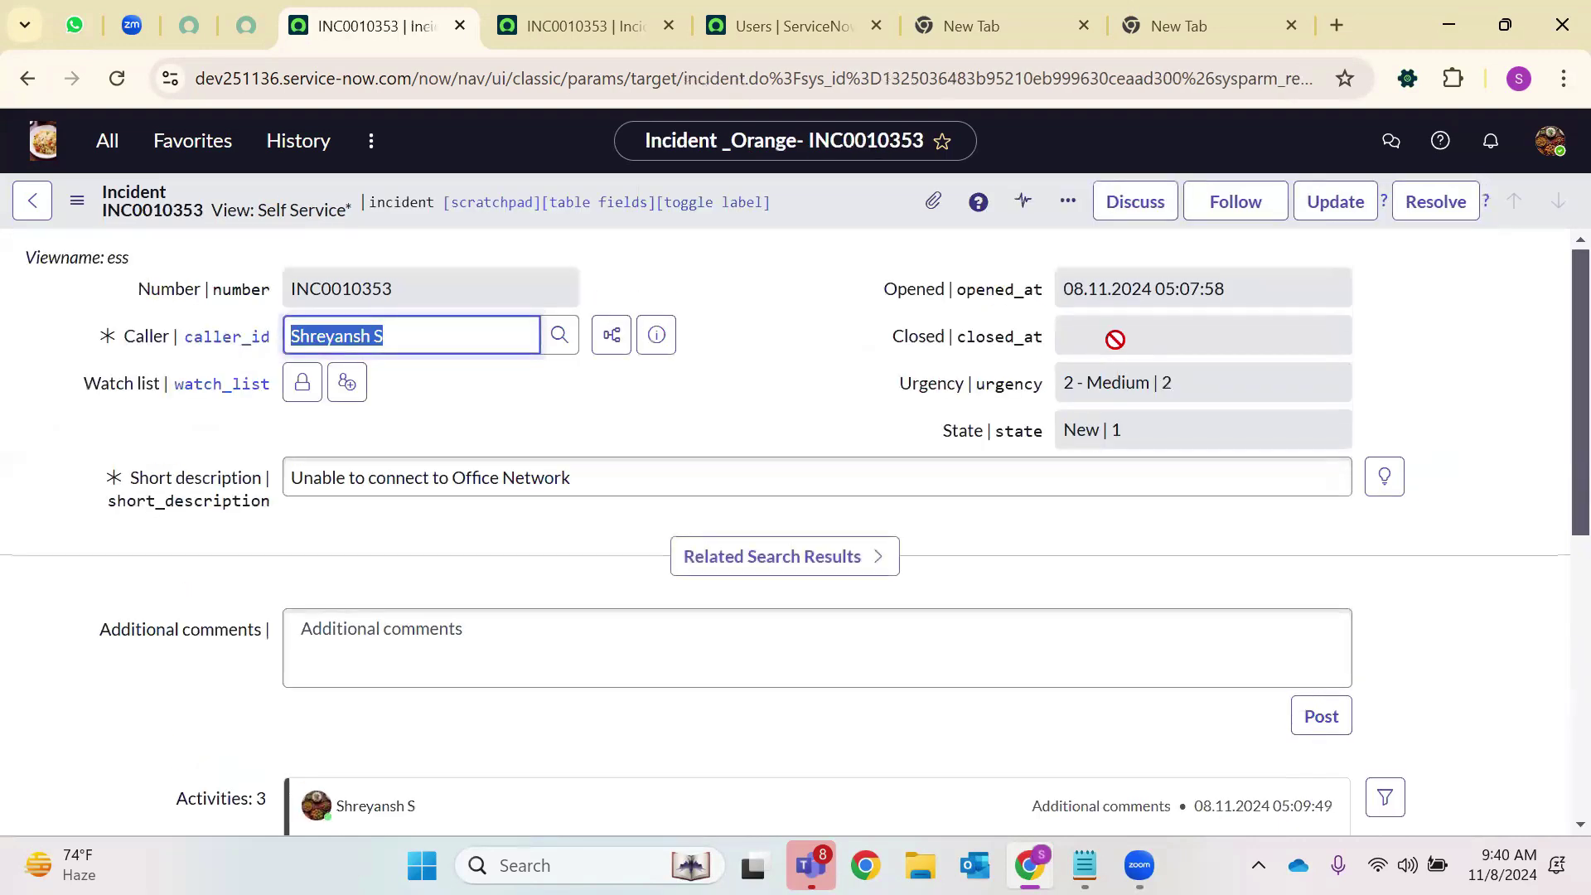
Step: Log out and sign back in with the admin username and the account password
click(1558, 153)
click(1324, 509)
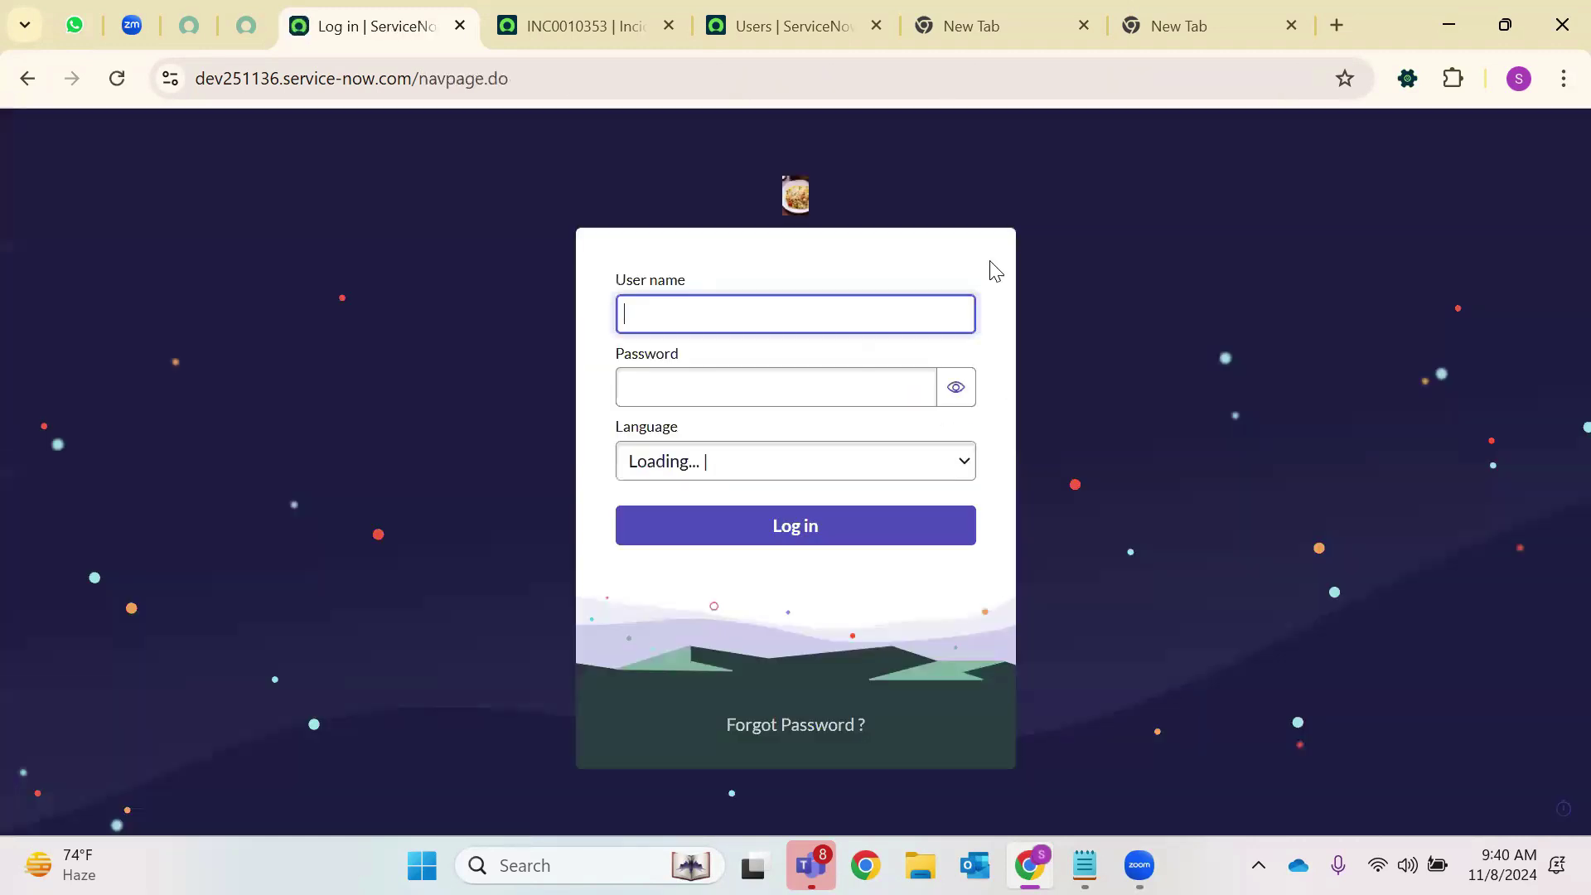
text(admin)
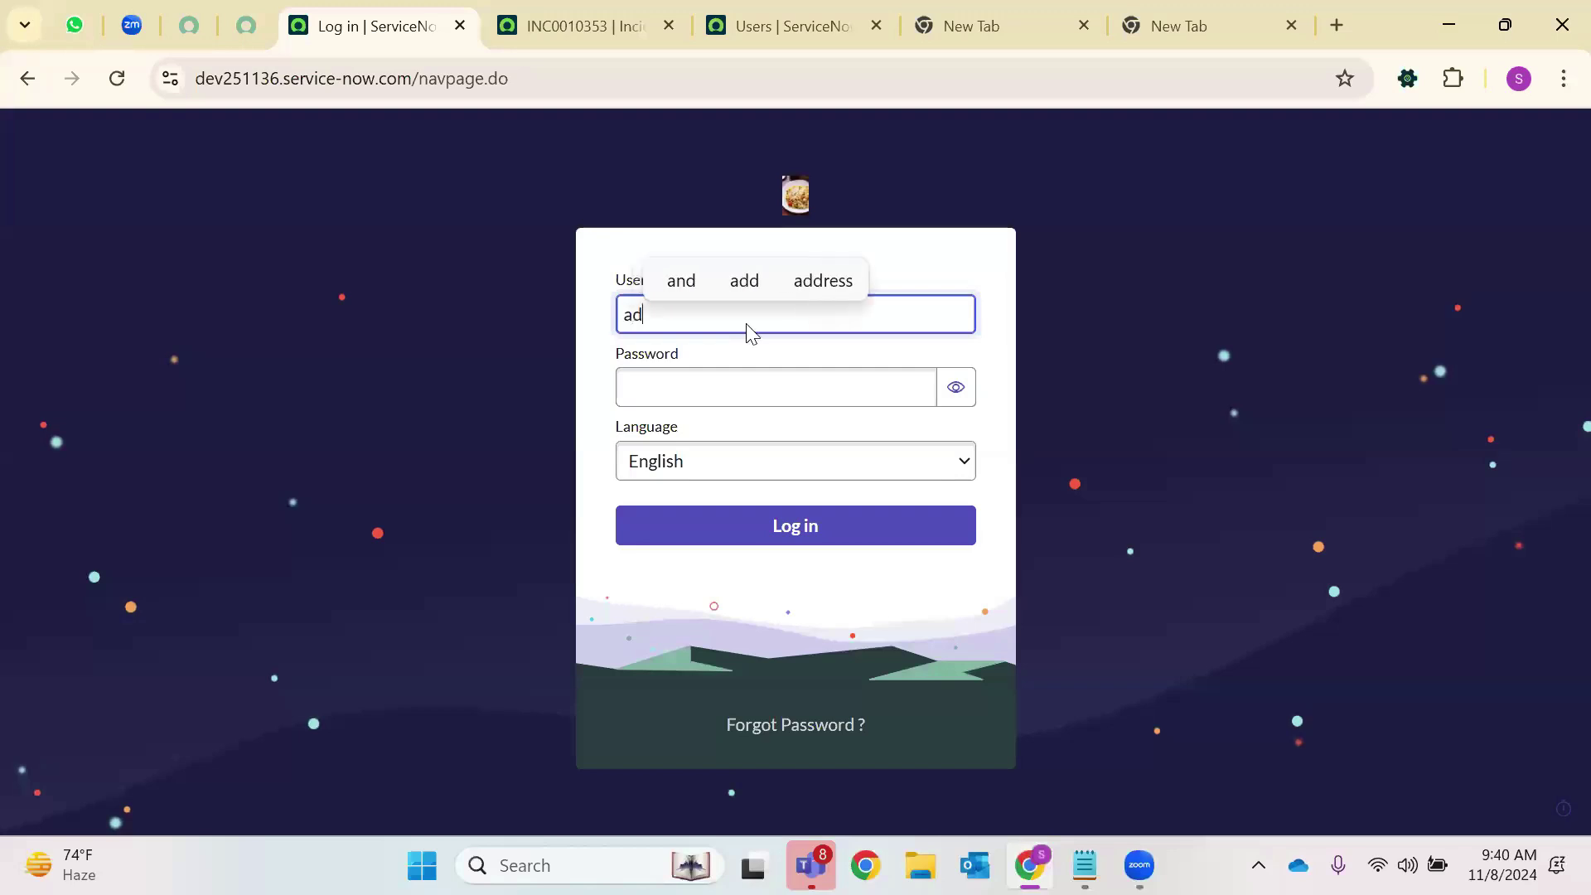
click(651, 389)
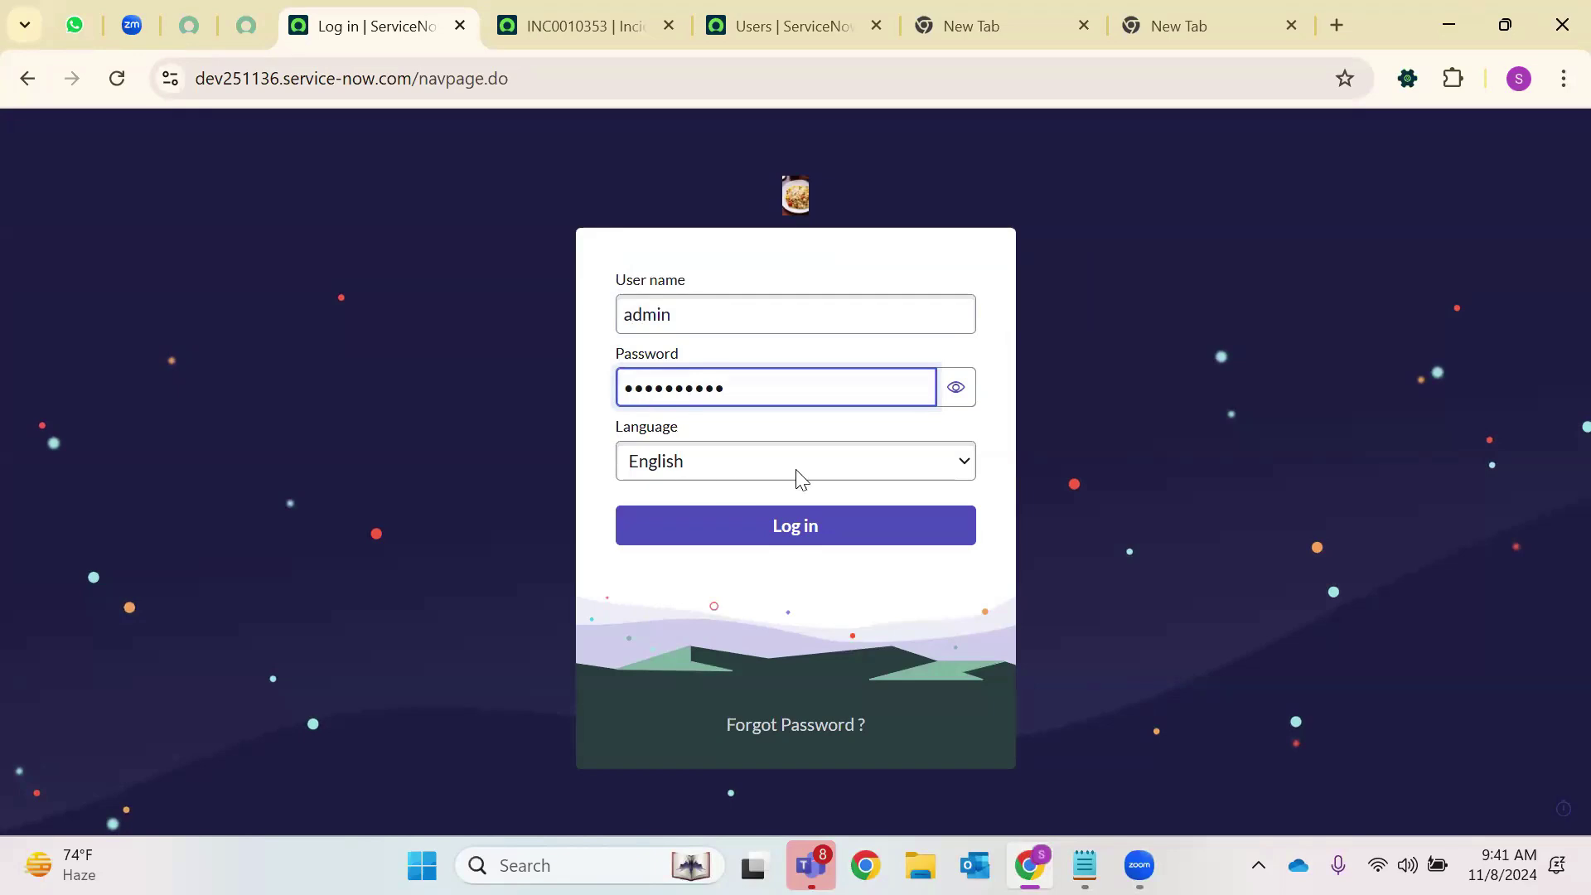
click(956, 387)
click(881, 523)
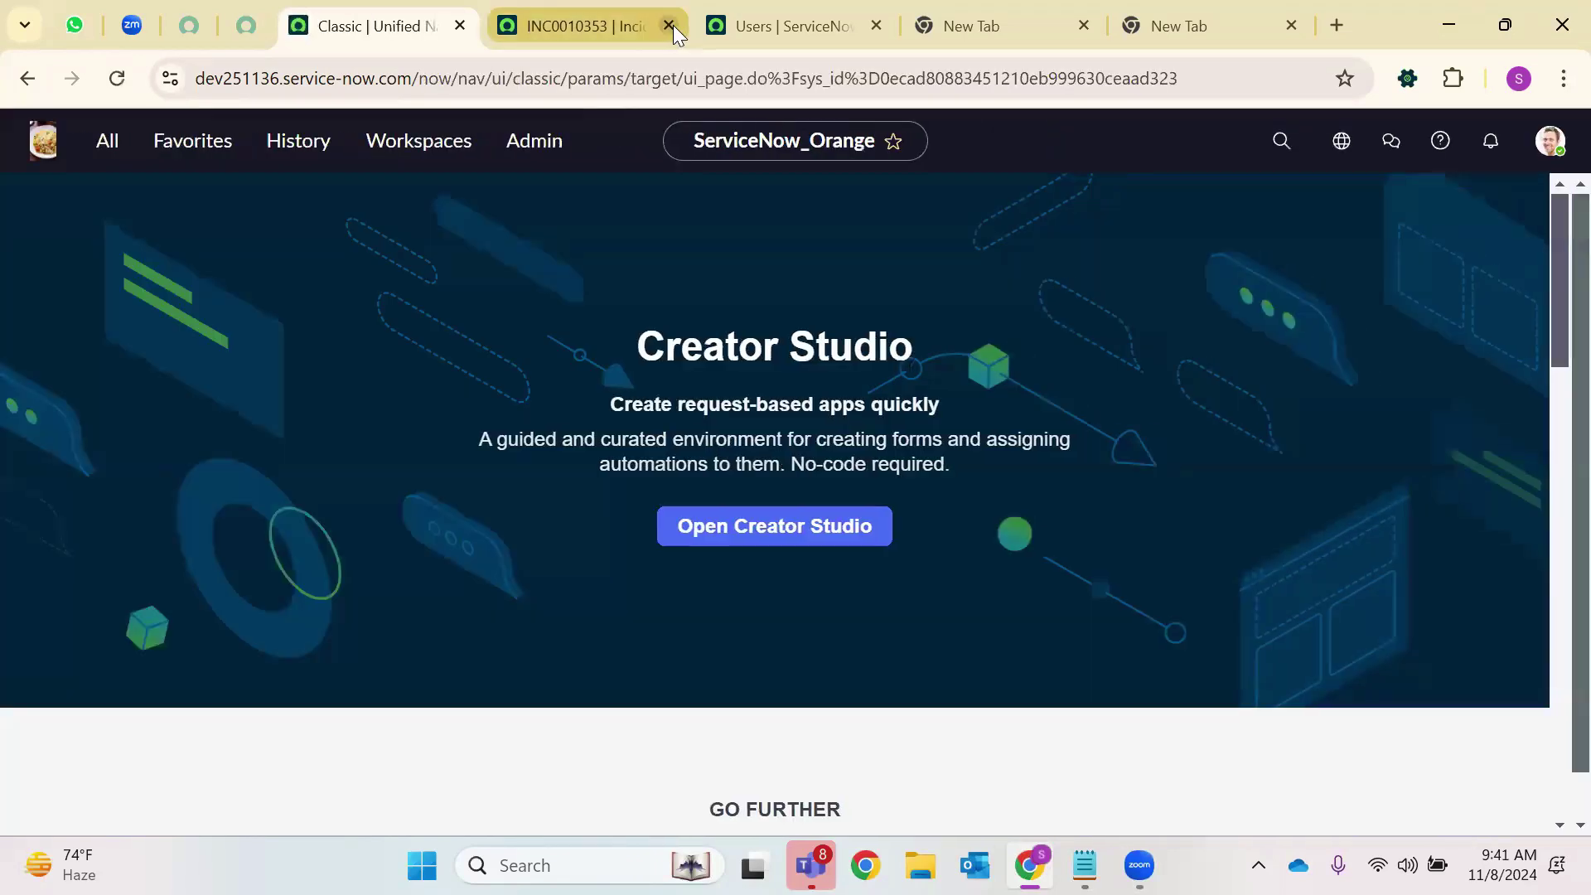
Step: Close the incident, Users, blank and ServiceNow_Orange tabs, leaving a new blank tab
click(670, 26)
click(671, 26)
click(678, 25)
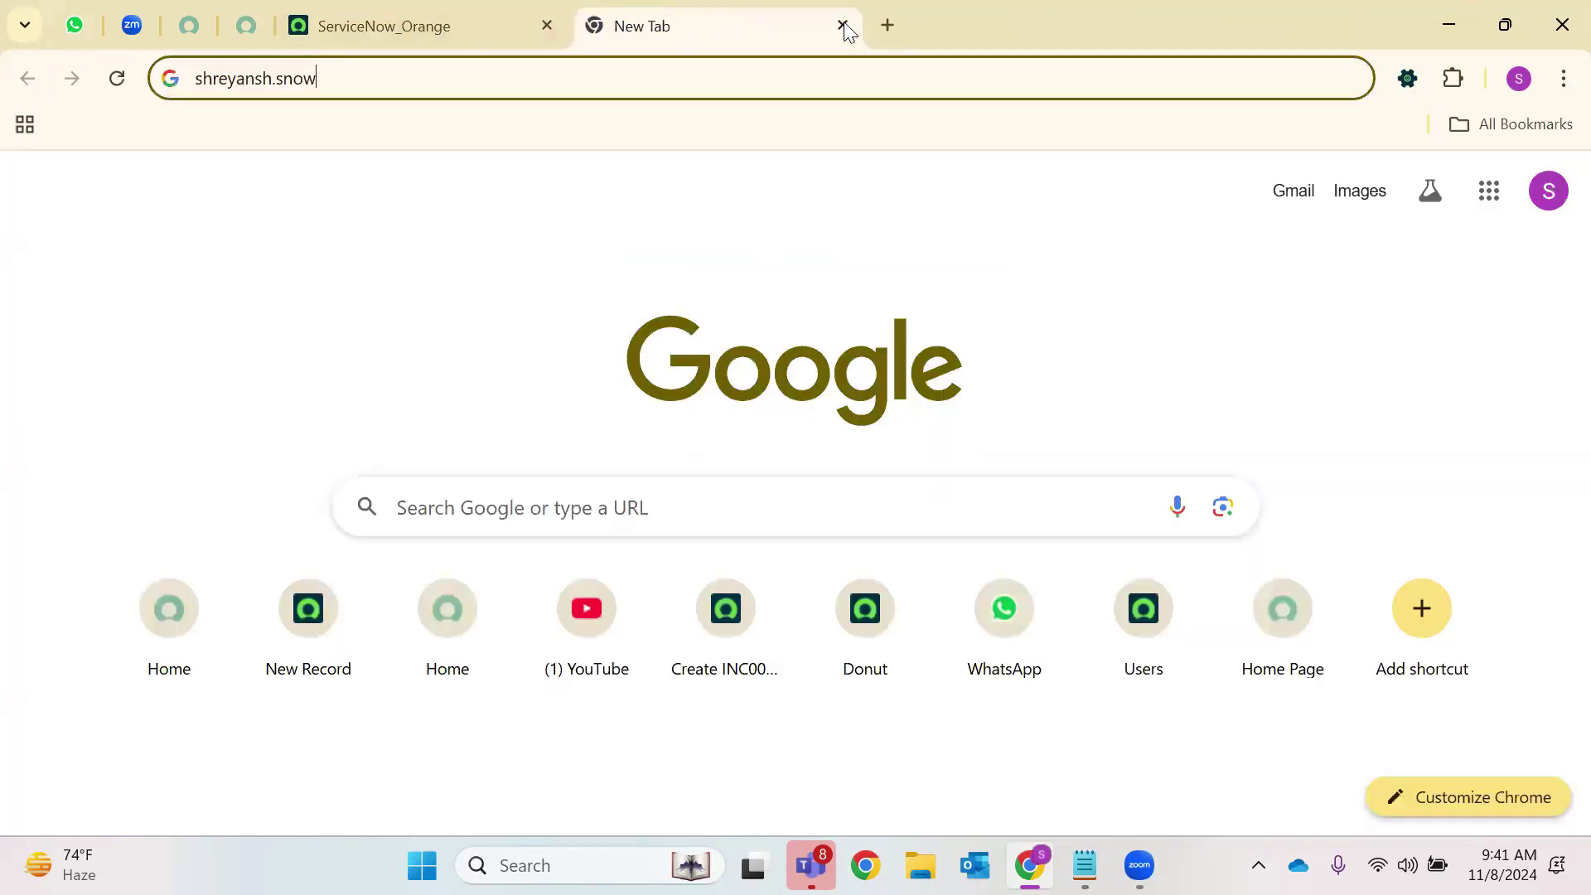
click(845, 29)
key(ctrl+w)
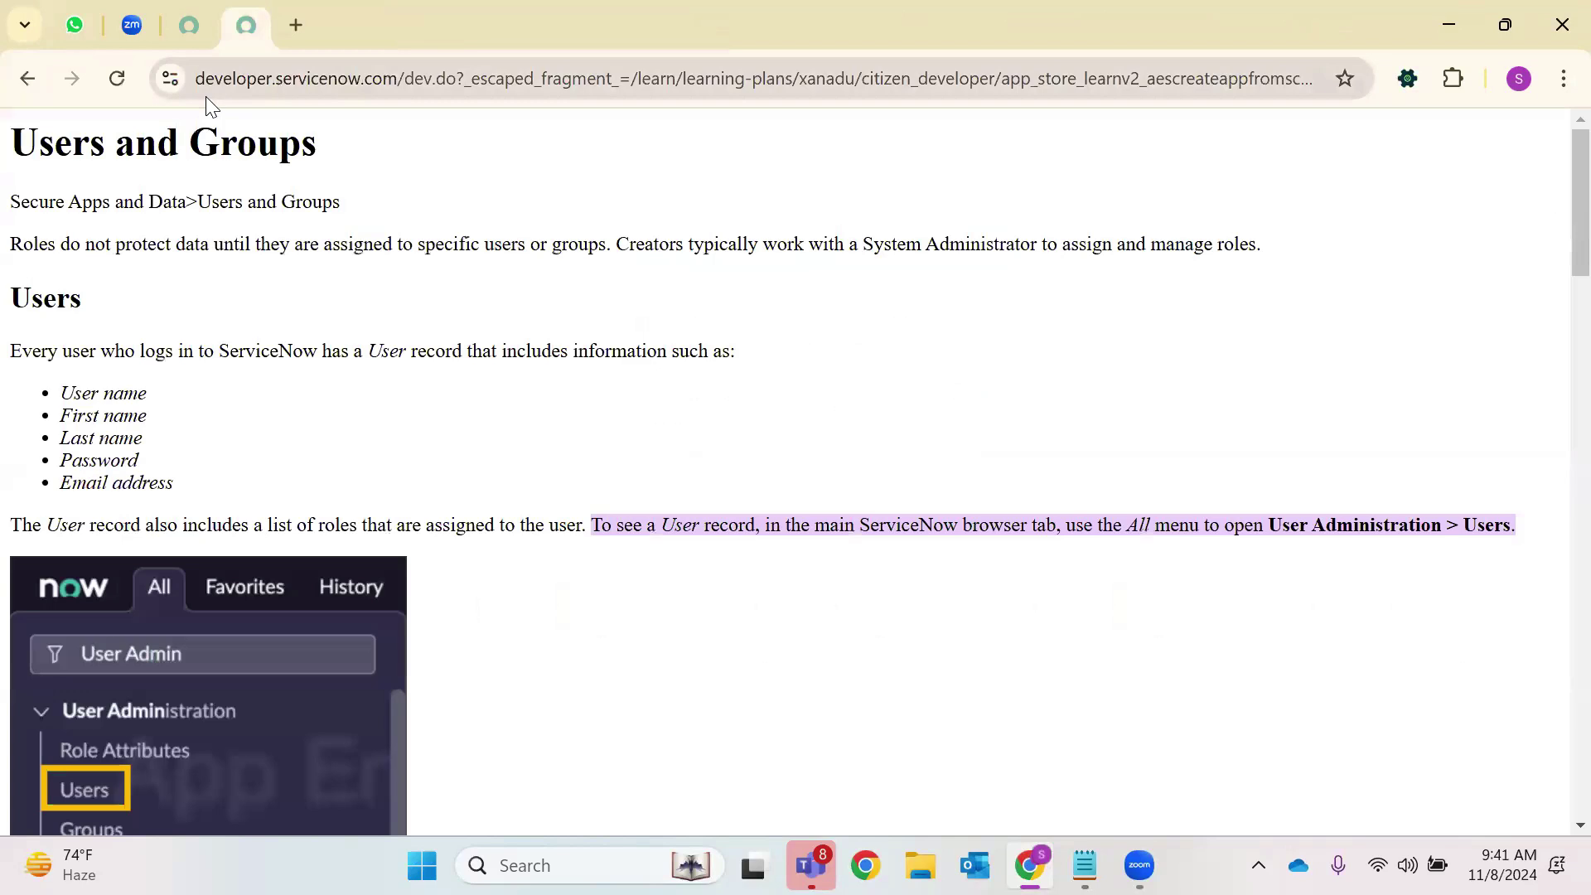
key(ctrl+t)
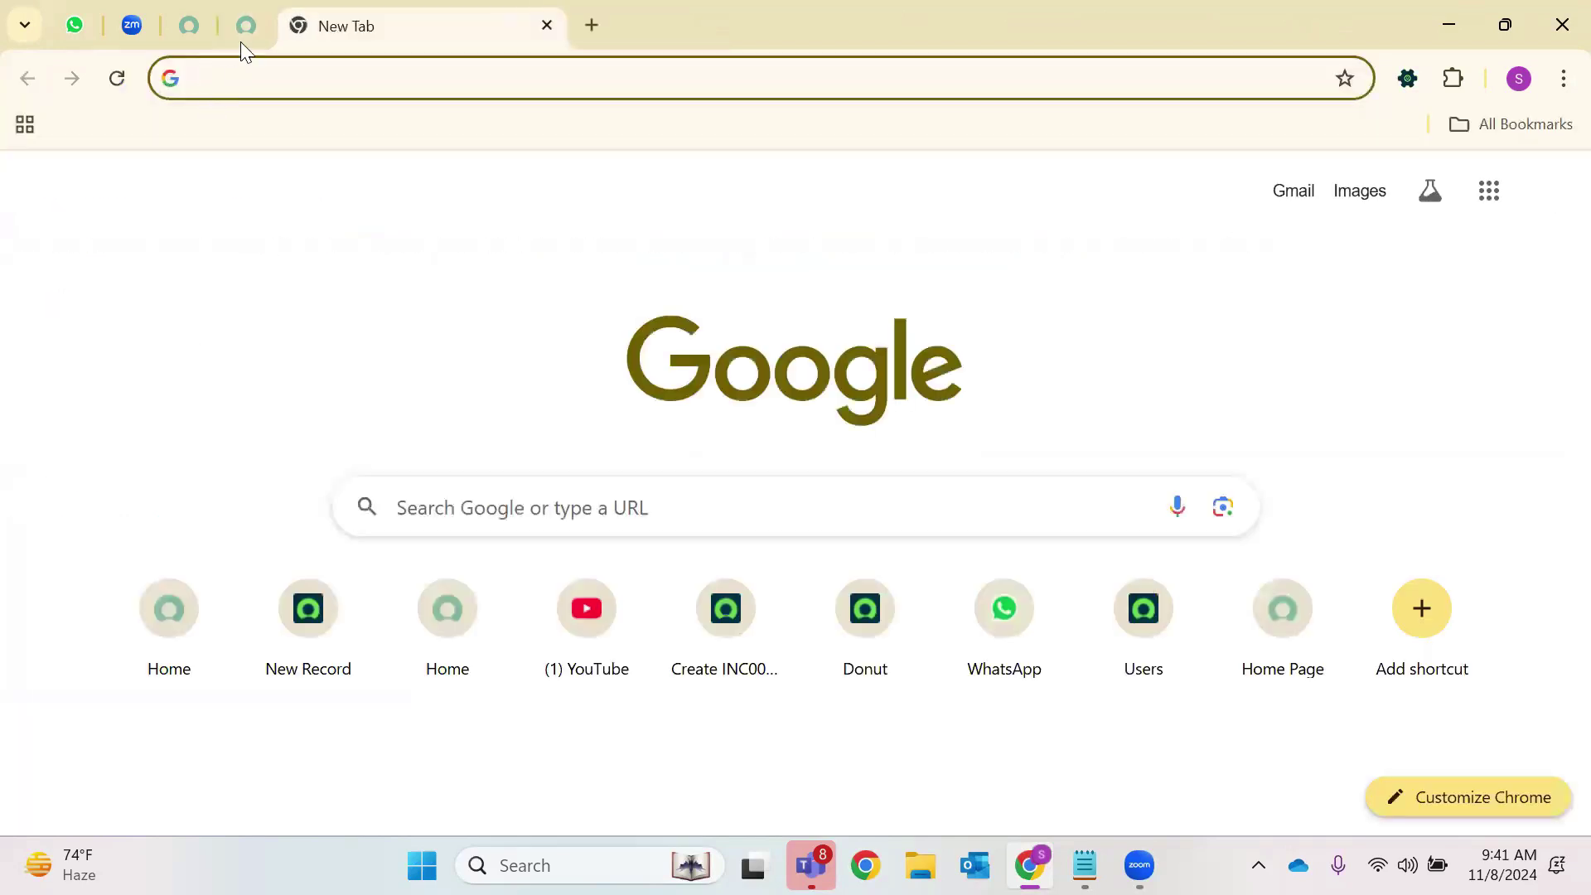
Step: Close the leftover blank tab and sign in as admin with the account password
click(244, 29)
key(ctrl+Page_Up)
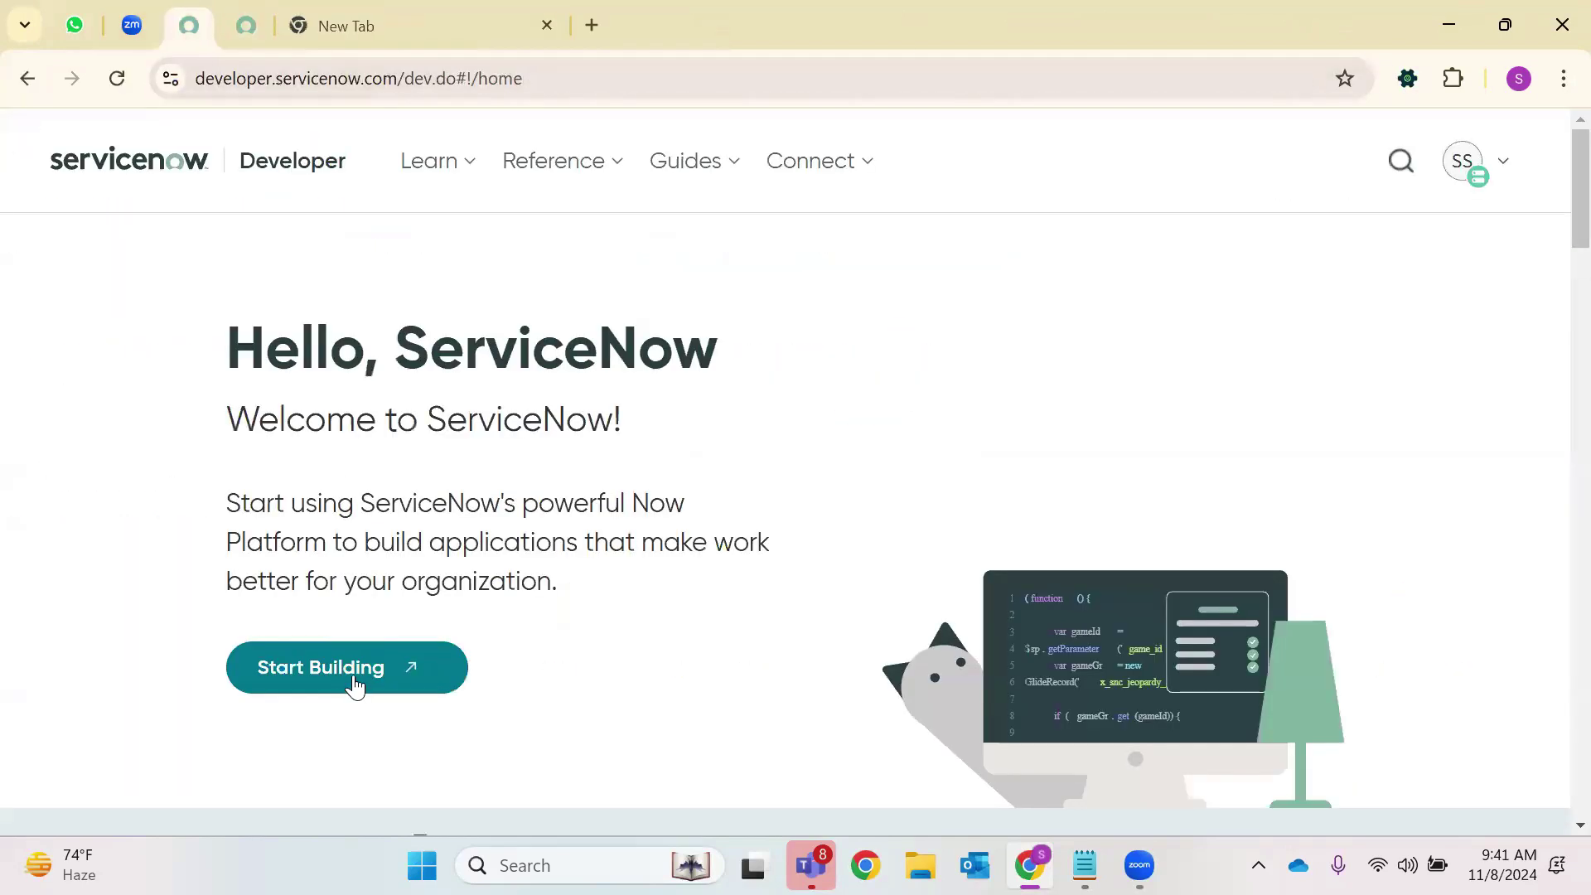
click(842, 25)
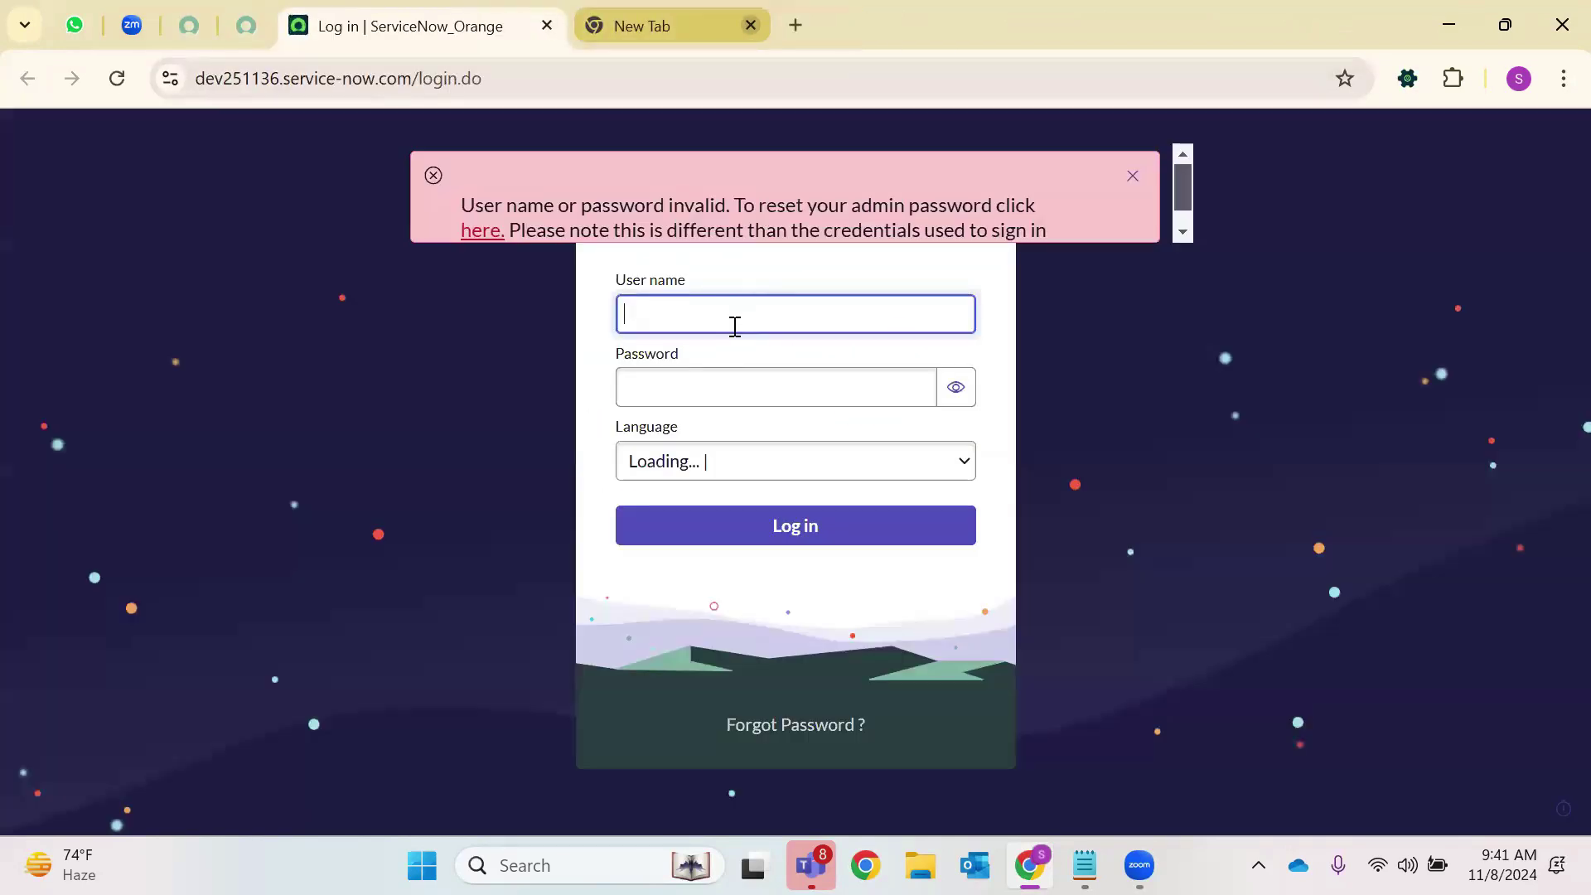
text(admin)
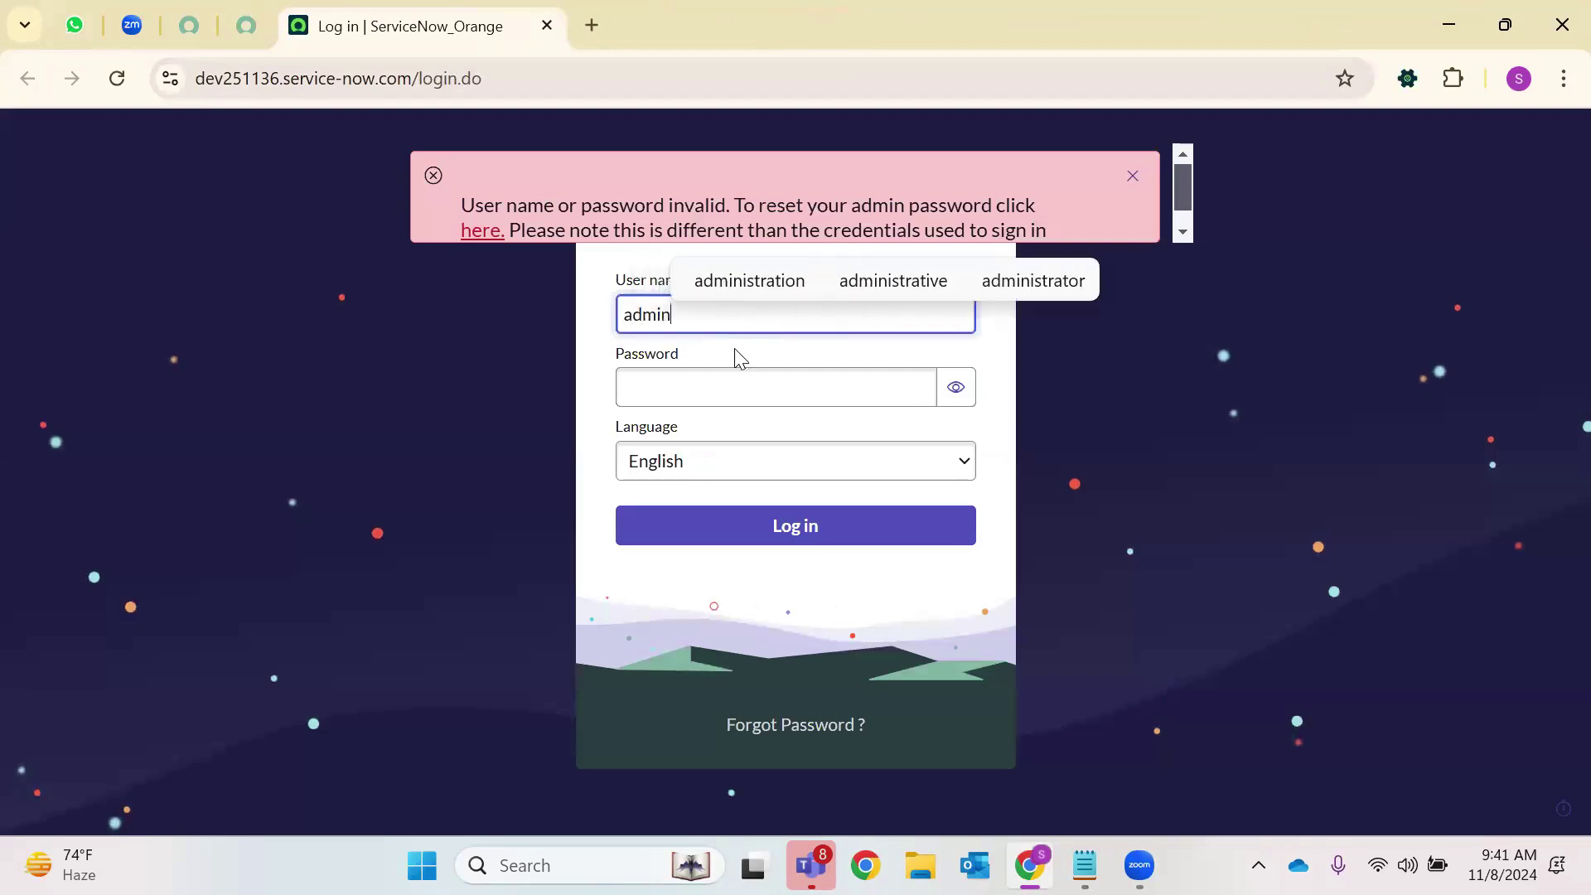
click(694, 388)
text(•)
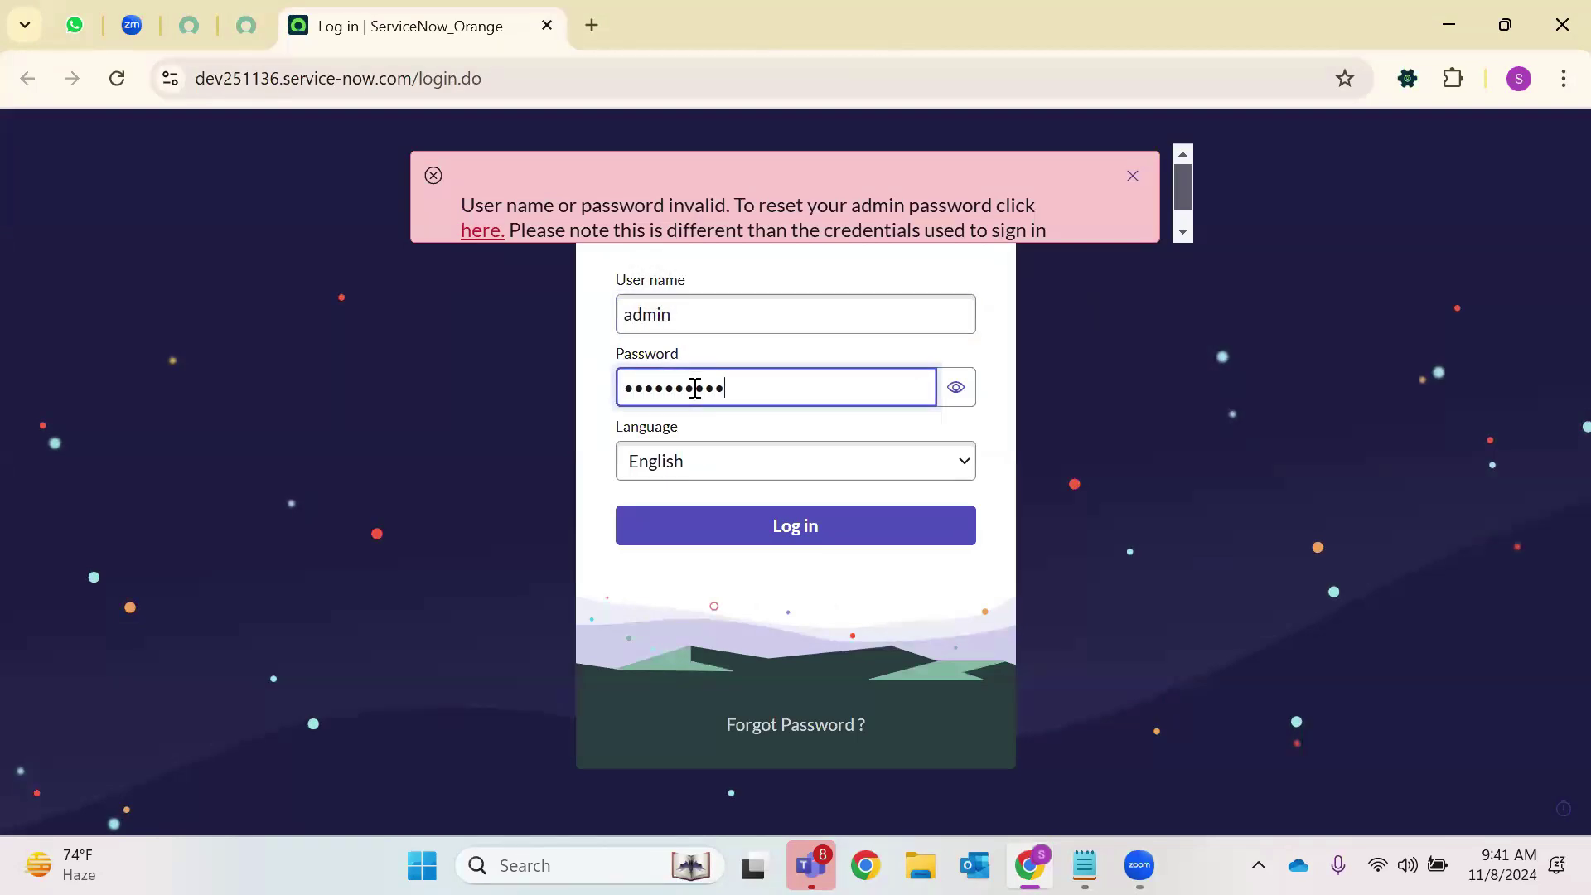
click(732, 544)
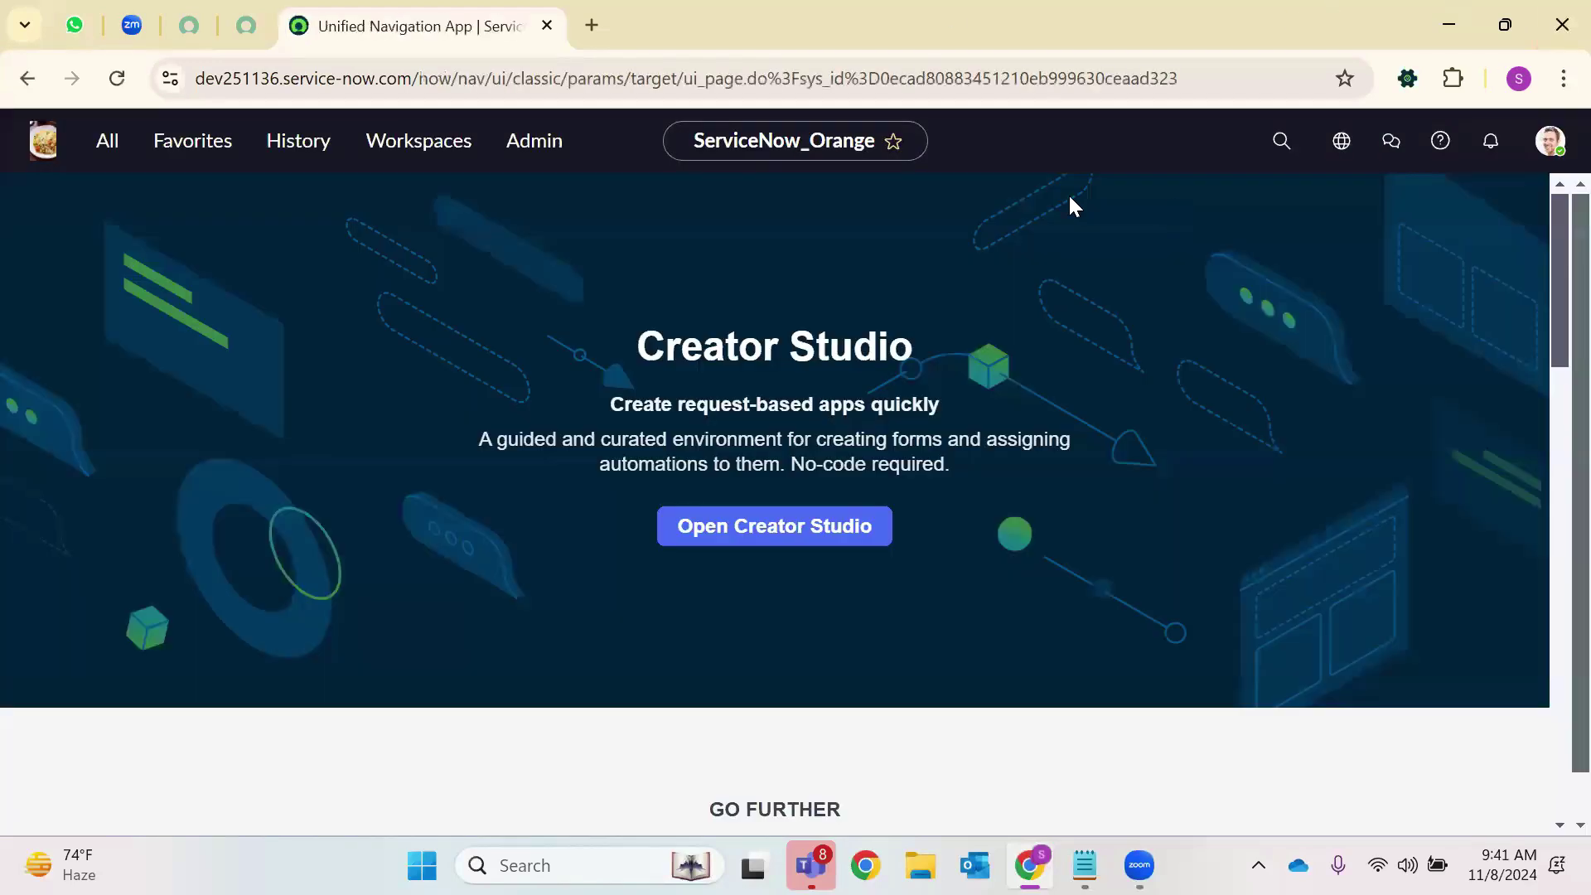
Step: Open the administrator's profile, then browse and dismiss the application navigator
click(1549, 141)
click(1351, 321)
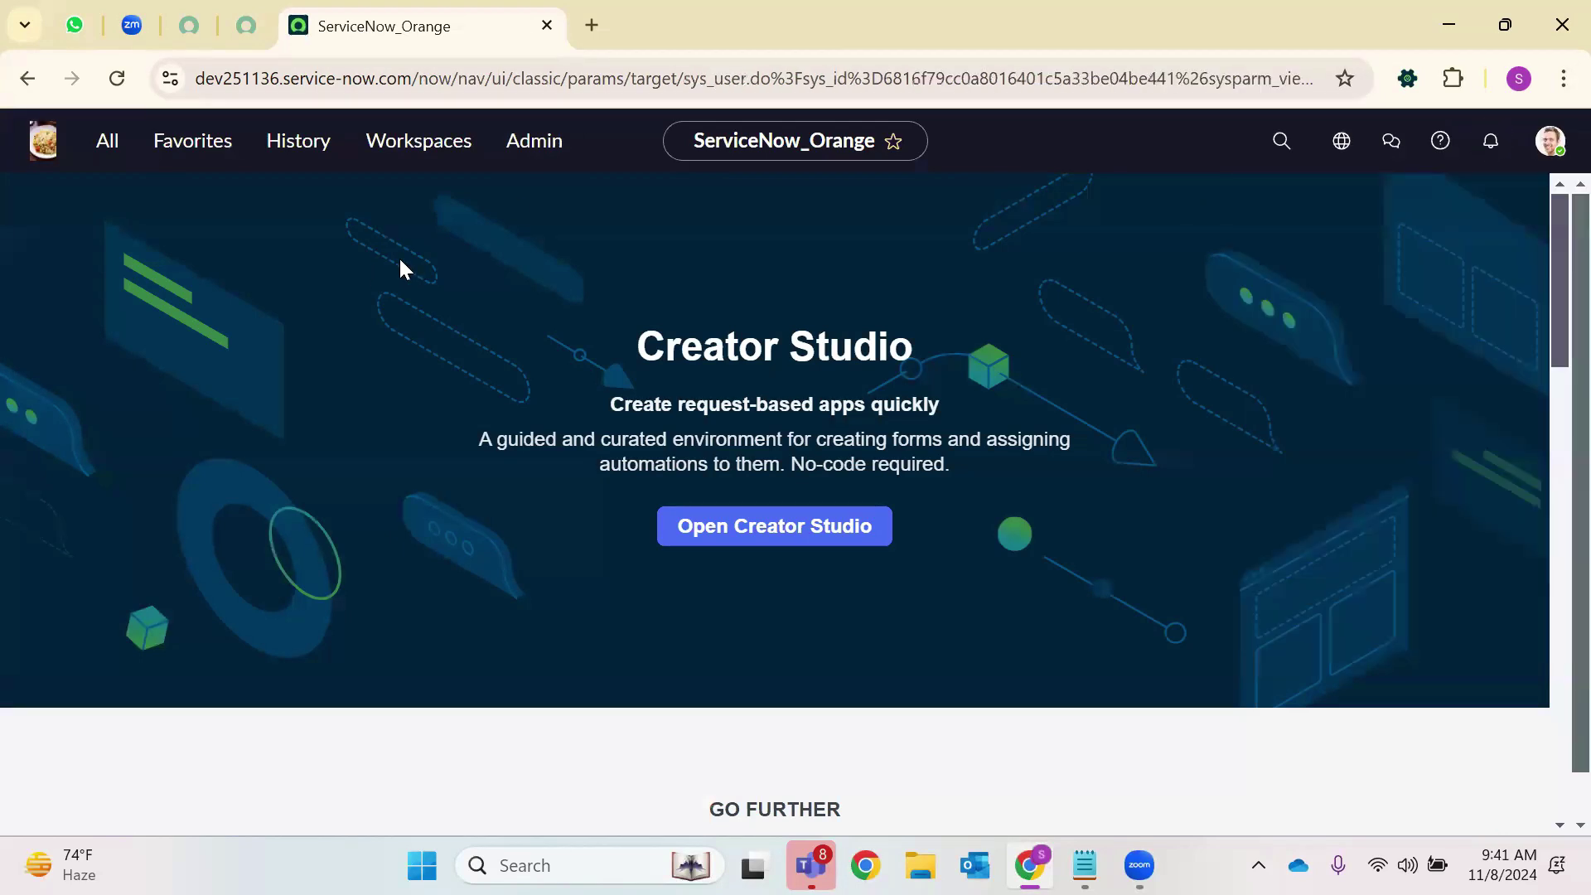
double_click(403, 329)
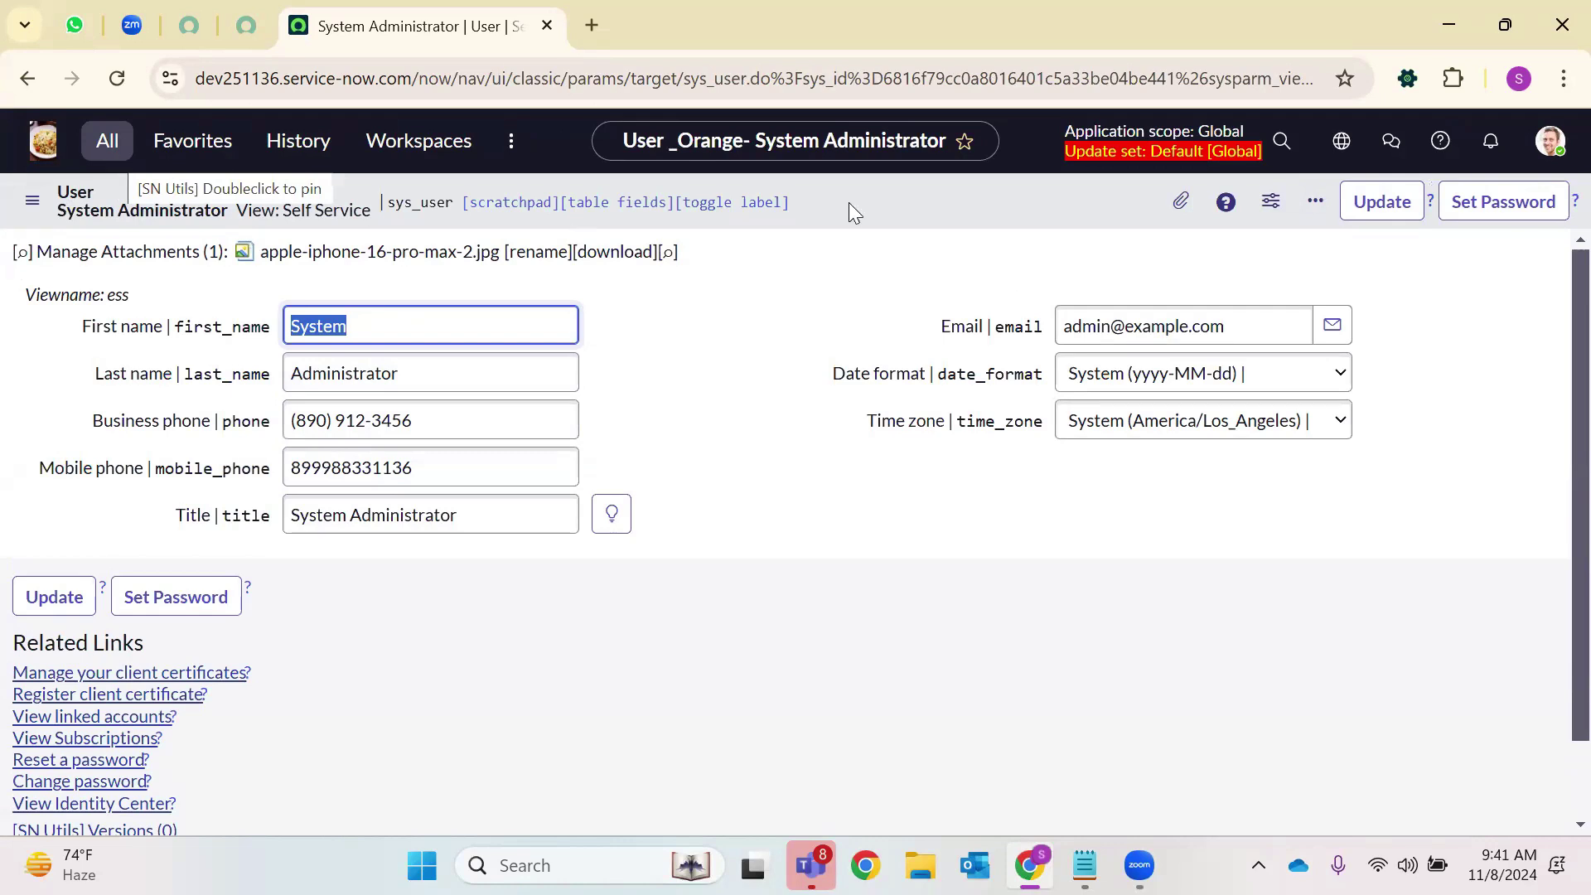
click(106, 142)
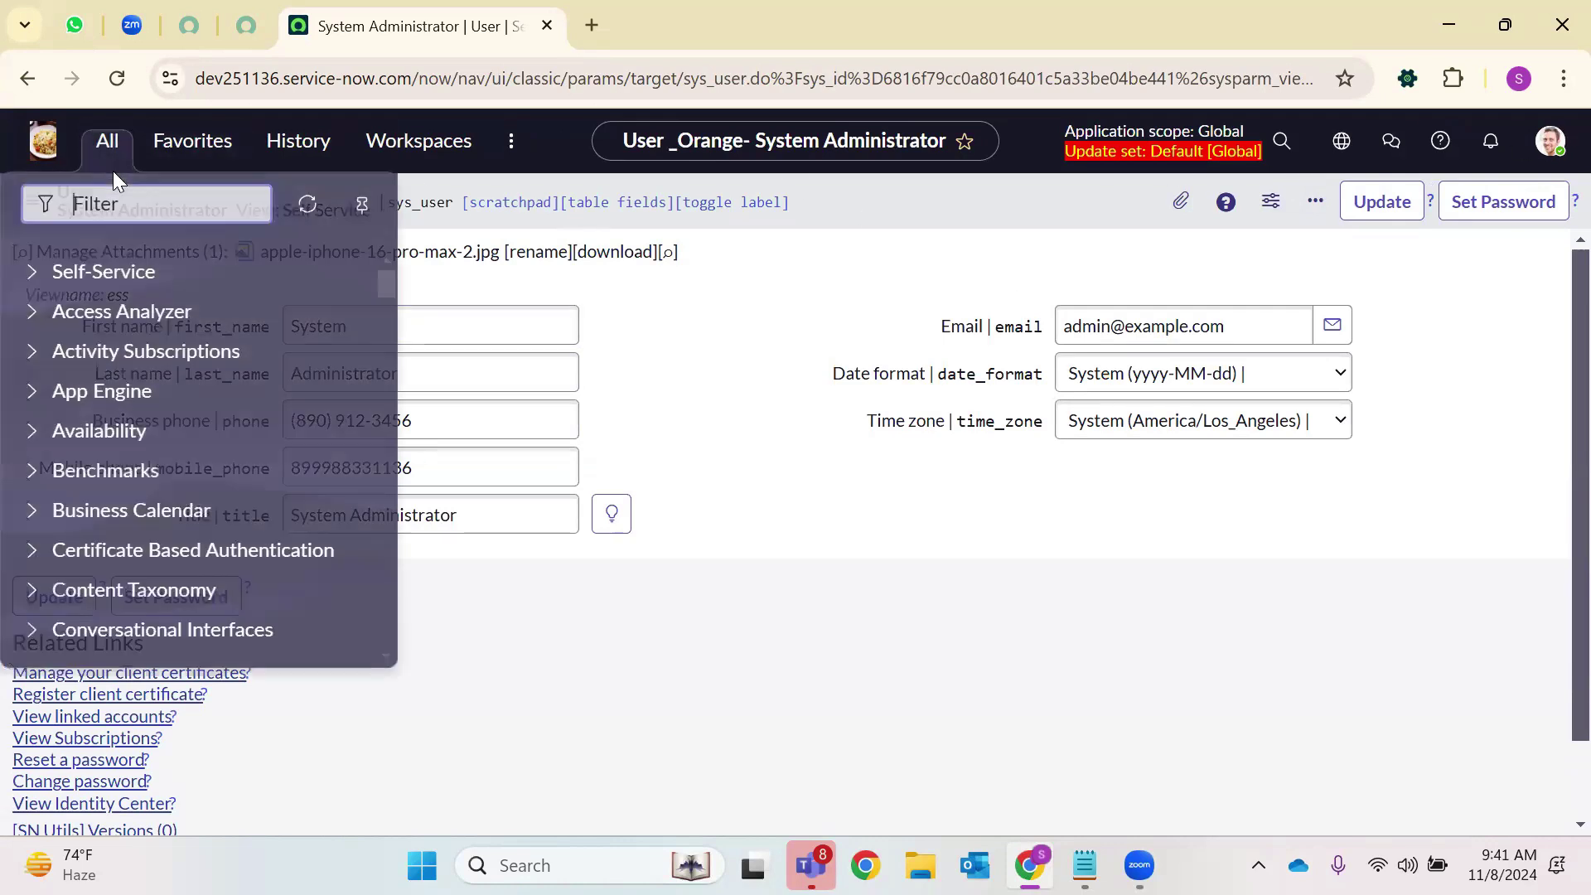
scroll(103, 319, down, 8)
scroll(103, 319, down, 20)
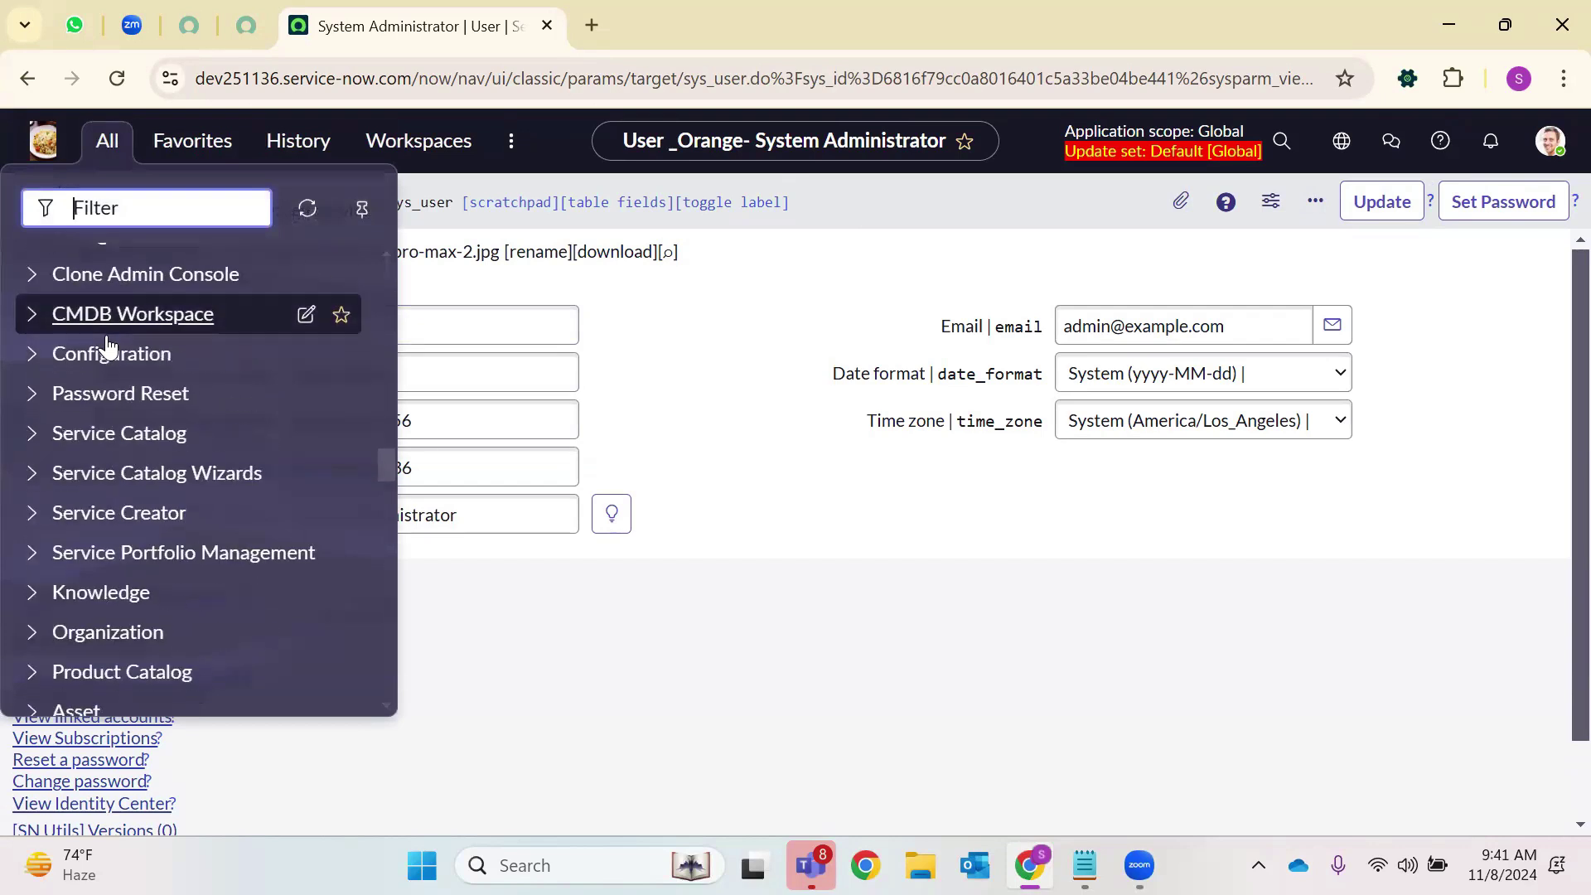
scroll(113, 353, down, 5)
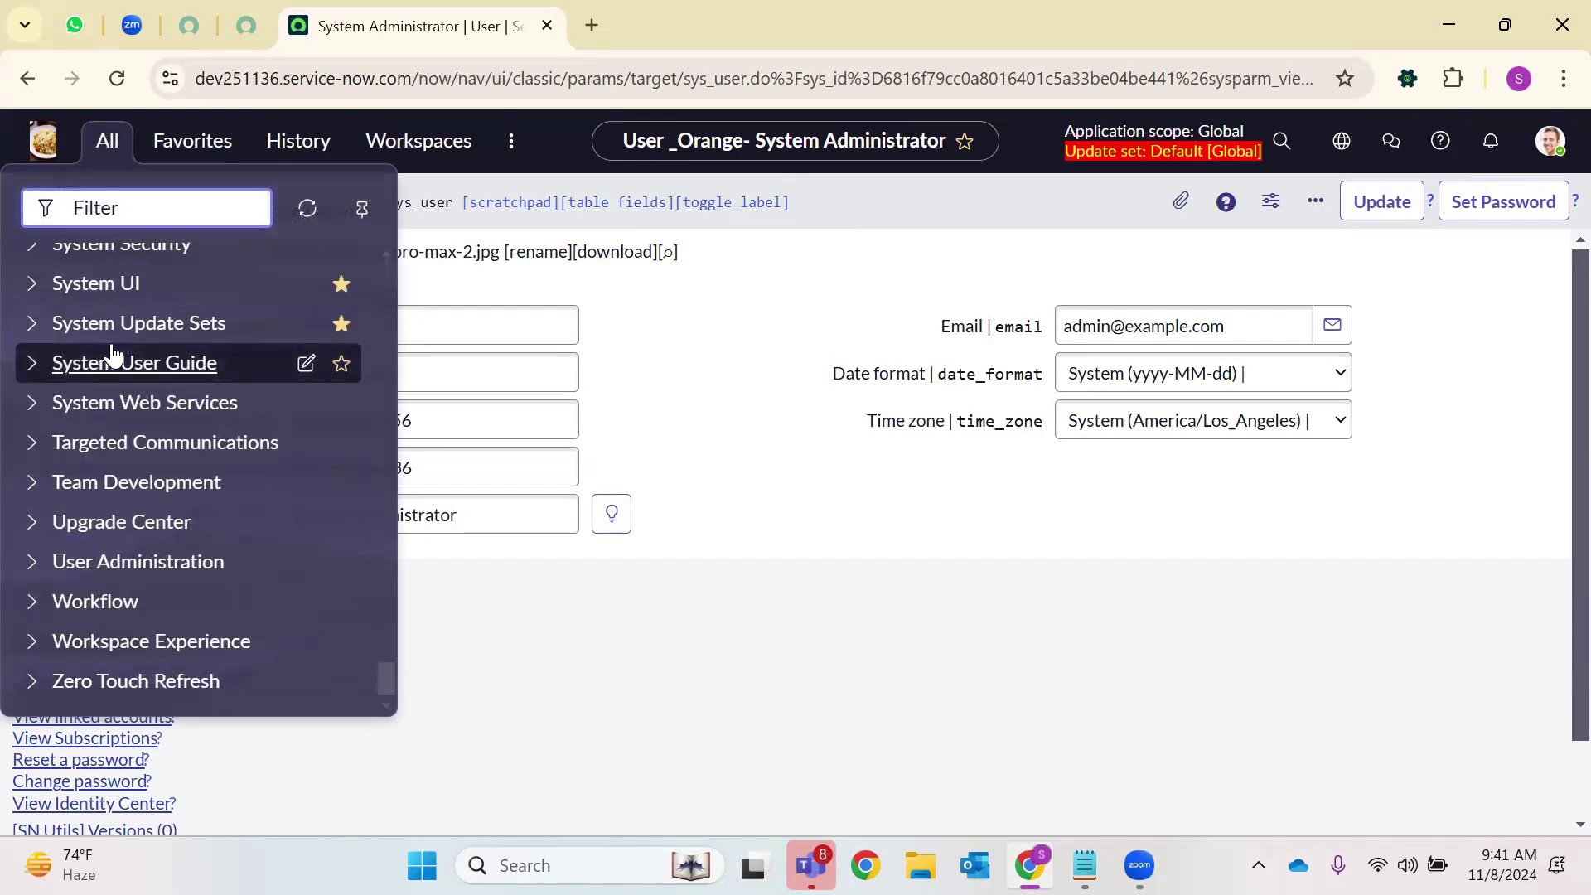
scroll(113, 355, up, 20)
scroll(113, 355, up, 20)
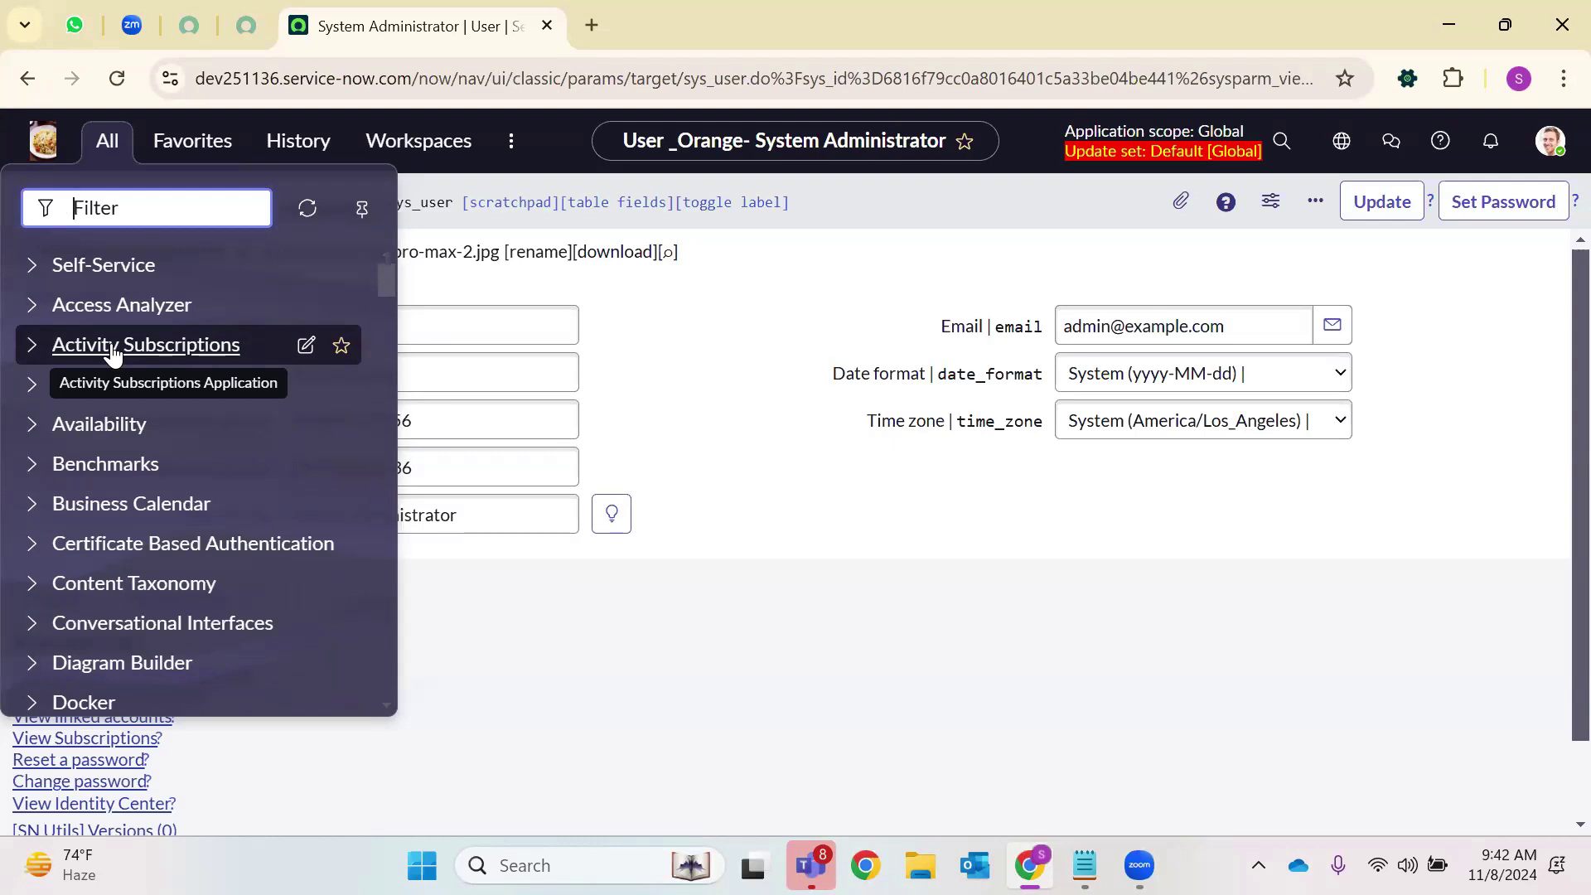
click(1546, 142)
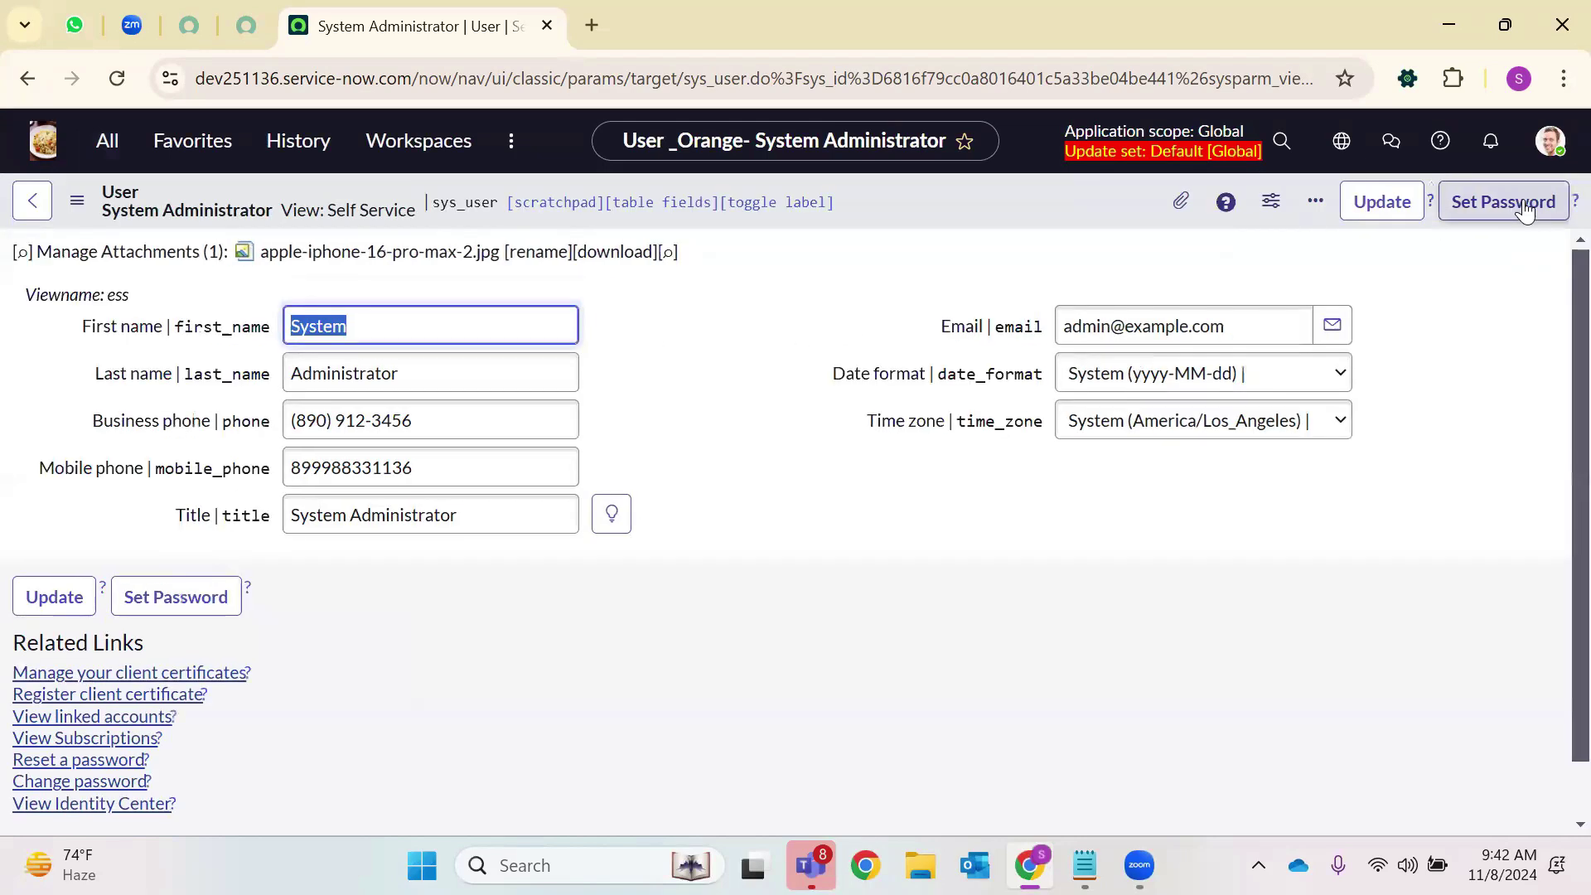
Step: Open the Set Password dialog, close it unsaved, and return to the instance home page
click(1526, 209)
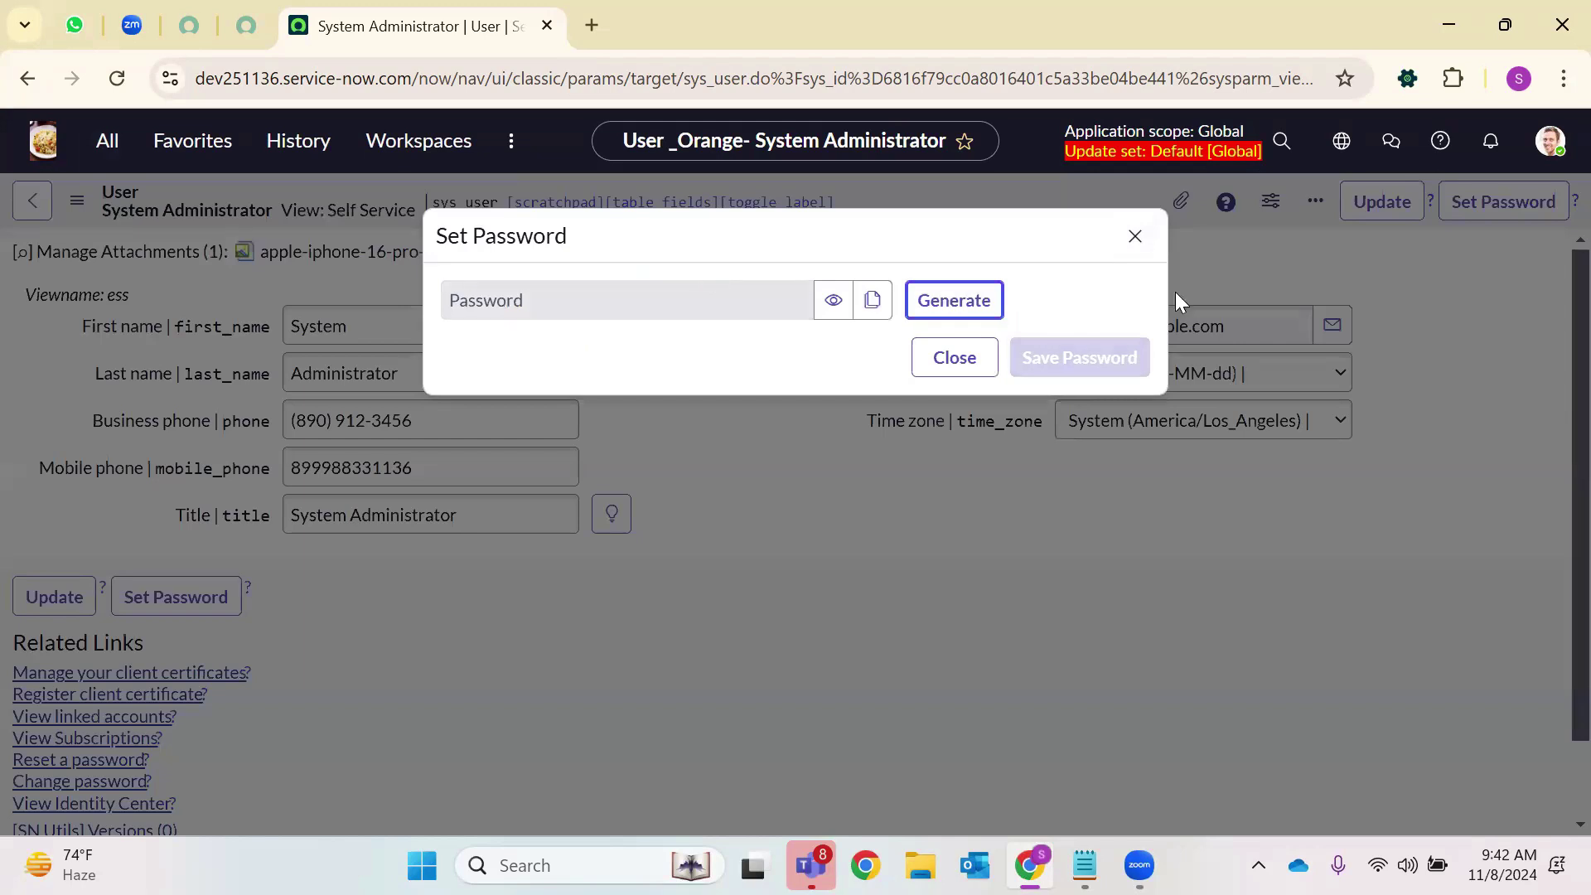
click(1135, 238)
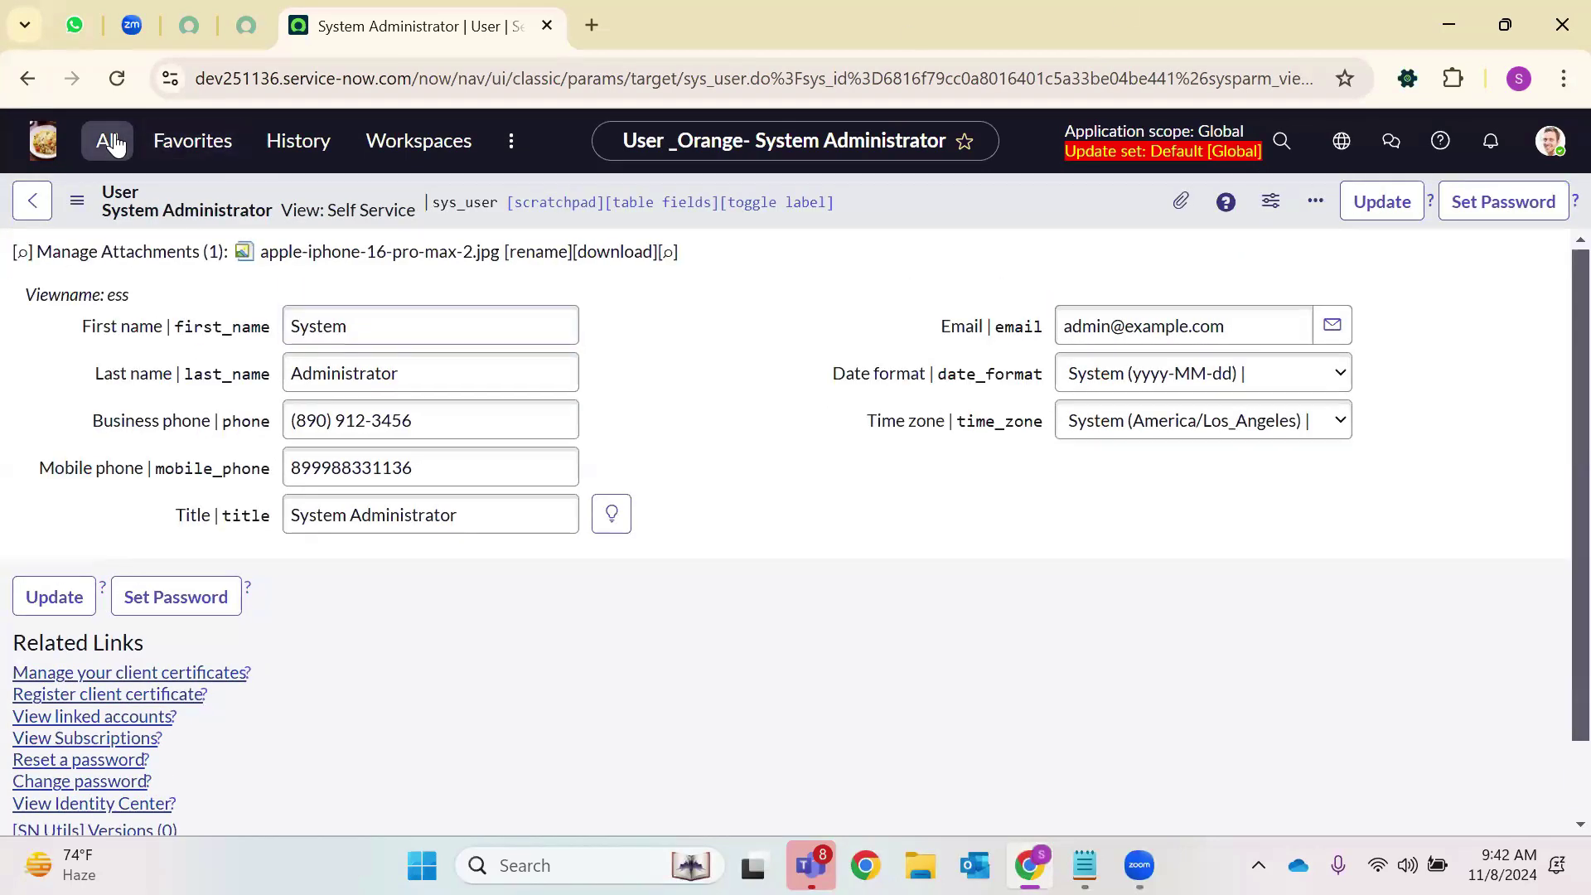
click(109, 143)
click(43, 151)
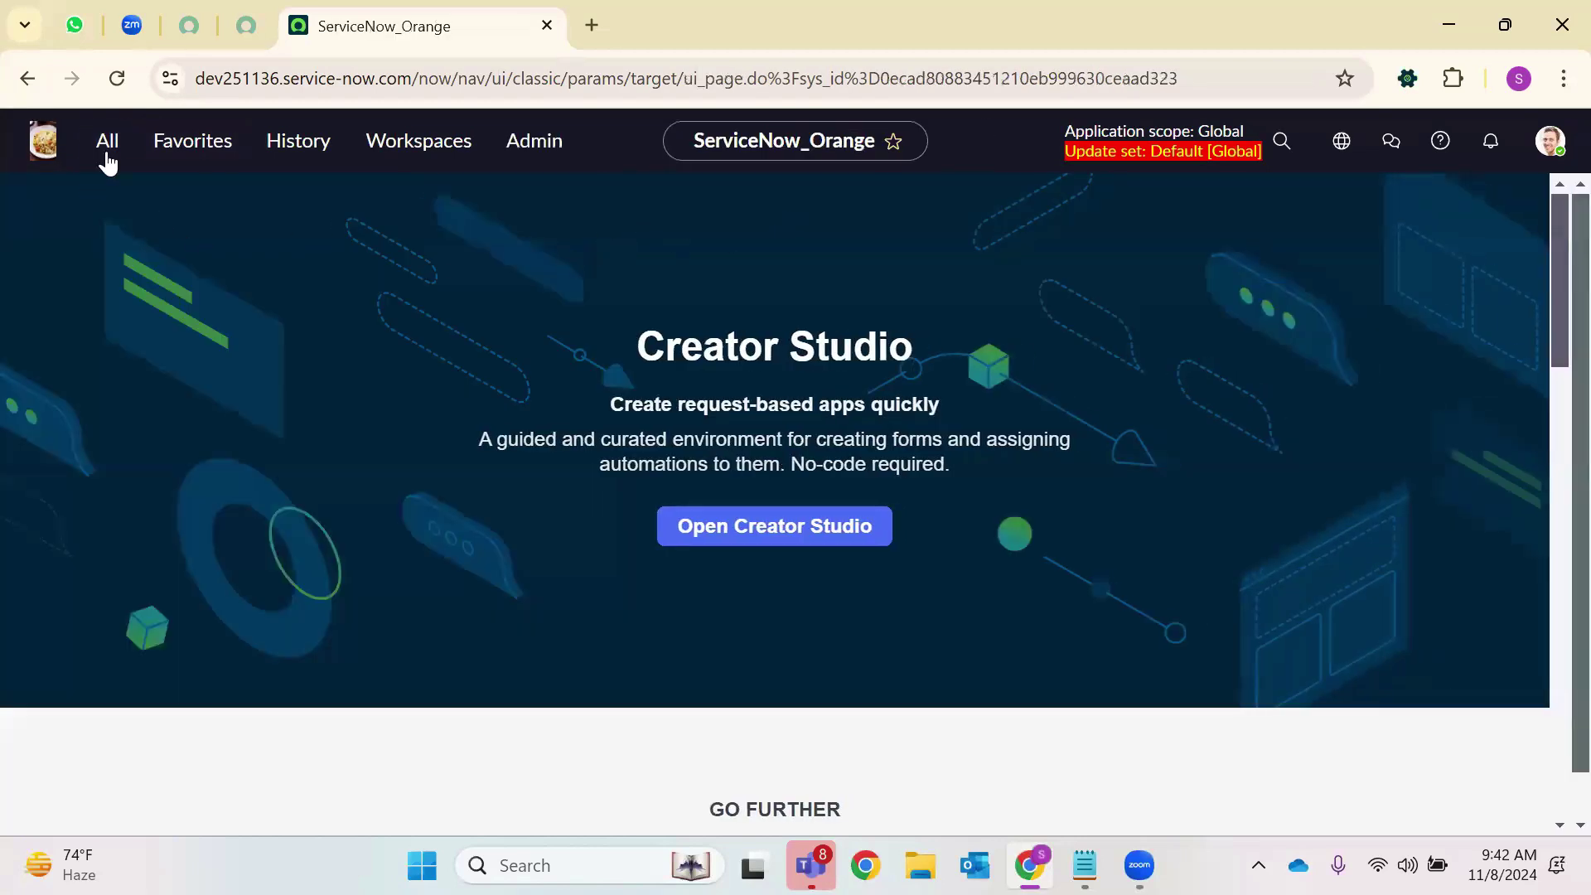
Step: Filter the navigator for 'Incident' and open a new incident form in a separate tab
click(108, 149)
text(Incident)
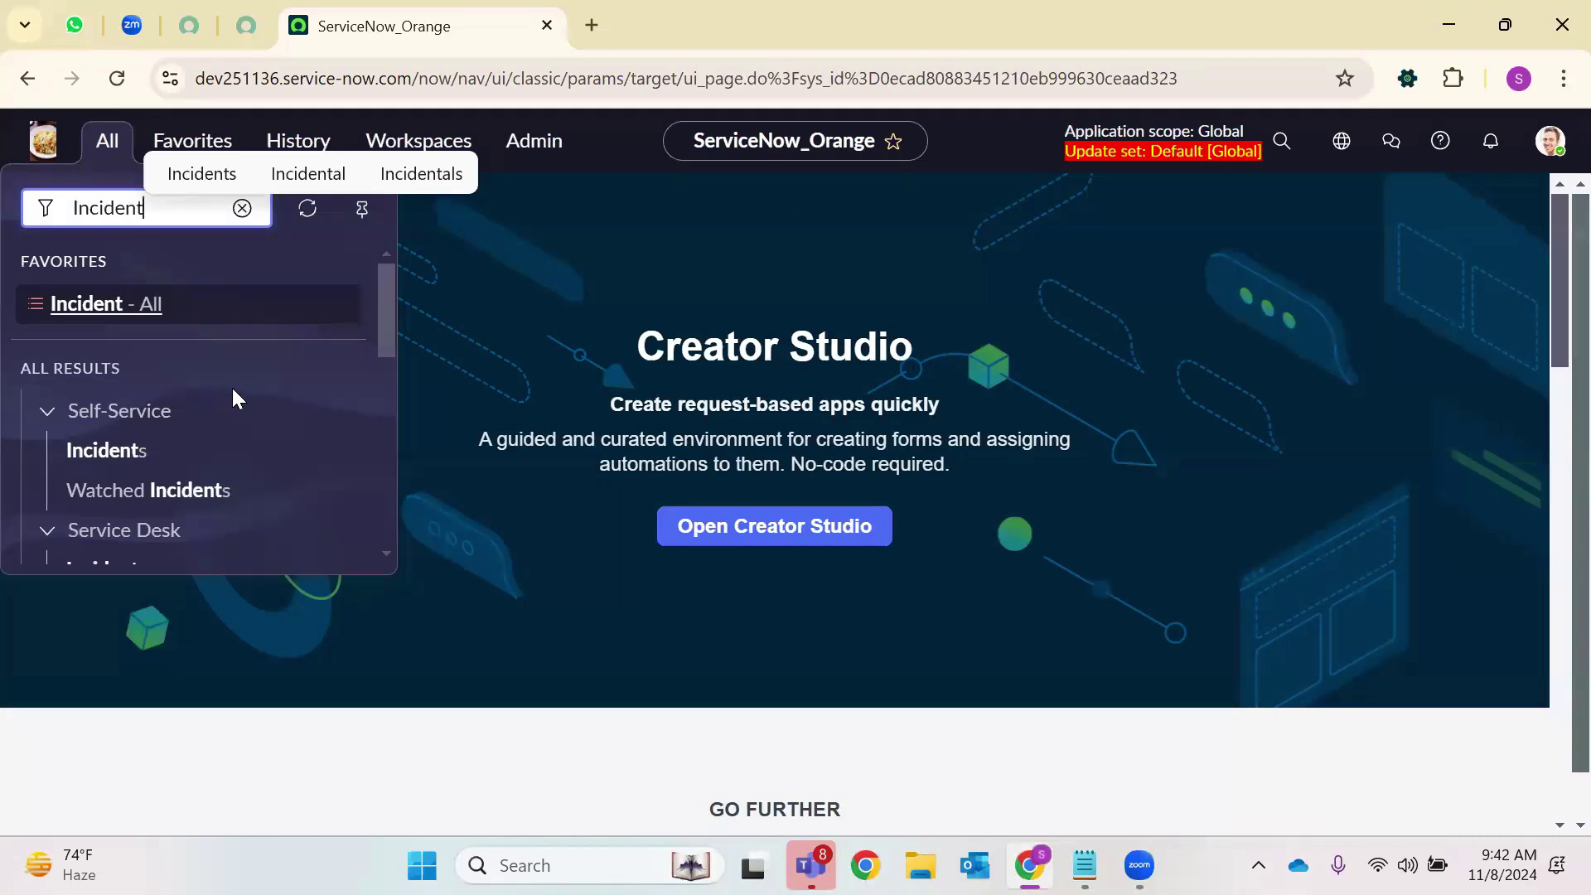
scroll(234, 398, down, 2)
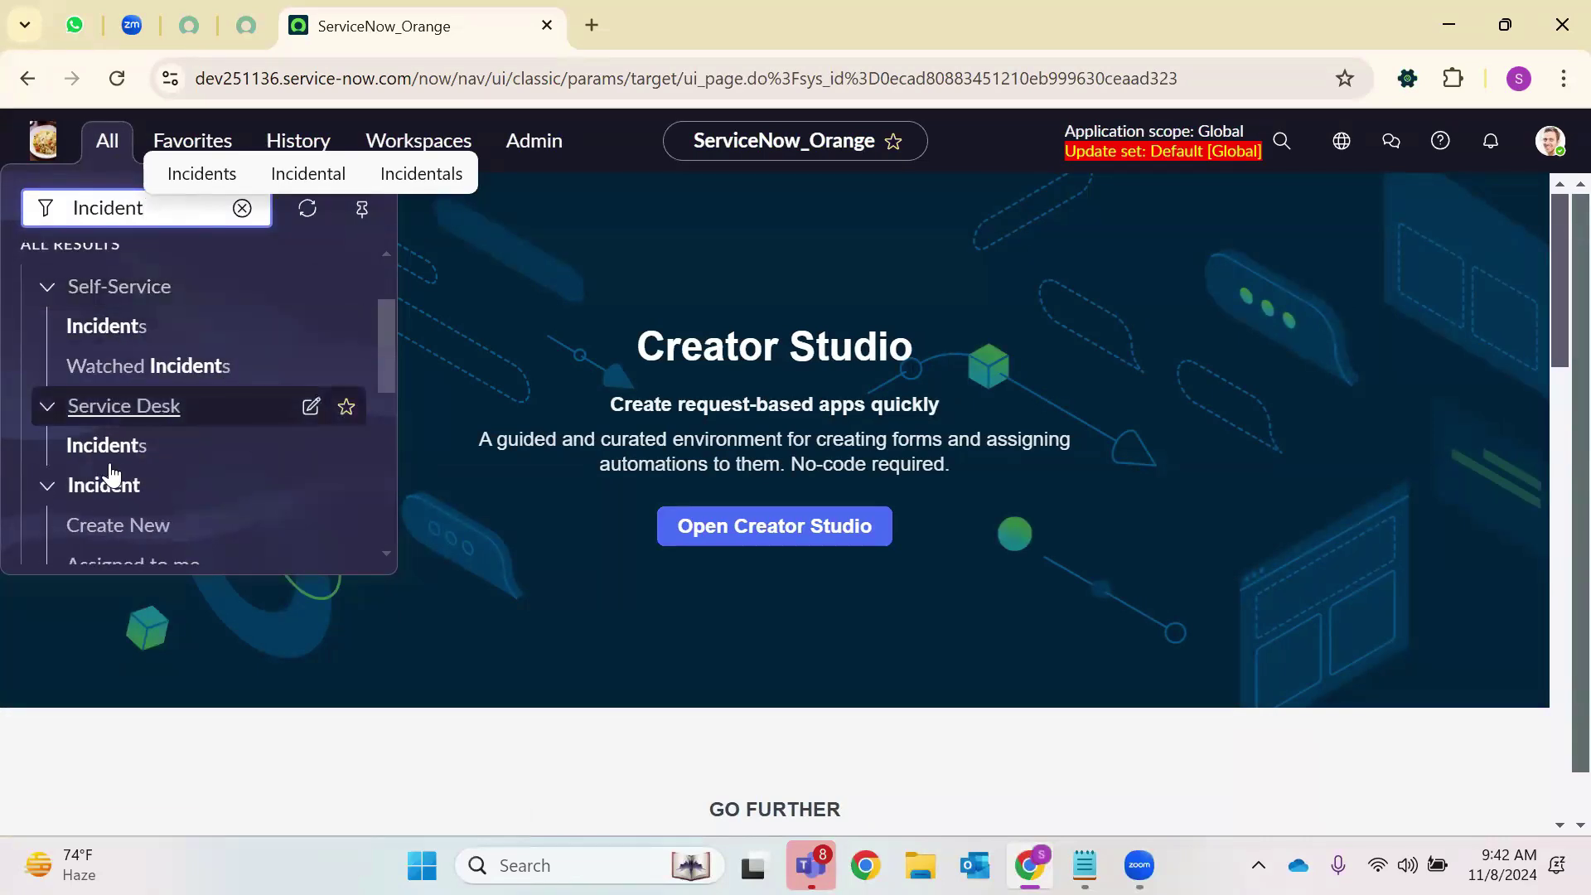
scroll(106, 436, down, 3)
scroll(80, 386, up, 1)
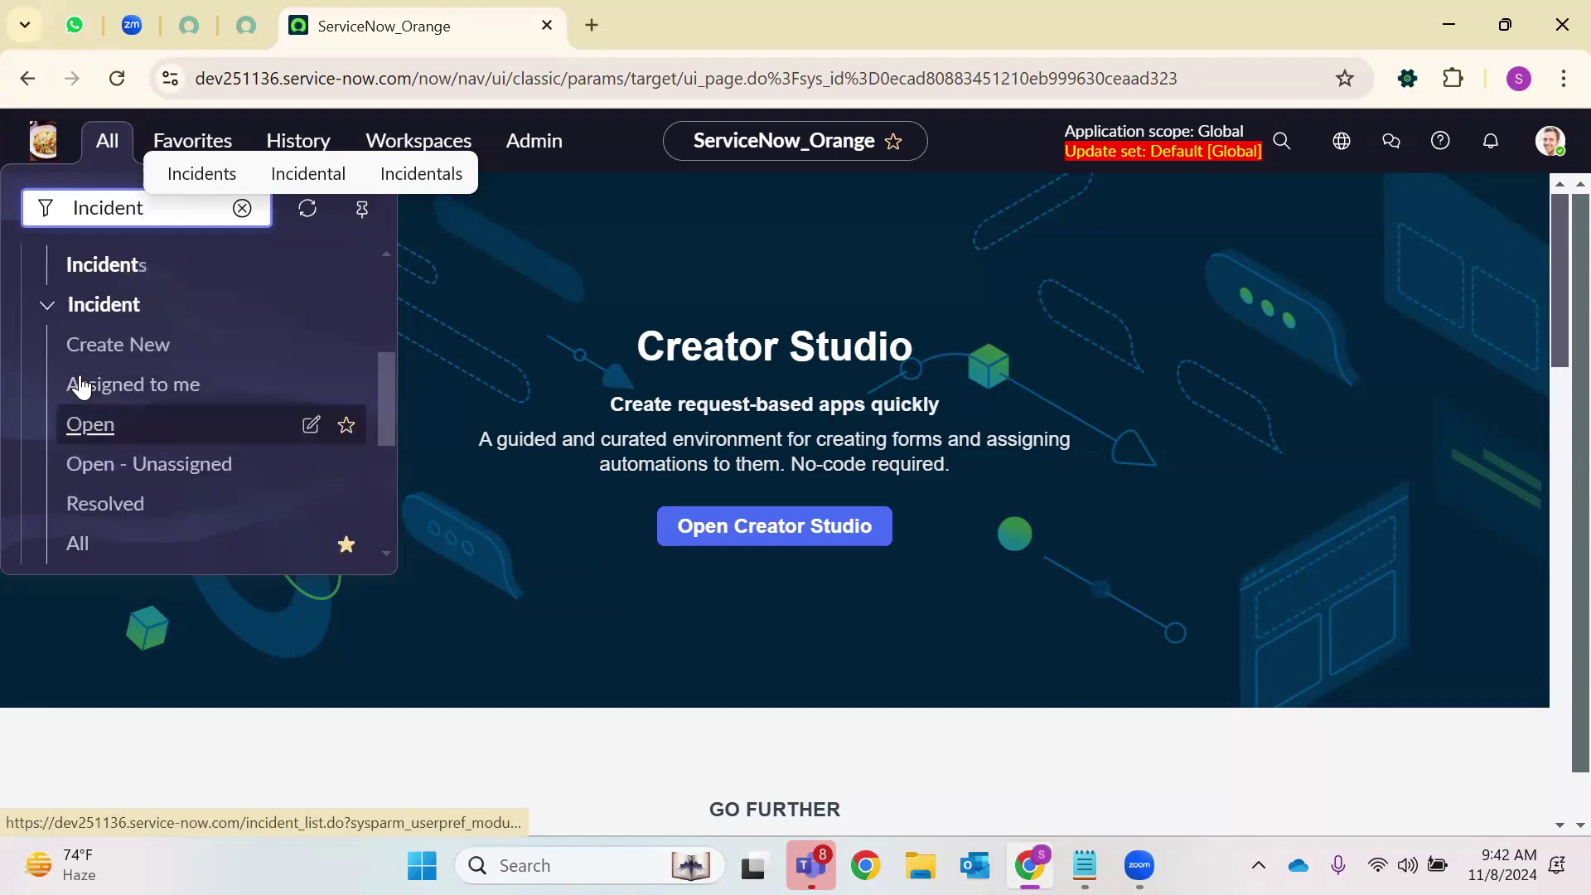
scroll(80, 386, up, 1)
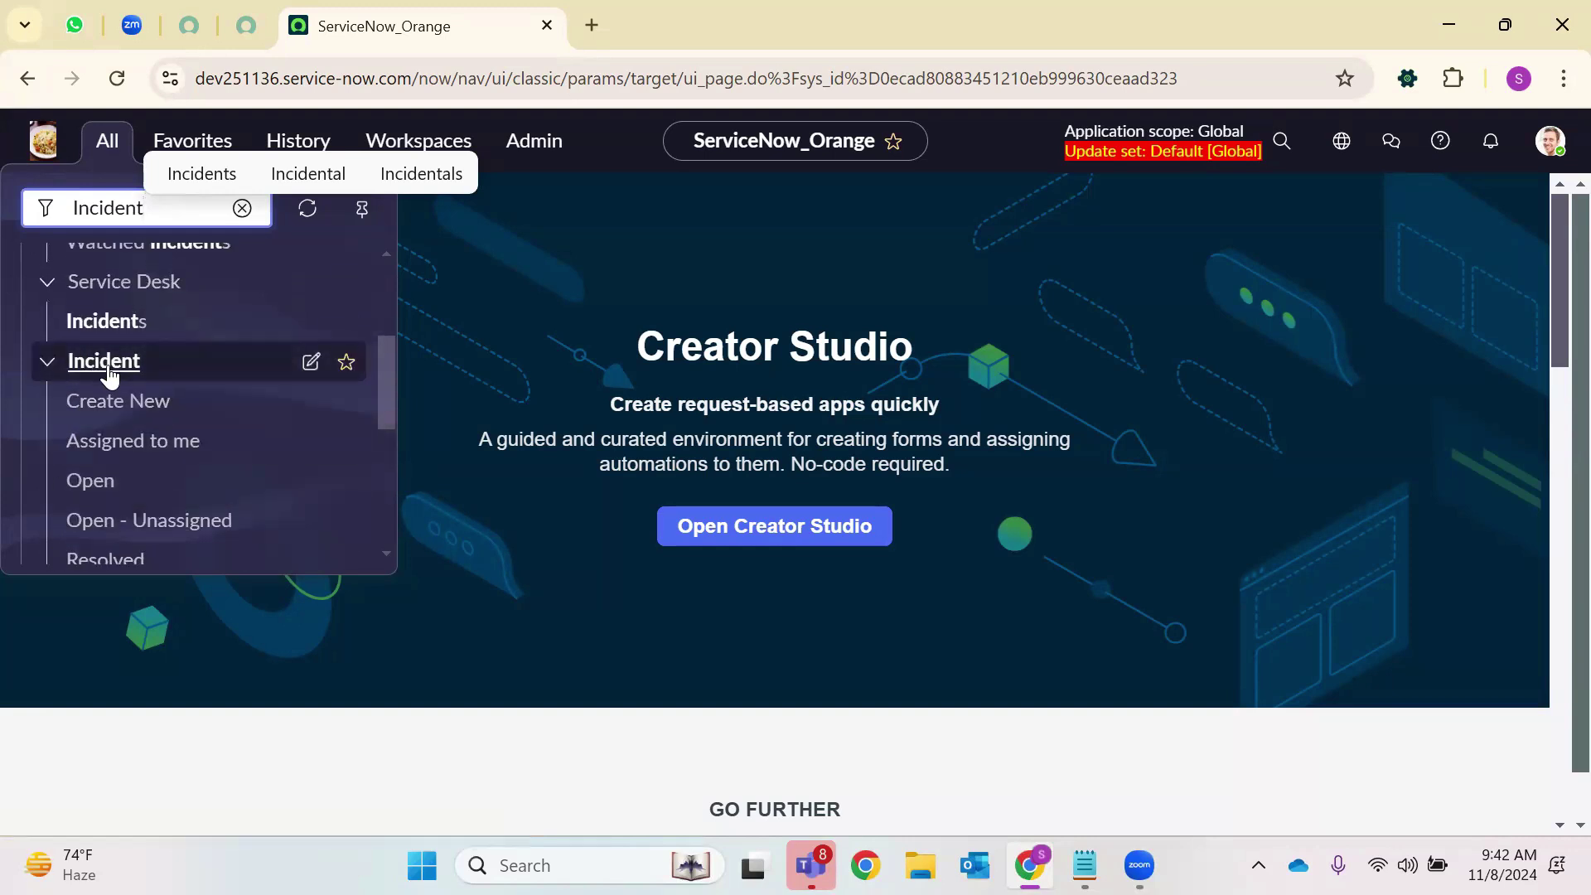
right_click(81, 362)
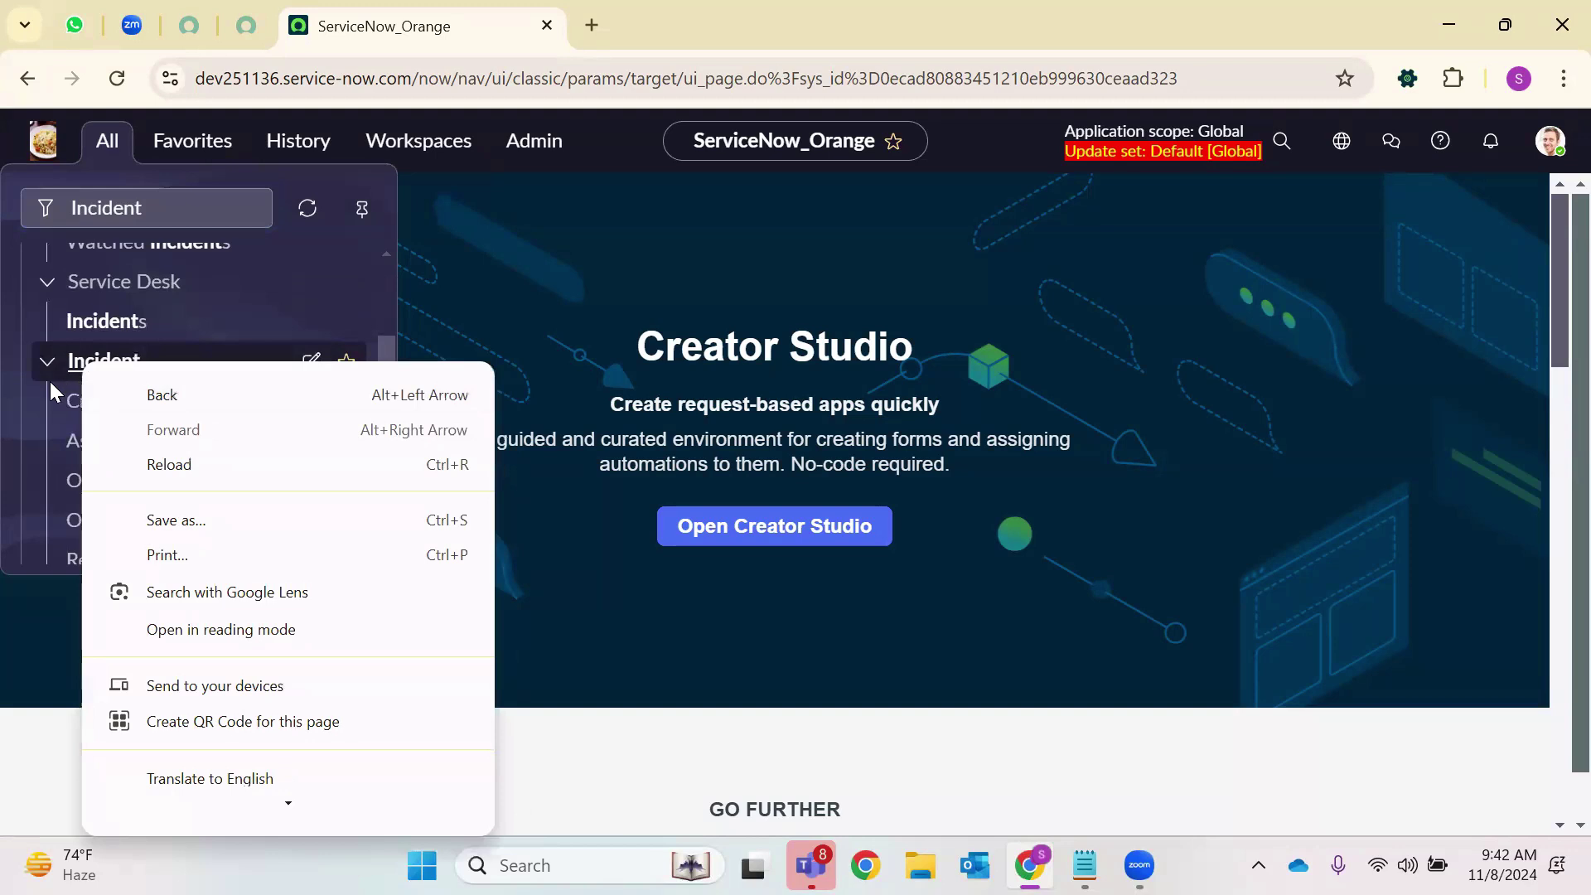
key(Escape)
right_click(124, 408)
click(214, 434)
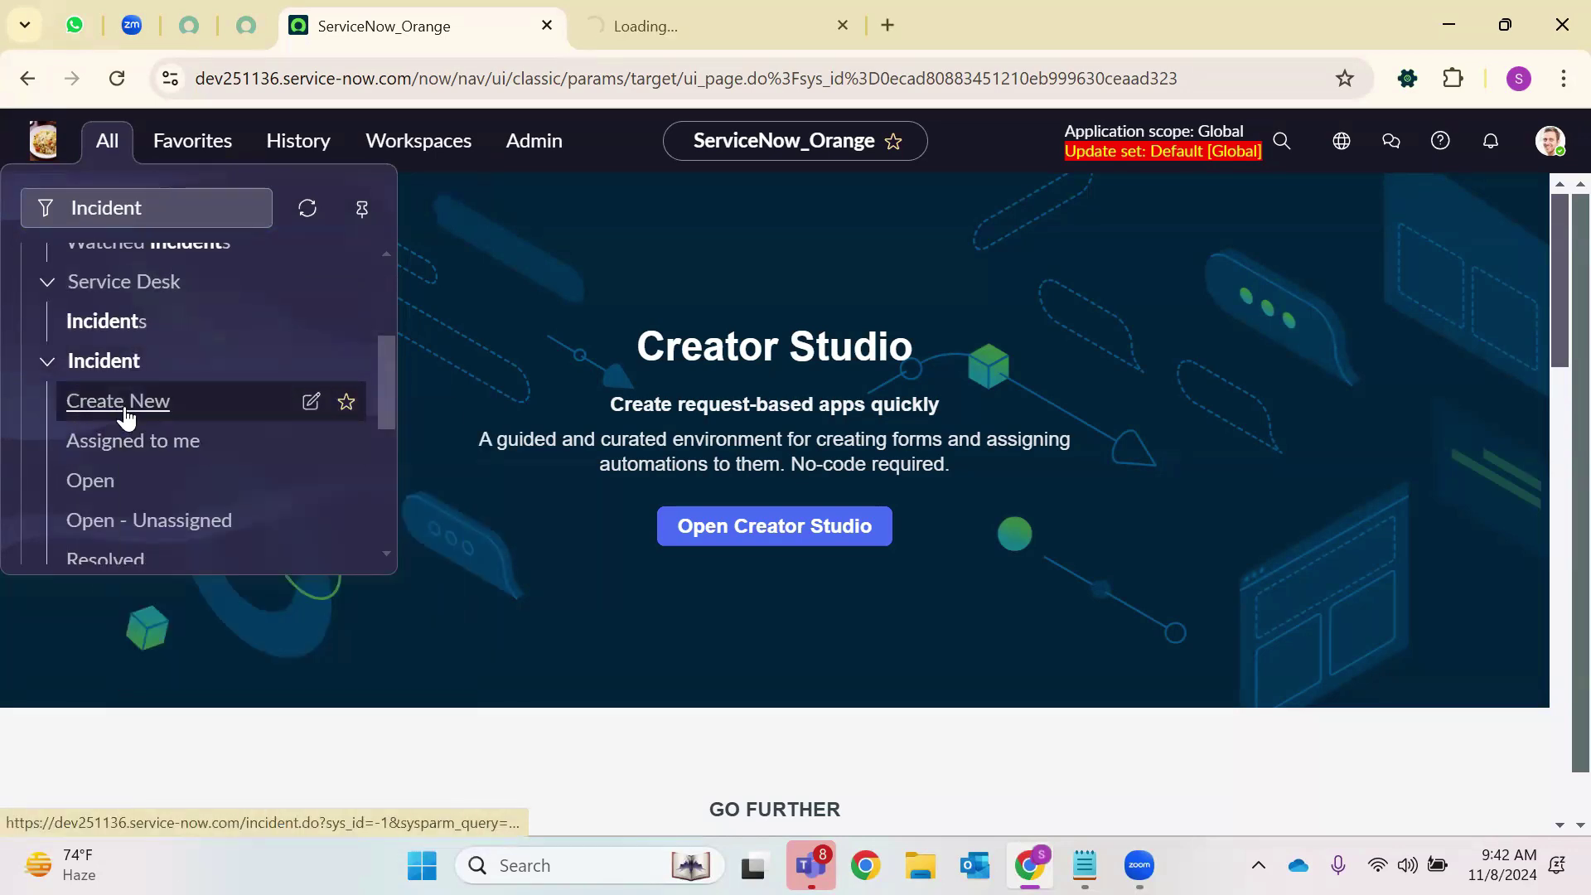
Step: View the new INC0010354 form, return to Creator Studio, and bring up link options for all incidents
key(ctrl+Tab)
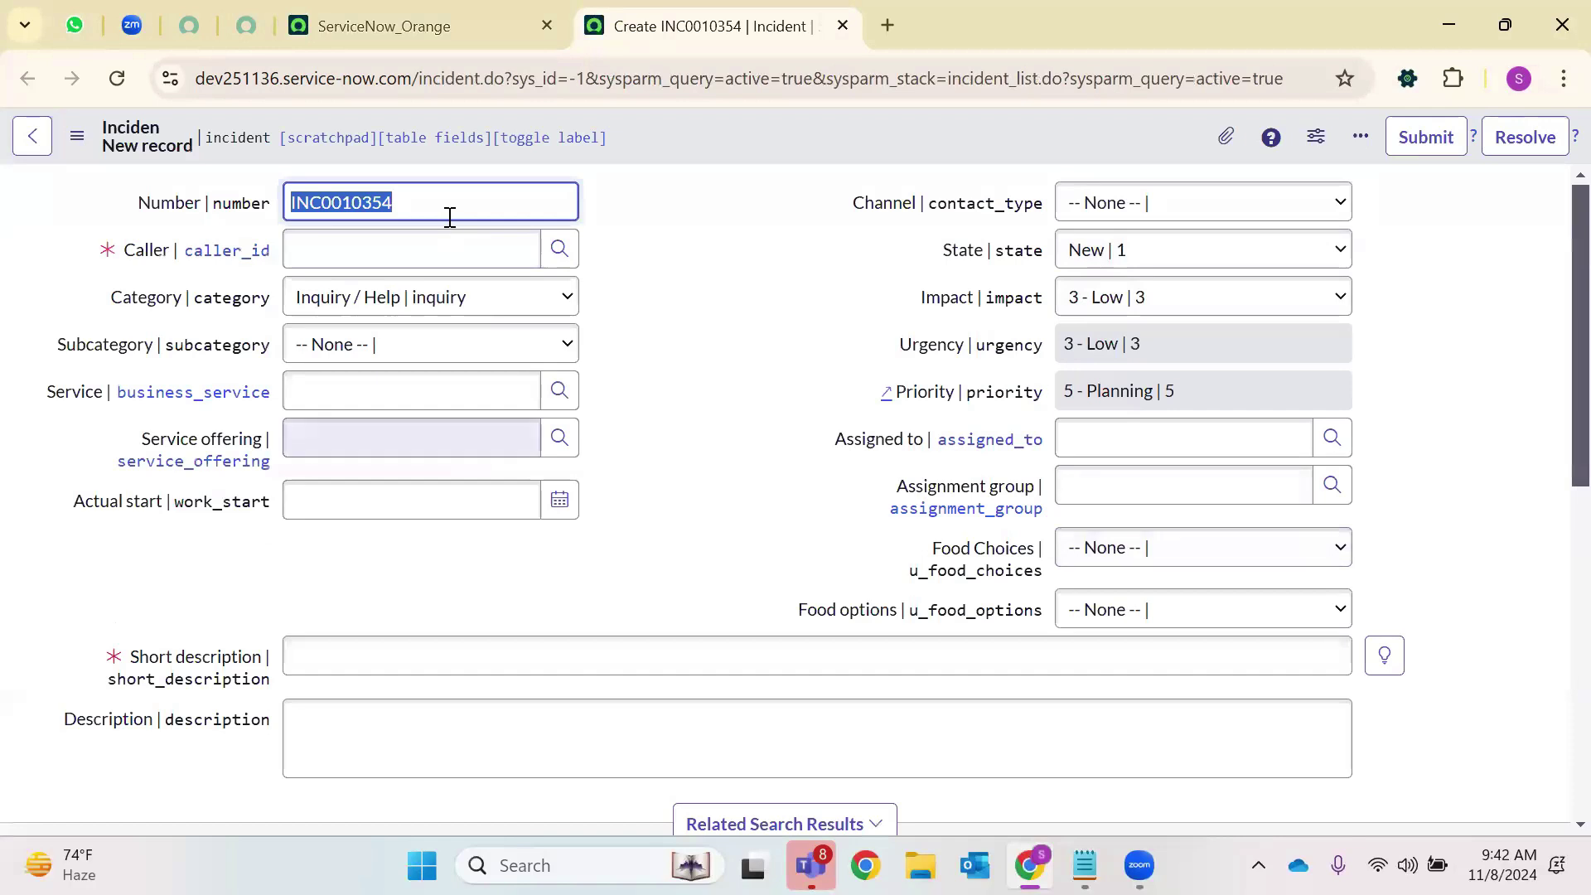
click(77, 139)
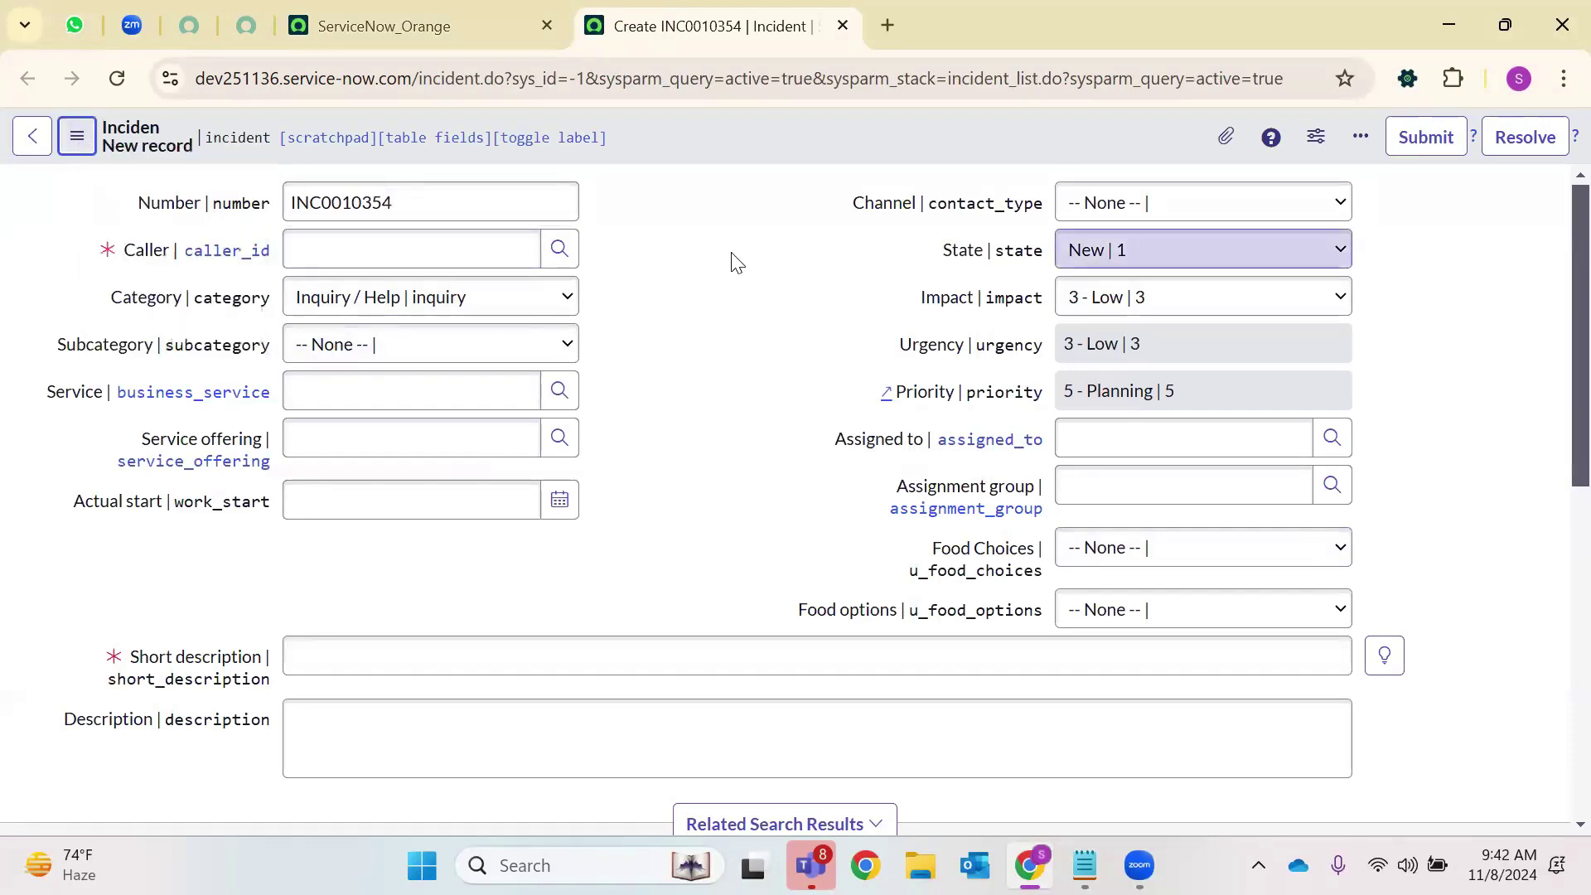
click(469, 18)
click(106, 145)
scroll(106, 431, down, 3)
right_click(184, 473)
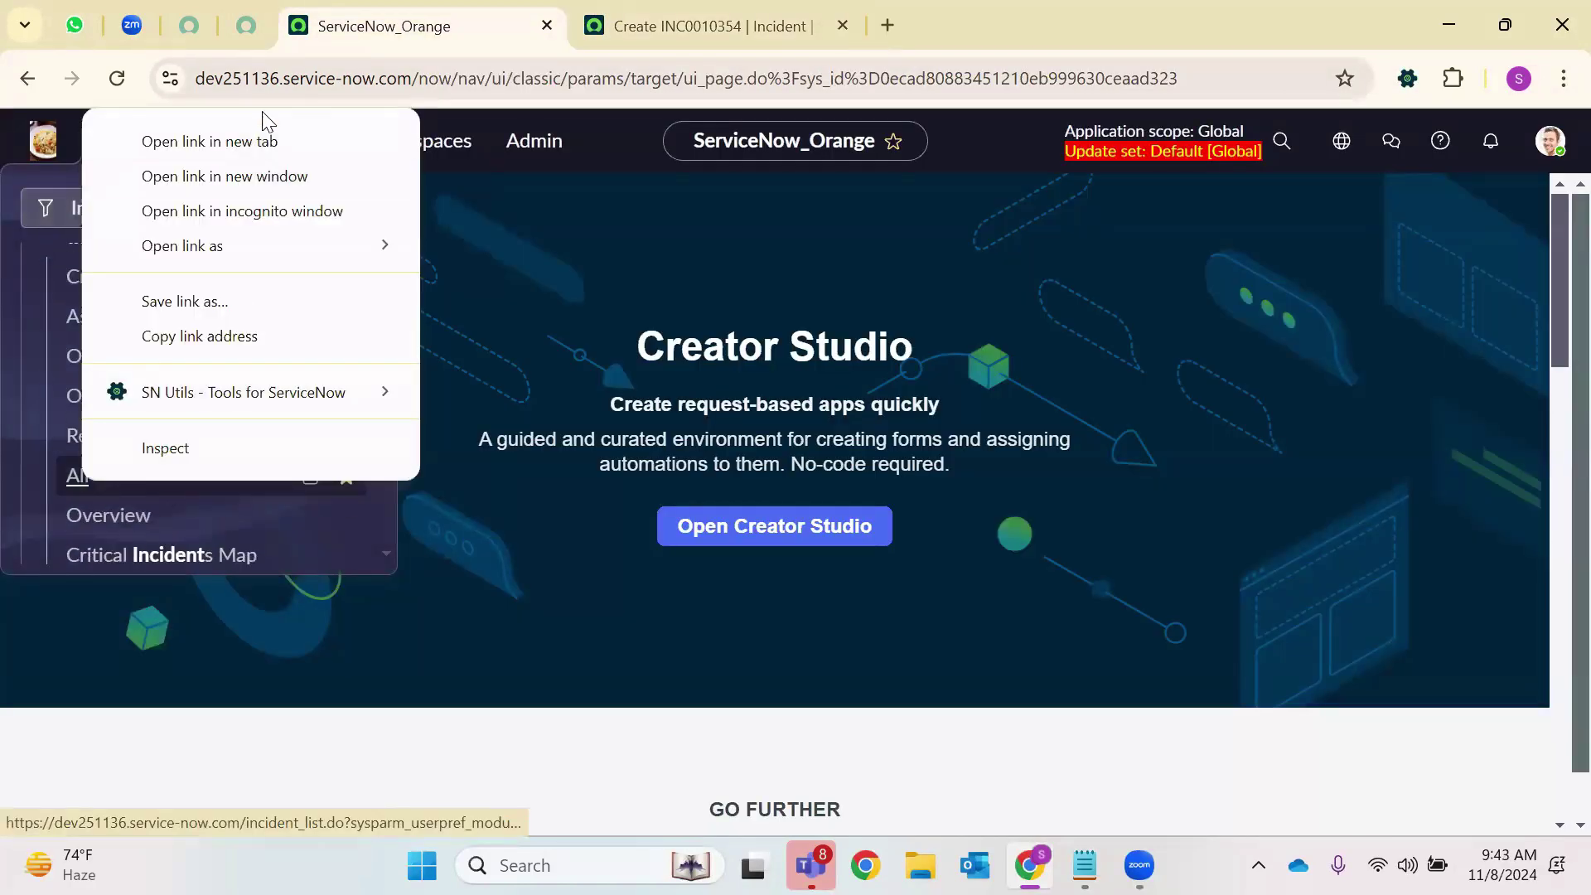
Step: Open Incident > All in a new tab and browse the incident's additional actions menu
click(248, 142)
click(959, 10)
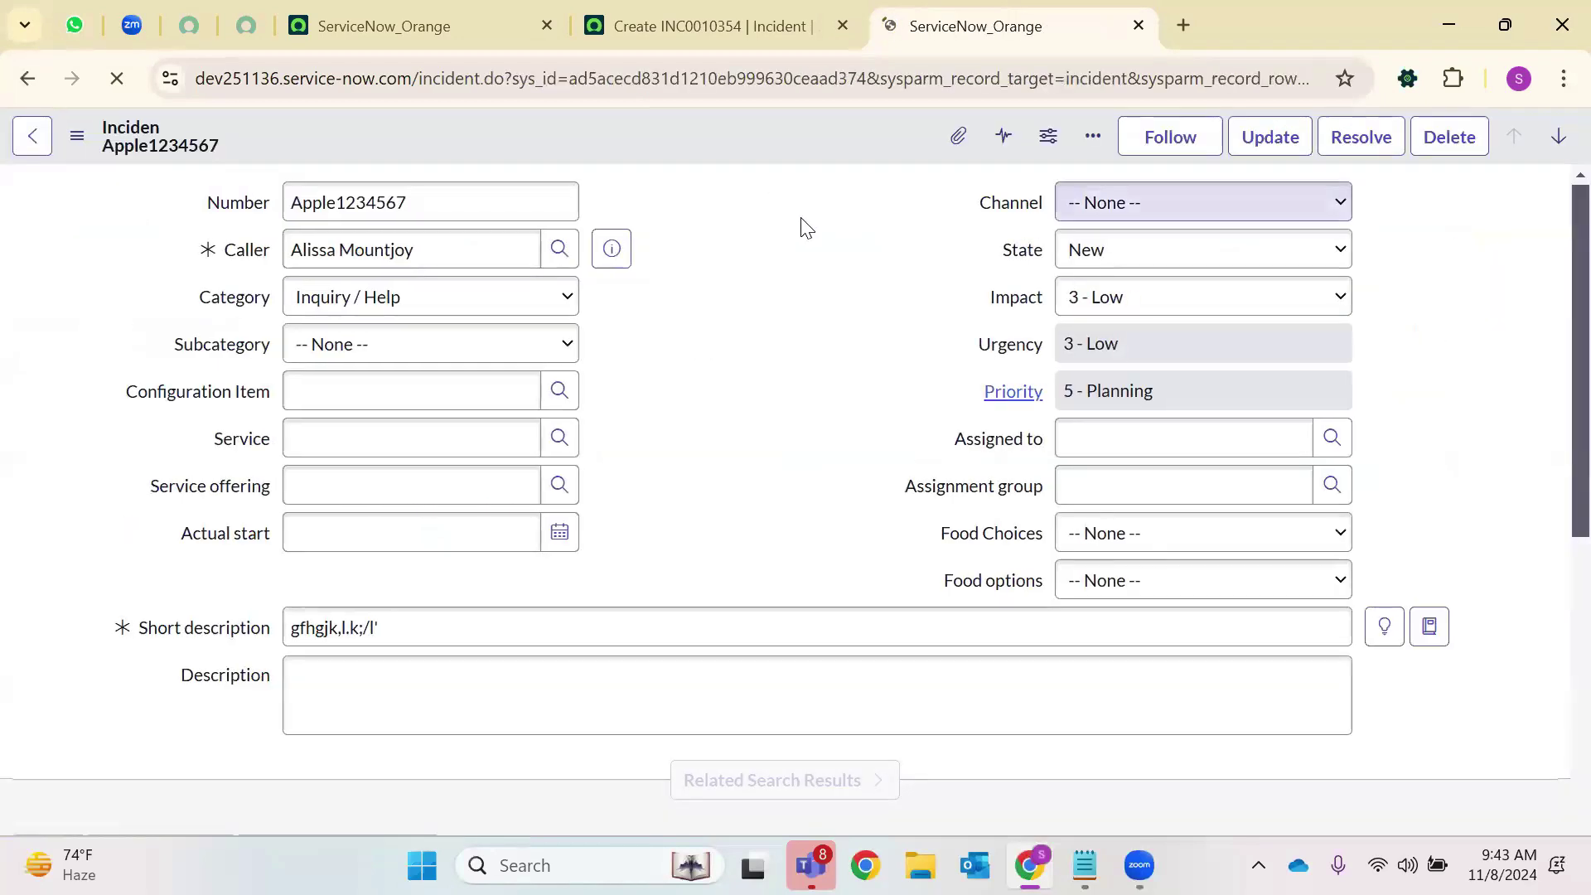
click(77, 135)
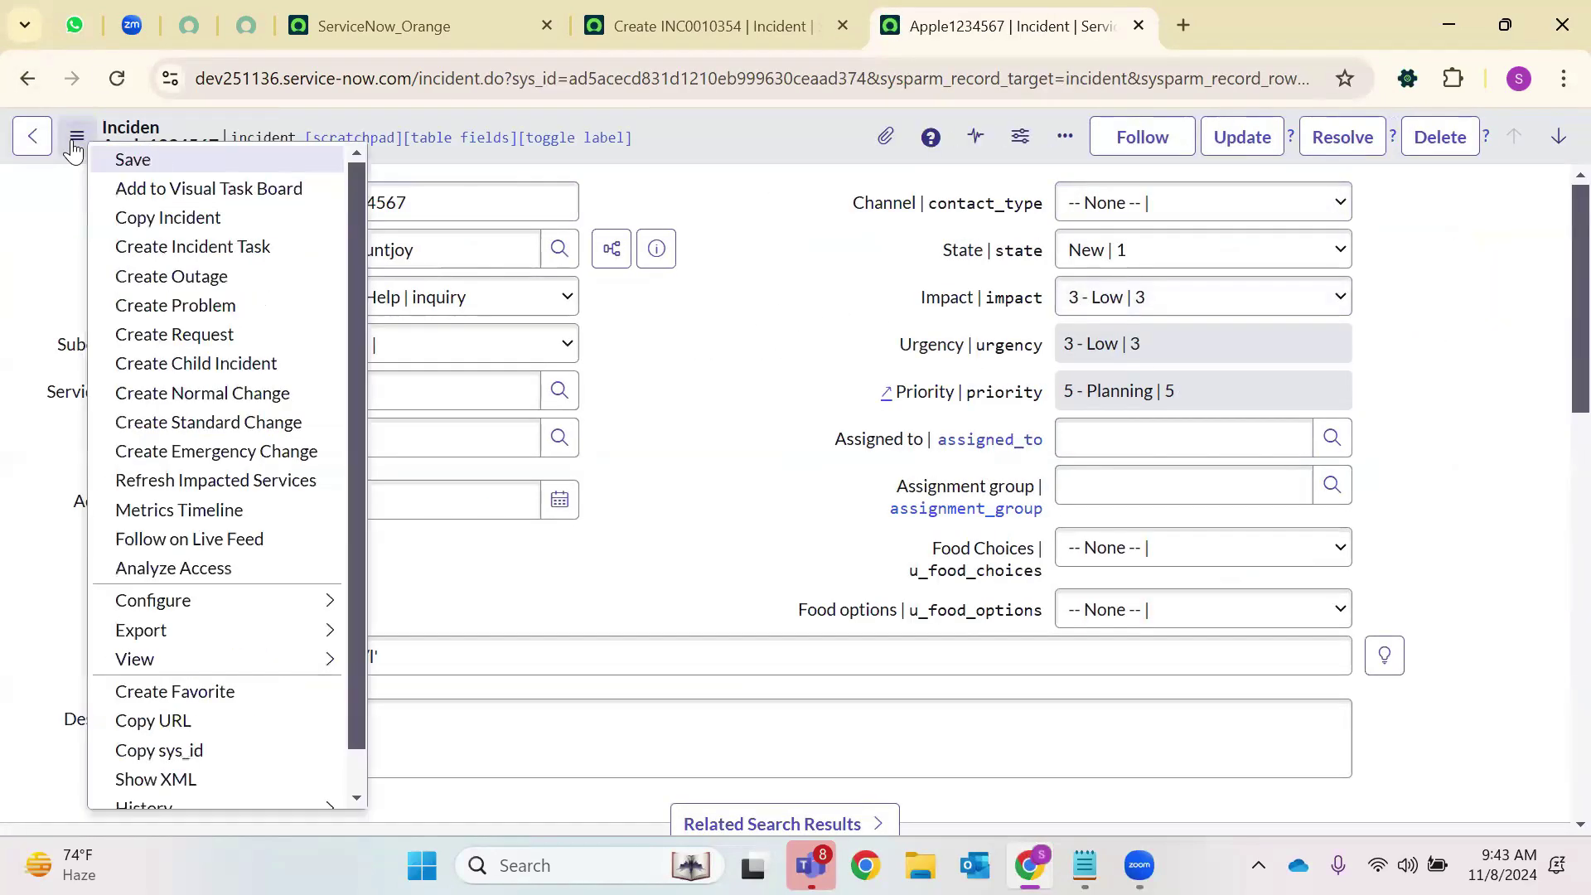
click(74, 135)
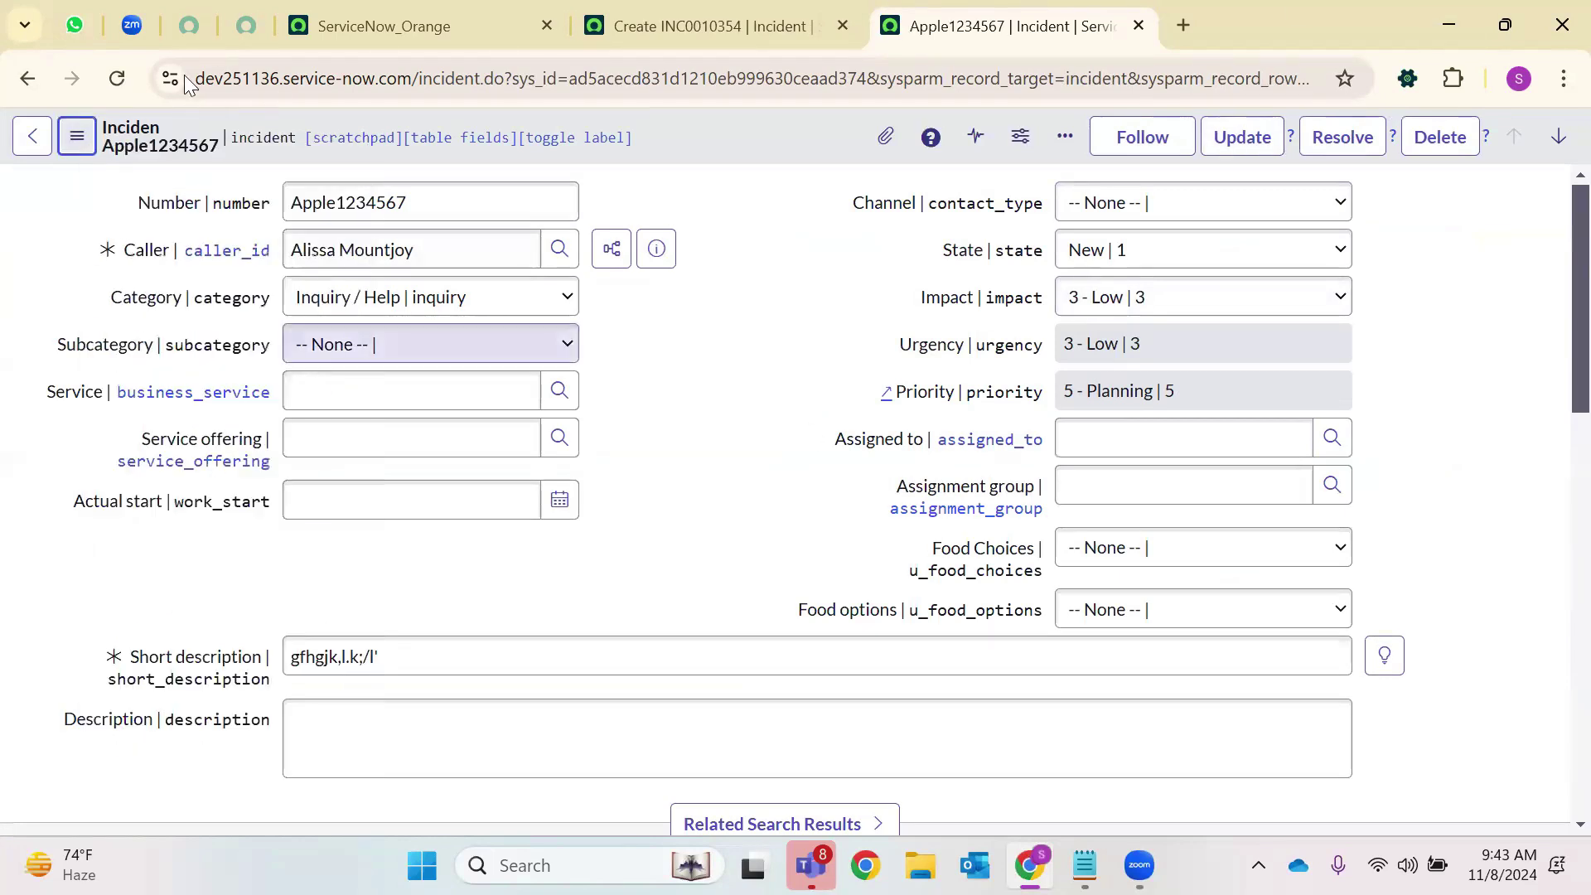
click(75, 135)
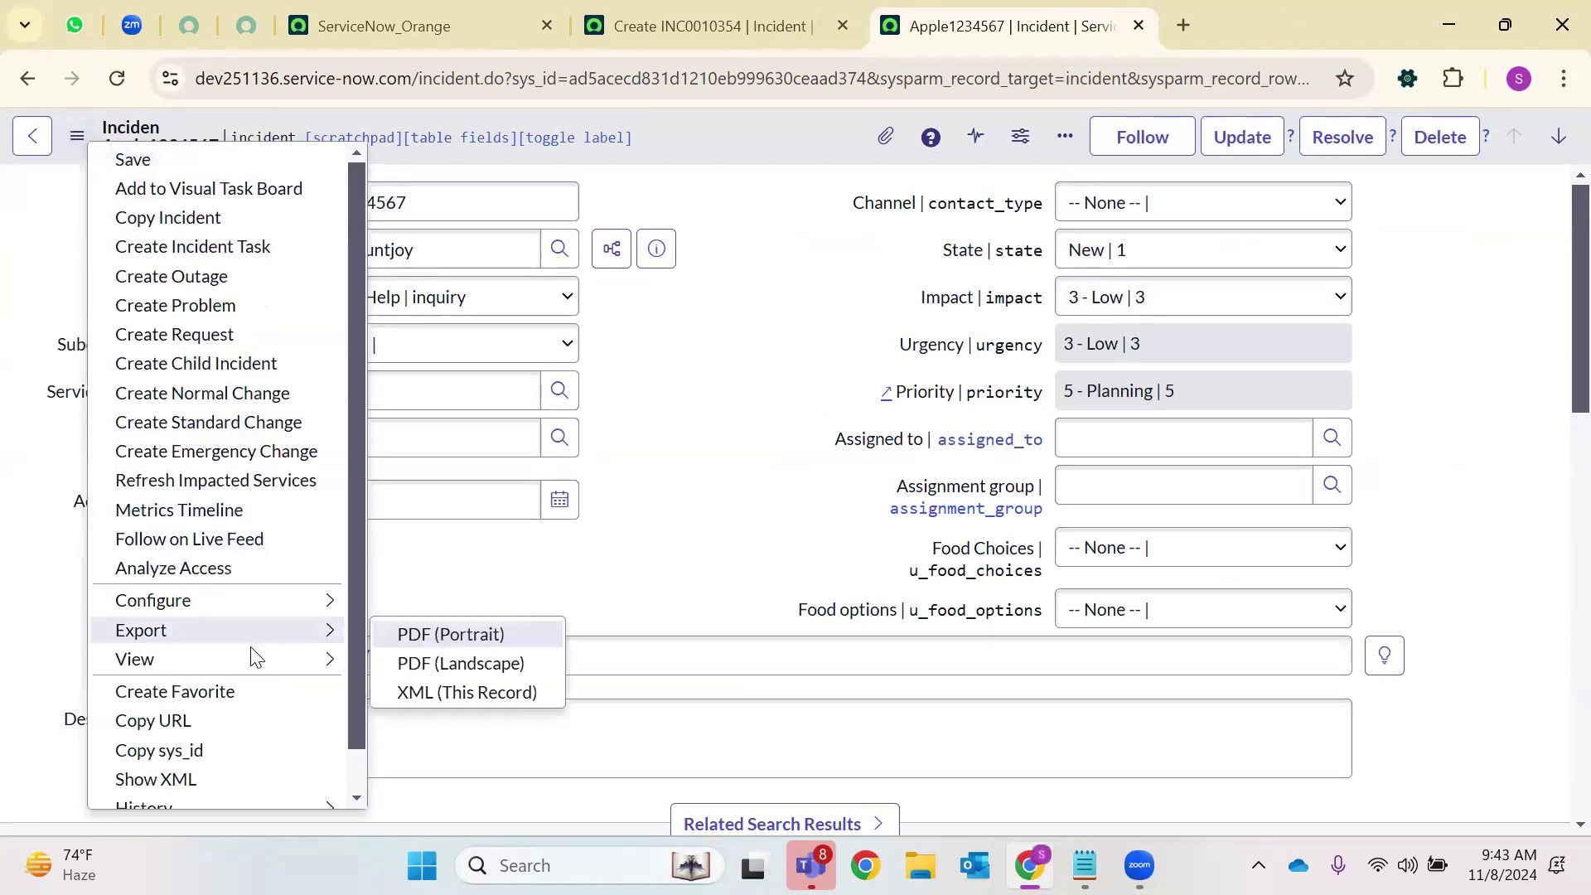
Step: Bring up the incident form header's context menu to reach the view choices
mouse_move(330, 661)
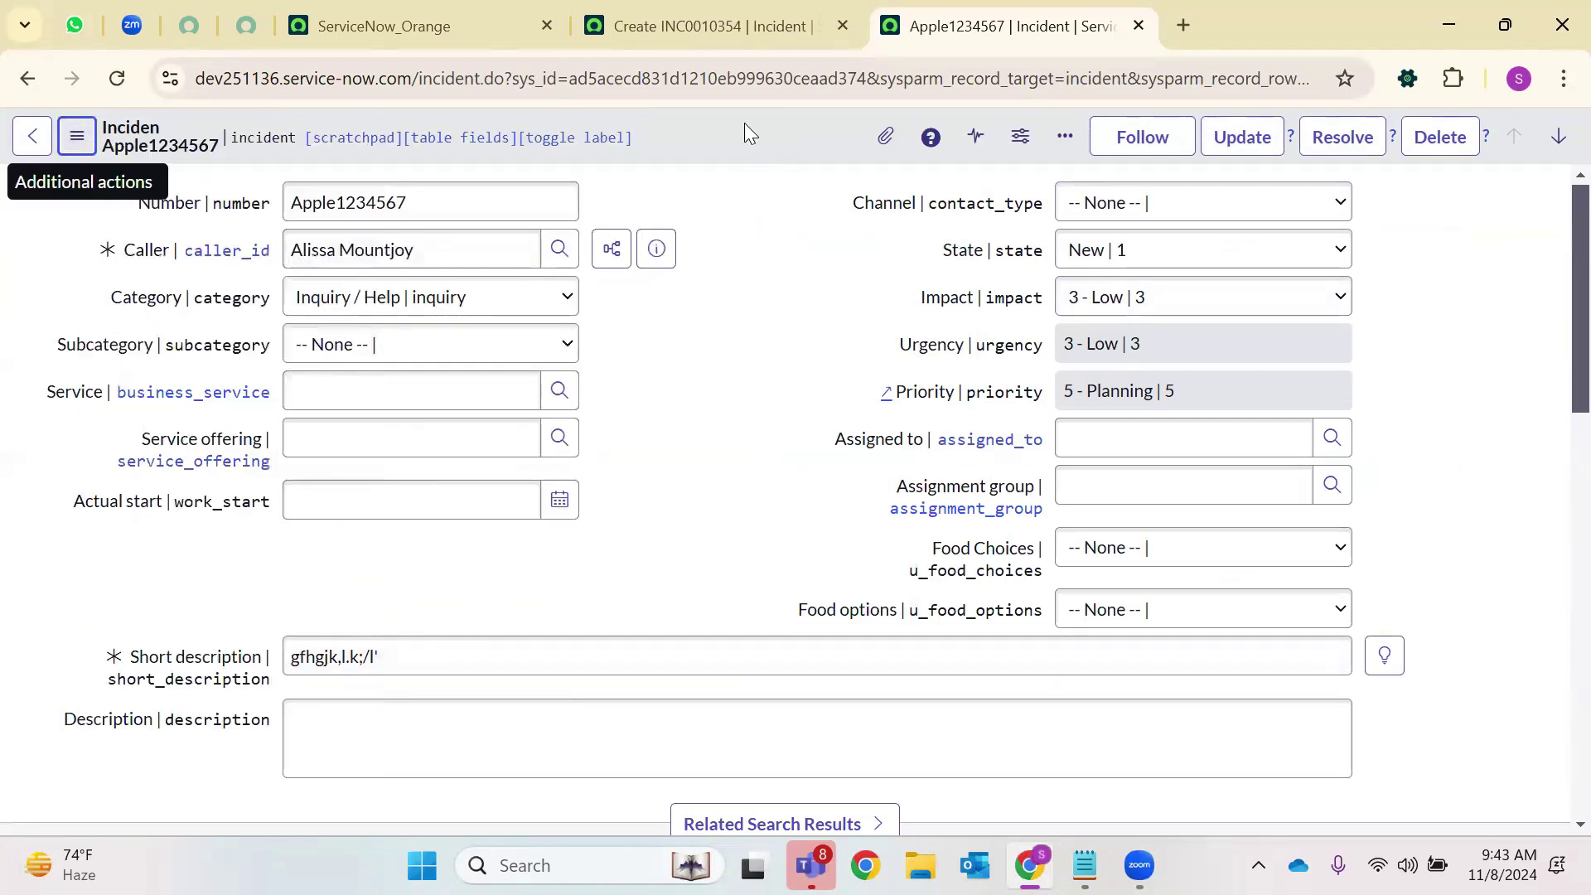
right_click(744, 123)
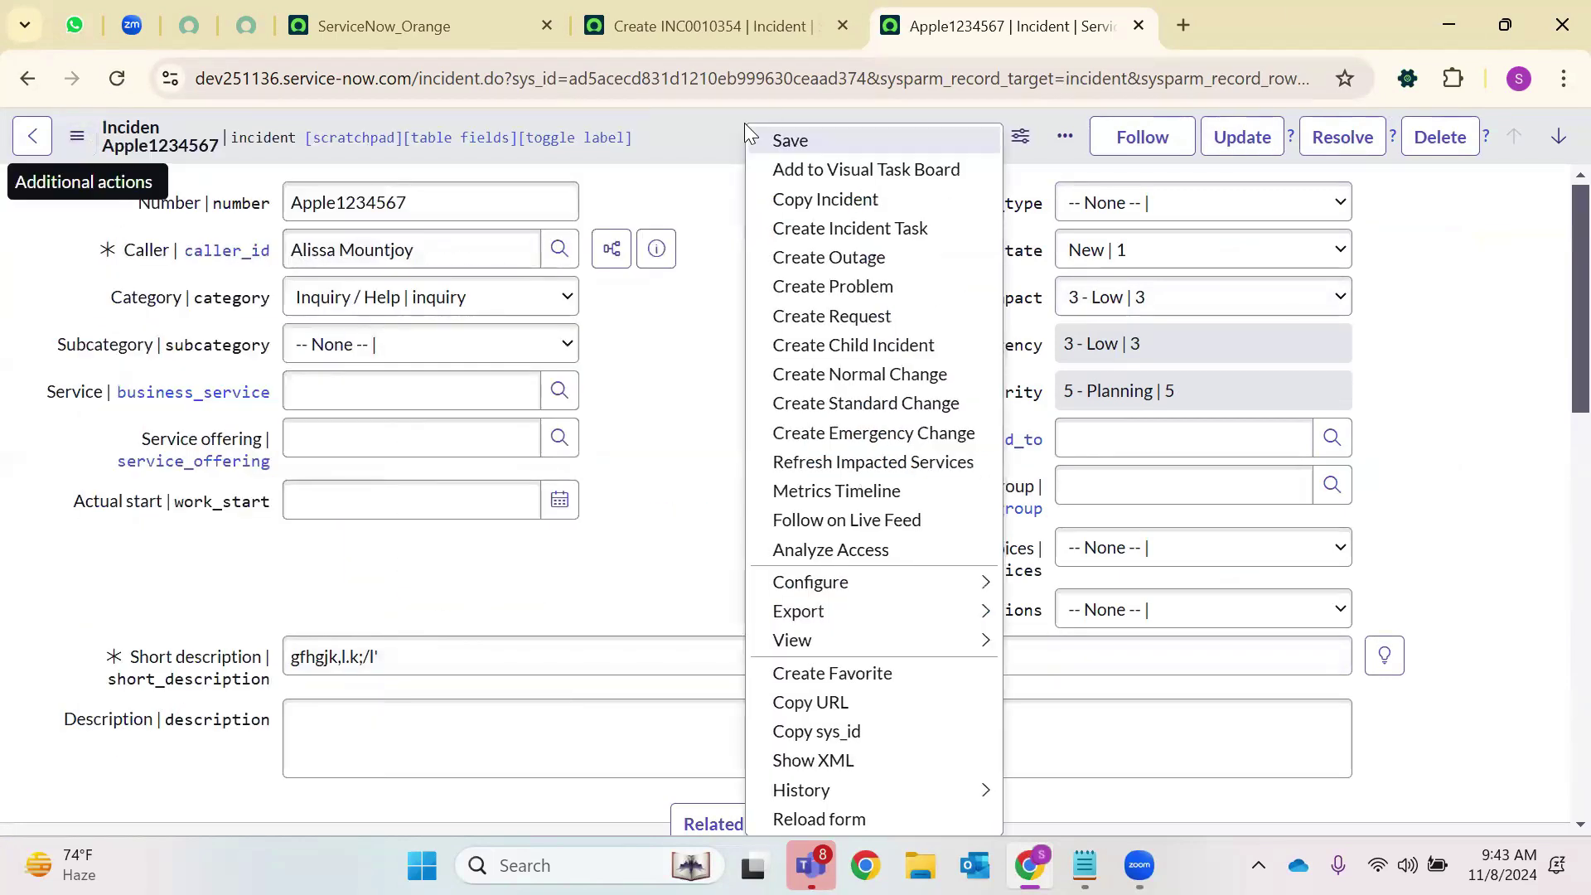
click(660, 121)
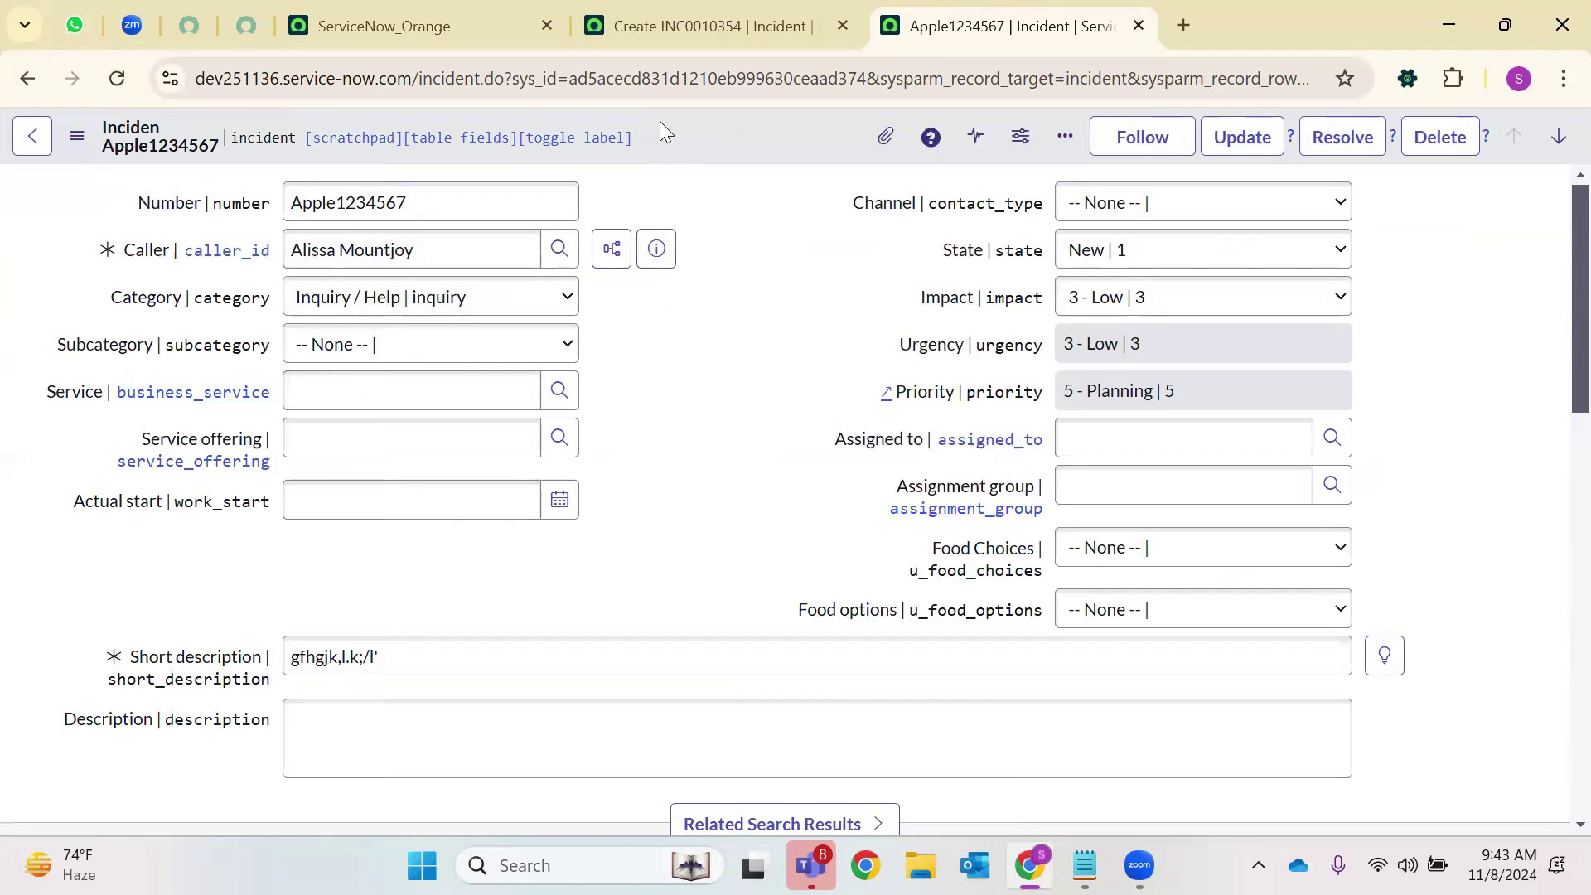
right_click(734, 110)
Step: Switch incident Apple1234567's form to Self Service, then select and deselect its field text
mouse_move(908, 621)
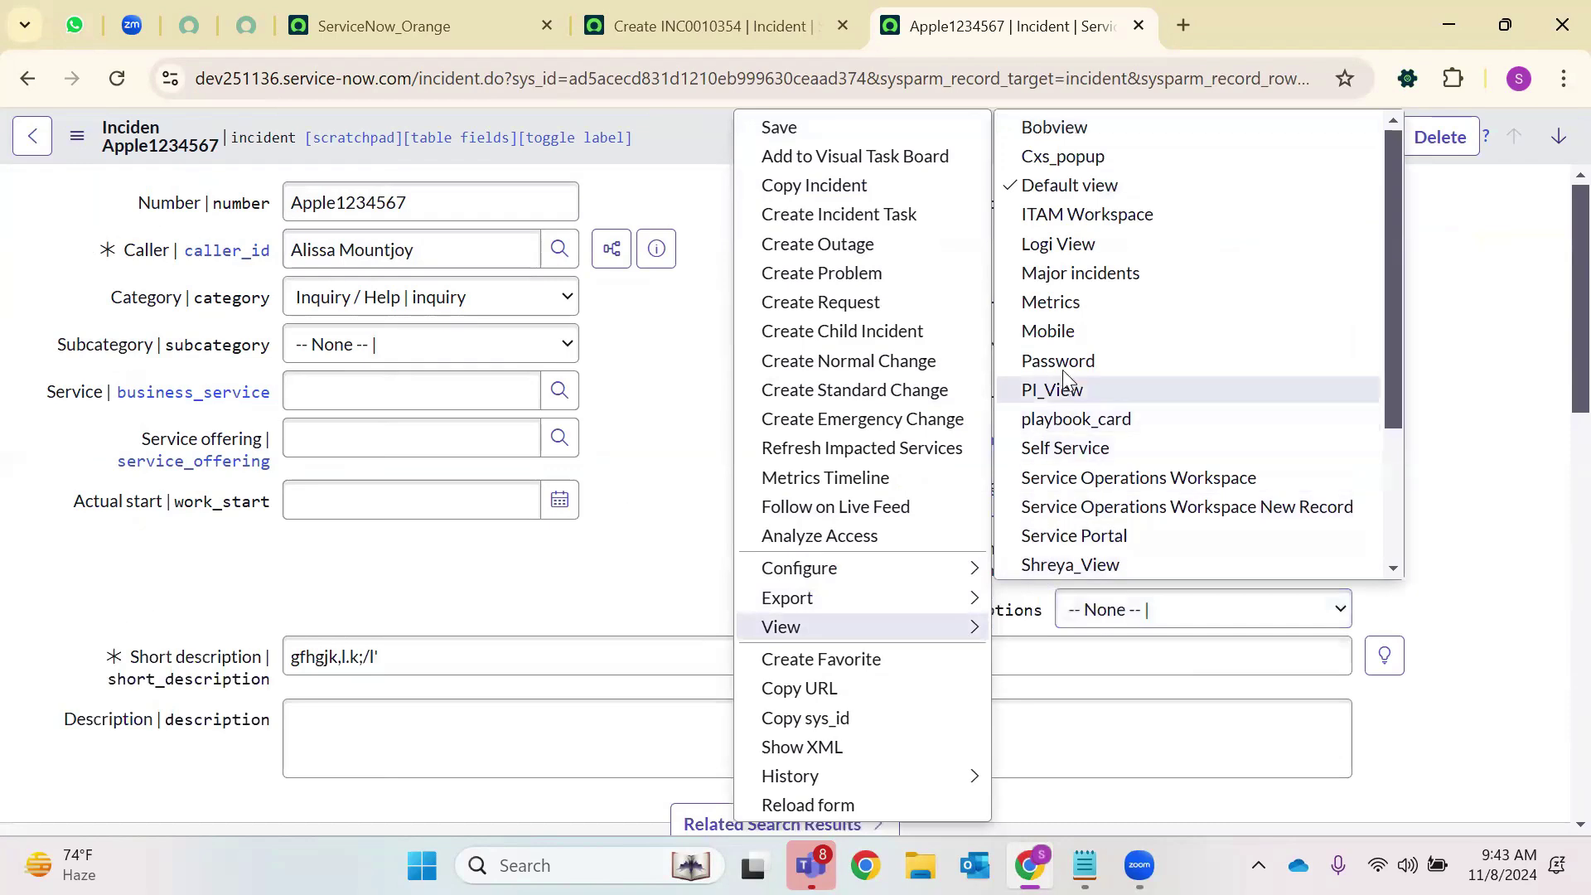
click(1152, 447)
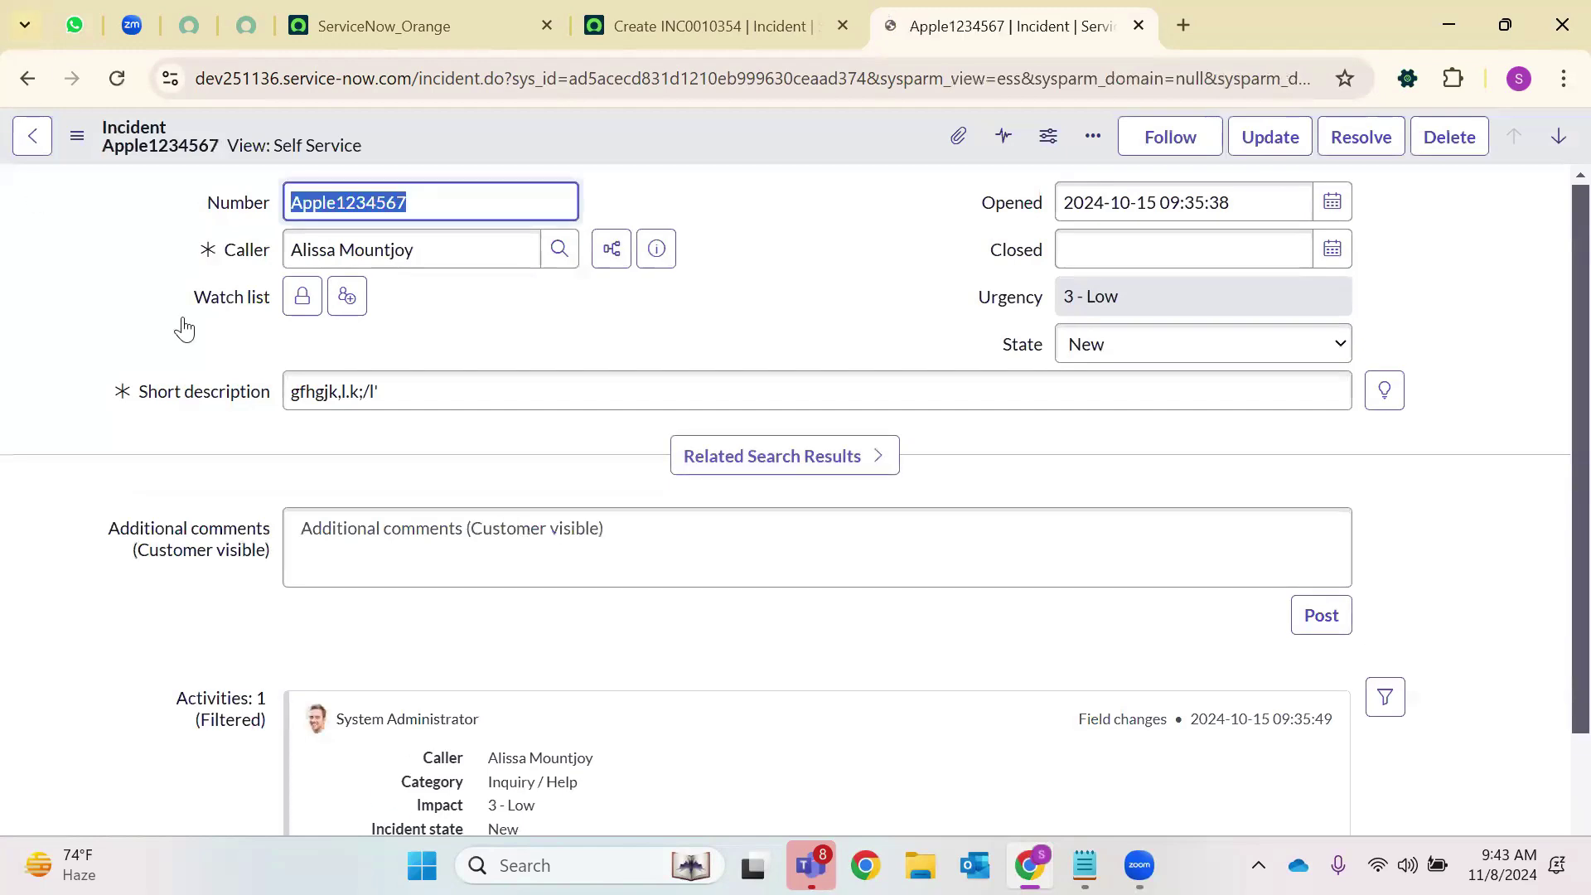
drag(240, 217, 1344, 507)
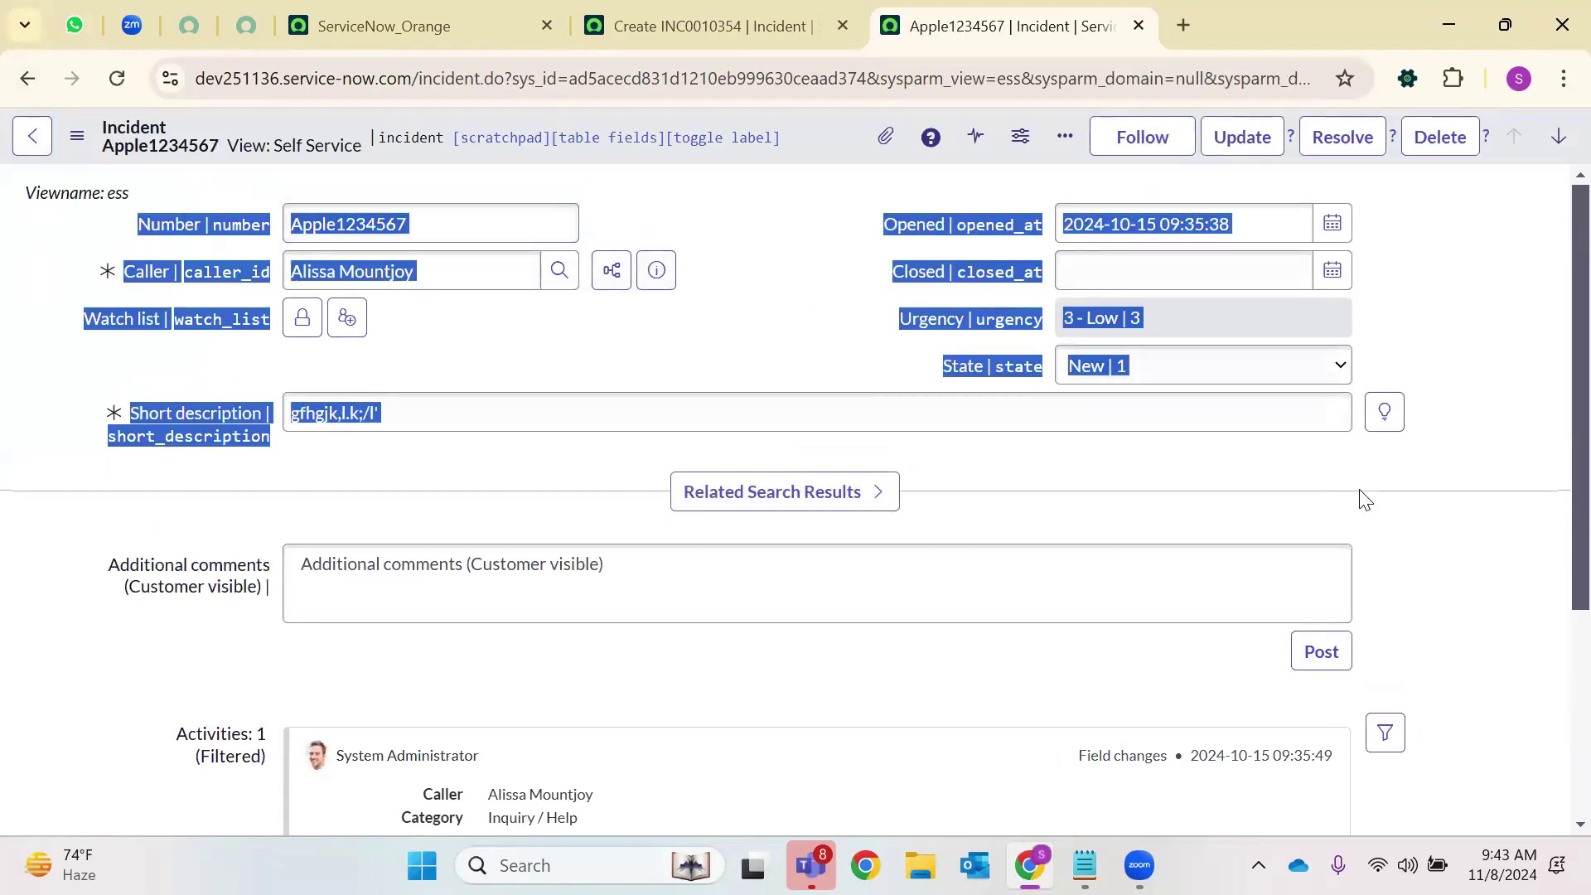
click(721, 443)
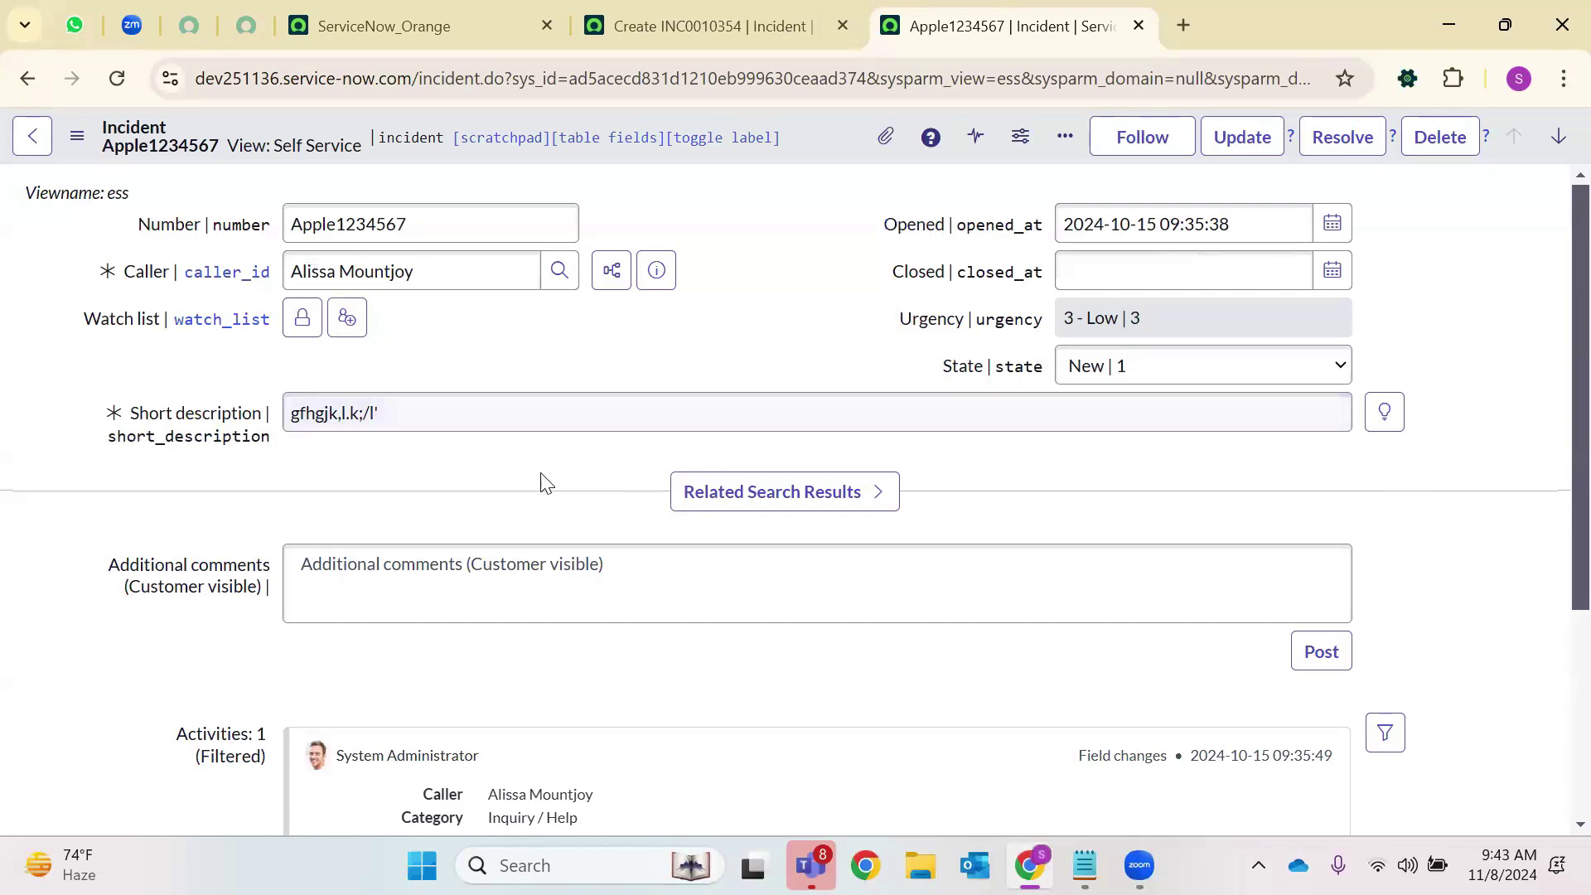
Step: Select the incident number Apple1234567 in the Number field
click(401, 226)
double_click(355, 225)
click(428, 223)
double_click(363, 229)
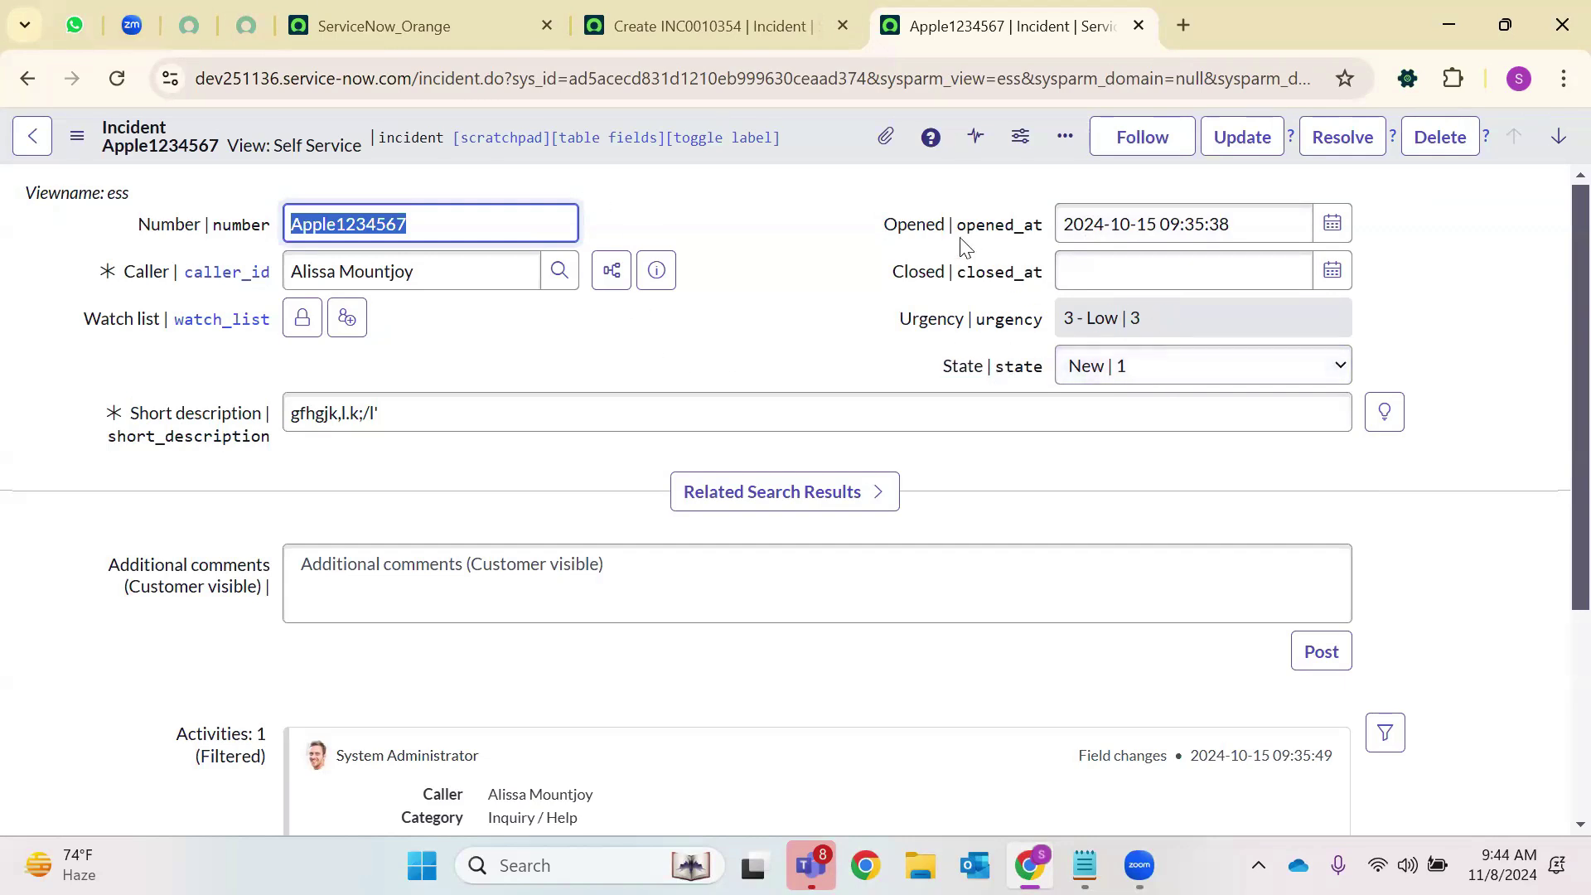
Step: Highlight the Apple1234567 record's Opened through State fields and its empty Closed date
drag(883, 223, 846, 423)
drag(841, 354, 843, 362)
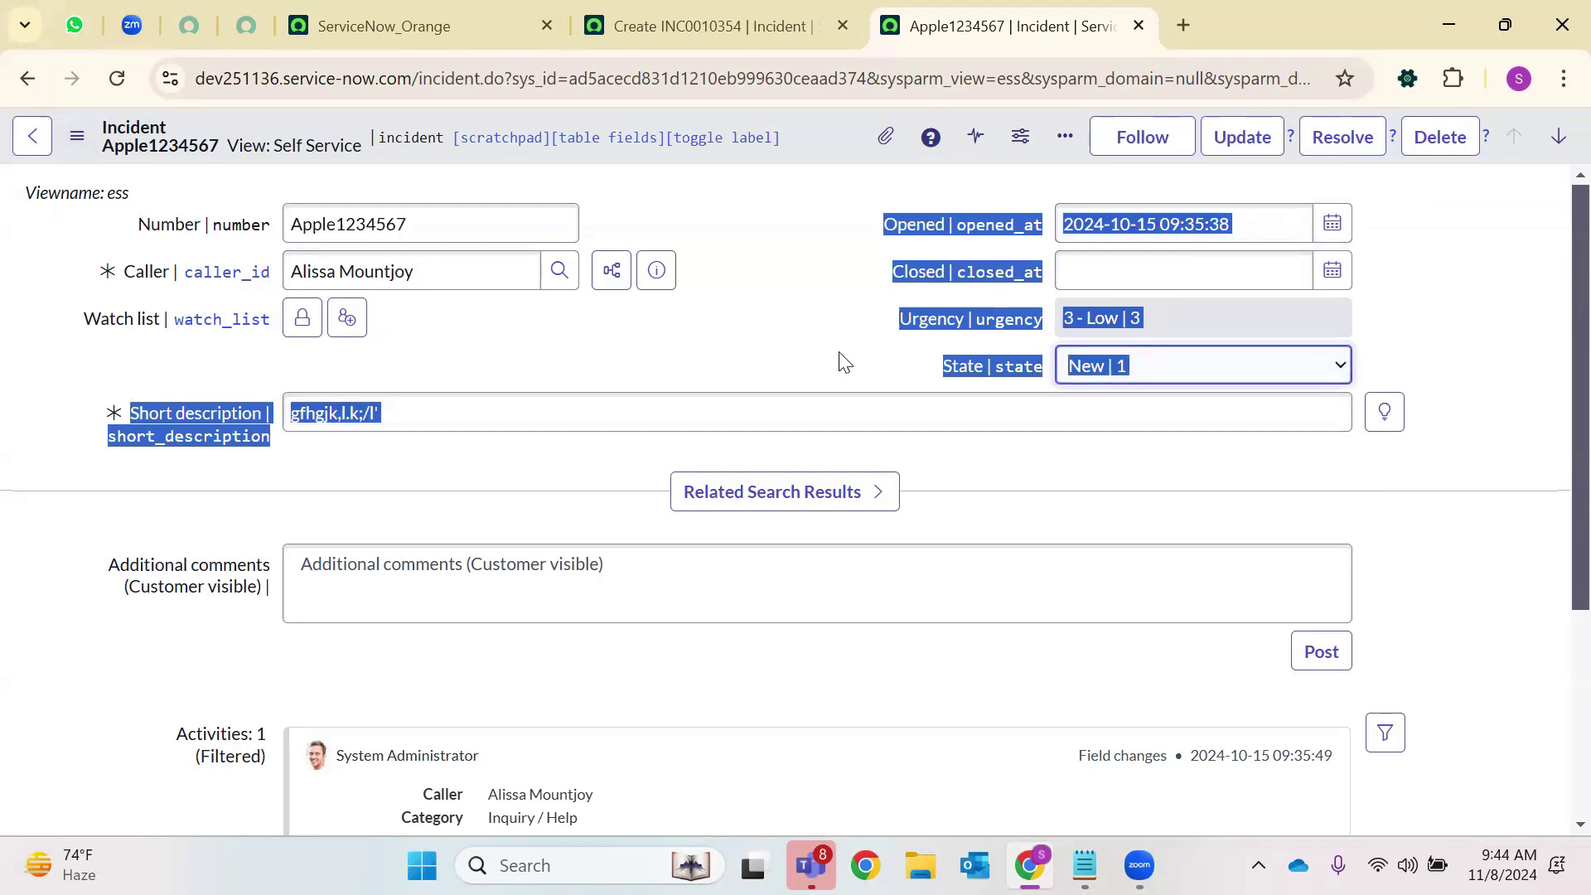
drag(1113, 235, 1094, 271)
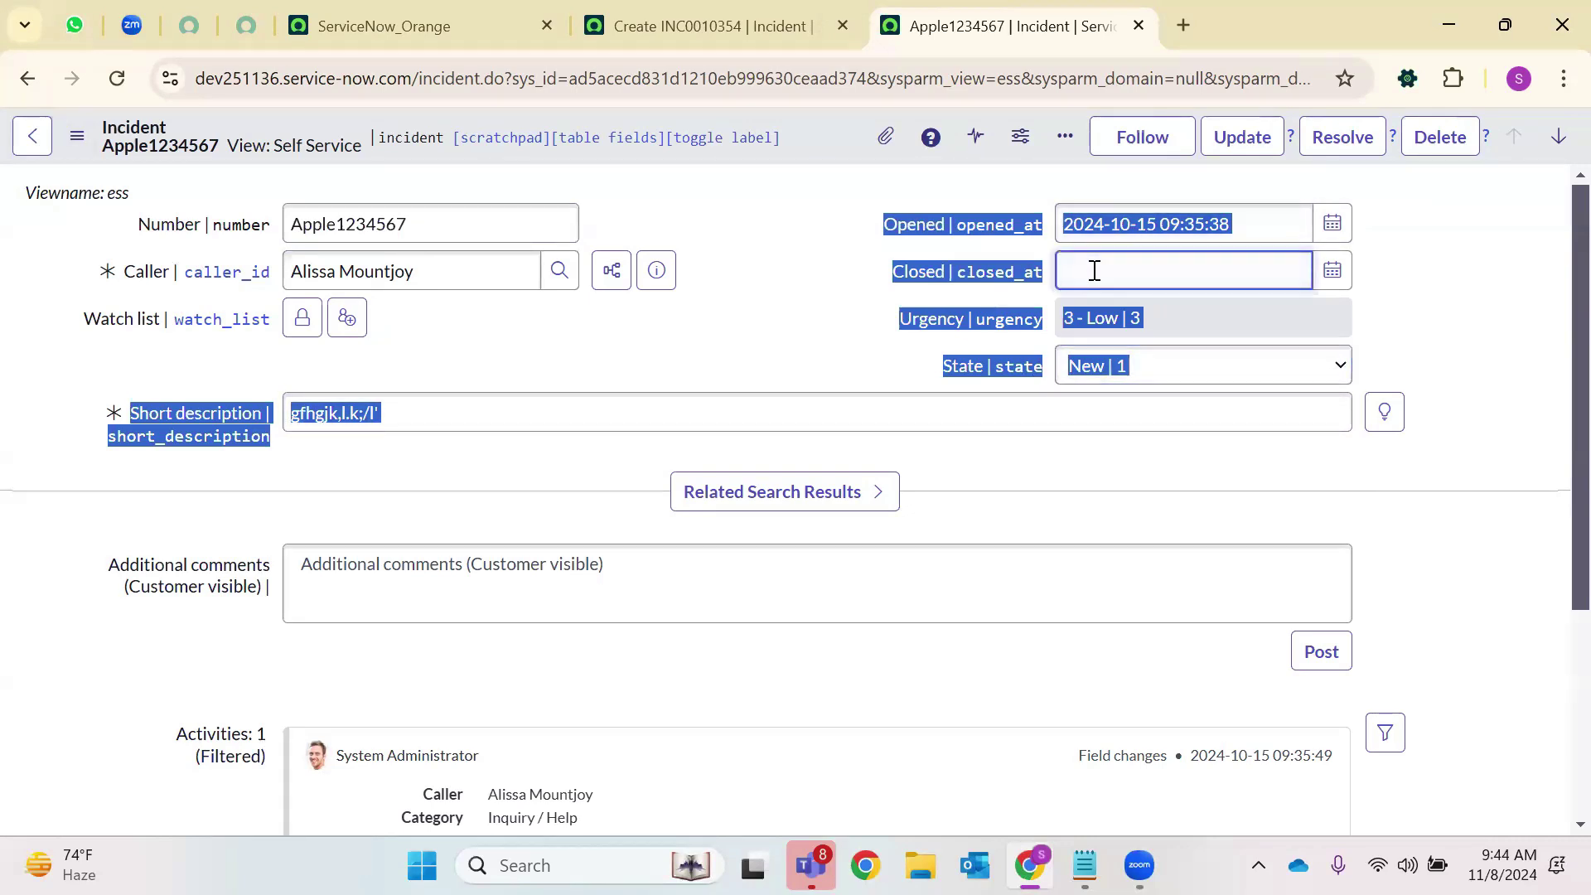
drag(821, 328, 401, 153)
scroll(478, 563, down, 2)
Step: In the new-incident tab, change the address to incident_list to load the incident list
click(660, 10)
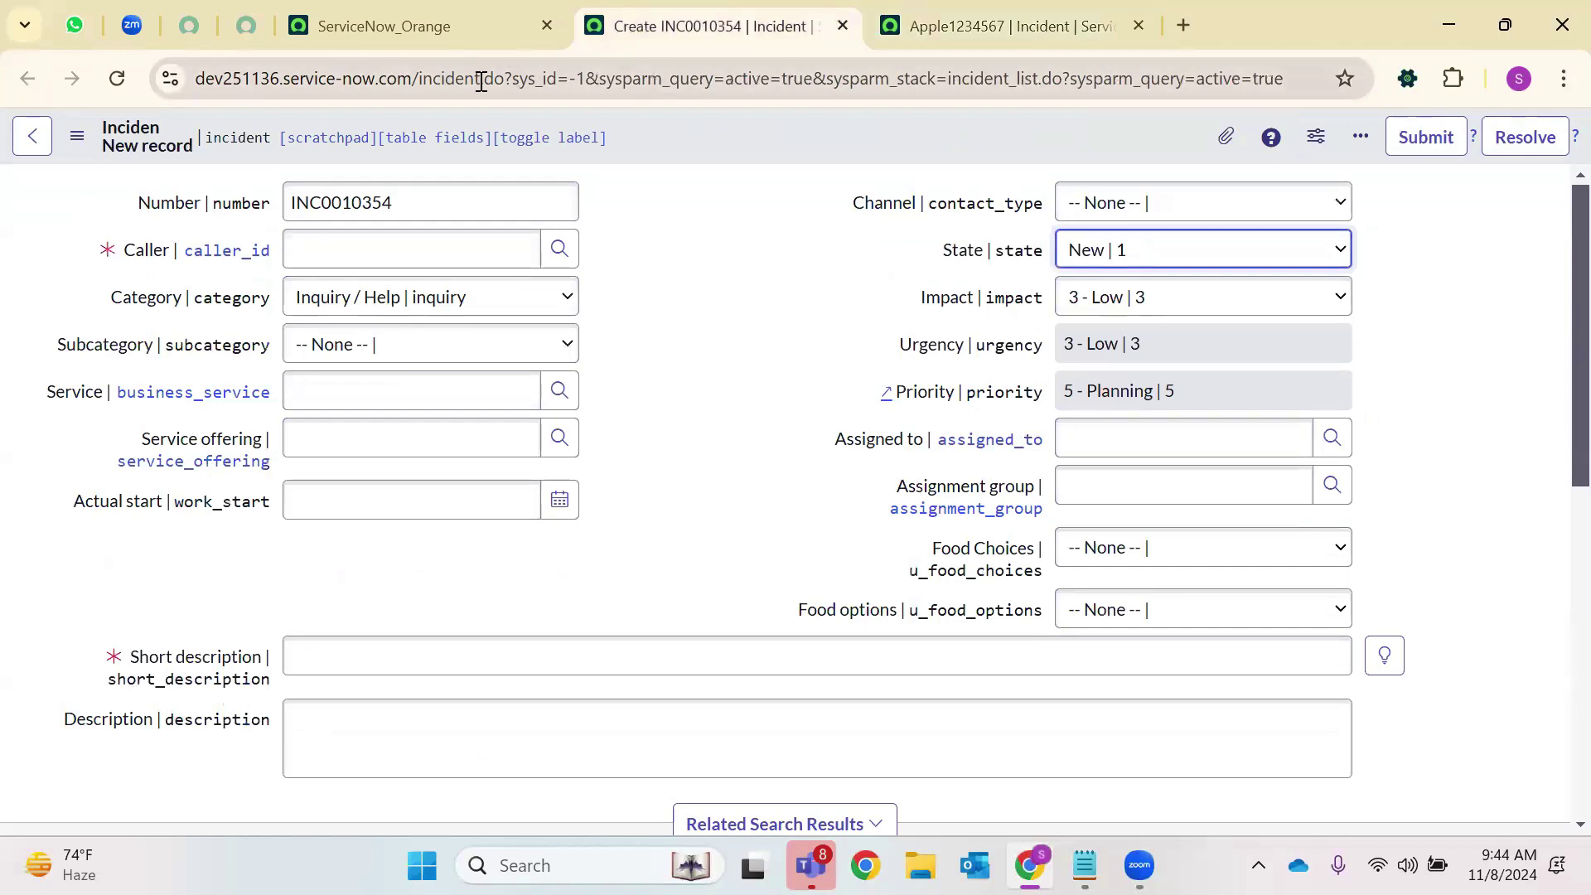
drag(480, 80, 1358, 83)
key(BackSpace)
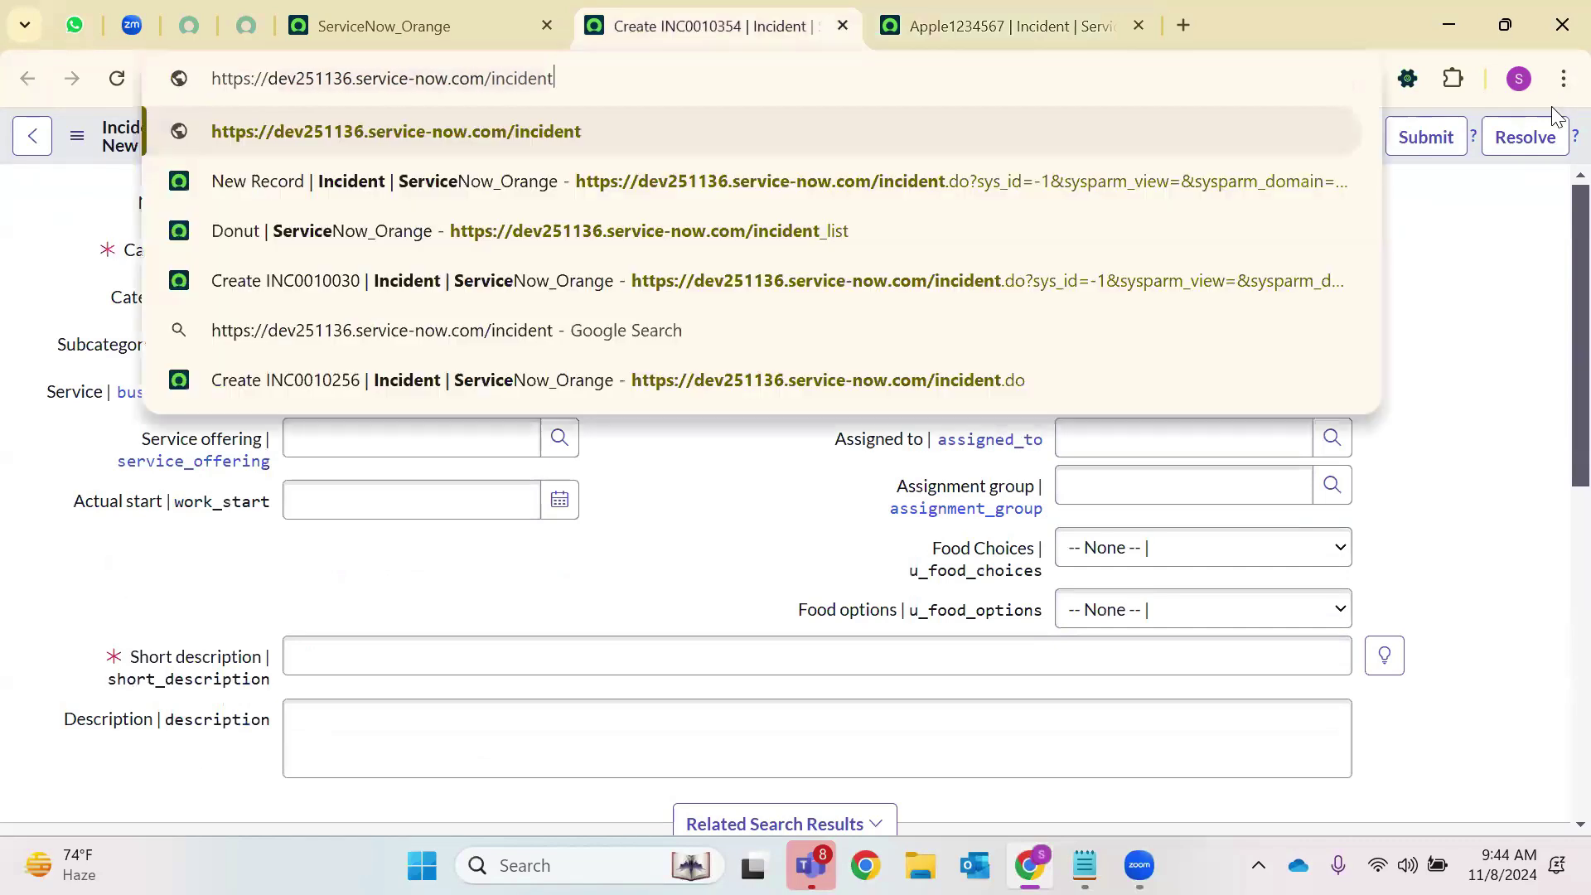
text(_)
key(Return)
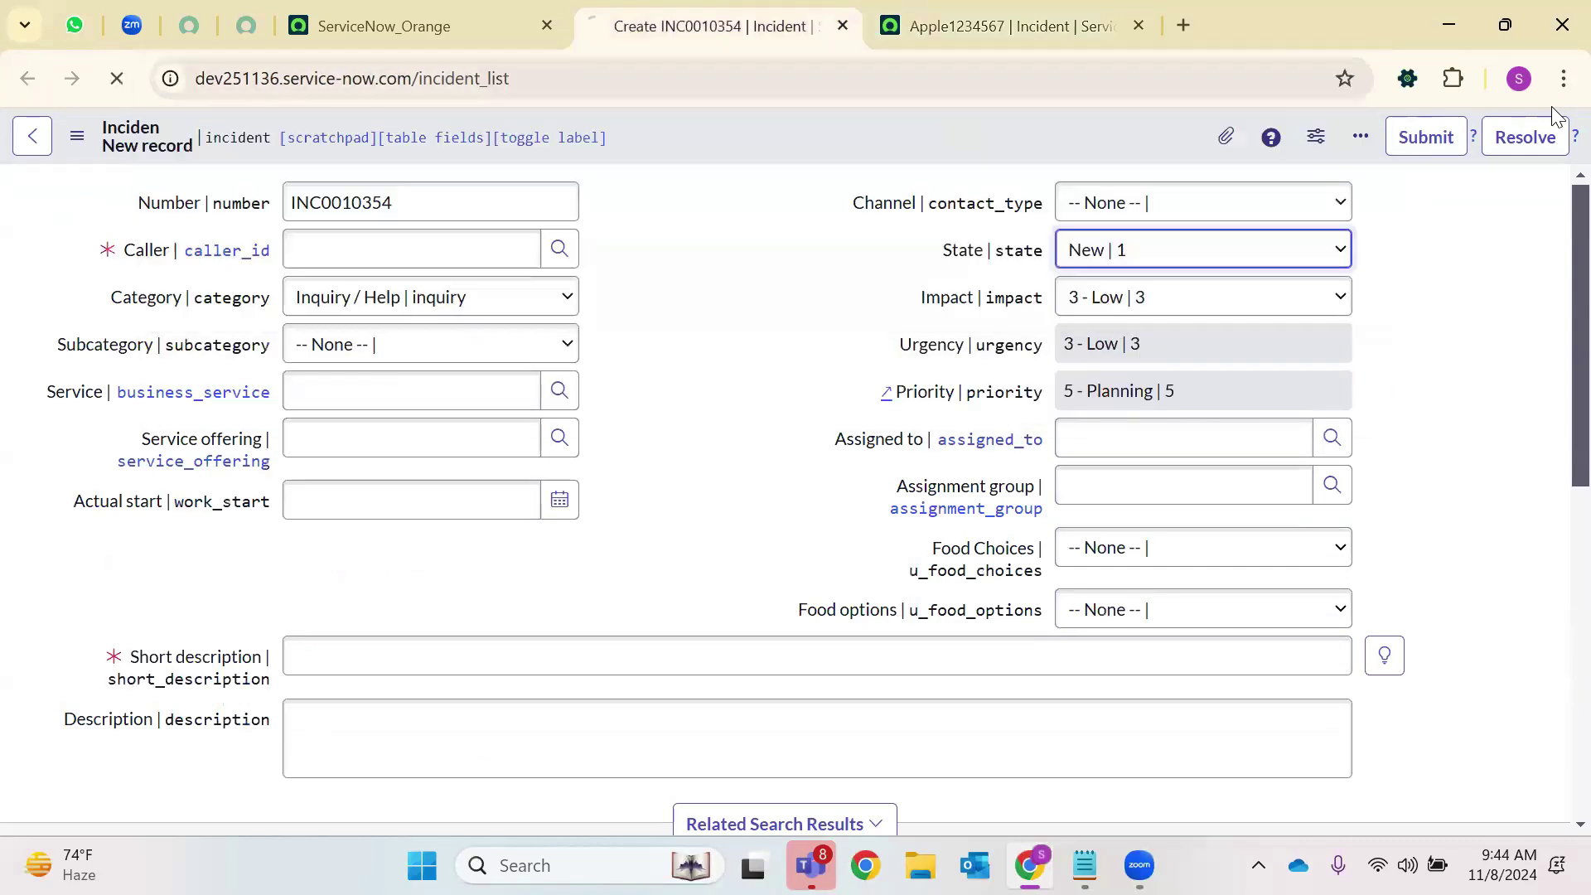
Step: Close the Apple1234567 tab and switch the incident list to the Default view
click(1137, 26)
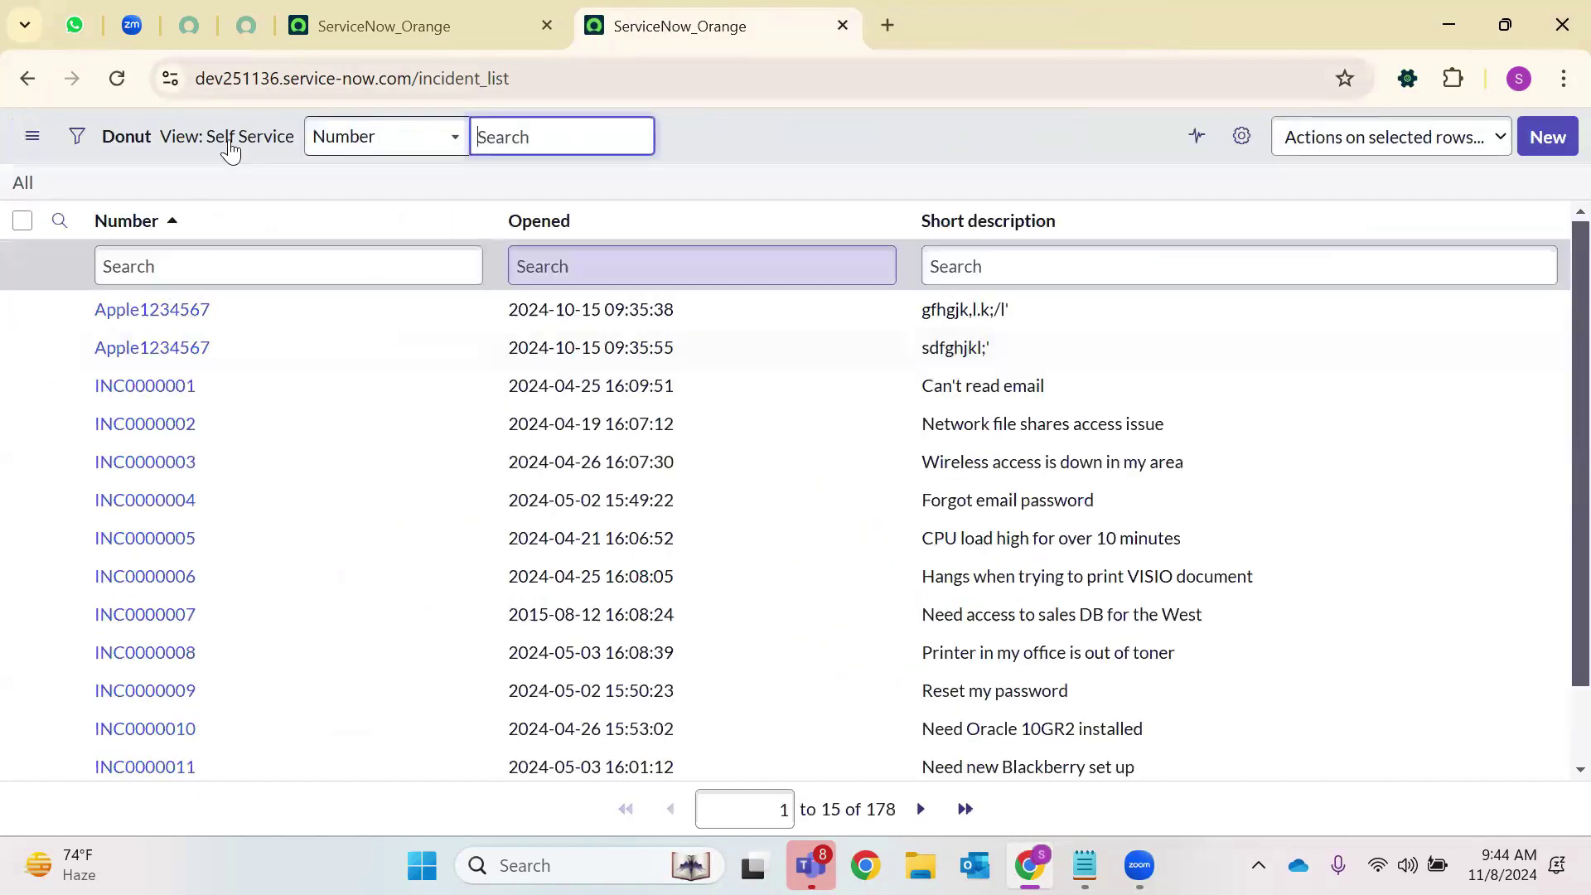
click(33, 136)
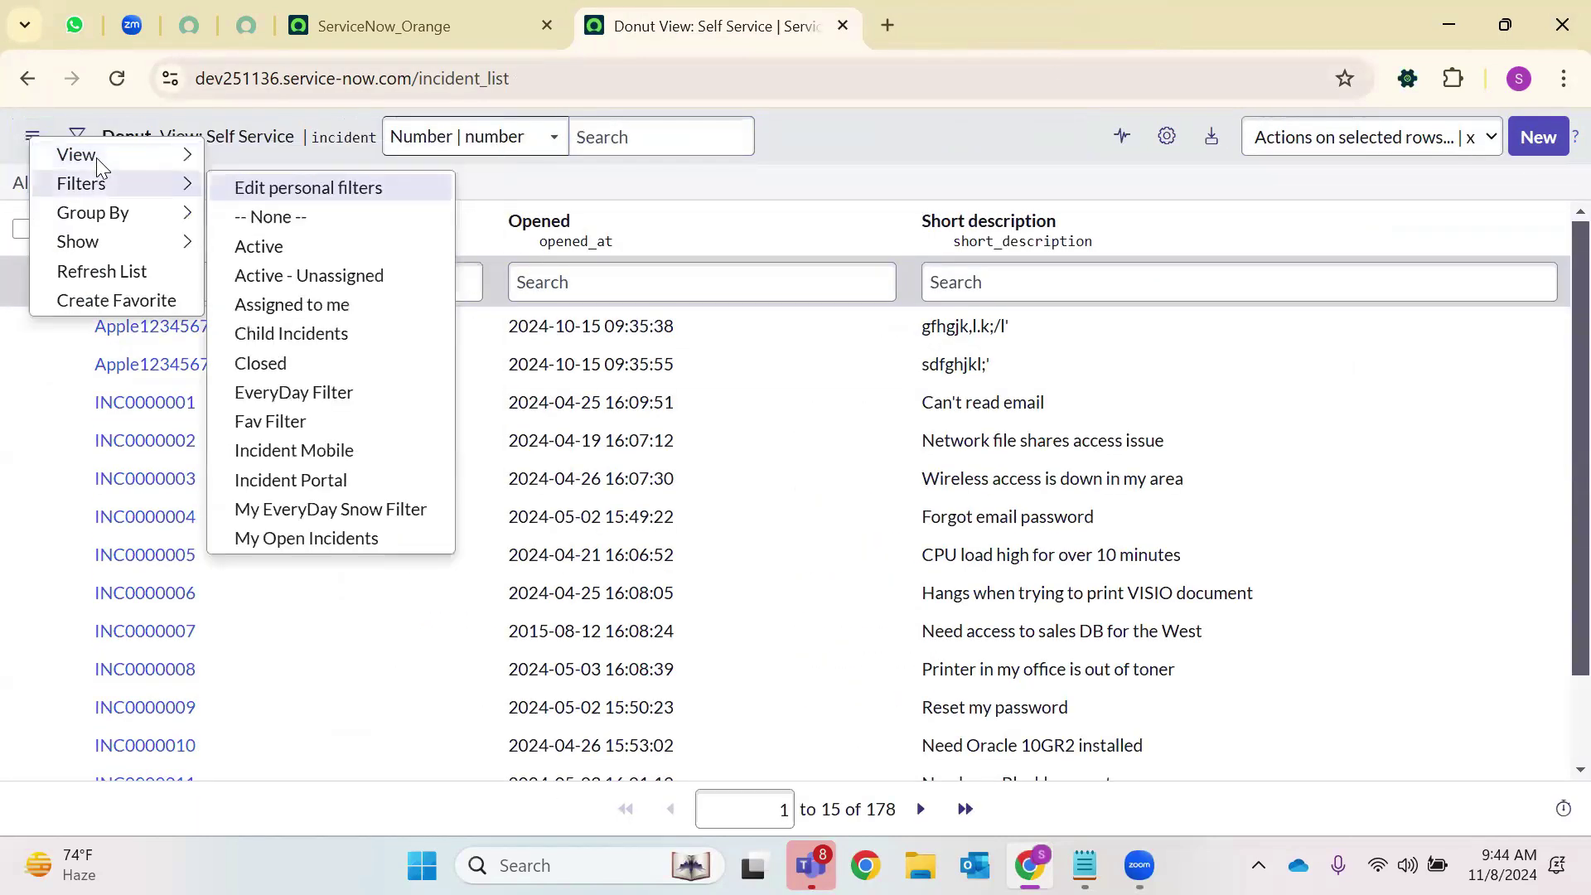
mouse_move(99, 154)
key(Return)
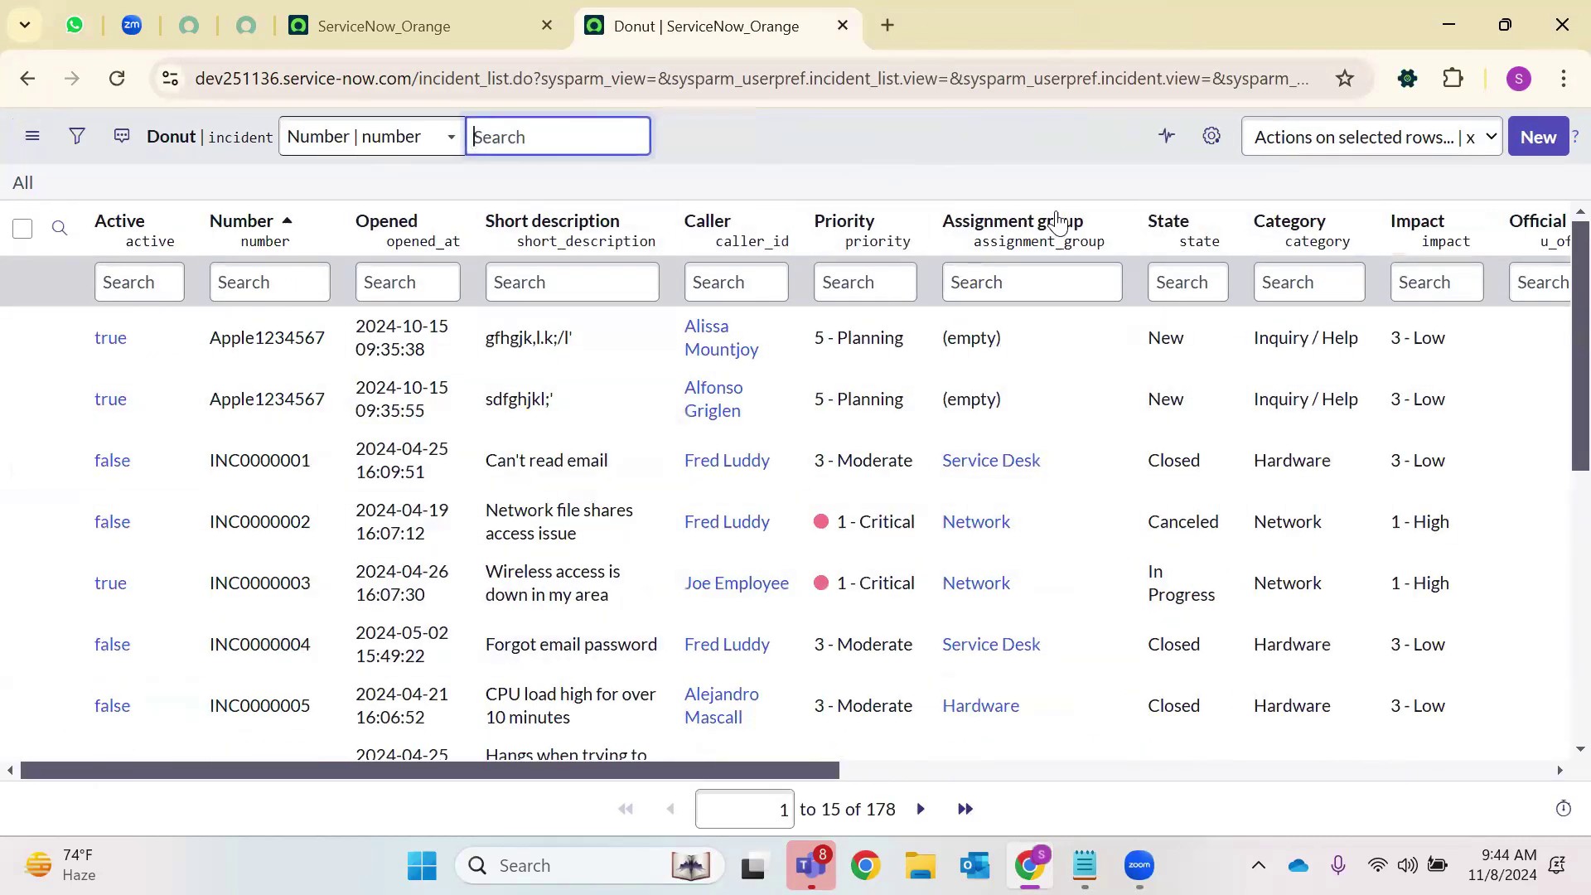
Step: In Personalize List Columns, move Created up until it sits just below Opened
click(1211, 138)
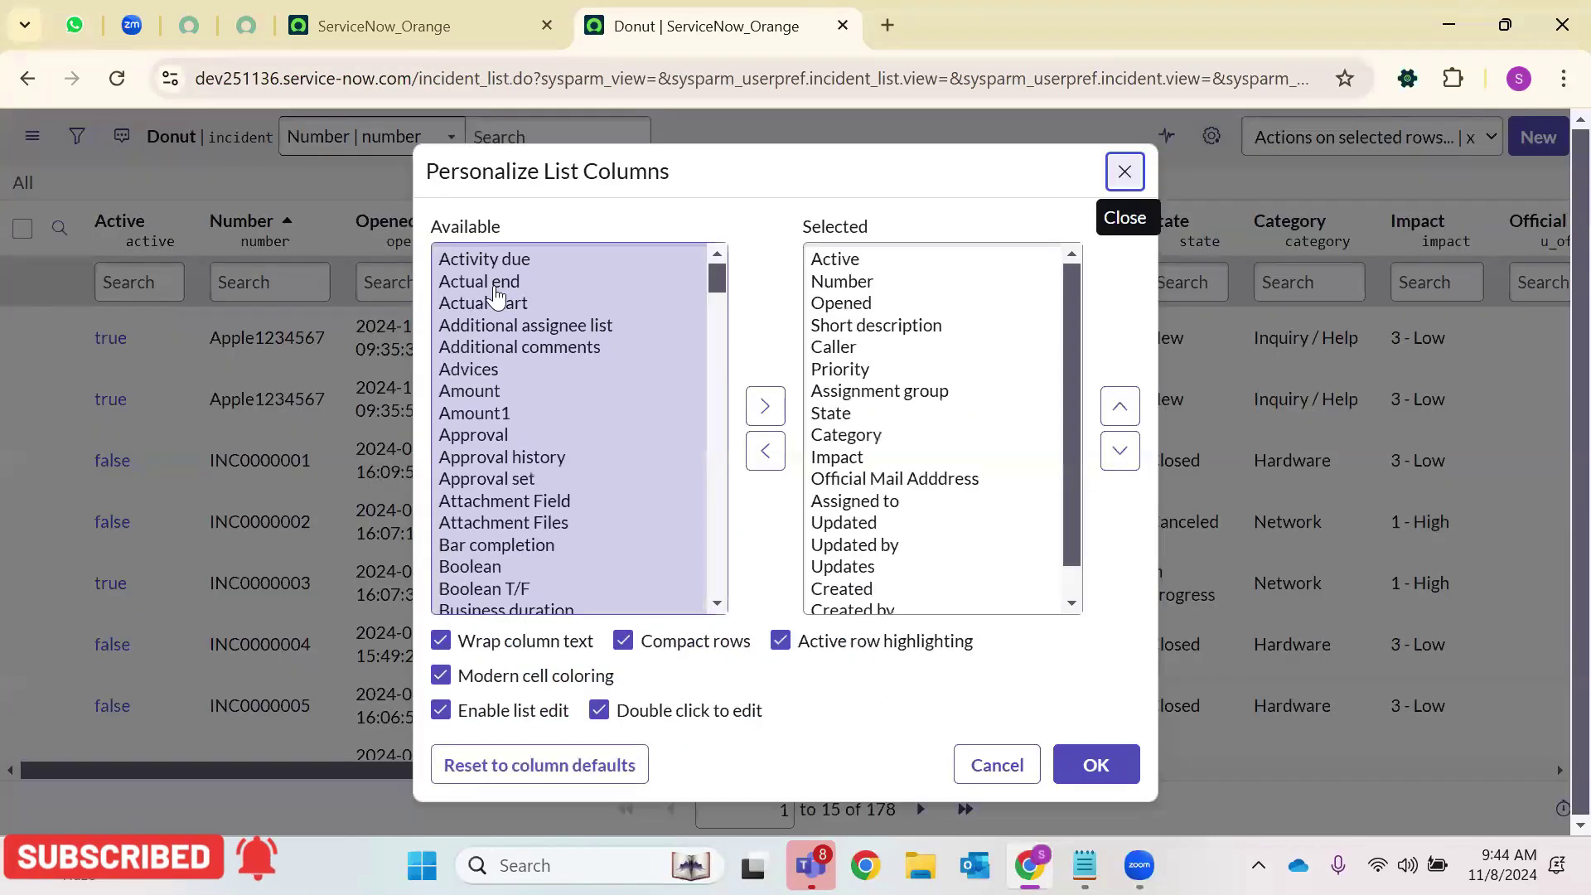
scroll(477, 348, down, 5)
scroll(480, 373, up, 5)
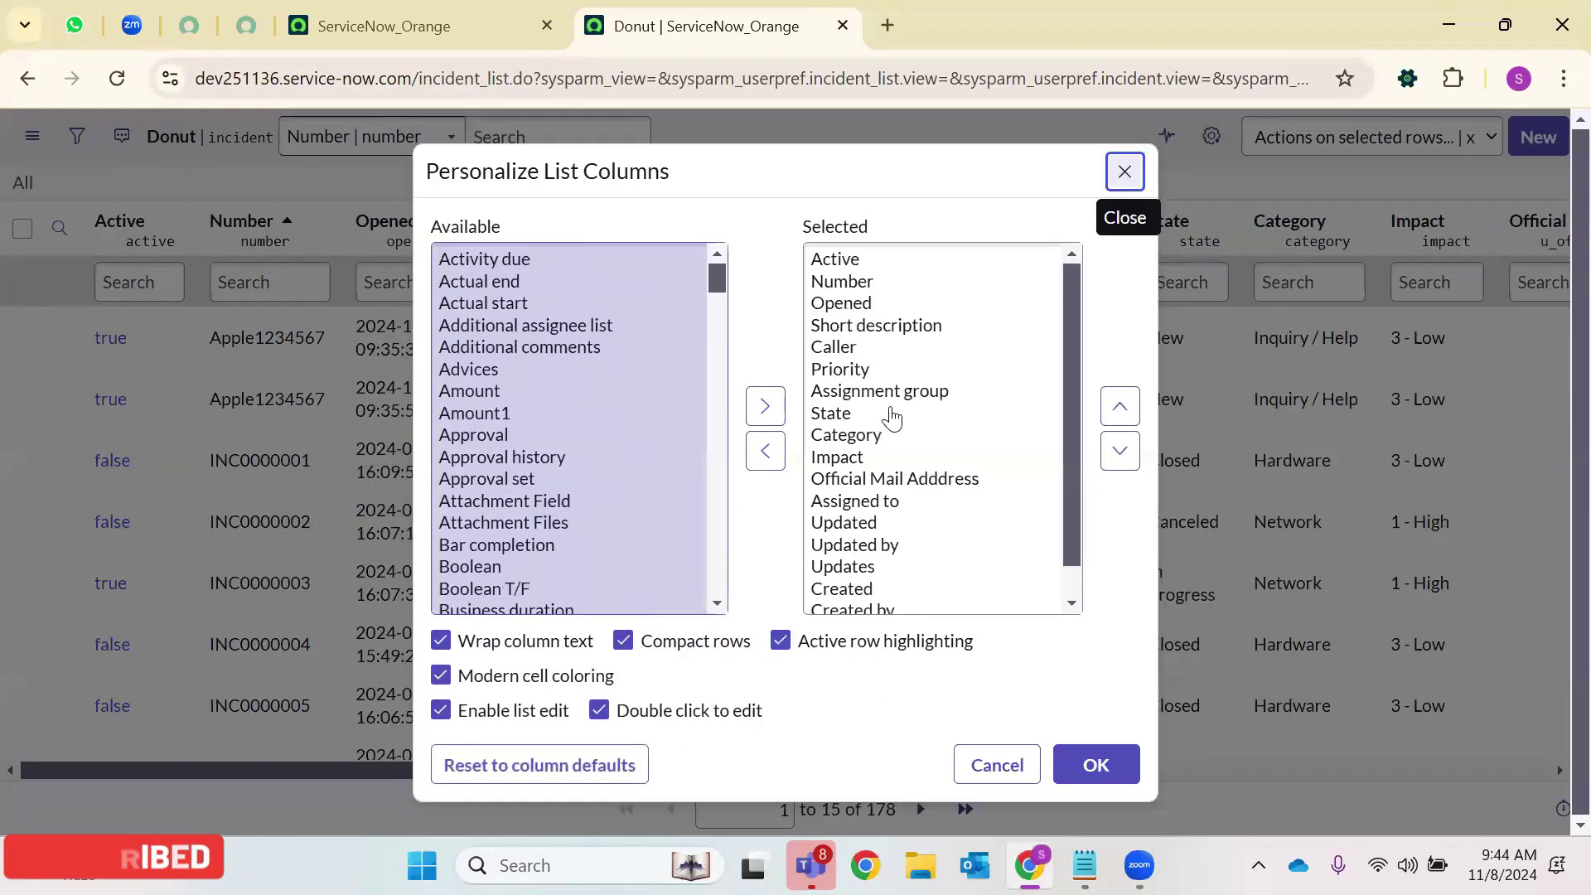
click(838, 259)
scroll(854, 372, down, 1)
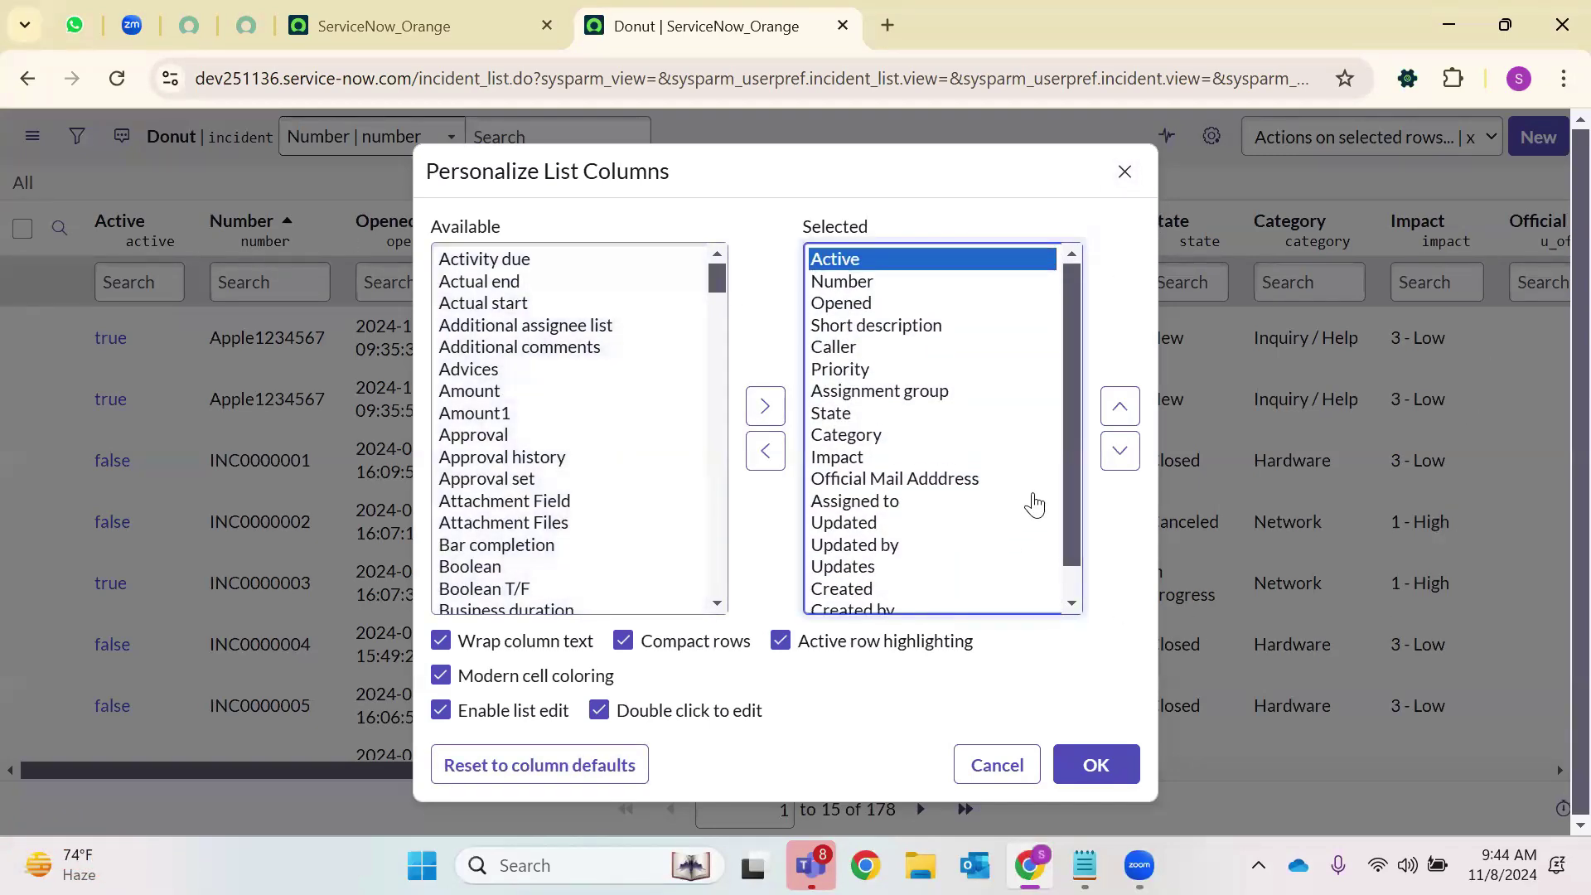
scroll(967, 458, down, 1)
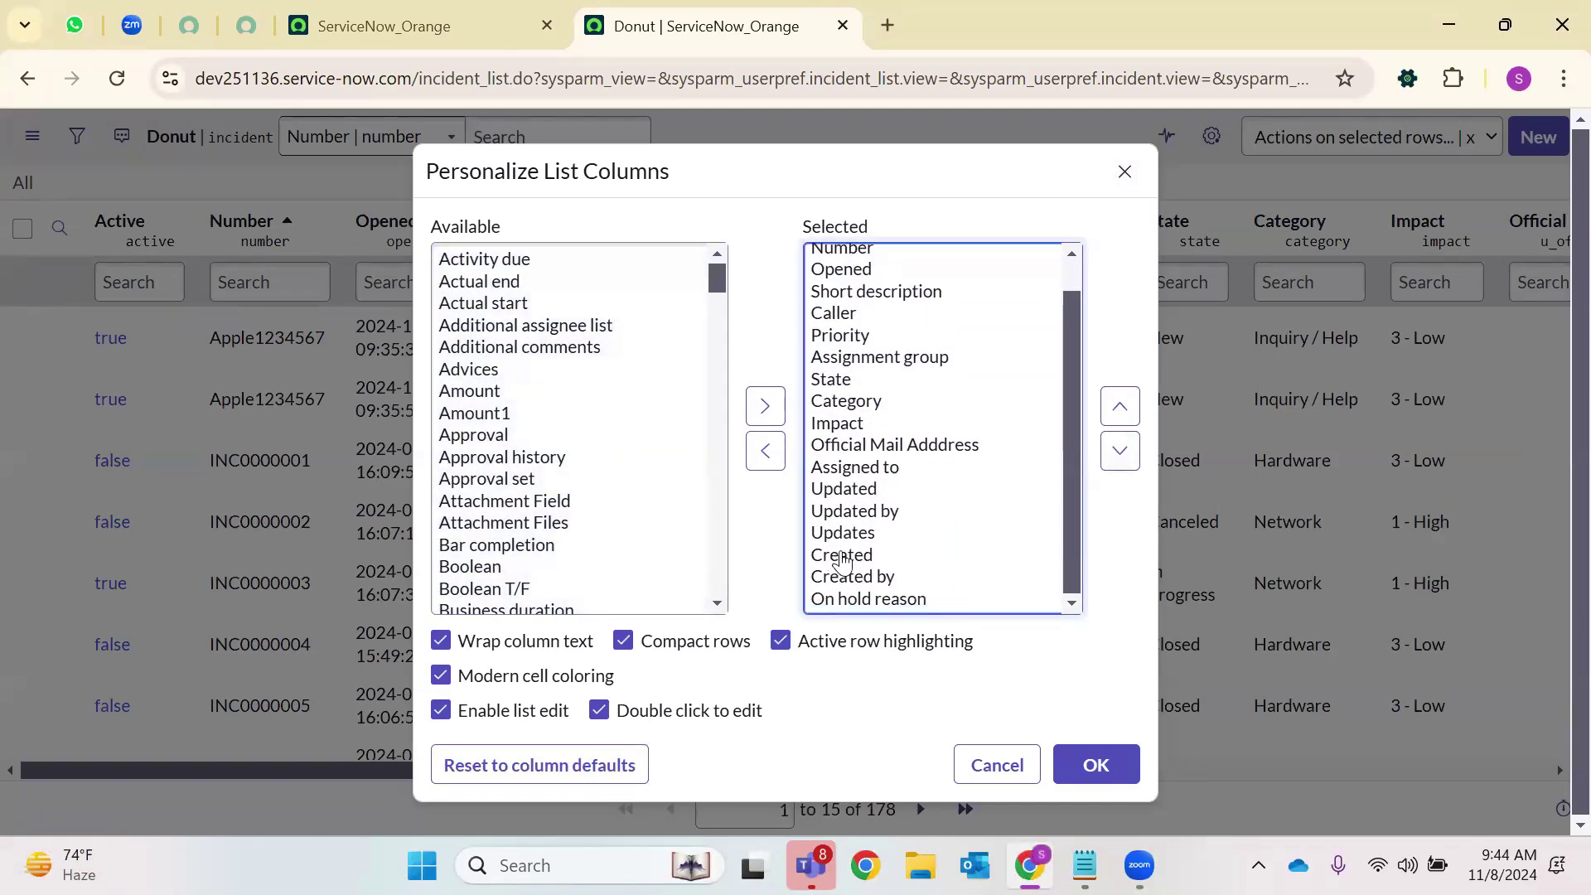
click(911, 554)
click(1120, 406)
click(1120, 406)
click(1120, 406)
click(1120, 406)
click(1128, 407)
click(1128, 408)
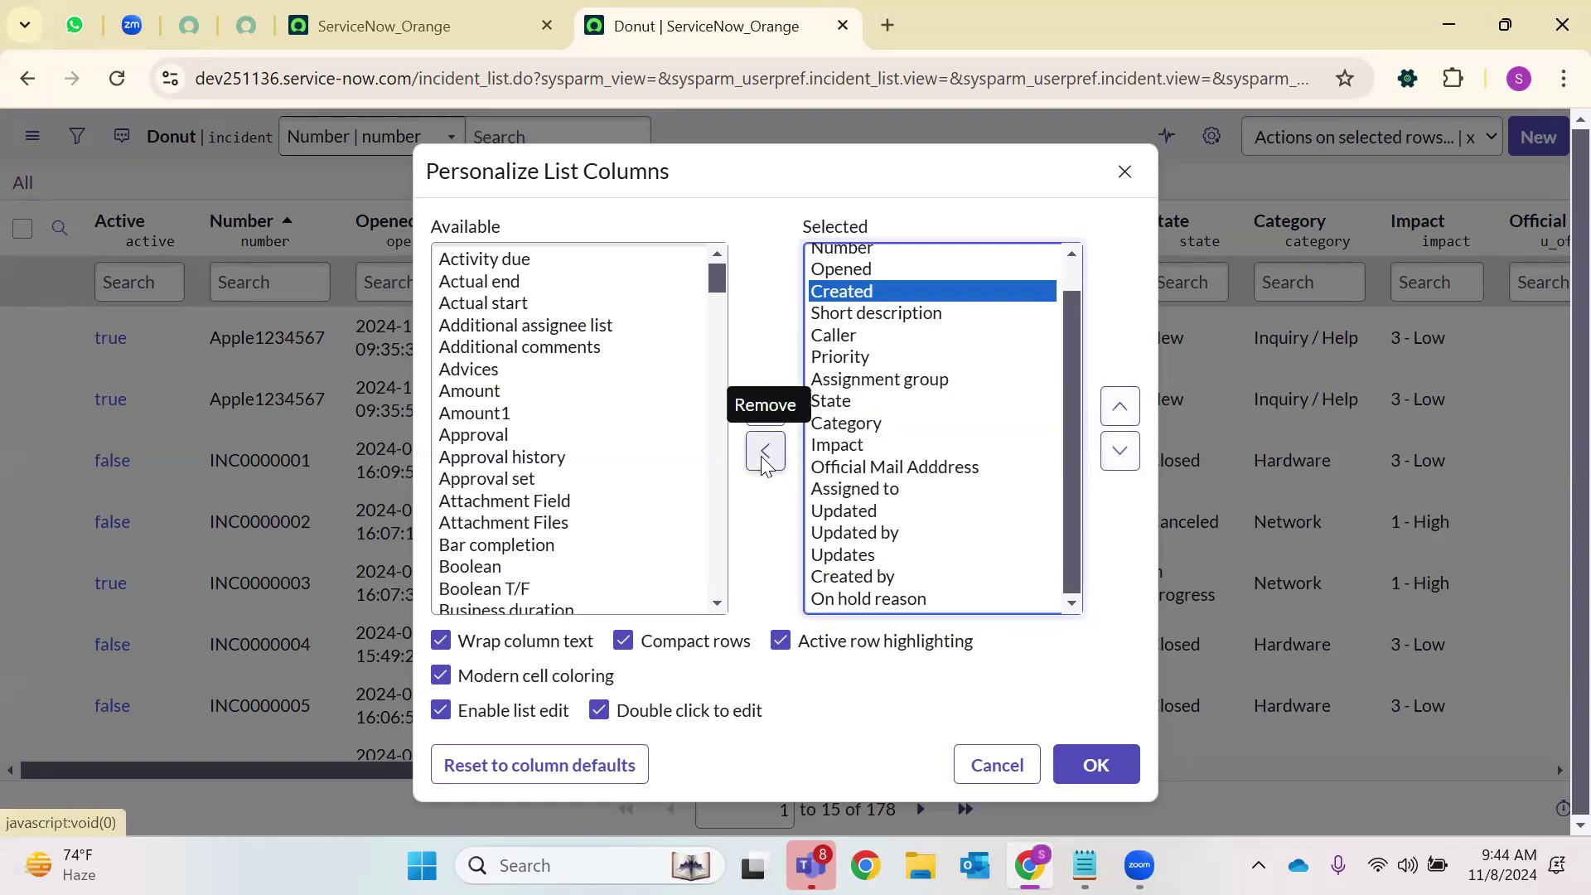
Step: Add the Approval column to the selected columns, then remove it again
click(479, 436)
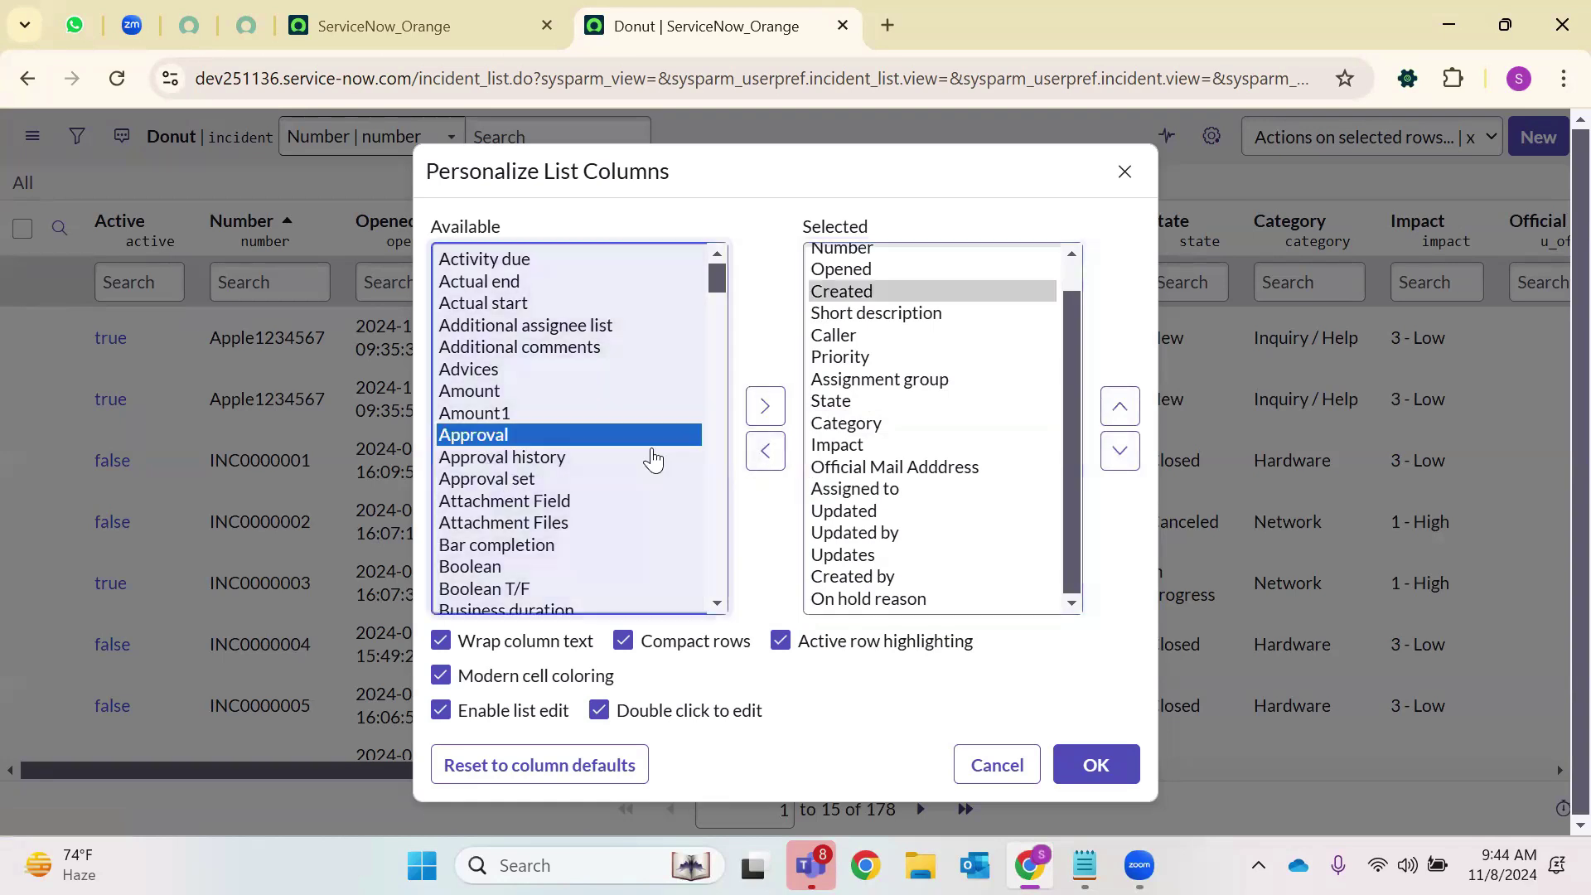
click(765, 407)
scroll(950, 442, down, 1)
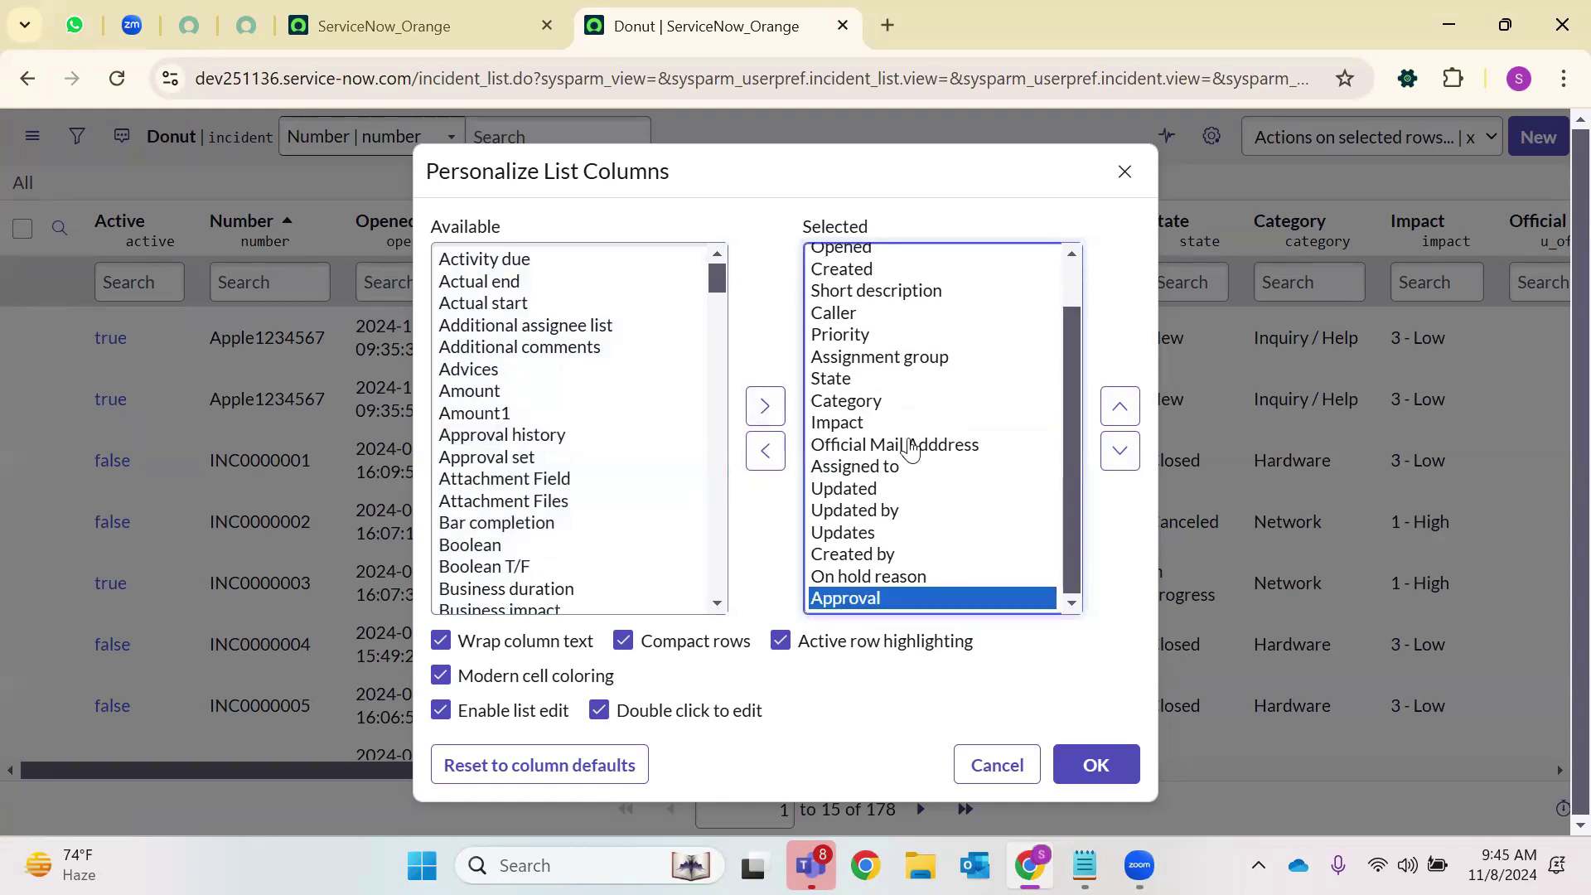
click(754, 460)
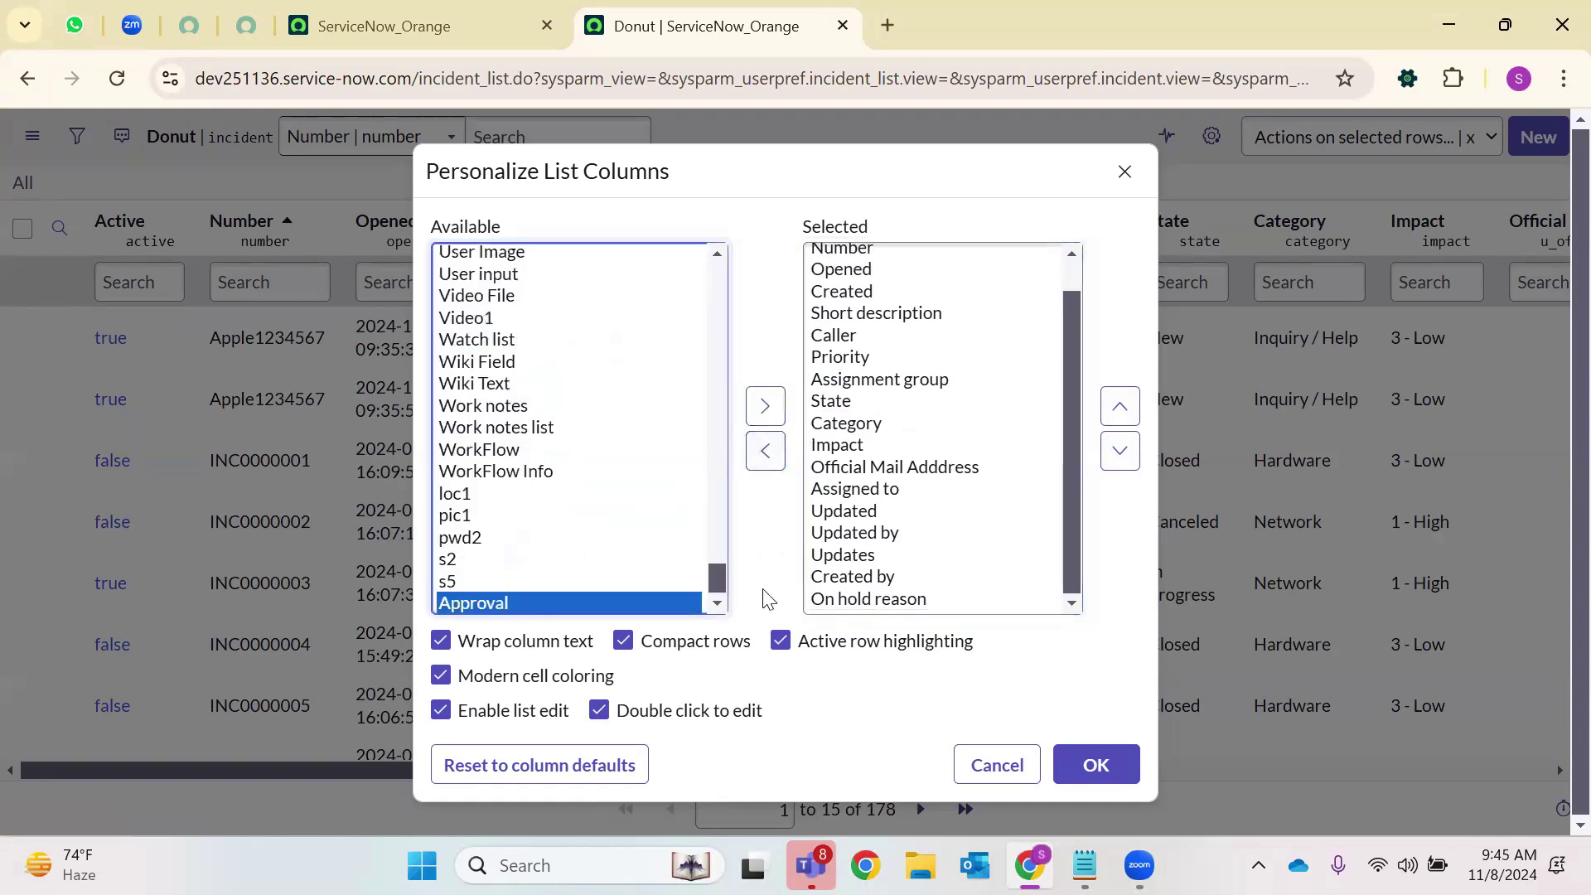
Step: Review the Priority, Category and Created entries, then apply the new column order
click(1005, 481)
key(ctrl+a)
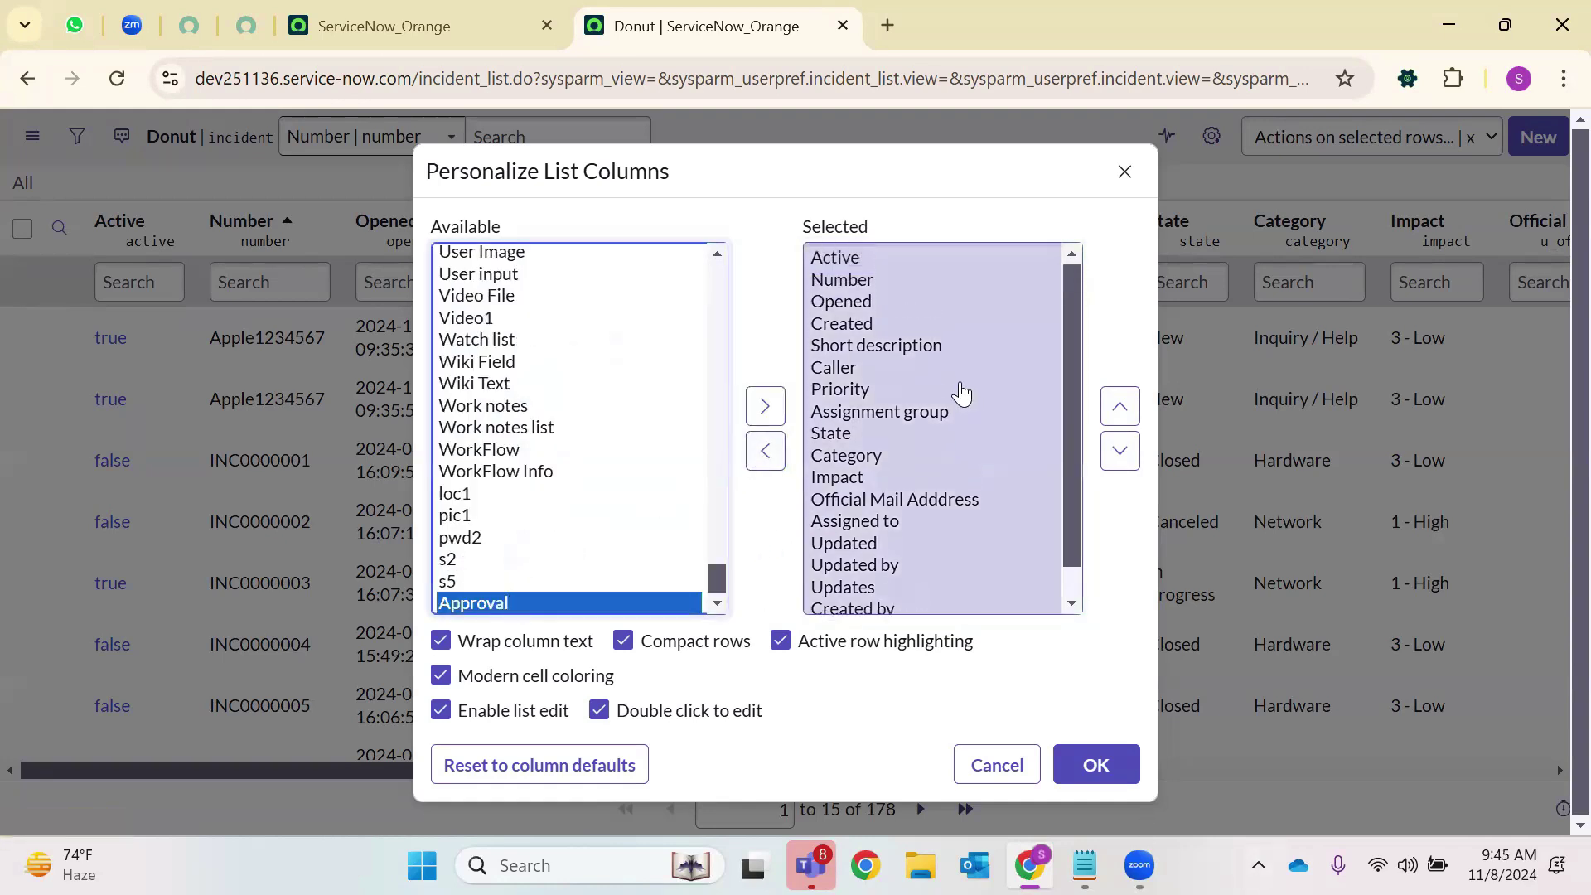
click(841, 390)
click(845, 456)
click(862, 326)
click(1069, 696)
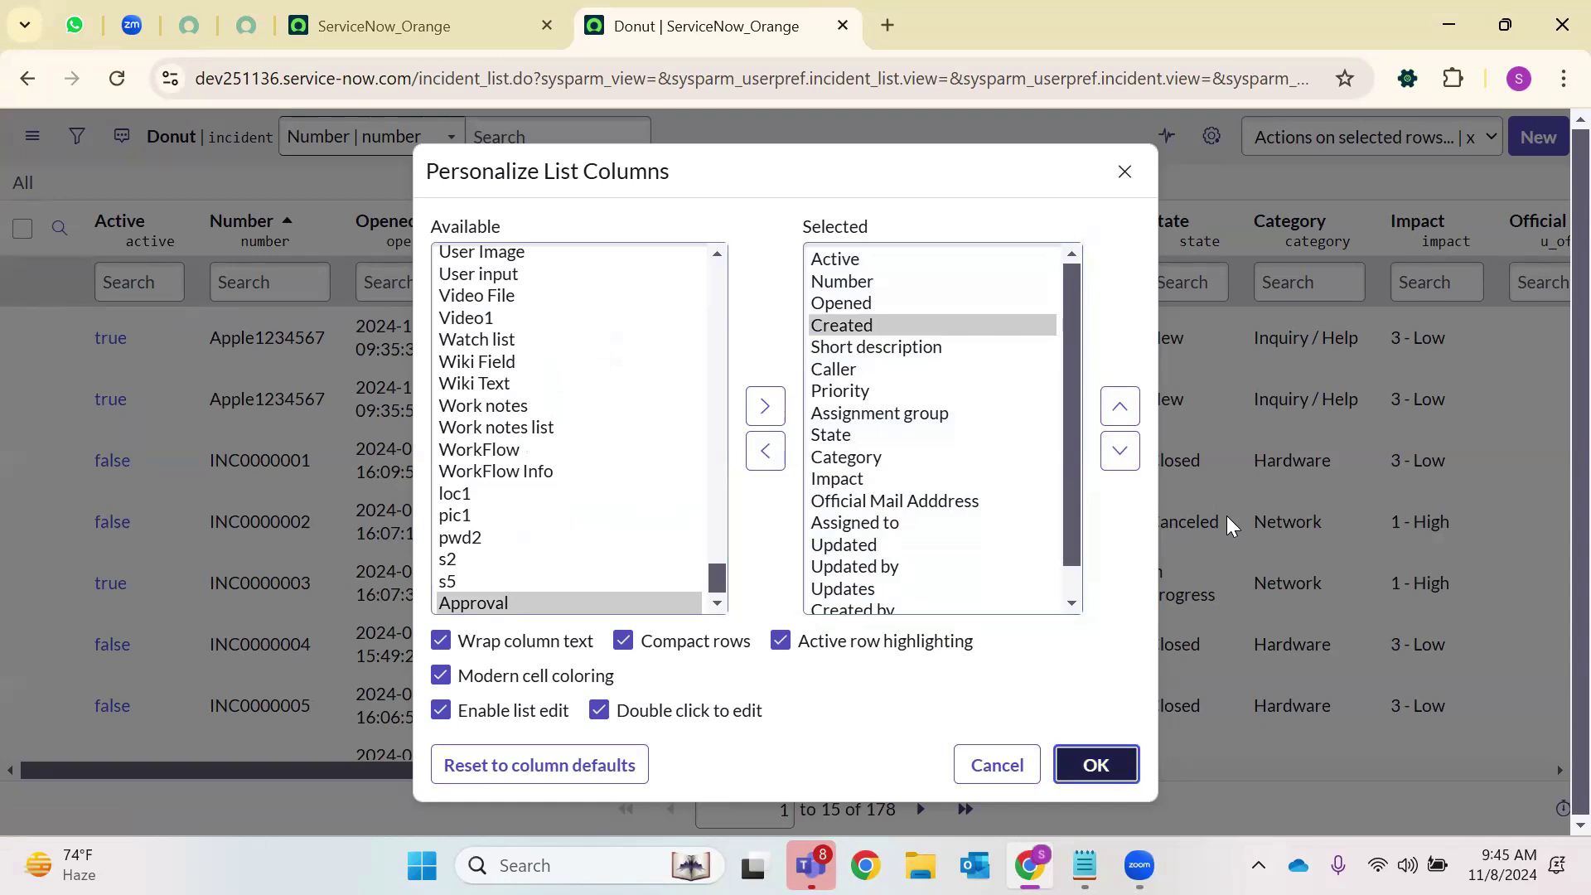
key(Return)
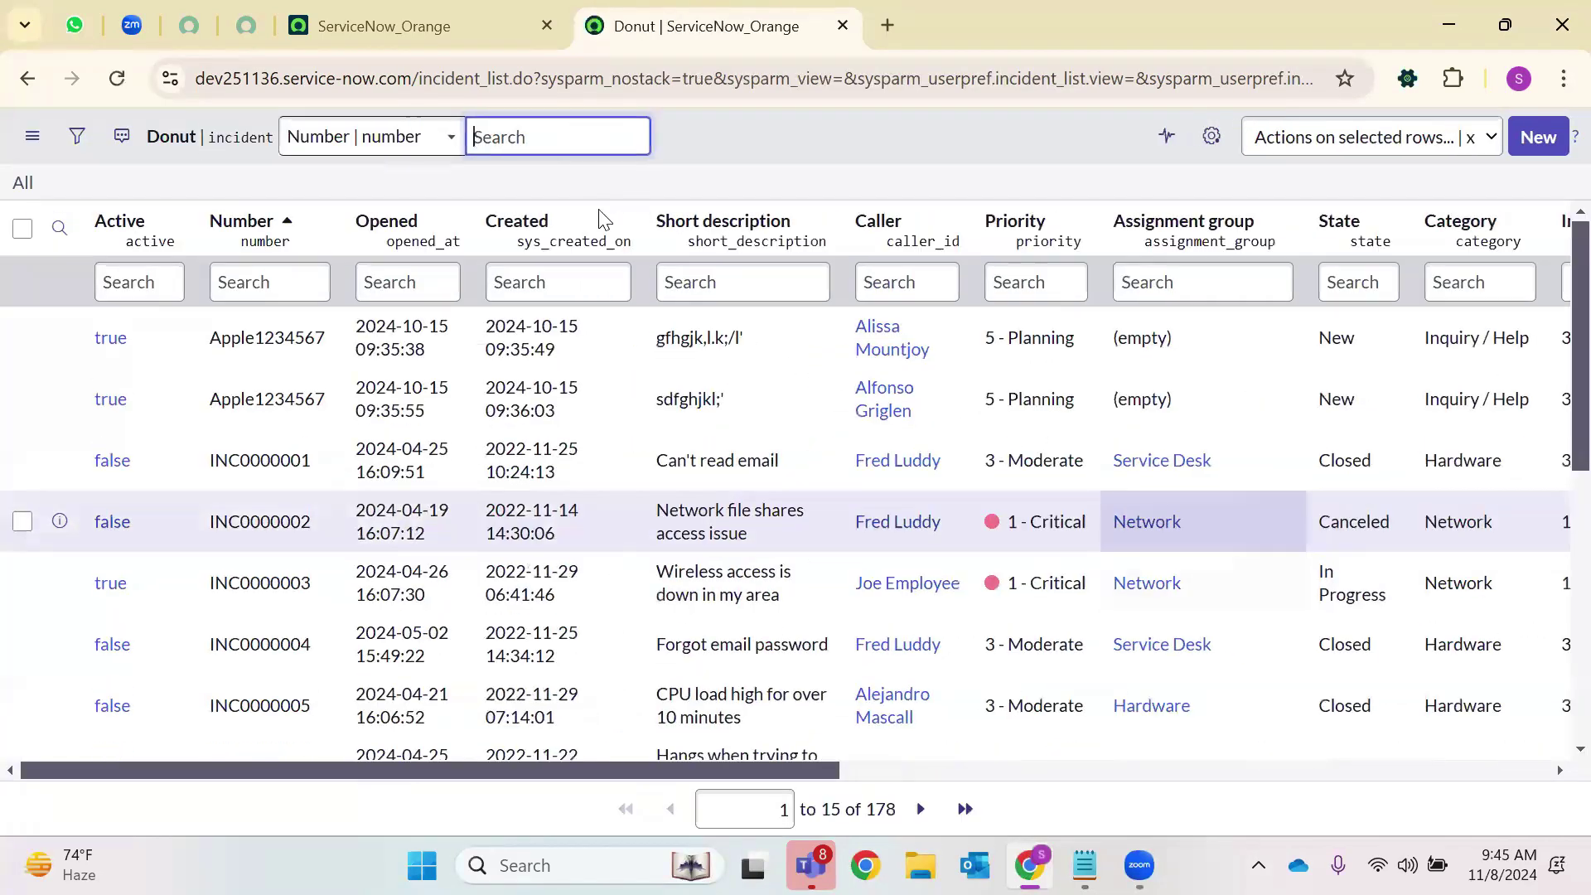
Step: Sort incidents by Created (z to a) and open the top record, INC0010353
click(616, 220)
click(704, 257)
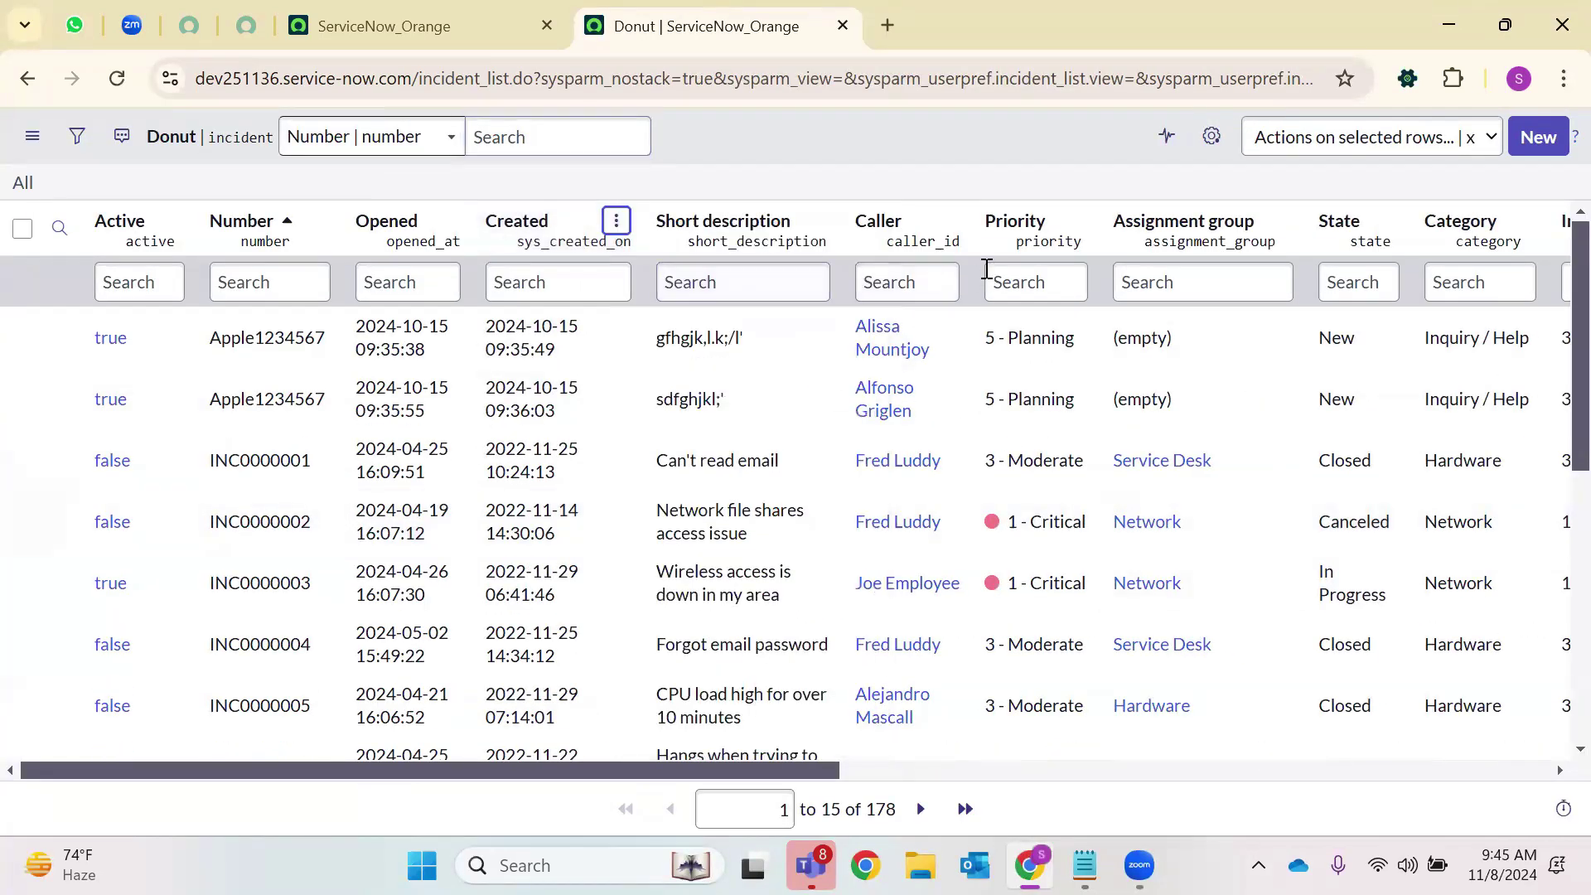
drag(754, 334, 593, 335)
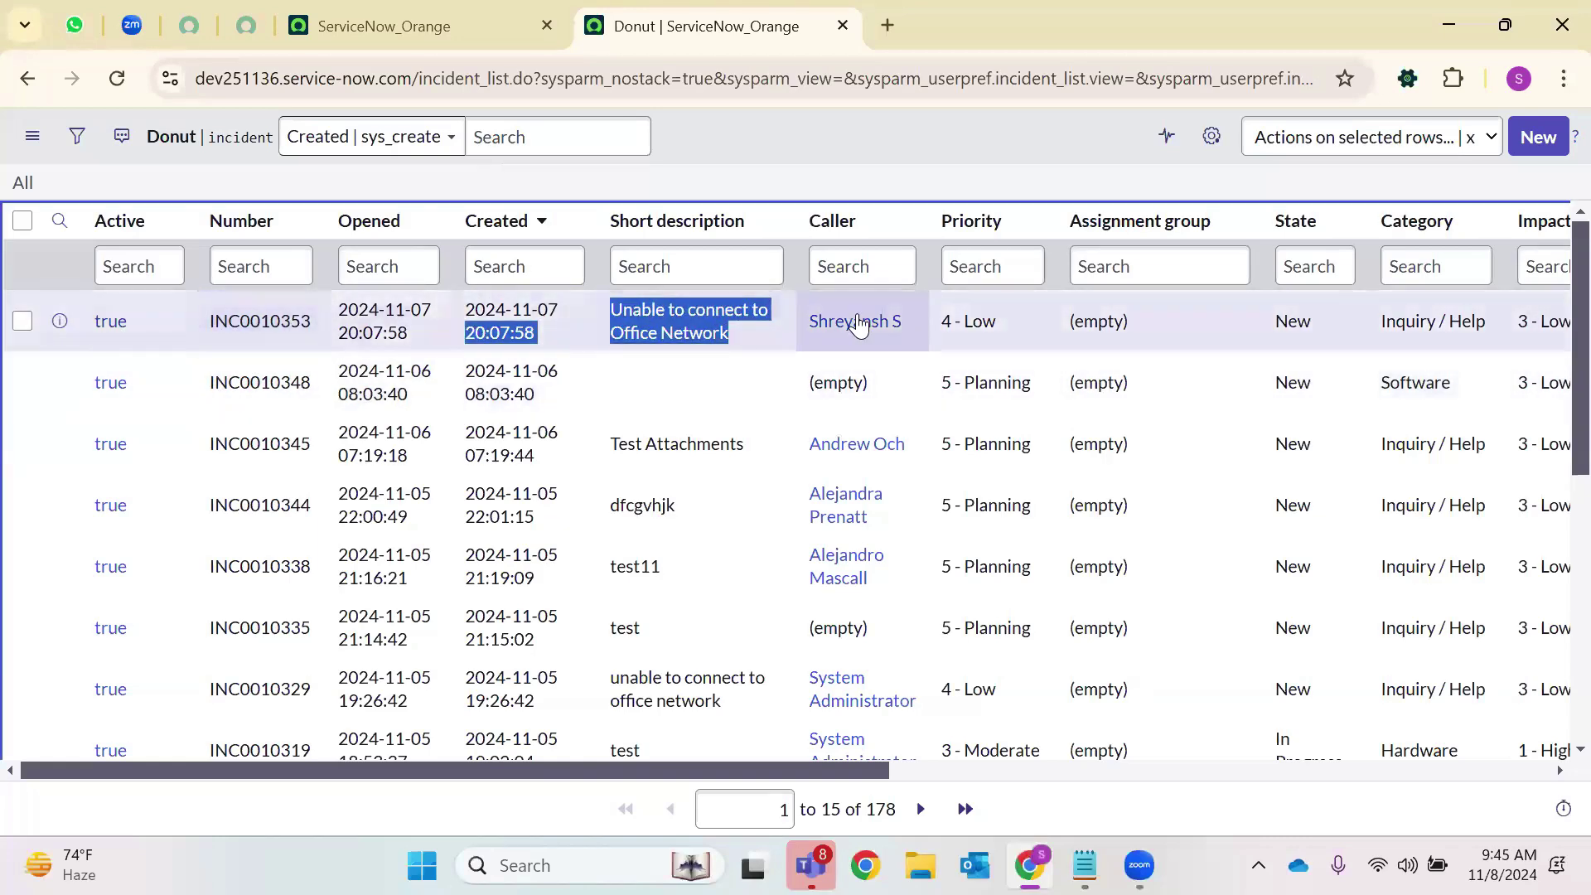
key(Return)
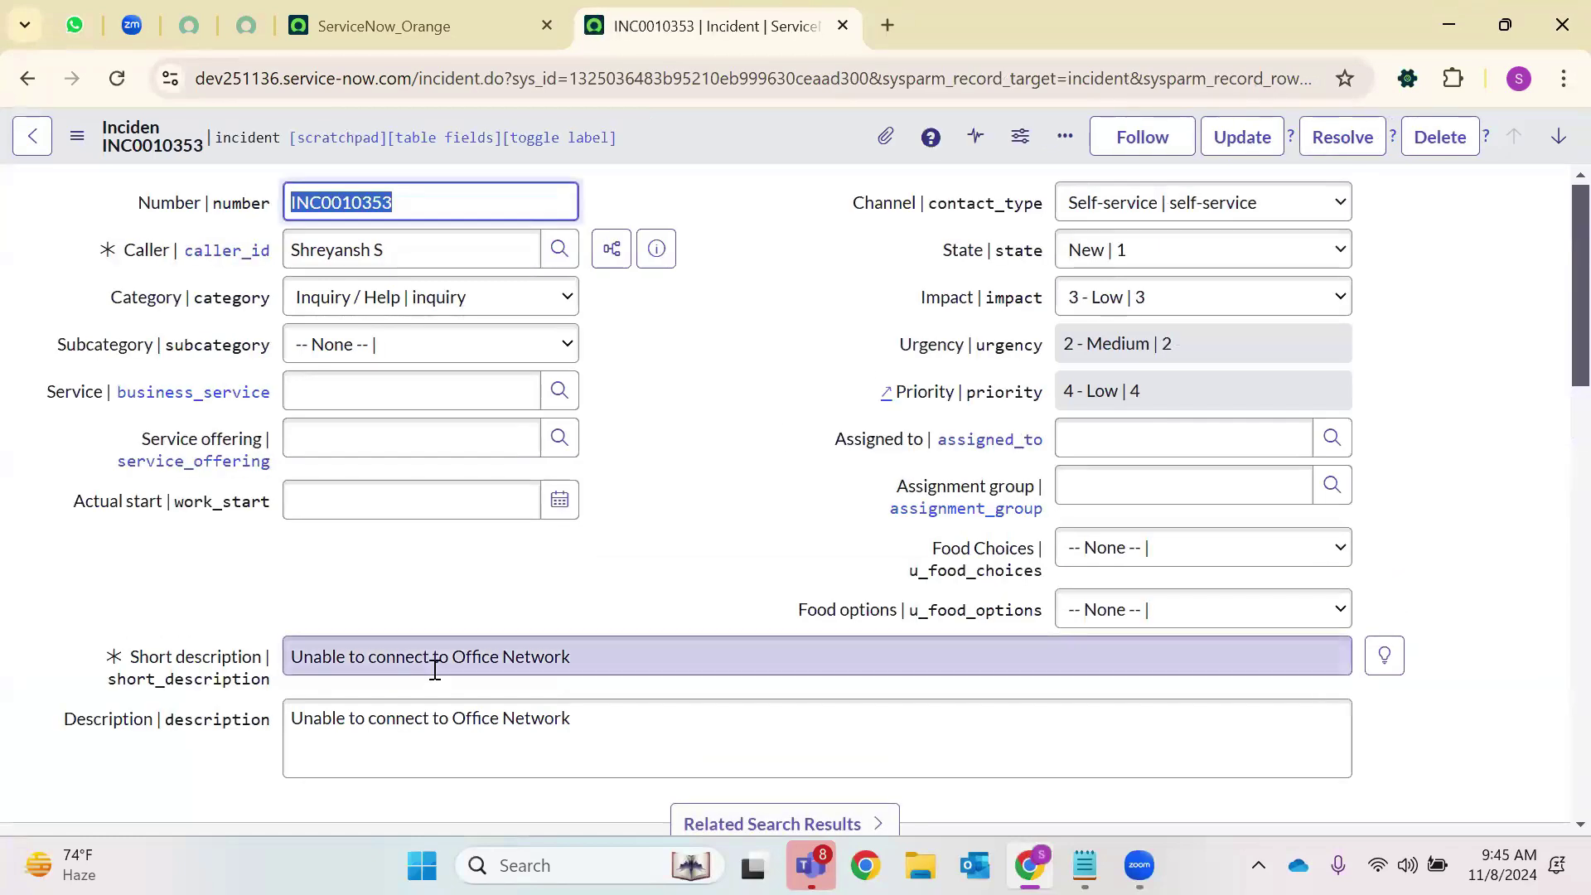
triple_click(439, 656)
scroll(732, 508, down, 9)
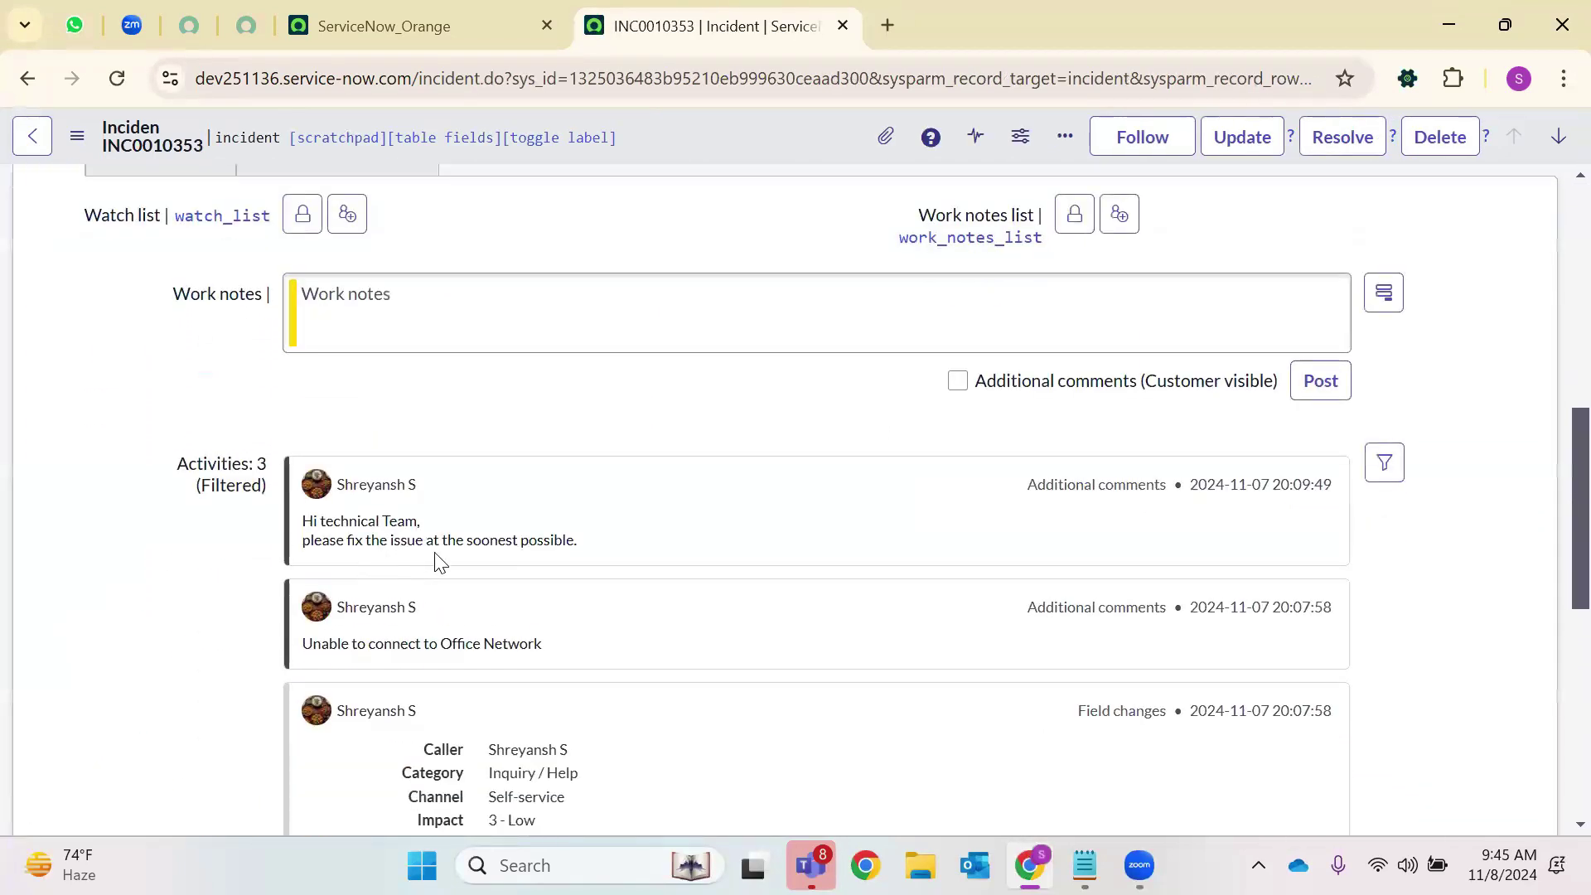
triple_click(554, 543)
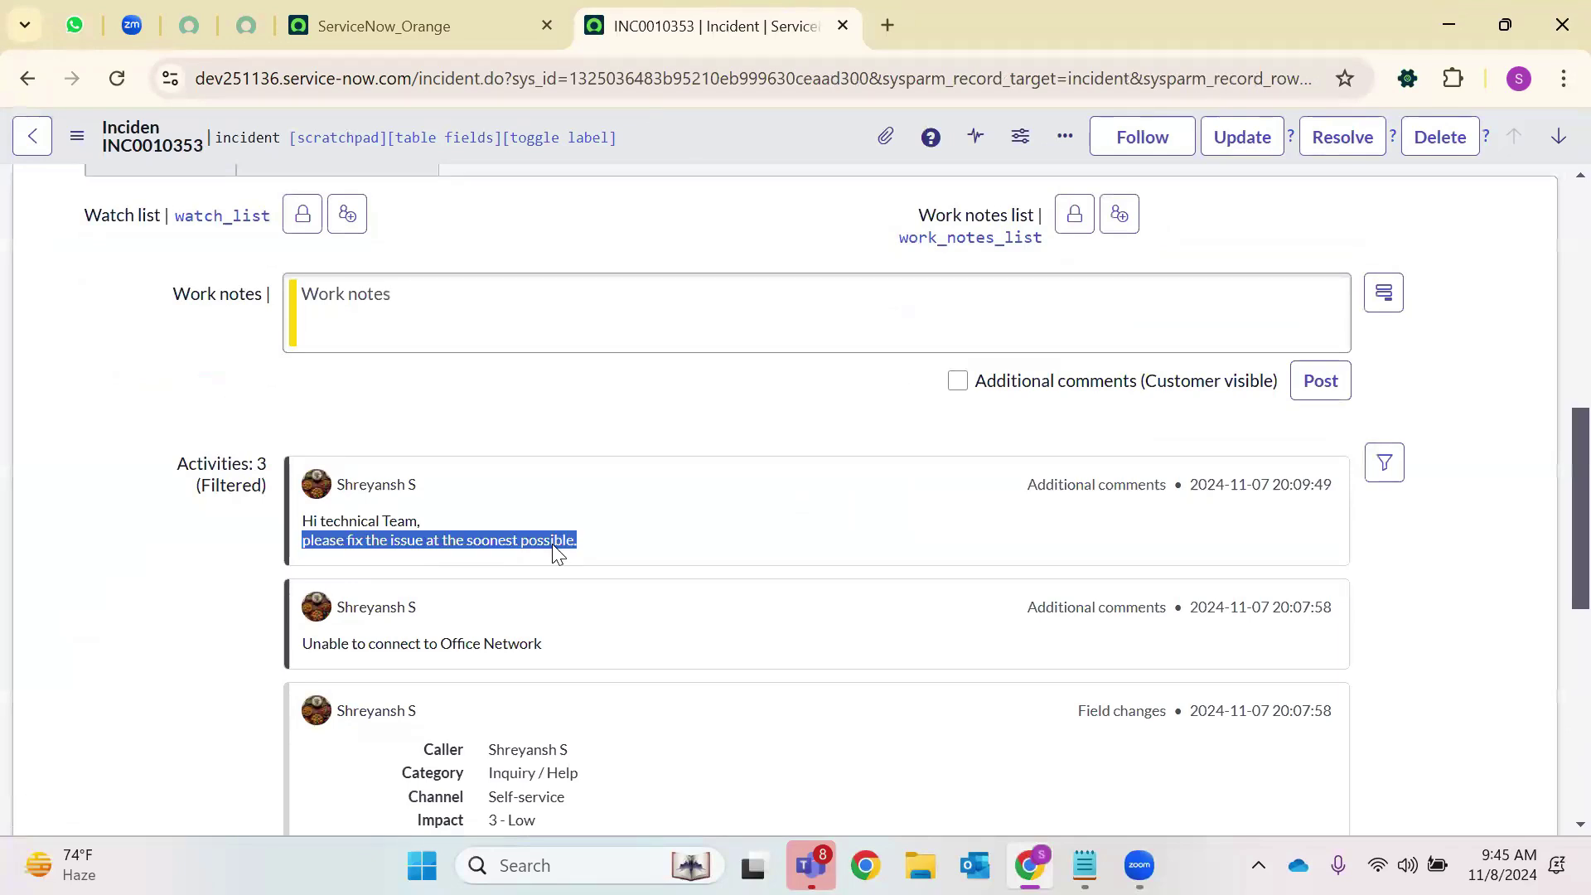
click(954, 382)
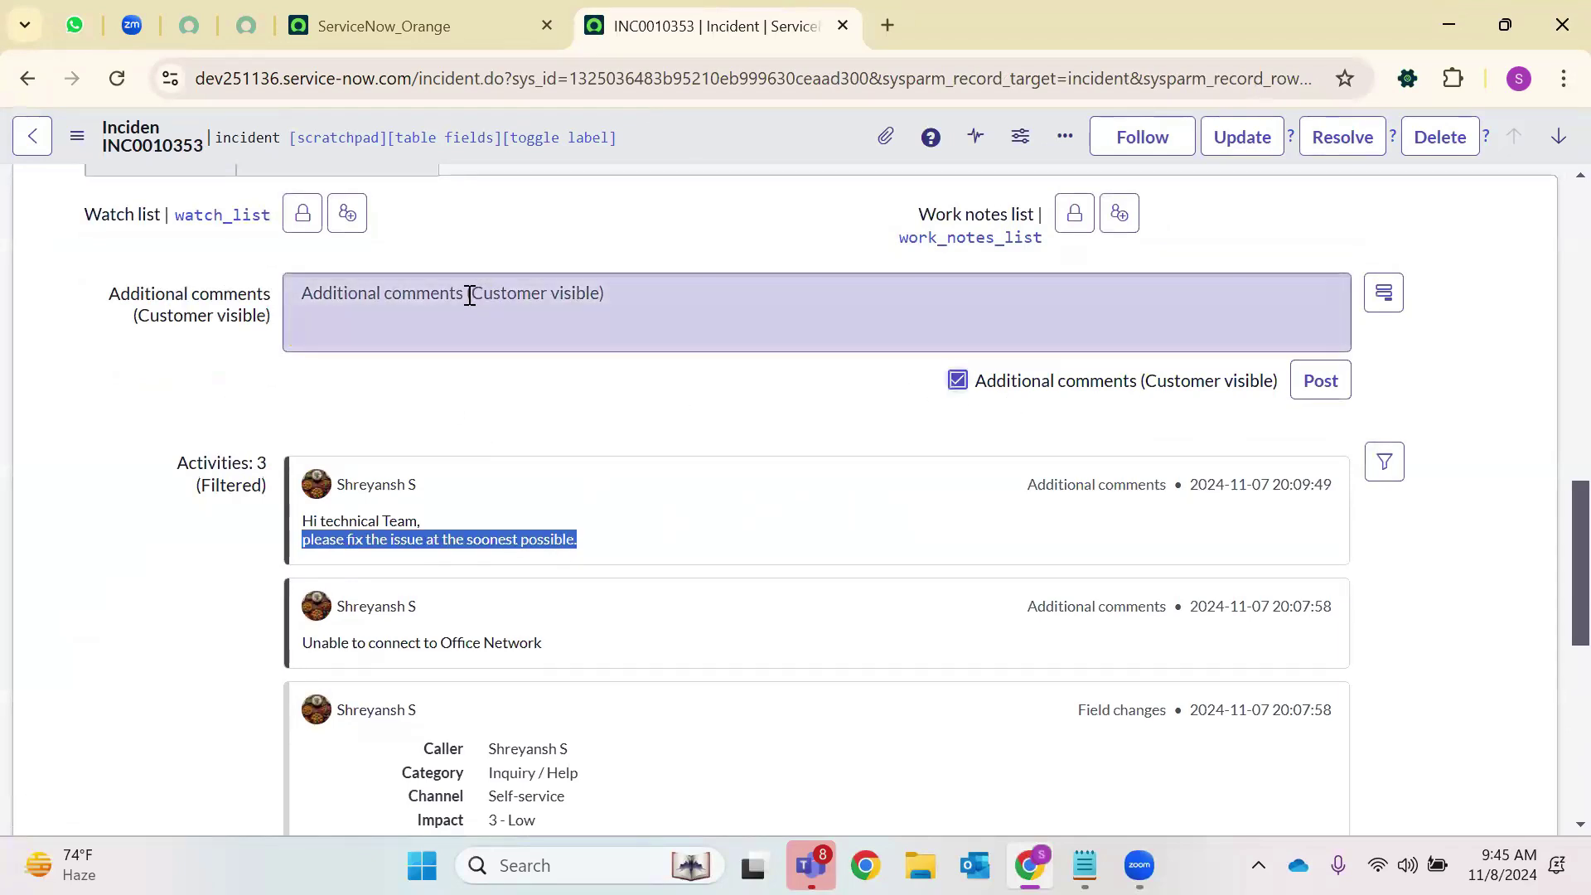
click(578, 292)
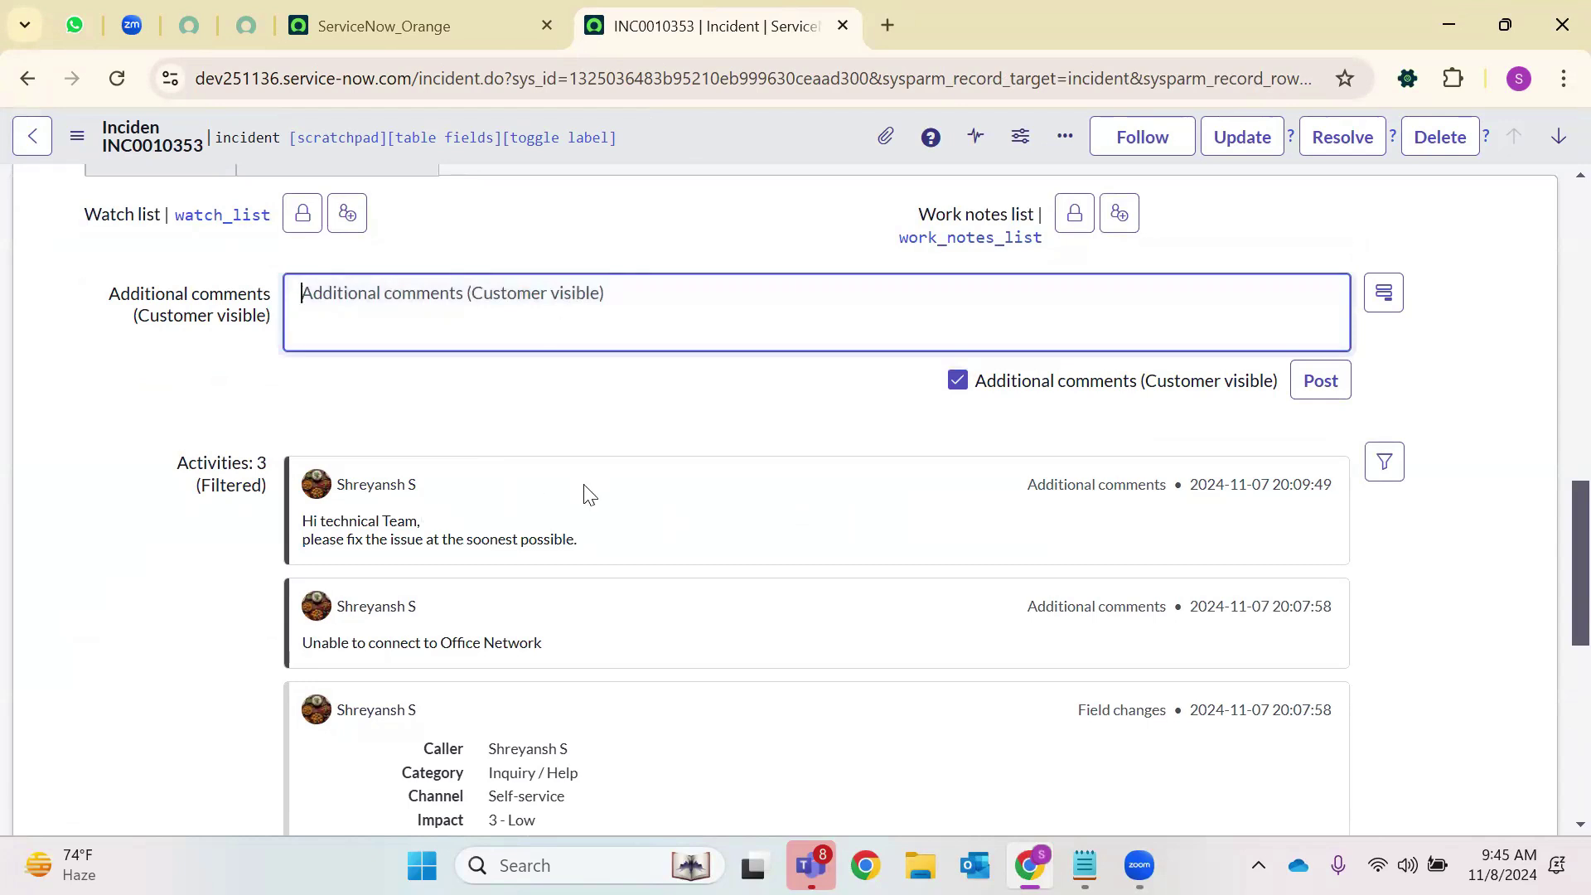
click(958, 382)
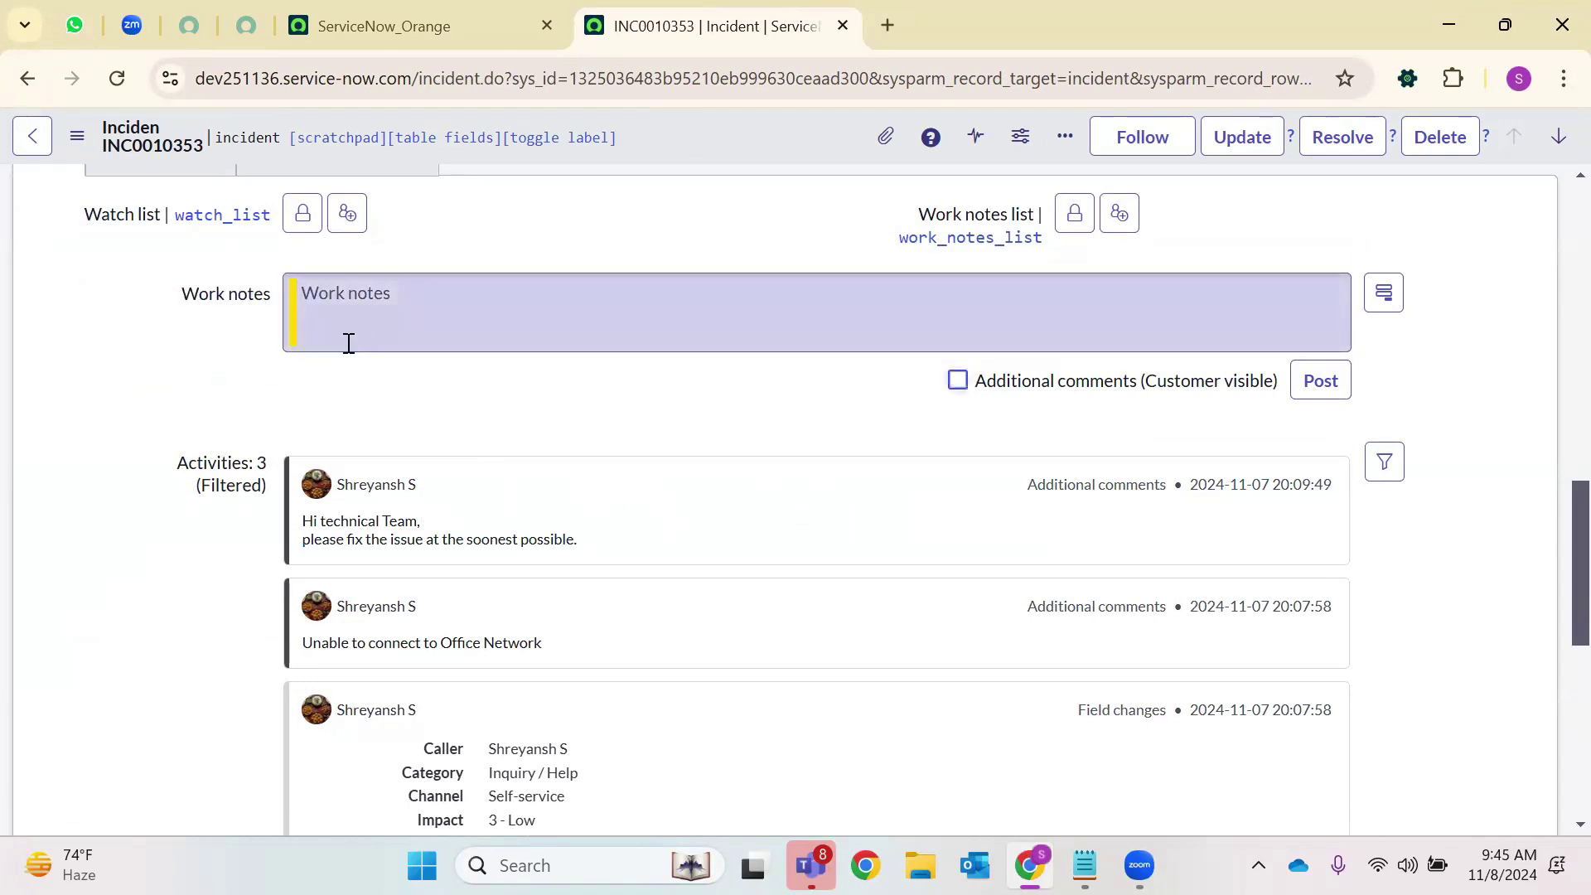
click(228, 300)
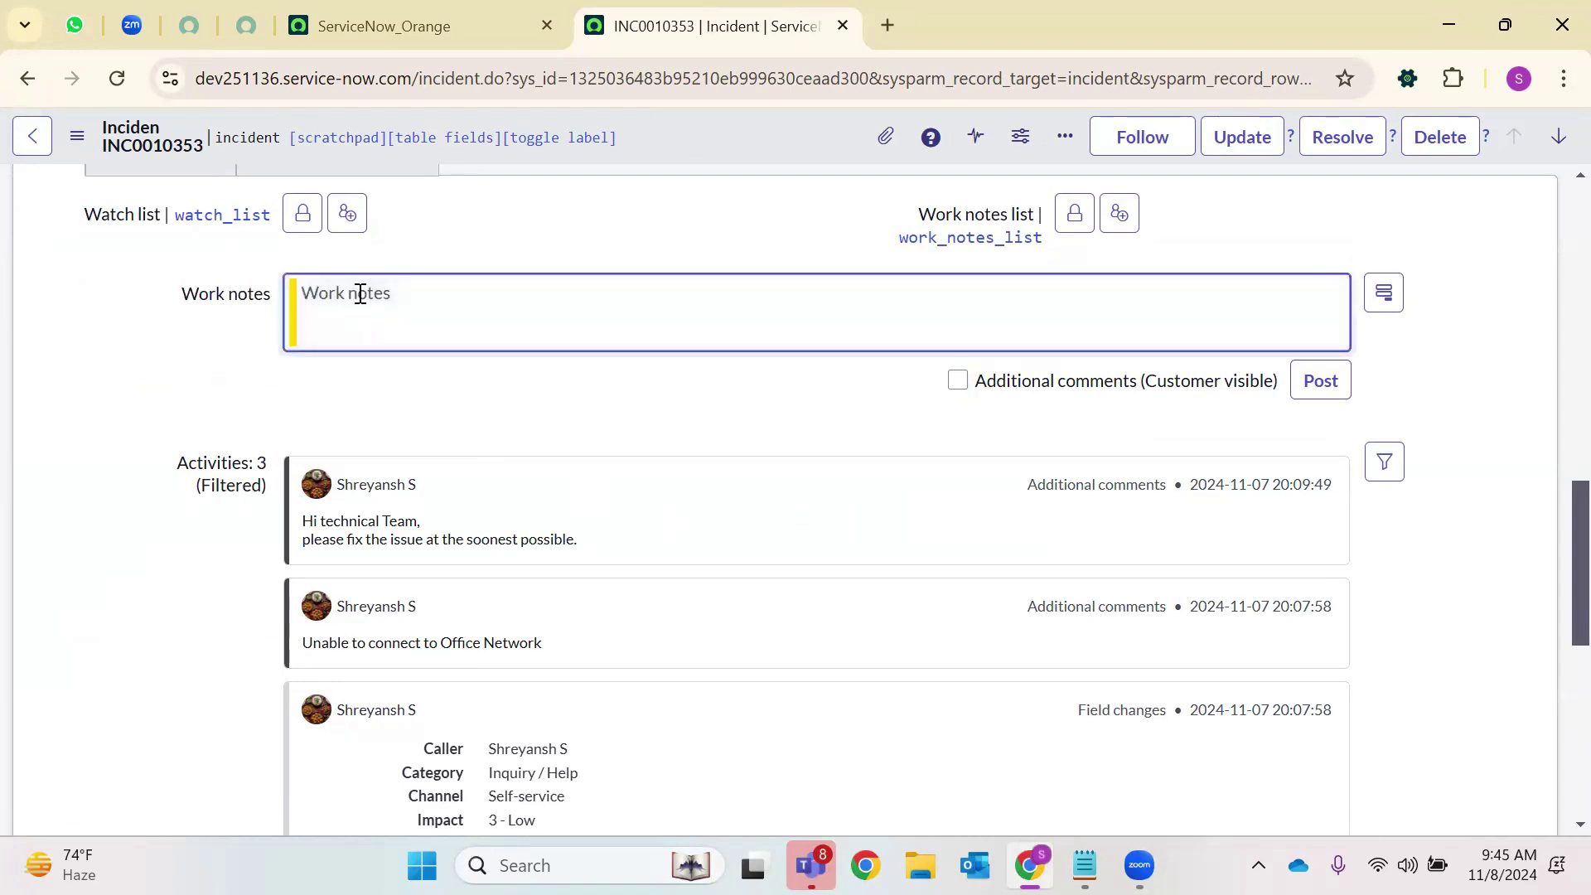
scroll(531, 426, down, 1)
scroll(535, 427, up, 6)
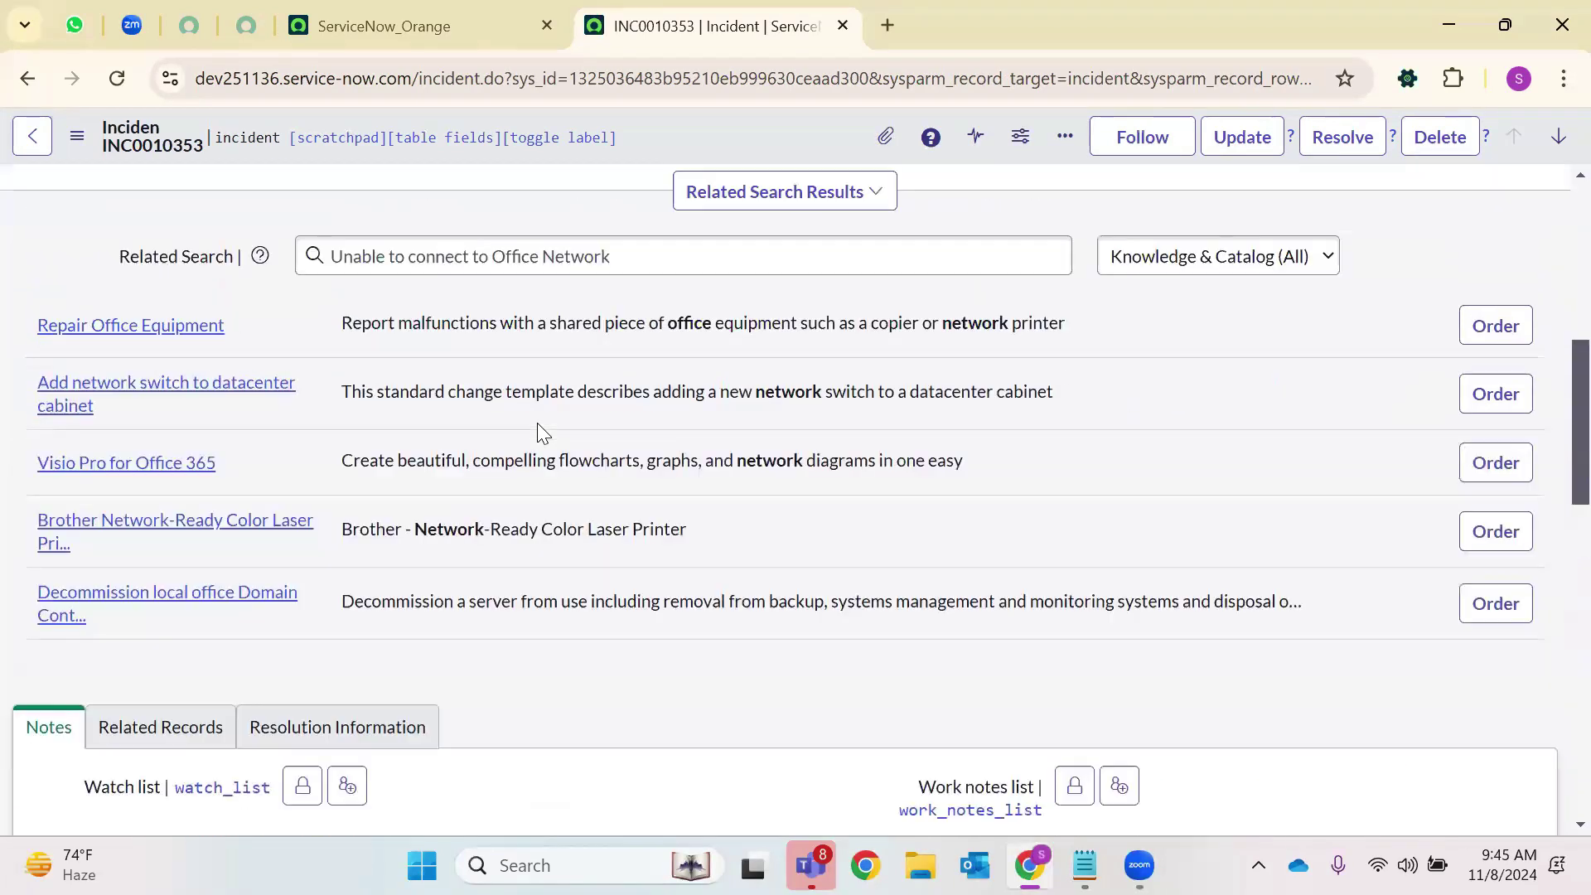
scroll(643, 380, up, 8)
click(655, 249)
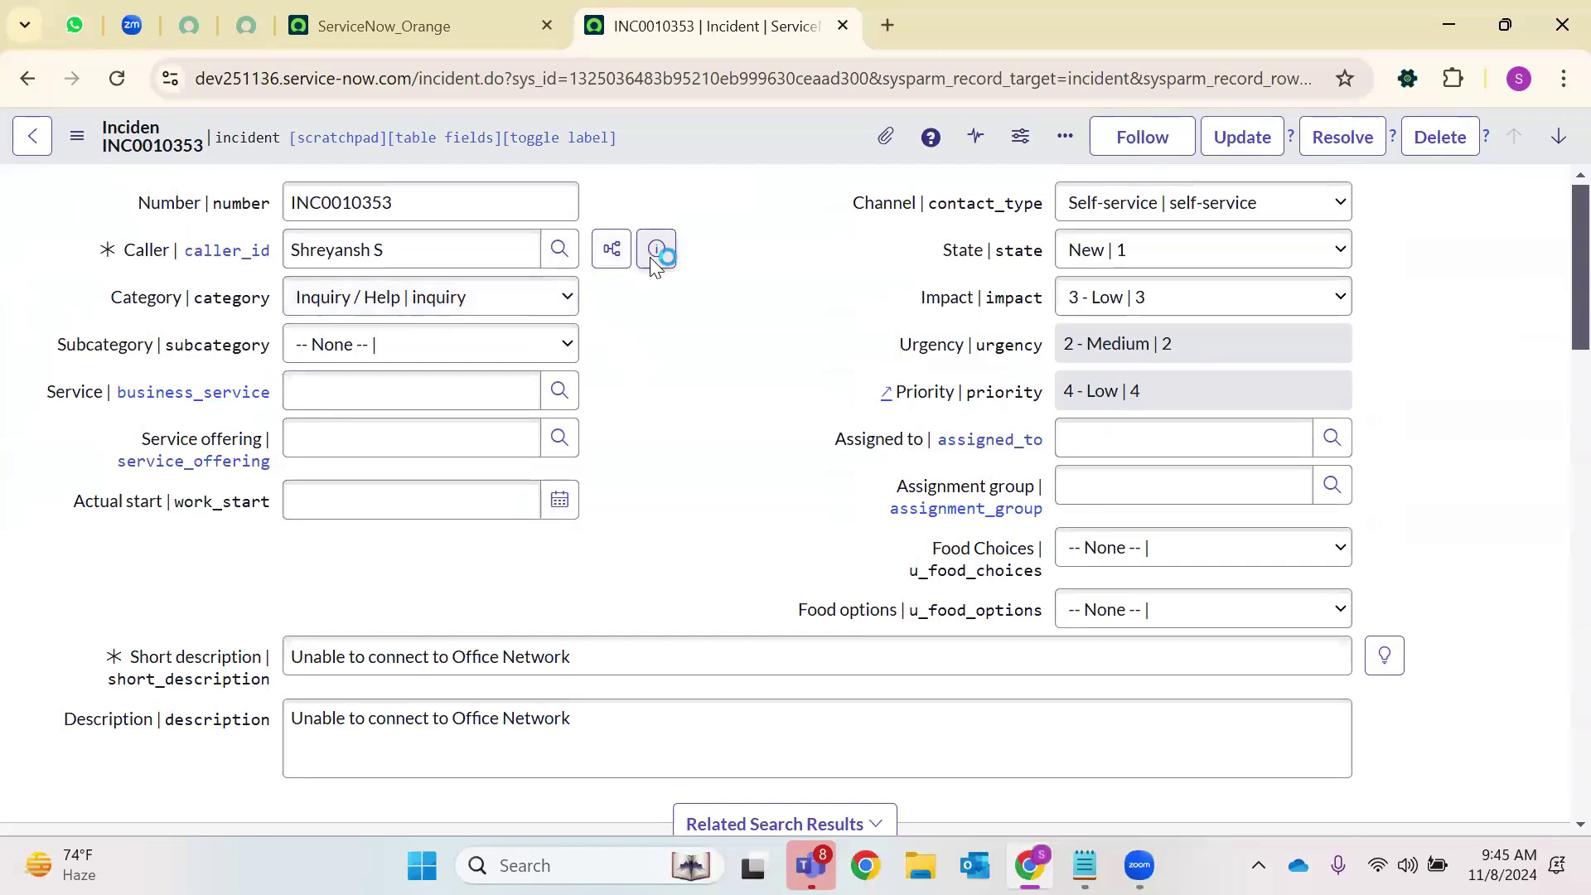
Step: Open the caller's full user record and select its User ID value
click(1095, 309)
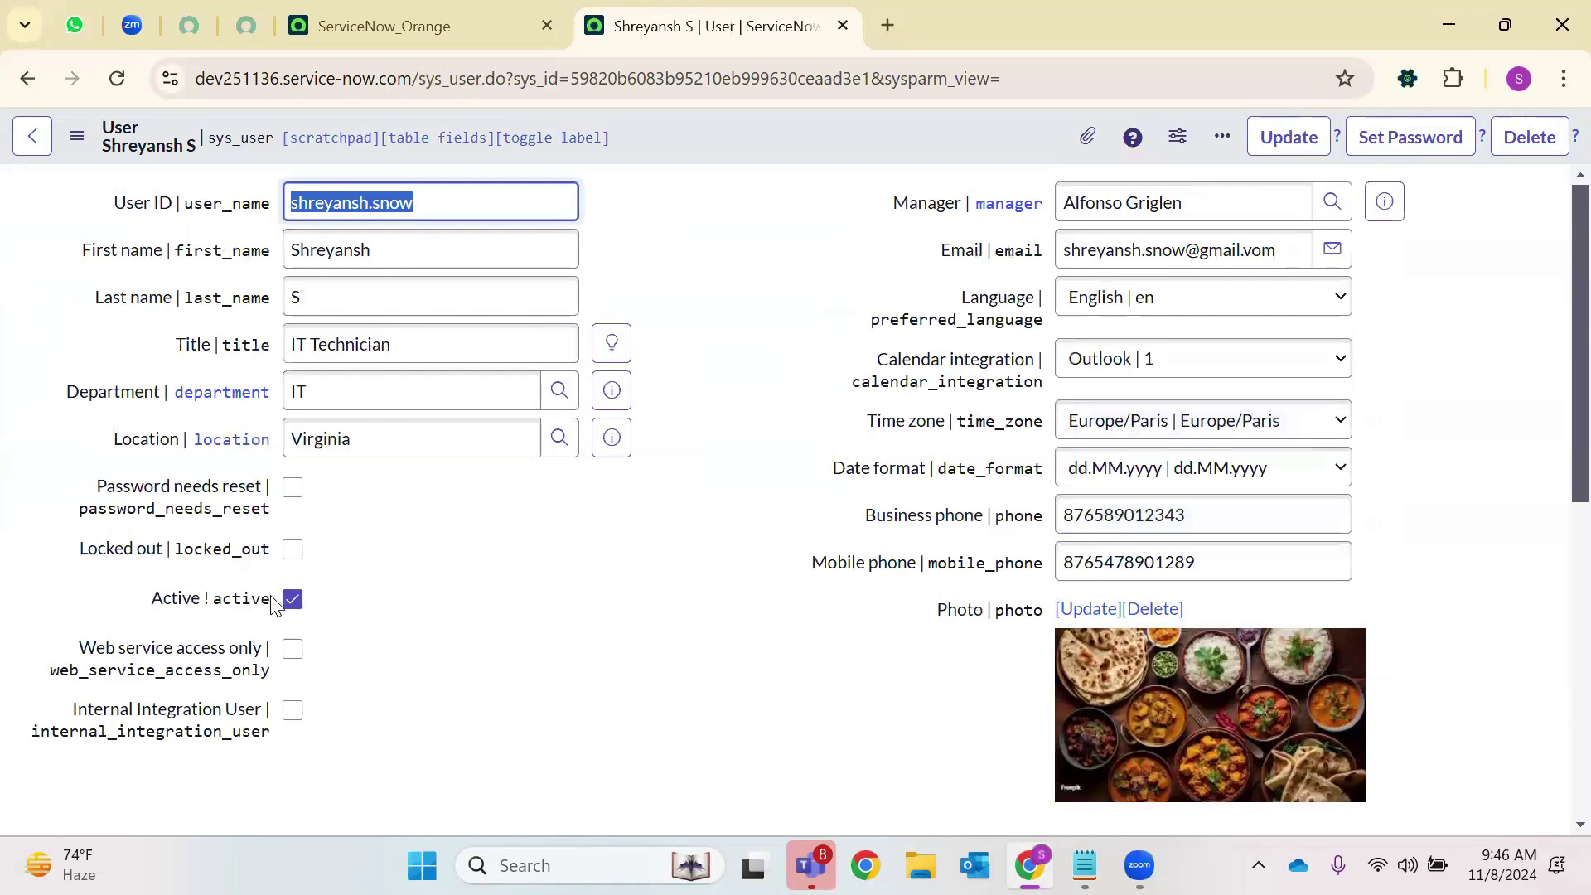
click(414, 589)
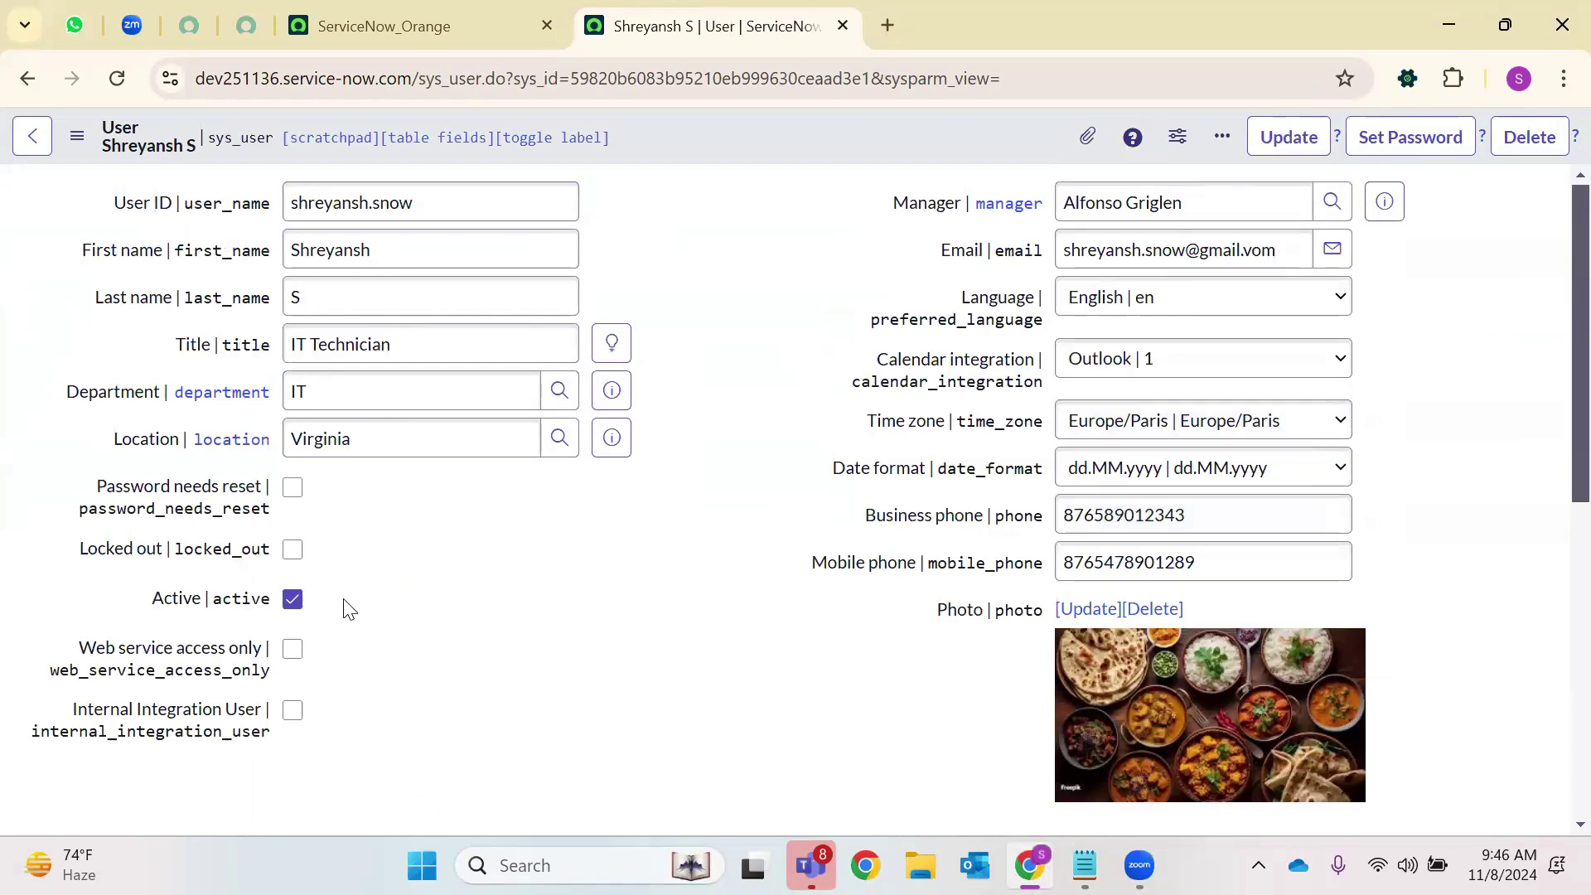
triple_click(375, 188)
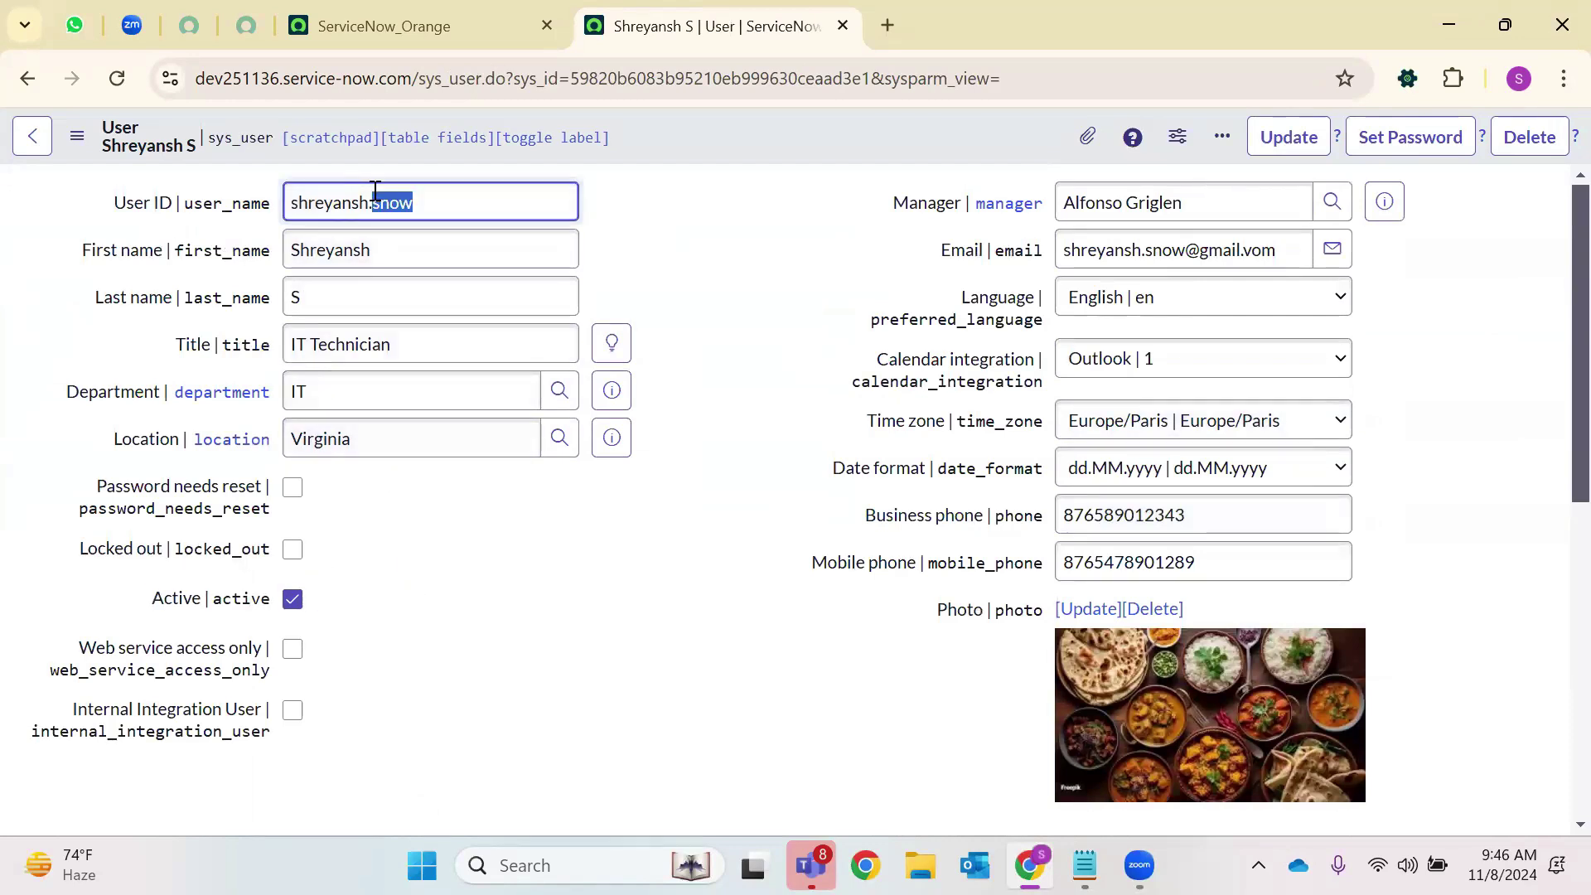
right_click(375, 190)
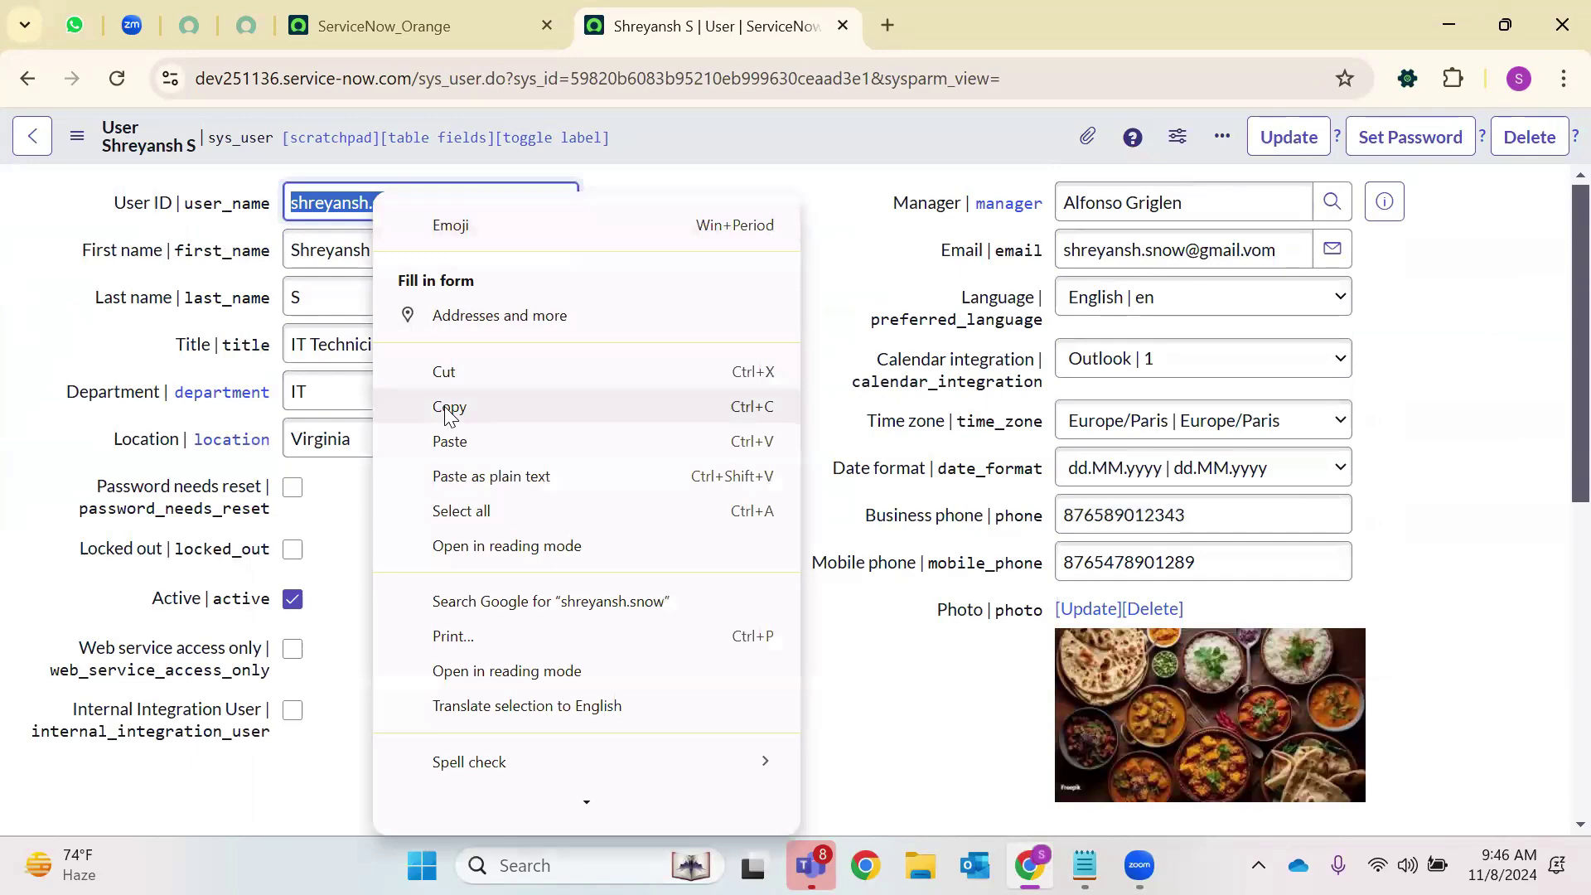
click(713, 320)
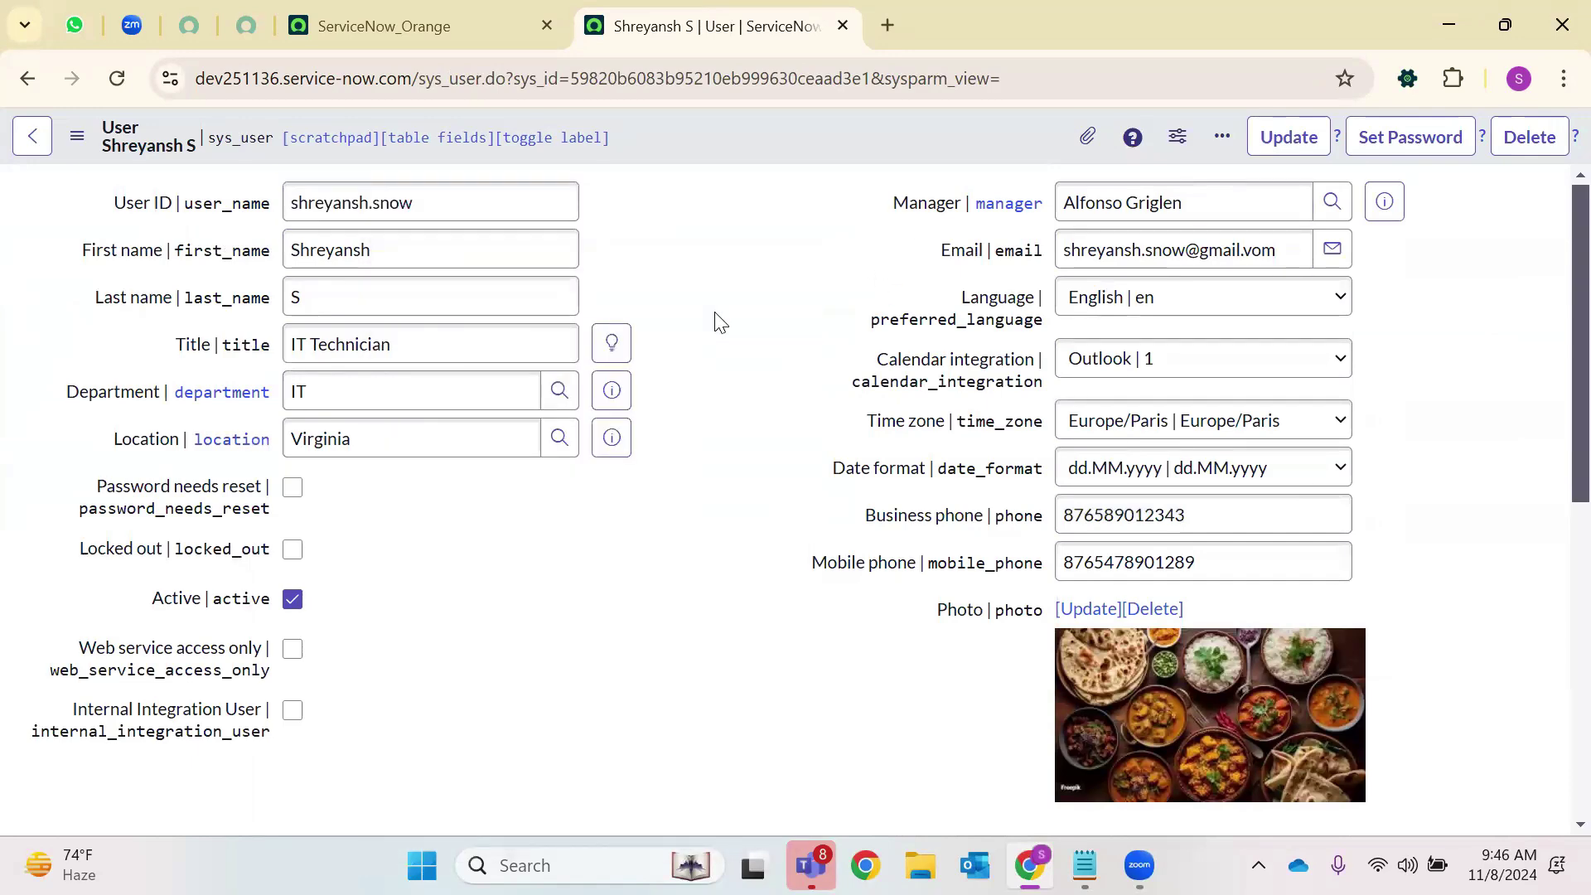
scroll(713, 324, down, 6)
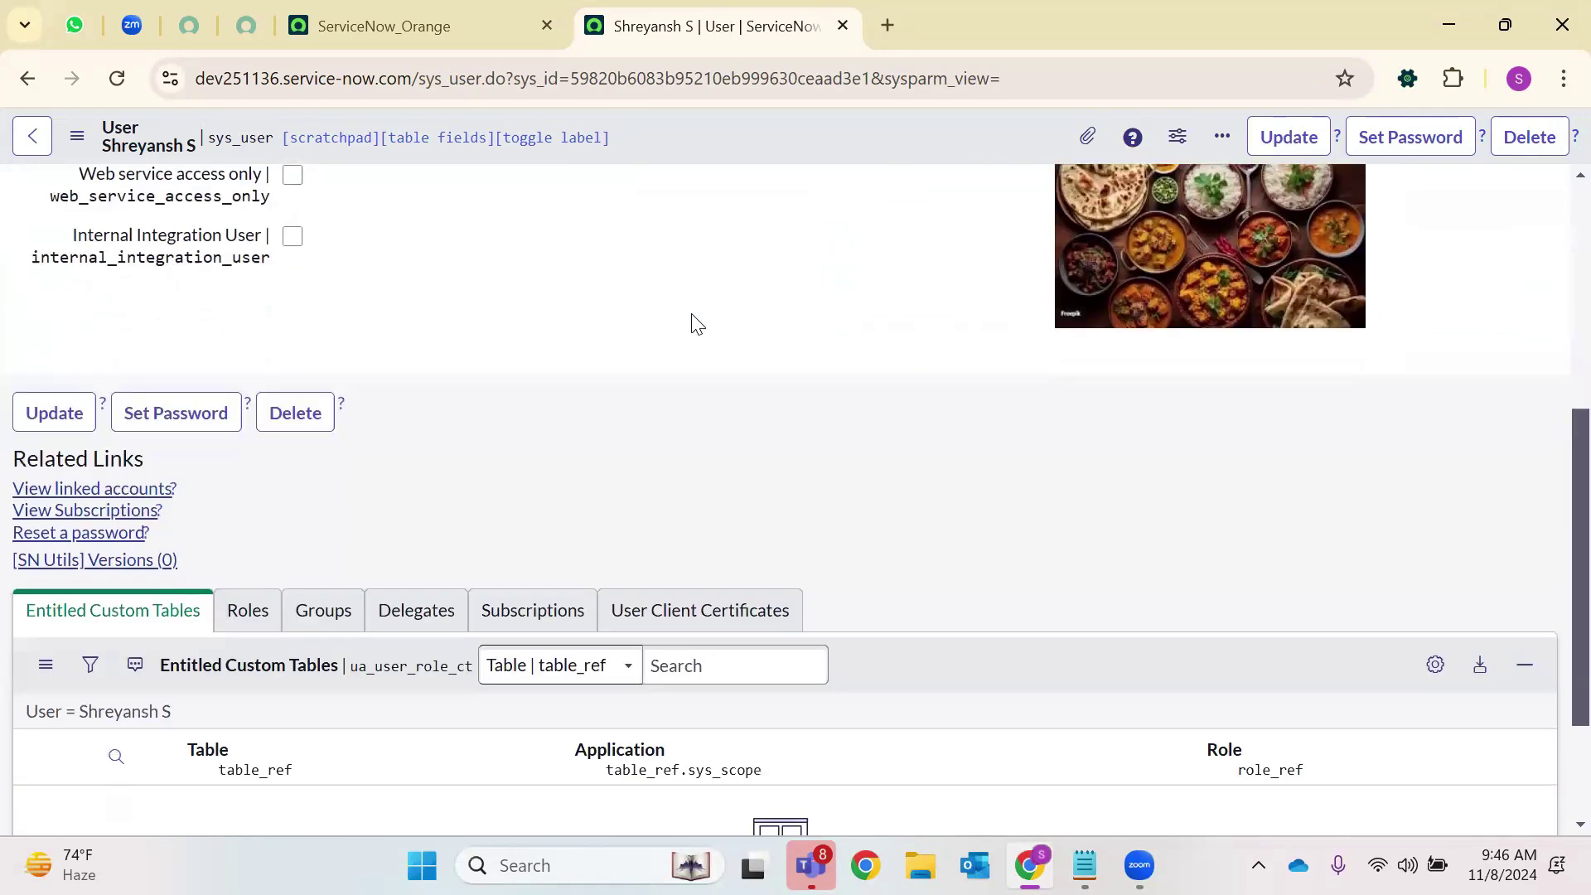
scroll(696, 323, up, 6)
click(392, 204)
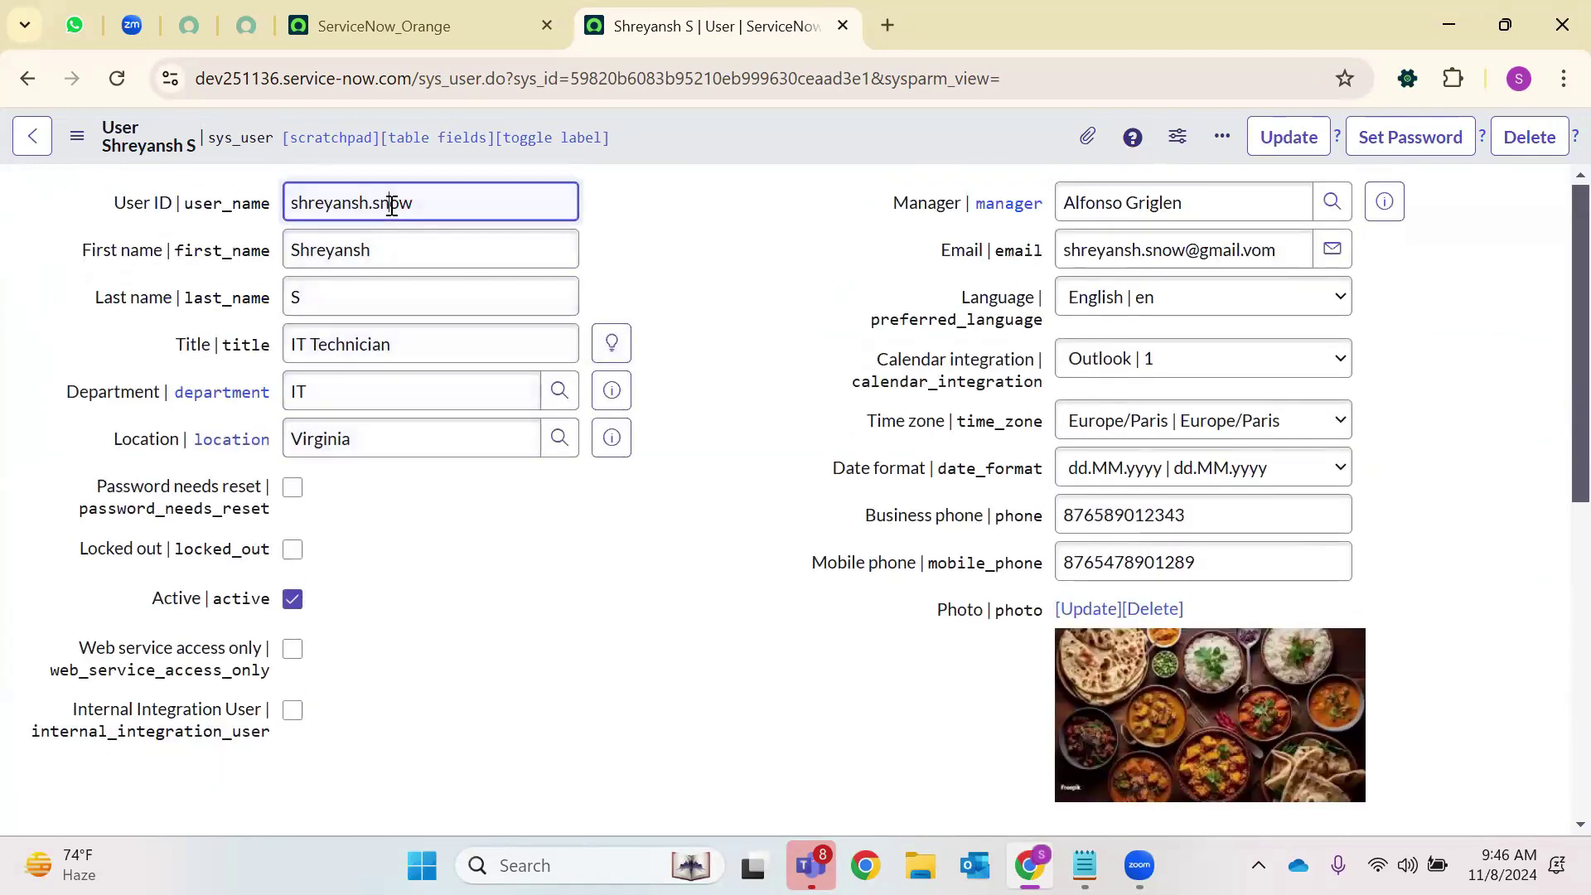
double_click(392, 204)
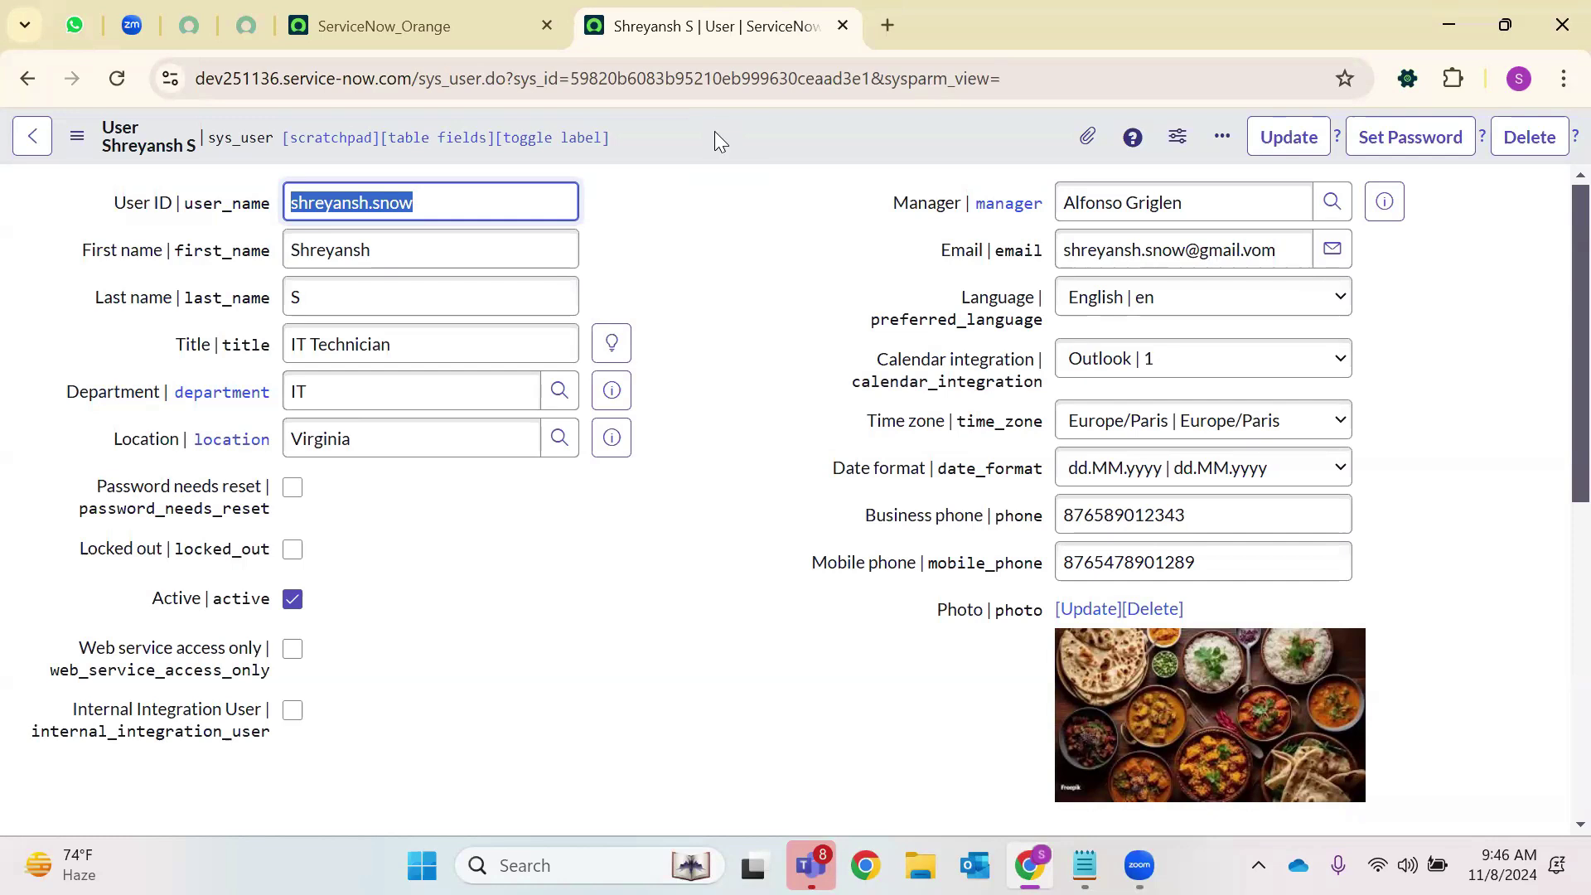
Step: Copy the user's sys_id from the page address and return to the ServiceNow_Orange tab
click(640, 78)
click(686, 129)
double_click(679, 78)
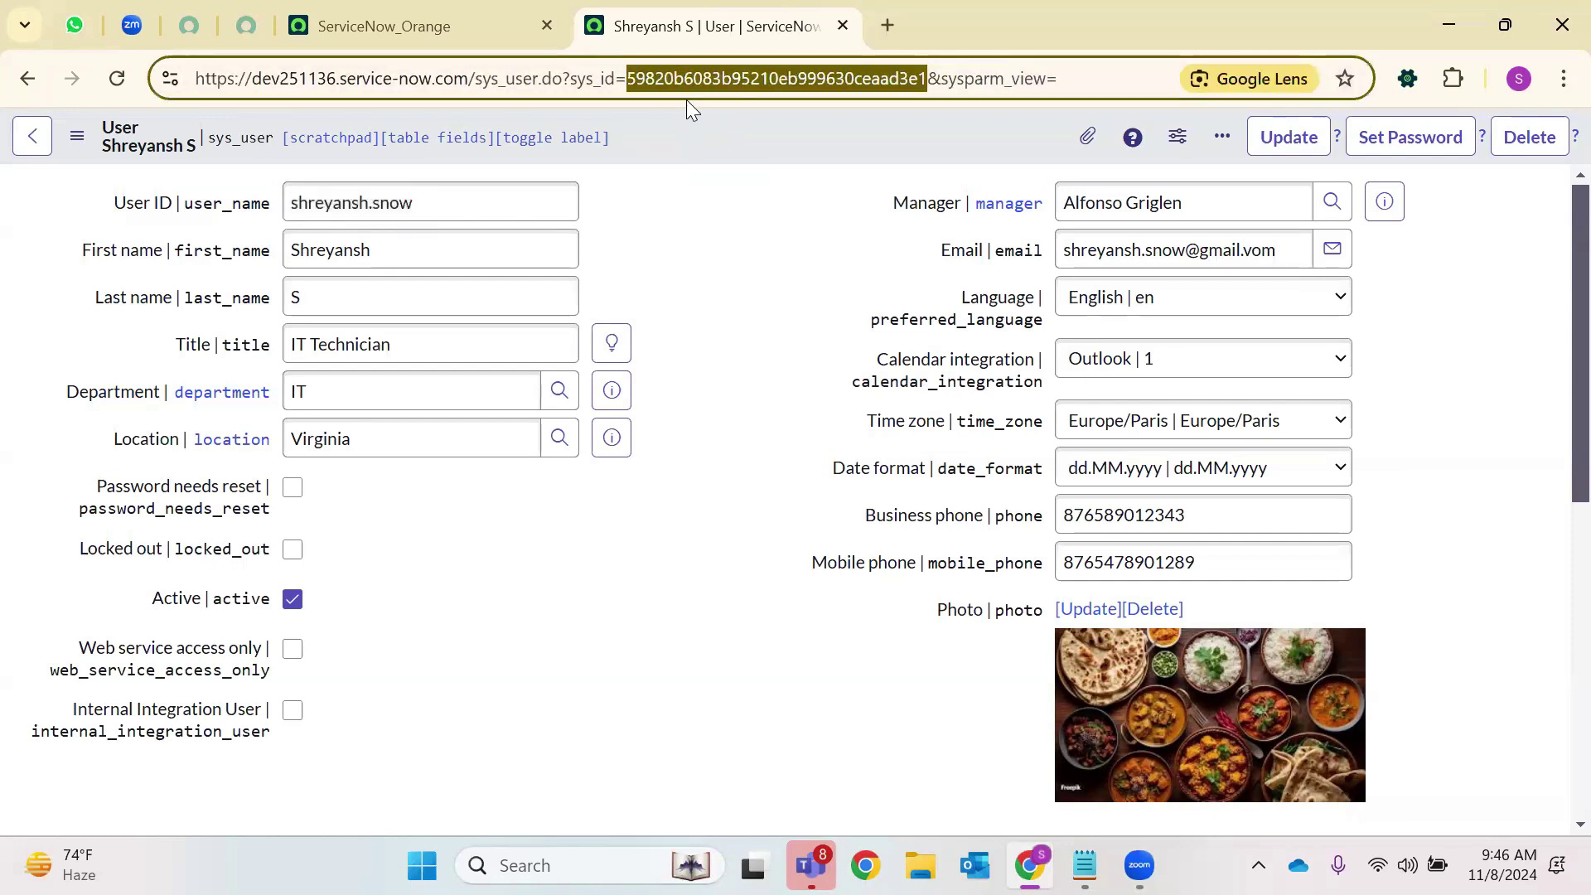
drag(570, 80, 916, 73)
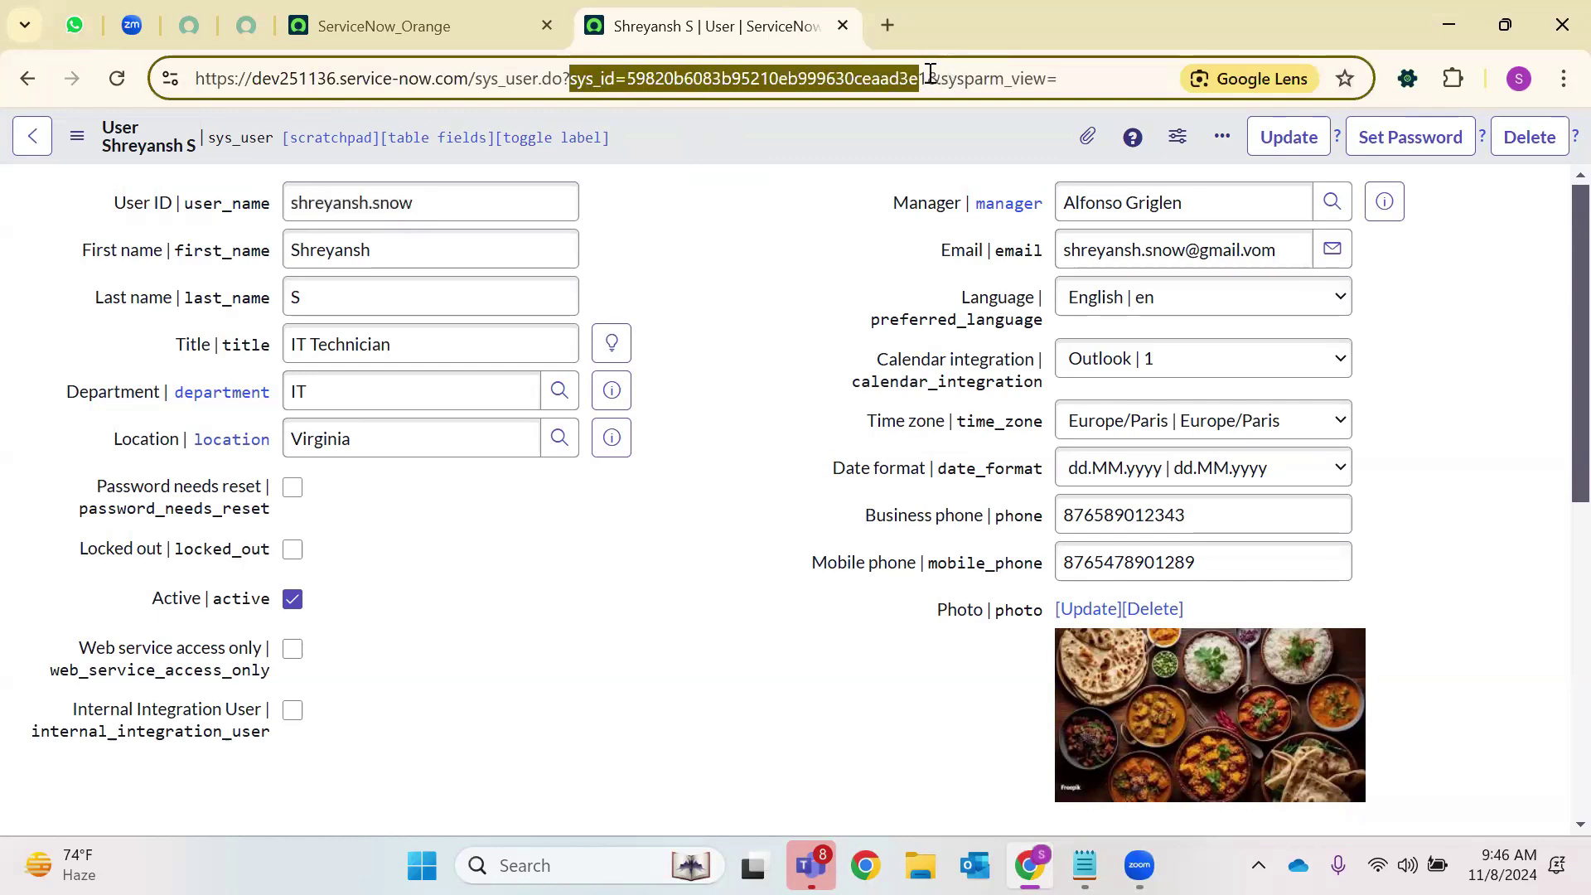
click(862, 156)
click(688, 83)
double_click(687, 85)
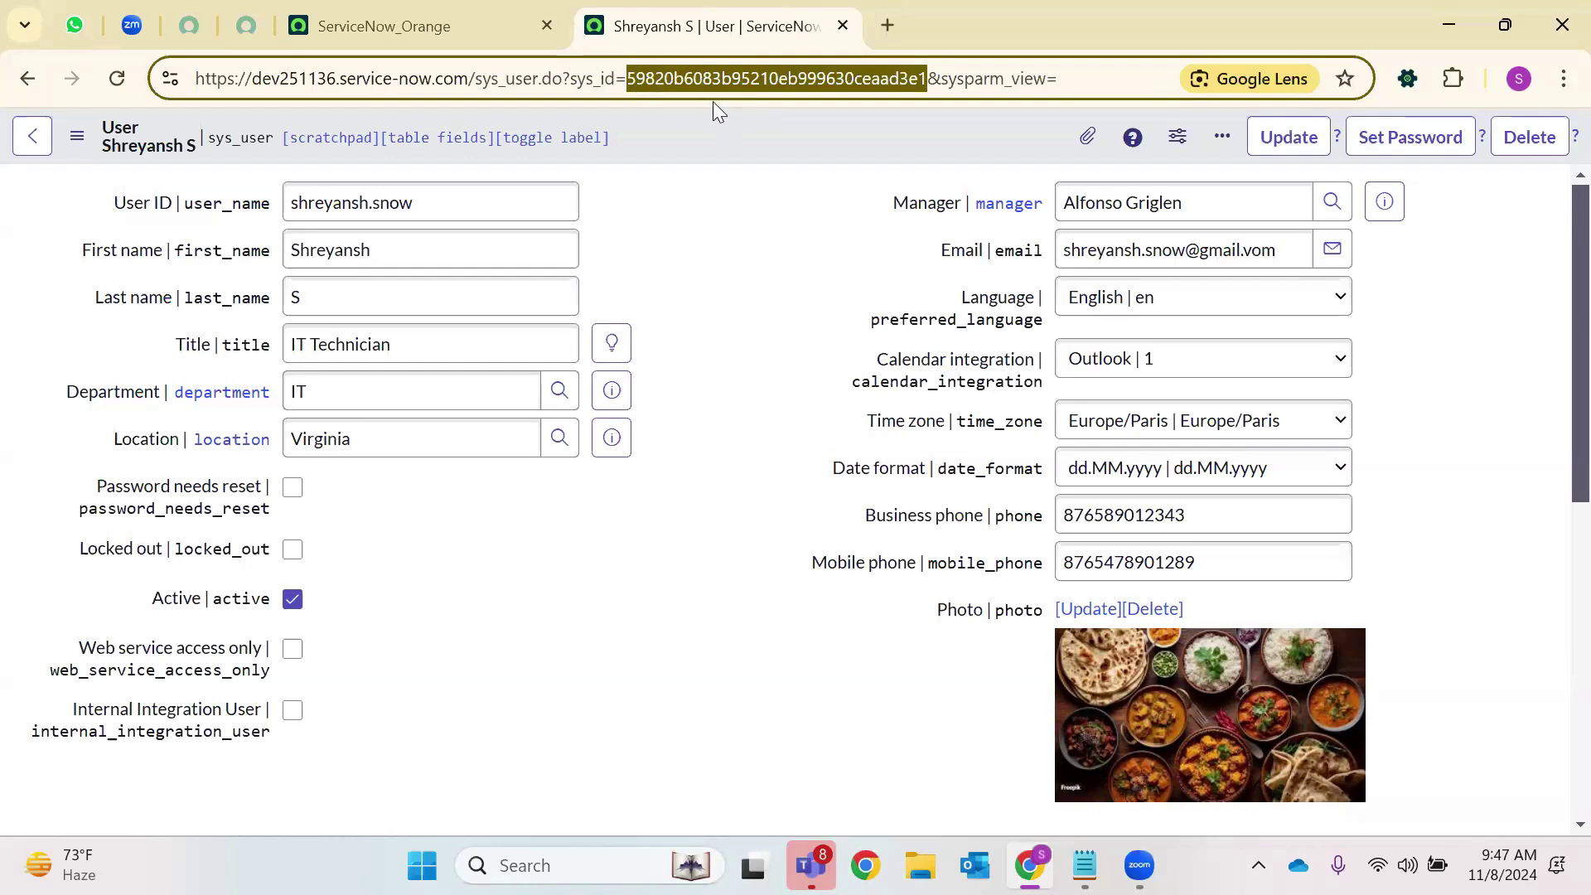
click(752, 111)
double_click(703, 83)
right_click(703, 83)
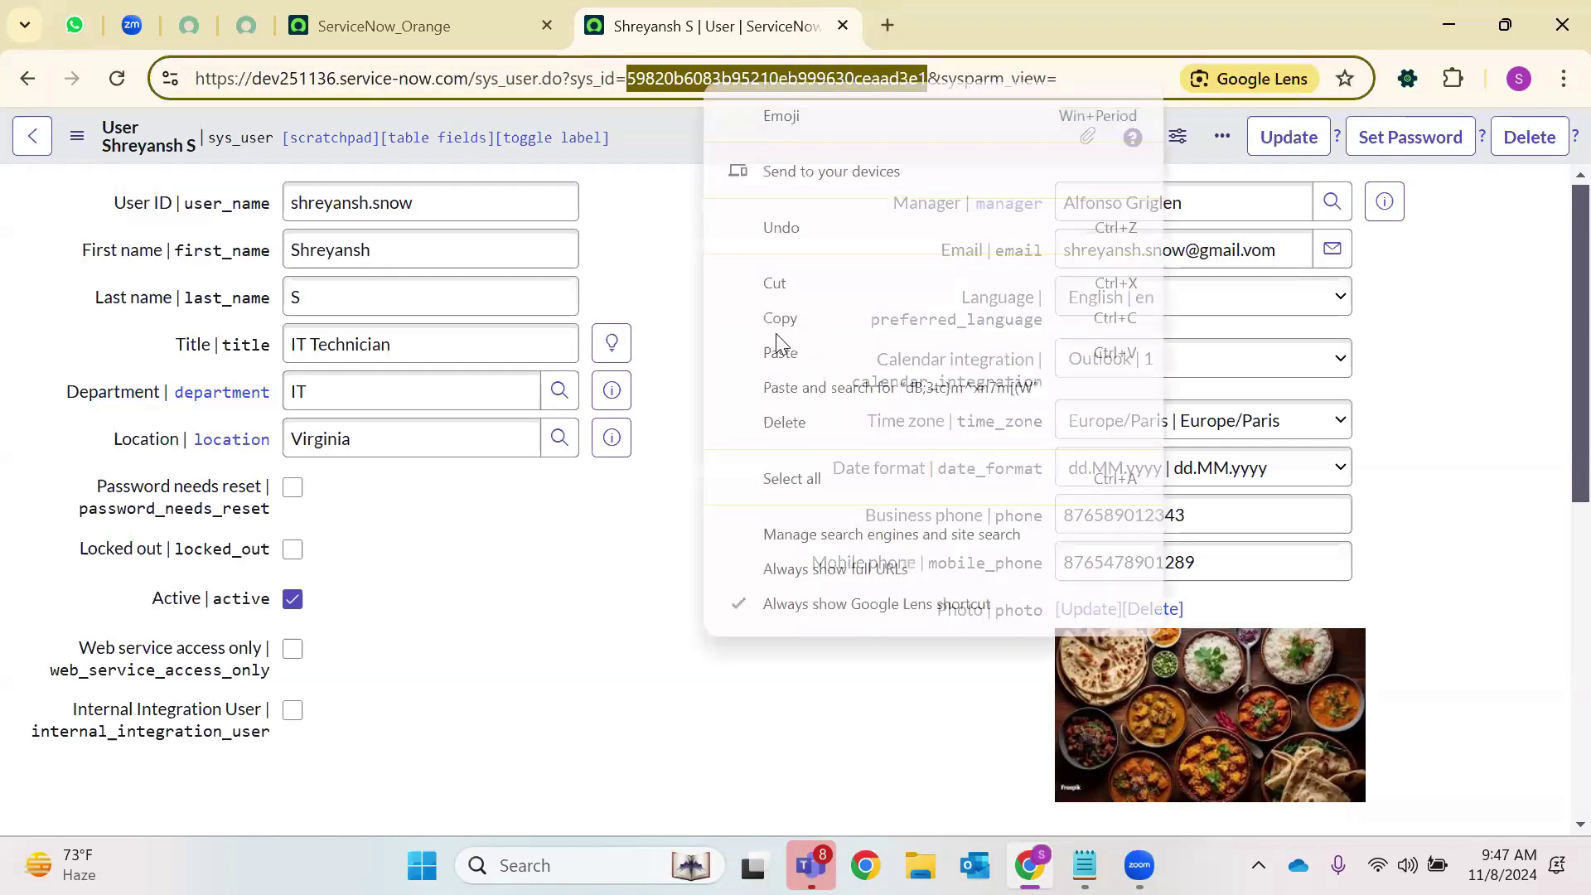
click(804, 318)
click(484, 18)
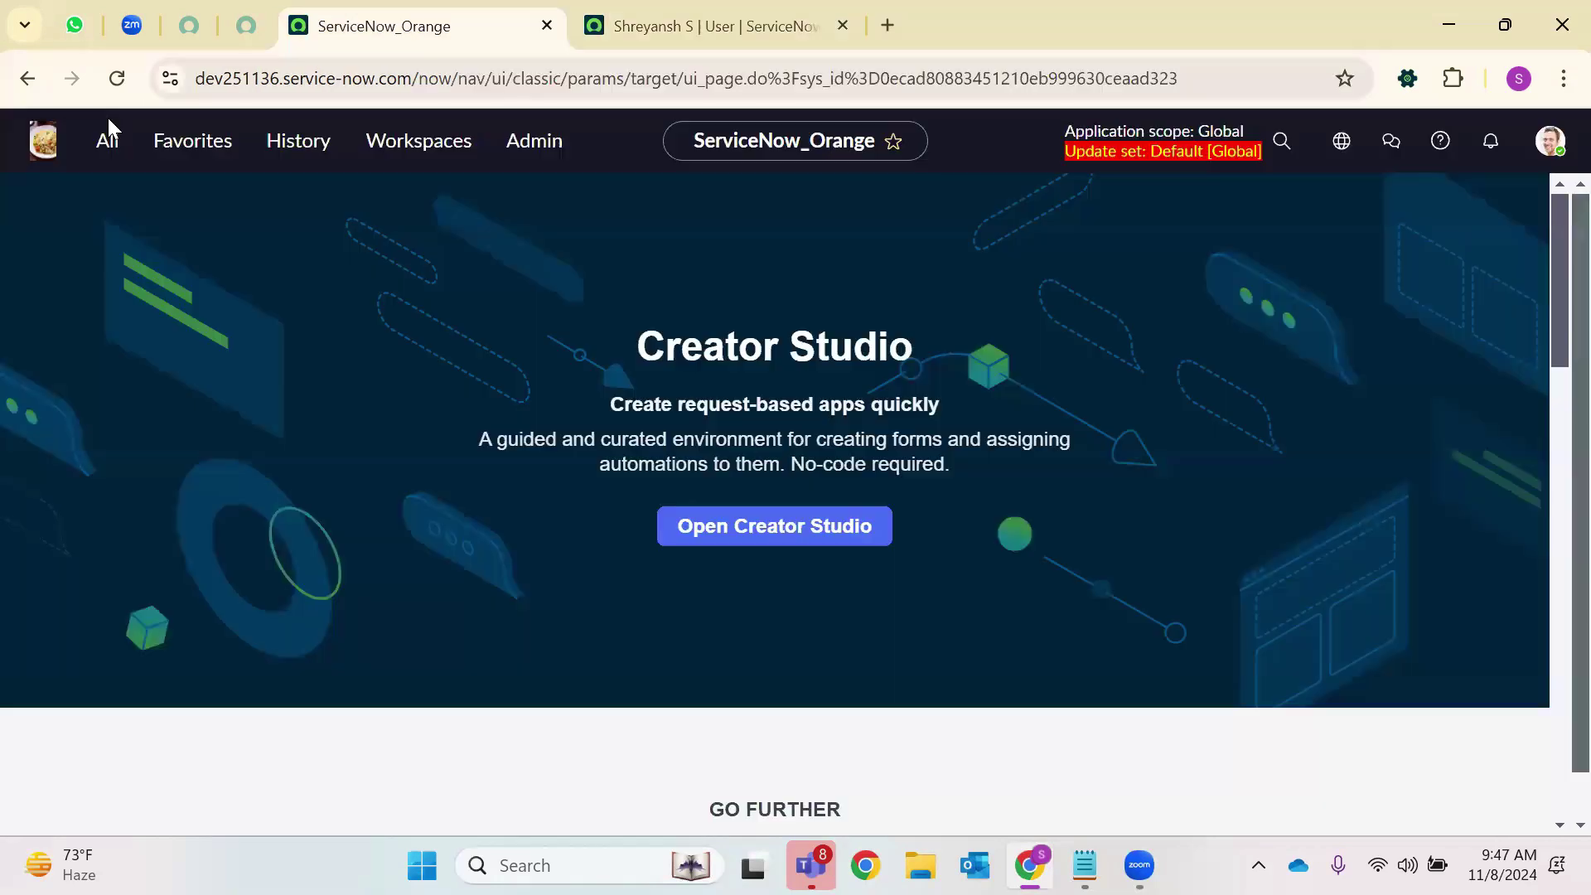
Step: Filter the All applications navigator with 'U'
click(106, 145)
key(BackSpace)
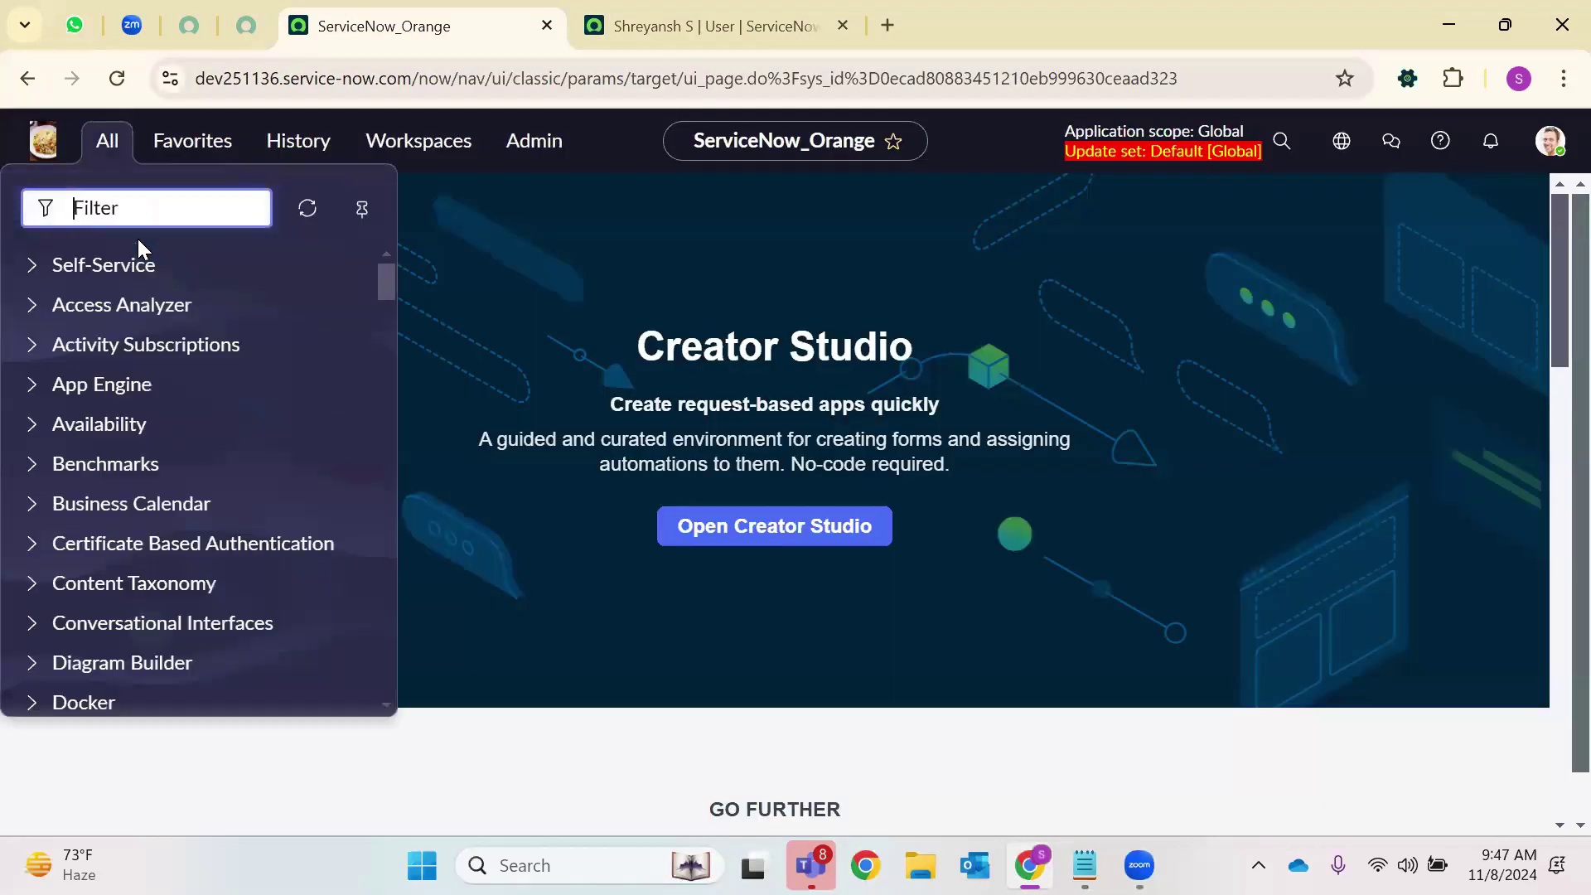
text(U)
click(117, 78)
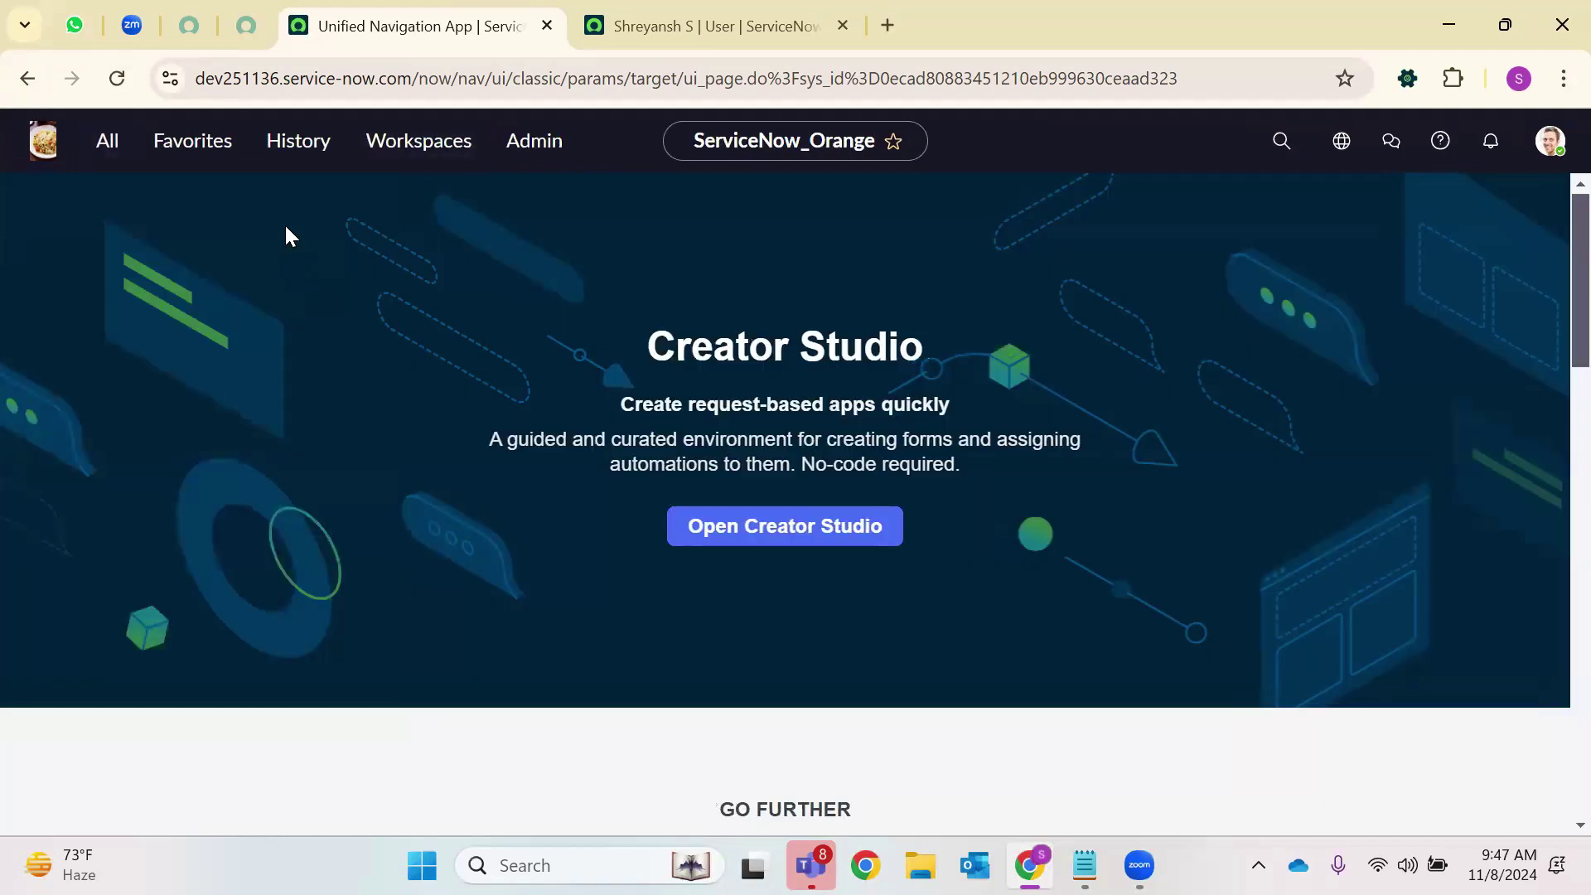
Step: From the History list, open the recent Users entry in a new tab
click(304, 159)
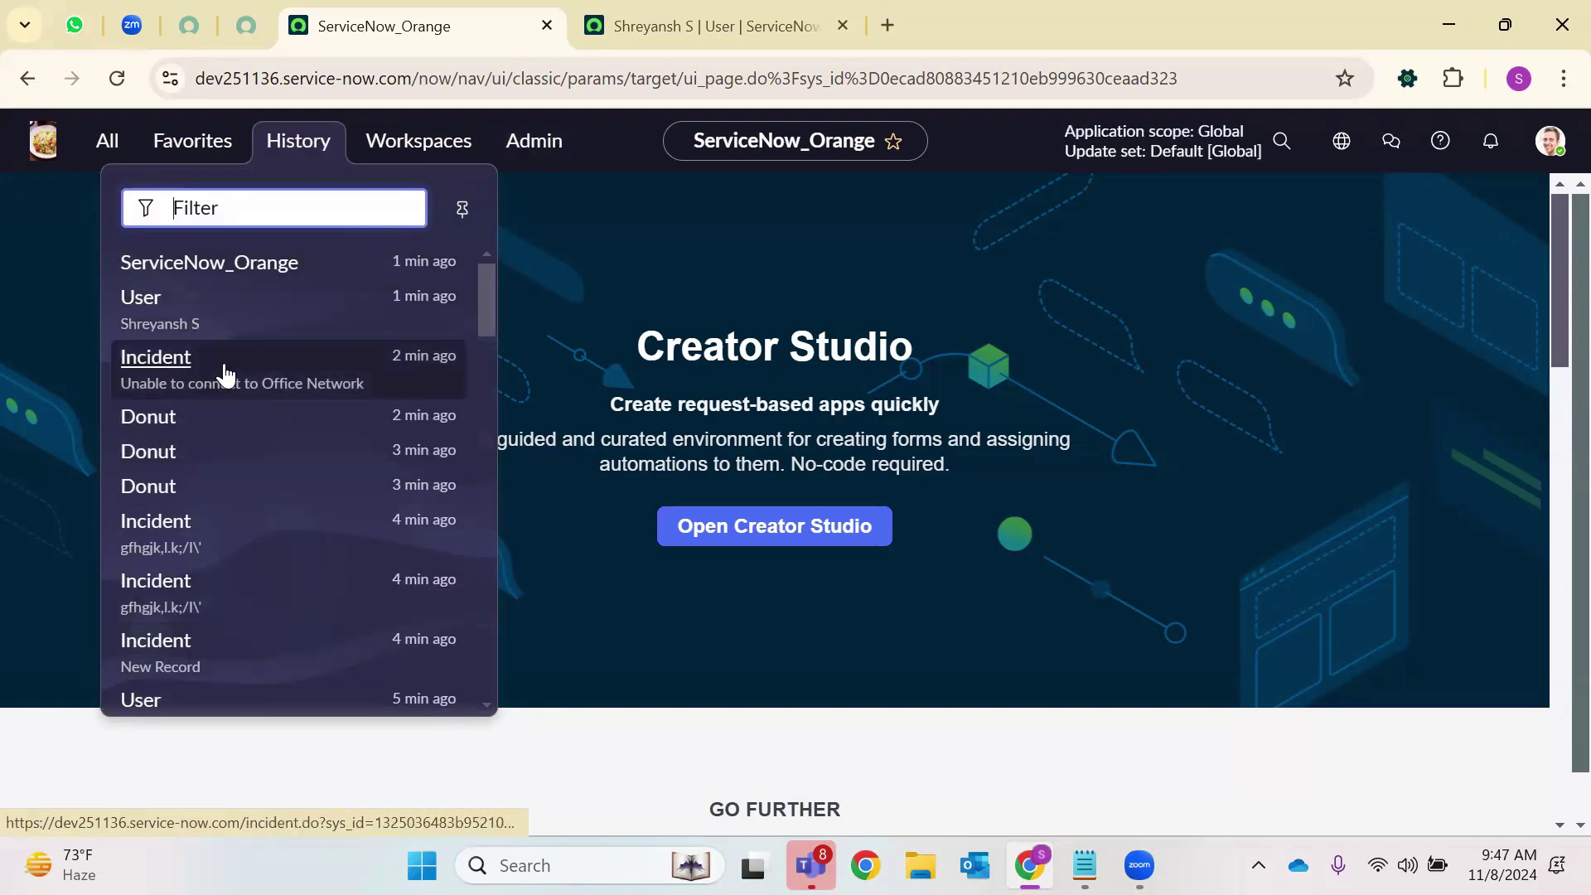
scroll(236, 452, down, 5)
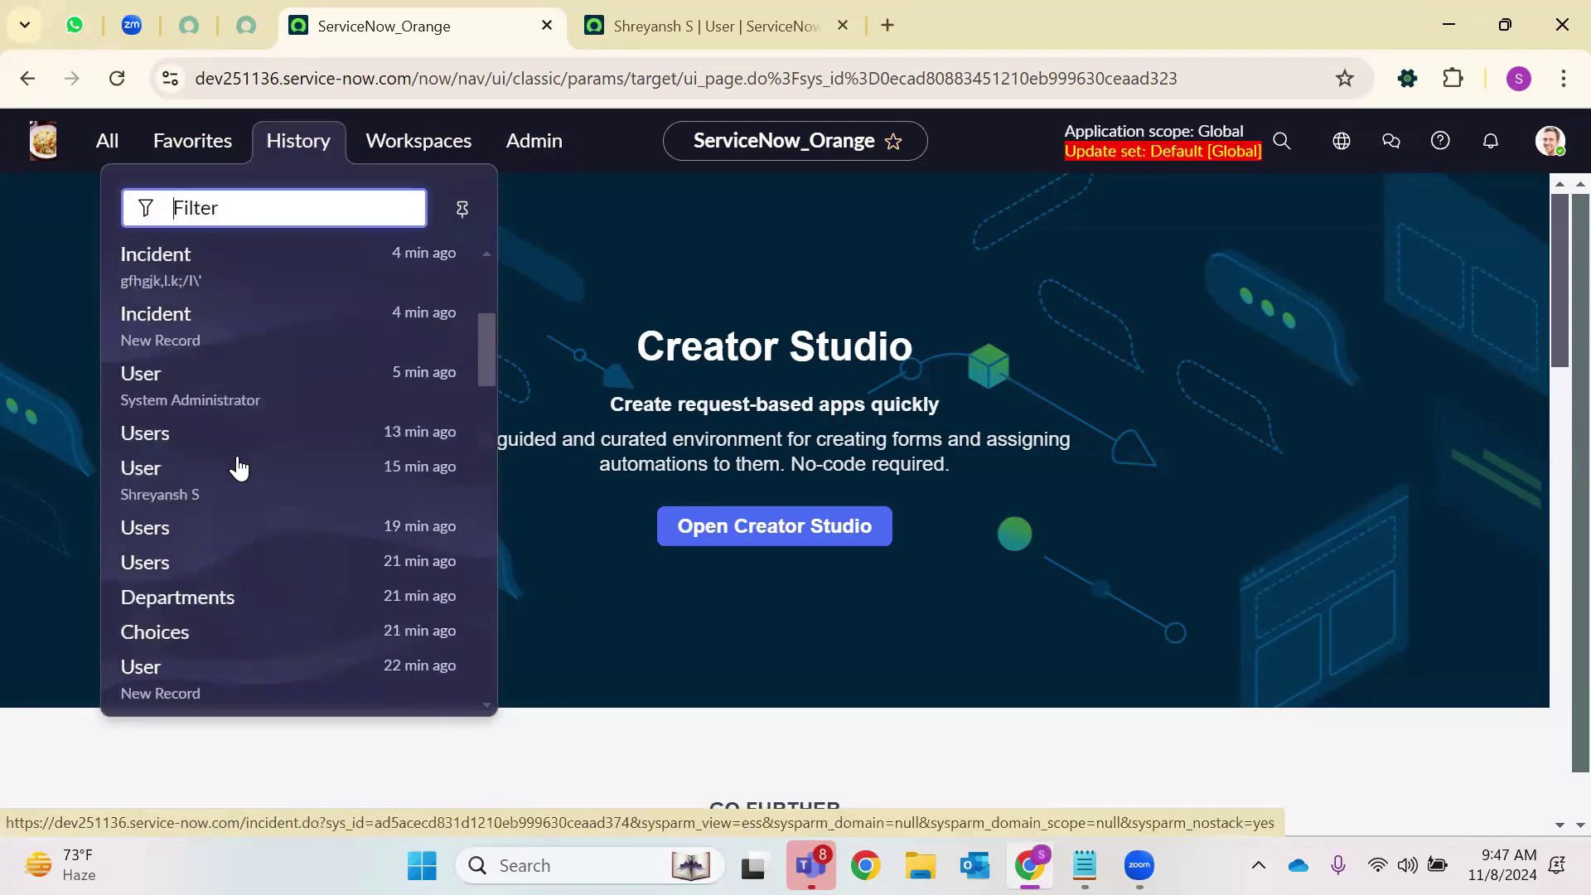
scroll(239, 448, up, 2)
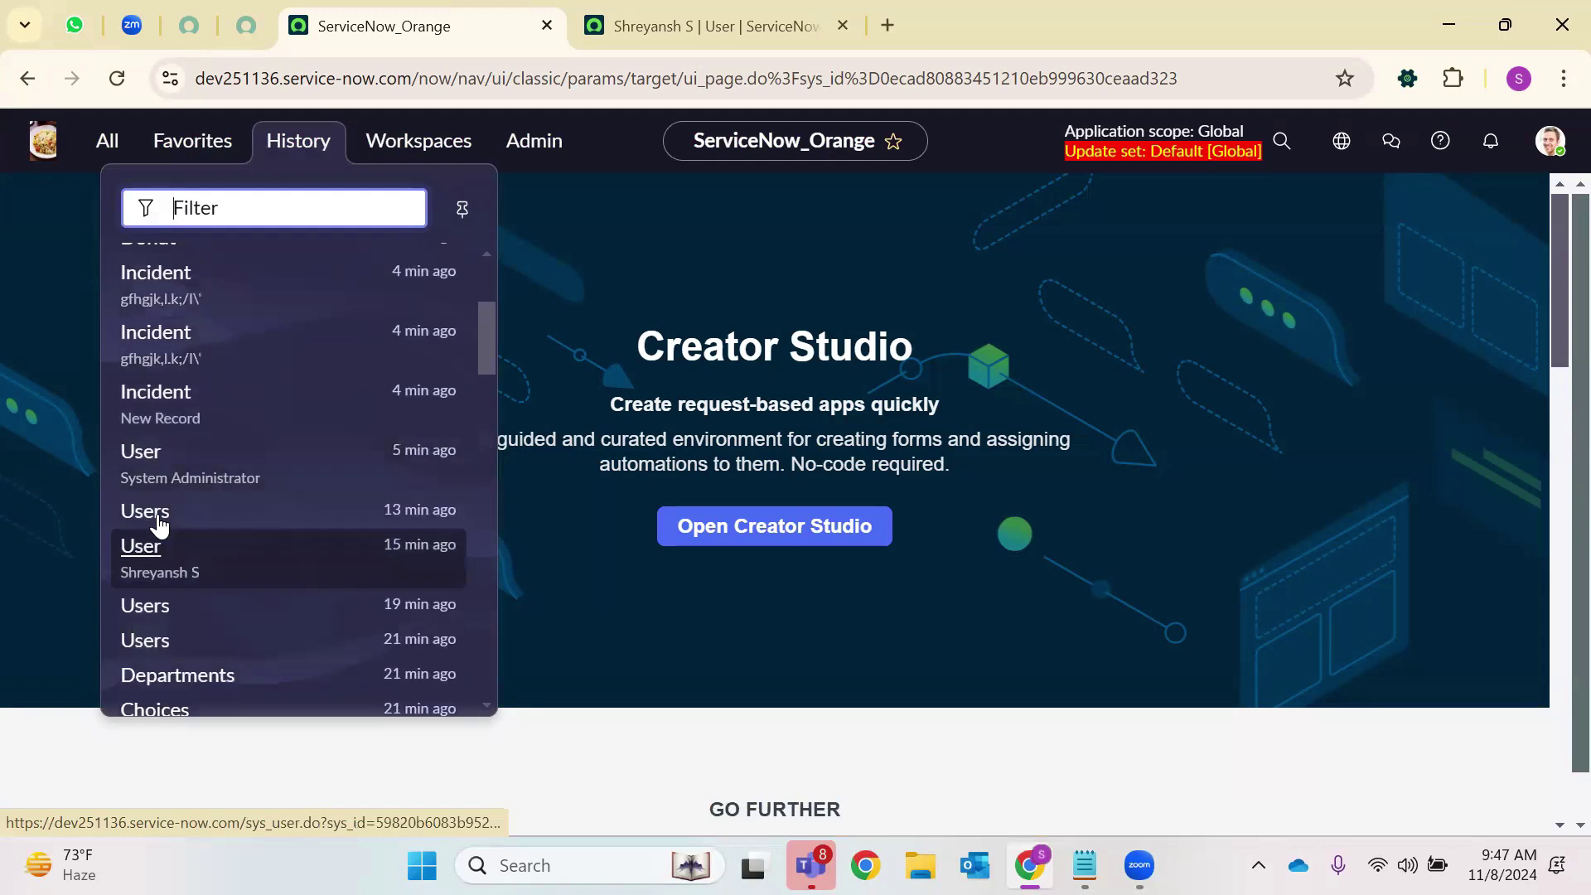
right_click(157, 520)
click(389, 171)
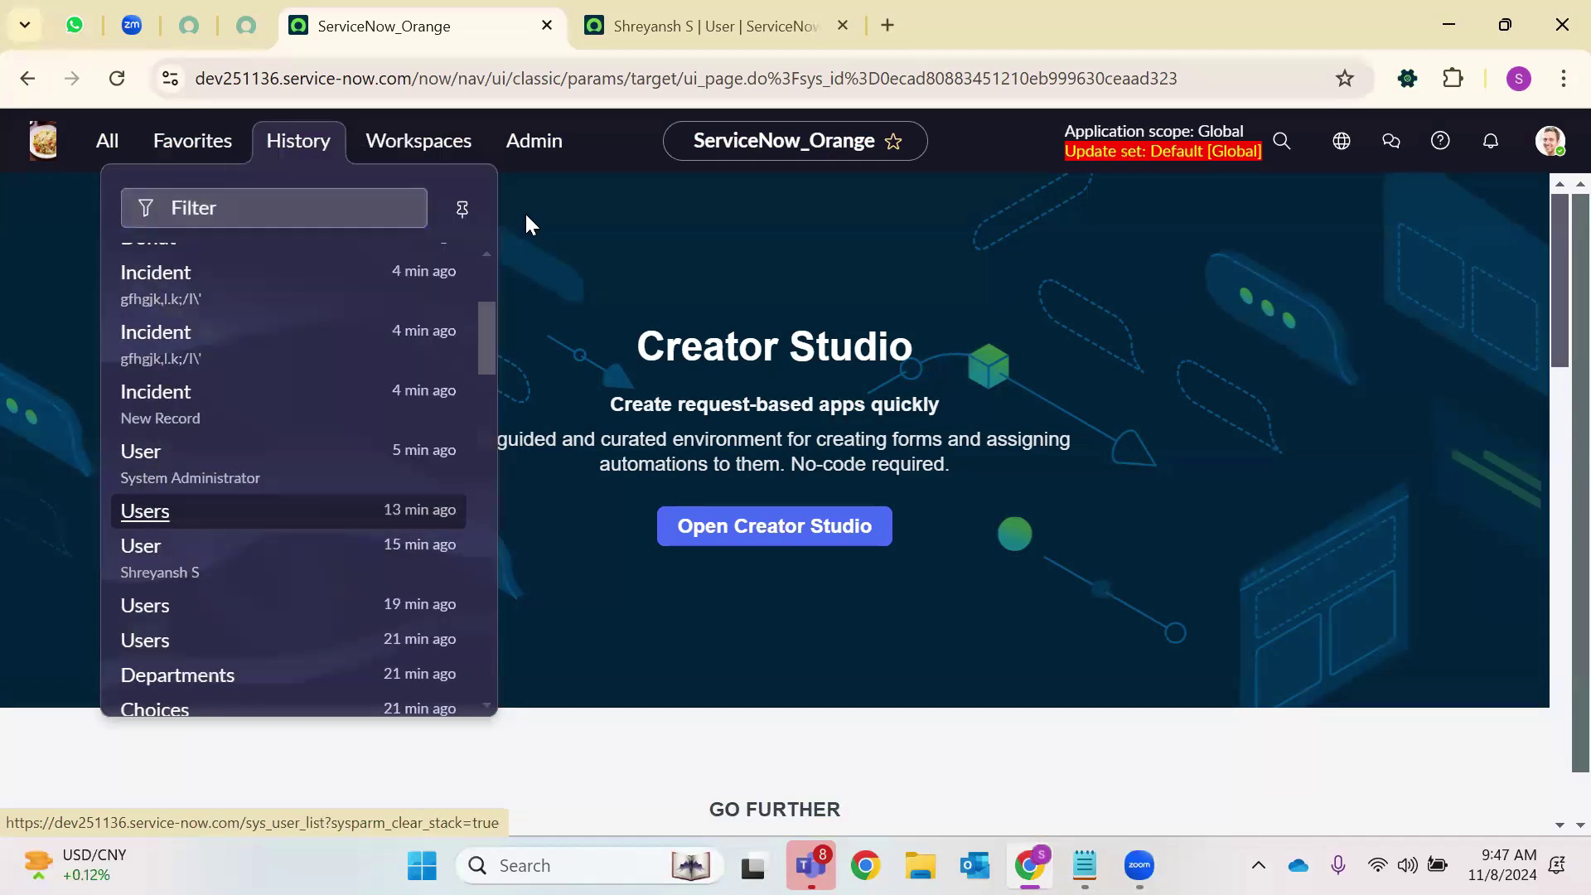
Step: In the new Users tab, add a filter condition on the Sys ID field
click(643, 28)
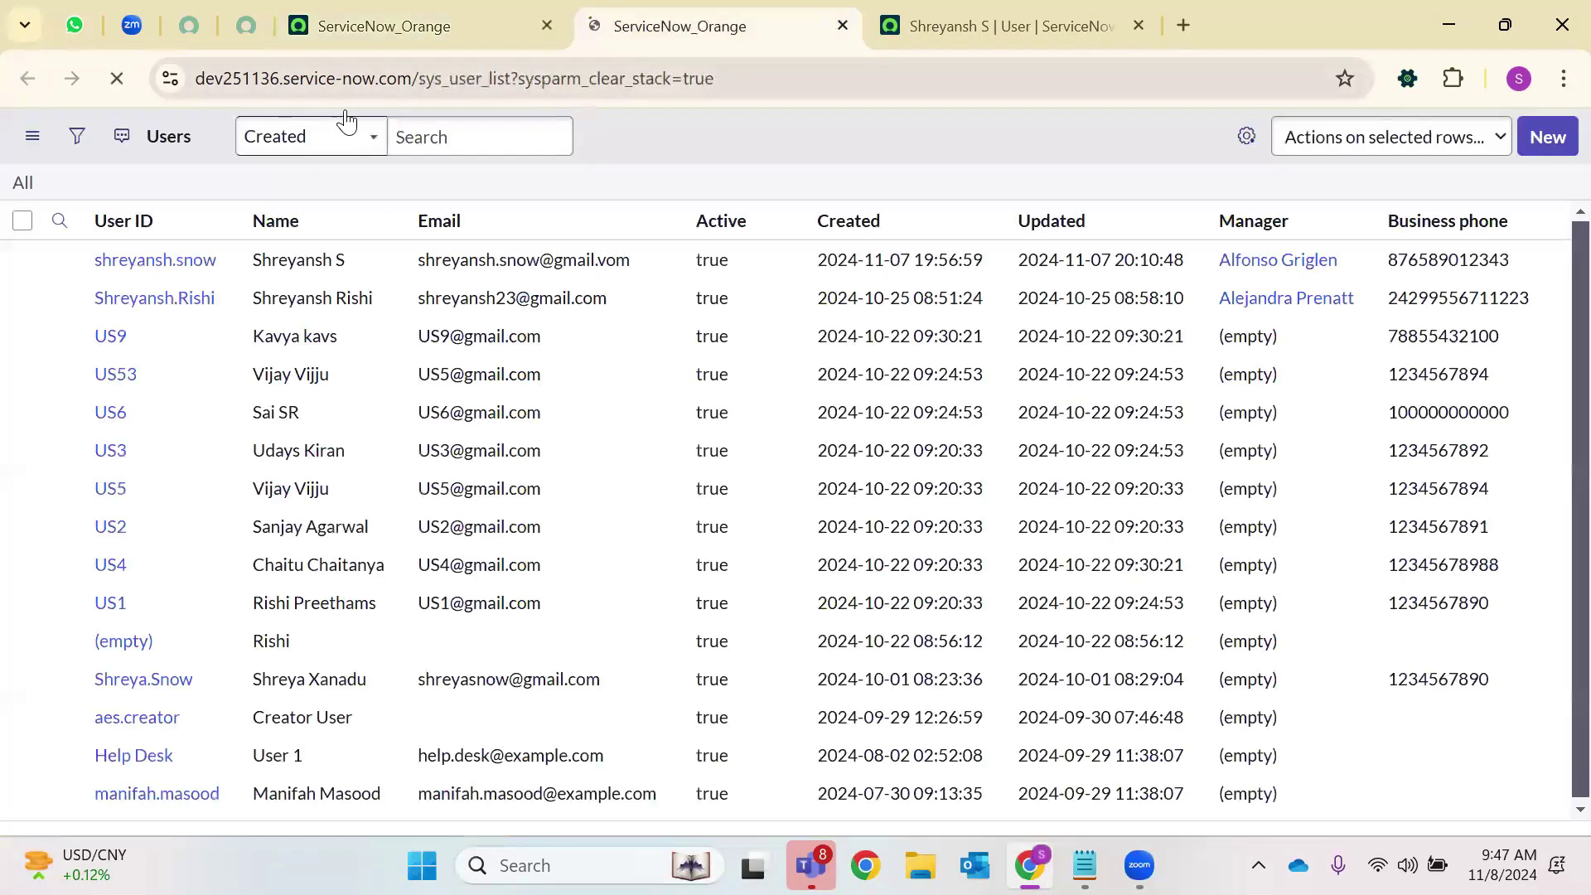
drag(483, 78, 775, 78)
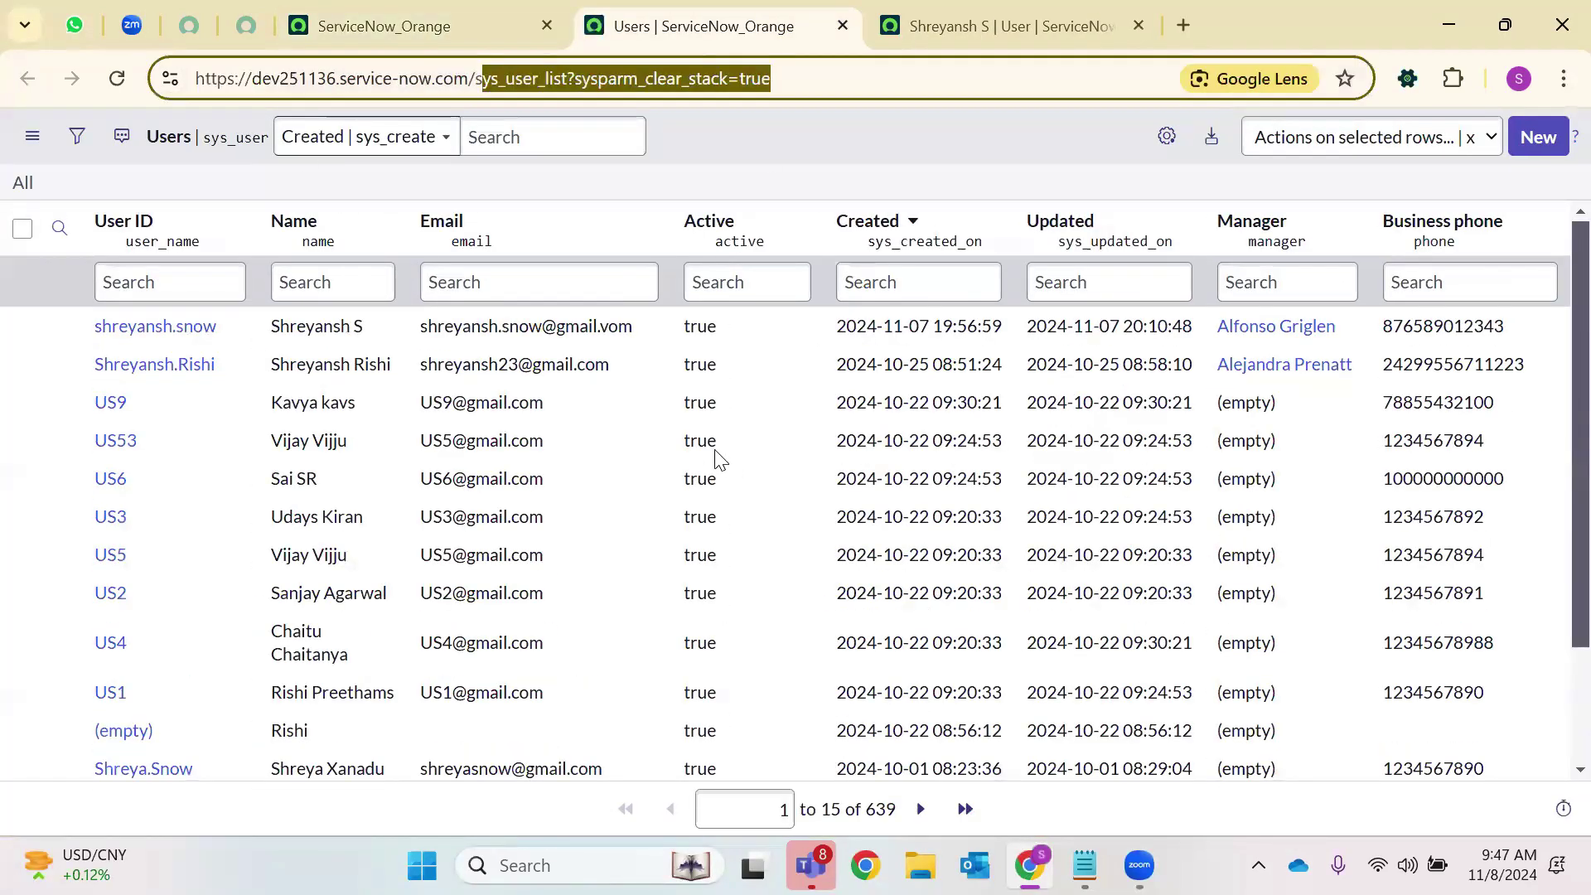
click(77, 136)
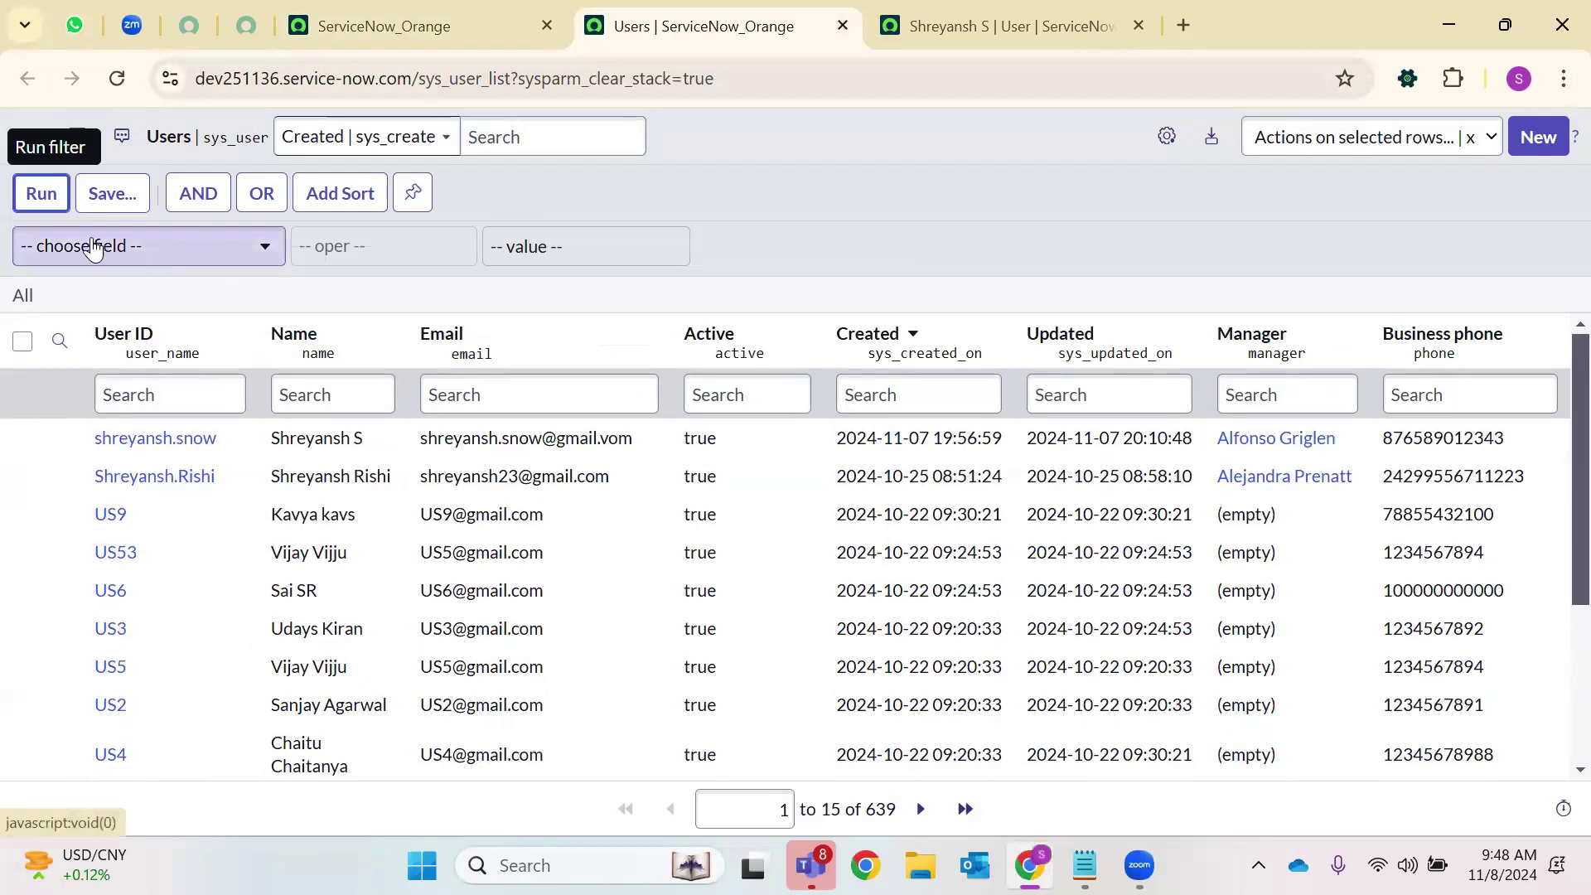
click(106, 234)
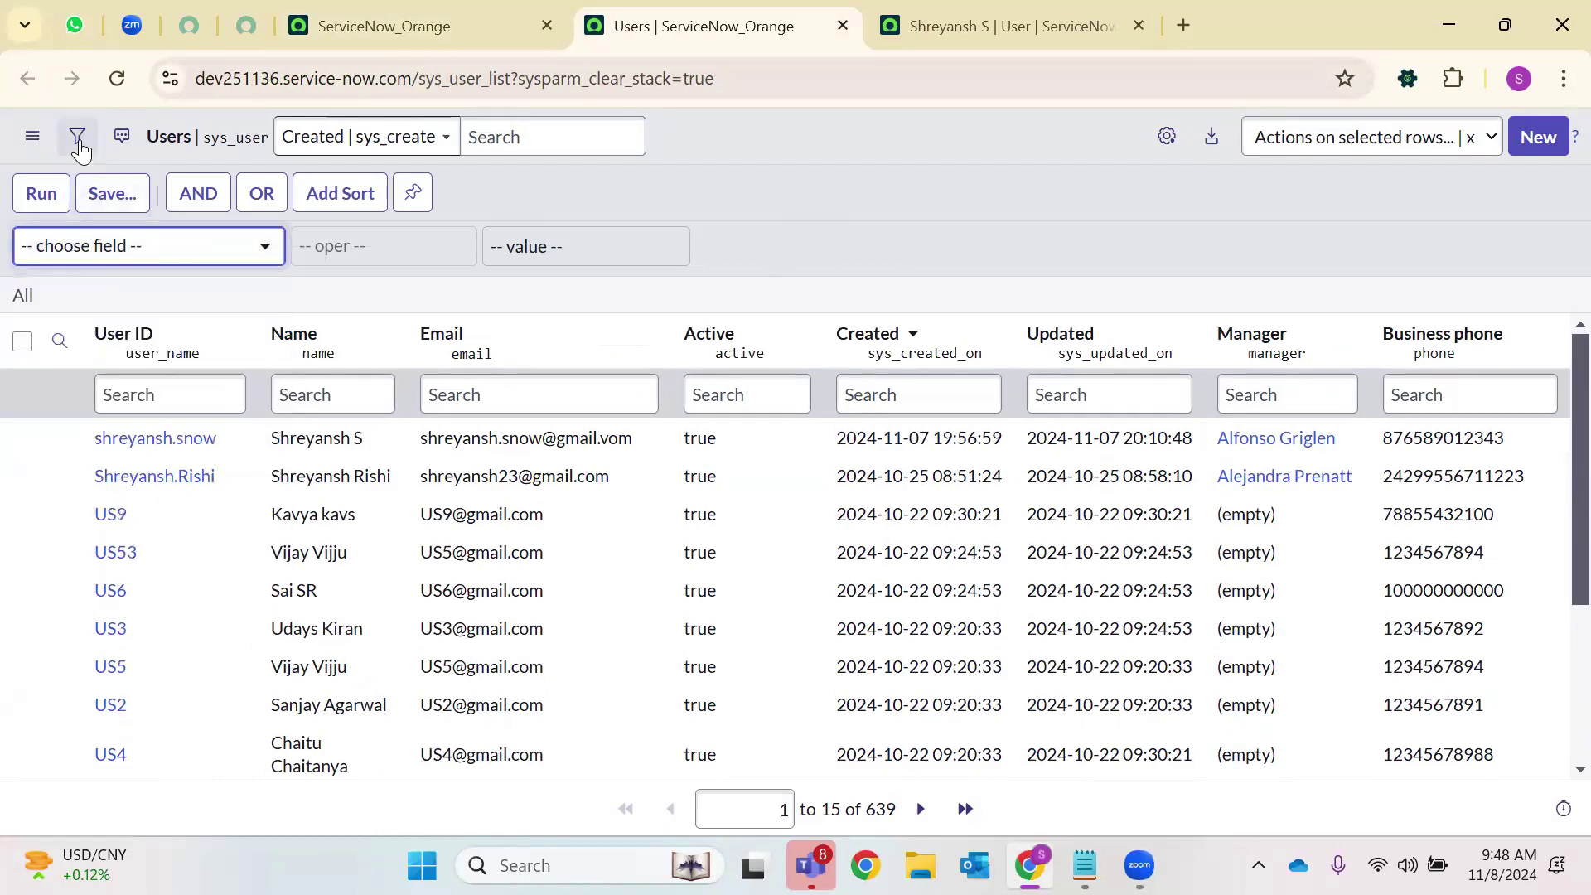
click(98, 251)
text(SYS)
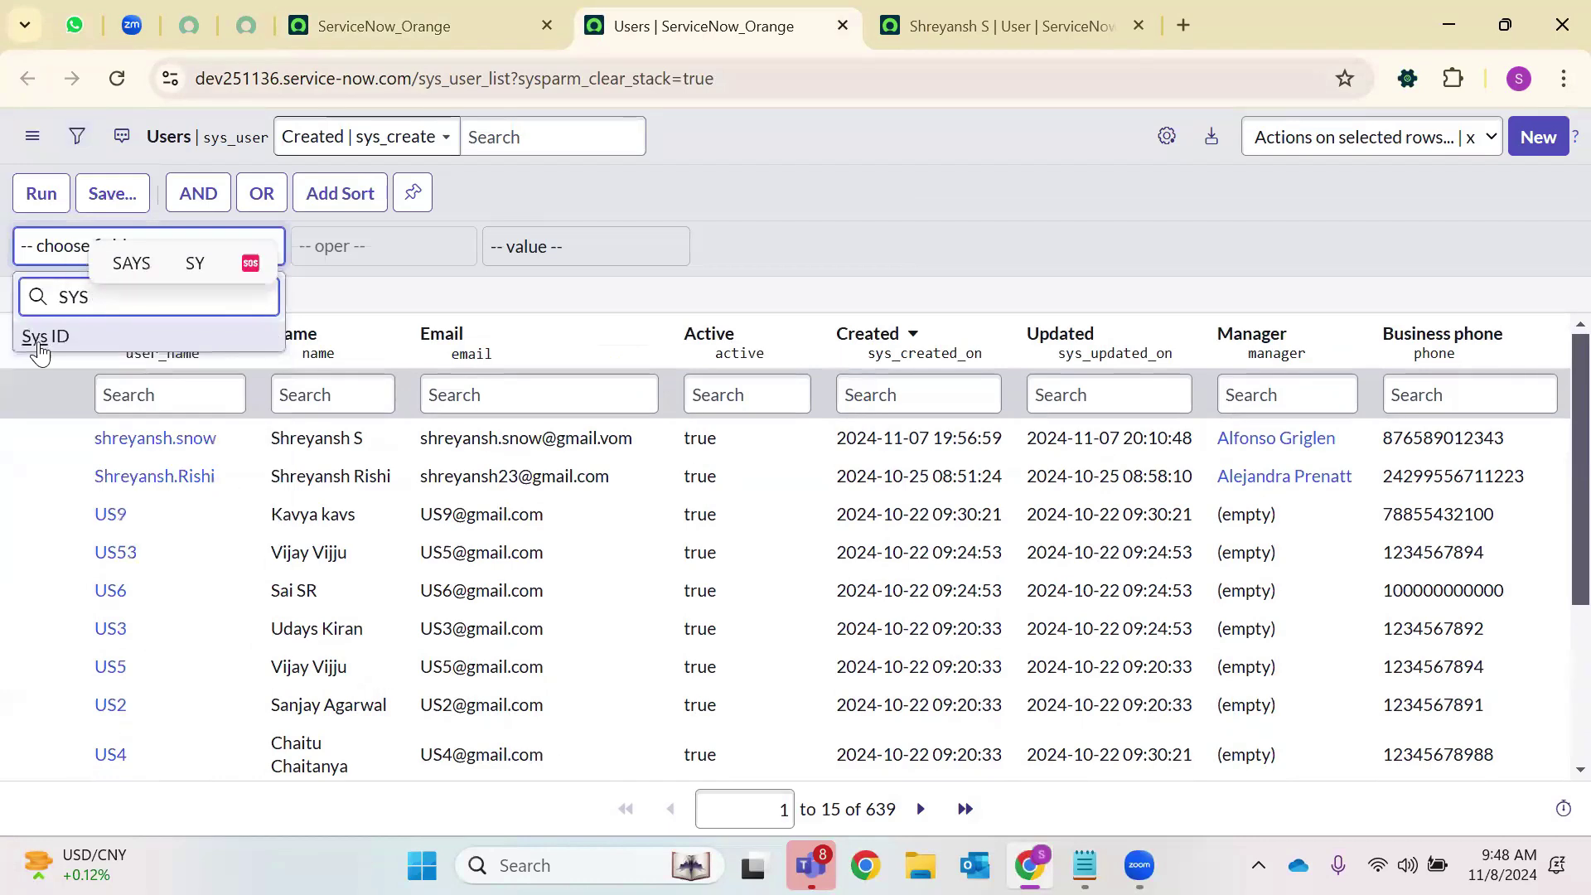
key(Return)
Step: Set the condition operator to 'is' and paste the copied sys_id as its value
click(384, 246)
click(319, 405)
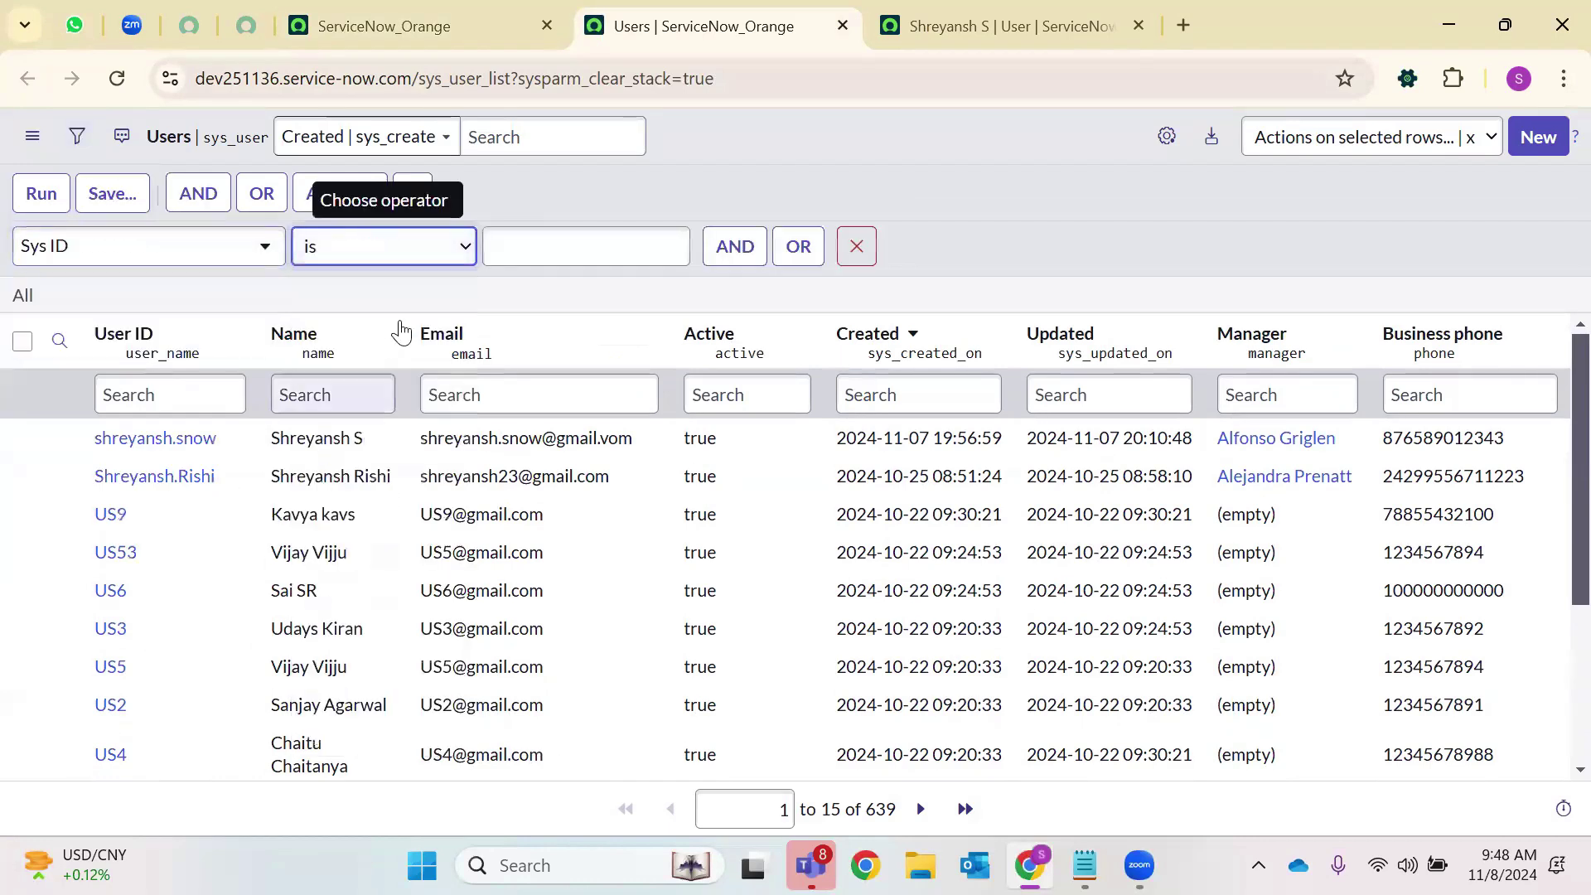
click(528, 246)
right_click(528, 247)
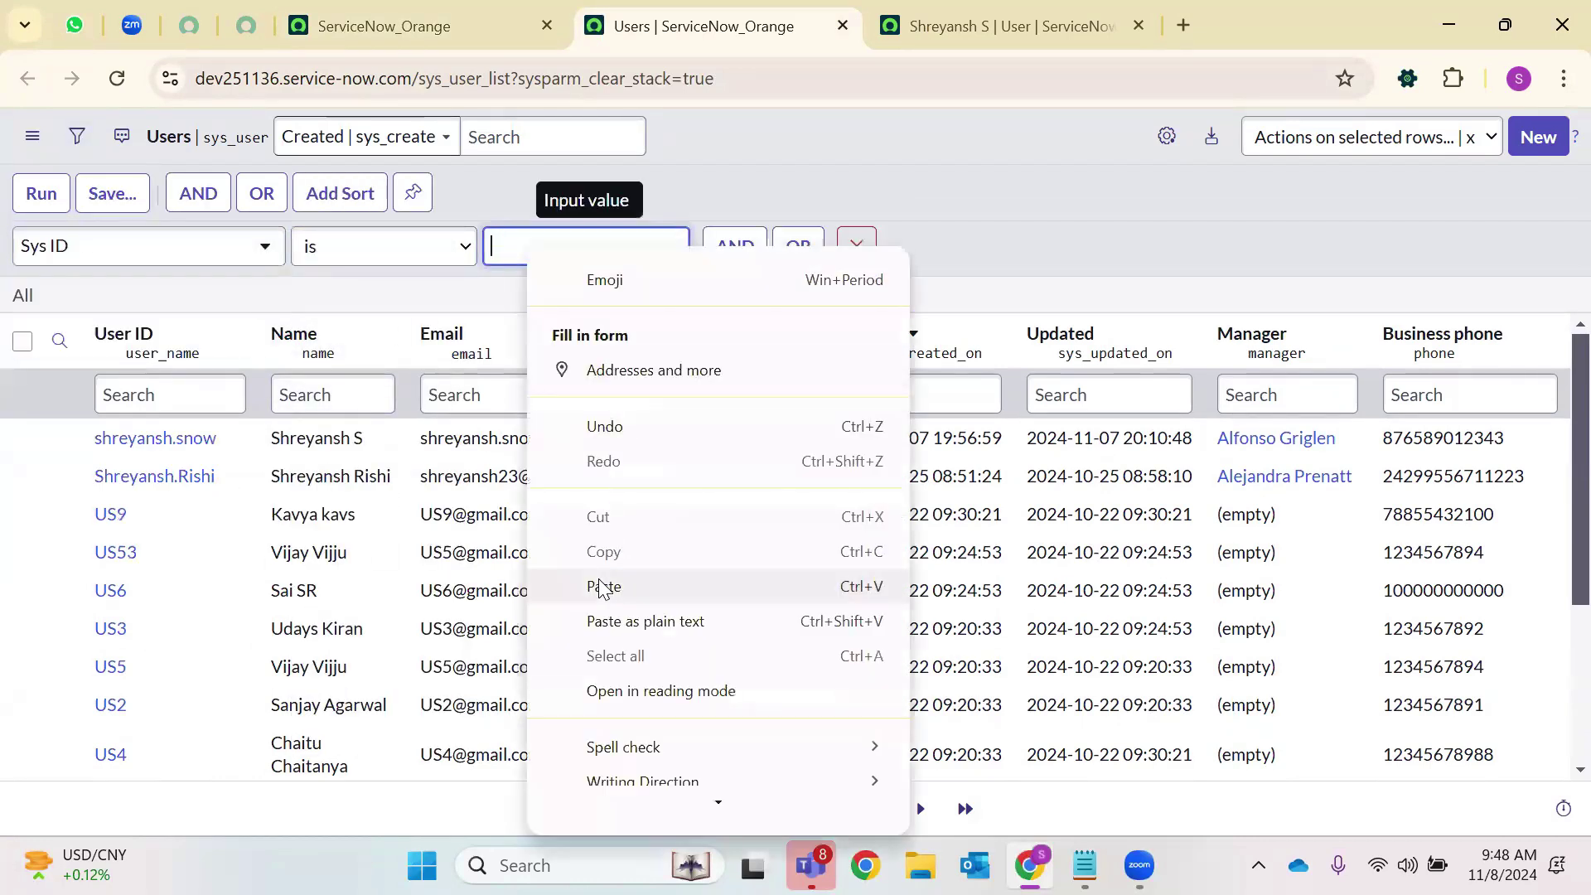
text(59820b6083b95210eb999630ceaad3e1)
Step: Copy the sys_id from the user form's header menu, then run the Sys ID filter
click(964, 12)
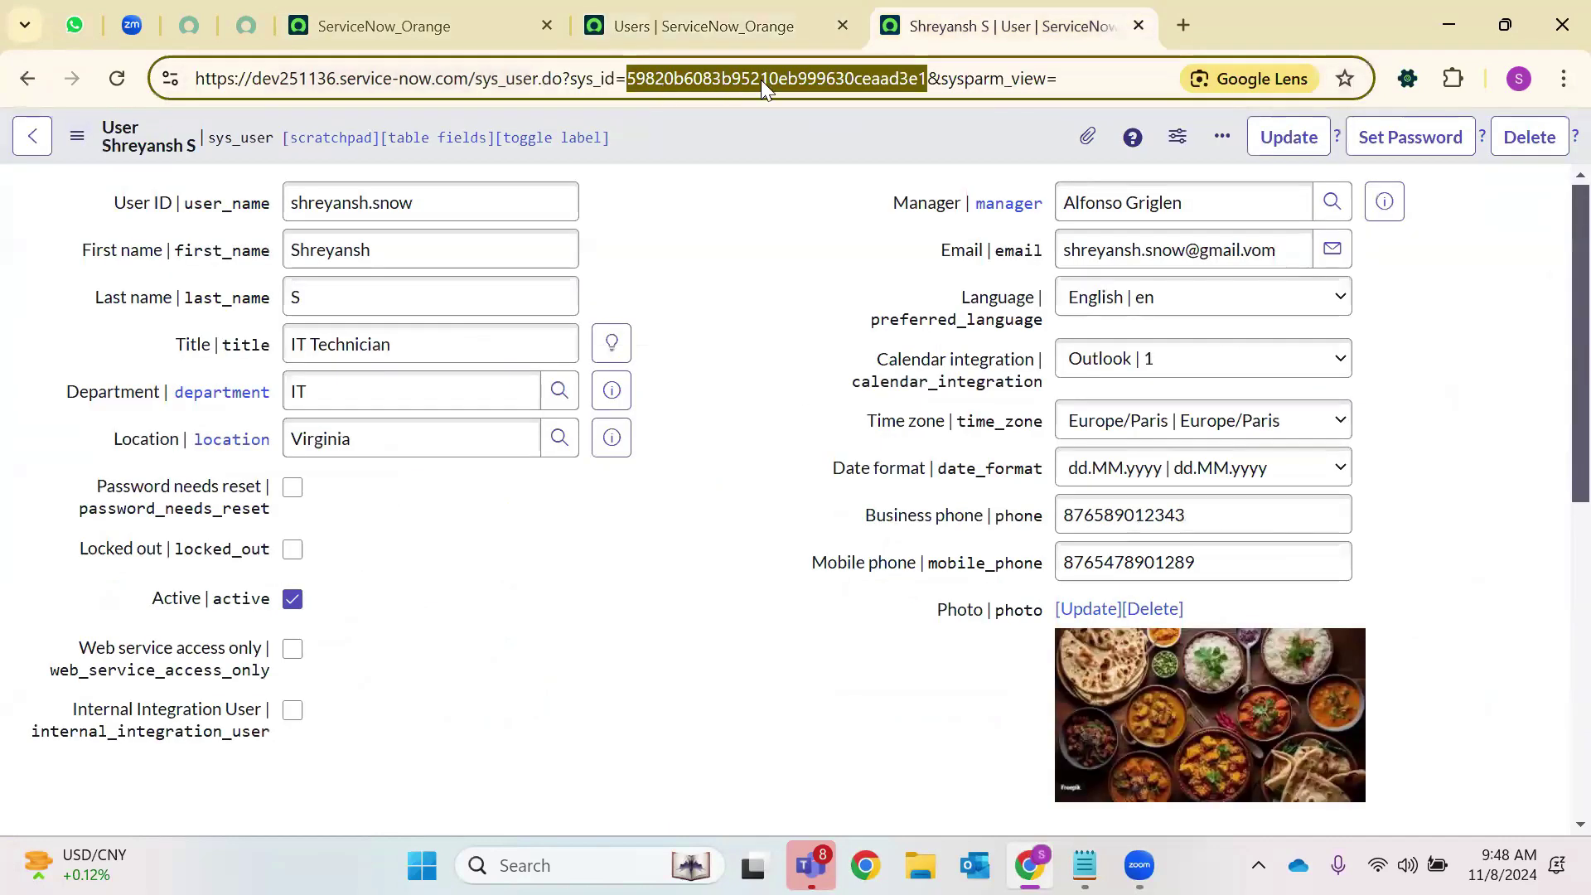
right_click(726, 123)
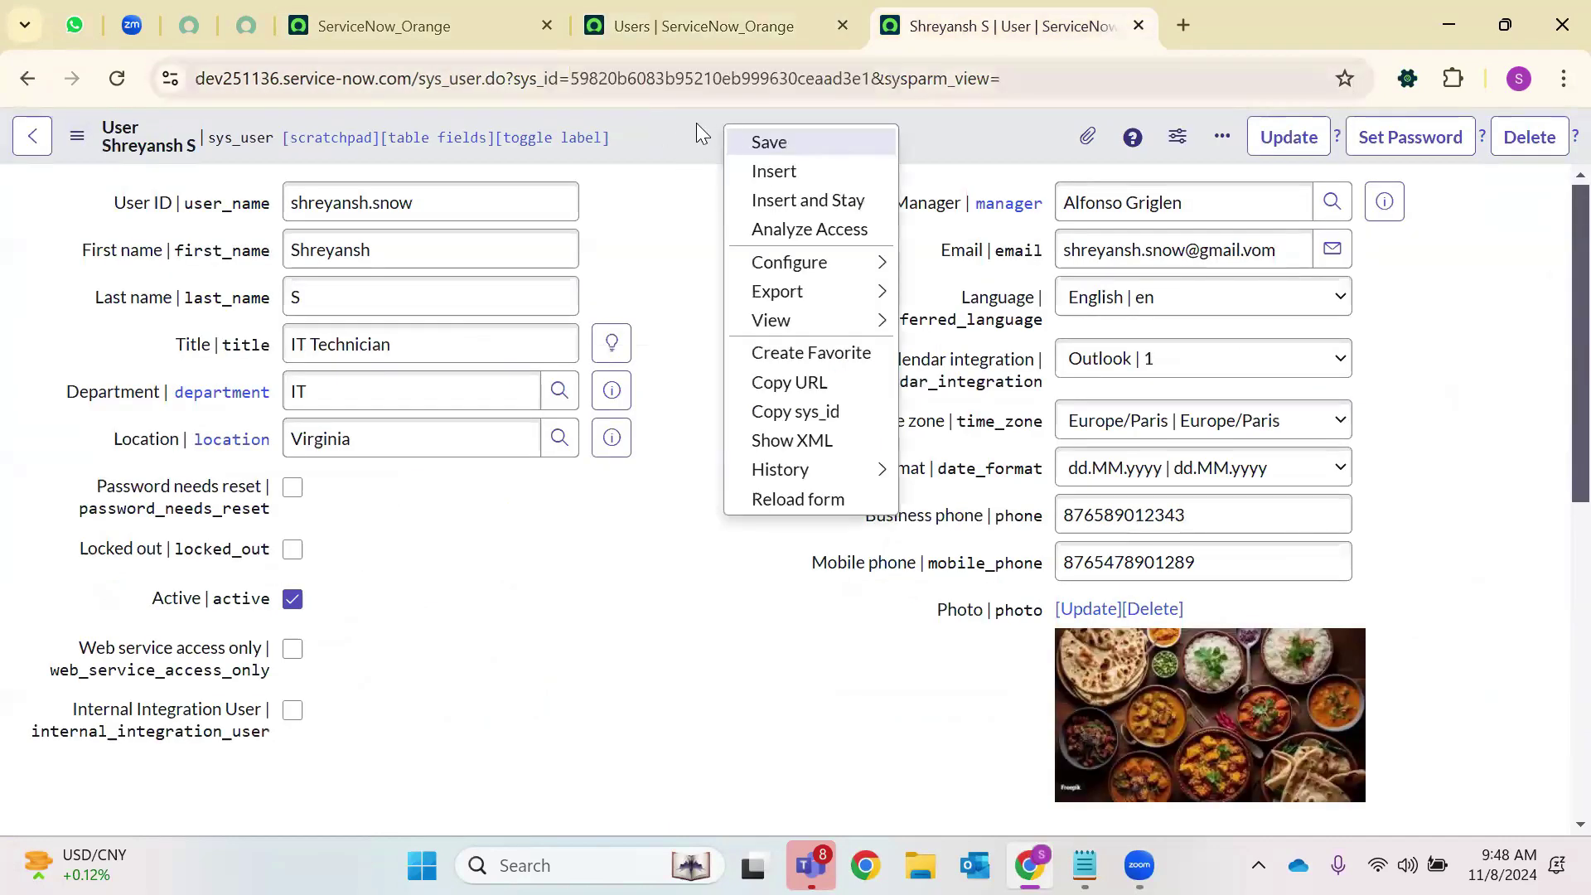
click(781, 413)
click(678, 33)
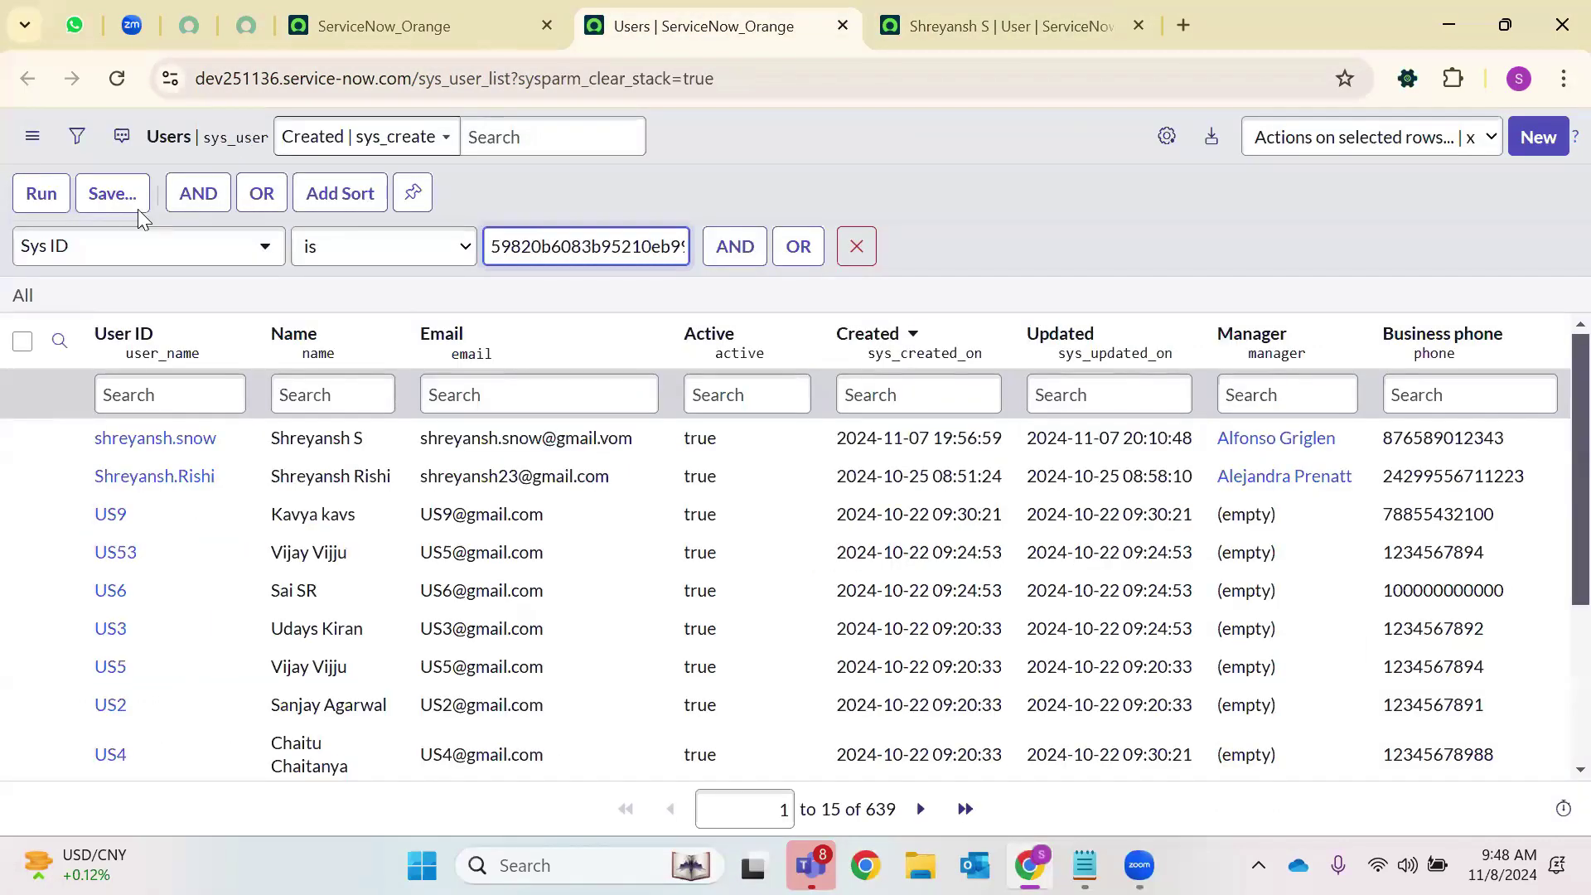
click(41, 193)
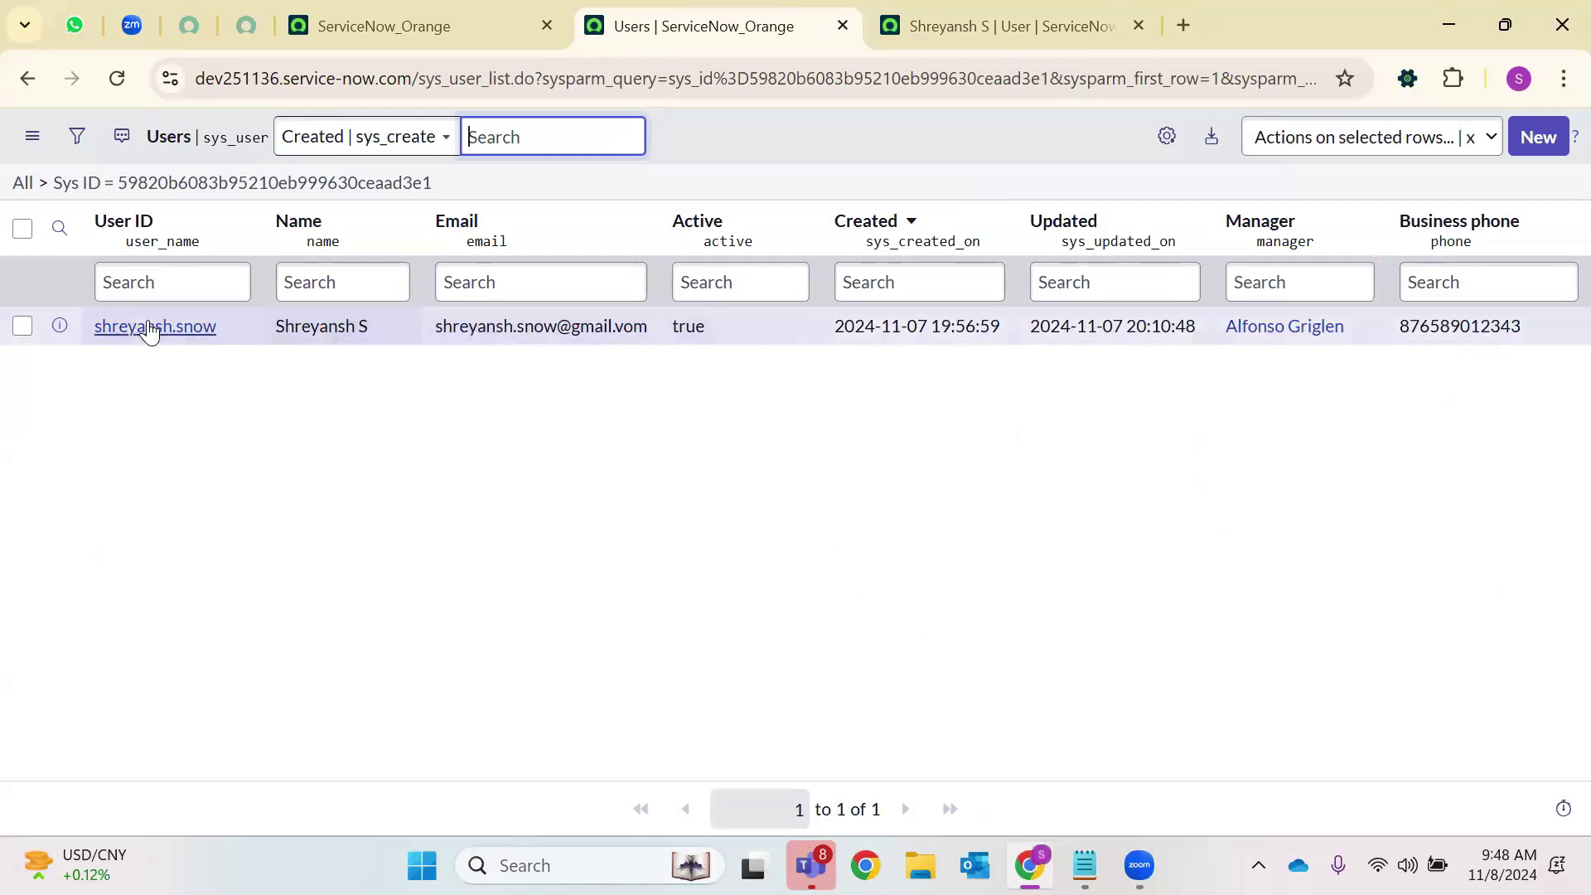
Step: Open the matching user, close the duplicate user-record tab, and go back to the list
click(150, 327)
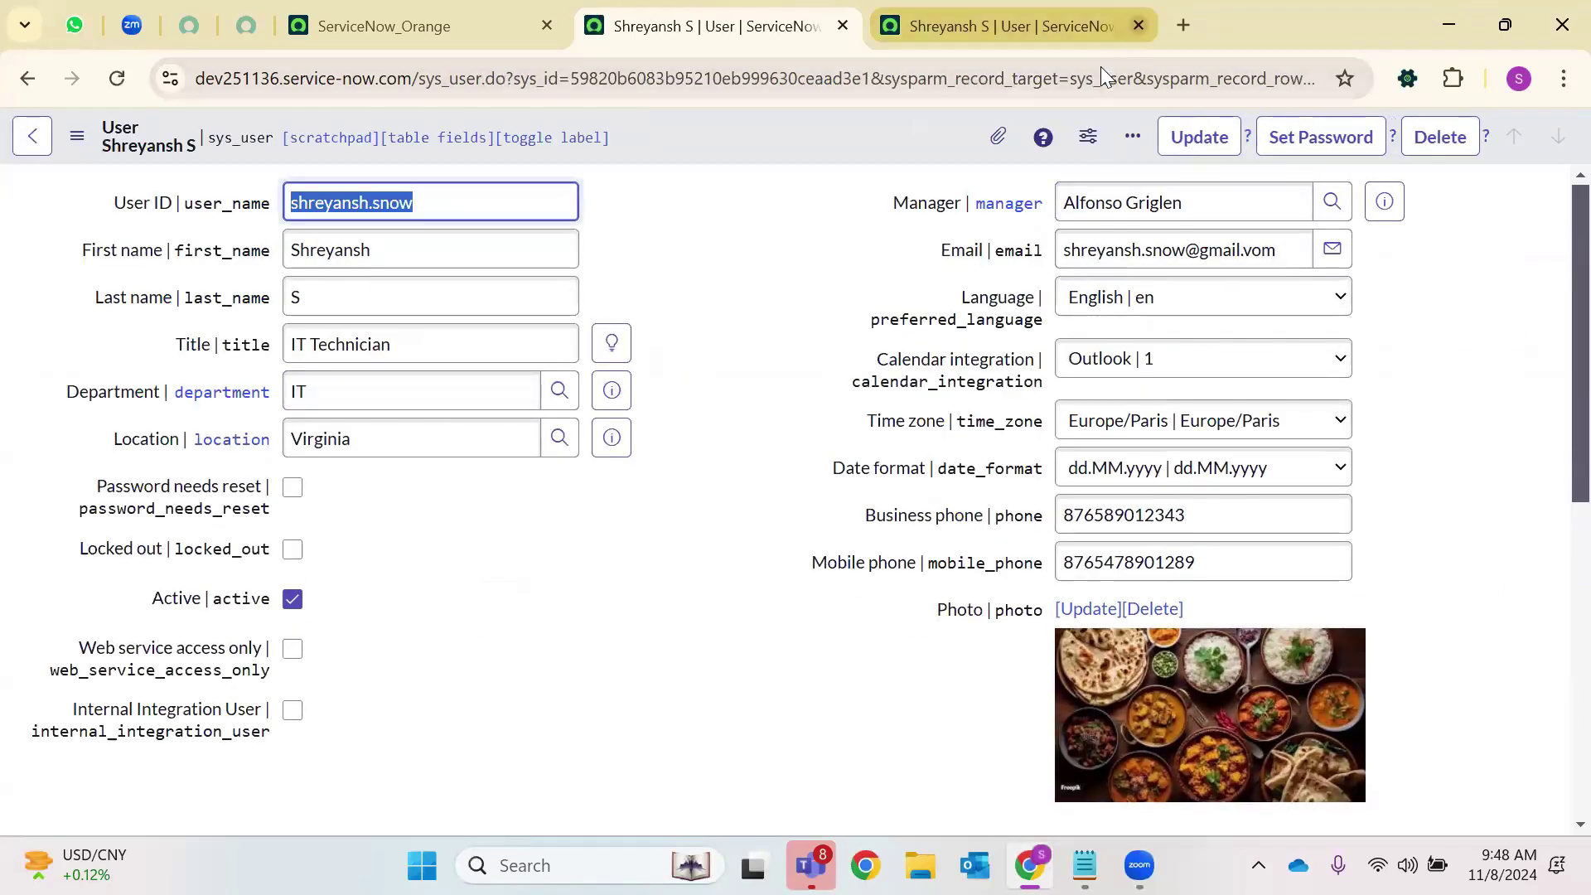
click(1139, 25)
click(30, 80)
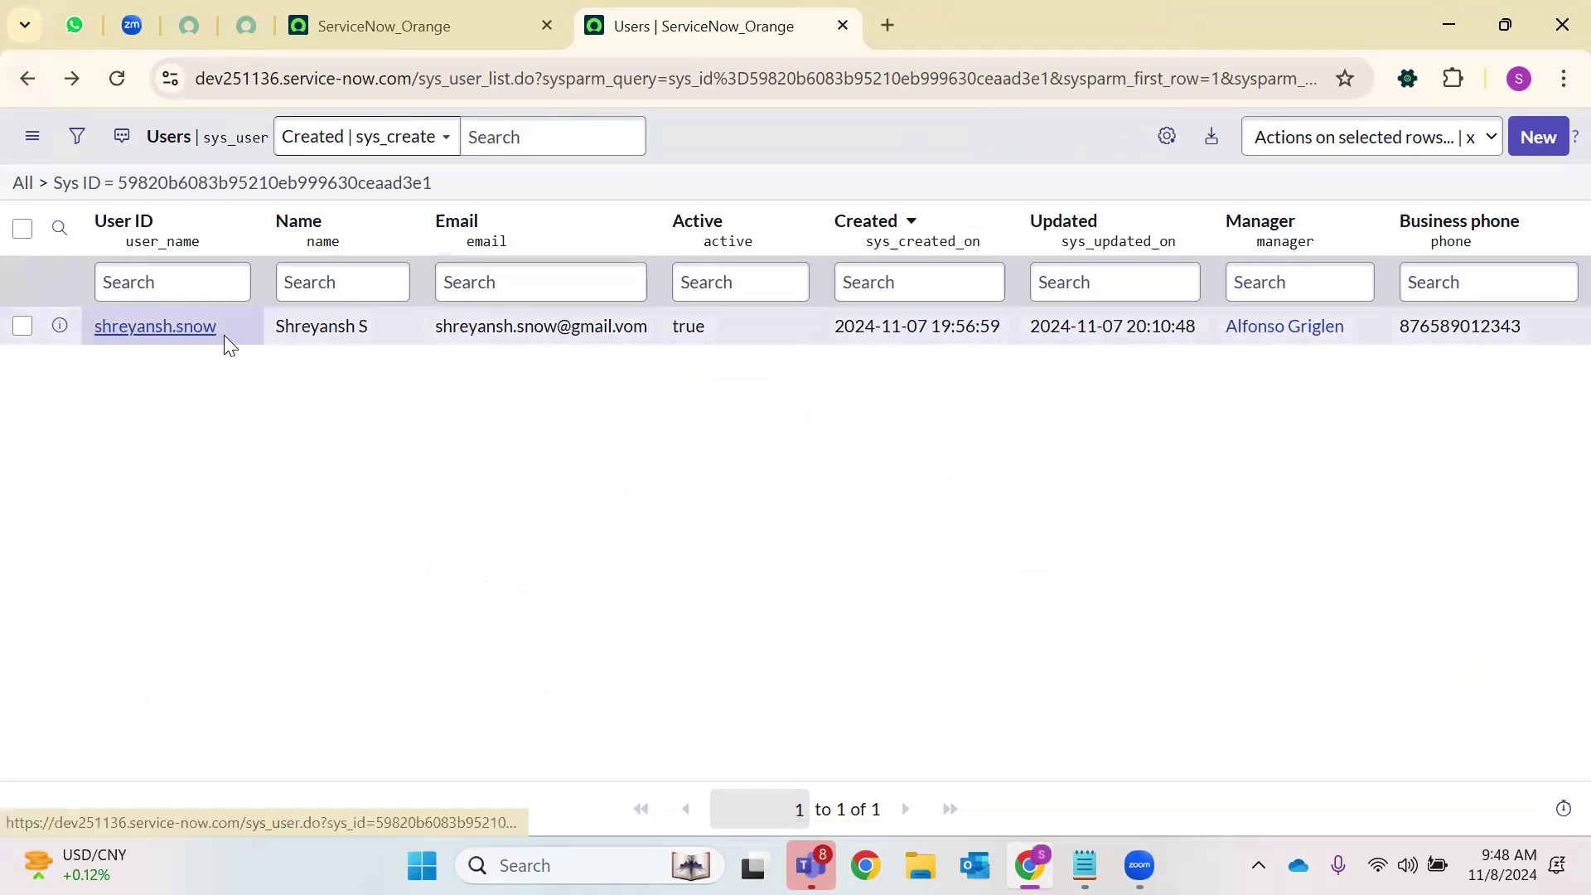
Step: Reopen the filtered user's record from the list and scroll down the form
drag(236, 326, 98, 333)
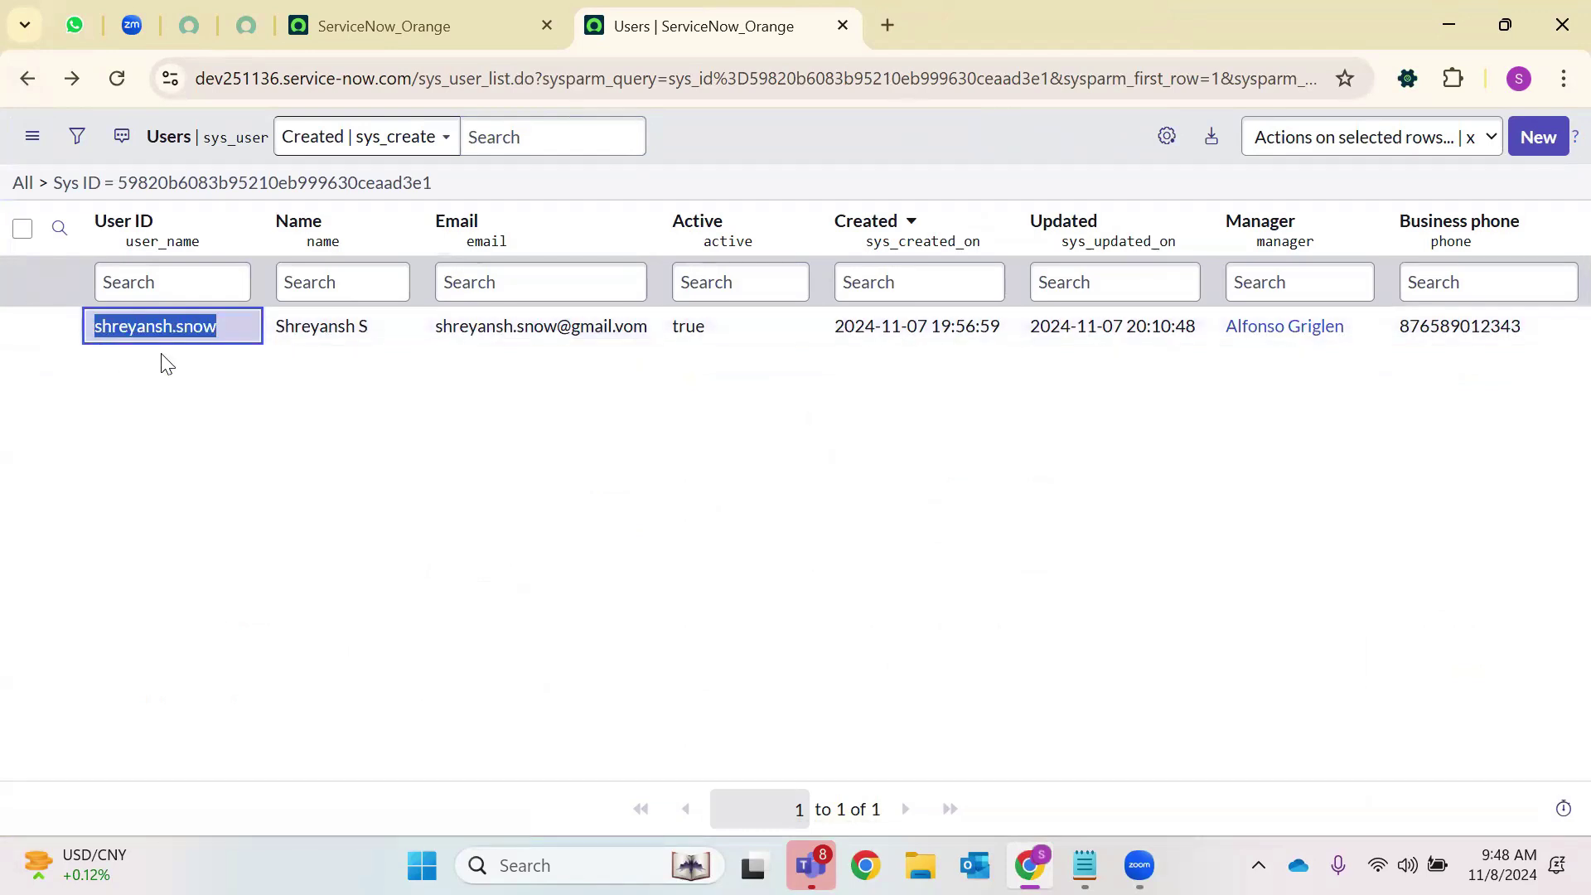
click(203, 365)
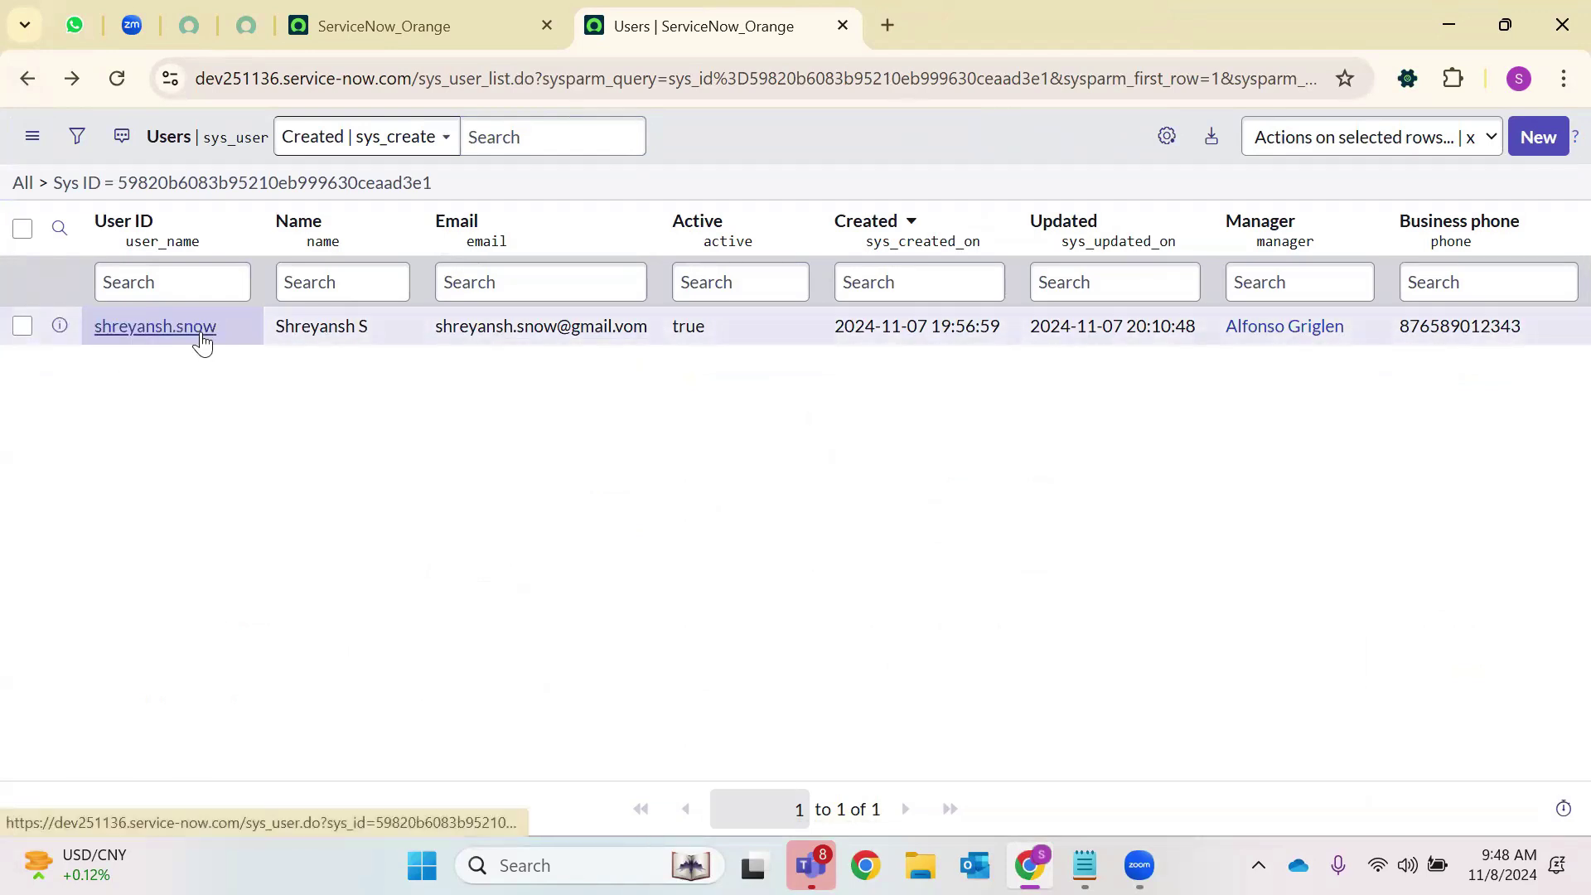
click(202, 332)
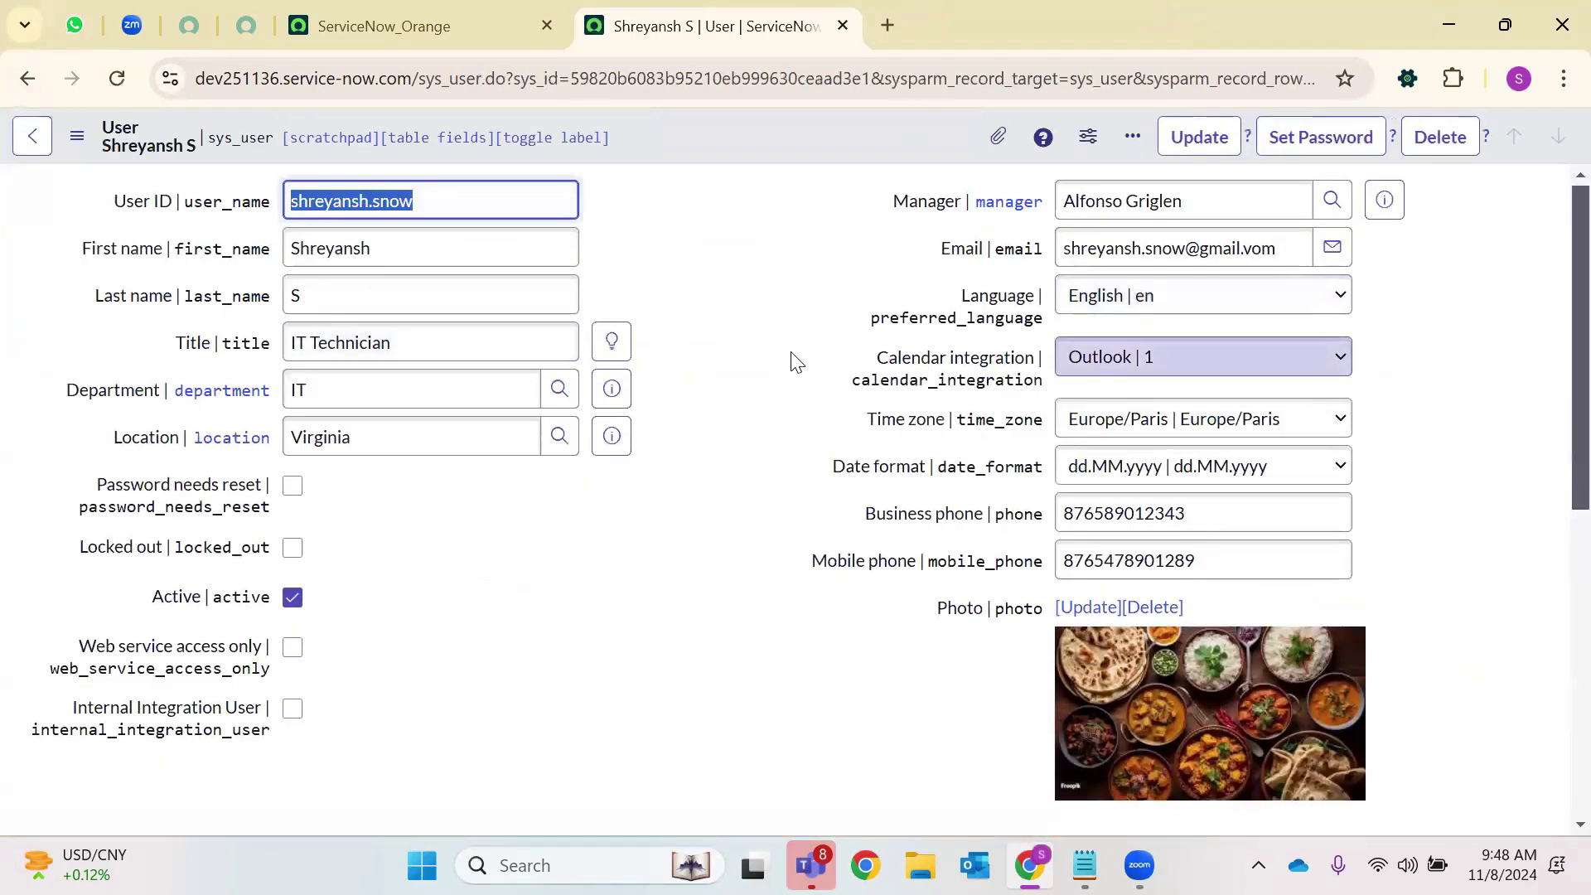
scroll(791, 358, down, 5)
scroll(791, 358, down, 3)
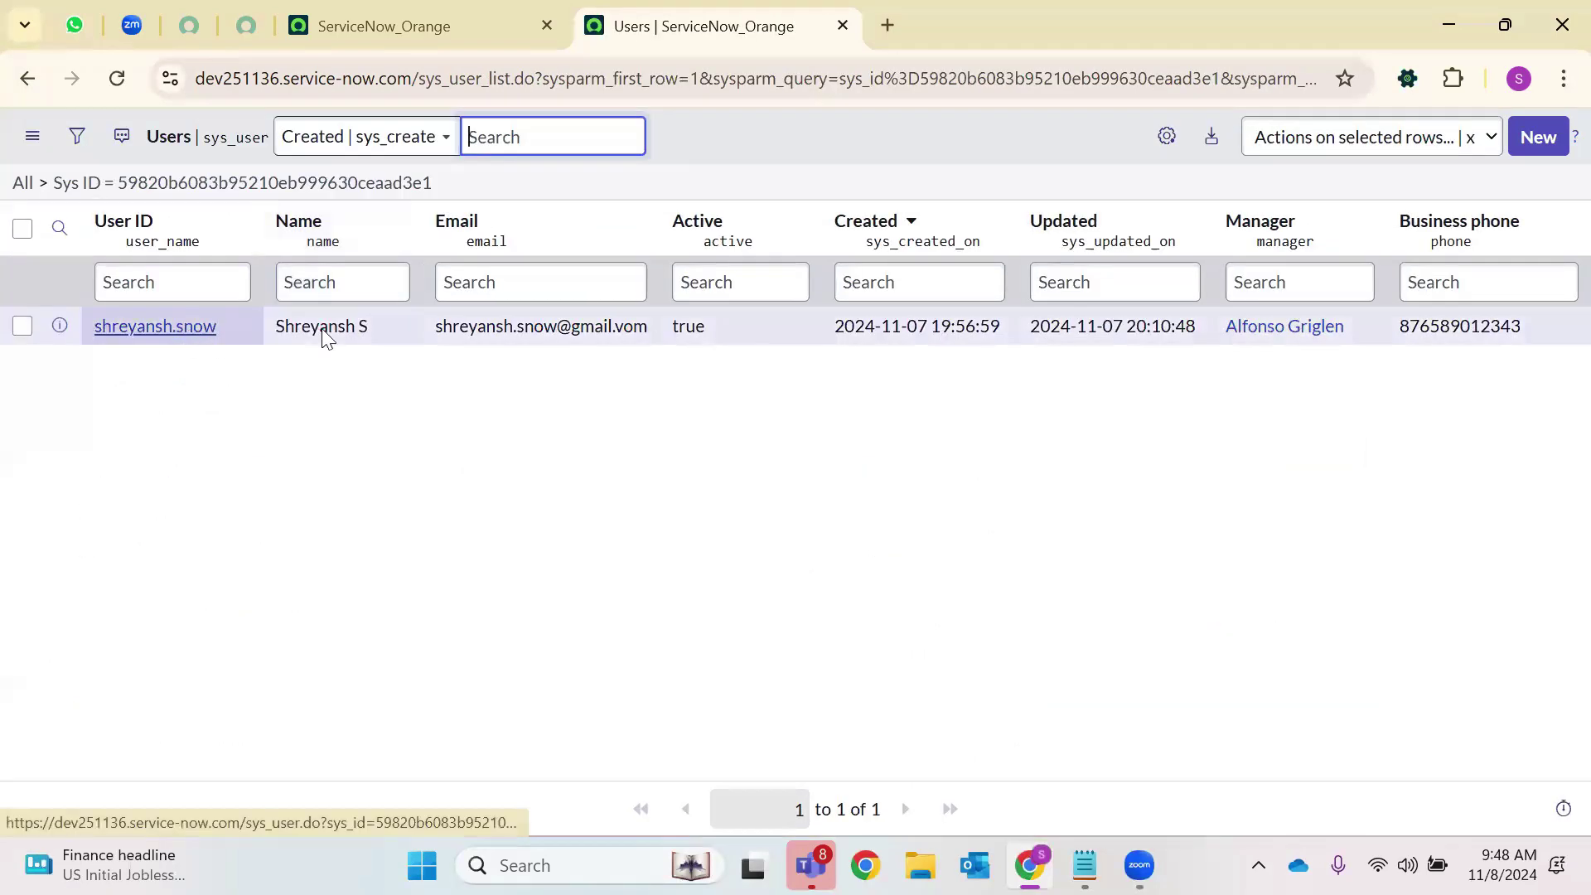
Step: Open the manager's user record and select its User ID and Manager values
click(1255, 335)
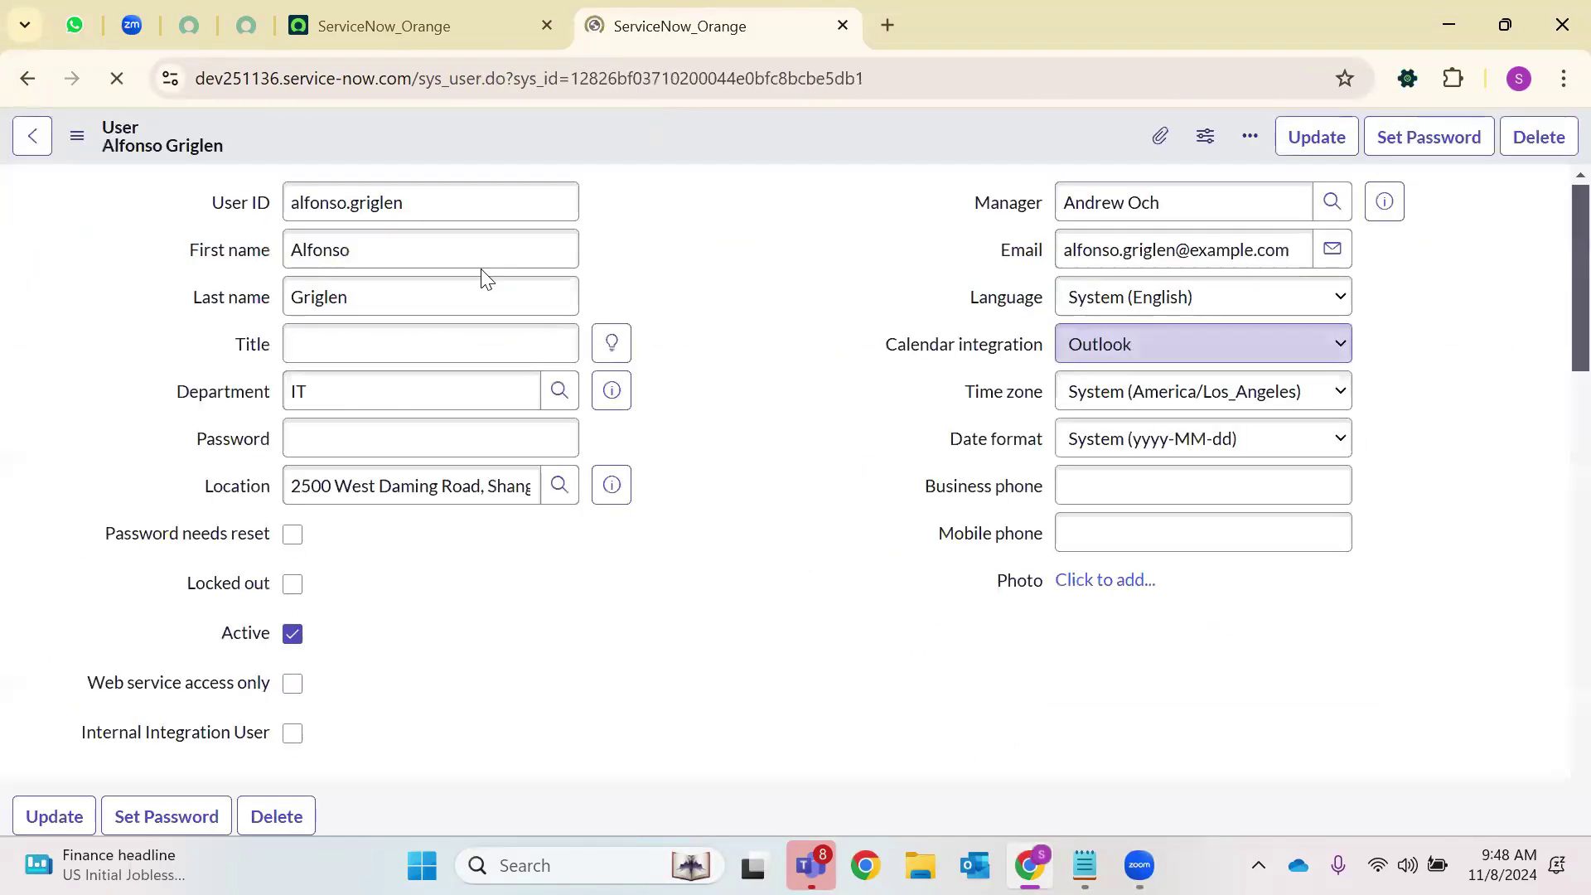
double_click(355, 207)
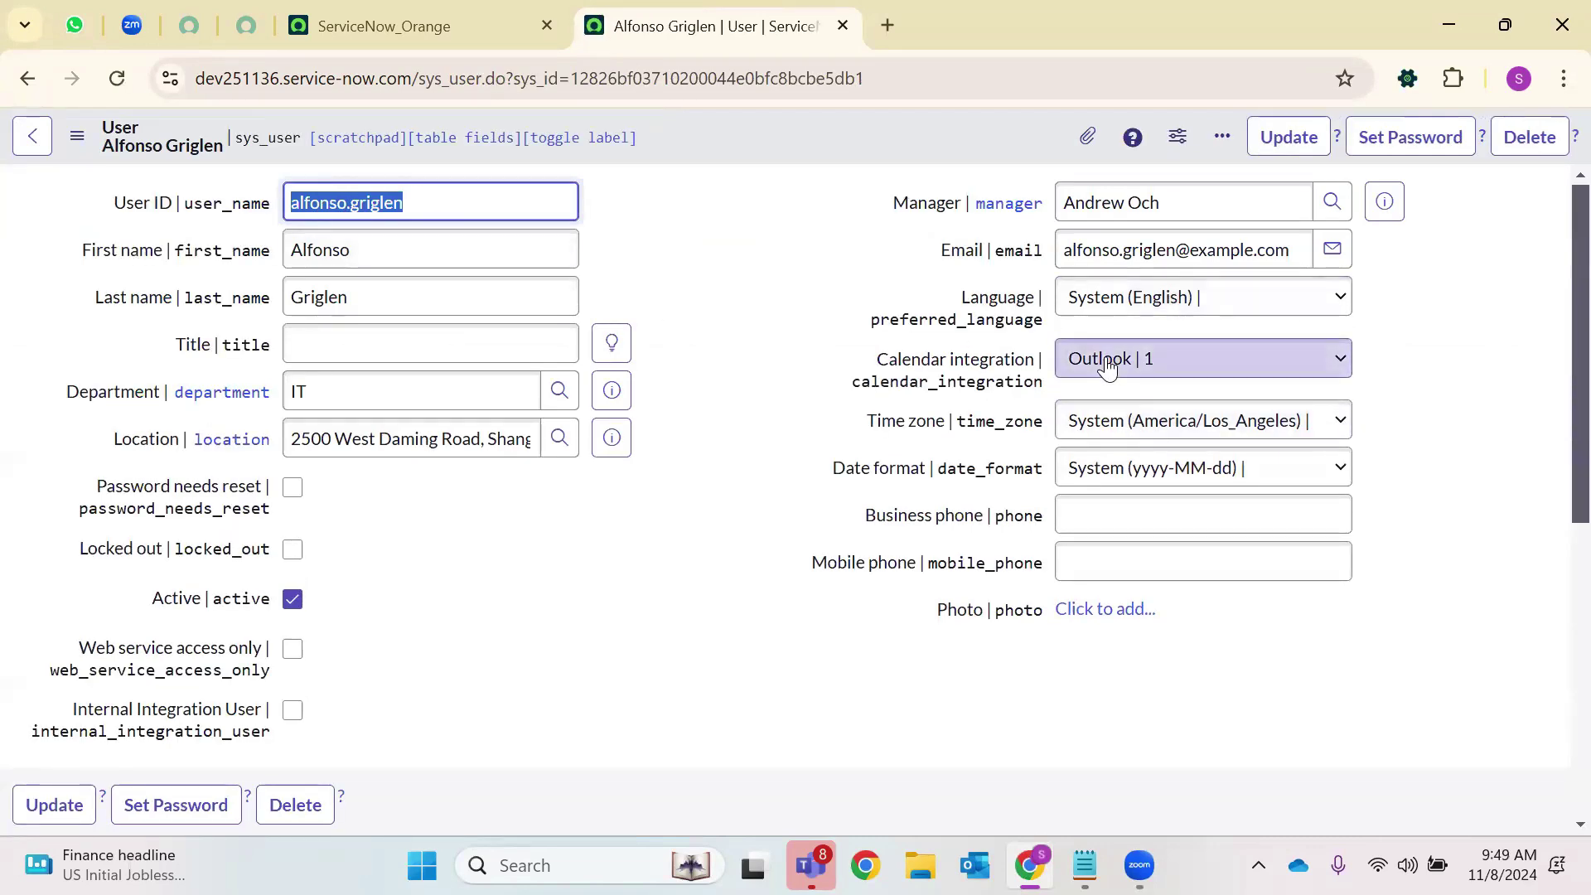
triple_click(1125, 216)
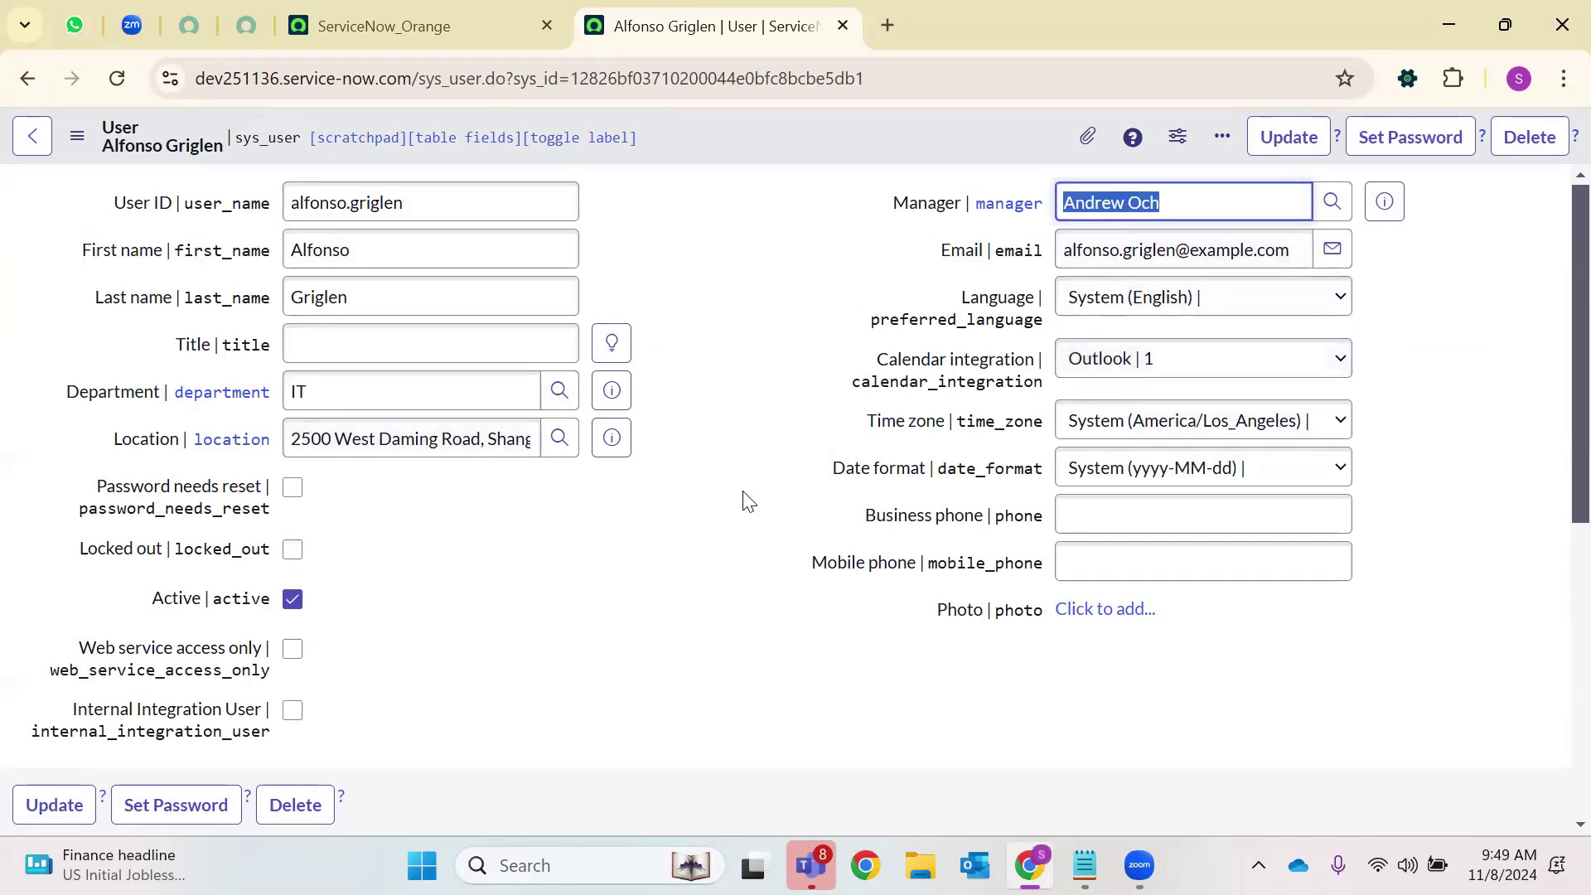
Step: Review the Roles, Groups, Delegates, Subscriptions and User Client Certificates related lists
scroll(746, 497, down, 5)
click(263, 423)
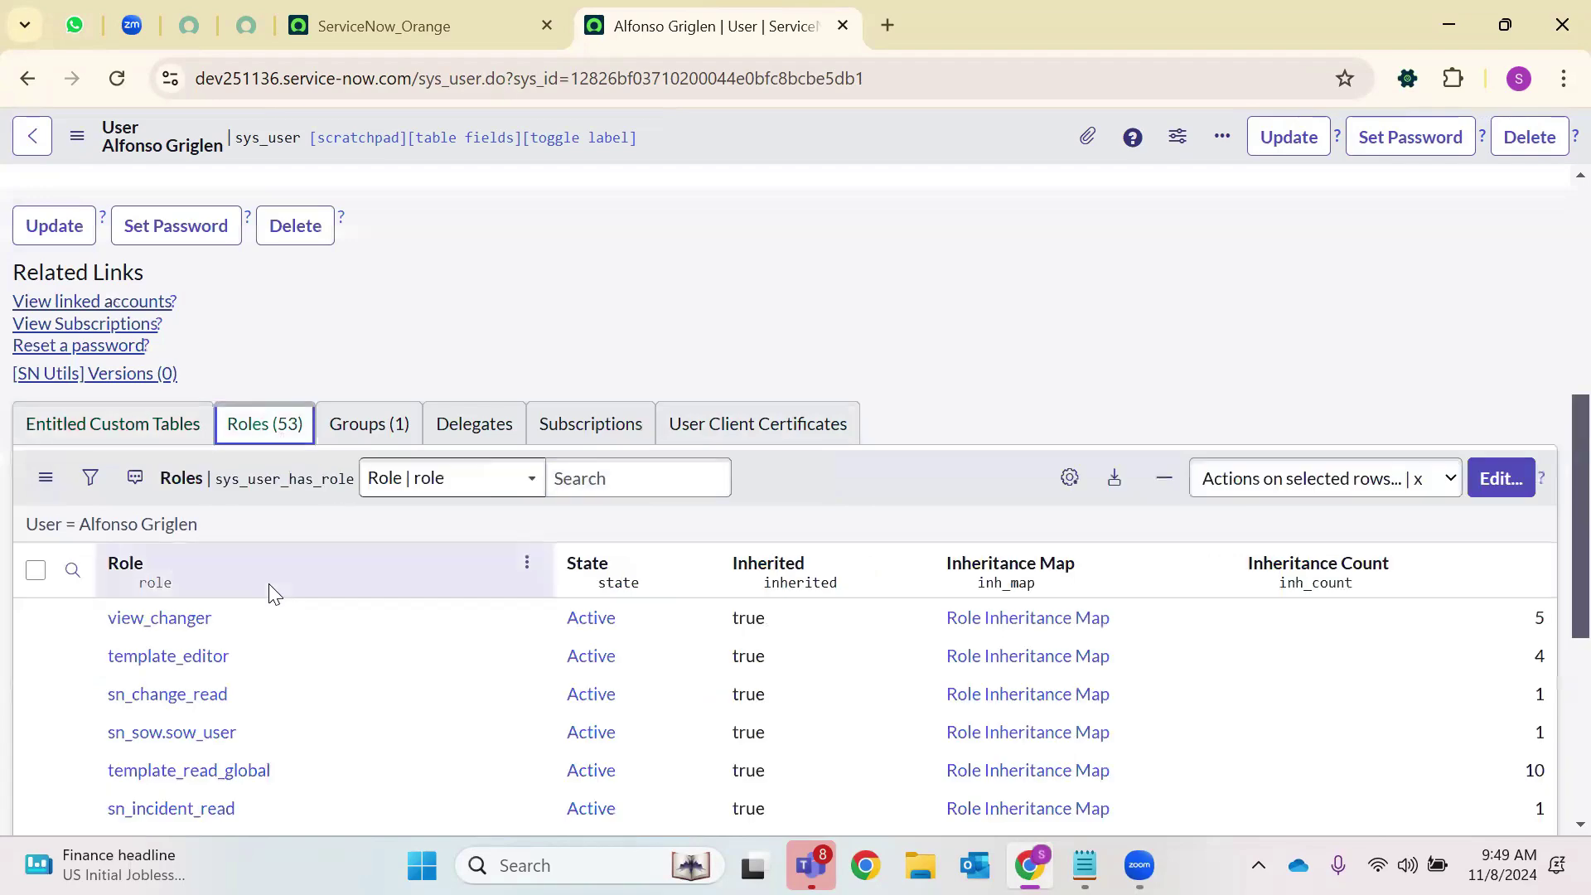
scroll(272, 585, down, 3)
scroll(501, 561, down, 3)
scroll(493, 550, up, 6)
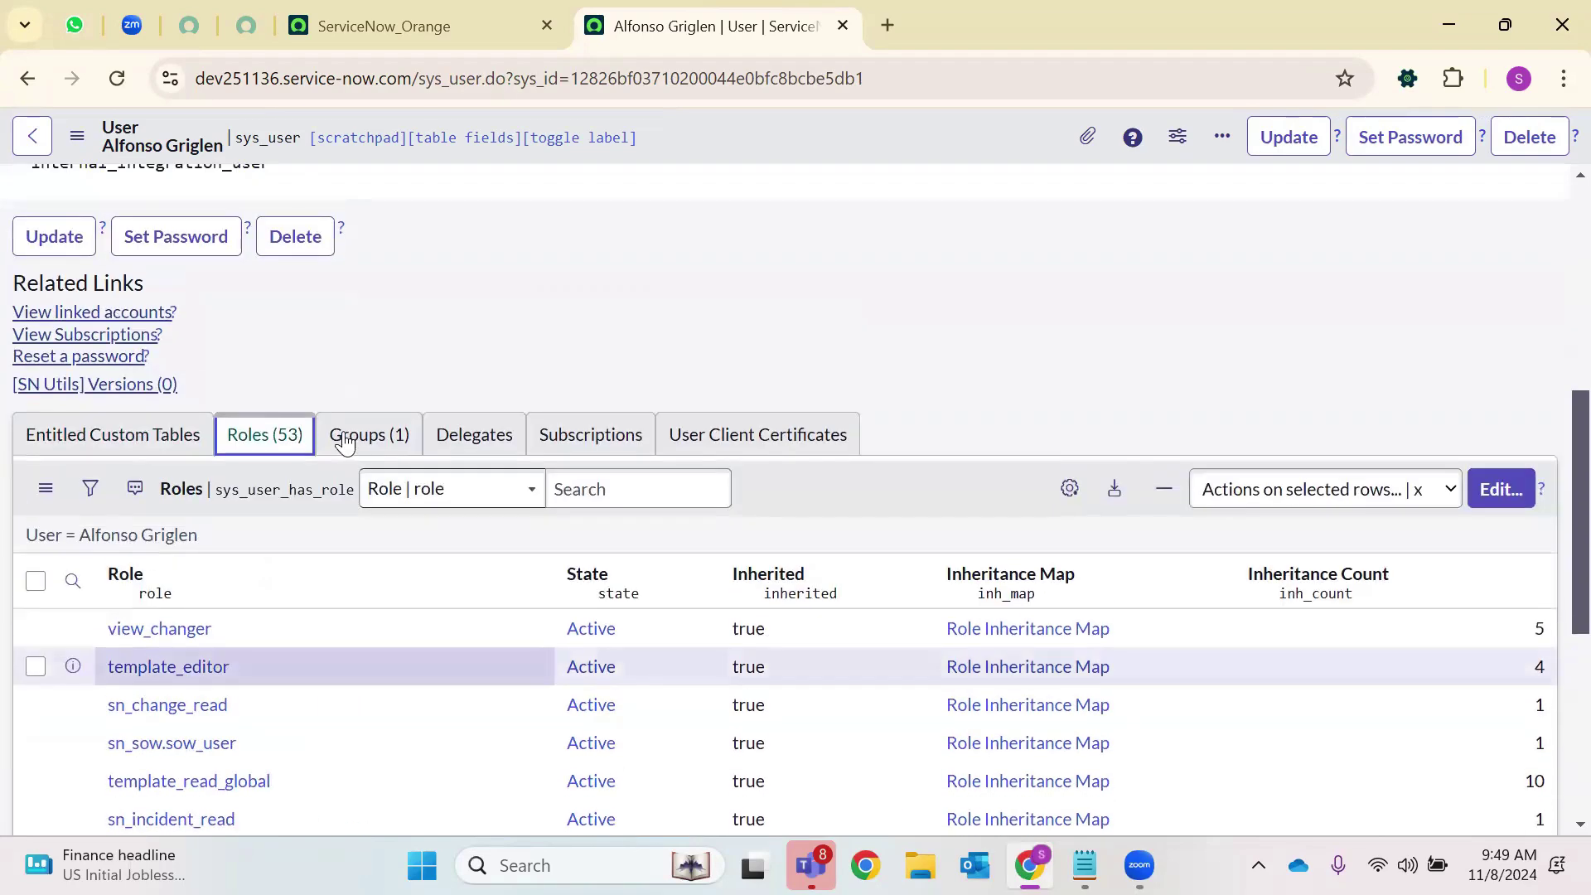
click(381, 439)
scroll(531, 419, up, 5)
scroll(497, 480, down, 5)
click(471, 469)
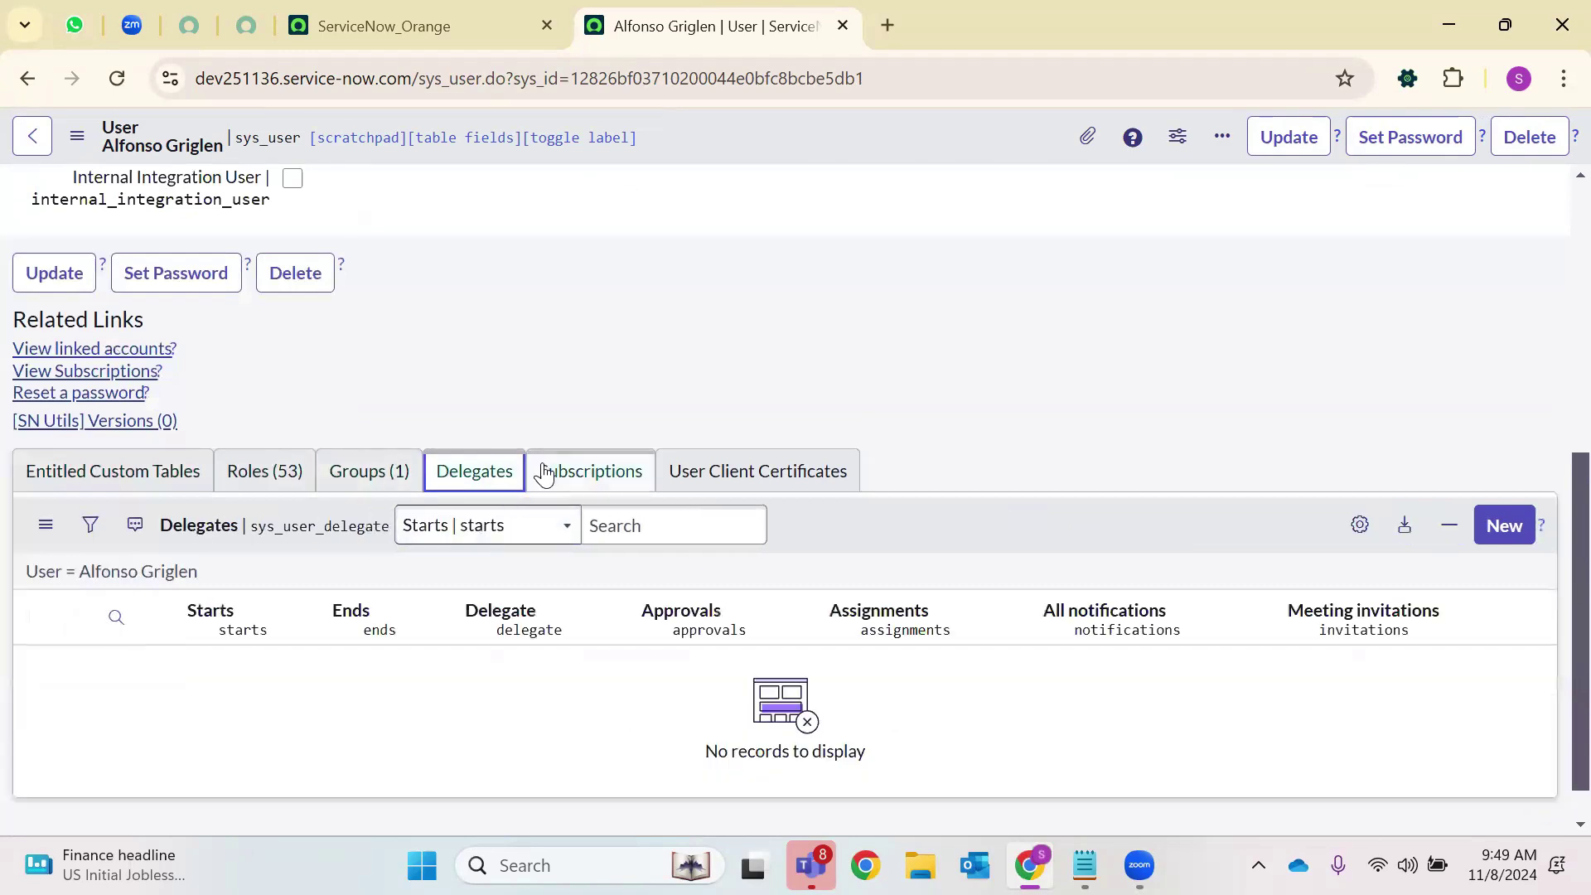
click(572, 471)
click(684, 474)
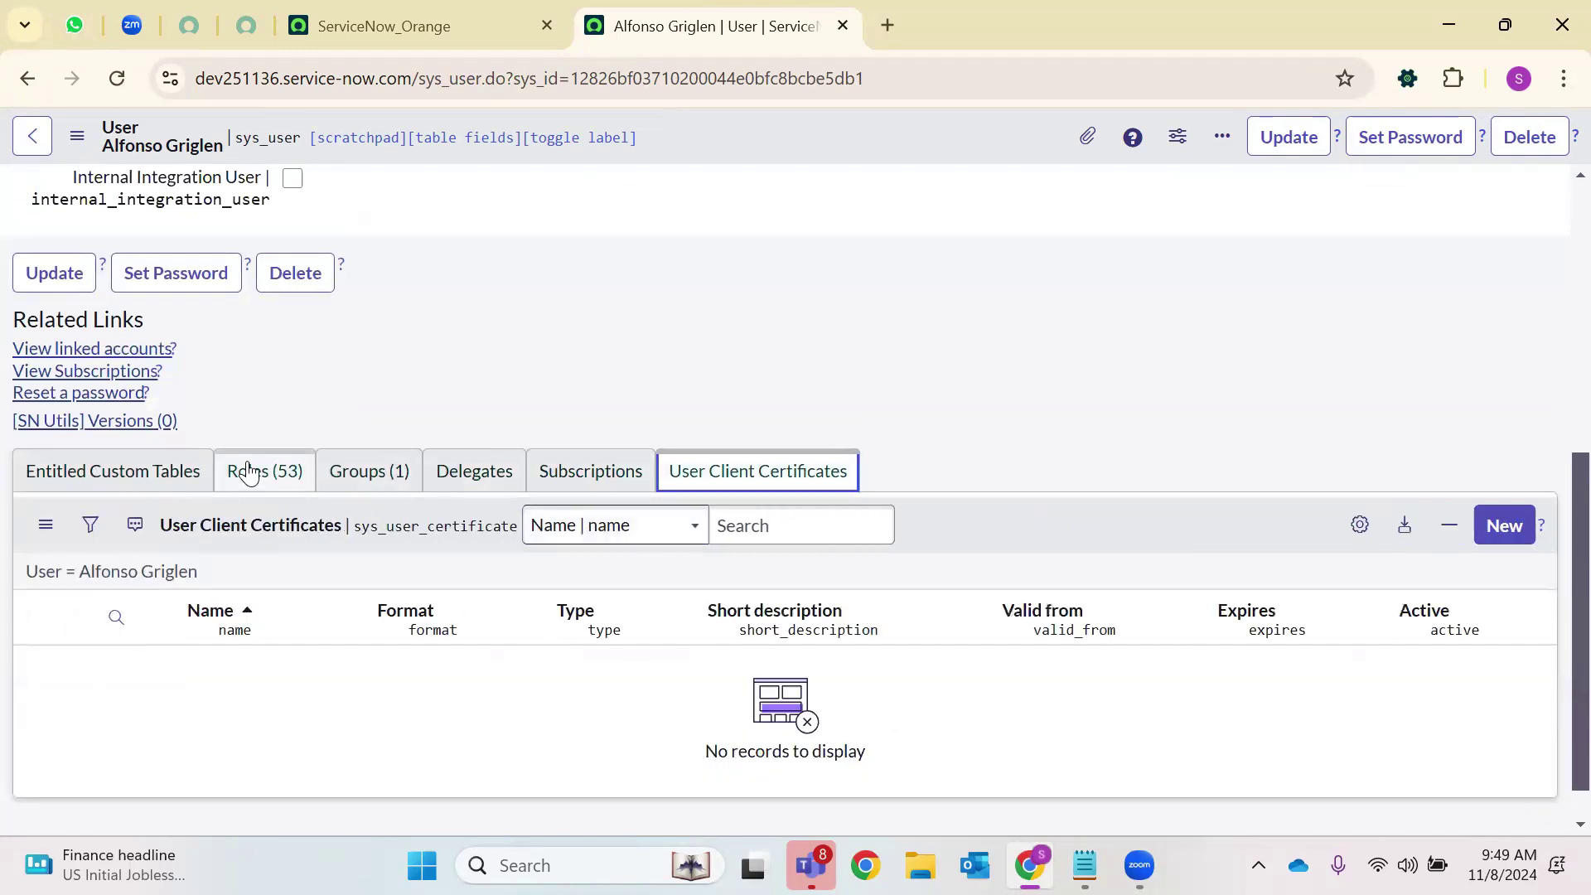
click(251, 469)
scroll(674, 397, up, 5)
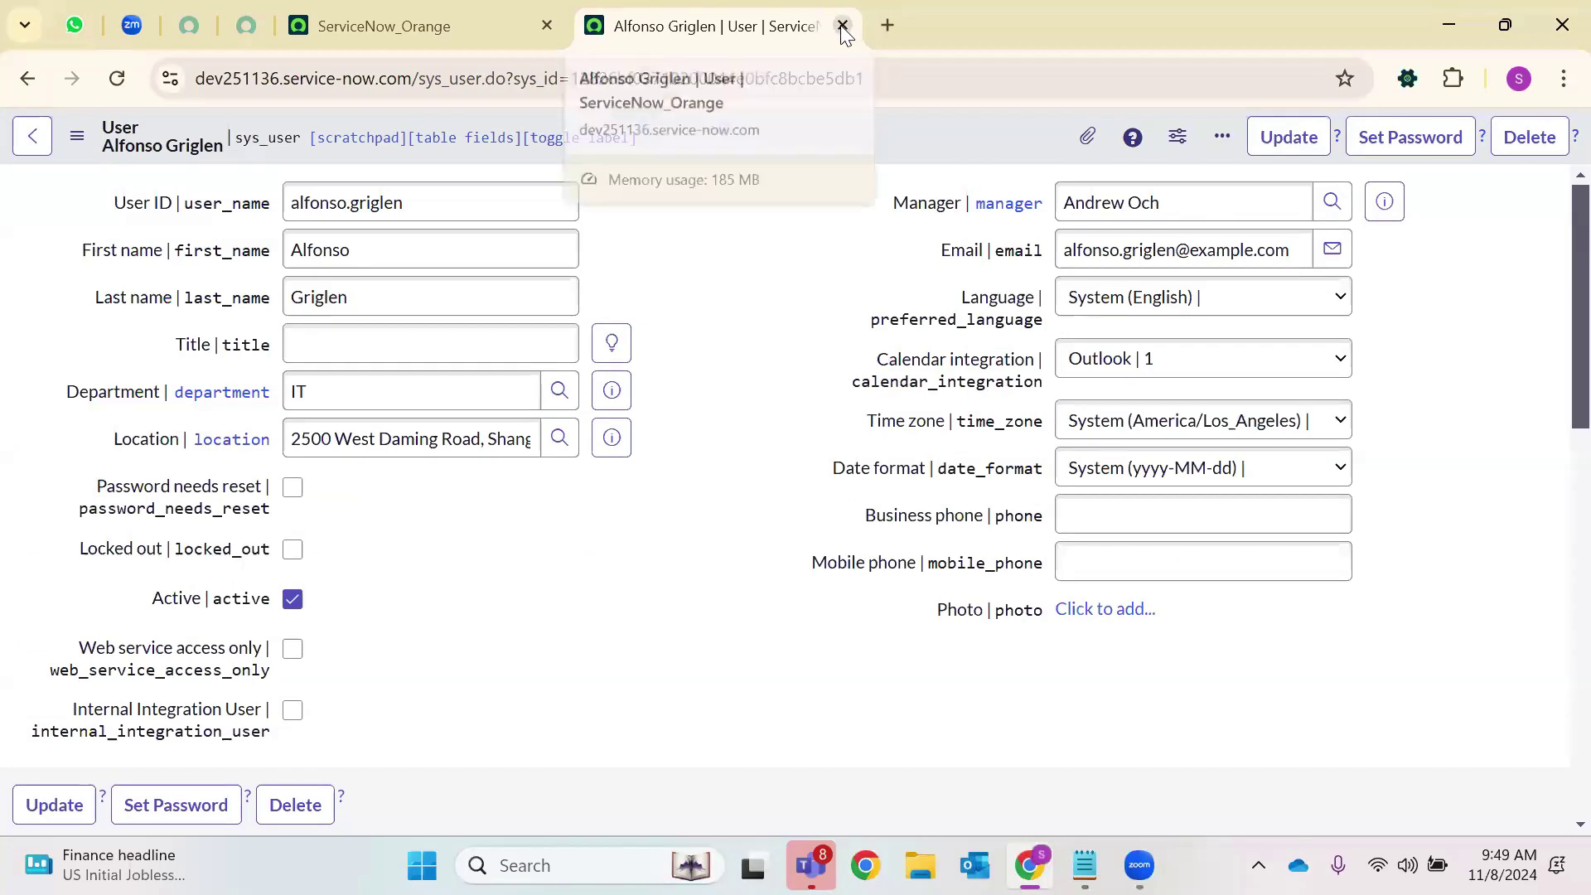
Step: Close the user record with Ctrl+W and open a new blank browser tab
key(ctrl+w)
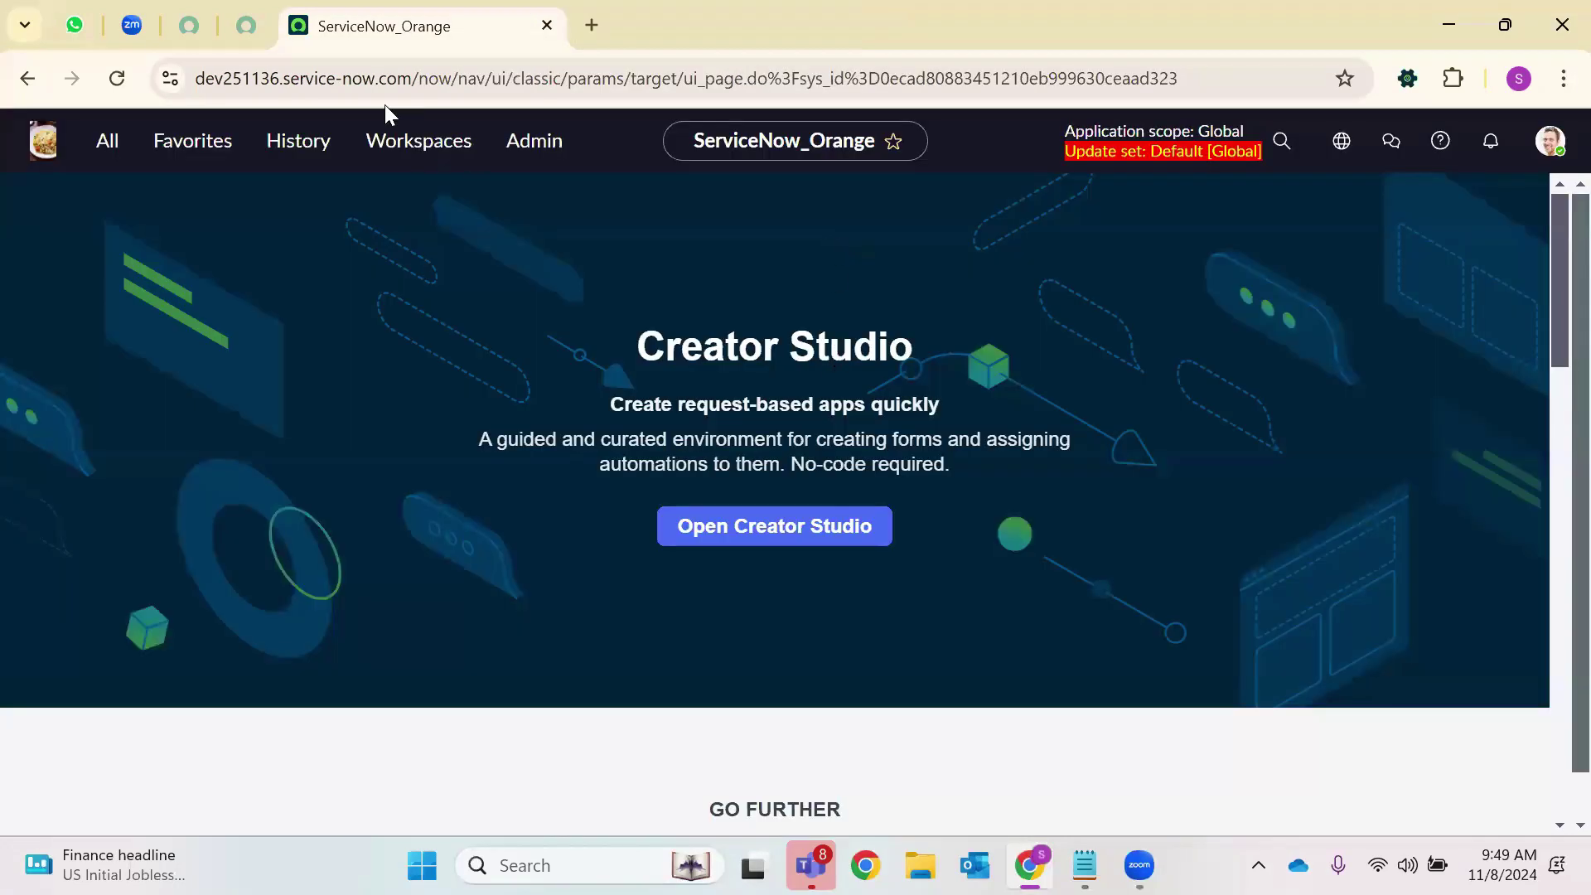
key(ctrl+shift+Tab)
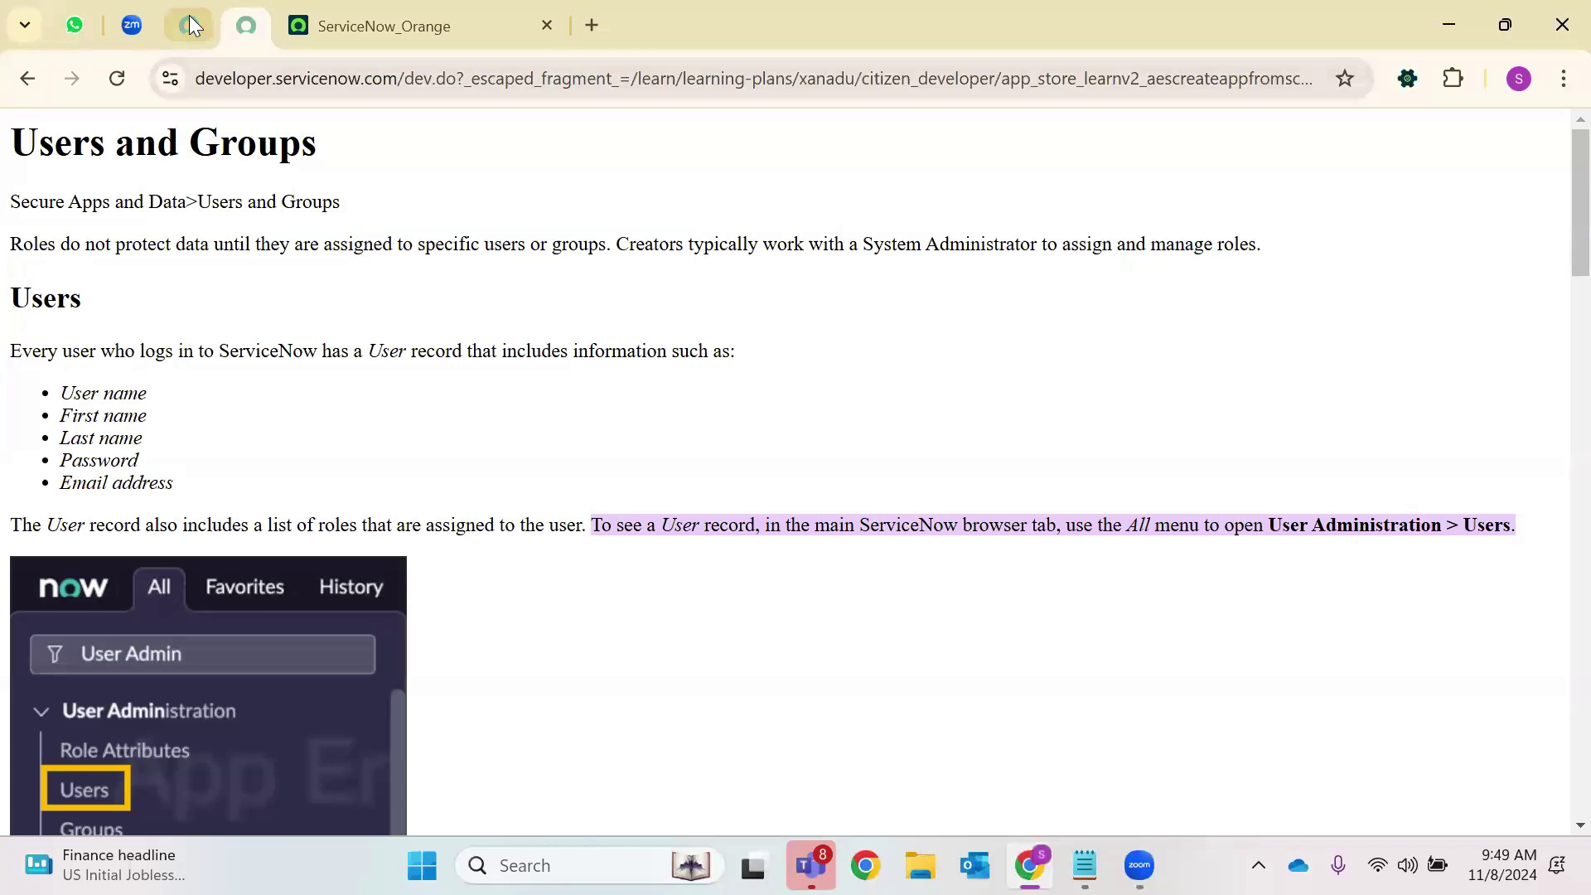
click(190, 23)
click(592, 24)
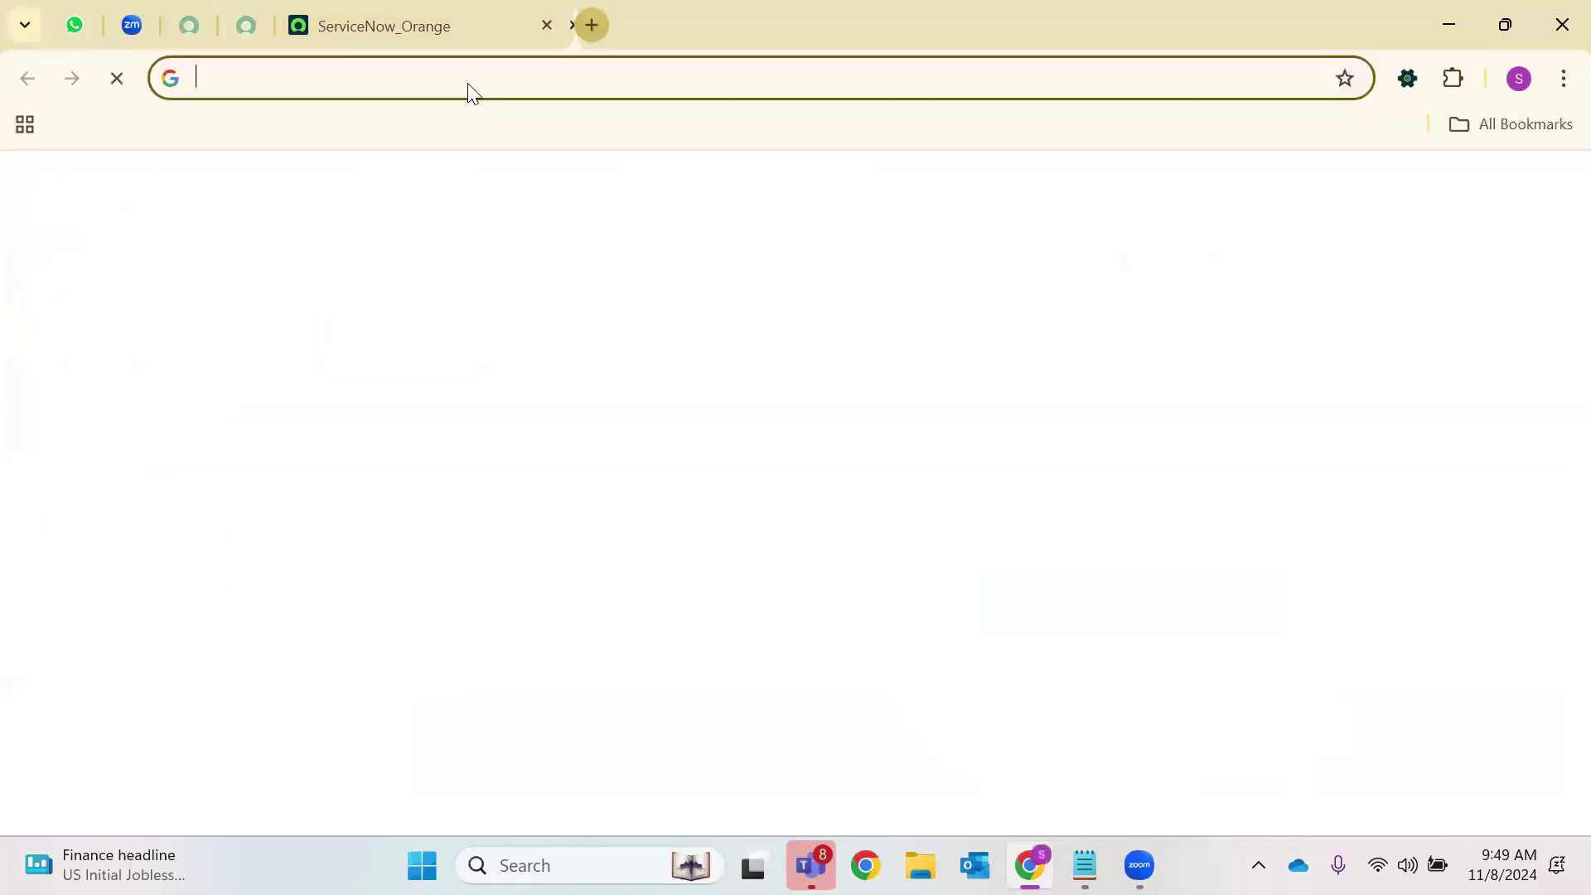
Step: Search Google for 'Users in ServiceNow' and open The User record documentation result
text(uSE)
key(Return)
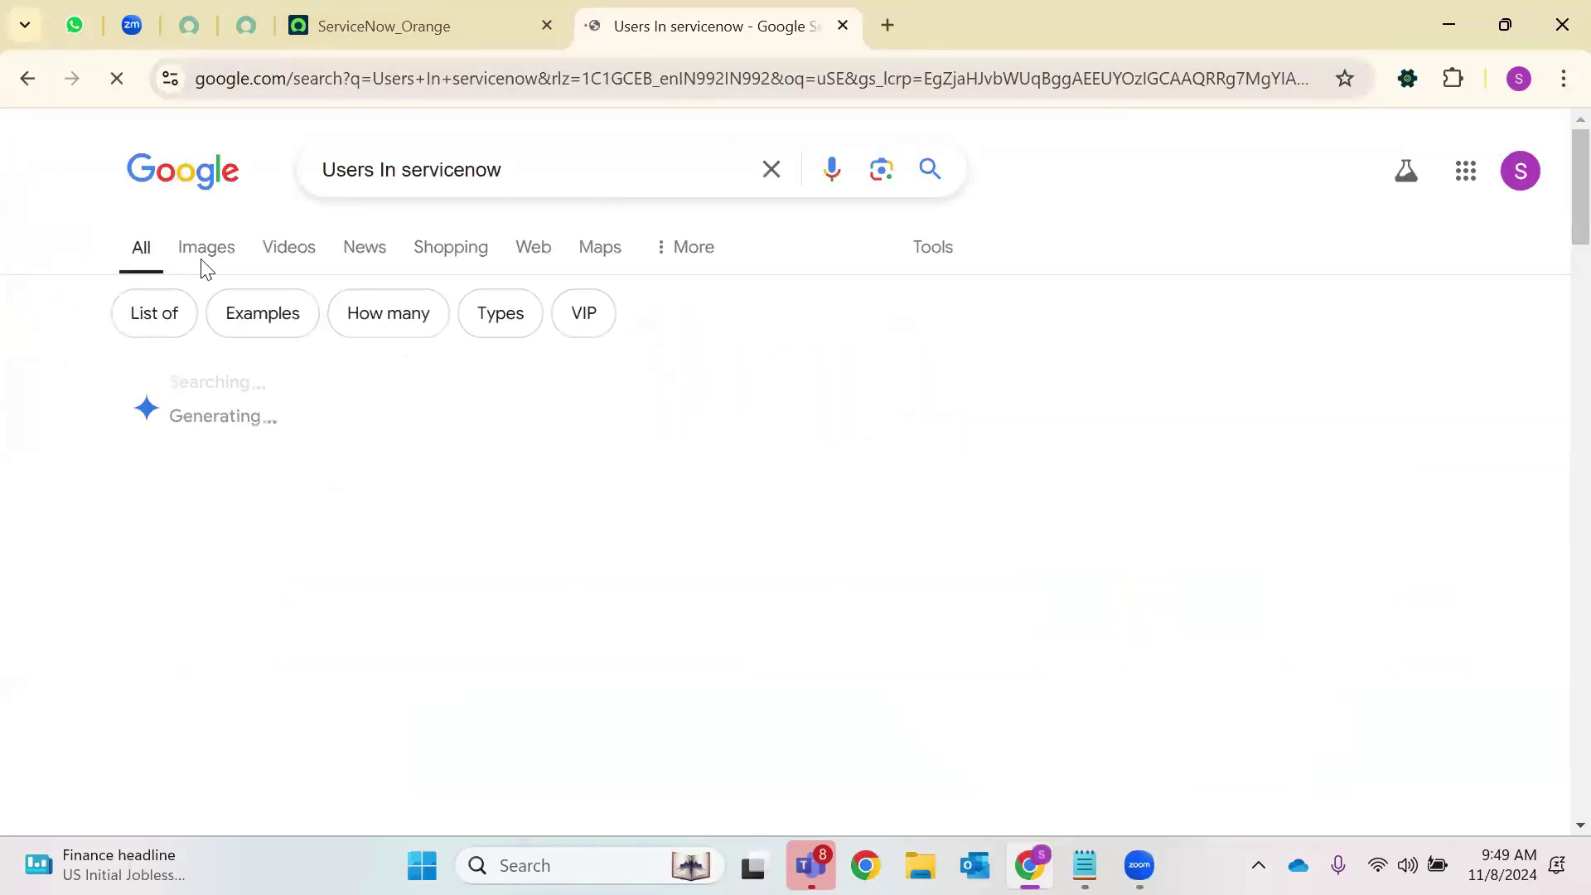
scroll(580, 396, down, 10)
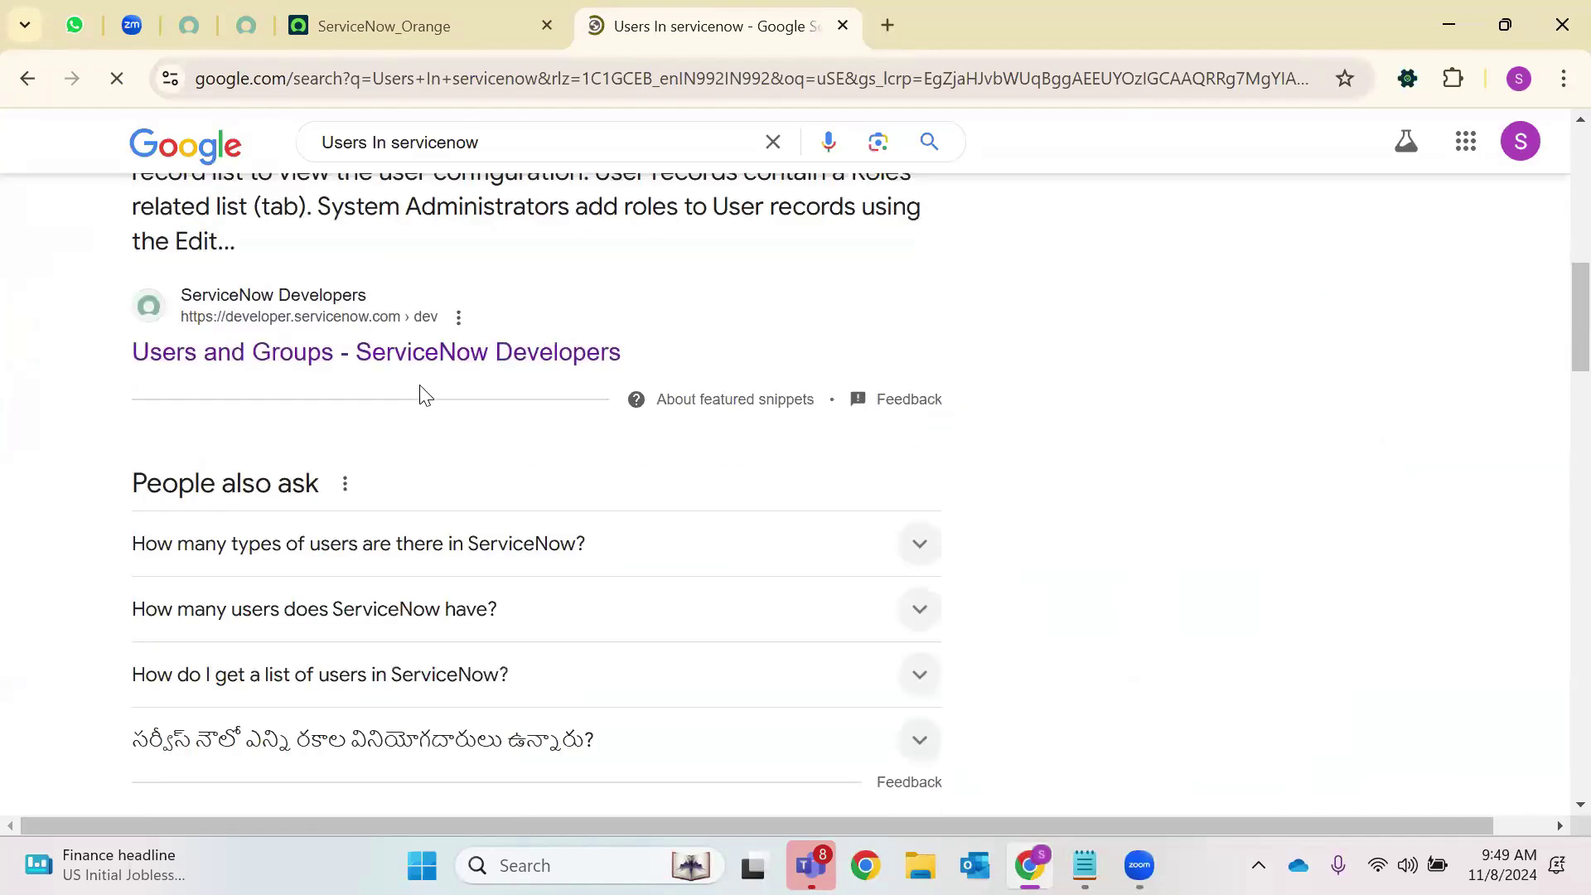
scroll(514, 360, down, 3)
scroll(373, 414, down, 5)
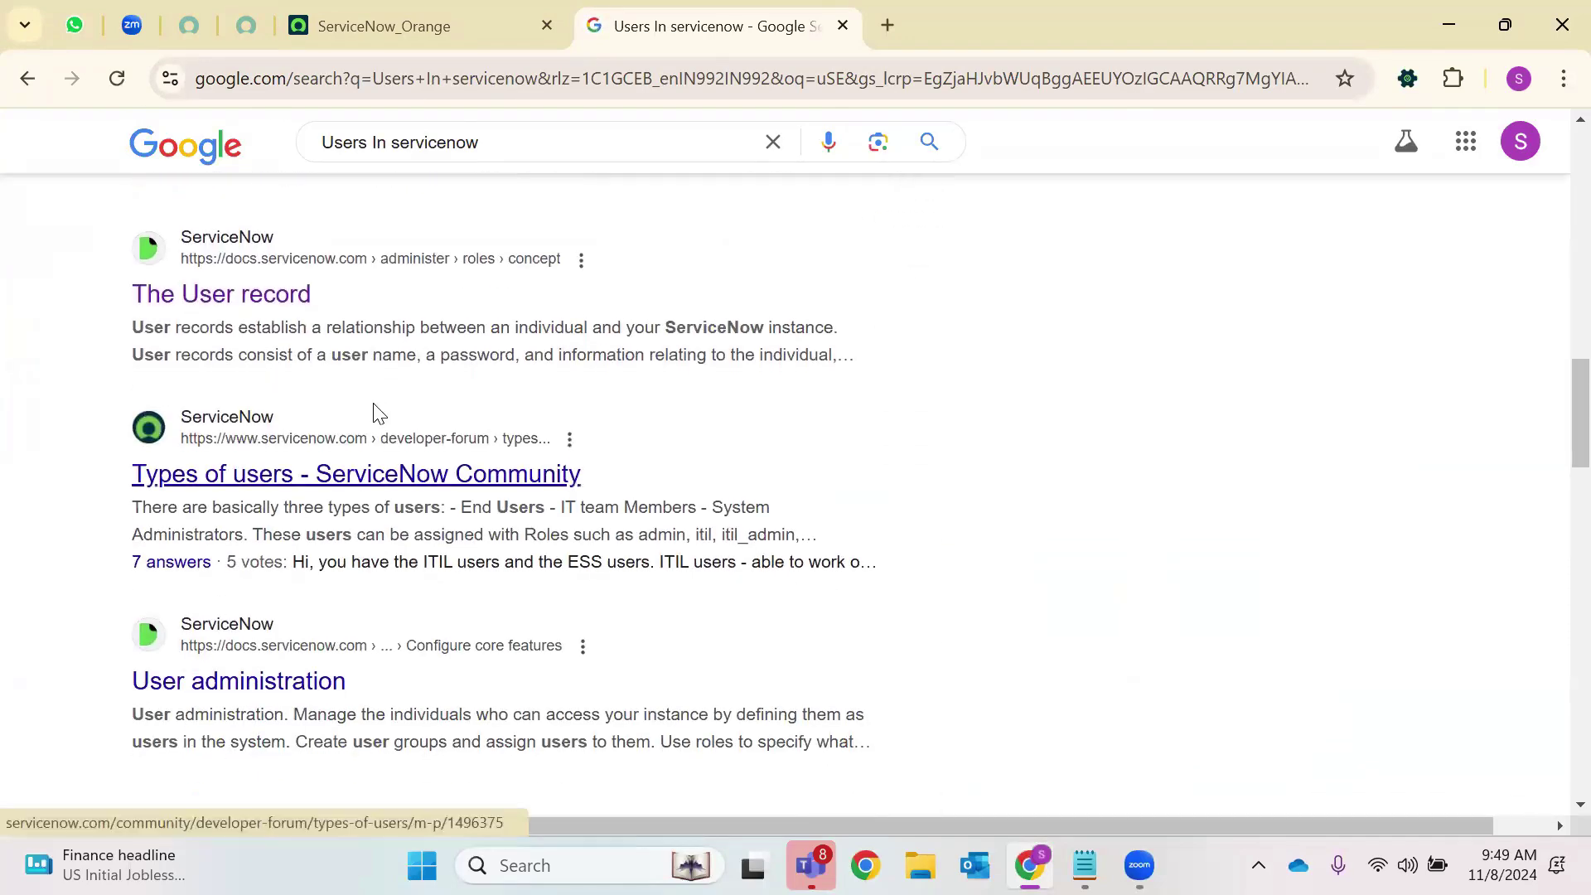
click(291, 294)
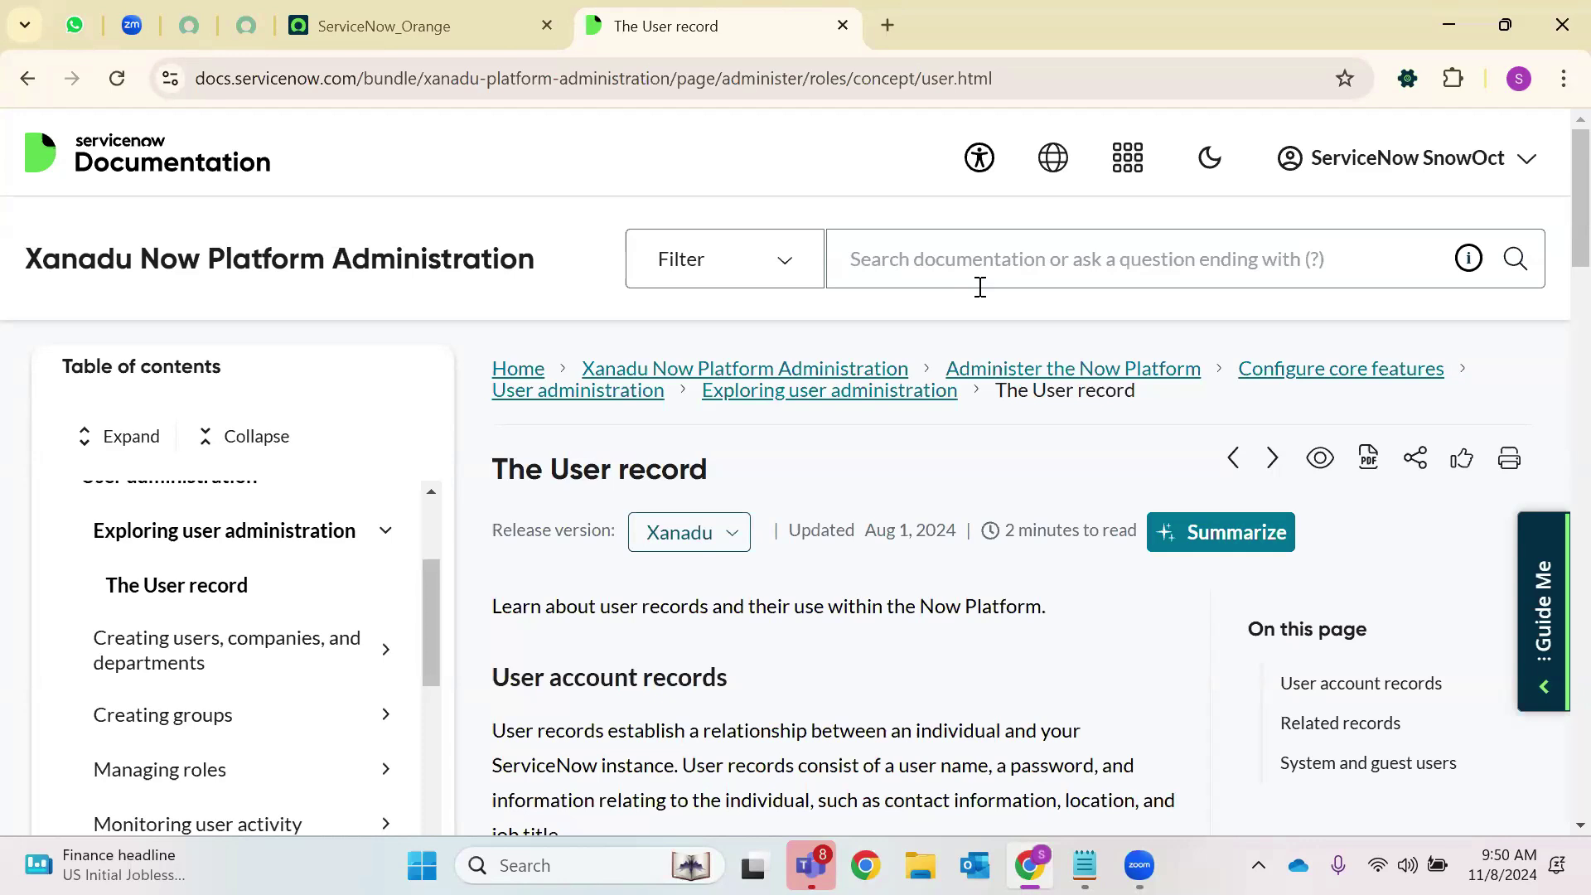
Step: Scroll down through The User record page's related-records sections and back up
scroll(1085, 510, down, 10)
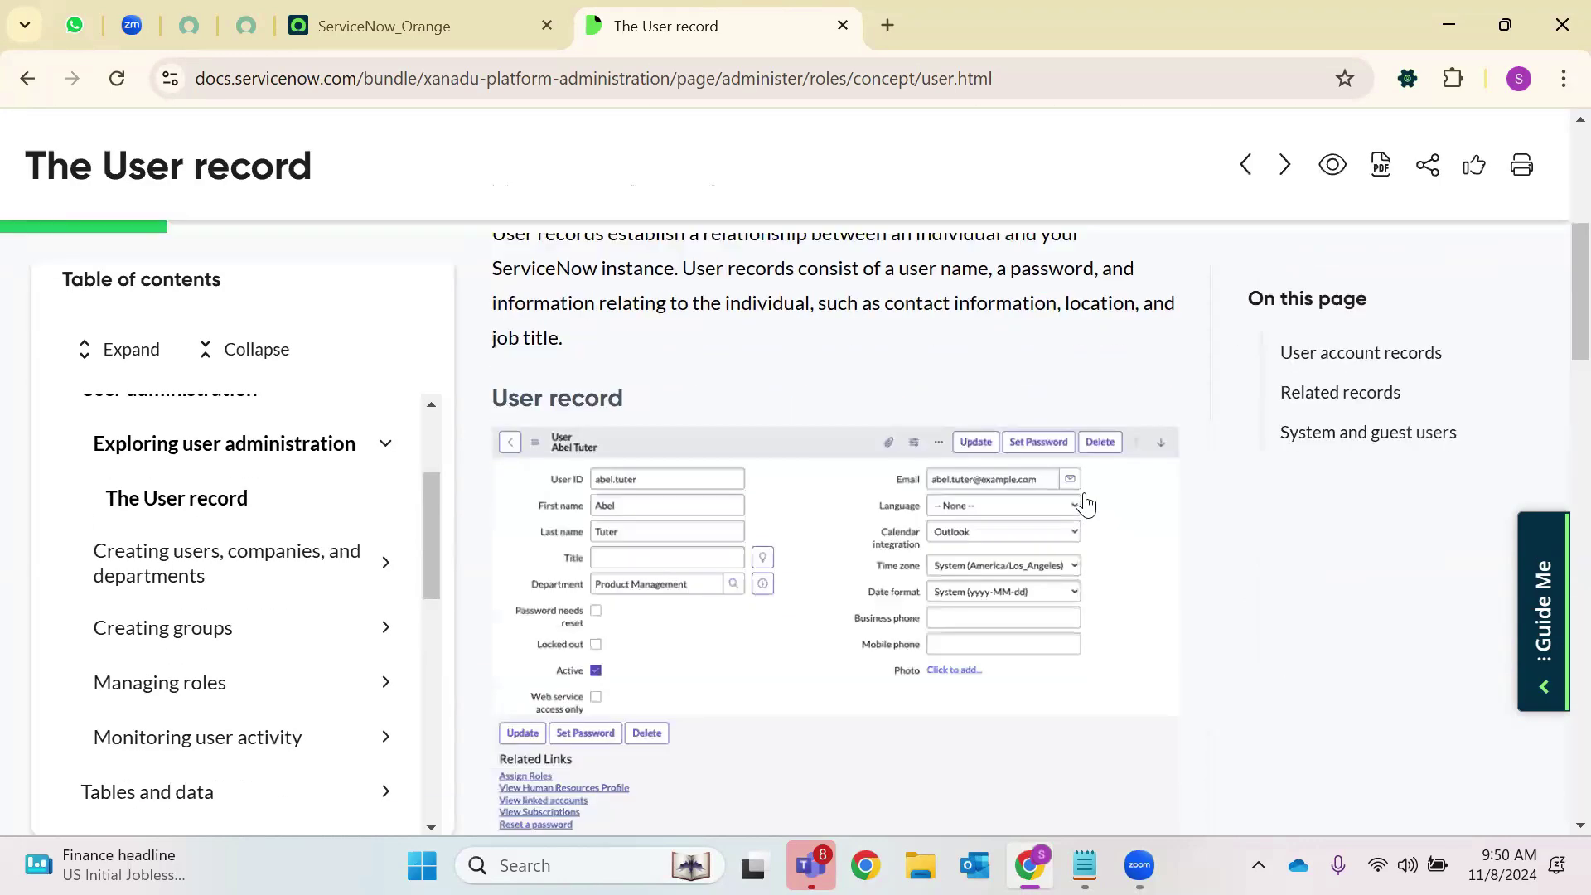
scroll(1066, 550, down, 6)
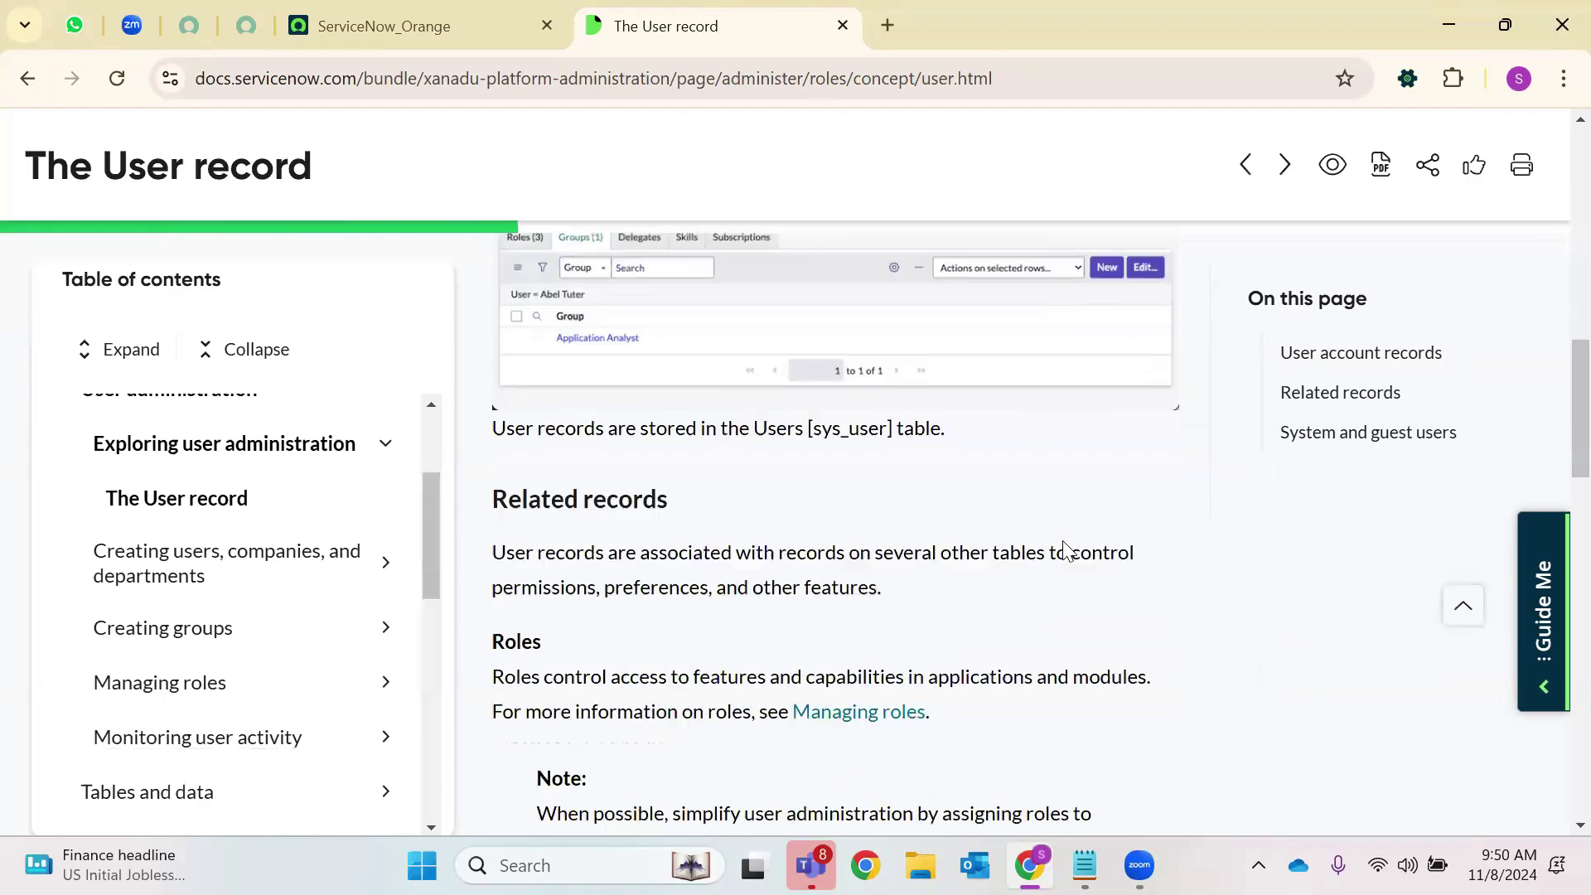
scroll(558, 397, up, 2)
scroll(617, 406, down, 1)
scroll(618, 406, down, 3)
scroll(579, 508, down, 3)
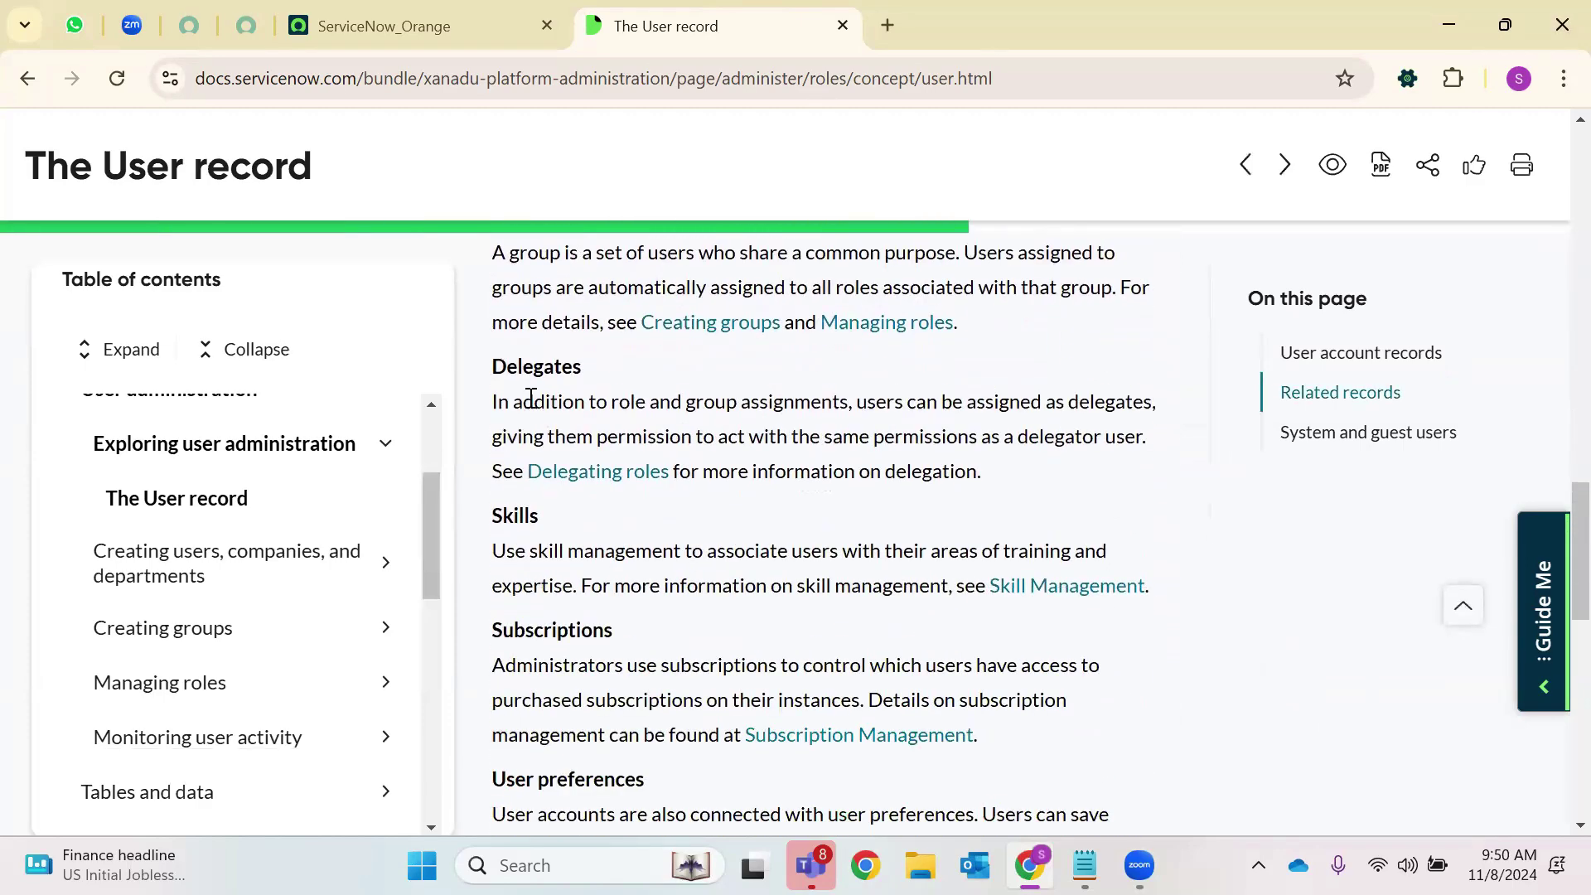
scroll(682, 494, down, 3)
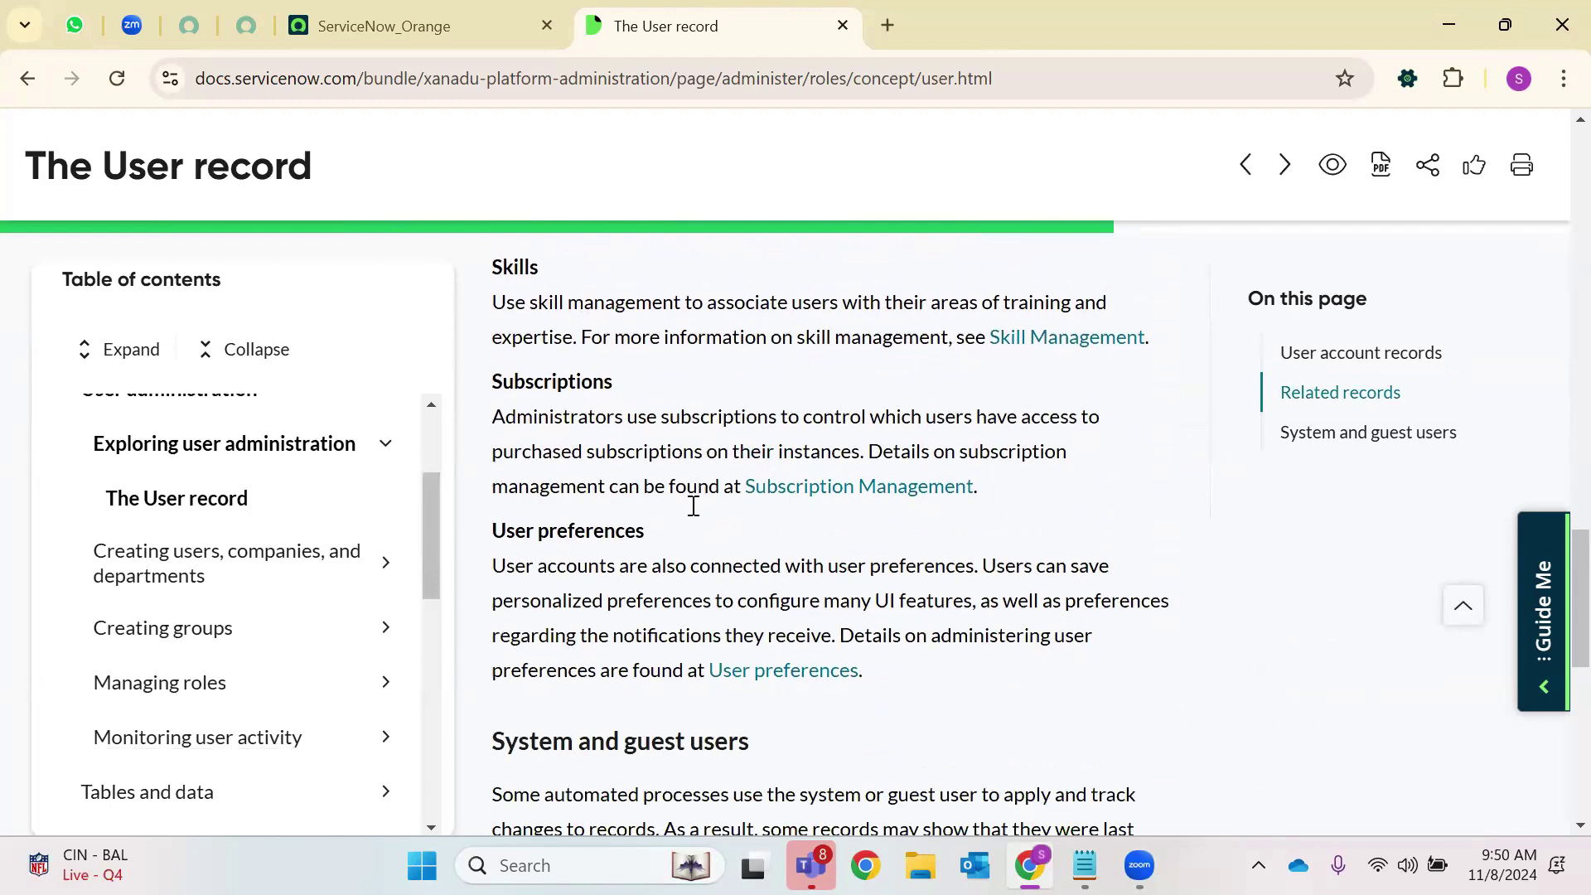
scroll(627, 501, down, 3)
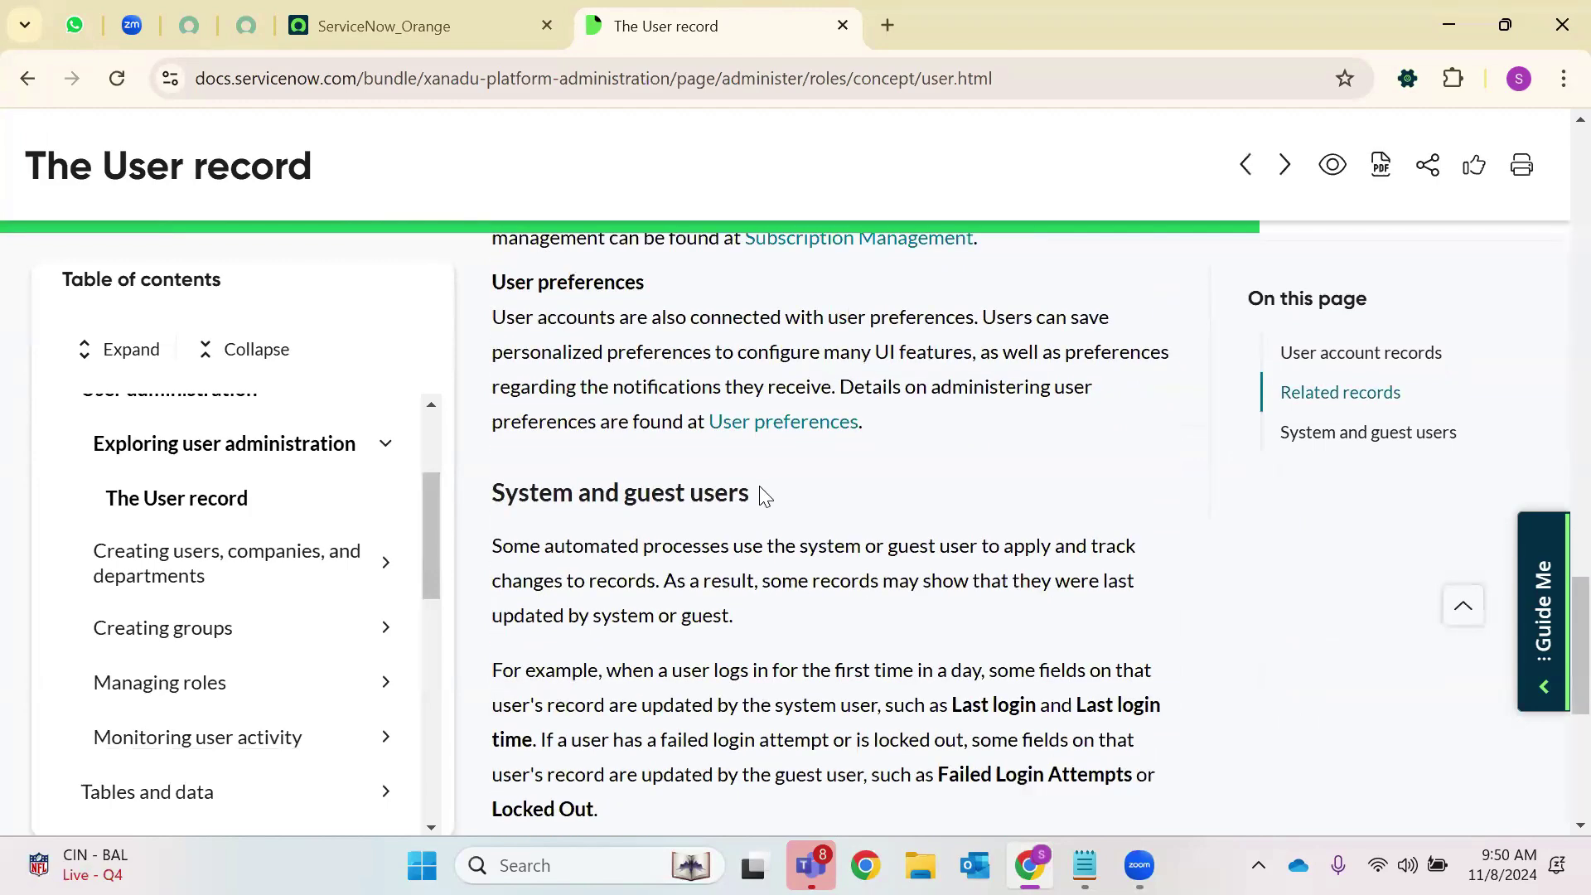
scroll(762, 491, down, 1)
scroll(758, 493, down, 5)
scroll(752, 448, up, 10)
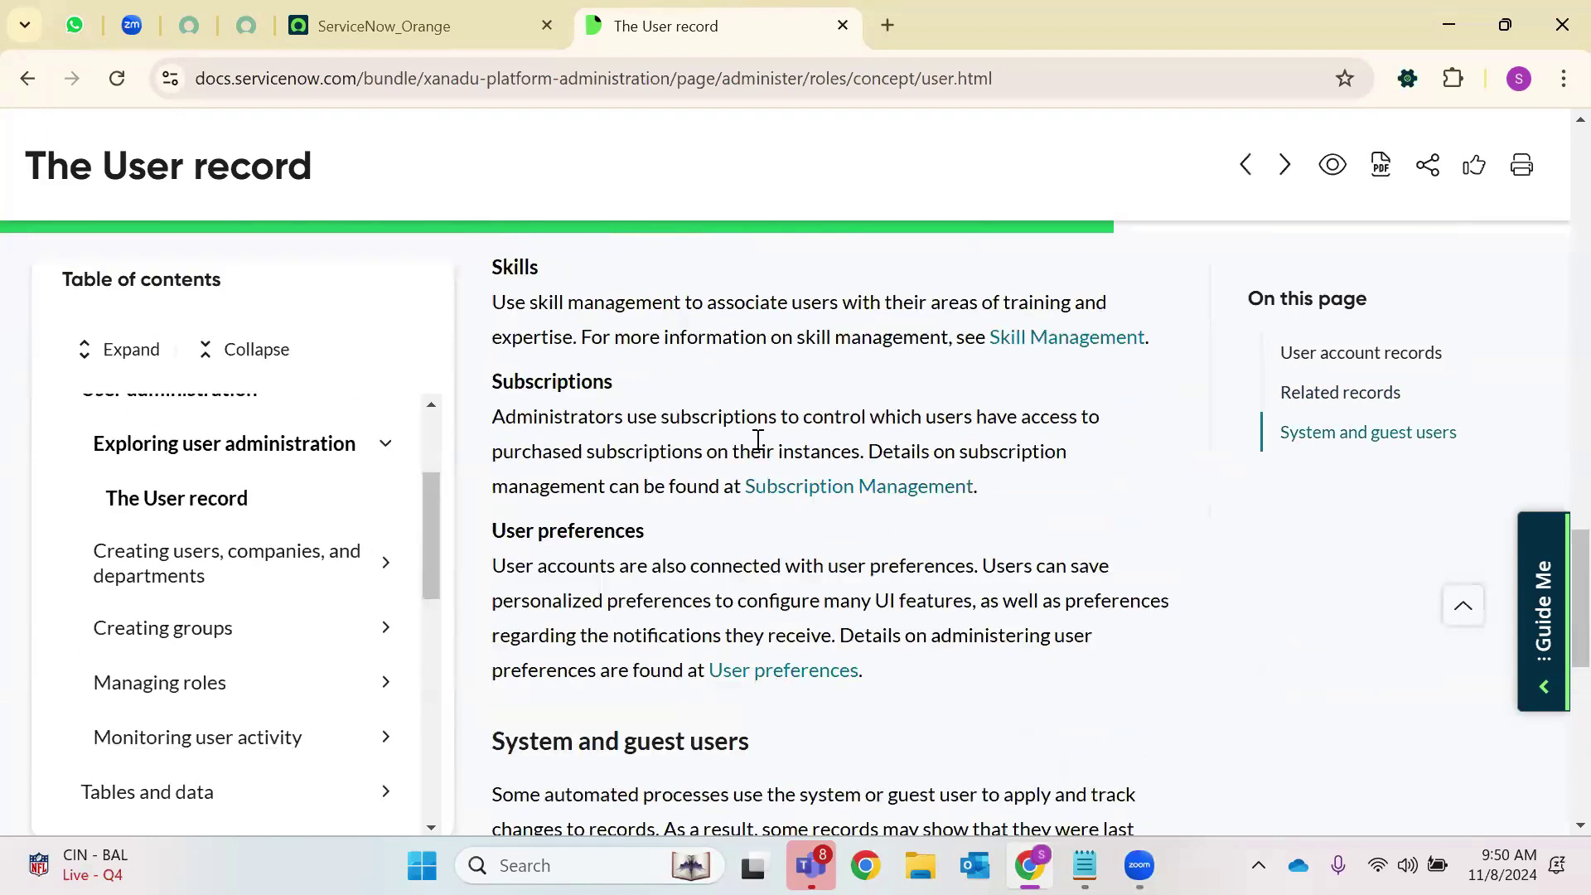
scroll(756, 447, up, 10)
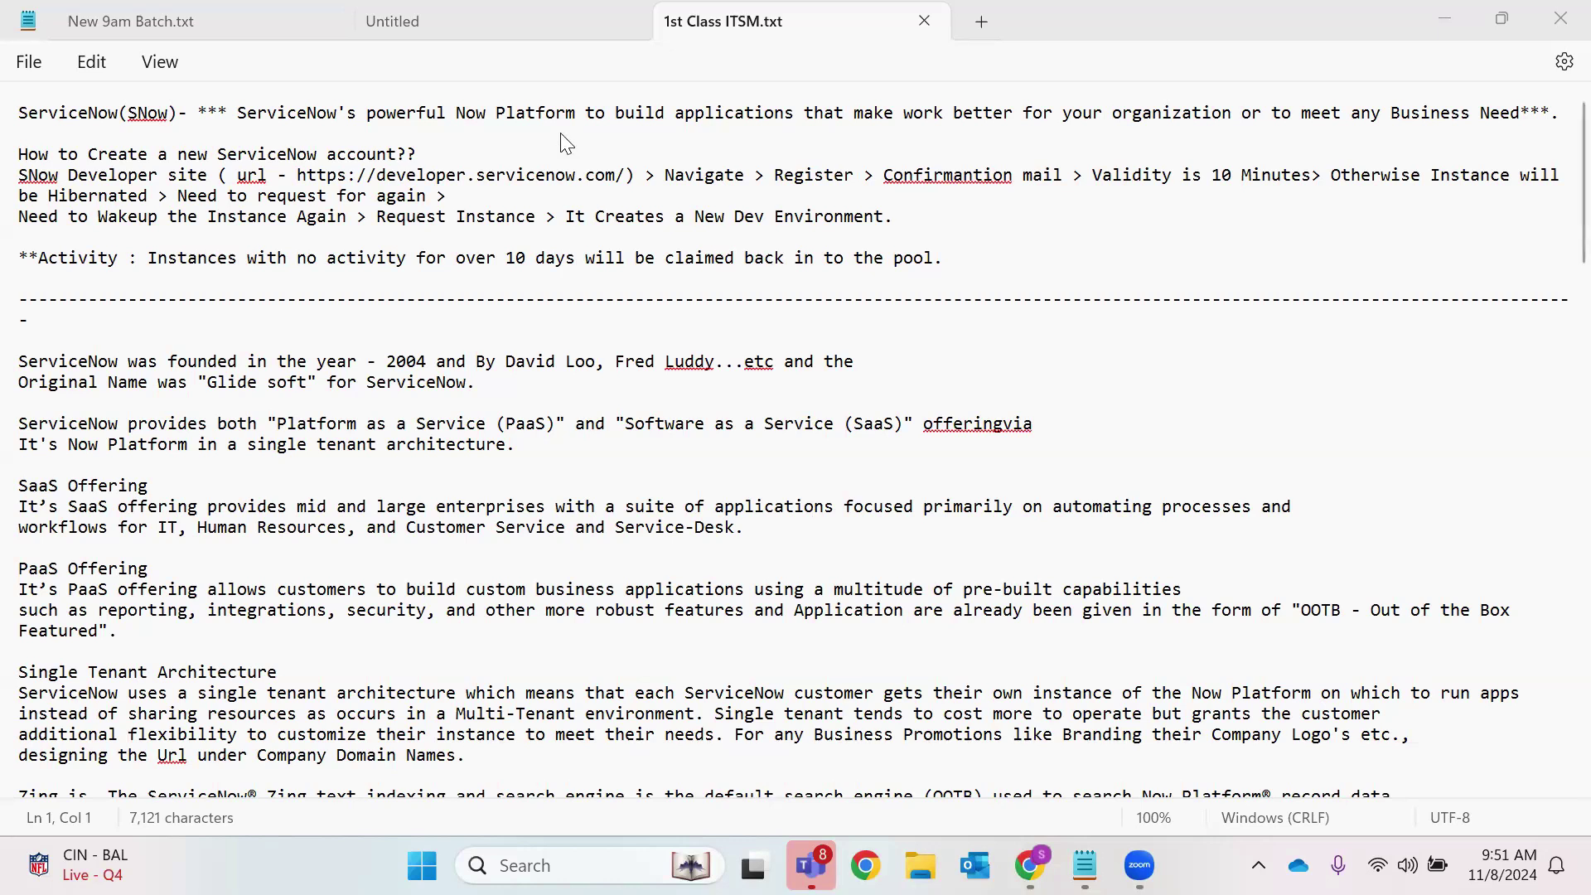
Step: Close the empty Untitled note and copy the ServiceNow developer site URL from the notes
click(625, 21)
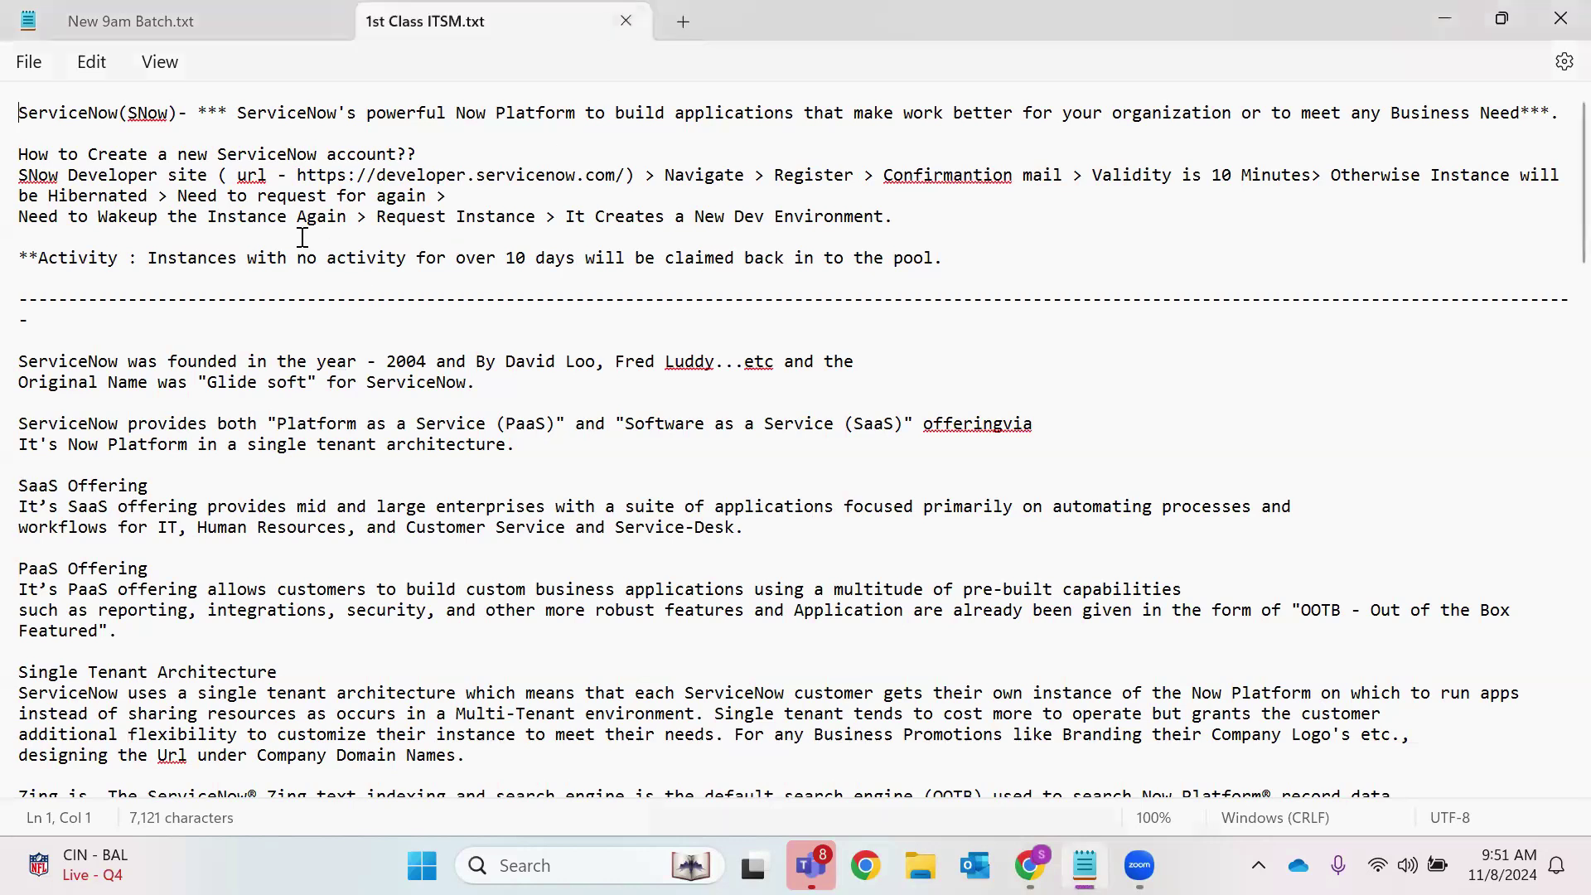
drag(292, 174, 623, 176)
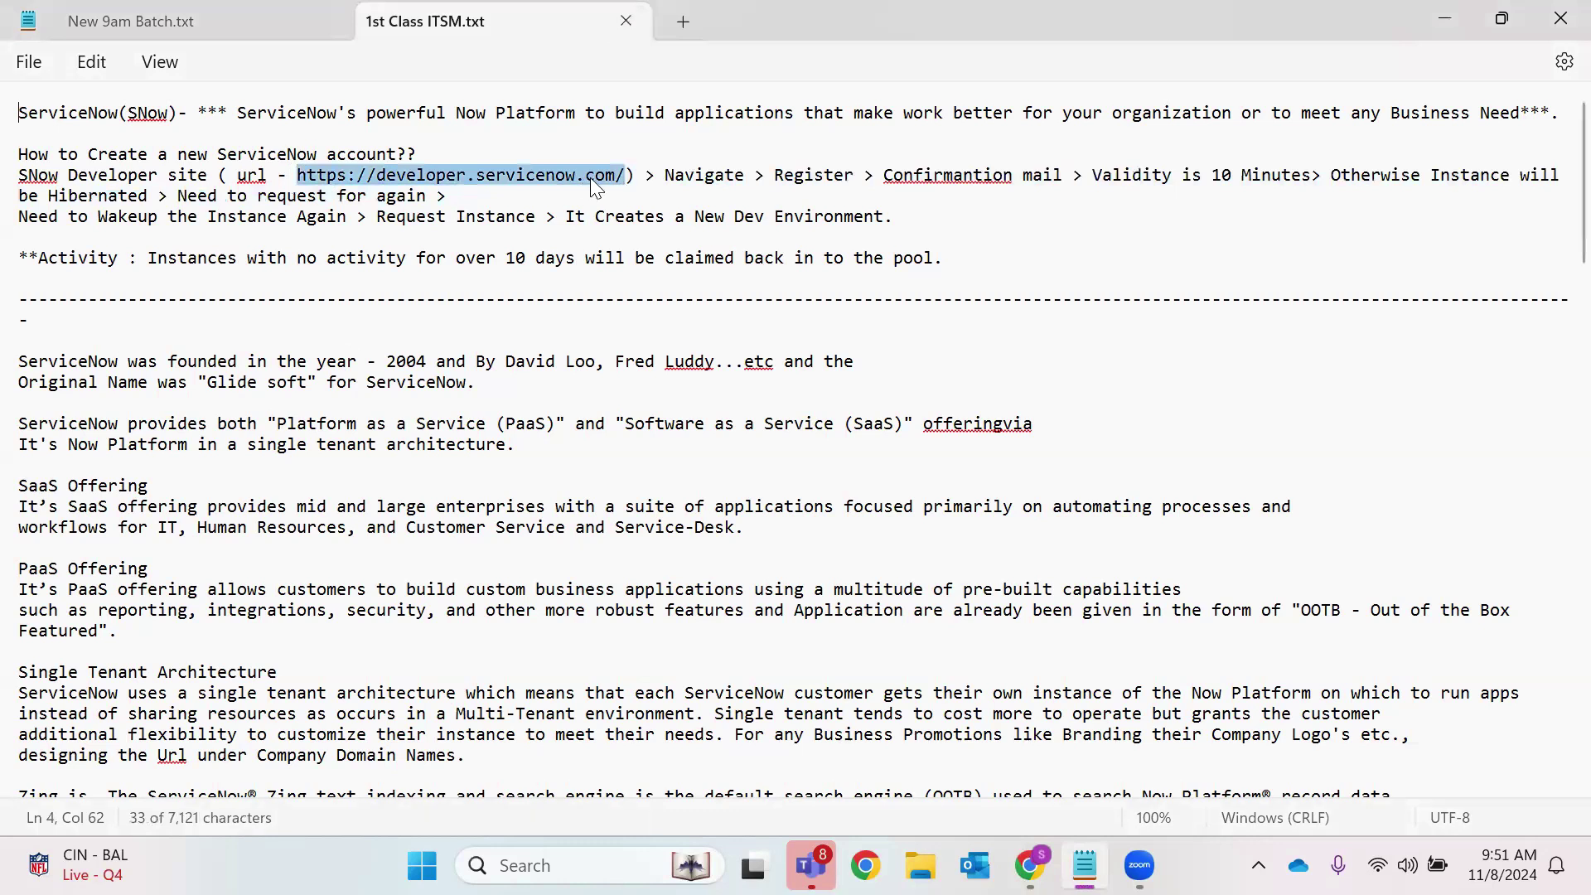
right_click(609, 176)
click(673, 303)
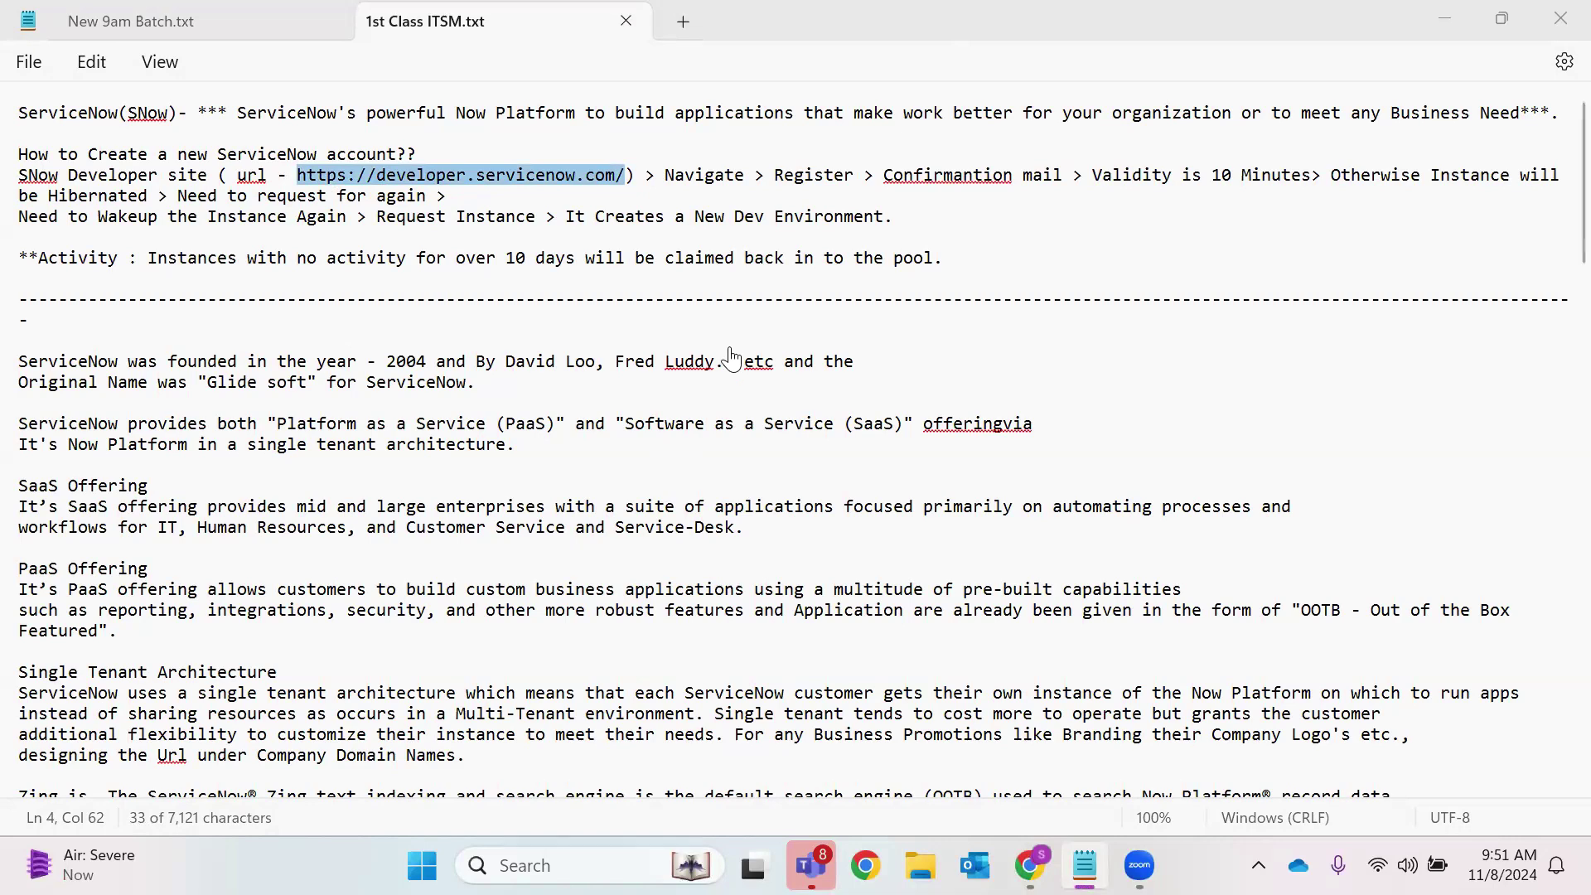
Step: Move down to the ITIL section of the notes and highlight its definition and life cycle stages
scroll(336, 436, down, 5)
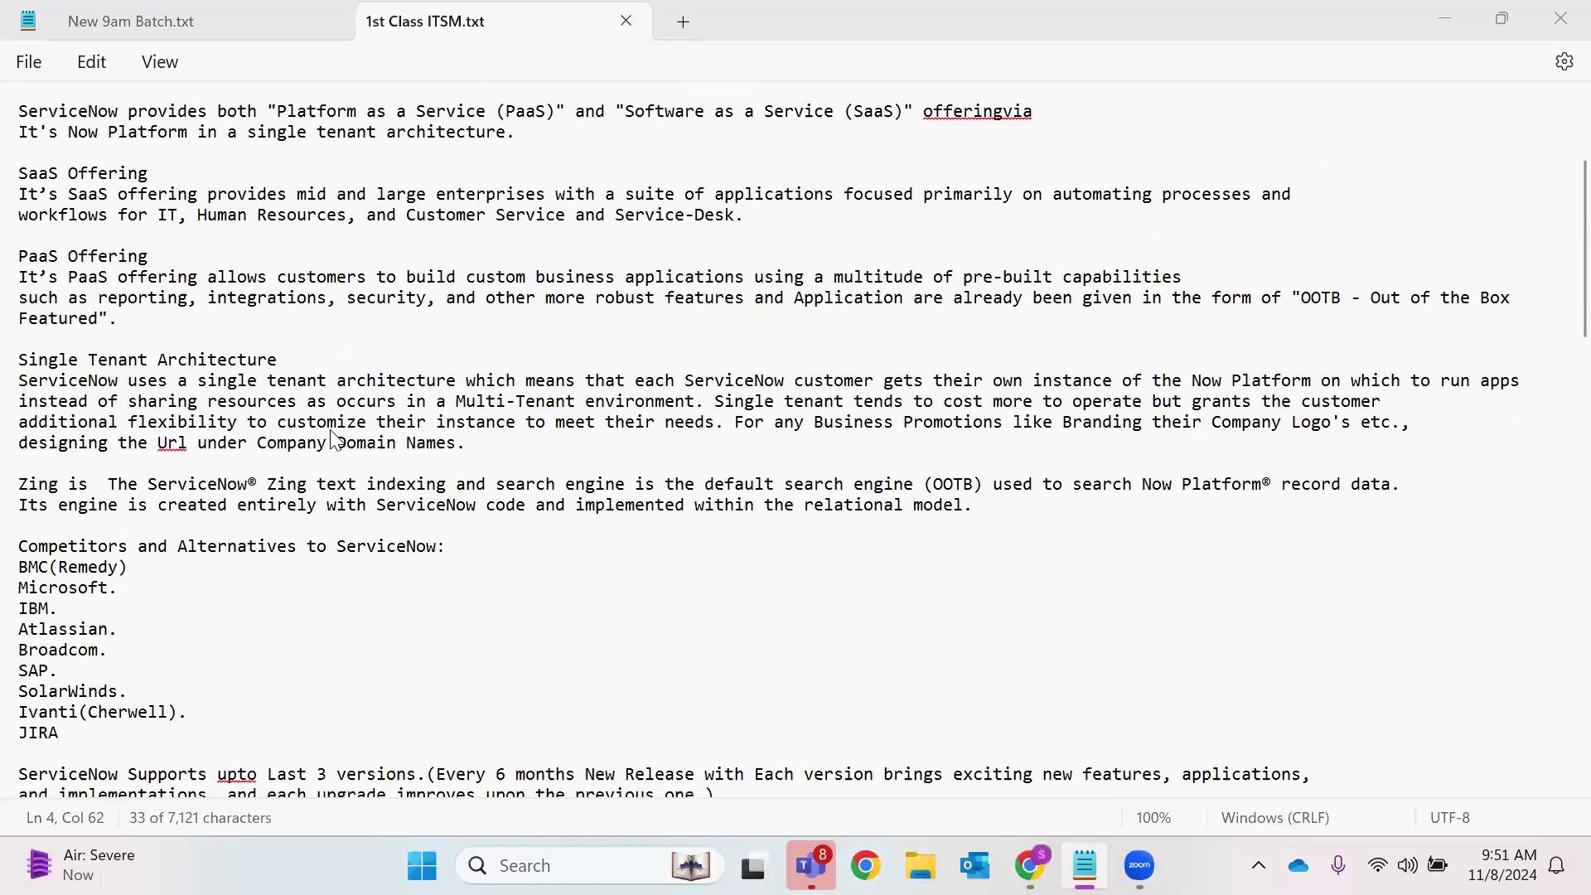
scroll(331, 437, down, 9)
scroll(291, 440, down, 6)
scroll(464, 384, up, 4)
drag(18, 281, 1215, 495)
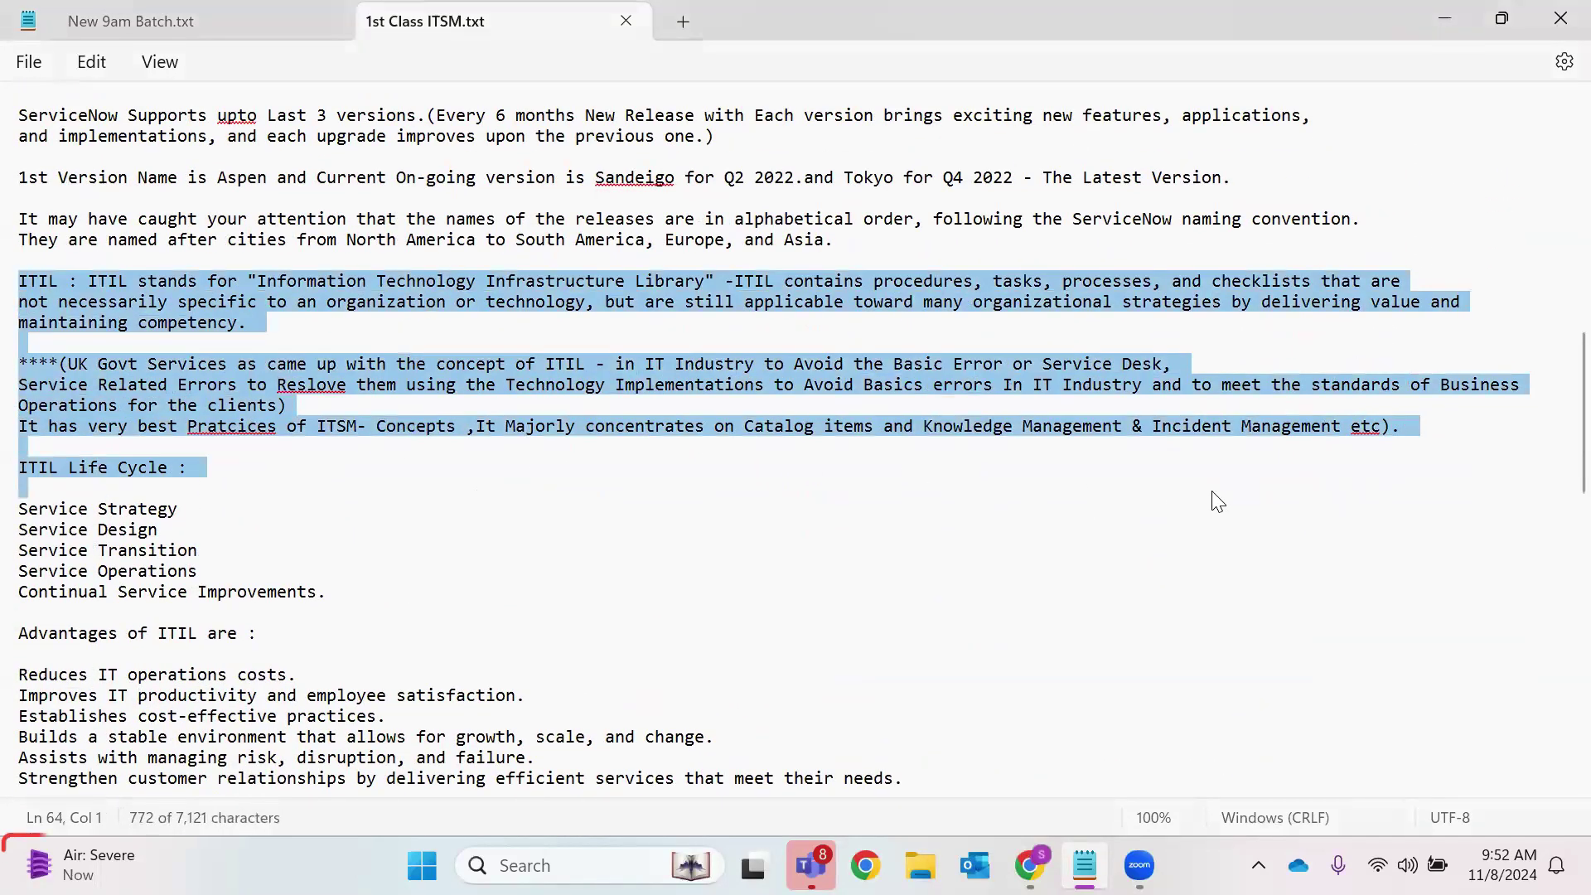
click(509, 497)
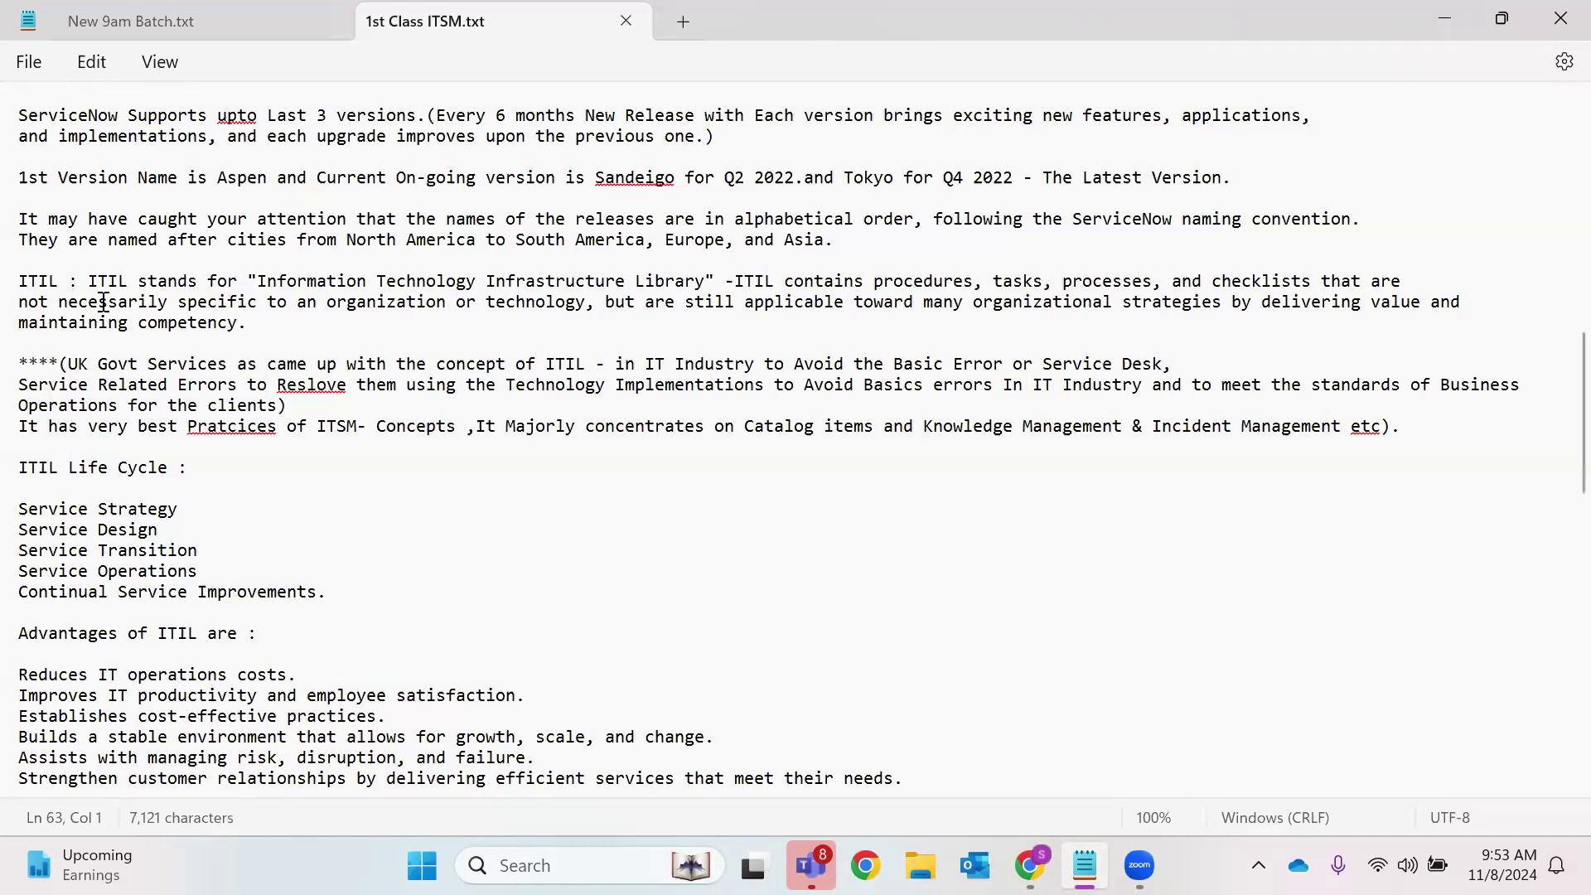
drag(89, 282, 1416, 346)
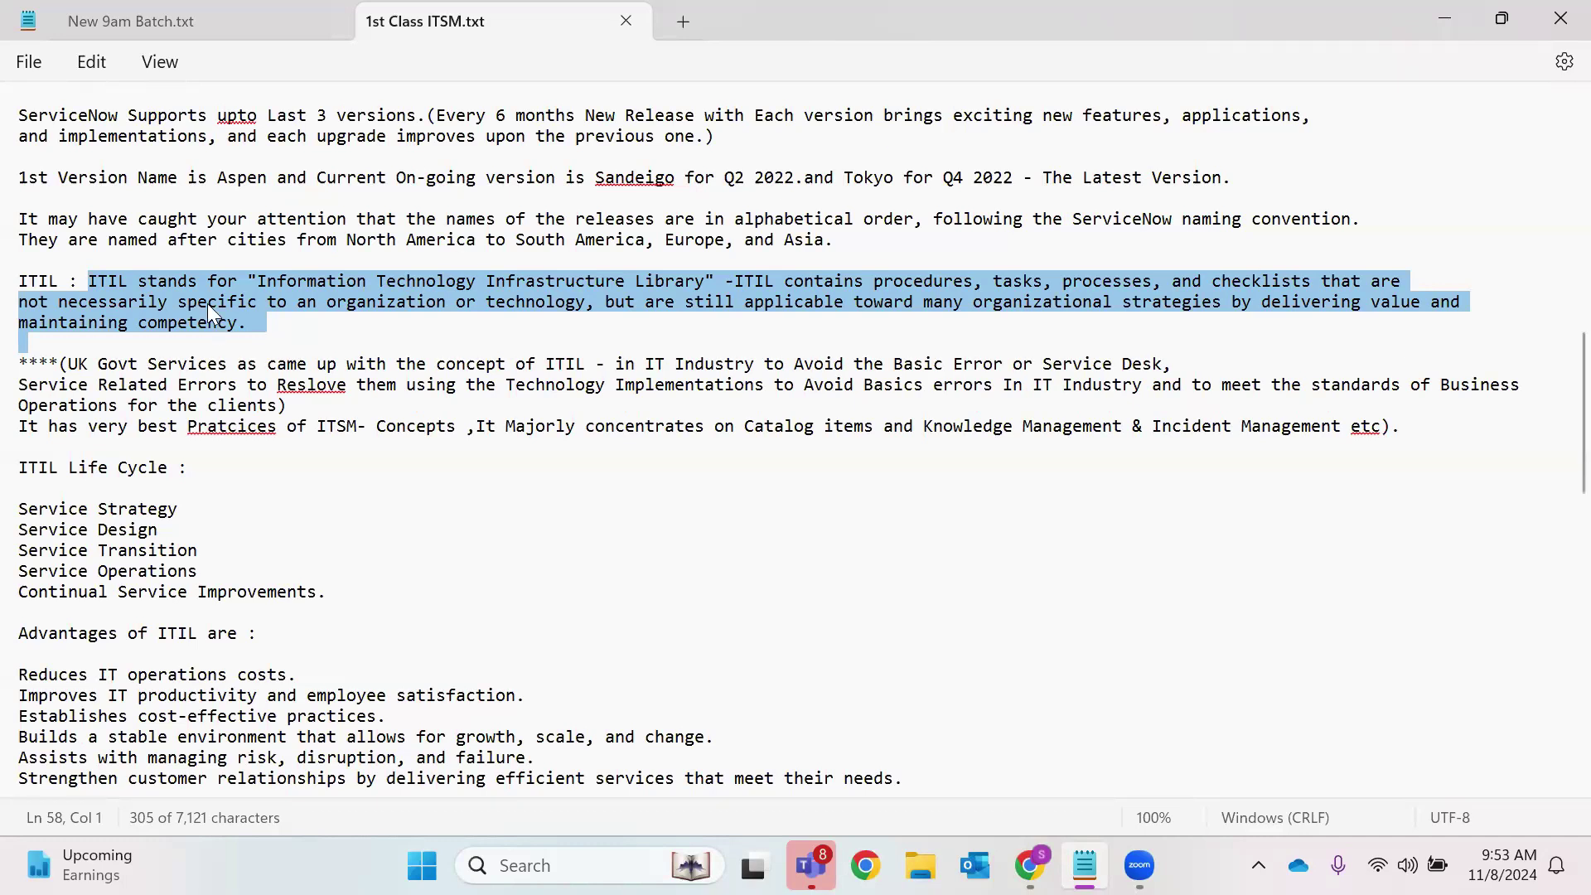
click(396, 283)
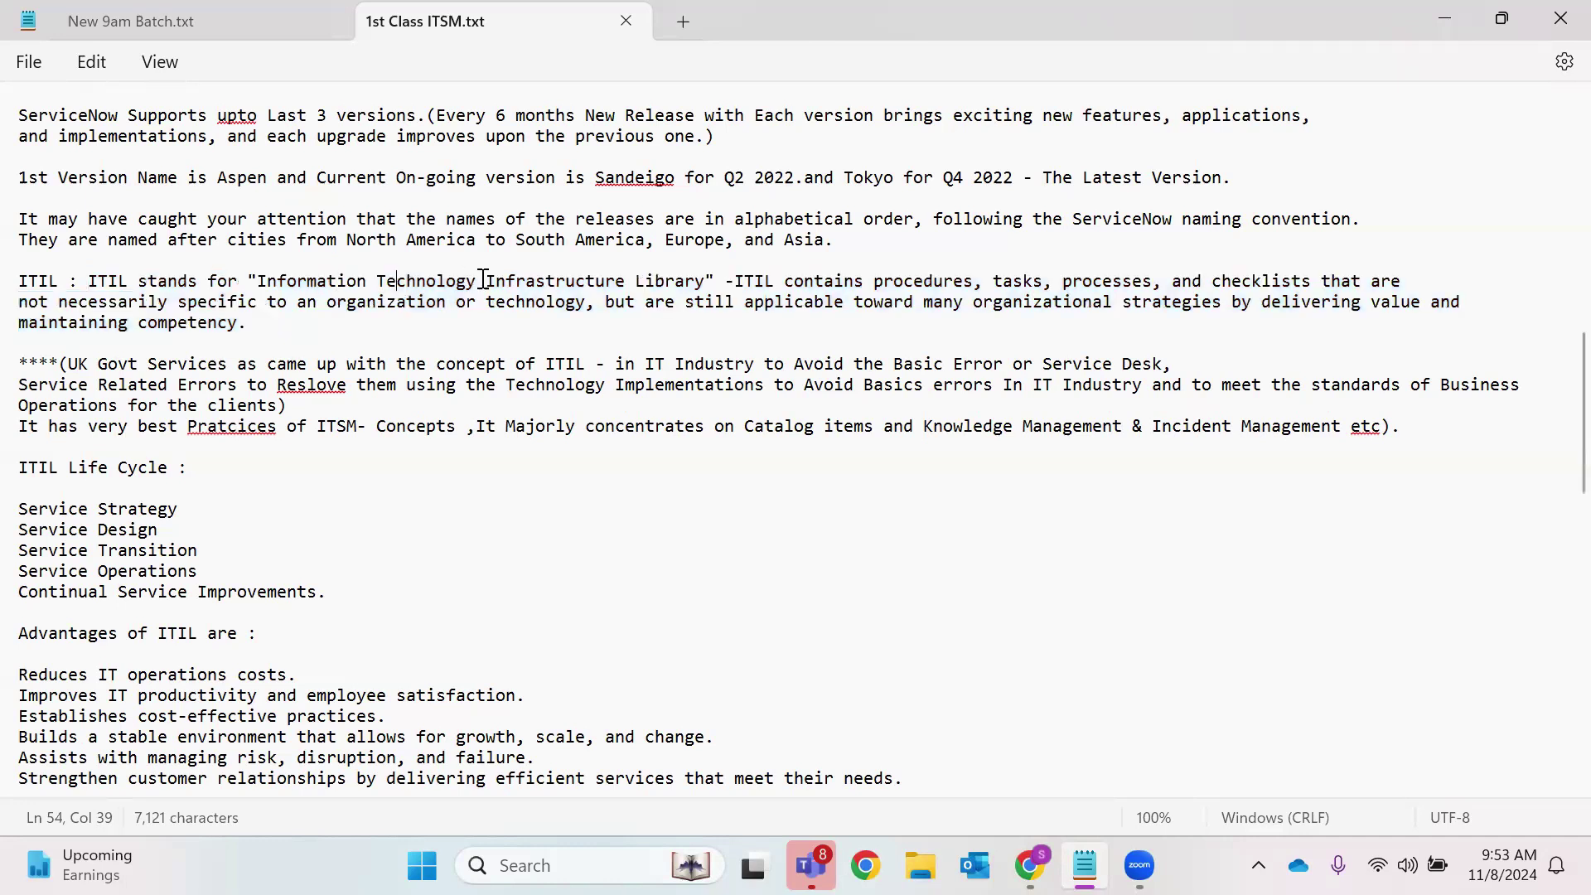
double_click(763, 286)
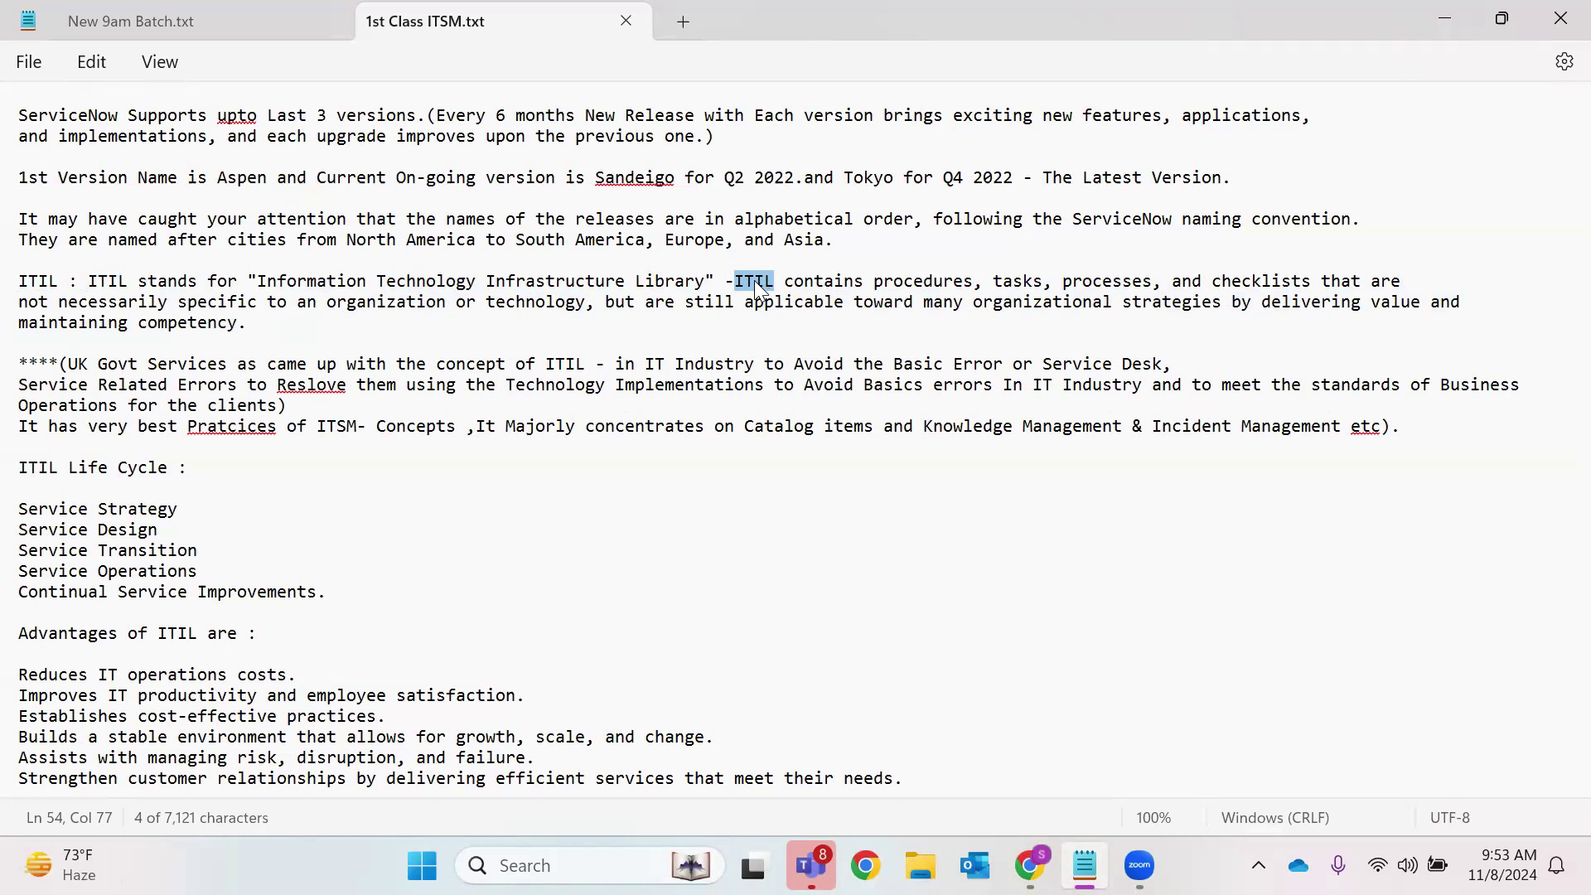
double_click(922, 283)
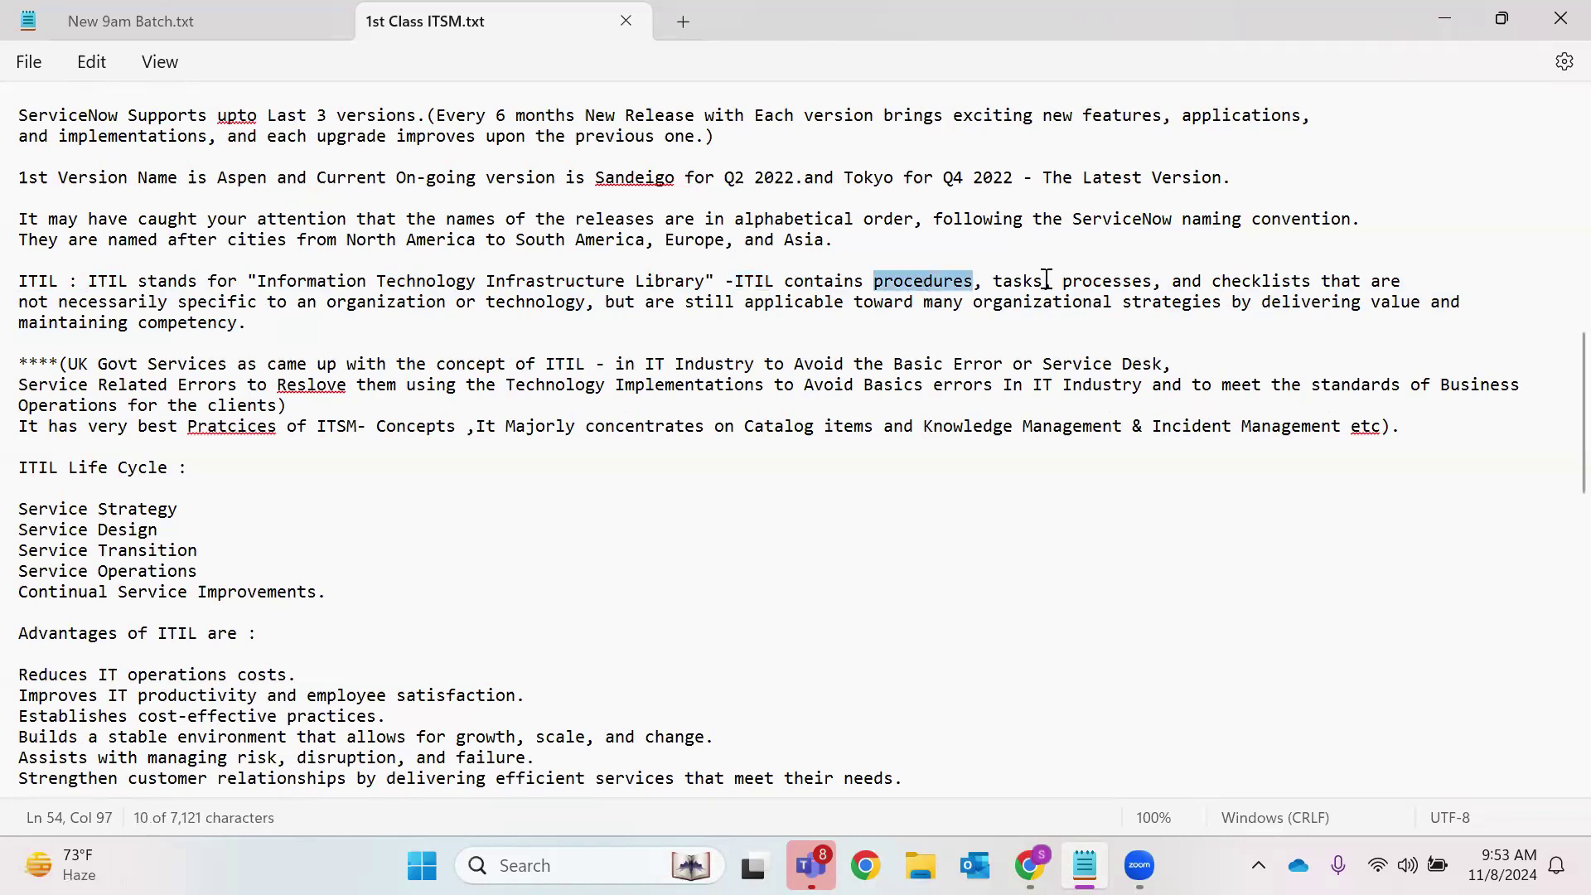
double_click(1017, 284)
double_click(1111, 283)
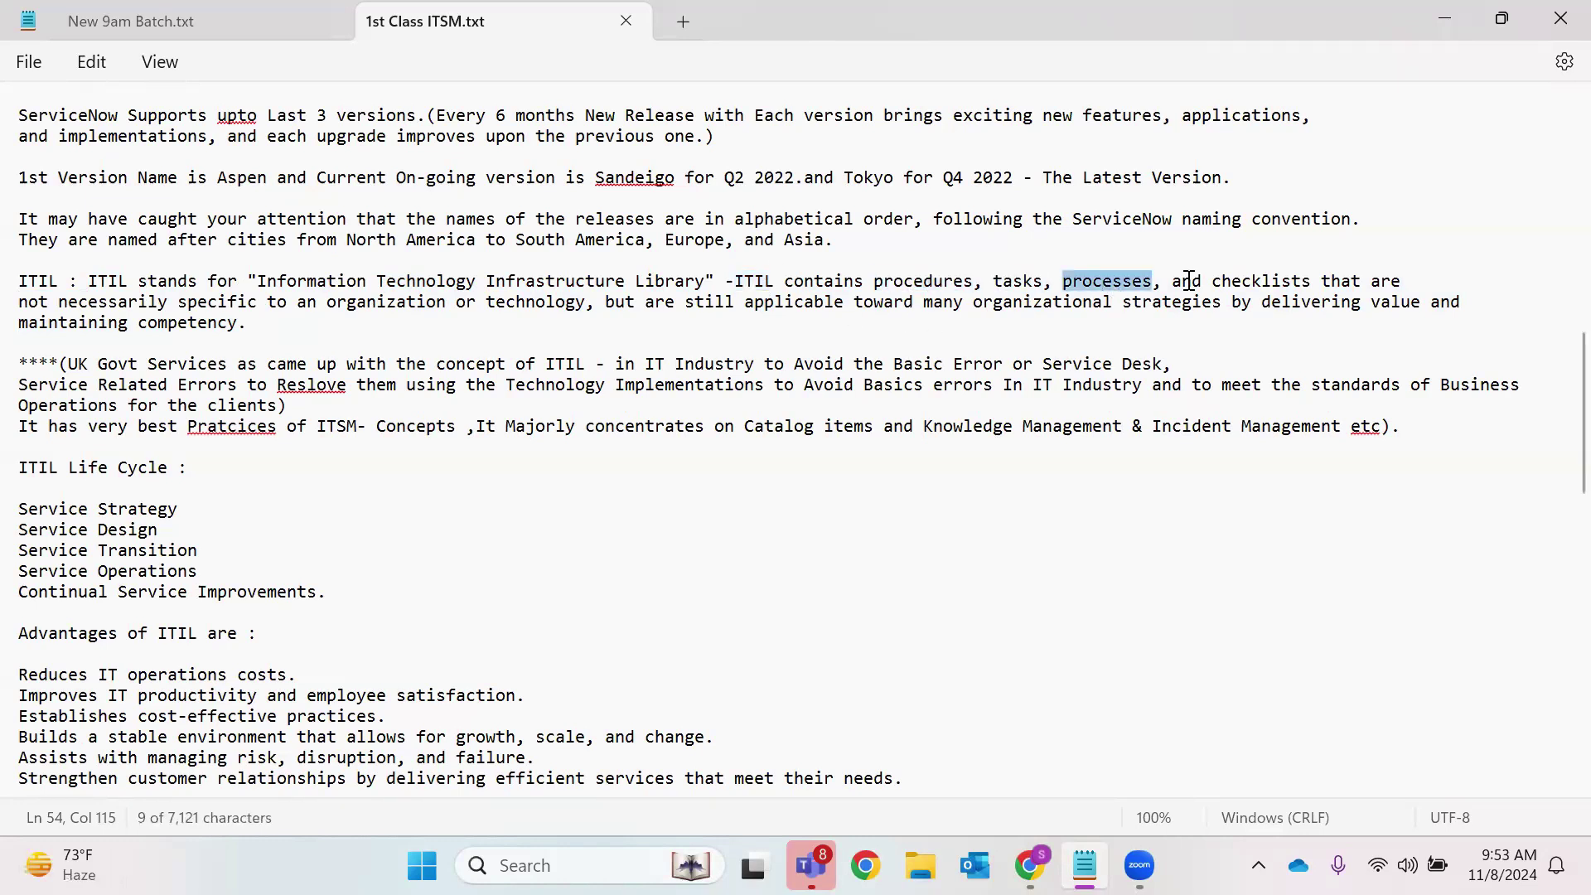
double_click(1259, 284)
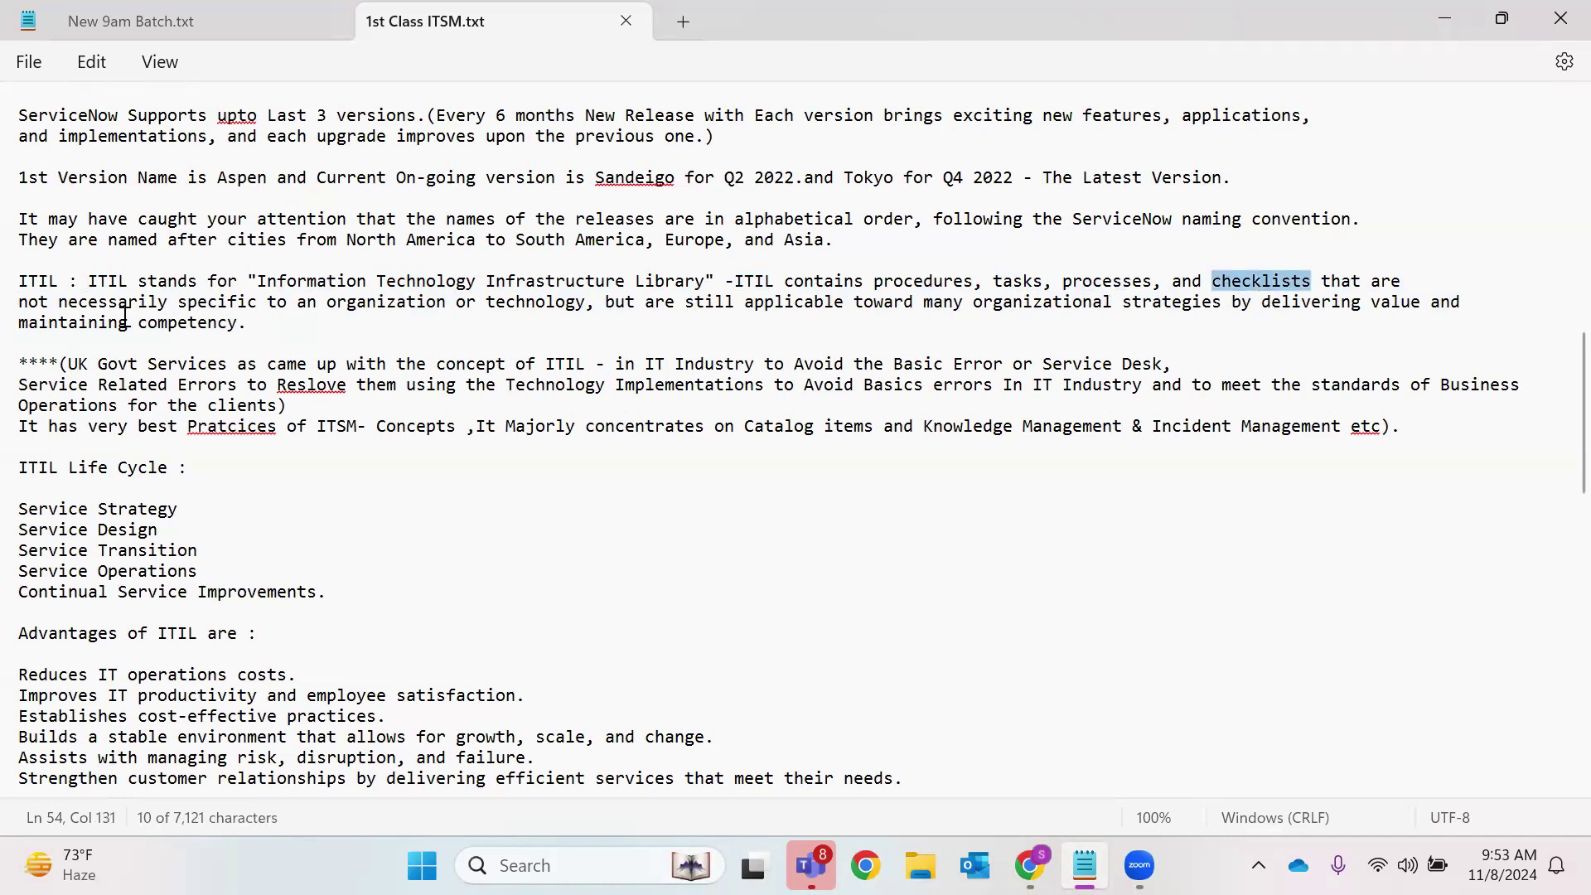
drag(59, 305, 690, 346)
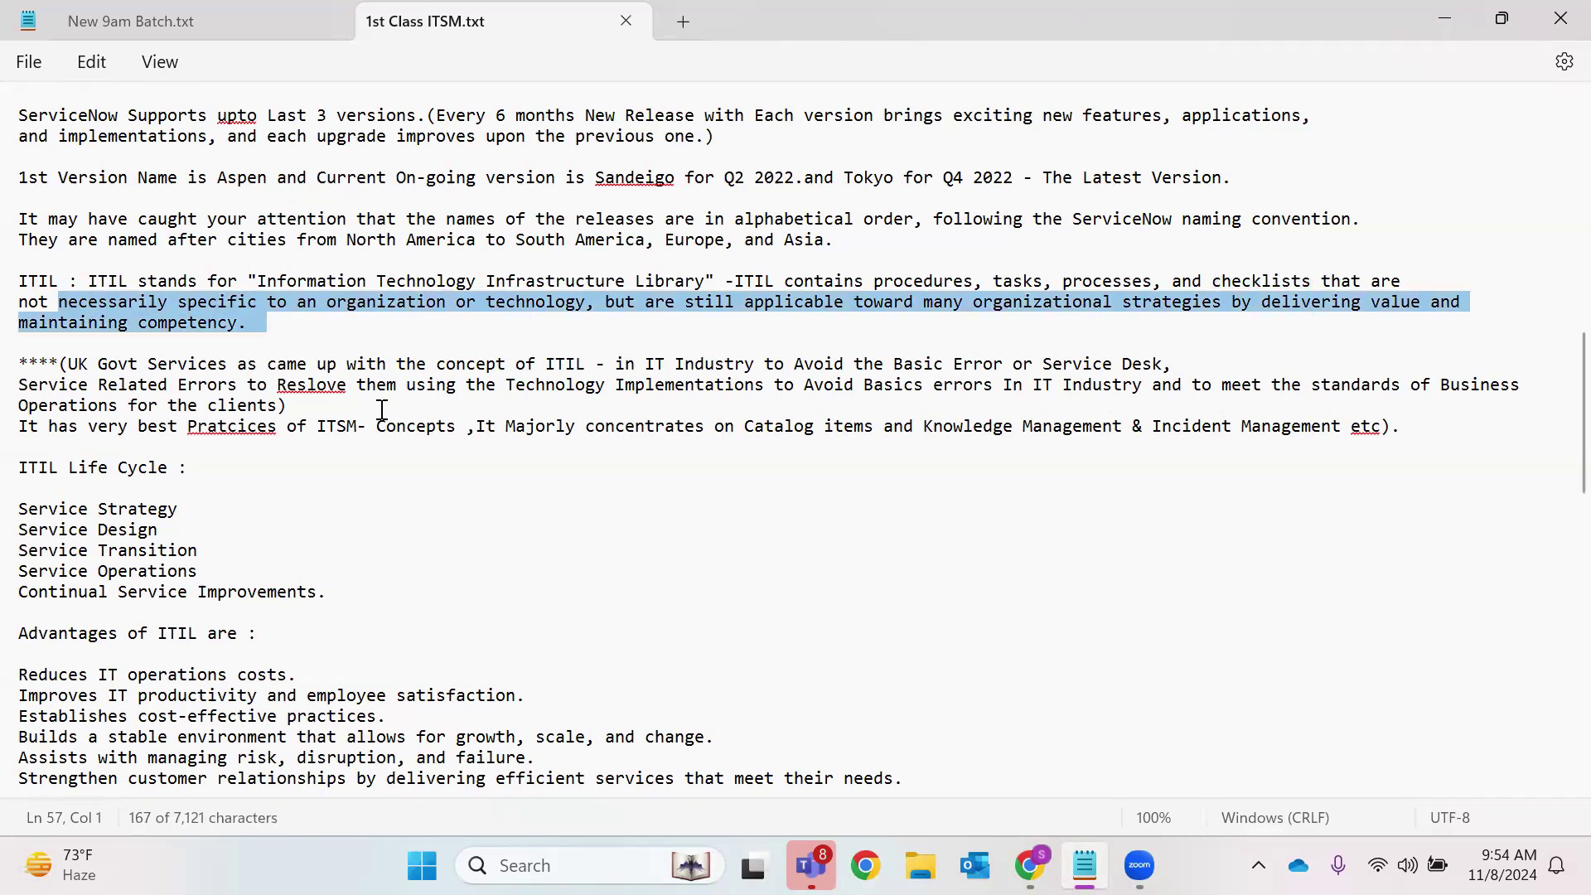
click(228, 379)
drag(247, 335, 20, 280)
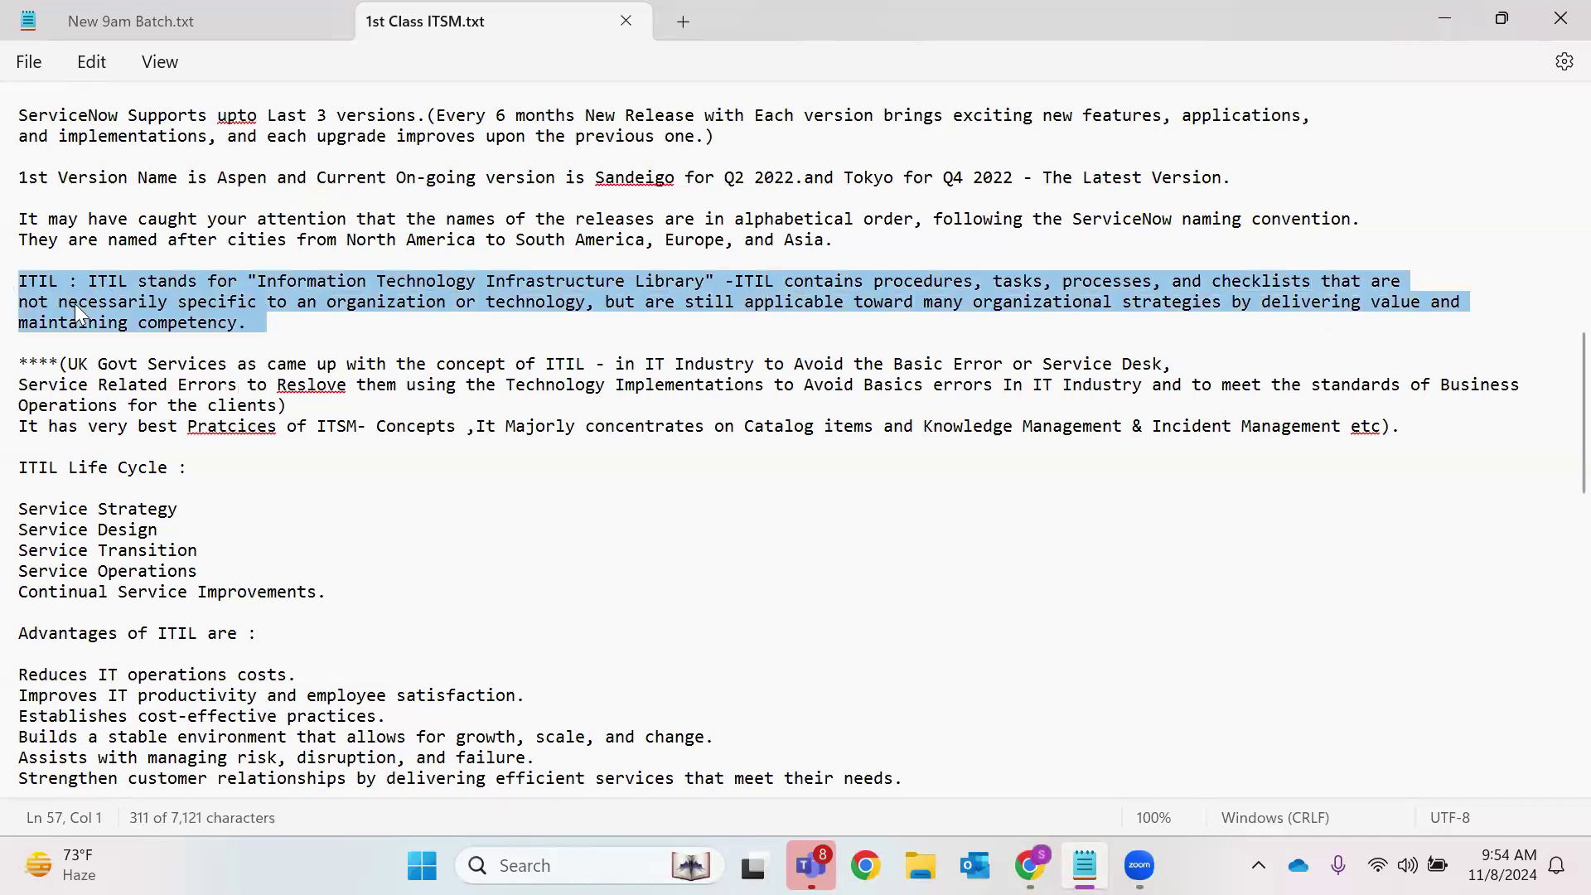
click(307, 330)
drag(20, 365, 1108, 407)
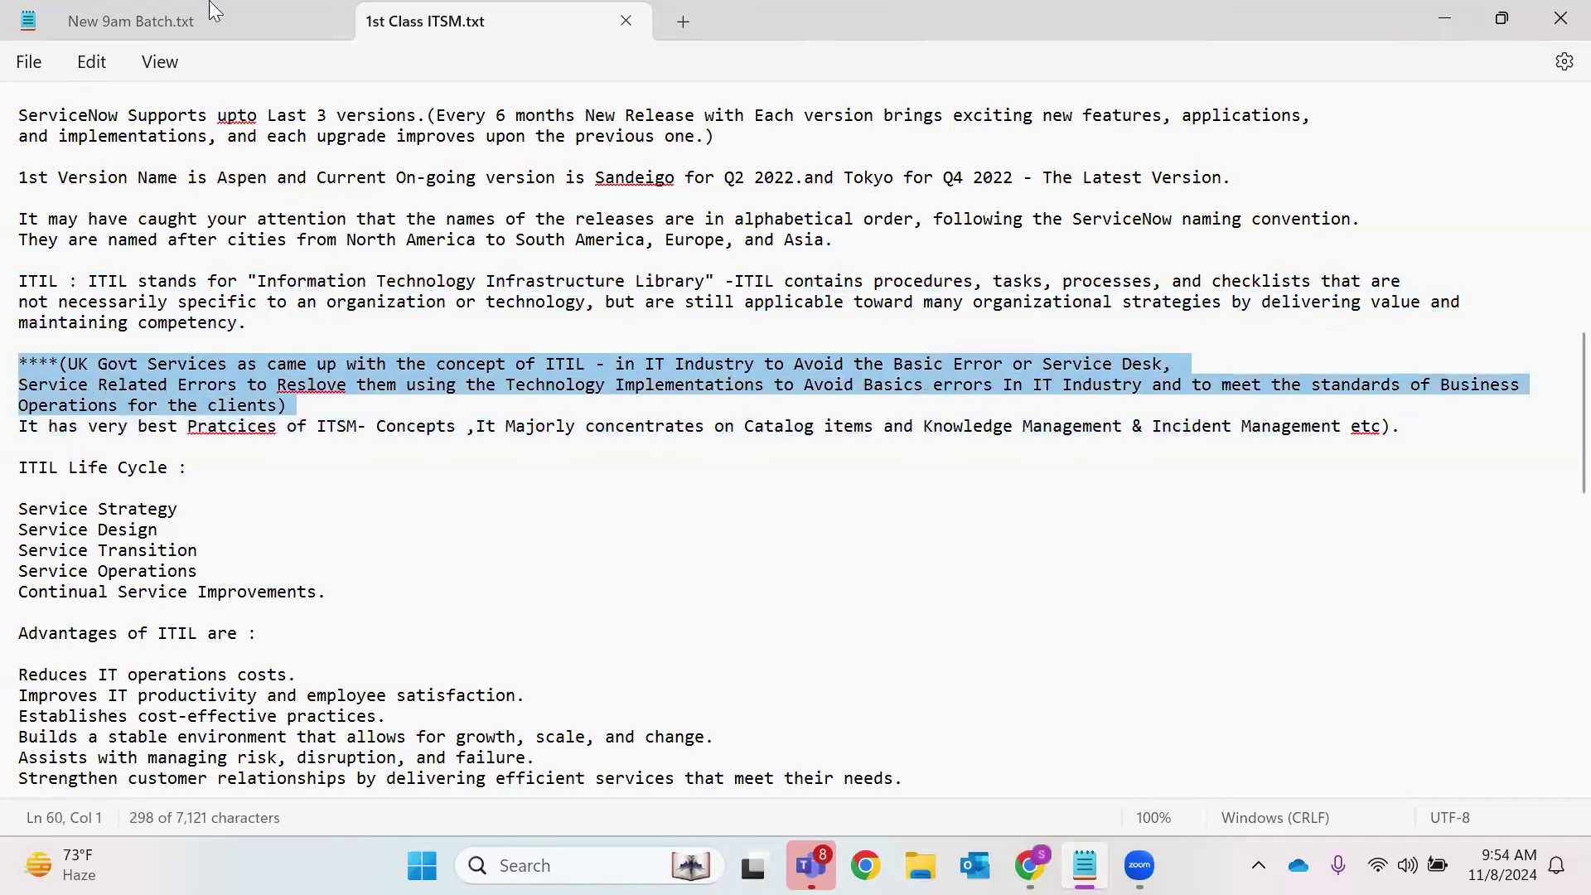
click(418, 430)
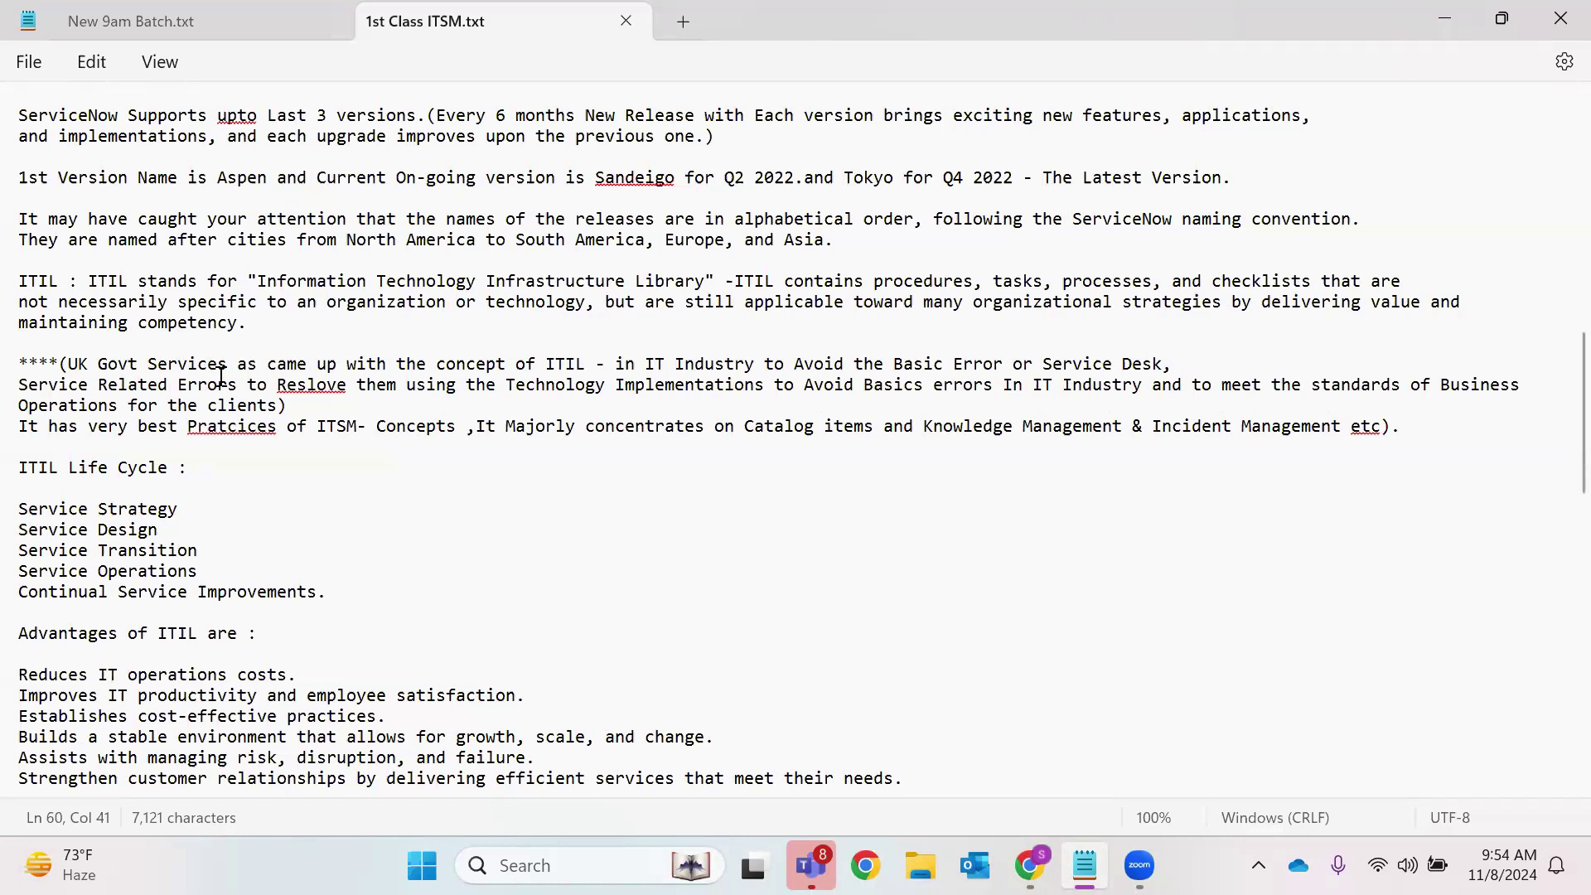
double_click(559, 365)
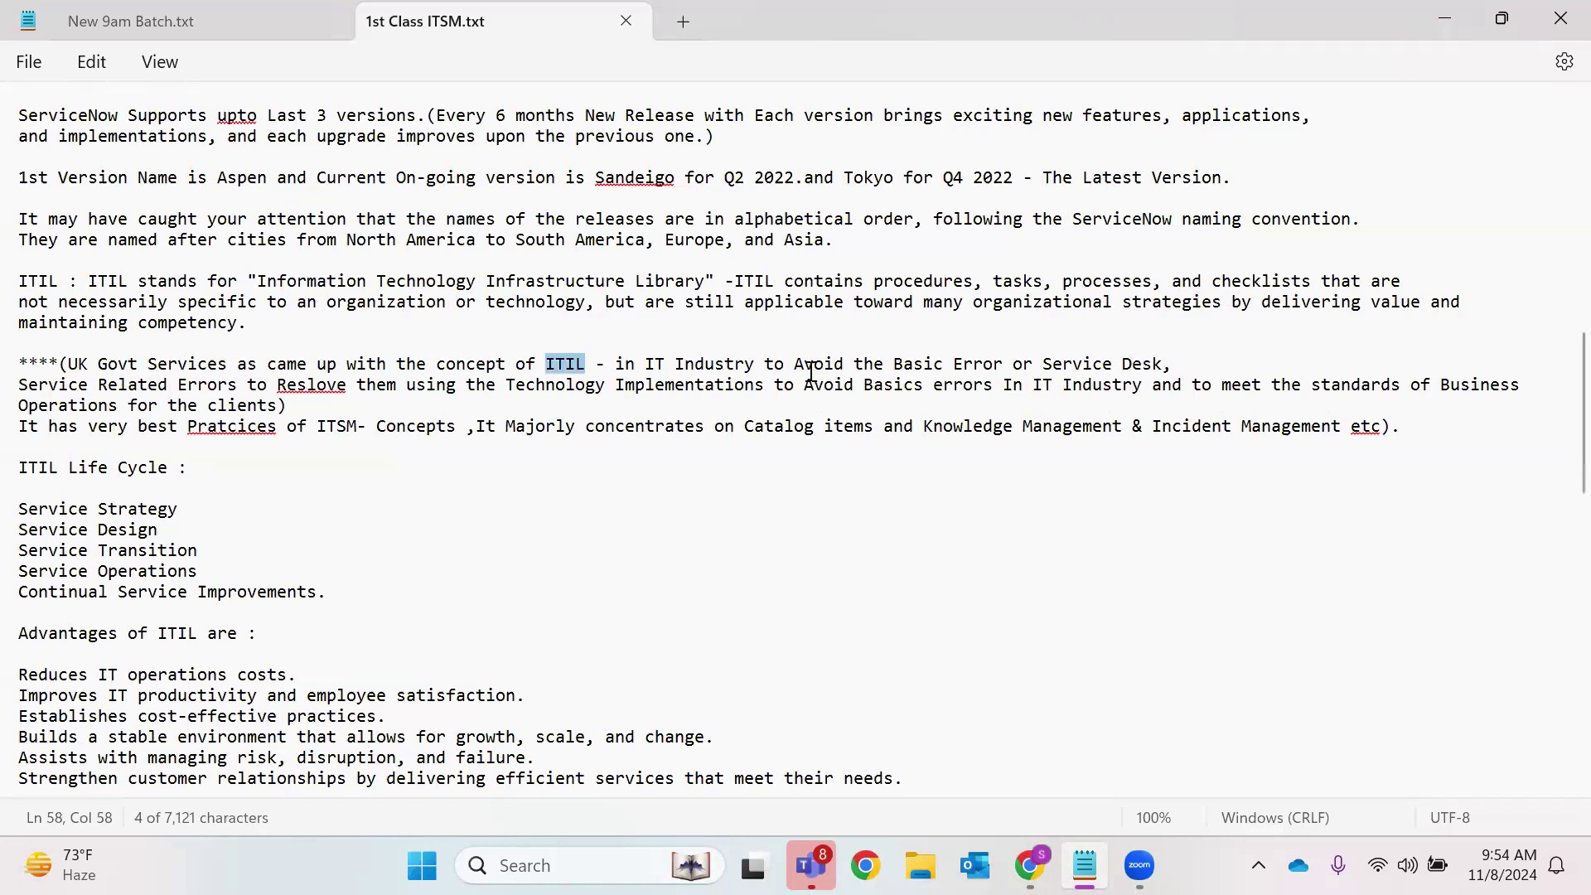
drag(1165, 366, 336, 388)
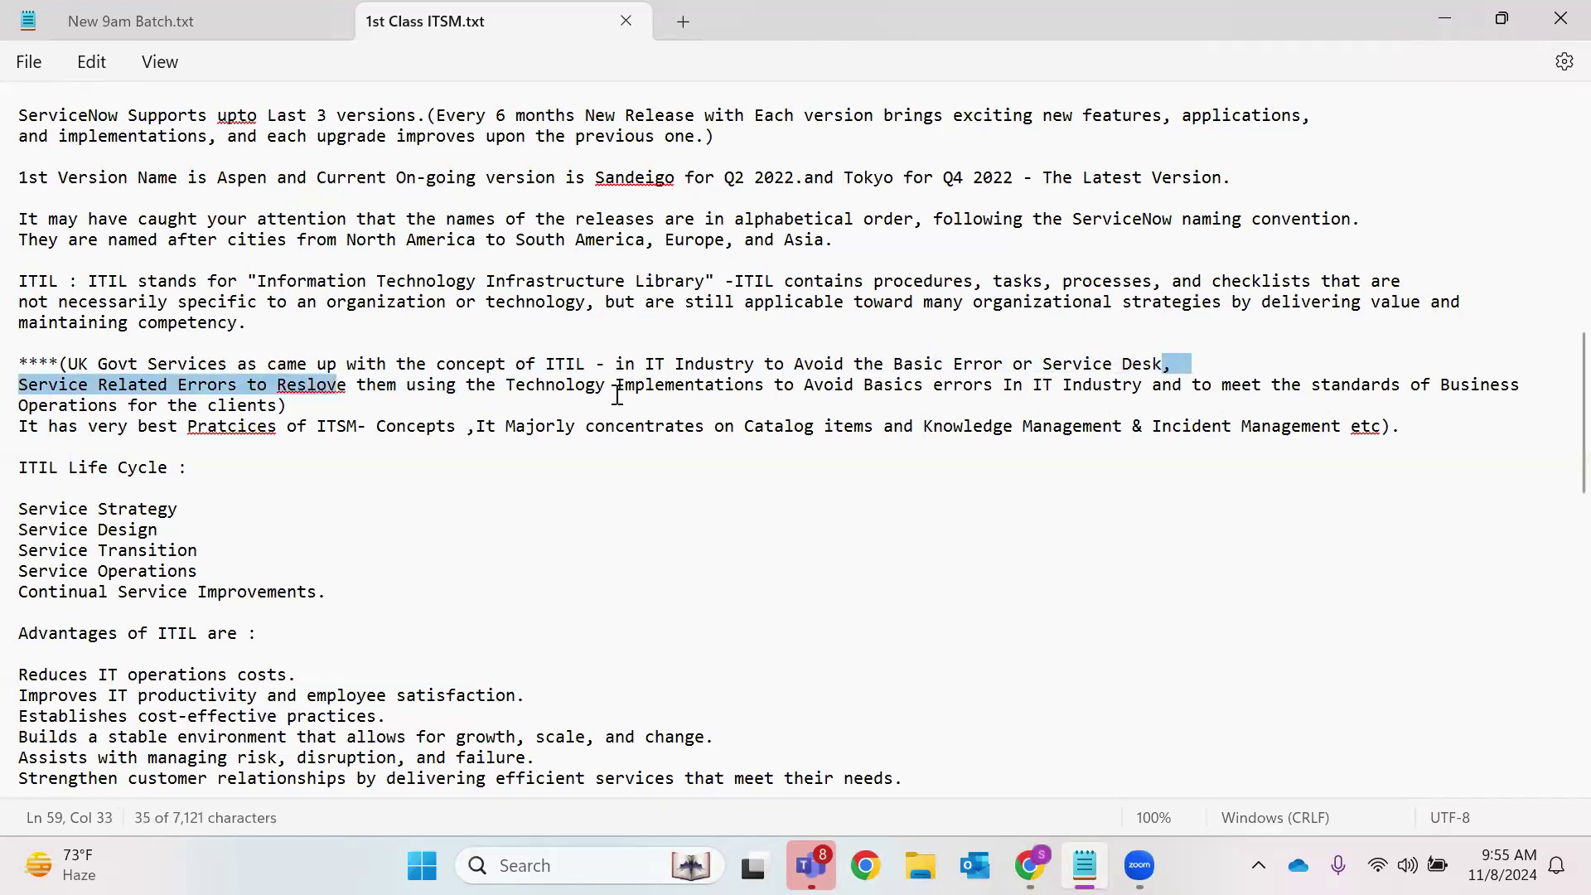
drag(505, 386, 771, 398)
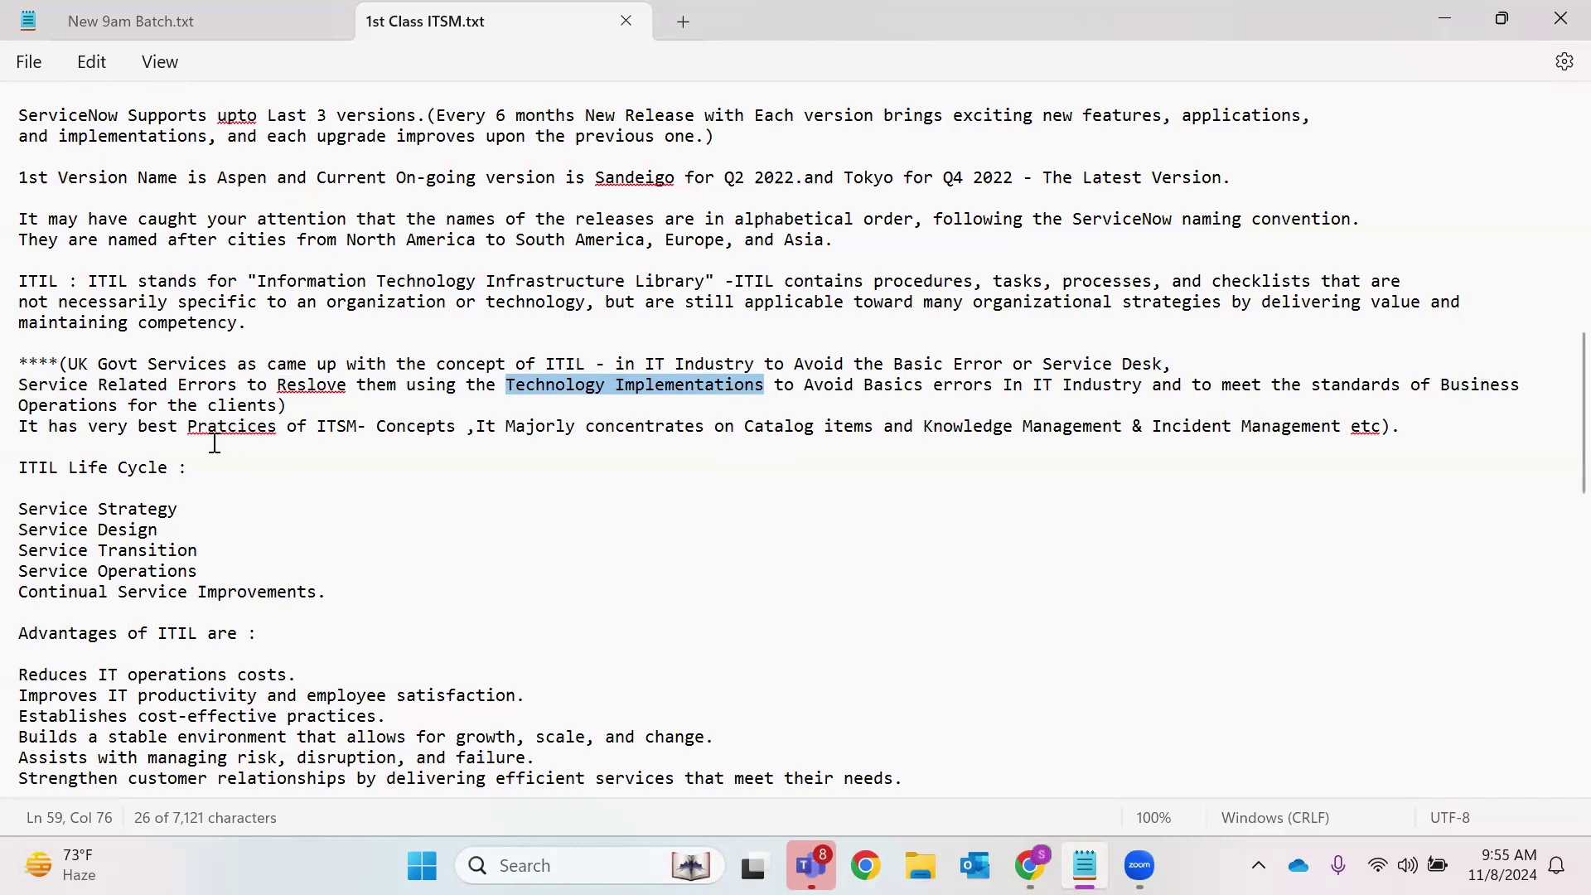
double_click(261, 407)
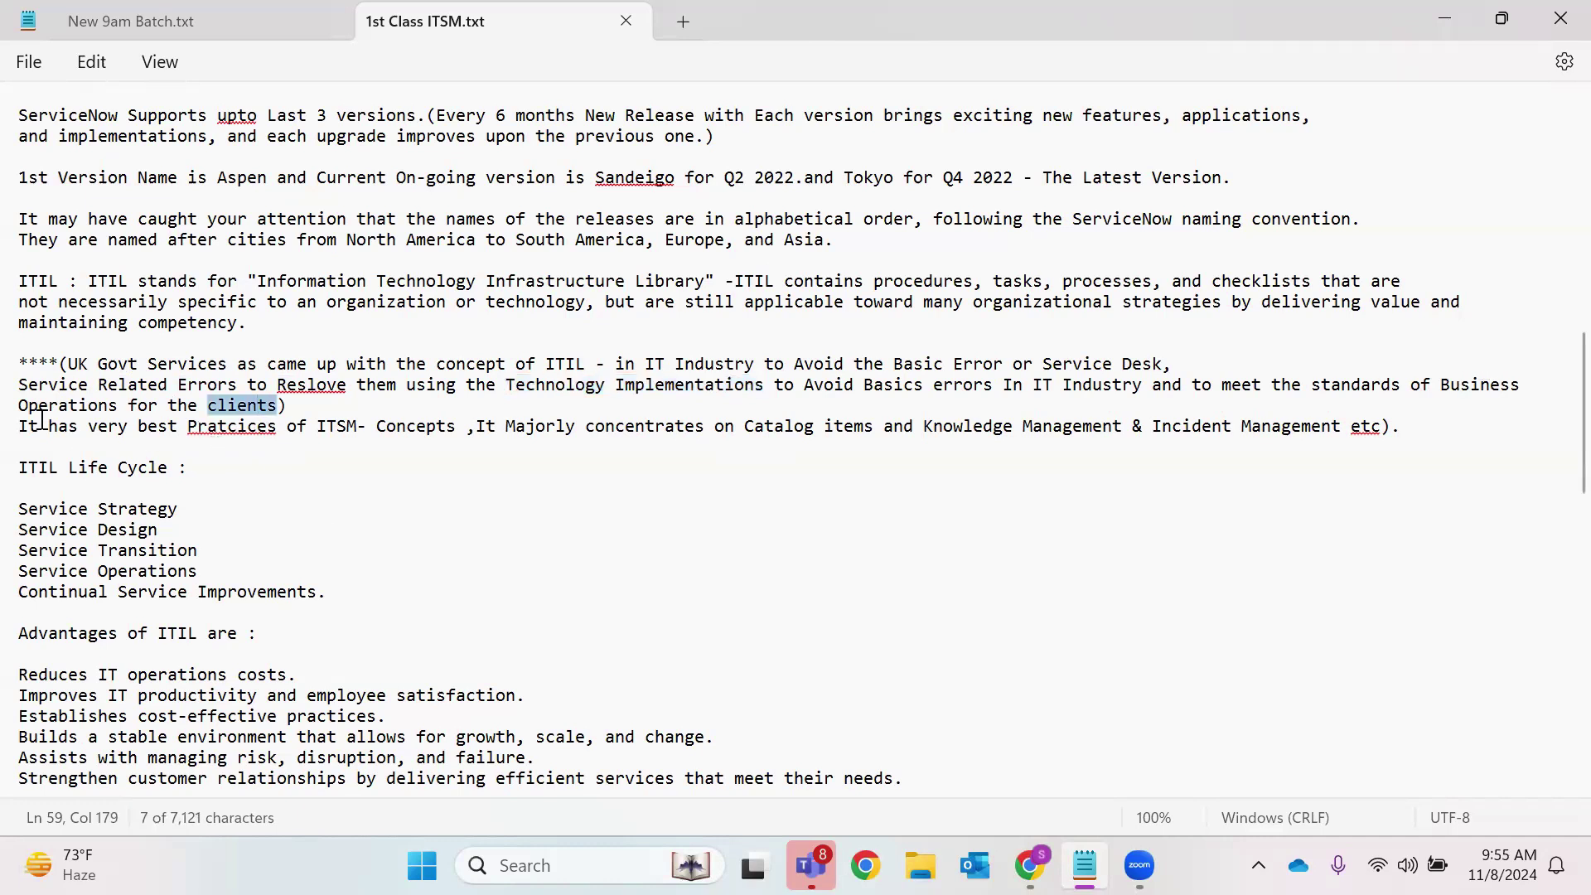
double_click(207, 425)
double_click(333, 425)
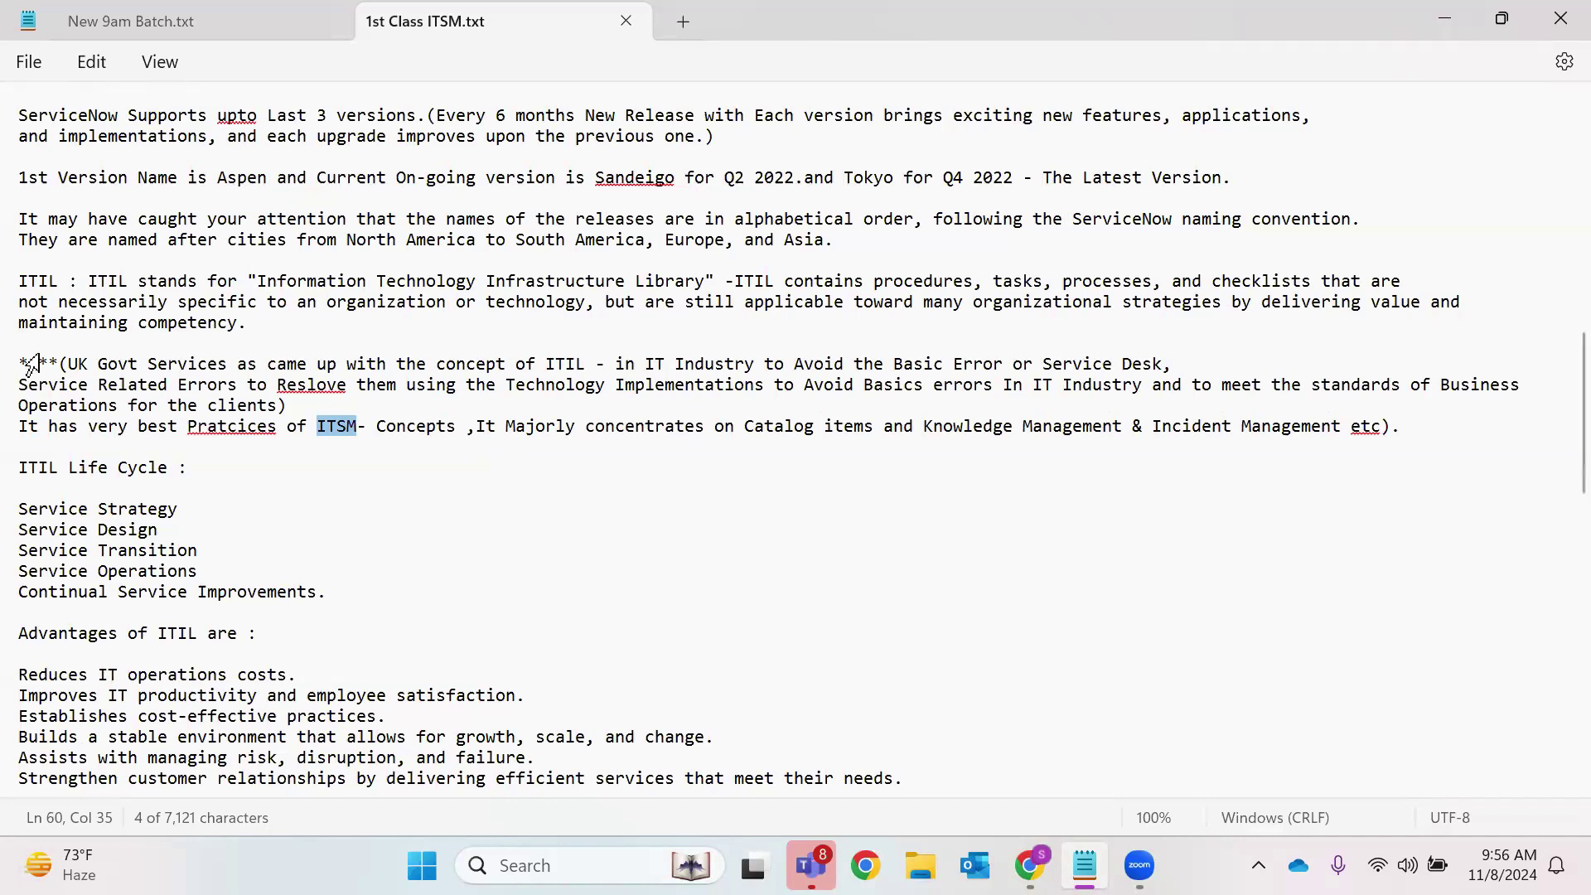
scroll(191, 360, down, 2)
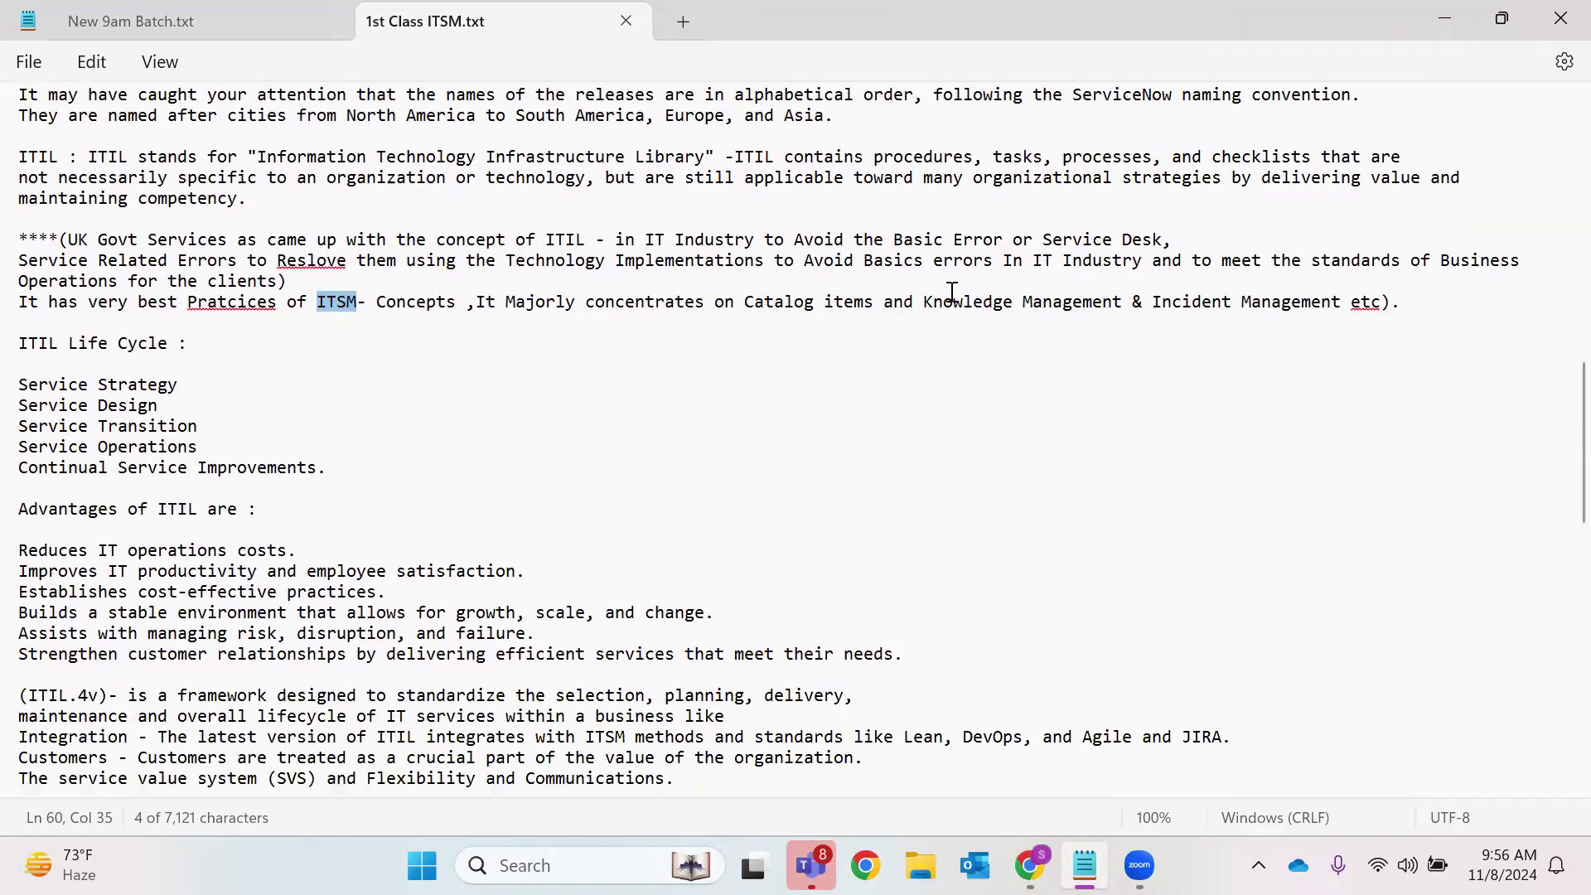
double_click(1242, 303)
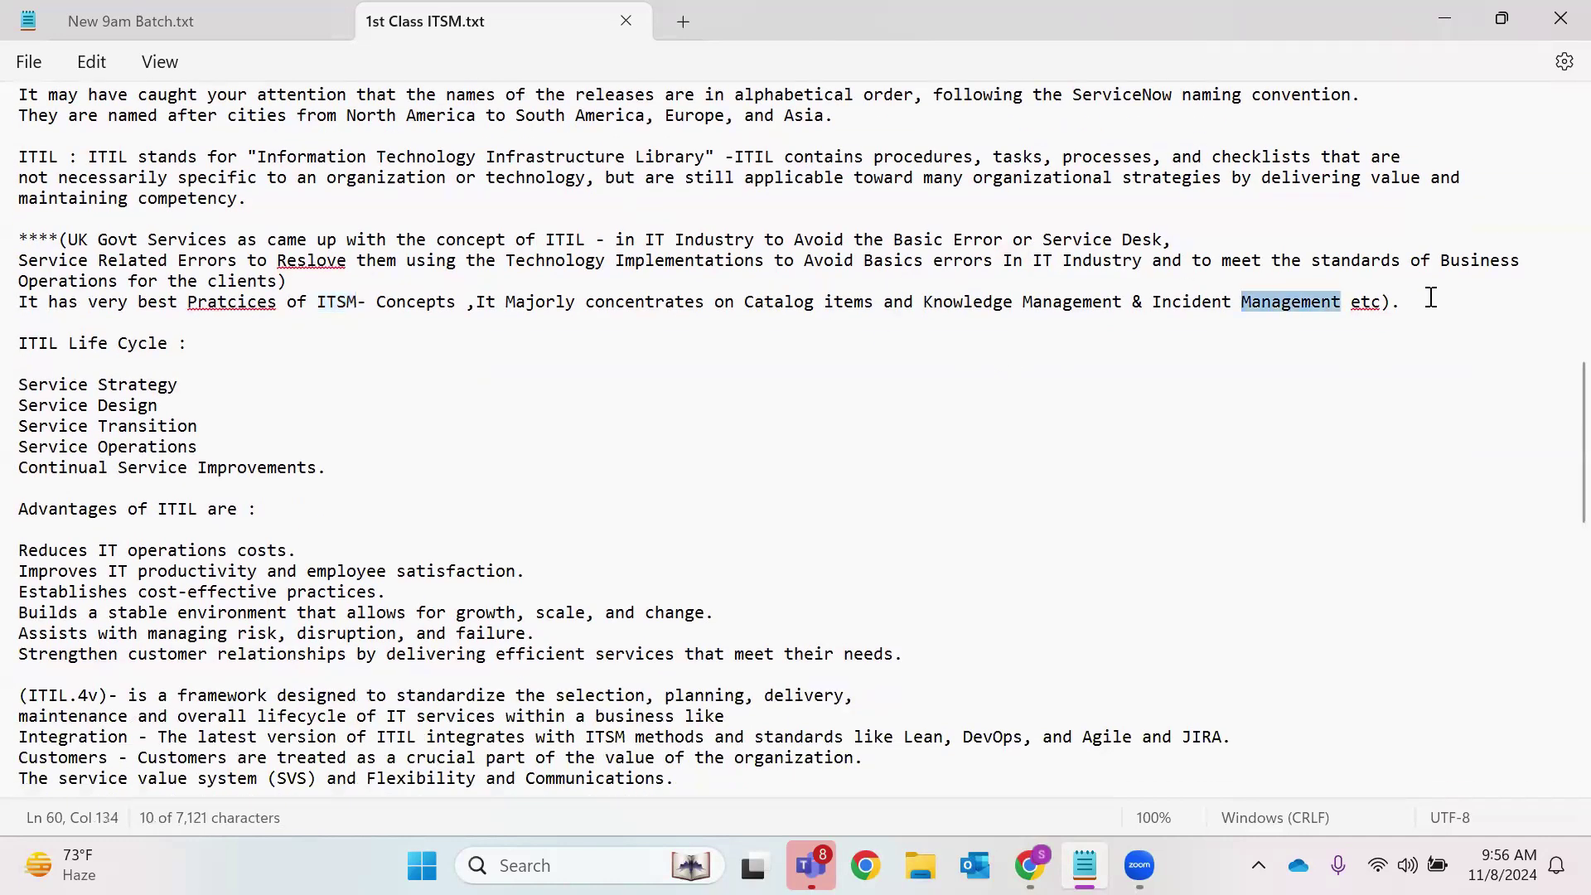
double_click(1369, 304)
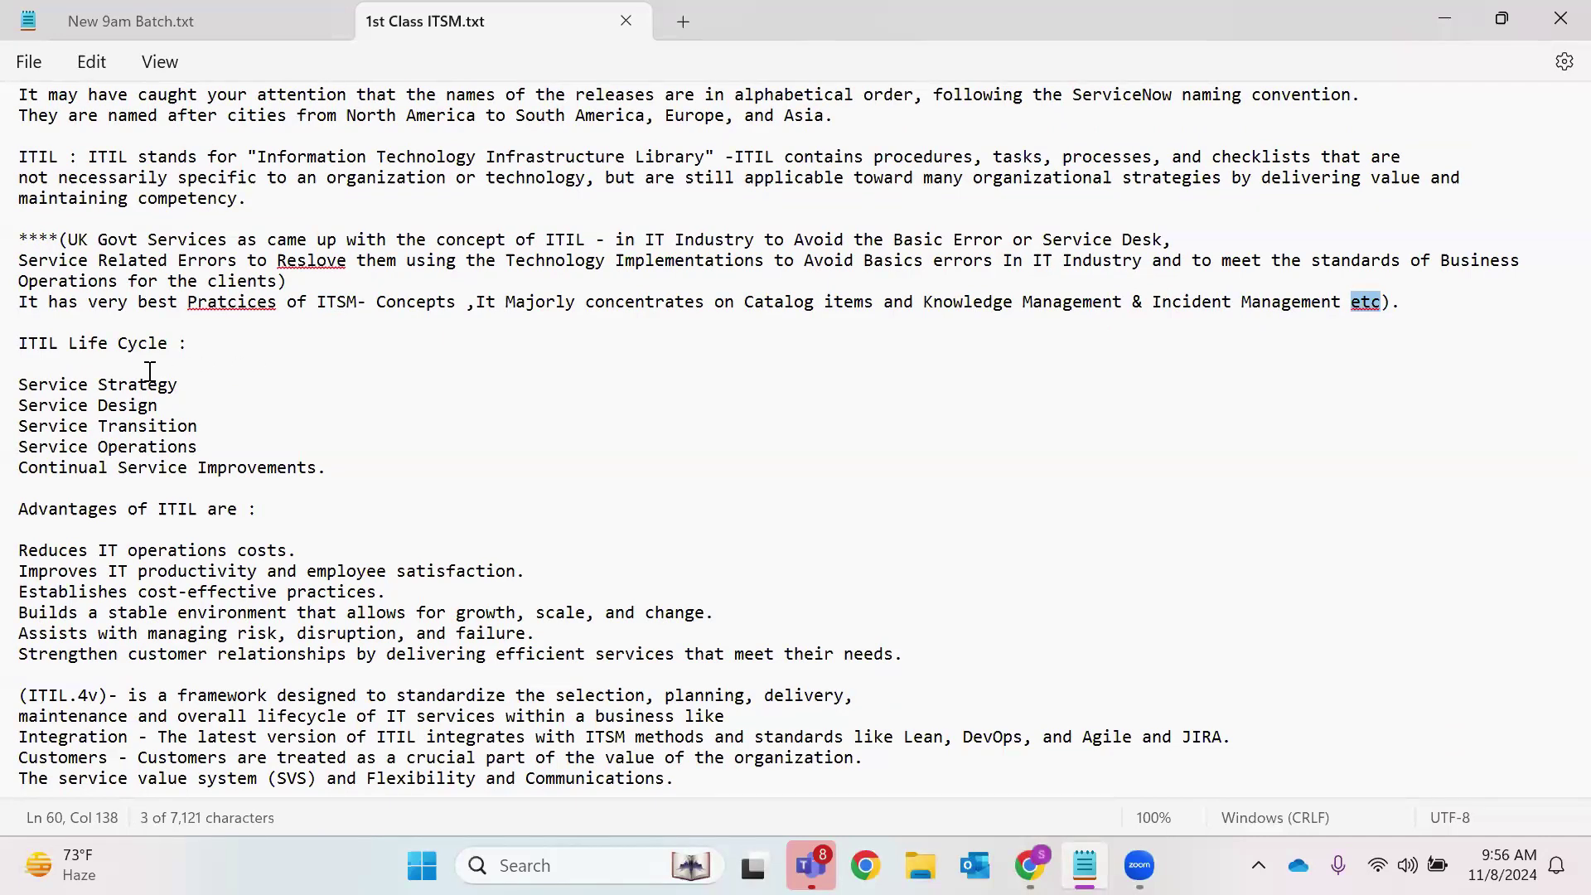
double_click(37, 344)
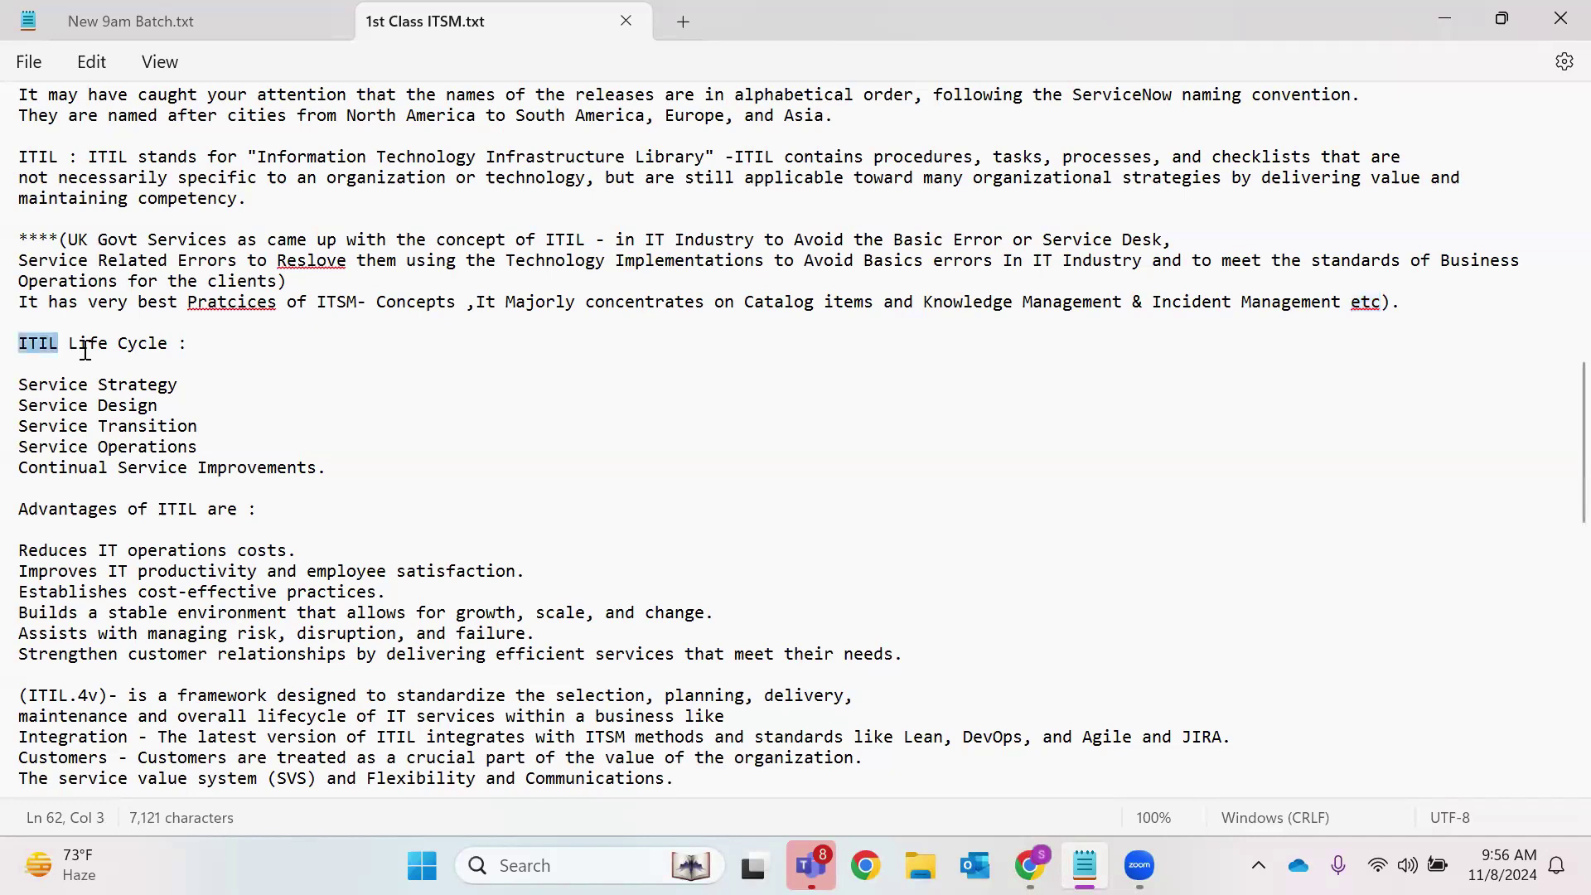
double_click(87, 346)
double_click(149, 348)
click(130, 385)
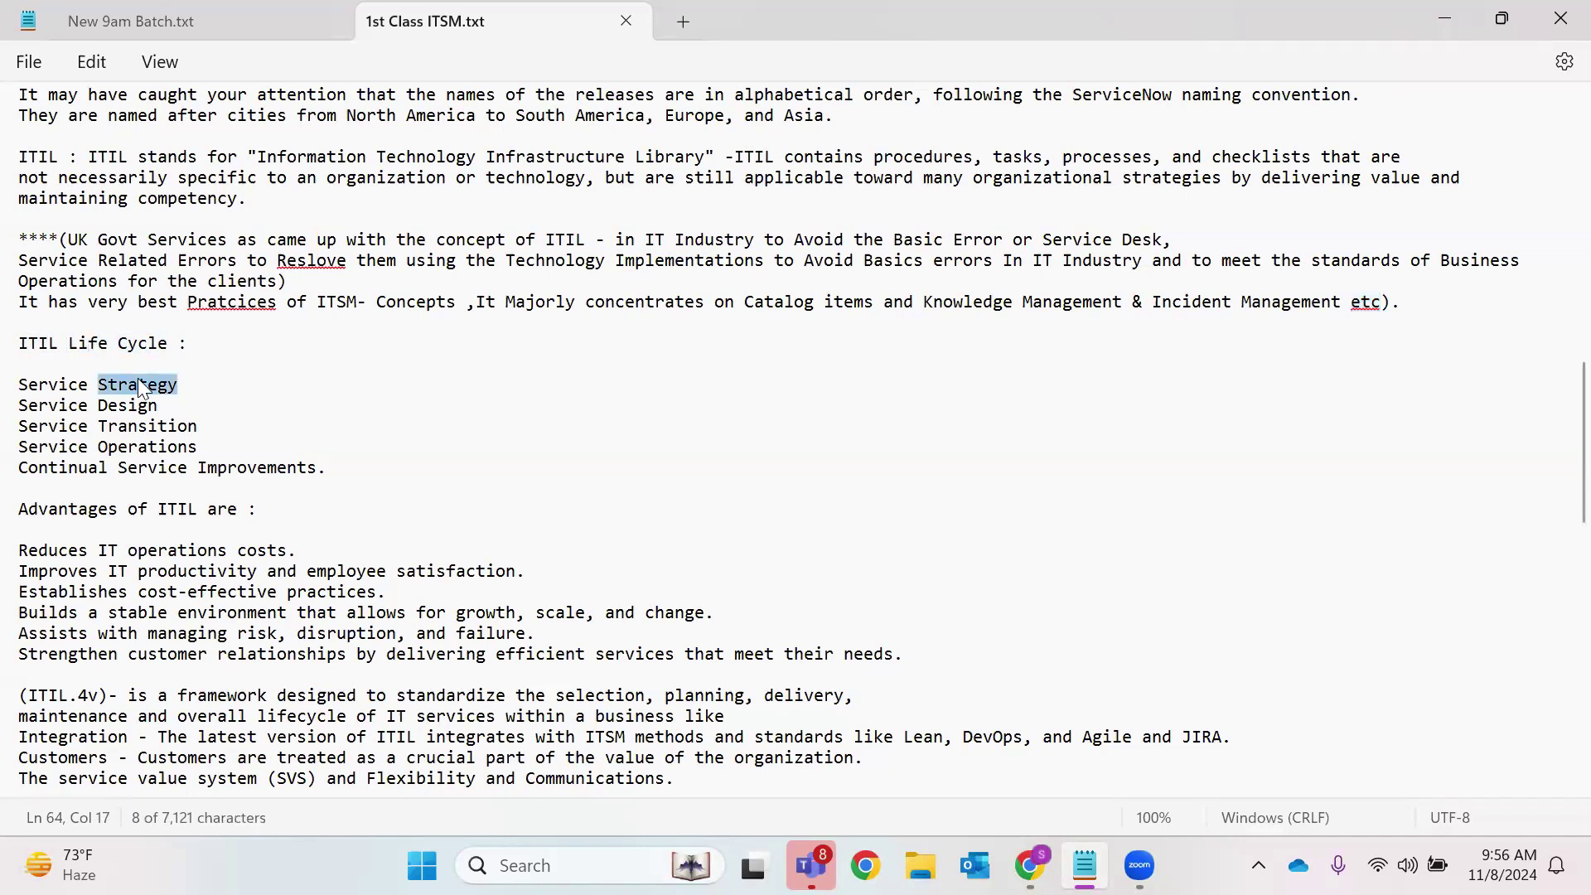
double_click(136, 405)
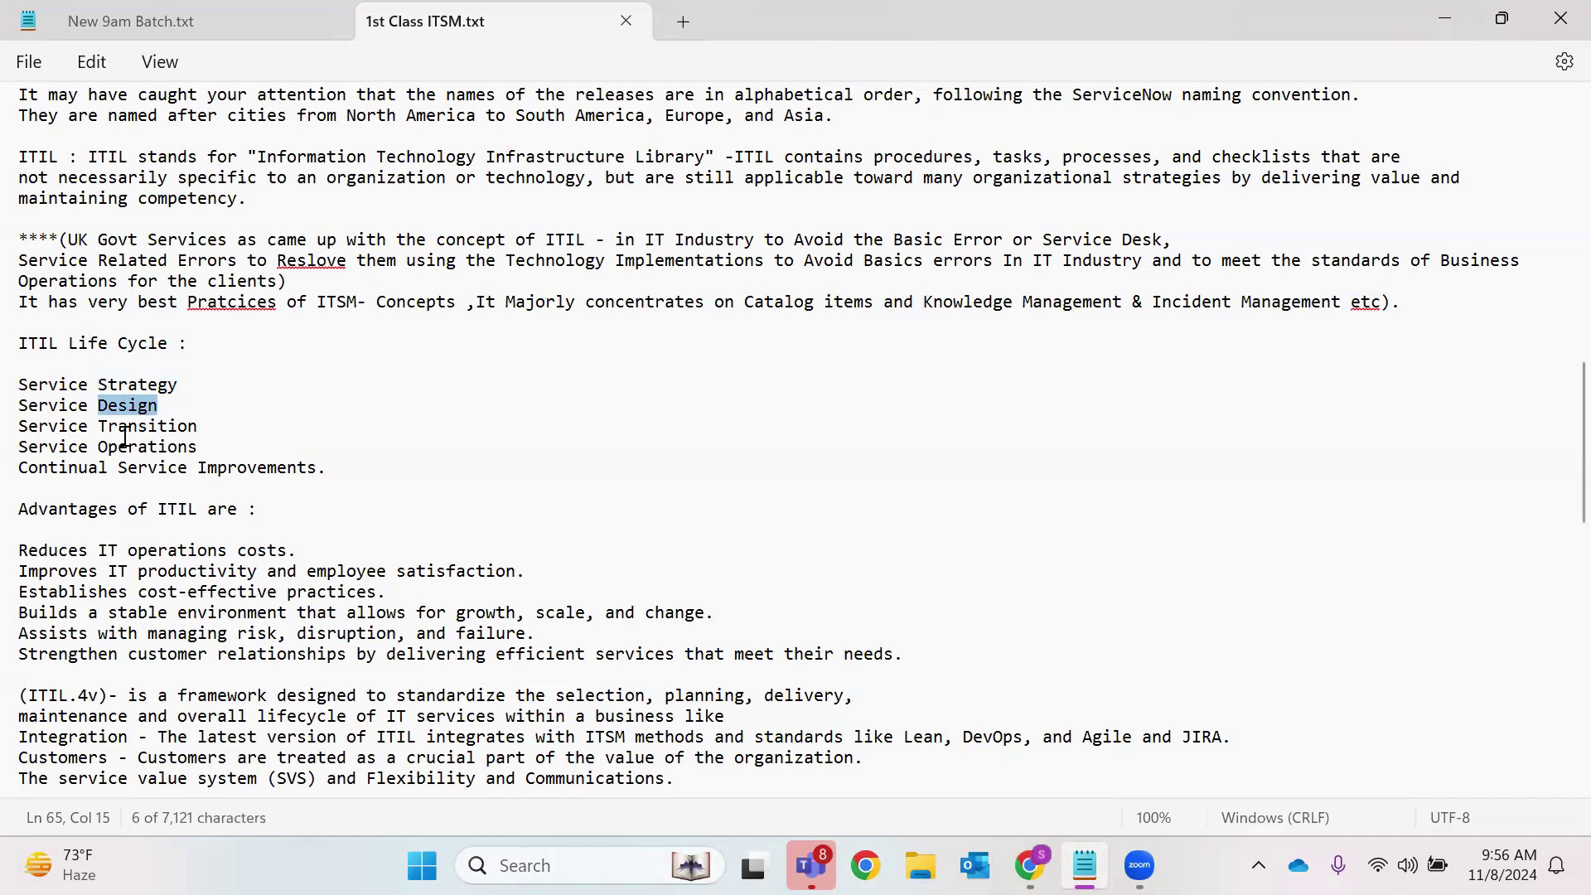
click(121, 432)
double_click(124, 432)
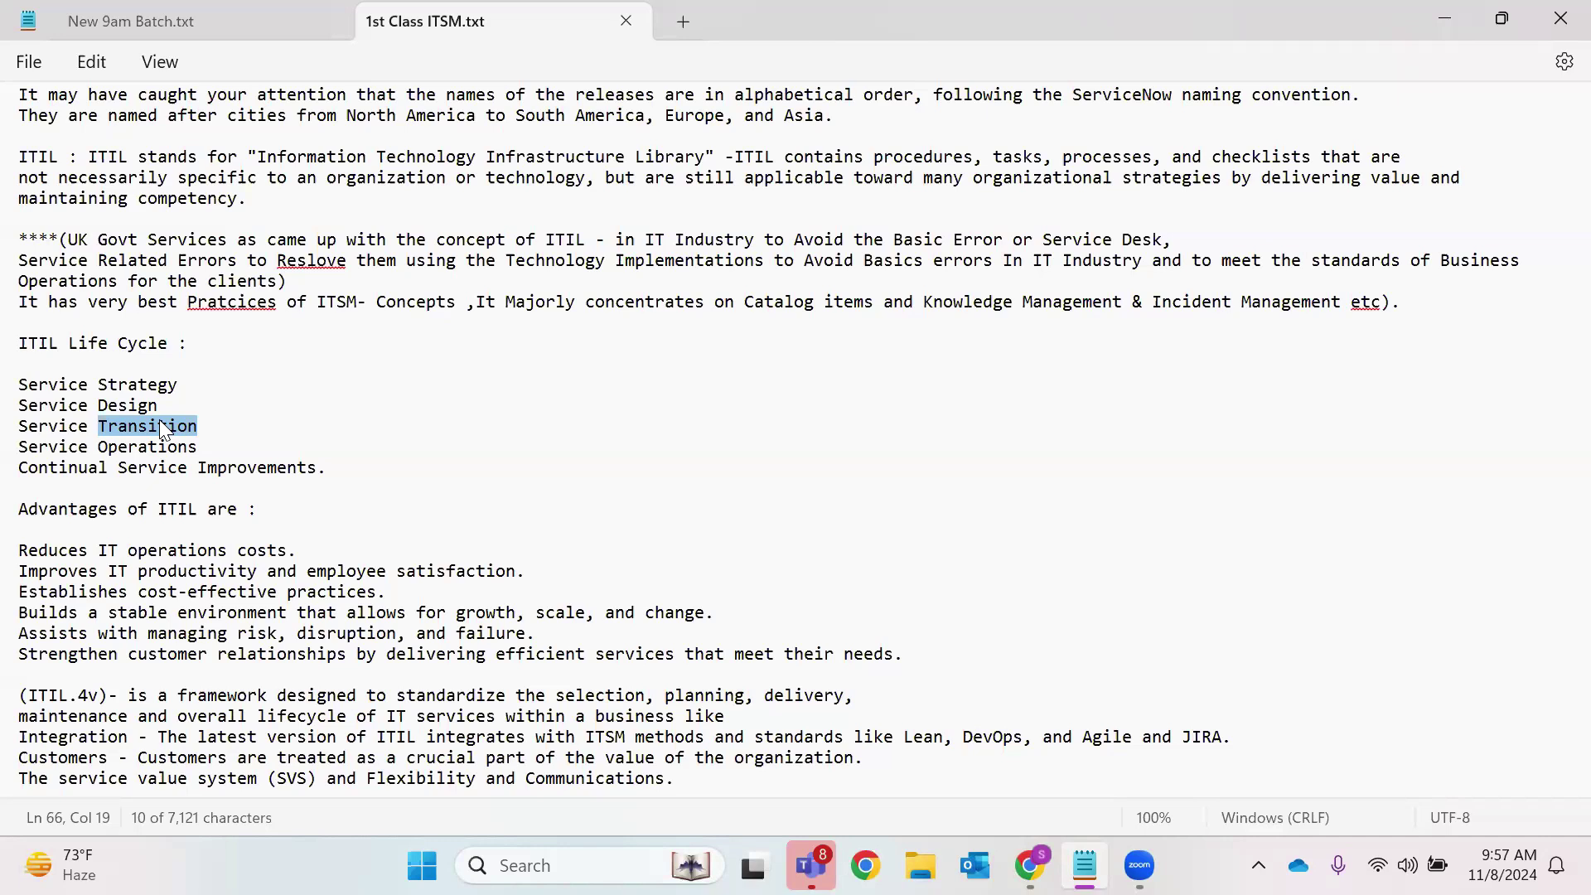
double_click(159, 443)
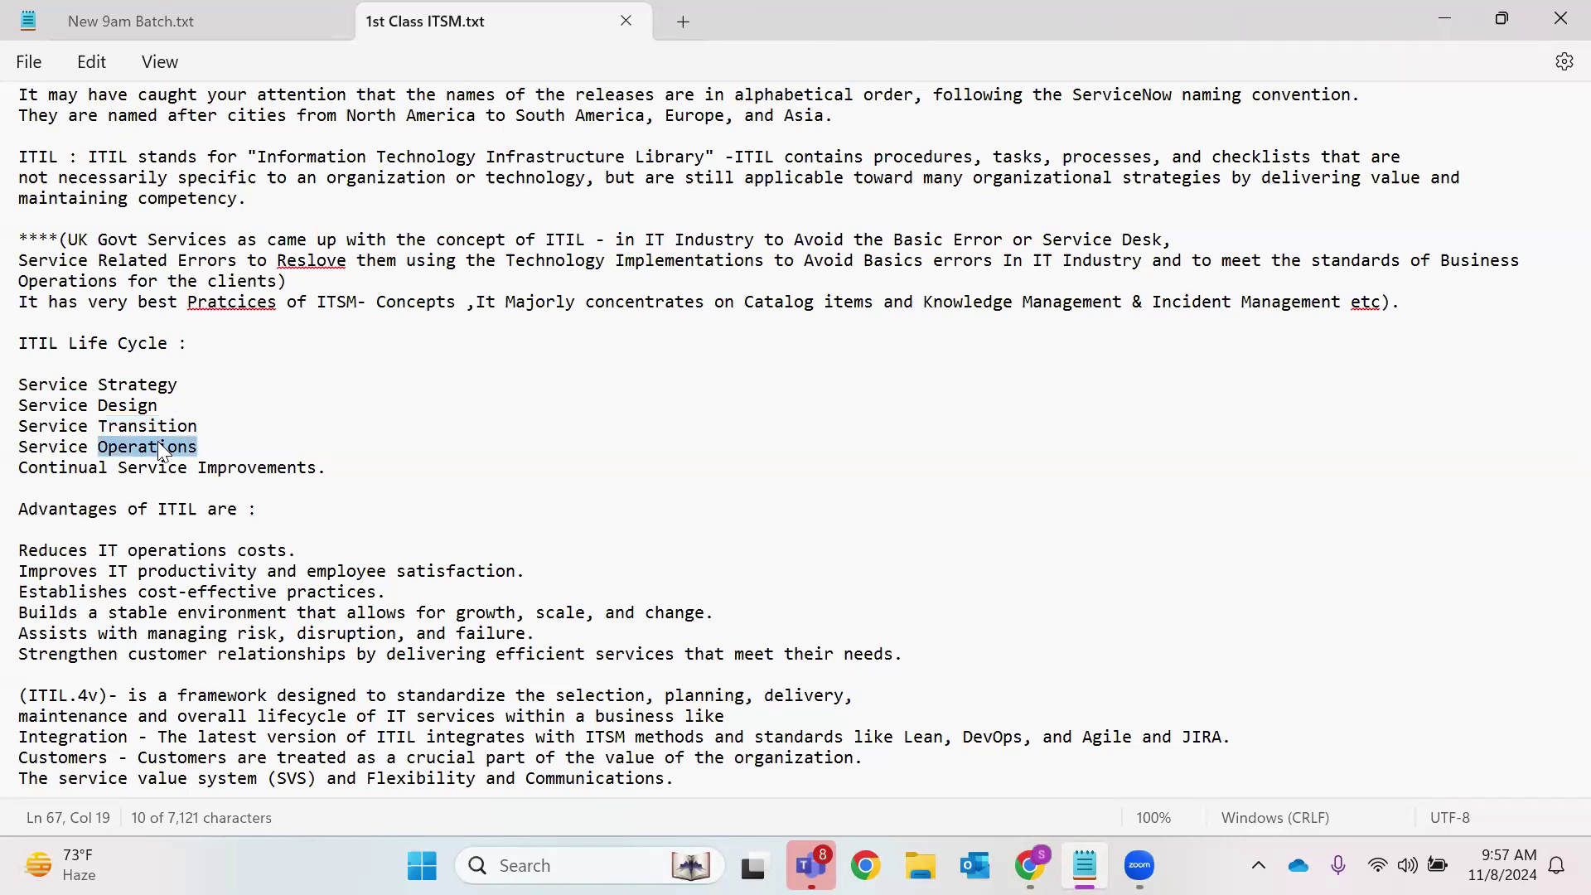
click(64, 450)
double_click(64, 450)
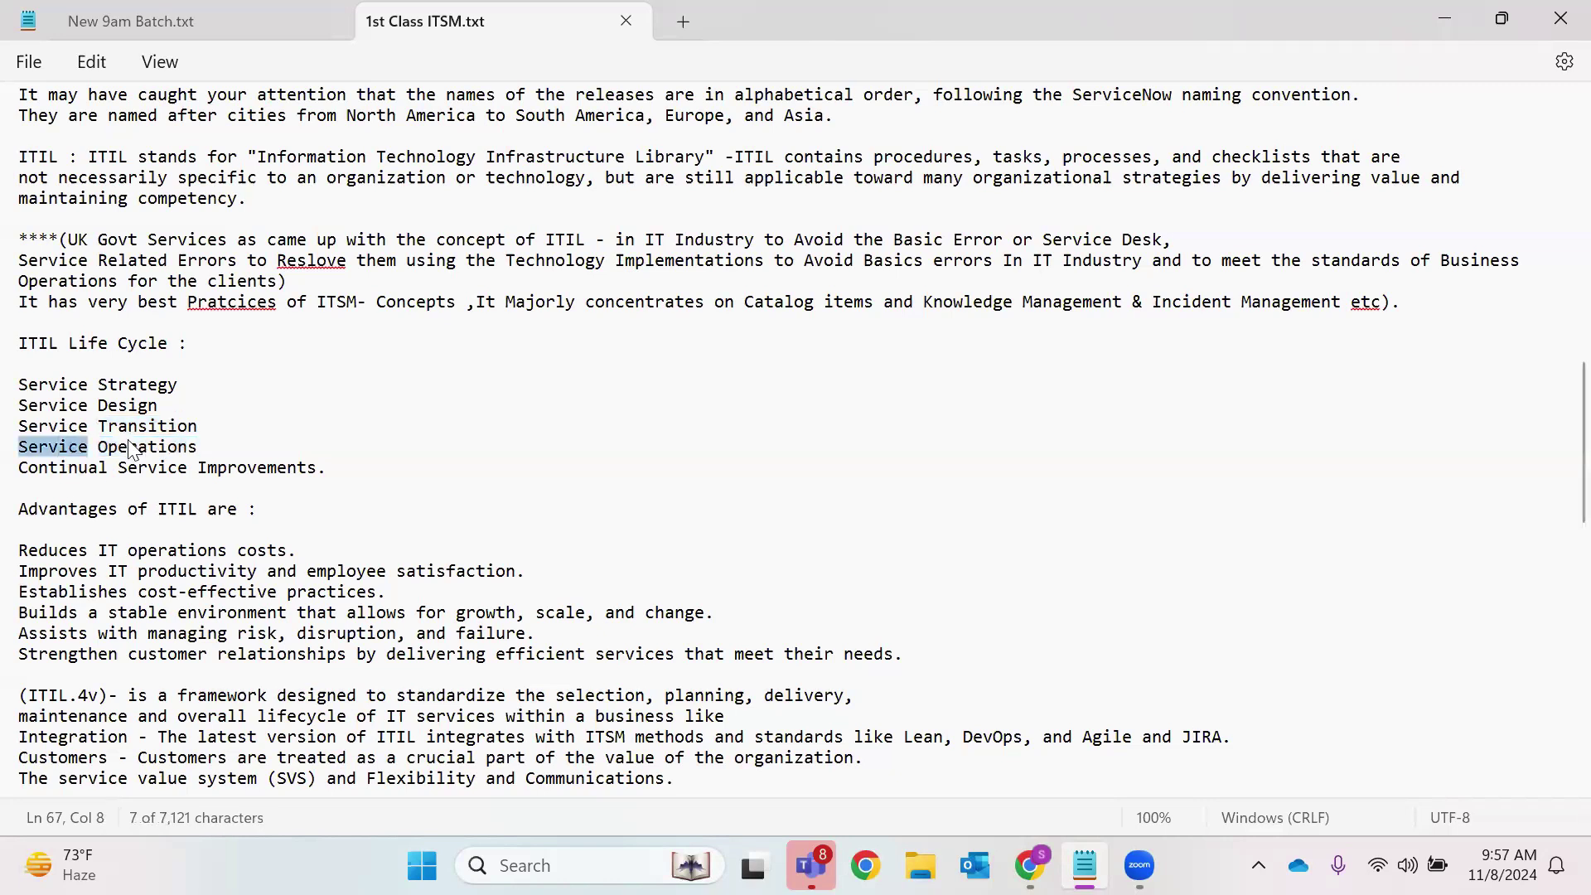
double_click(158, 448)
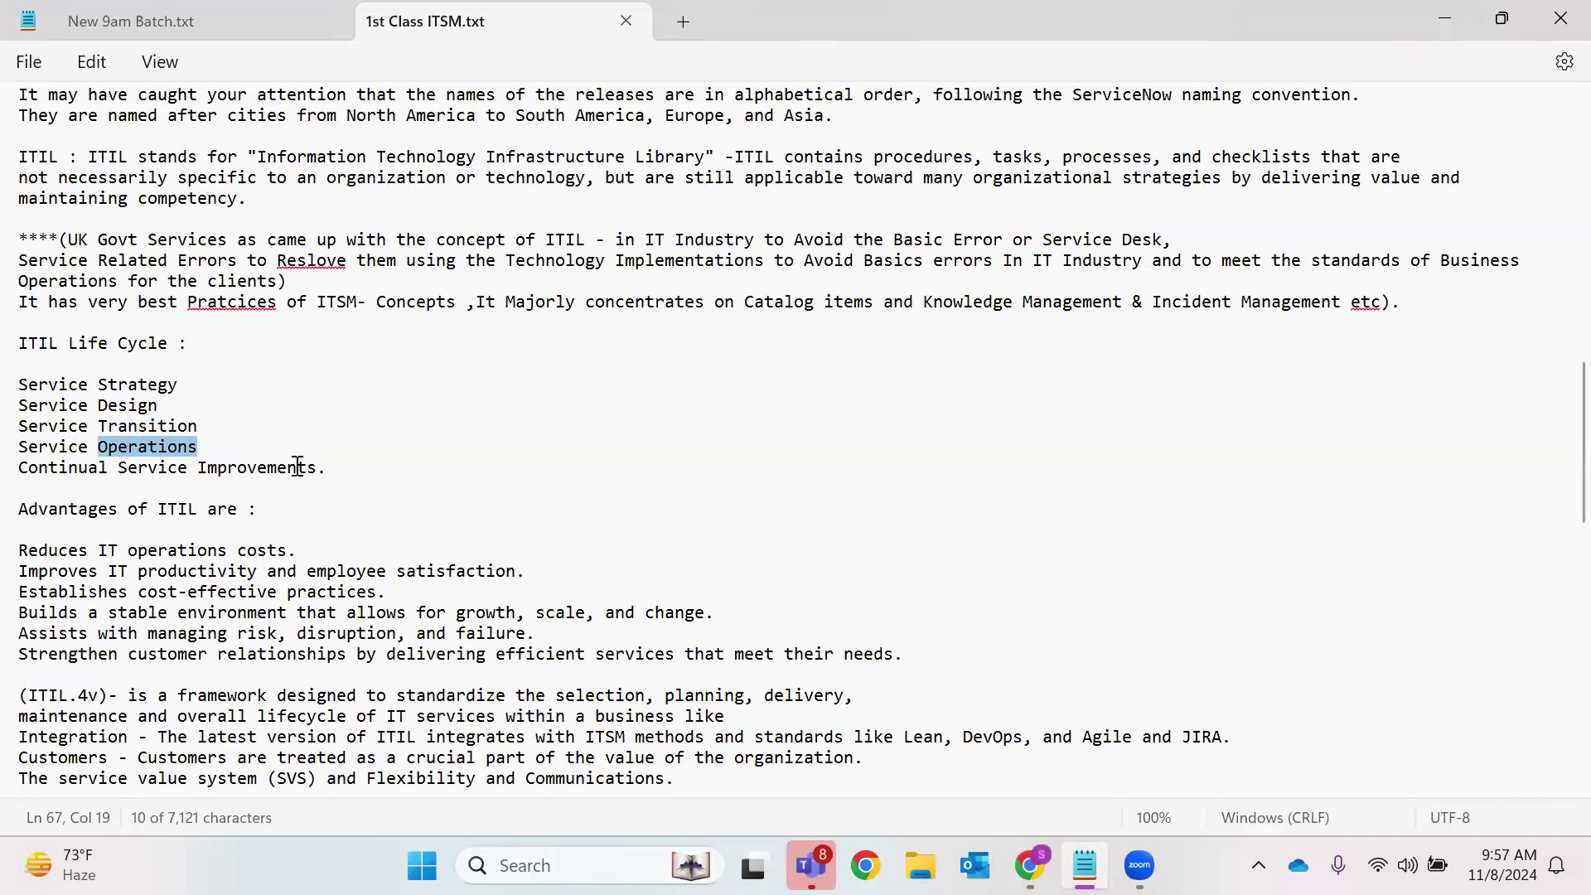
double_click(298, 467)
scroll(629, 339, down, 2)
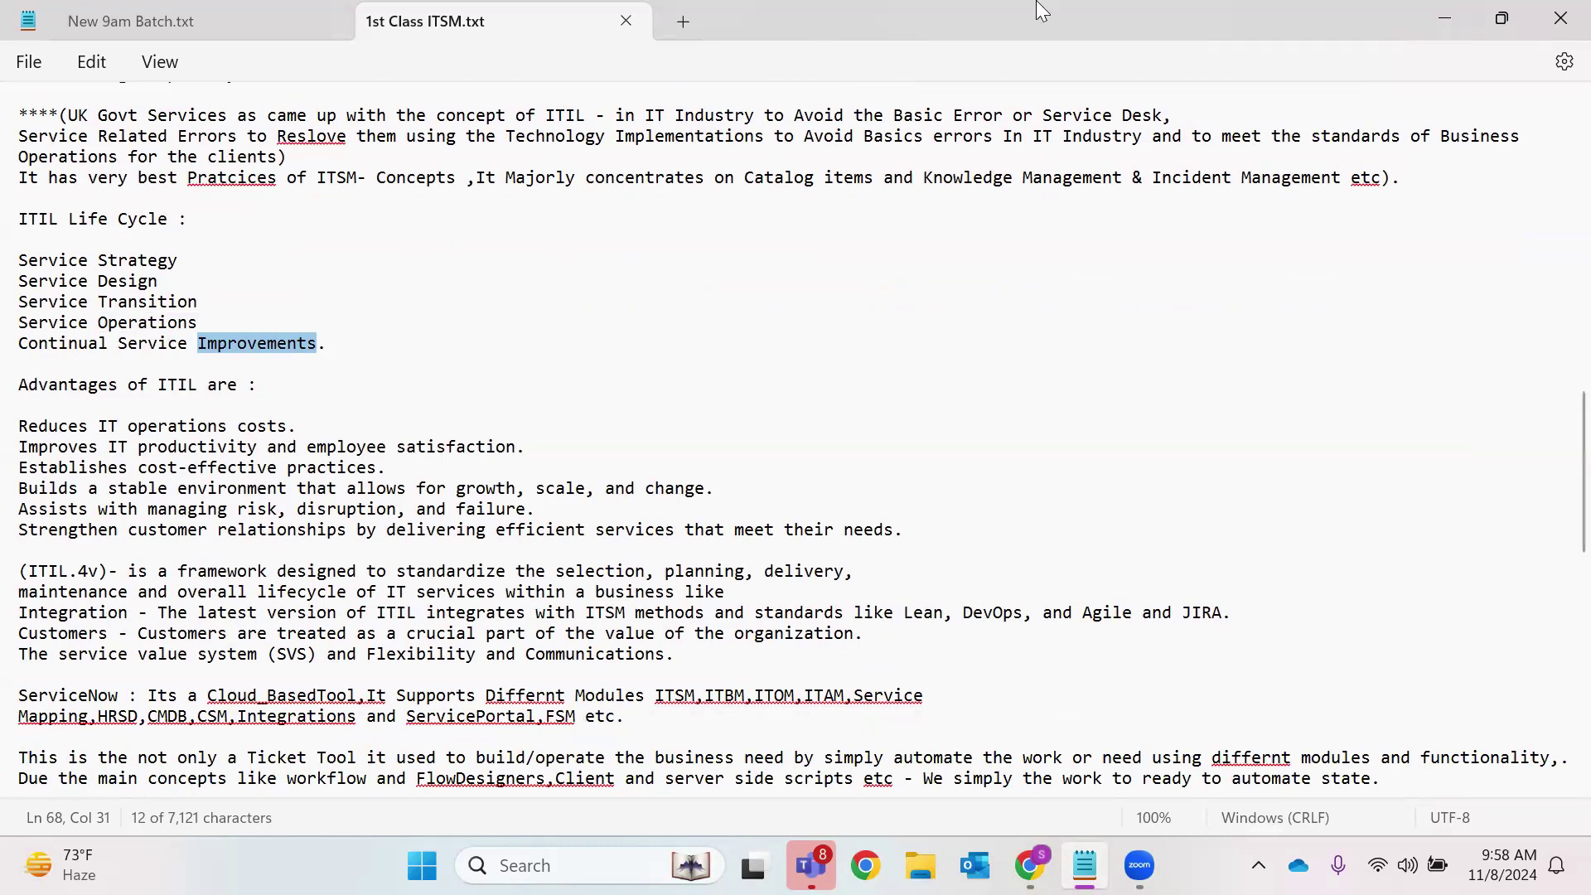
double_click(185, 383)
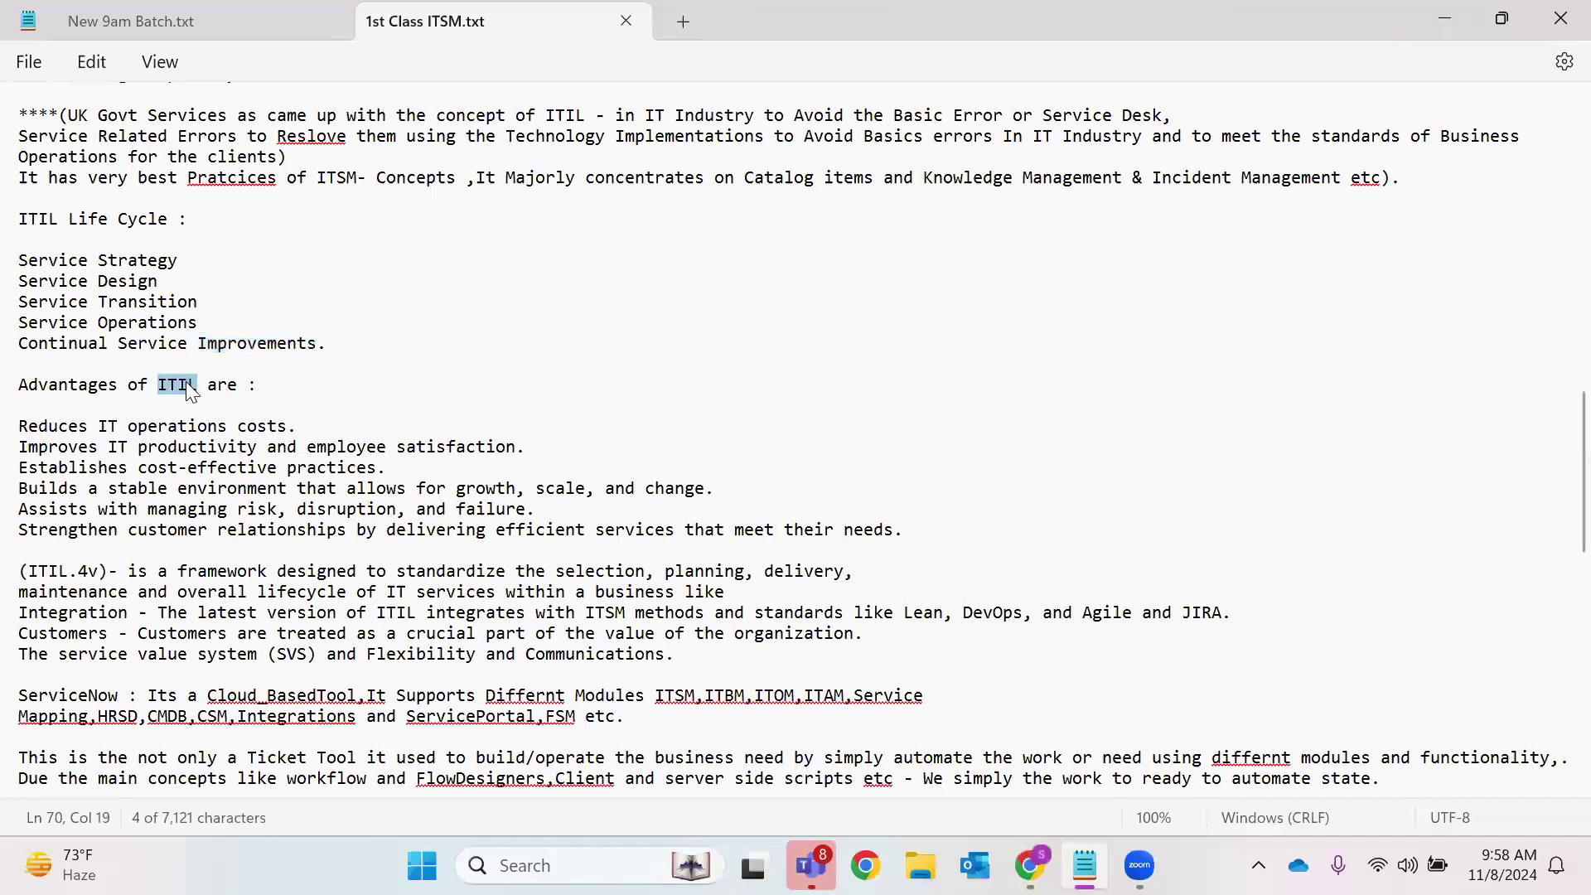
triple_click(29, 430)
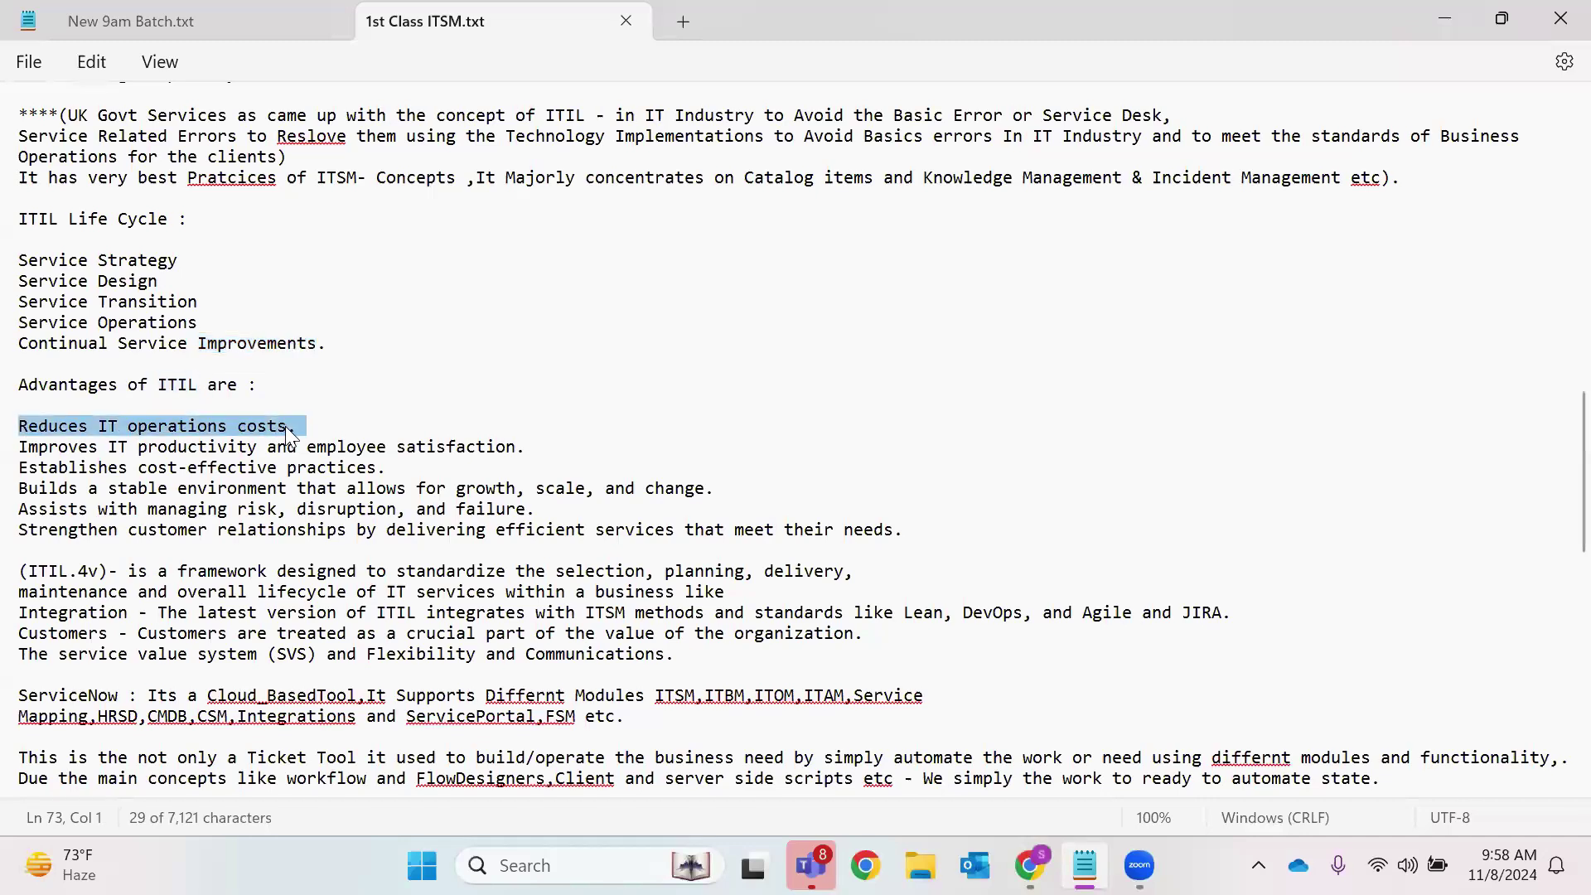
click(166, 447)
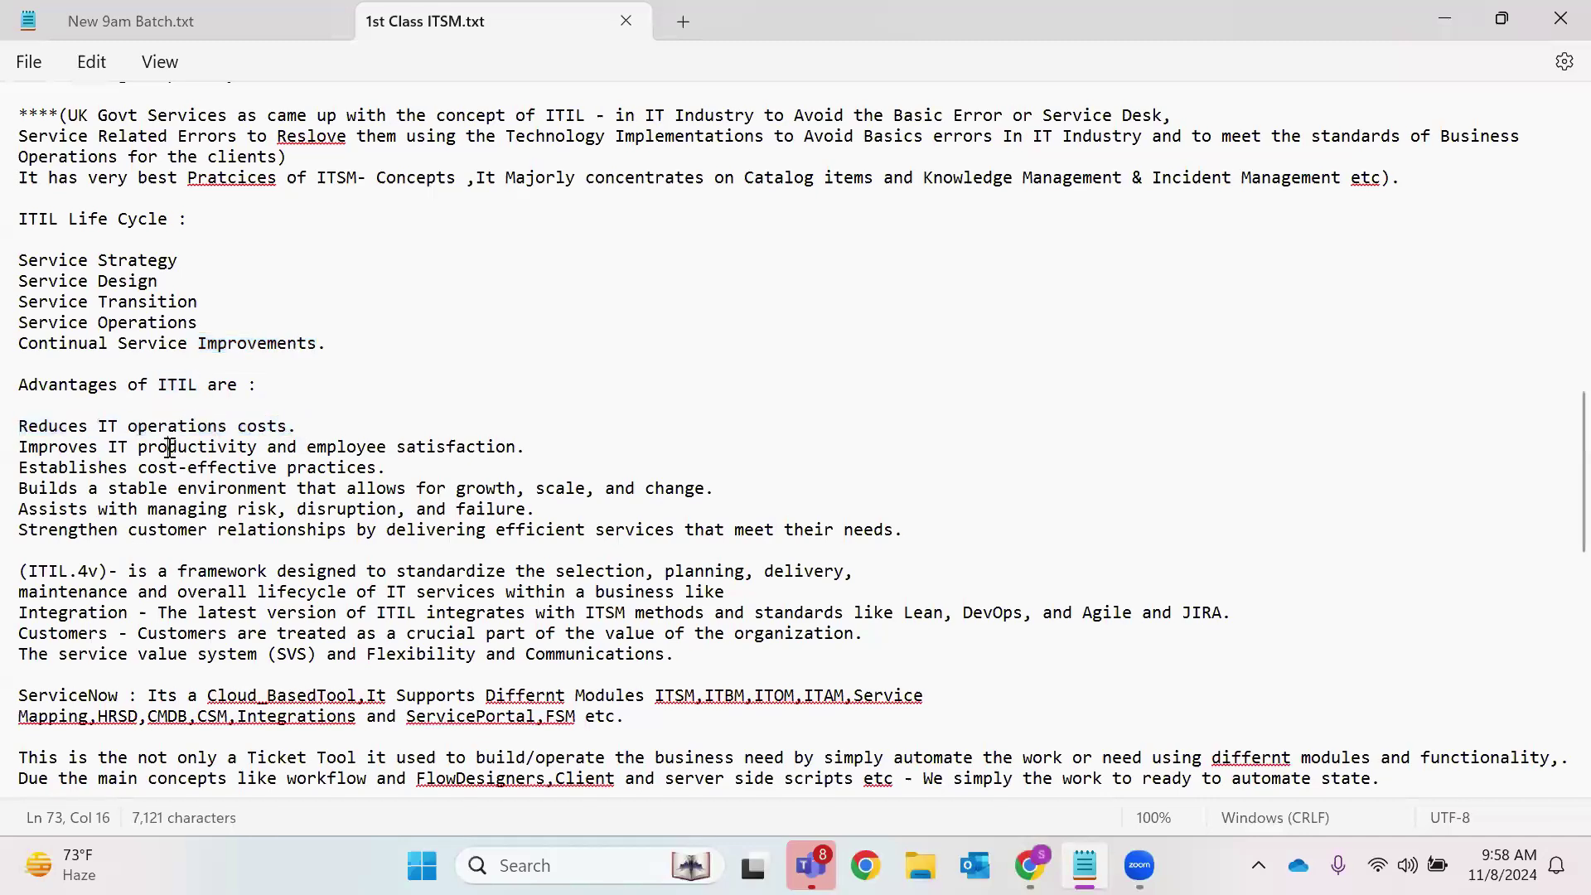
click(356, 452)
double_click(356, 452)
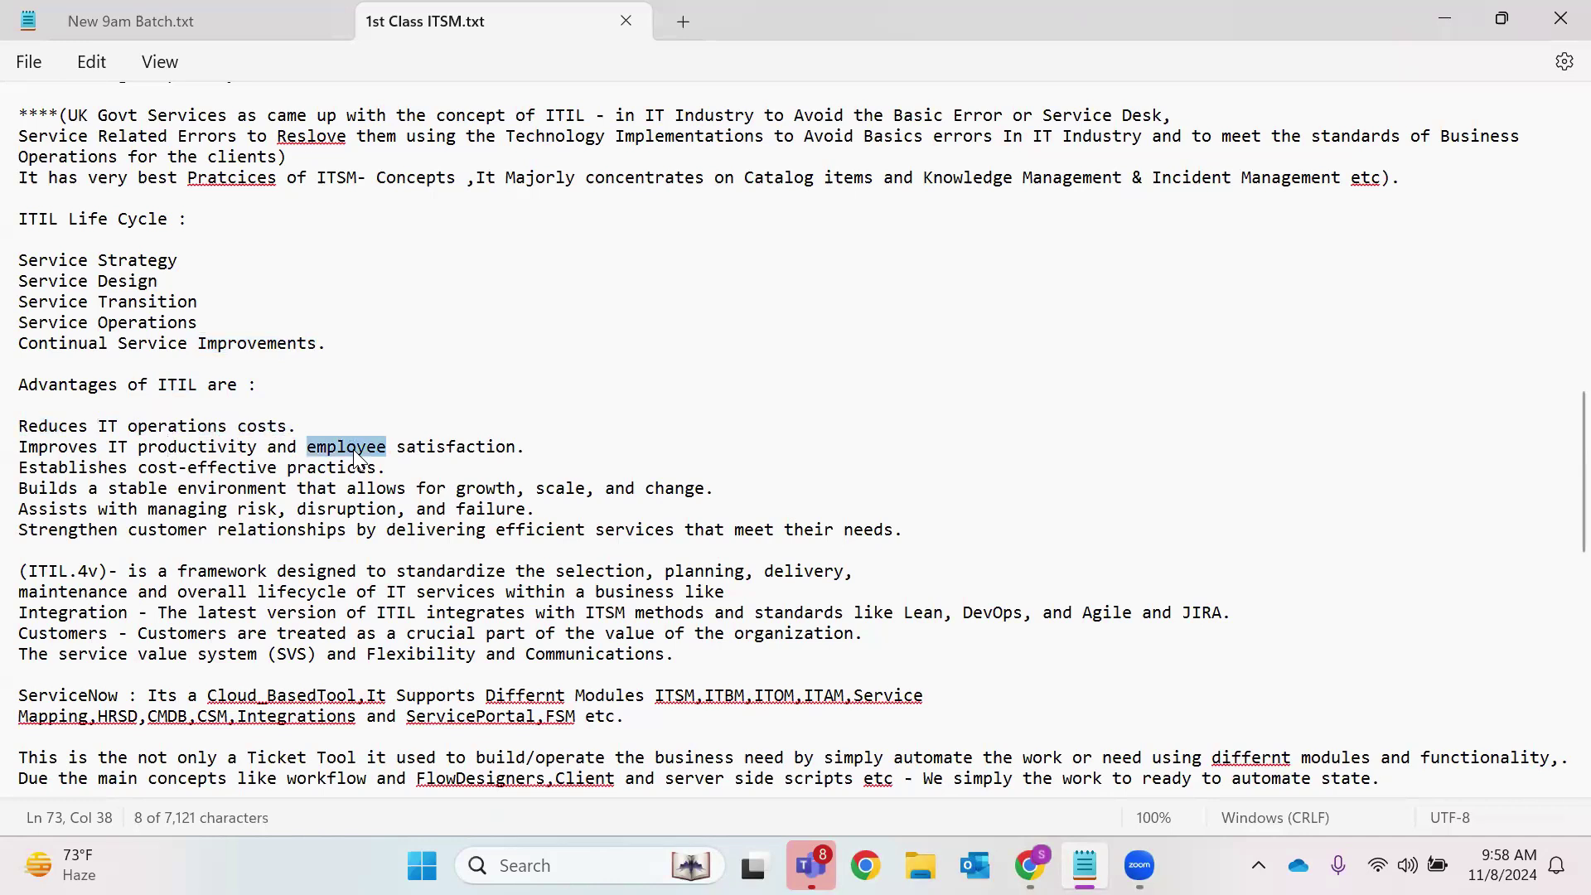
double_click(125, 468)
double_click(217, 469)
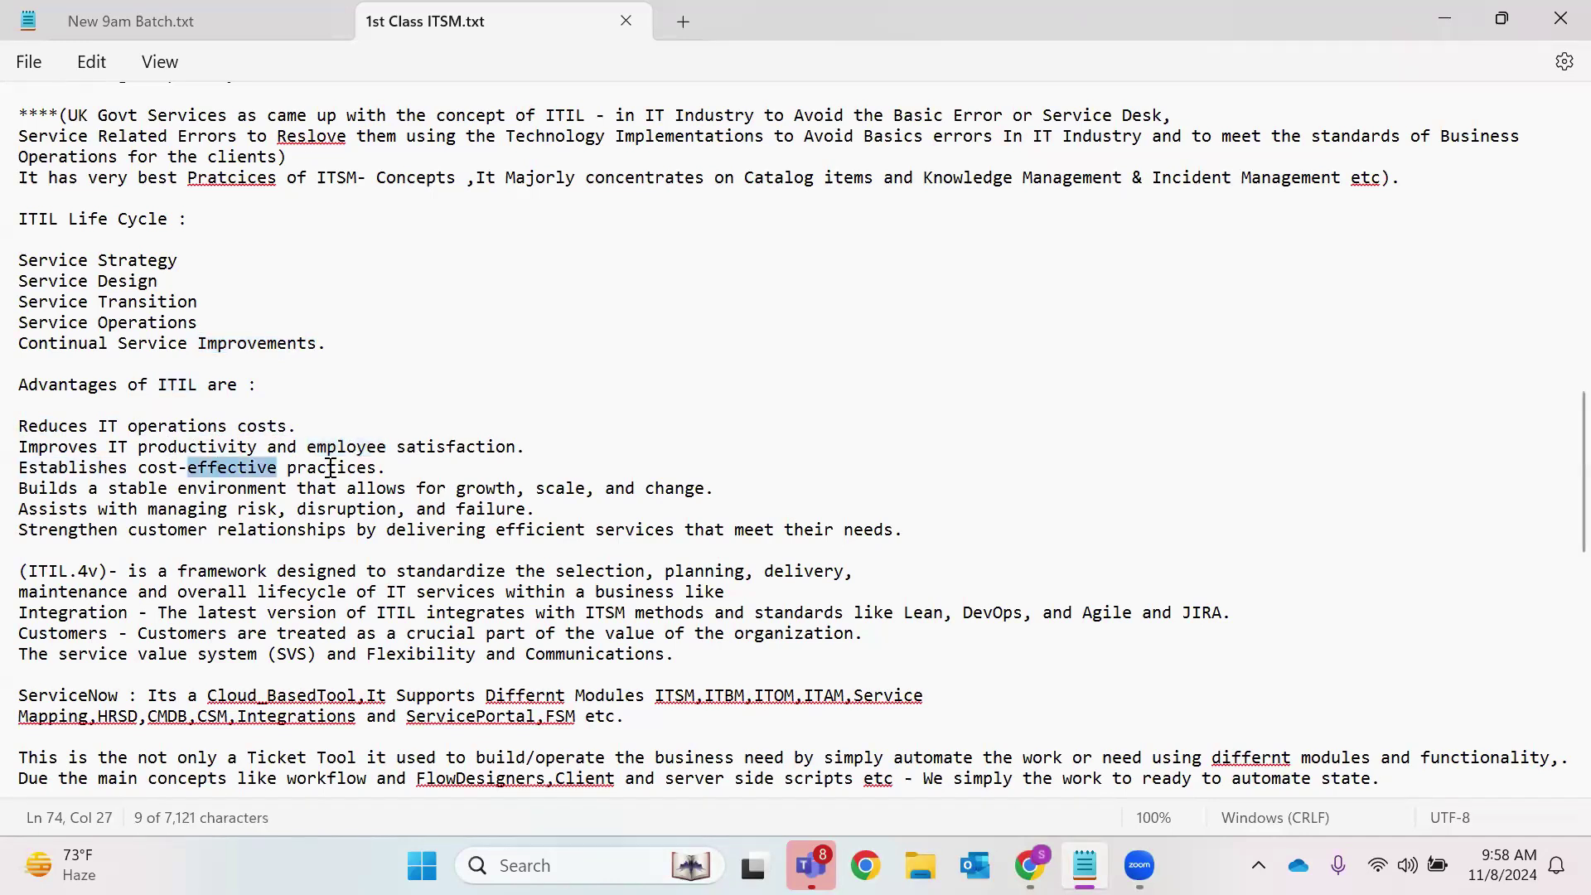
double_click(331, 469)
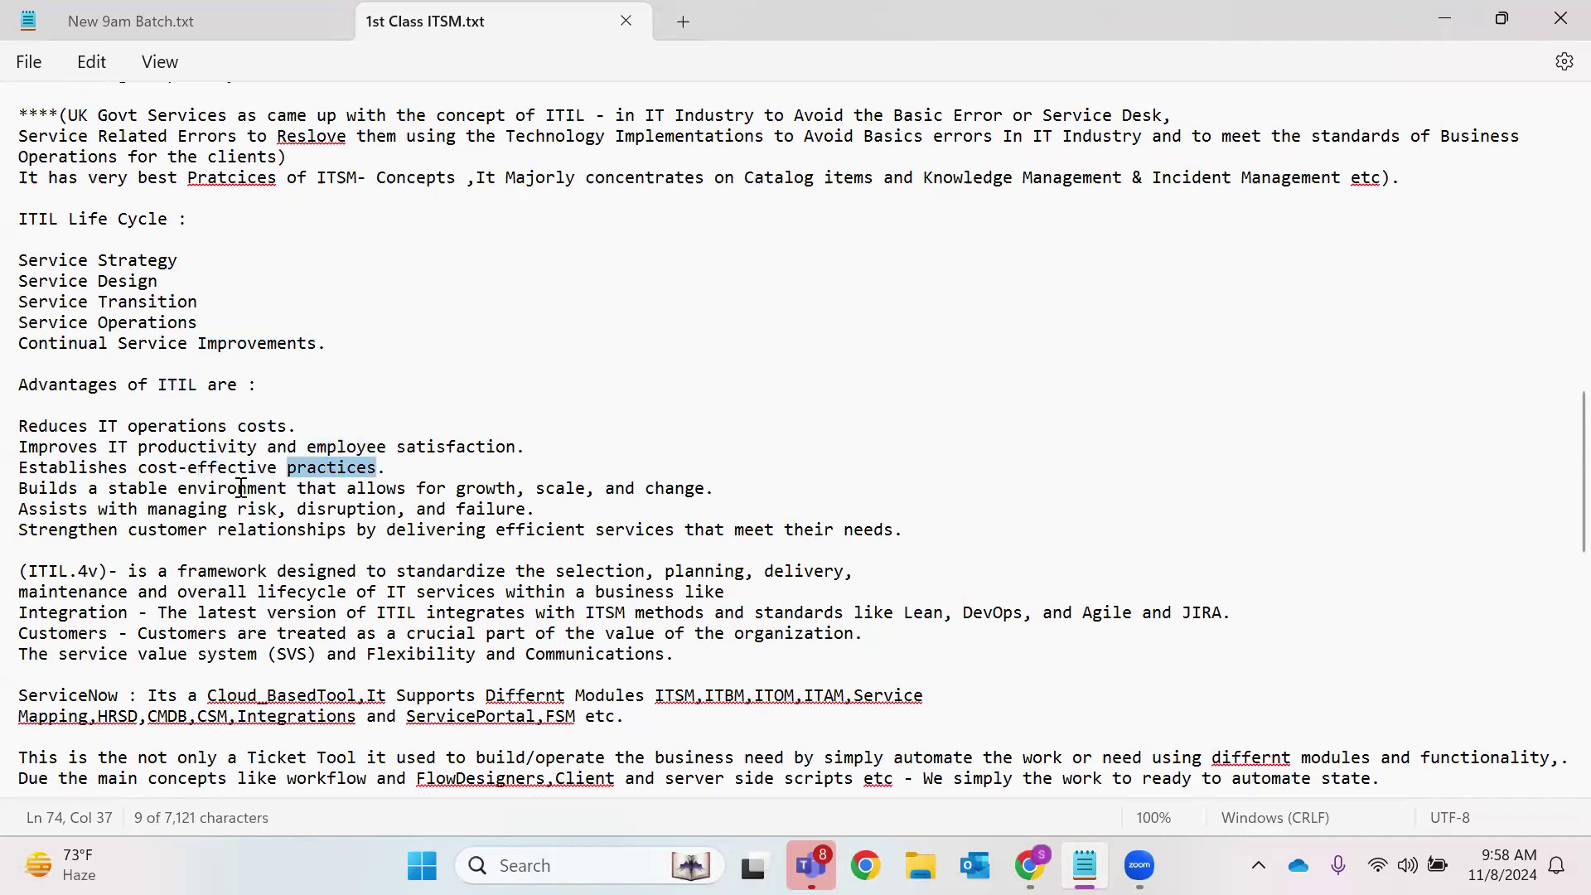
click(486, 491)
click(664, 490)
click(257, 509)
click(465, 508)
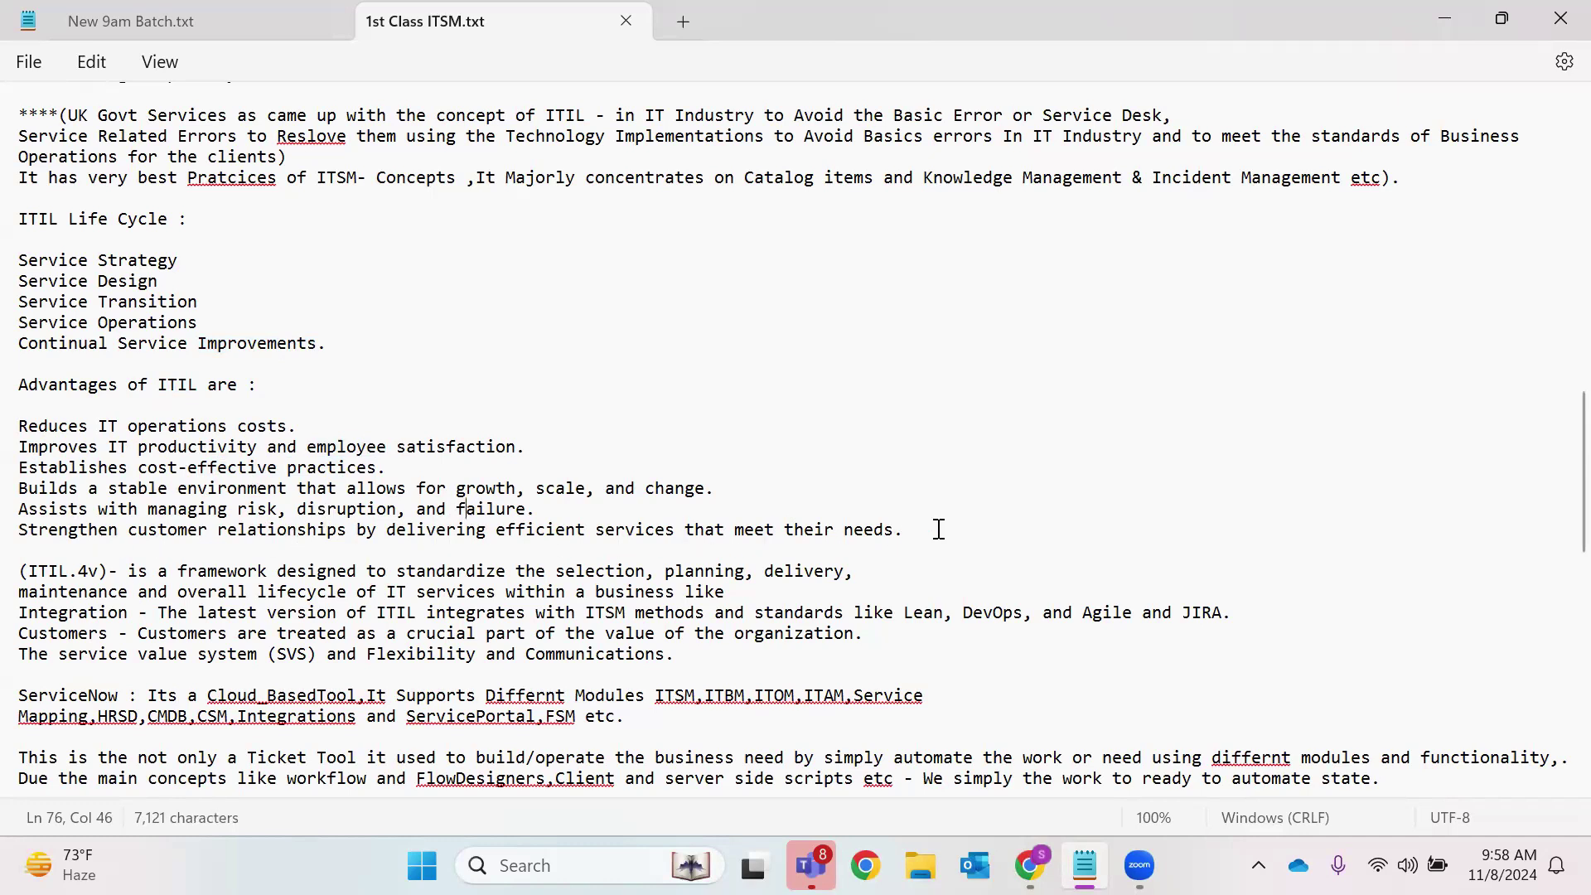
drag(905, 530, 5, 425)
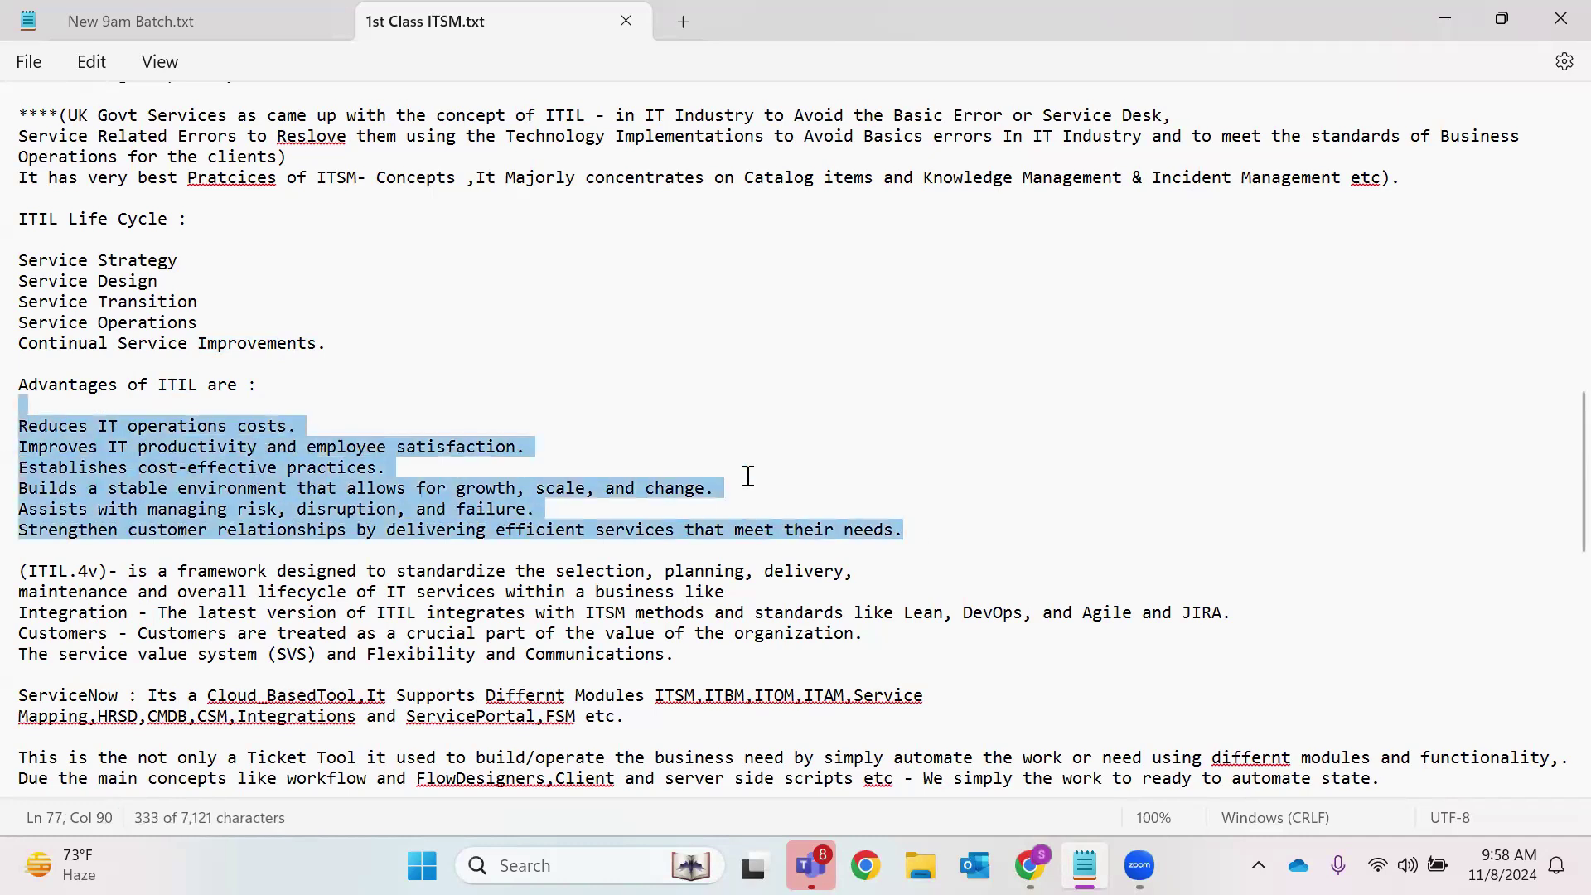
click(783, 427)
scroll(129, 493, down, 3)
double_click(100, 386)
double_click(224, 384)
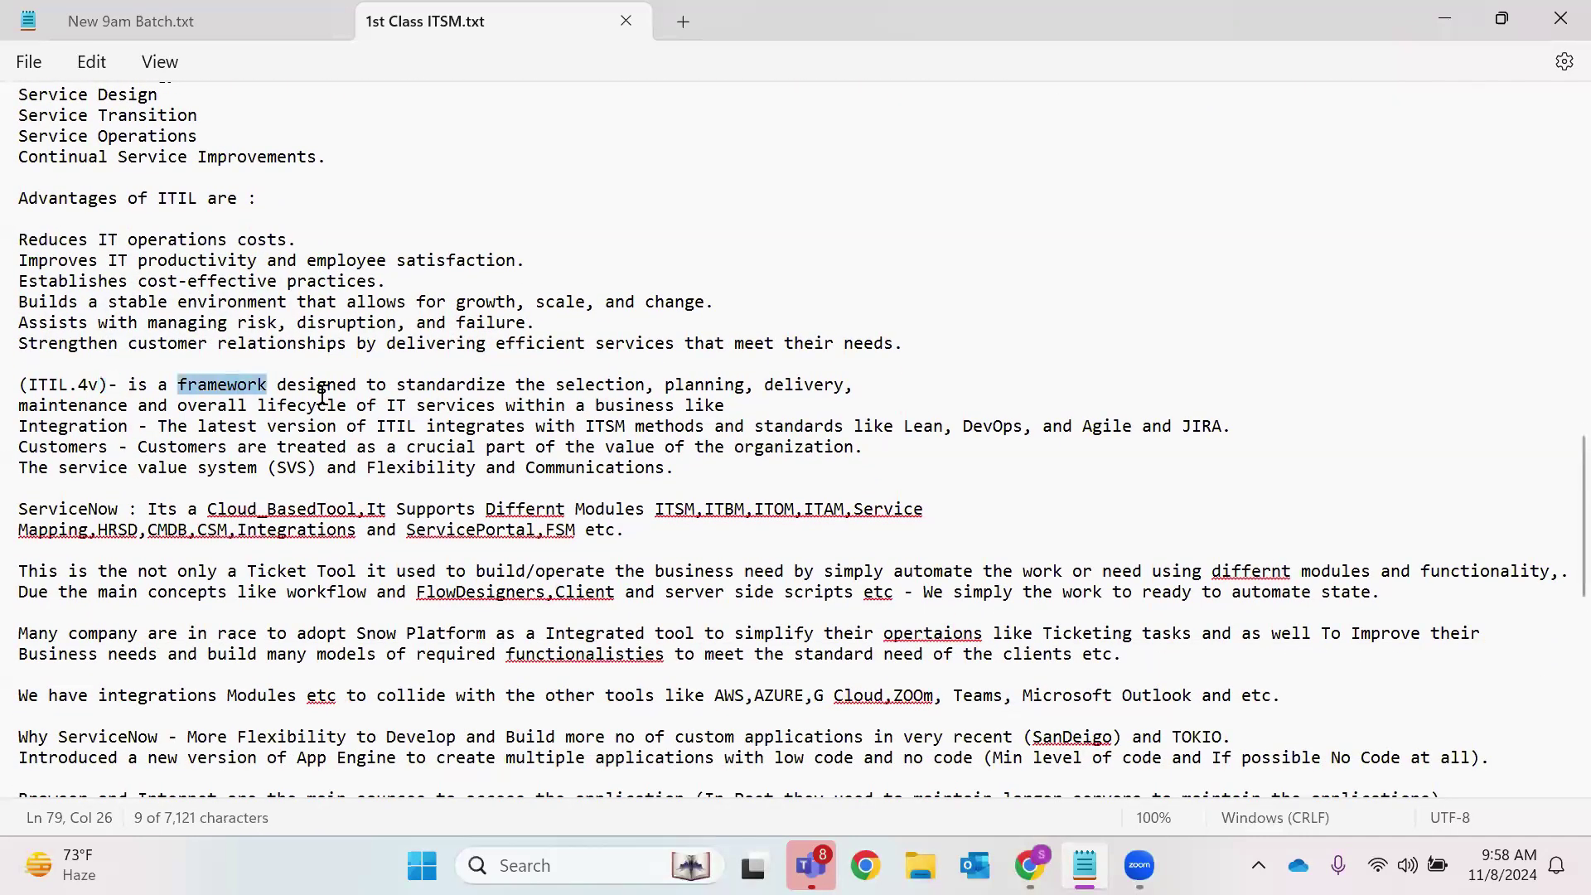
double_click(431, 387)
double_click(584, 386)
double_click(696, 386)
double_click(801, 386)
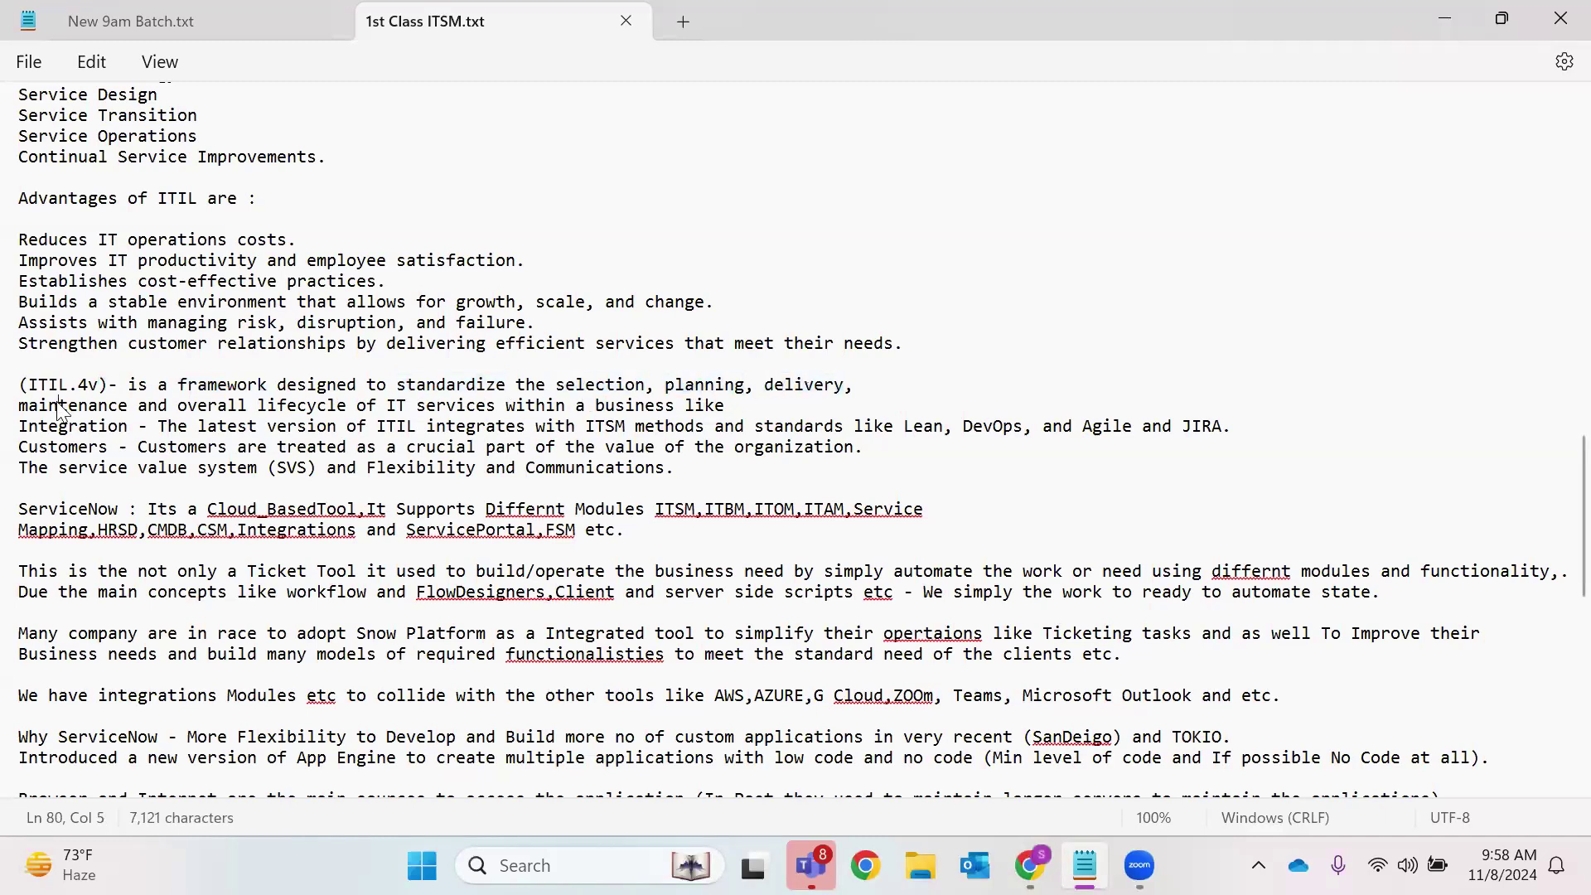
double_click(57, 405)
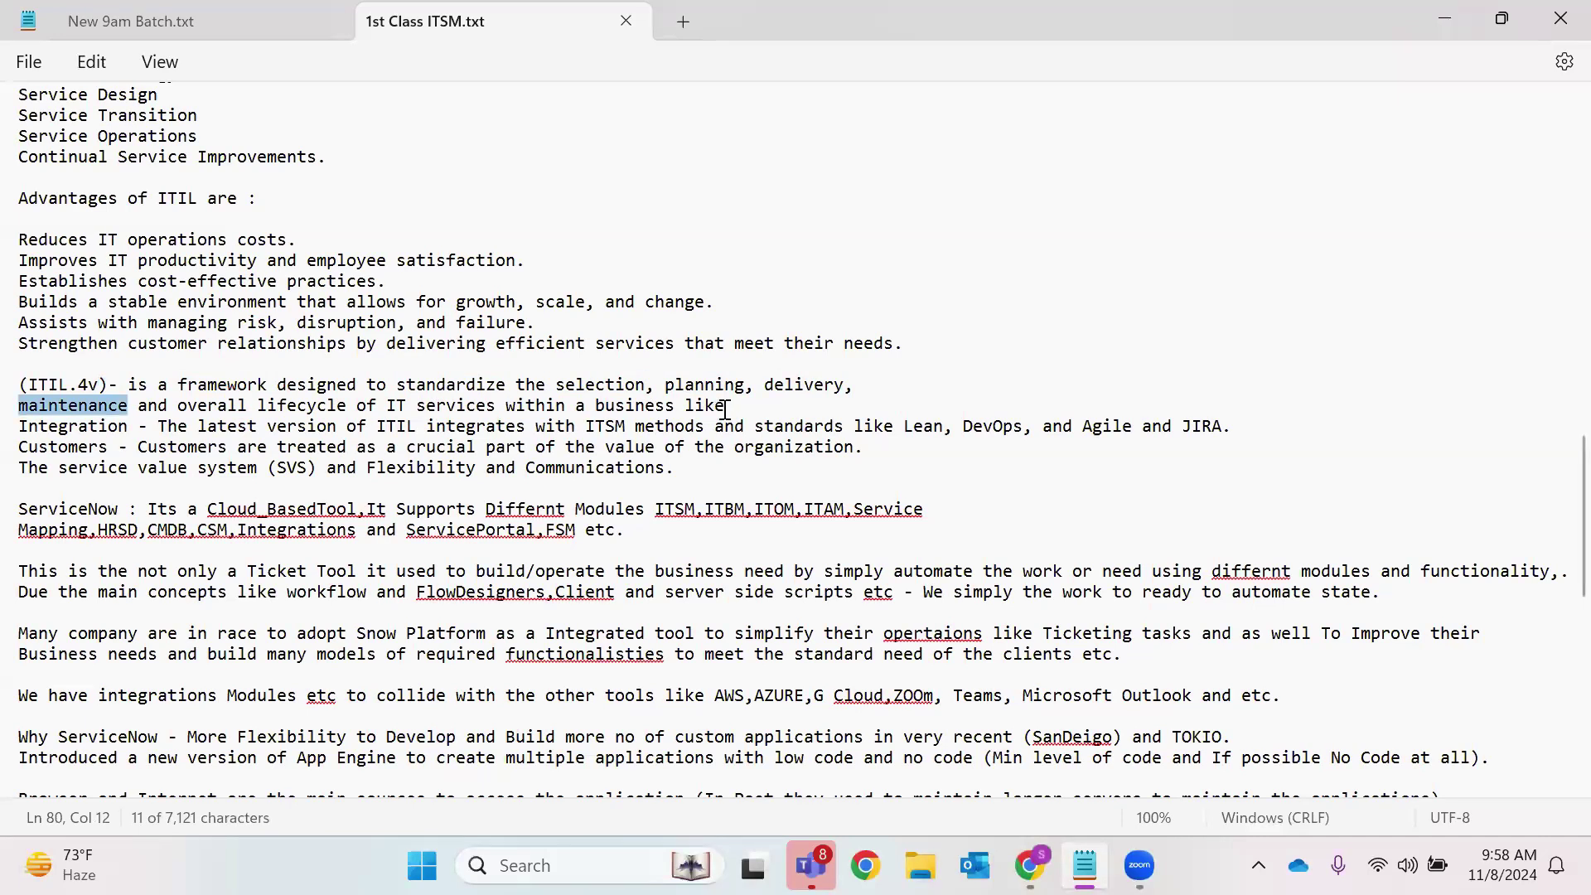
double_click(53, 427)
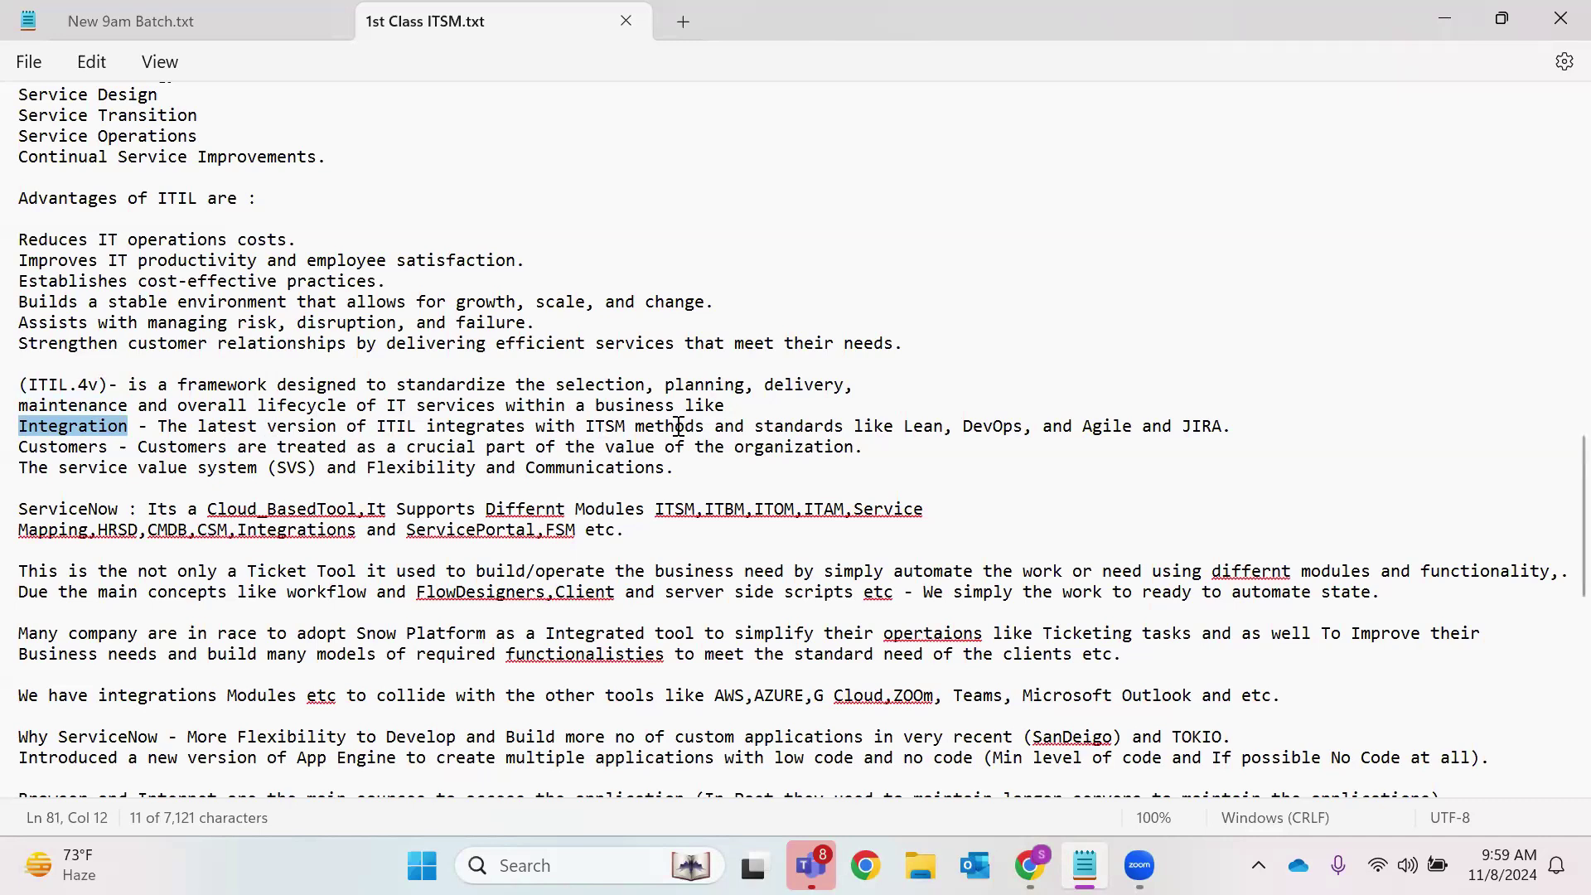
double_click(912, 426)
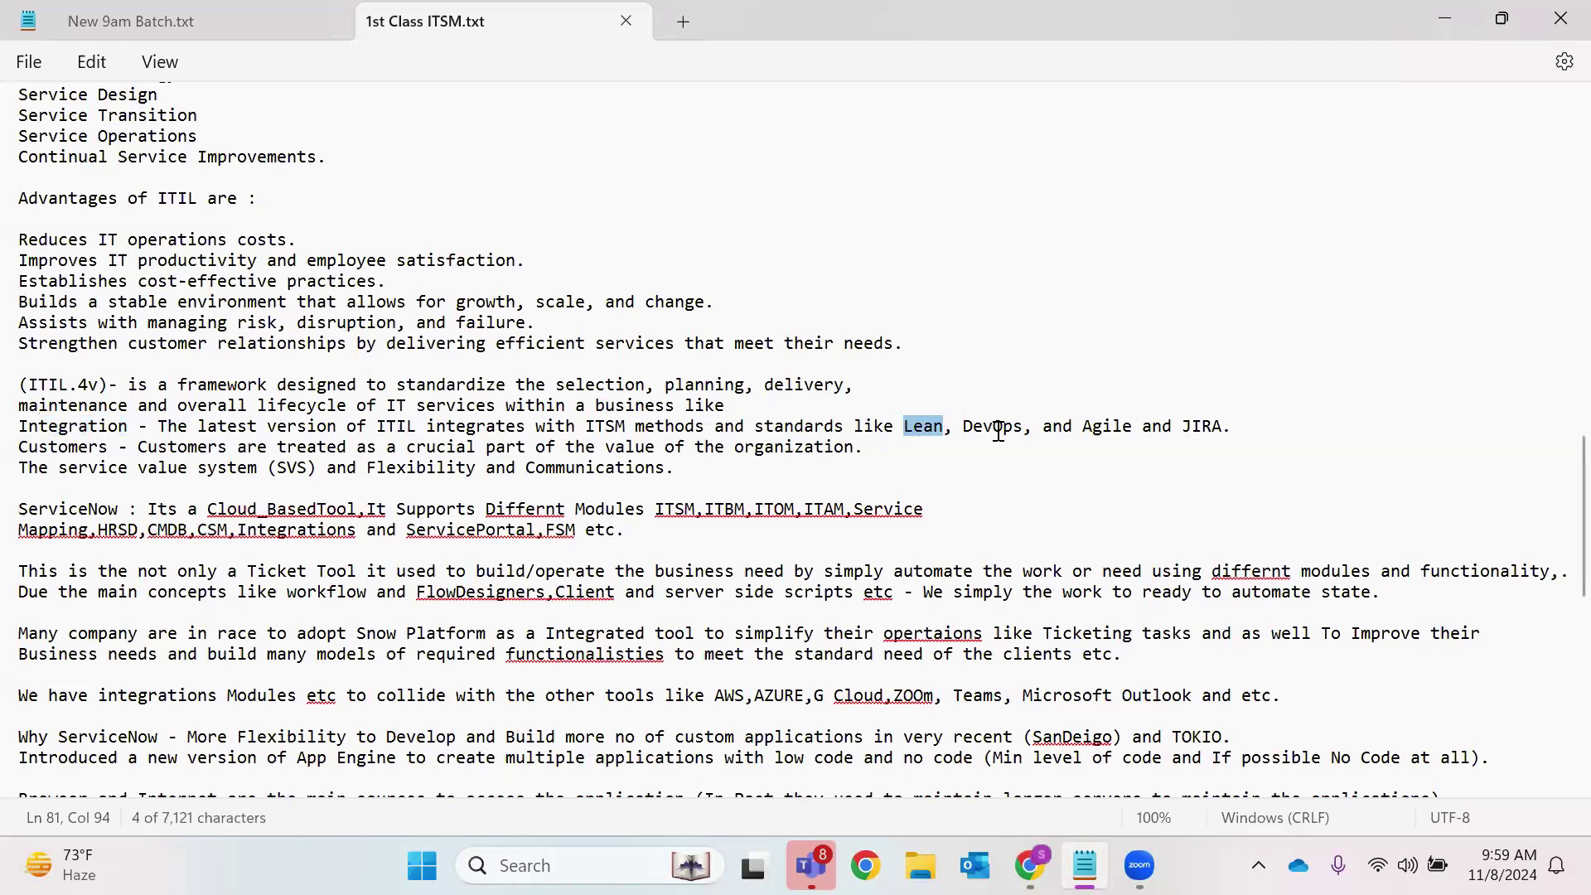
double_click(1006, 429)
click(1089, 426)
double_click(1092, 427)
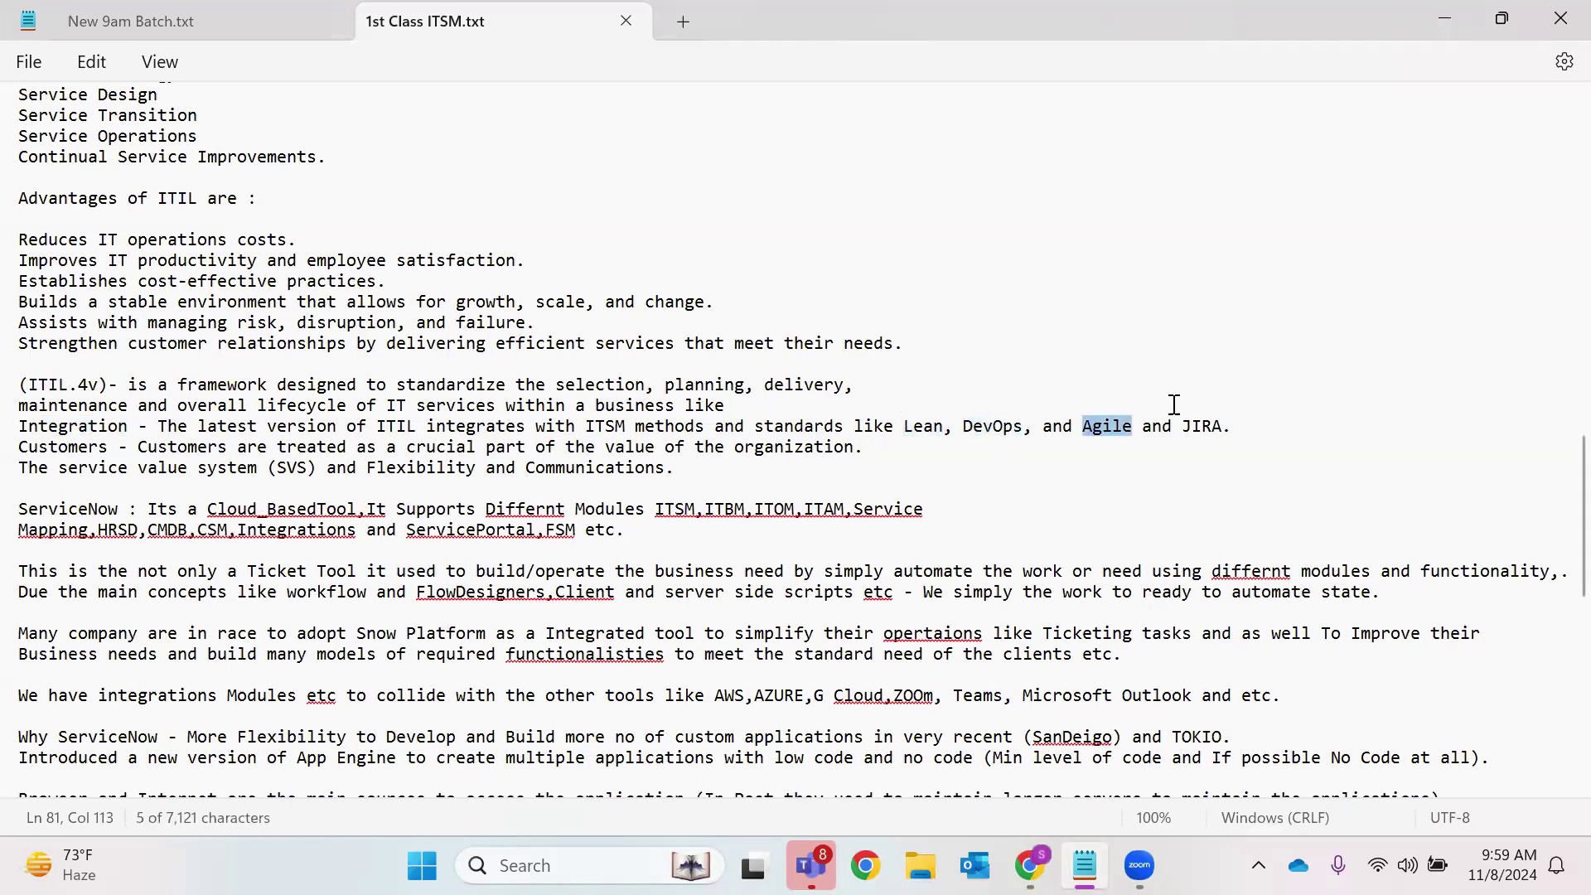
double_click(1203, 428)
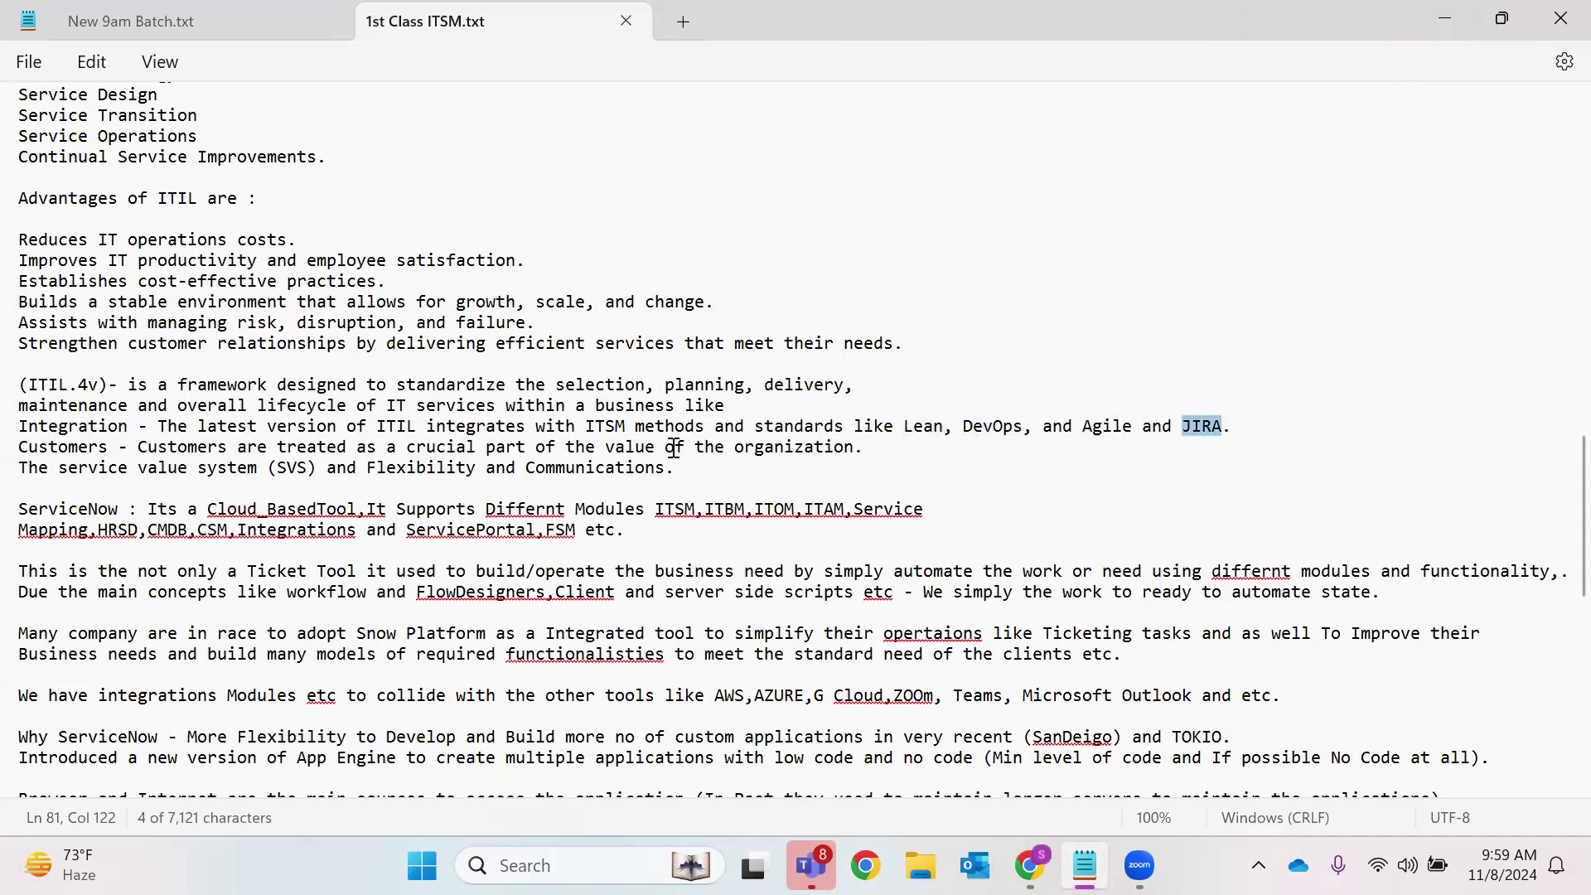
drag(870, 447, 138, 456)
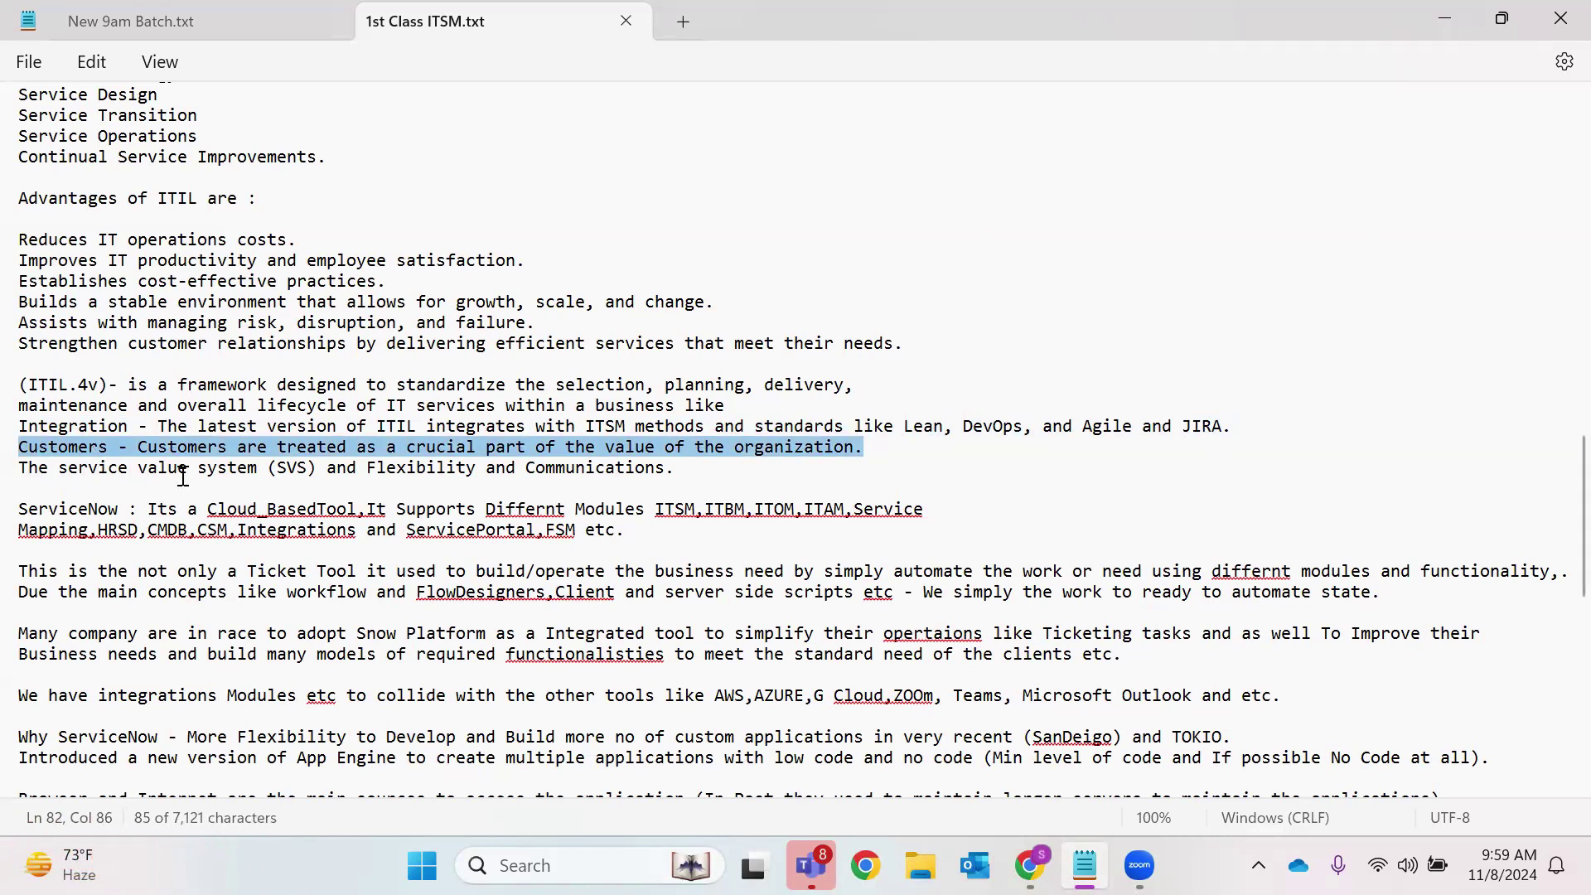
double_click(283, 467)
click(429, 467)
double_click(434, 469)
double_click(572, 467)
drag(684, 468, 20, 383)
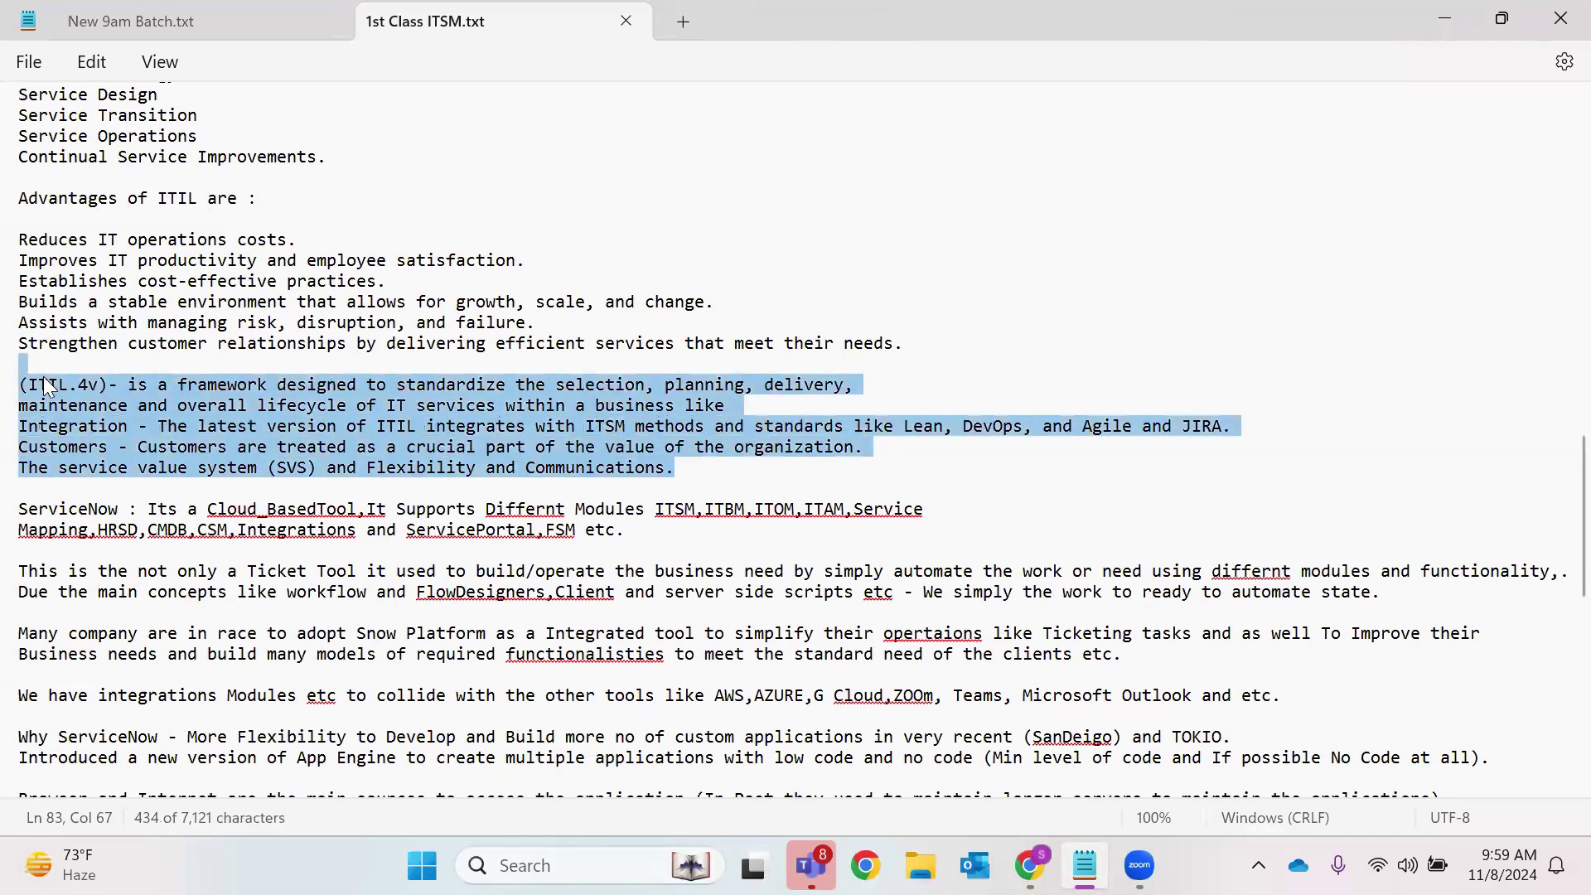
click(791, 253)
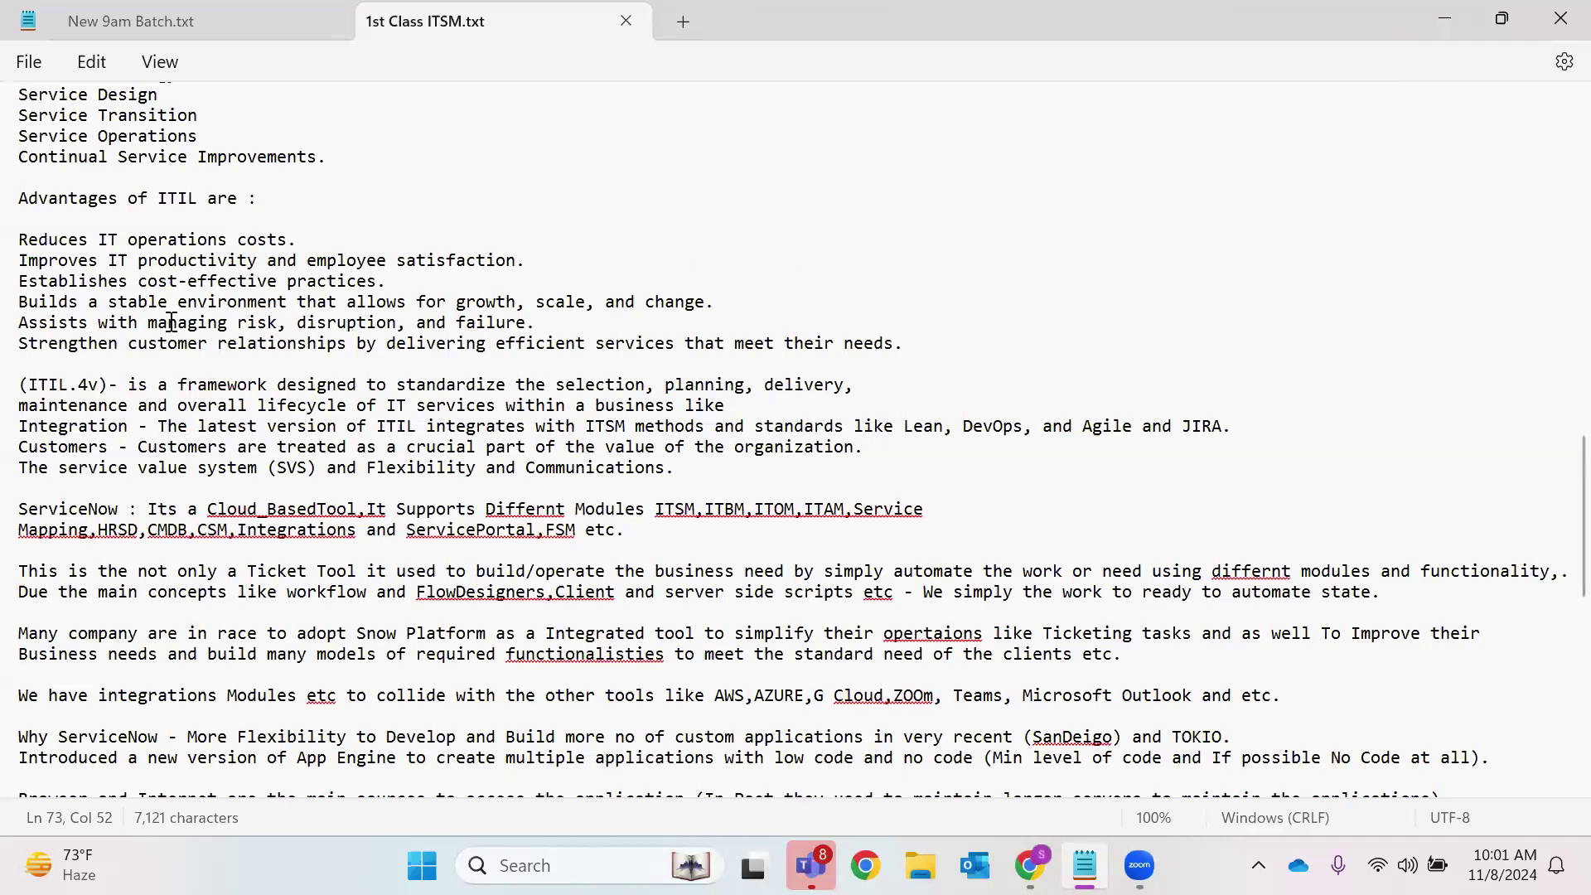
scroll(303, 335, down, 1)
Step: Review the ServiceNow notes section, minimize Notepad, and return to the ServiceNow_Orange Creator Studio tab
scroll(303, 335, down, 2)
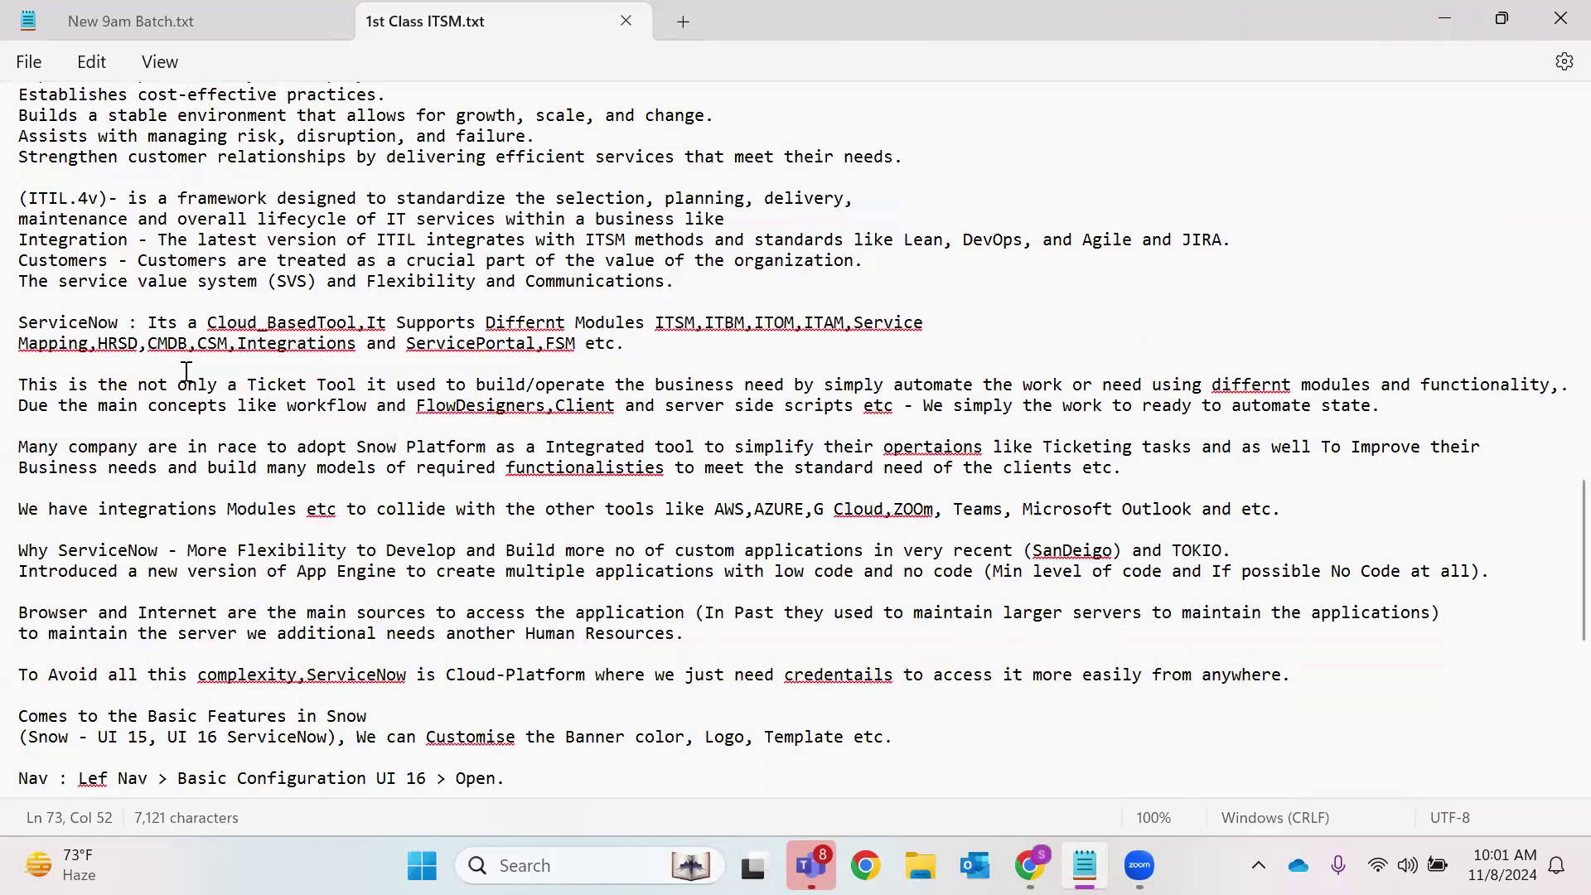
drag(19, 322, 1193, 789)
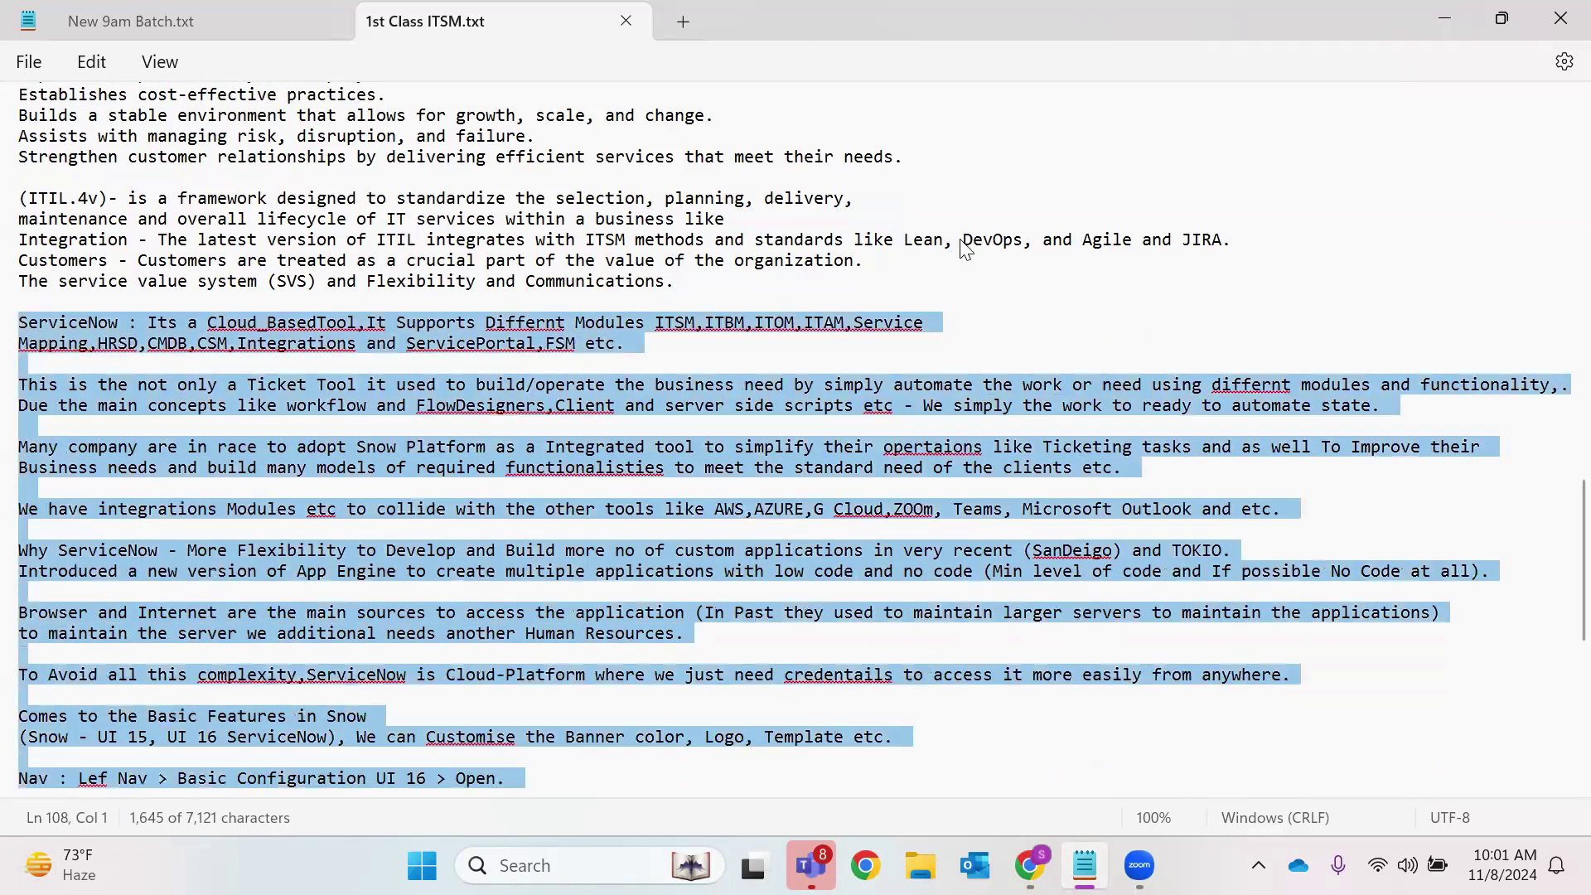
key(Left)
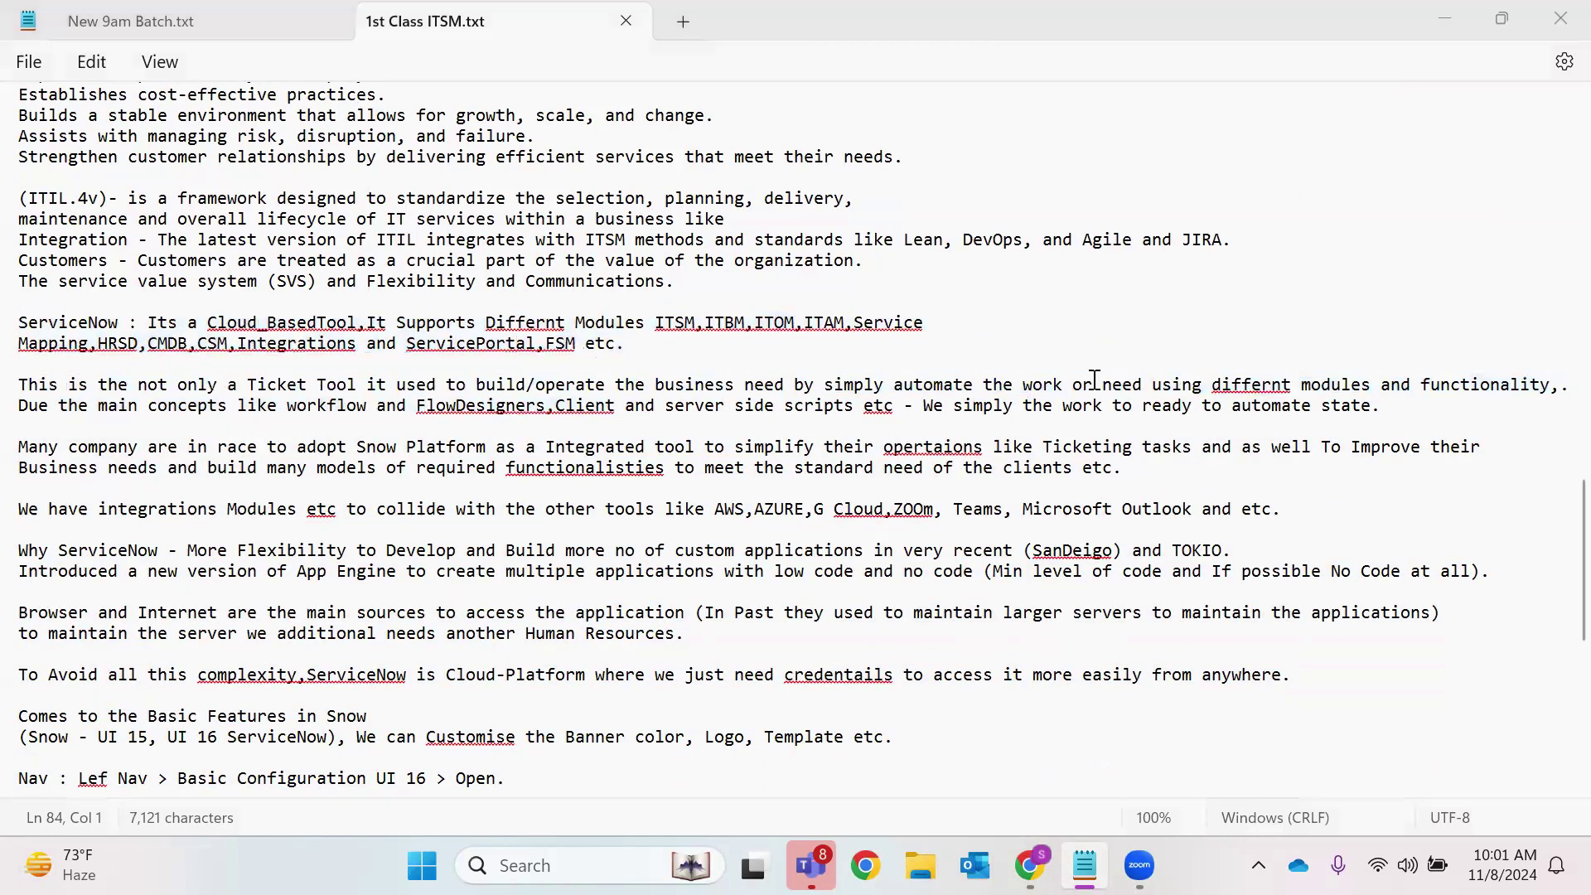
click(1443, 27)
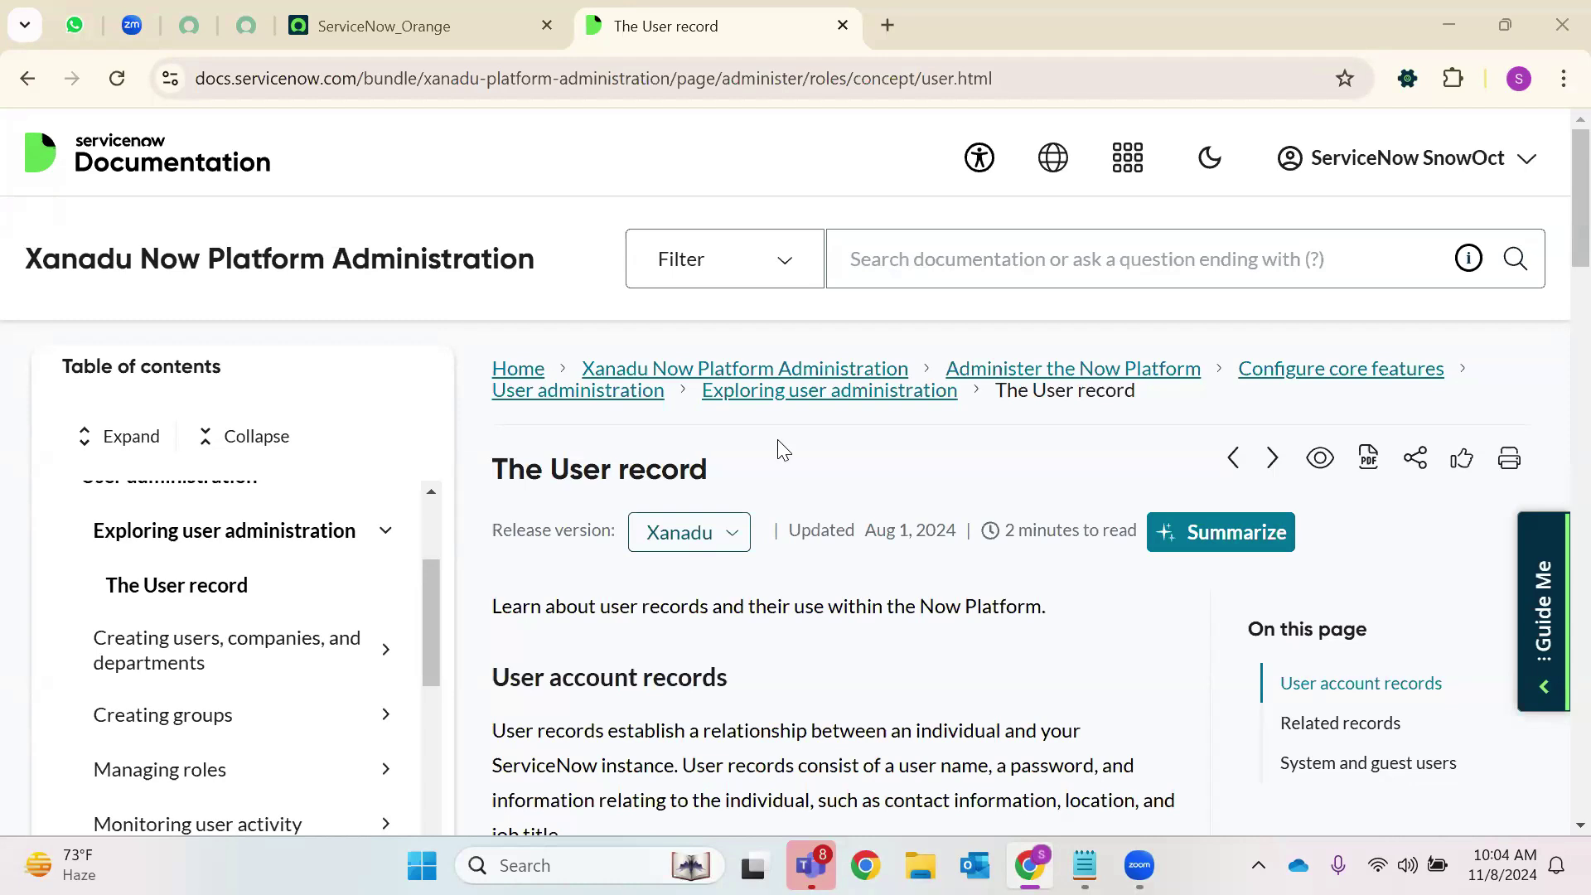
click(482, 18)
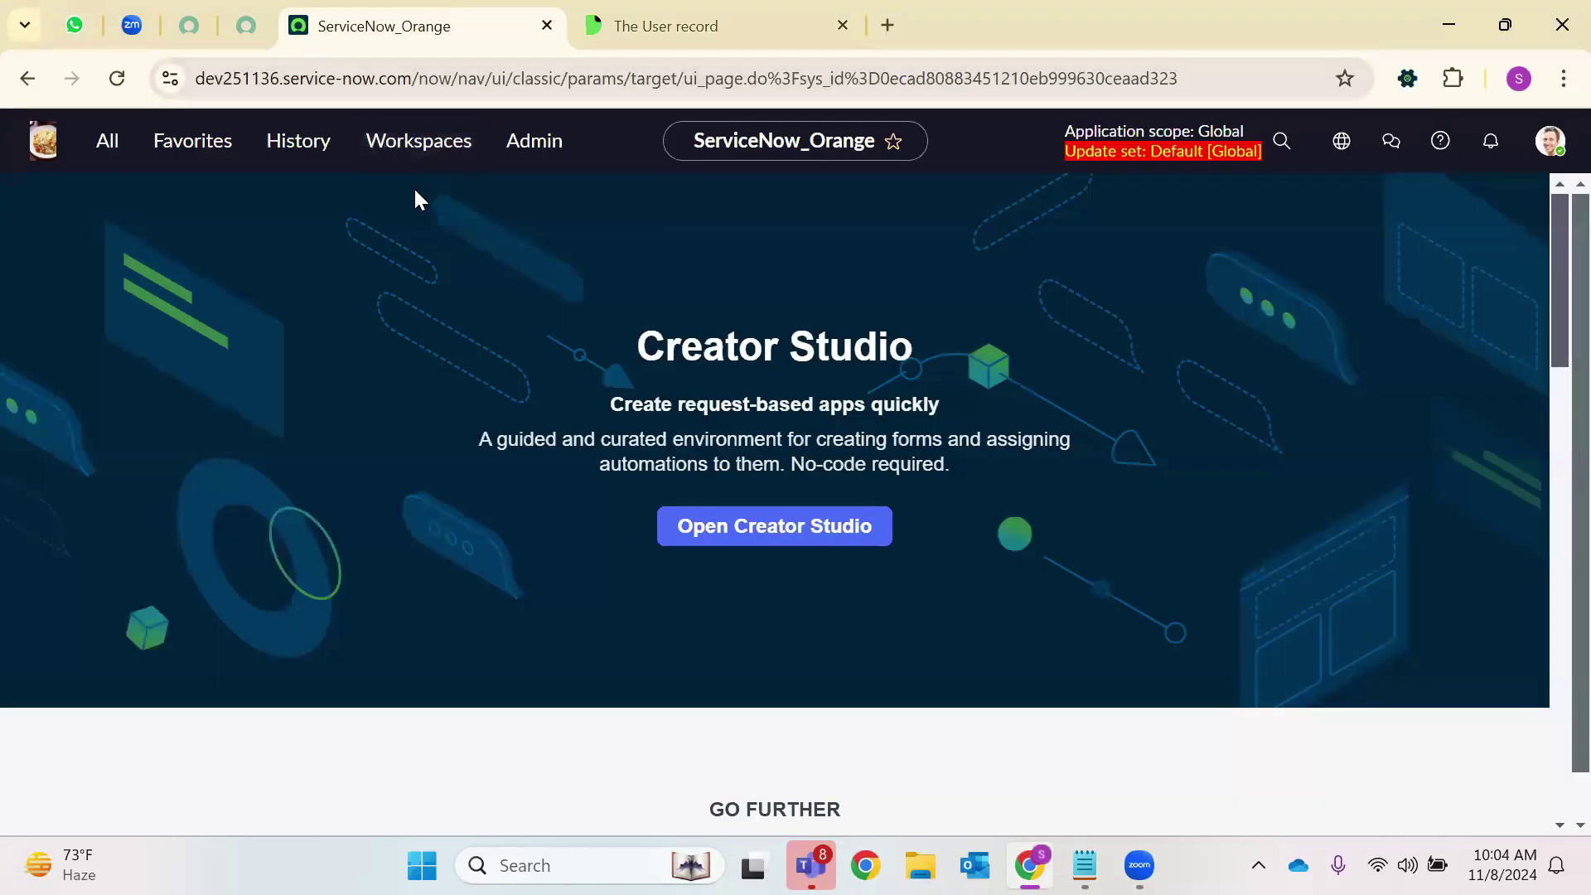